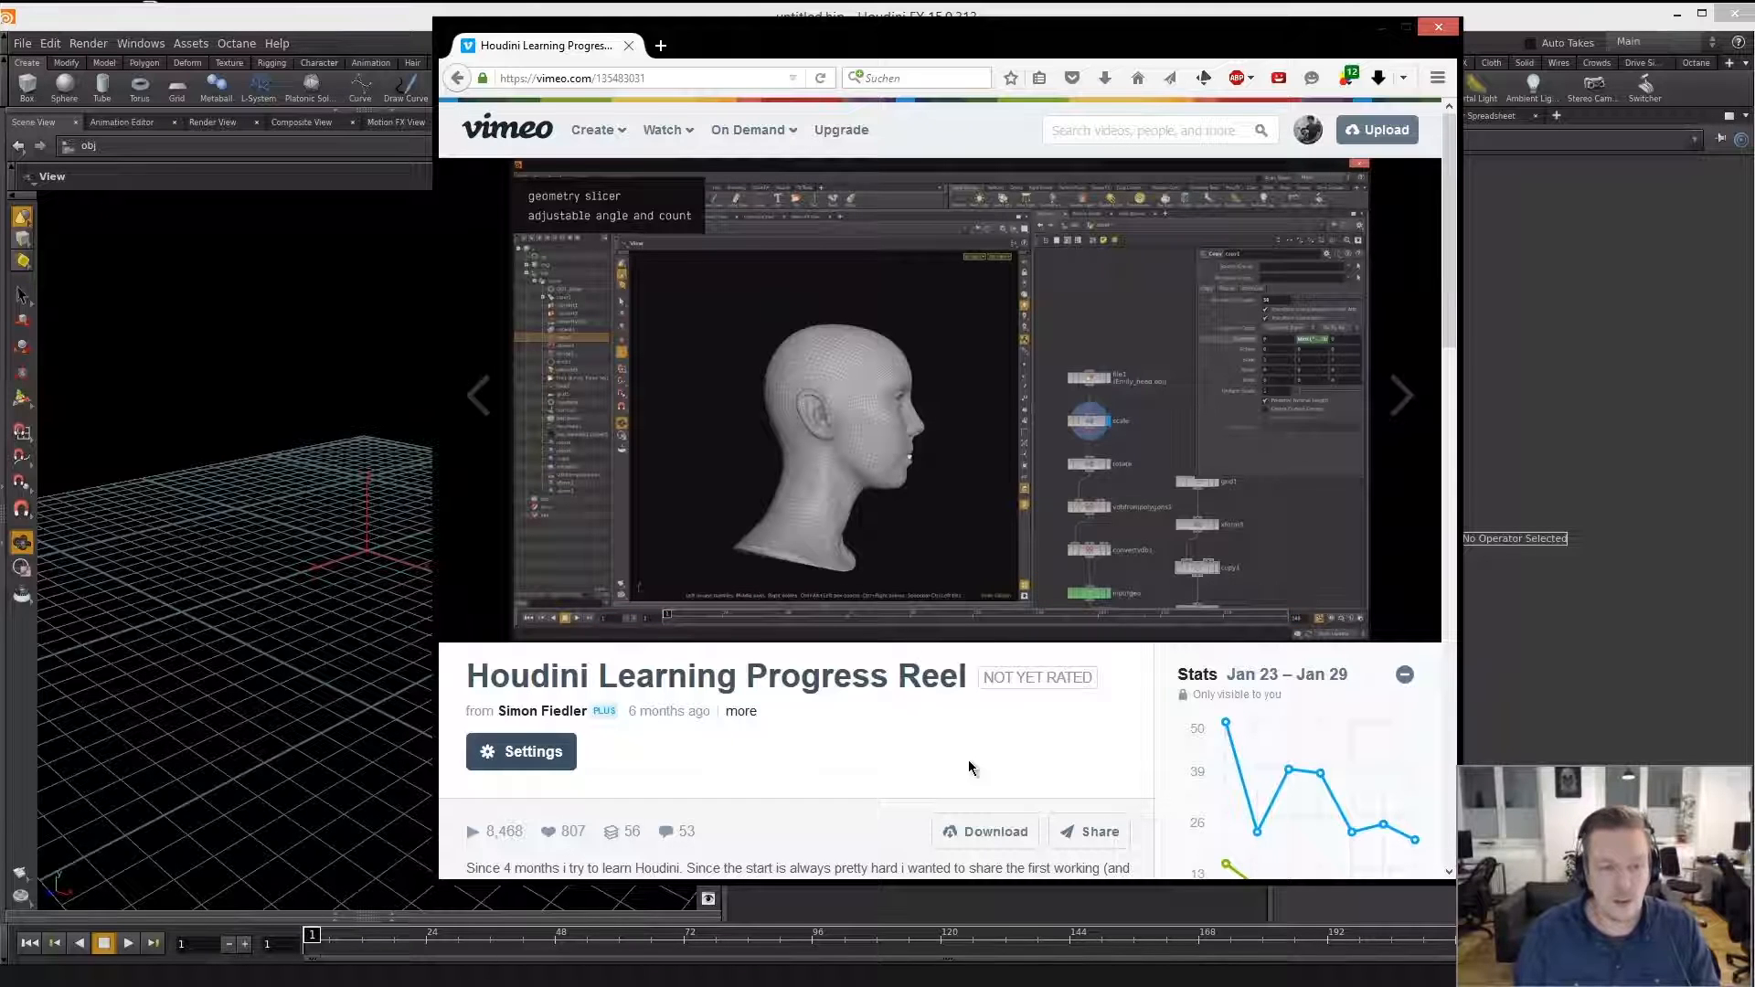
# Play the geometry slicer part of the Houdini Learning Progress Reel, pause it and switch to Houdini.
pyautogui.click(565, 616)
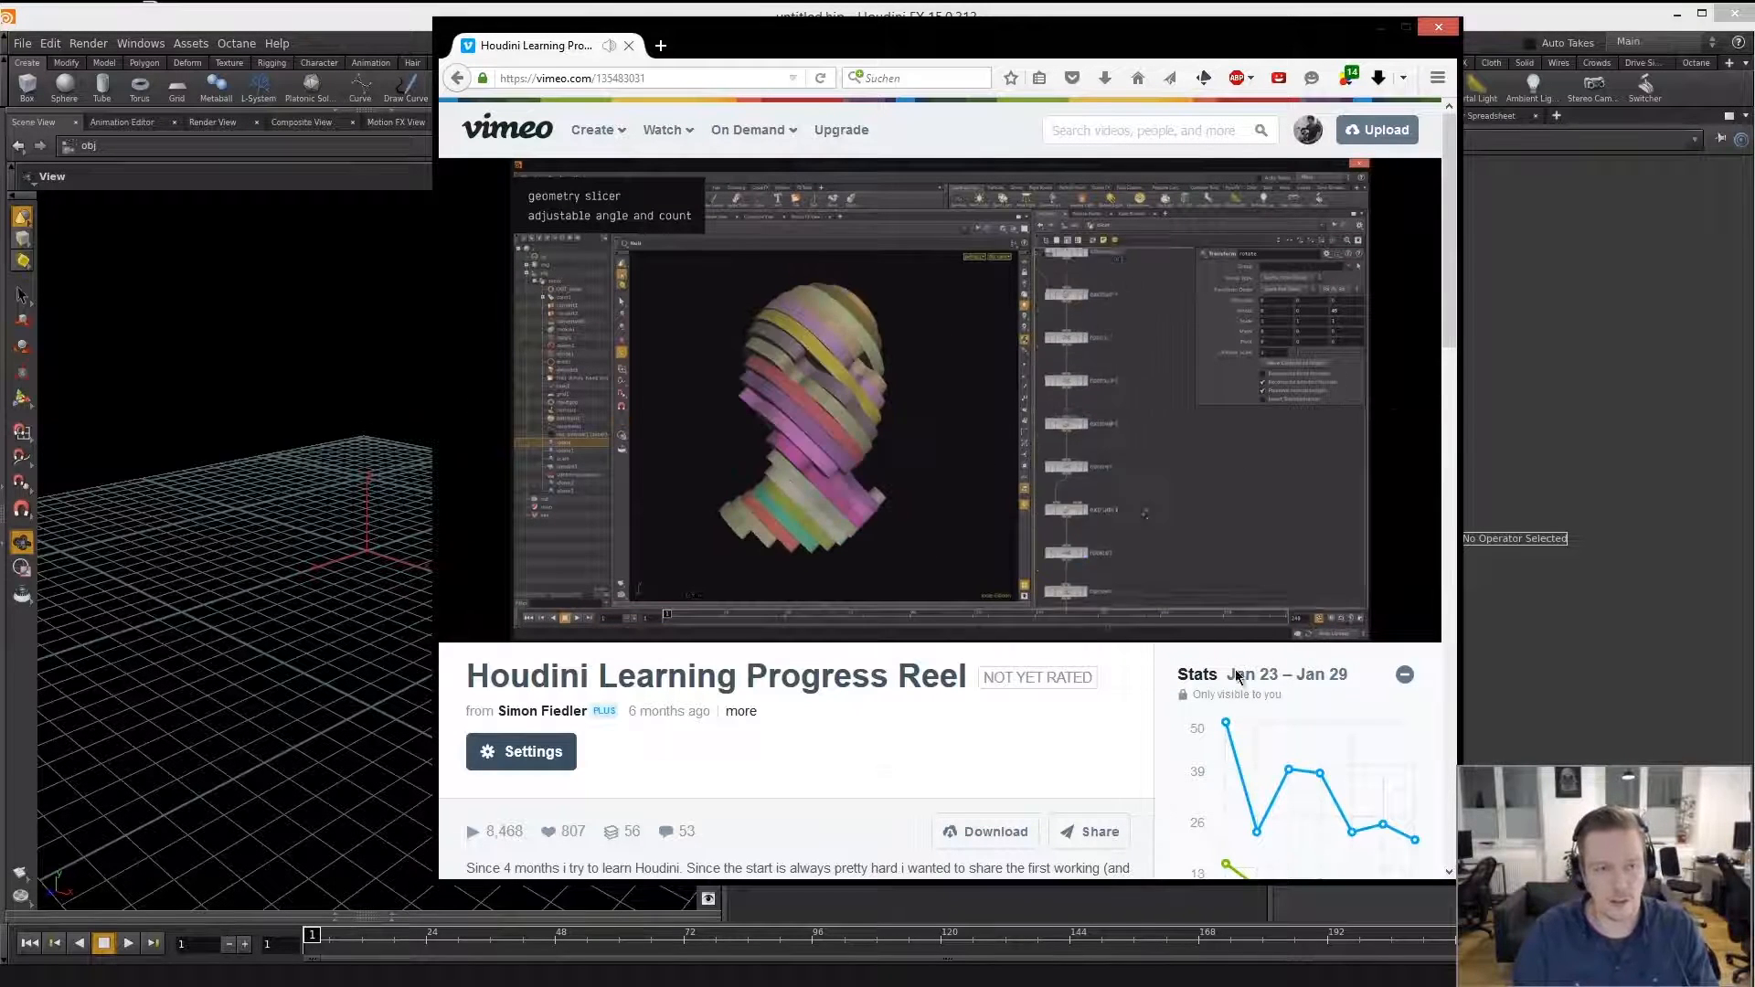
pyautogui.click(549, 615)
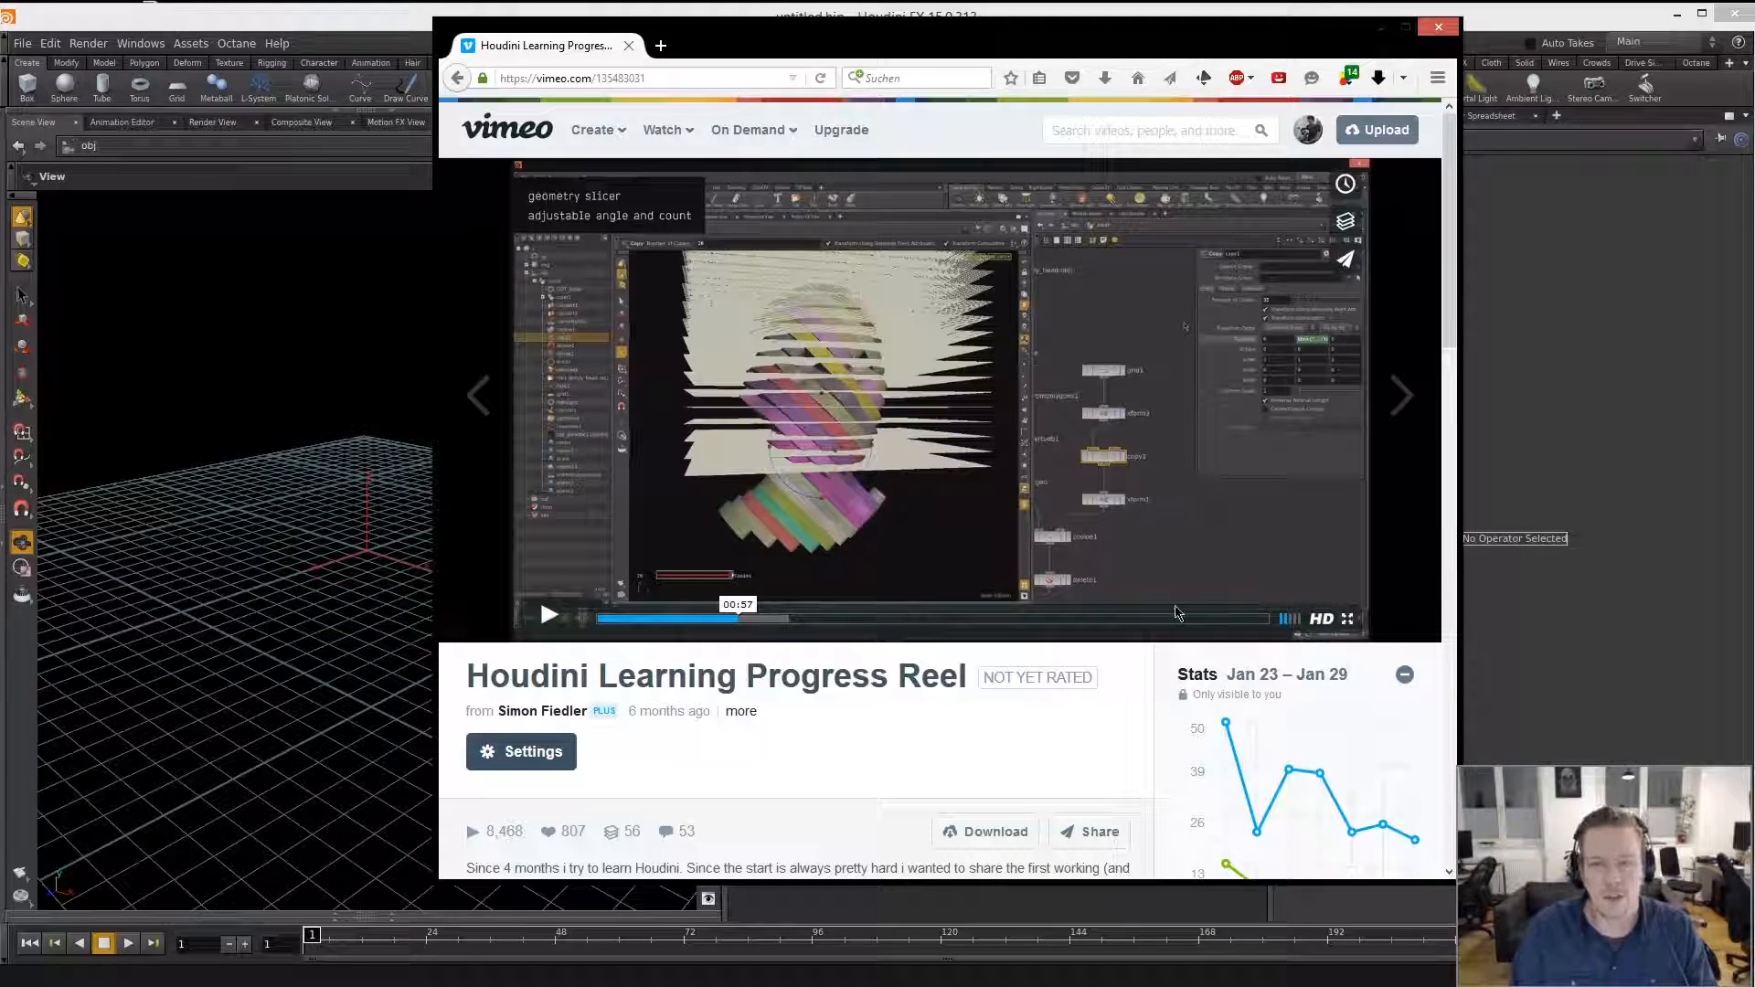
pyautogui.click(1382, 26)
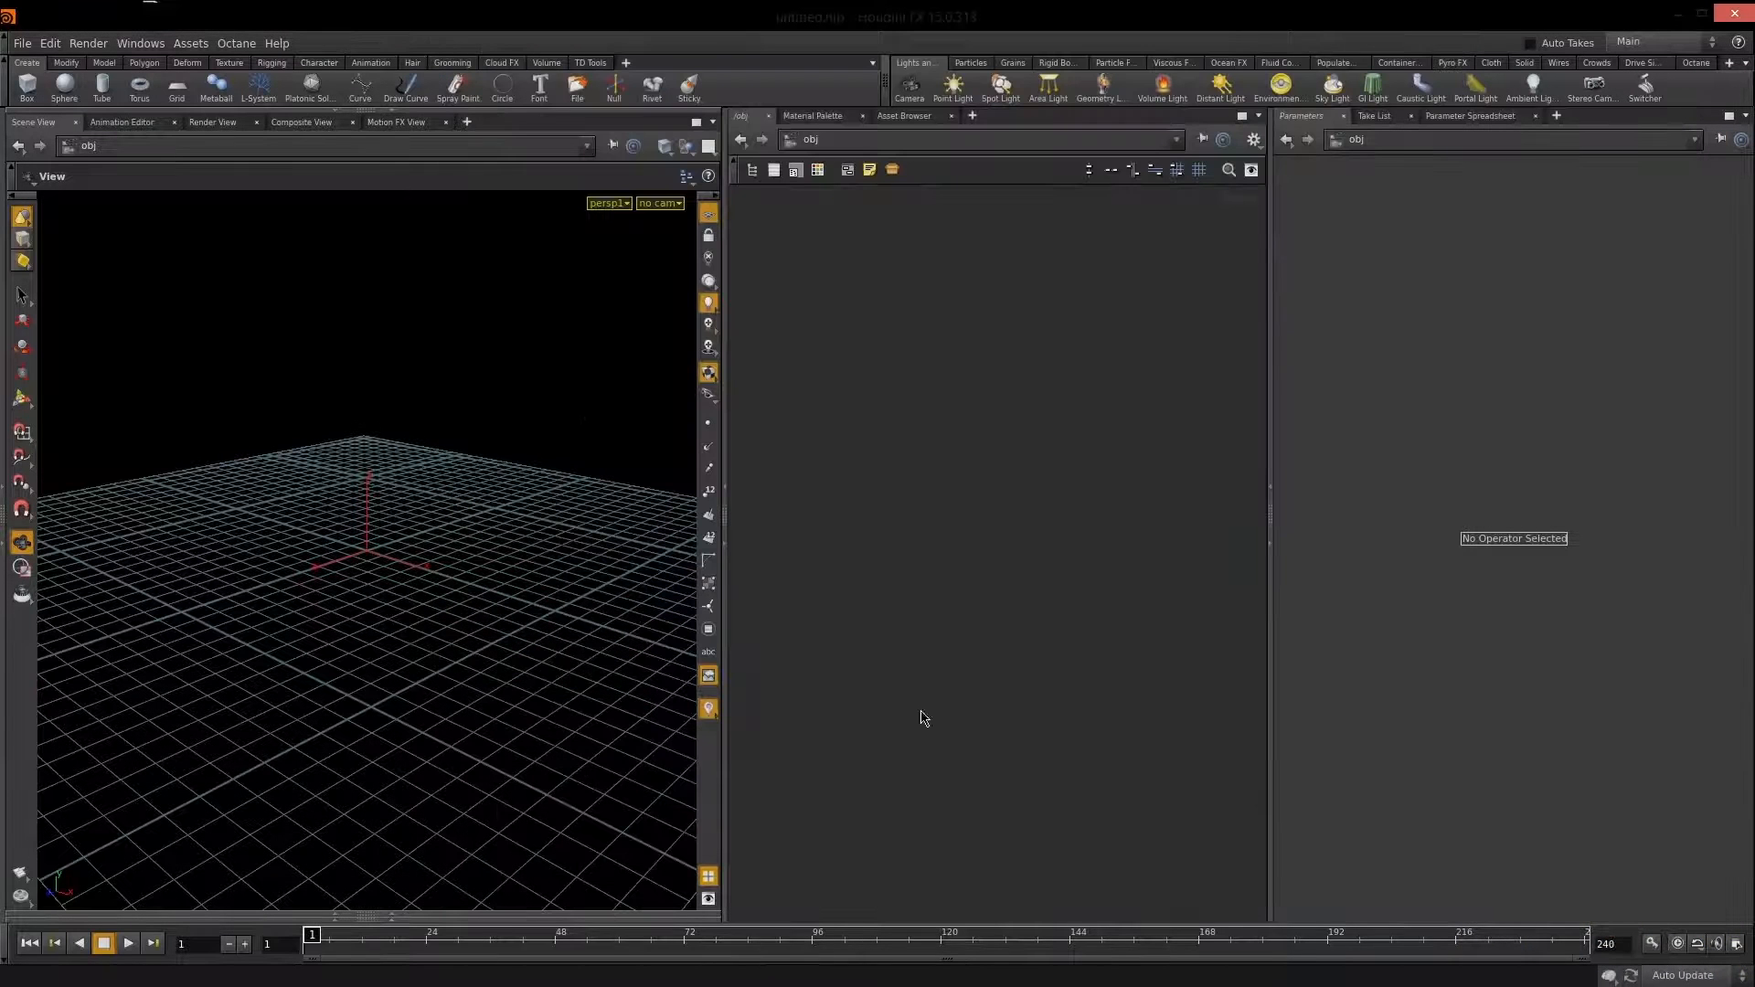
# Narrow the 3D scene view and the parameter pane to give the network editor more width.
pyautogui.moveTo(724, 772); pyautogui.dragTo(647, 772)
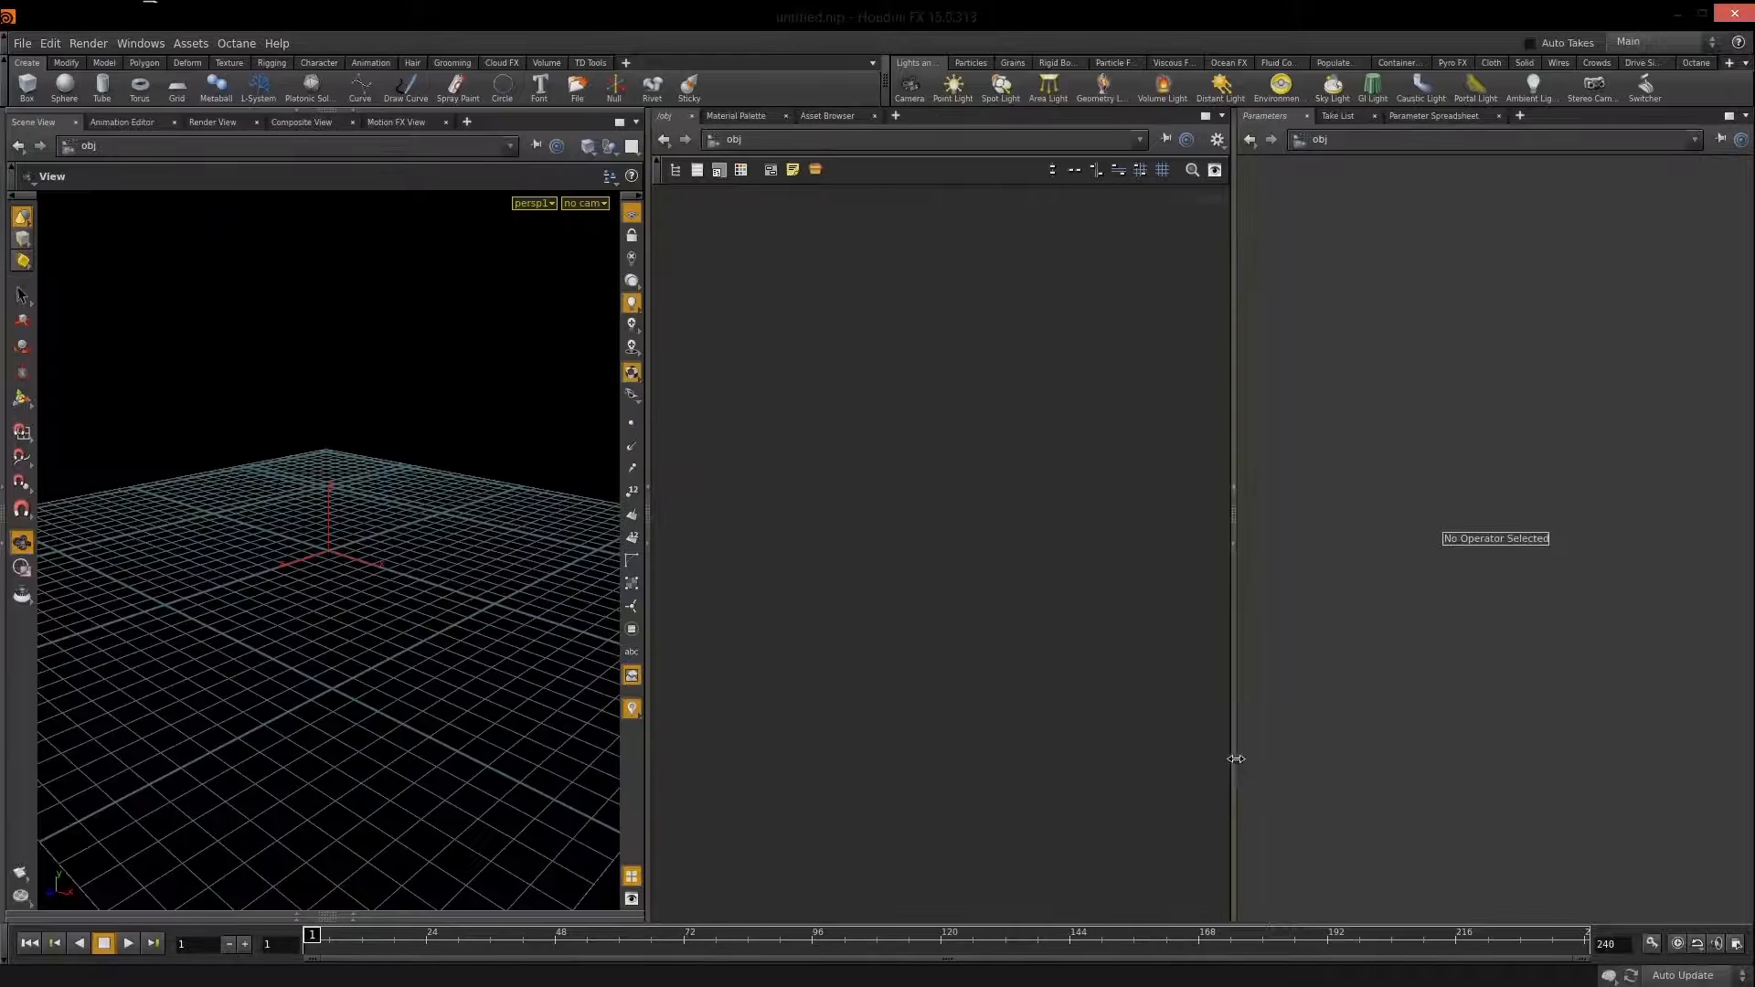
pyautogui.moveTo(1234, 772); pyautogui.dragTo(1282, 772)
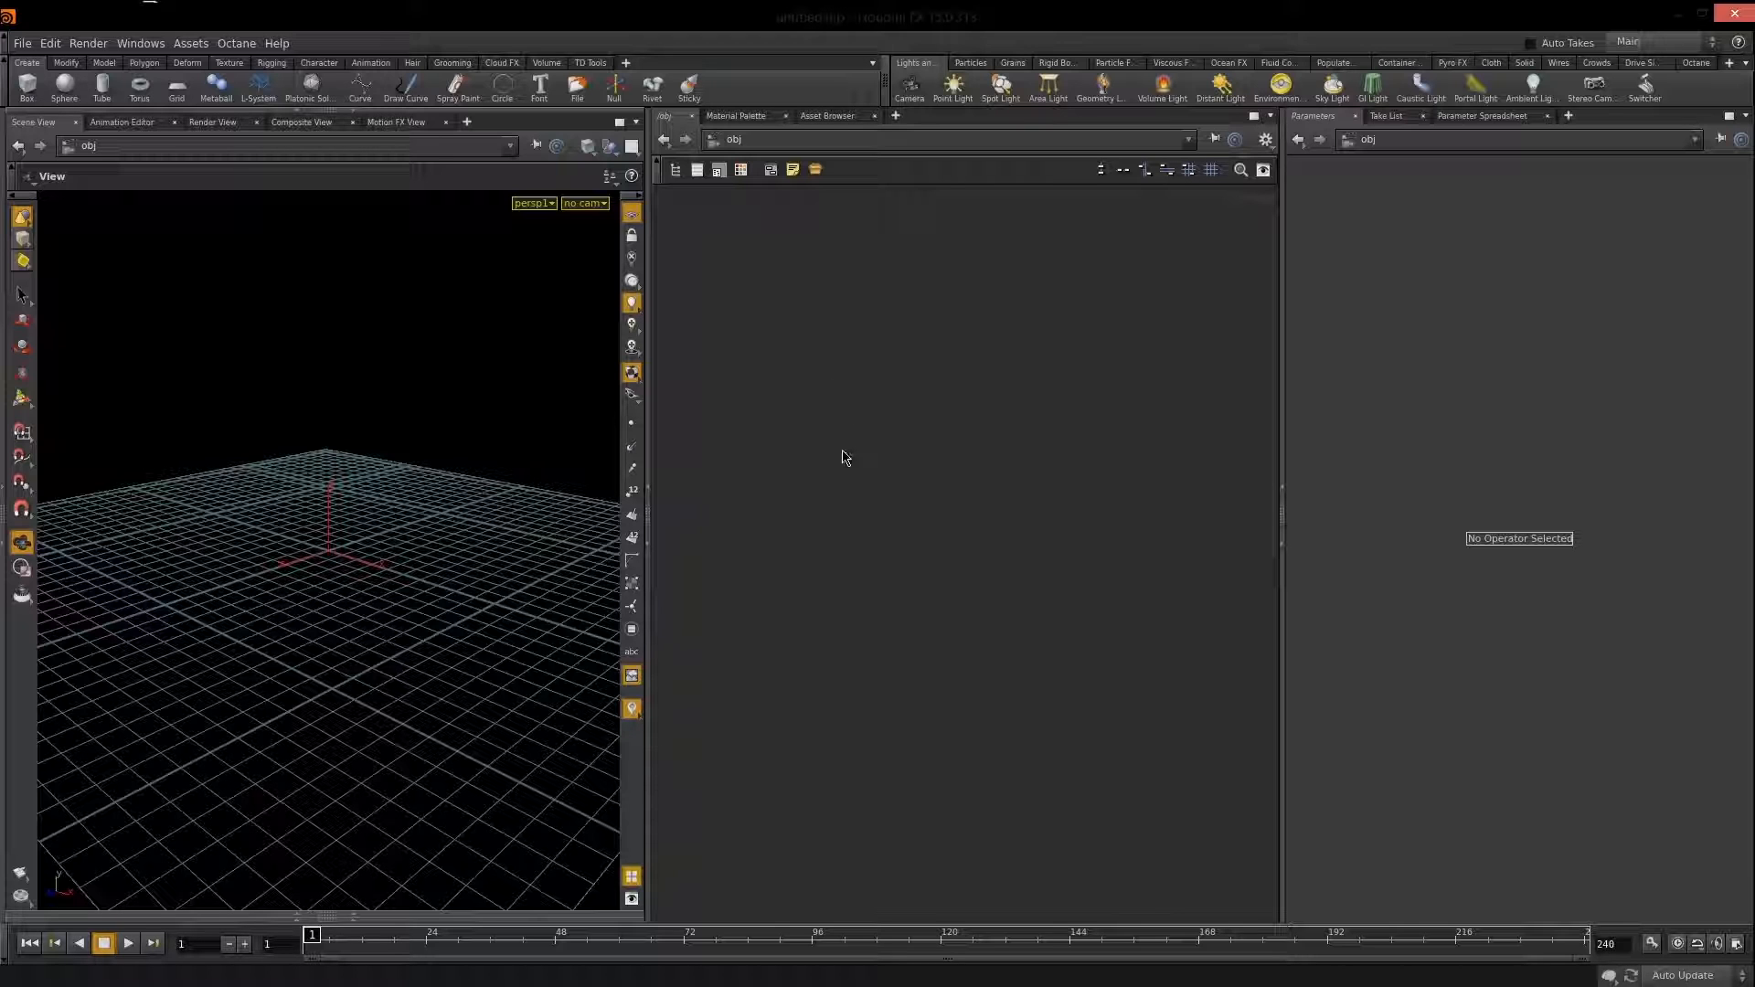
pyautogui.press('Tab')
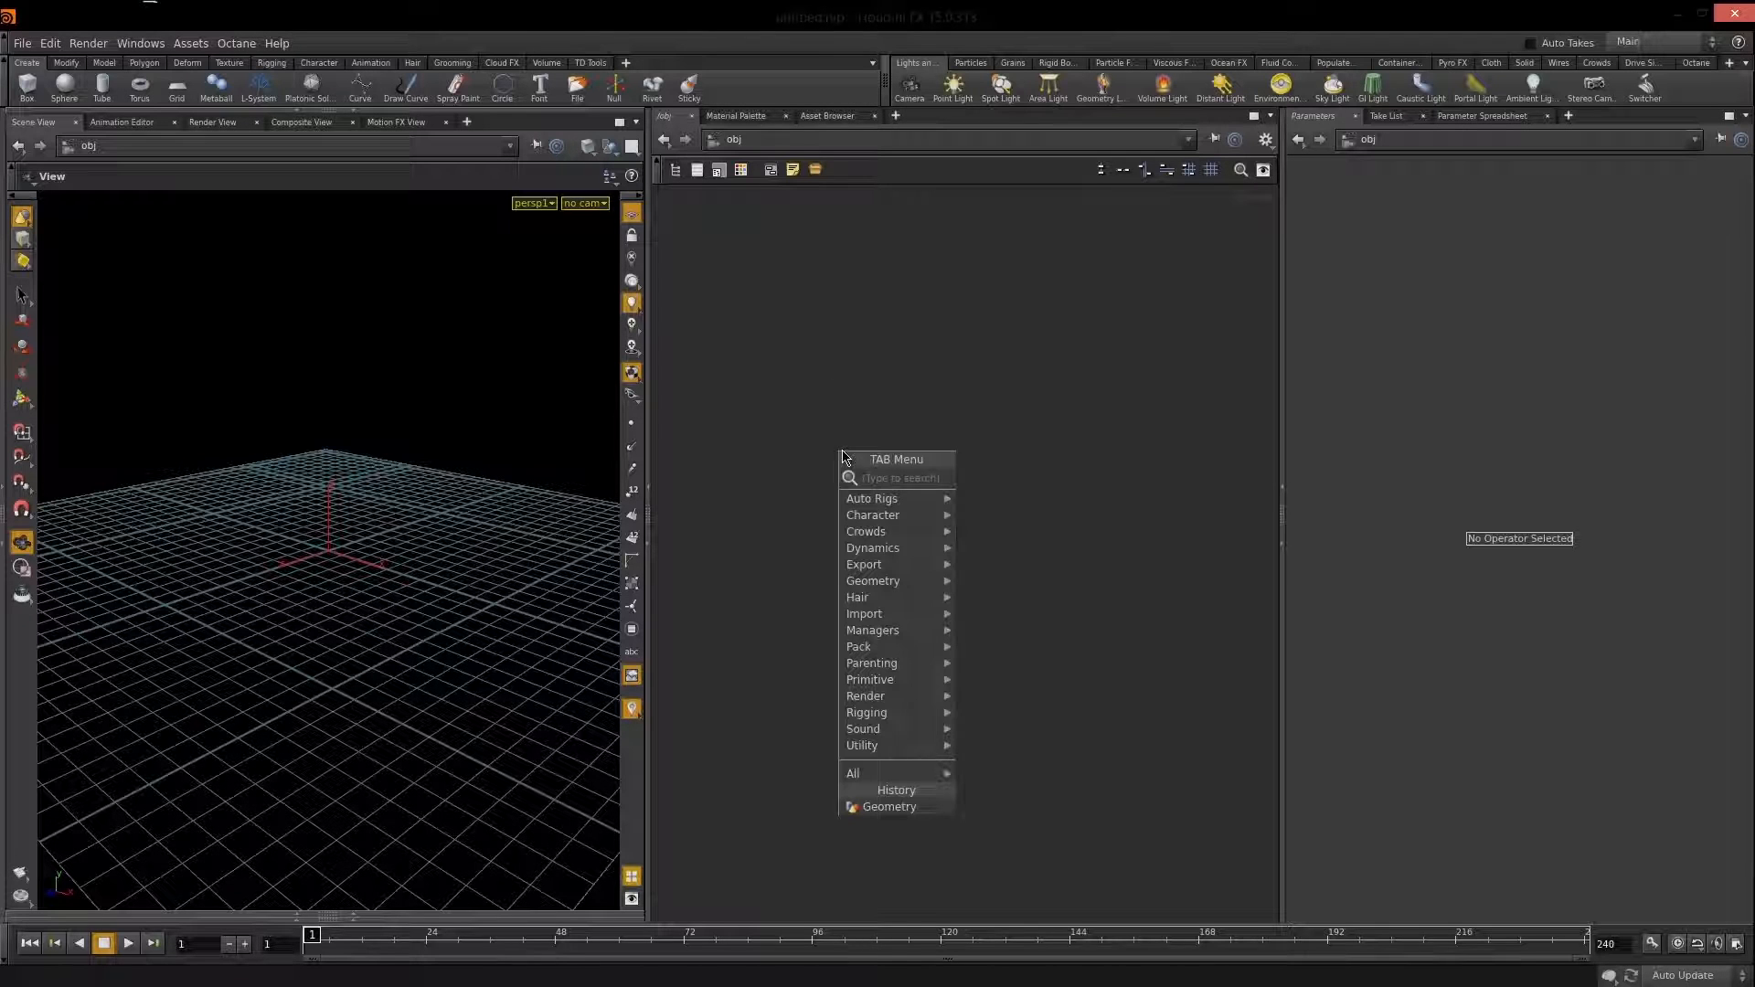
pyautogui.write('file')
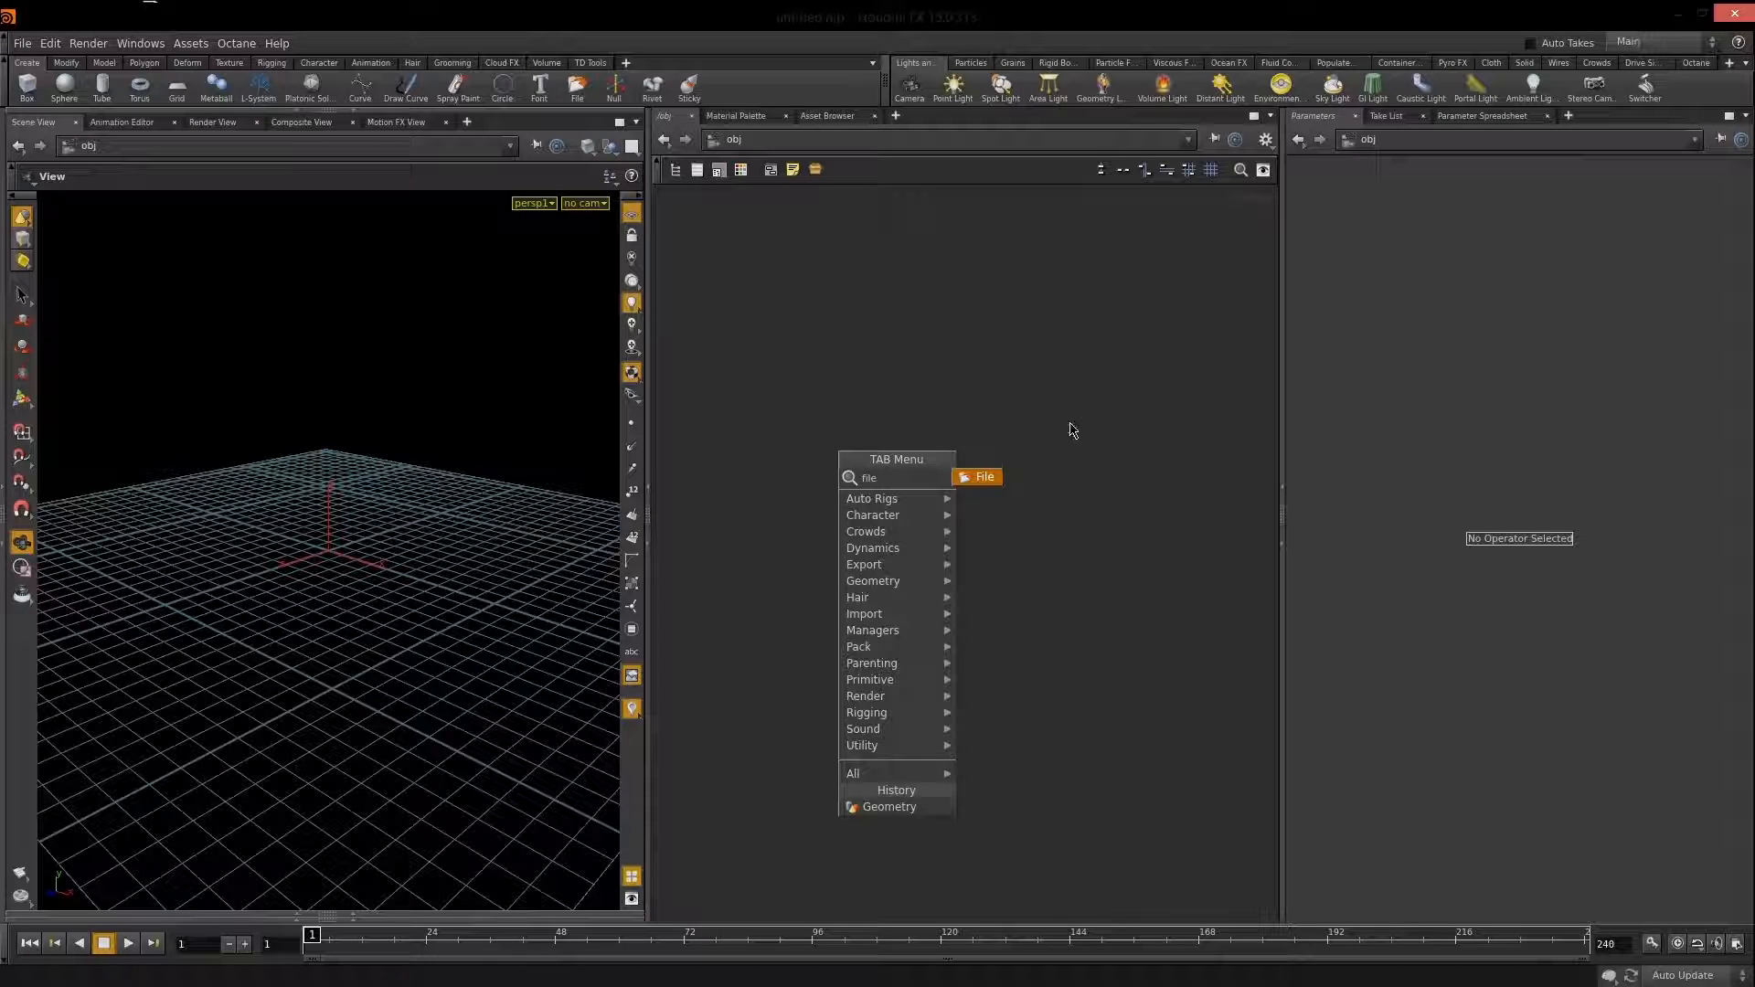
pyautogui.press('Escape')
pyautogui.click(728, 144)
pyautogui.click(687, 231)
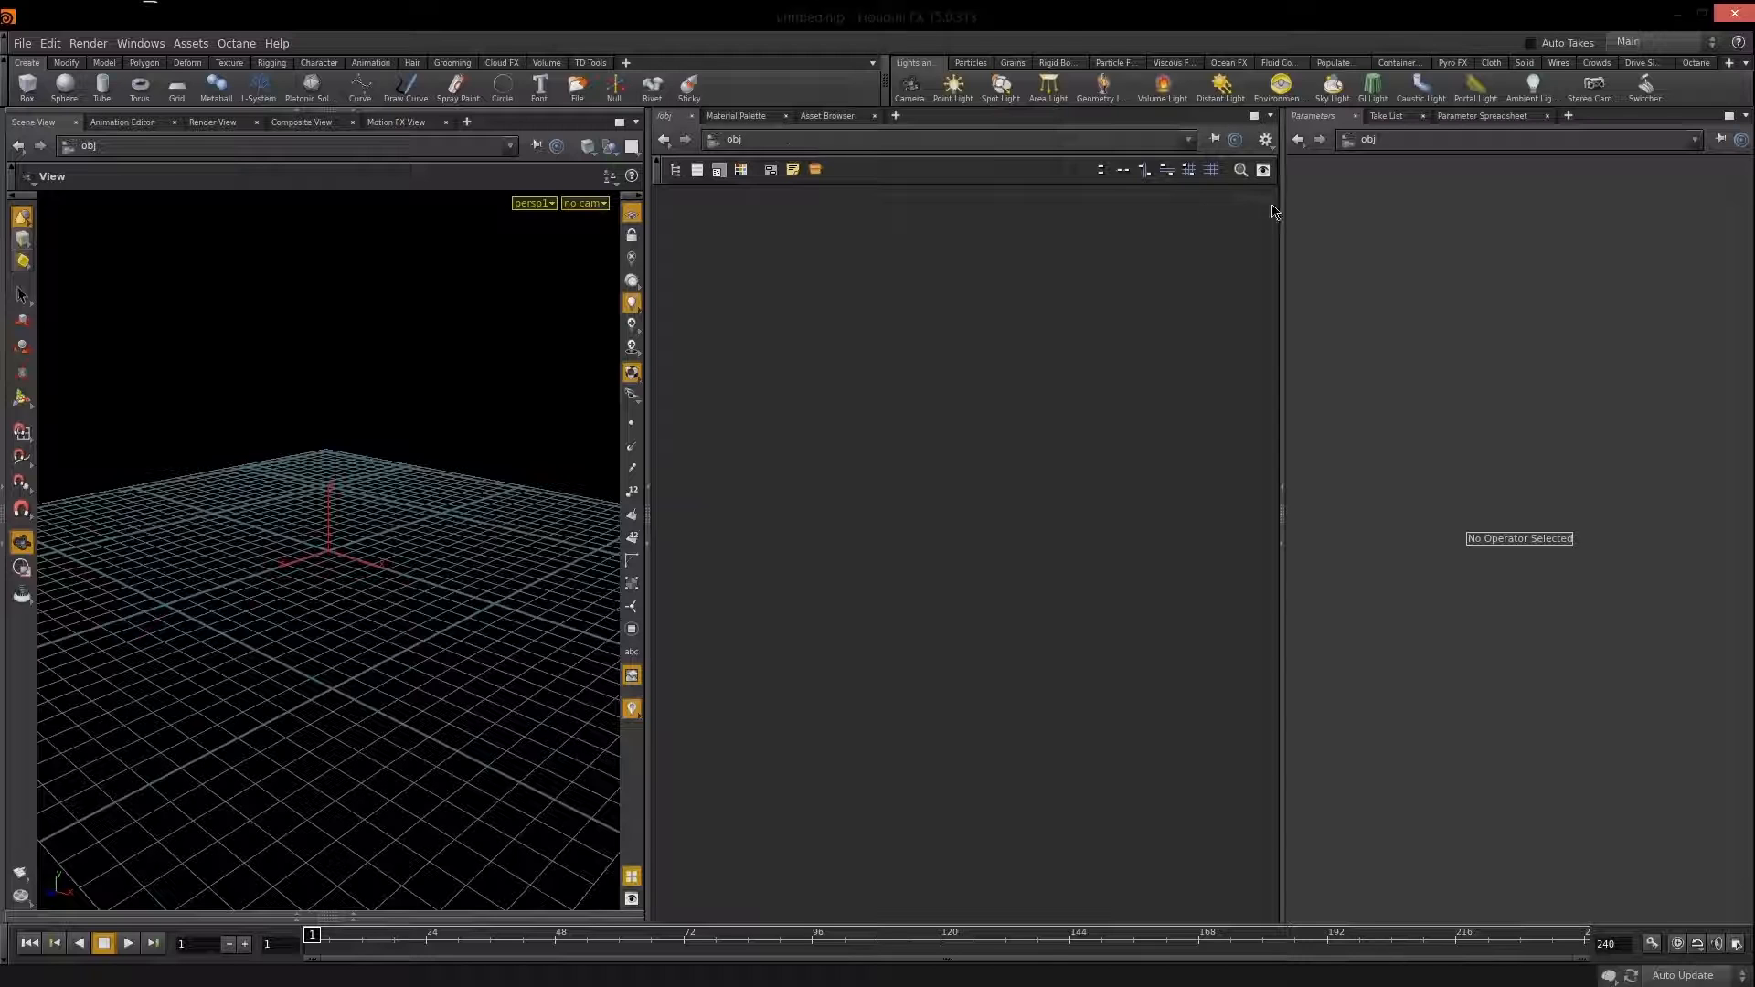
# Create a Geometry object at the object level and rename it slicer.
pyautogui.moveTo(1280, 387); pyautogui.dragTo(1261, 415)
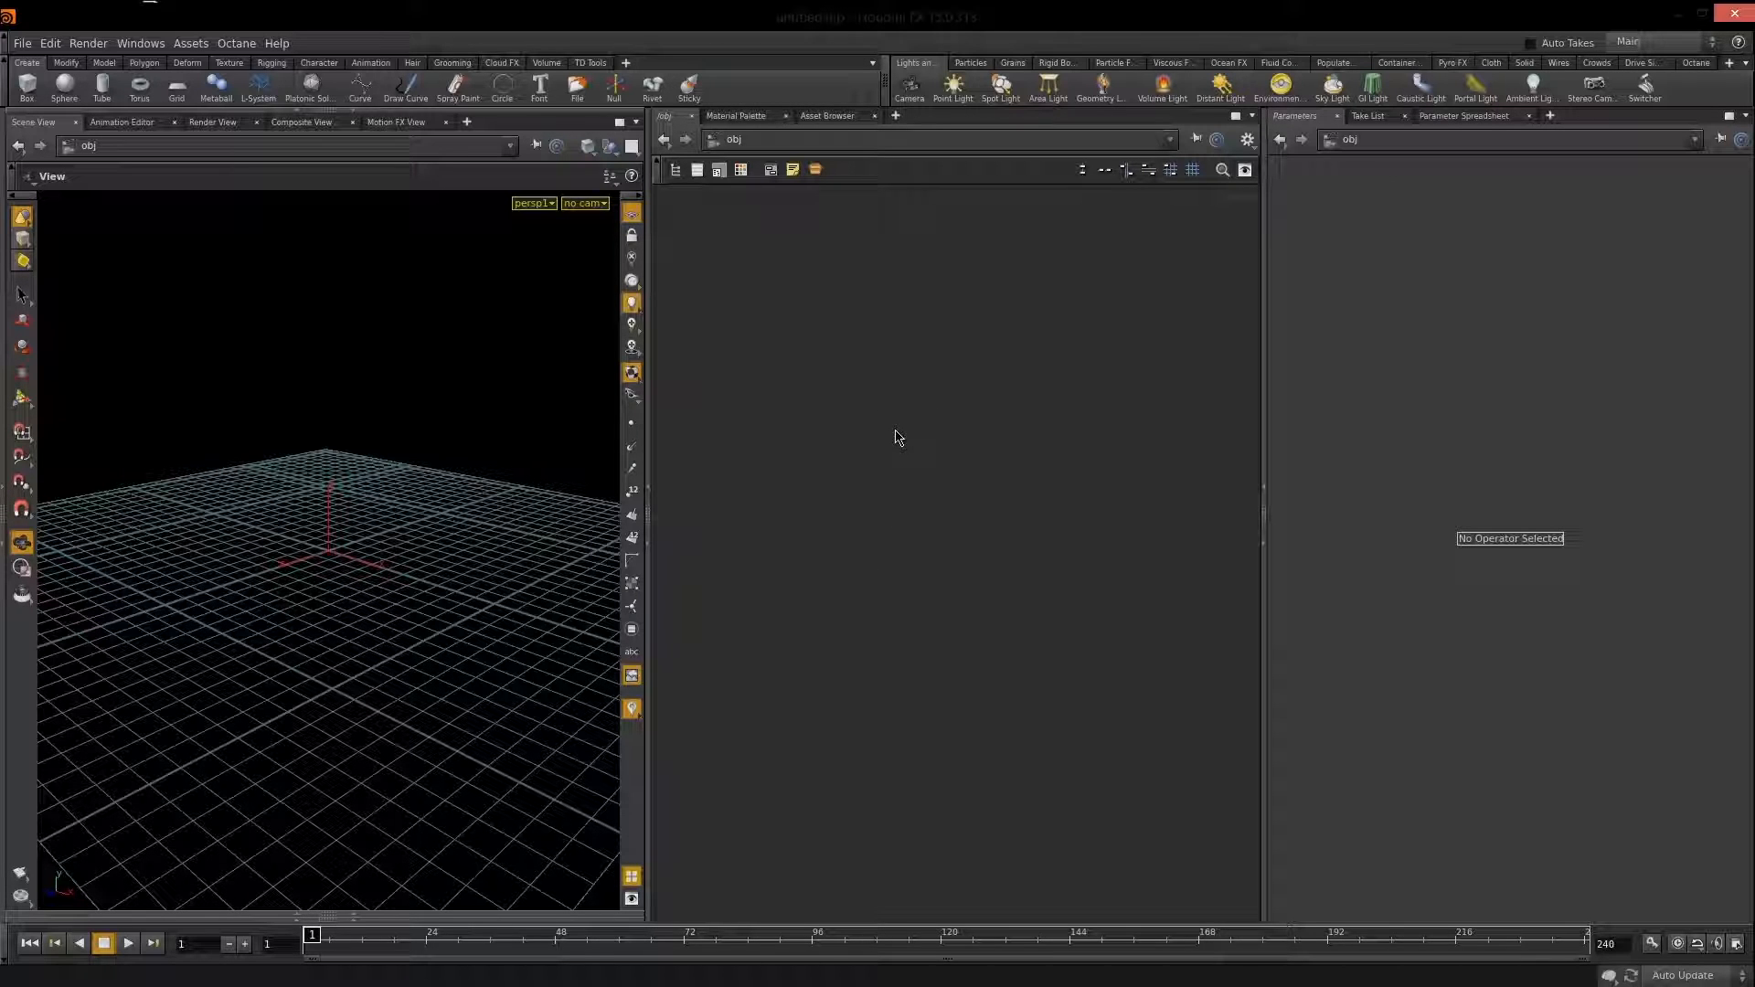
pyautogui.press('Tab')
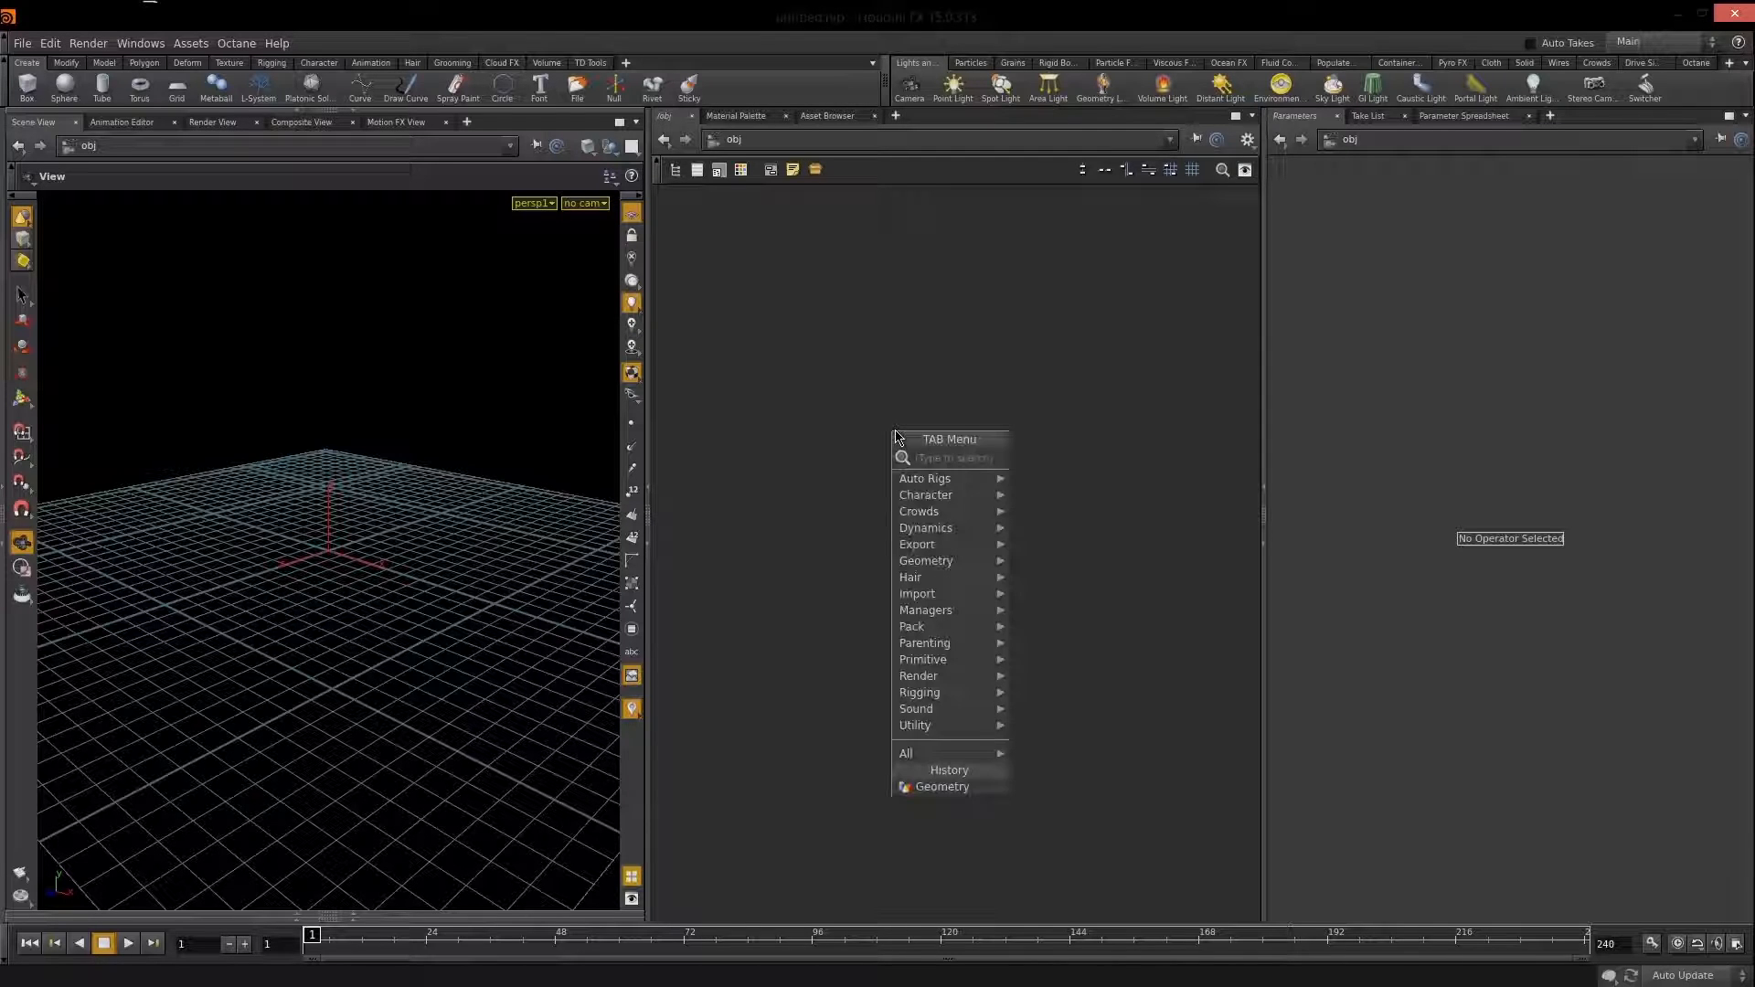
pyautogui.write('ge')
pyautogui.press('Return')
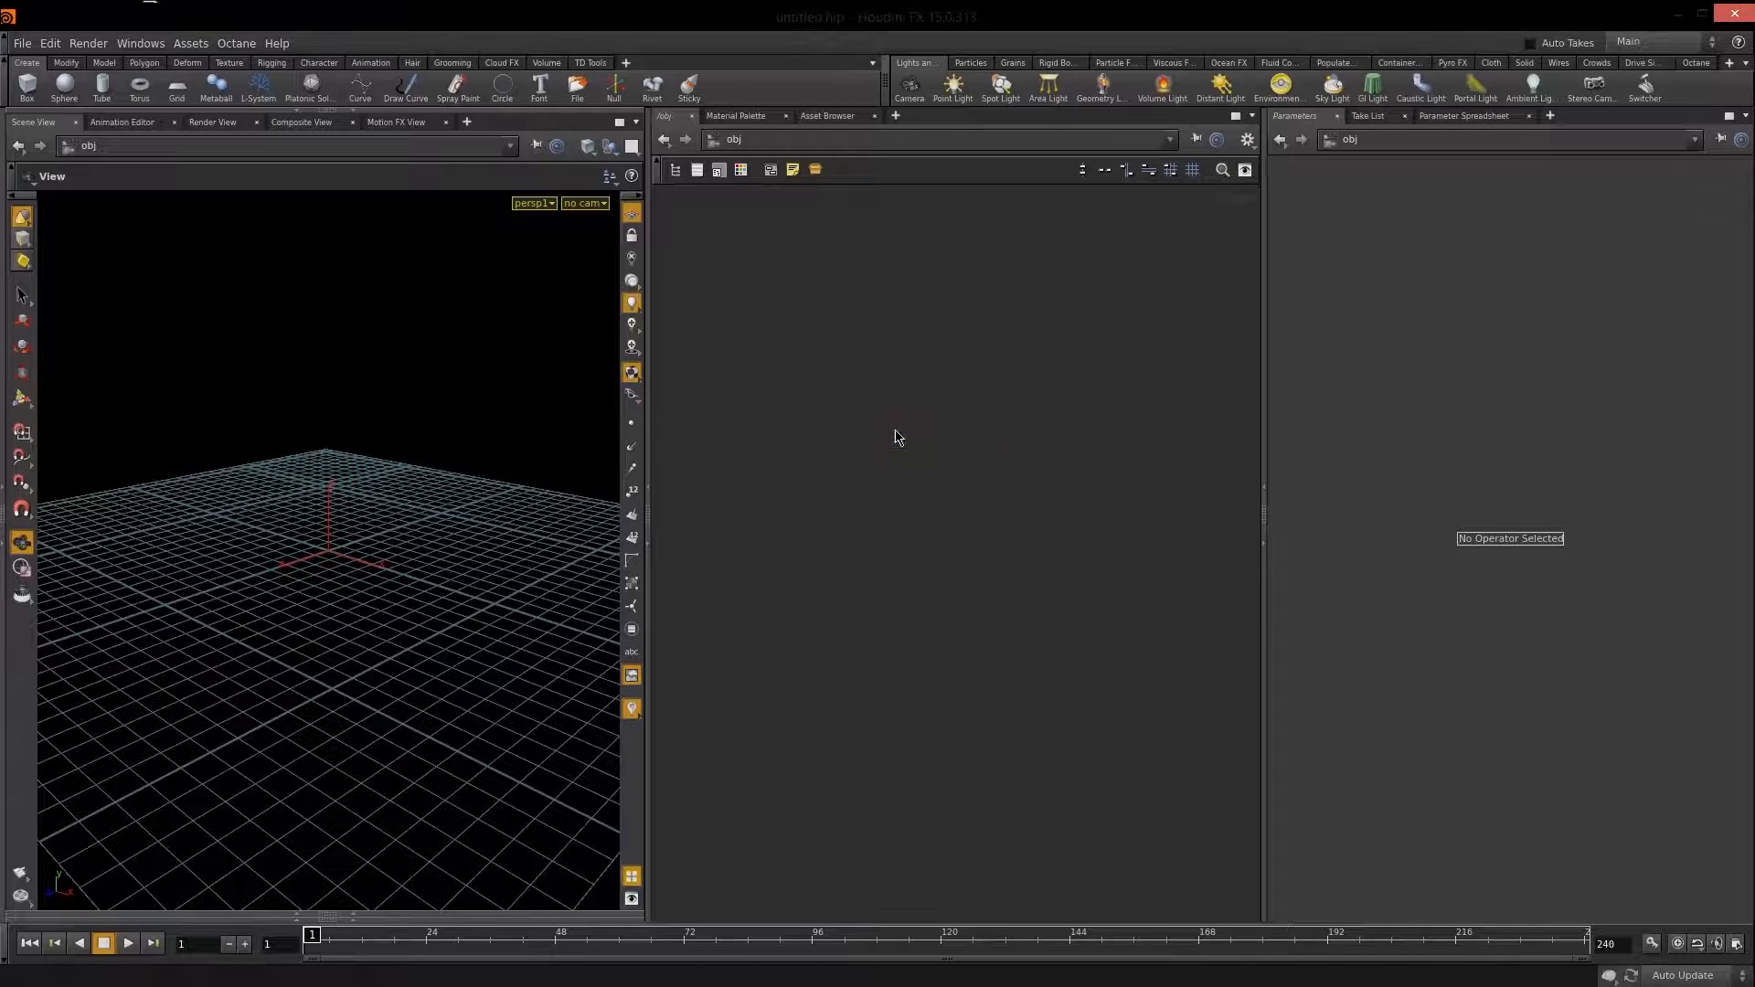
pyautogui.click(943, 426)
pyautogui.doubleClick(1005, 424)
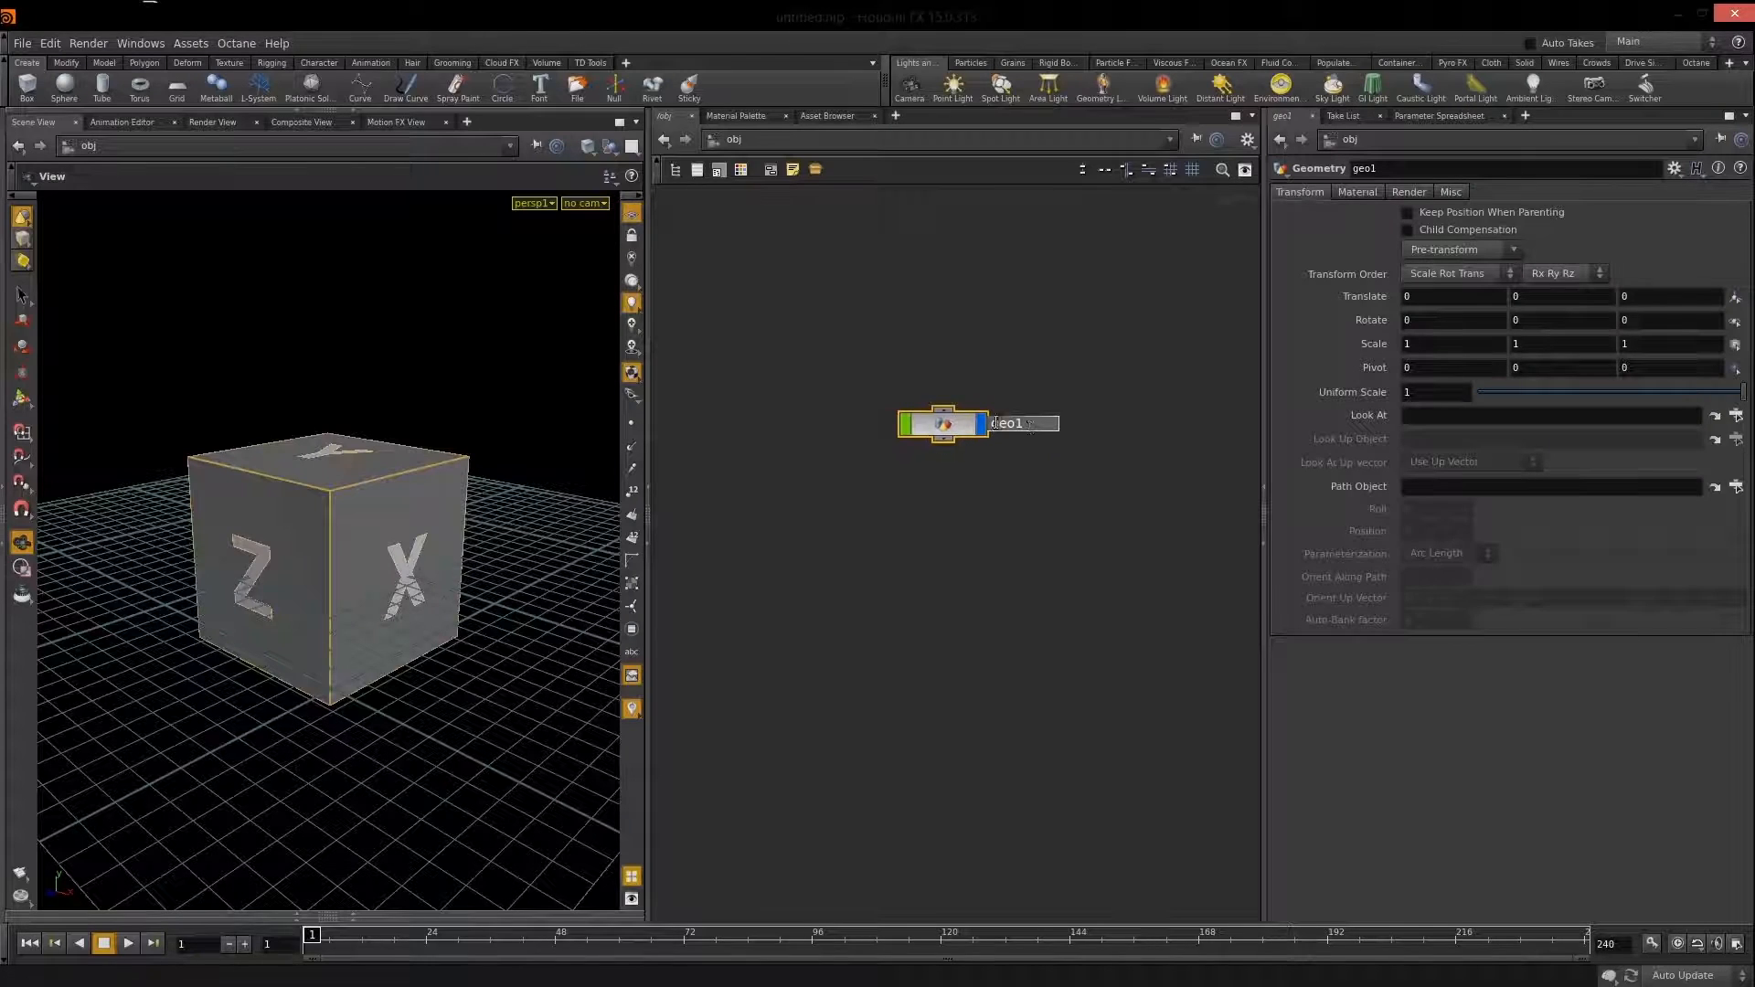
pyautogui.moveTo(1022, 423); pyautogui.dragTo(947, 435)
pyautogui.write('slicer')
pyautogui.click(984, 567)
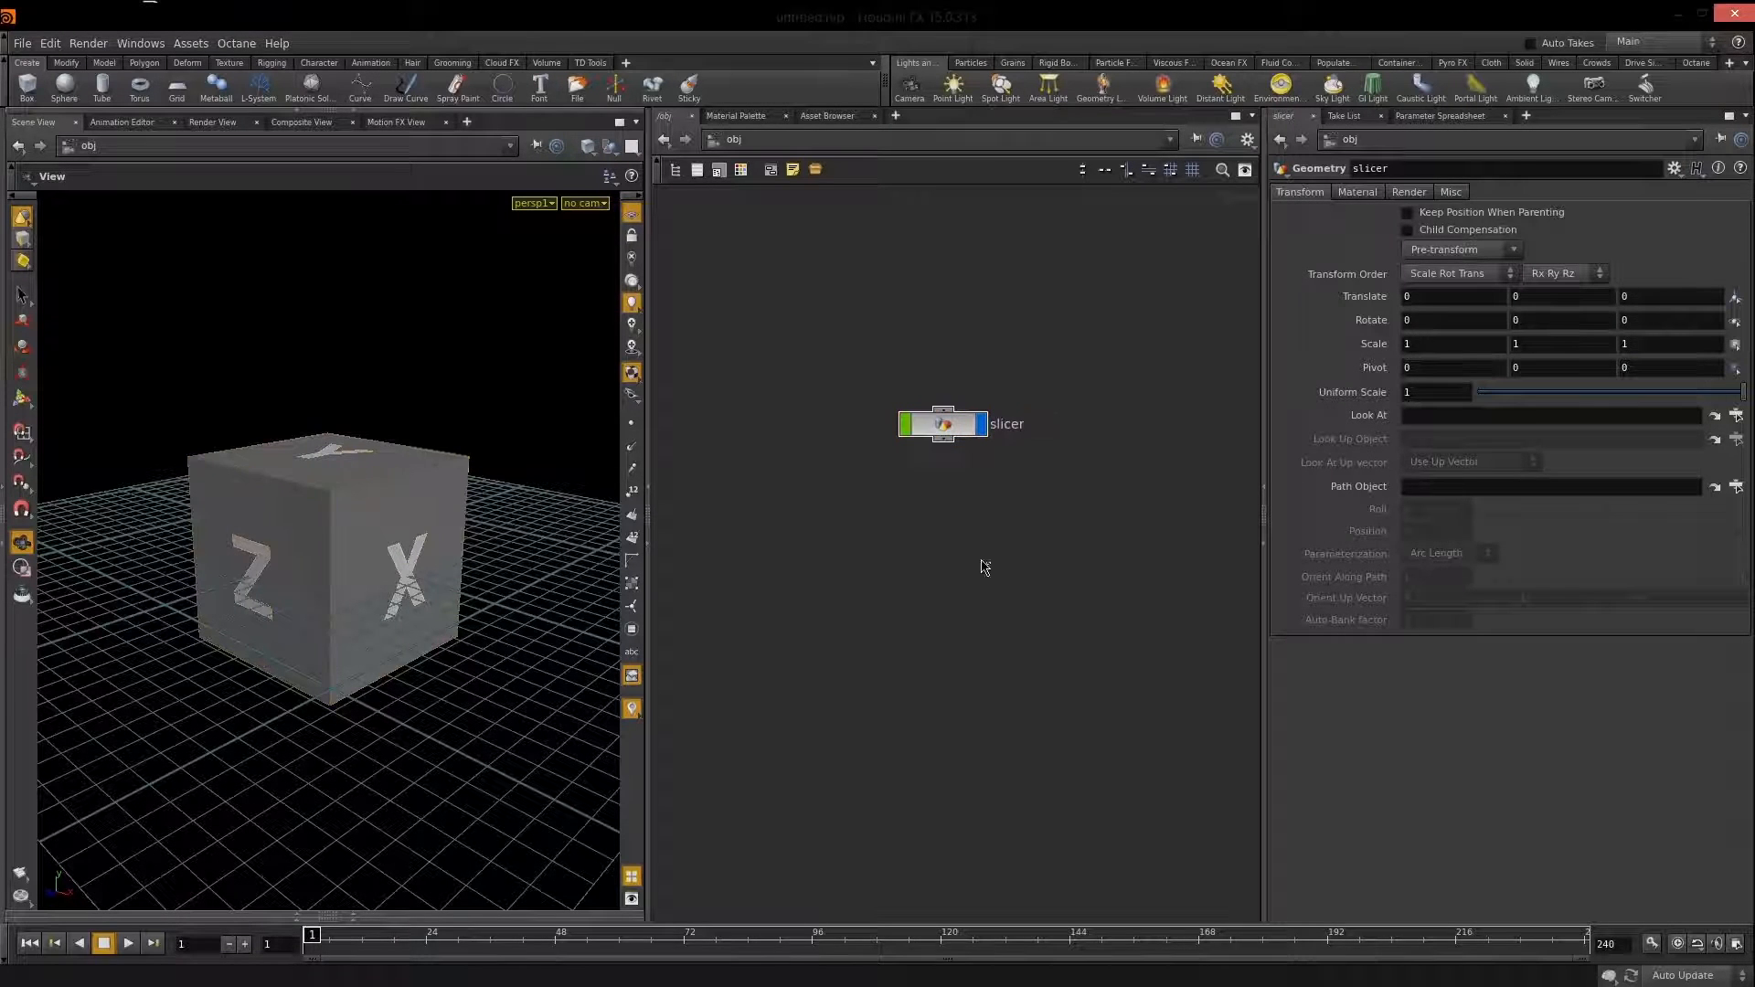
# Go inside the slicer object and place its file node in the upper part of the network.
pyautogui.moveTo(880, 532); pyautogui.dragTo(1071, 345)
pyautogui.doubleClick(950, 433)
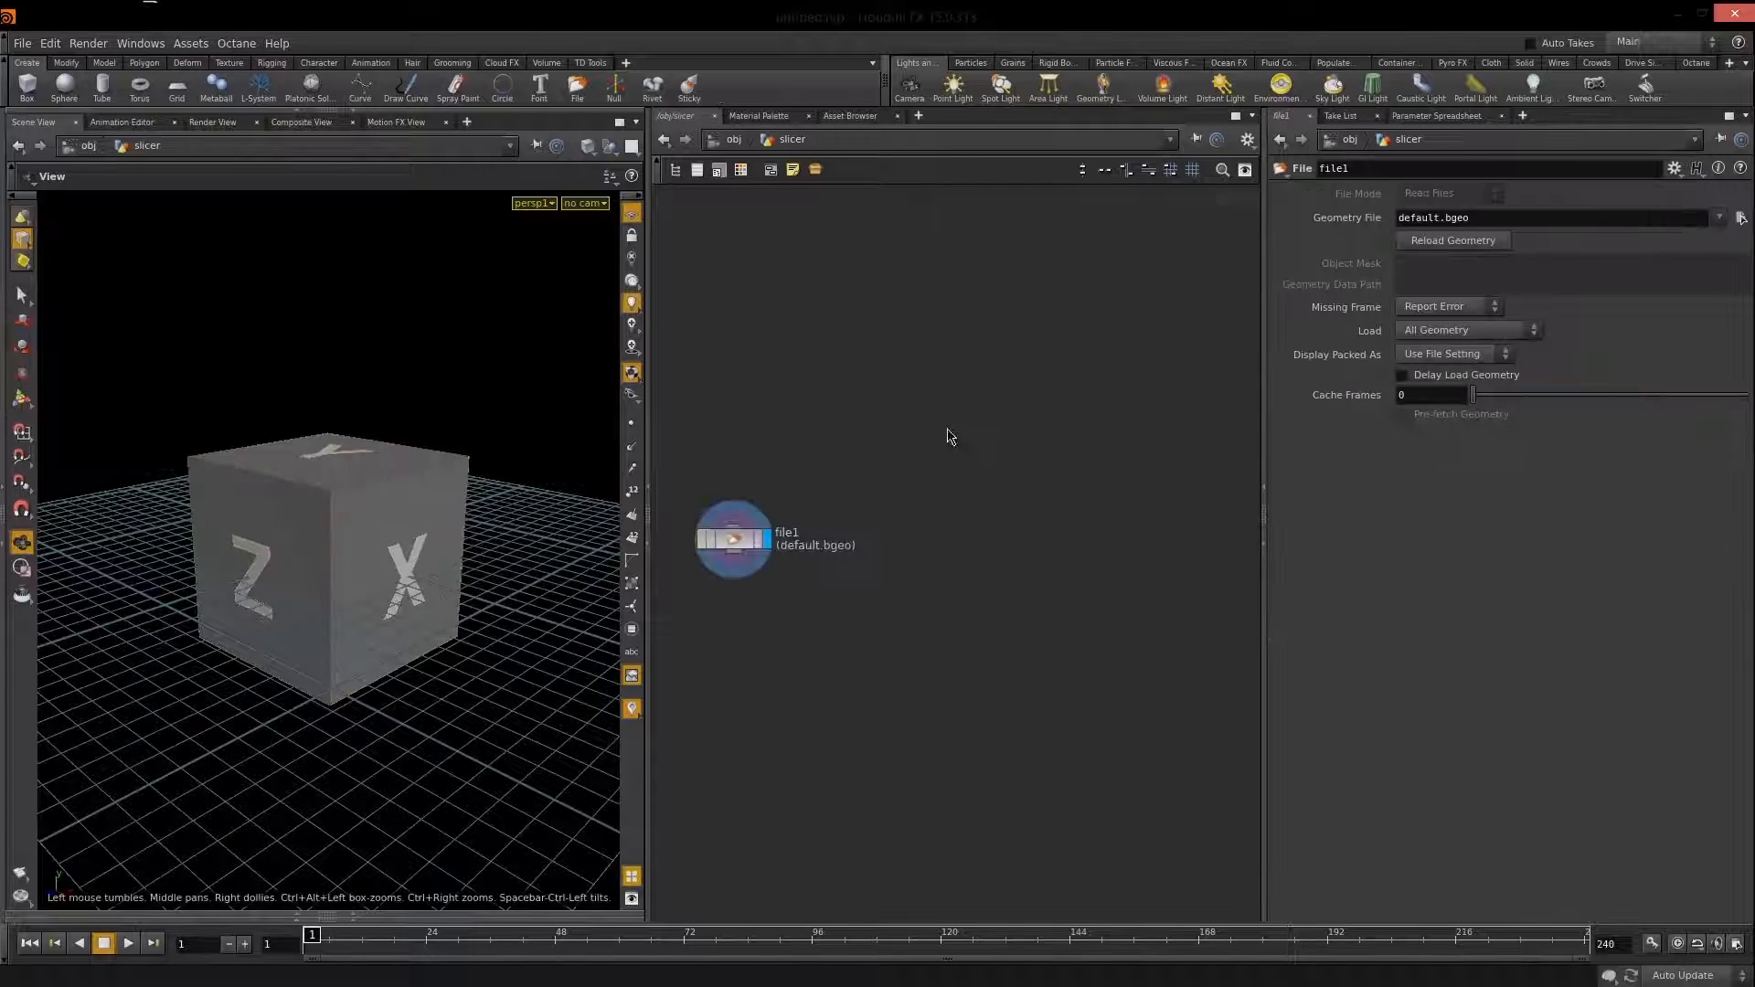
pyautogui.moveTo(888, 665); pyautogui.dragTo(1049, 456, button='middle')
pyautogui.moveTo(927, 448)
pyautogui.mouseDown(button='right')
pyautogui.moveTo(932, 426)
pyautogui.moveTo(942, 455)
pyautogui.mouseUp(button='right')
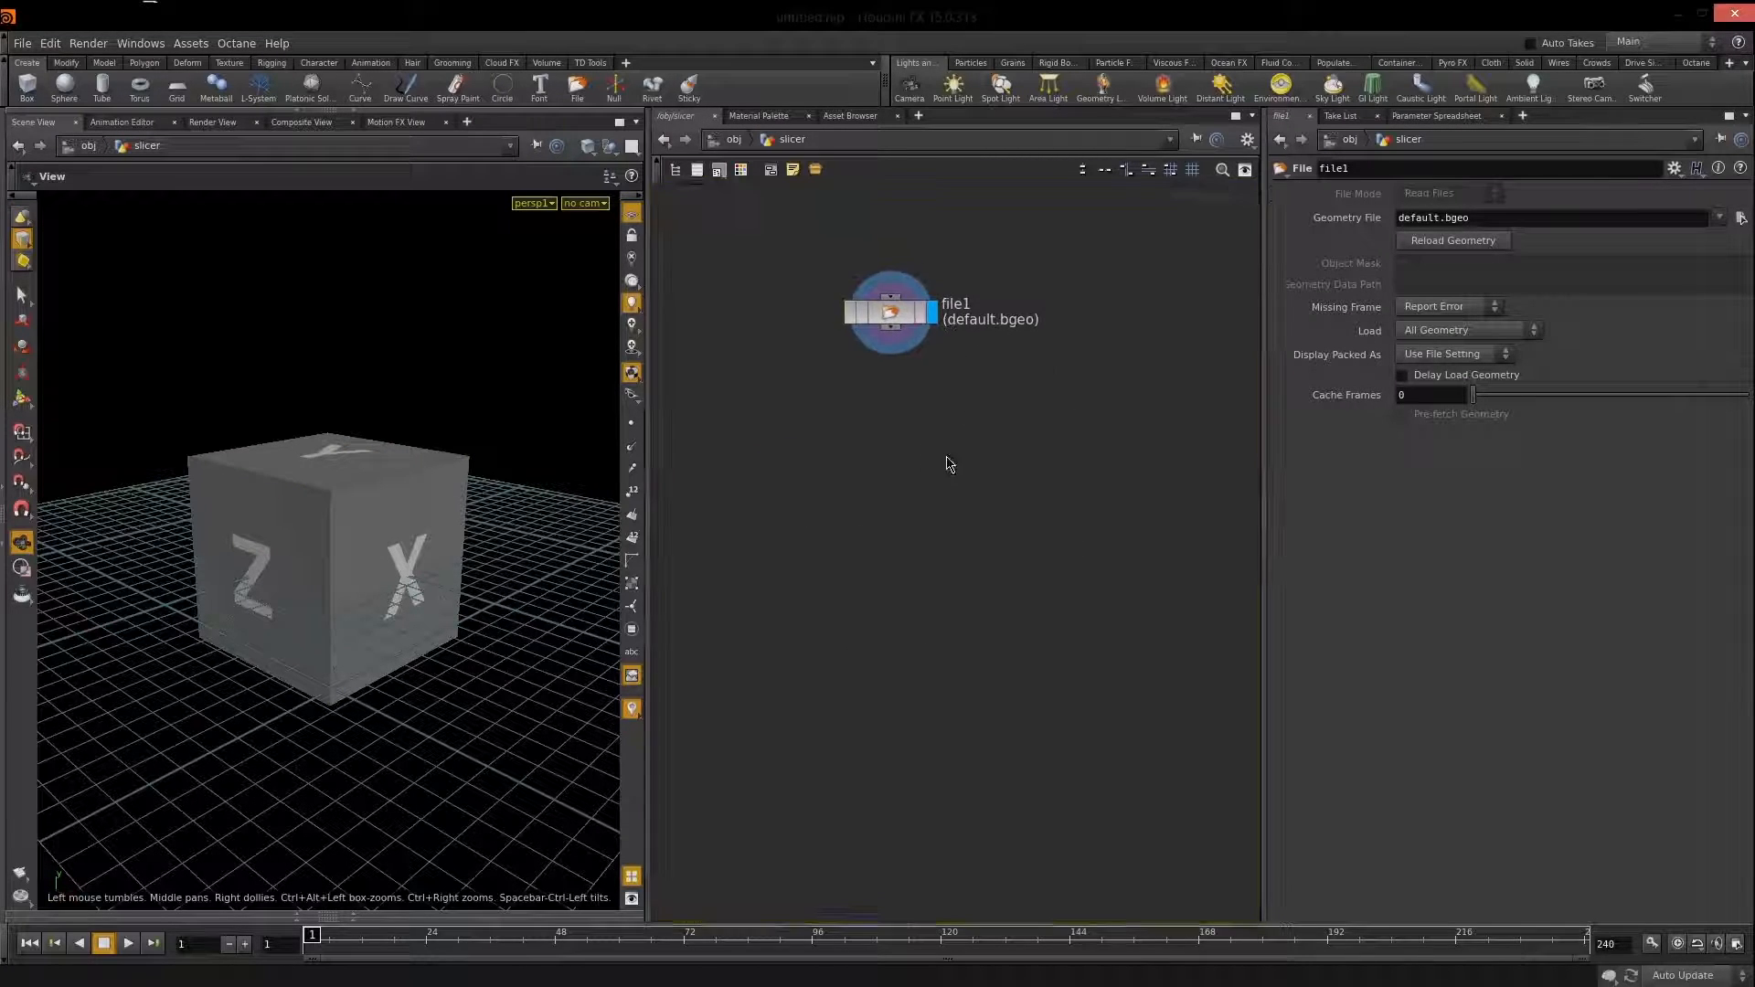
pyautogui.moveTo(927, 402); pyautogui.dragTo(902, 523, button='middle')
pyautogui.moveTo(991, 382); pyautogui.dragTo(866, 413)
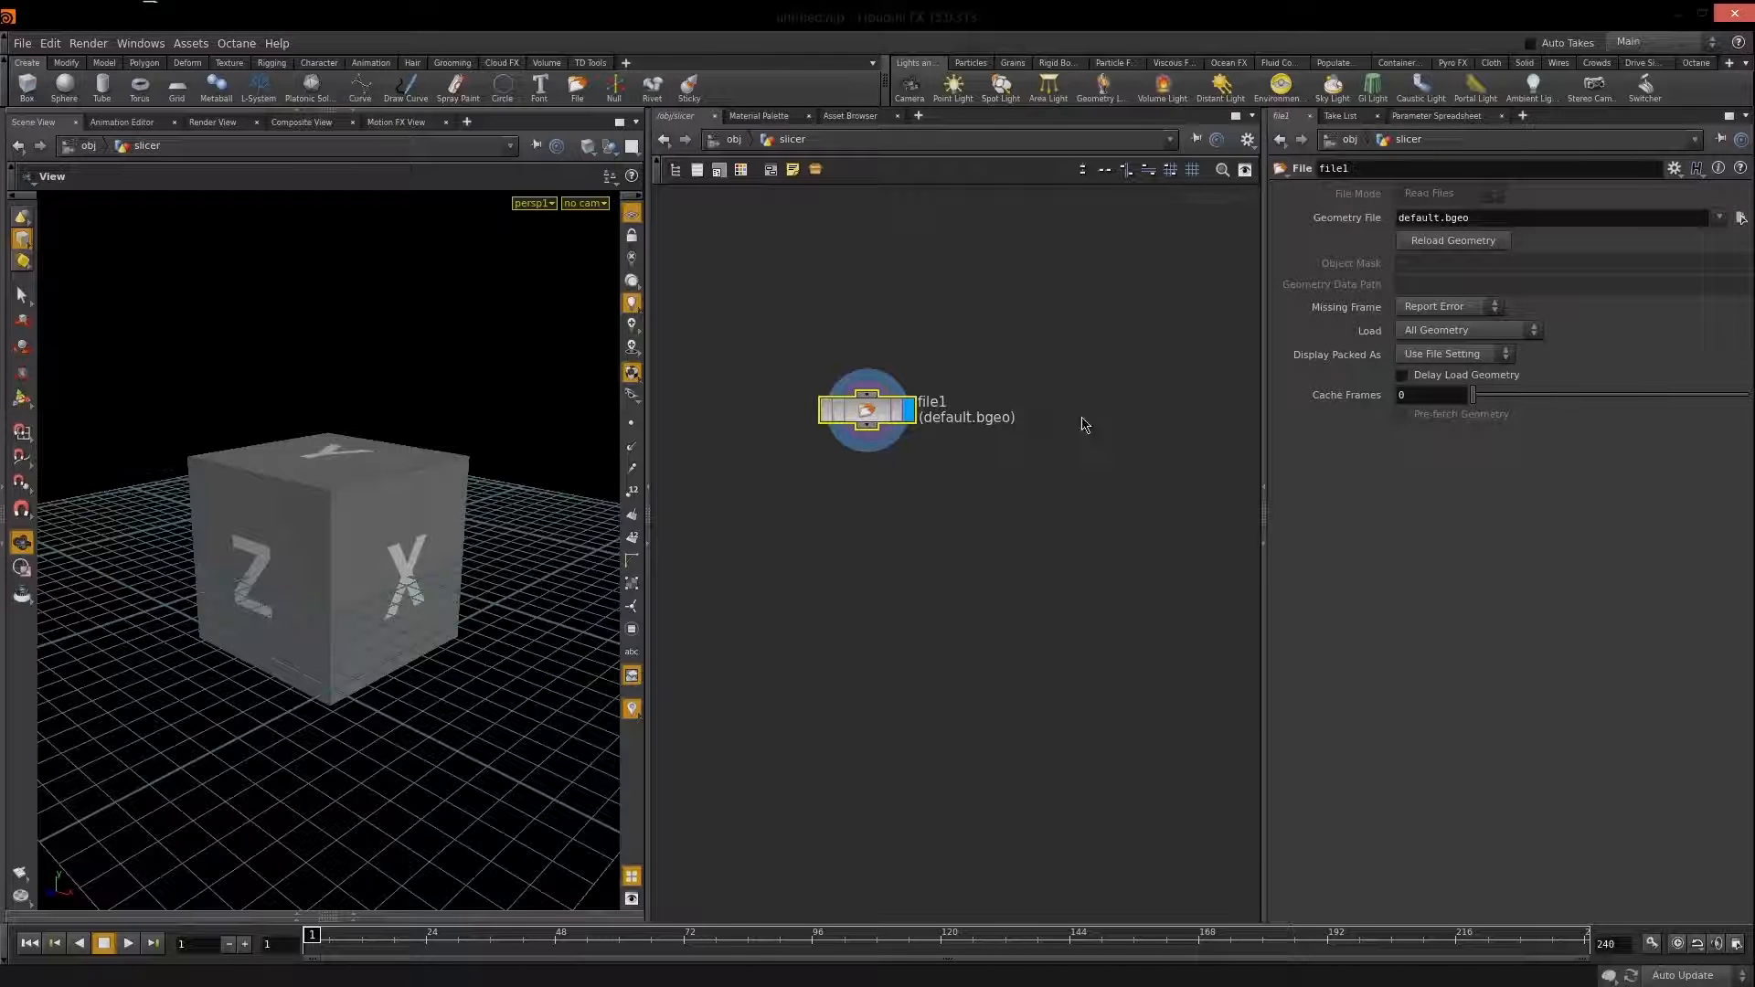
pyautogui.moveTo(832, 409); pyautogui.dragTo(798, 380)
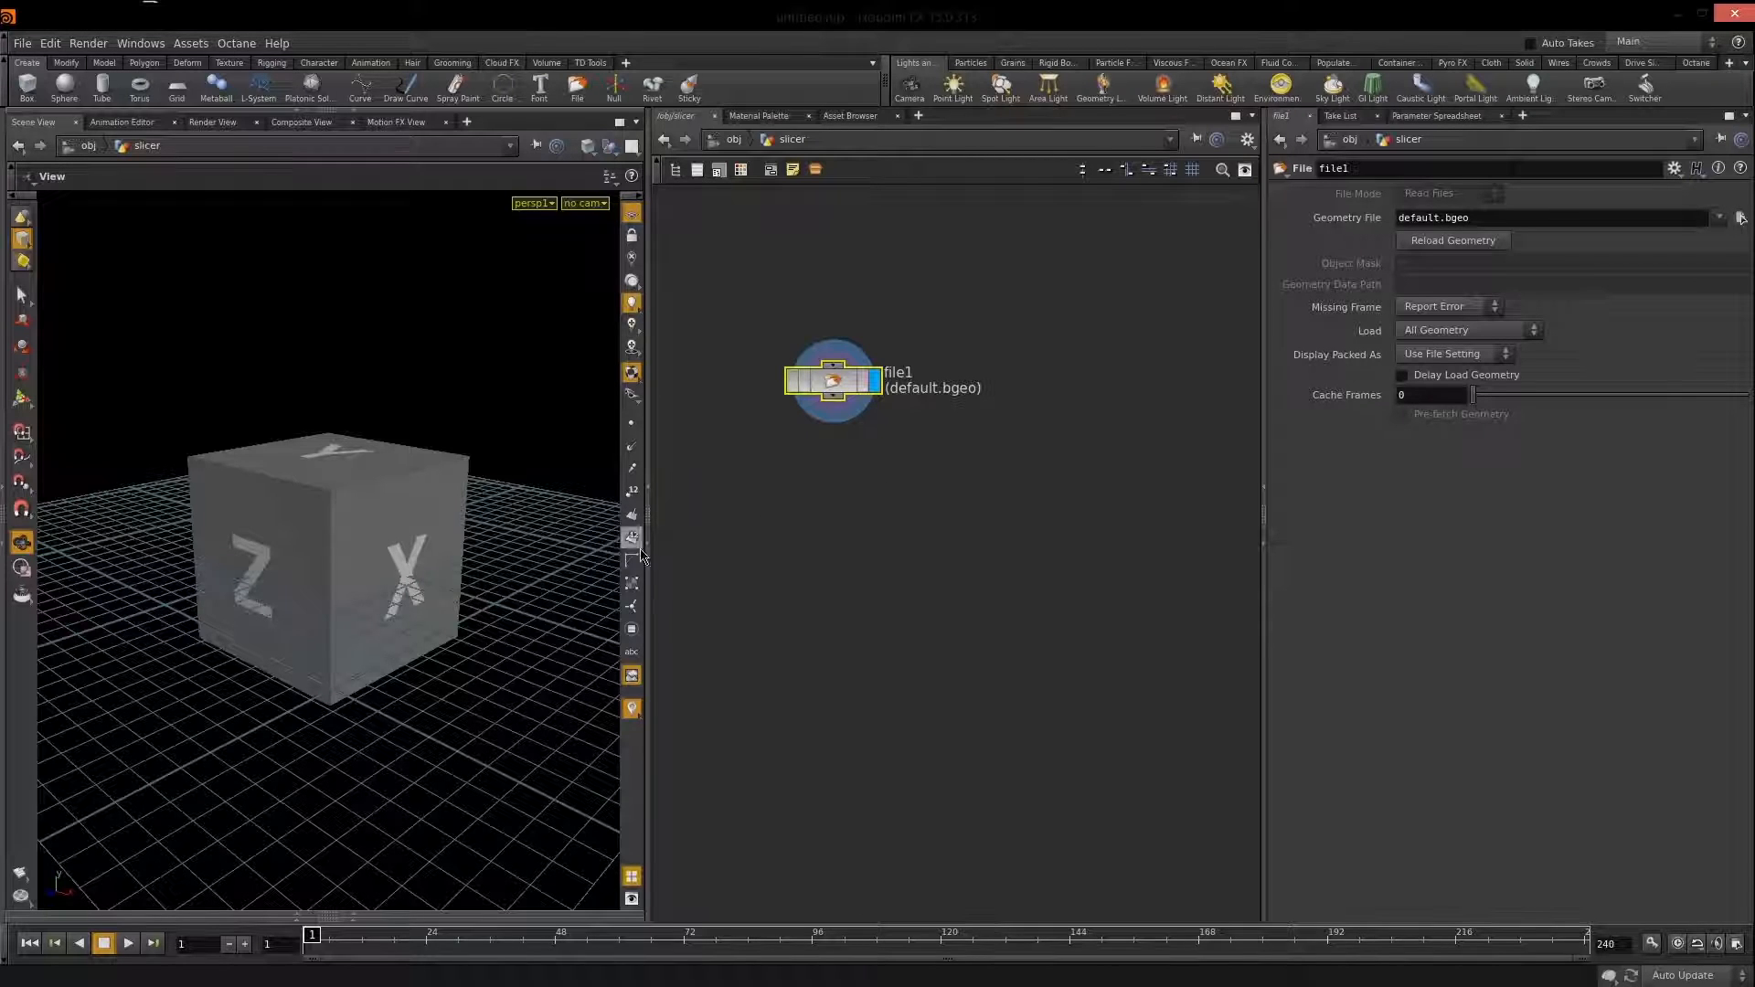
pyautogui.moveTo(648, 579); pyautogui.dragTo(618, 580)
pyautogui.moveTo(829, 400); pyautogui.dragTo(825, 394)
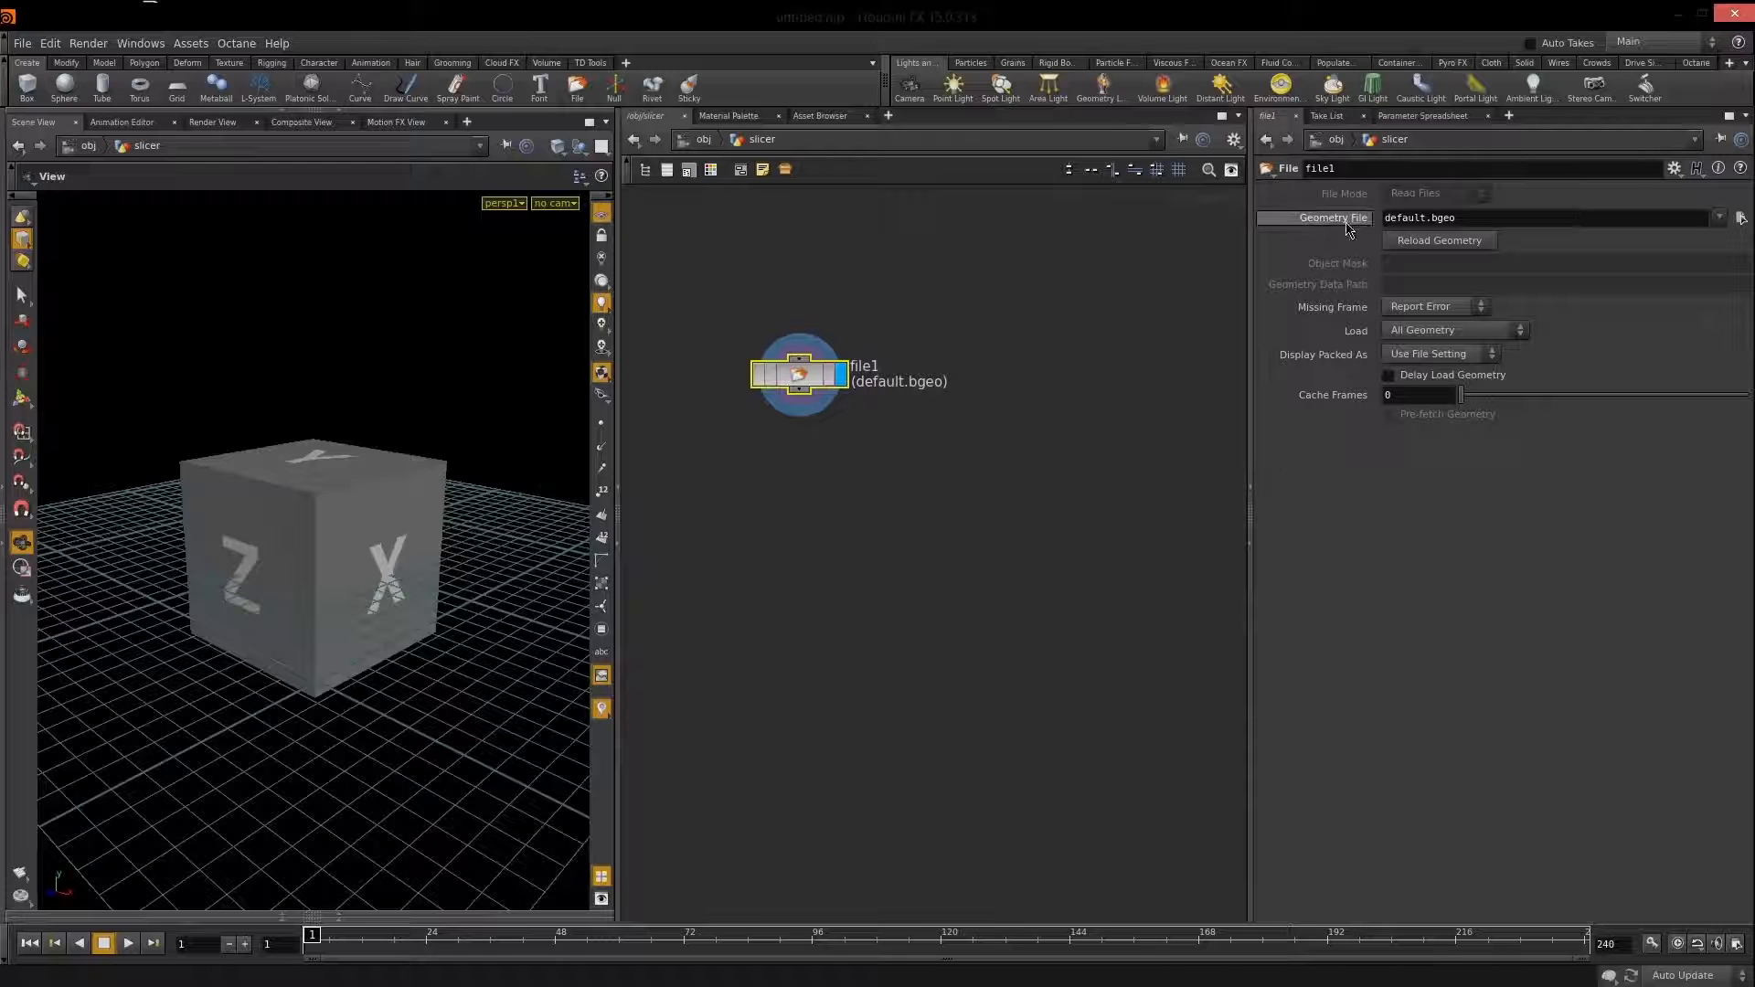
# Load ArnoldSchwarzeneggerBust.OBJ from the 01_slicer_tutorial folder into the file node and hide the viewport's reference grid.
pyautogui.click(1741, 217)
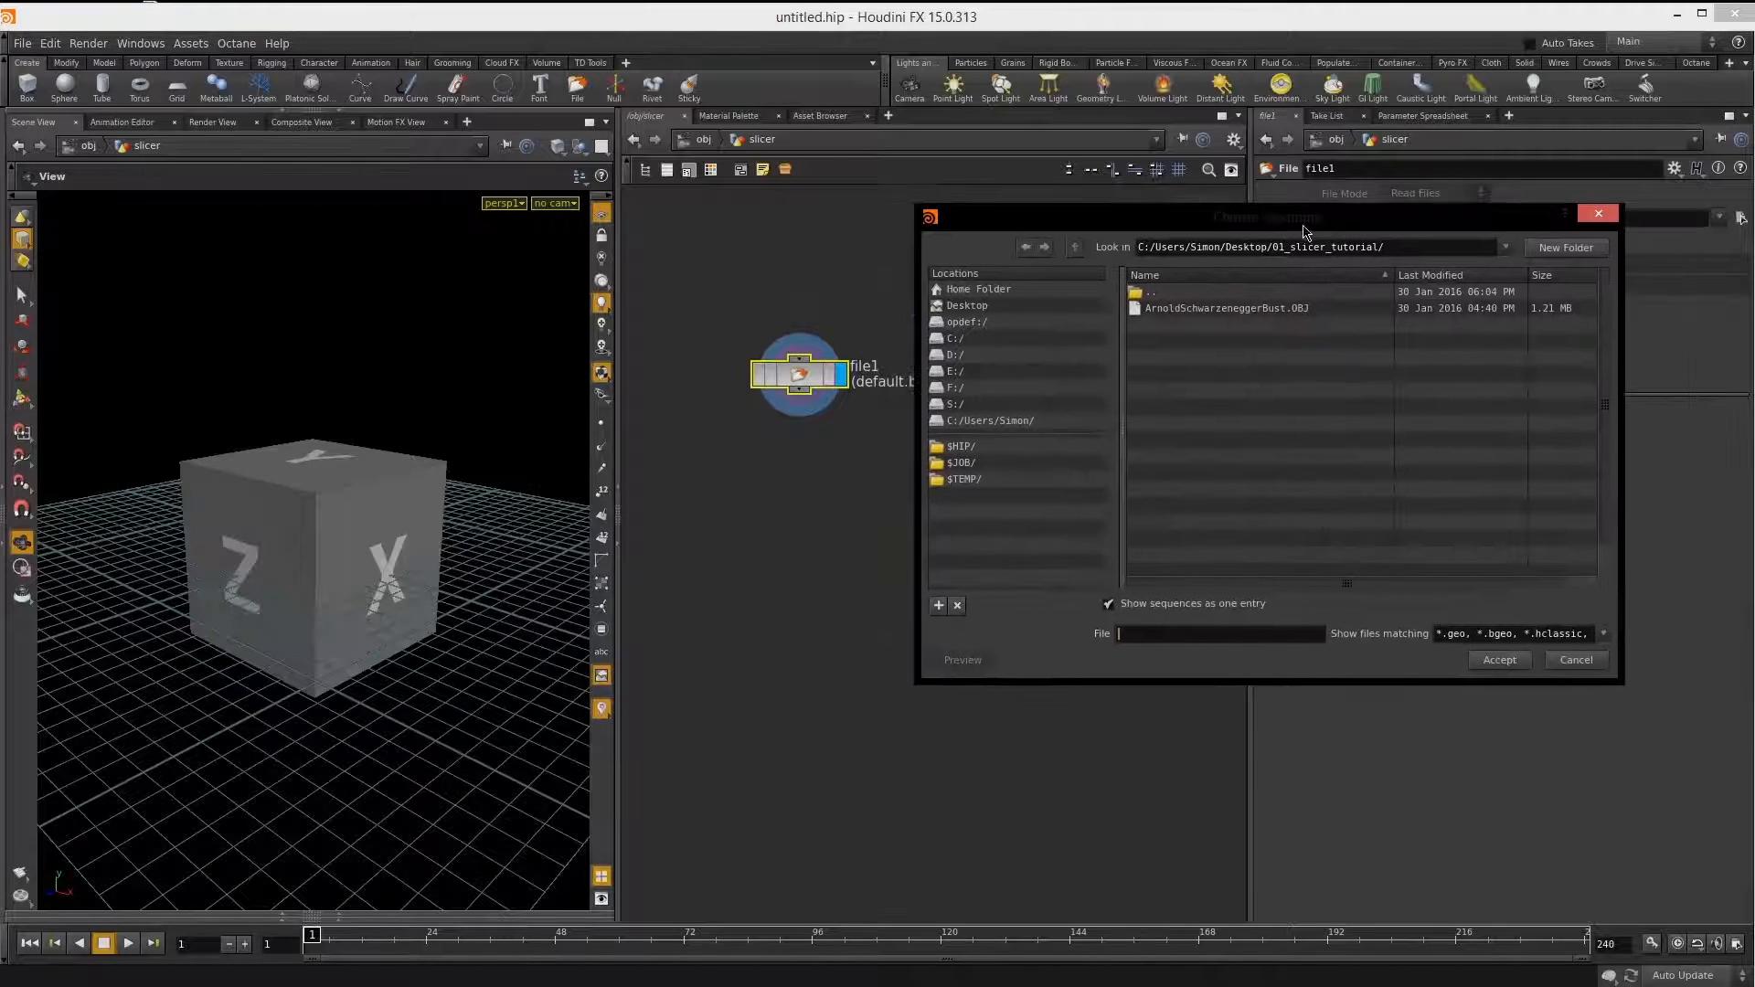
pyautogui.click(1245, 308)
pyautogui.click(1498, 659)
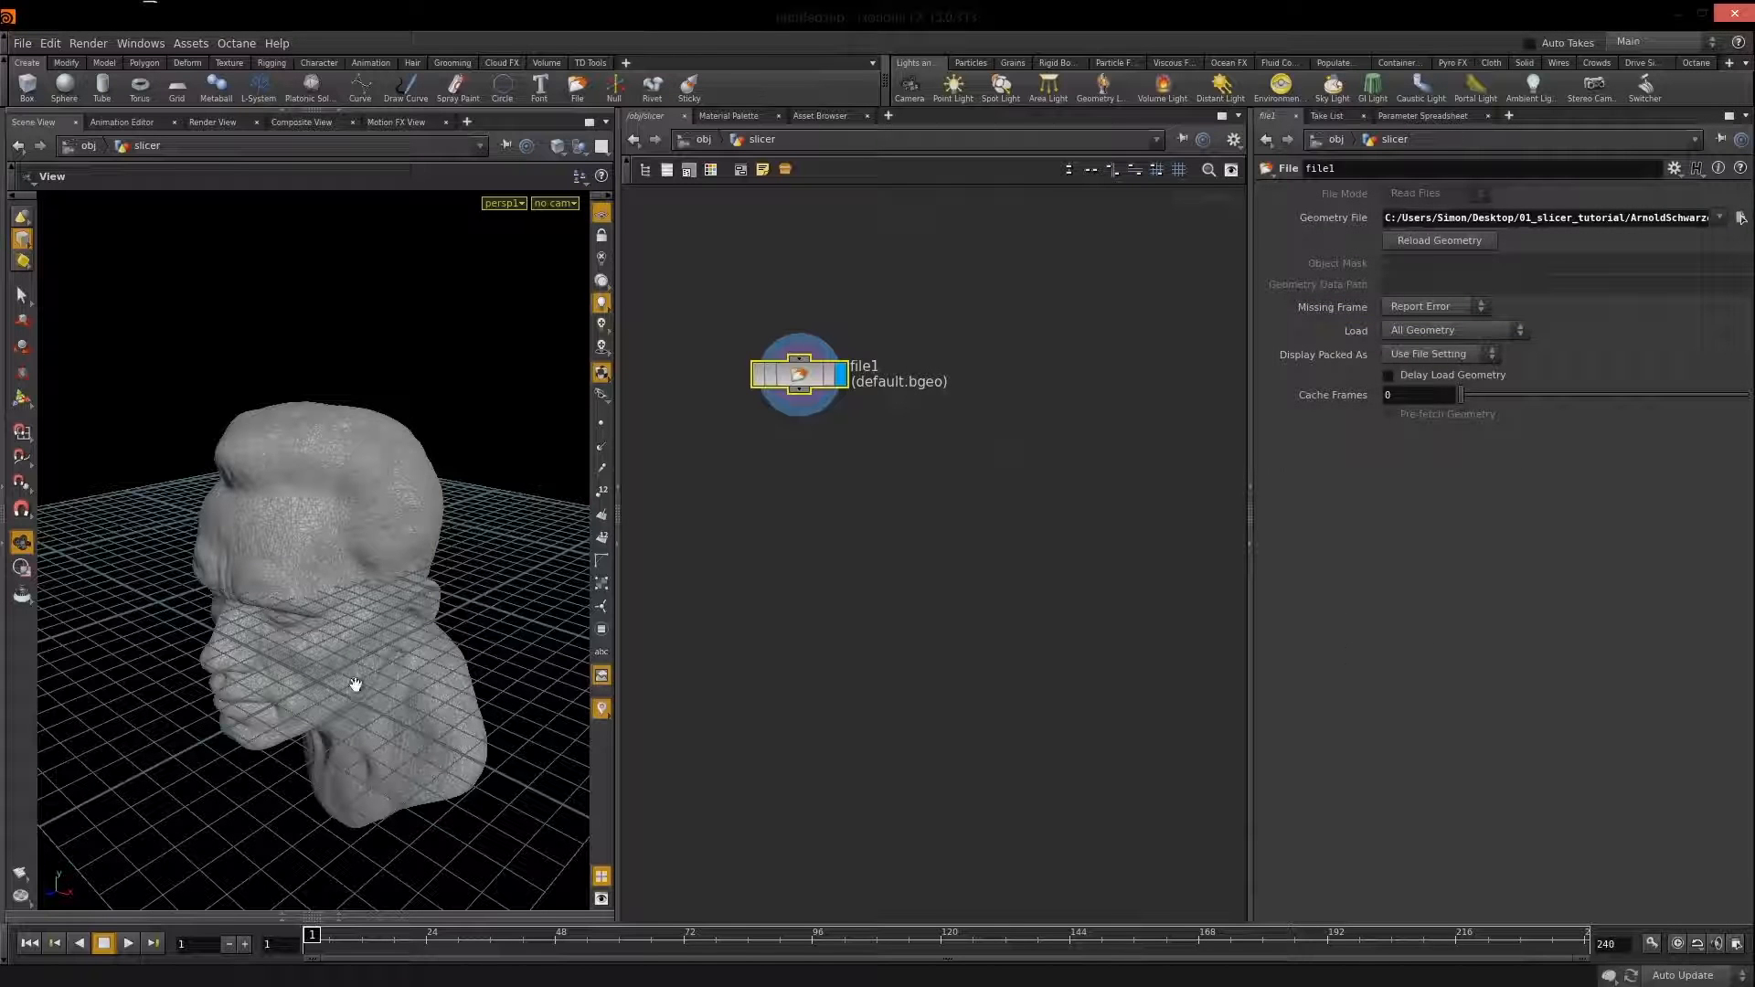
pyautogui.click(601, 217)
# Examine the imported bust from several sides and distances.
pyautogui.moveTo(274, 709); pyautogui.dragTo(358, 640)
pyautogui.moveTo(359, 640); pyautogui.dragTo(423, 567, button='middle')
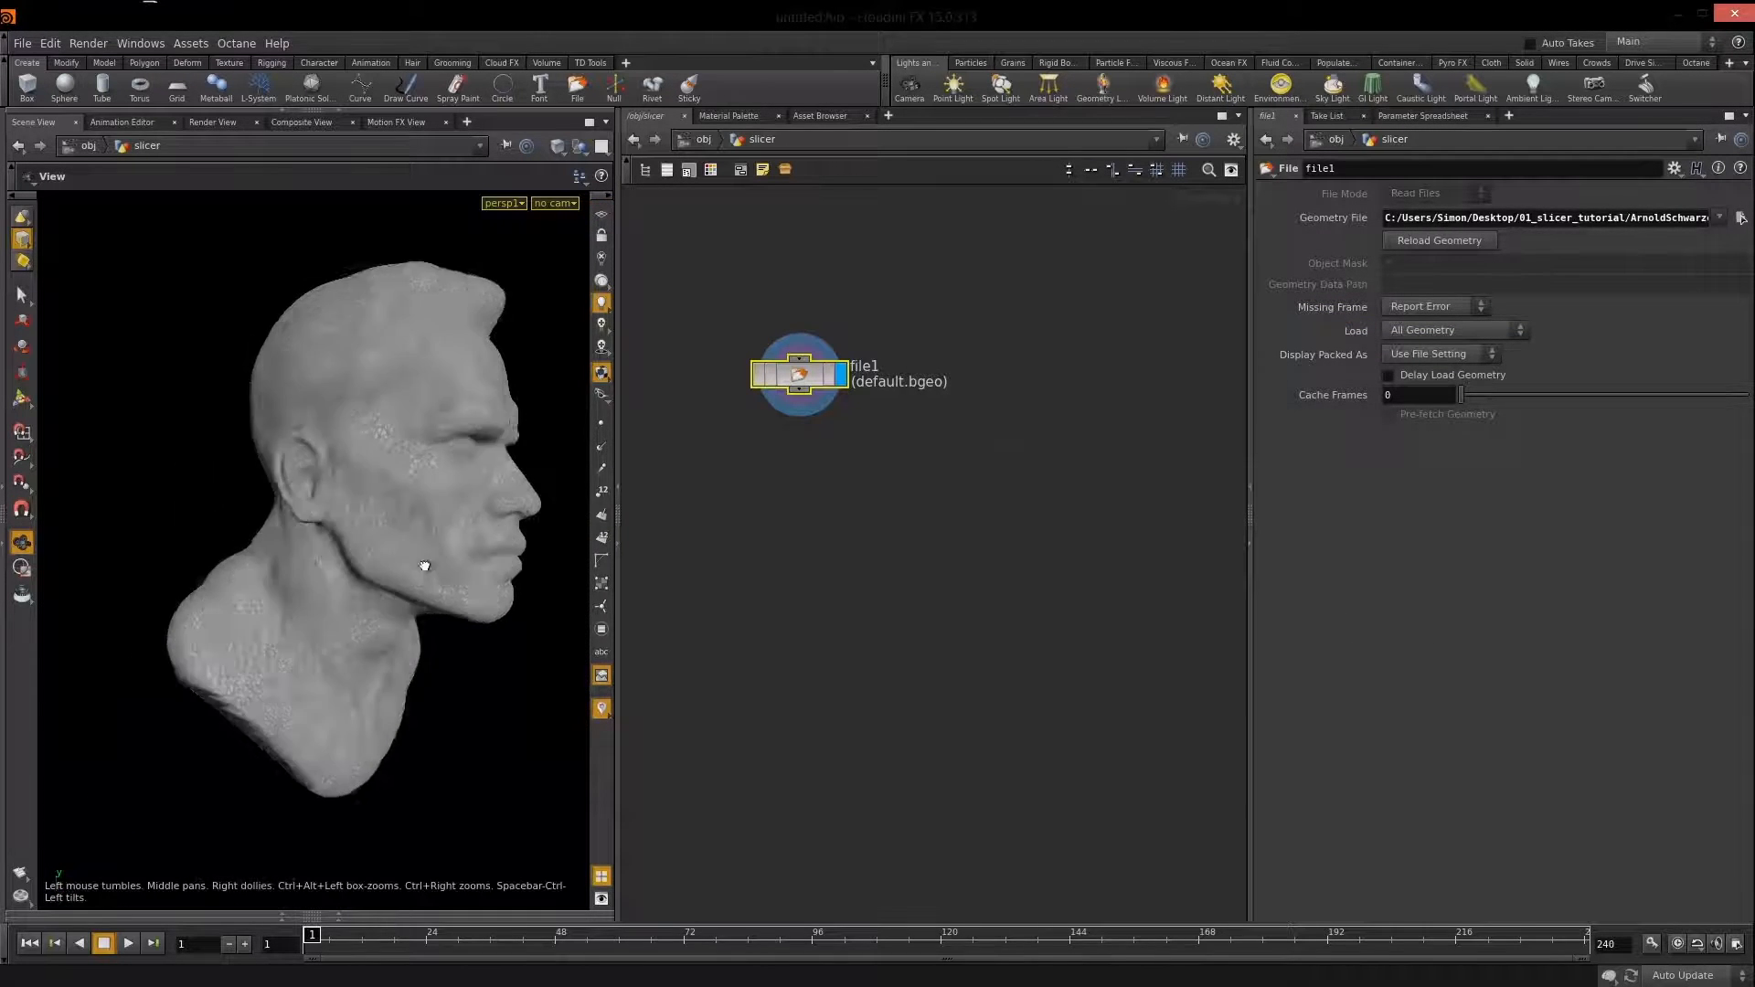
pyautogui.moveTo(423, 567); pyautogui.dragTo(380, 552)
pyautogui.moveTo(380, 552); pyautogui.dragTo(431, 534, button='right')
pyautogui.moveTo(430, 534); pyautogui.dragTo(403, 610, button='middle')
pyautogui.moveTo(403, 610); pyautogui.dragTo(428, 575)
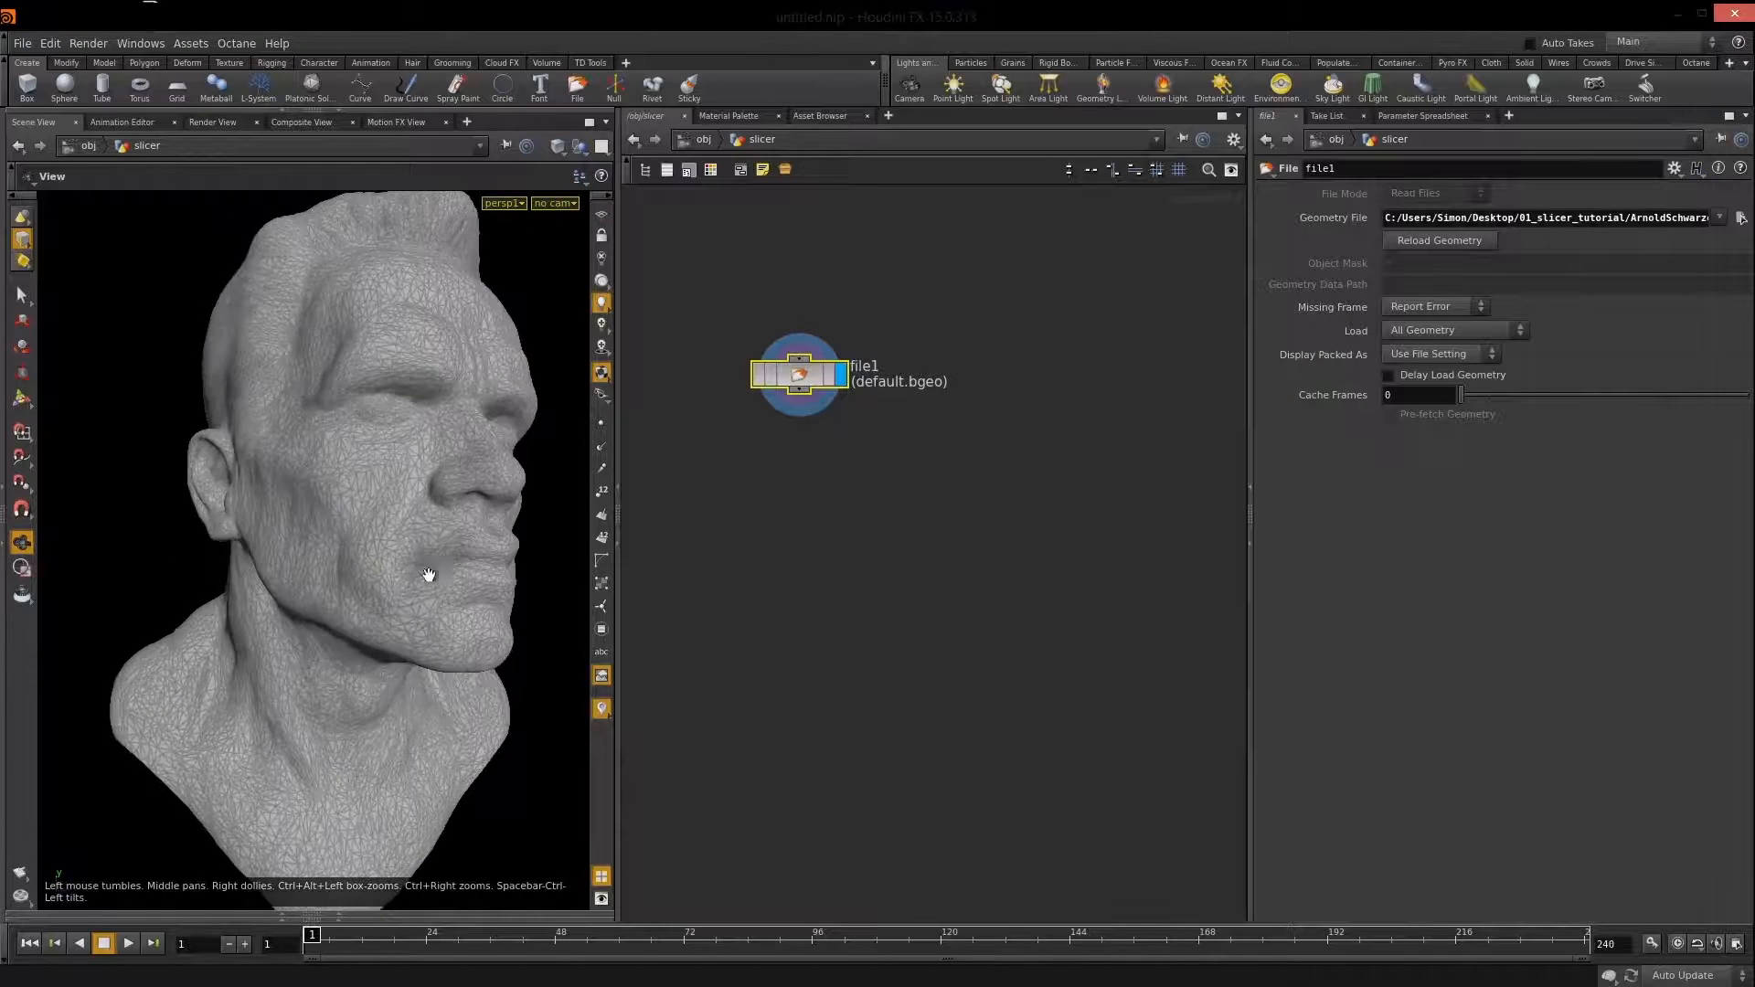
pyautogui.moveTo(440, 570); pyautogui.dragTo(393, 596, button='right')
pyautogui.moveTo(420, 586); pyautogui.dragTo(418, 609, button='middle')
pyautogui.moveTo(418, 608)
pyautogui.mouseDown()
pyautogui.moveTo(525, 630)
pyautogui.moveTo(403, 631)
pyautogui.moveTo(403, 658)
pyautogui.moveTo(389, 622)
pyautogui.mouseUp()
pyautogui.moveTo(389, 621); pyautogui.dragTo(414, 590, button='right')
pyautogui.moveTo(413, 590); pyautogui.dragTo(529, 548)
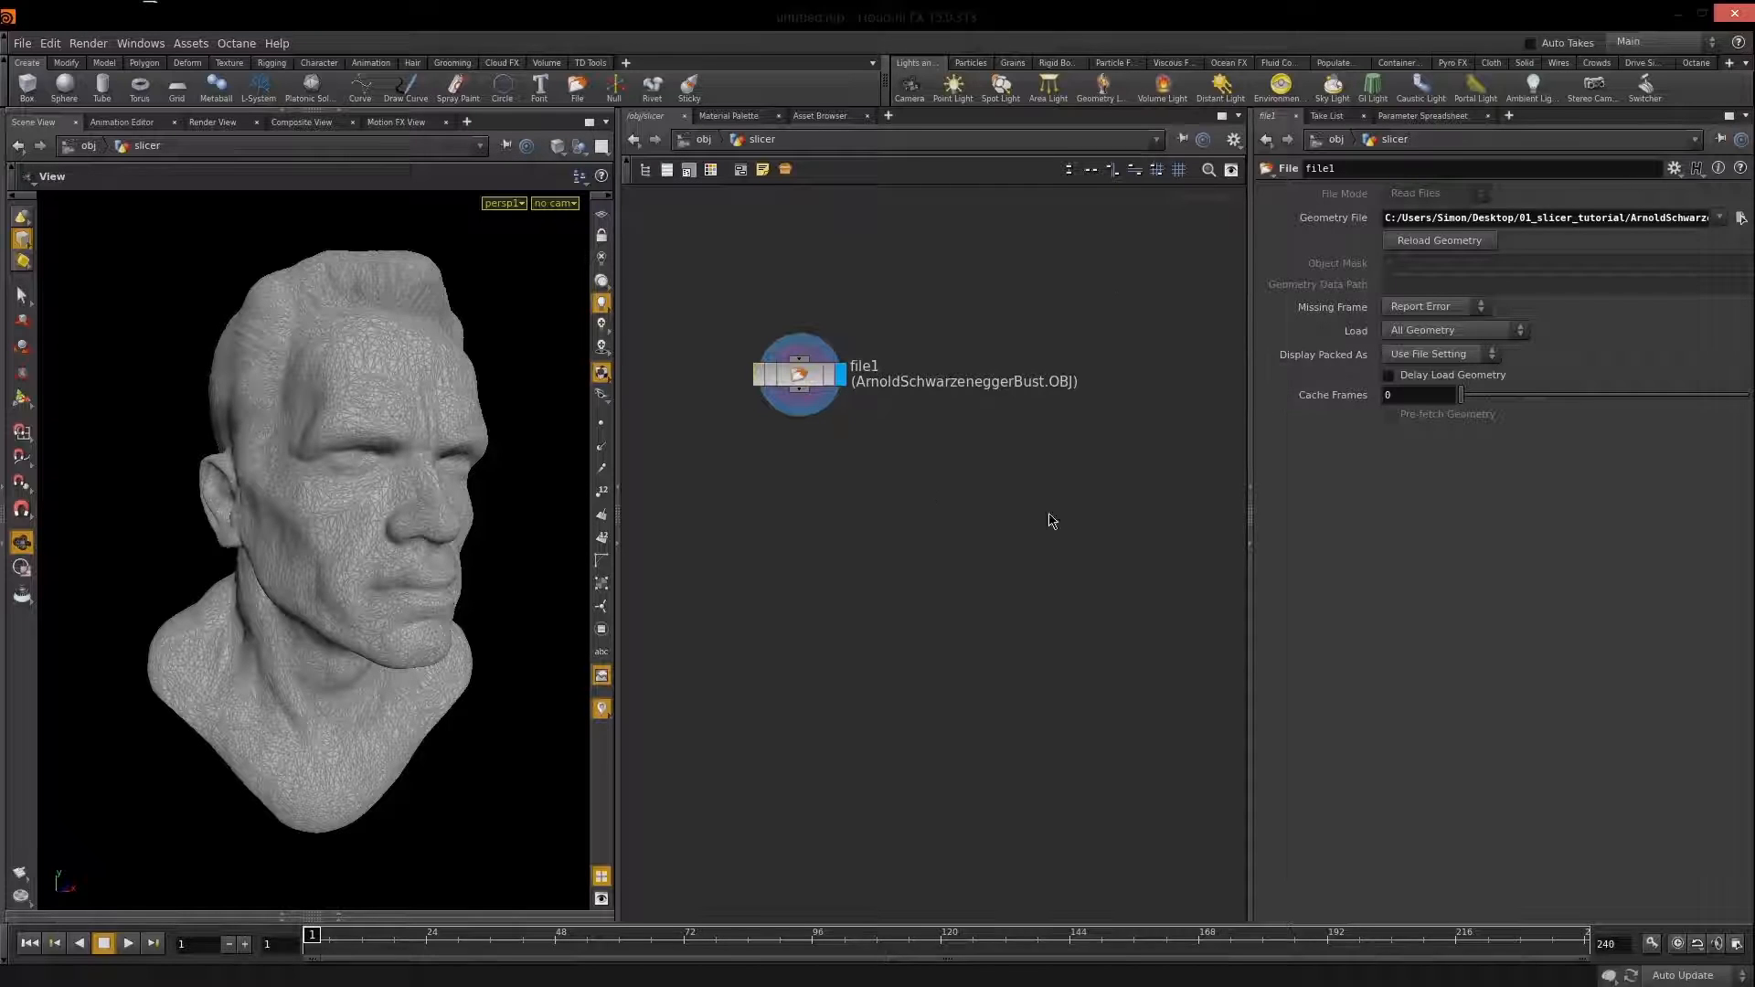
# Add a Grid node beside the file node and display the grid in the viewport.
pyautogui.moveTo(1018, 435); pyautogui.dragTo(892, 545, button='middle')
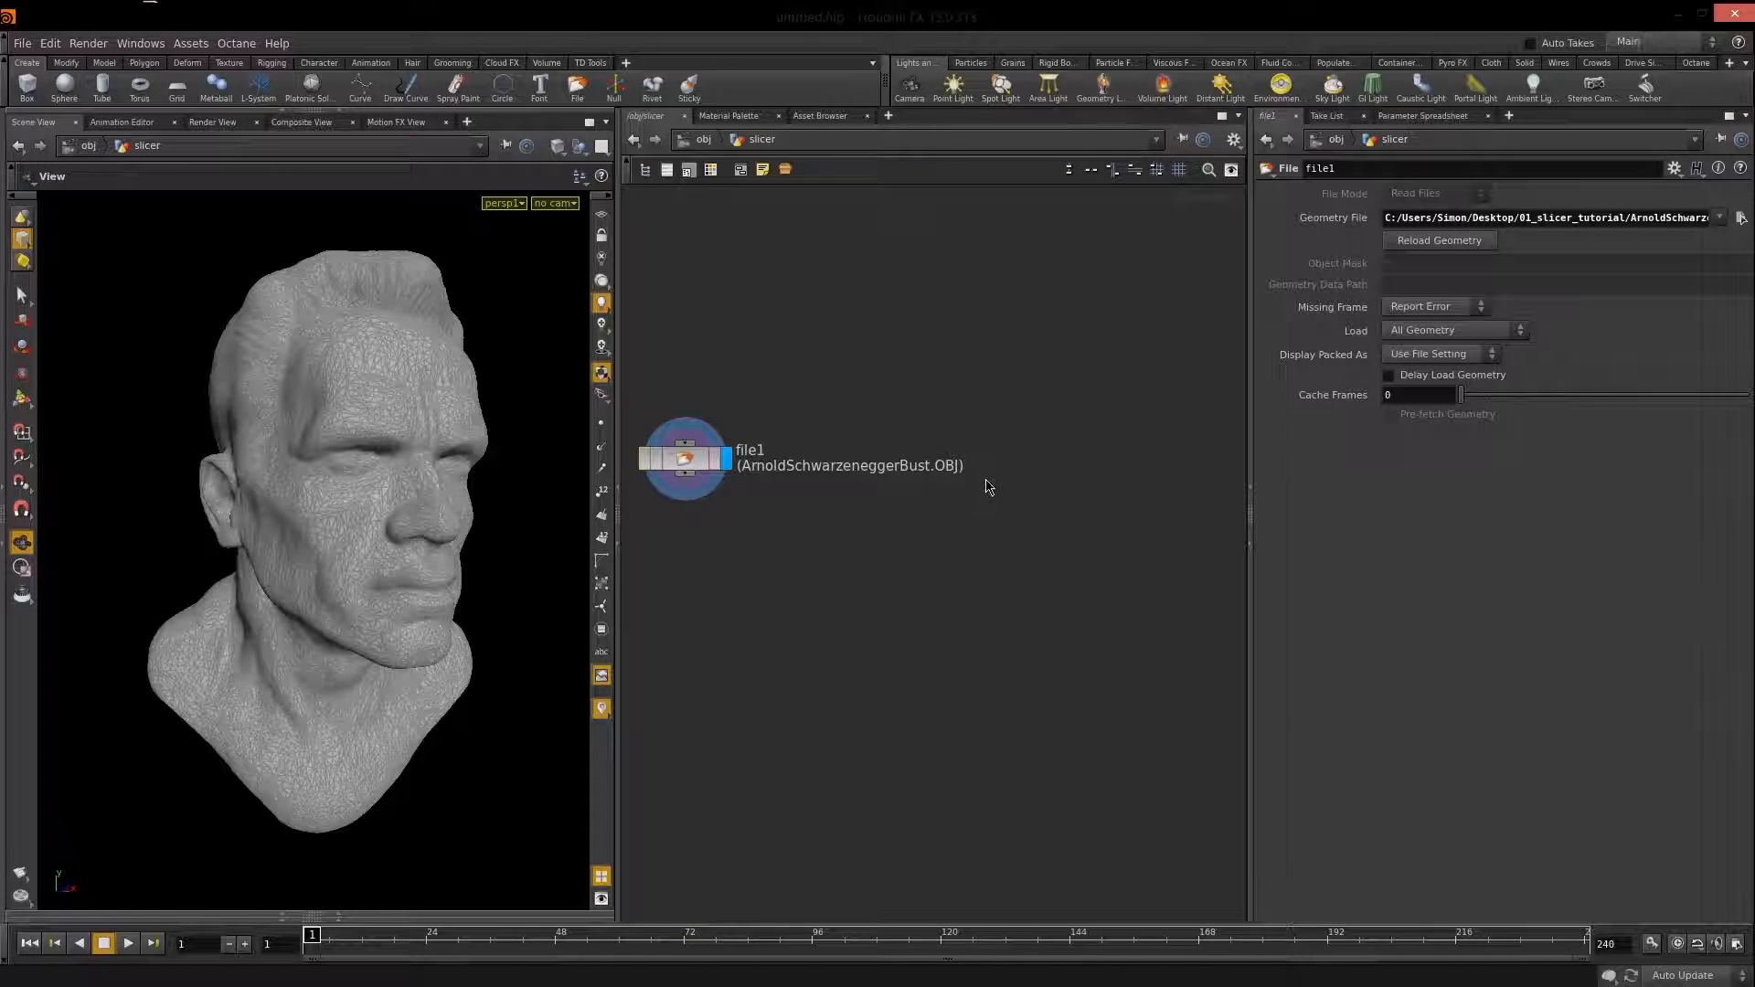
pyautogui.press('Tab')
pyautogui.write('grid')
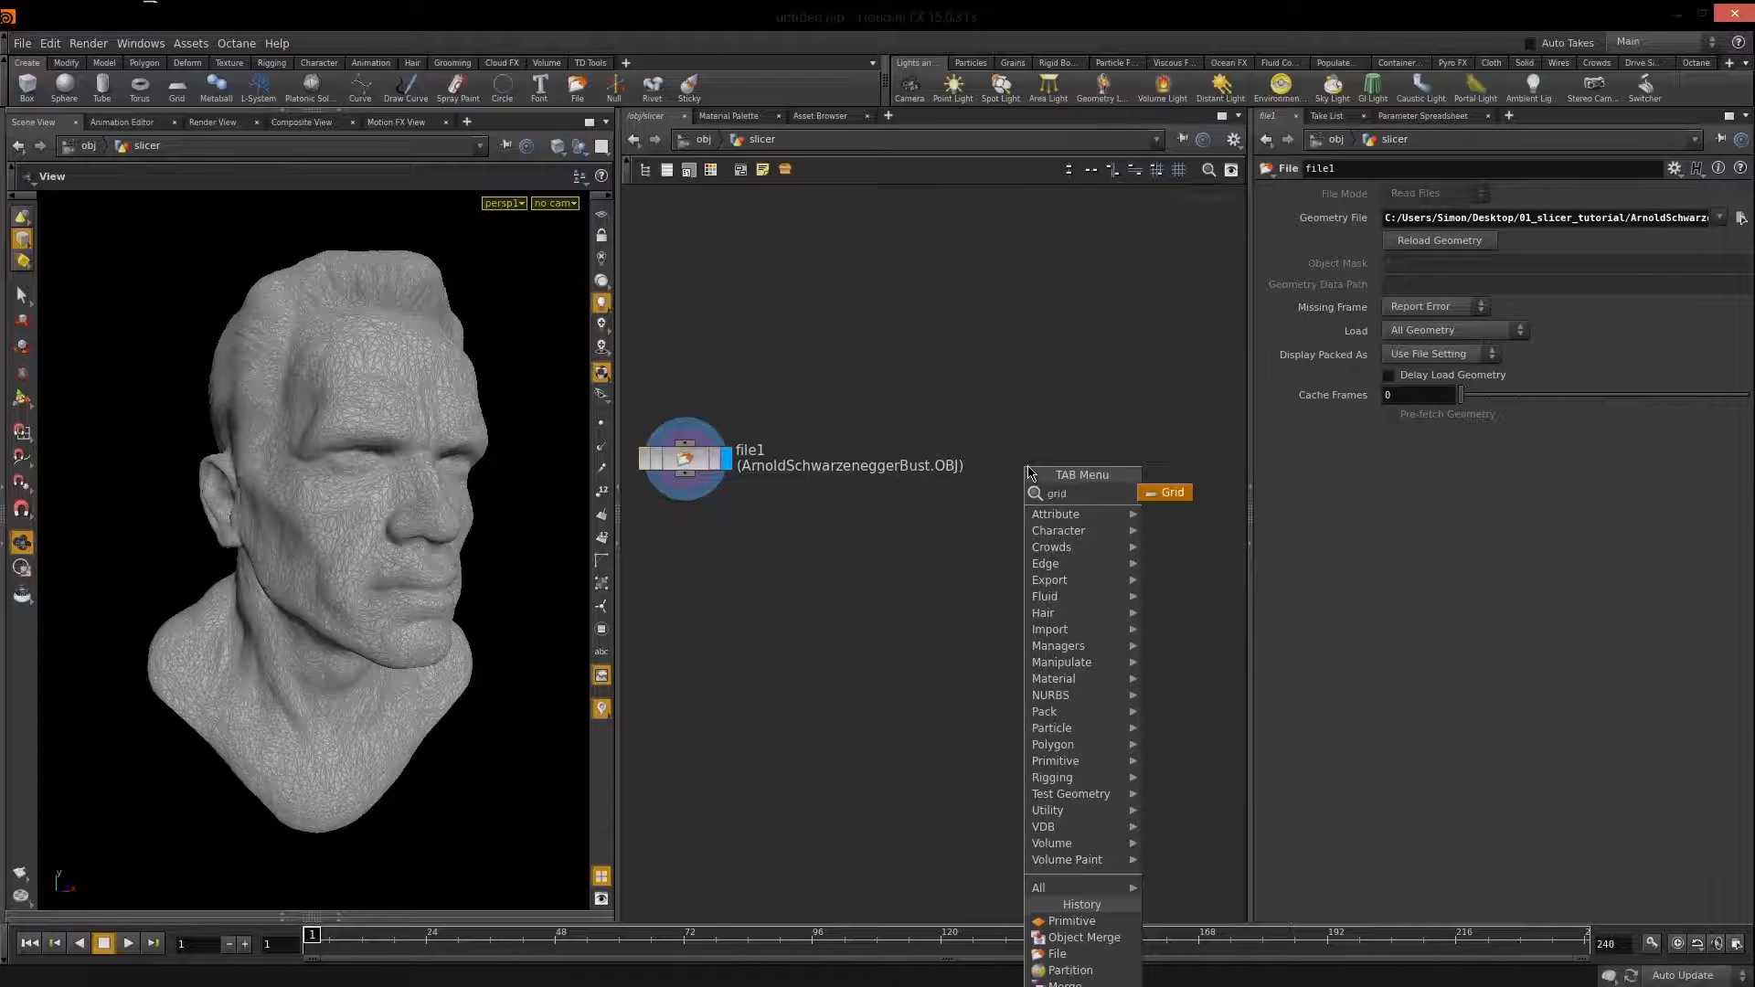
pyautogui.press('Return')
pyautogui.click(1046, 460)
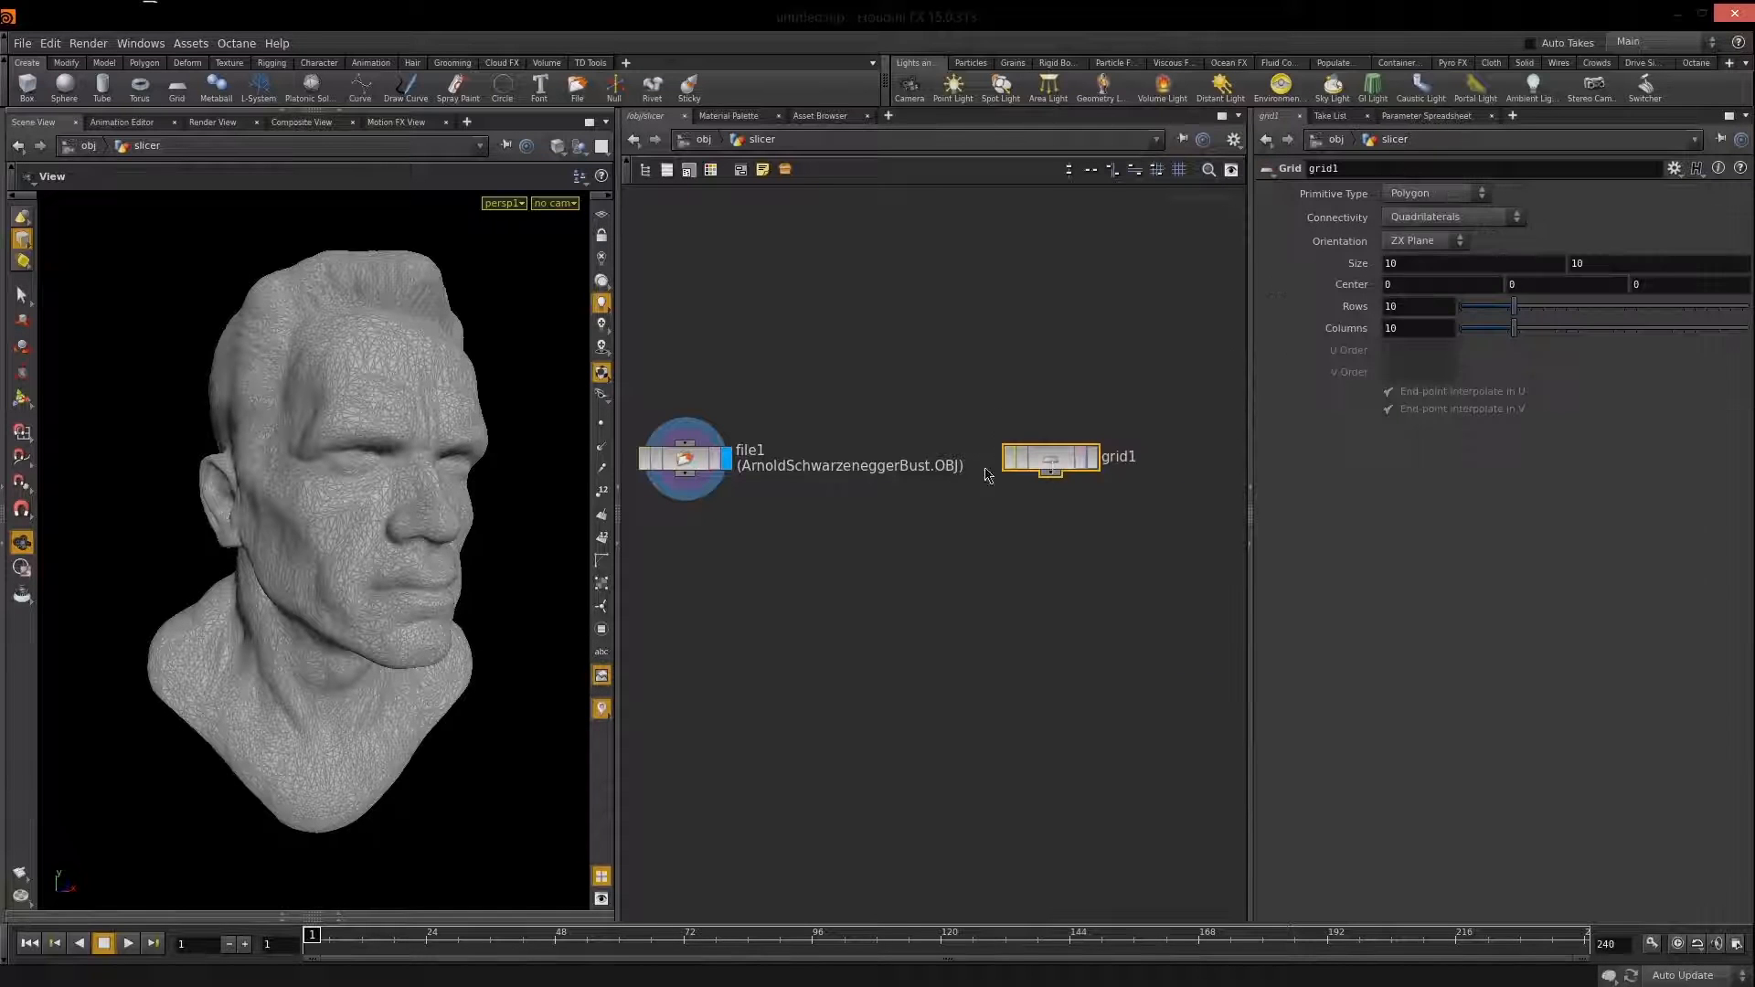
pyautogui.click(1094, 457)
pyautogui.scroll(-10, 392, 509)
pyautogui.moveTo(624, 749); pyautogui.dragTo(668, 712)
pyautogui.moveTo(933, 584); pyautogui.dragTo(941, 523, button='middle')
pyautogui.moveTo(322, 652)
pyautogui.mouseDown()
pyautogui.moveTo(380, 549)
pyautogui.moveTo(329, 572)
pyautogui.moveTo(310, 631)
pyautogui.mouseUp()
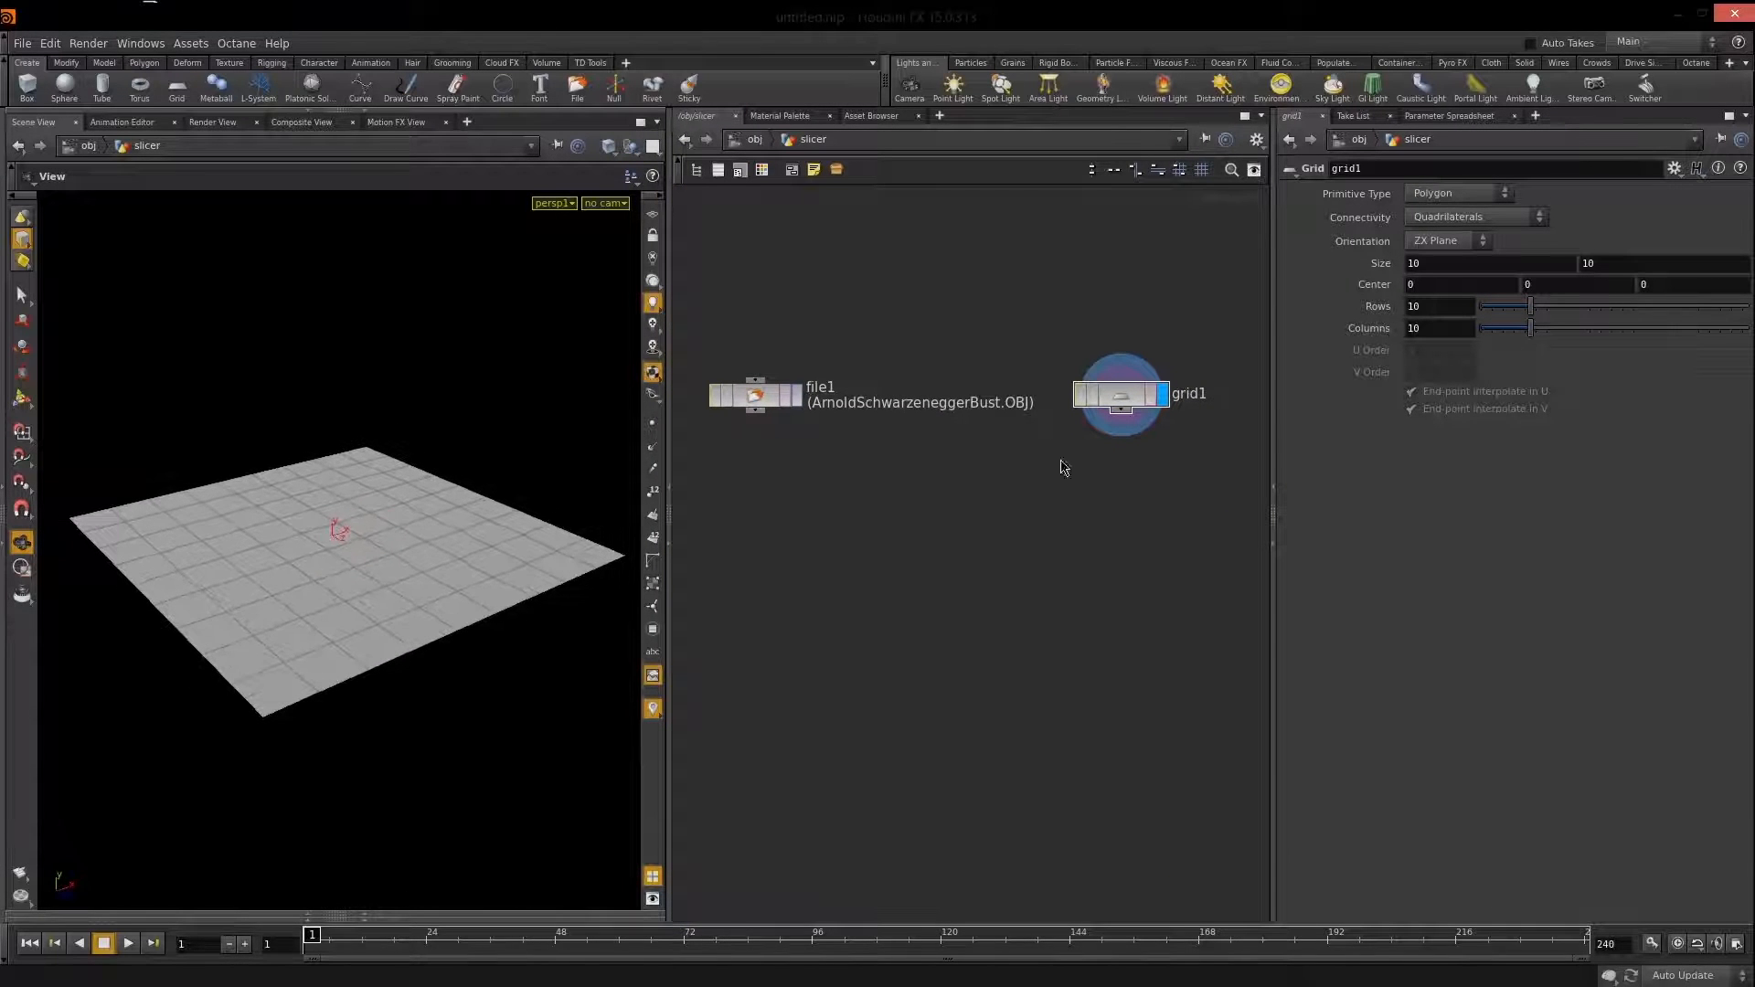
# Show the bust's file node as a template to compare its size with the displayed grid.
pyautogui.click(788, 398)
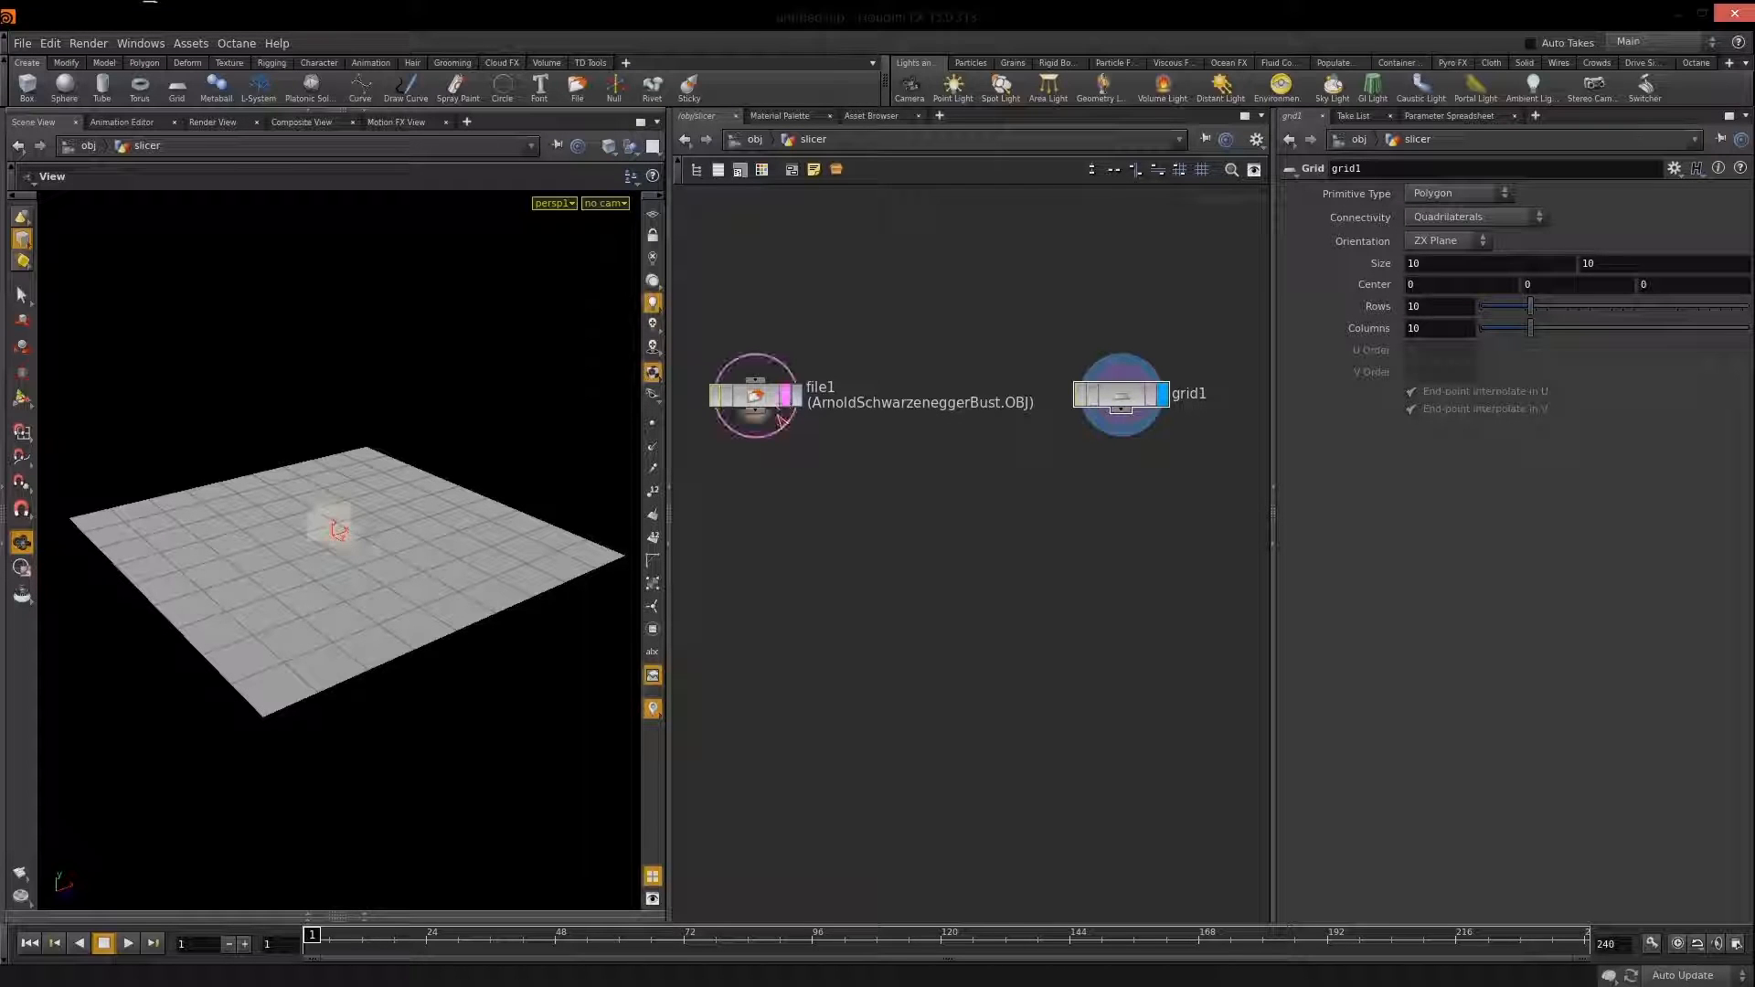
pyautogui.moveTo(301, 548); pyautogui.dragTo(225, 643, button='right')
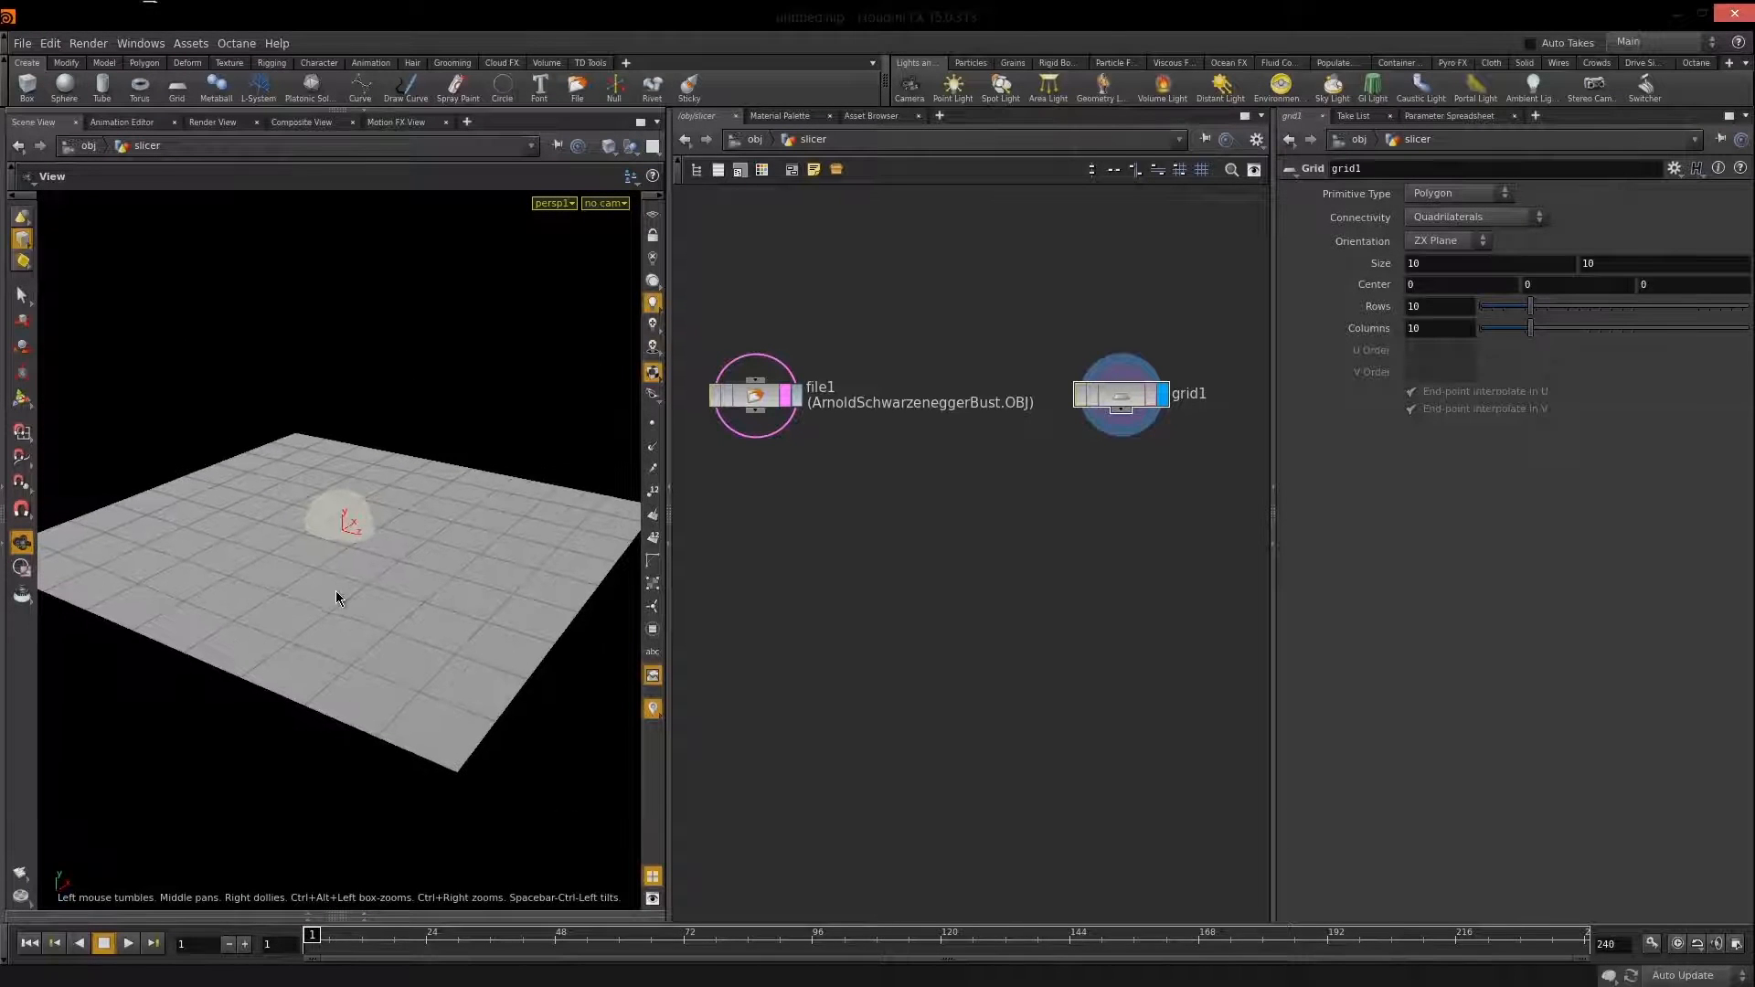
pyautogui.moveTo(512, 611); pyautogui.dragTo(411, 587)
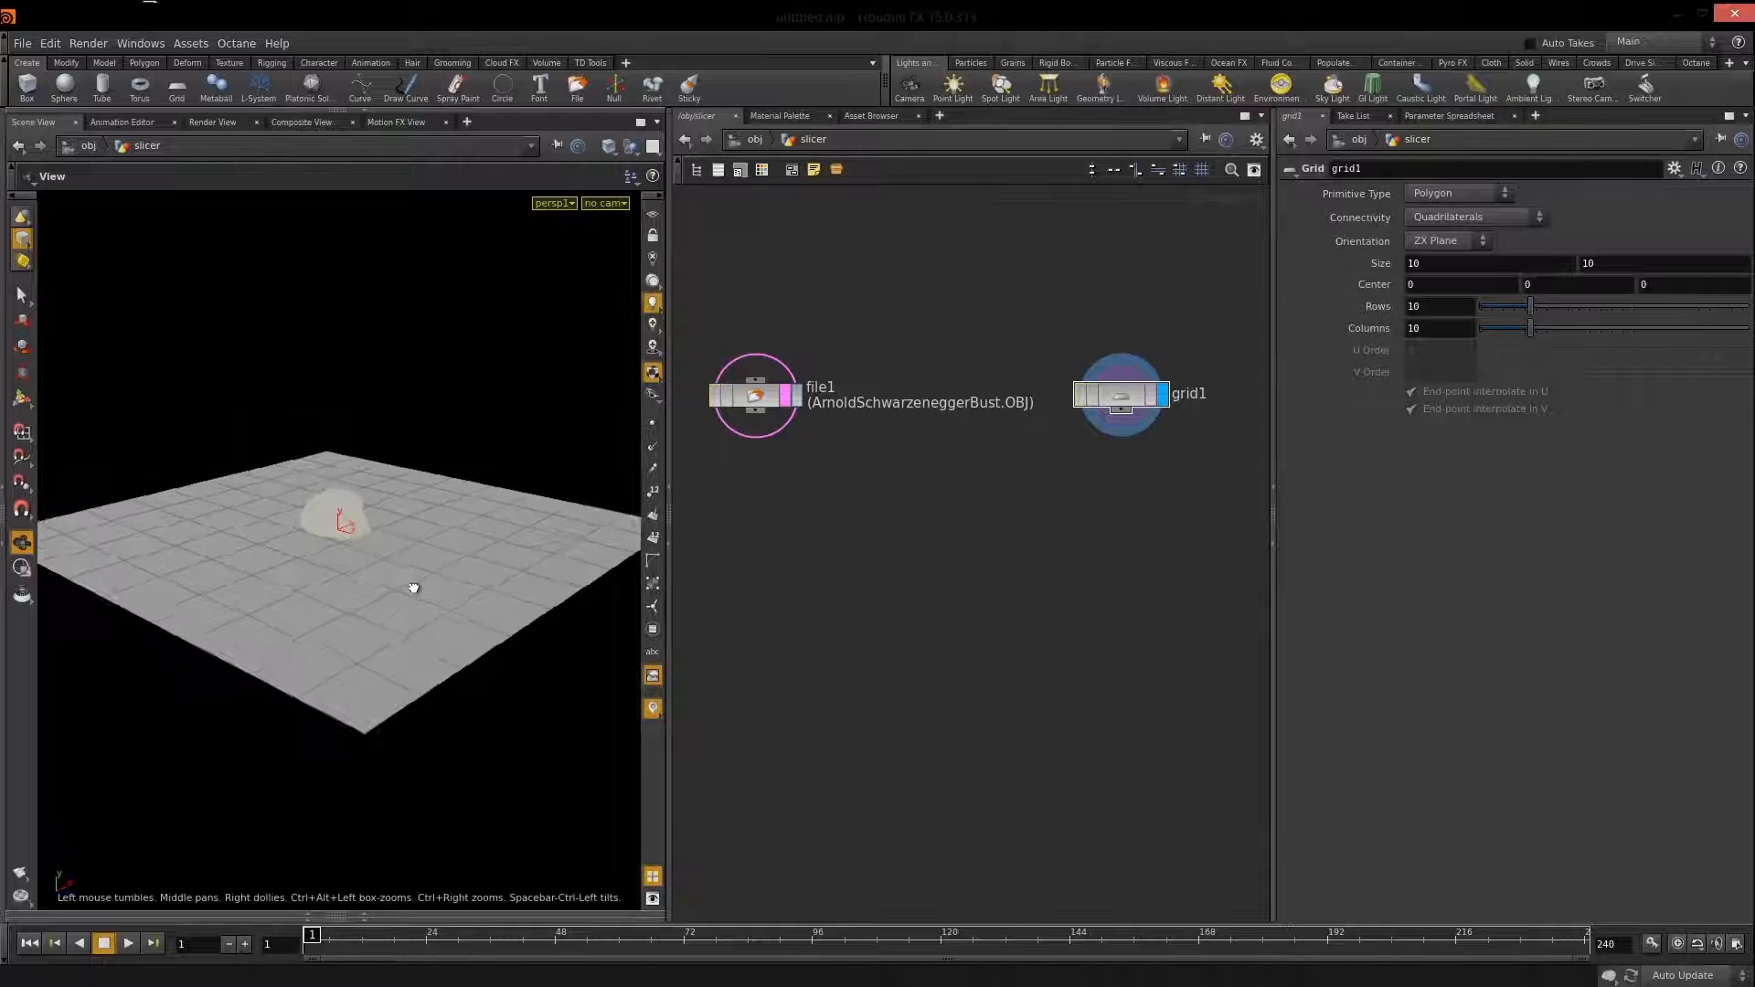
# Set the grid's size to 3 by 3 and check how it intersects the bust.
pyautogui.click(1120, 395)
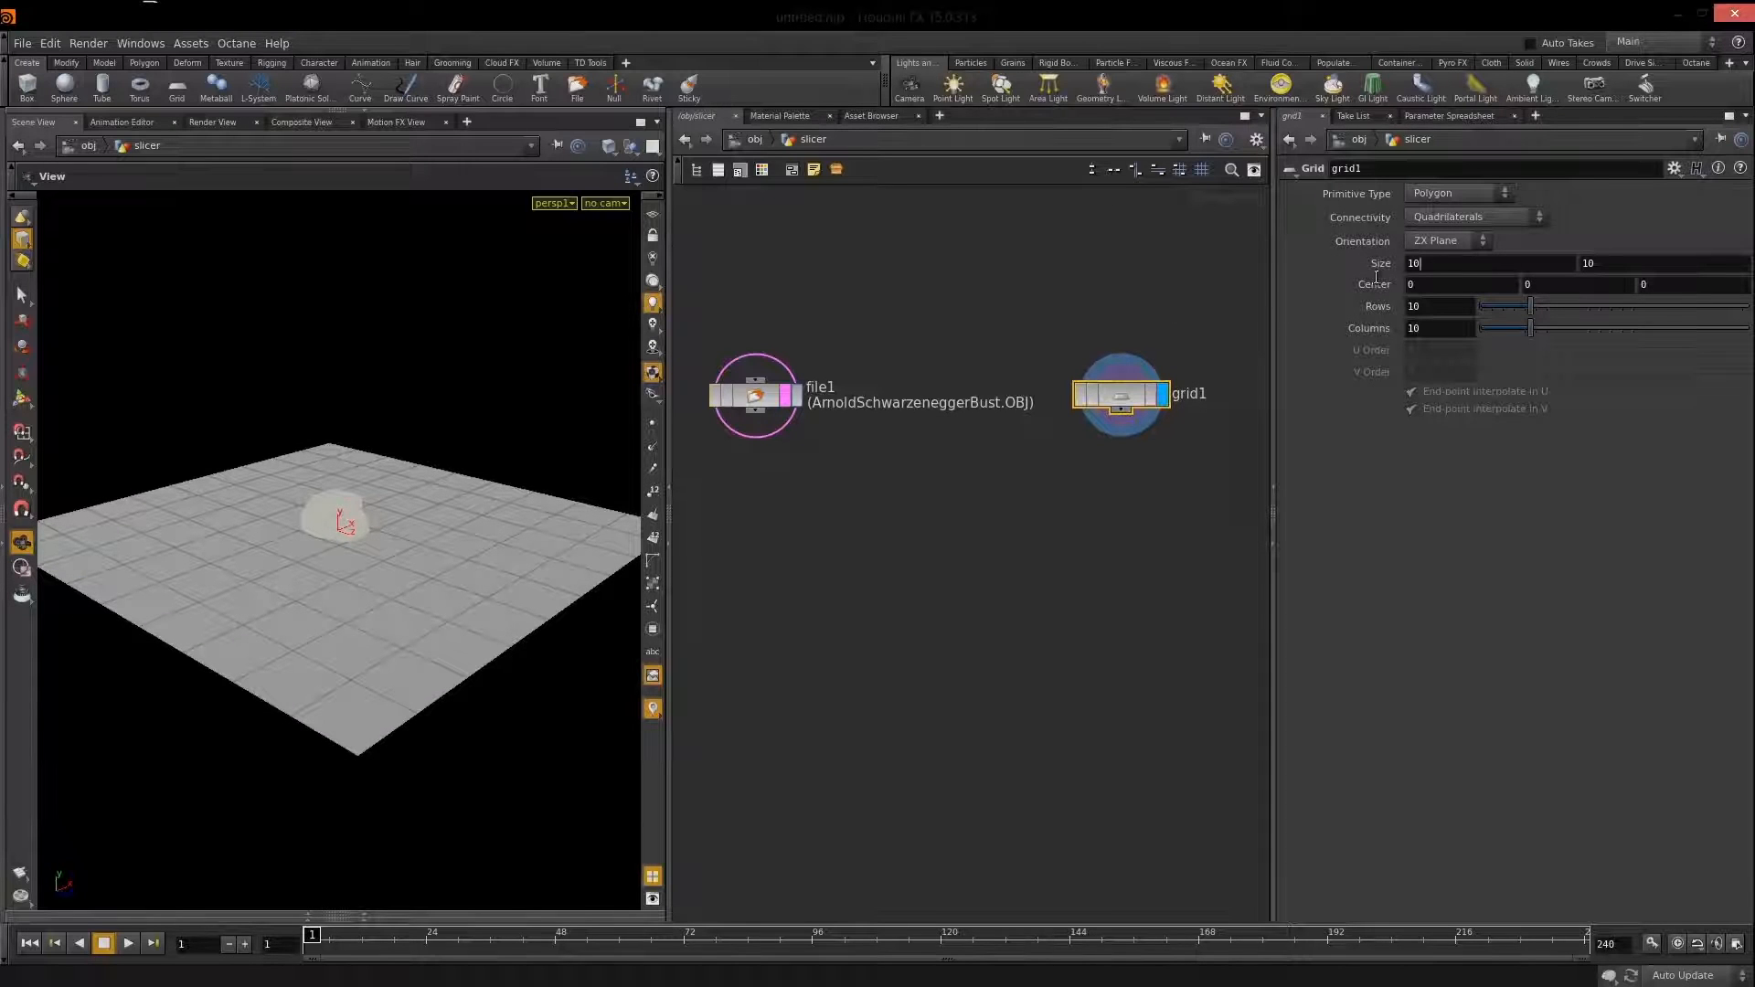
pyautogui.write('3')
pyautogui.press('Tab')
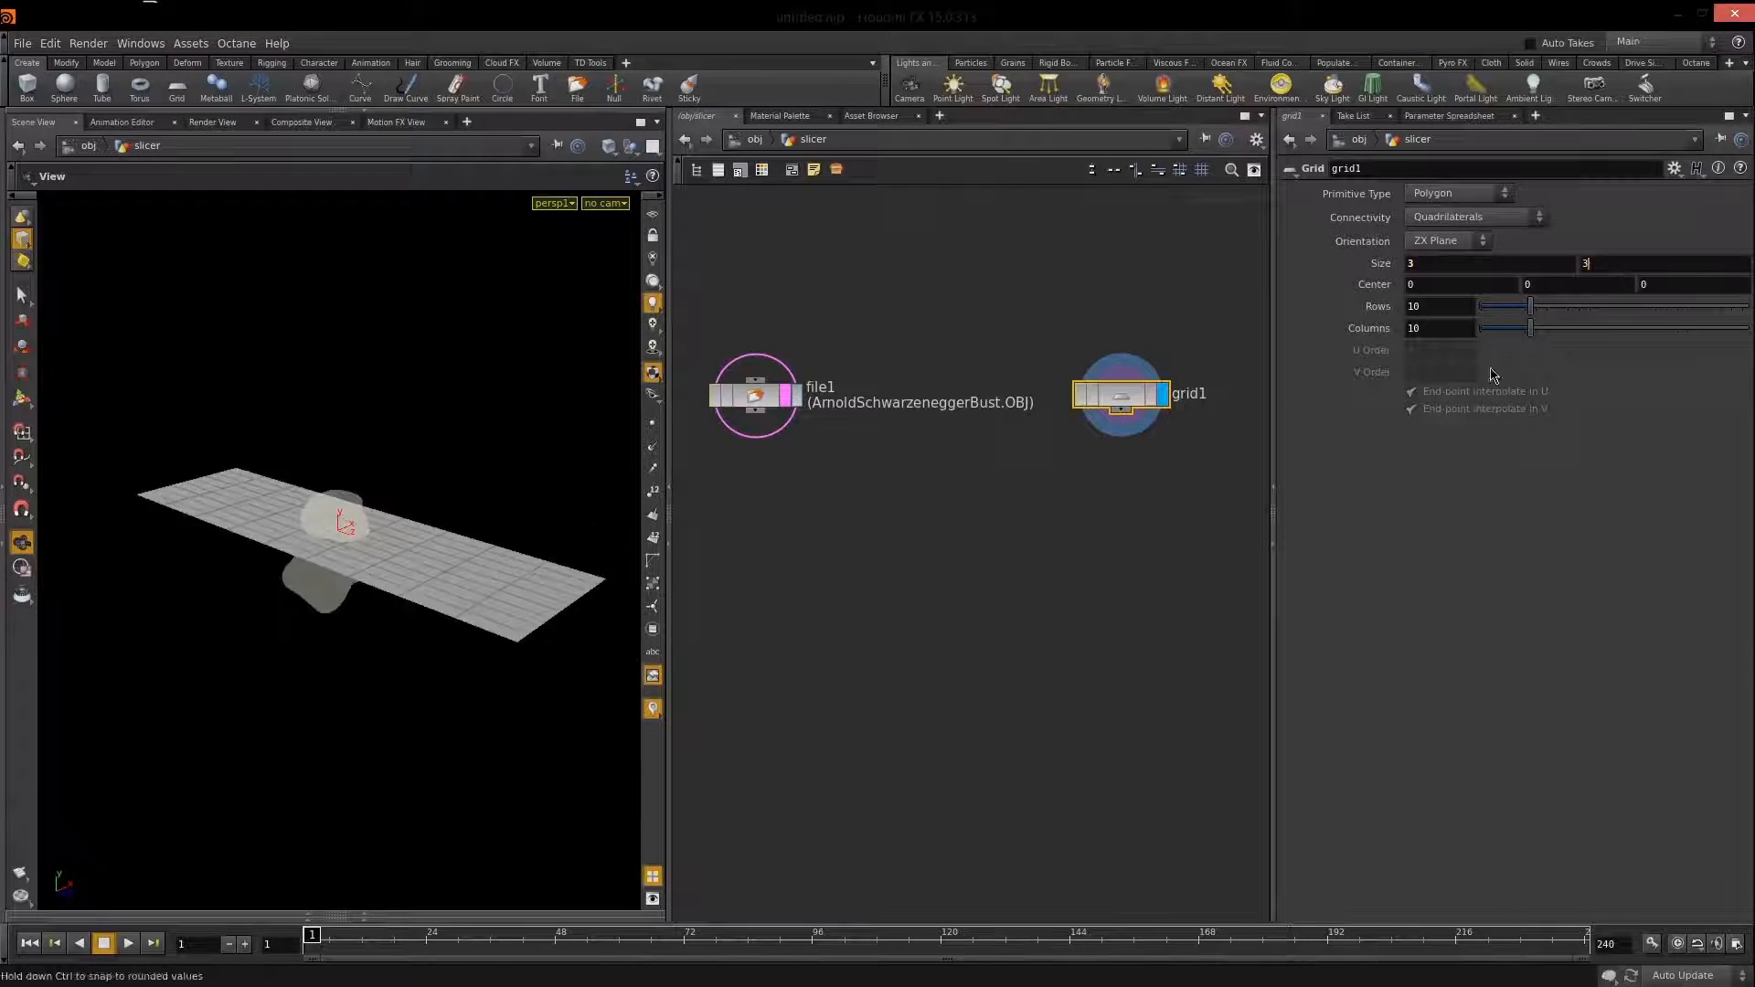
pyautogui.write('3')
pyautogui.press('Return')
pyautogui.scroll(10, 380, 577)
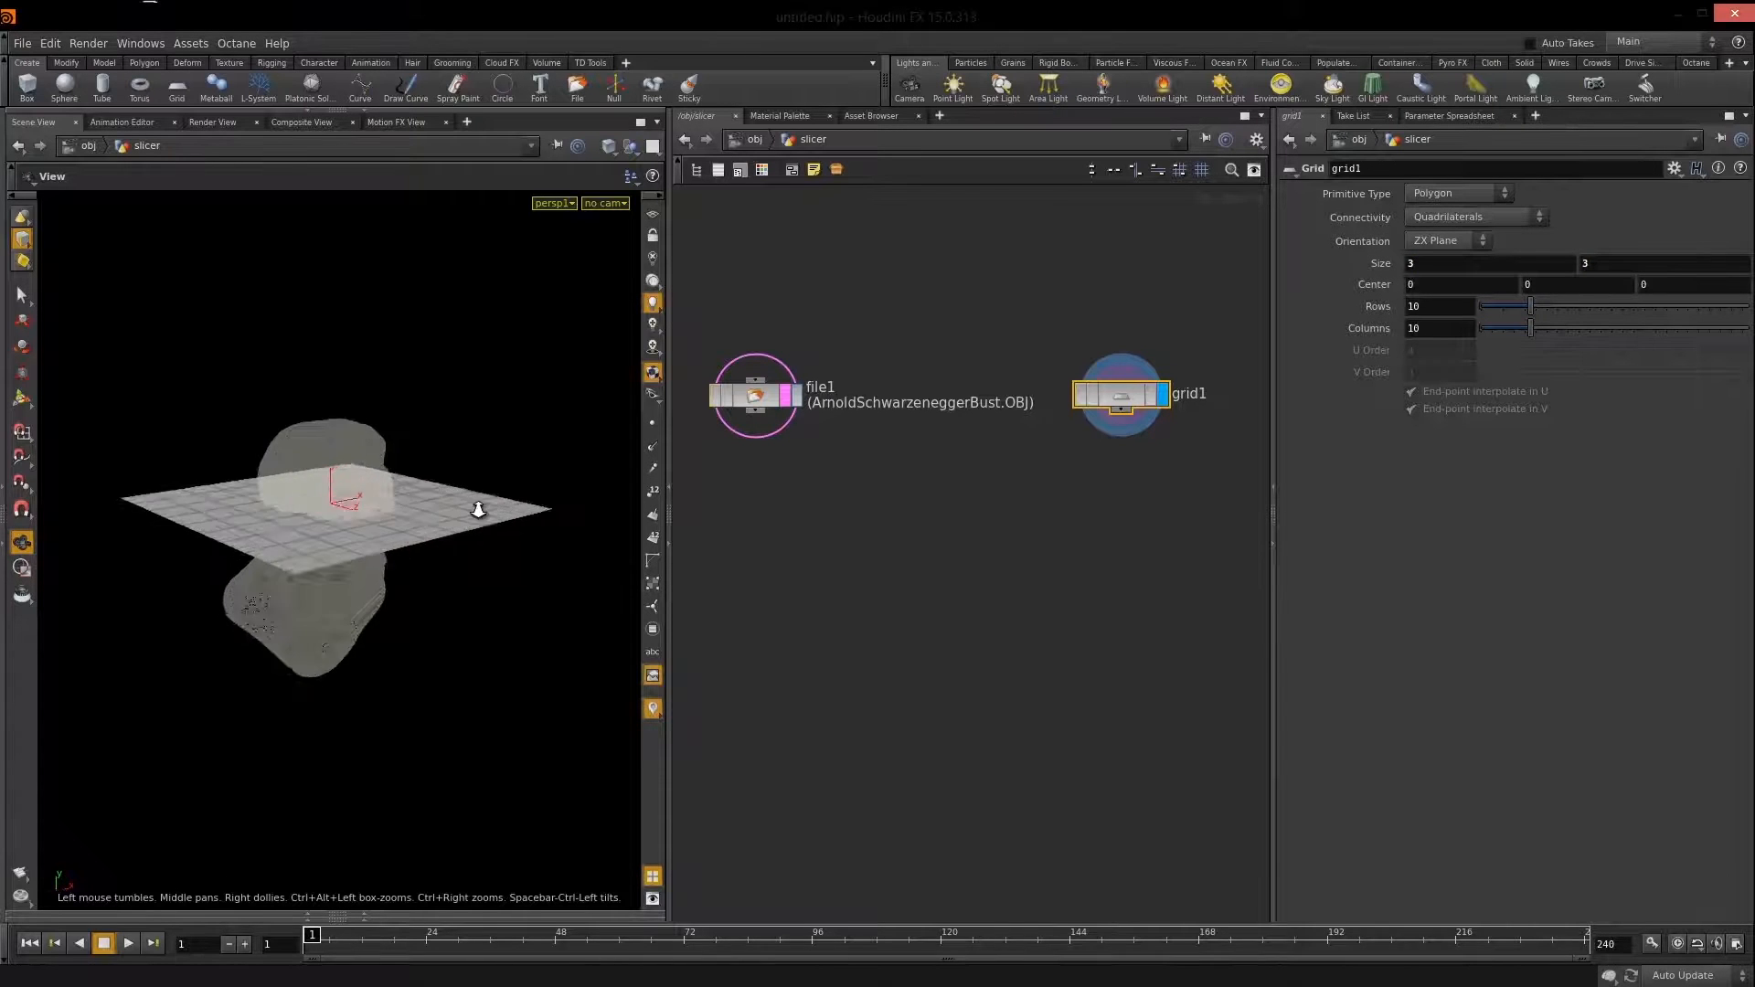
pyautogui.scroll(-10, 433, 572)
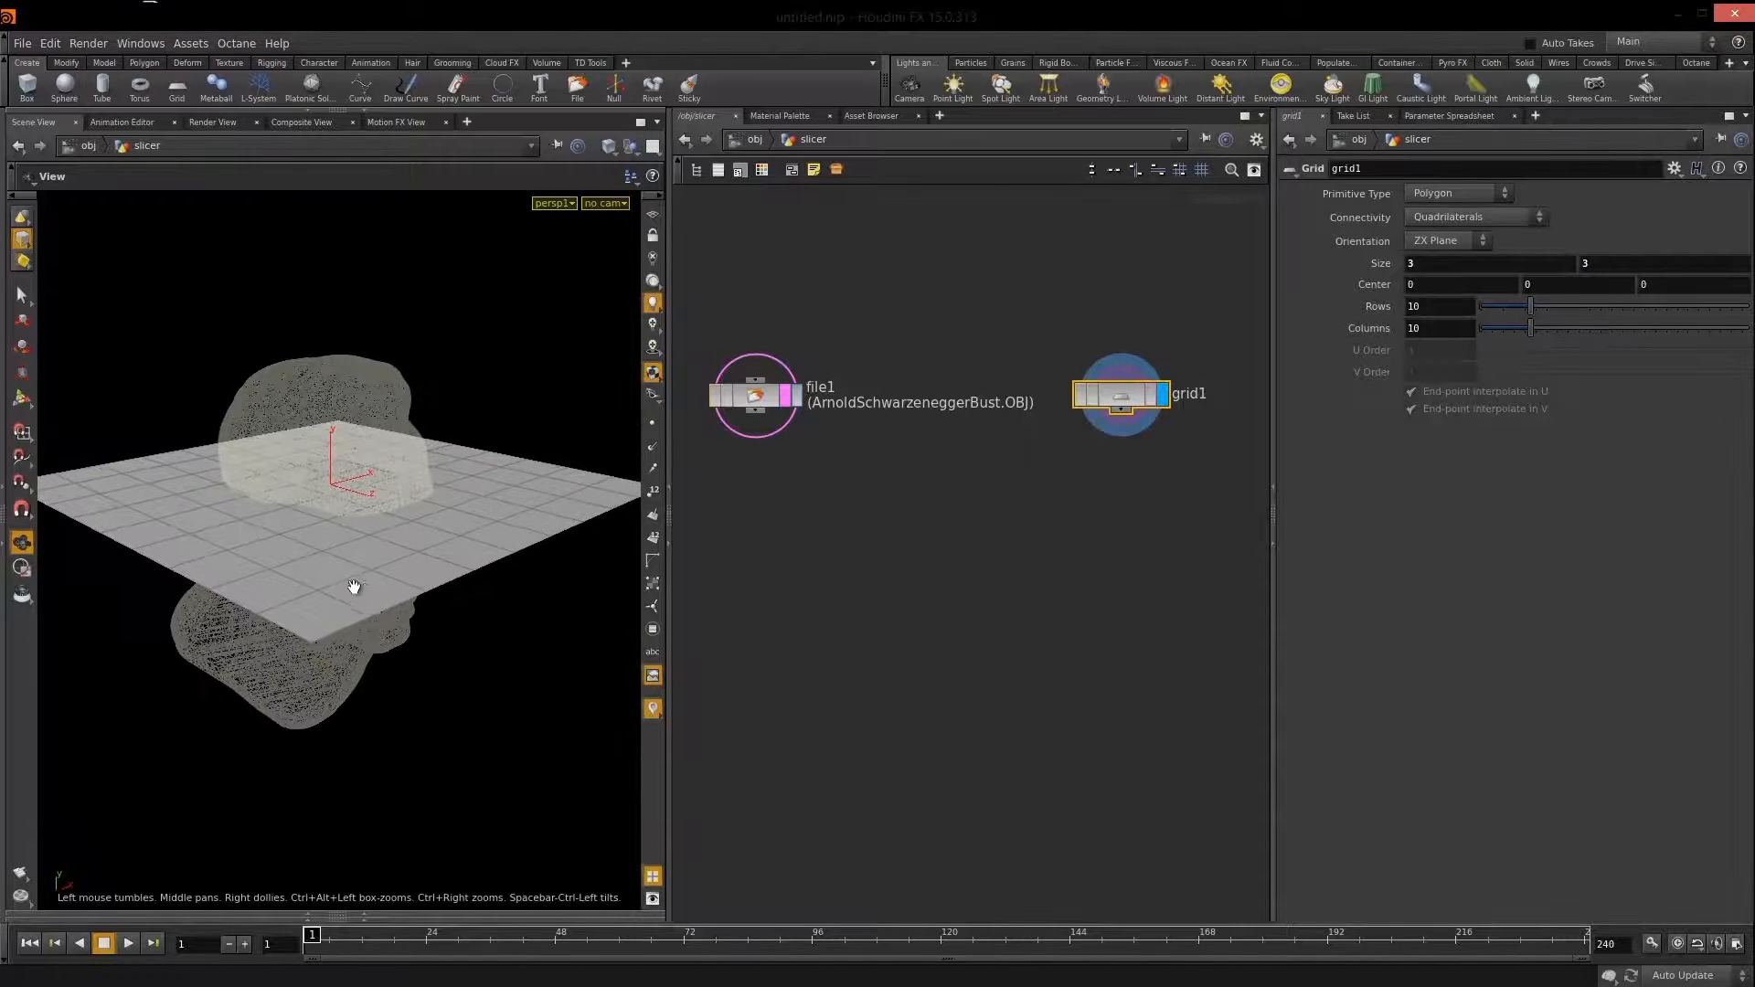
pyautogui.moveTo(323, 560); pyautogui.dragTo(475, 553)
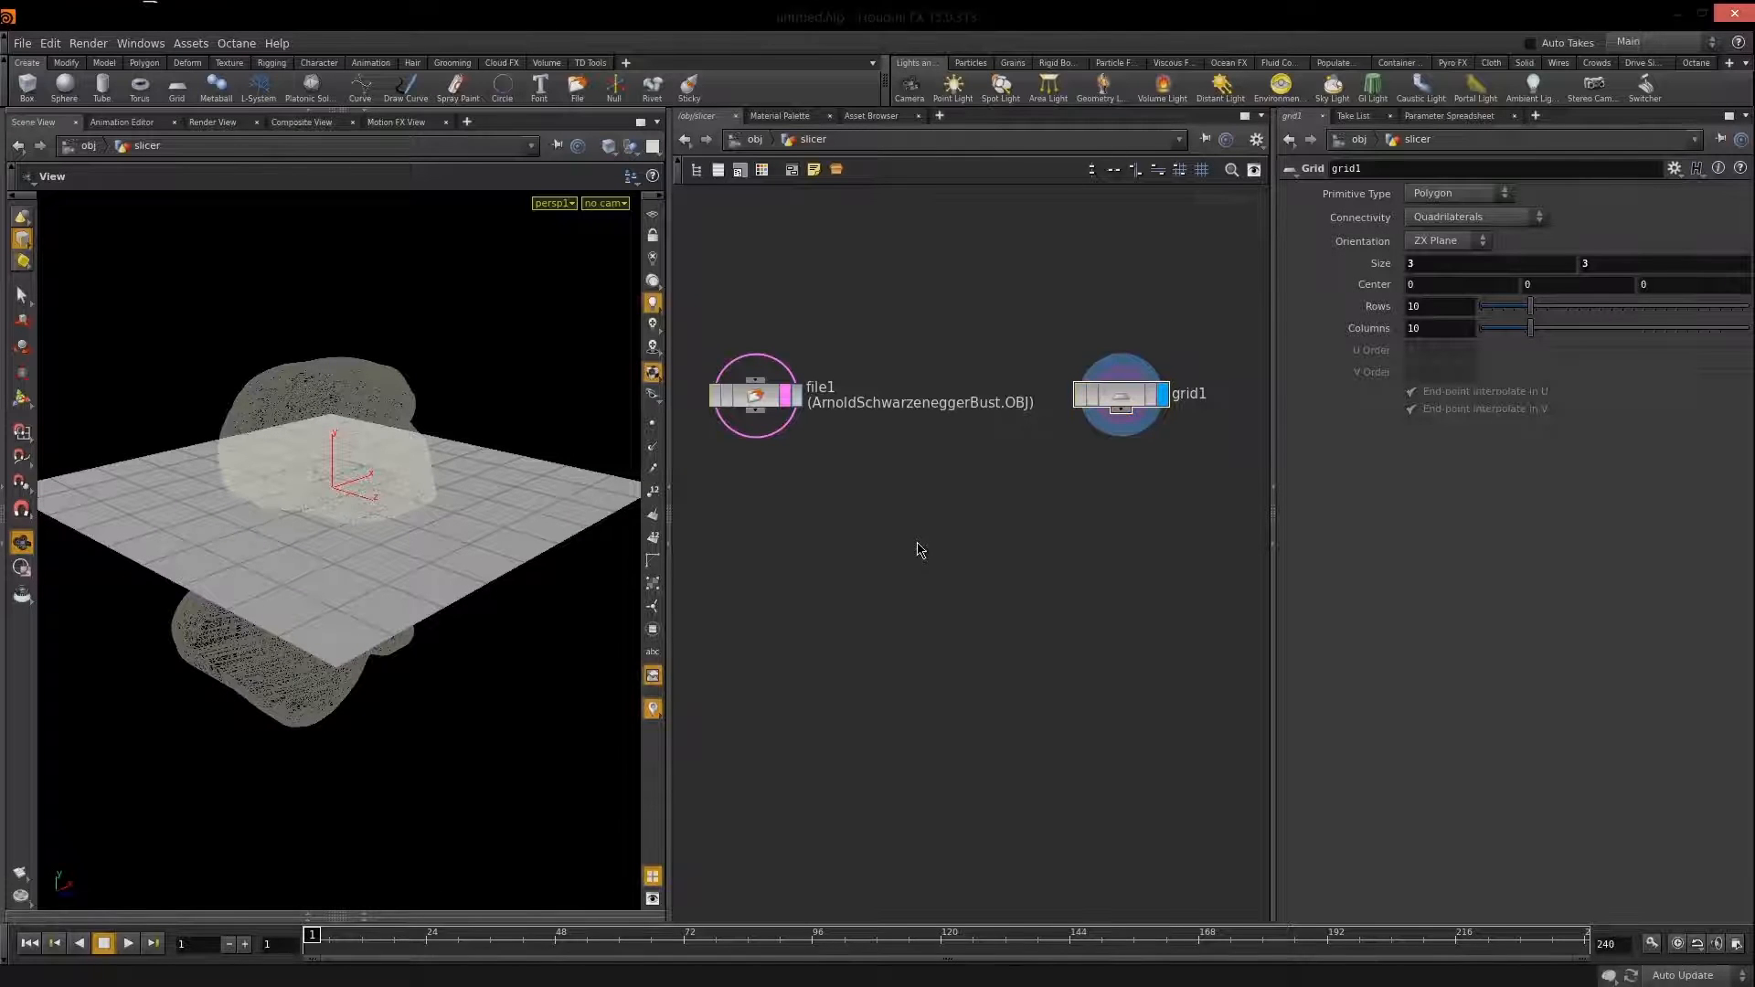
# Add a Cookie node below and between the bust's file node and the grid node.
pyautogui.press('Tab')
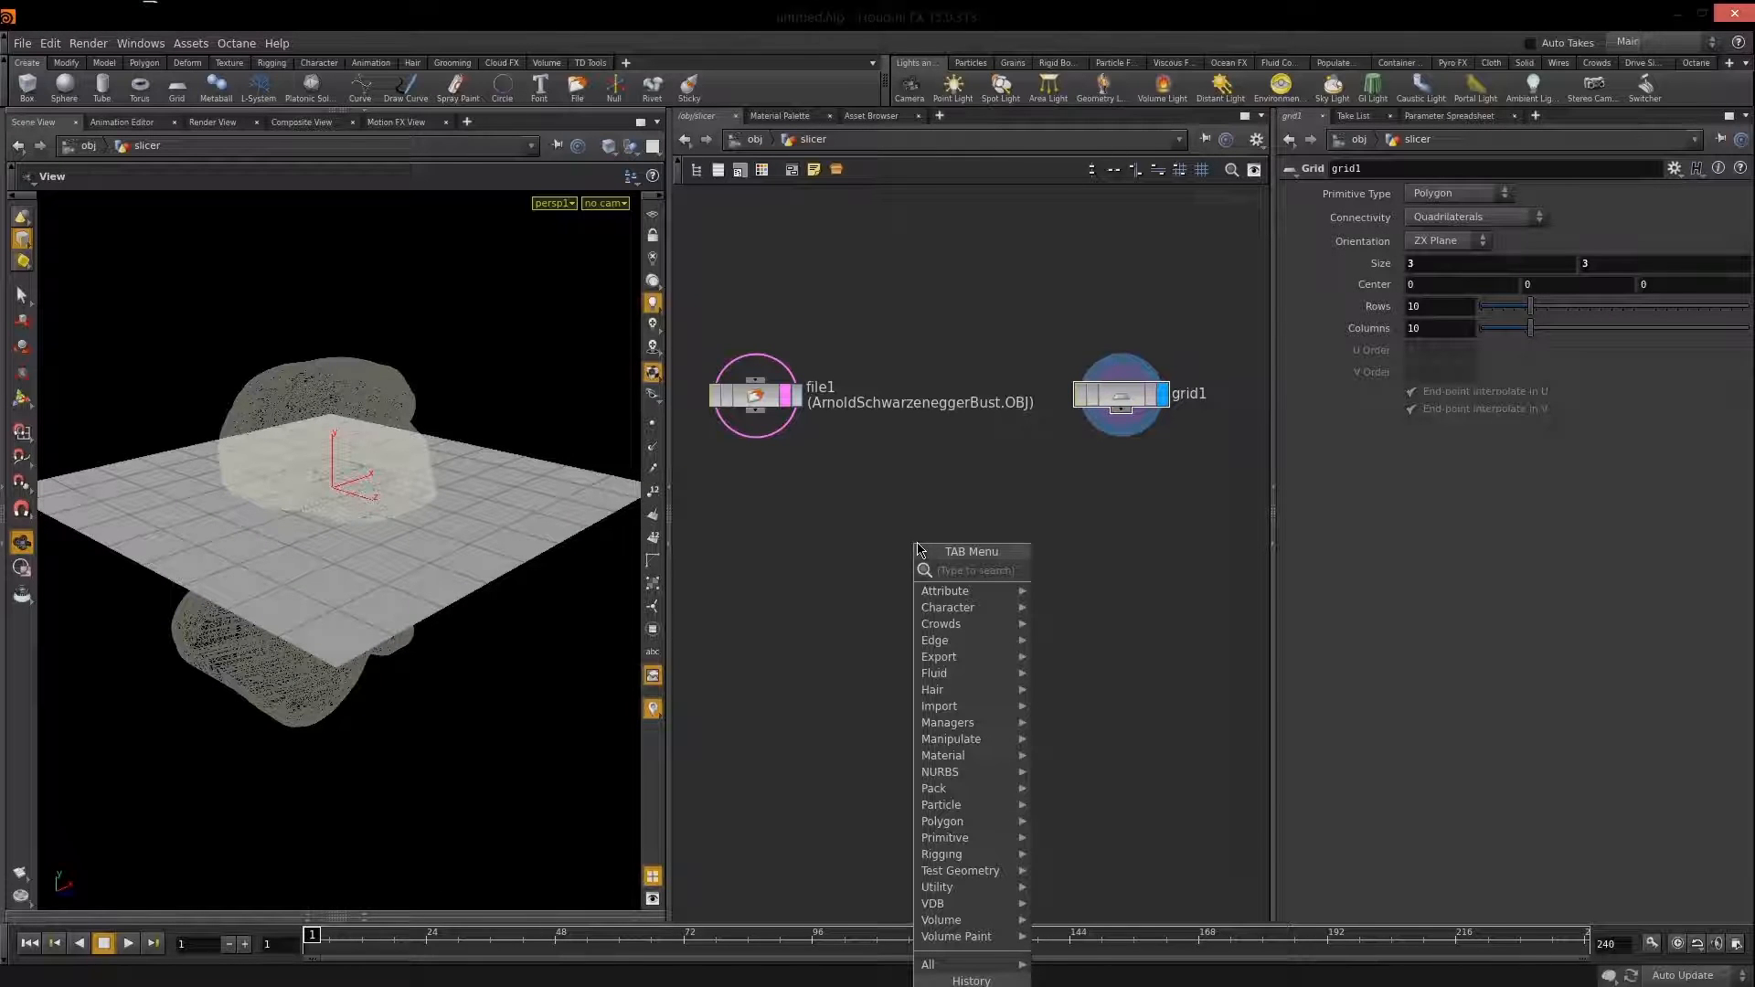
pyautogui.write('cooki')
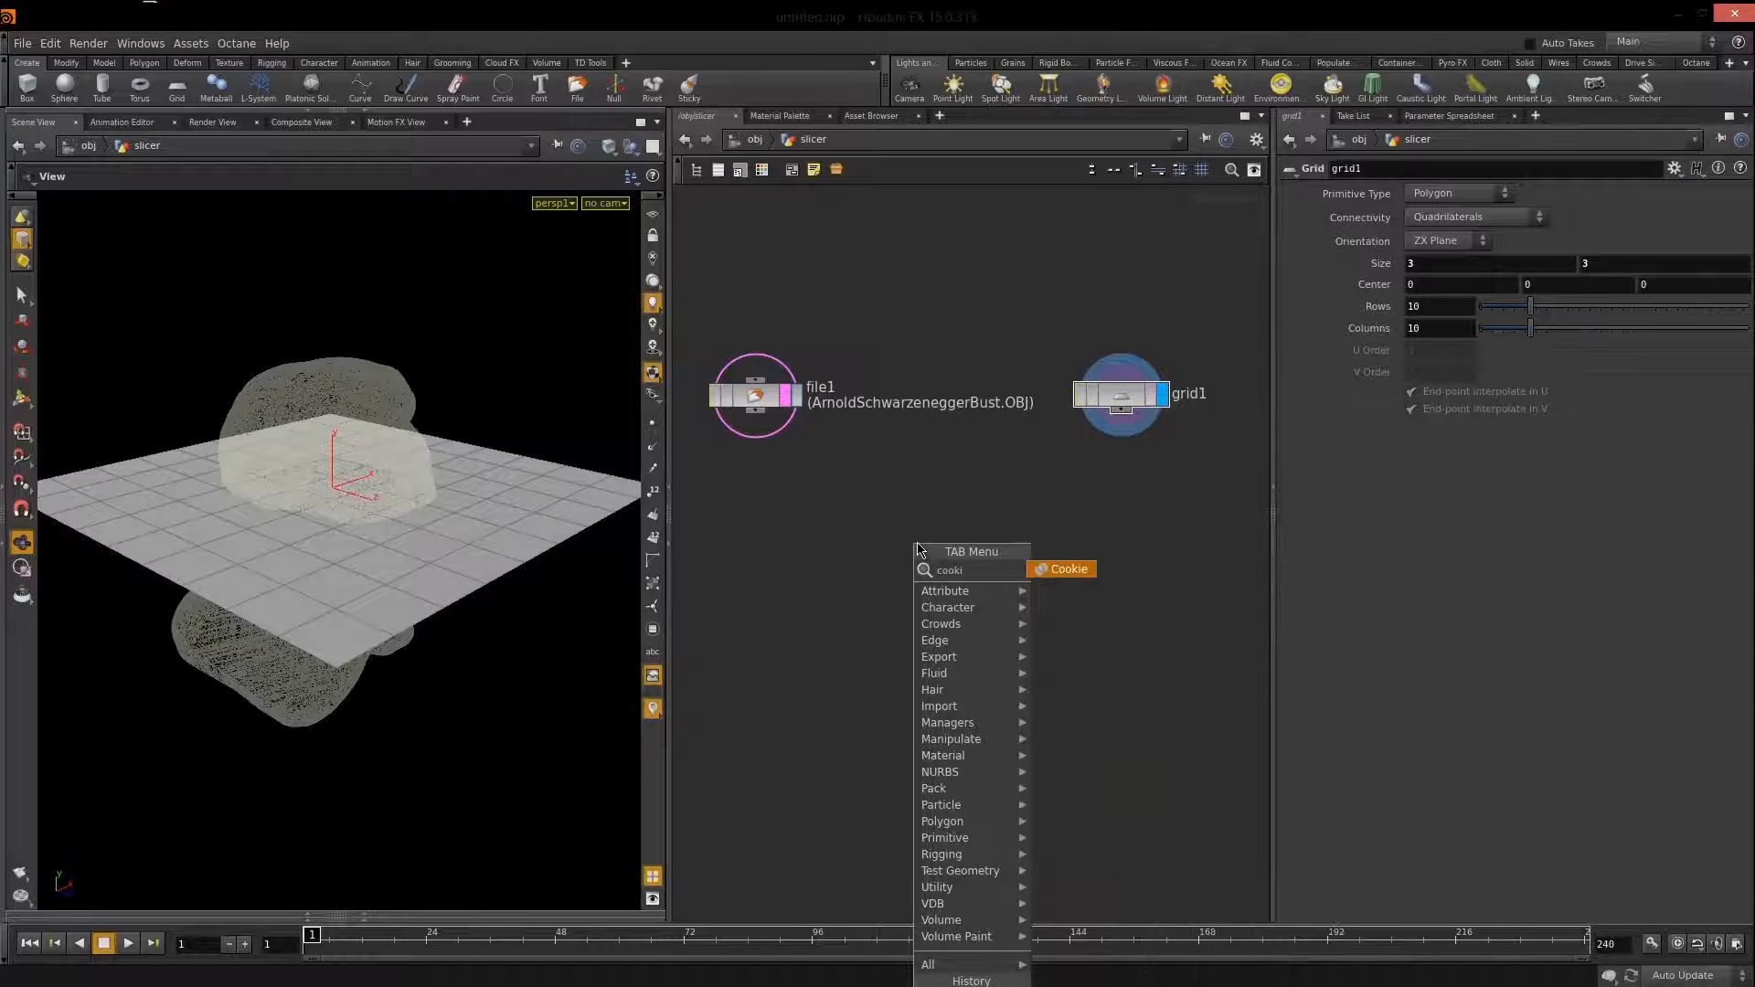
pyautogui.click(1053, 572)
pyautogui.click(904, 547)
pyautogui.moveTo(945, 581); pyautogui.dragTo(951, 584)
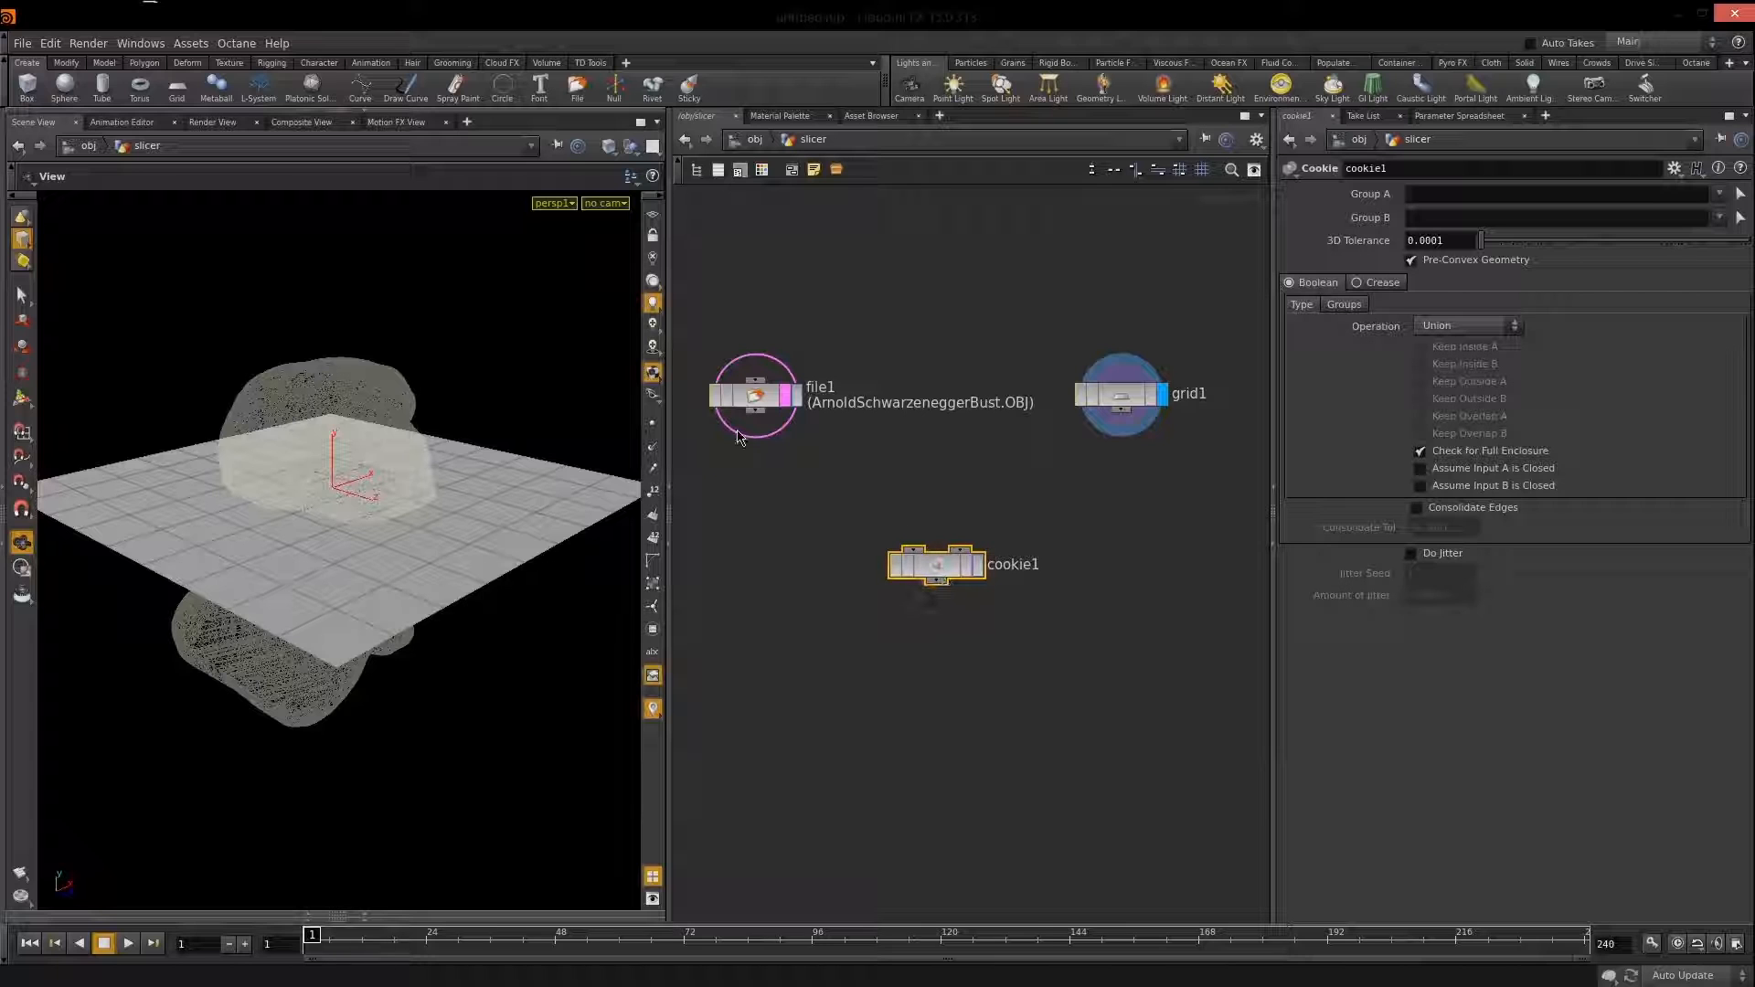
# Connect the bust to the Cookie node's first input and the grid to its second, and display the Cookie node.
pyautogui.click(915, 547)
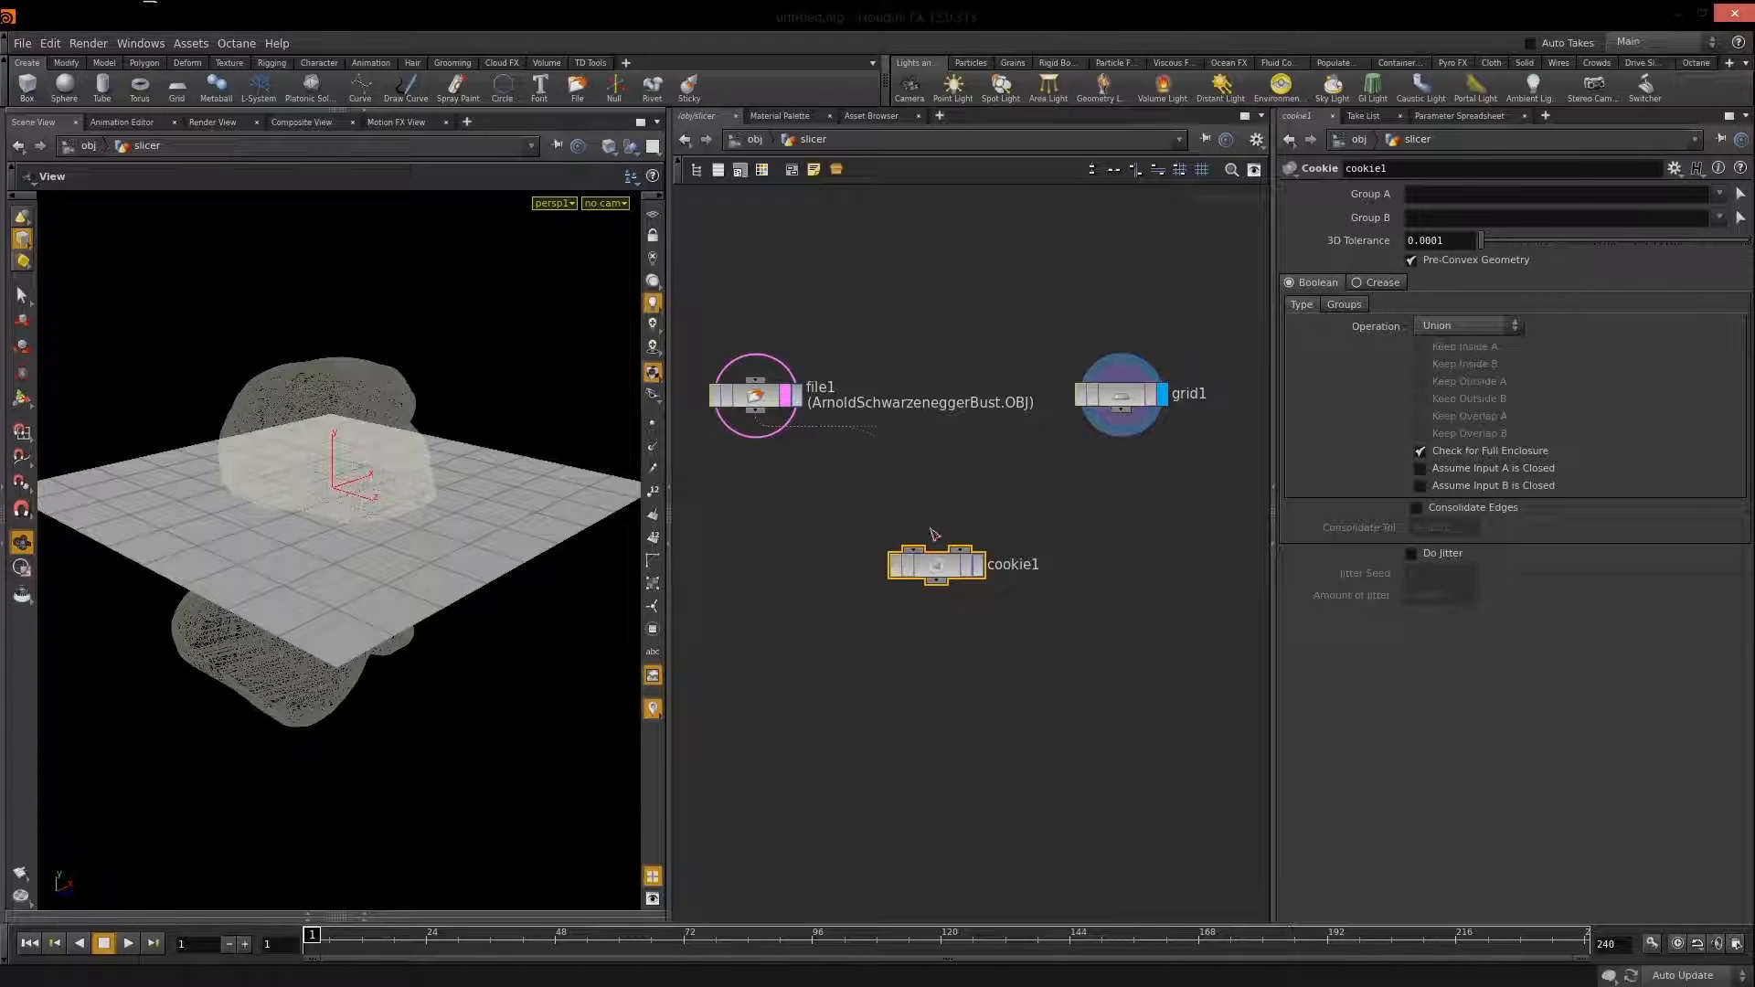
pyautogui.click(1124, 413)
pyautogui.click(959, 548)
pyautogui.click(980, 567)
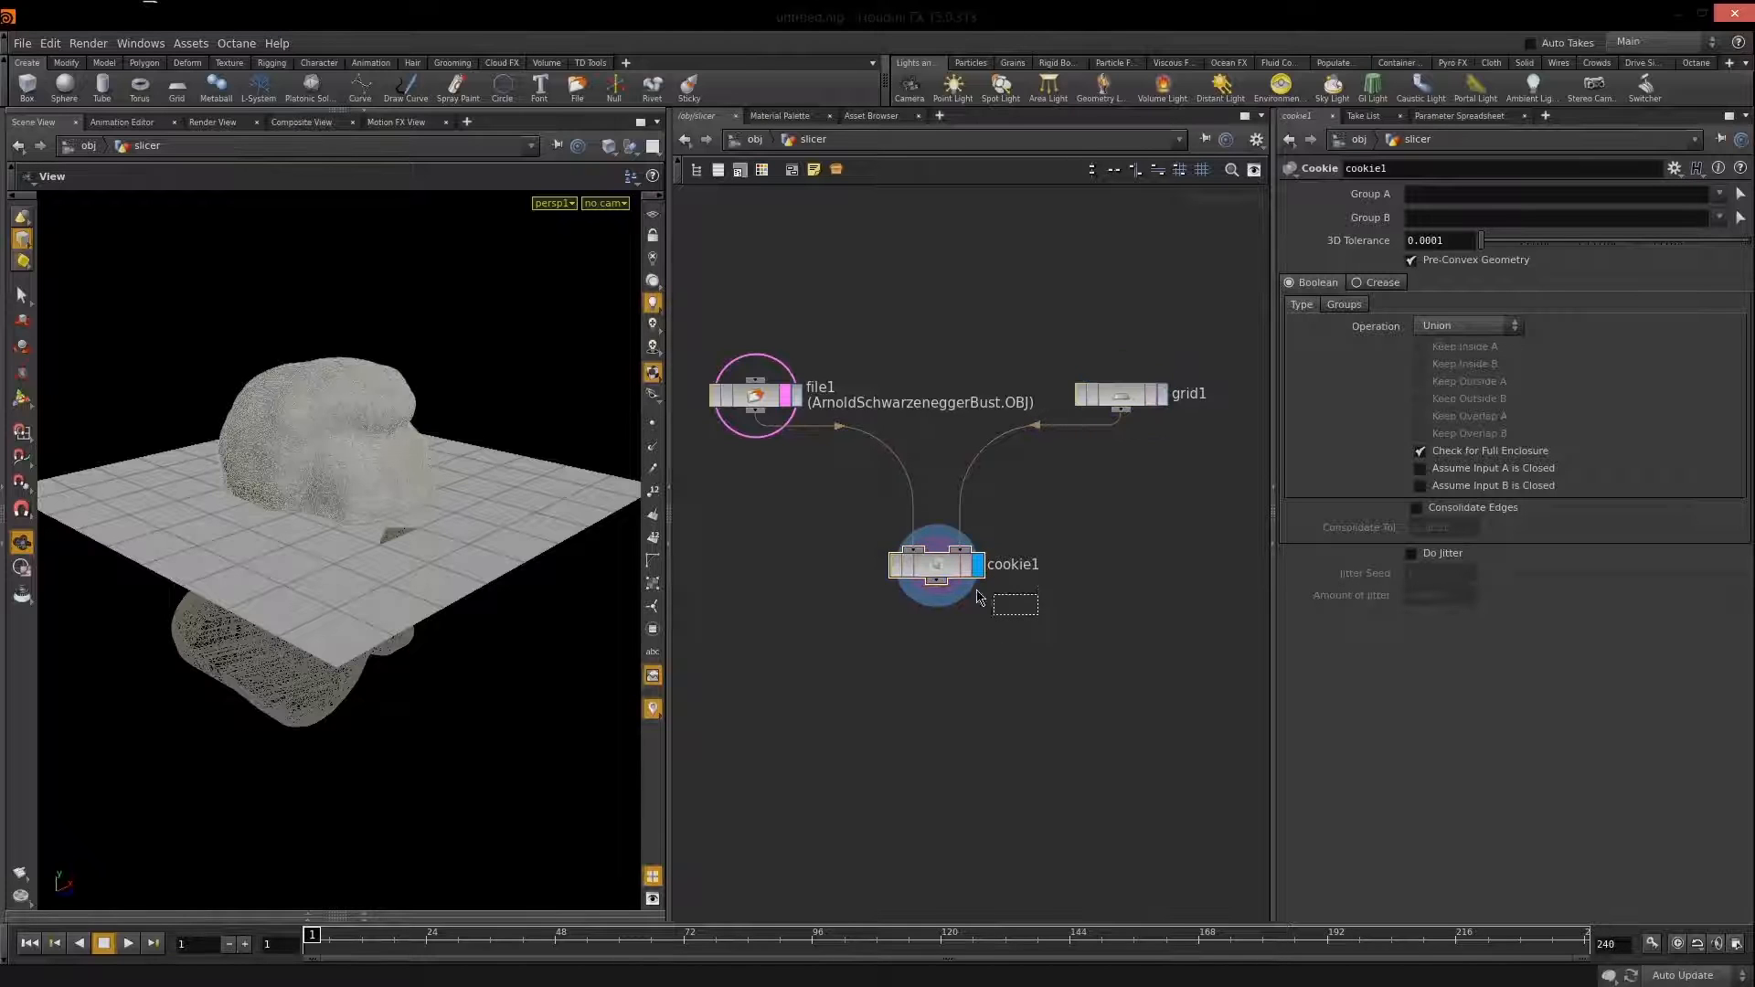
pyautogui.moveTo(931, 567); pyautogui.dragTo(947, 582)
# Set the Cookie node's boolean operation to Intersect.
pyautogui.click(1470, 326)
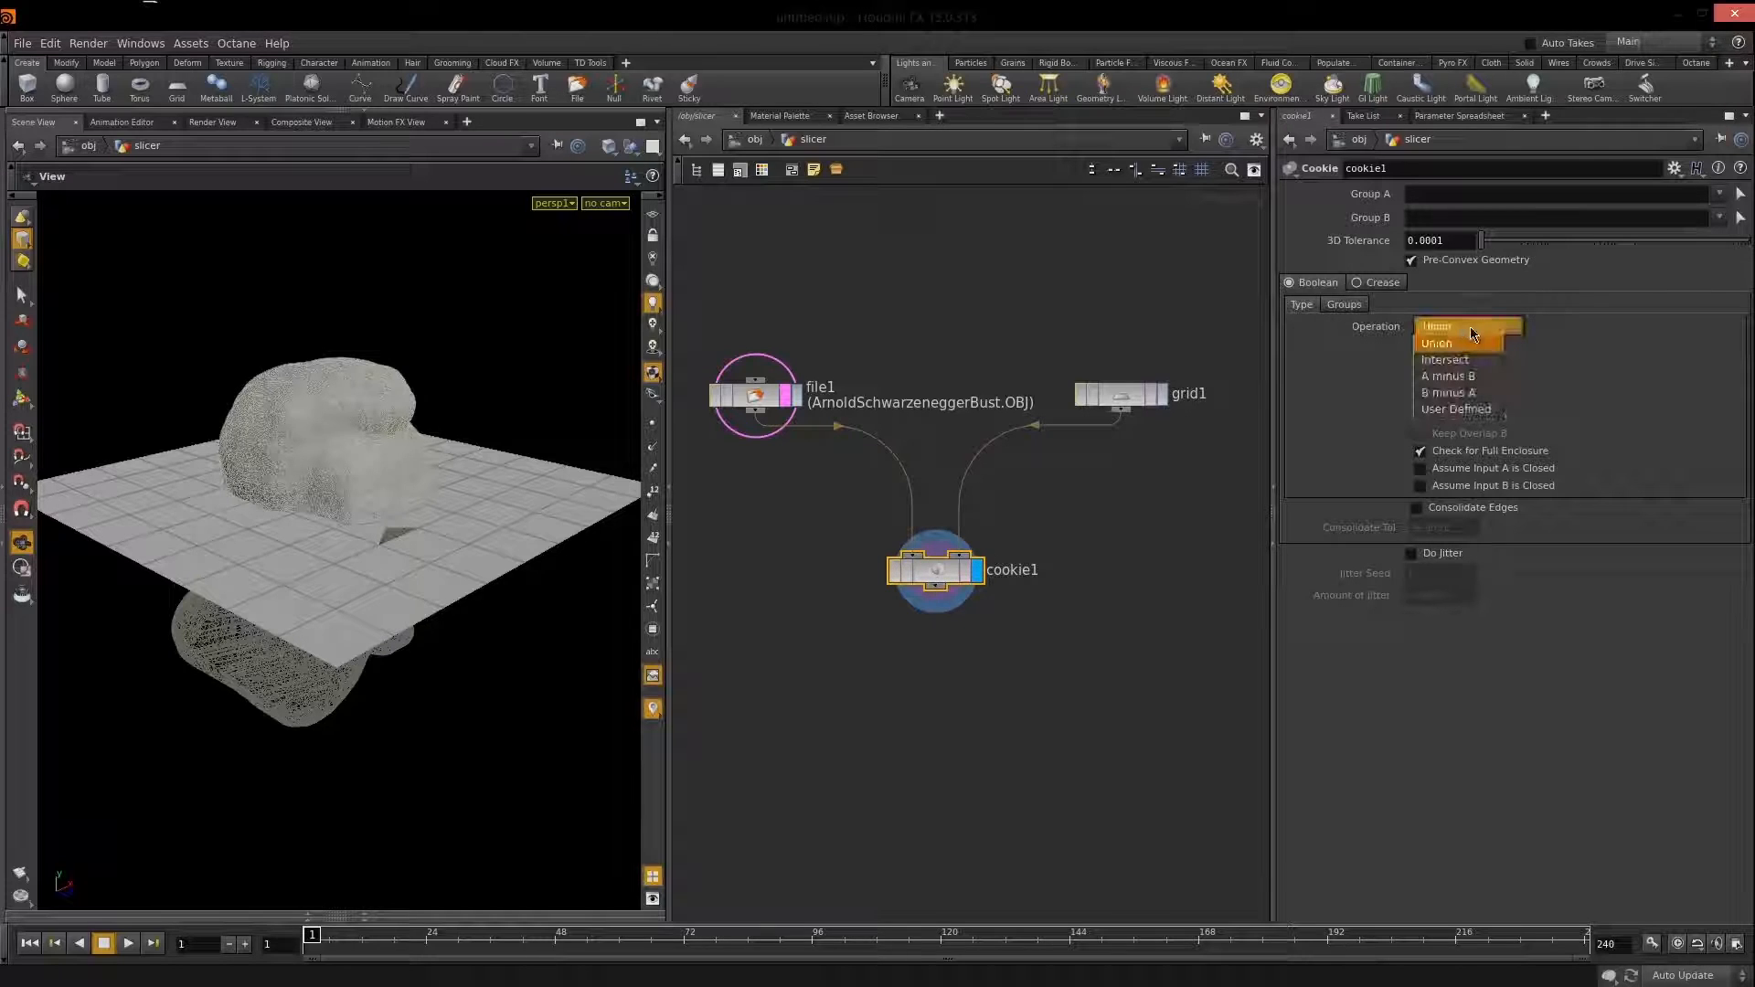
pyautogui.click(1461, 361)
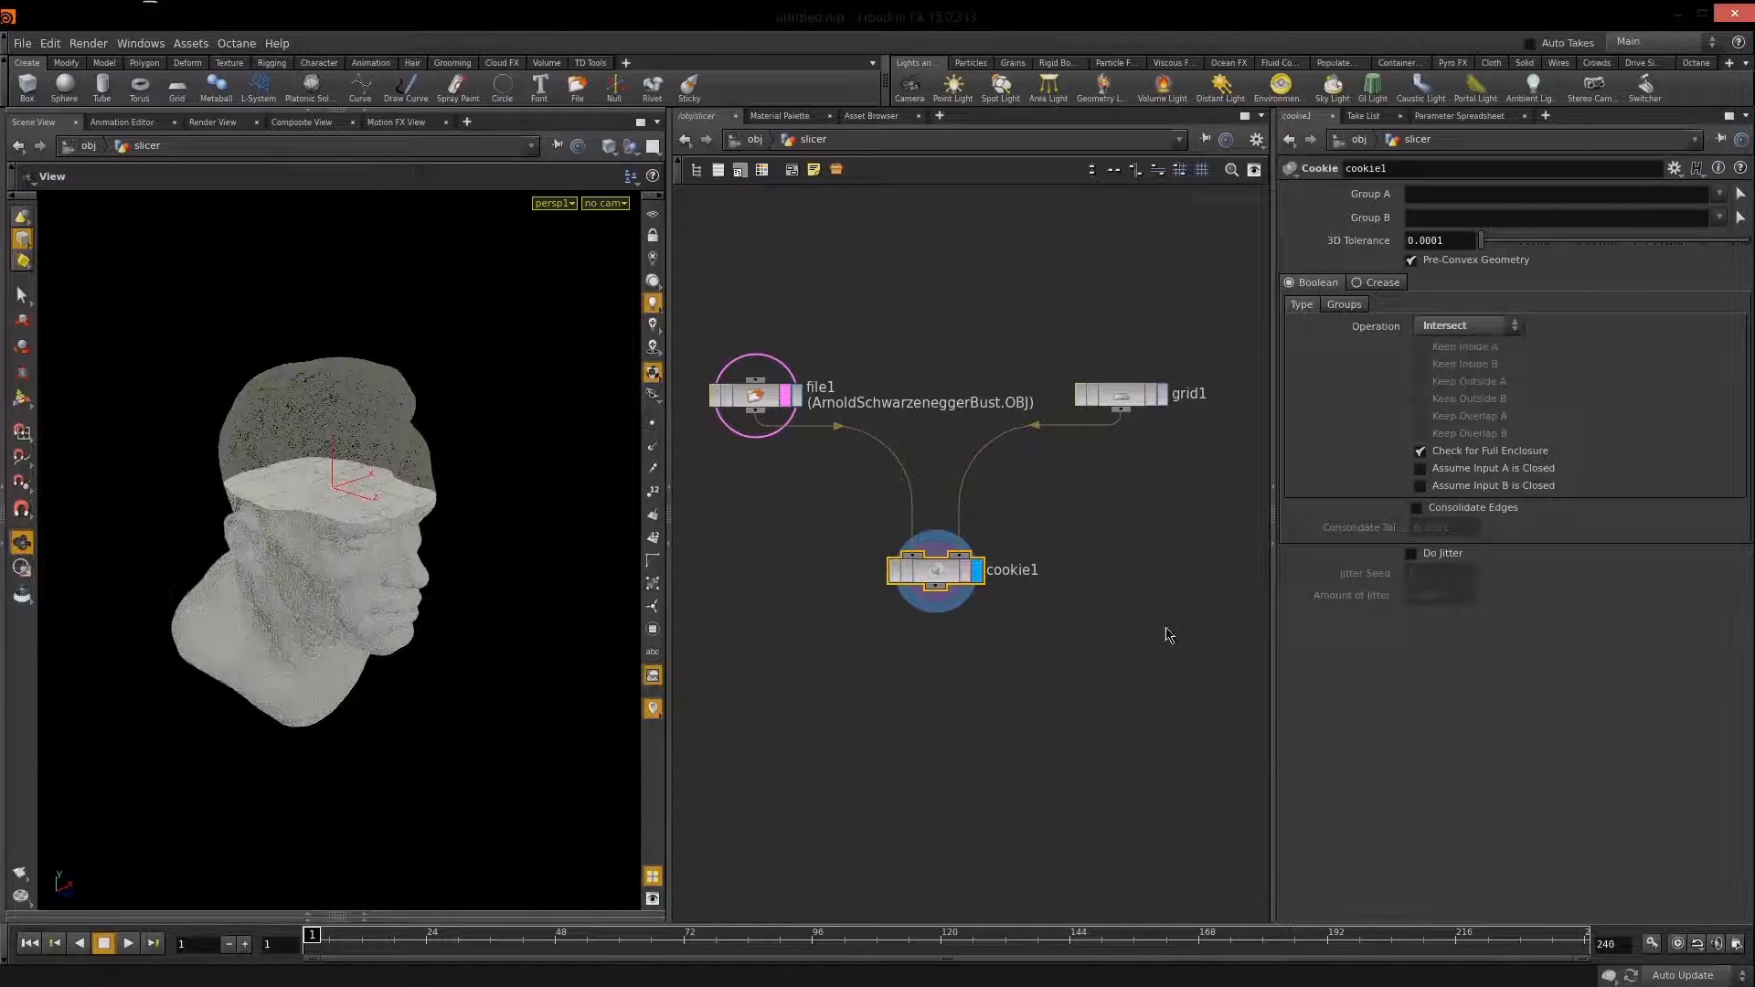
pyautogui.moveTo(1081, 675); pyautogui.dragTo(833, 551)
# Examine the cut through the bust's head from several angles and distances.
pyautogui.moveTo(348, 543); pyautogui.dragTo(383, 528)
pyautogui.moveTo(383, 527); pyautogui.dragTo(435, 529, button='right')
pyautogui.moveTo(435, 529); pyautogui.dragTo(399, 545)
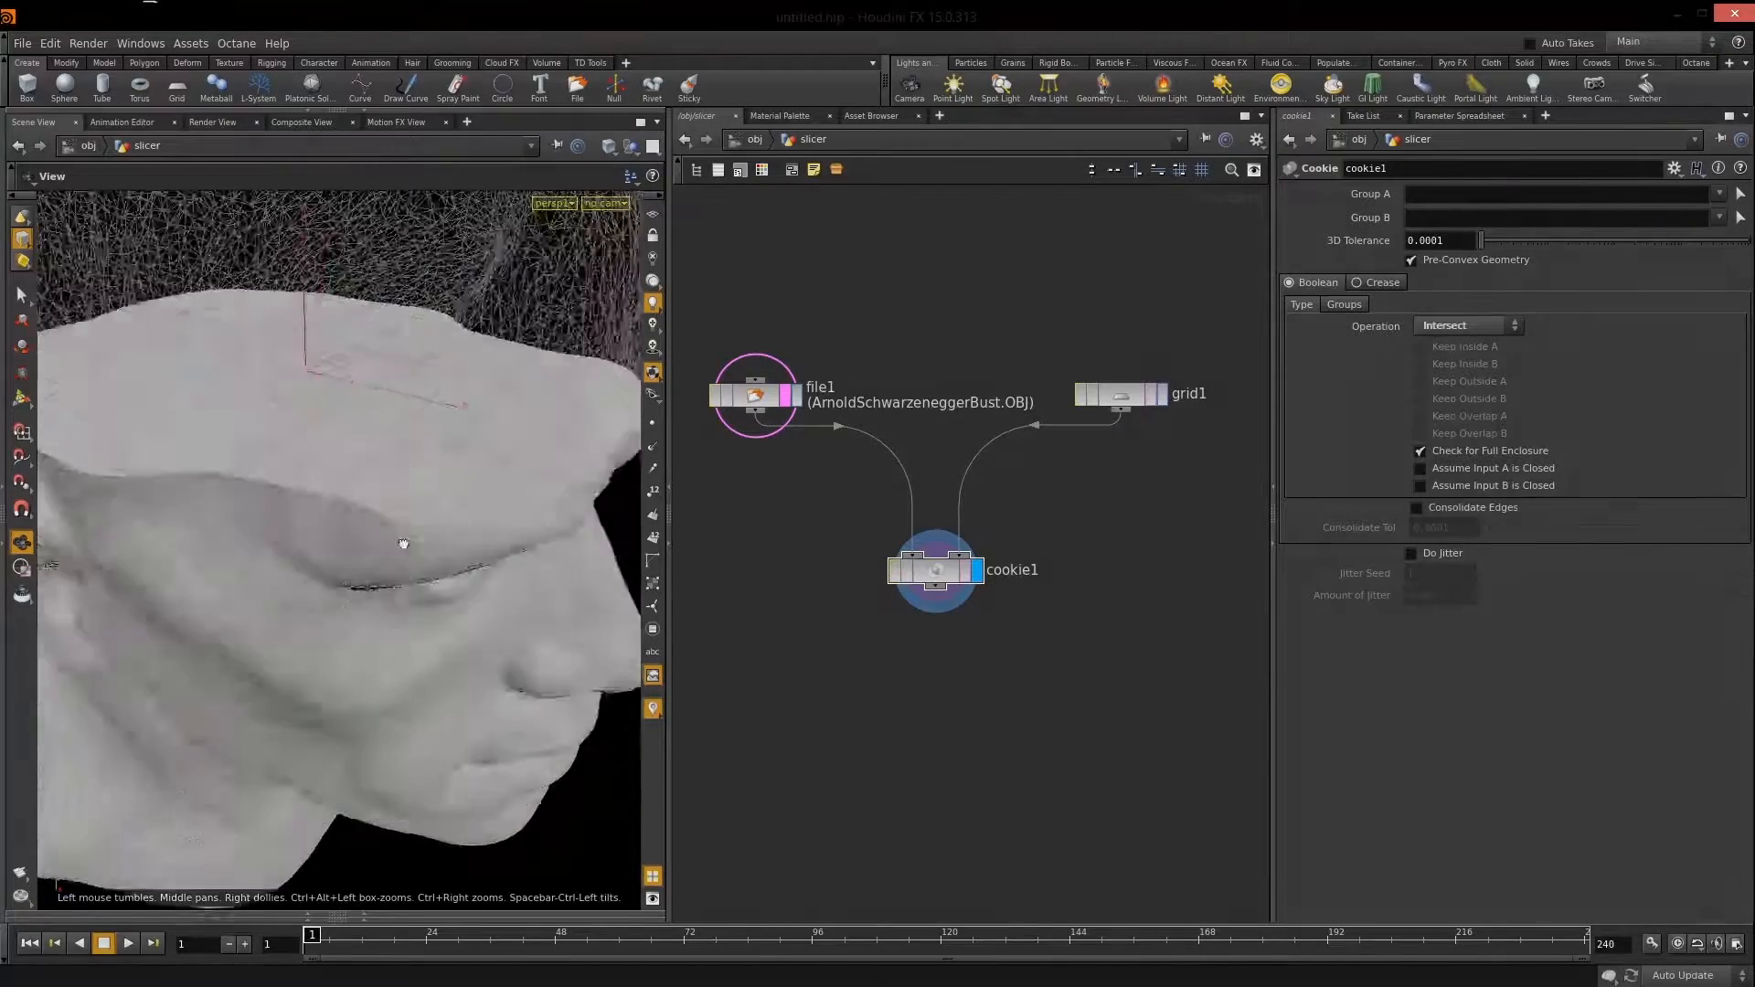
pyautogui.moveTo(399, 544); pyautogui.dragTo(317, 557, button='right')
pyautogui.moveTo(317, 556); pyautogui.dragTo(396, 581, button='middle')
pyautogui.moveTo(397, 581); pyautogui.dragTo(450, 513)
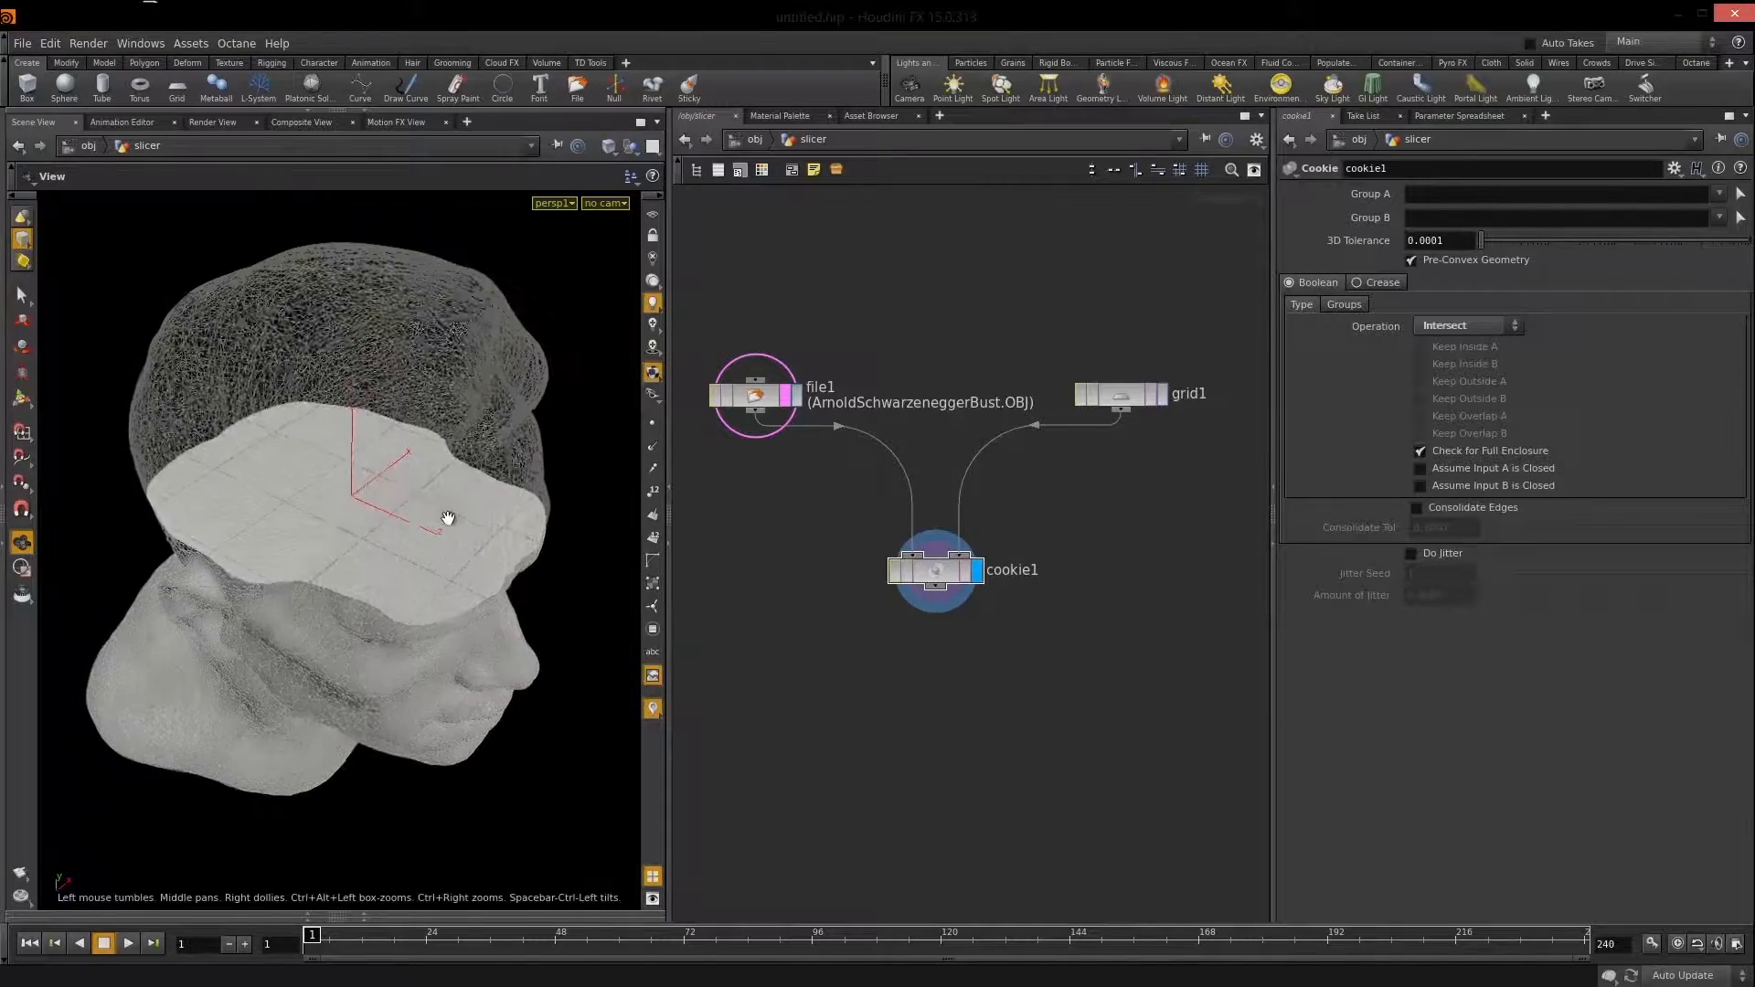
pyautogui.moveTo(321, 525); pyautogui.dragTo(416, 590)
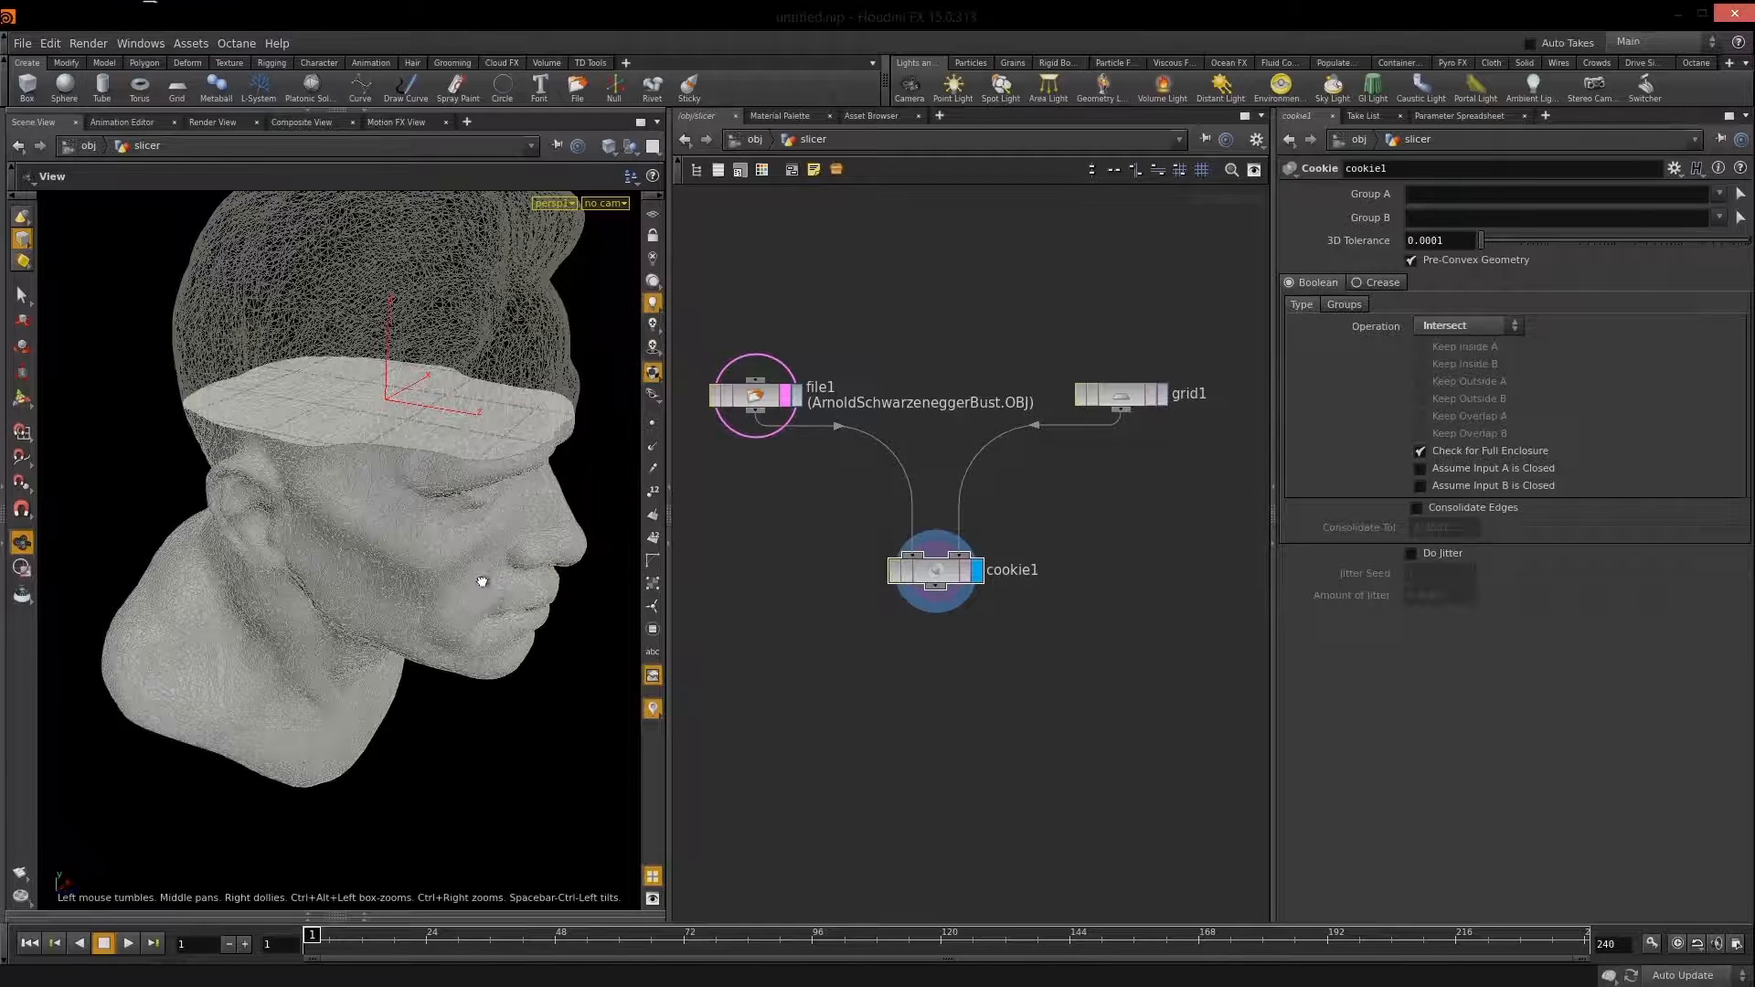
pyautogui.moveTo(485, 580); pyautogui.dragTo(454, 478)
pyautogui.moveTo(424, 627); pyautogui.dragTo(391, 655, button='middle')
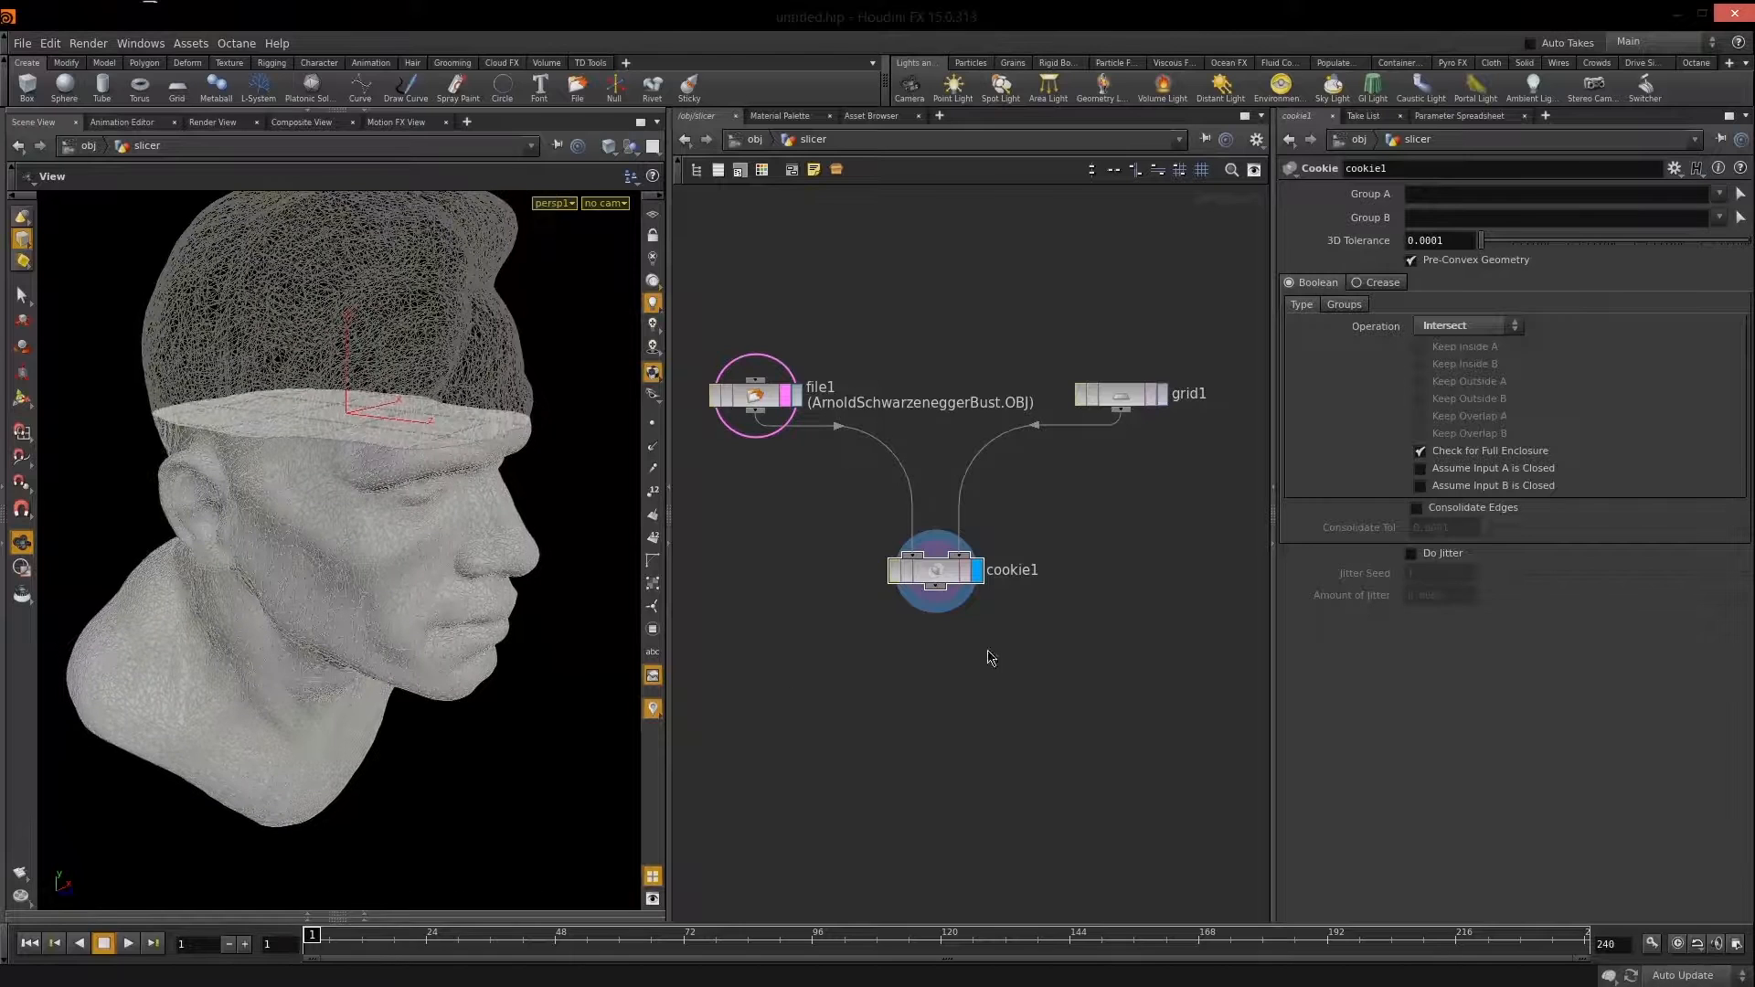
# Enable group creation on the Cookie node and check its groups in the viewport's group list.
pyautogui.moveTo(937, 579); pyautogui.dragTo(931, 582)
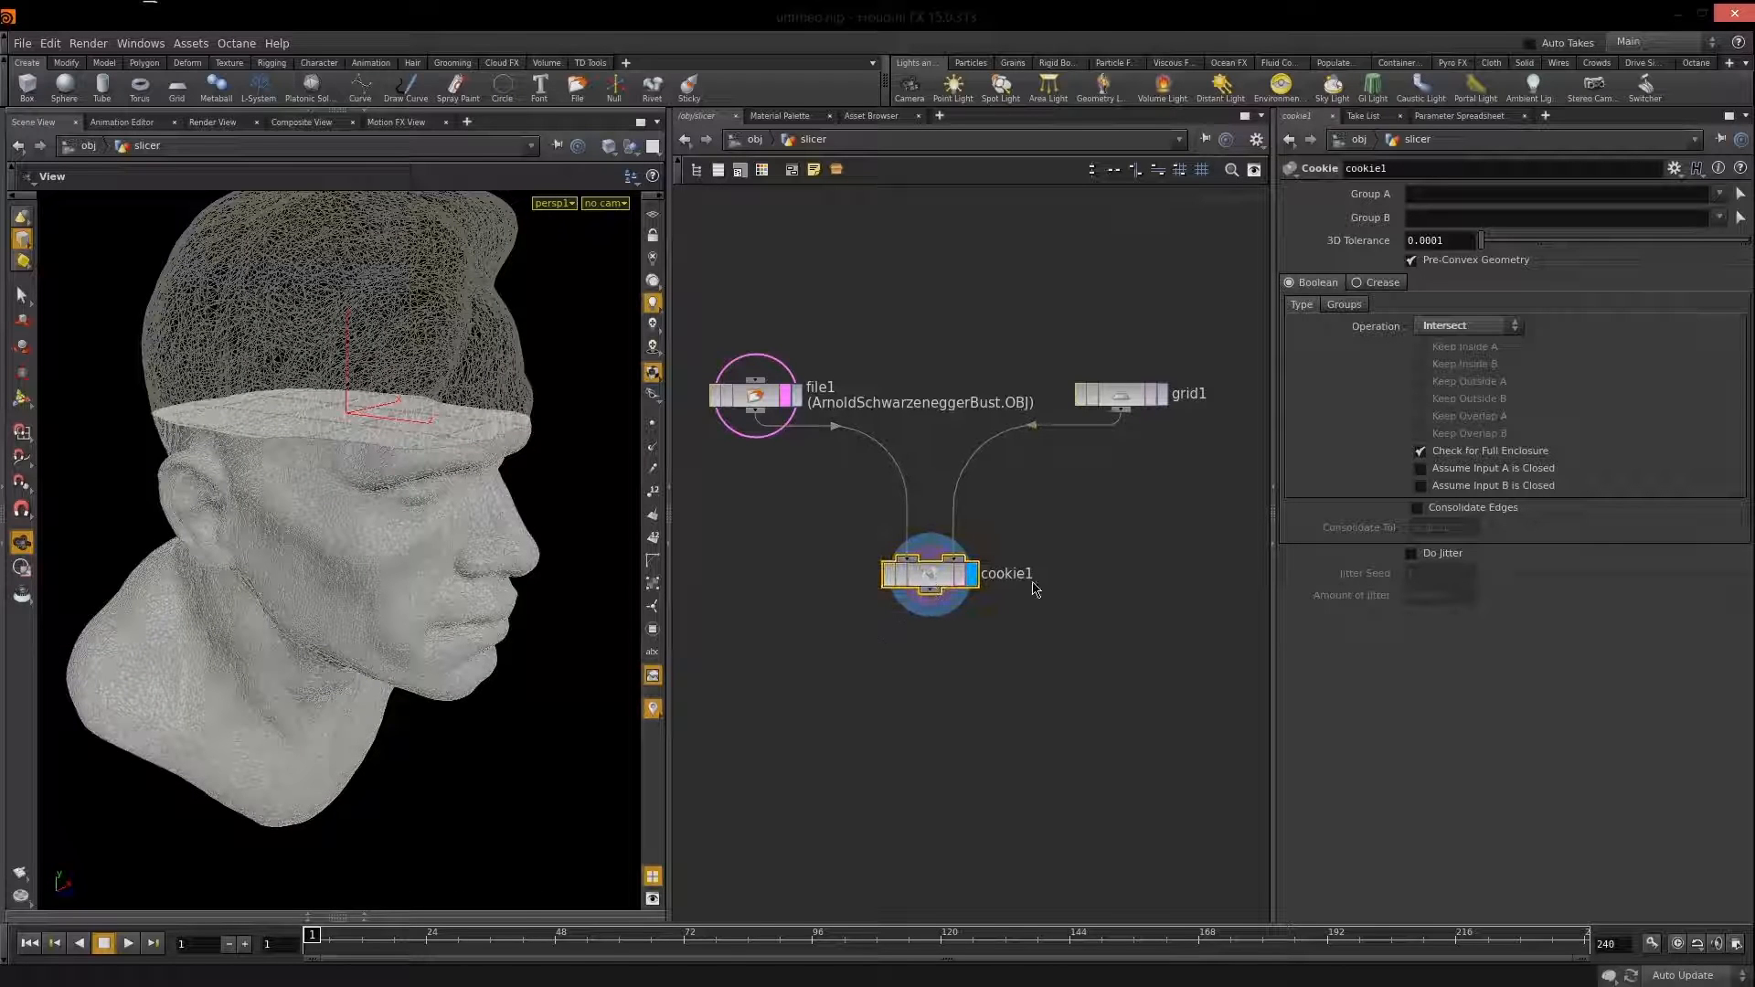
pyautogui.click(1344, 304)
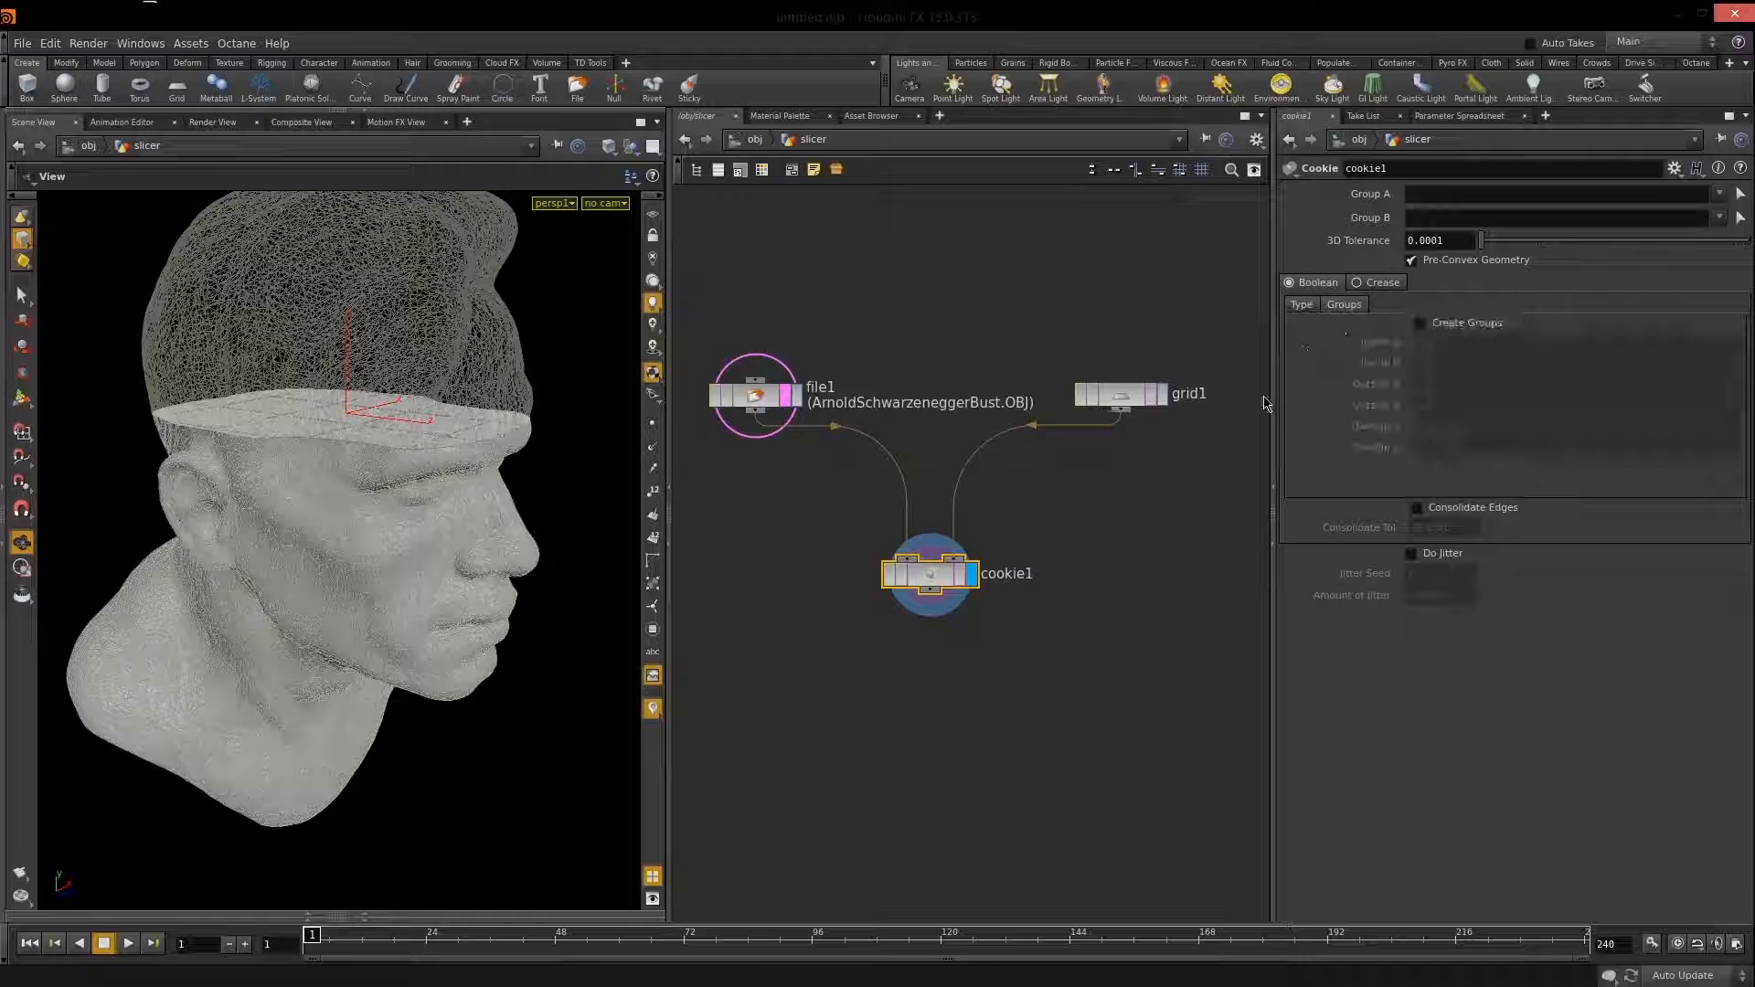
pyautogui.click(1420, 324)
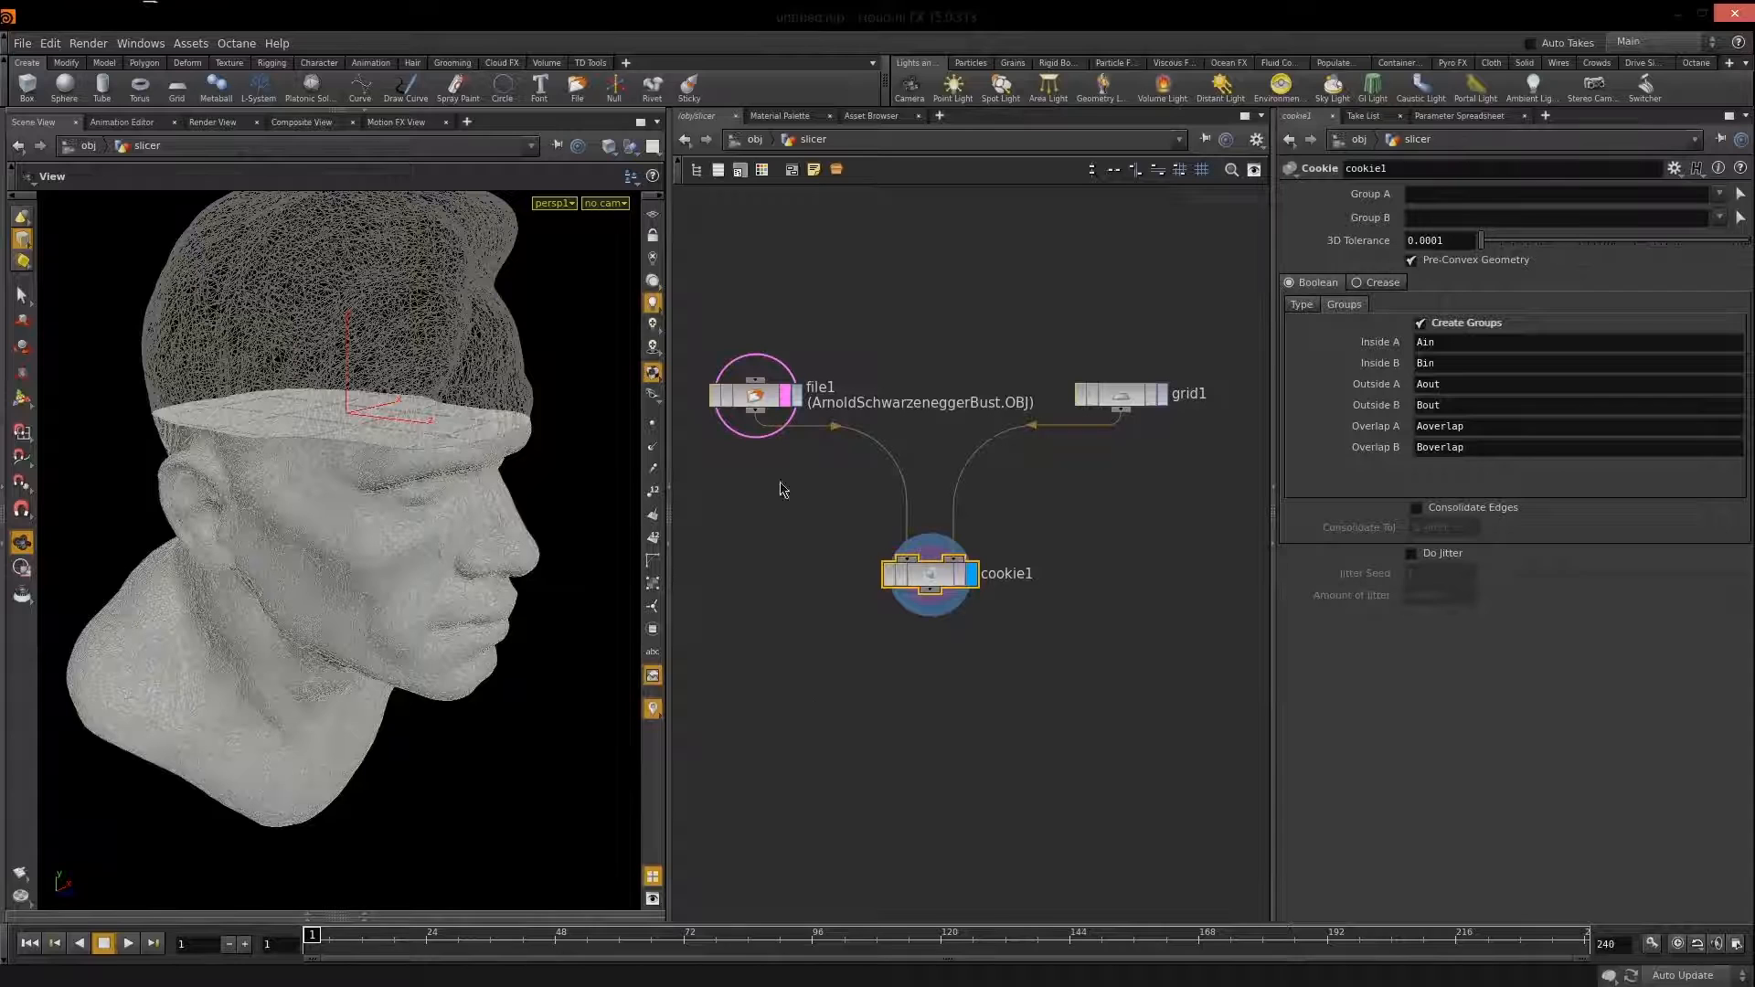
pyautogui.click(652, 629)
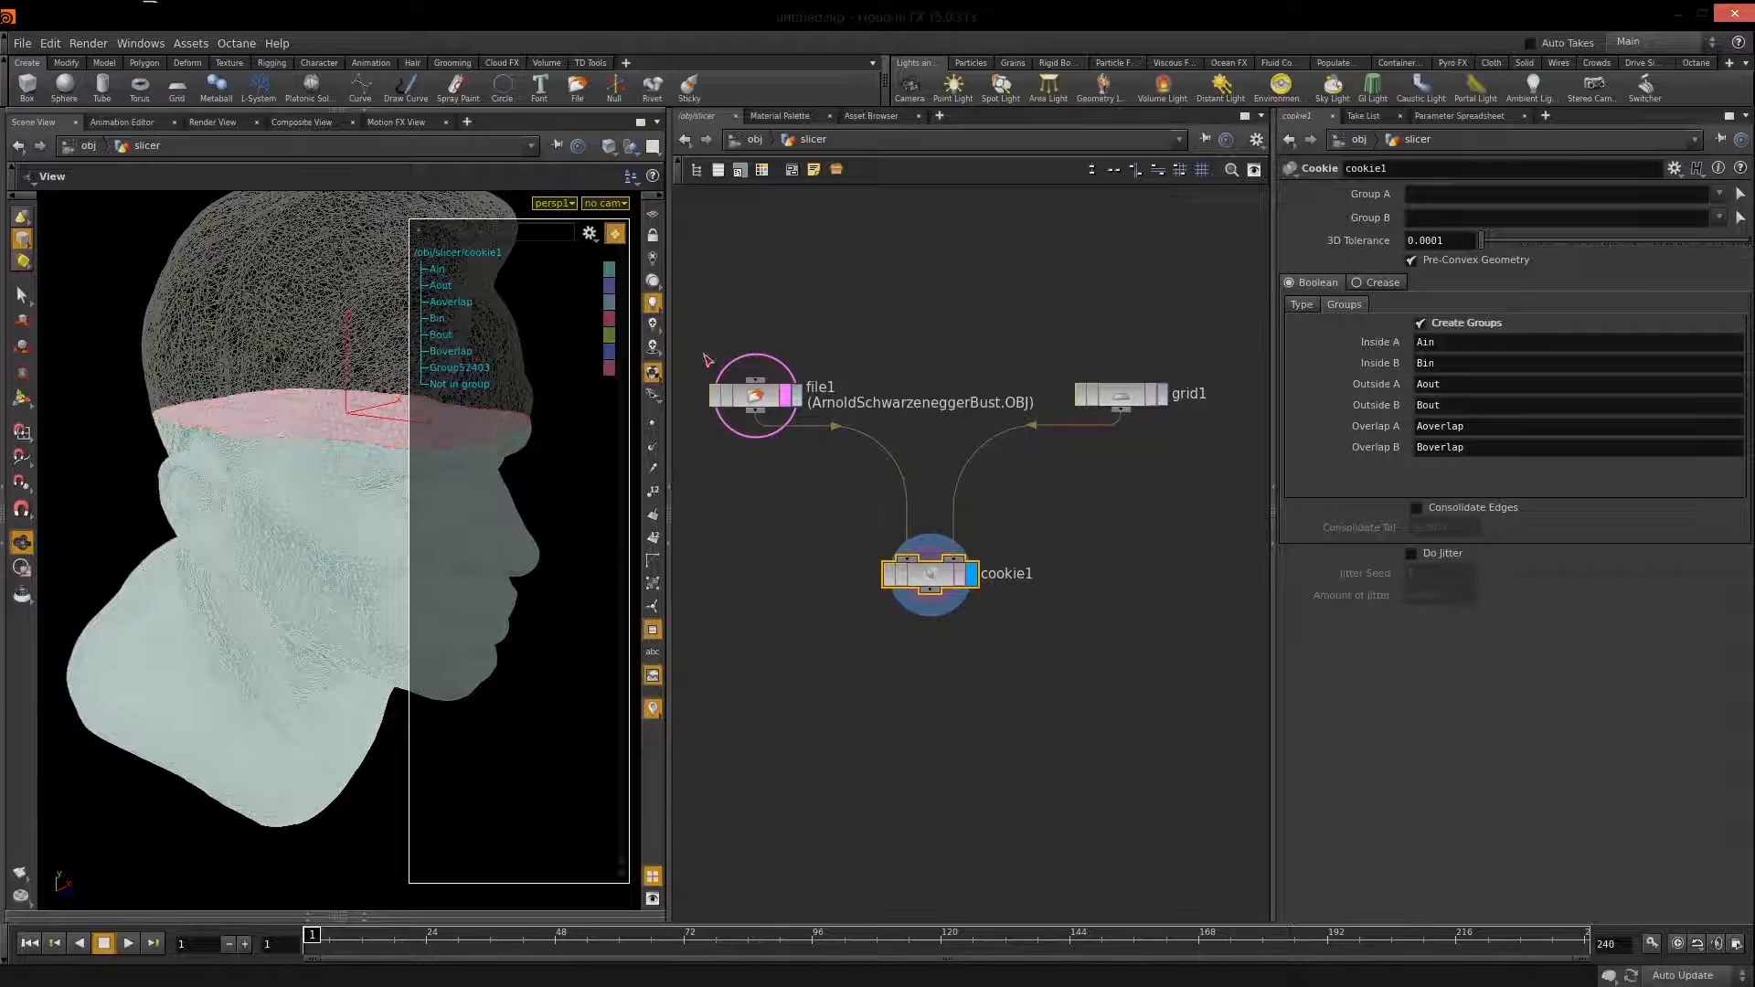
# Add a Delete node fed by the Cookie node and display its output.
pyautogui.press('Tab')
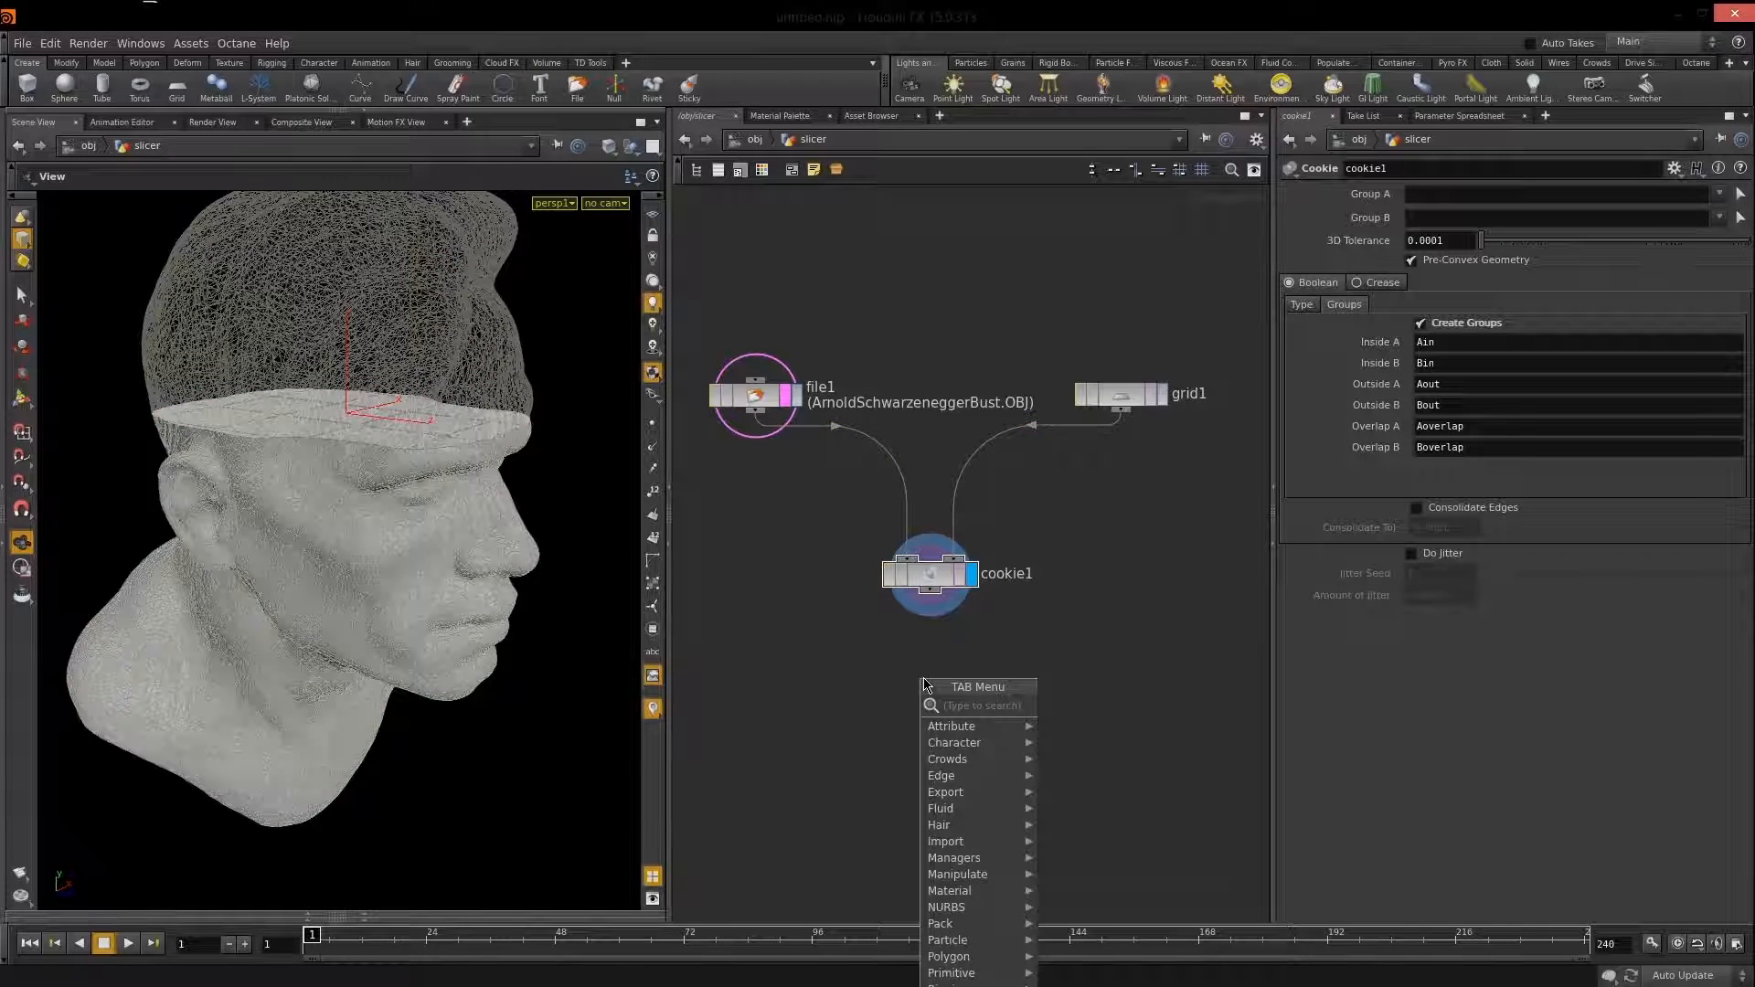
pyautogui.write('delete')
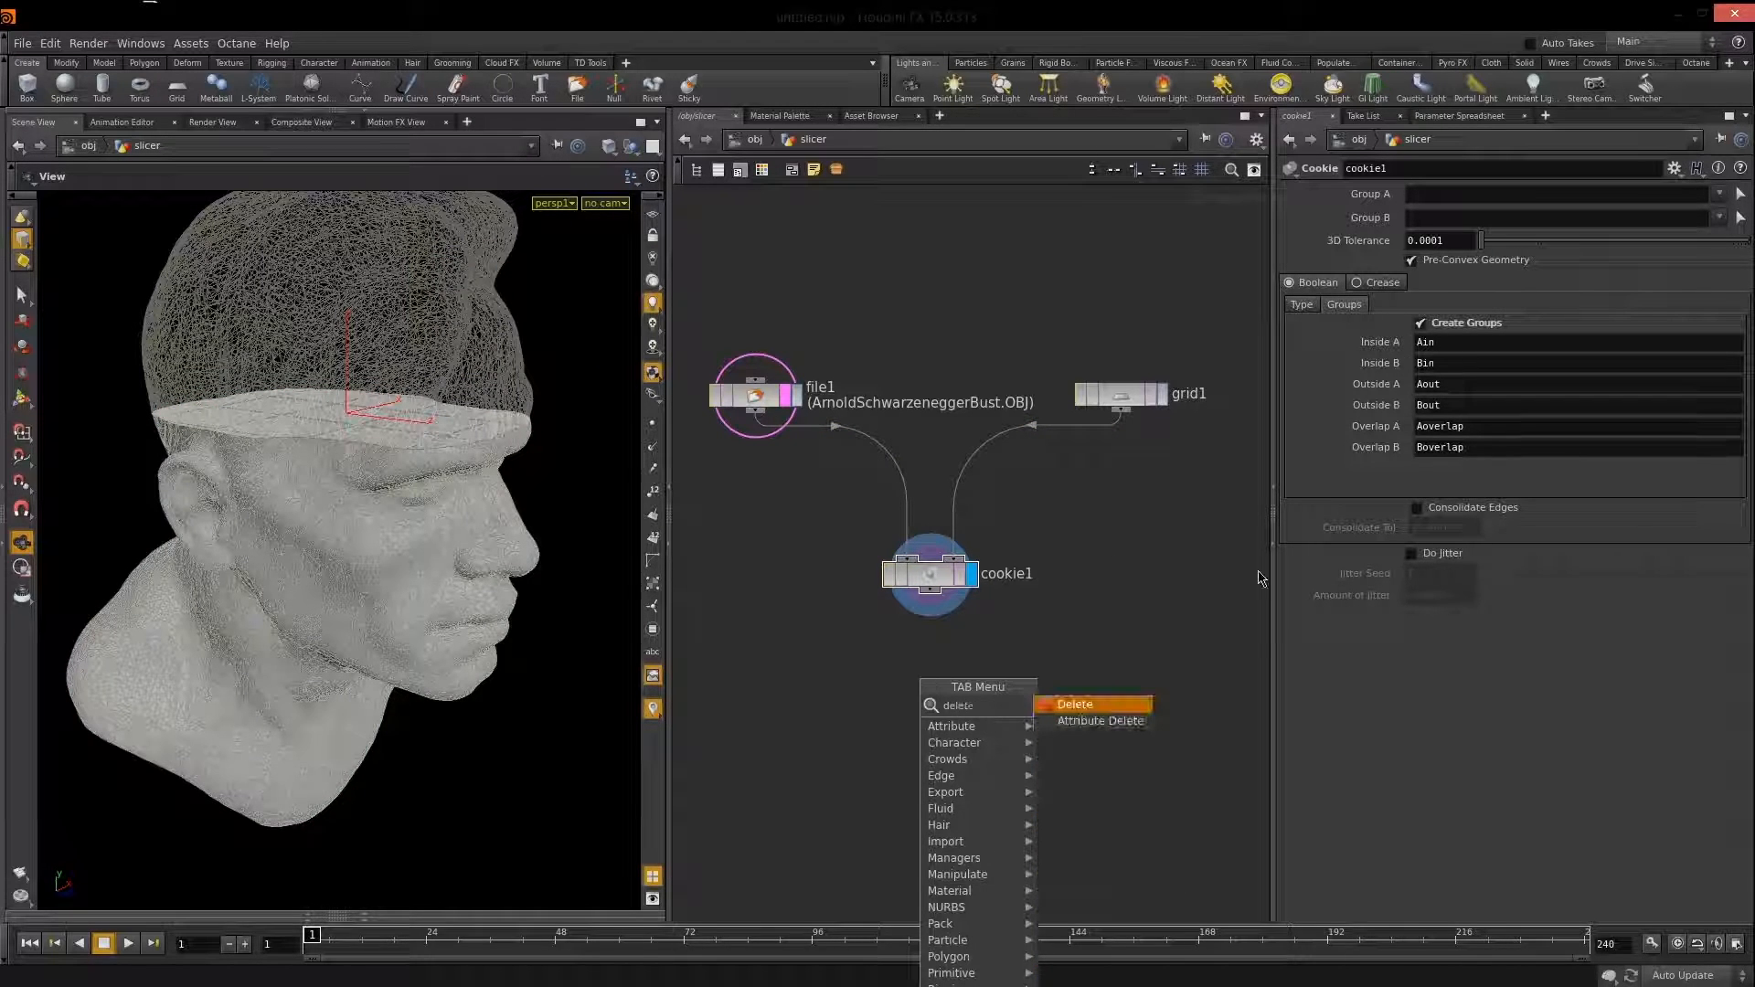
pyautogui.click(1109, 706)
pyautogui.click(930, 675)
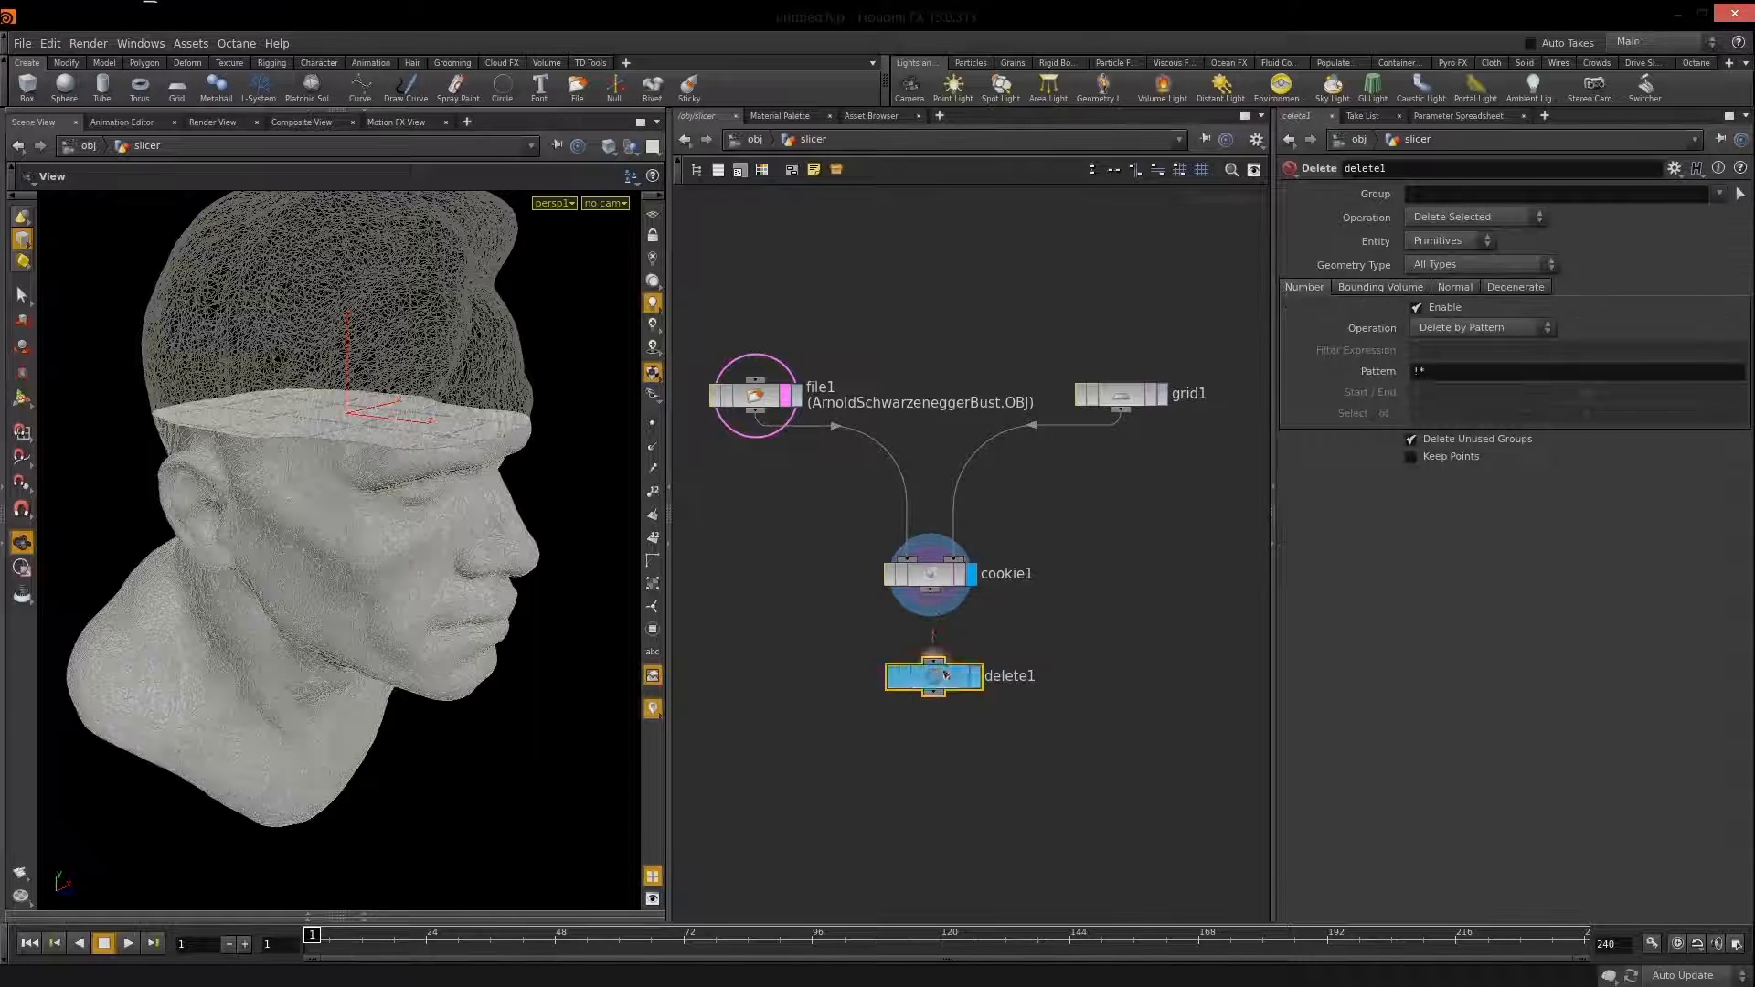
pyautogui.click(975, 681)
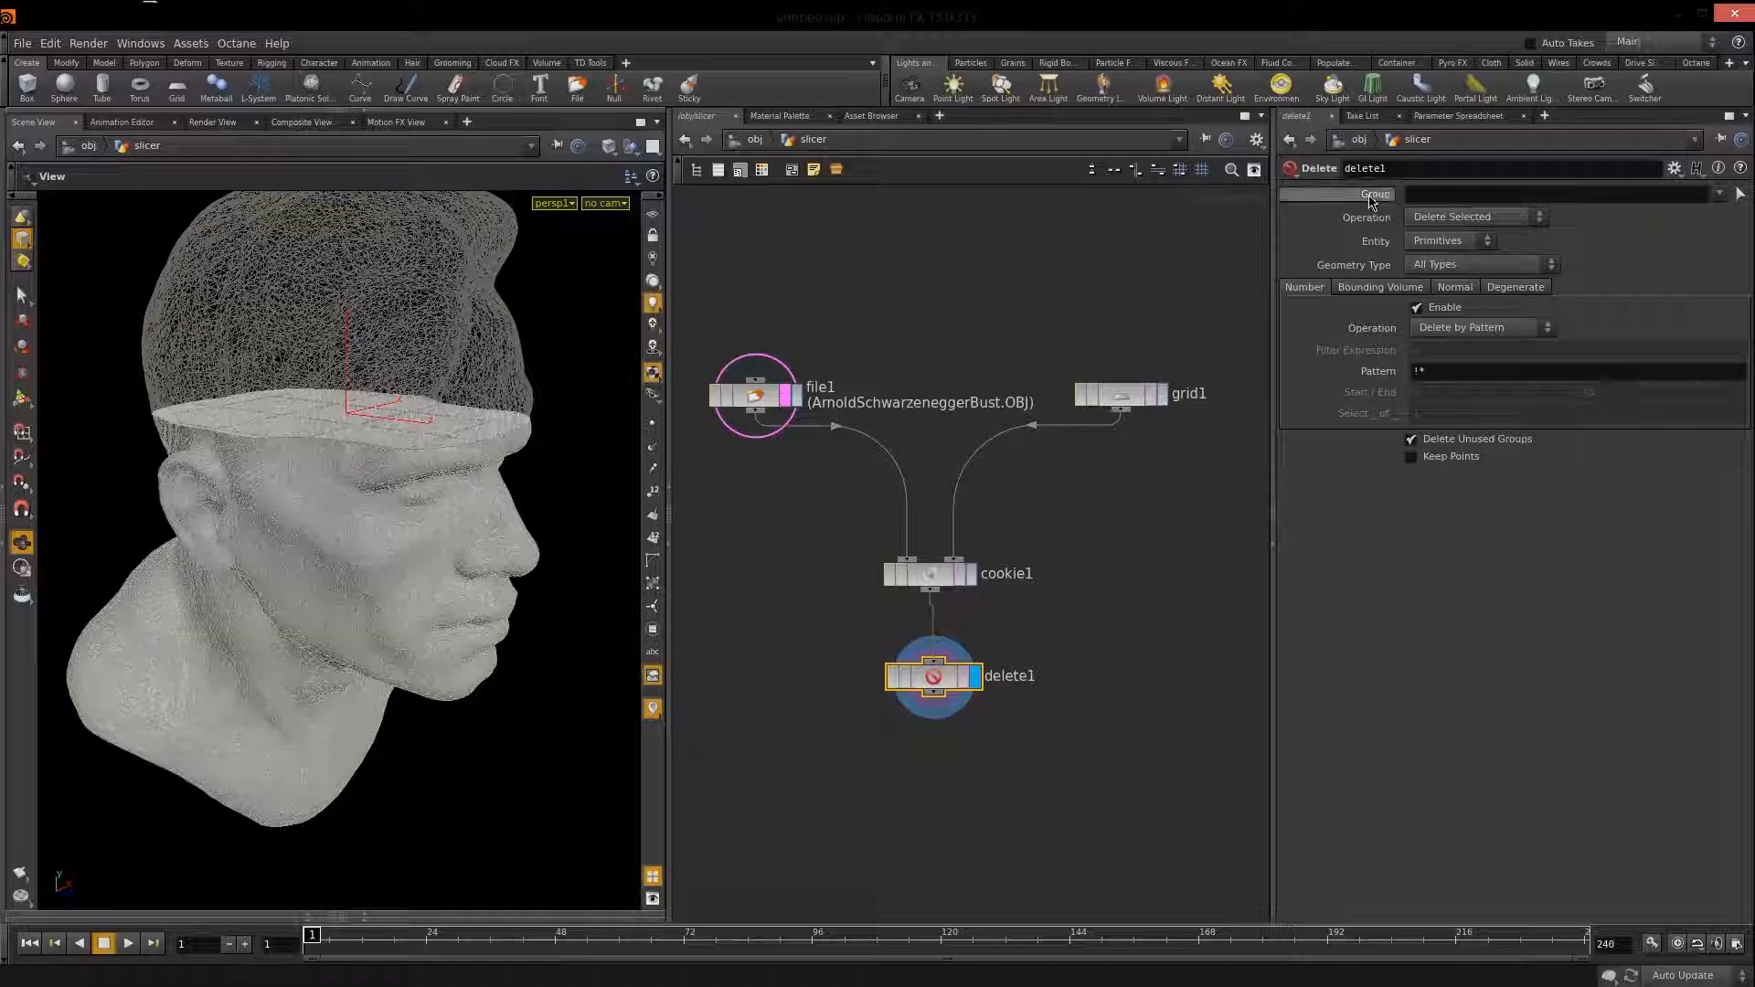
# Set the Delete node's group to Bin and its operation to Delete Non-Selected to keep only the slice.
pyautogui.click(1437, 193)
pyautogui.write('Bin')
pyautogui.press('Return')
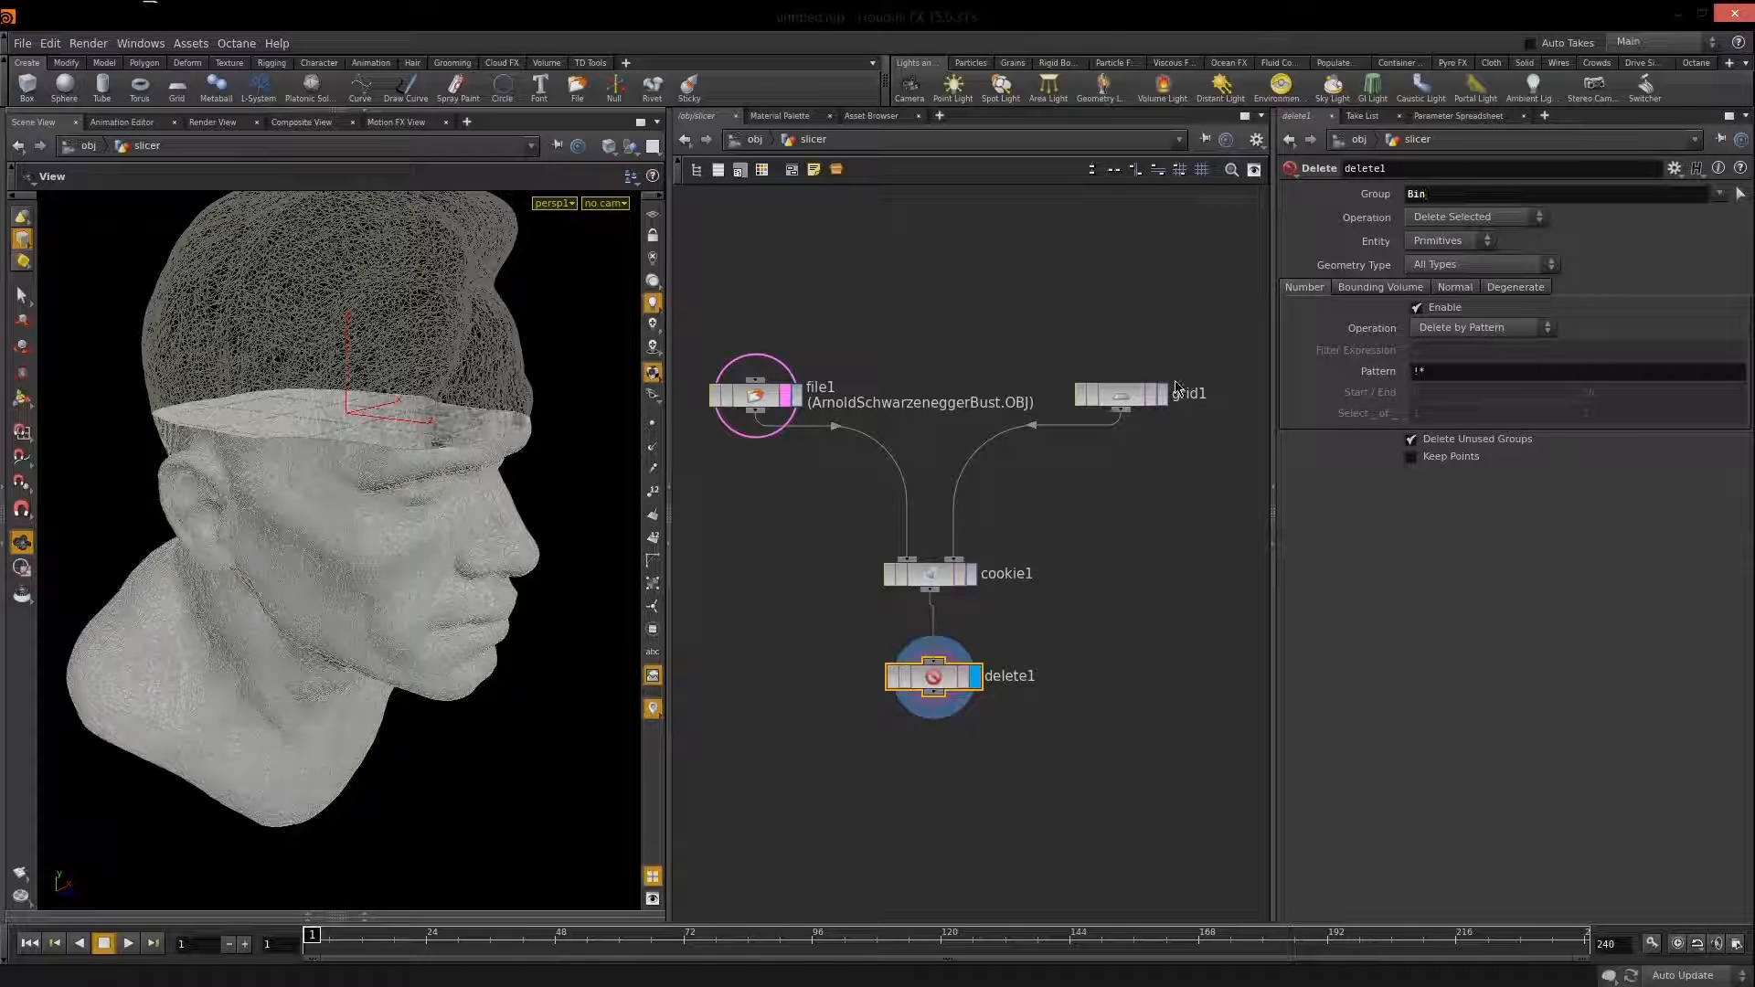
pyautogui.moveTo(412, 442)
pyautogui.mouseDown()
pyautogui.moveTo(399, 502)
pyautogui.moveTo(392, 462)
pyautogui.mouseUp()
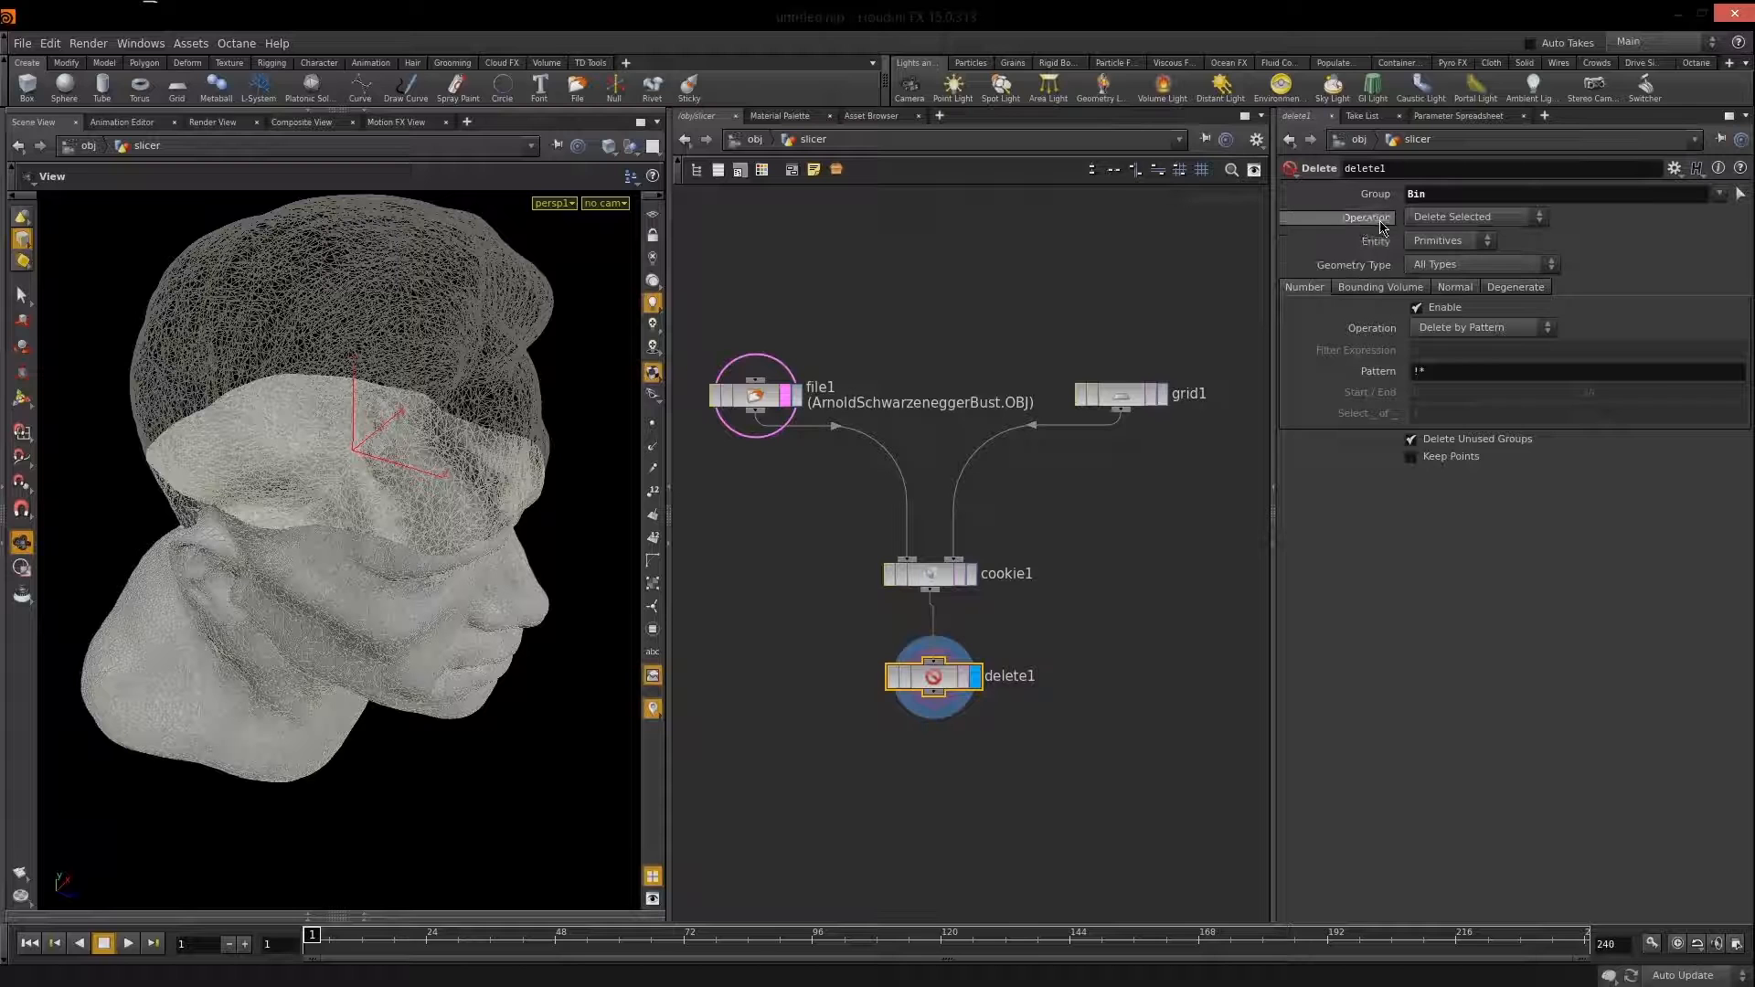
pyautogui.click(1517, 223)
pyautogui.click(1488, 252)
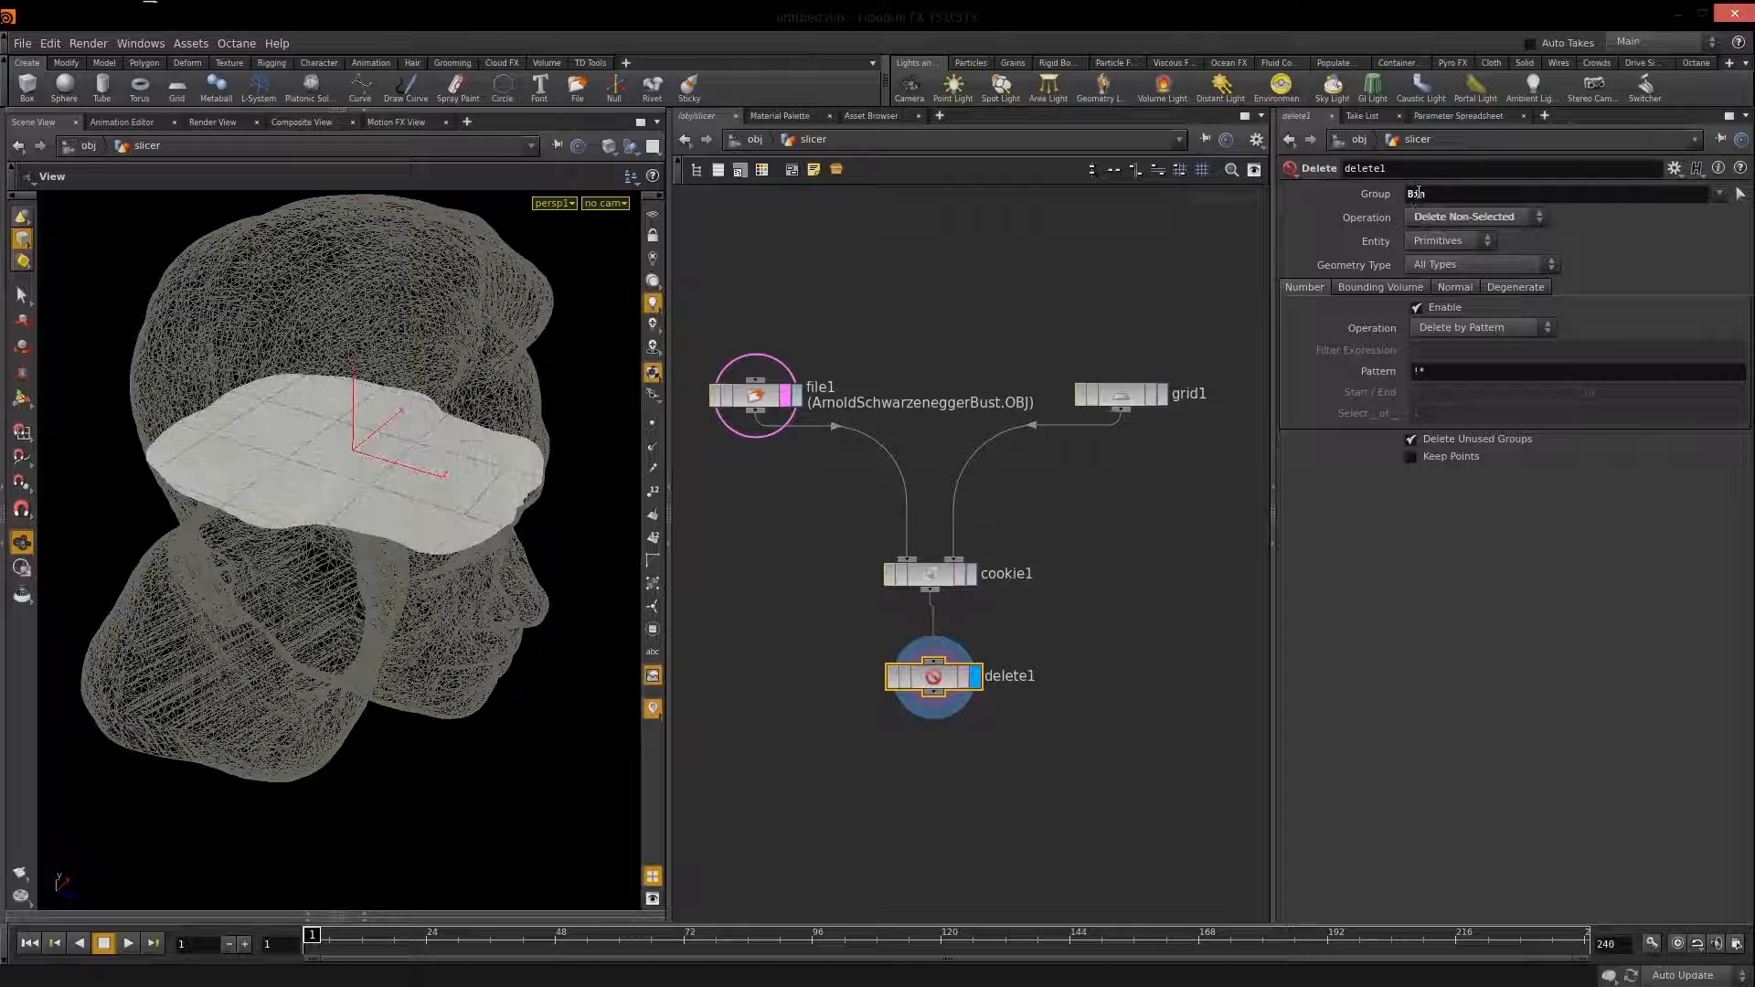
# Turn off the bust's template display and examine the remaining slice on its own.
pyautogui.click(1136, 631)
pyautogui.moveTo(944, 677); pyautogui.dragTo(940, 677)
pyautogui.click(787, 395)
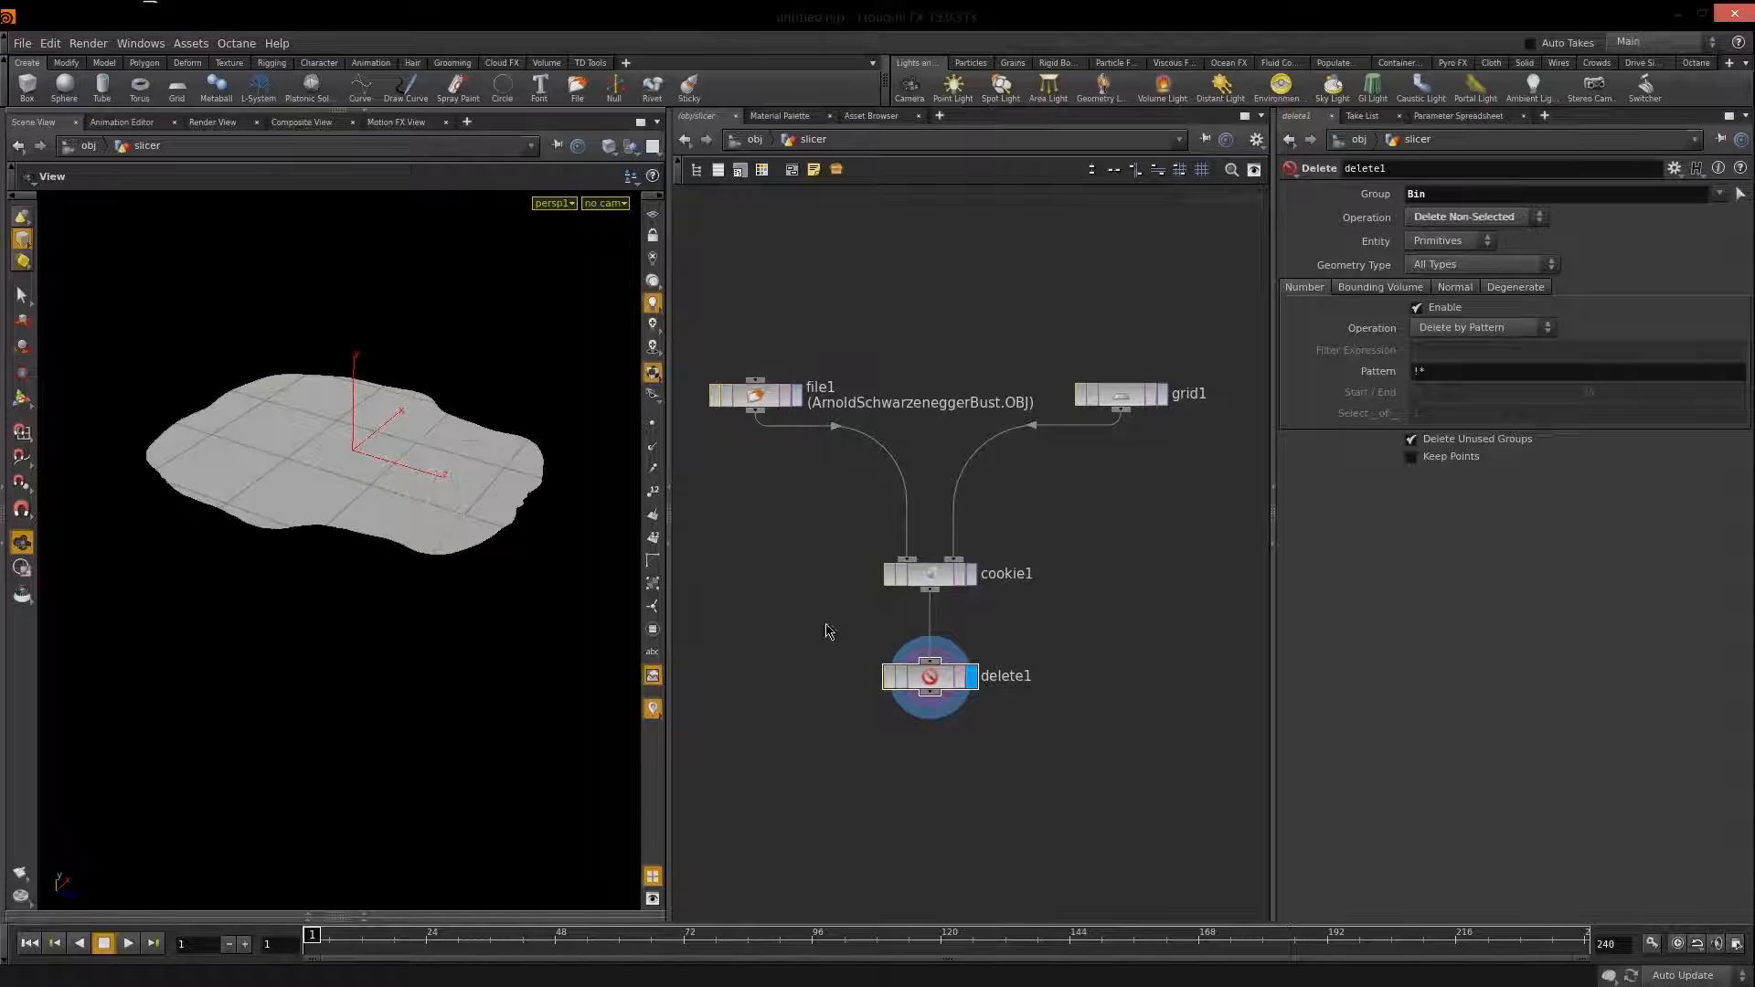
pyautogui.moveTo(353, 509); pyautogui.dragTo(455, 541)
# Try moving the grid vertically to preview slices at different heights, and undo the moves.
pyautogui.click(1118, 411)
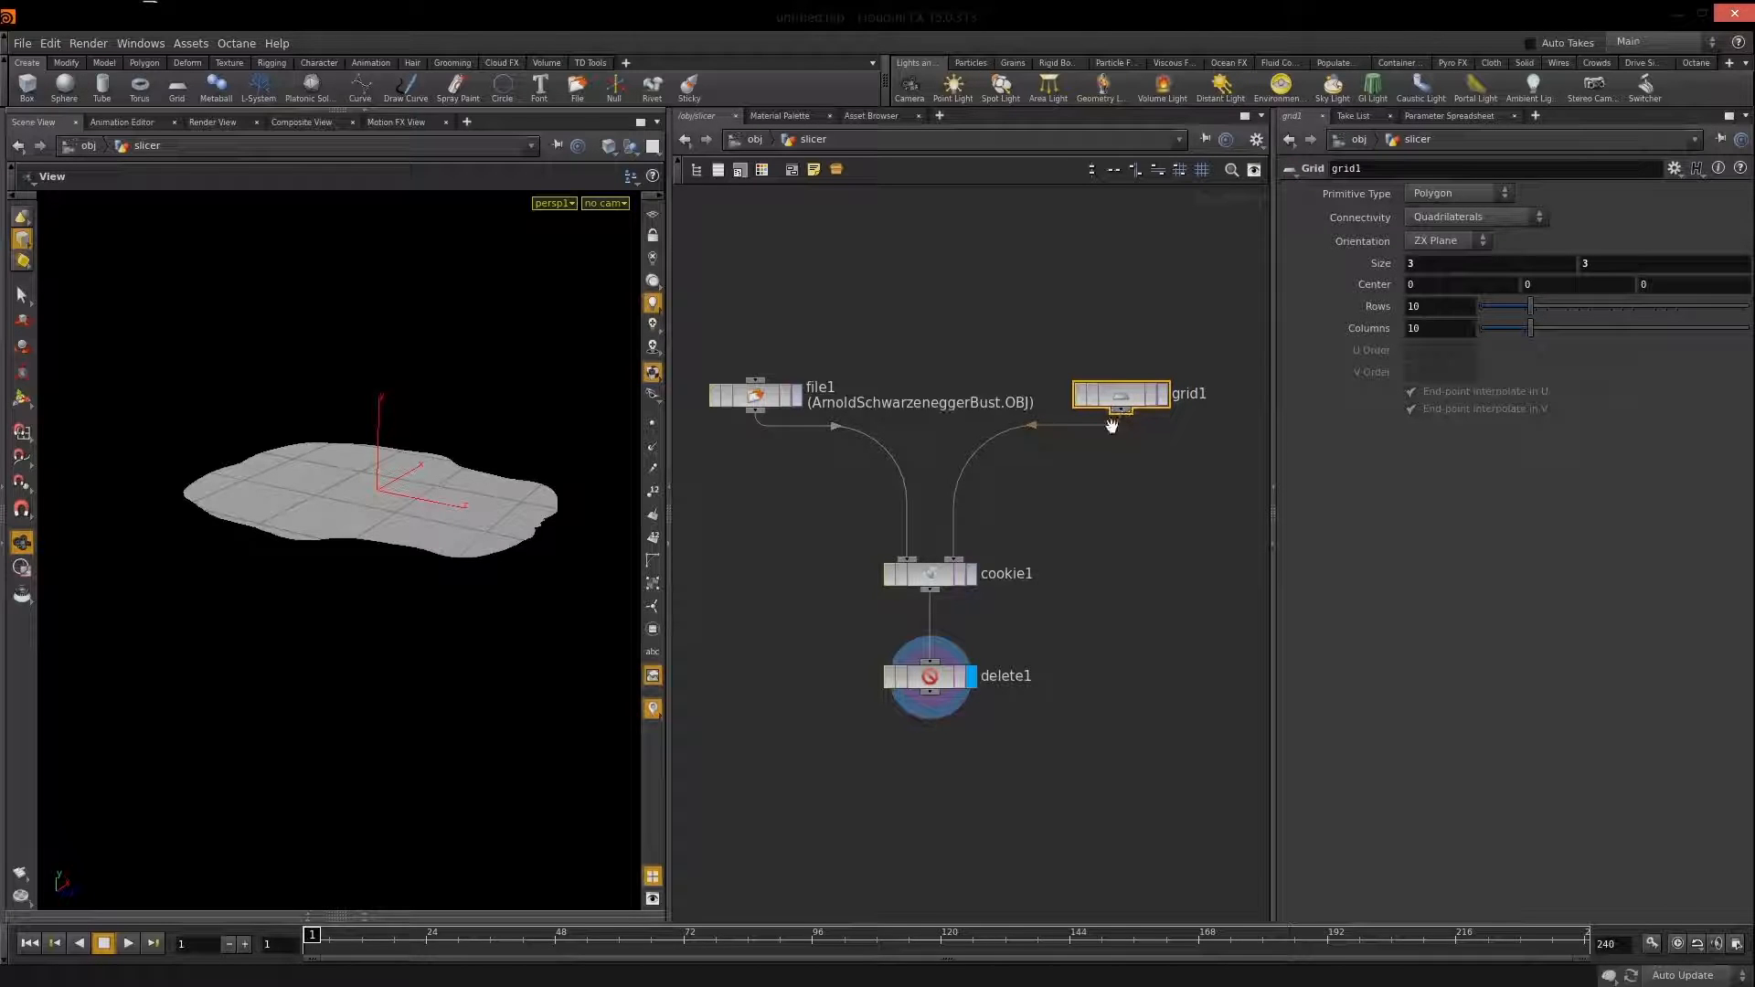
pyautogui.press('Return')
pyautogui.moveTo(375, 439); pyautogui.dragTo(345, 407)
pyautogui.moveTo(379, 334); pyautogui.dragTo(372, 279)
pyautogui.moveTo(438, 447); pyautogui.dragTo(436, 535)
pyautogui.hotkey('ctrl', 'z')
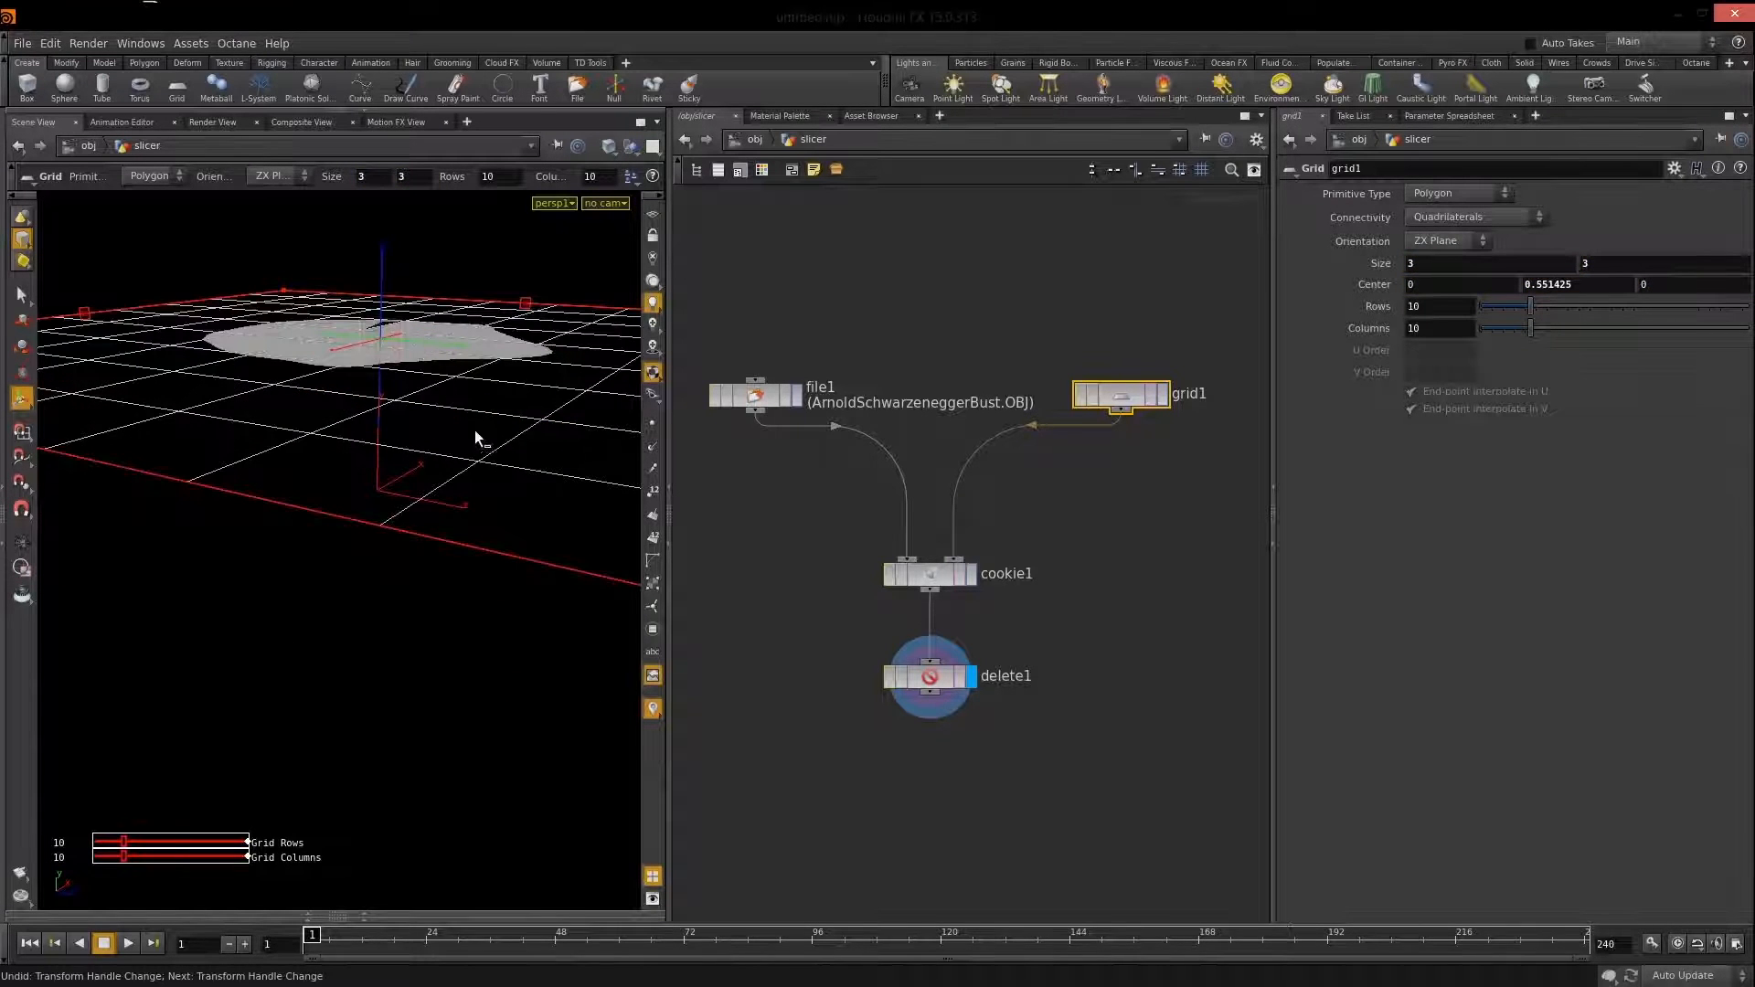
pyautogui.moveTo(474, 429); pyautogui.dragTo(411, 514)
pyautogui.hotkey('ctrl', 'z')
# Move the Cookie and Delete nodes together further below the grid node to make room in the network.
pyautogui.click(1012, 617)
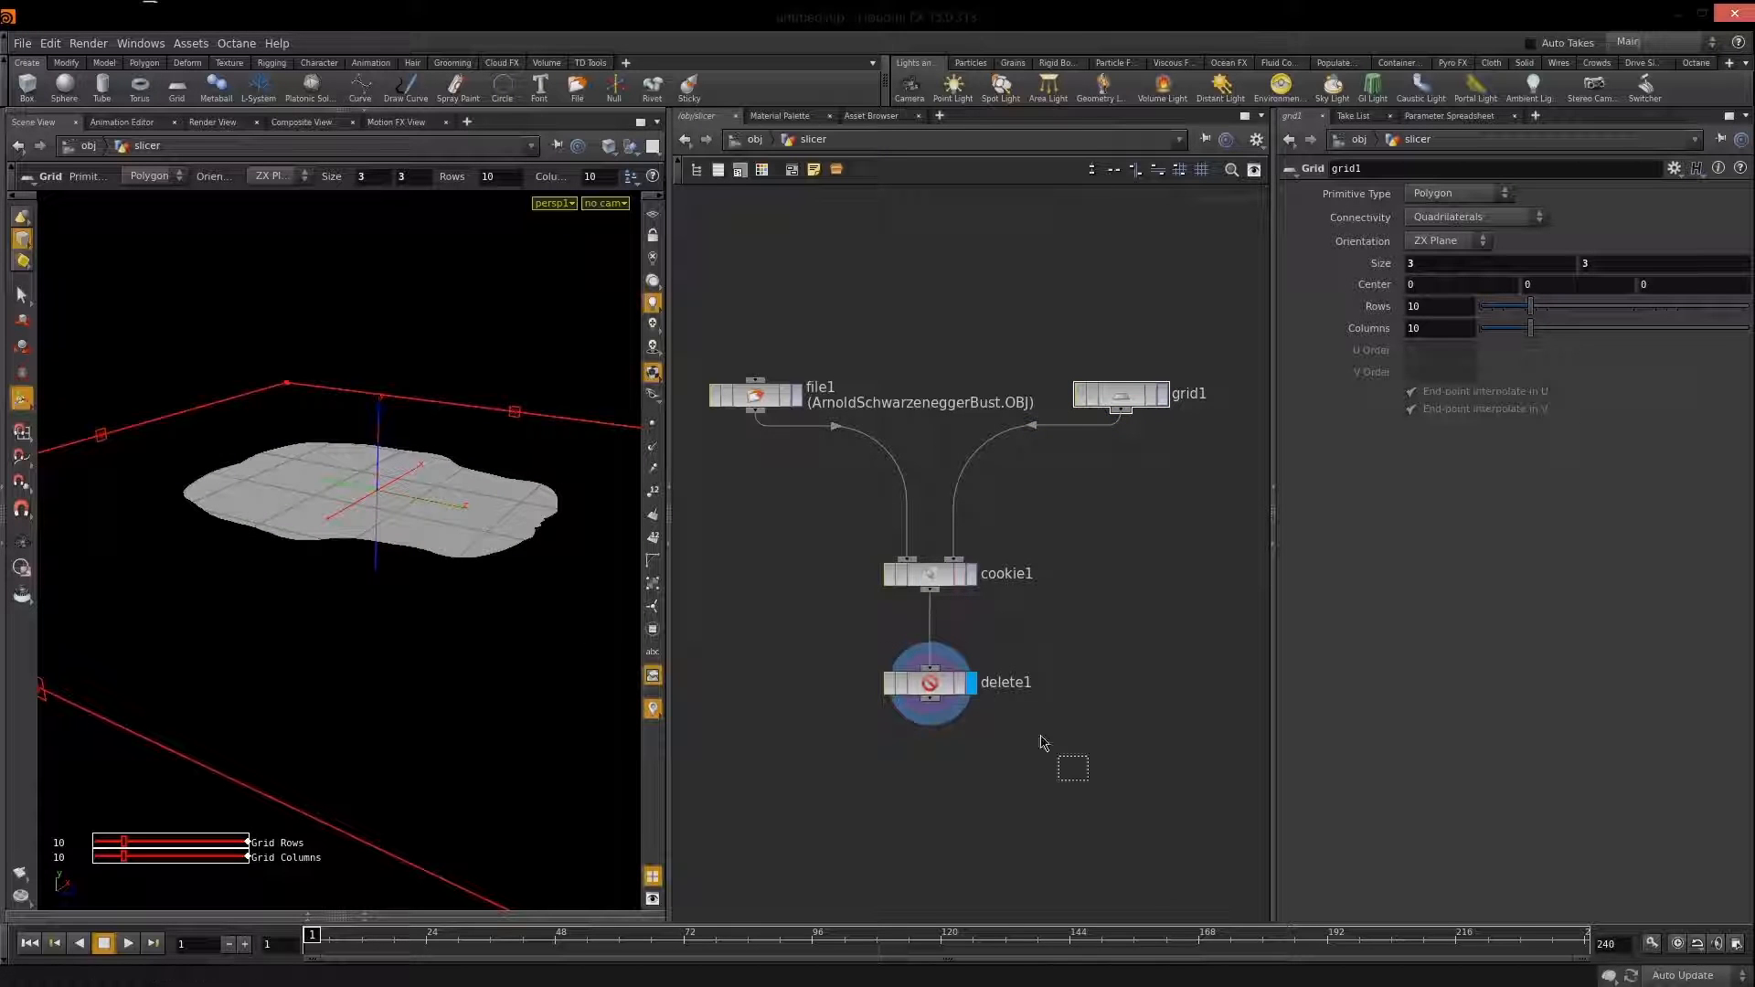
pyautogui.click(928, 679)
pyautogui.moveTo(927, 671); pyautogui.dragTo(926, 653)
pyautogui.moveTo(1038, 541); pyautogui.dragTo(919, 643)
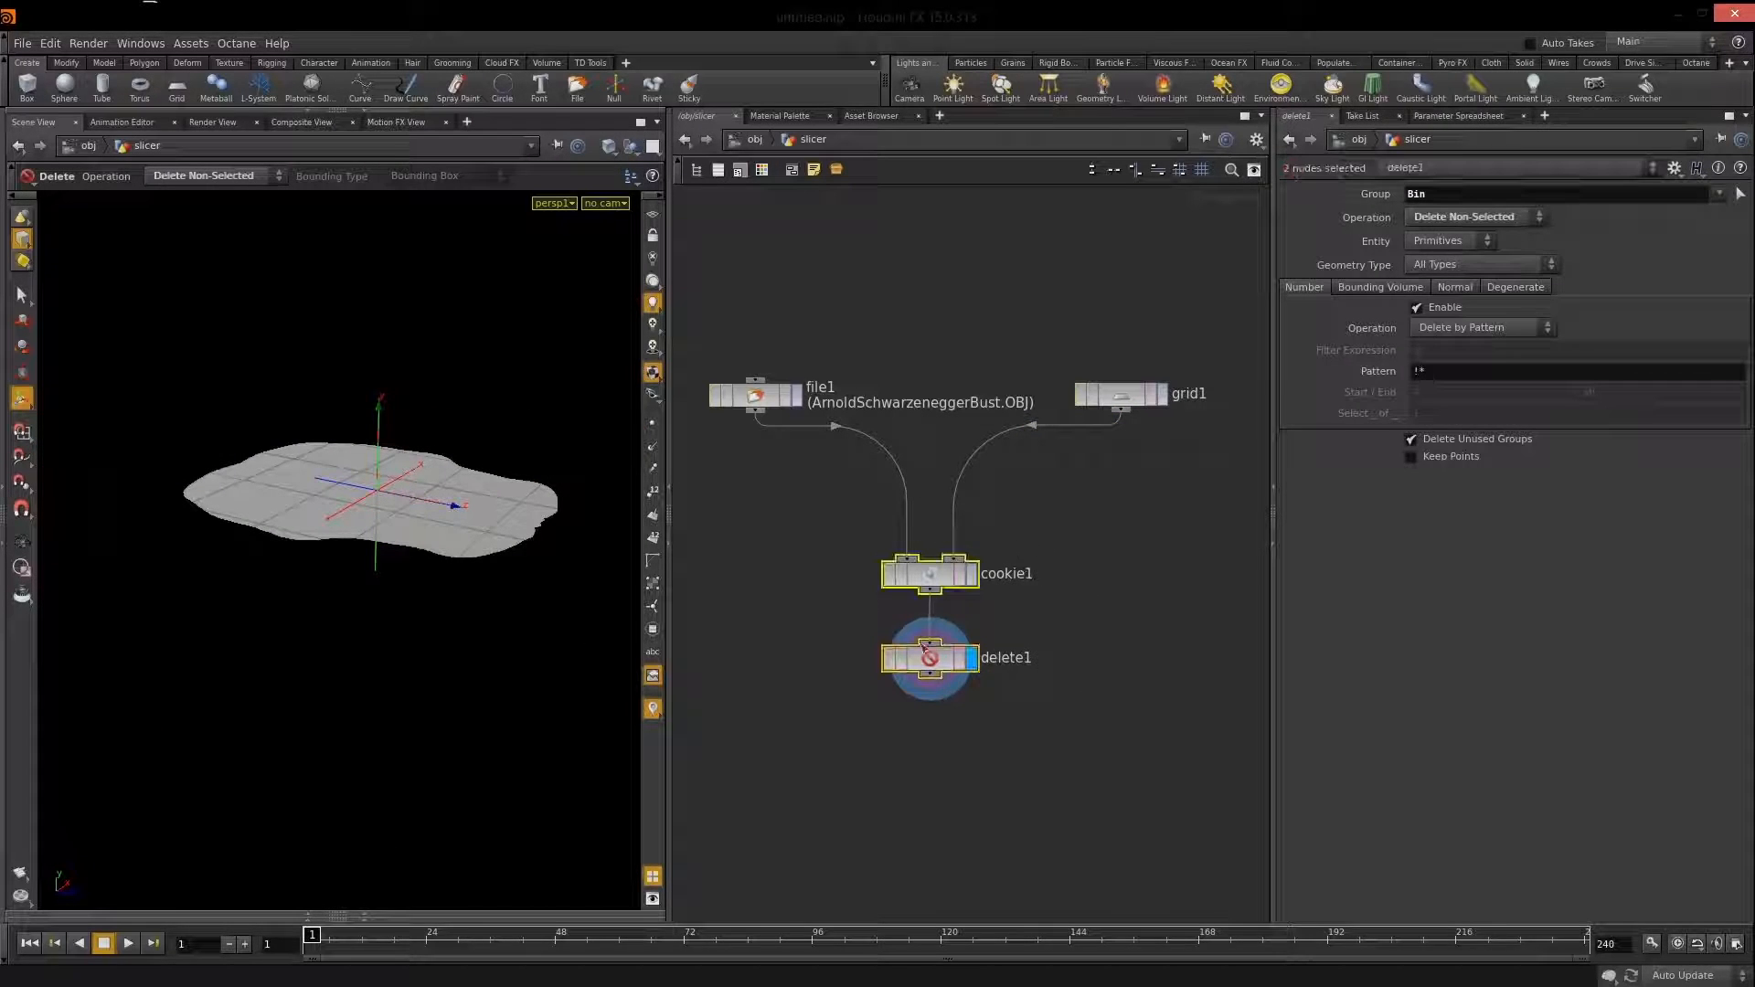
pyautogui.moveTo(933, 576); pyautogui.dragTo(935, 633)
pyautogui.click(1090, 567)
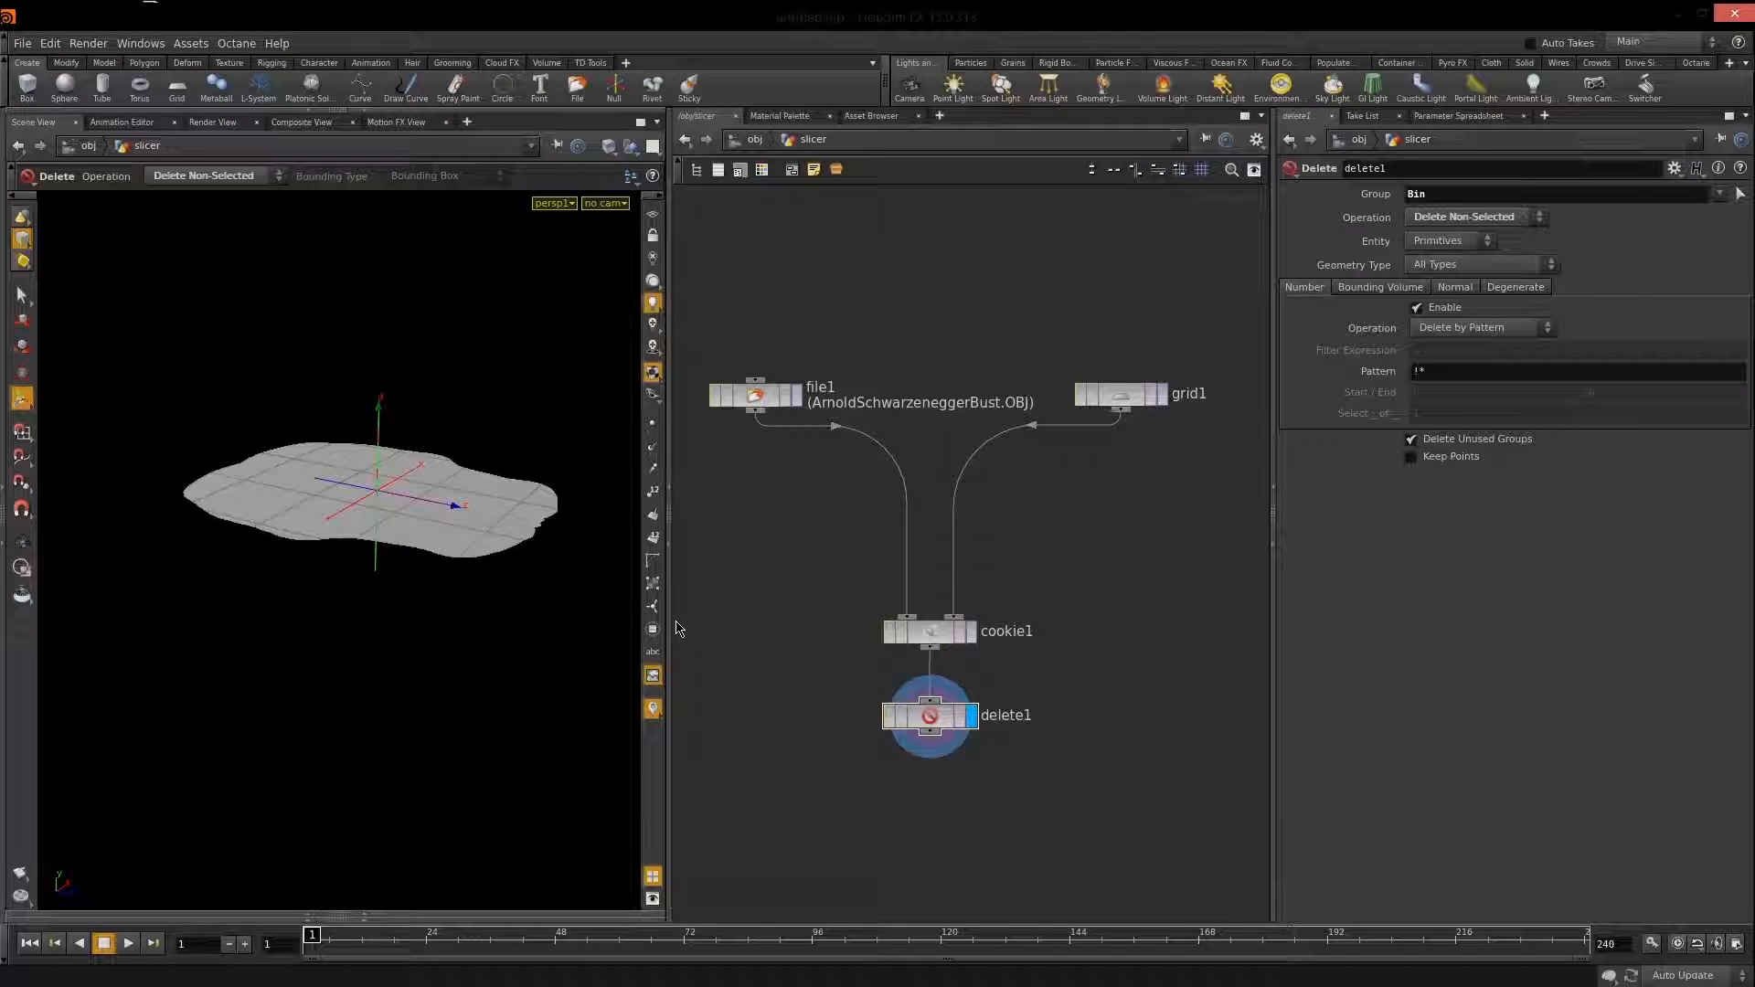
# Show the bust as a template again around the slice and frame the whole head.
pyautogui.click(788, 400)
pyautogui.press('Escape')
pyautogui.moveTo(403, 562); pyautogui.dragTo(448, 539)
pyautogui.keyDown('alt'); pyautogui.moveTo(448, 539); pyautogui.dragTo(362, 616, button='right'); pyautogui.keyUp('alt')
pyautogui.keyDown('alt'); pyautogui.moveTo(362, 616); pyautogui.dragTo(402, 646); pyautogui.keyUp('alt')
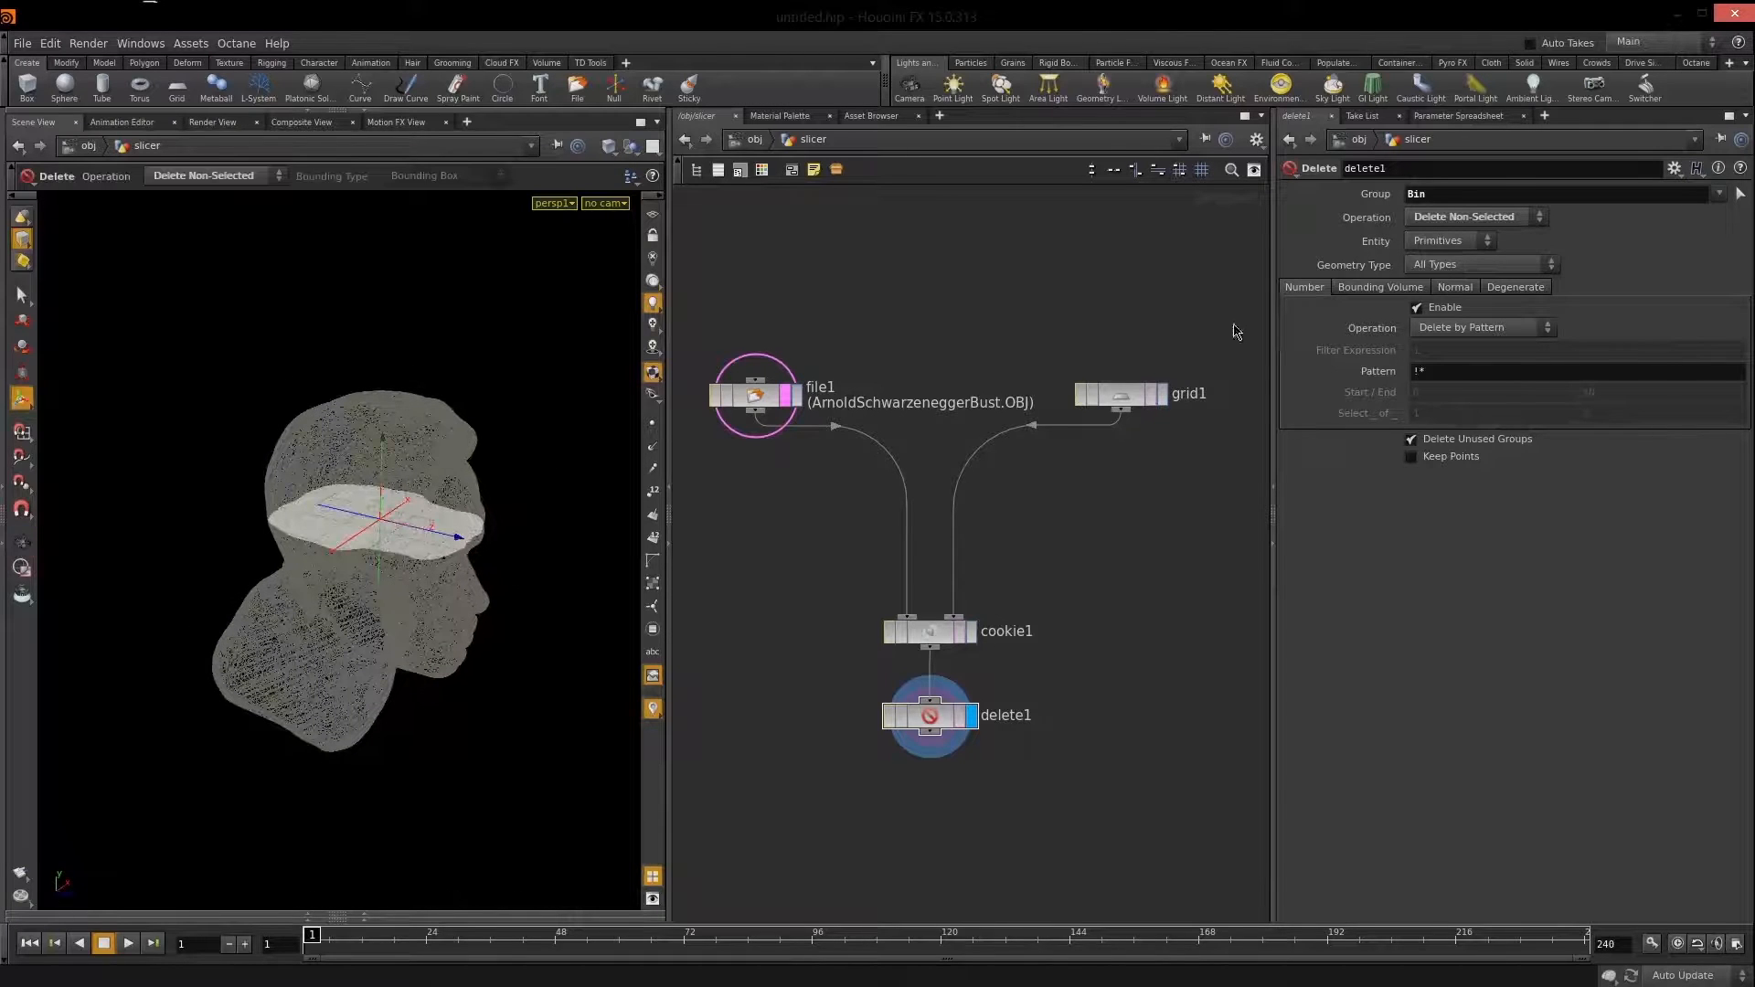
# Display the grid and move it down to the base of the bust, at a center Y of -1.58321.
pyautogui.click(1124, 397)
pyautogui.moveTo(1121, 401); pyautogui.dragTo(1121, 405)
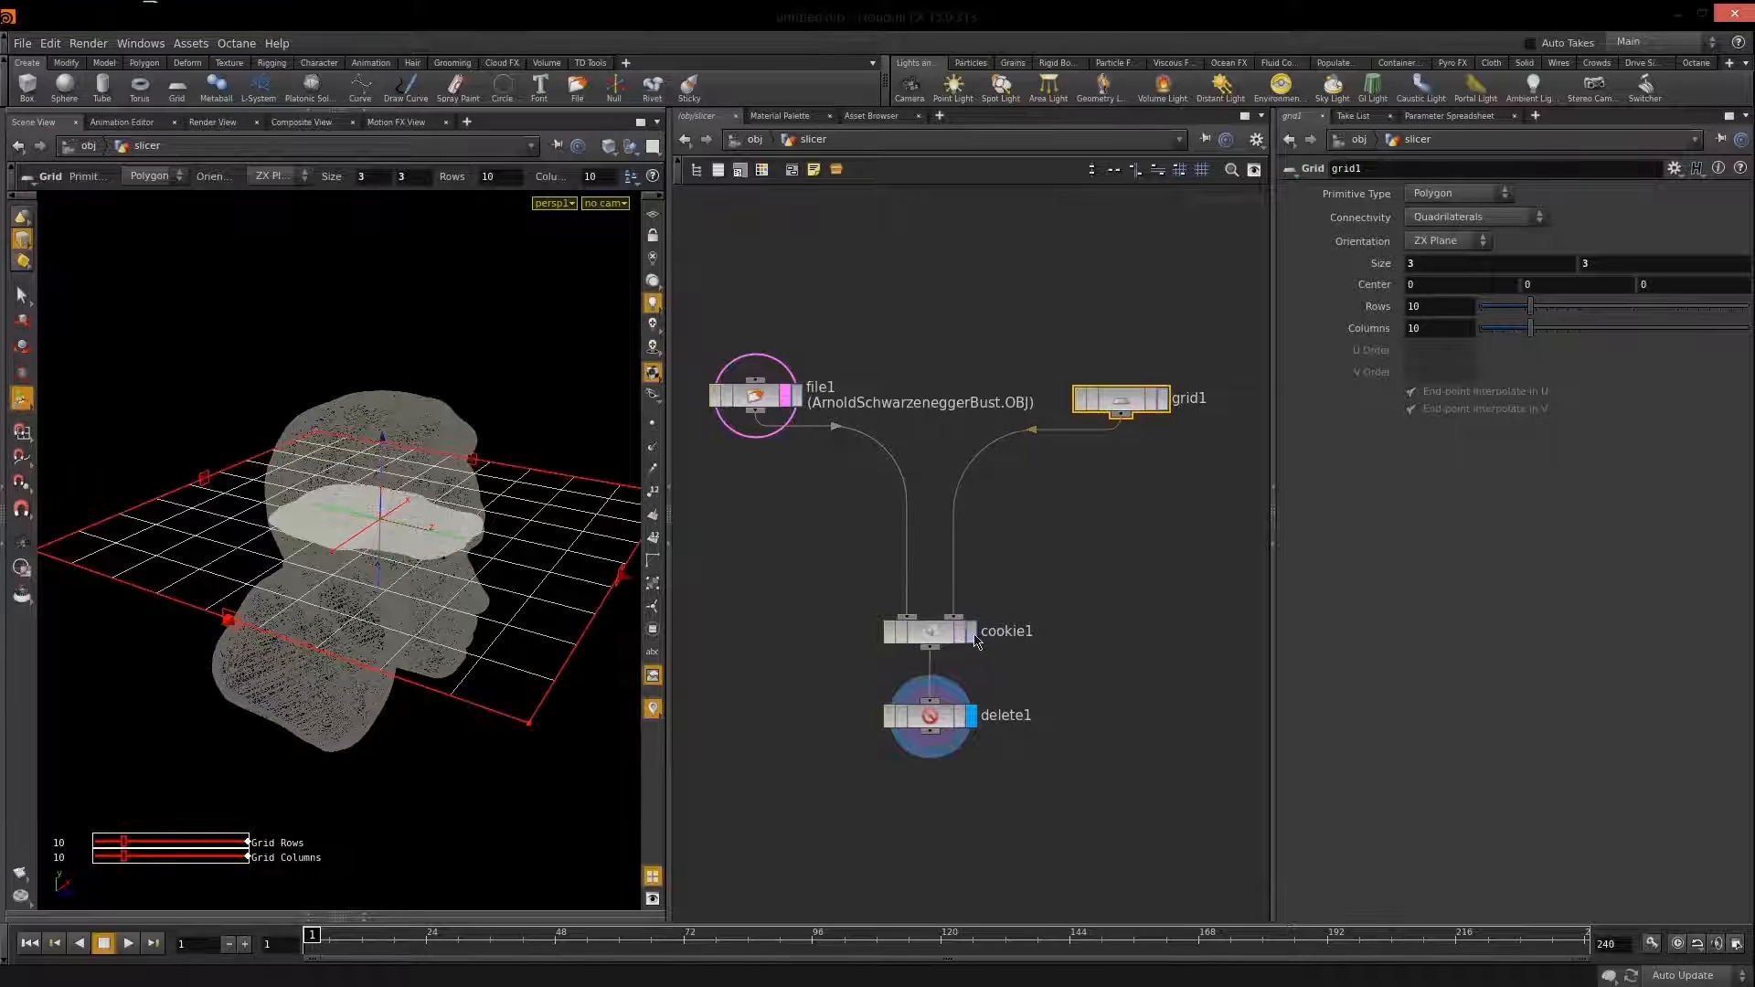
pyautogui.click(1162, 398)
pyautogui.moveTo(384, 462); pyautogui.dragTo(316, 790)
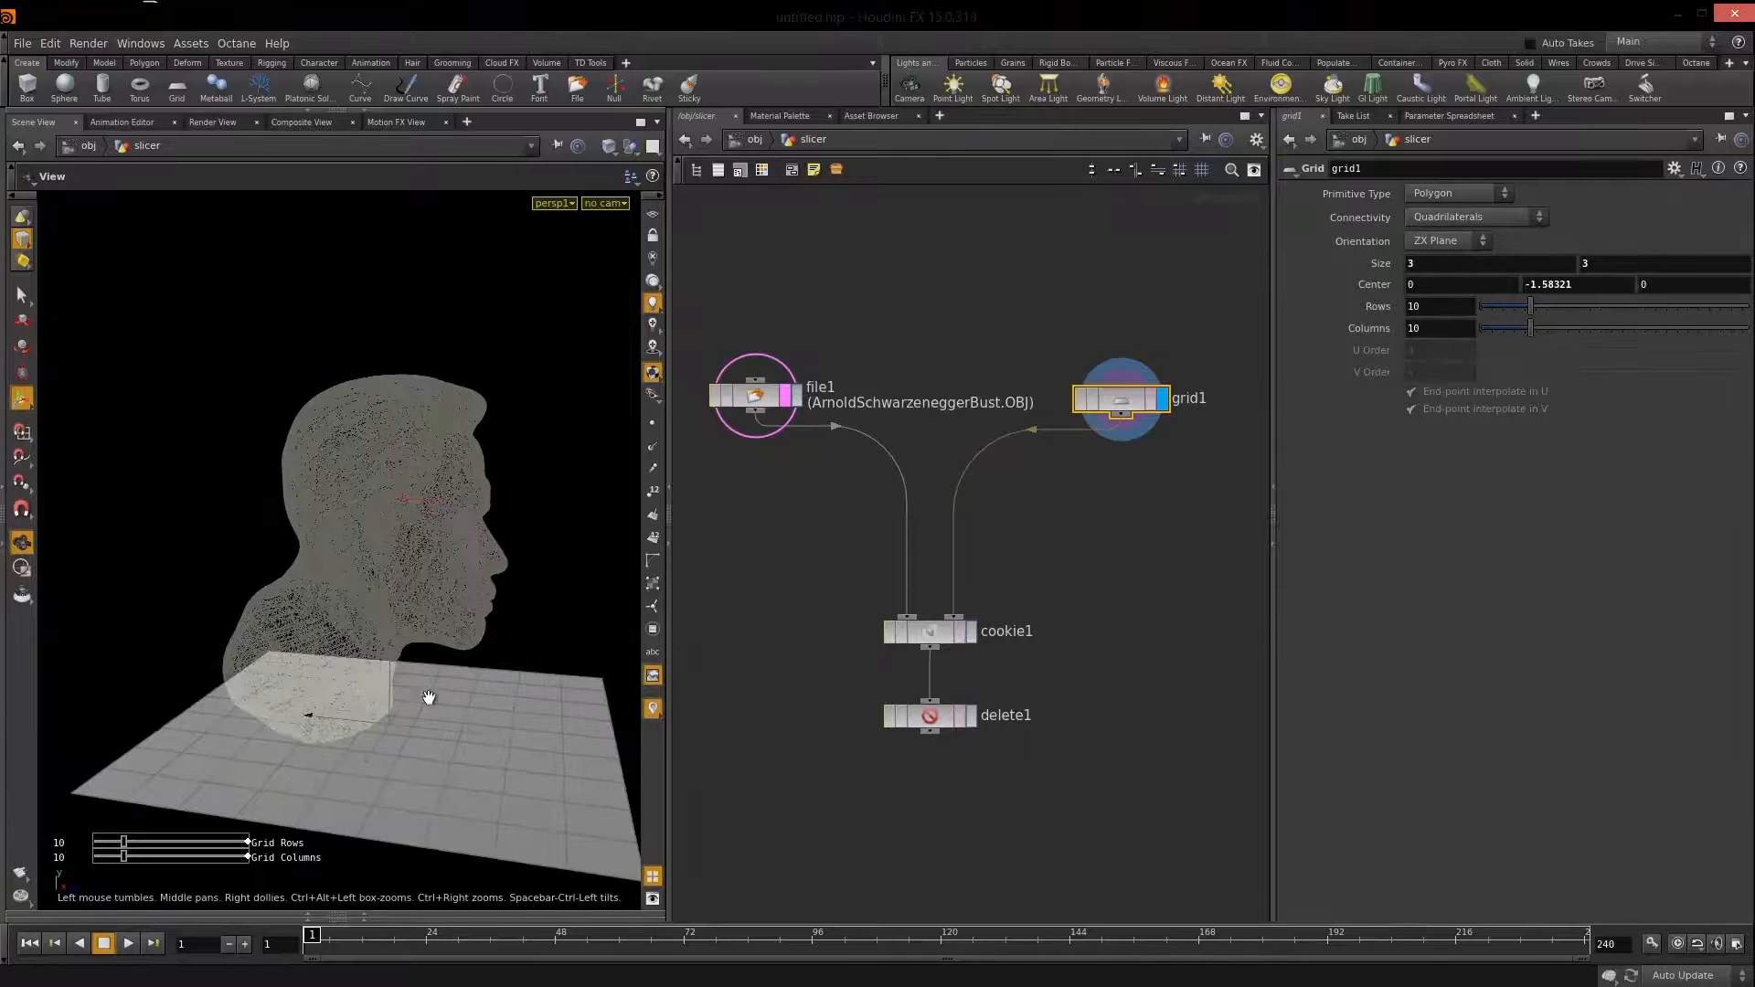
# Add a Copy node and insert it between the grid and the Cookie node's second input.
pyautogui.press('Tab')
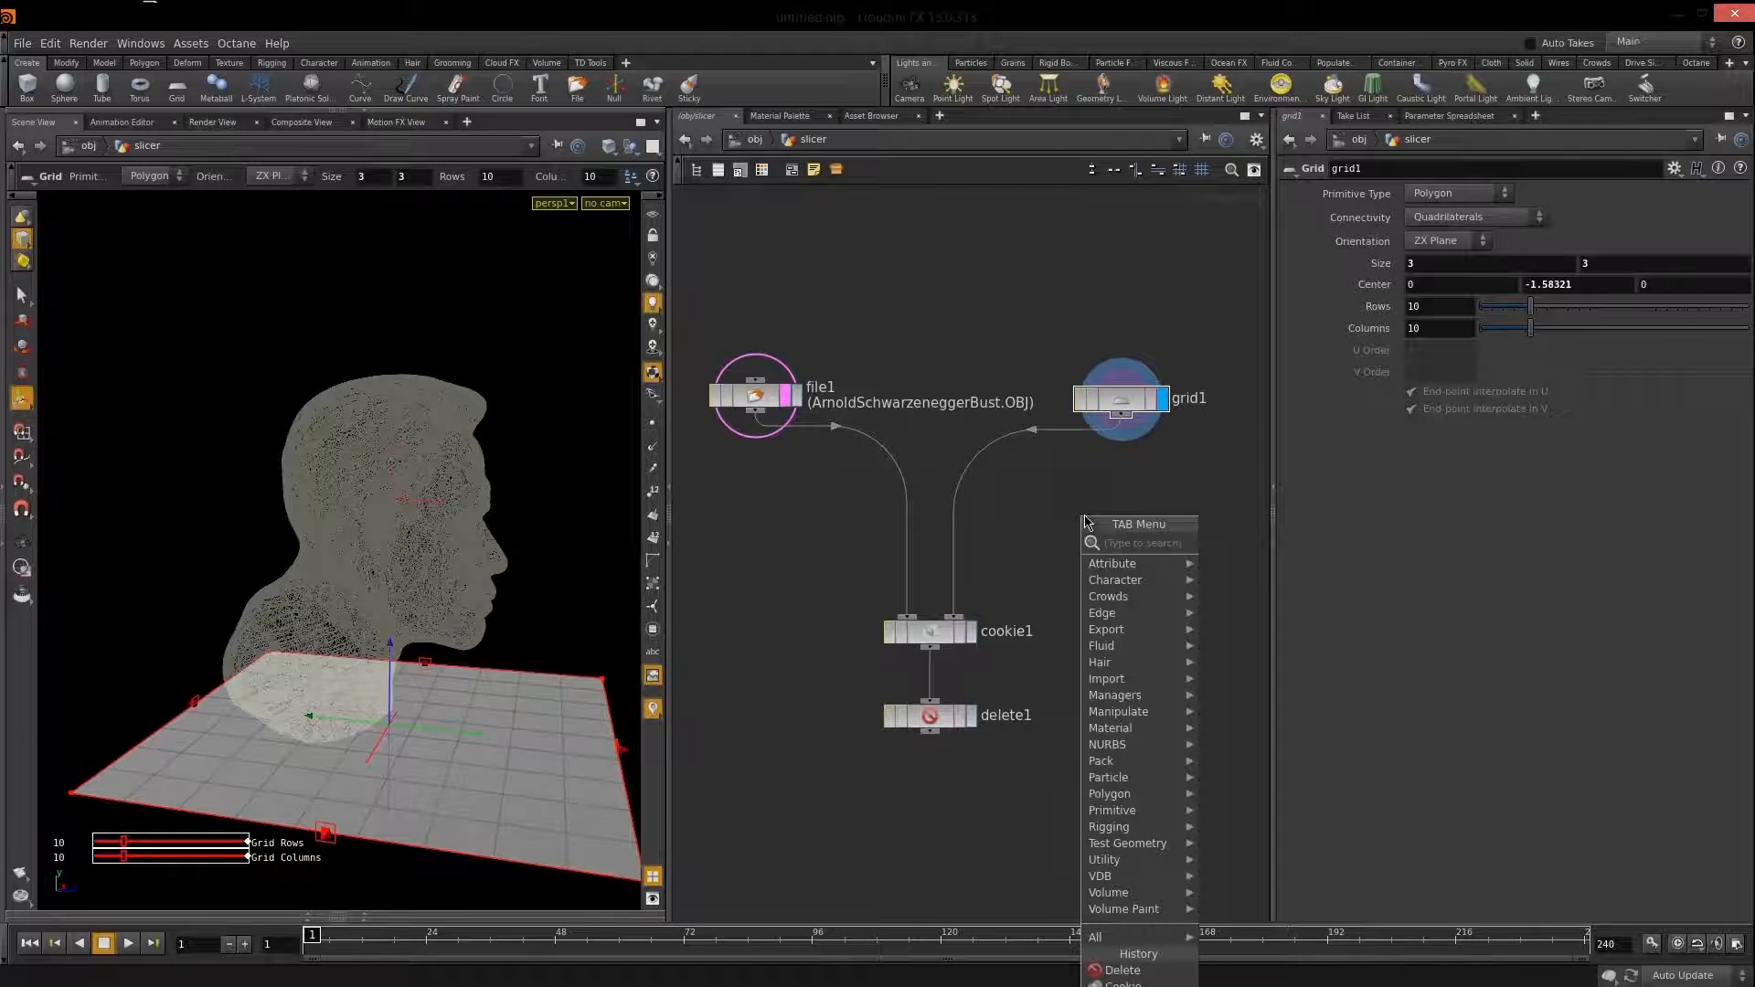
pyautogui.write('copy')
pyautogui.press('Return')
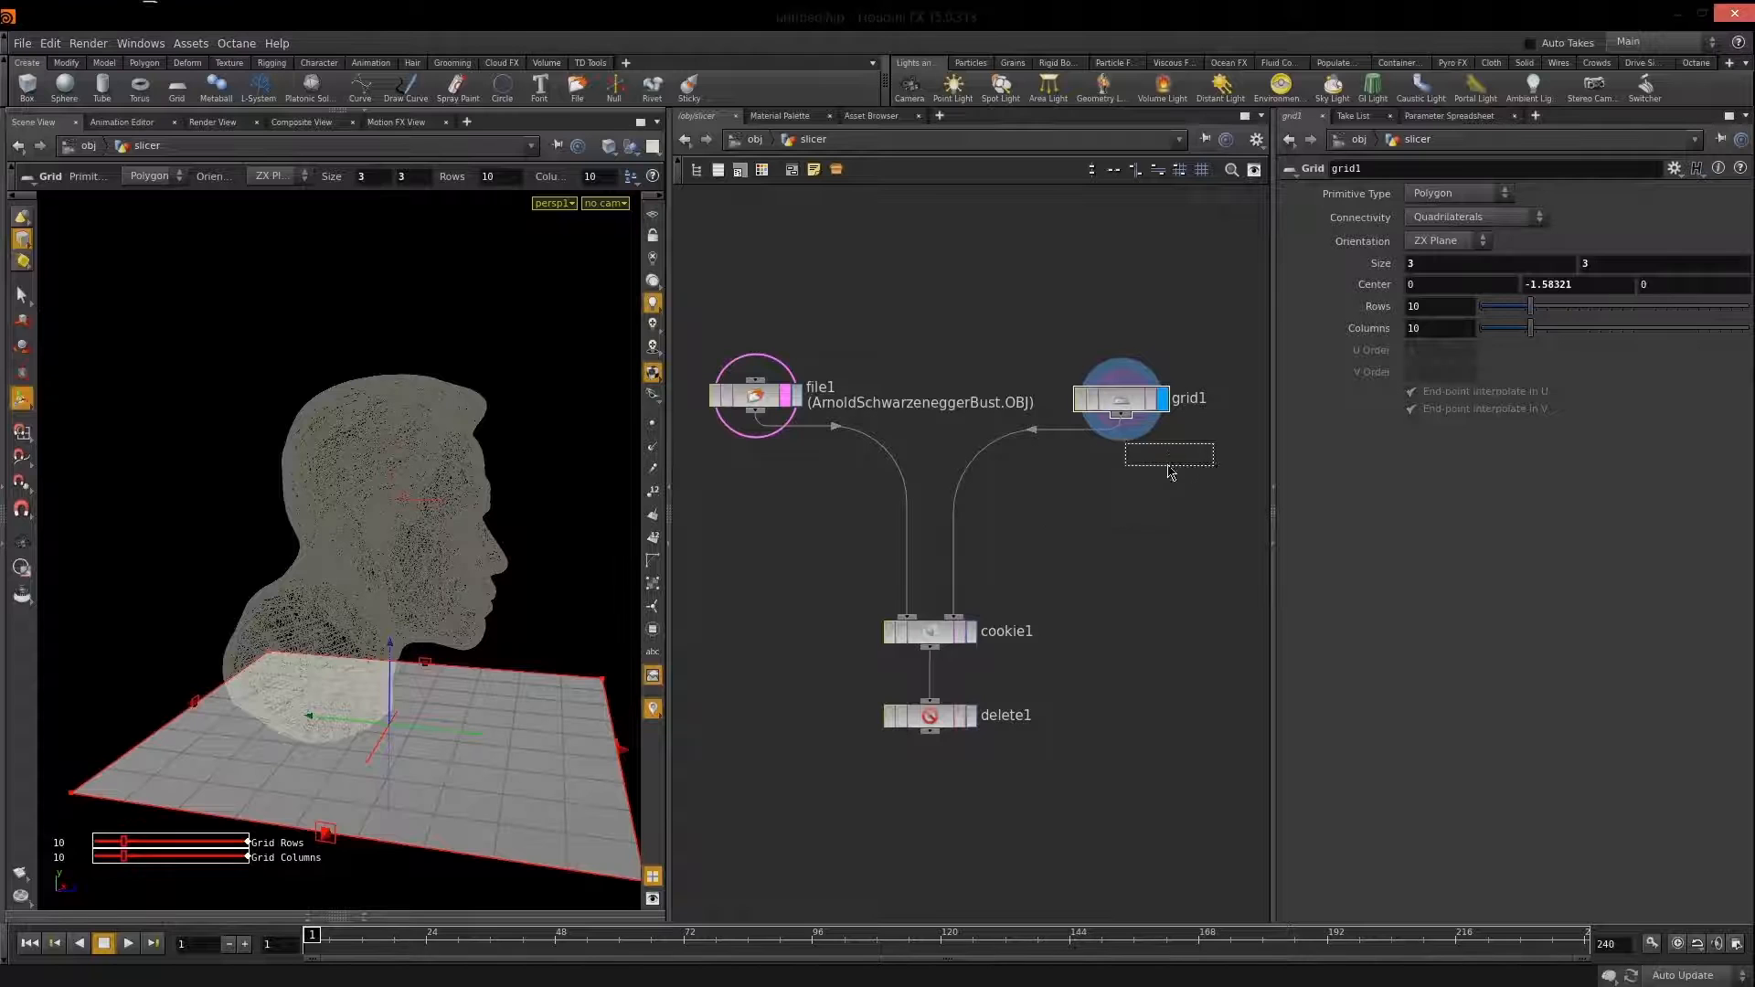
pyautogui.click(1109, 528)
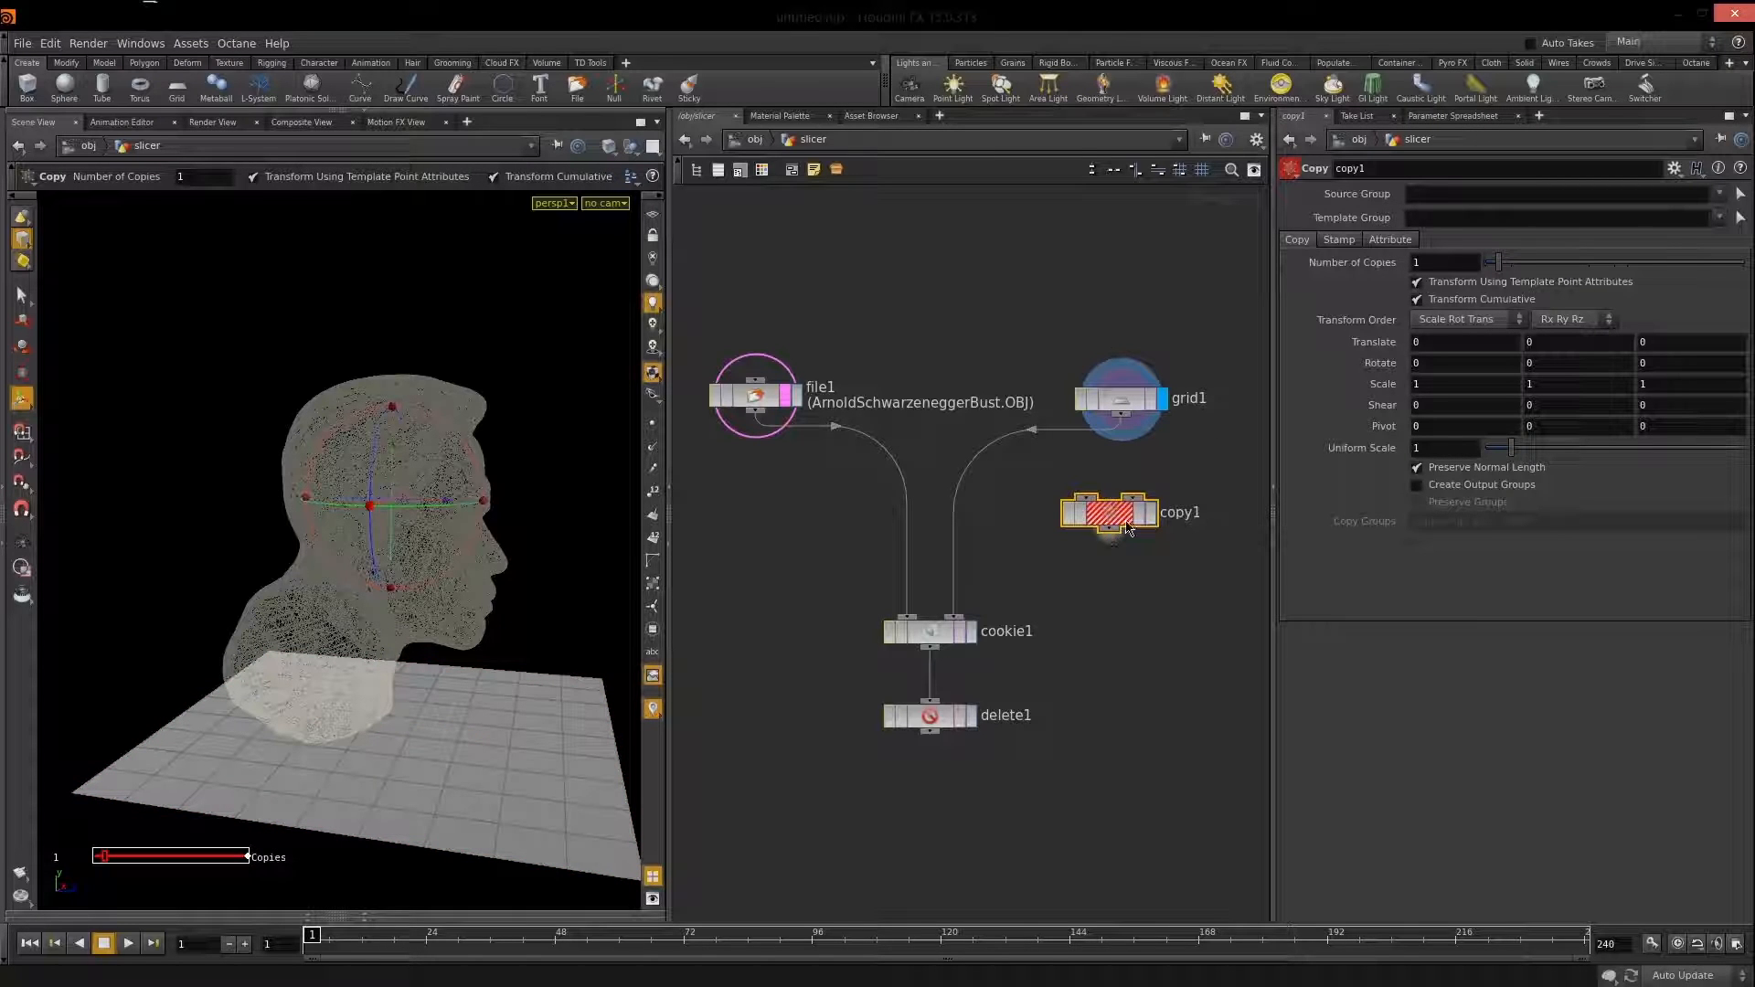
pyautogui.moveTo(1123, 519)
pyautogui.mouseDown()
pyautogui.moveTo(992, 481)
pyautogui.moveTo(1108, 510)
pyautogui.mouseUp()
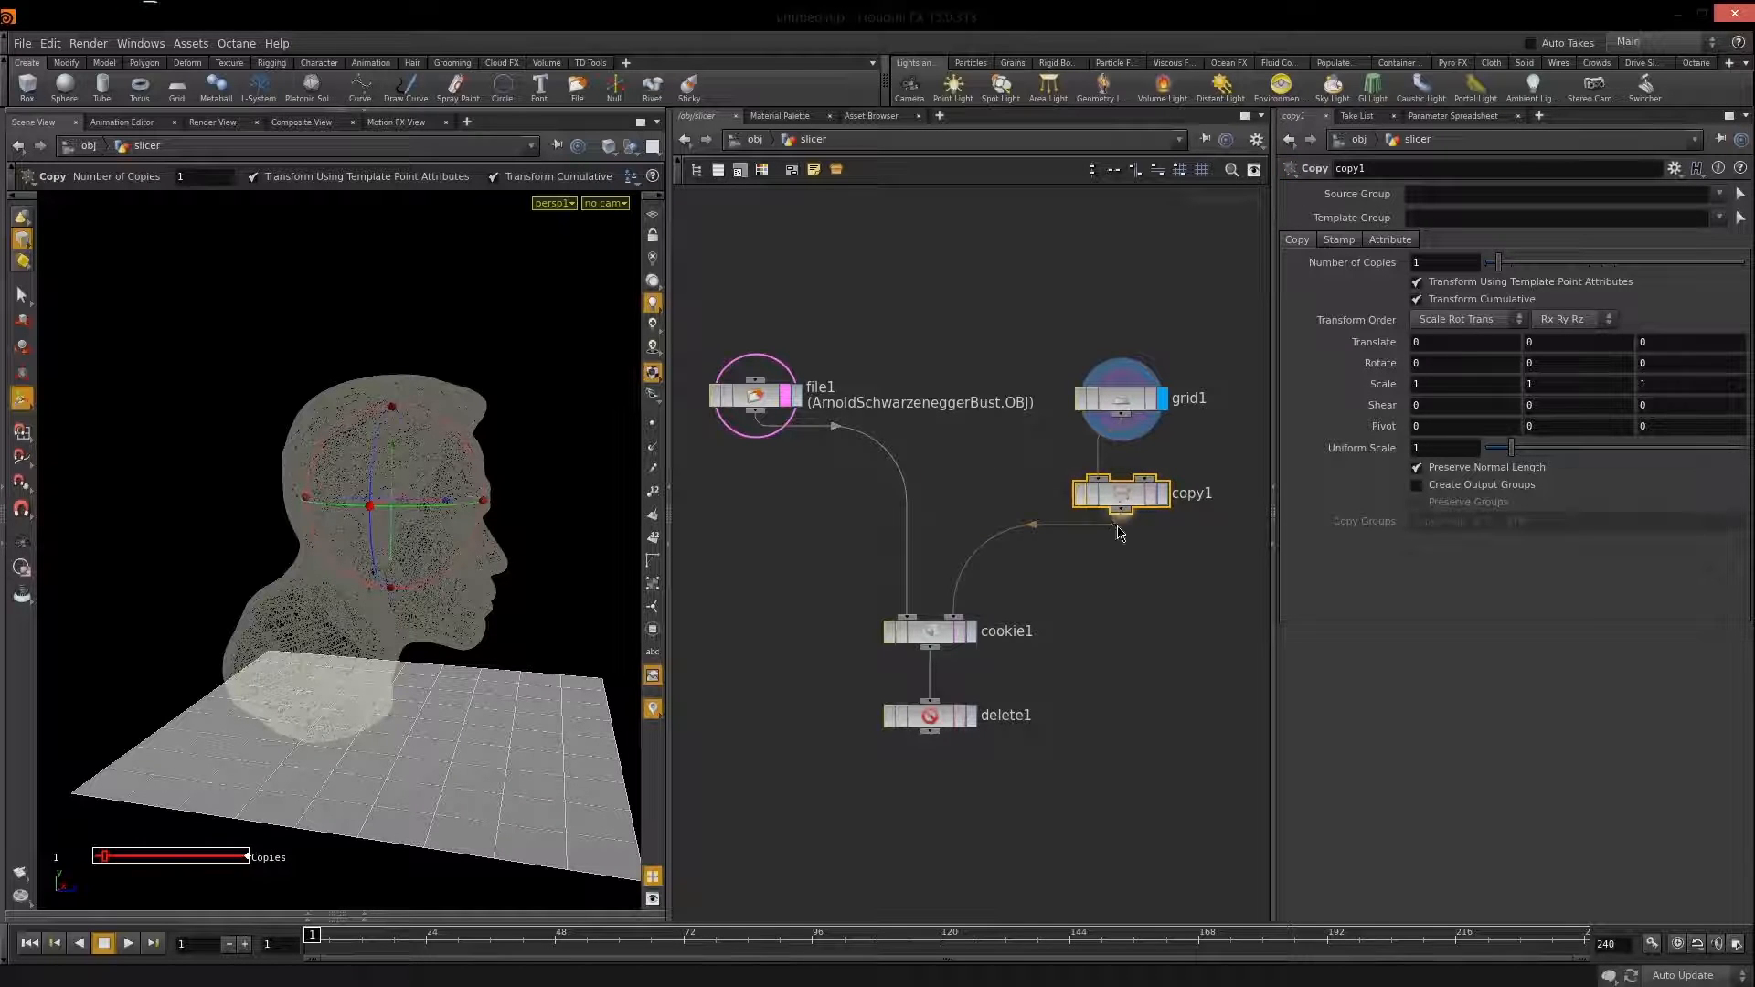
# Set the Copy node to 10 copies with a Y translation of 0.25.
pyautogui.doubleClick(1414, 263)
pyautogui.press('Return')
pyautogui.moveTo(1544, 341); pyautogui.dragTo(1747, 345, button='middle')
pyautogui.click(1070, 665)
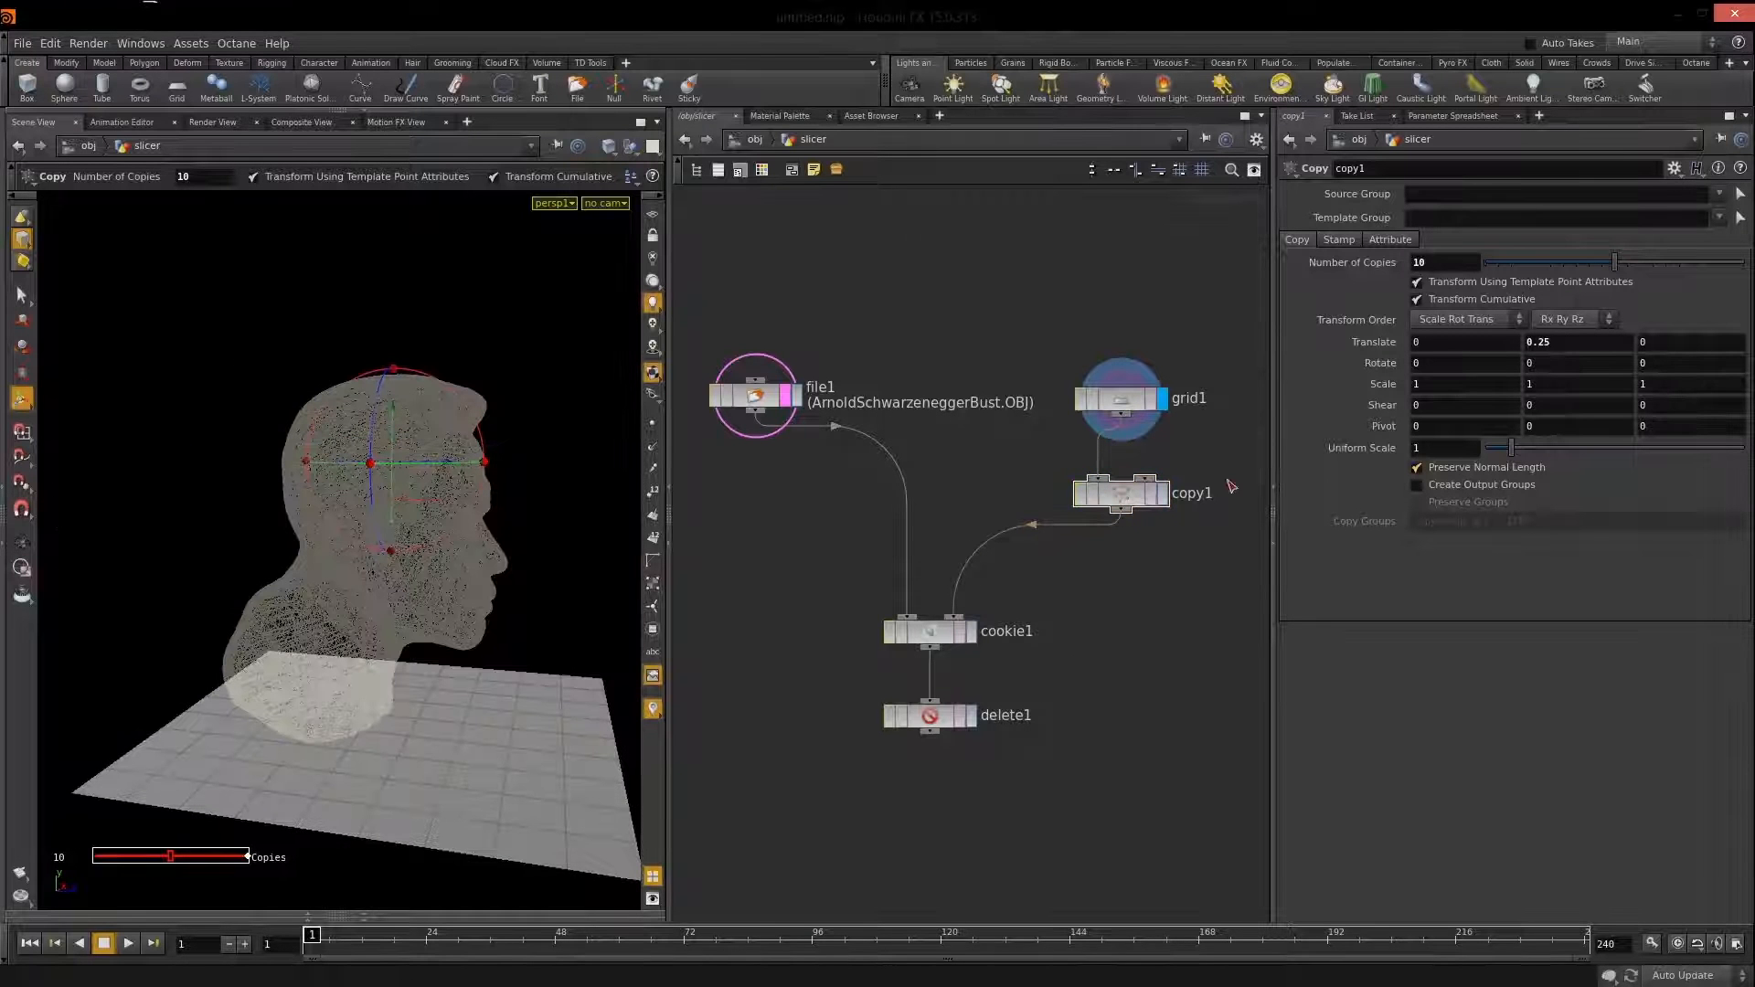
# Display the stacked grid copies and the Cookie result in turn, and examine how they cut through the bust.
pyautogui.click(1163, 494)
pyautogui.press('Escape')
pyautogui.moveTo(423, 587)
pyautogui.mouseDown()
pyautogui.moveTo(392, 673)
pyautogui.moveTo(457, 576)
pyautogui.moveTo(405, 649)
pyautogui.moveTo(418, 556)
pyautogui.mouseUp()
pyautogui.press('Return')
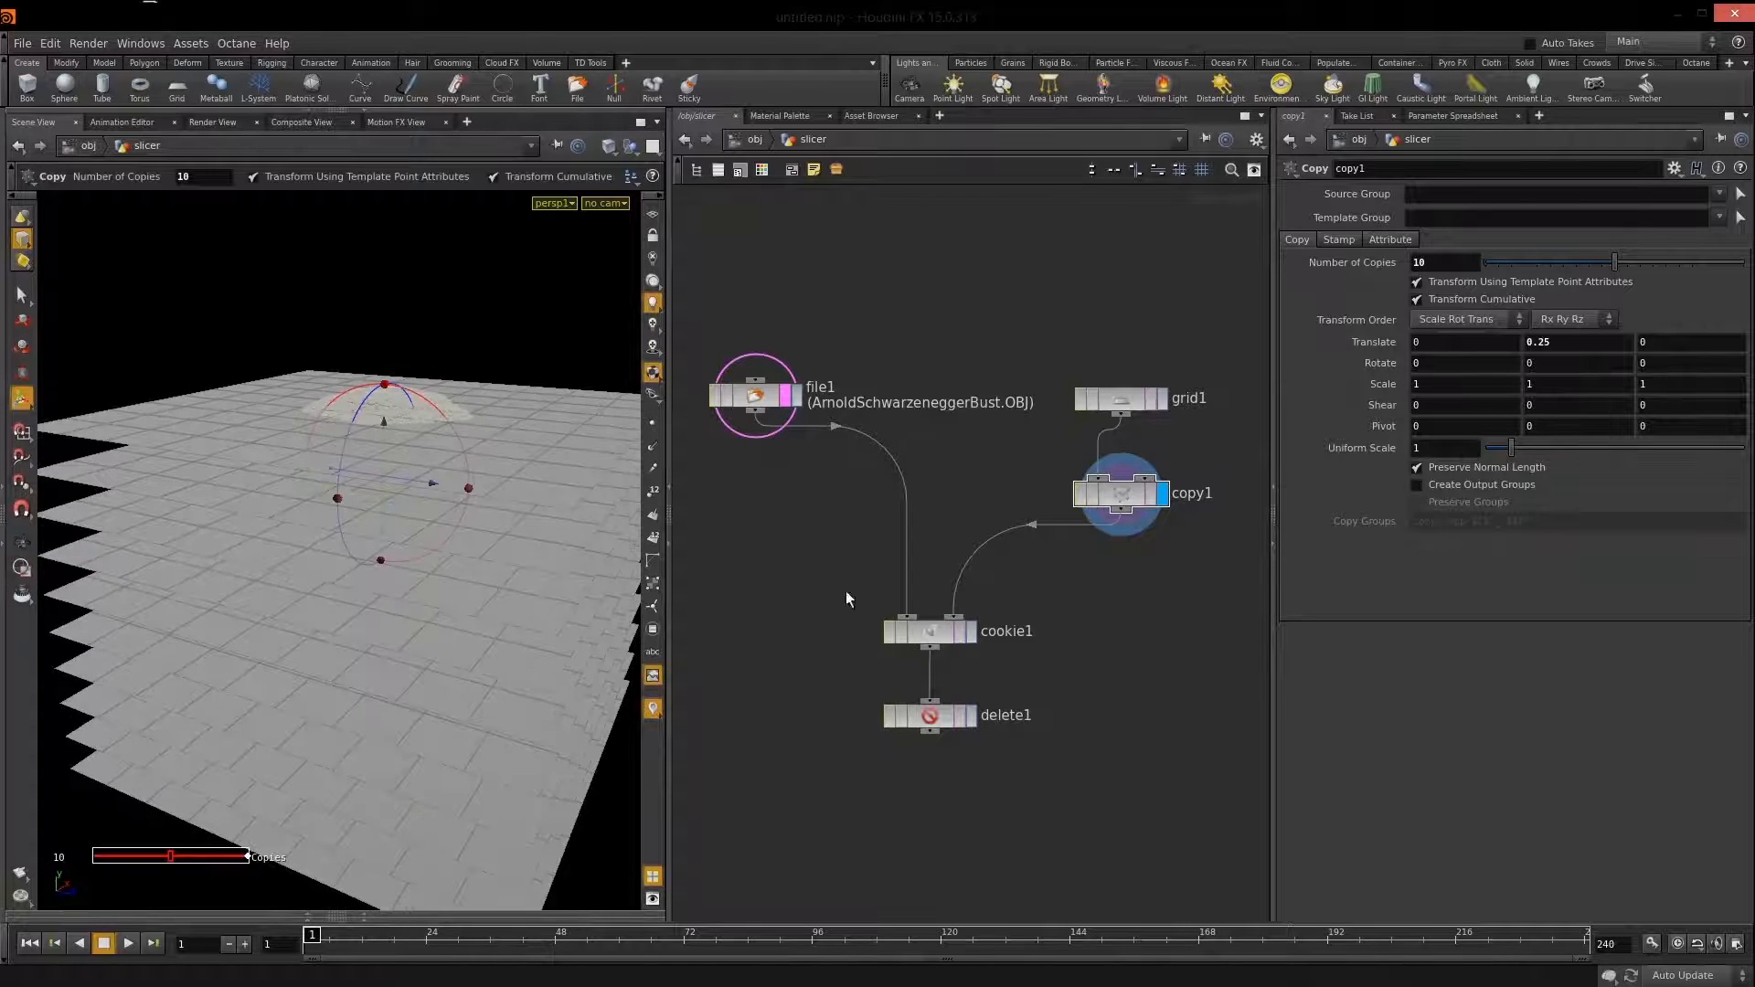
pyautogui.click(969, 635)
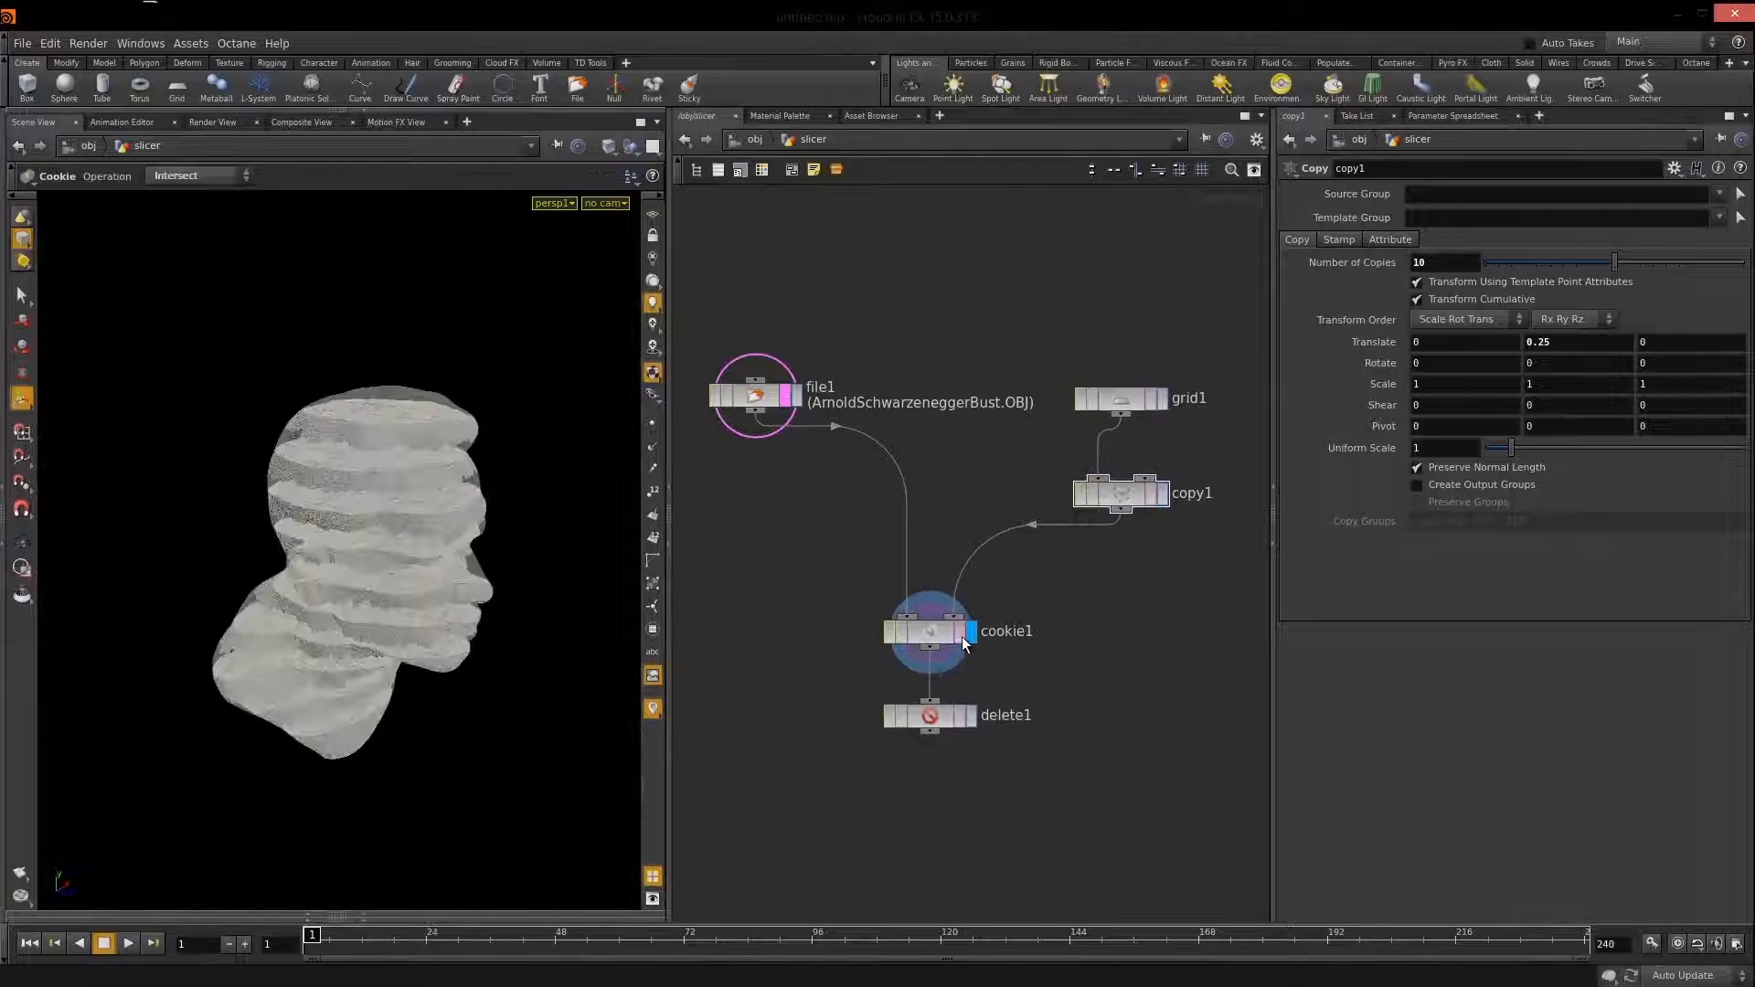
pyautogui.keyDown('alt'); pyautogui.moveTo(341, 556); pyautogui.dragTo(368, 497); pyautogui.keyUp('alt')
pyautogui.keyDown('alt'); pyautogui.moveTo(368, 497); pyautogui.dragTo(371, 539, button='right'); pyautogui.keyUp('alt')
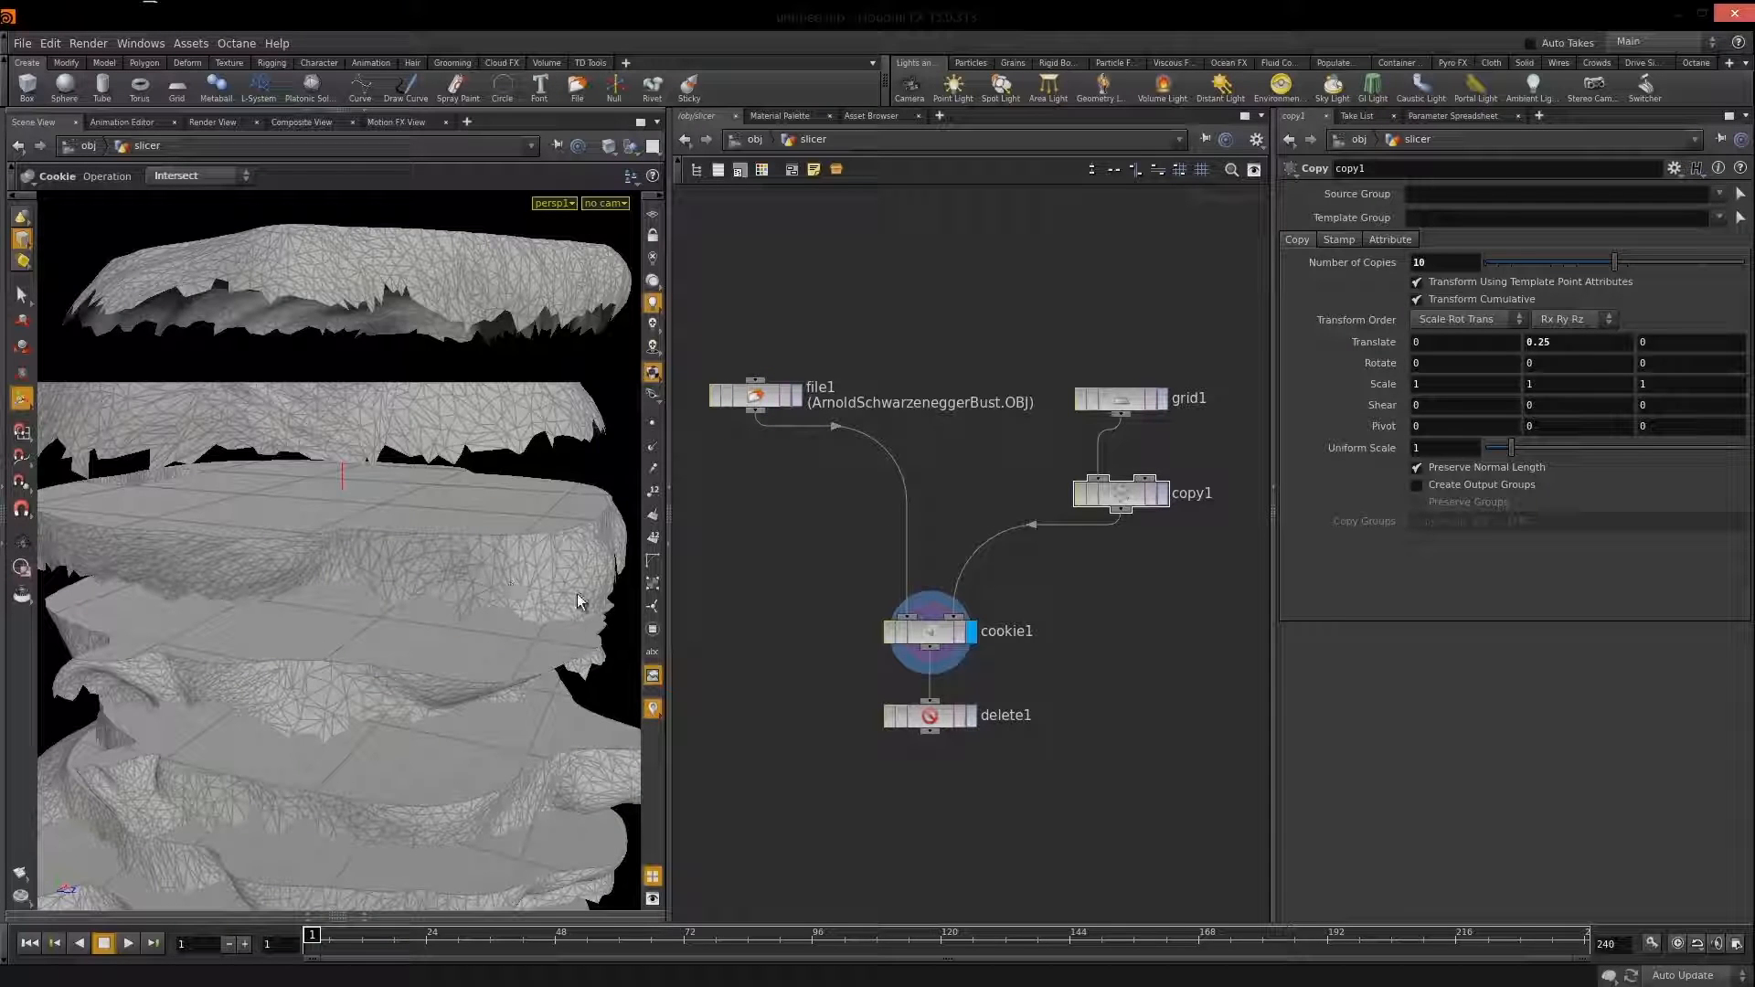
# Display the Delete node's output and examine the isolated slices and their grid edges from several angles.
pyautogui.click(973, 722)
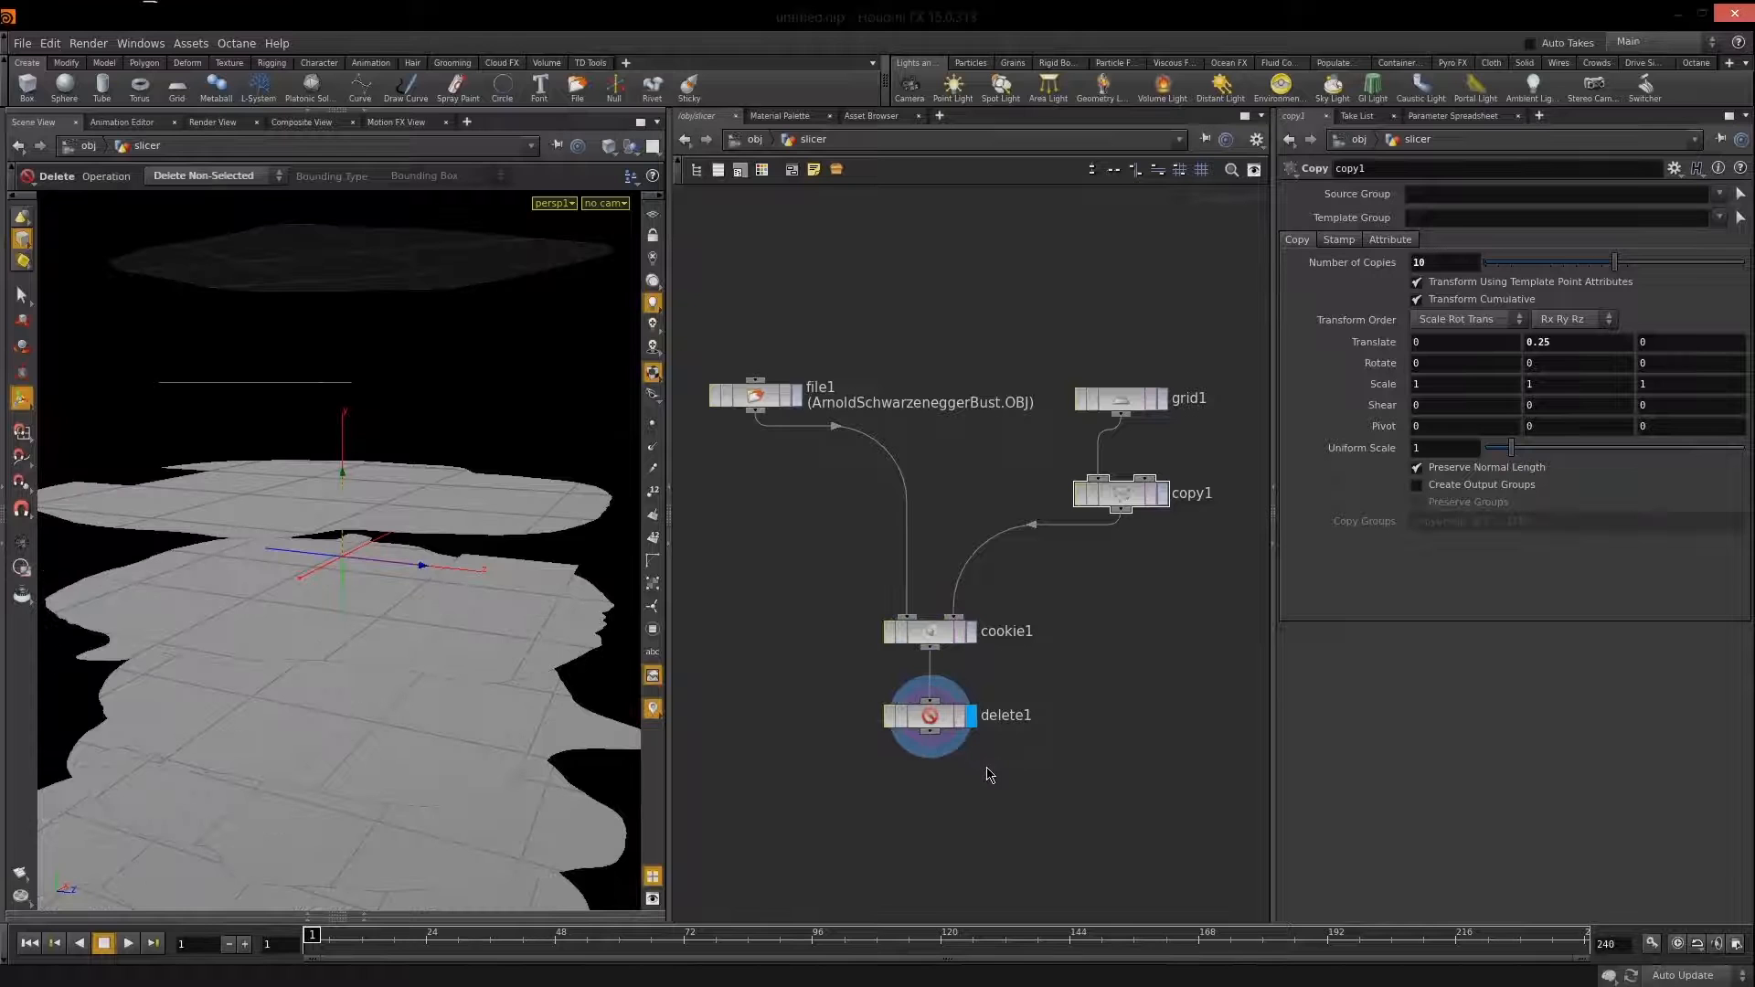
pyautogui.press('Escape')
pyautogui.moveTo(365, 630); pyautogui.dragTo(406, 619)
pyautogui.press('Return')
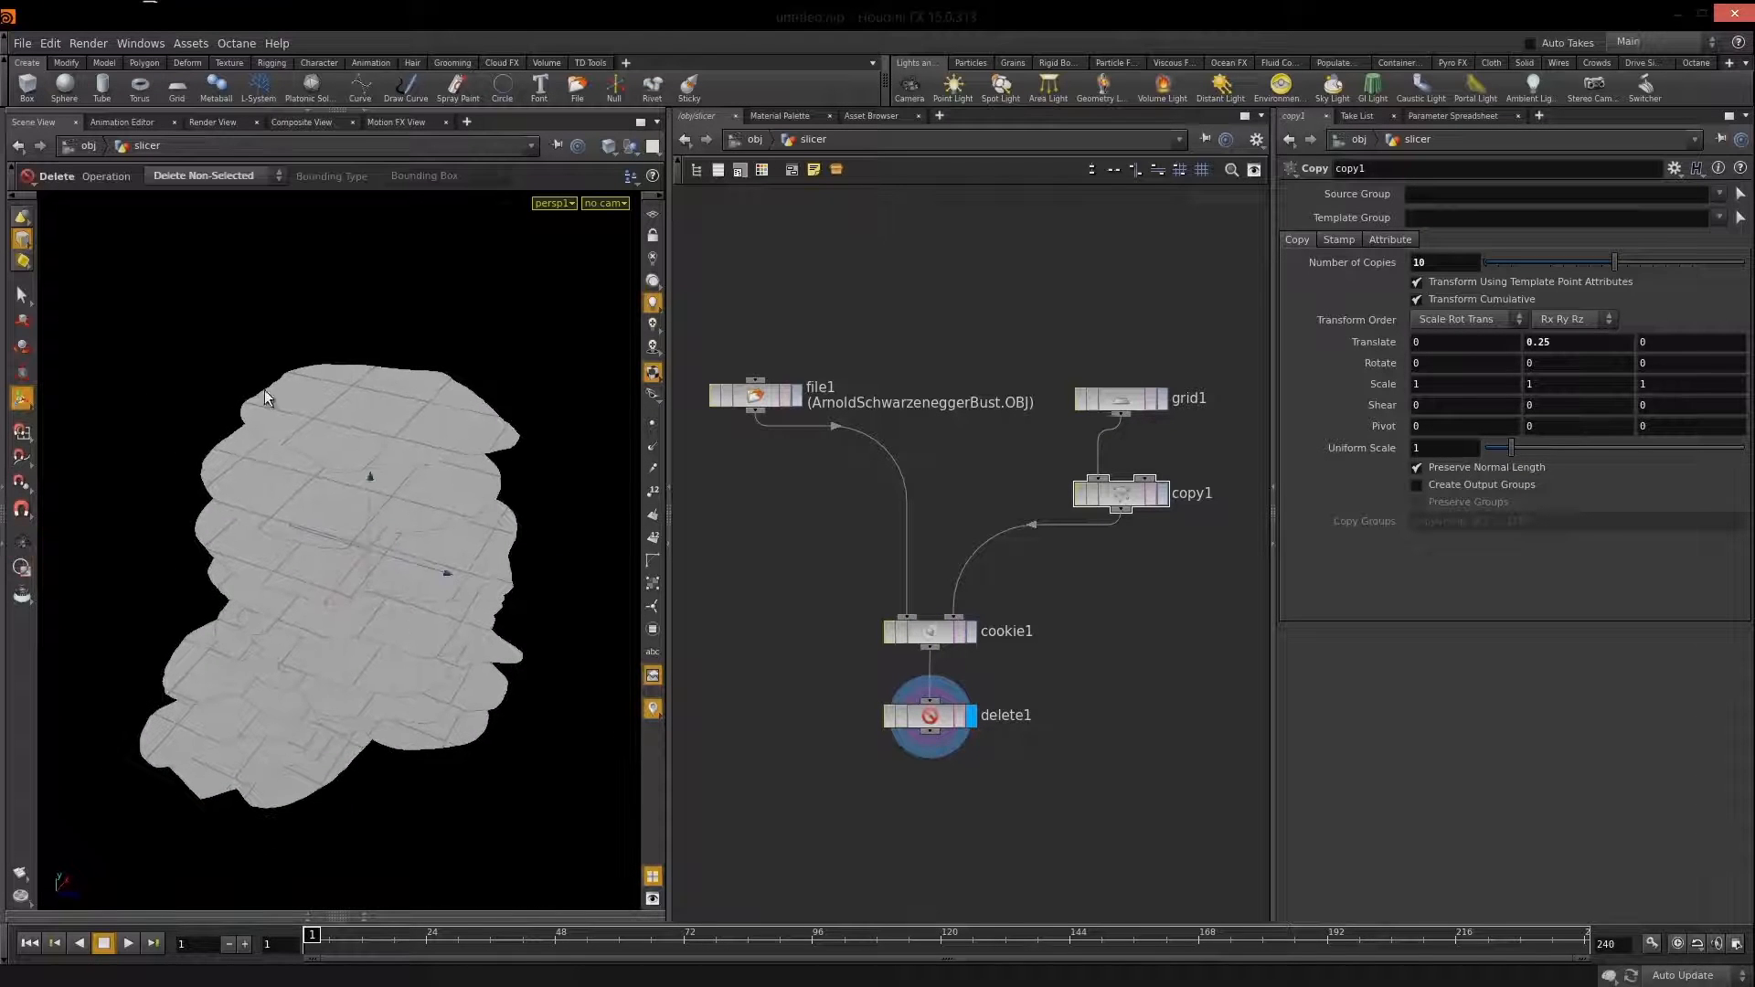
pyautogui.press('Escape')
pyautogui.moveTo(438, 724); pyautogui.dragTo(355, 547)
pyautogui.press('Return')
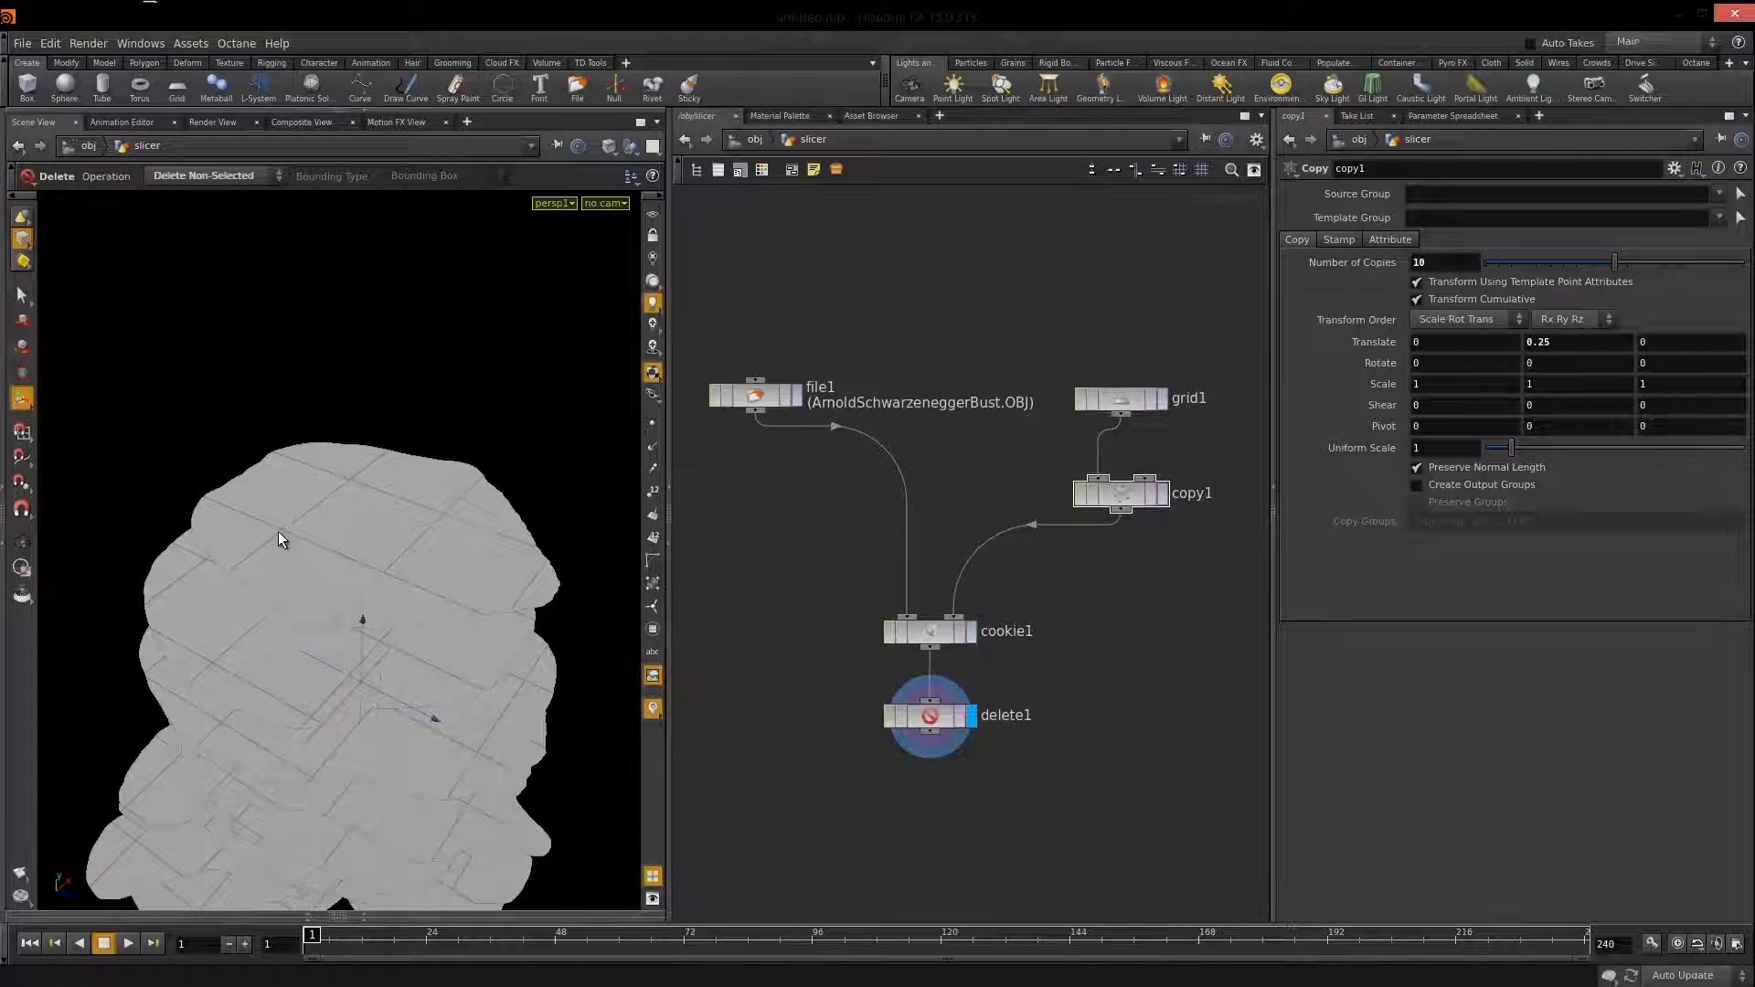
pyautogui.press('Escape')
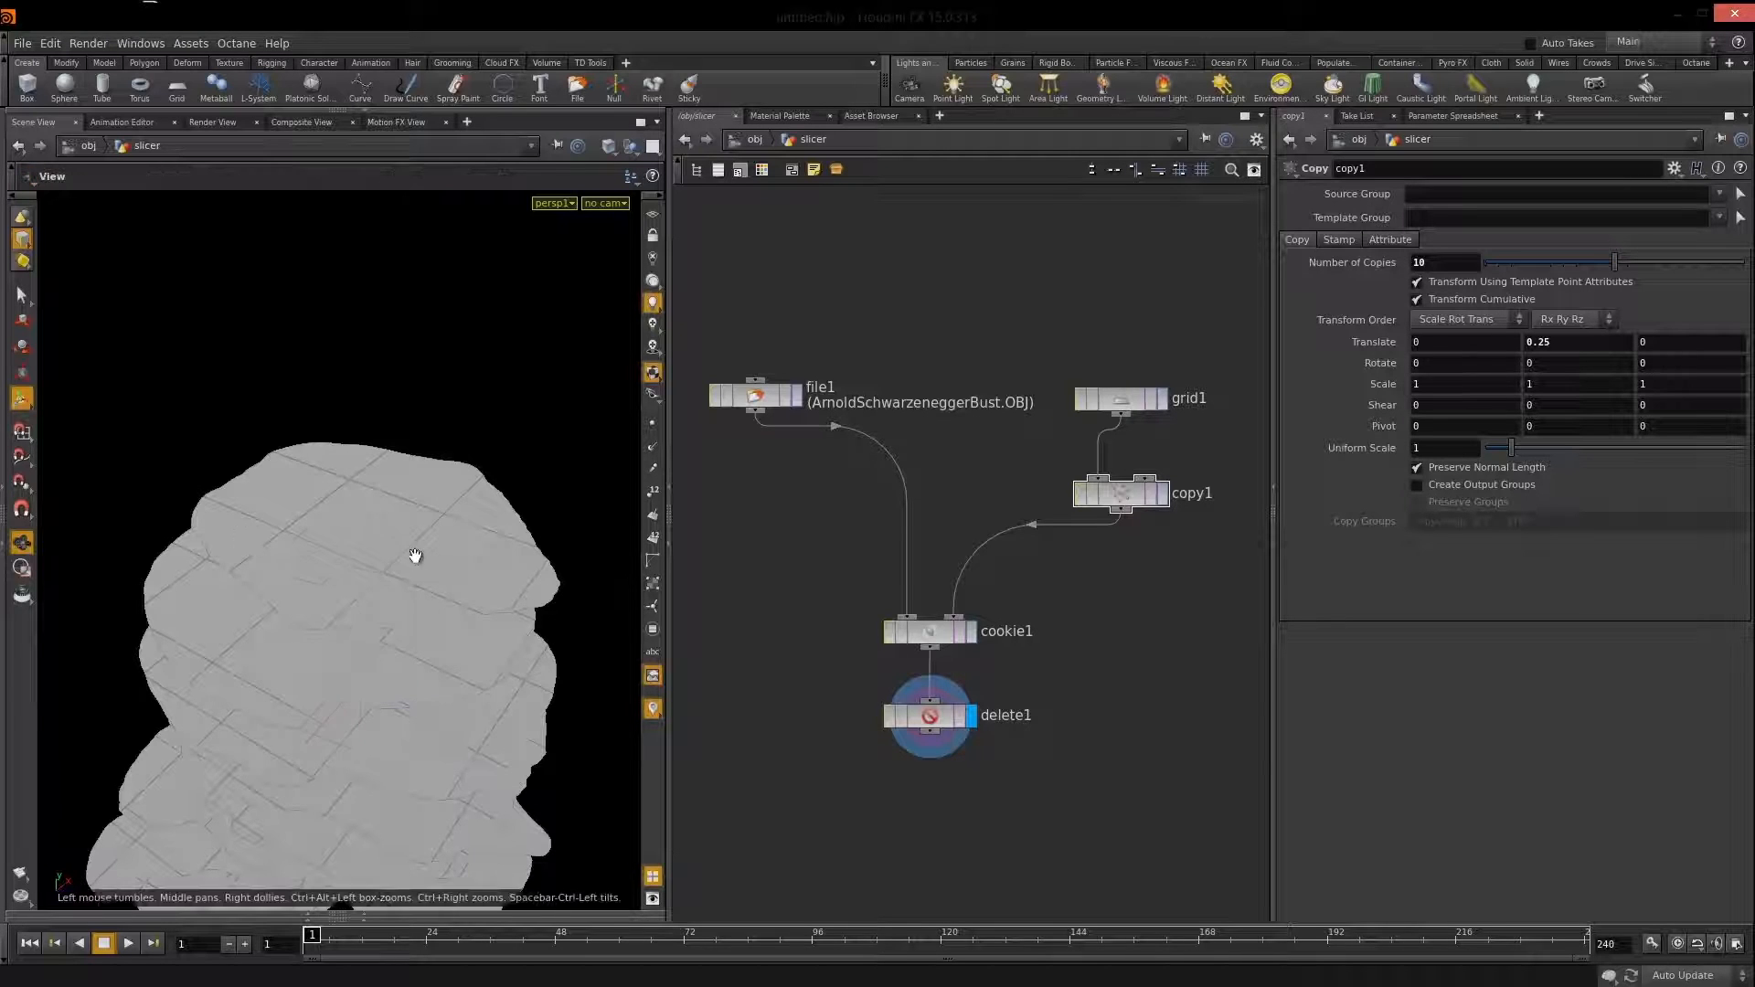
pyautogui.moveTo(412, 552); pyautogui.dragTo(402, 528)
pyautogui.press('Return')
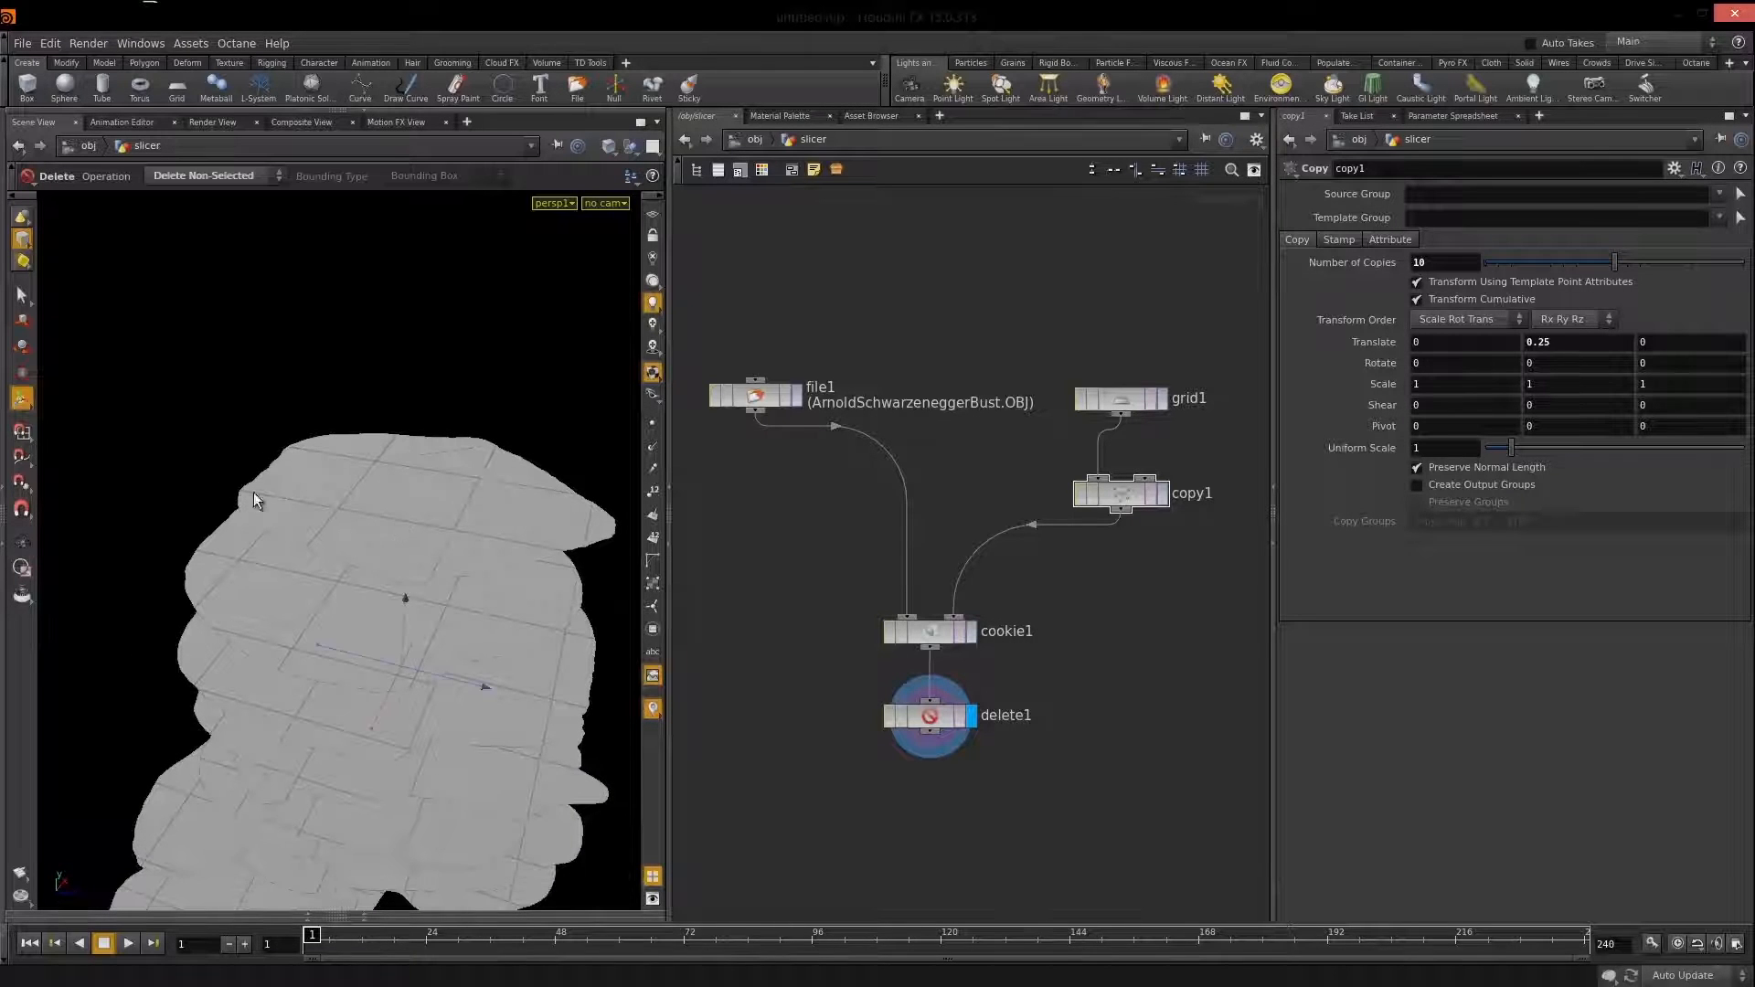
# Add a Divide node, connect it below the Delete node and display its output.
pyautogui.moveTo(1101, 751); pyautogui.dragTo(1090, 533, button='middle')
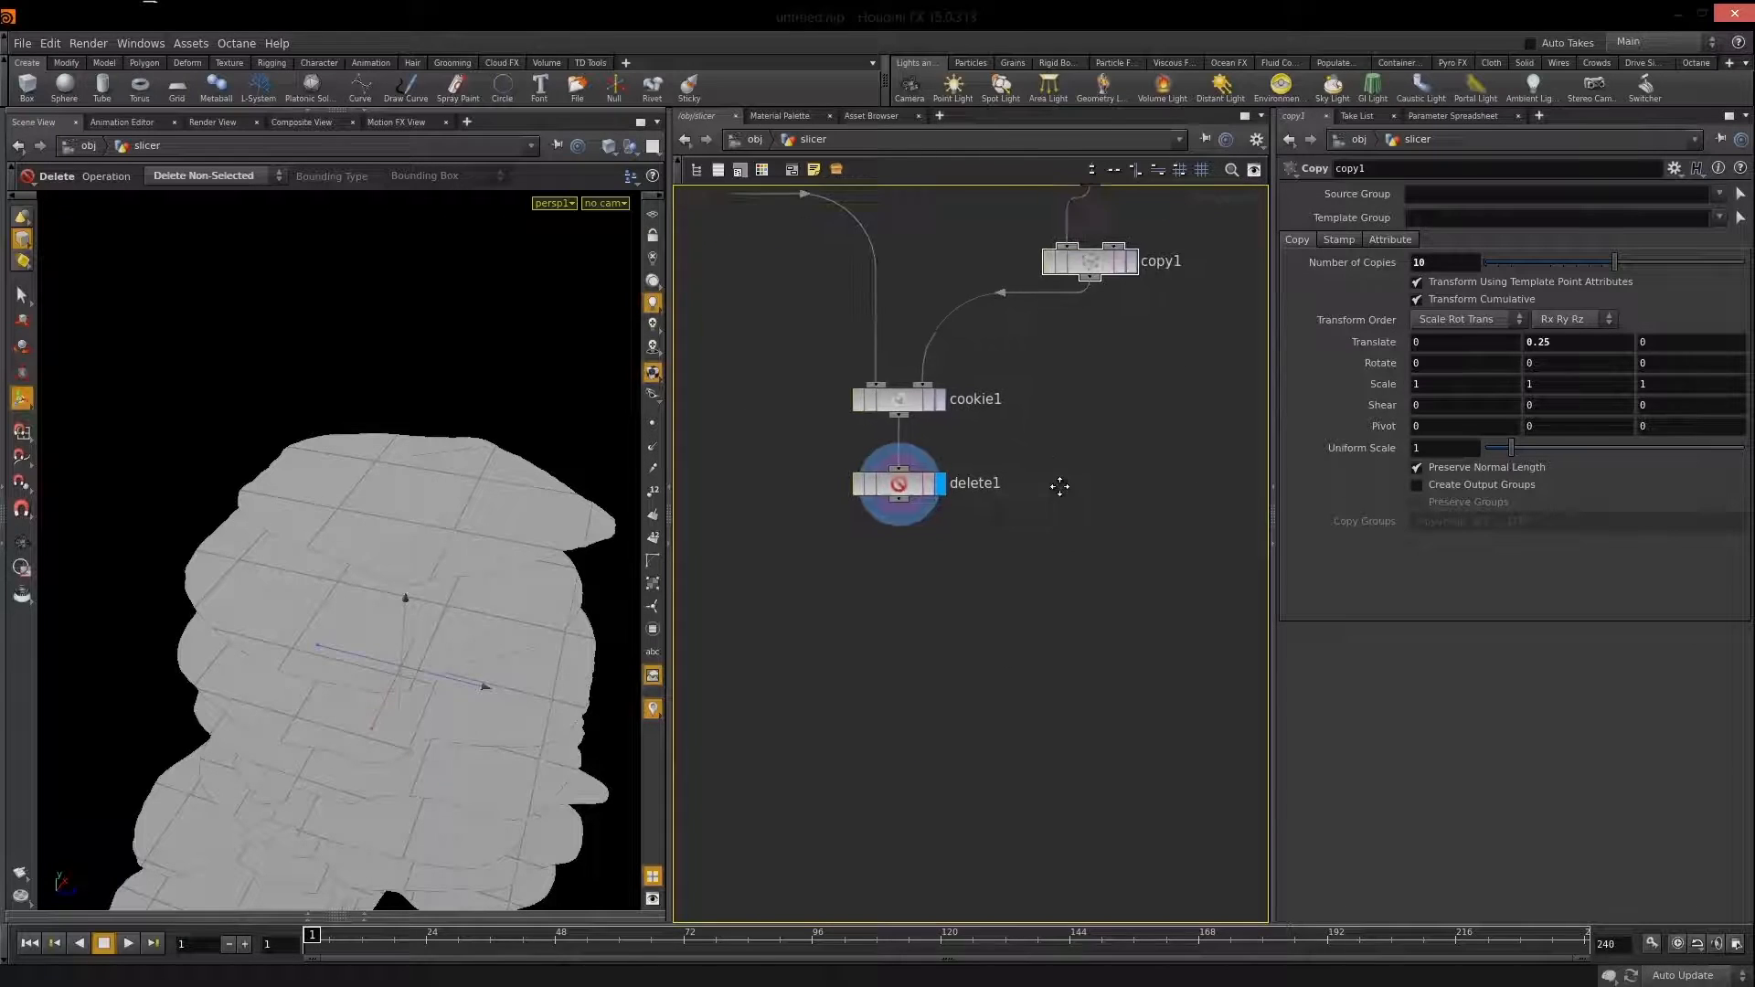
pyautogui.press('Tab')
pyautogui.write('d')
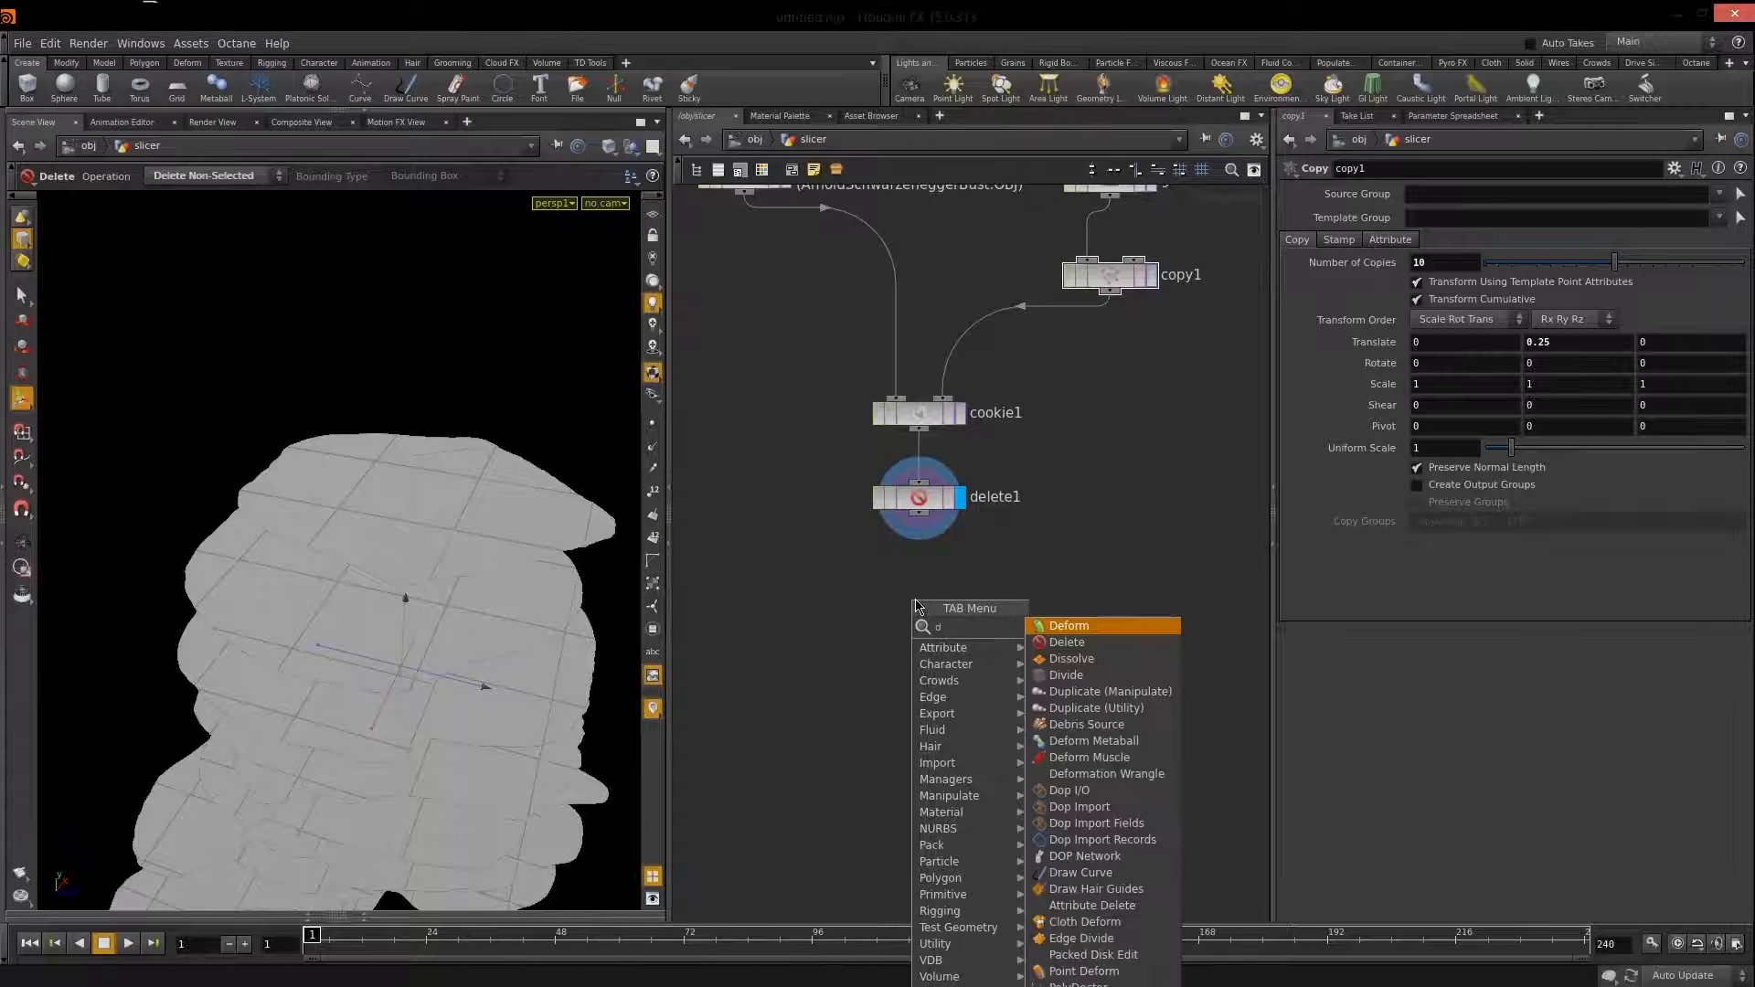
pyautogui.write('ivide')
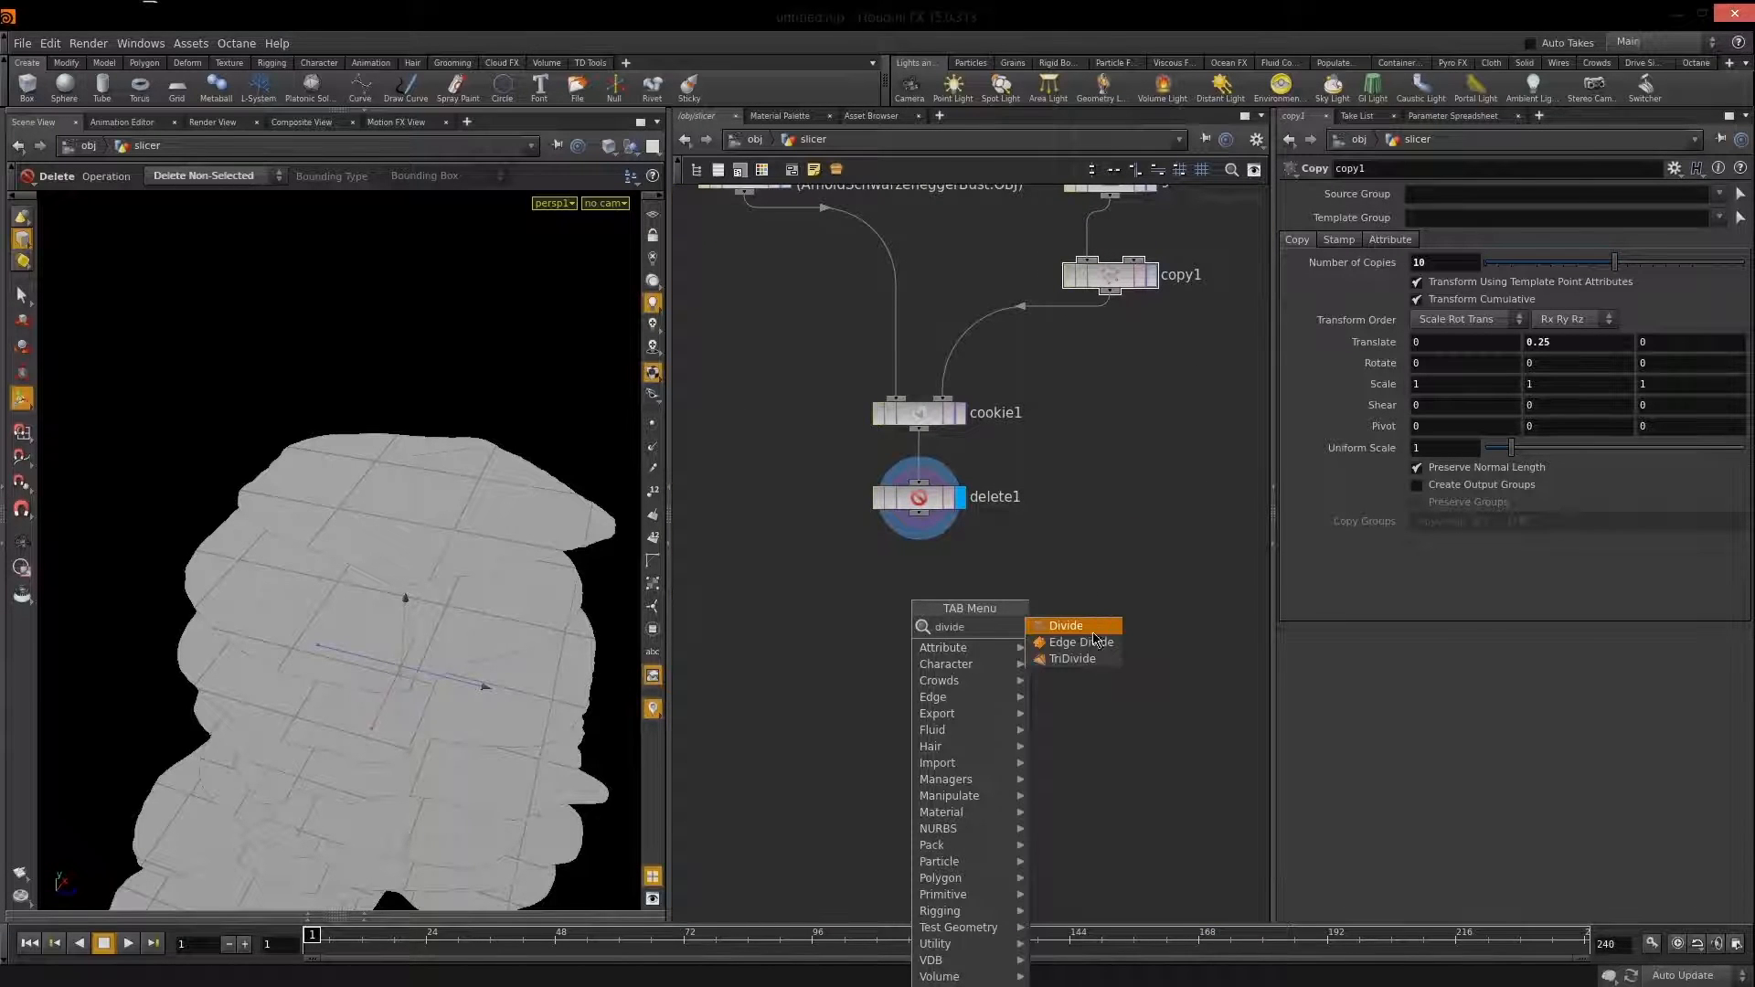
pyautogui.press('Return')
pyautogui.click(919, 530)
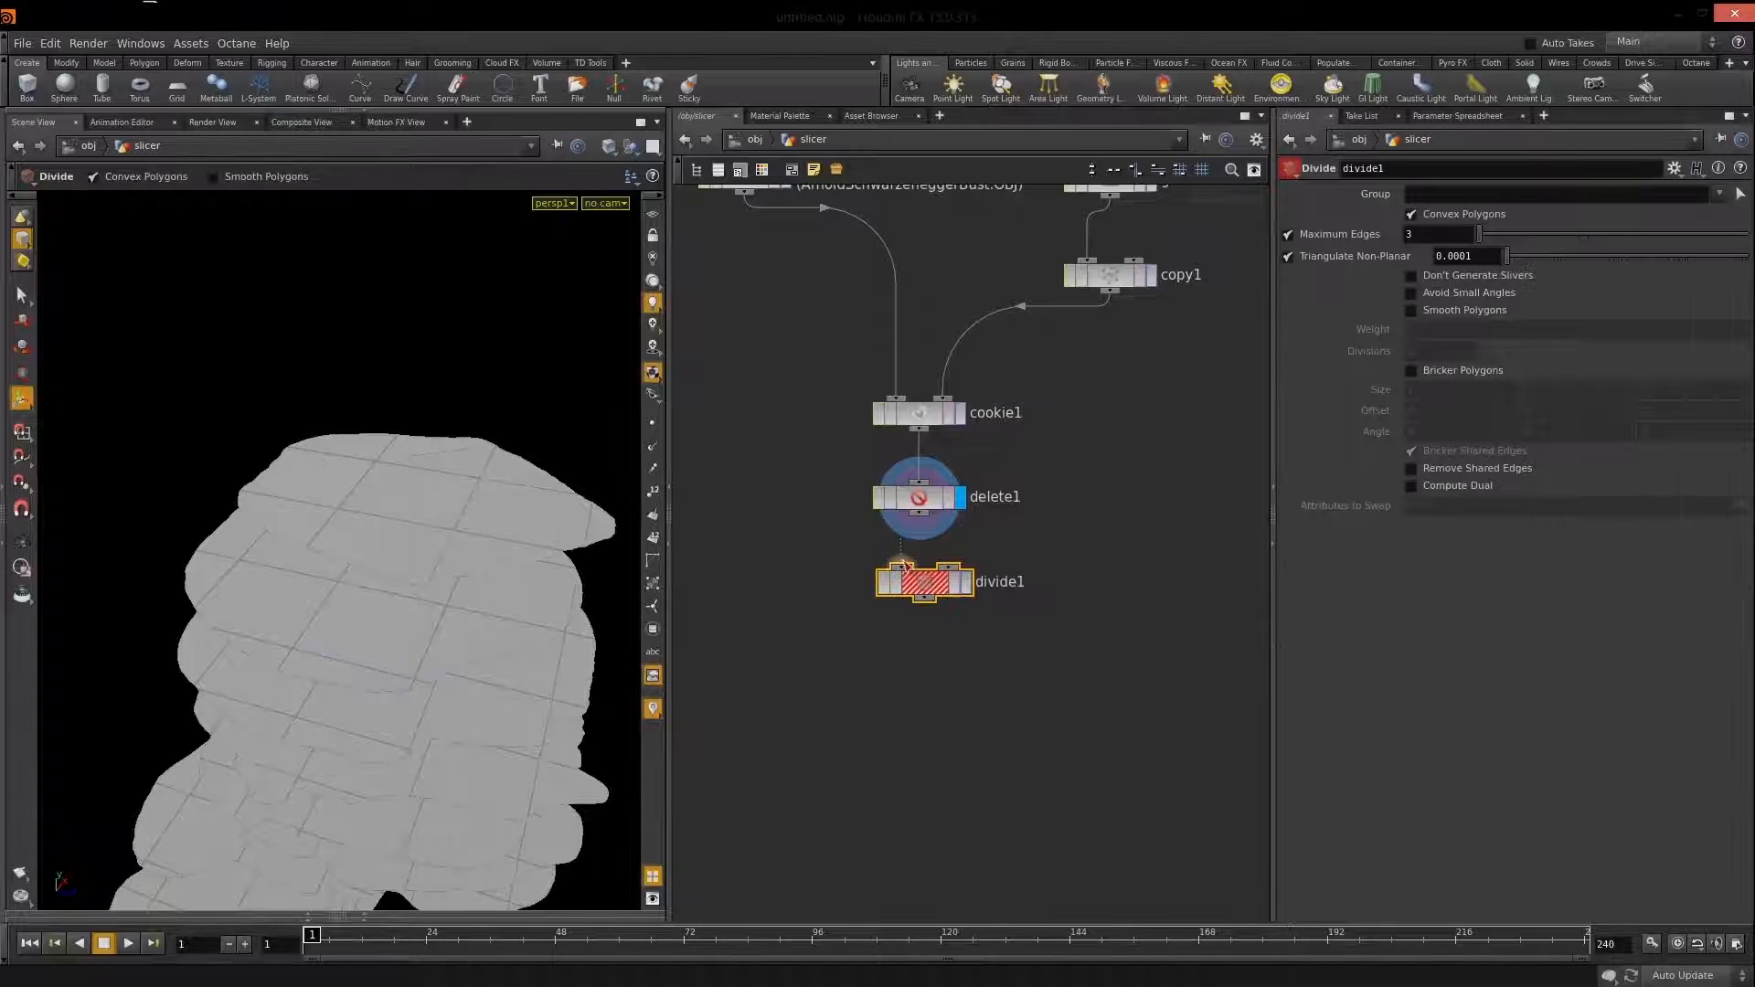
pyautogui.click(960, 586)
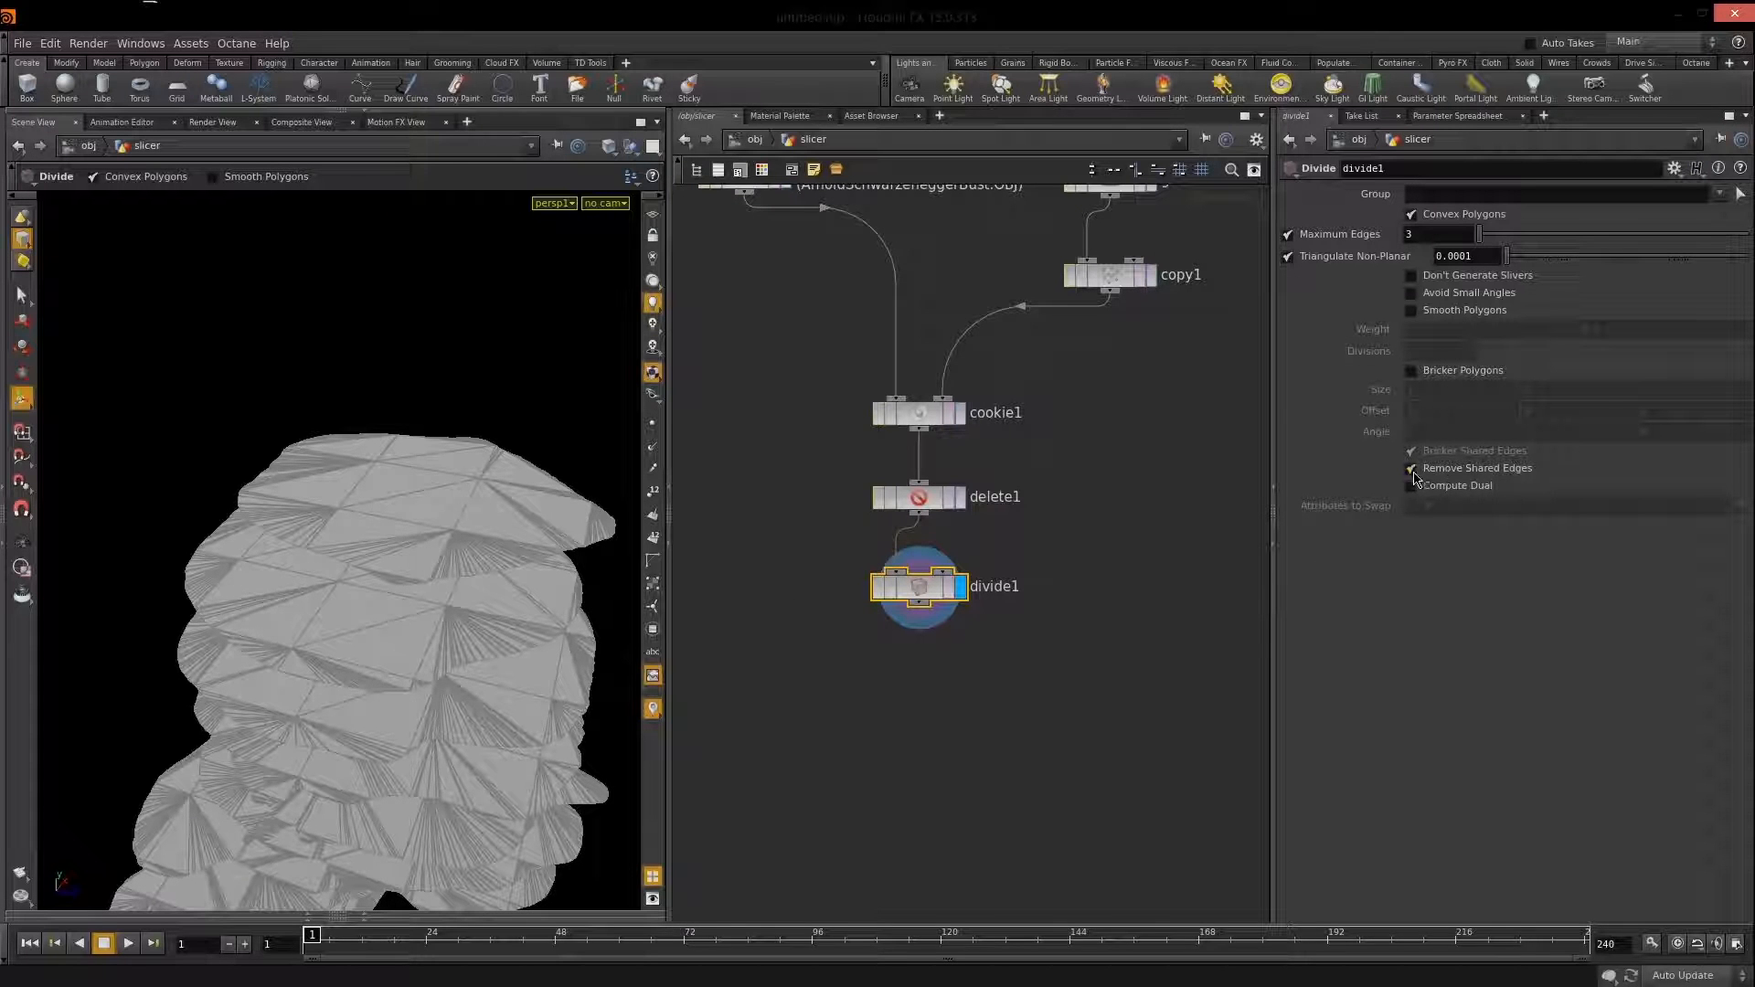
# Enable Remove Shared Edges on the Divide node and check the slices up close.
pyautogui.click(1411, 468)
pyautogui.press('Escape')
pyautogui.moveTo(502, 572); pyautogui.dragTo(405, 592)
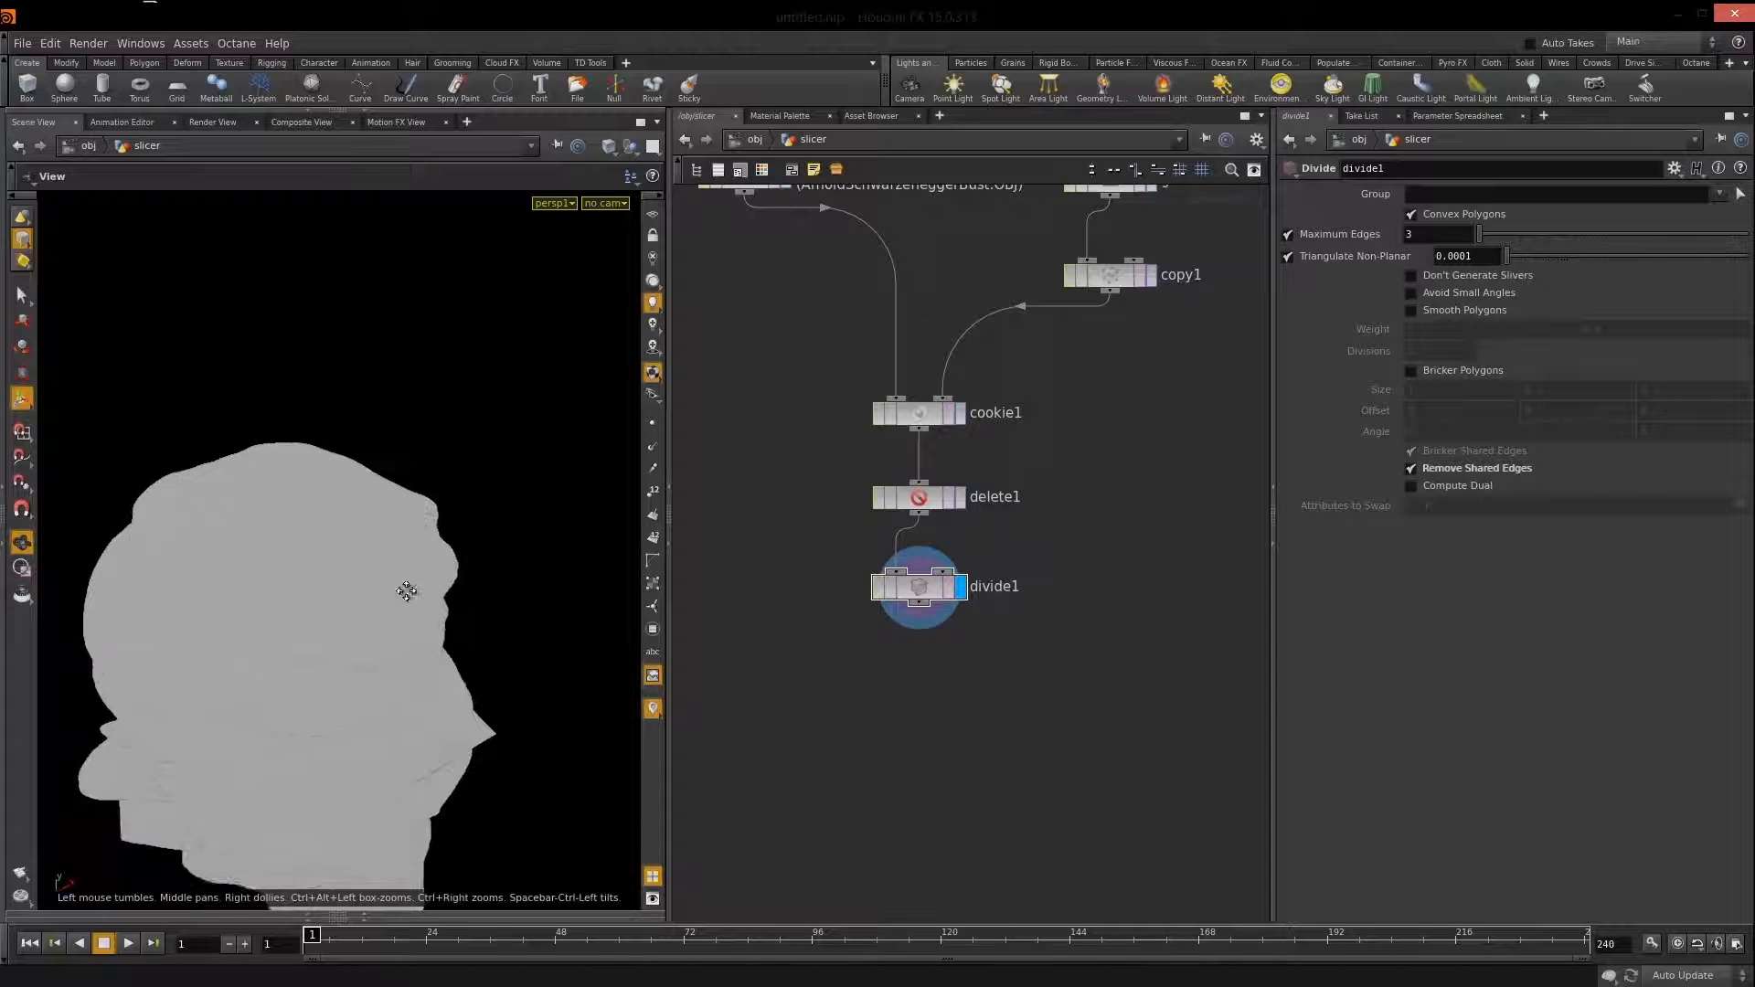
pyautogui.keyDown('alt'); pyautogui.moveTo(306, 587); pyautogui.dragTo(360, 588, button='right'); pyautogui.keyUp('alt')
pyautogui.keyDown('alt'); pyautogui.moveTo(360, 588); pyautogui.dragTo(489, 545); pyautogui.keyUp('alt')
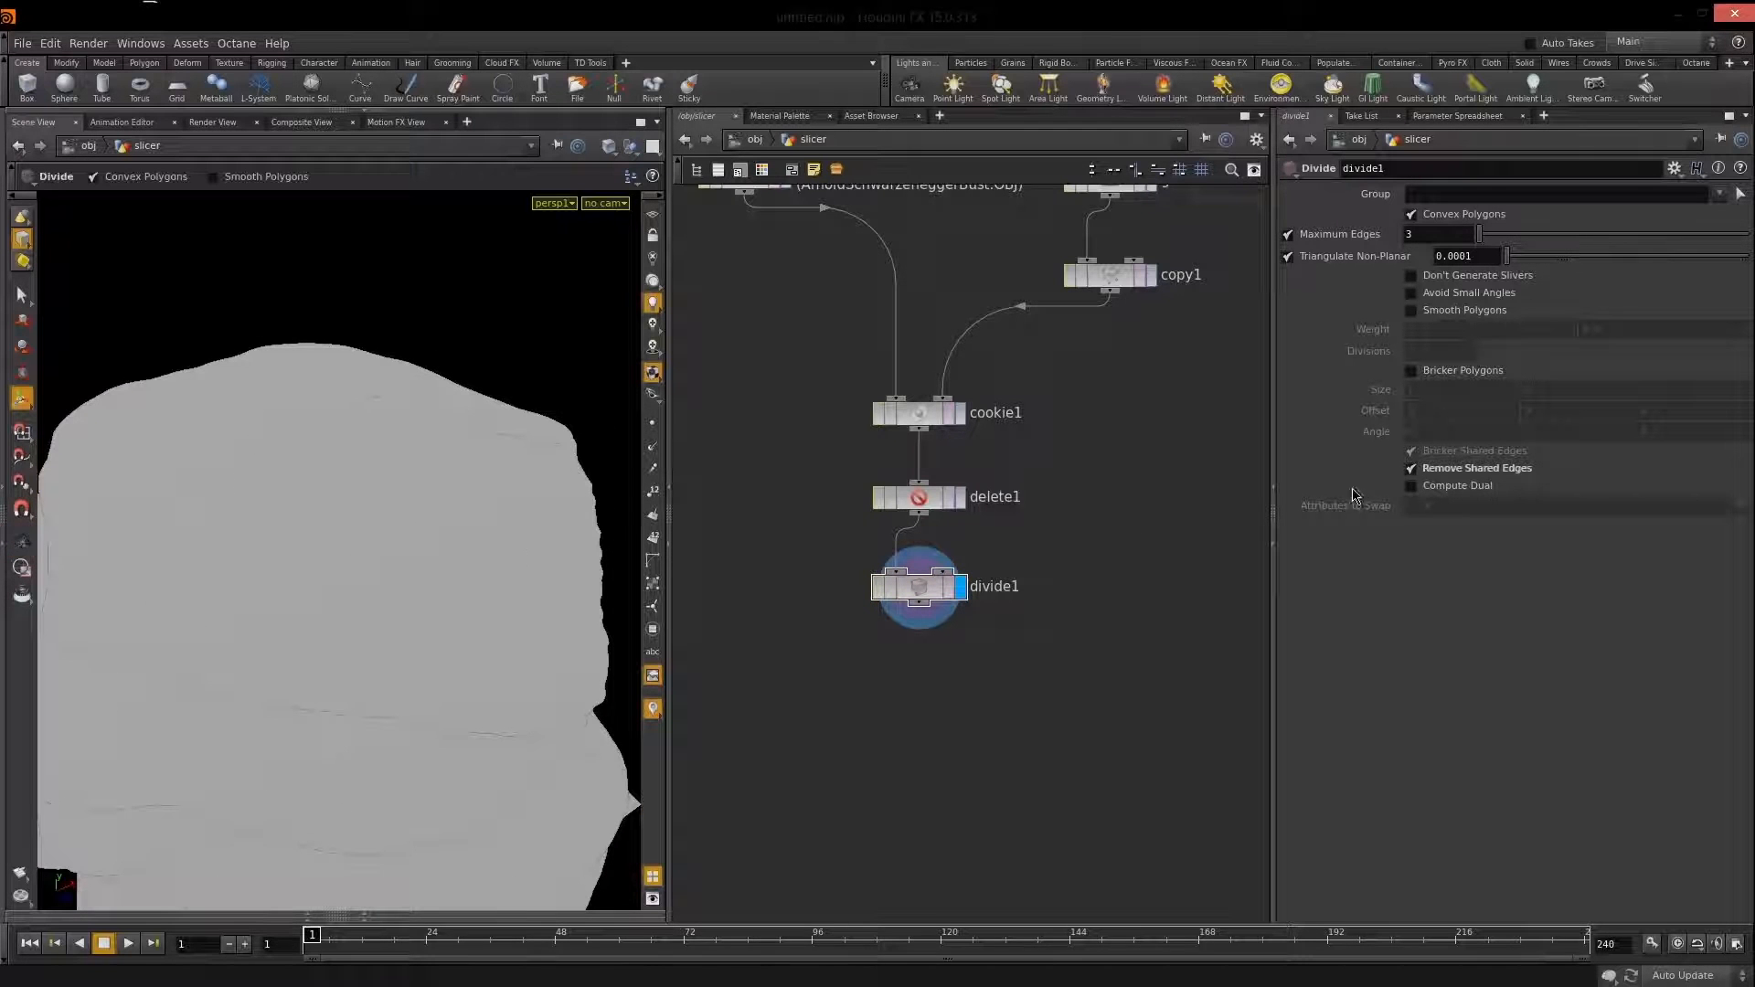
# Compare the slices with Remove Shared Edges off and on, leaving it on, and view the whole stack.
pyautogui.click(1411, 468)
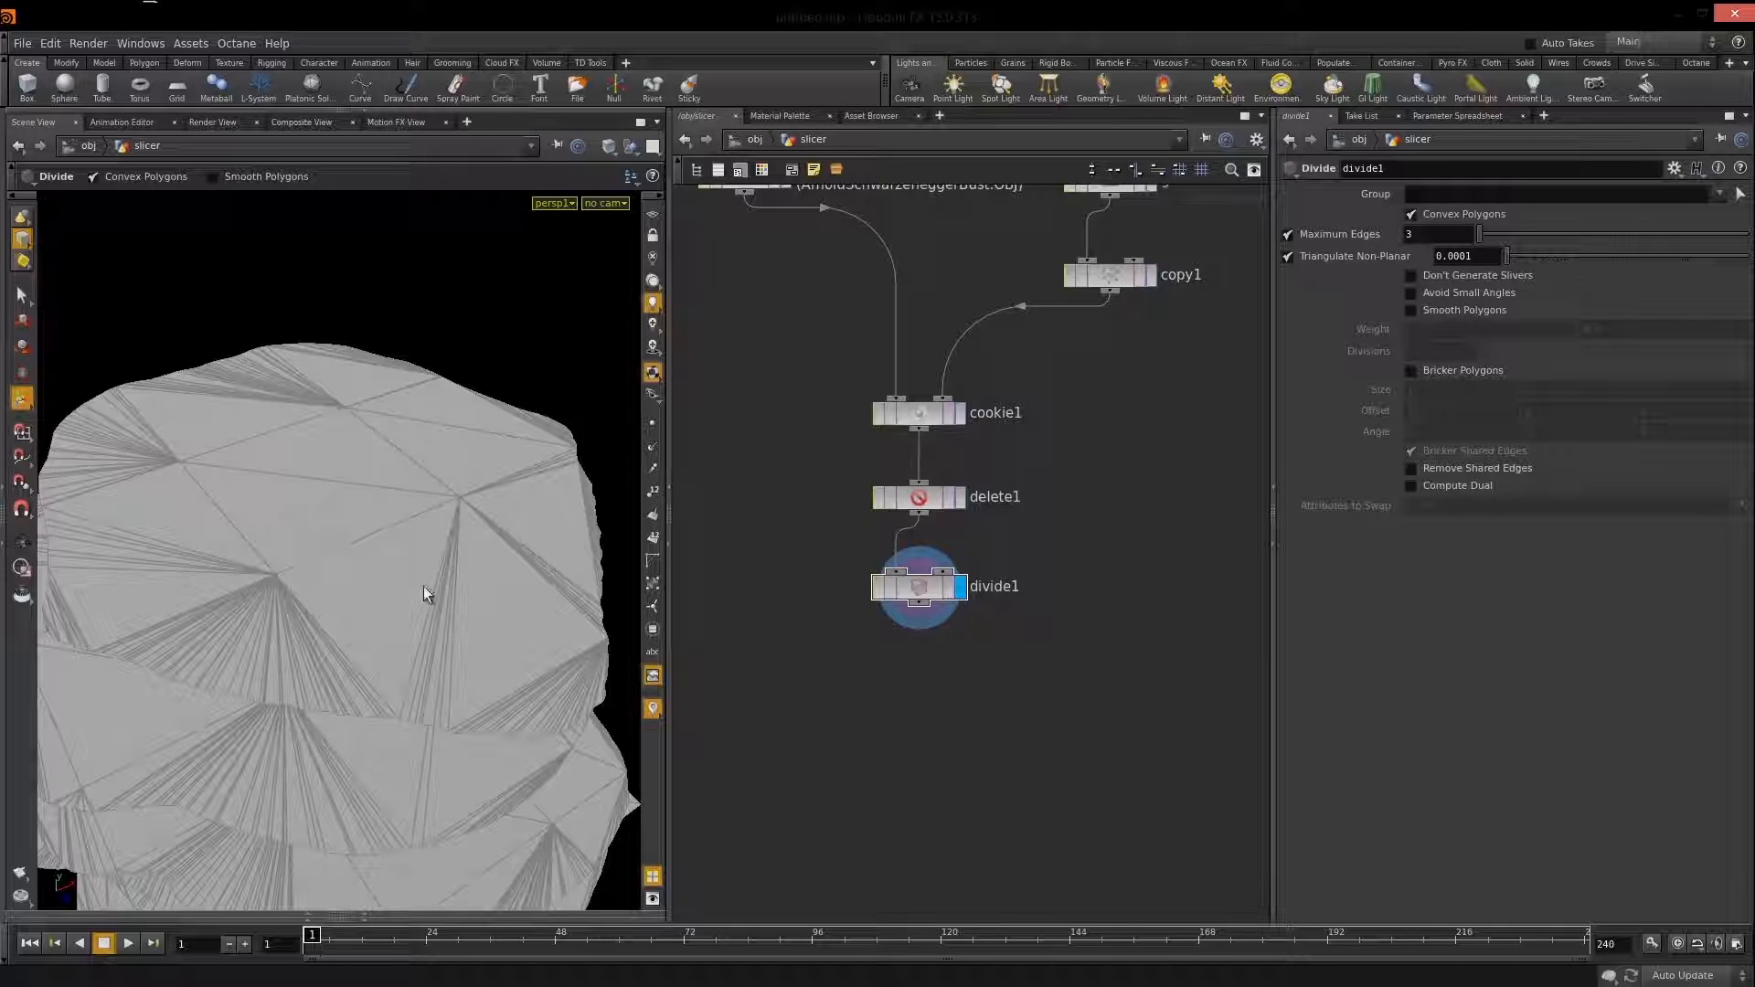
pyautogui.click(1411, 469)
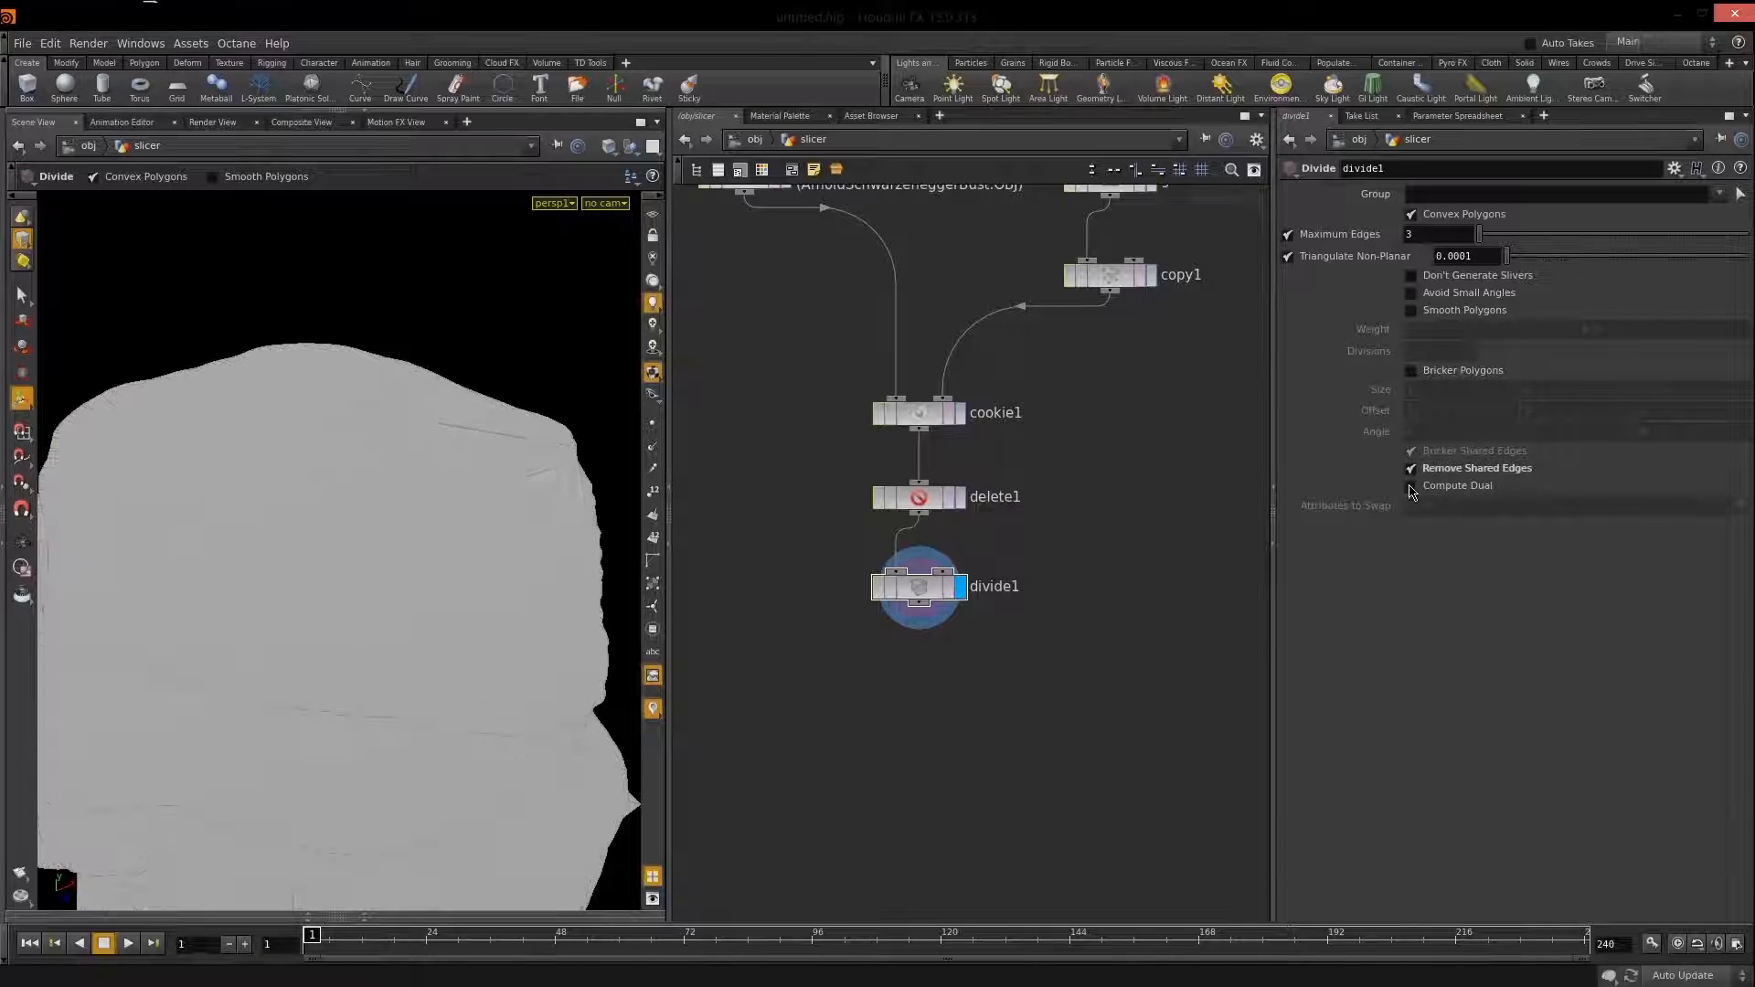
pyautogui.press('Escape')
pyautogui.moveTo(419, 622); pyautogui.dragTo(467, 623)
pyautogui.moveTo(451, 708); pyautogui.dragTo(366, 585)
pyautogui.press('h')
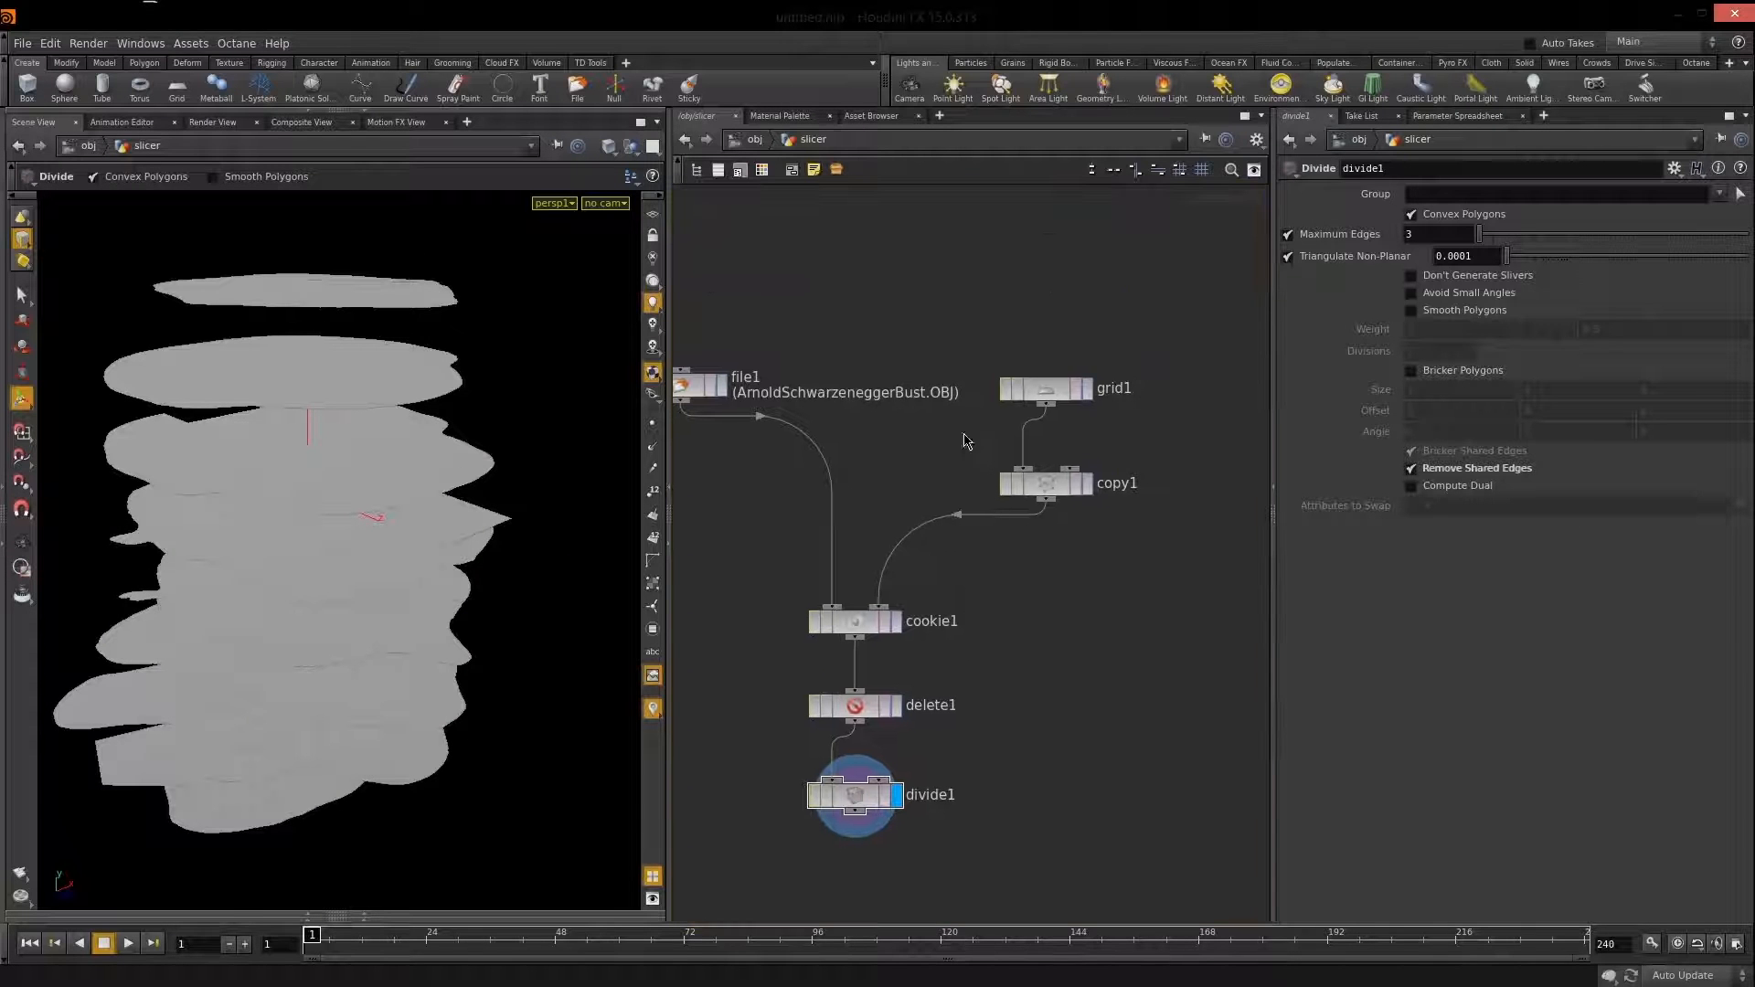
# Set the grid's rows and columns both to 30.
pyautogui.click(1046, 388)
pyautogui.write('30')
pyautogui.press('Tab')
pyautogui.press('Return')
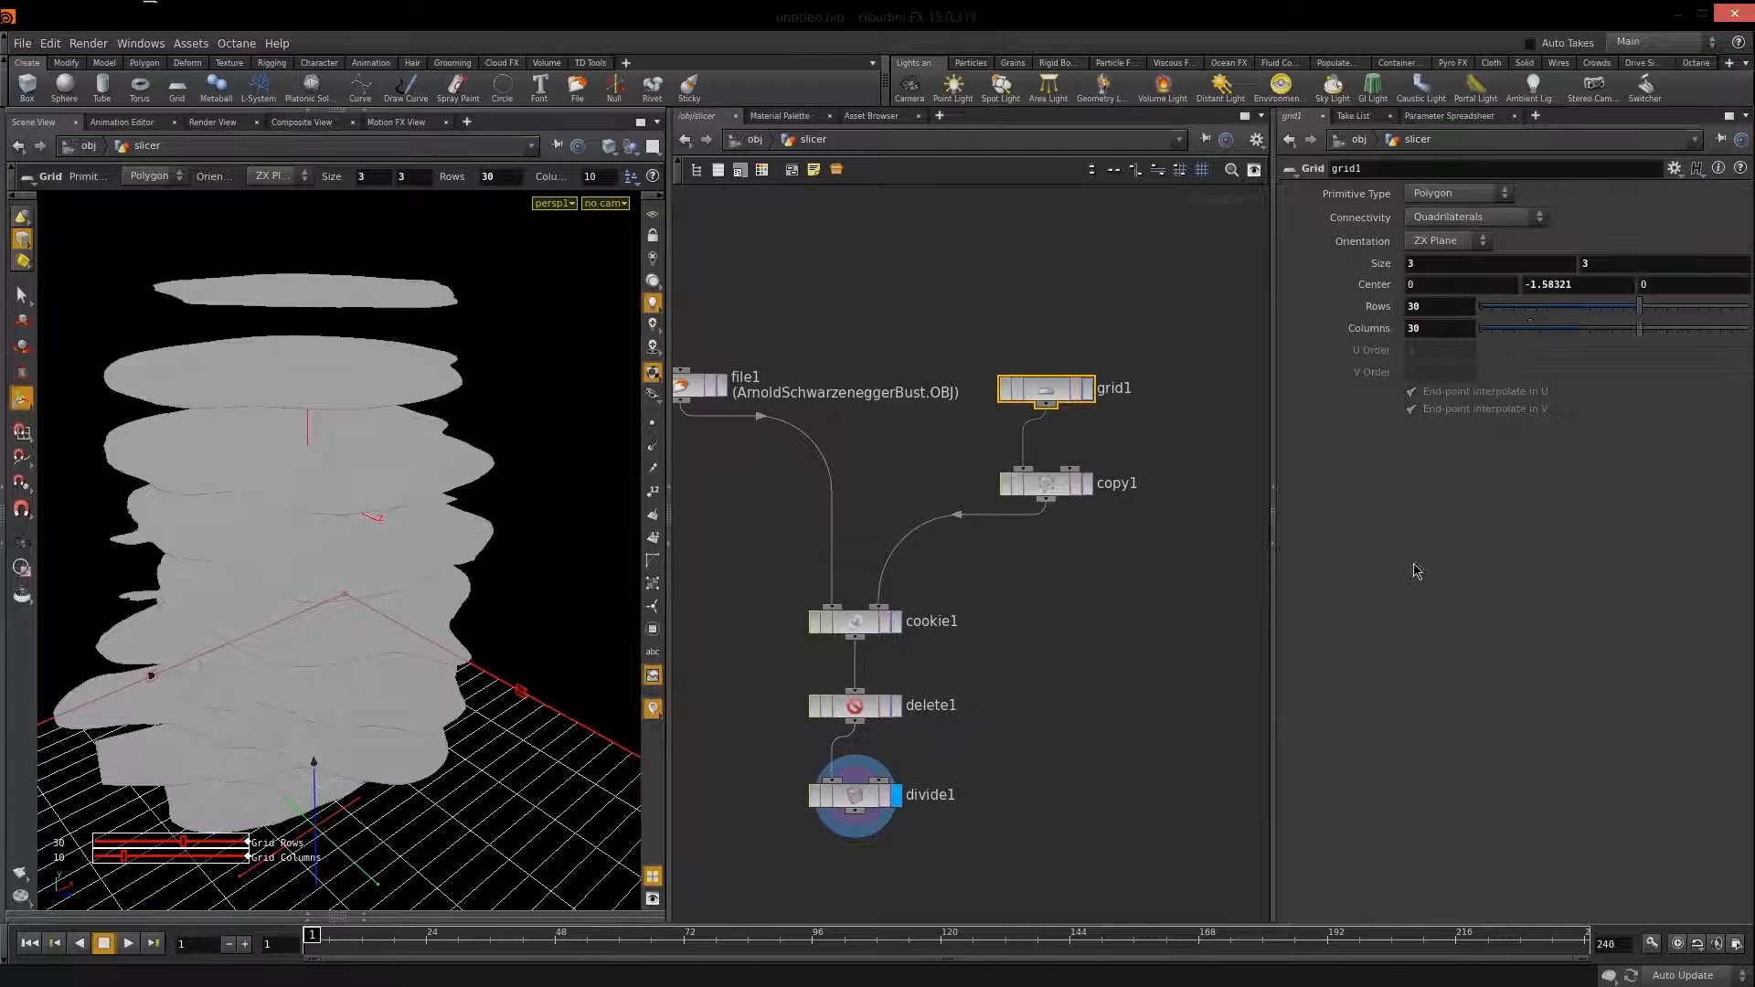
pyautogui.click(1063, 645)
# Turn on point display in the viewport and inspect the points along the edges of the upper slices.
pyautogui.moveTo(430, 612)
pyautogui.mouseDown()
pyautogui.moveTo(302, 606)
pyautogui.moveTo(321, 567)
pyautogui.moveTo(329, 631)
pyautogui.moveTo(294, 619)
pyautogui.moveTo(259, 649)
pyautogui.moveTo(305, 674)
pyautogui.moveTo(511, 590)
pyautogui.moveTo(428, 616)
pyautogui.moveTo(469, 514)
pyautogui.moveTo(442, 517)
pyautogui.moveTo(440, 618)
pyautogui.moveTo(435, 599)
pyautogui.mouseUp()
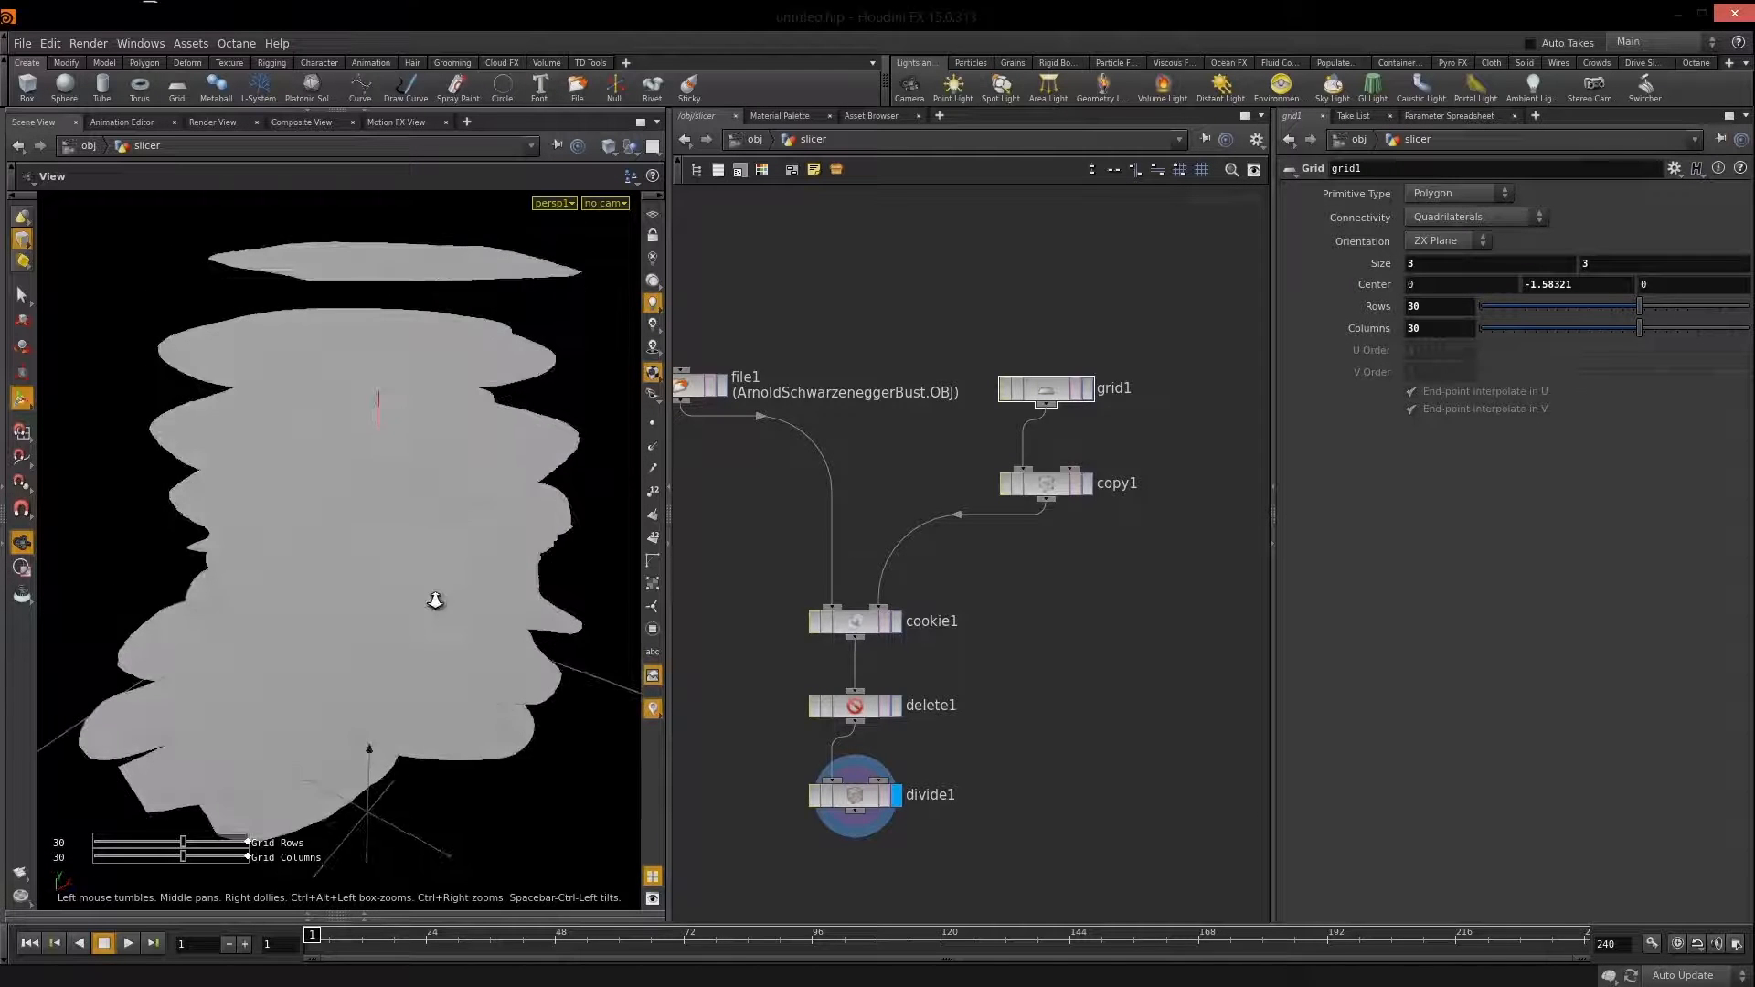
pyautogui.press('Return')
pyautogui.scroll(10, 429, 517)
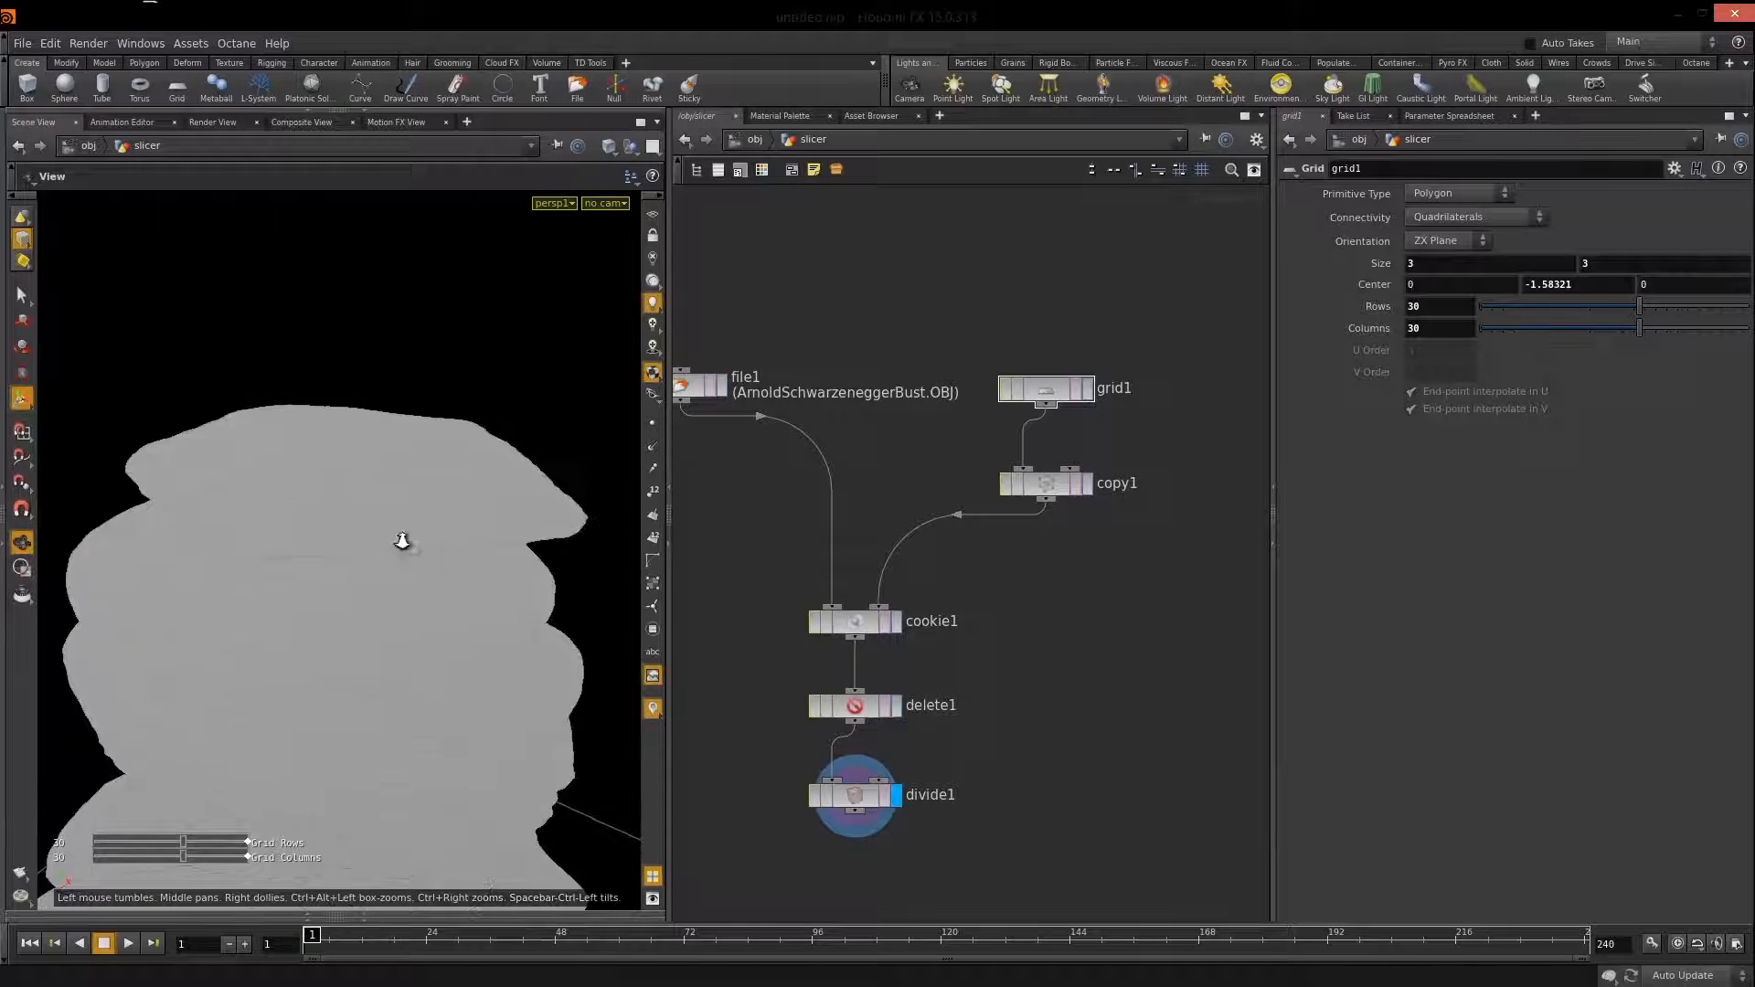
pyautogui.click(653, 423)
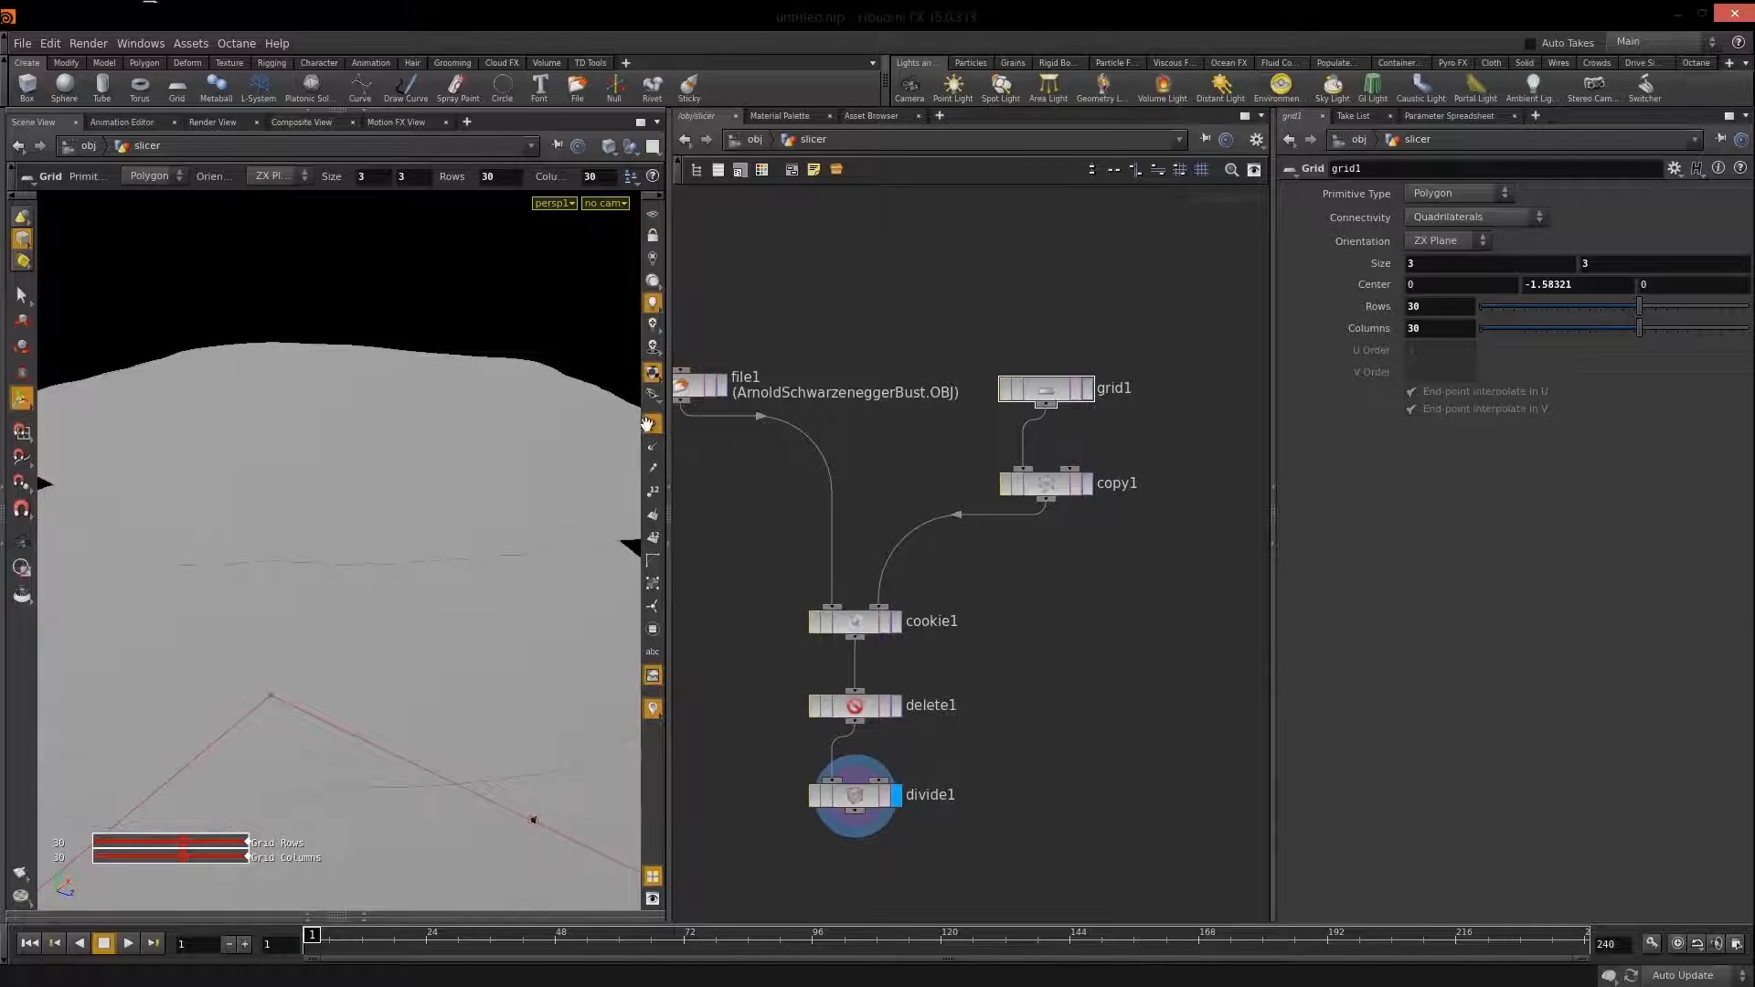
pyautogui.scroll(-3, 430, 545)
pyautogui.scroll(-2, 429, 548)
pyautogui.press('Return')
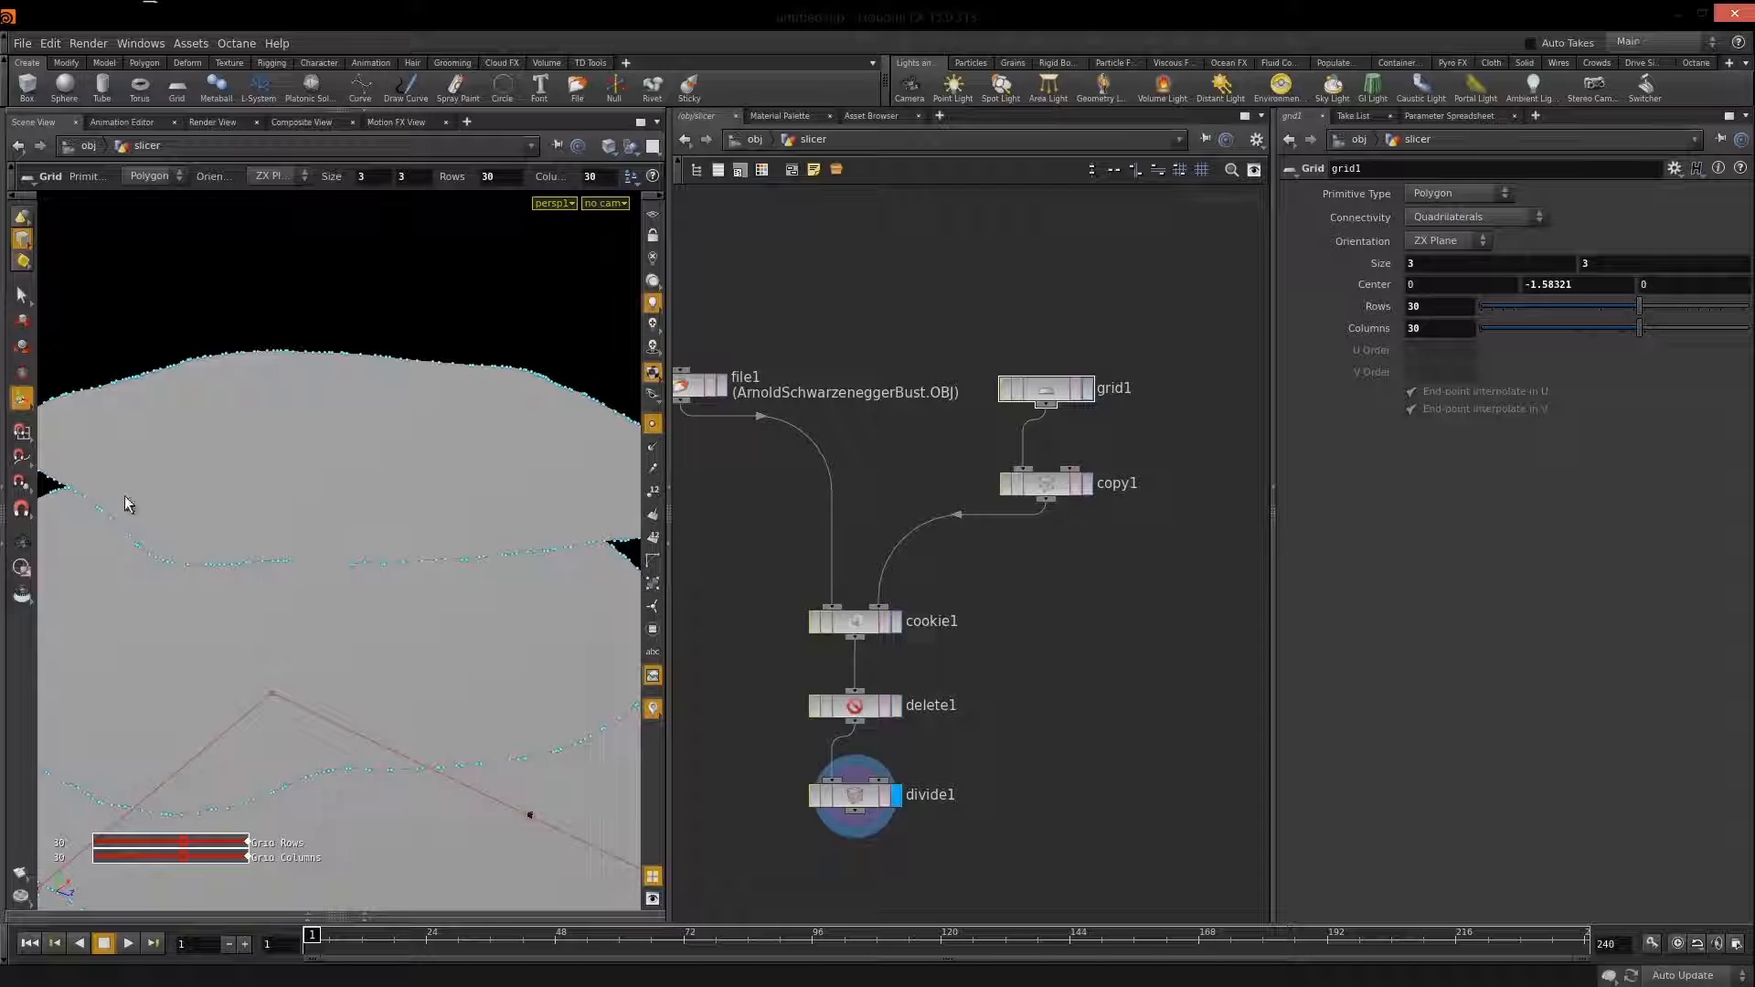
# Add a Resample node, connect it below the Divide node and display its output.
pyautogui.moveTo(1115, 722); pyautogui.dragTo(1195, 523, button='middle')
pyautogui.press('Tab')
pyautogui.write('r')
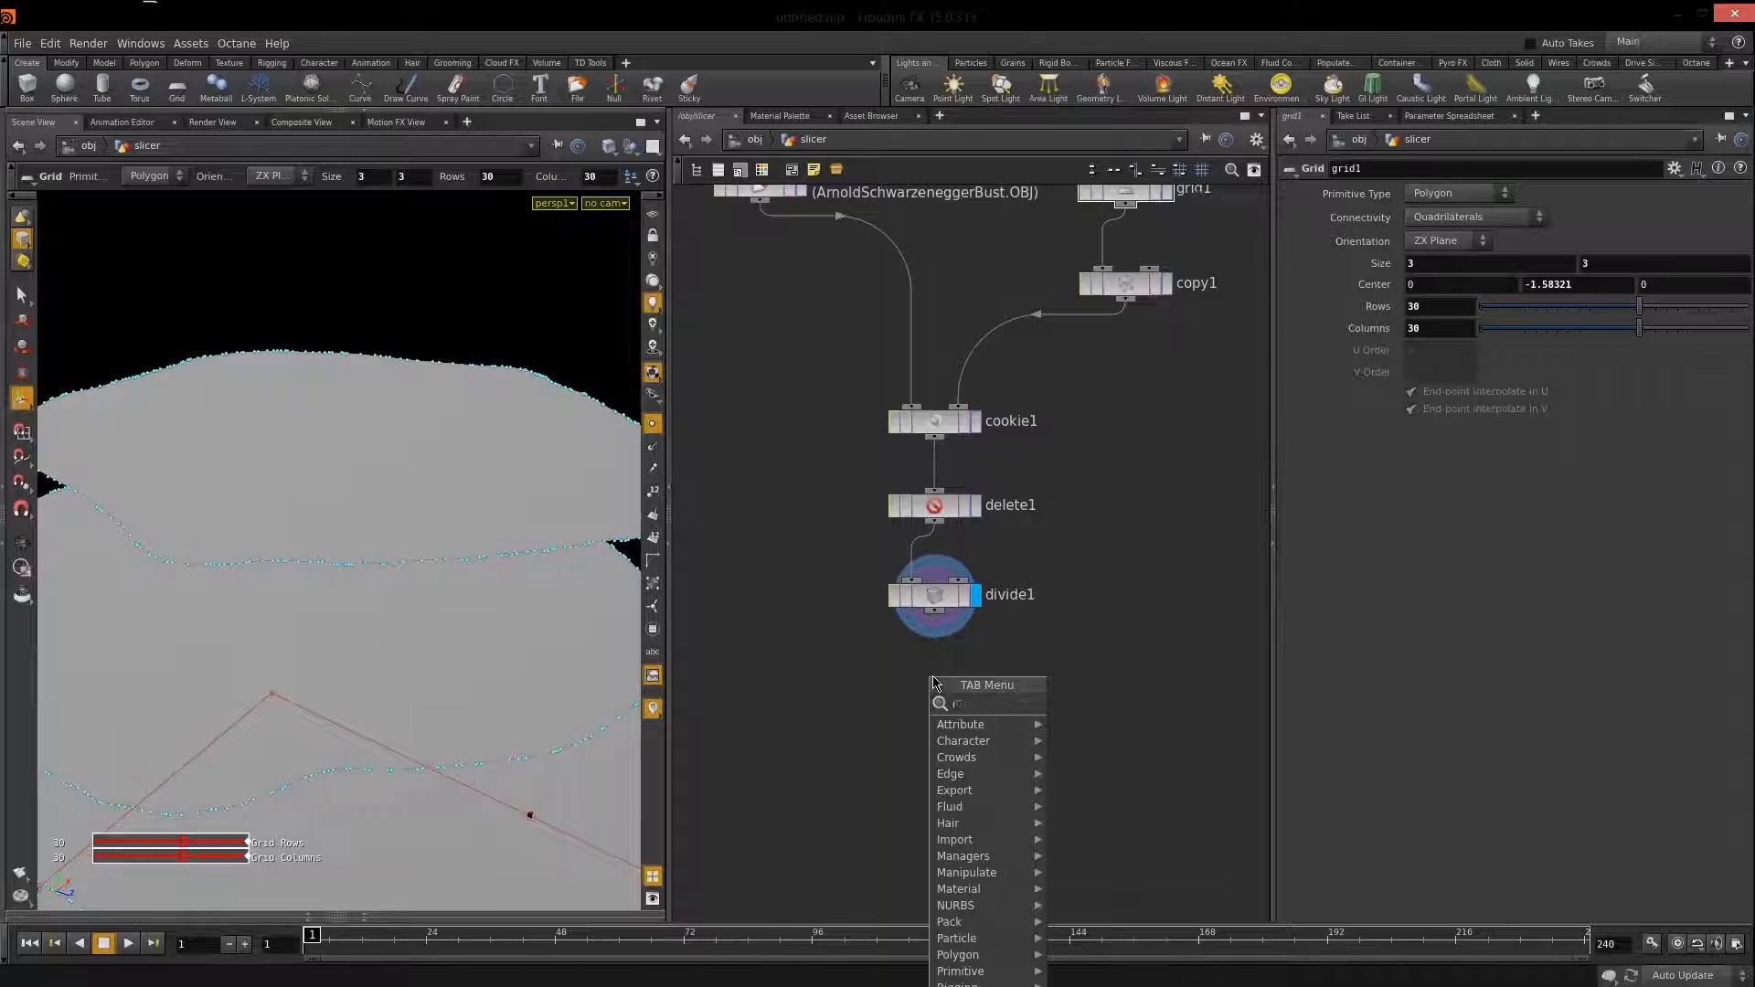
pyautogui.write('esample')
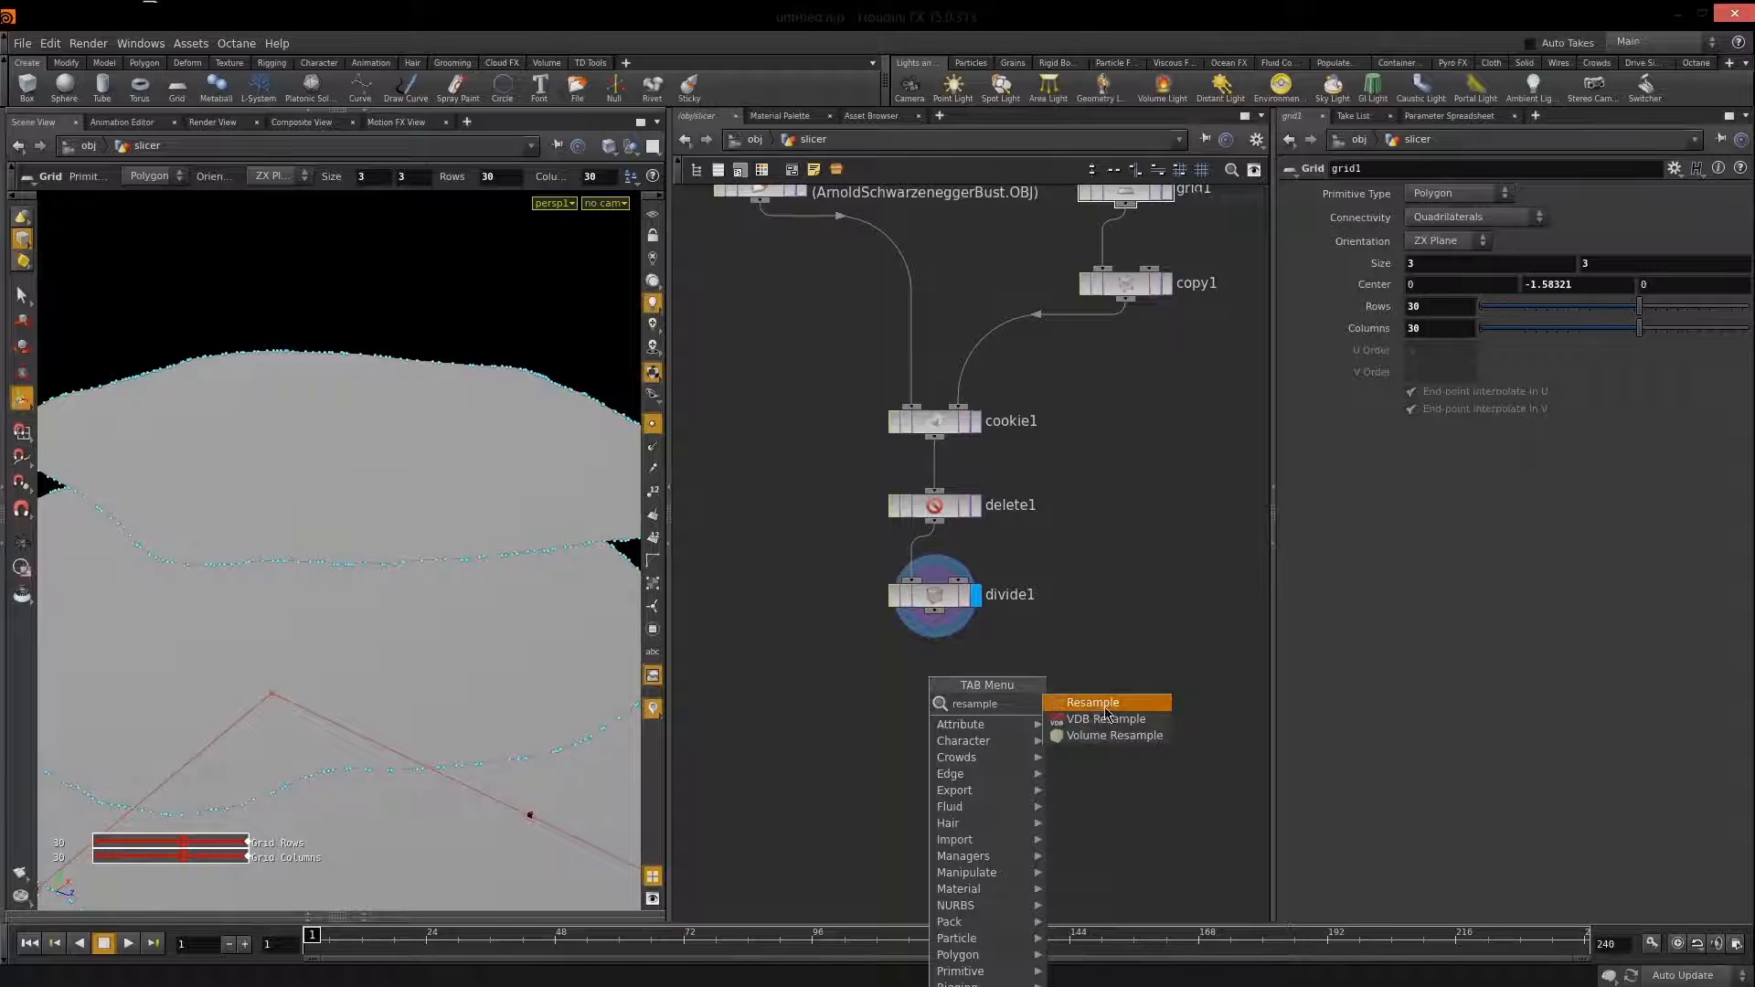
pyautogui.click(1096, 703)
pyautogui.click(935, 684)
pyautogui.click(942, 674)
pyautogui.click(979, 685)
pyautogui.moveTo(1038, 729); pyautogui.dragTo(834, 646)
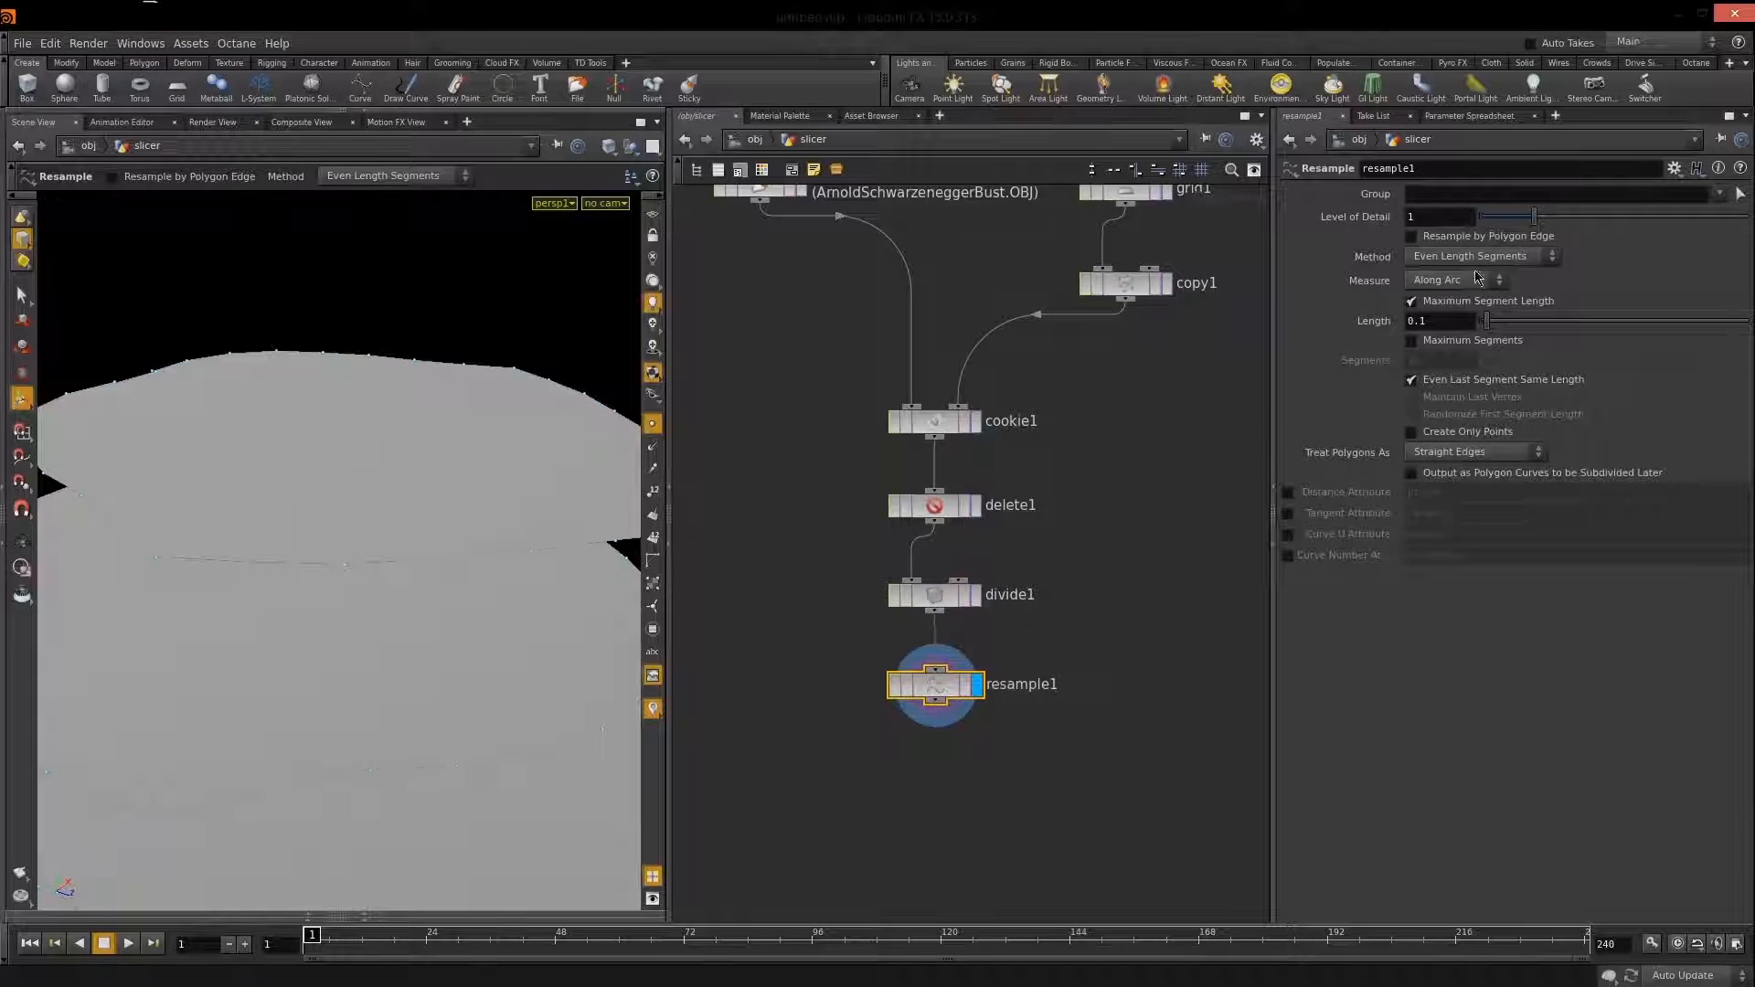
# Set the Resample node's maximum segment length to 0.05.
pyautogui.moveTo(1486, 322); pyautogui.dragTo(1510, 328)
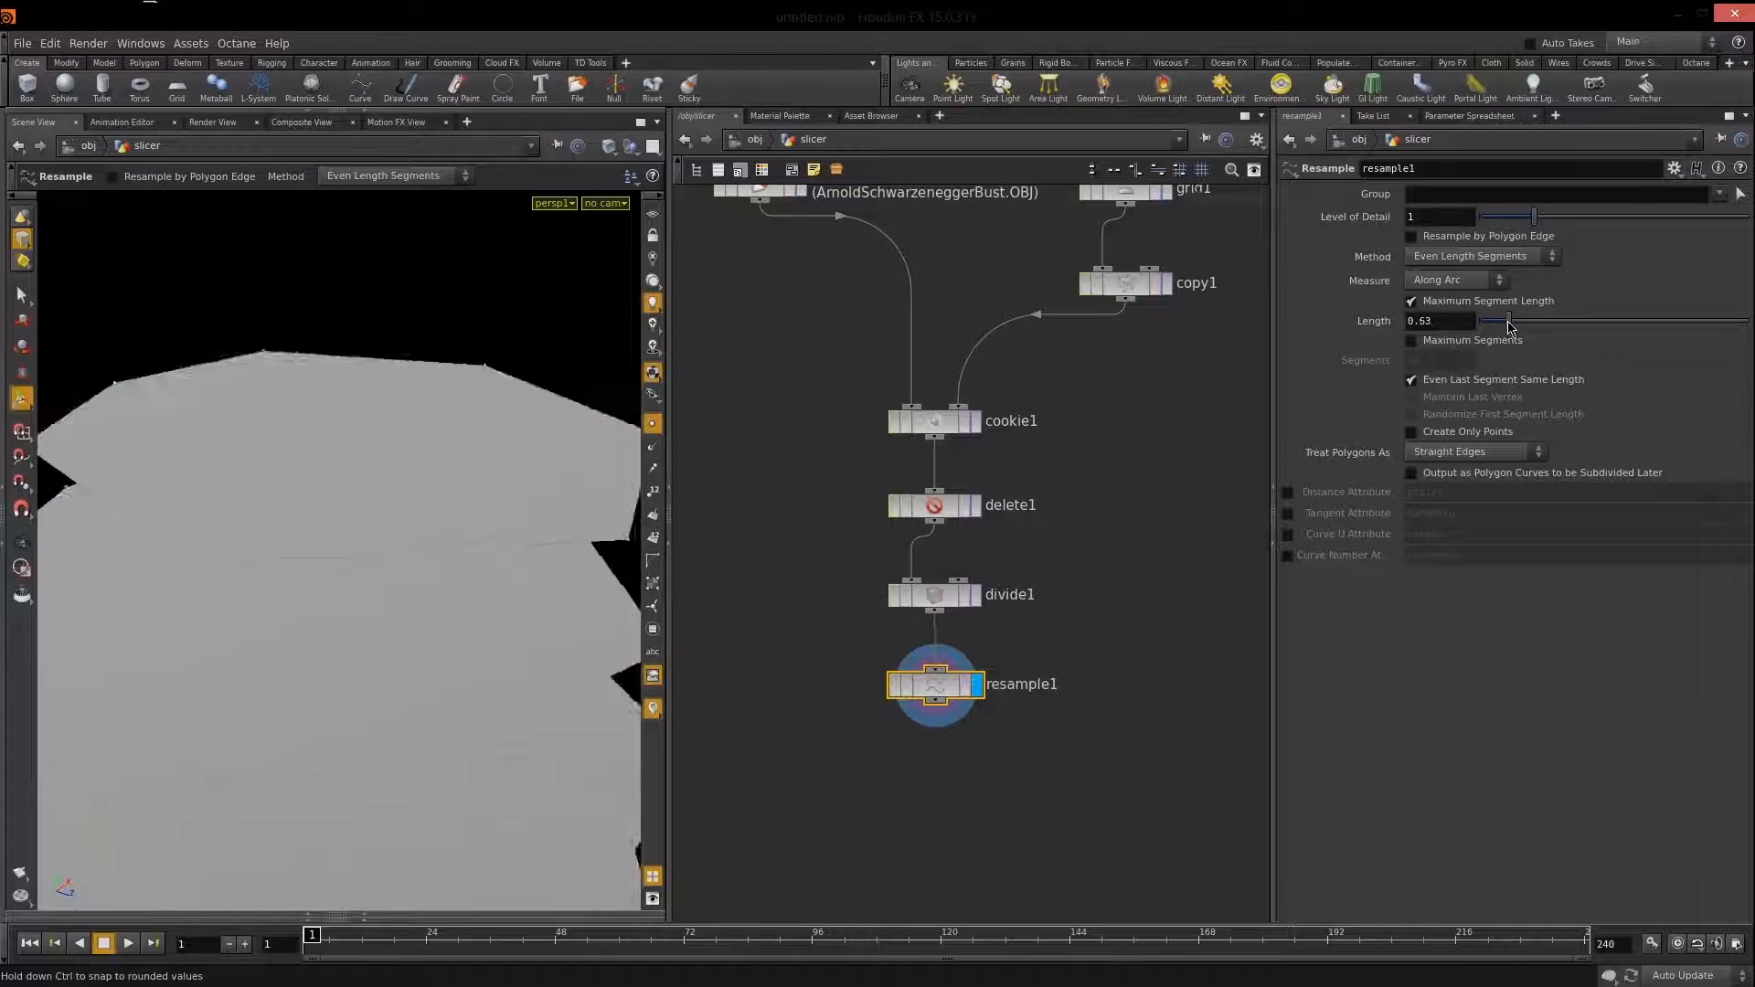
pyautogui.moveTo(1443, 321); pyautogui.dragTo(1259, 385, button='middle')
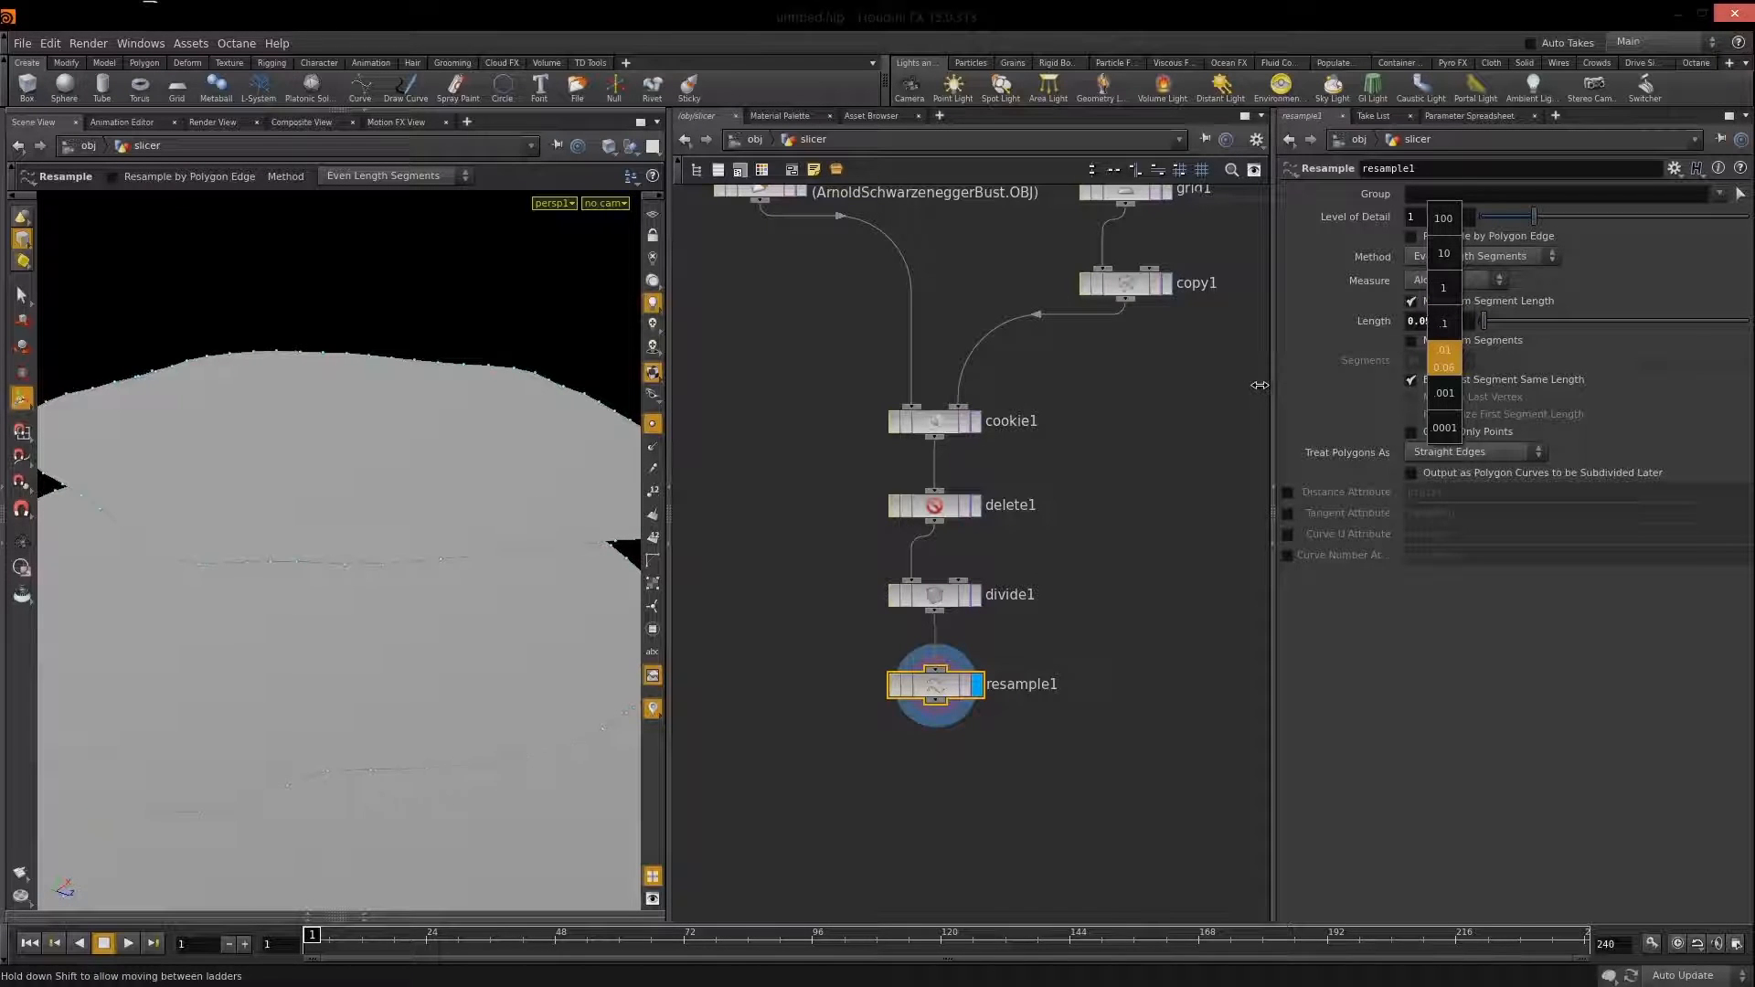
pyautogui.moveTo(1260, 385); pyautogui.dragTo(1257, 387, button='middle')
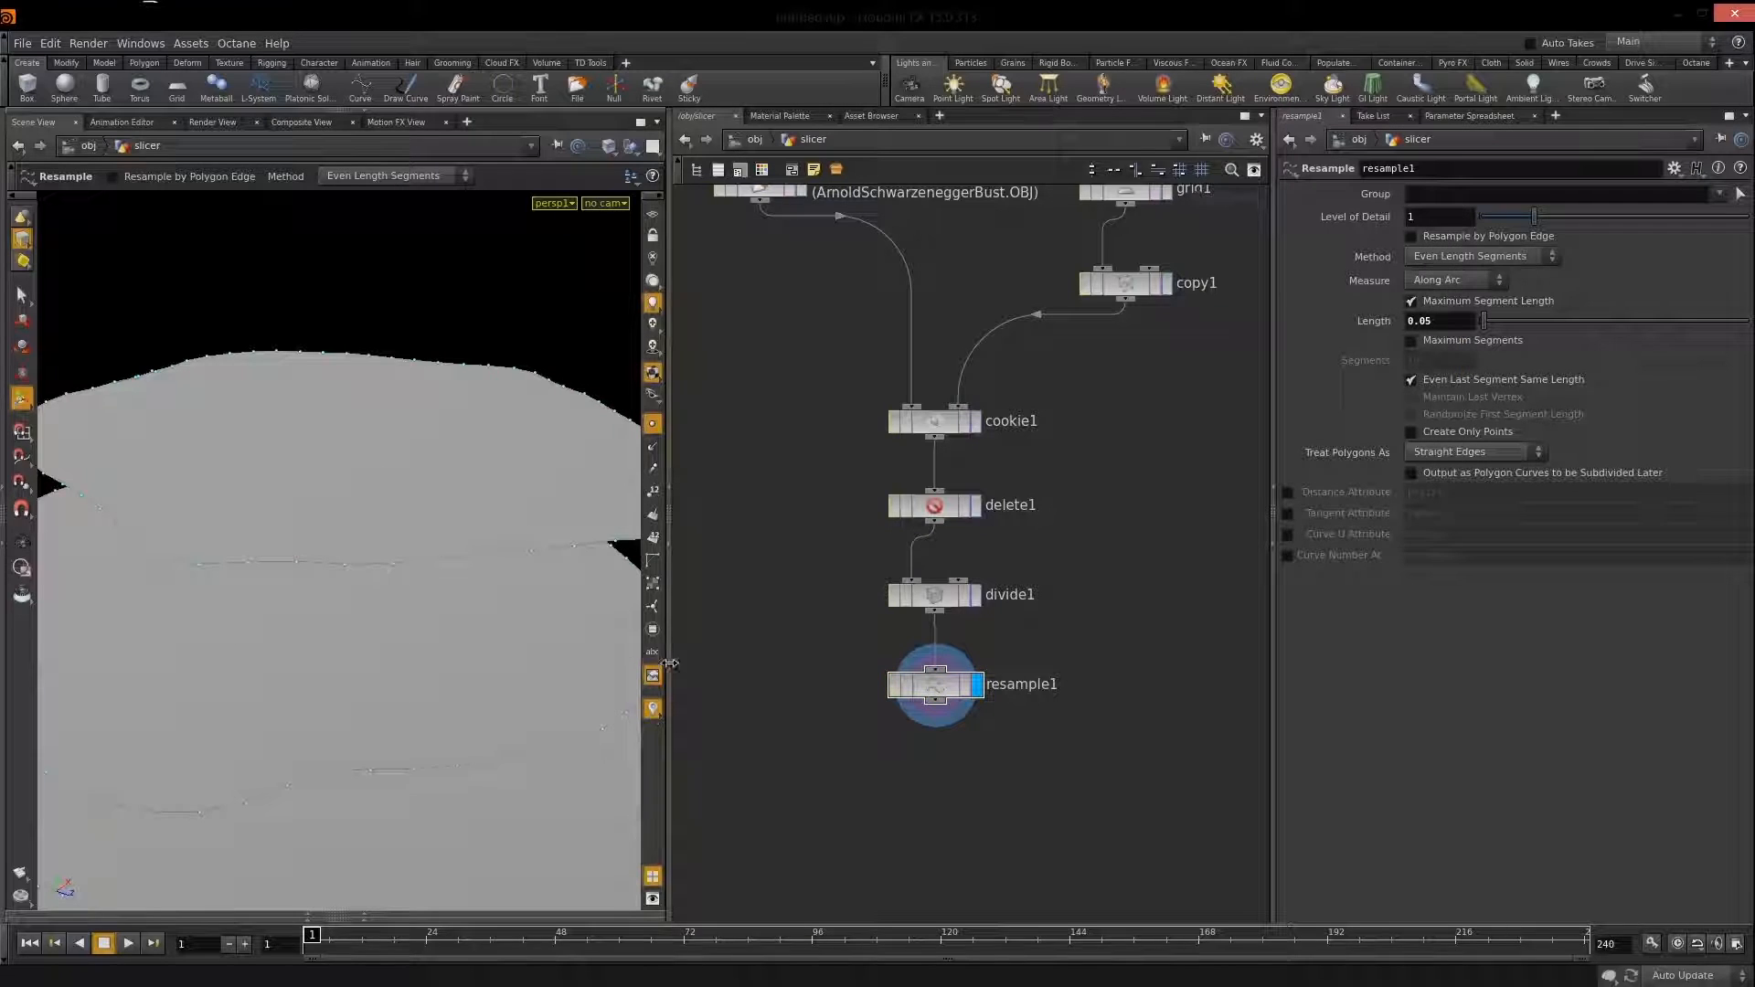
# Widen the 3D viewport and examine the points along the resampled slice outlines from different angles.
pyautogui.moveTo(669, 651); pyautogui.dragTo(731, 654)
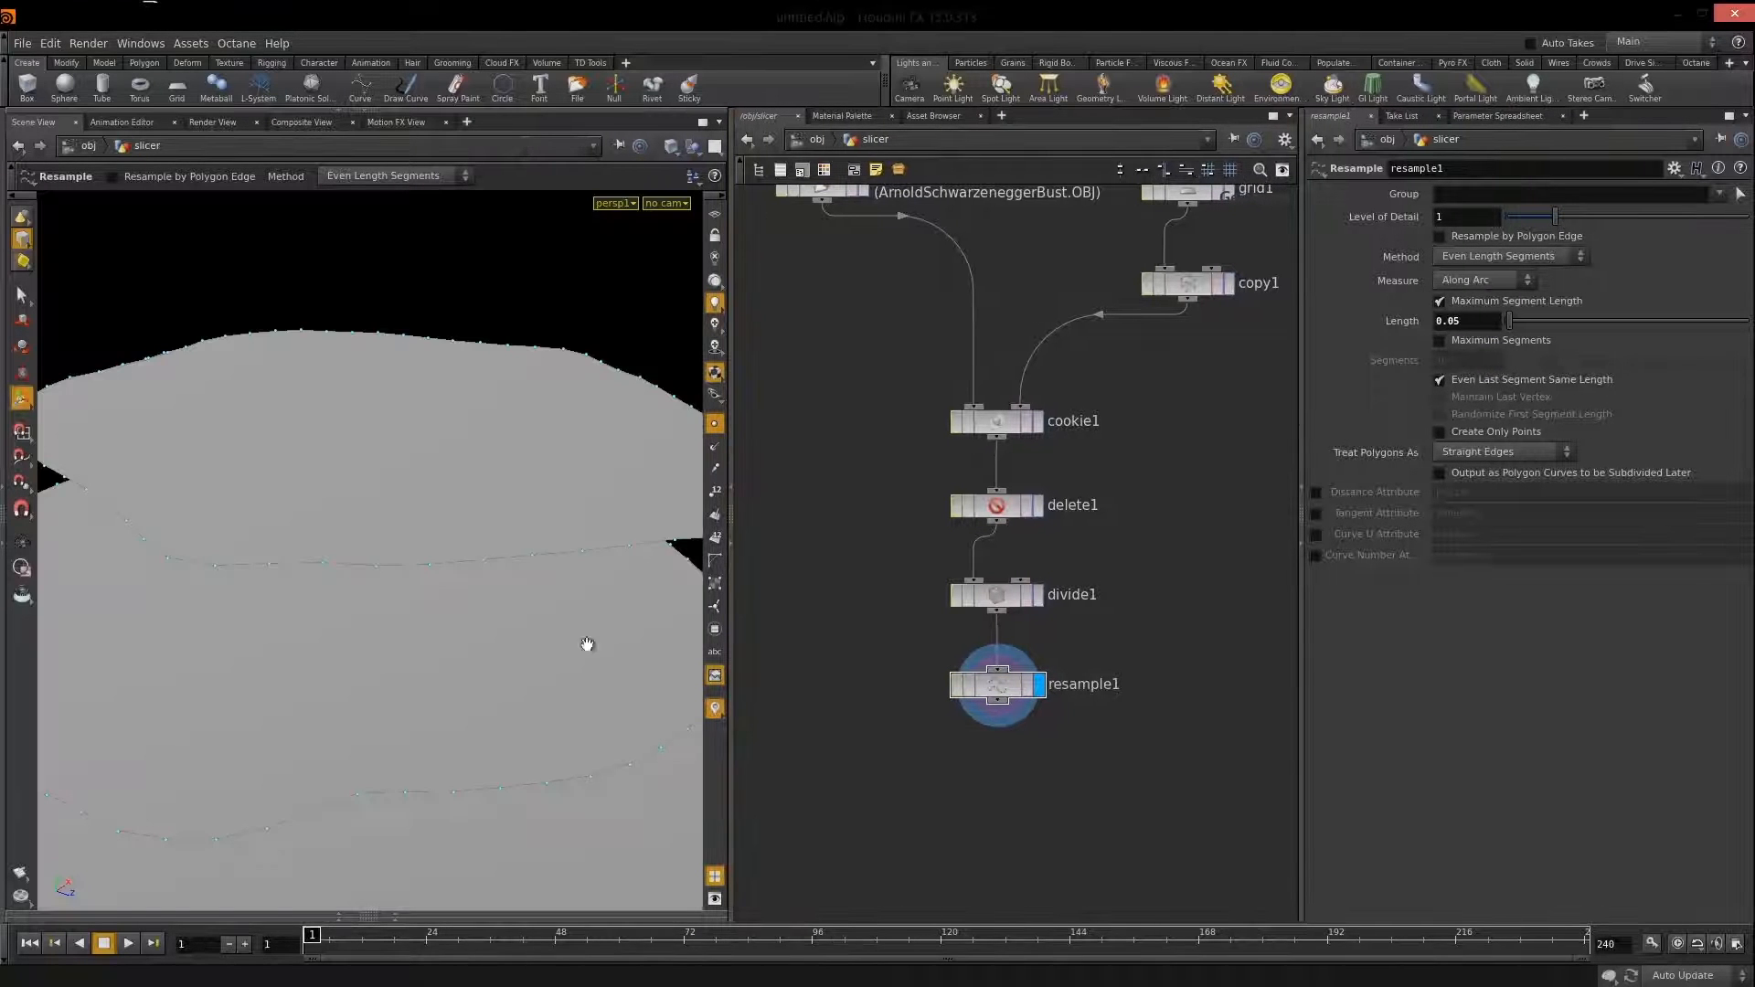
pyautogui.keyDown('alt'); pyautogui.moveTo(587, 644); pyautogui.dragTo(469, 639, button='right'); pyautogui.keyUp('alt')
pyautogui.keyDown('alt'); pyautogui.moveTo(470, 639); pyautogui.dragTo(418, 670); pyautogui.keyUp('alt')
pyautogui.moveTo(408, 732); pyautogui.dragTo(405, 659)
pyautogui.moveTo(405, 660); pyautogui.dragTo(449, 641, button='right')
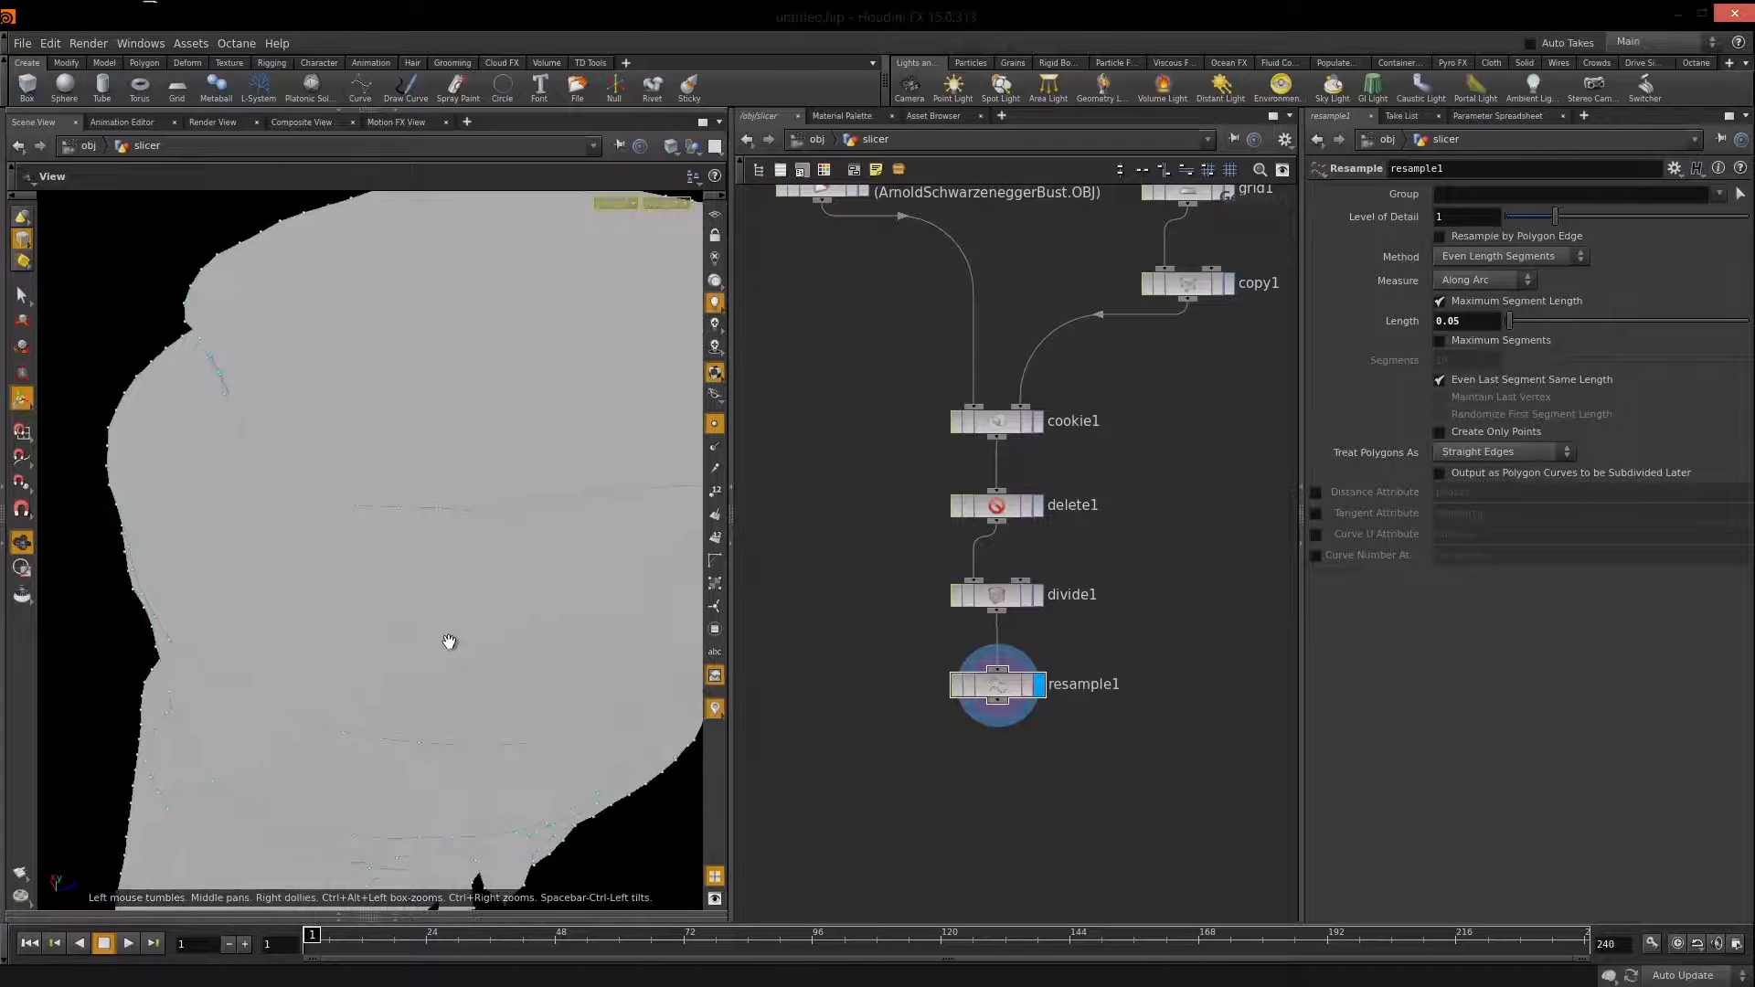
pyautogui.moveTo(371, 495); pyautogui.dragTo(286, 627)
pyautogui.press('Return')
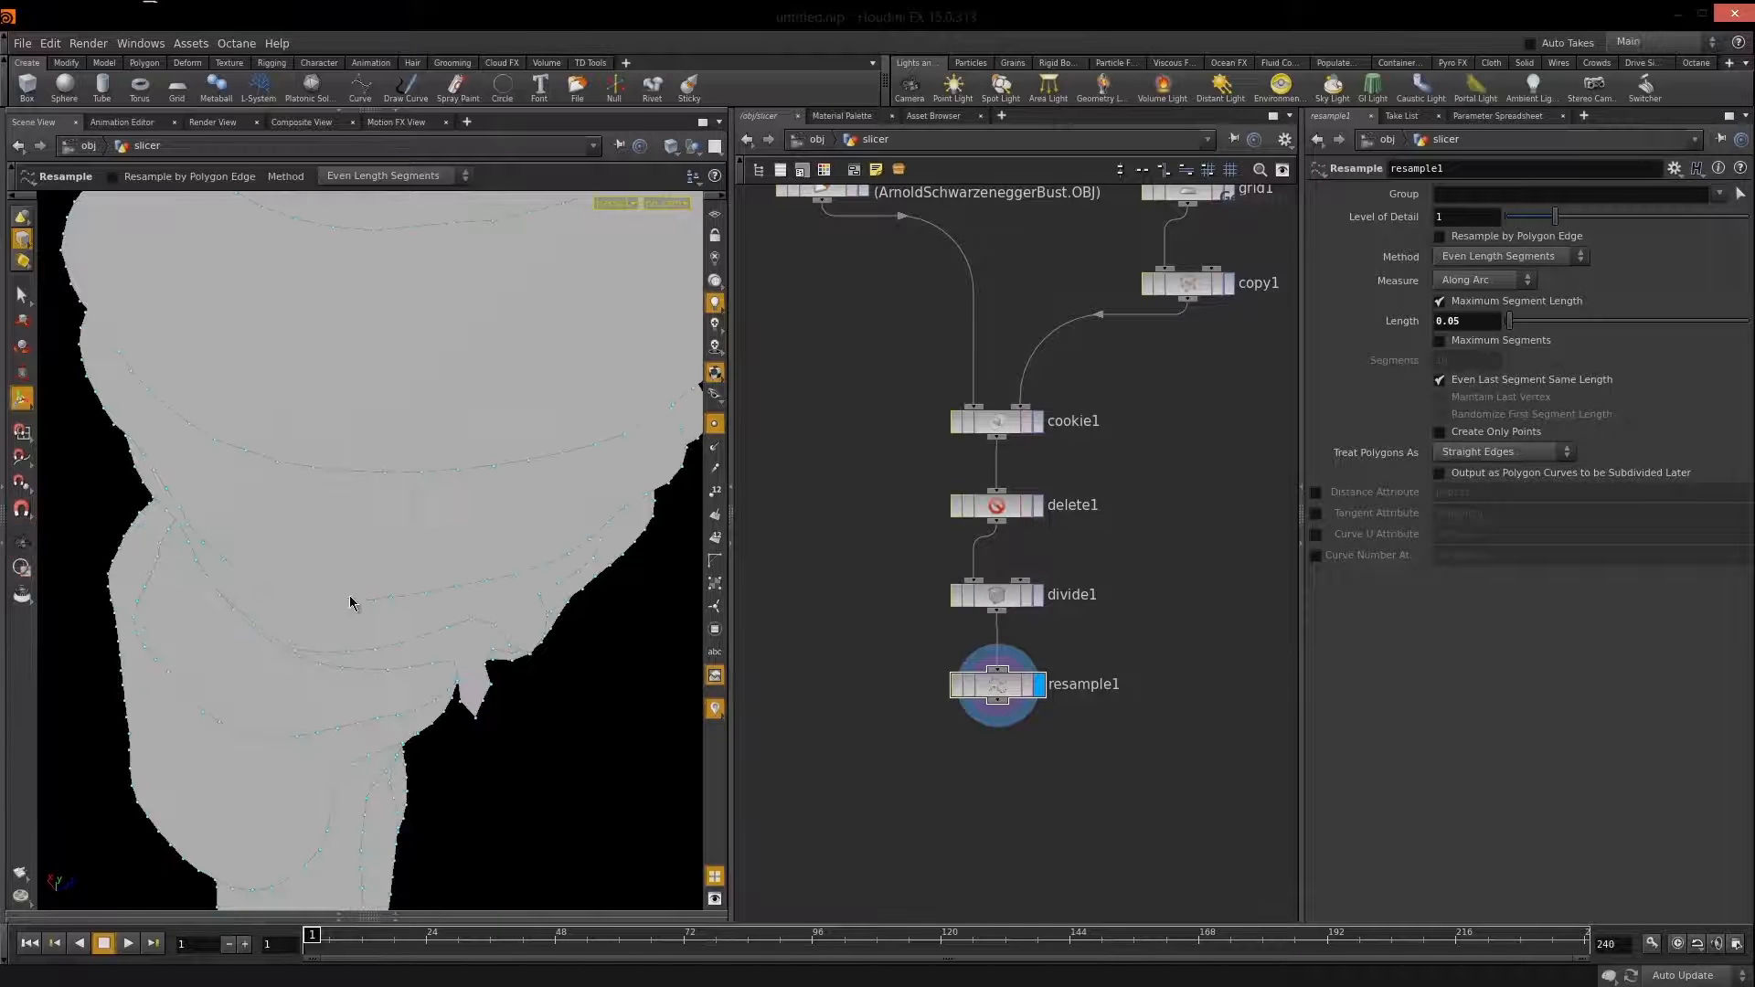
# Add a Convert node, connect it below the Resample node and display its output.
pyautogui.moveTo(1026, 794); pyautogui.dragTo(1006, 635, button='middle')
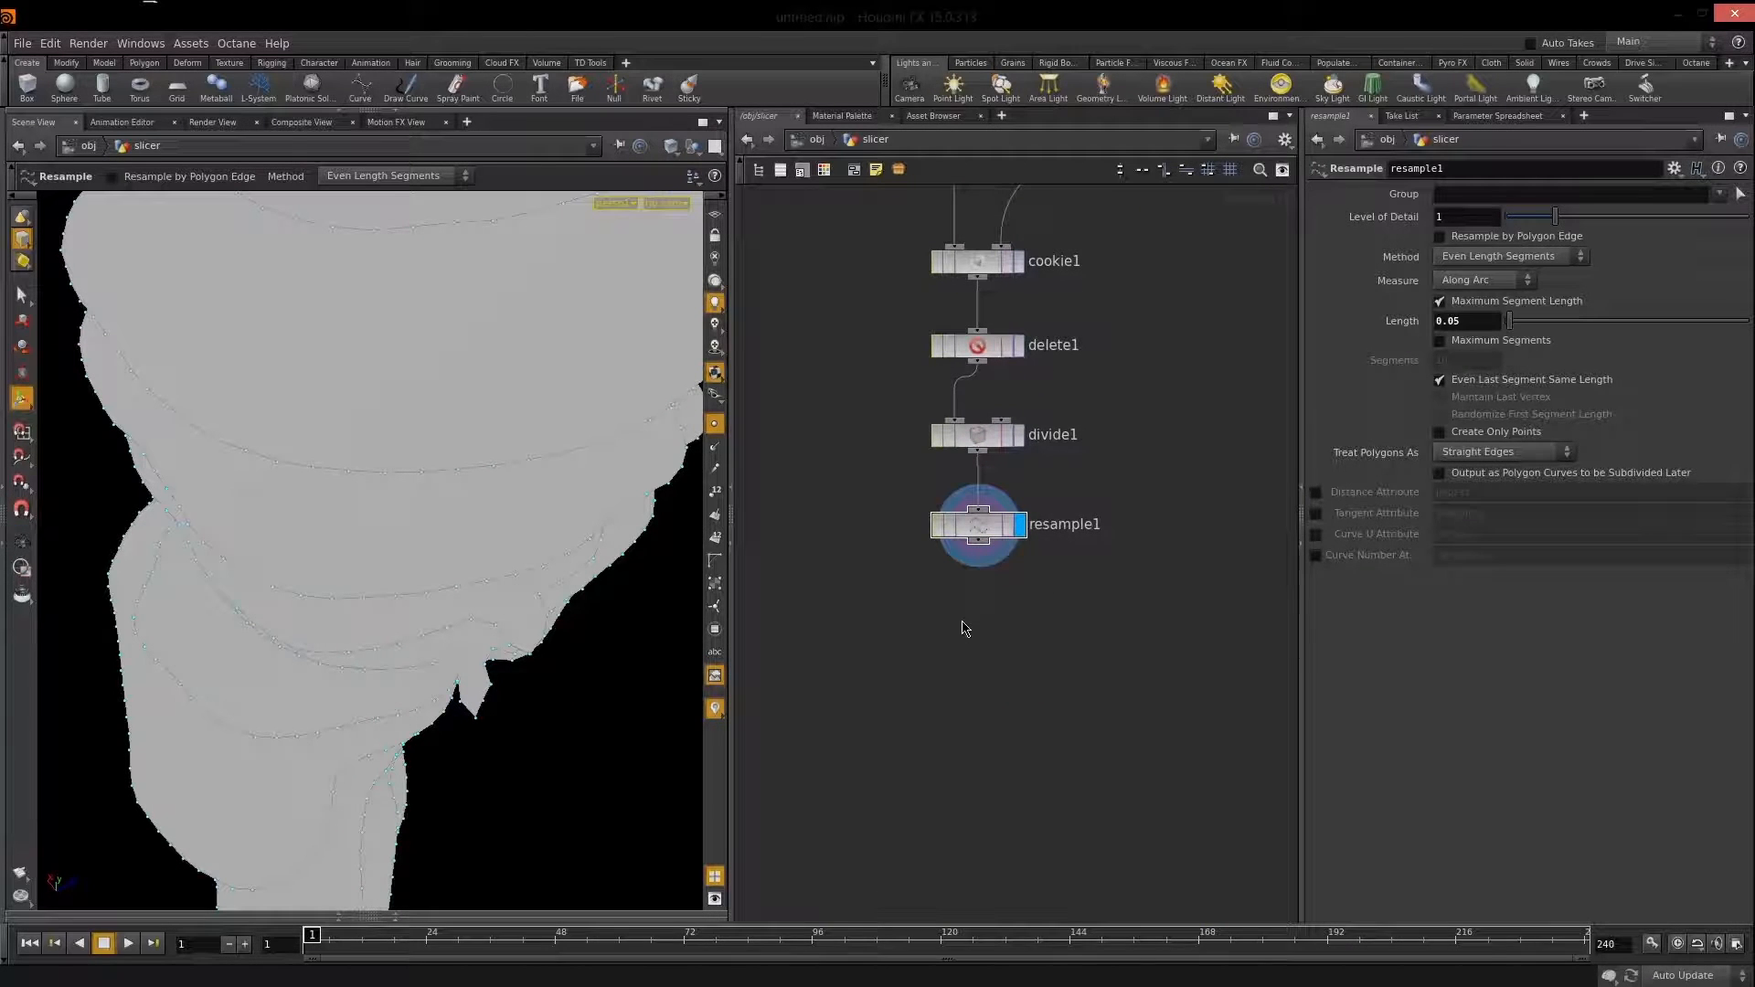
pyautogui.press('Tab')
pyautogui.write('convert')
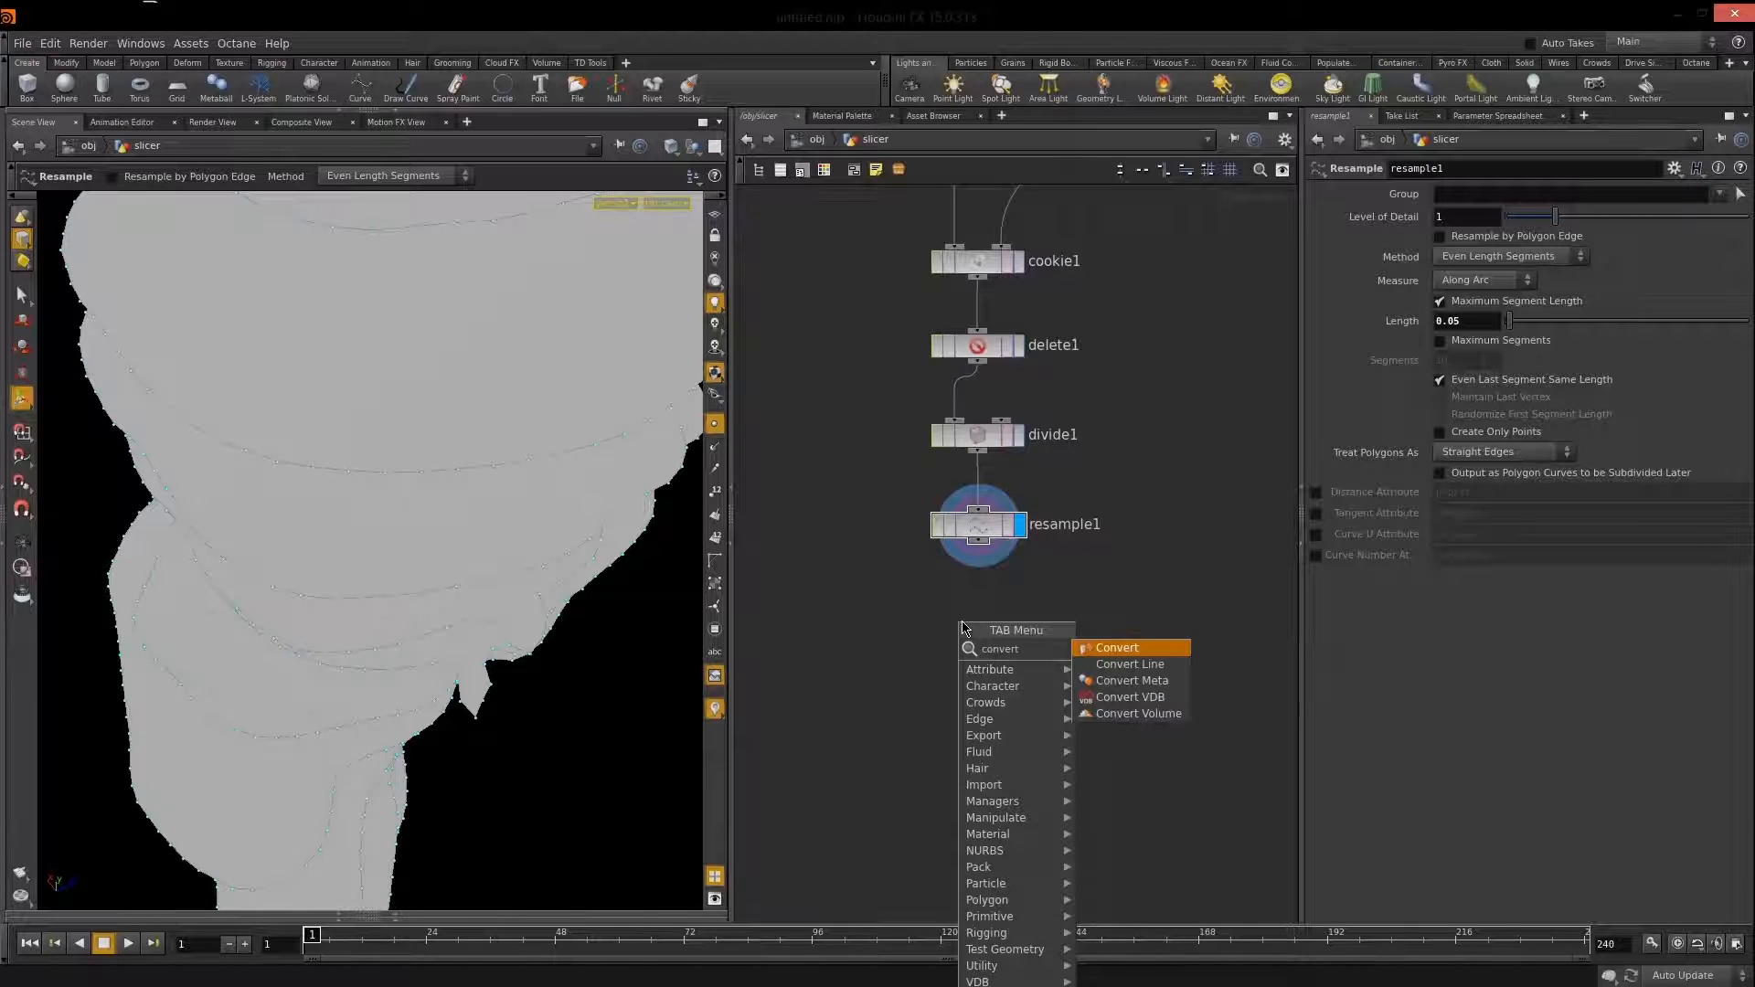
pyautogui.press('Return')
pyautogui.click(971, 615)
pyautogui.moveTo(977, 554); pyautogui.dragTo(878, 599)
pyautogui.click(1020, 623)
# Set the Convert node to turn the resampled slices into NURBS curves.
pyautogui.click(1489, 252)
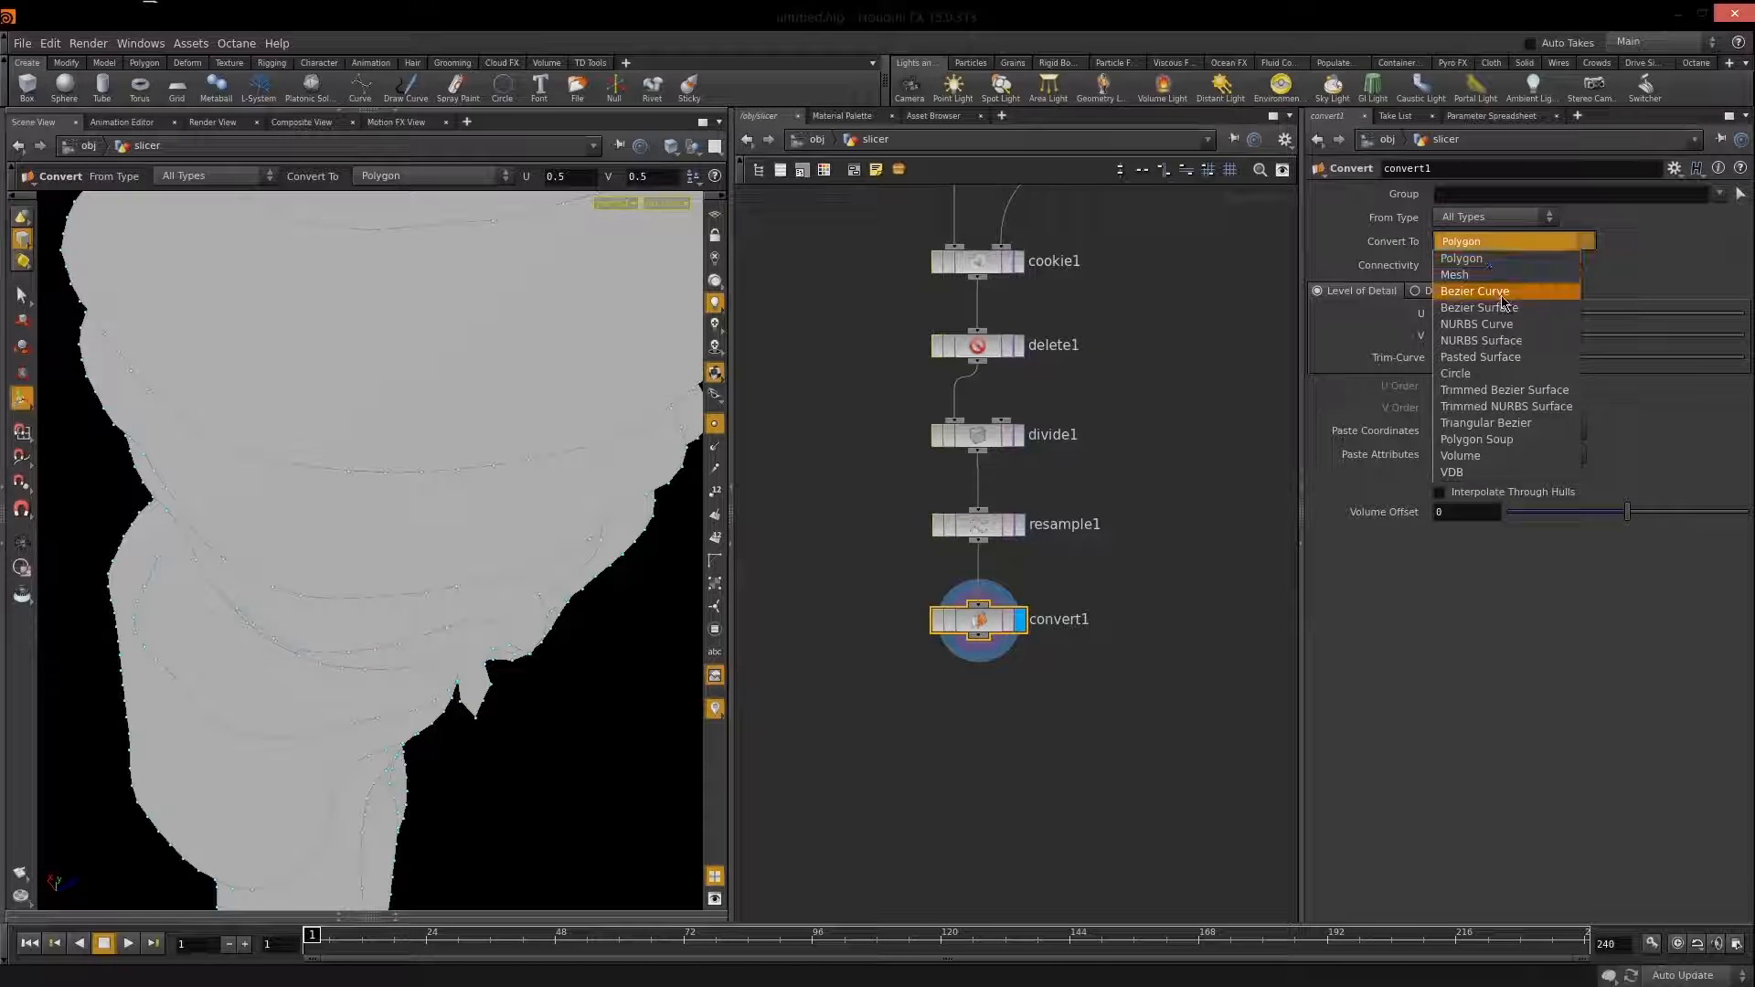
pyautogui.click(1493, 329)
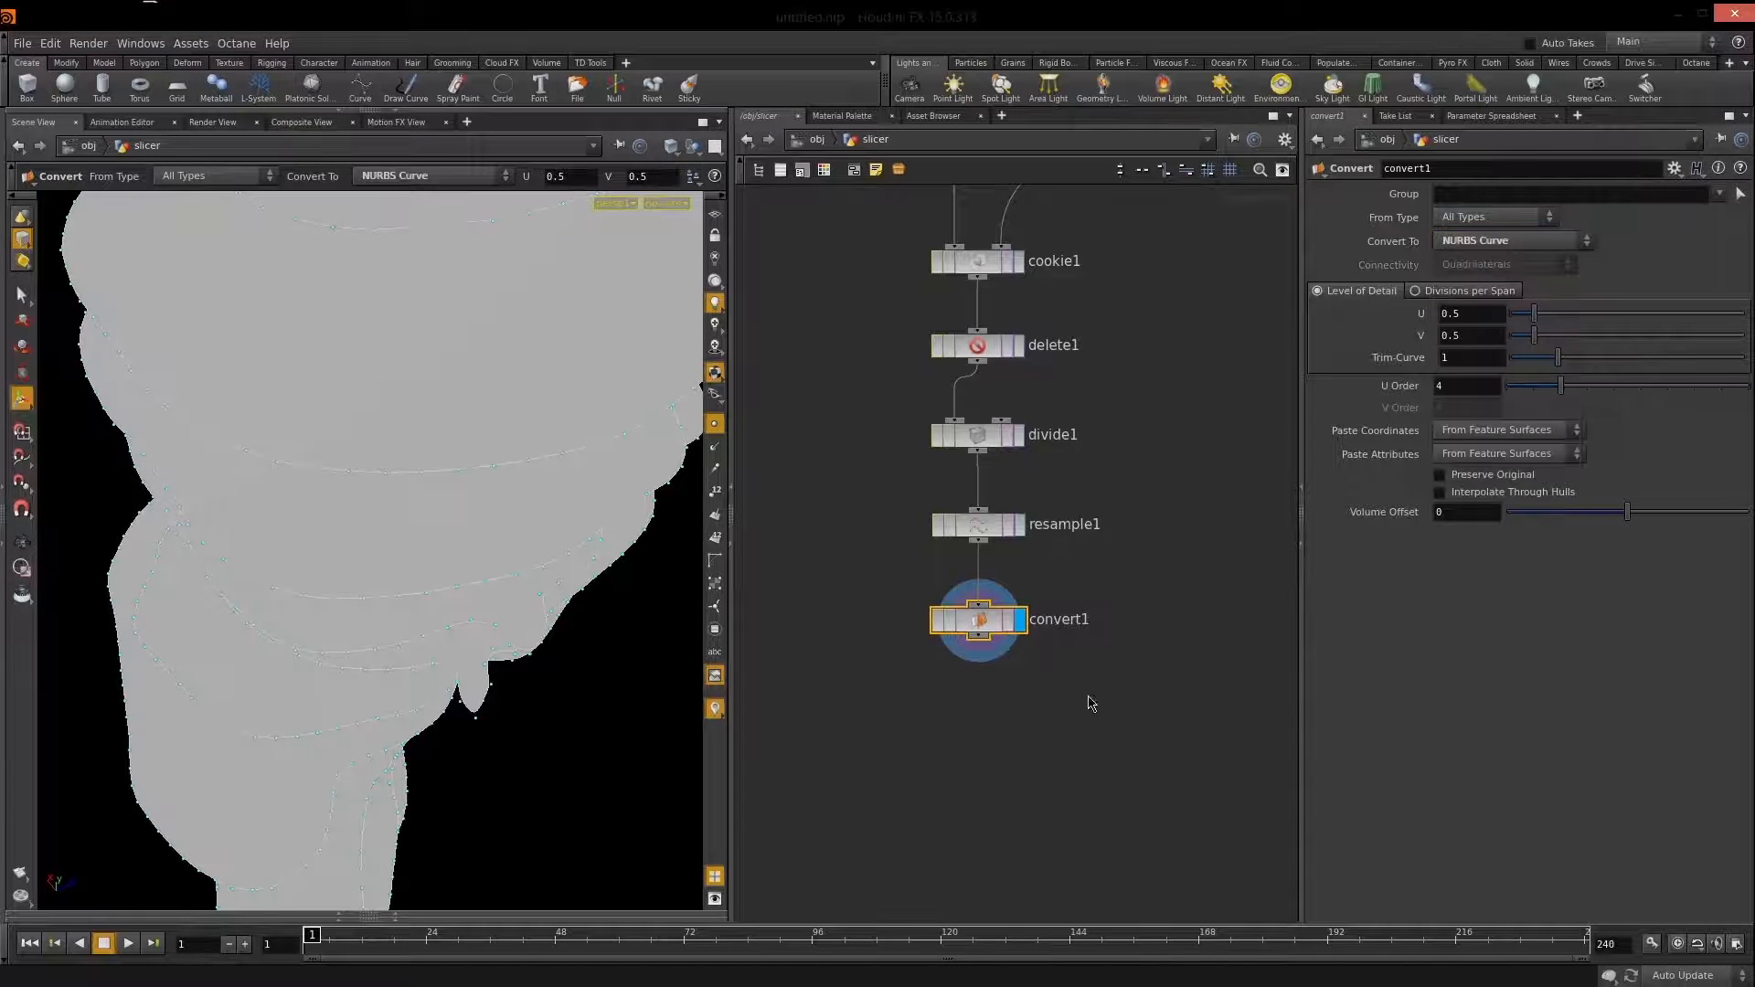
pyautogui.keyDown('alt'); pyautogui.moveTo(521, 466); pyautogui.dragTo(183, 428); pyautogui.keyUp('alt')
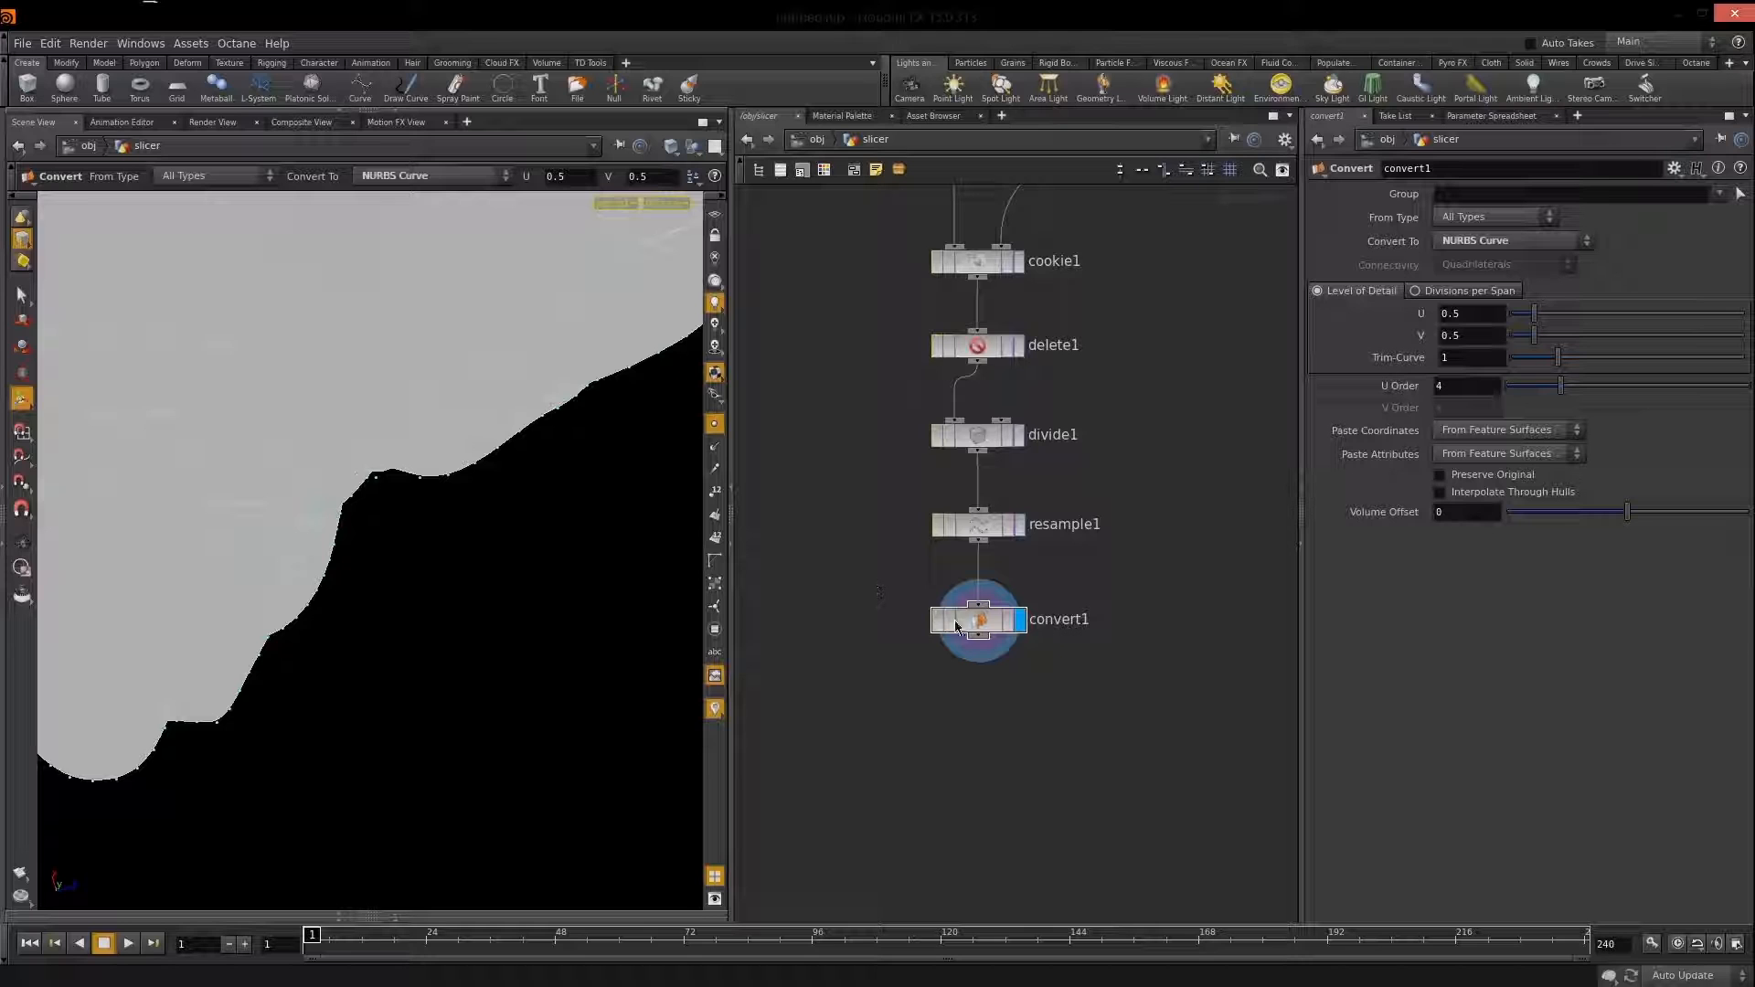
pyautogui.click(939, 623)
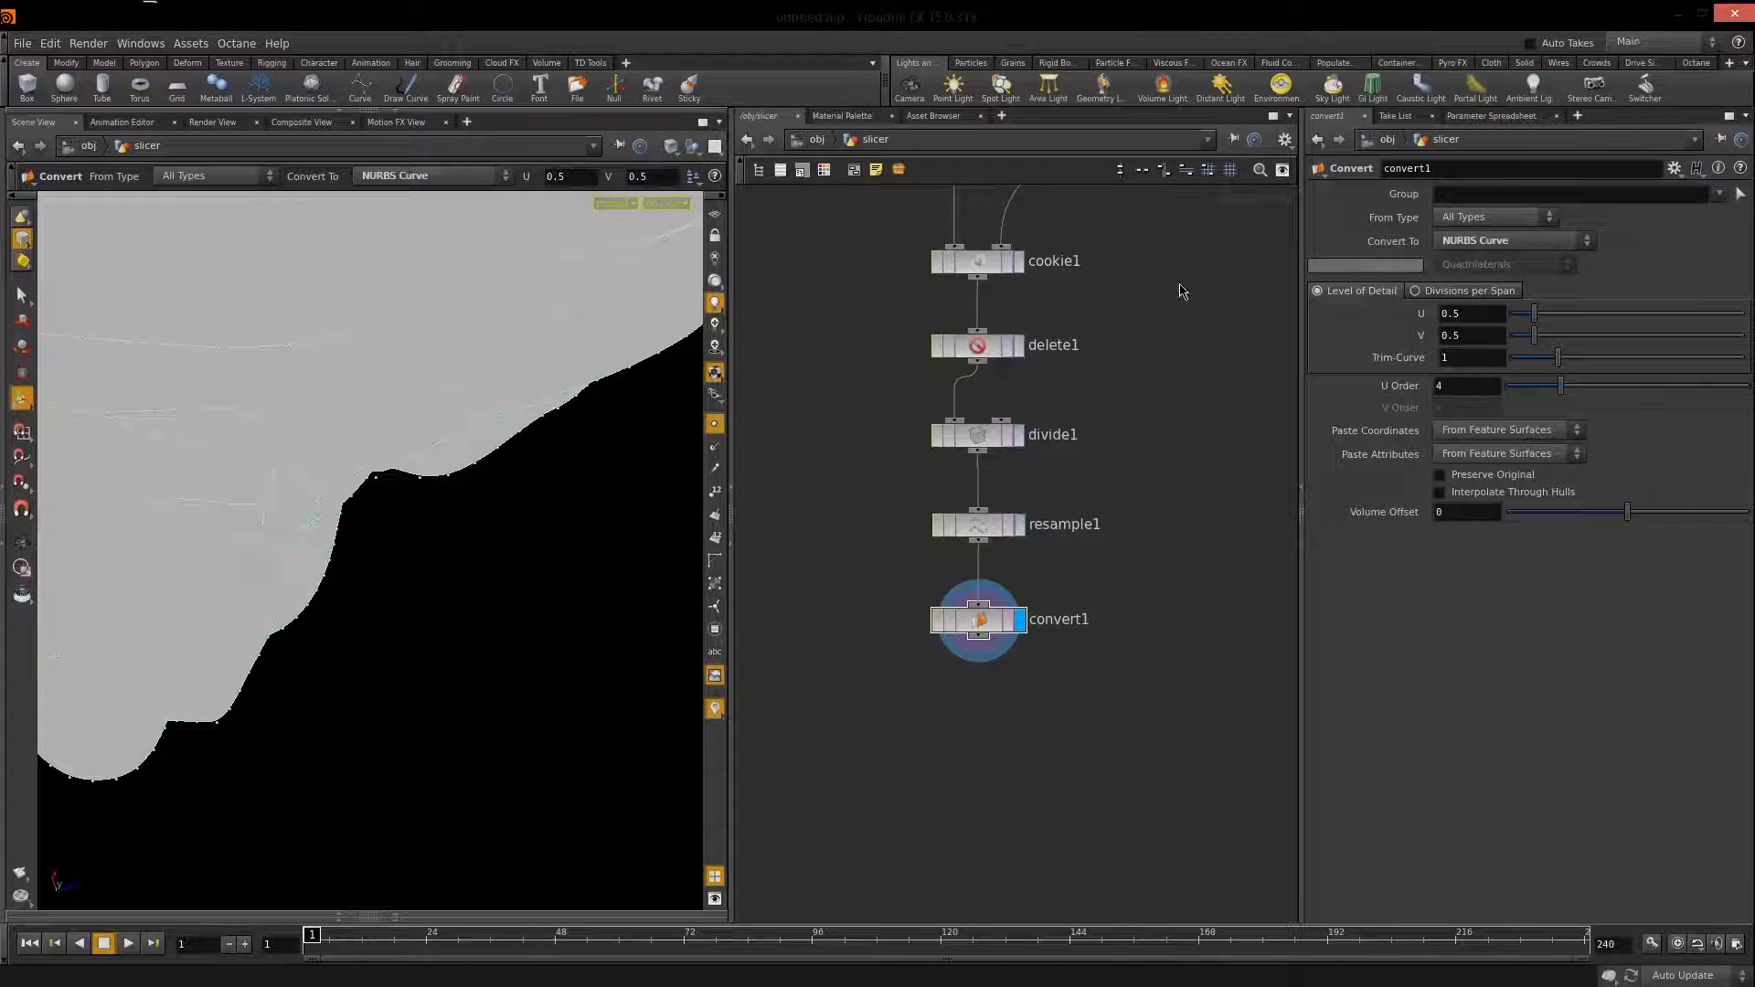
pyautogui.press('Escape')
# Examine the stack of converted slices from several angles to judge the smoothness of their outlines.
pyautogui.moveTo(451, 423); pyautogui.dragTo(554, 521)
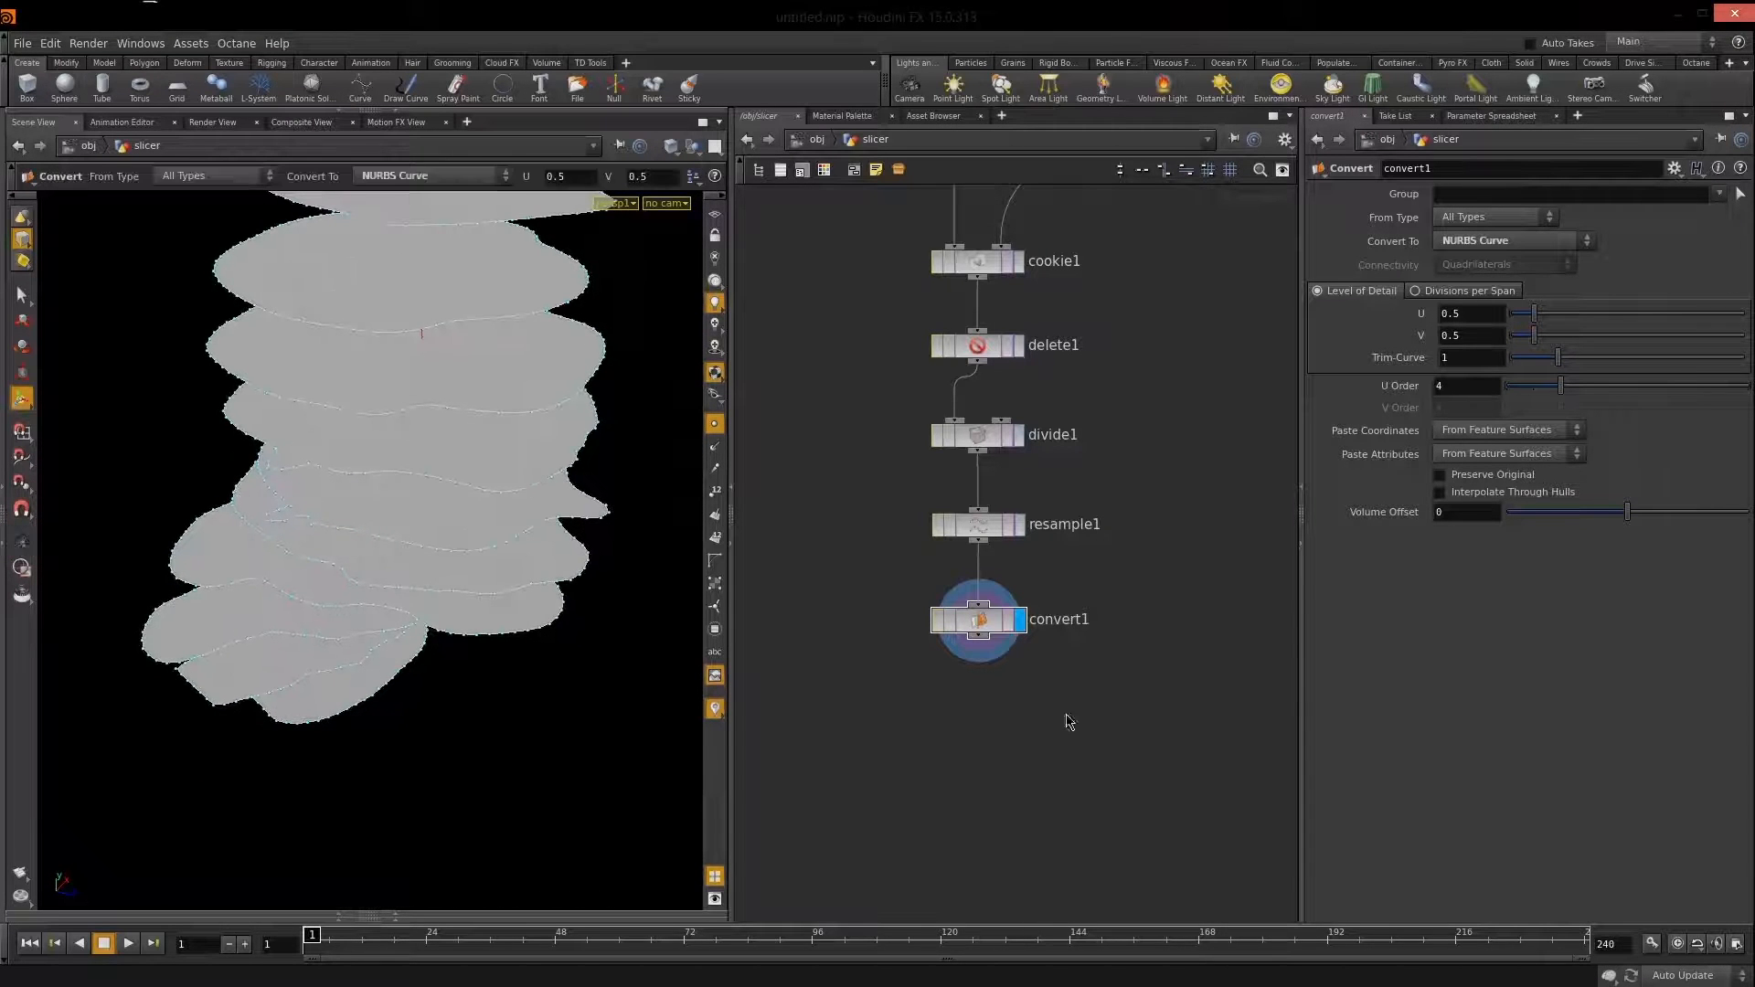
pyautogui.moveTo(395, 423); pyautogui.dragTo(429, 534)
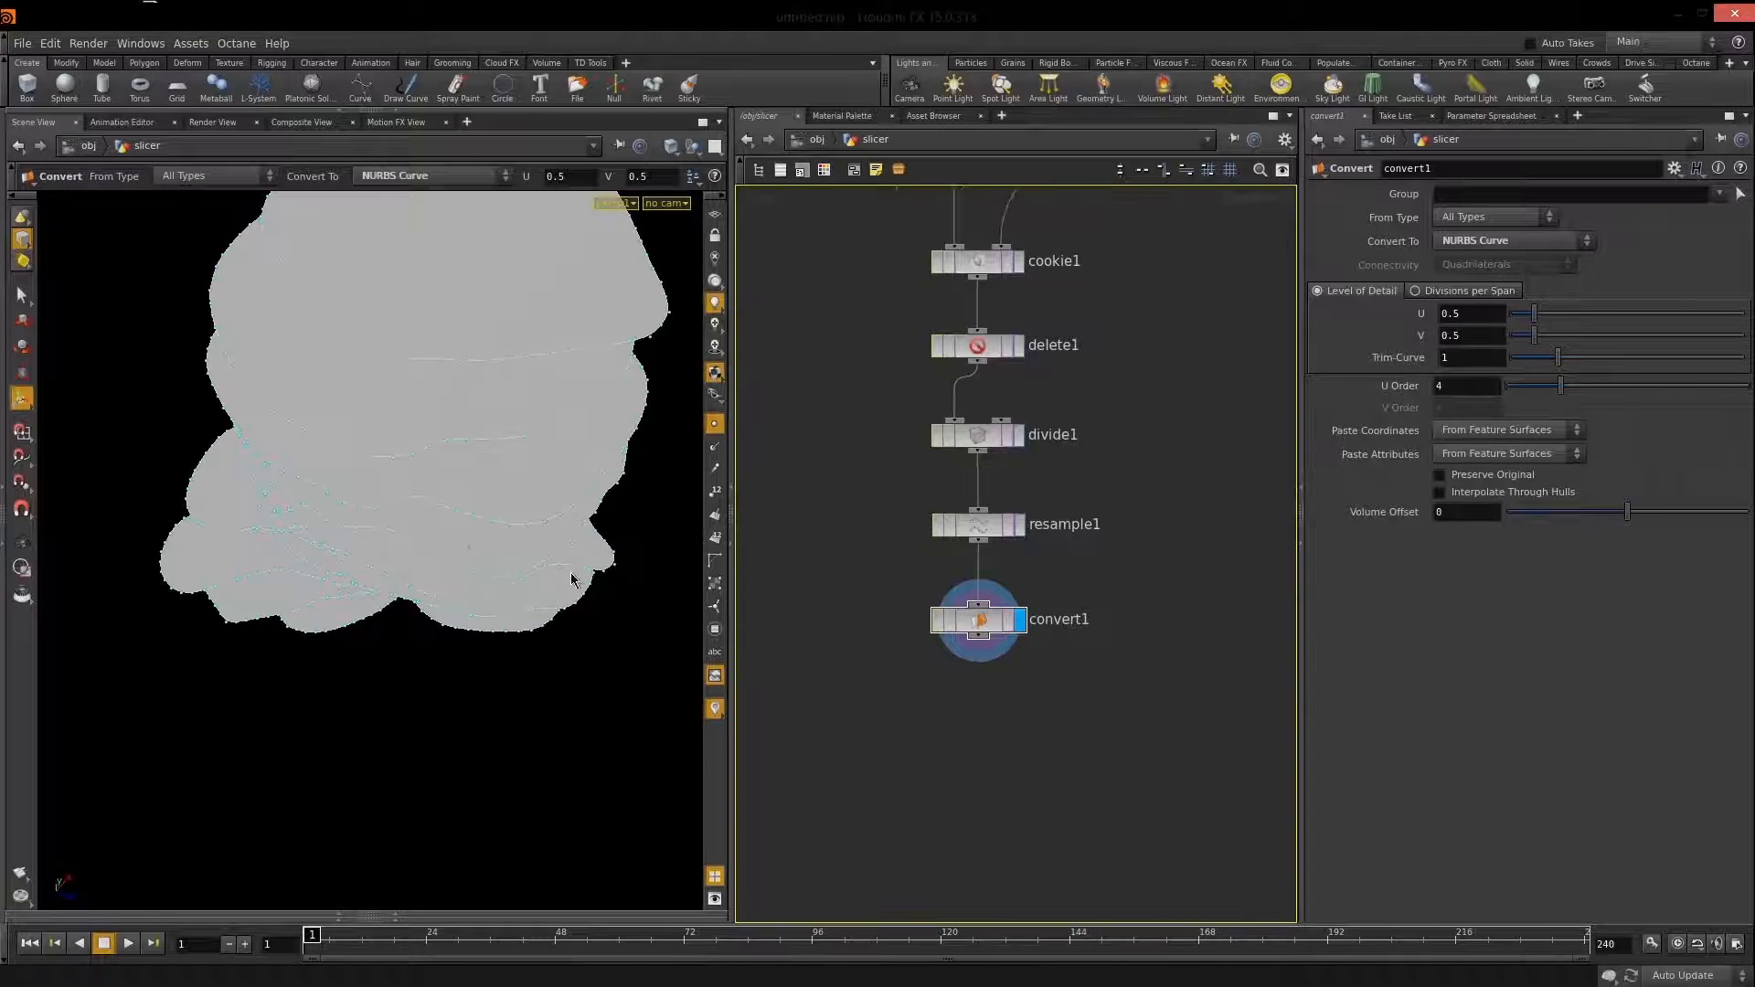
pyautogui.press('Escape')
pyautogui.moveTo(540, 392); pyautogui.dragTo(433, 514)
pyautogui.moveTo(432, 515); pyautogui.dragTo(419, 544, button='right')
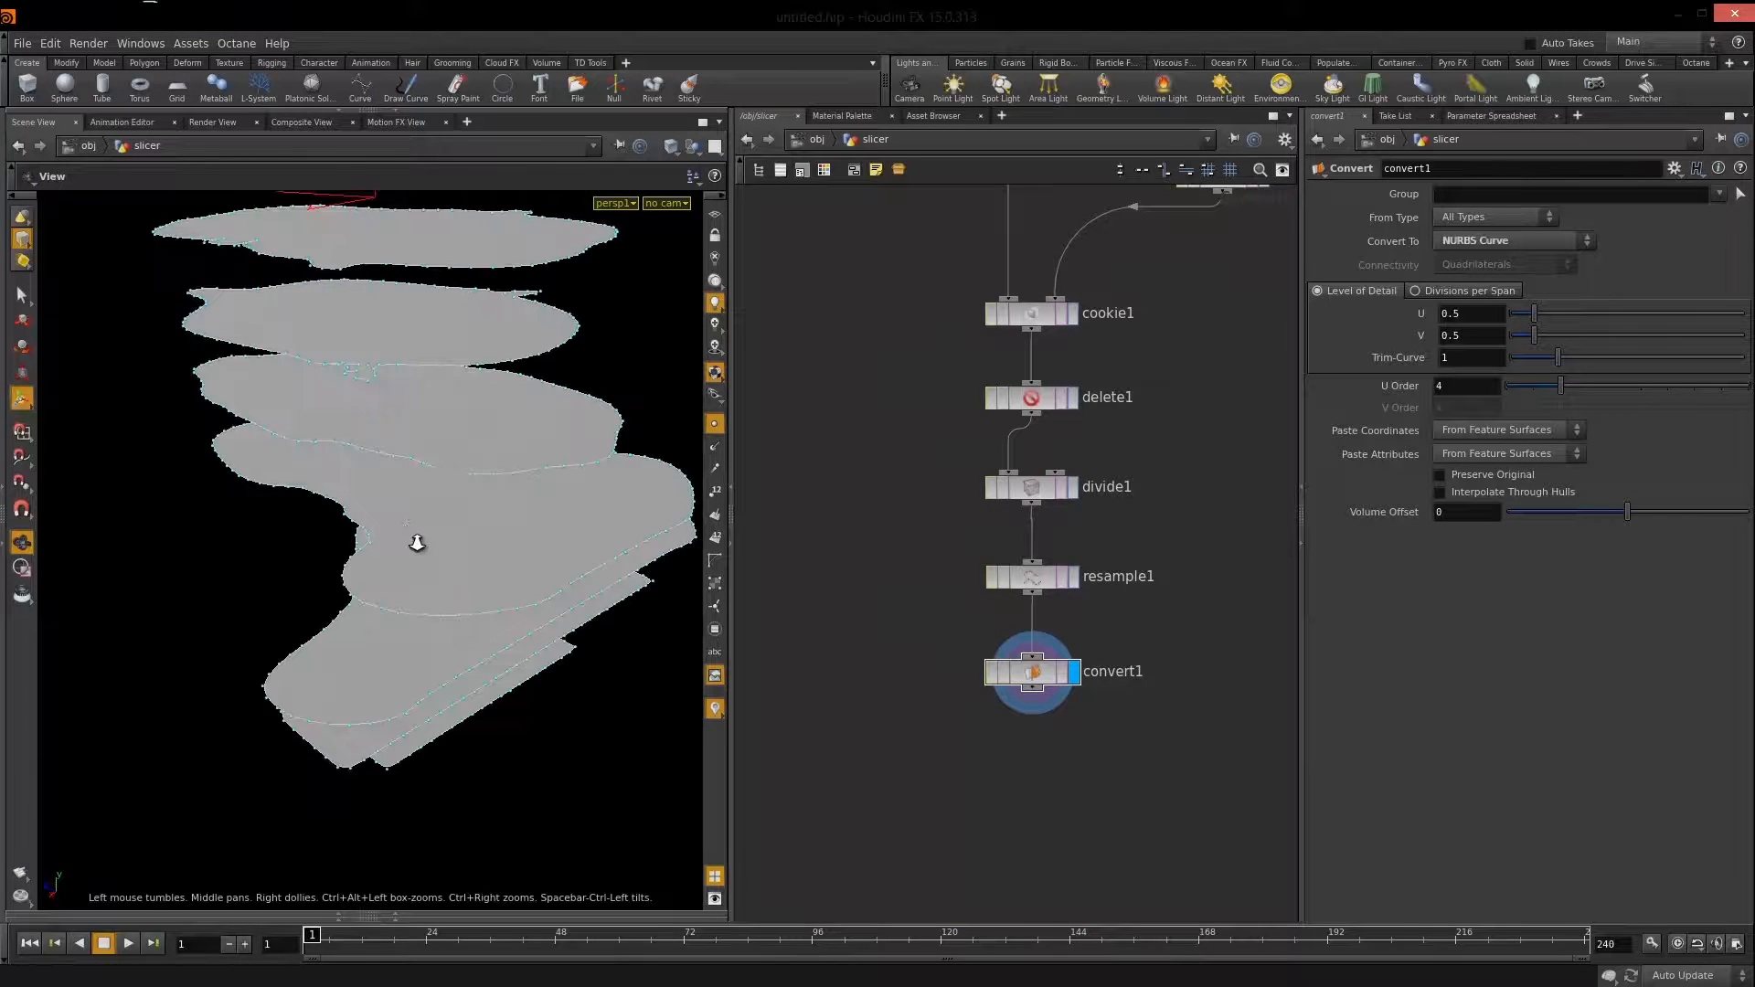
pyautogui.moveTo(419, 544); pyautogui.dragTo(502, 575)
pyautogui.moveTo(502, 575); pyautogui.dragTo(612, 509, button='right')
pyautogui.moveTo(611, 509); pyautogui.dragTo(392, 518, button='middle')
pyautogui.moveTo(391, 517); pyautogui.dragTo(321, 559, button='right')
pyautogui.moveTo(322, 560); pyautogui.dragTo(422, 504, button='middle')
pyautogui.moveTo(422, 504); pyautogui.dragTo(435, 594)
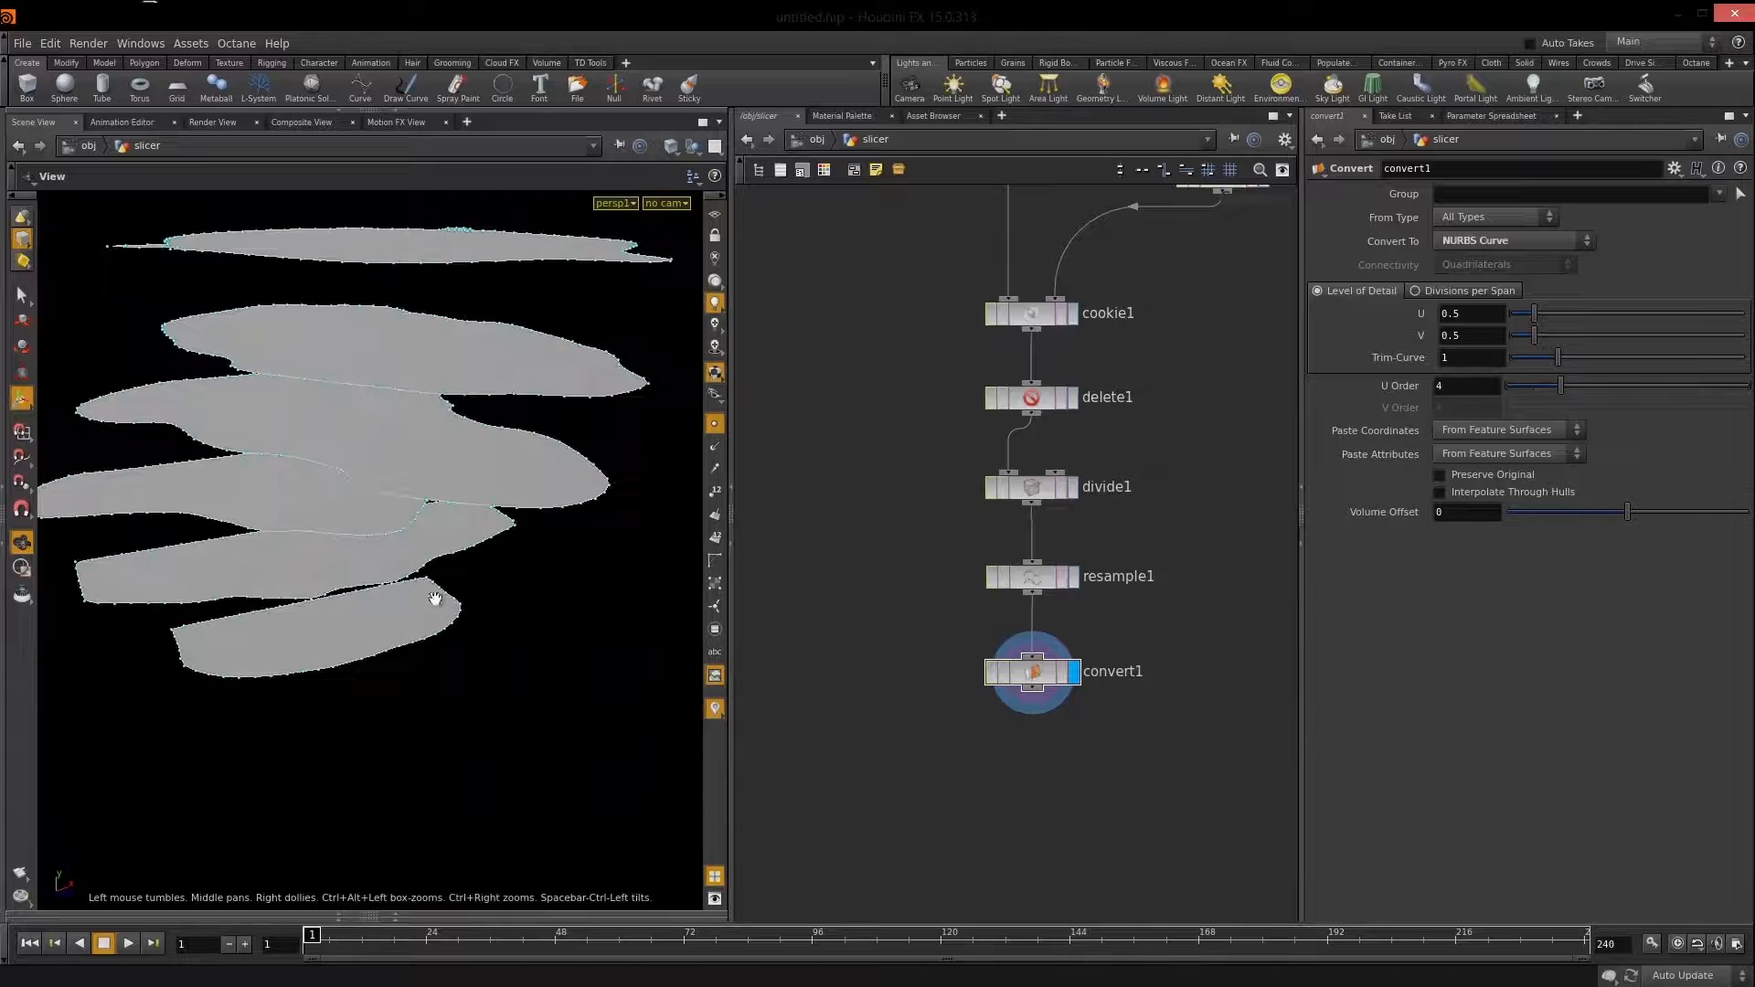
pyautogui.moveTo(435, 594); pyautogui.dragTo(458, 532, button='middle')
pyautogui.moveTo(476, 540); pyautogui.dragTo(485, 554)
pyautogui.moveTo(485, 554); pyautogui.dragTo(448, 517, button='right')
pyautogui.moveTo(448, 516); pyautogui.dragTo(537, 475, button='middle')
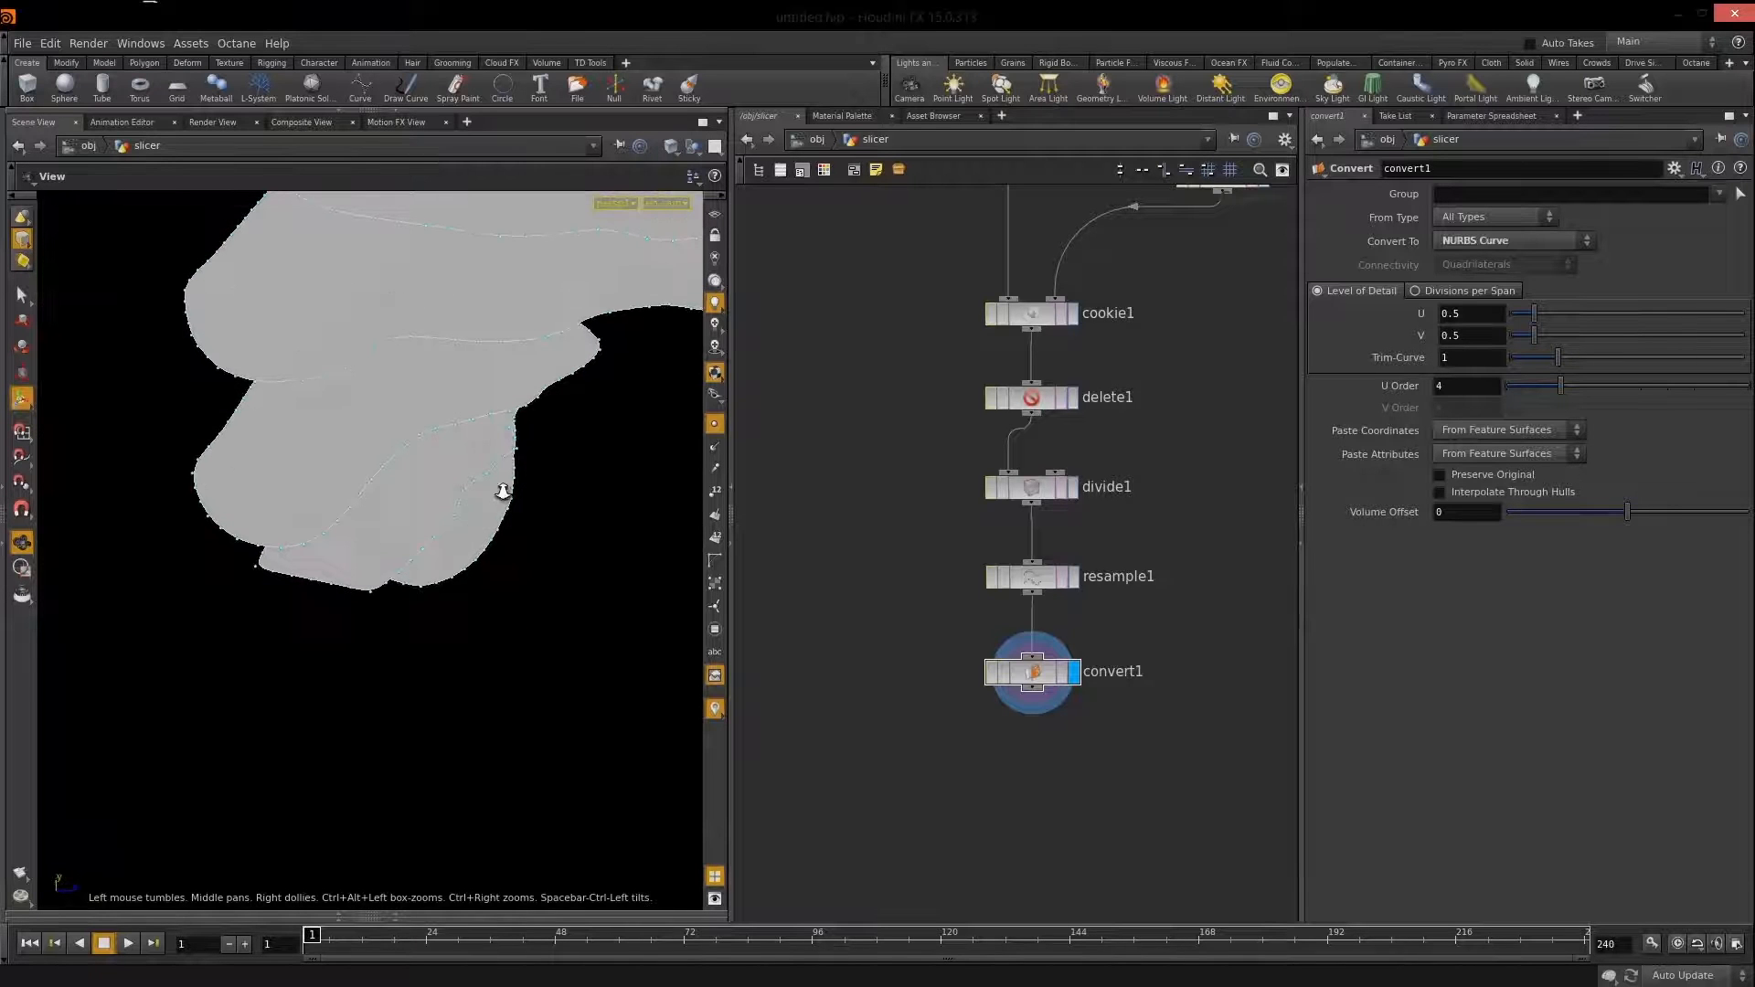
# Inspect the slice edges close up, looking at the curve shapes and points along the lower outlines.
pyautogui.moveTo(338, 587); pyautogui.dragTo(449, 531, button='right')
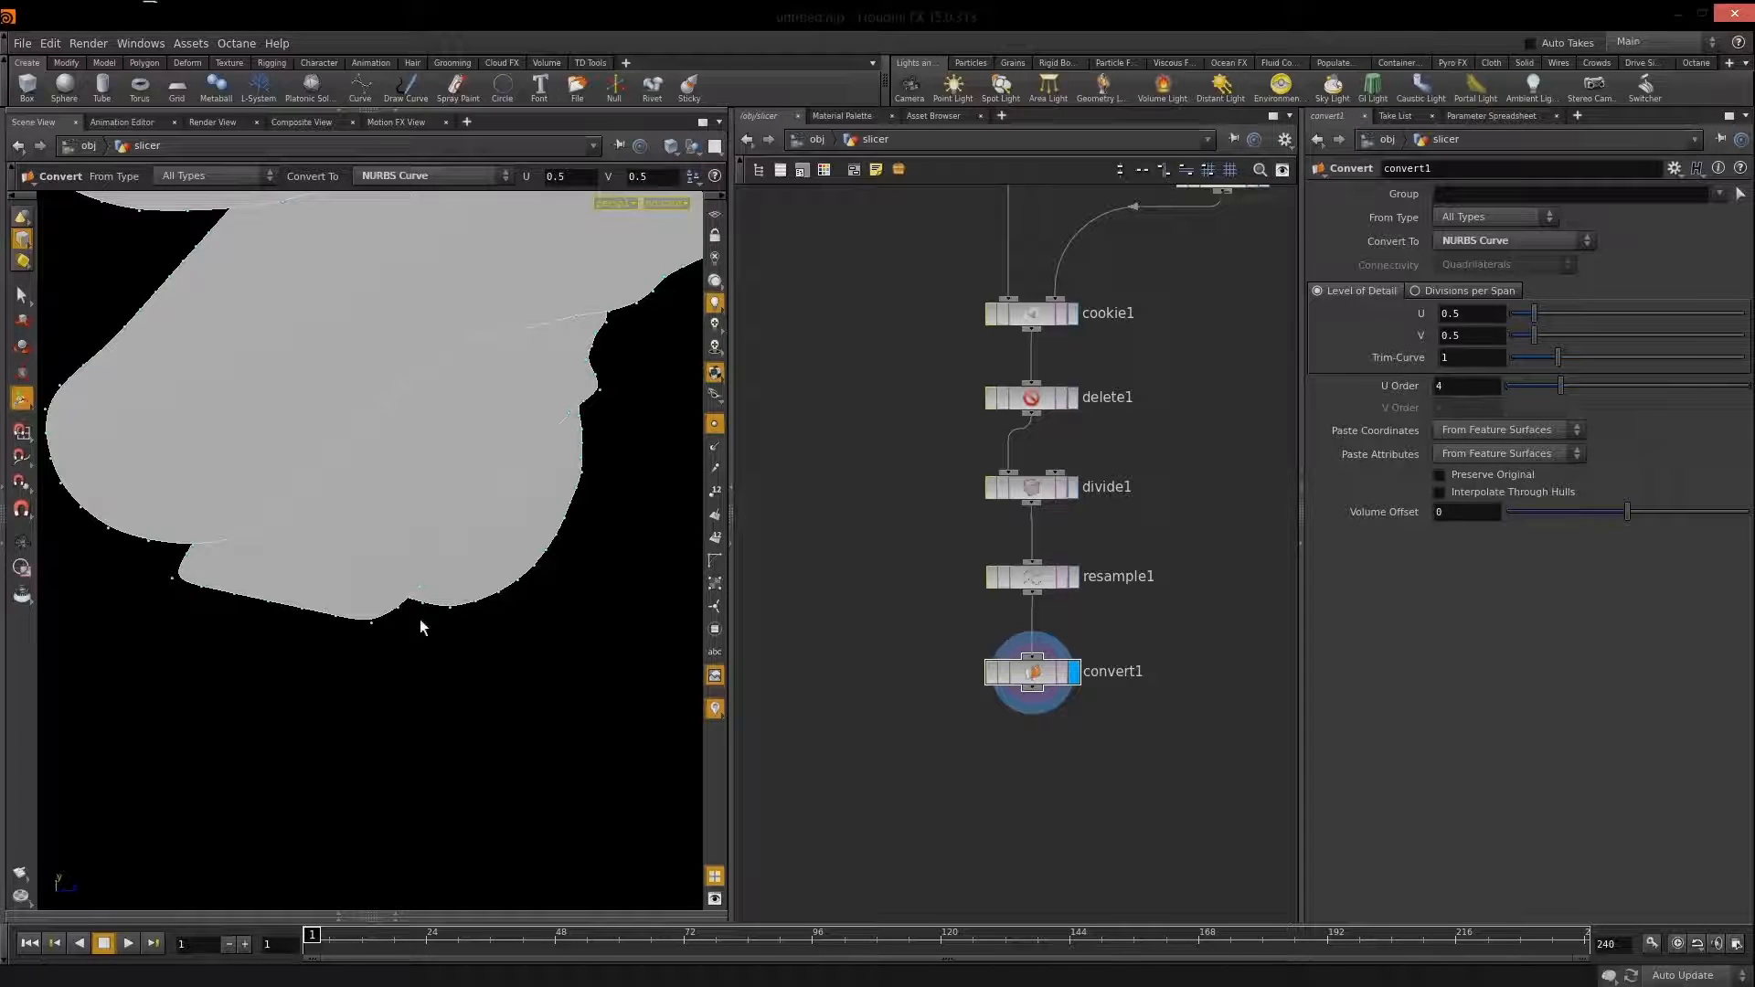
pyautogui.press('Escape')
pyautogui.moveTo(391, 556); pyautogui.dragTo(538, 648)
pyautogui.moveTo(450, 629); pyautogui.dragTo(574, 507, button='right')
pyautogui.moveTo(526, 577); pyautogui.dragTo(478, 529, button='middle')
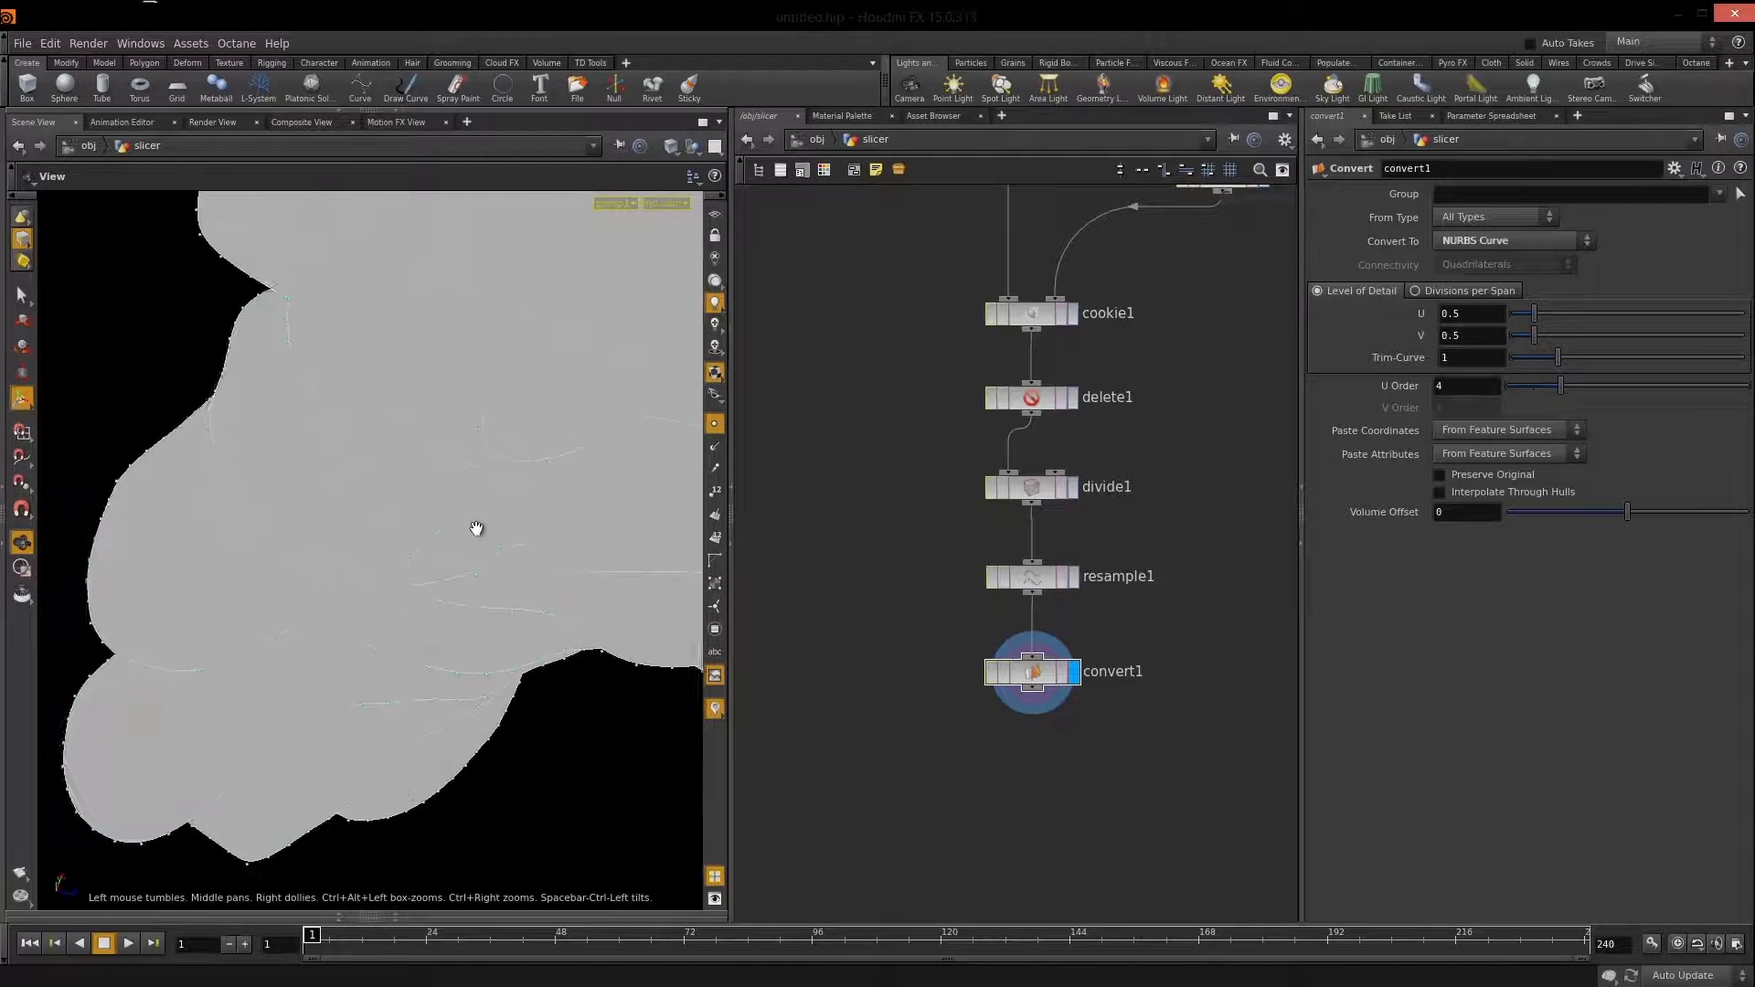
pyautogui.moveTo(459, 530); pyautogui.dragTo(454, 473)
pyautogui.moveTo(454, 474); pyautogui.dragTo(493, 430, button='right')
pyautogui.moveTo(484, 448); pyautogui.dragTo(480, 514)
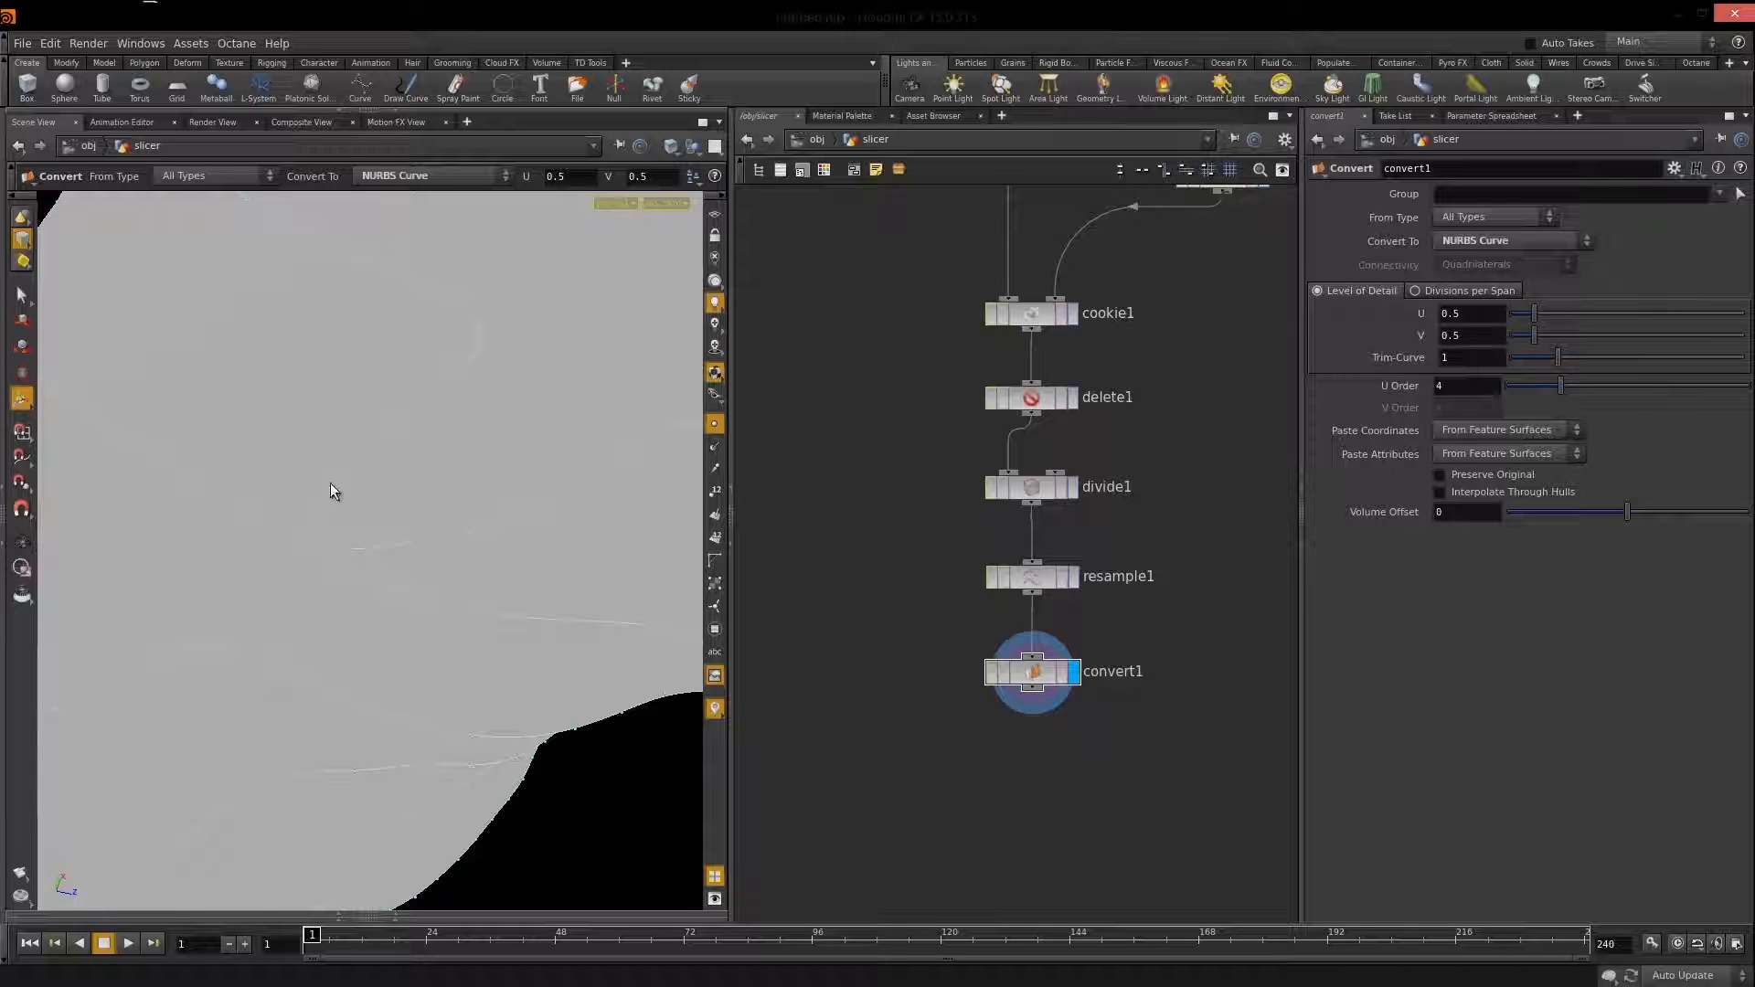
pyautogui.press('space')
pyautogui.moveTo(461, 546); pyautogui.dragTo(461, 605)
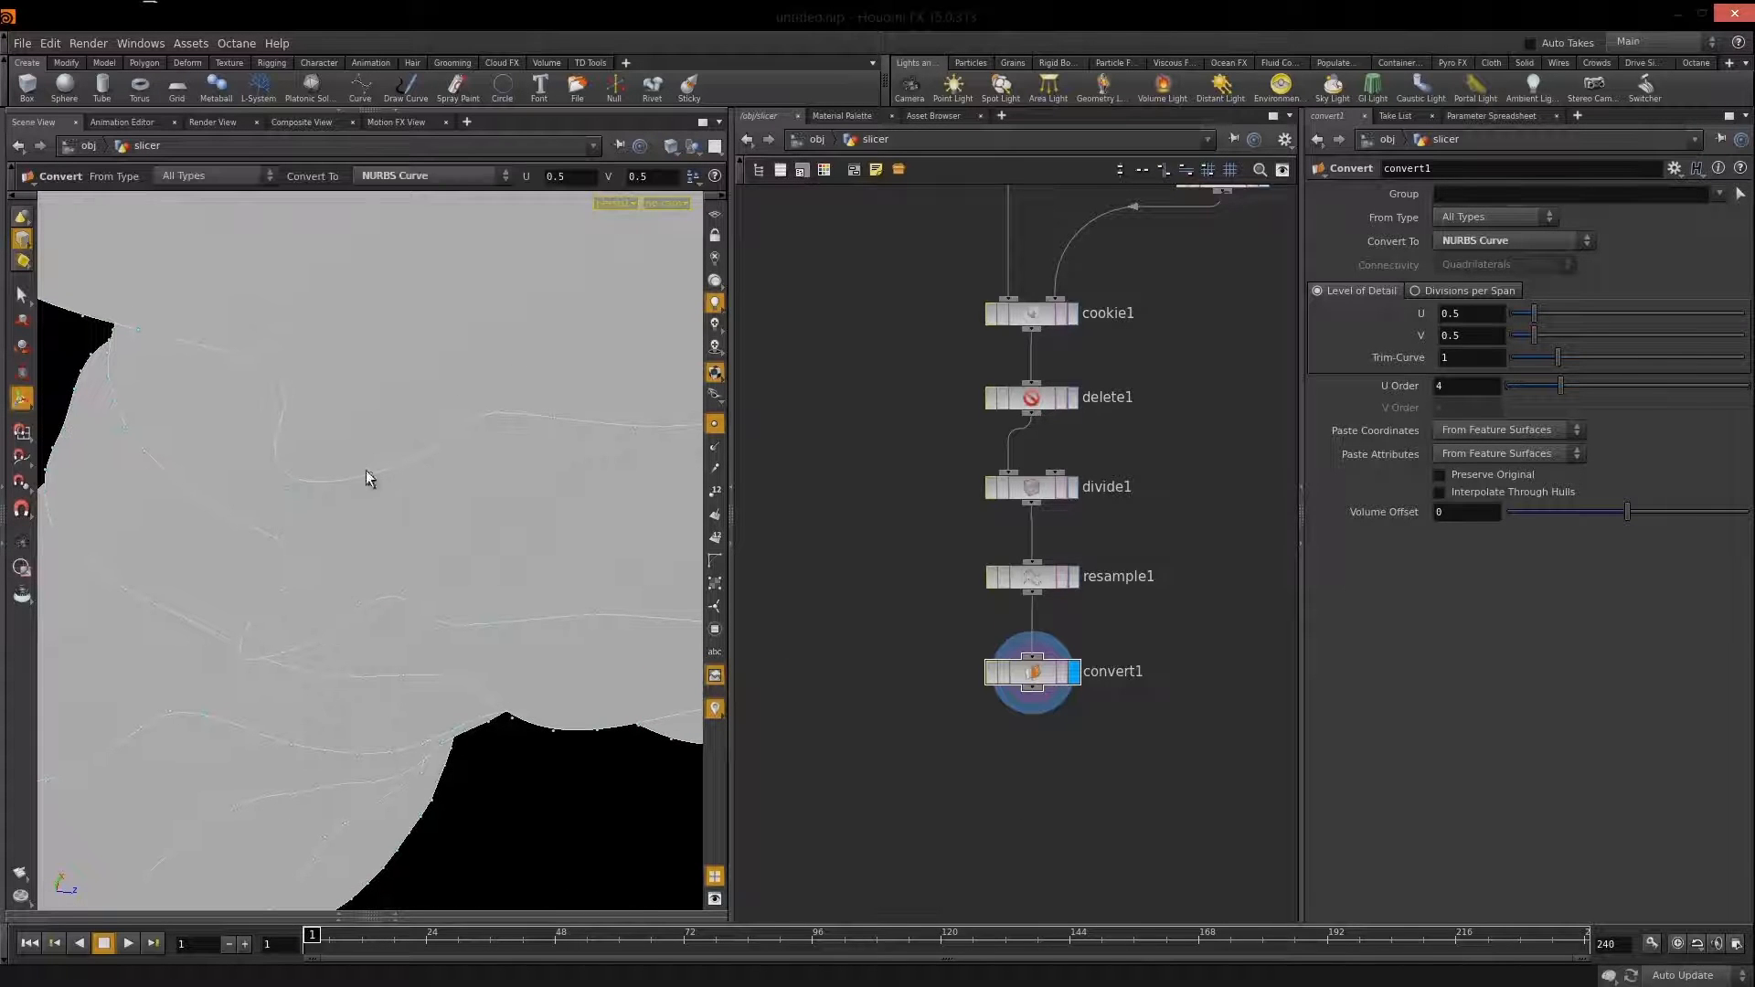
# Toggle the viewport between wireframe, shaded and wire-over-shaded display to check the slice curves.
pyautogui.press('w')
pyautogui.press('w')
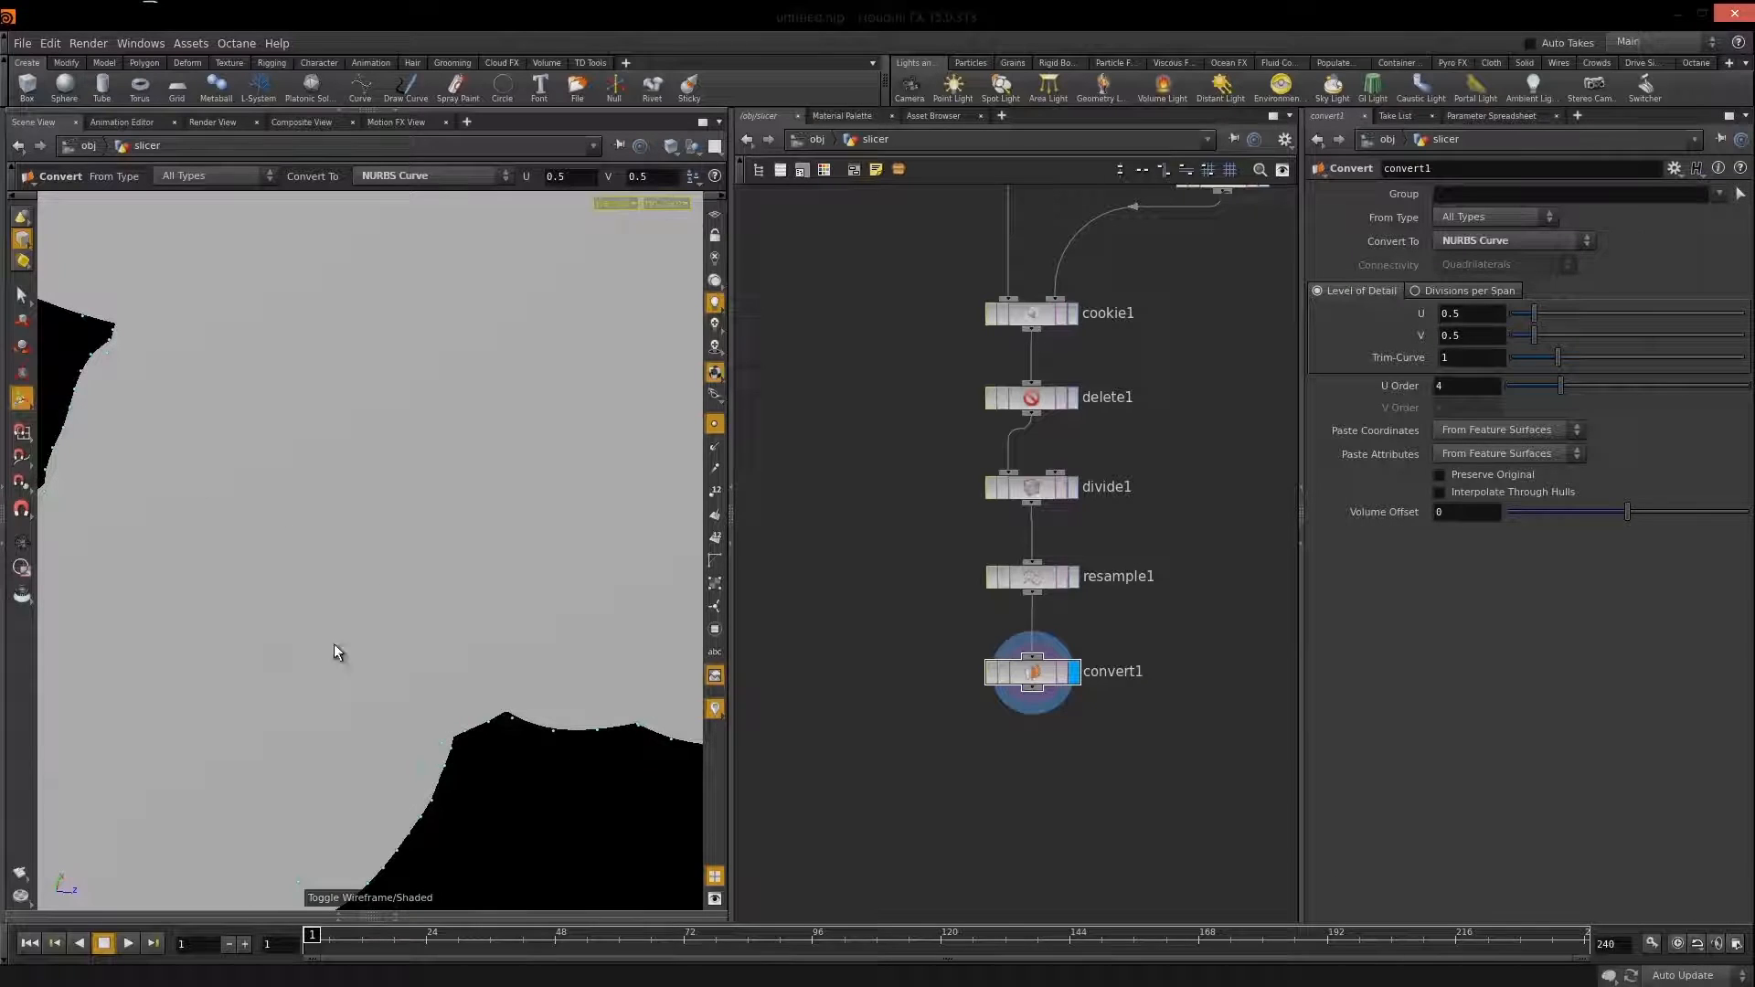
pyautogui.press('w')
pyautogui.press('w')
pyautogui.hotkey('shift', 'w')
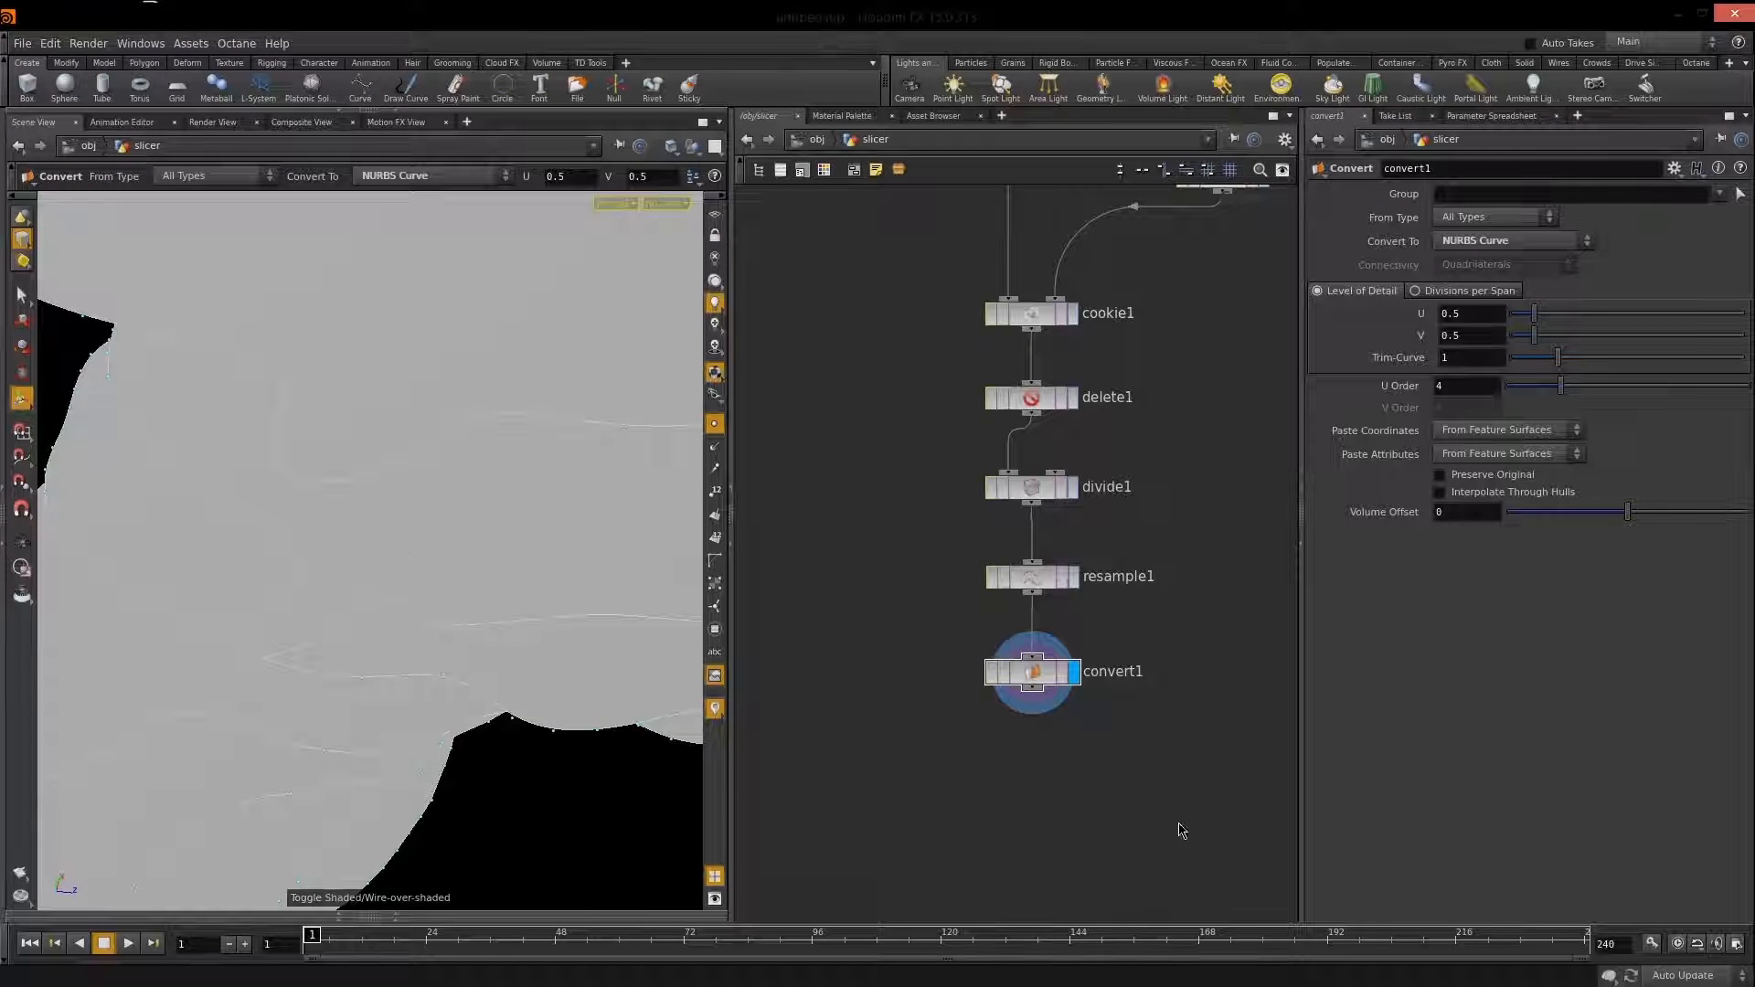
# Add an Ends node, connect it below the Convert node and display its output.
pyautogui.moveTo(999, 716); pyautogui.dragTo(976, 575, button='middle')
pyautogui.press('Tab')
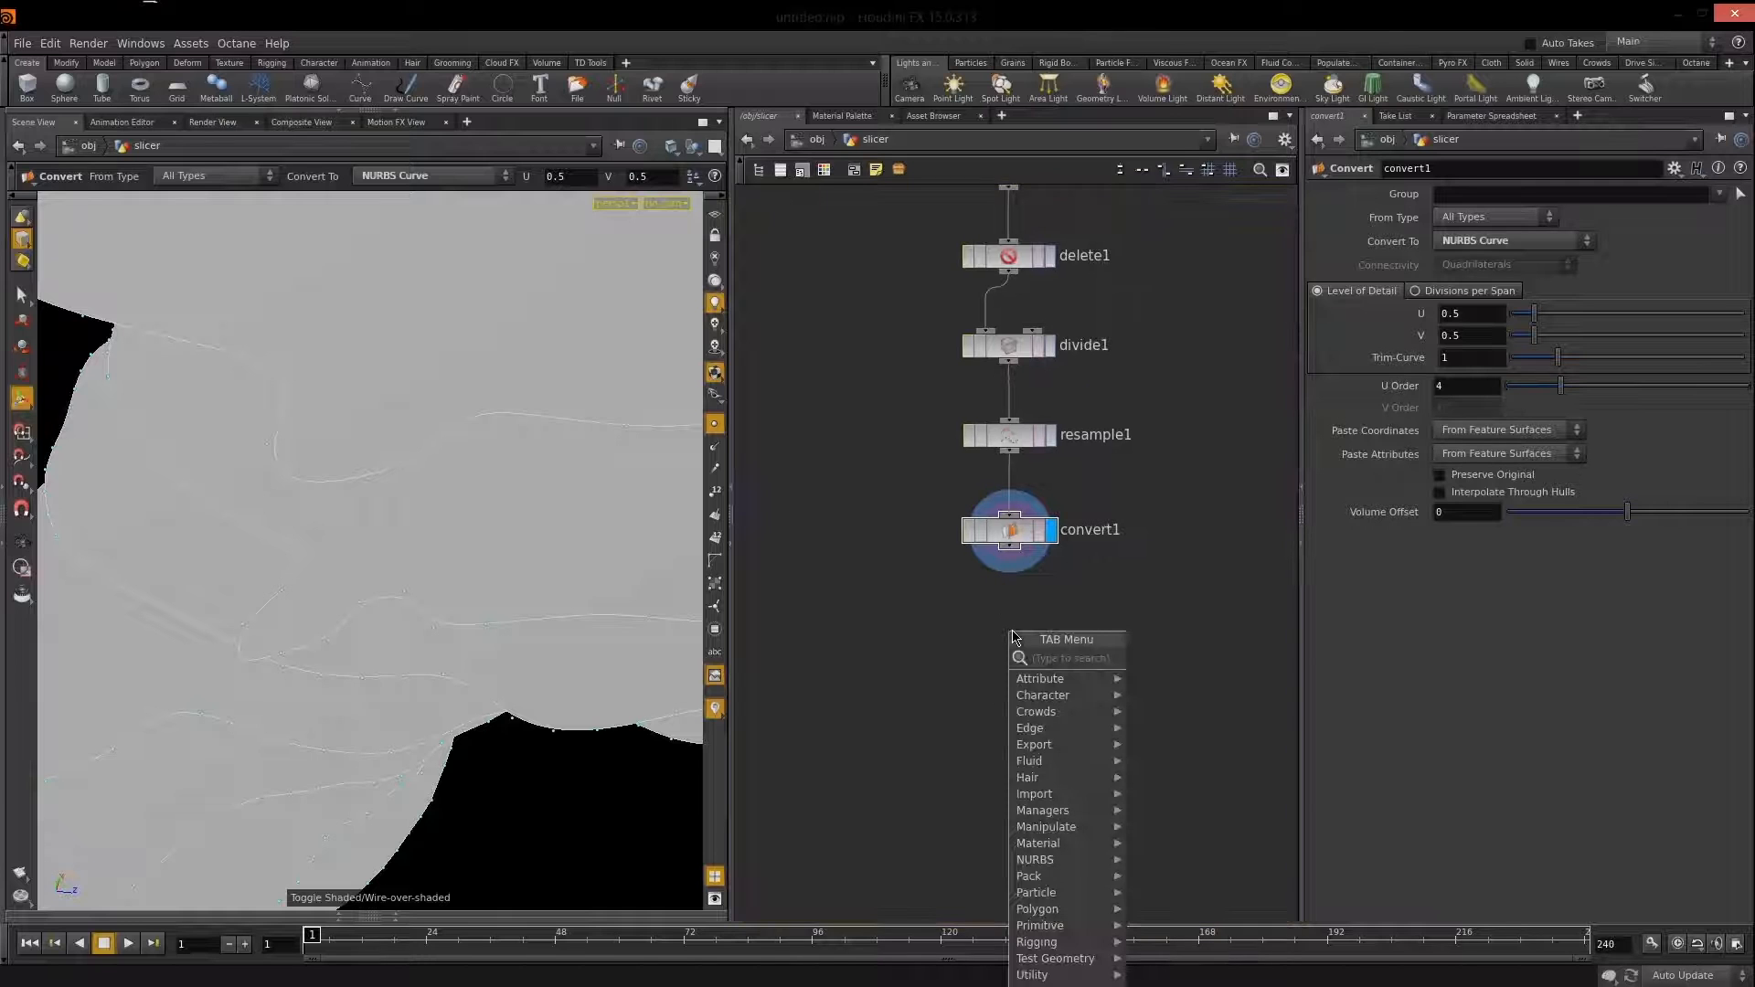
pyautogui.write('ends')
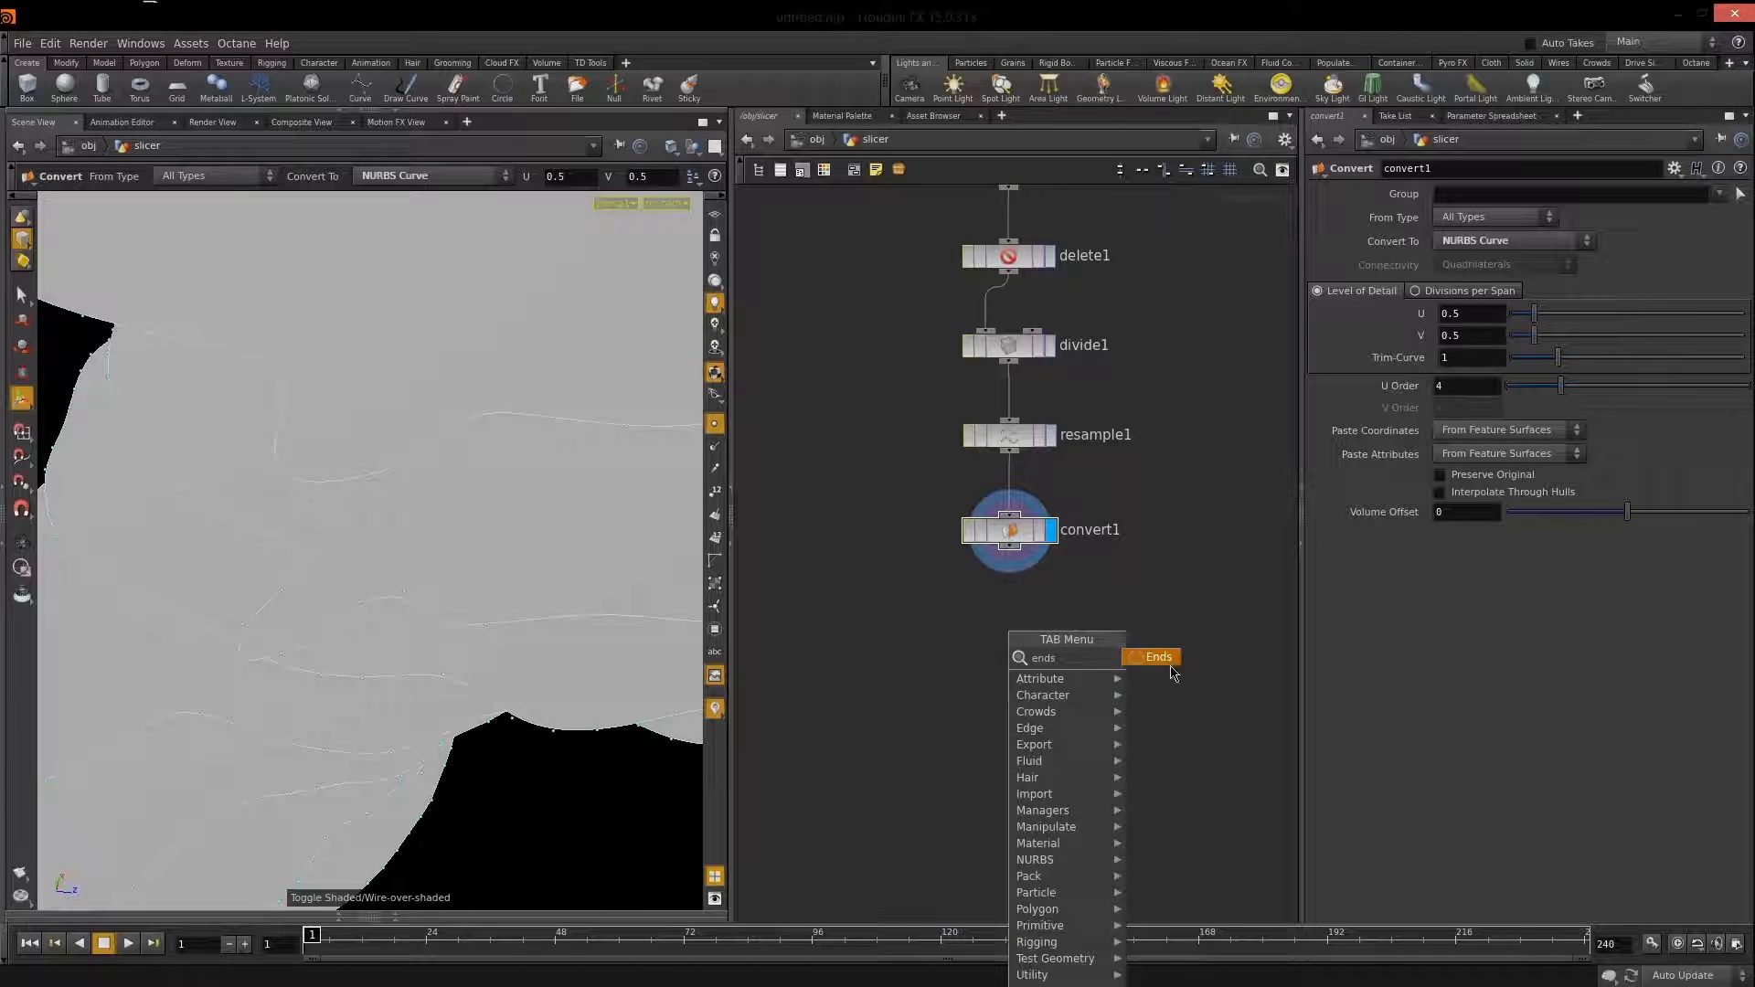
pyautogui.press('Return')
pyautogui.click(1009, 627)
pyautogui.moveTo(1017, 560); pyautogui.dragTo(1009, 612)
pyautogui.click(1051, 629)
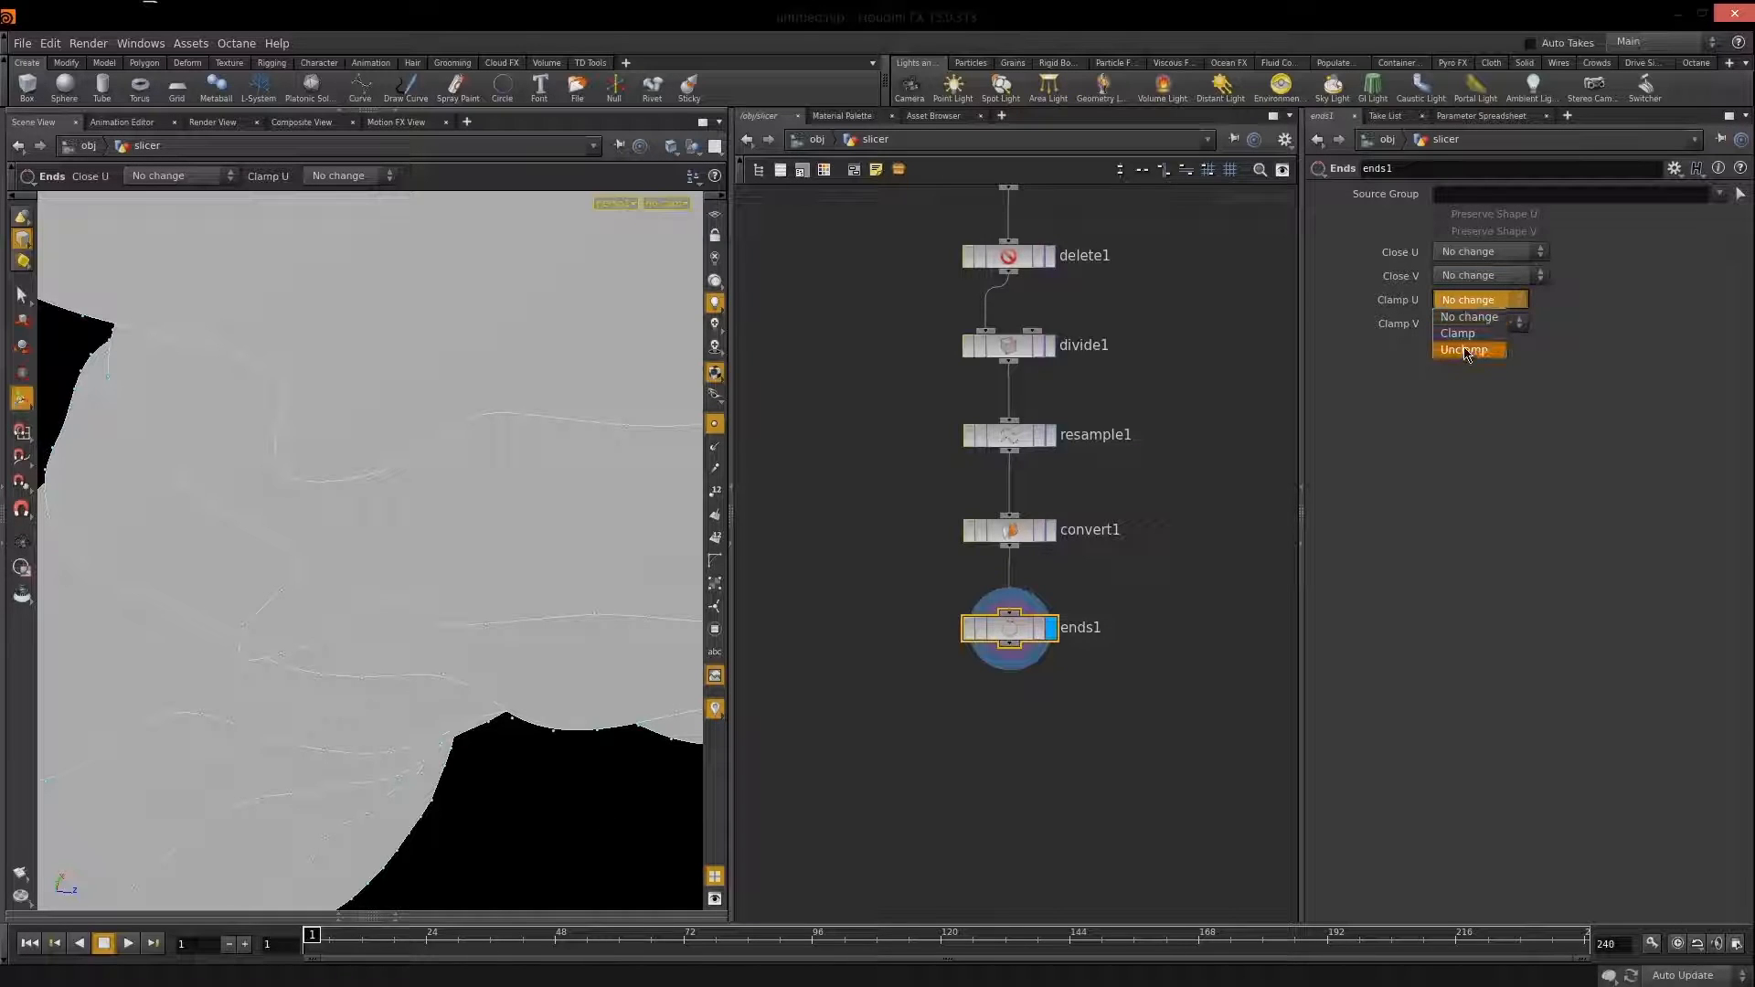
# Set both Clamp U and Clamp V to Unclamp on the Ends node.
pyautogui.click(1466, 352)
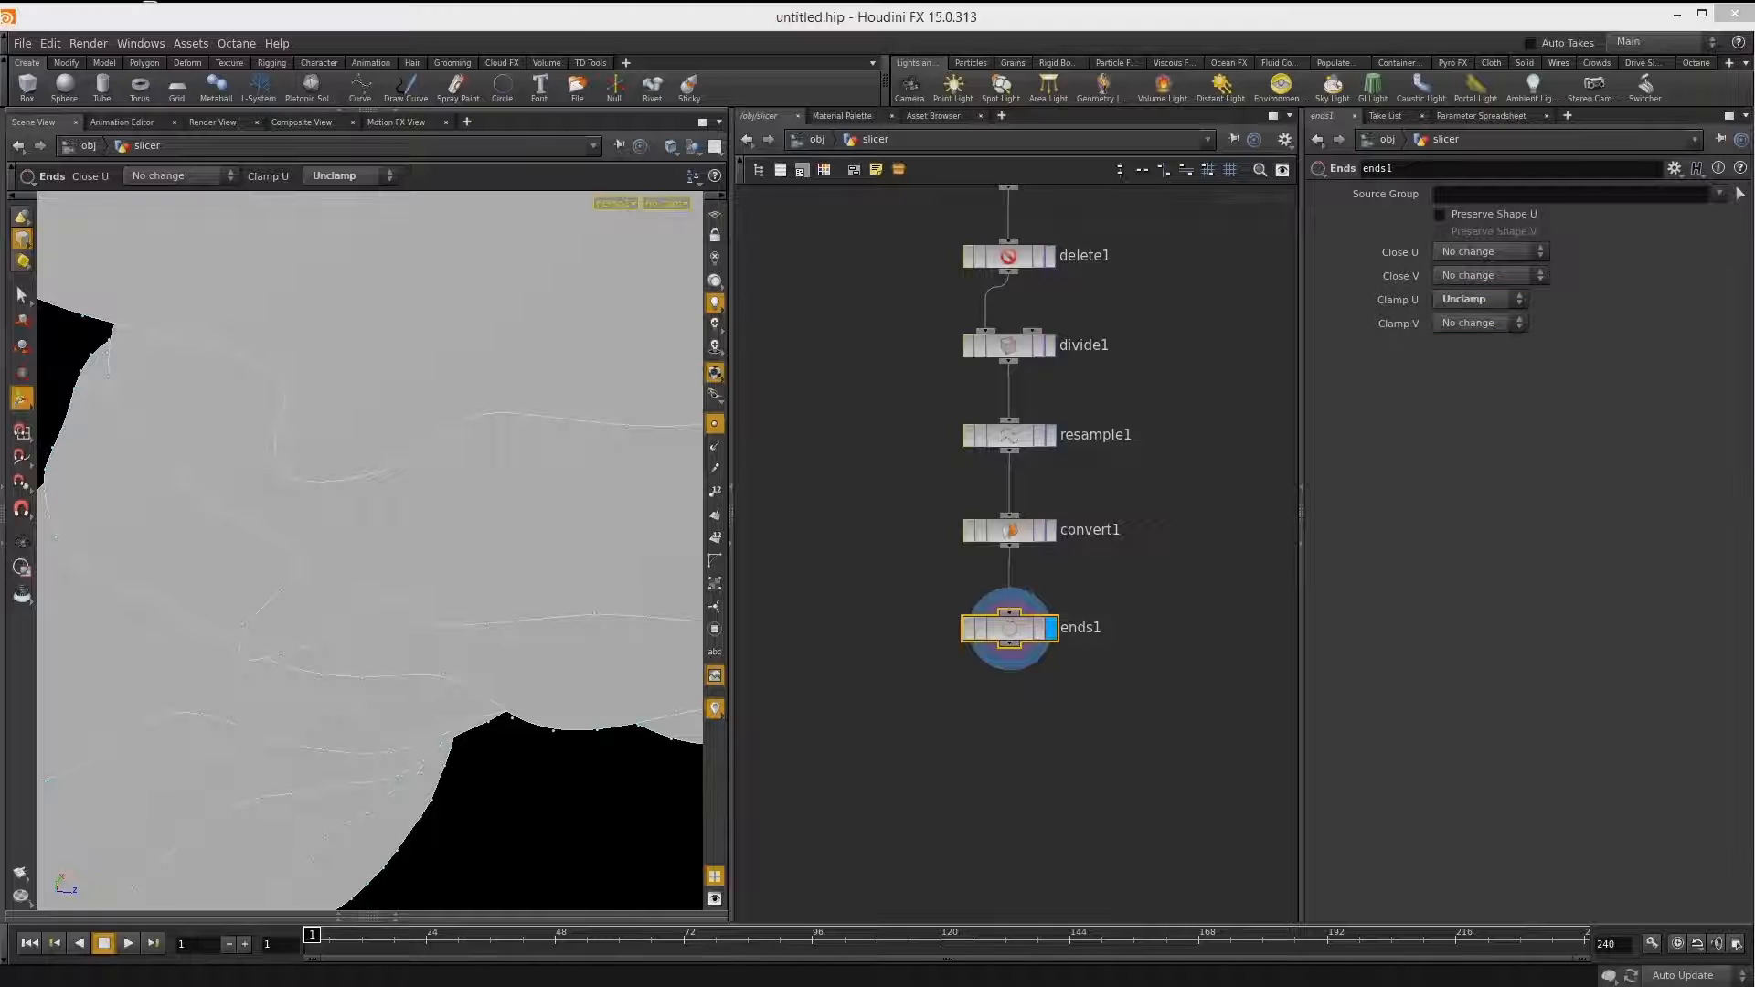
pyautogui.click(1466, 333)
pyautogui.click(1459, 375)
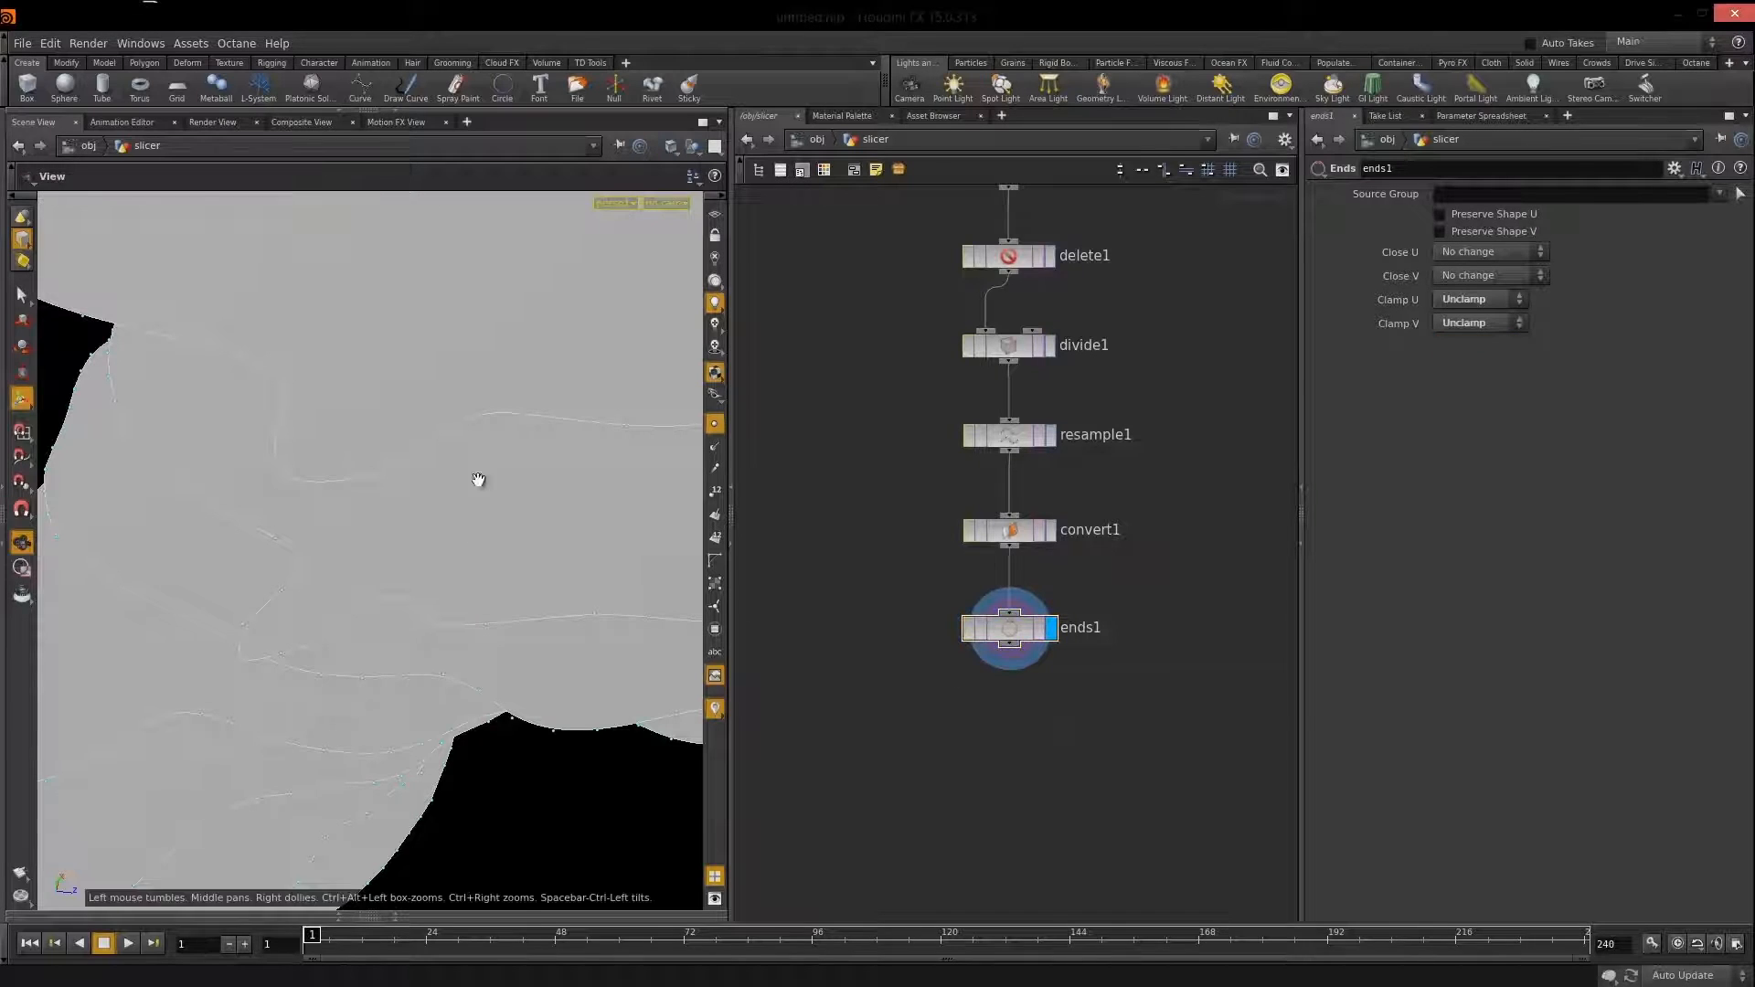
# Review the whole stack of unclamped slices and the lower part of the node chain.
pyautogui.keyDown('alt'); pyautogui.moveTo(478, 481); pyautogui.dragTo(369, 607, button='right'); pyautogui.keyUp('alt')
pyautogui.keyDown('alt'); pyautogui.moveTo(368, 607); pyautogui.dragTo(694, 511); pyautogui.keyUp('alt')
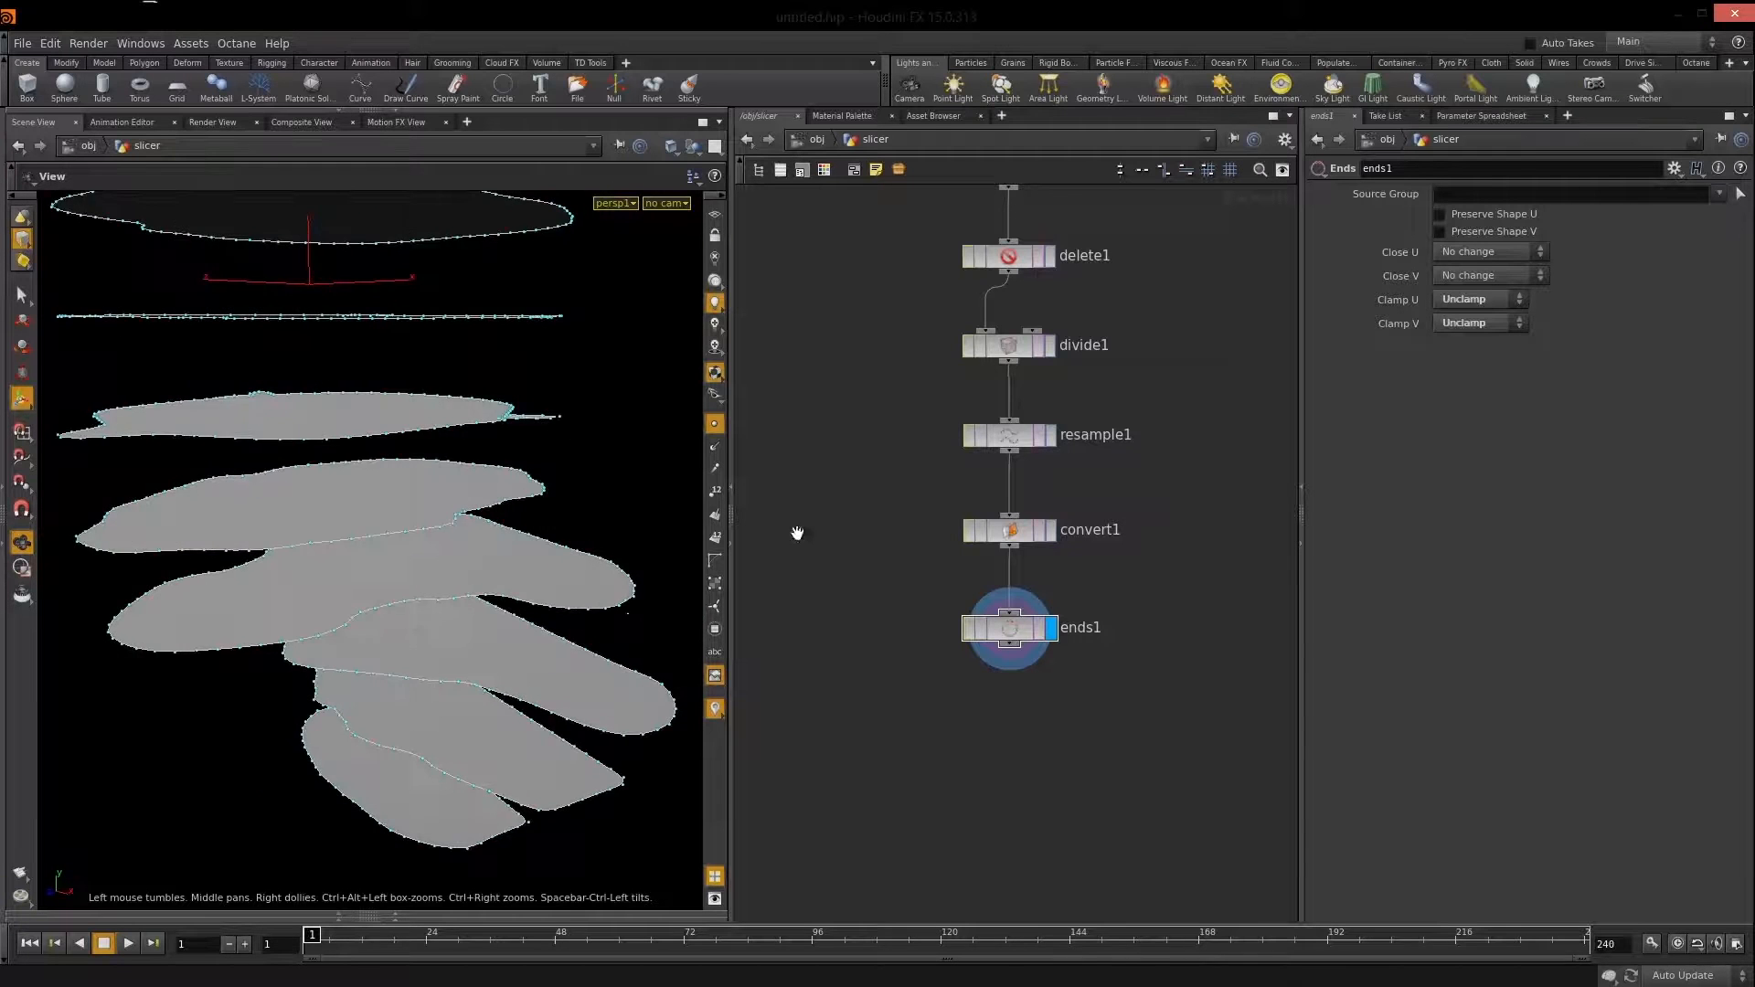
pyautogui.moveTo(433, 662)
pyautogui.mouseDown()
pyautogui.moveTo(403, 603)
pyautogui.moveTo(455, 682)
pyautogui.mouseUp()
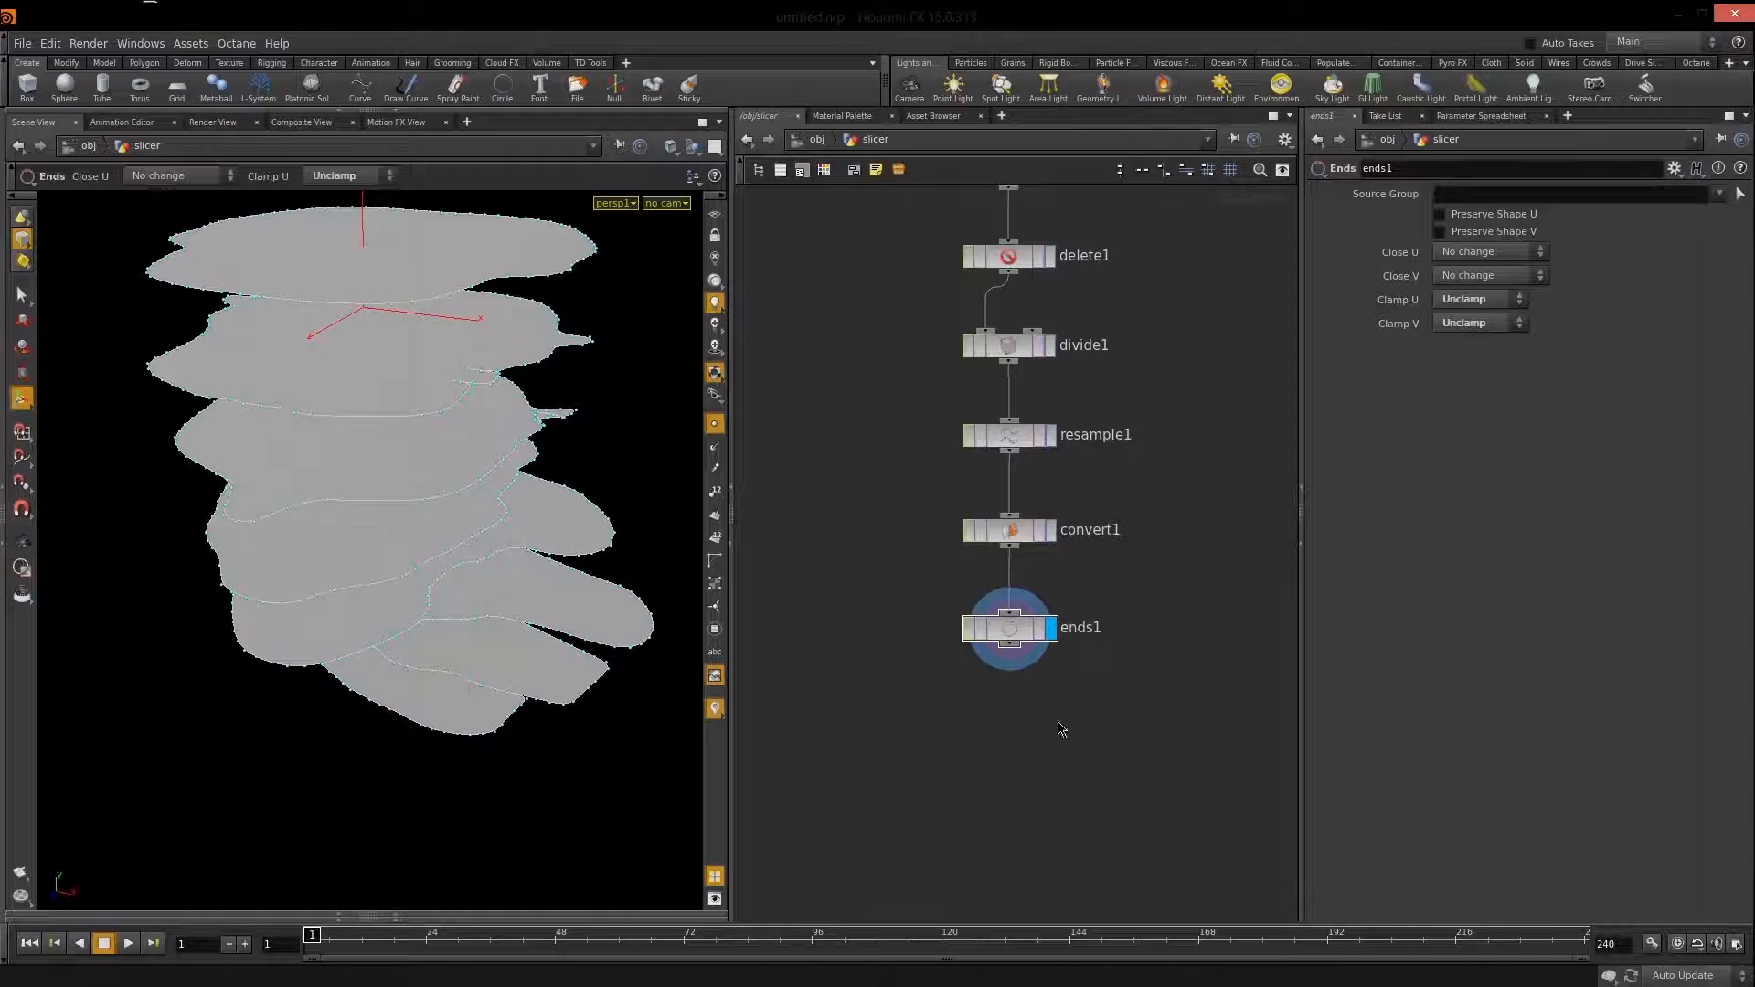
pyautogui.moveTo(1060, 728); pyautogui.dragTo(1057, 549, button='middle')
pyautogui.click(974, 458)
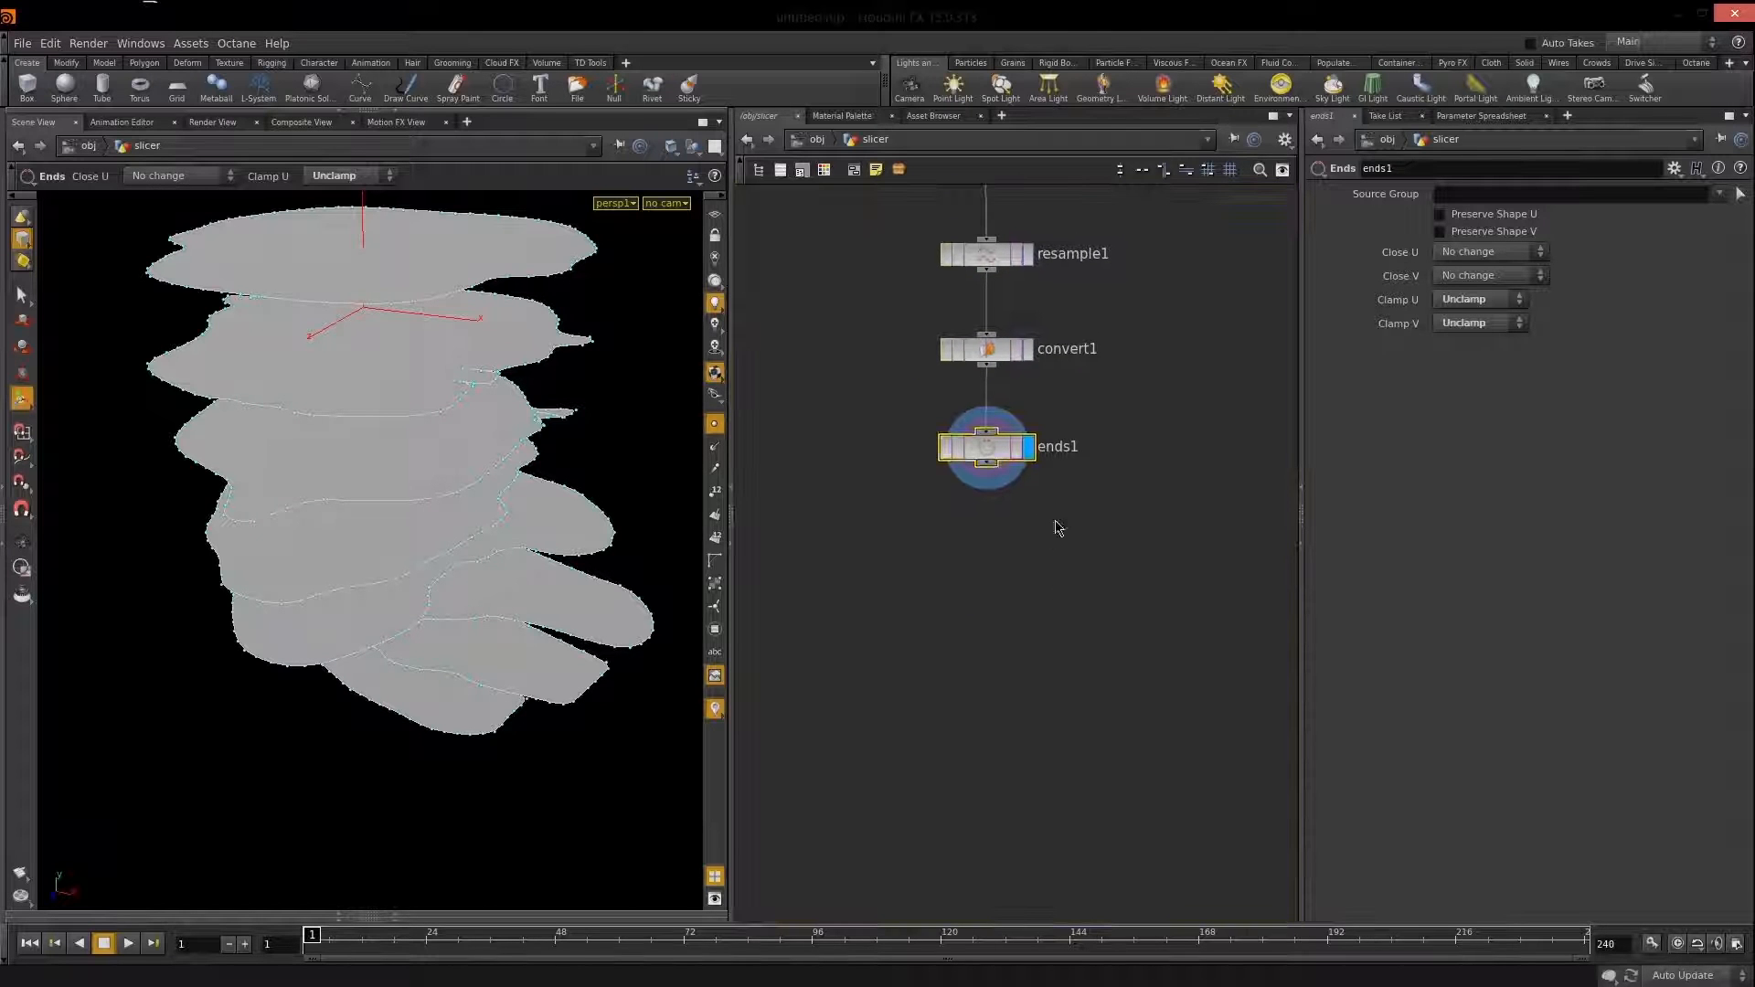
pyautogui.moveTo(1127, 557); pyautogui.dragTo(1124, 636, button='middle')
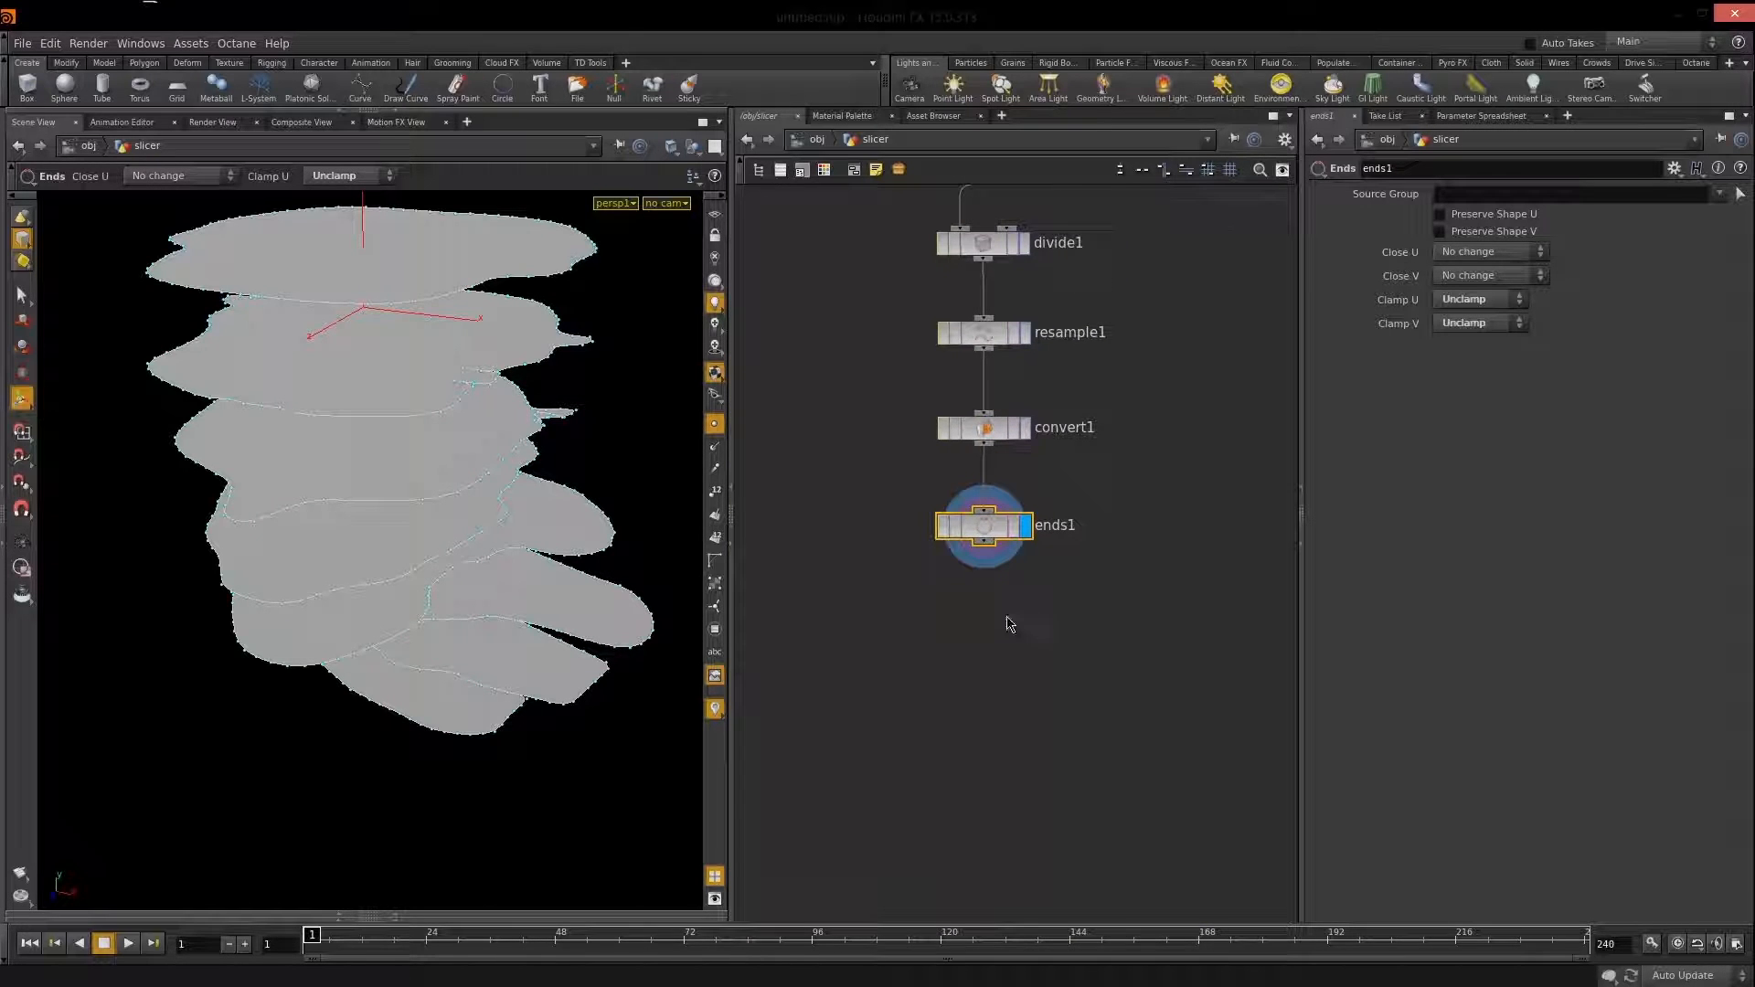
pyautogui.keyDown('alt'); pyautogui.moveTo(342, 501); pyautogui.dragTo(444, 505); pyautogui.keyUp('alt')
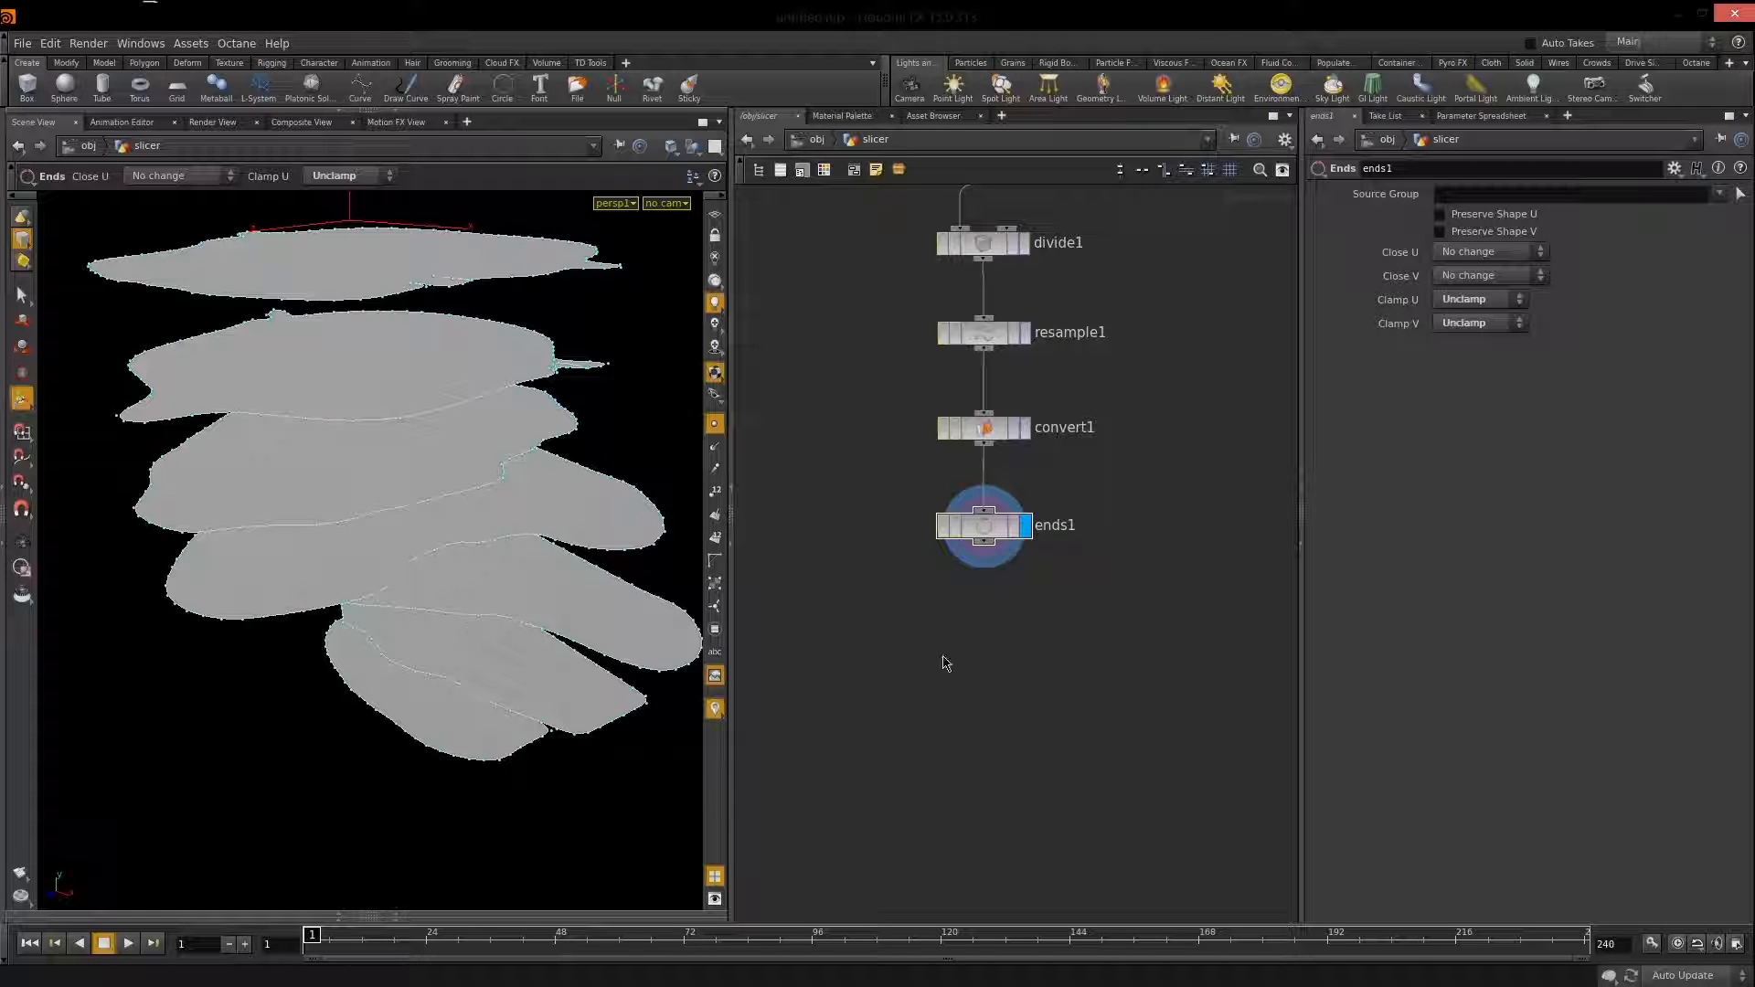
# Add a second Resample node below the Ends node and display its output.
pyautogui.press('Tab')
pyautogui.write('re')
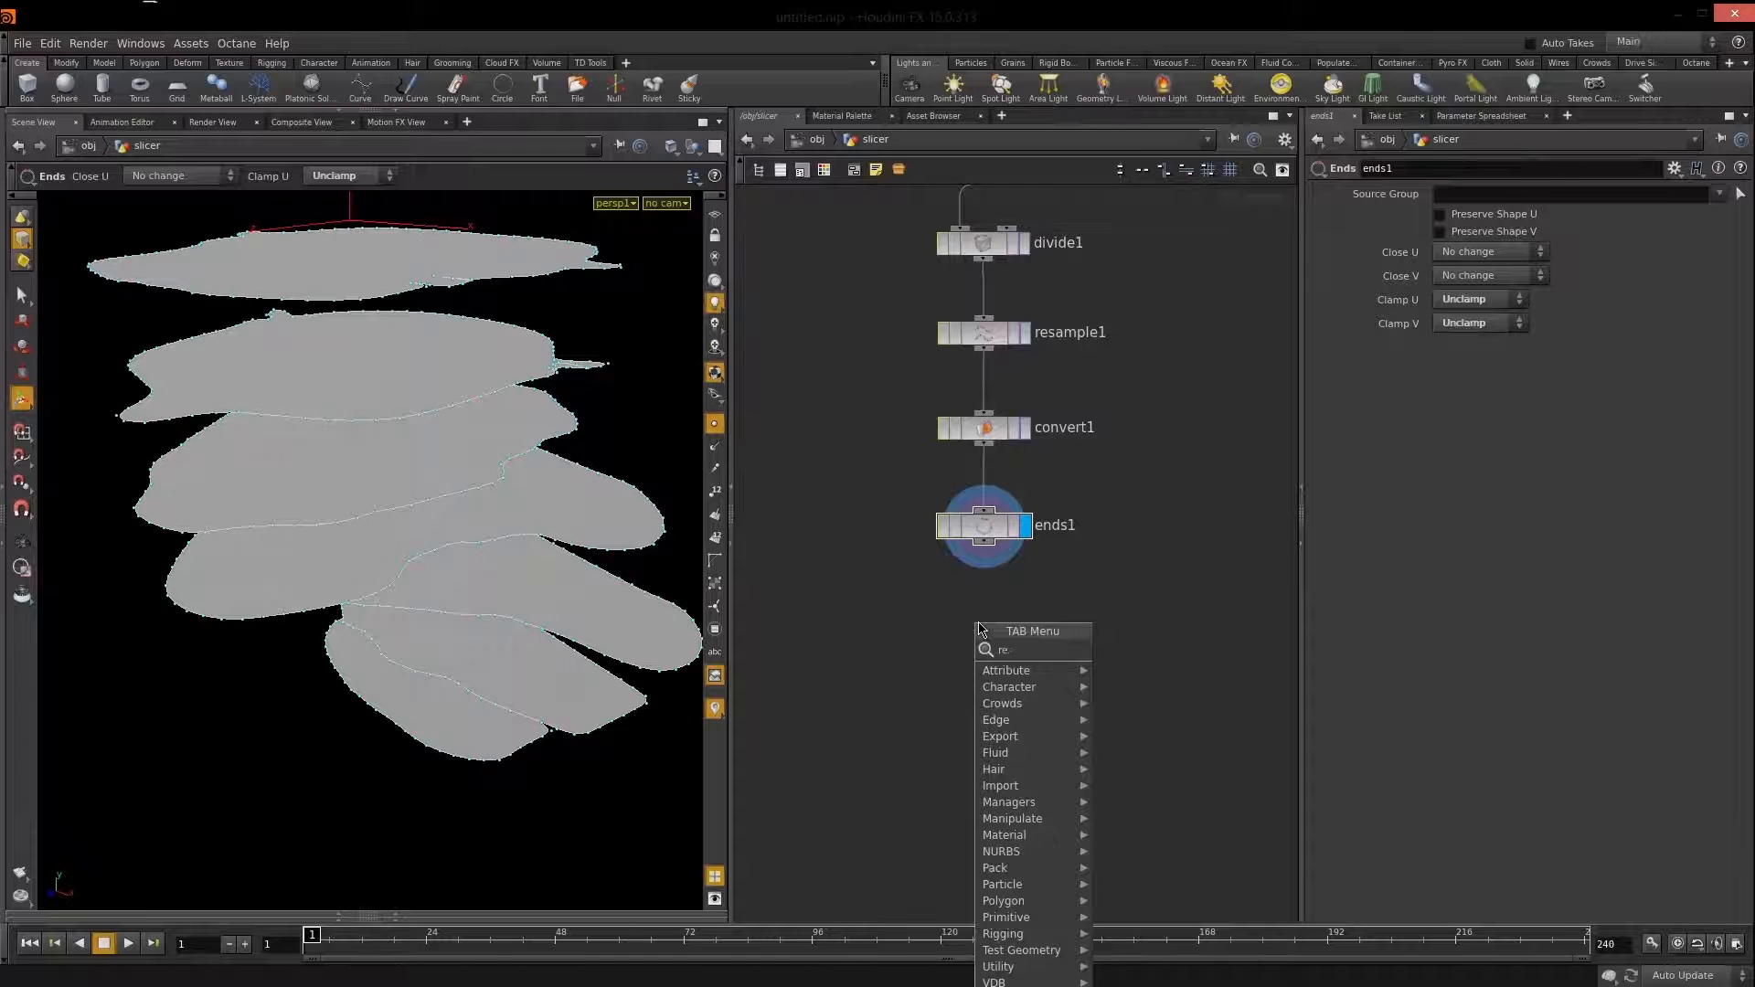
pyautogui.write('sample')
pyautogui.click(1133, 648)
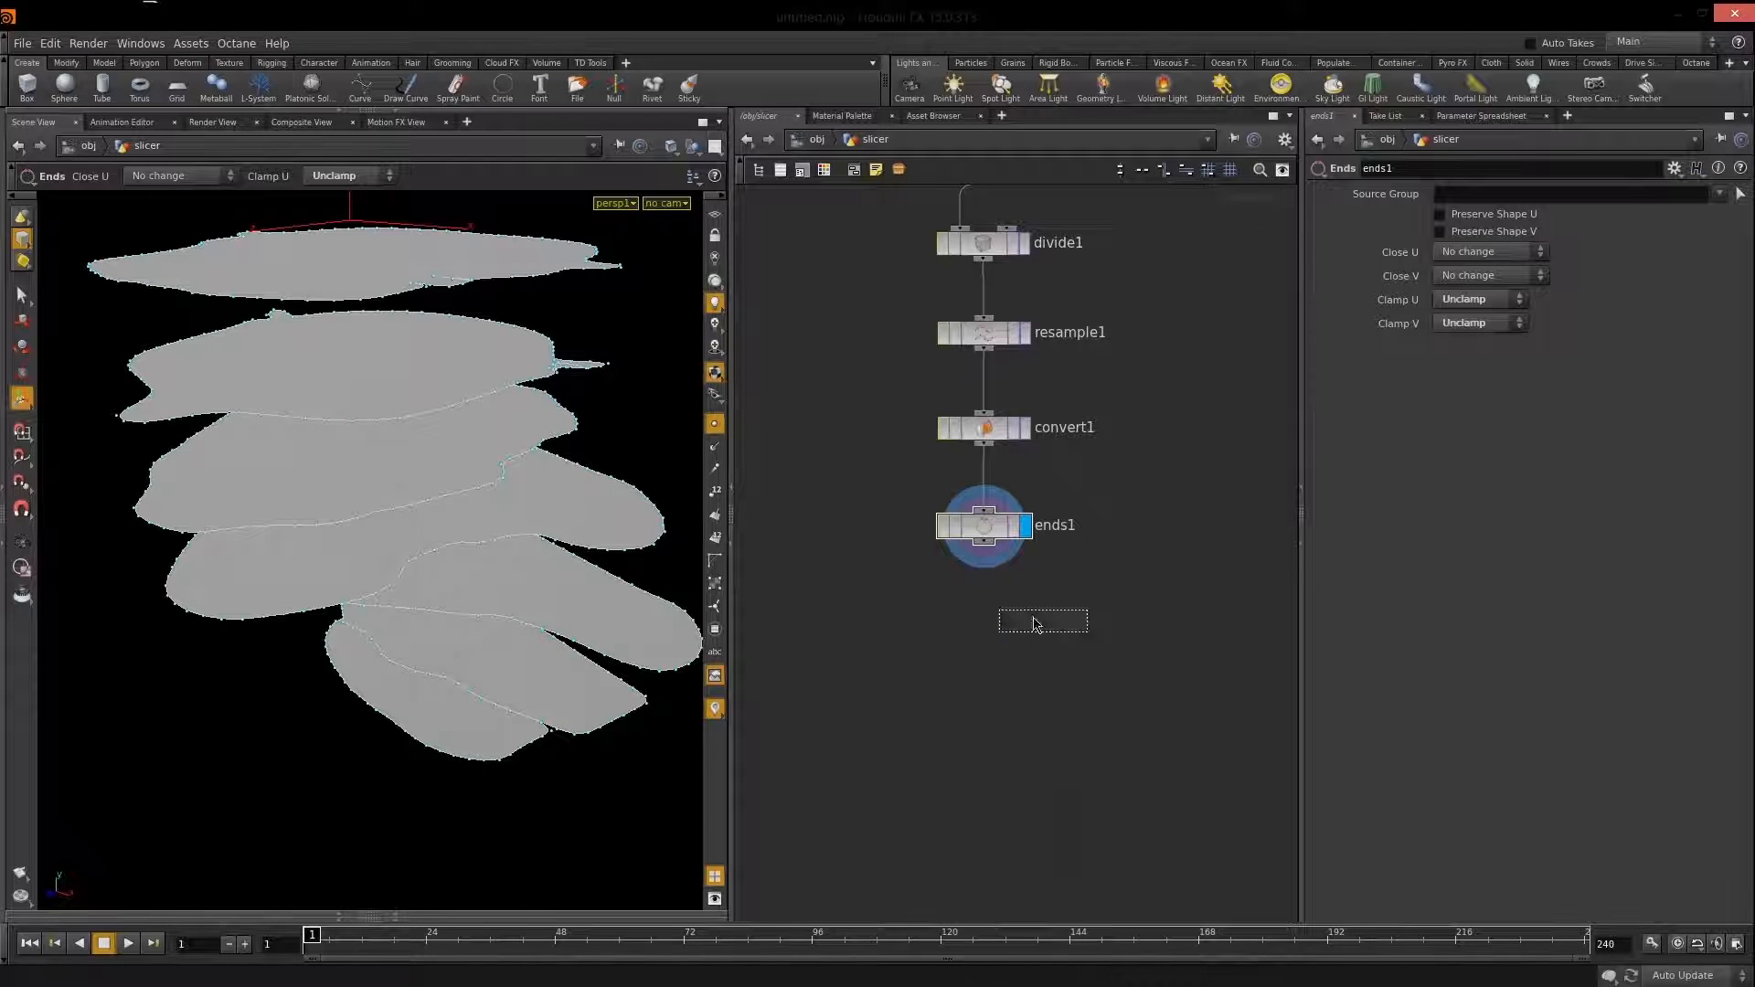
pyautogui.click(987, 632)
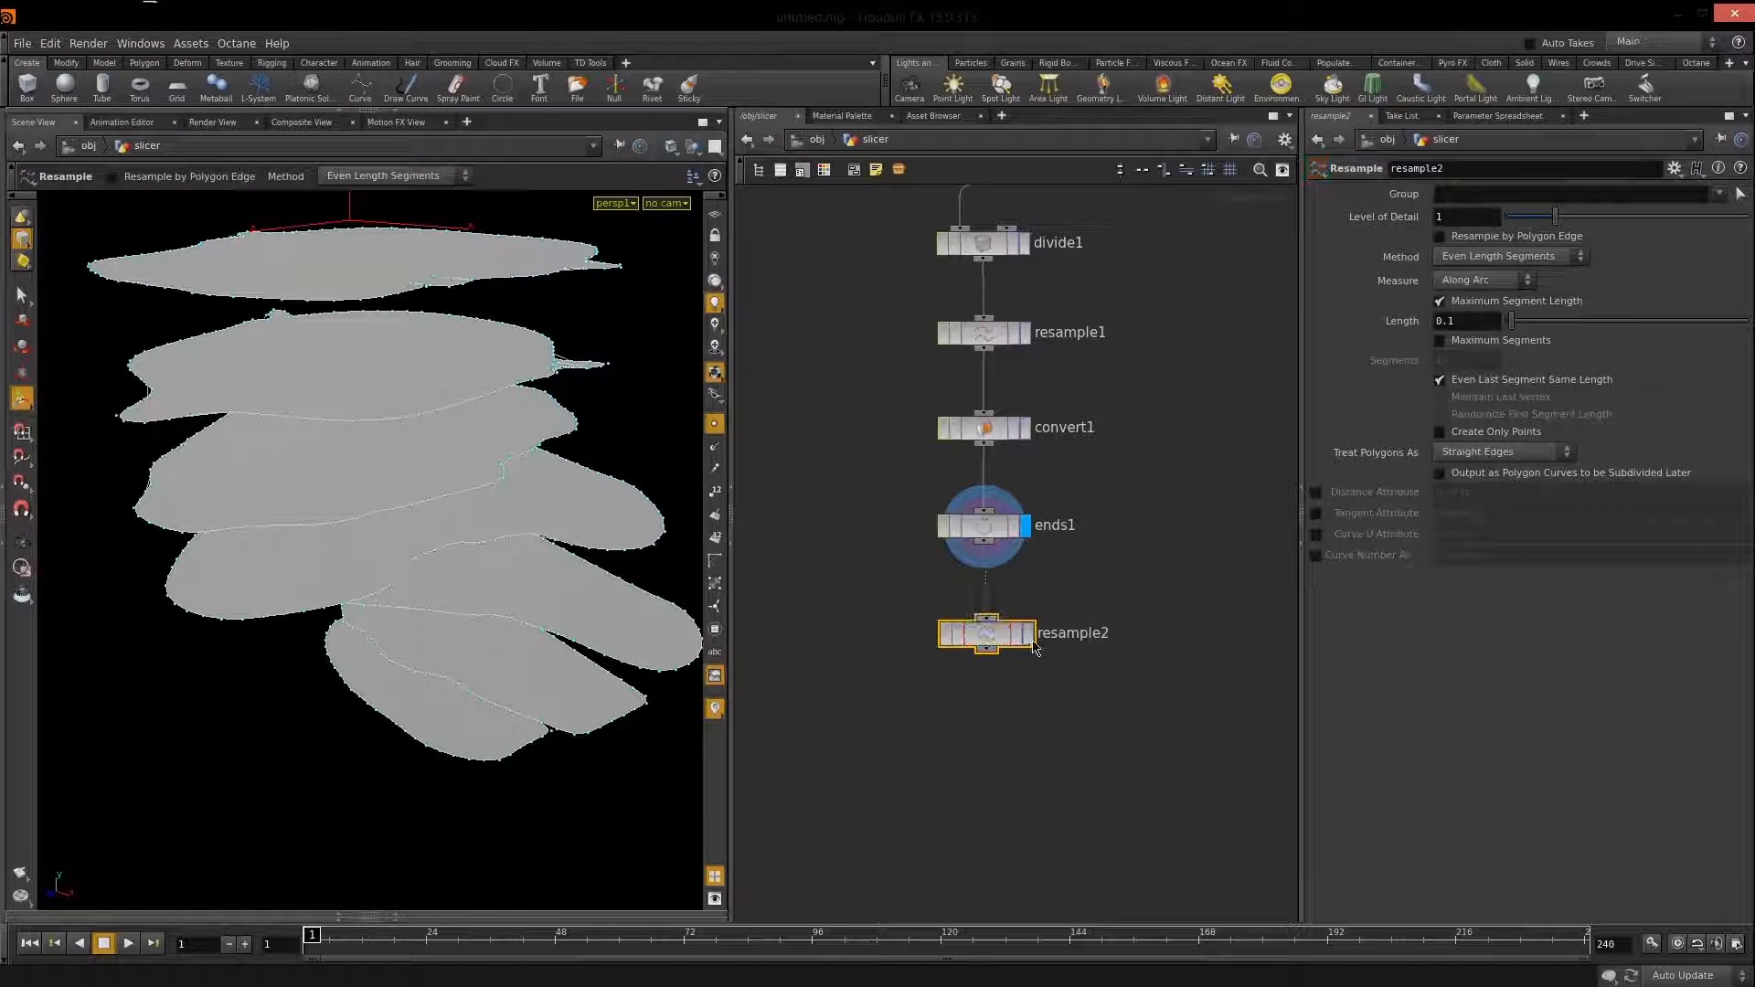
pyautogui.click(1029, 632)
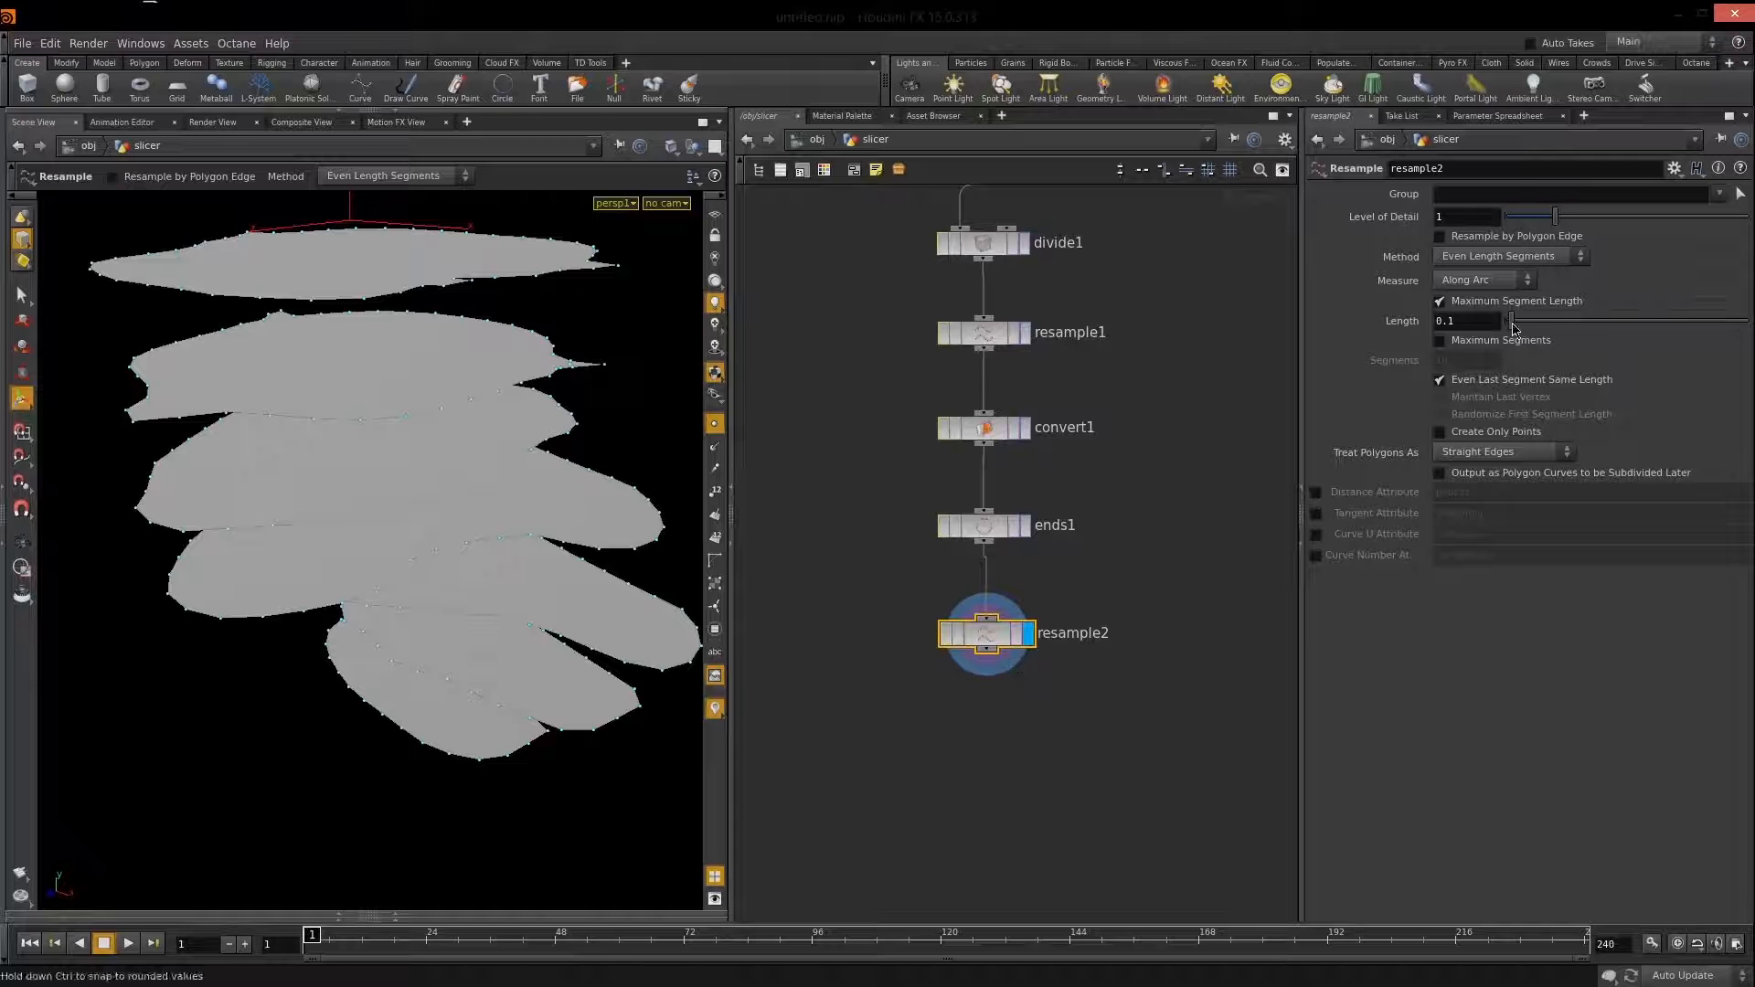
# Set the second Resample node's maximum segment length to 0.01 and check the denser outline points.
pyautogui.moveTo(1511, 321); pyautogui.dragTo(1512, 321)
pyautogui.moveTo(1470, 322); pyautogui.dragTo(1378, 378, button='middle')
pyautogui.click(1009, 778)
pyautogui.keyDown('alt'); pyautogui.moveTo(591, 495); pyautogui.dragTo(308, 498); pyautogui.keyUp('alt')
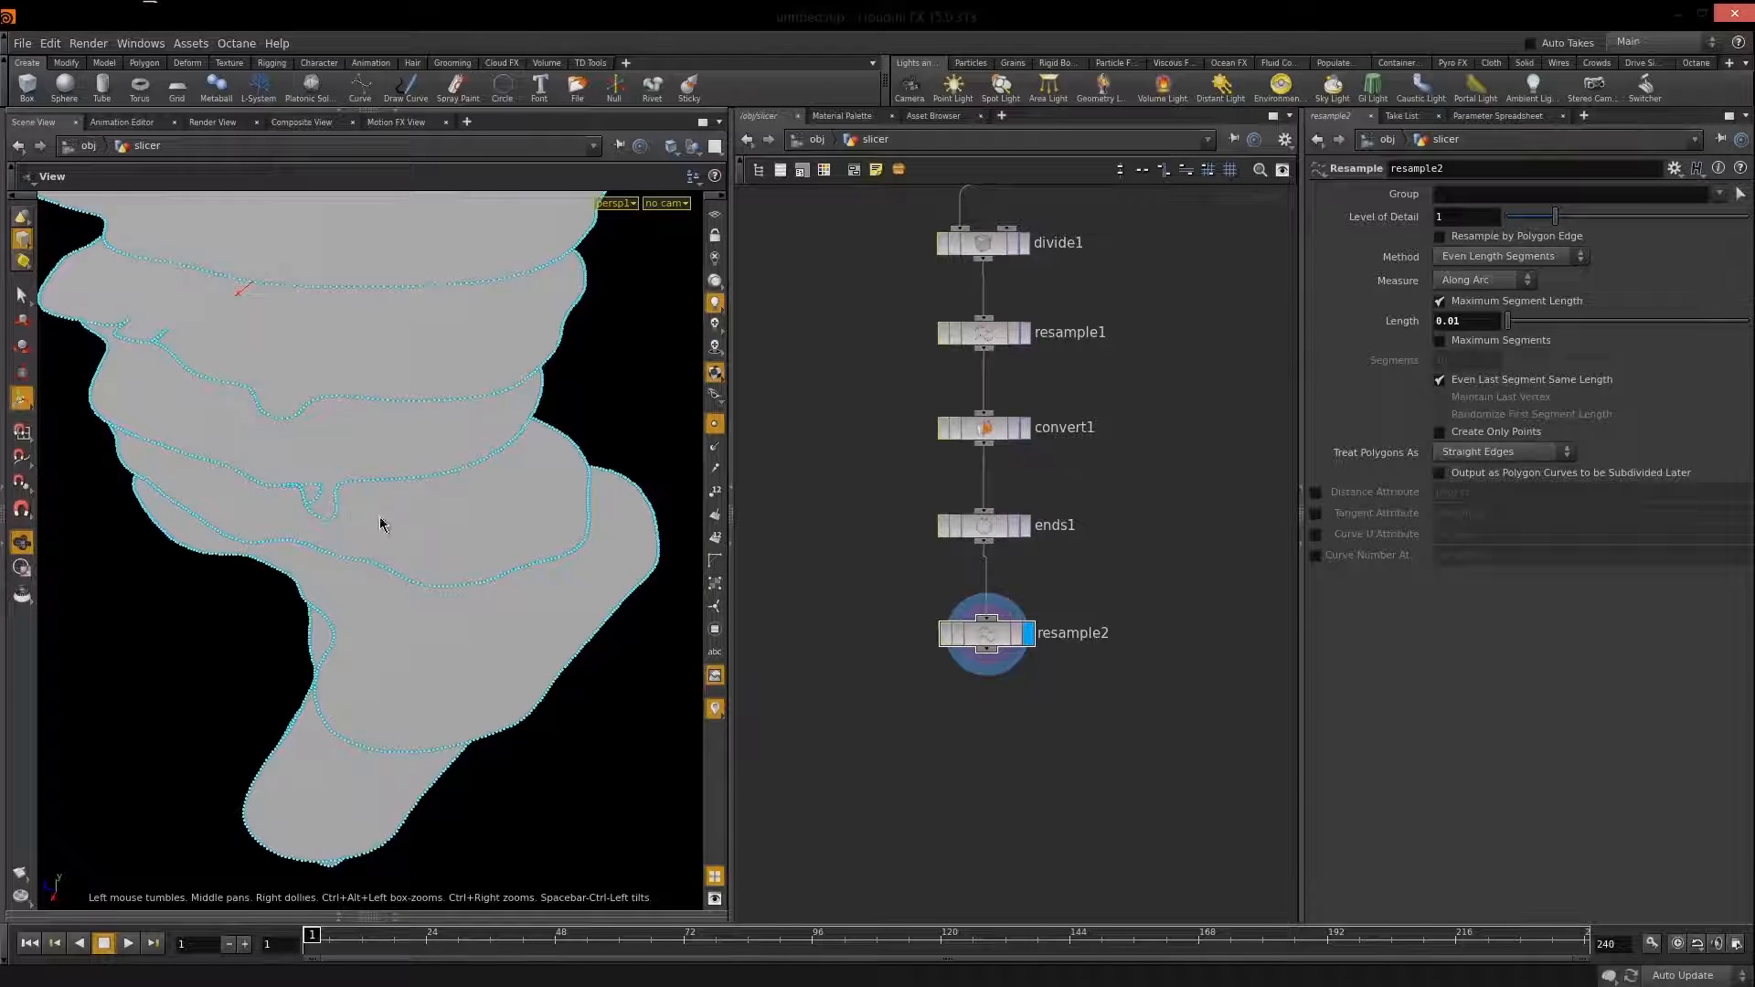
pyautogui.keyDown('alt'); pyautogui.moveTo(380, 524); pyautogui.dragTo(434, 482, button='right'); pyautogui.keyUp('alt')
# Set the slicing grid's rows and columns to 20 each.
pyautogui.moveTo(1207, 338); pyautogui.dragTo(1183, 899, button='middle')
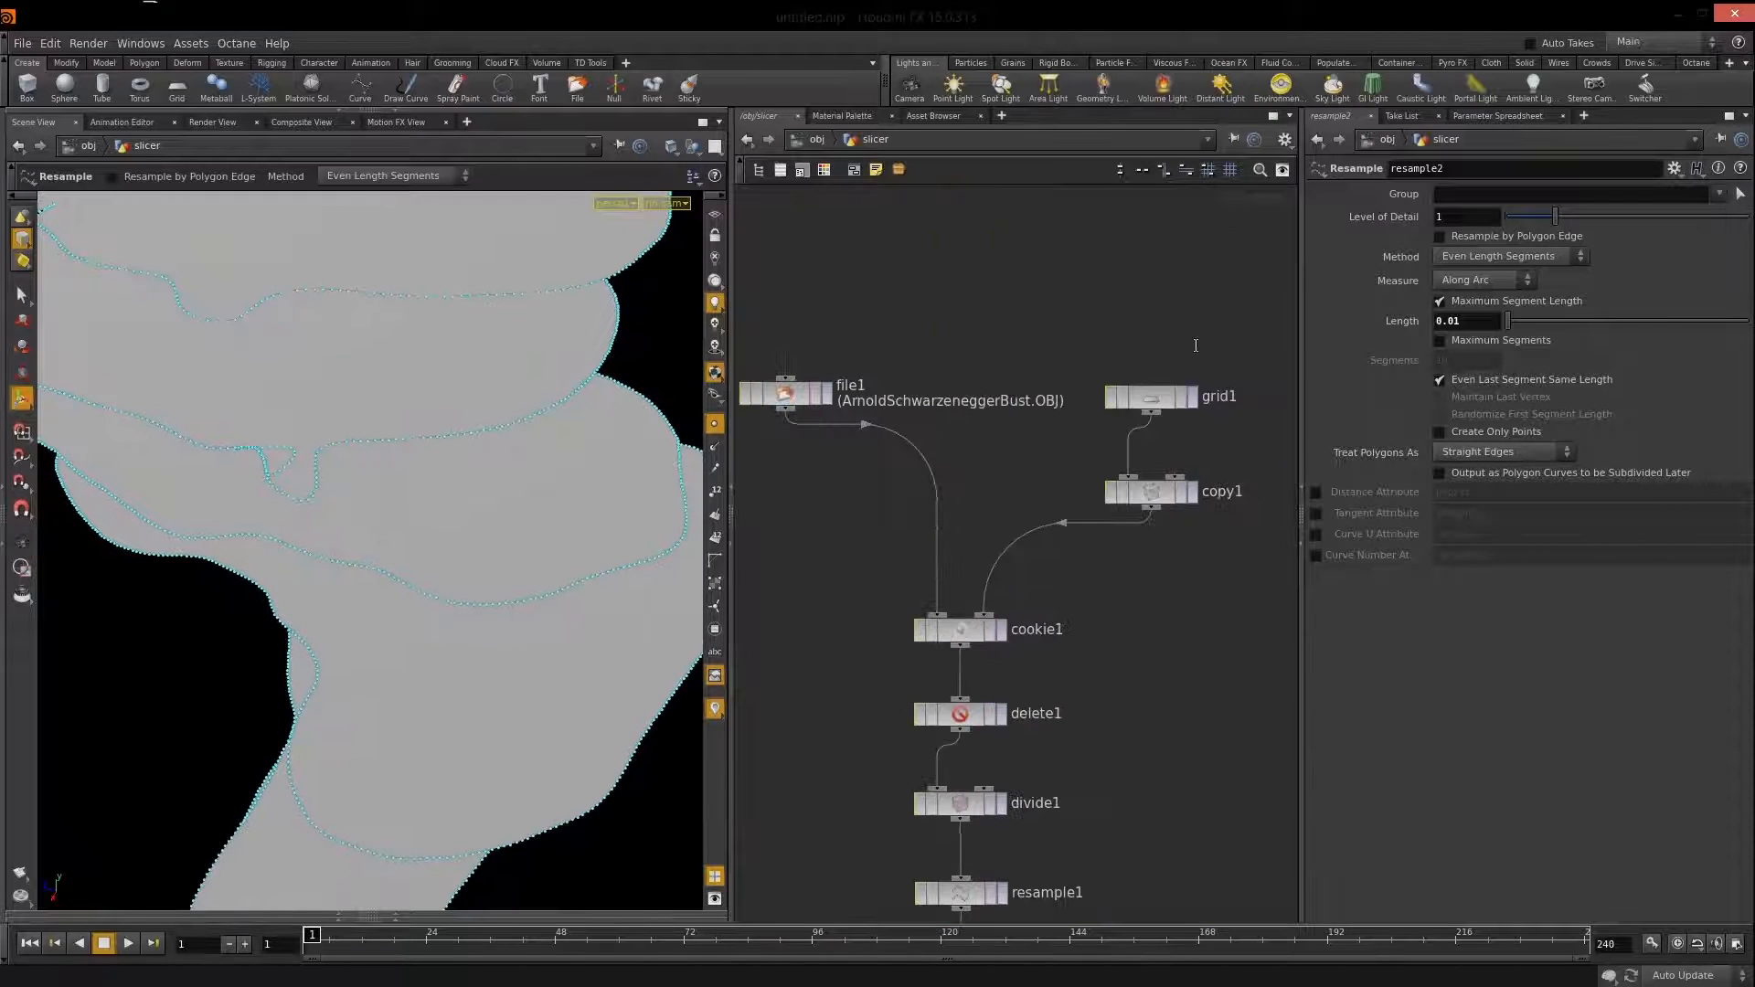
pyautogui.click(1151, 396)
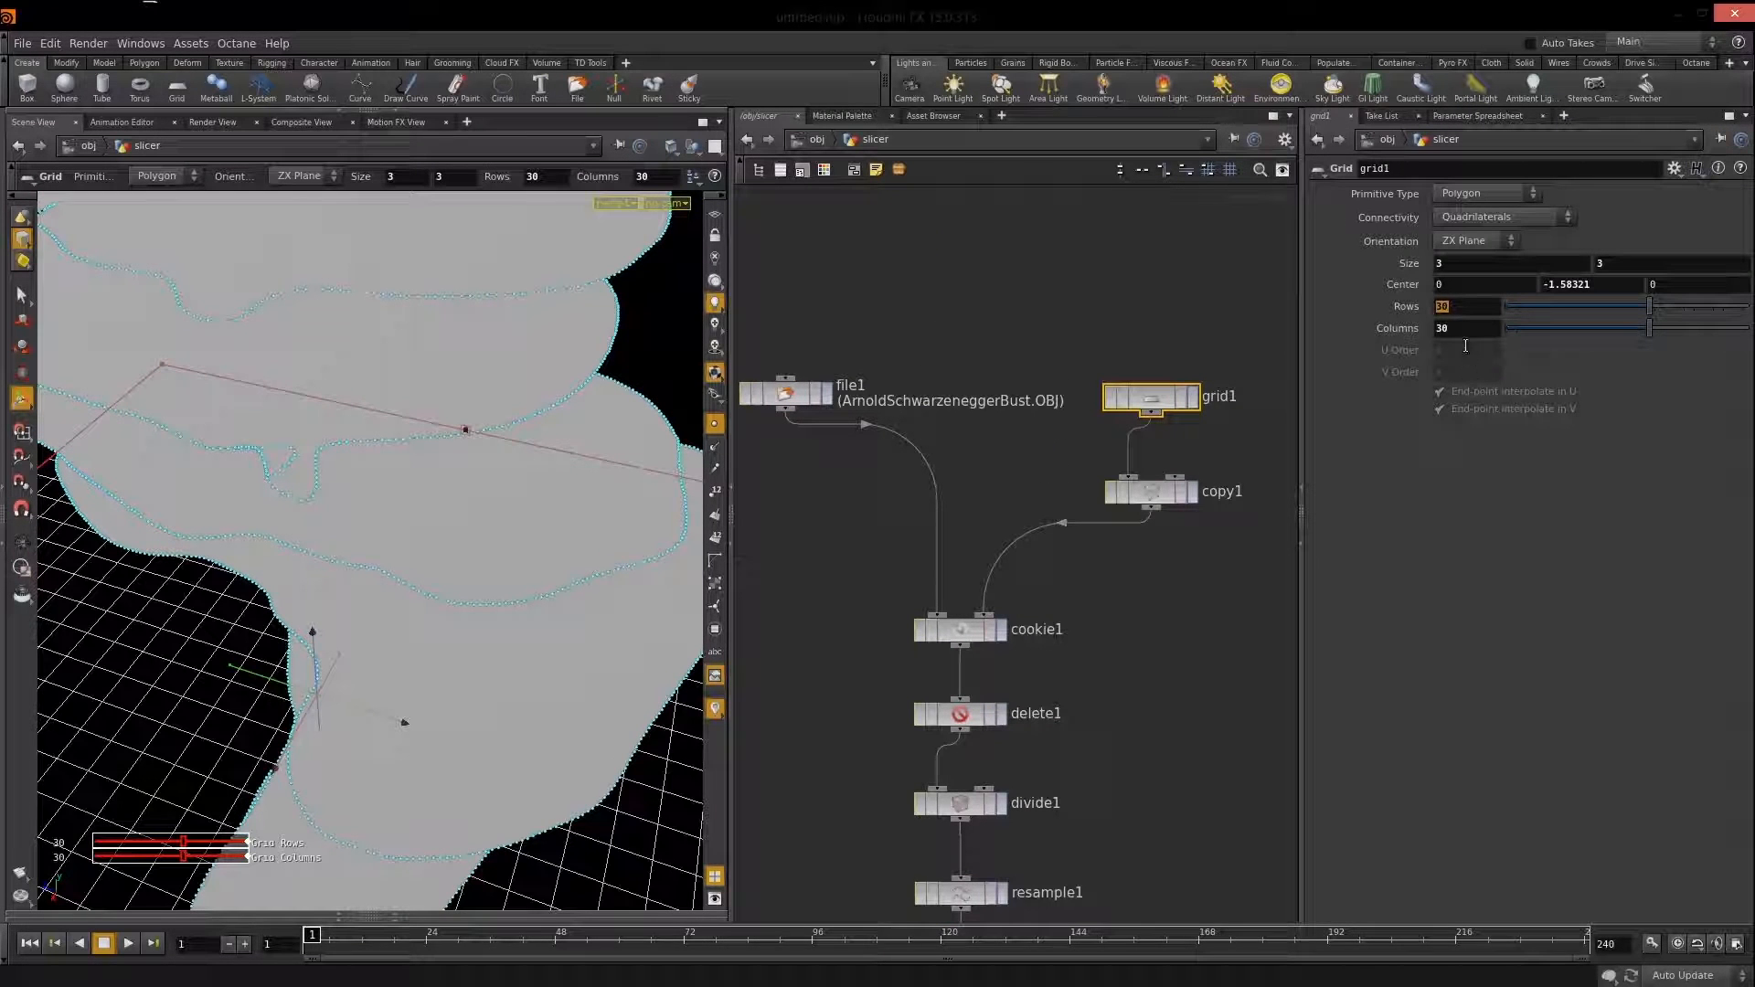
pyautogui.write('2')
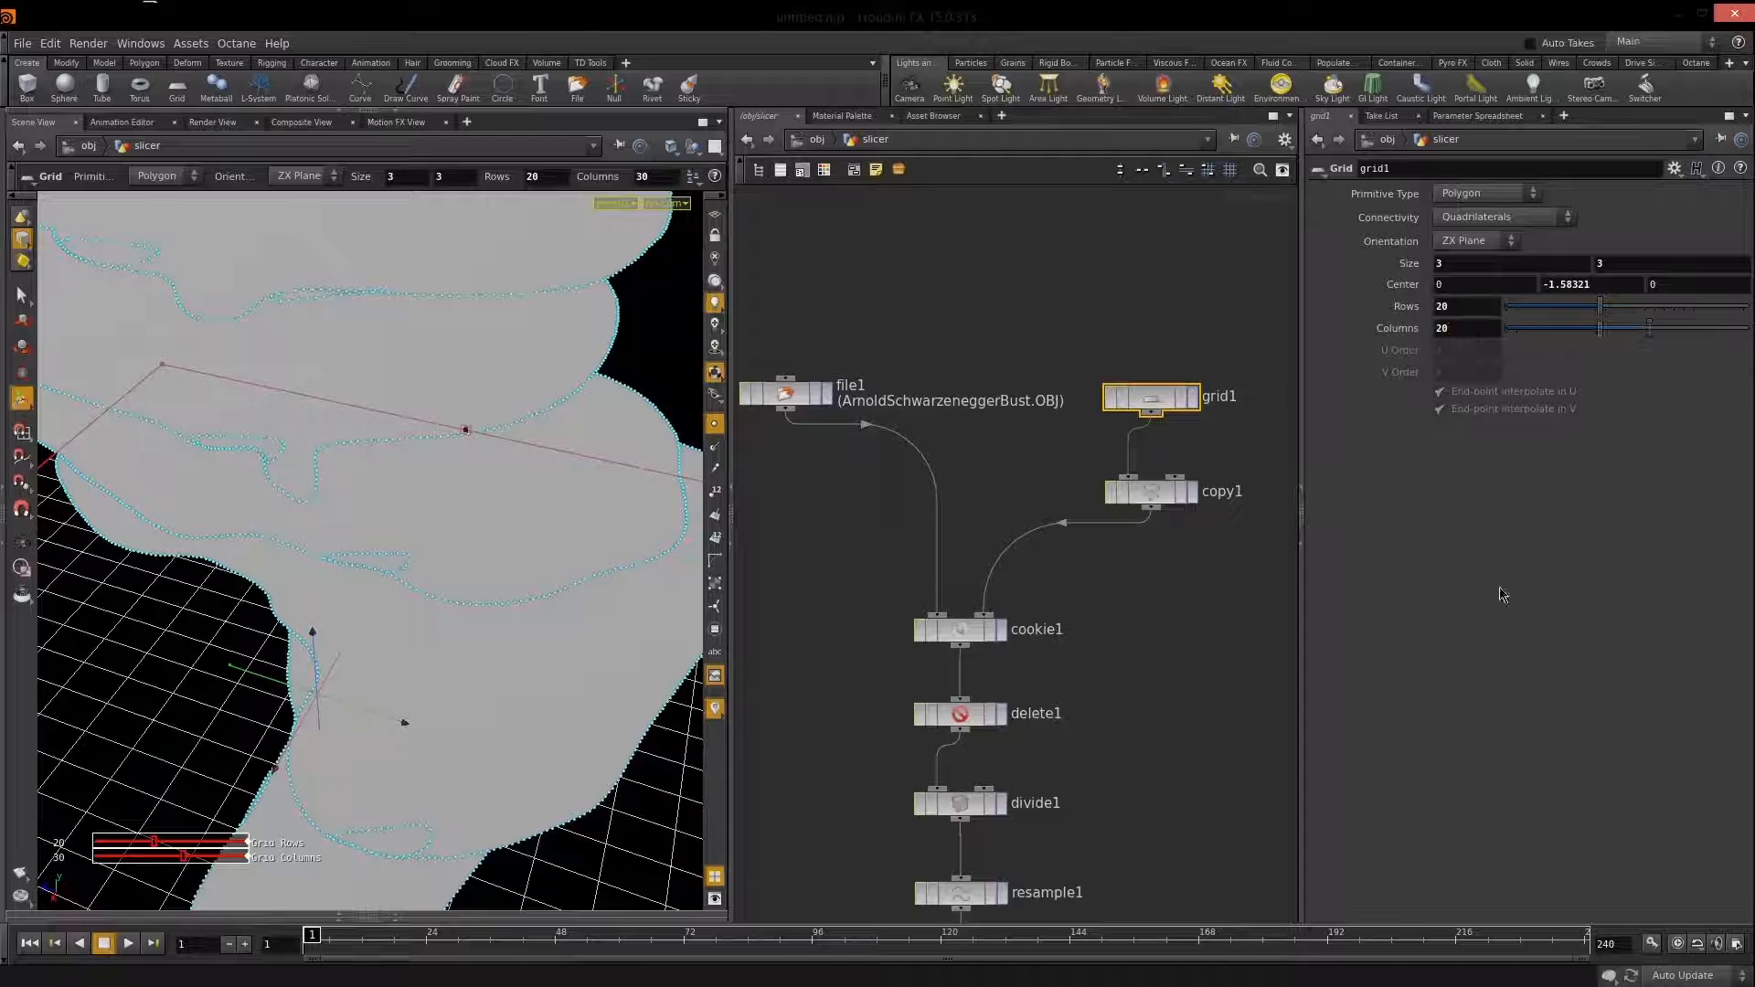
# Set the slicing grid's rows and columns to 10 each.
pyautogui.press('Return')
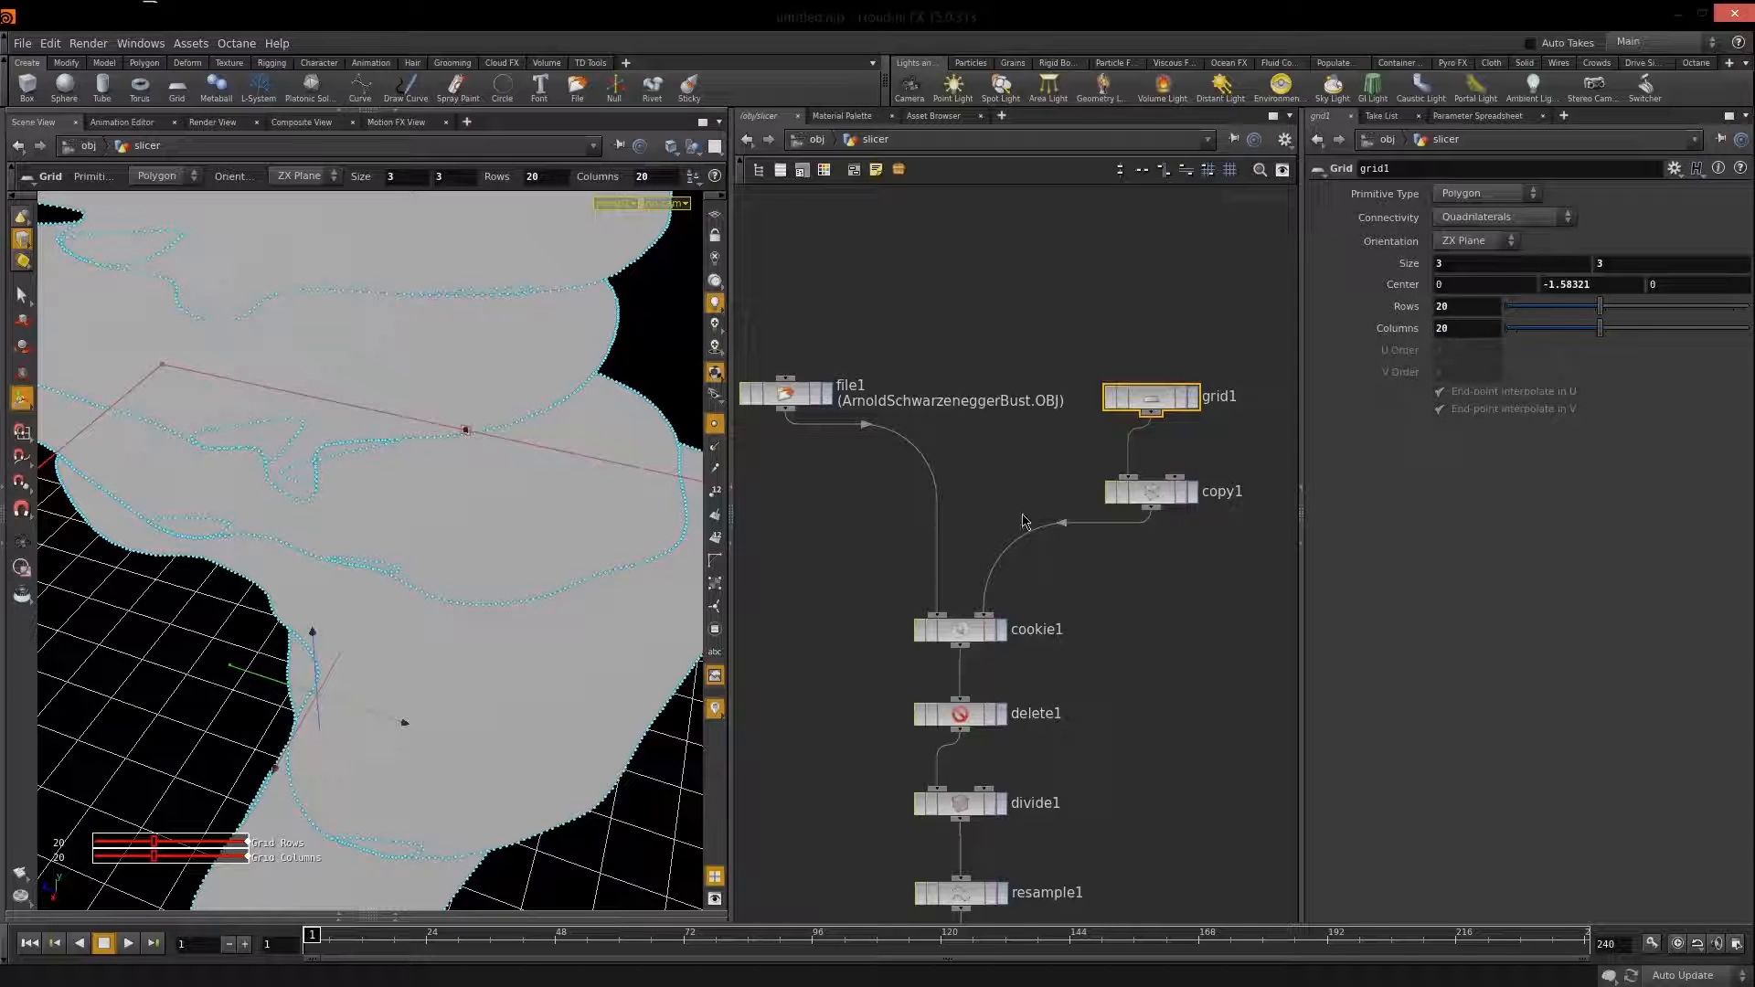
pyautogui.moveTo(1465, 307); pyautogui.dragTo(1389, 308)
pyautogui.press('Return')
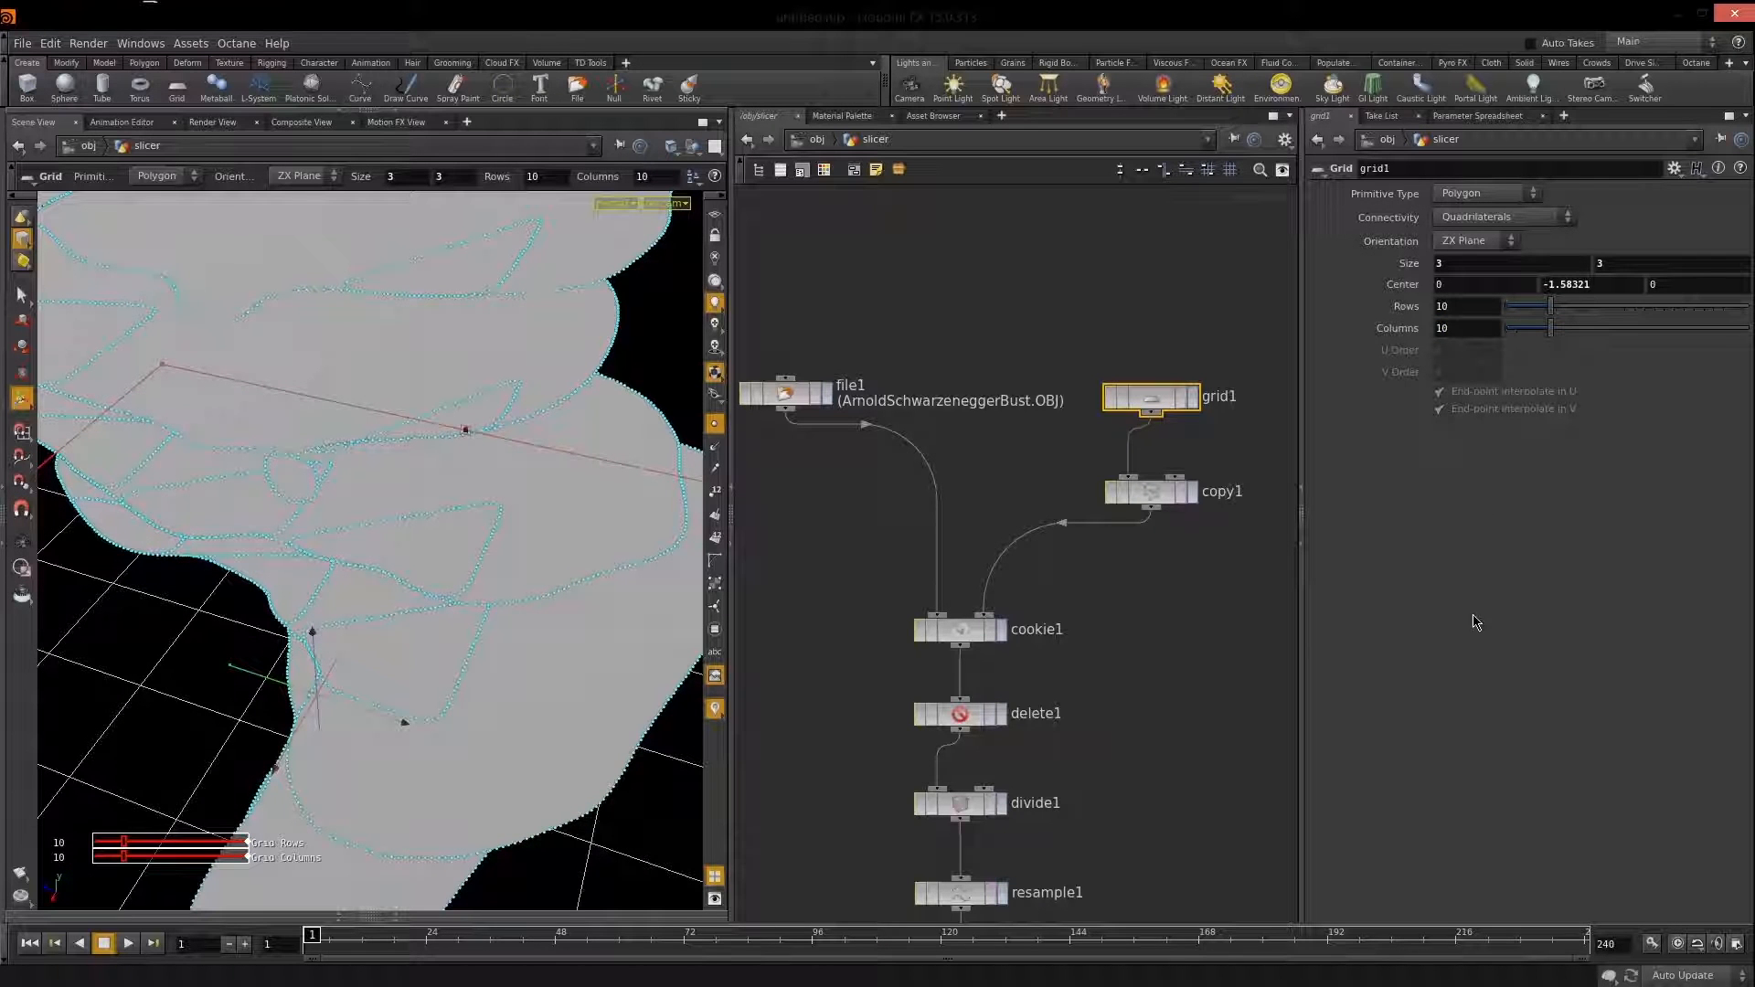
# Set the slicing grid's rows and columns to 50 each.
pyautogui.moveTo(1465, 310); pyautogui.dragTo(1407, 369)
pyautogui.press('Return')
pyautogui.write('50')
pyautogui.press('Return')
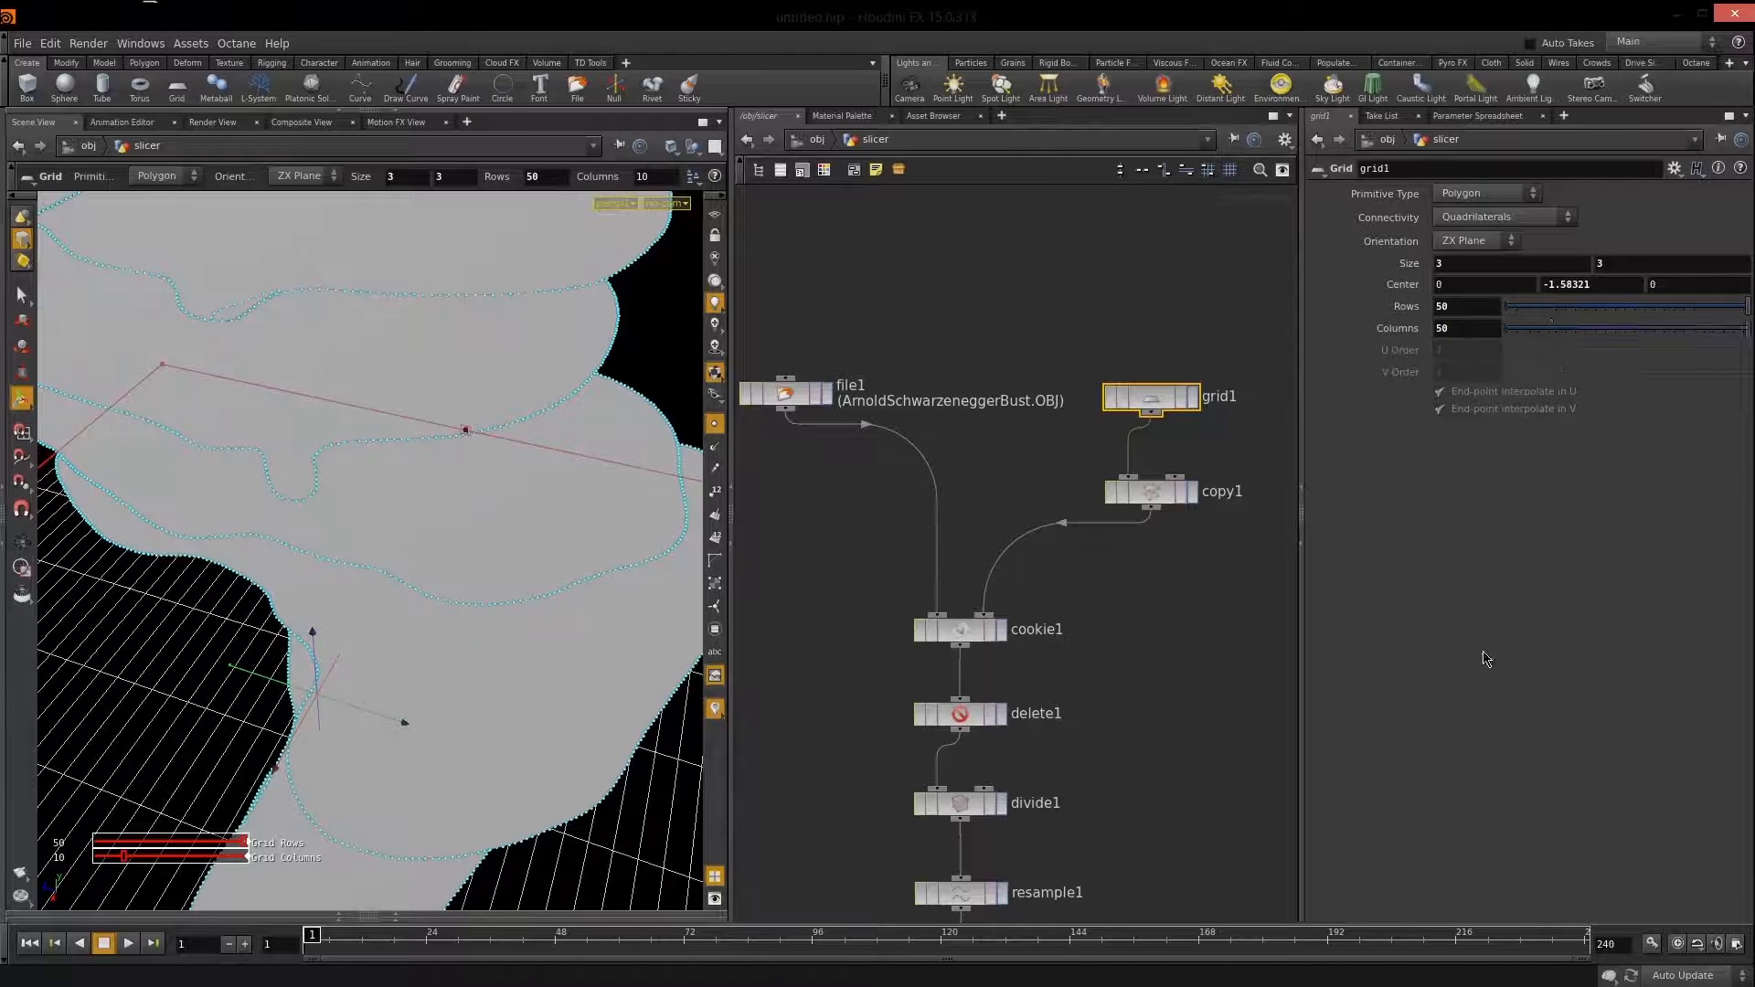
# Examine the stack of slices from several angles and the node chain down to the second Resample node.
pyautogui.click(1159, 649)
pyautogui.press('Escape')
pyautogui.moveTo(497, 588); pyautogui.dragTo(559, 628)
pyautogui.moveTo(1176, 795); pyautogui.dragTo(1203, 343, button='middle')
pyautogui.moveTo(1199, 620); pyautogui.dragTo(1226, 501, button='middle')
pyautogui.moveTo(1009, 617); pyautogui.dragTo(1012, 621)
pyautogui.moveTo(1160, 533); pyautogui.dragTo(1171, 490, button='middle')
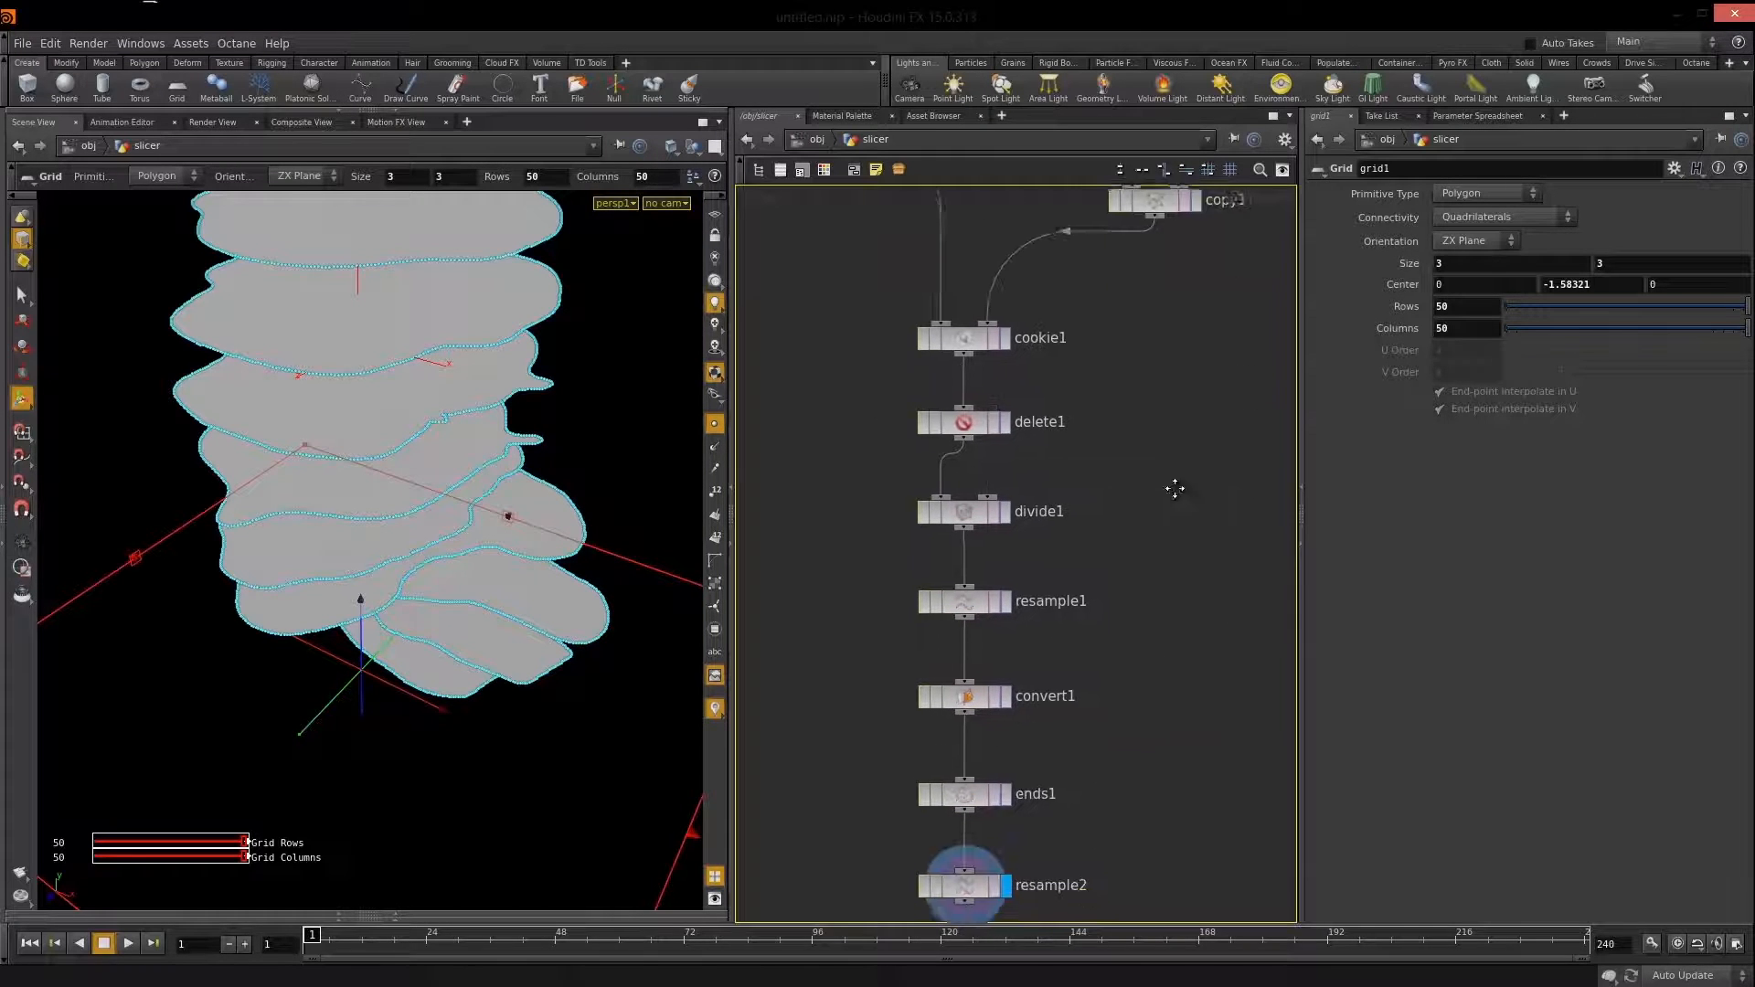
pyautogui.press('space')
pyautogui.moveTo(464, 501)
pyautogui.mouseDown()
pyautogui.moveTo(447, 517)
pyautogui.moveTo(447, 474)
pyautogui.mouseUp()
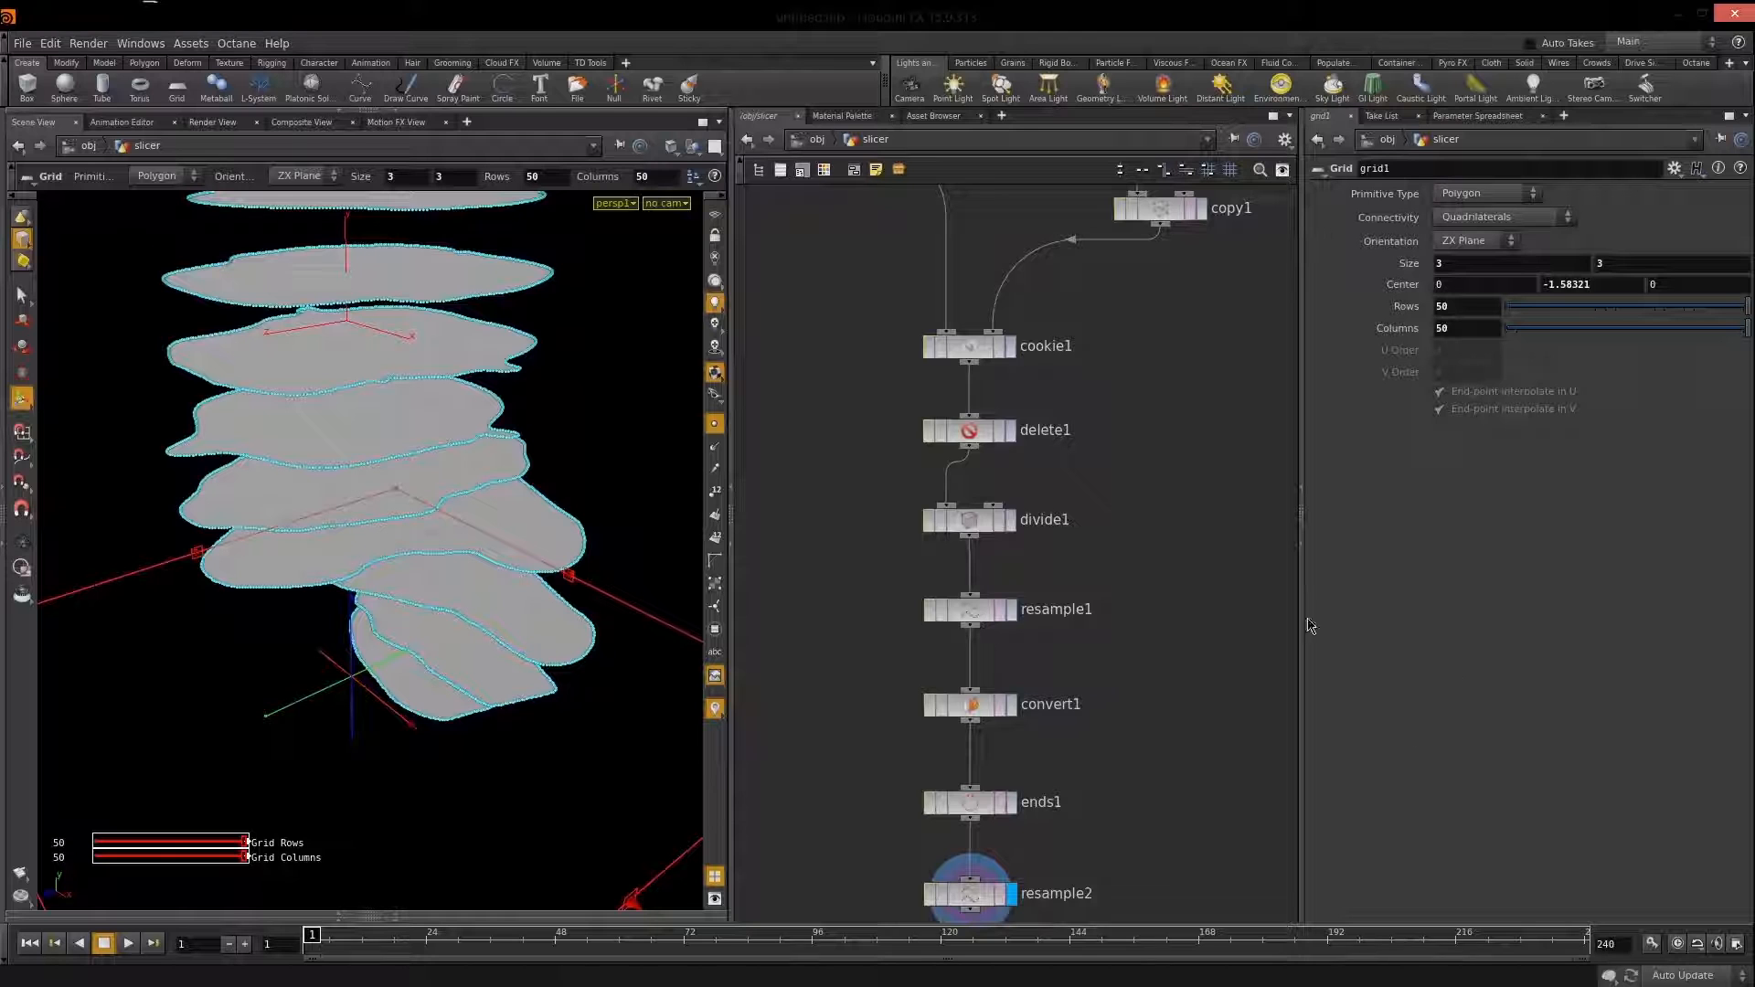
pyautogui.moveTo(1140, 686); pyautogui.dragTo(1152, 517, button='middle')
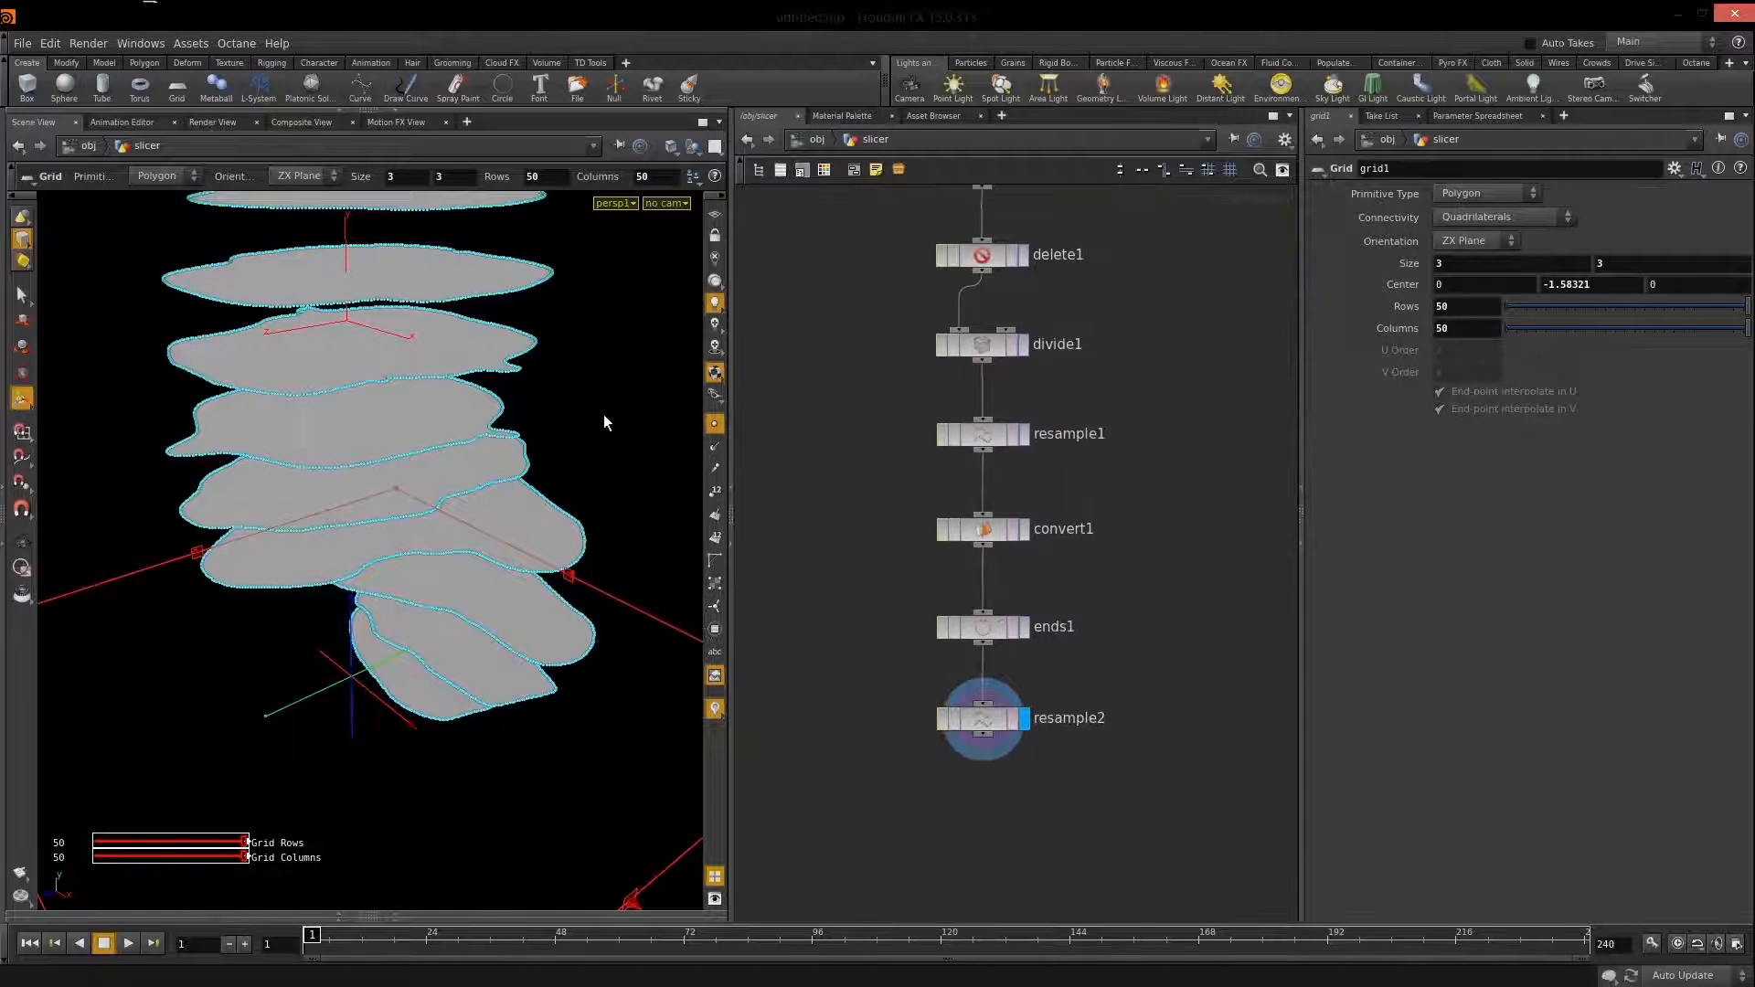
pyautogui.press('space')
pyautogui.moveTo(607, 454); pyautogui.dragTo(396, 645)
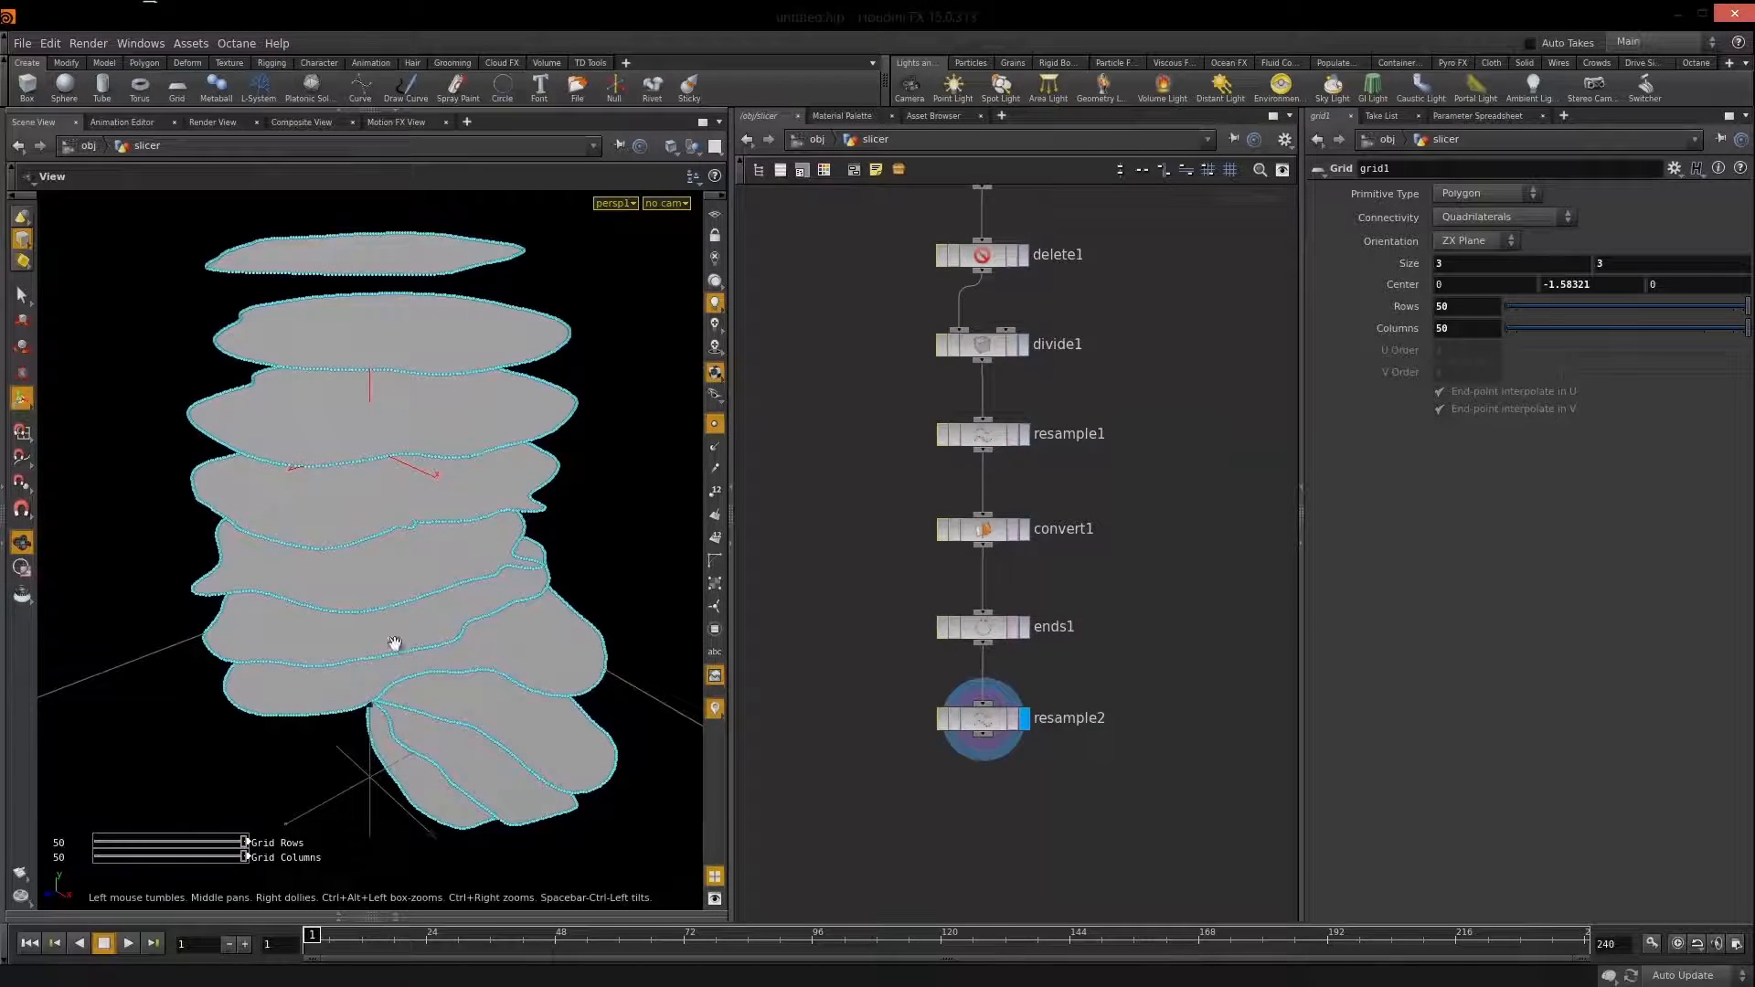
# Add a Color node below the second Resample node, connect it and display its output.
pyautogui.moveTo(1015, 859); pyautogui.dragTo(991, 654, button='middle')
pyautogui.press('Tab')
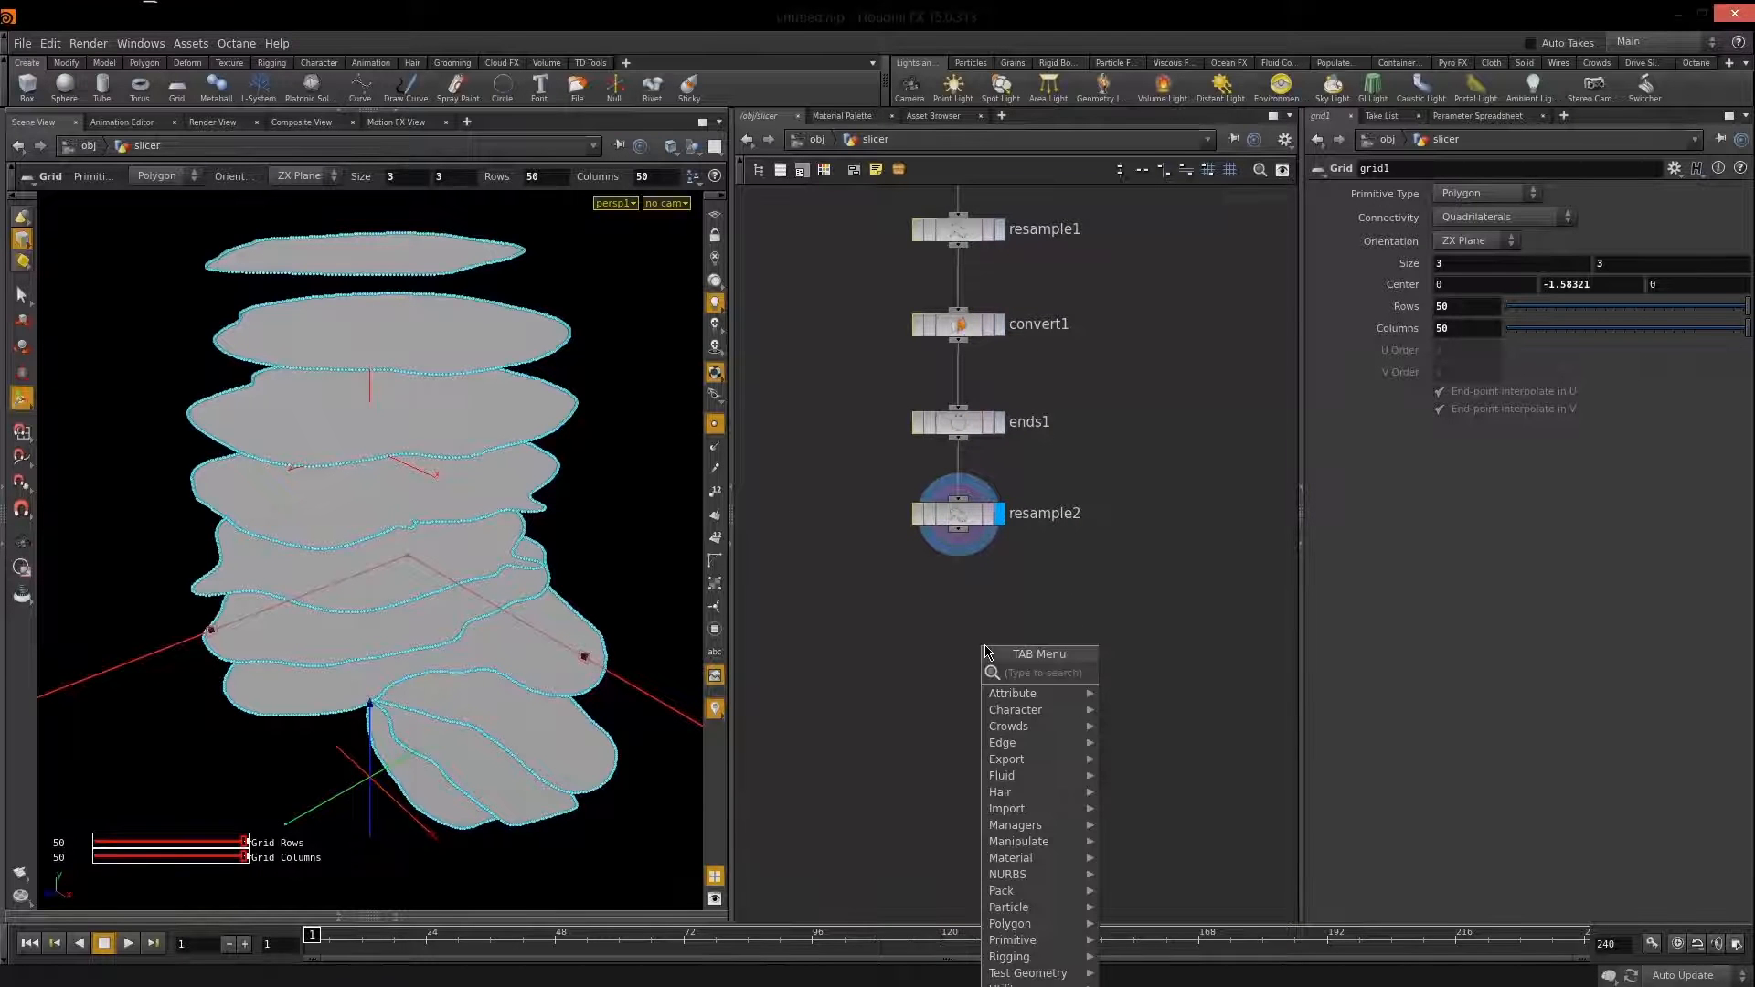
pyautogui.write('color')
pyautogui.press('Return')
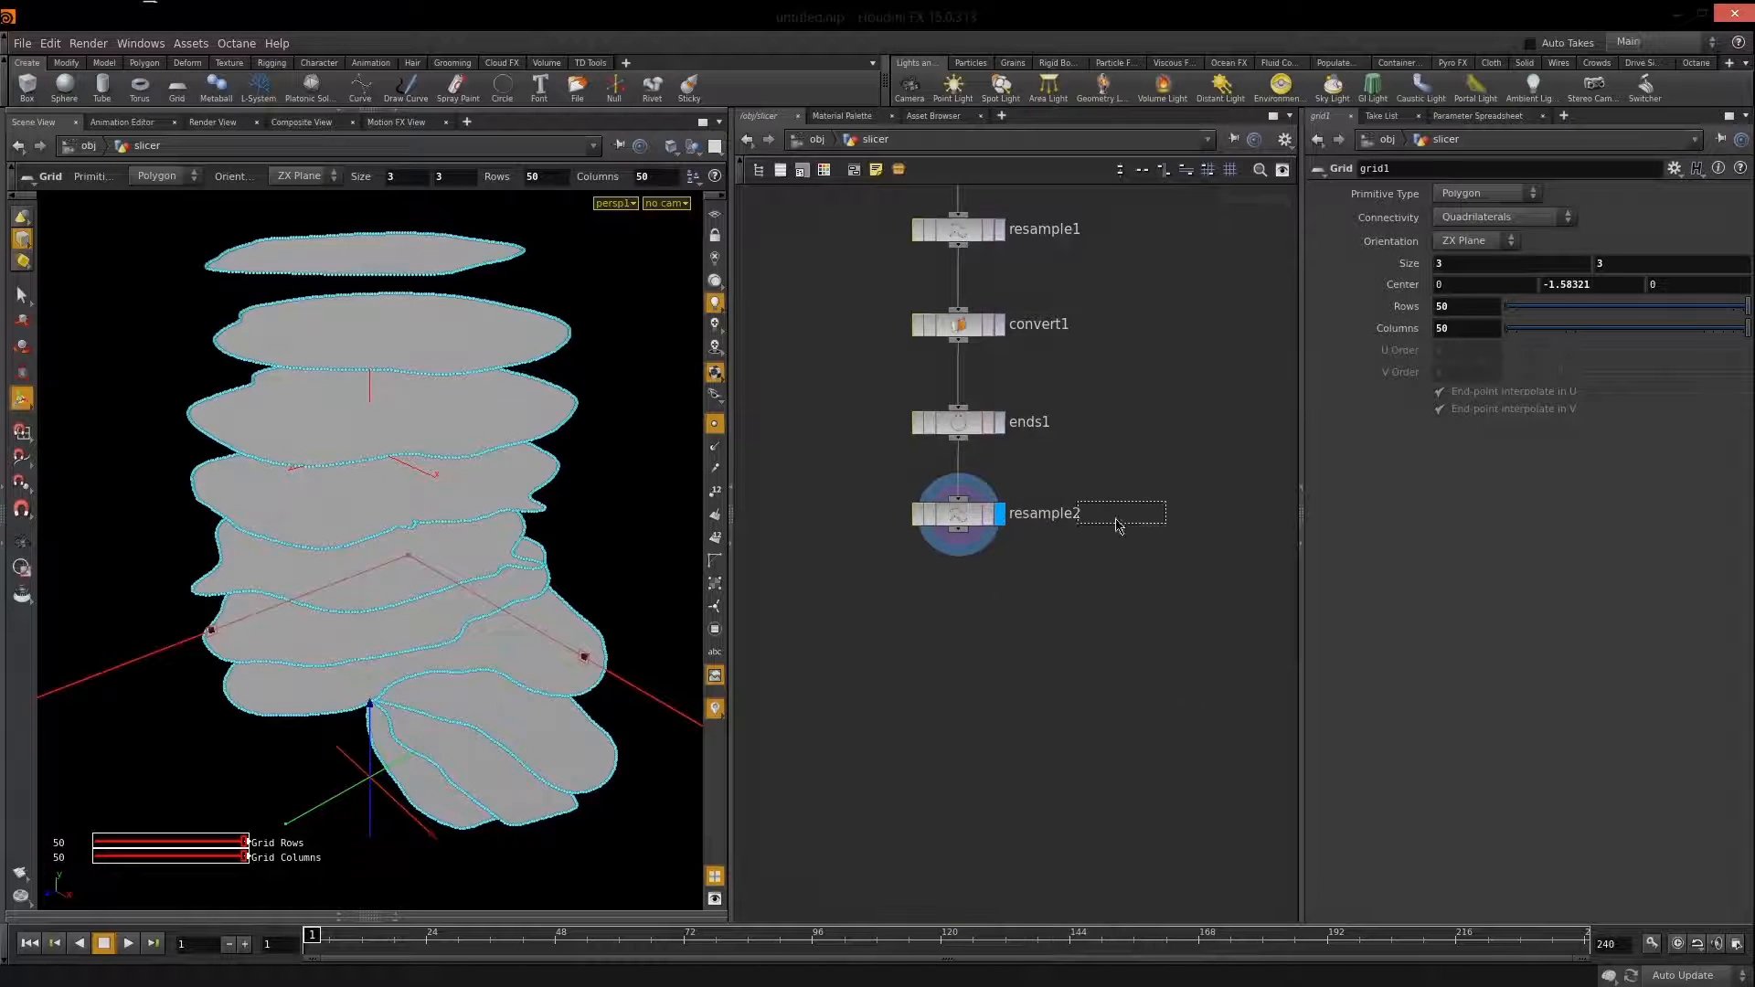
pyautogui.click(962, 618)
pyautogui.moveTo(961, 549); pyautogui.dragTo(959, 587)
pyautogui.click(999, 609)
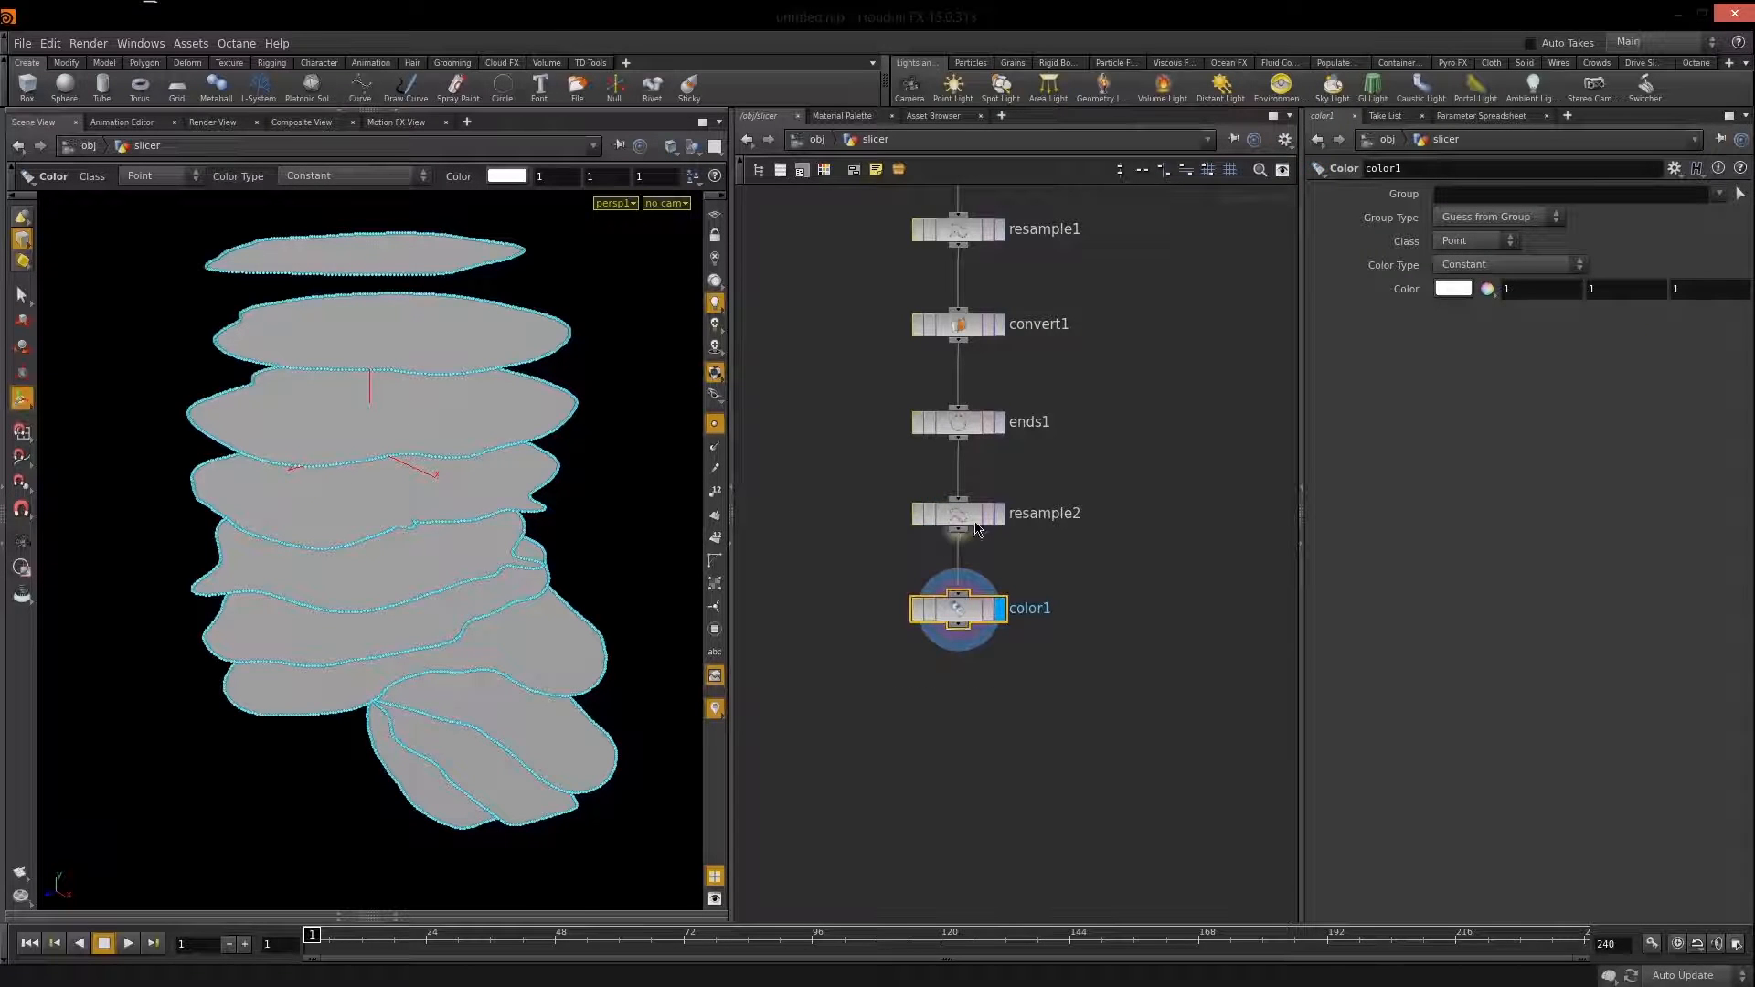
# Set the Color node's class to Primitive and its color type to Random, and check the colored slices.
pyautogui.click(1473, 243)
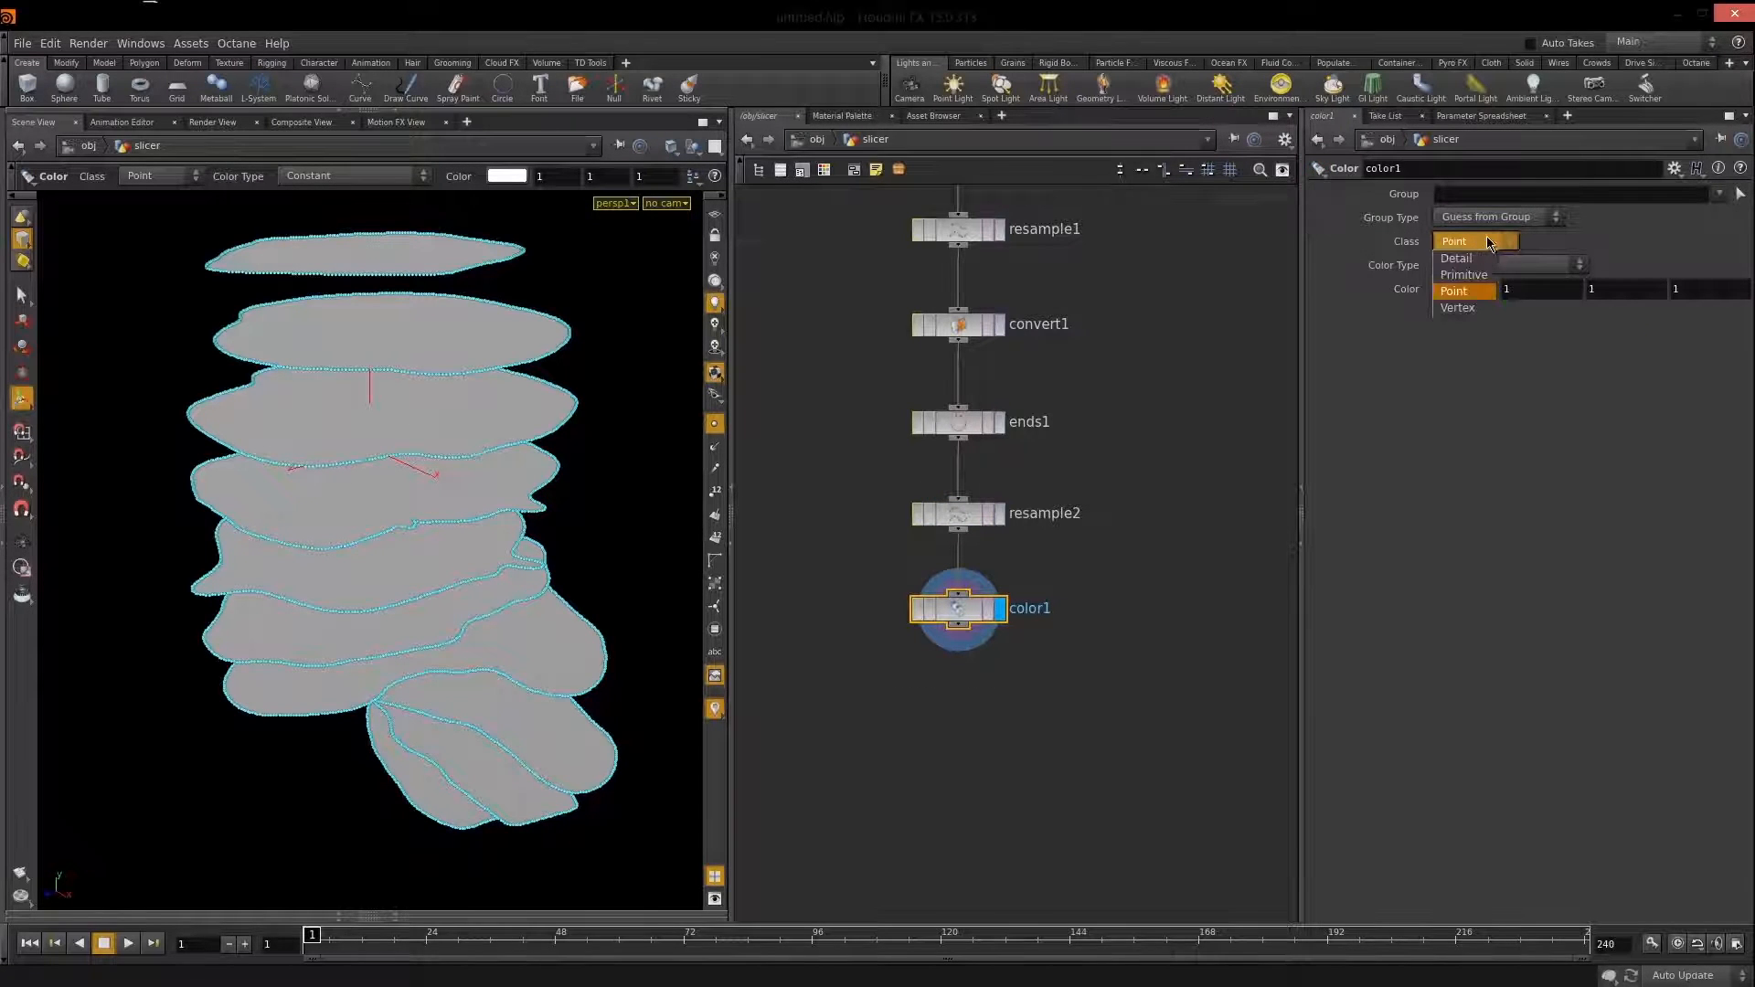
pyautogui.click(1463, 275)
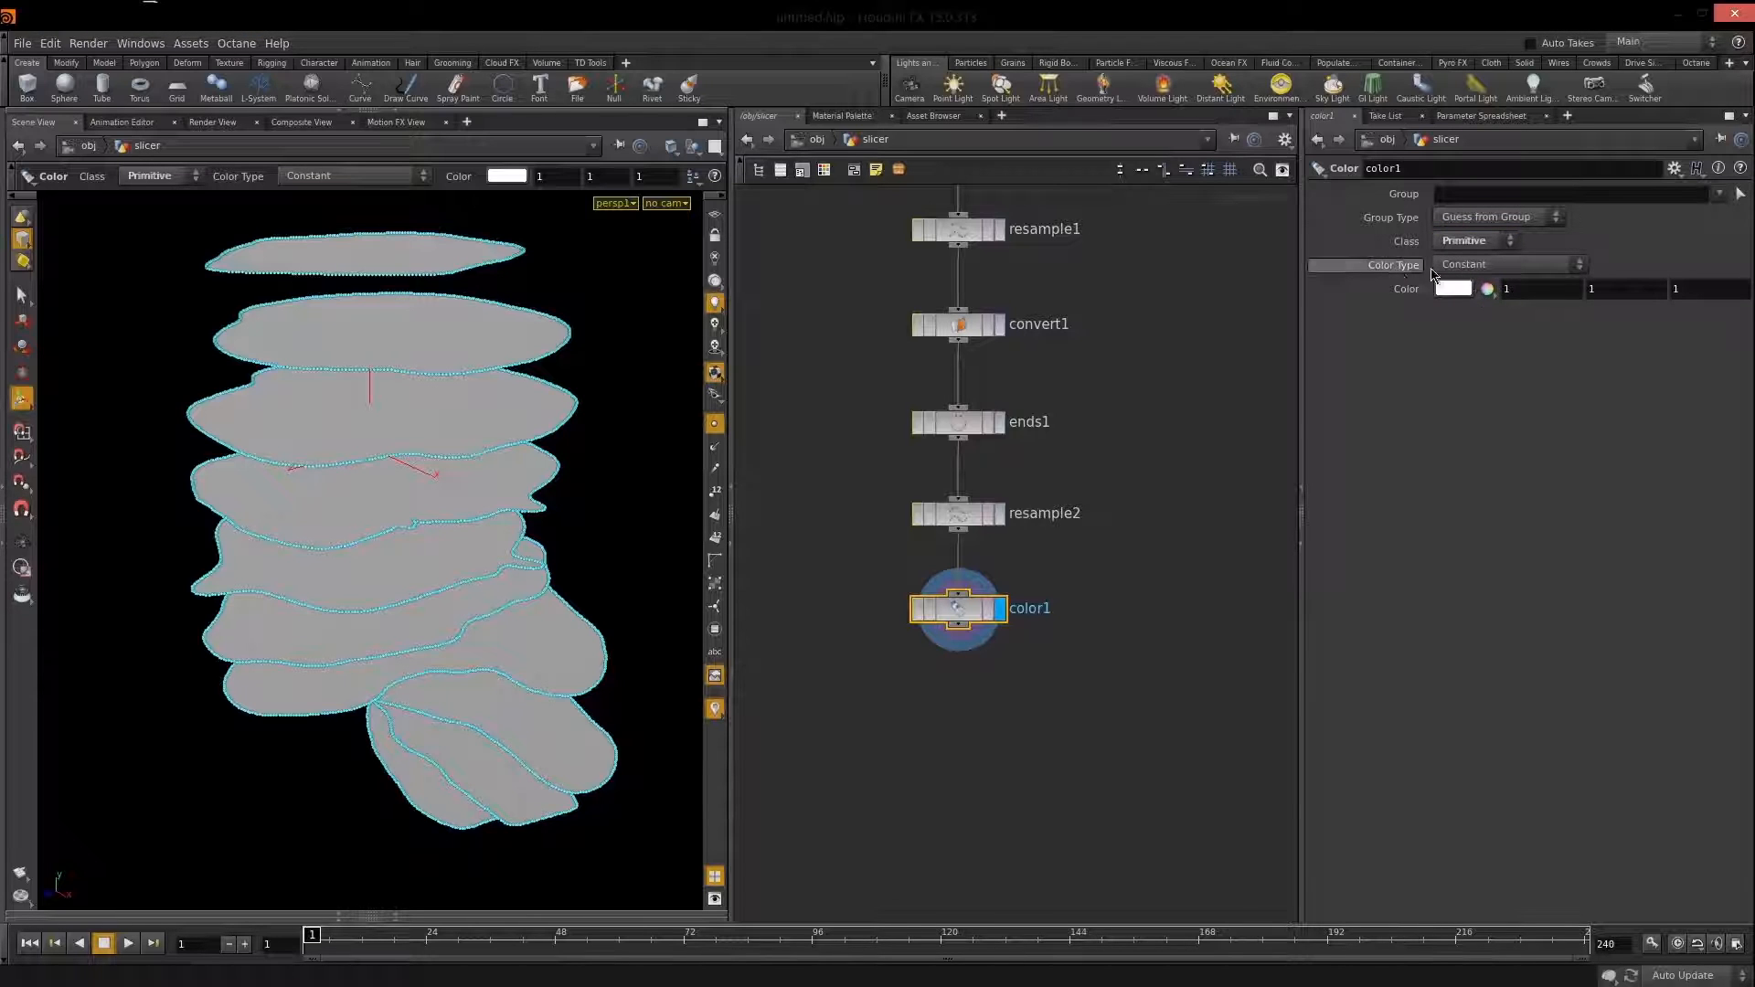
pyautogui.click(1508, 265)
pyautogui.click(1482, 322)
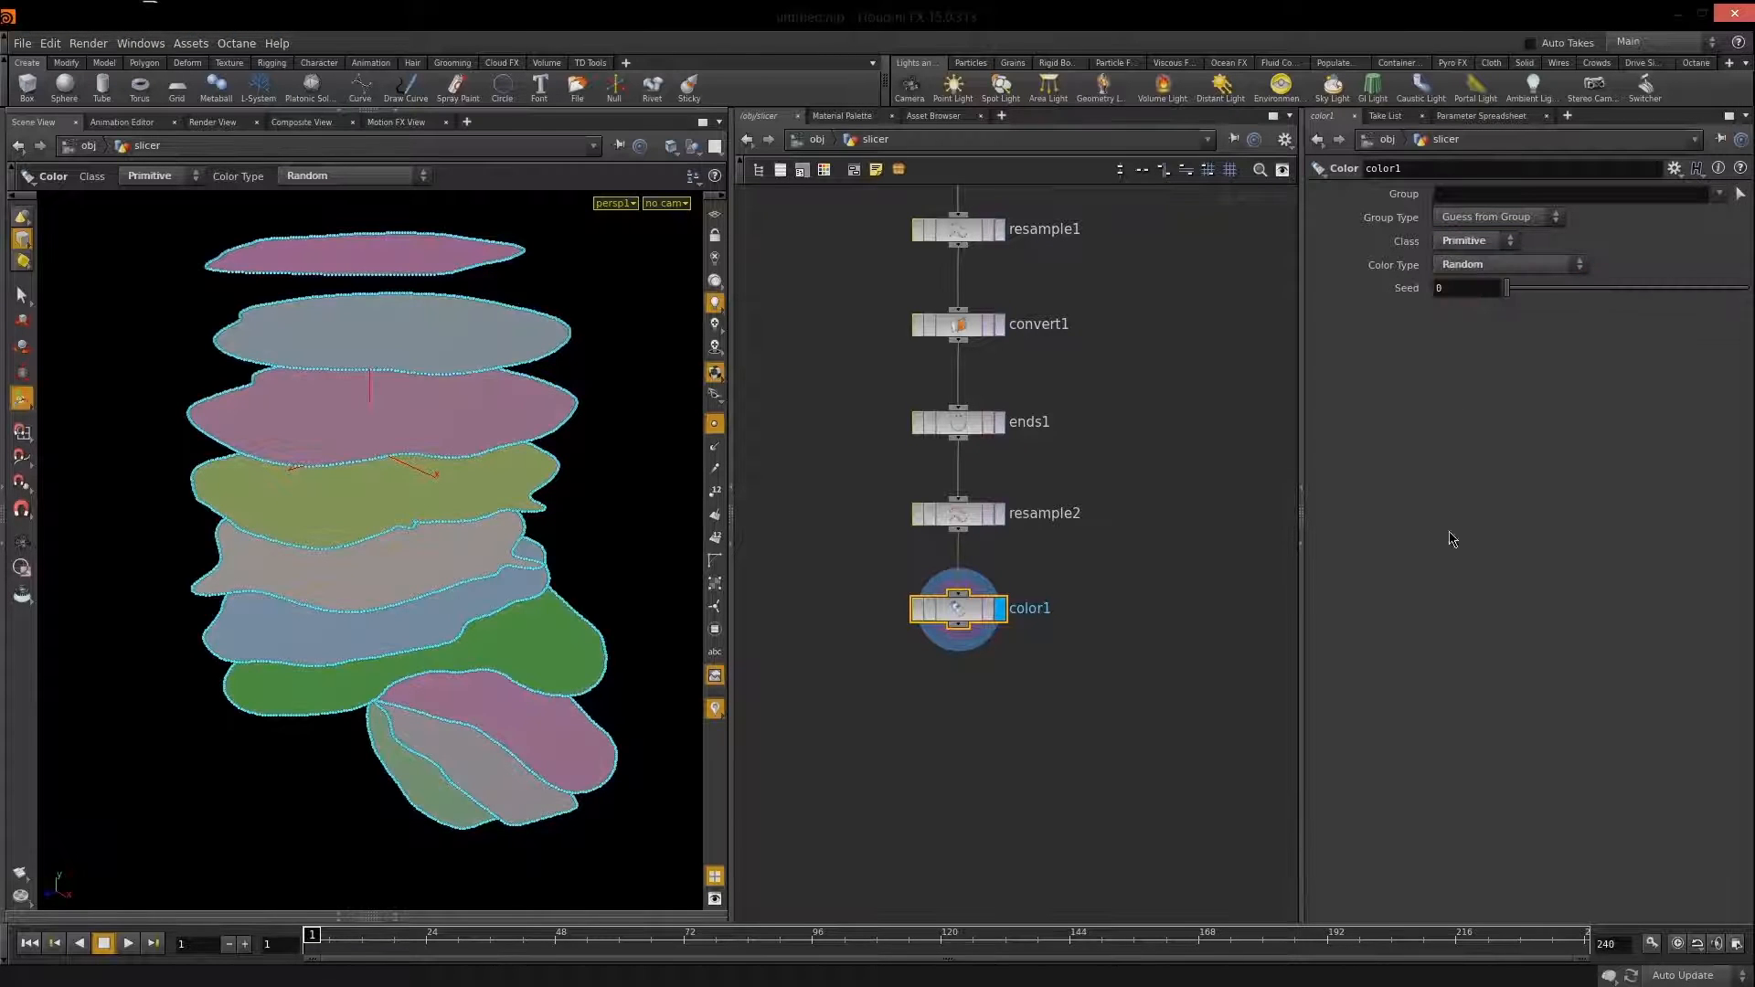
pyautogui.press('Escape')
pyautogui.moveTo(348, 568); pyautogui.dragTo(414, 598)
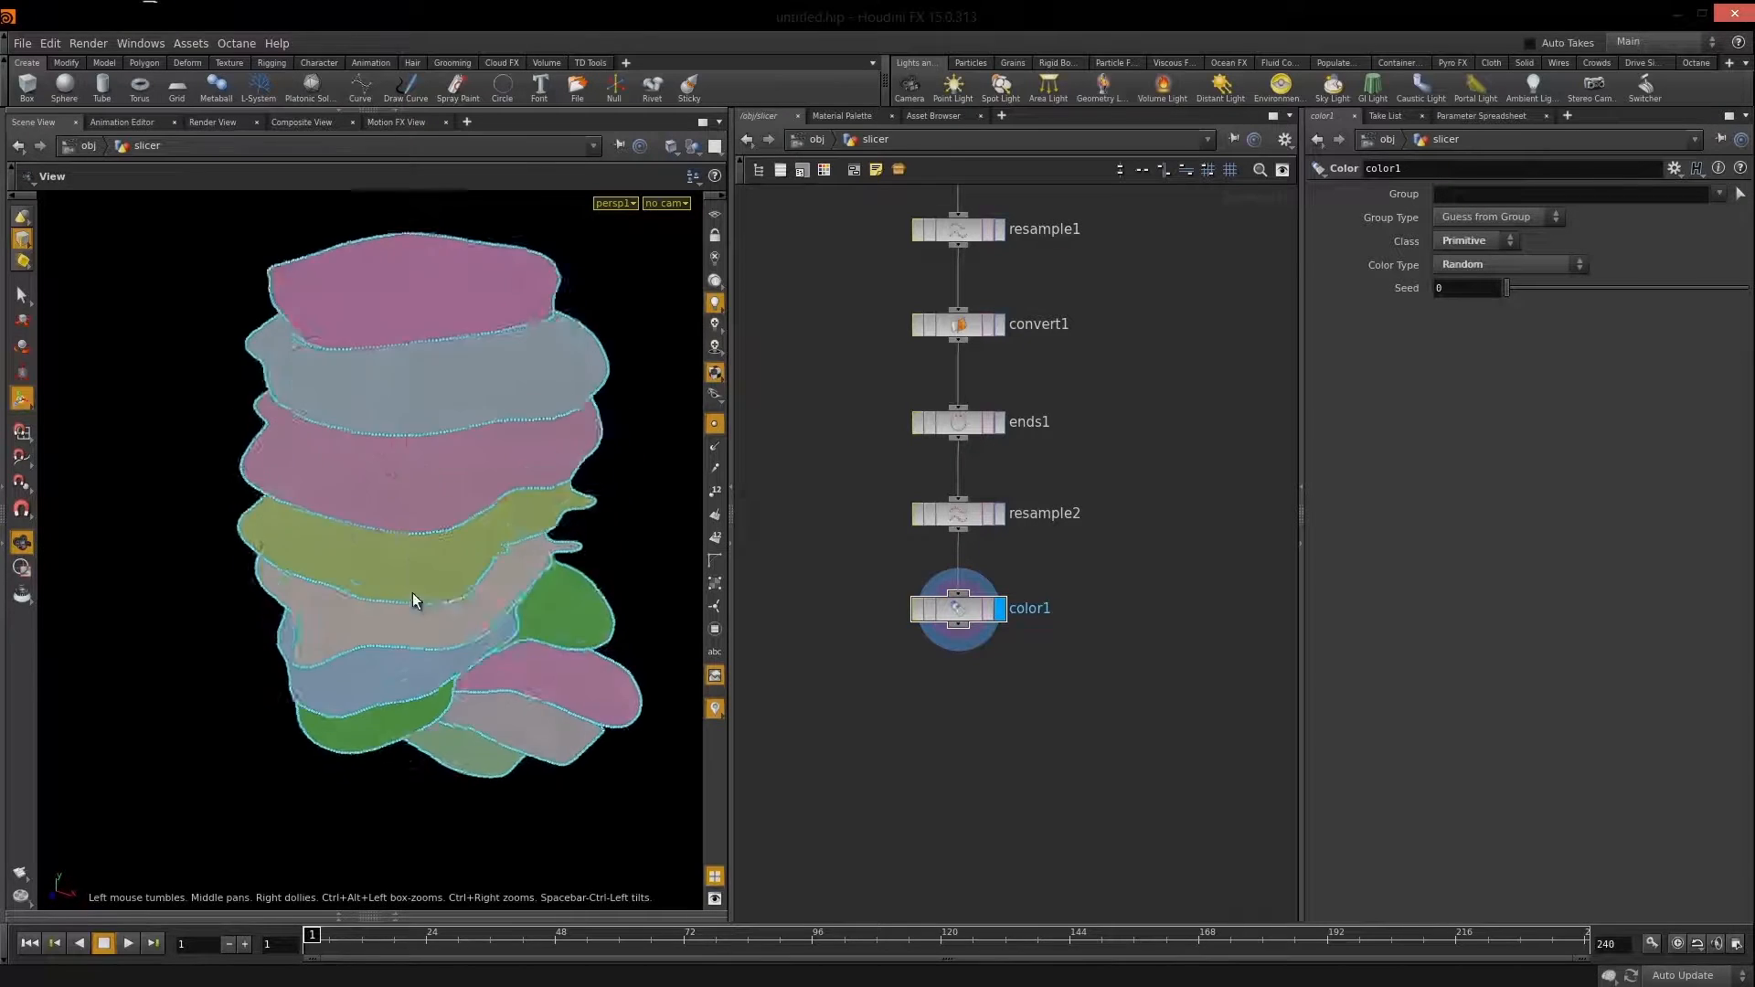
pyautogui.moveTo(452, 803)
pyautogui.keyDown('alt'); pyautogui.mouseDown()
pyautogui.moveTo(467, 677)
pyautogui.moveTo(487, 670)
pyautogui.moveTo(462, 777)
pyautogui.mouseUp(); pyautogui.keyUp('alt')
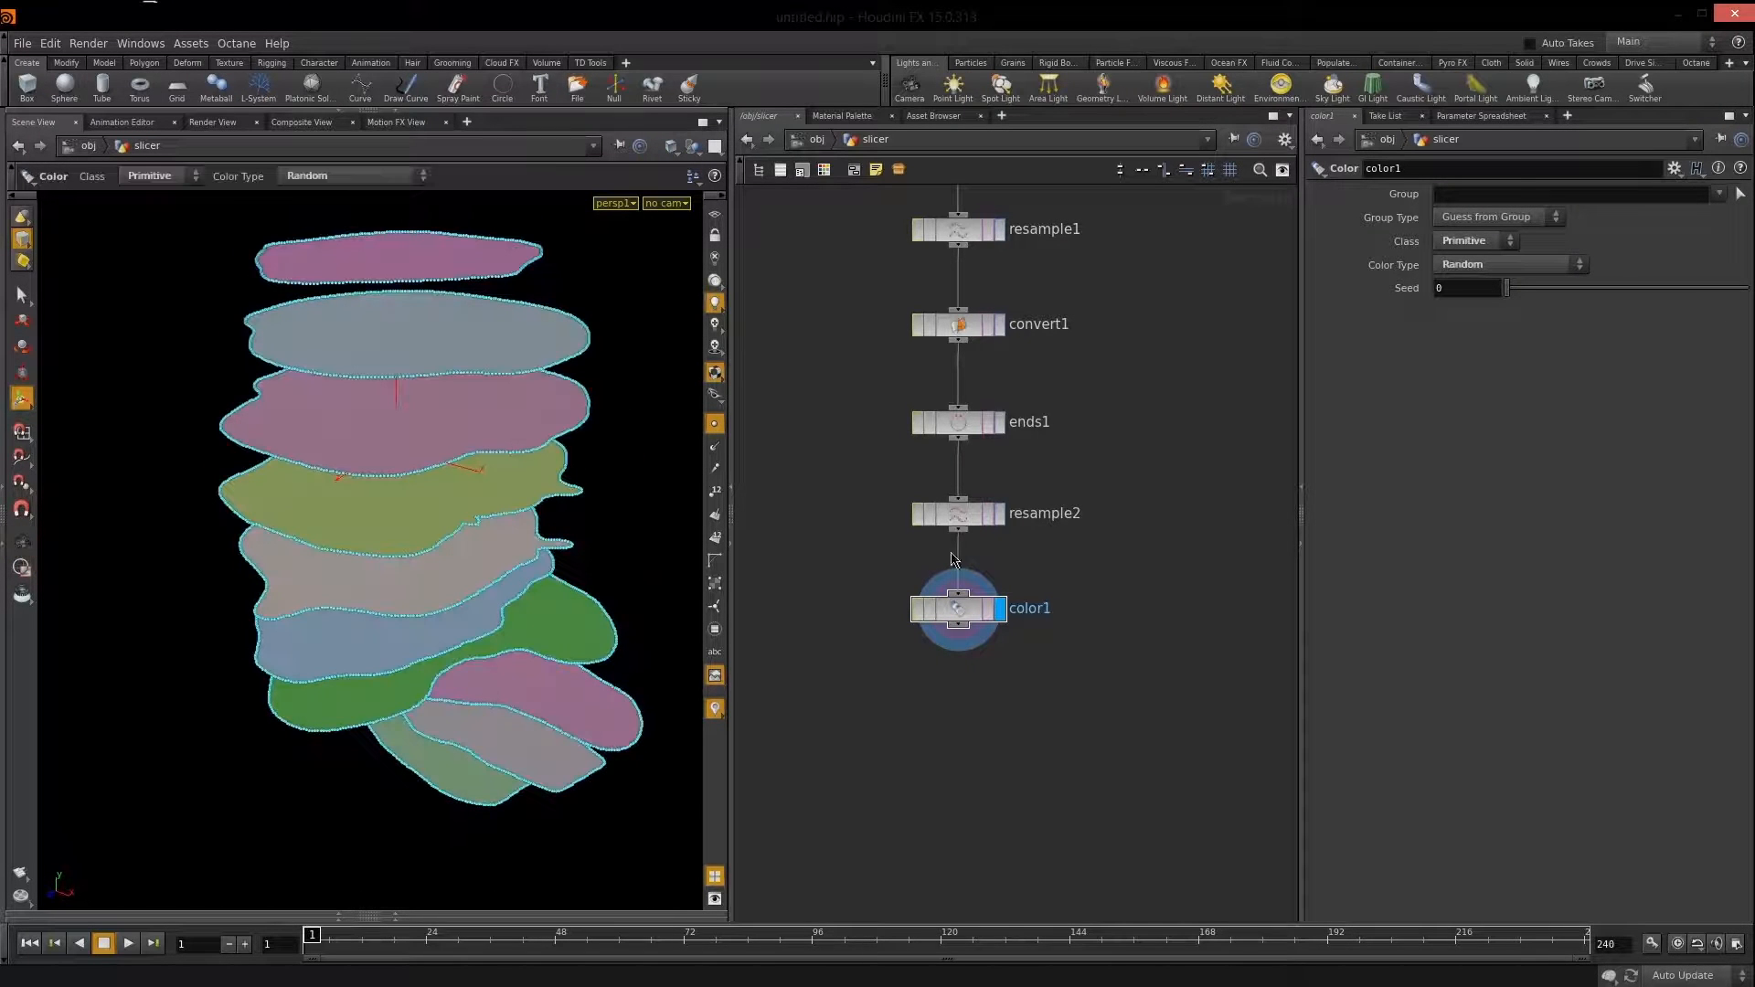
# Try the Color node's Point class and look at the slices from another angle.
pyautogui.click(1469, 239)
pyautogui.click(1467, 294)
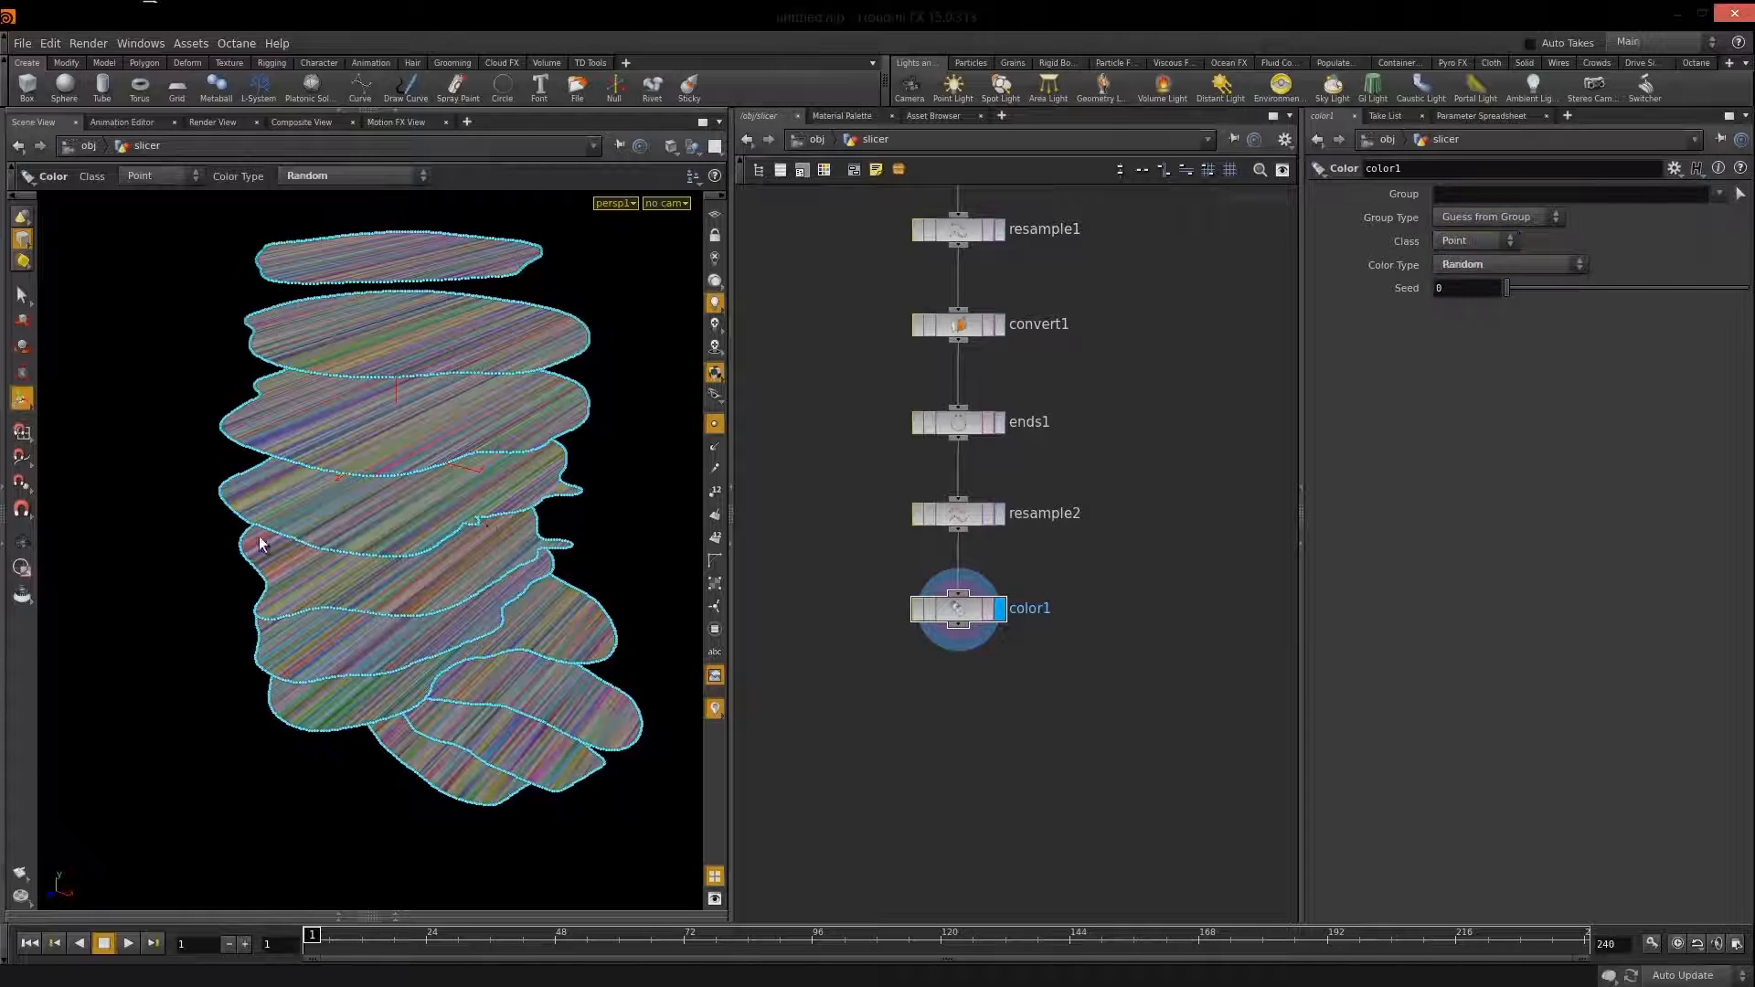
pyautogui.keyDown('alt'); pyautogui.moveTo(380, 579); pyautogui.dragTo(627, 501); pyautogui.keyUp('alt')
pyautogui.press('Return')
# Set the Color node's class back to Primitive and inspect the colored slices from several angles.
pyautogui.click(1474, 241)
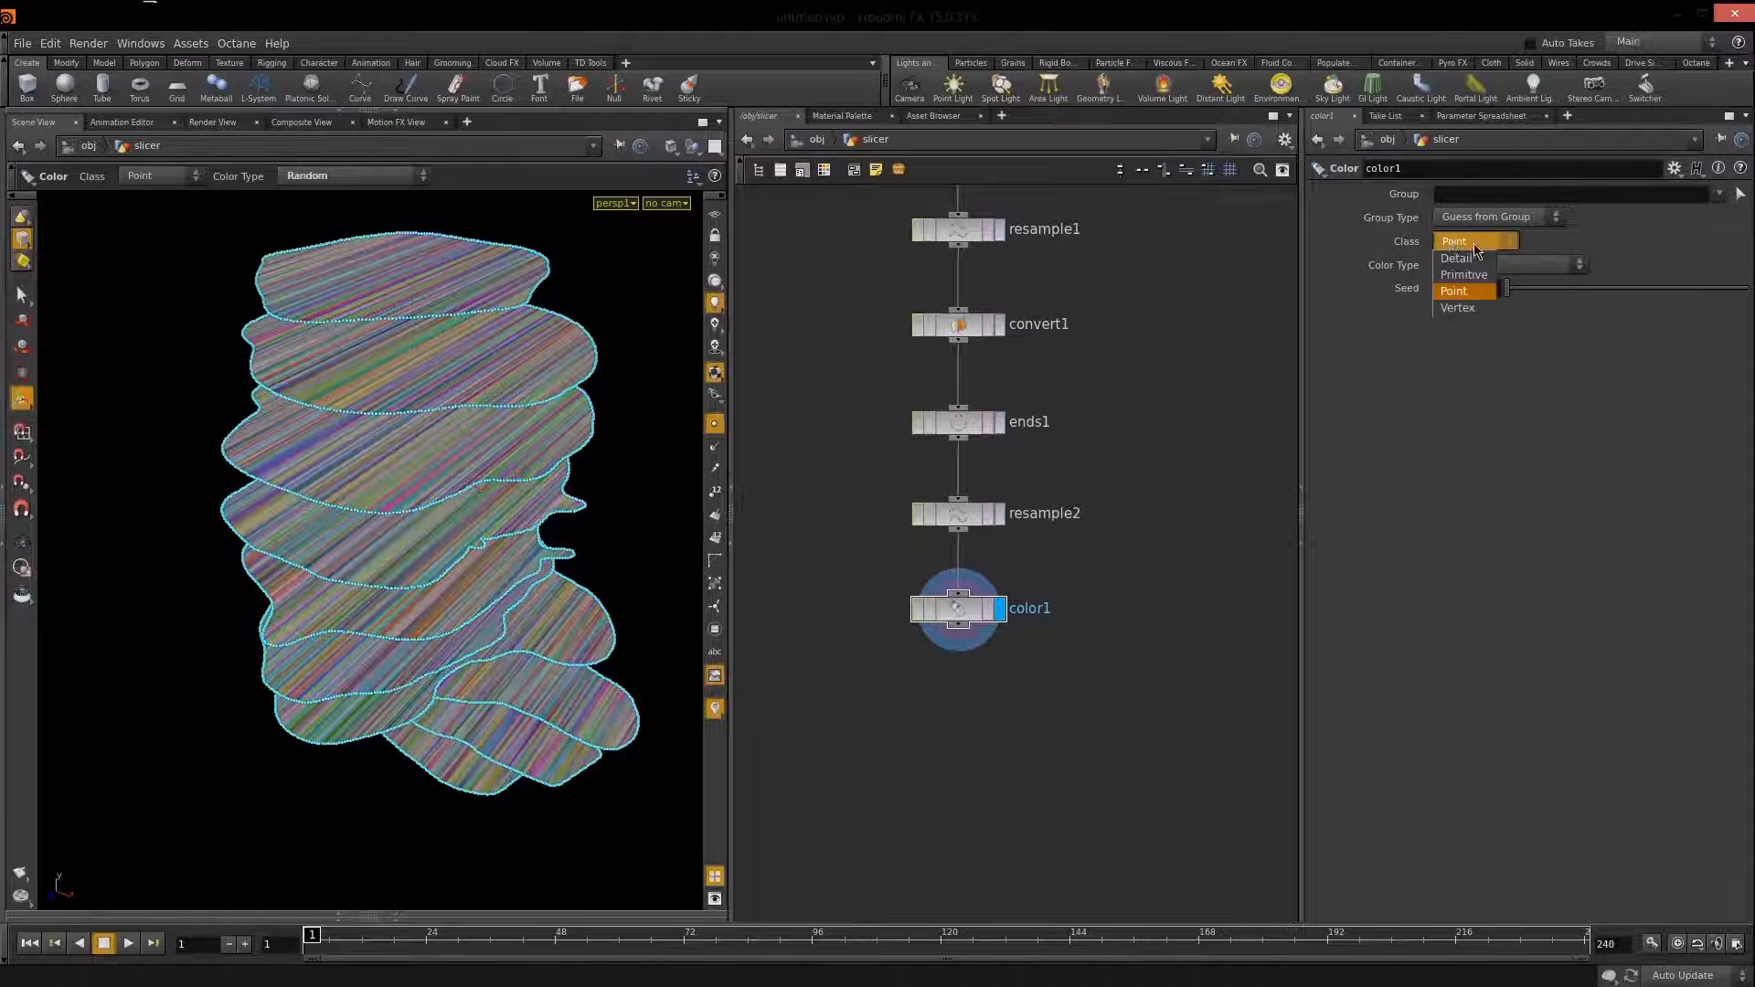
pyautogui.click(1463, 275)
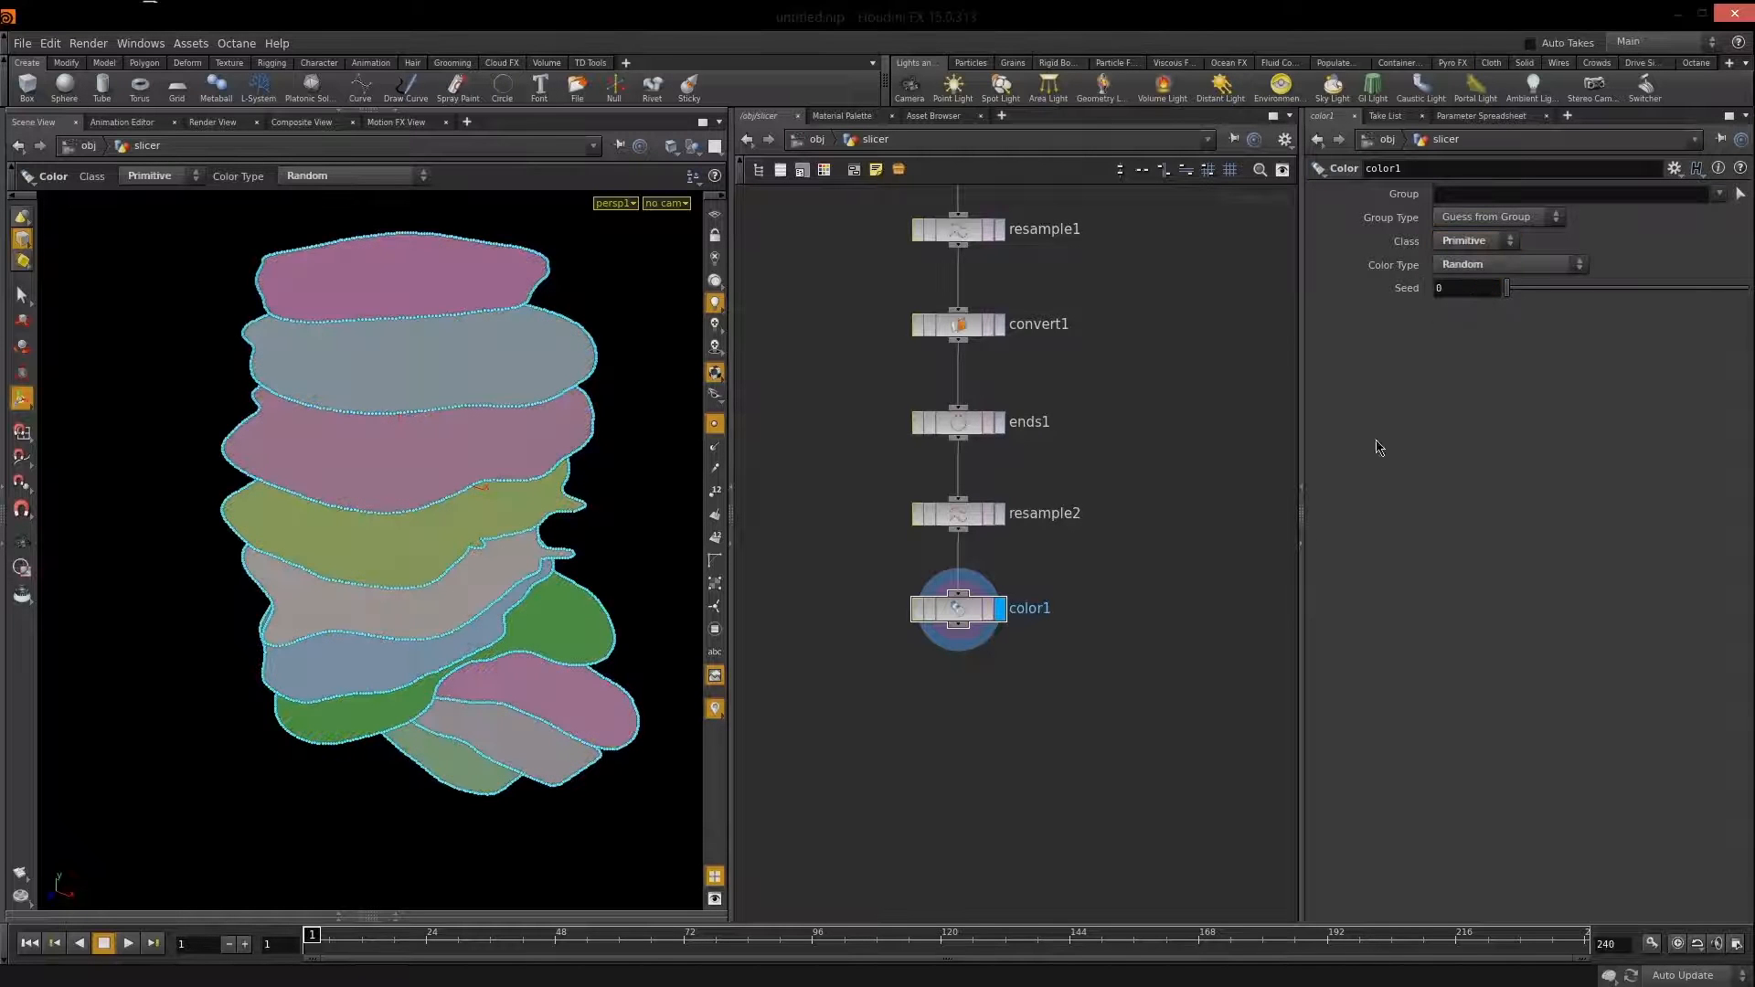
pyautogui.press('Escape')
pyautogui.moveTo(485, 579)
pyautogui.mouseDown()
pyautogui.moveTo(399, 576)
pyautogui.moveTo(478, 576)
pyautogui.moveTo(490, 604)
pyautogui.mouseUp()
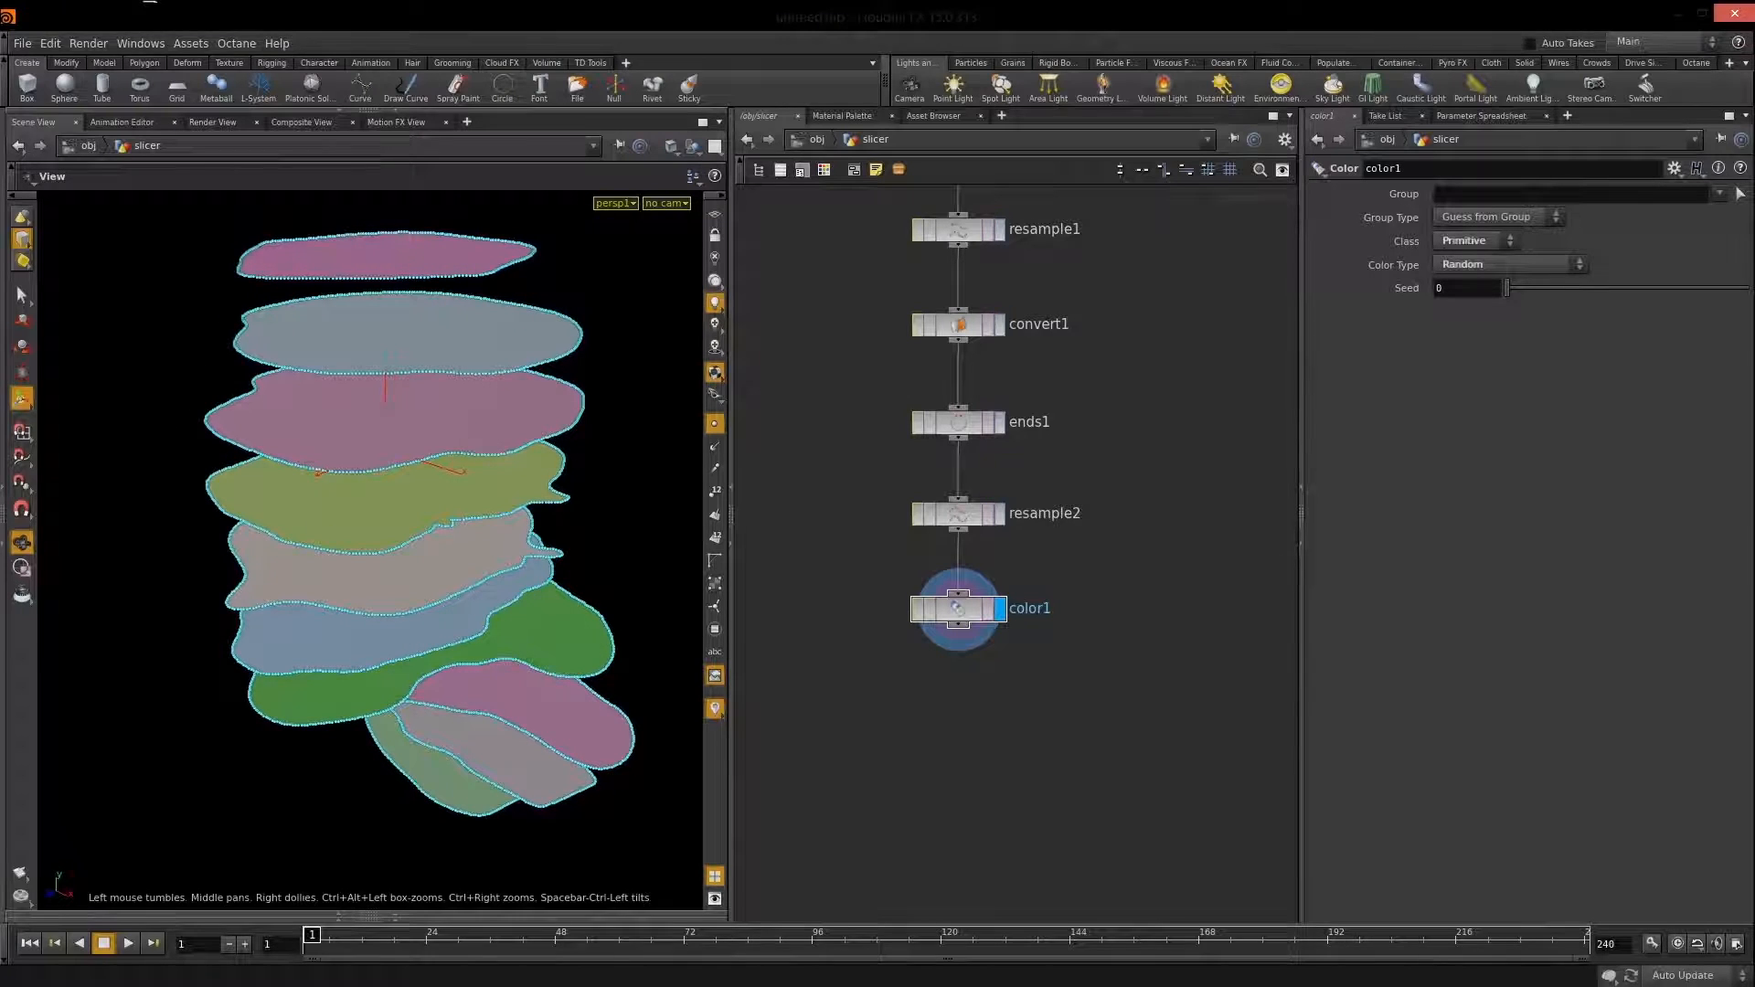
pyautogui.press('Return')
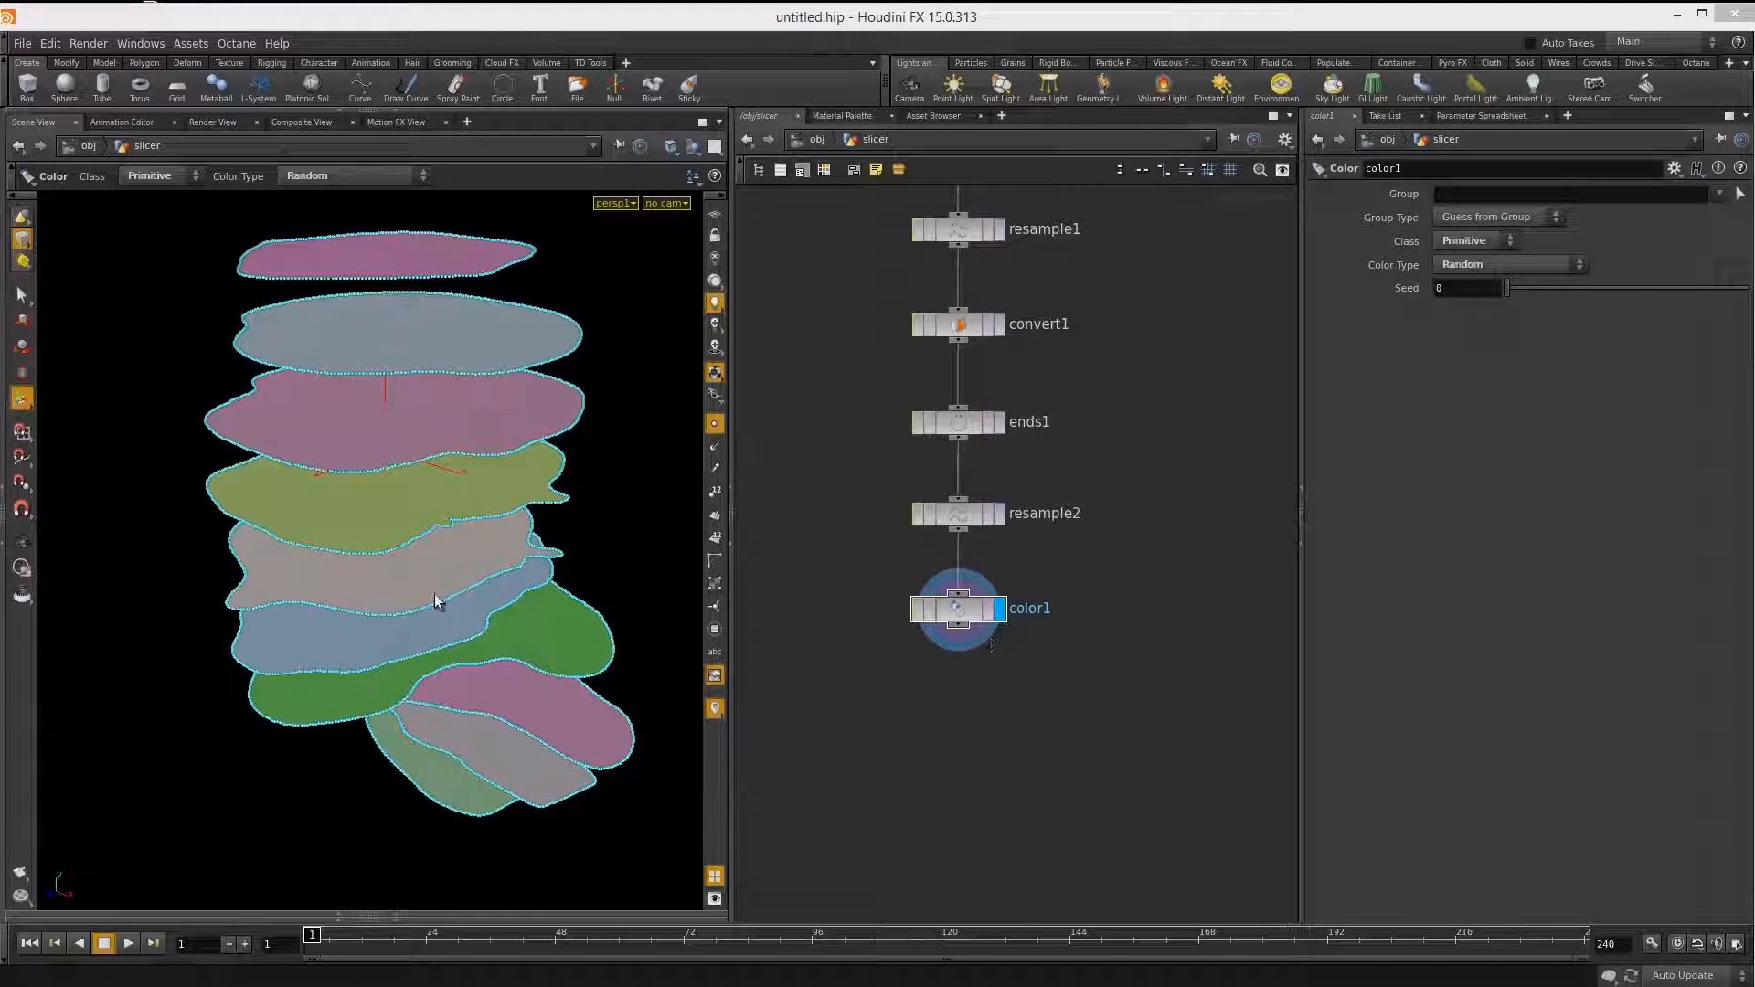
pyautogui.press('Escape')
pyautogui.moveTo(462, 572); pyautogui.dragTo(627, 607)
pyautogui.press('Return')
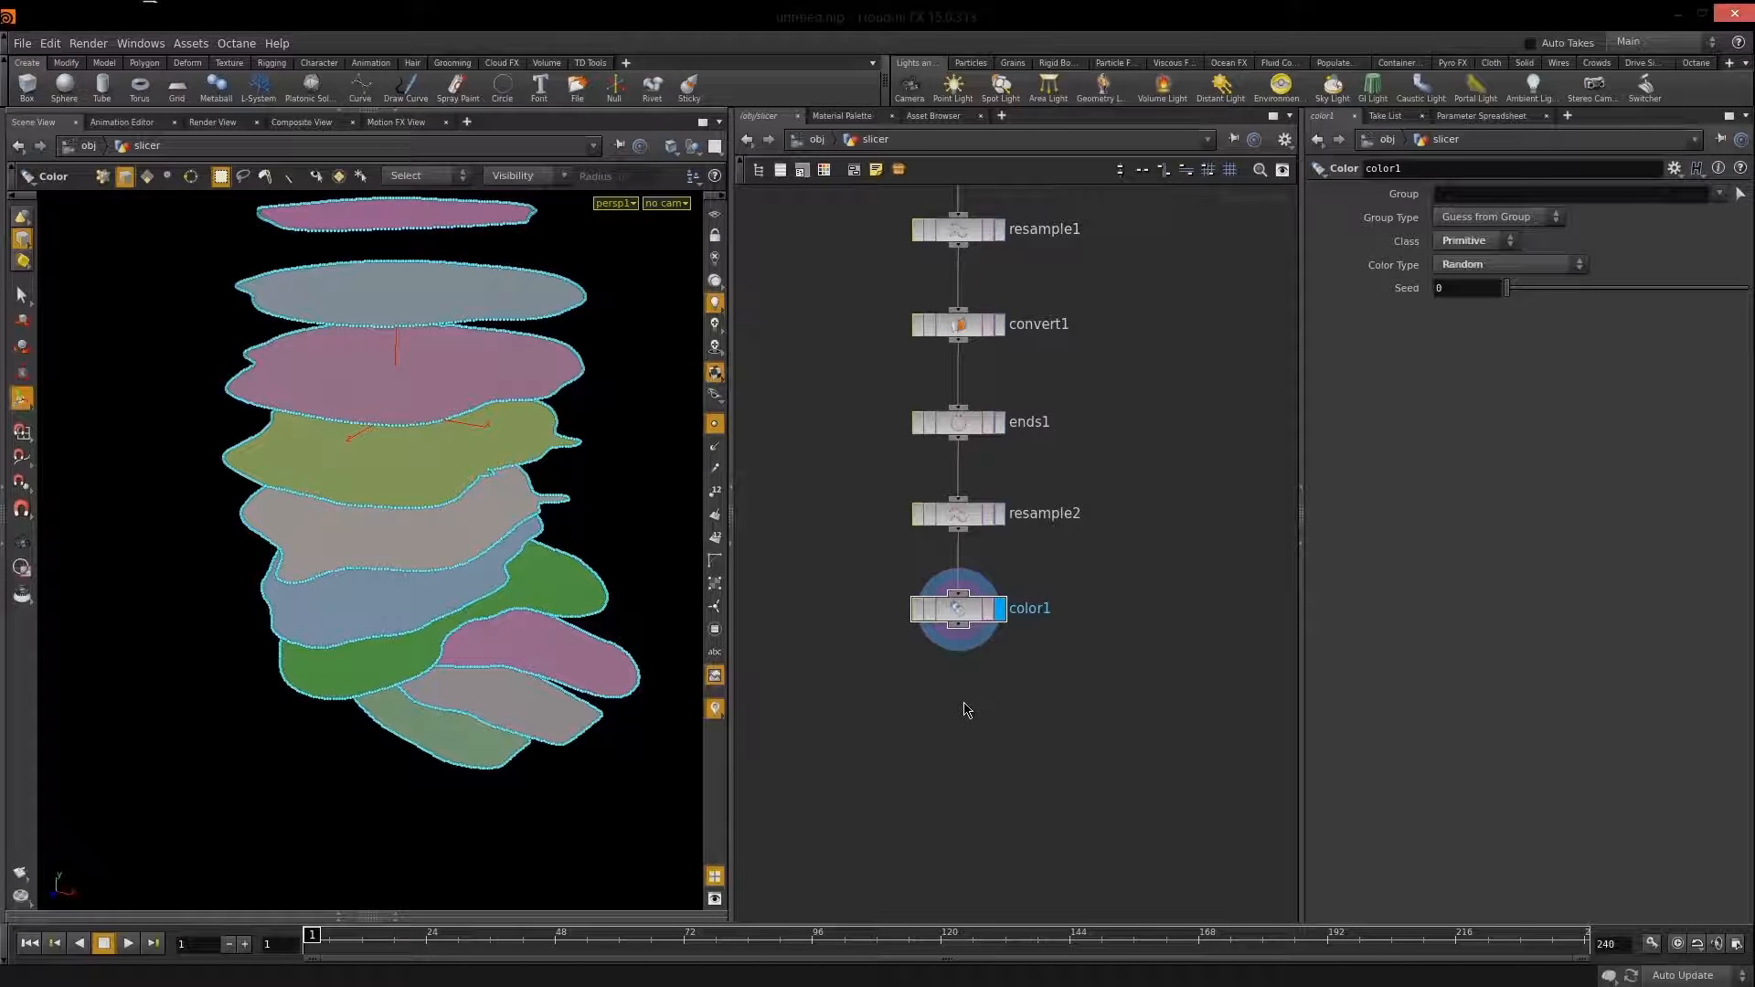
# Add an Extrude node below the Color node, connect its first input and display its output.
pyautogui.press('Tab')
pyautogui.write('extrud')
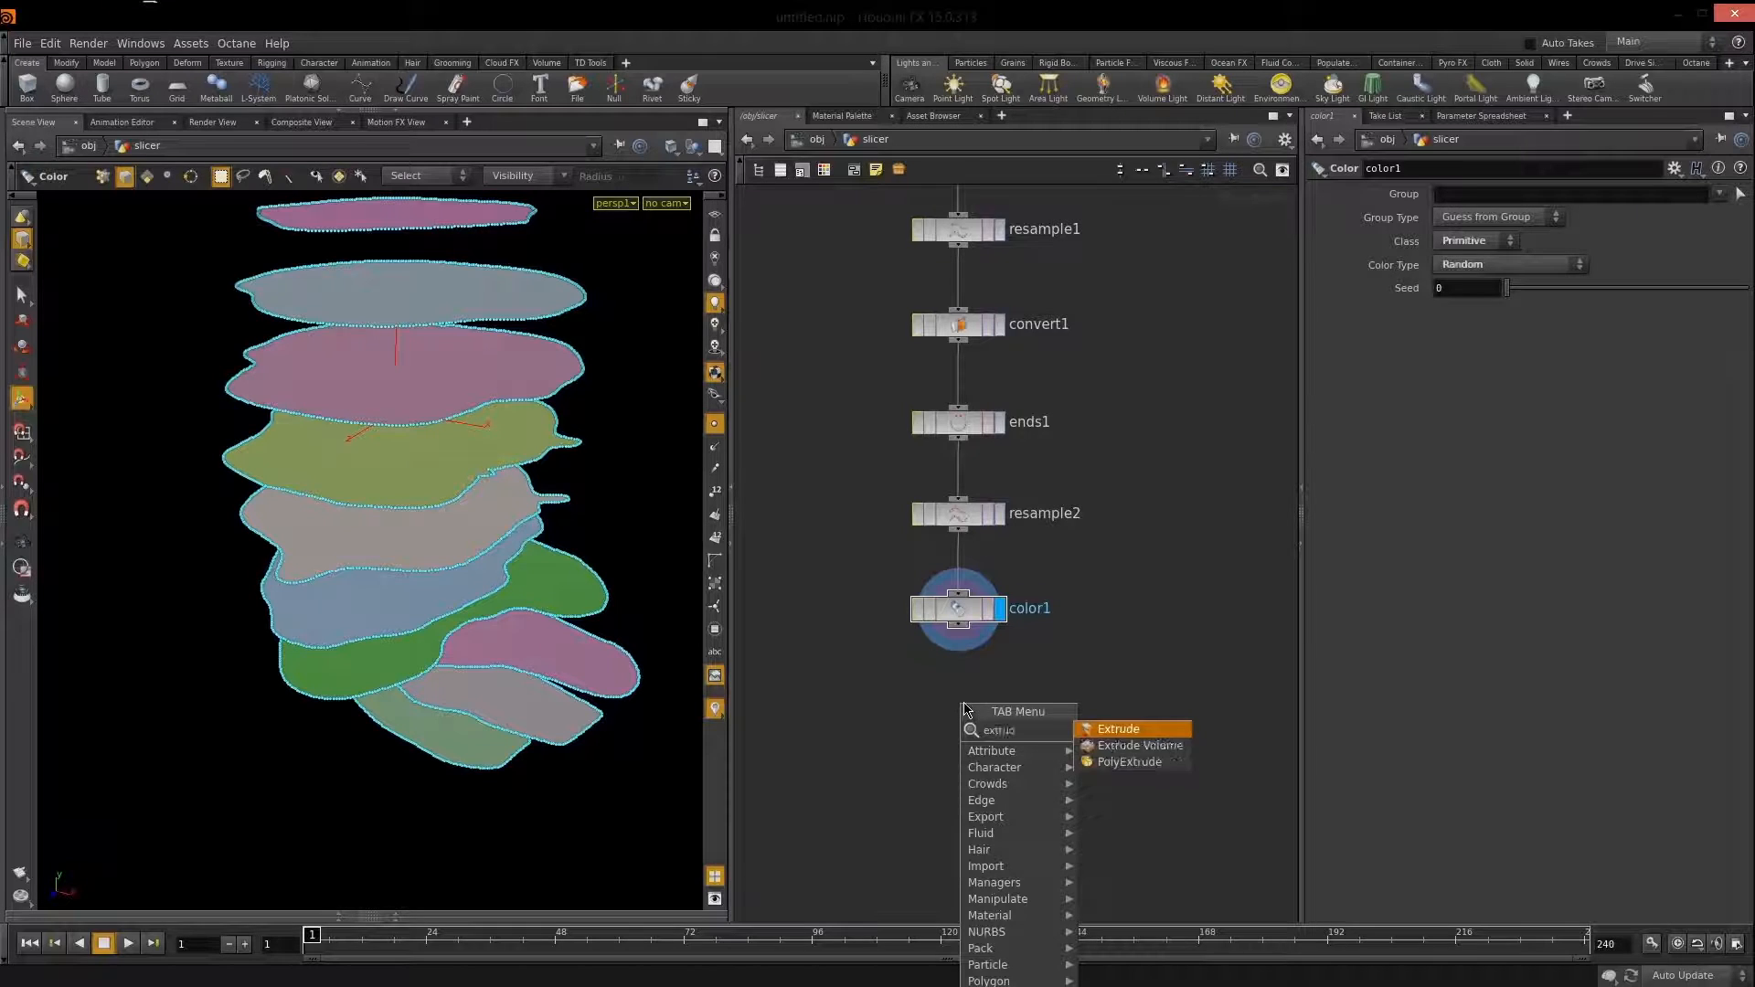
pyautogui.click(1118, 728)
pyautogui.click(955, 702)
pyautogui.moveTo(958, 627); pyautogui.dragTo(972, 713)
pyautogui.click(1001, 707)
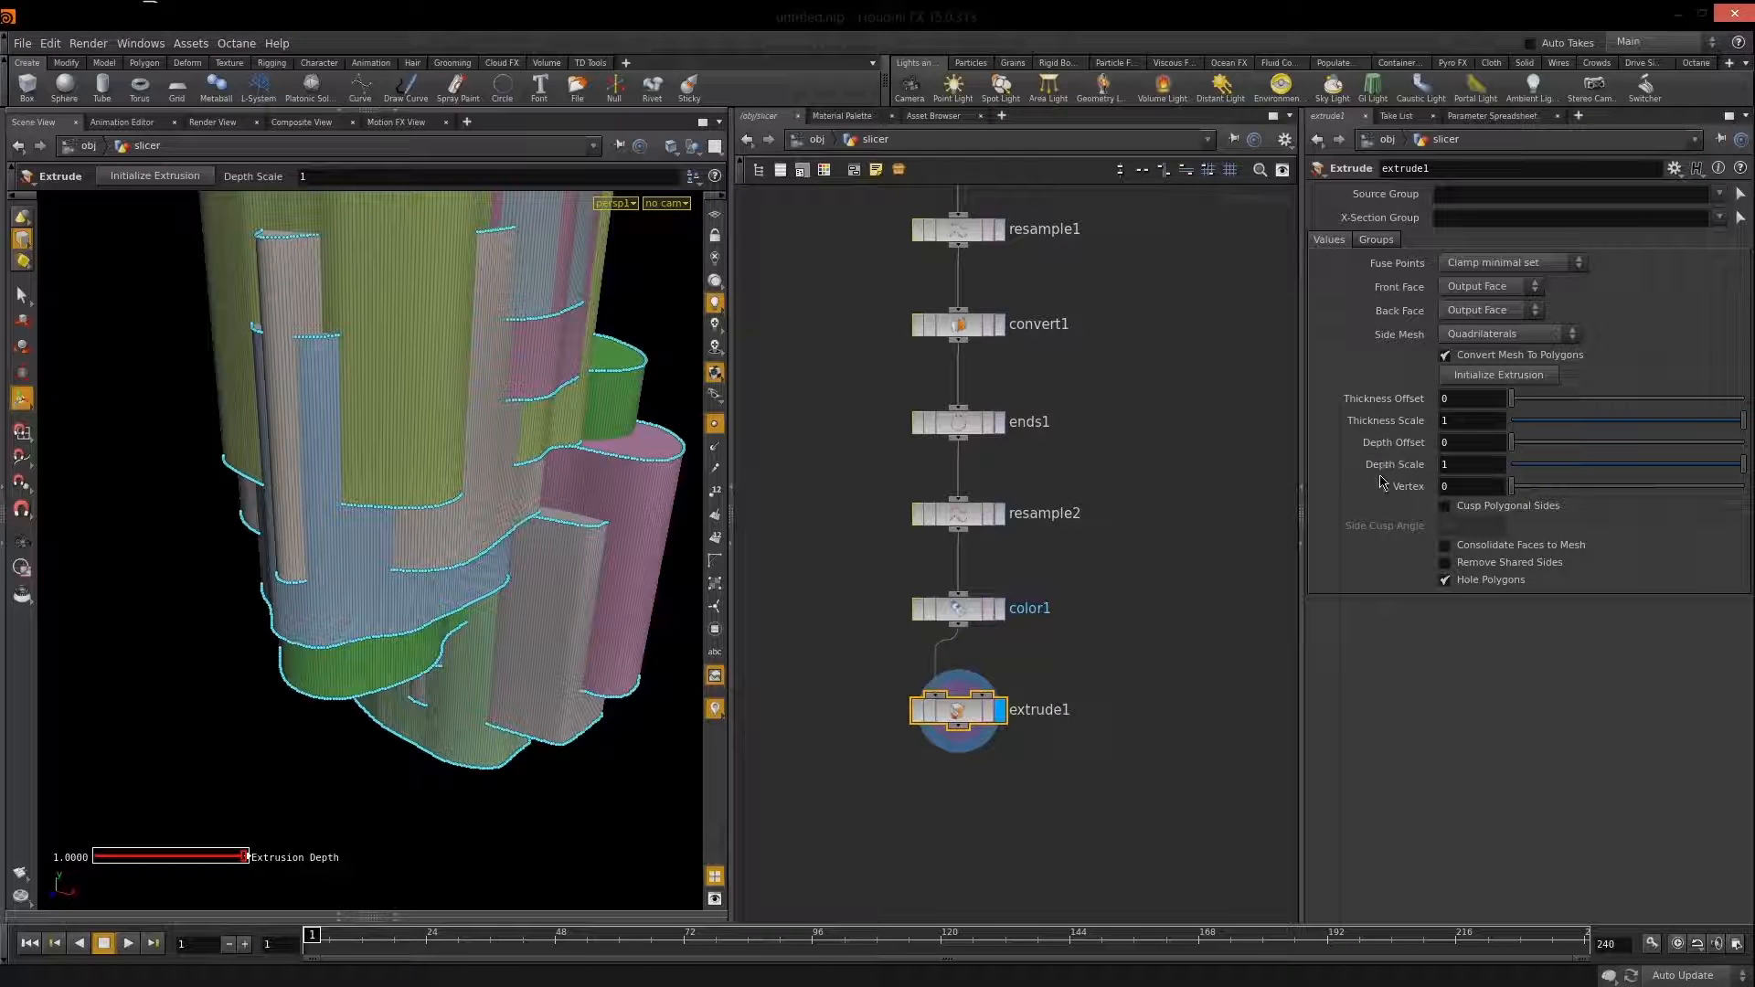
# Set the Extrude node's Depth Scale to 0.173, turn off point display and inspect the thickened slices.
pyautogui.moveTo(1746, 475); pyautogui.dragTo(1551, 481)
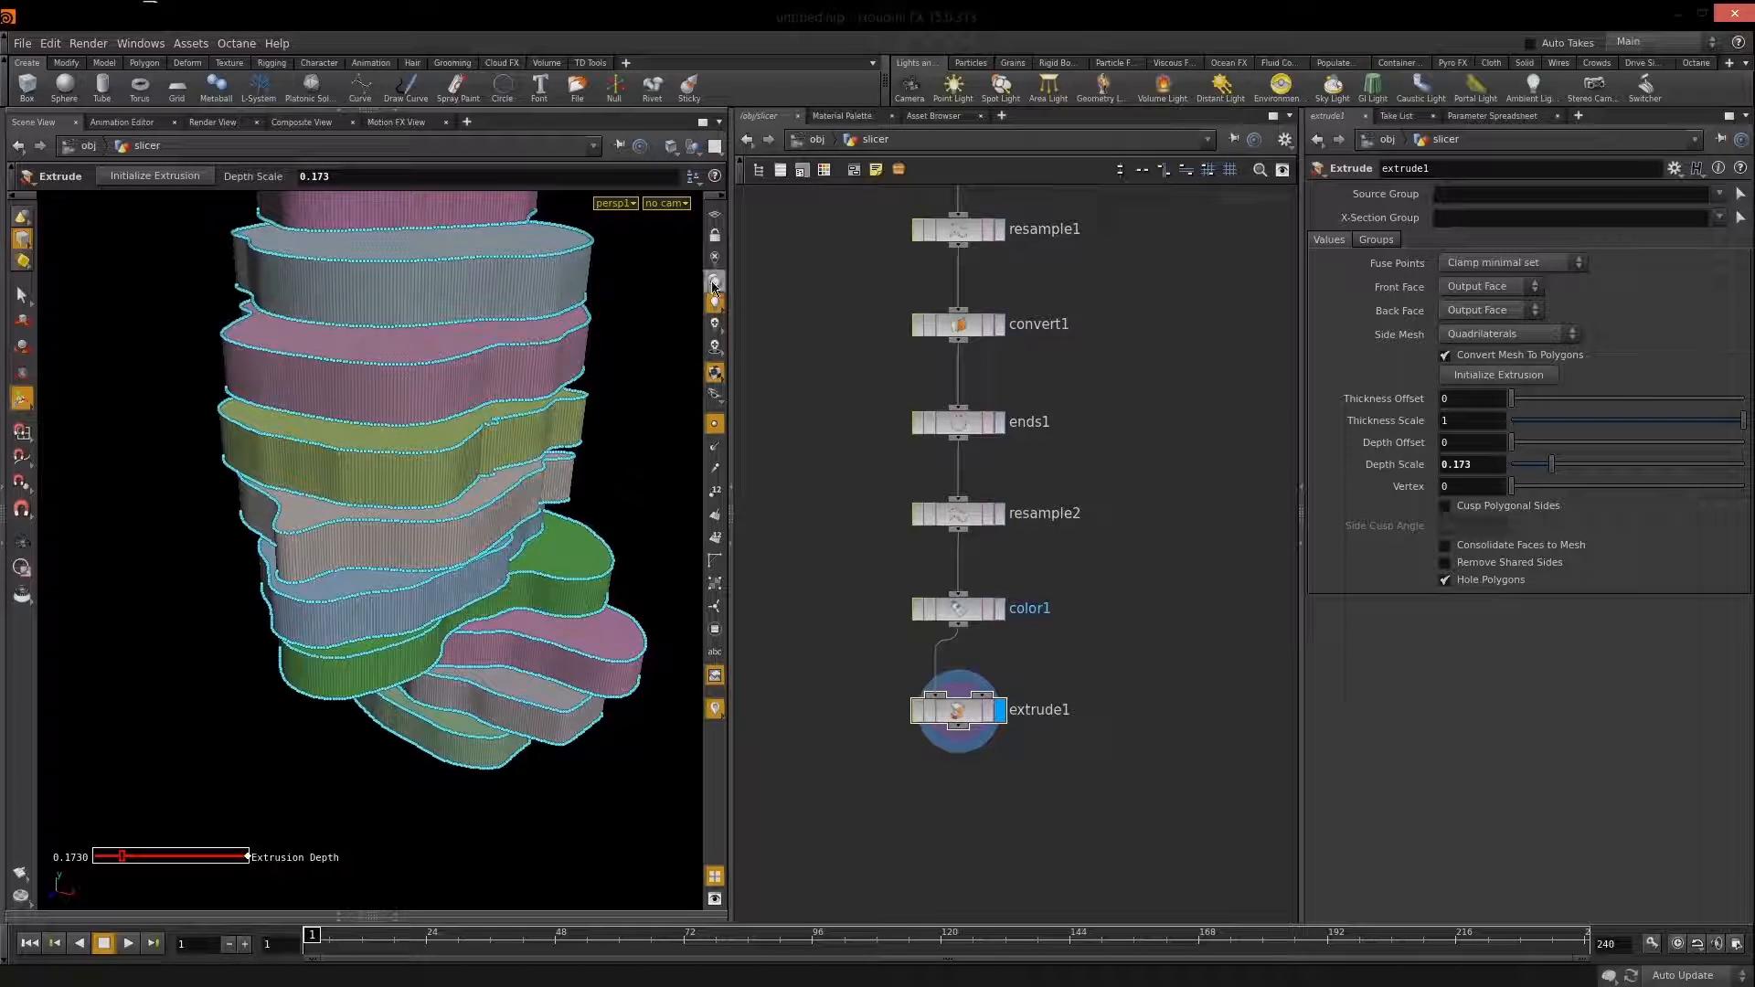
pyautogui.click(714, 423)
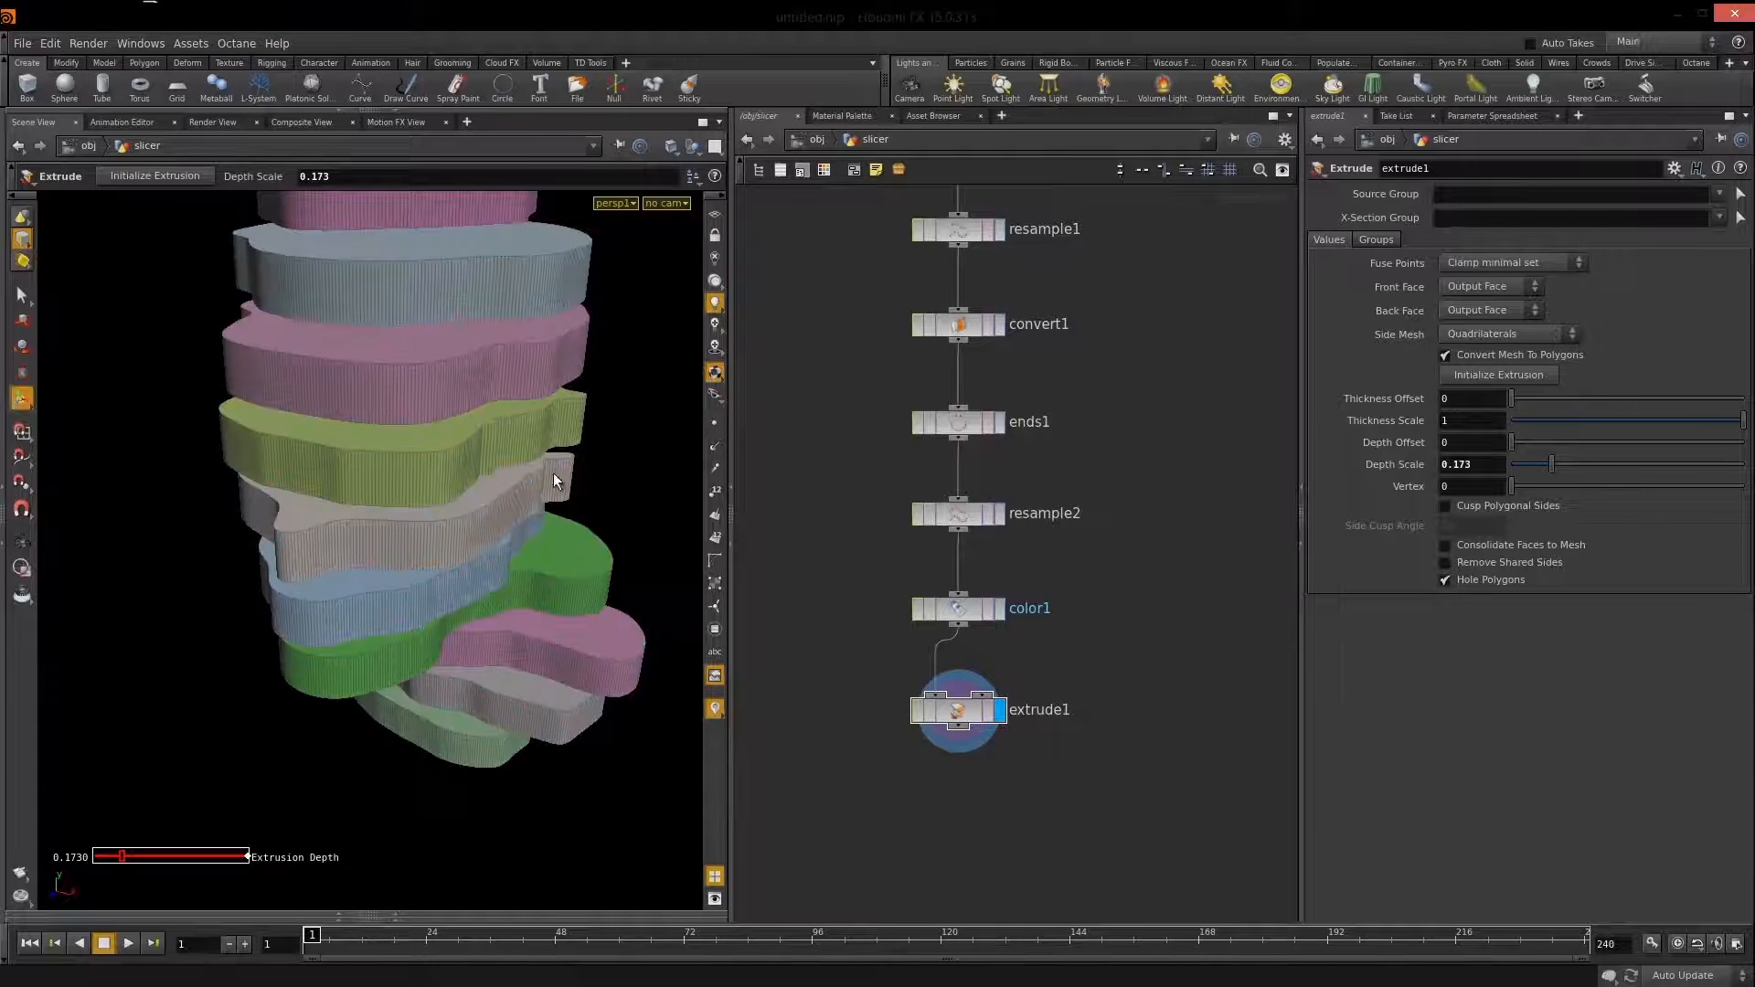
pyautogui.hotkey('shift', 'w')
pyautogui.hotkey('shift', 'w')
pyautogui.press('Escape')
pyautogui.scroll(-3, 479, 540)
pyautogui.moveTo(450, 486); pyautogui.dragTo(422, 611)
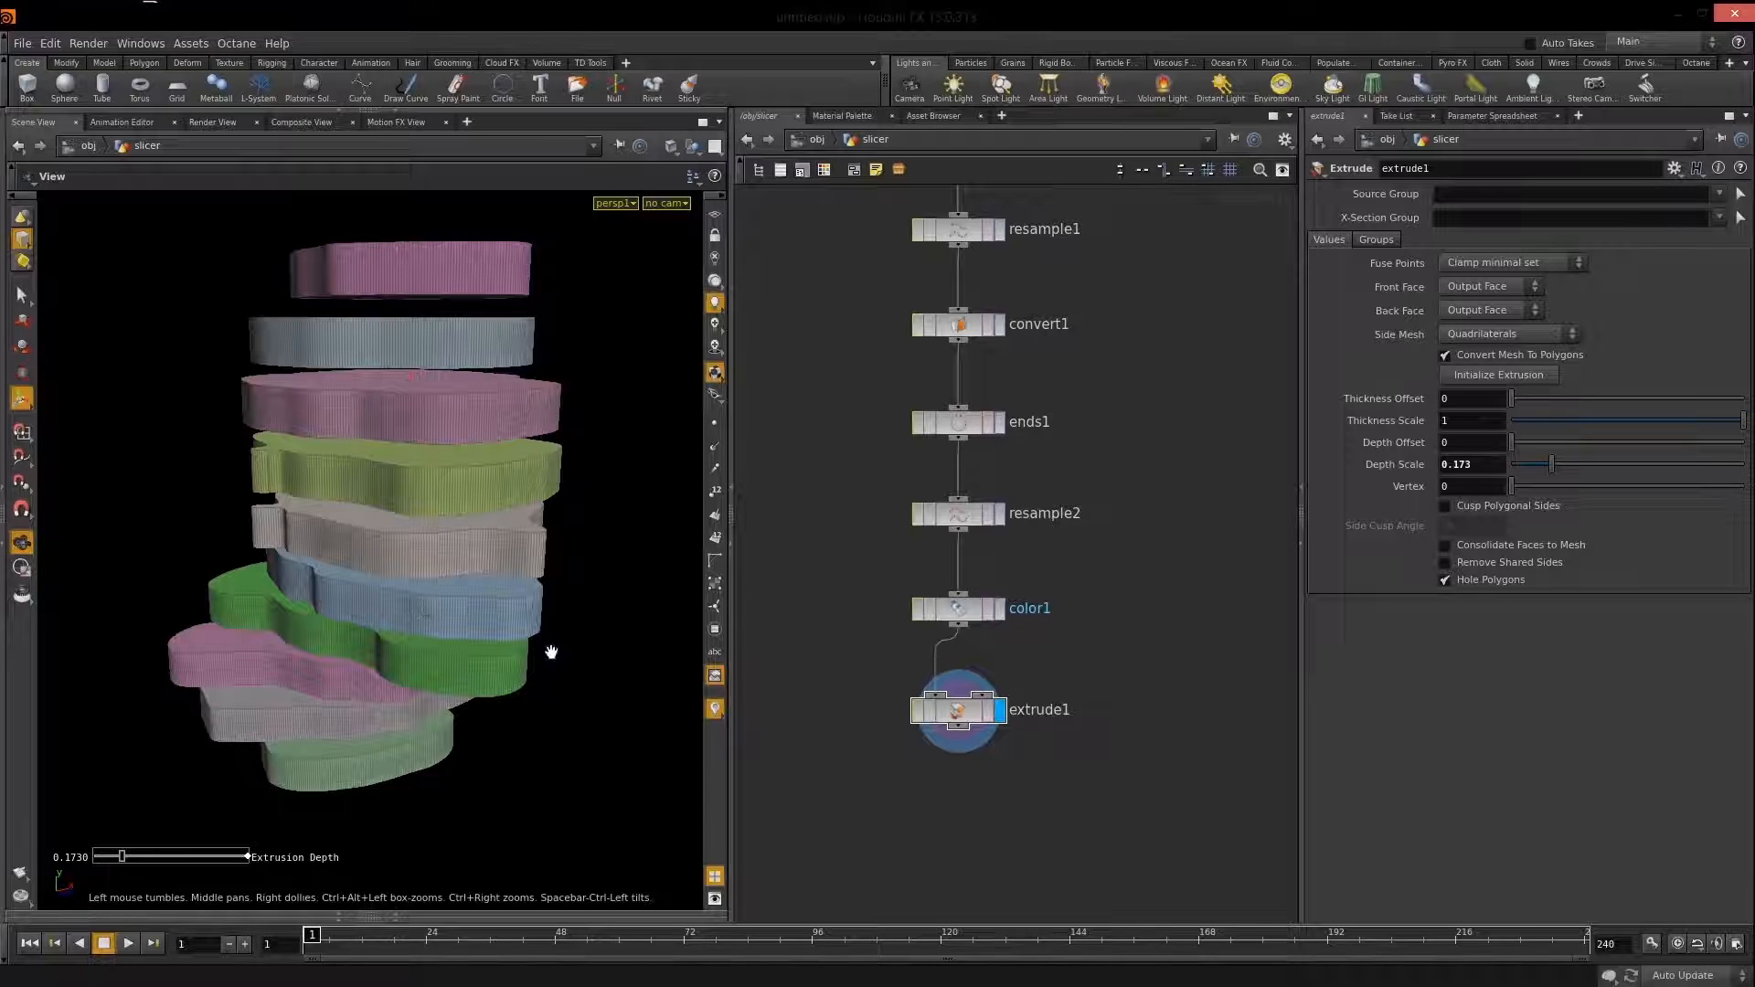
# Display the imported bust from the File node at the start of the node chain and view it from the side.
pyautogui.moveTo(1133, 393); pyautogui.dragTo(1176, 608, button='middle')
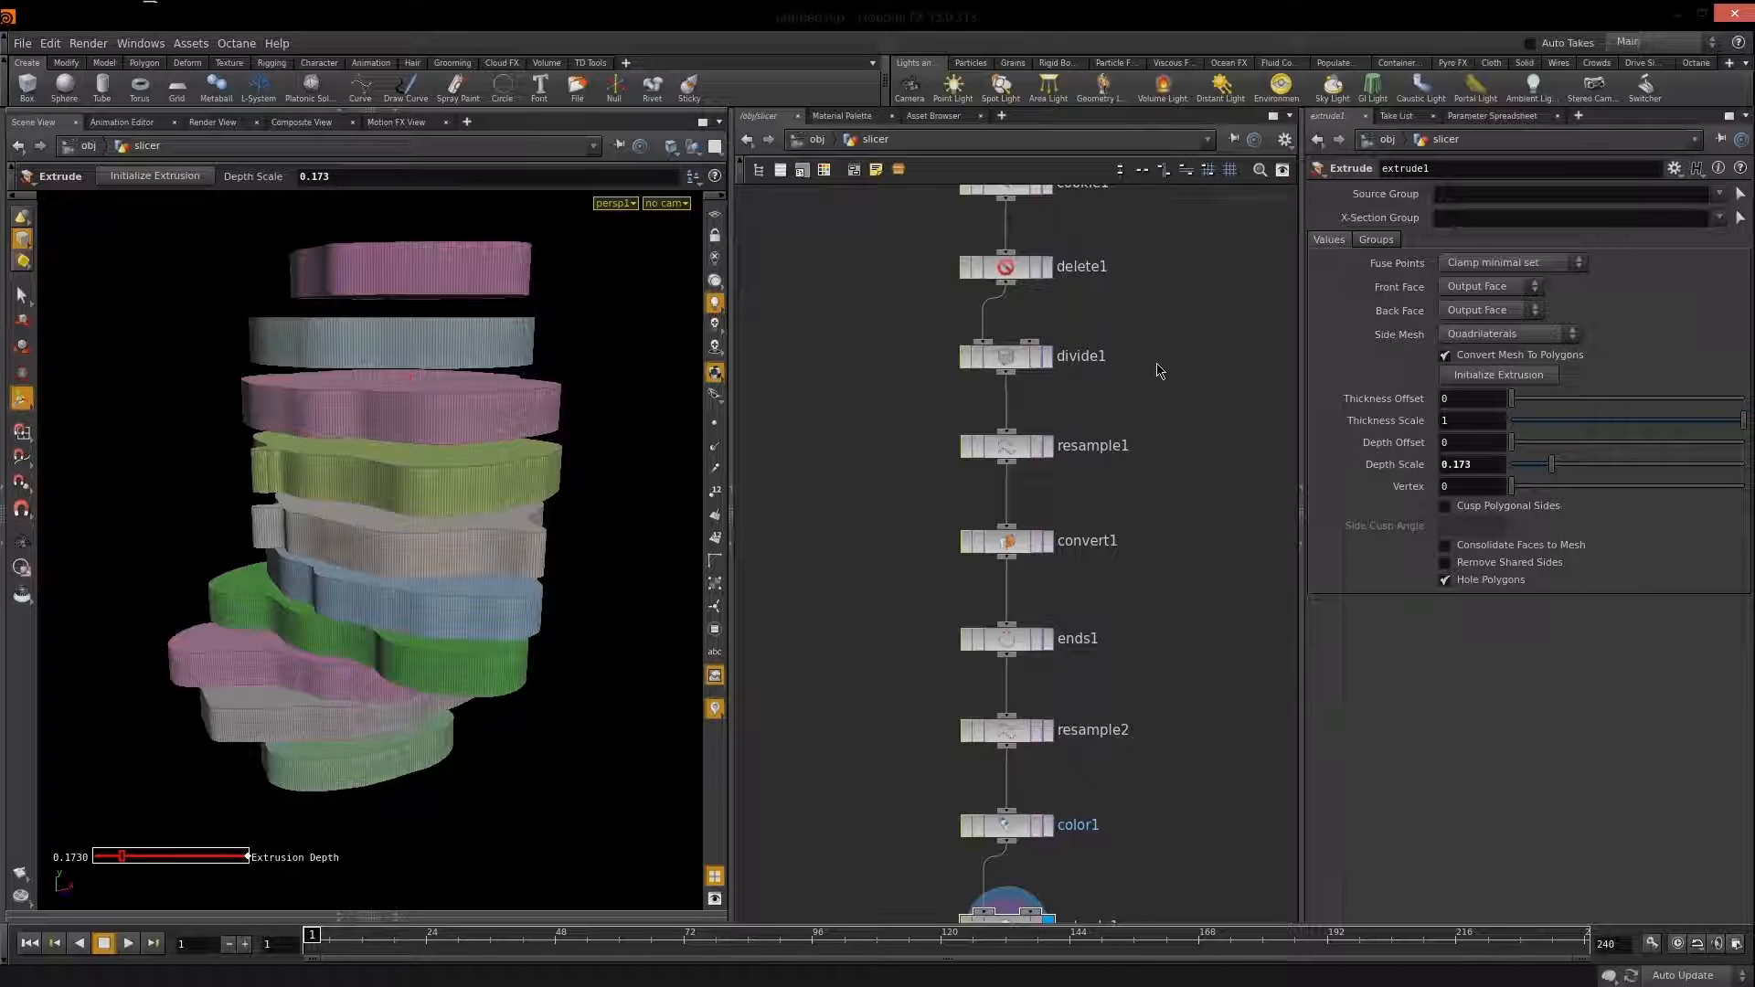
pyautogui.moveTo(1182, 321); pyautogui.dragTo(1128, 630, button='middle')
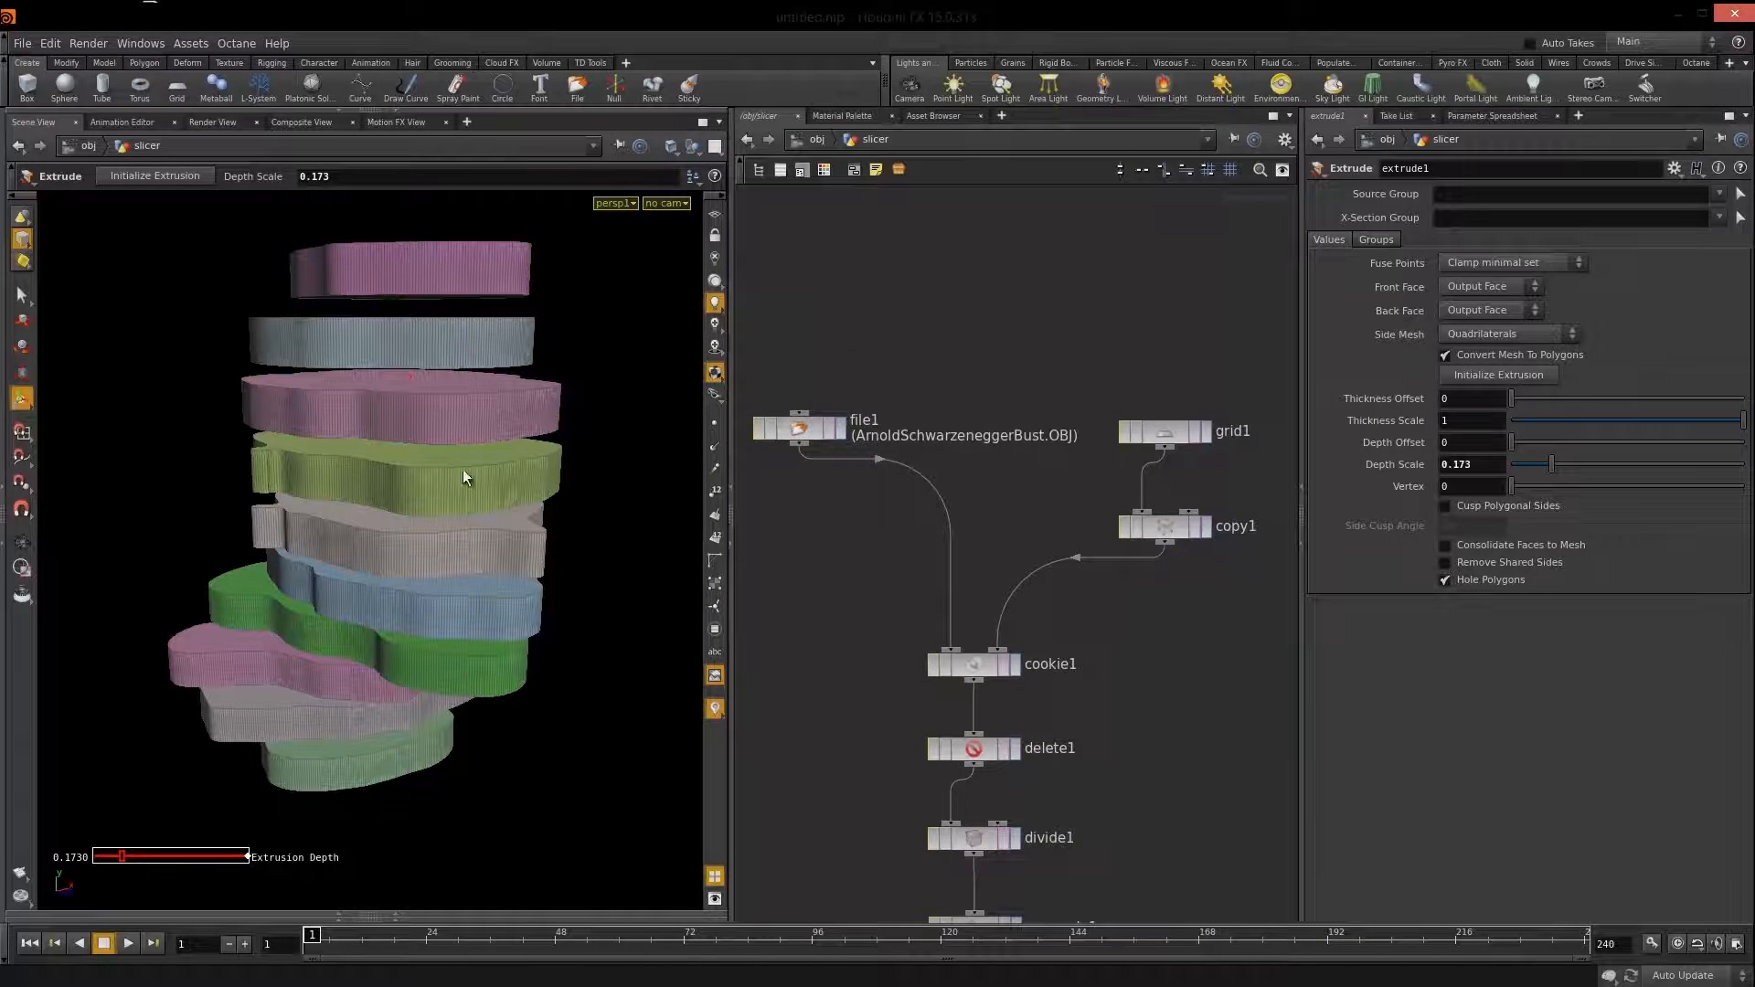
pyautogui.moveTo(1159, 766); pyautogui.dragTo(1114, 634, button='middle')
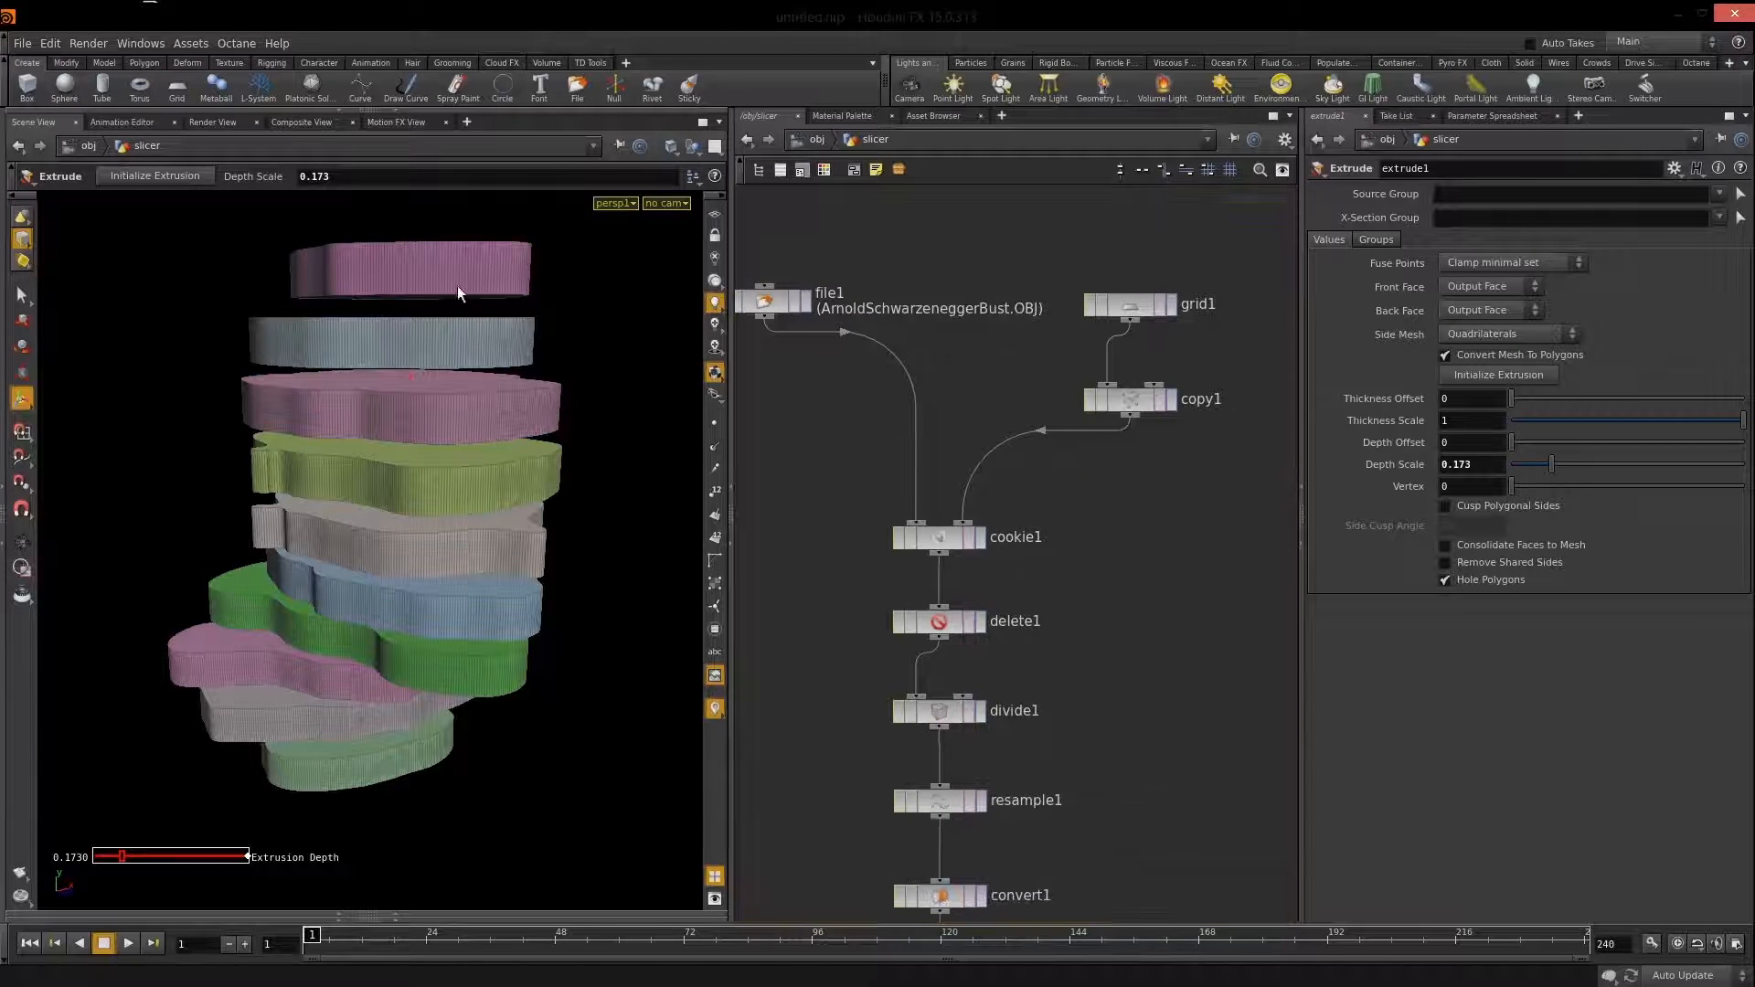
pyautogui.moveTo(1149, 612); pyautogui.dragTo(1195, 719, button='middle')
pyautogui.moveTo(949, 278); pyautogui.dragTo(963, 231, button='middle')
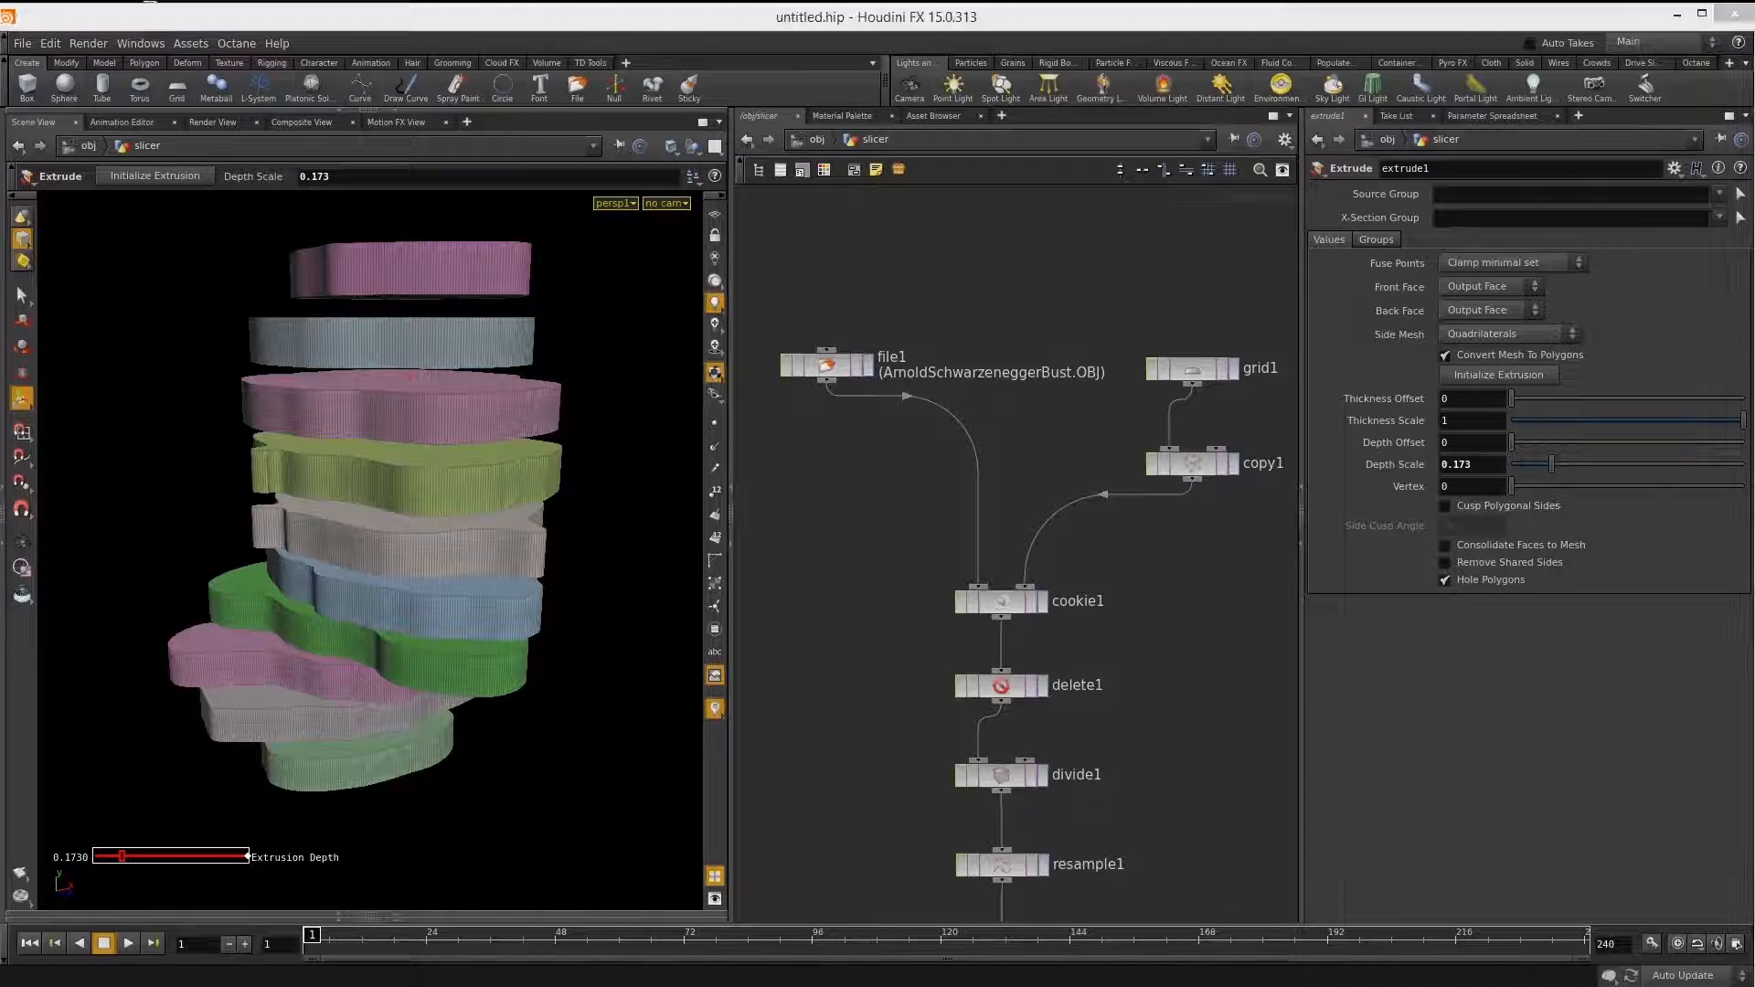
pyautogui.click(869, 374)
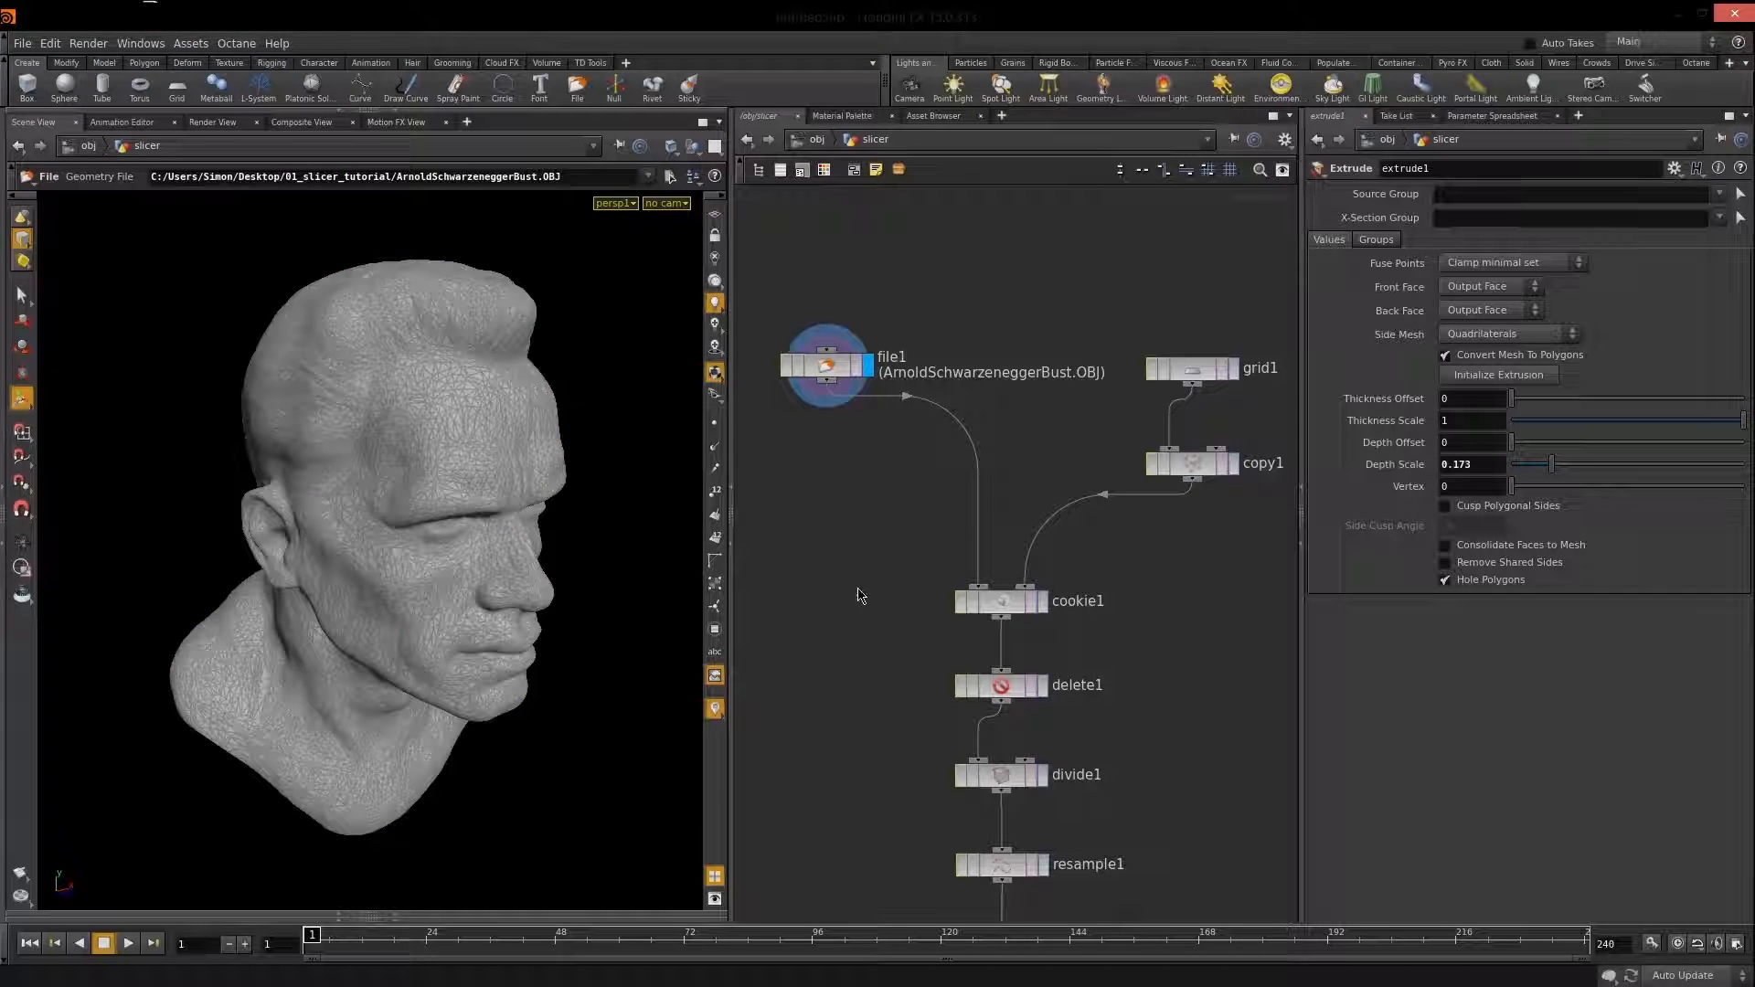
pyautogui.press('Escape')
pyautogui.moveTo(408, 596); pyautogui.dragTo(521, 603)
# Insert a Null node between the bust's File node and the Cookie node's first input.
pyautogui.moveTo(826, 366); pyautogui.dragTo(826, 296)
pyautogui.moveTo(887, 490); pyautogui.dragTo(942, 447, button='middle')
pyautogui.press('Tab')
pyautogui.write('null')
pyautogui.press('Return')
pyautogui.click(910, 398)
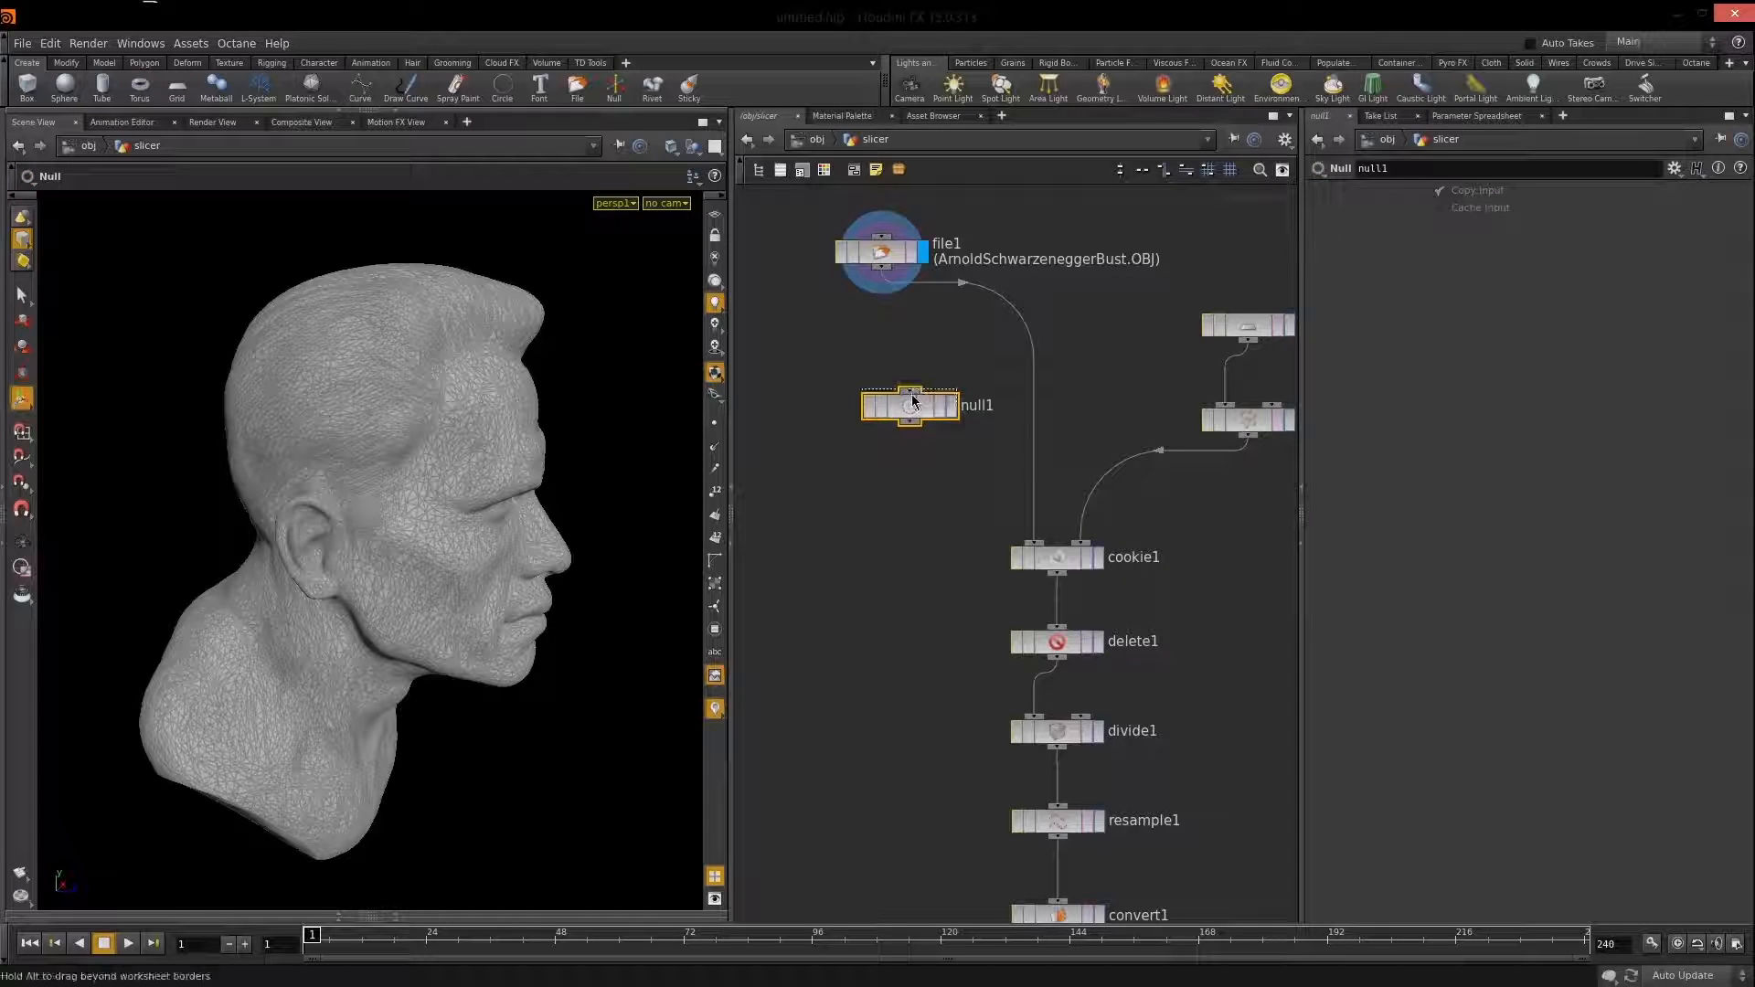
pyautogui.moveTo(909, 370); pyautogui.dragTo(909, 299)
pyautogui.moveTo(909, 404); pyautogui.dragTo(1033, 543)
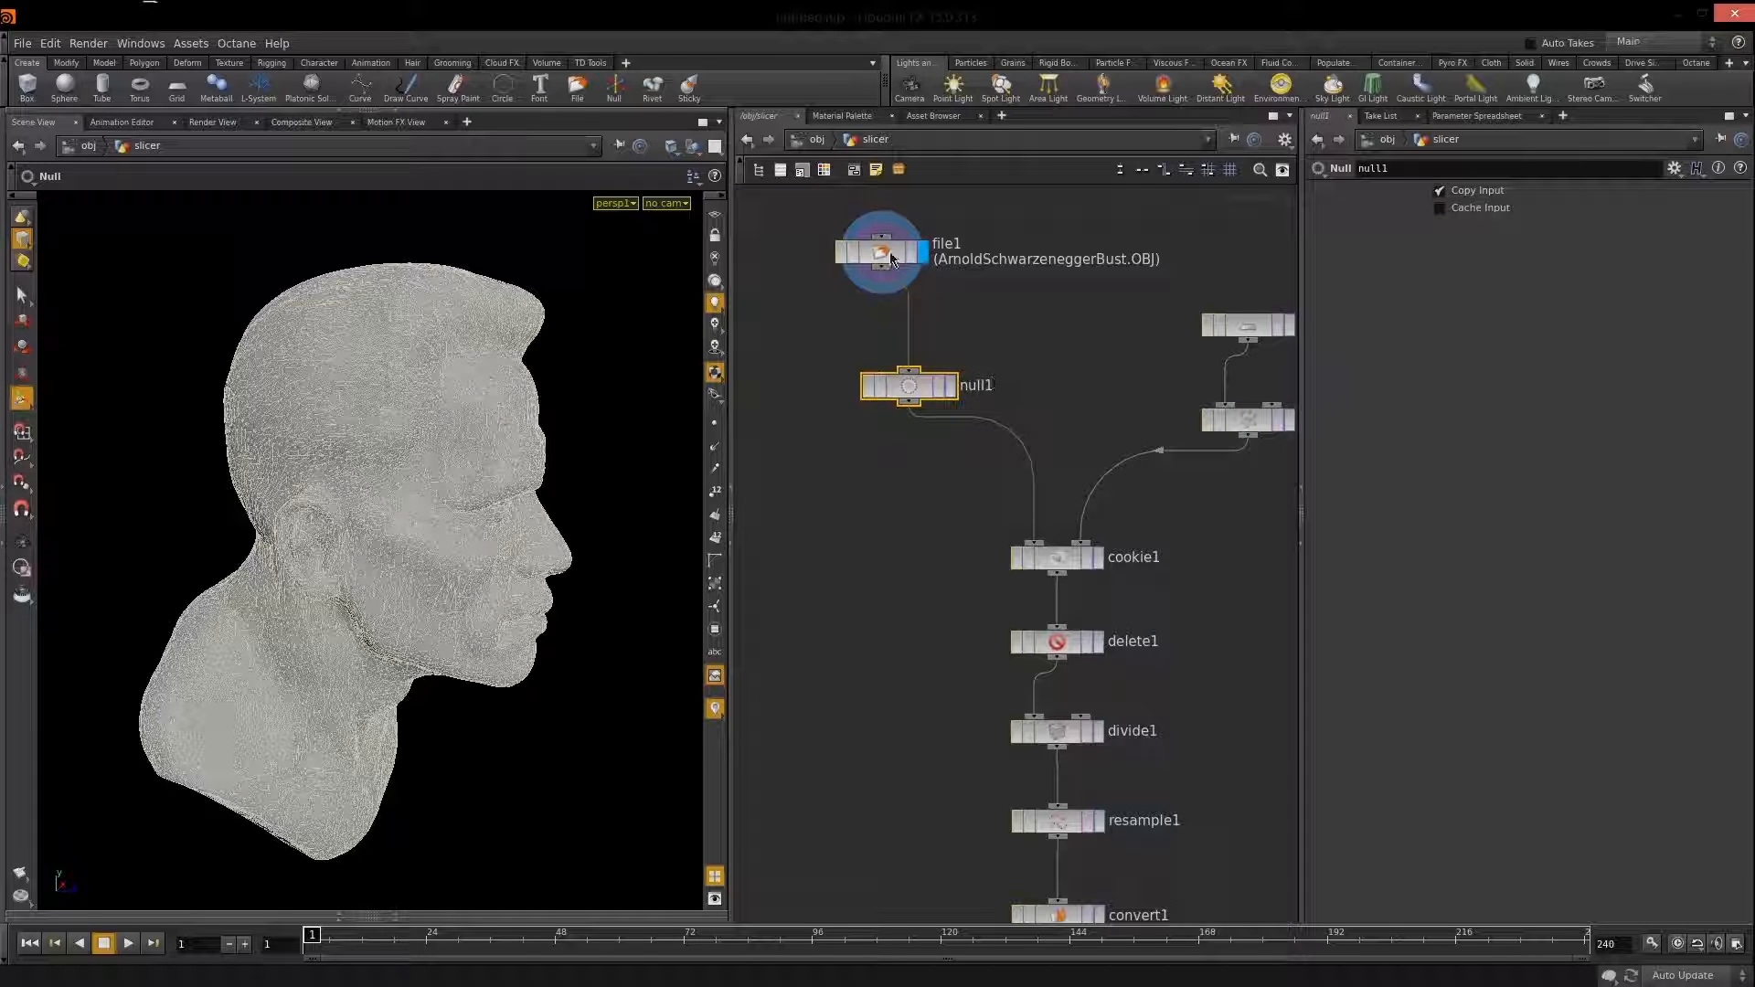
# Align the File node above the Null node and rename the Null as input_geo.
pyautogui.moveTo(866, 228); pyautogui.dragTo(894, 232)
pyautogui.moveTo(916, 386); pyautogui.dragTo(917, 399)
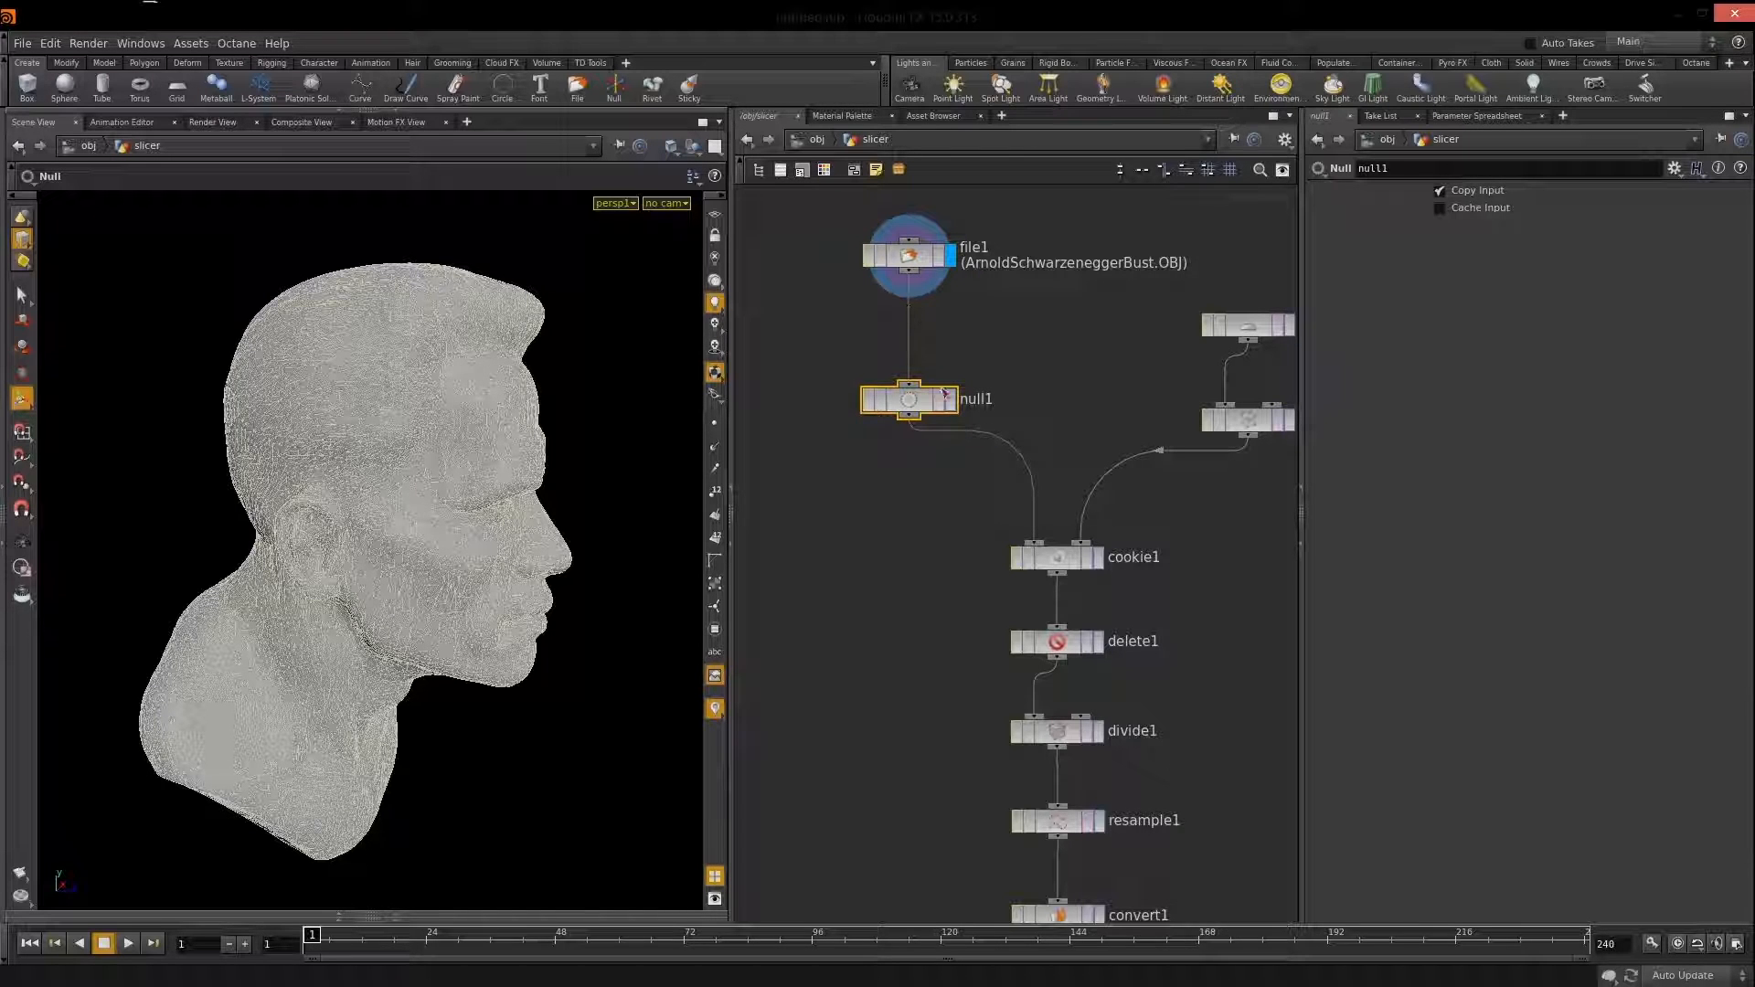
pyautogui.doubleClick(979, 400)
pyautogui.write('input_geo')
pyautogui.press('Return')
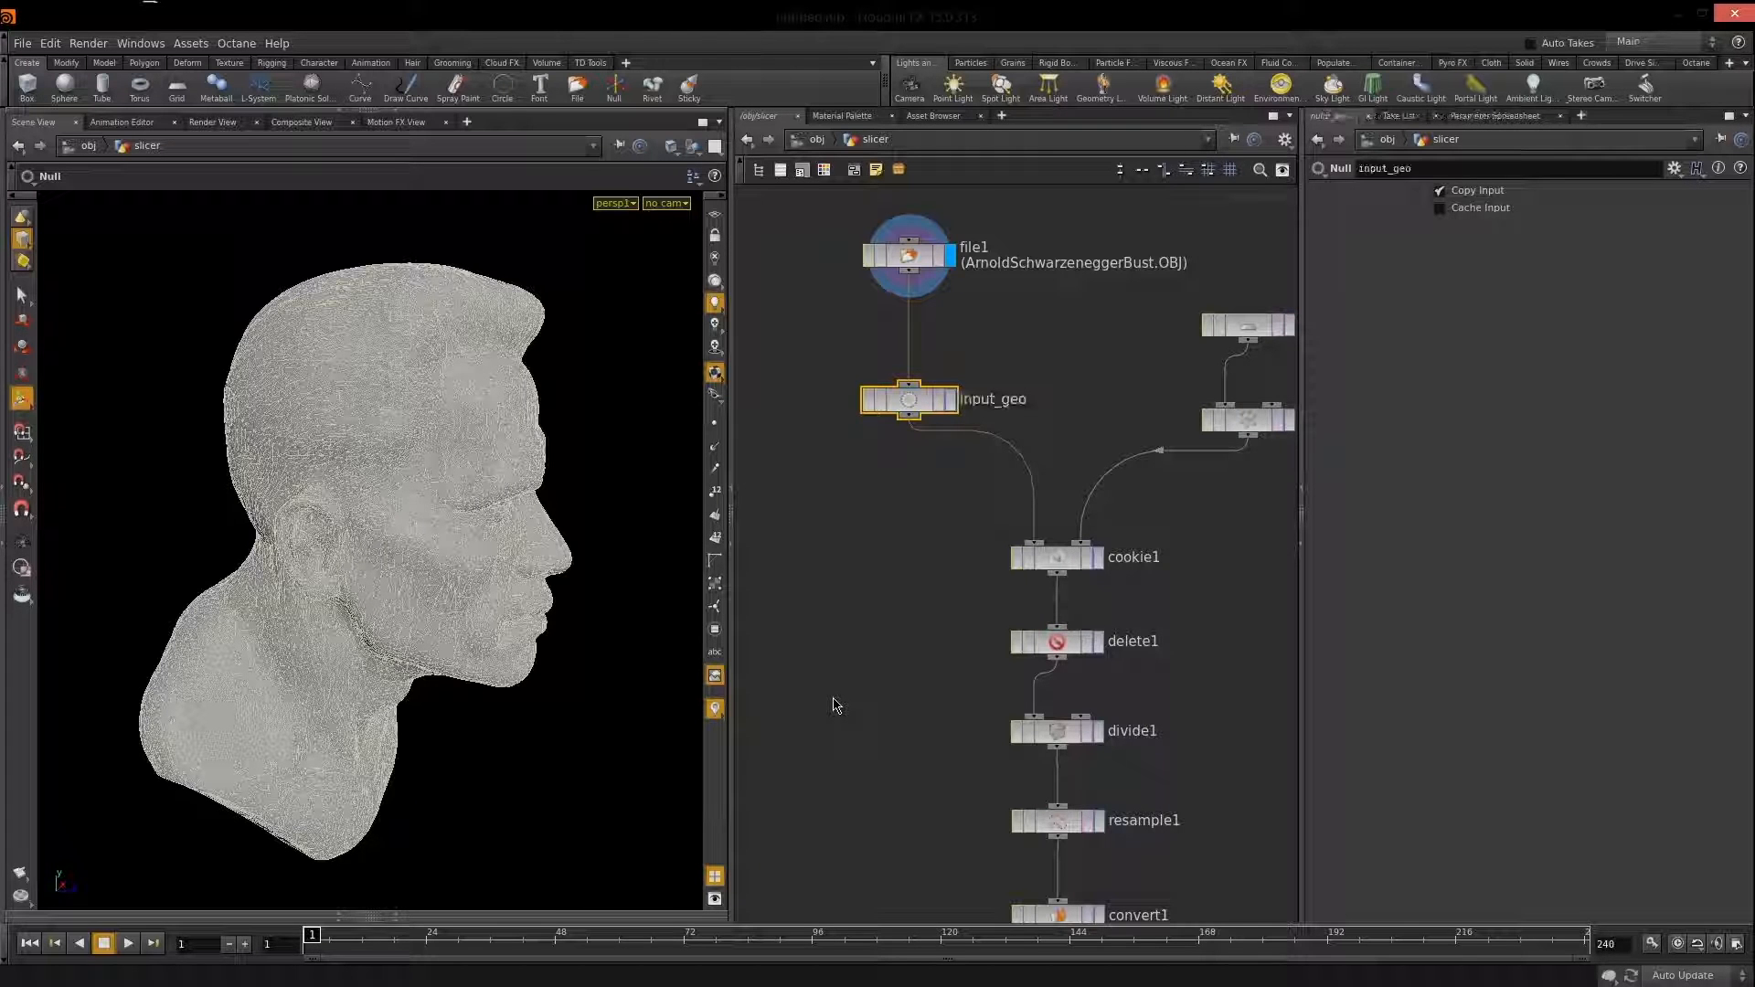
pyautogui.click(997, 402)
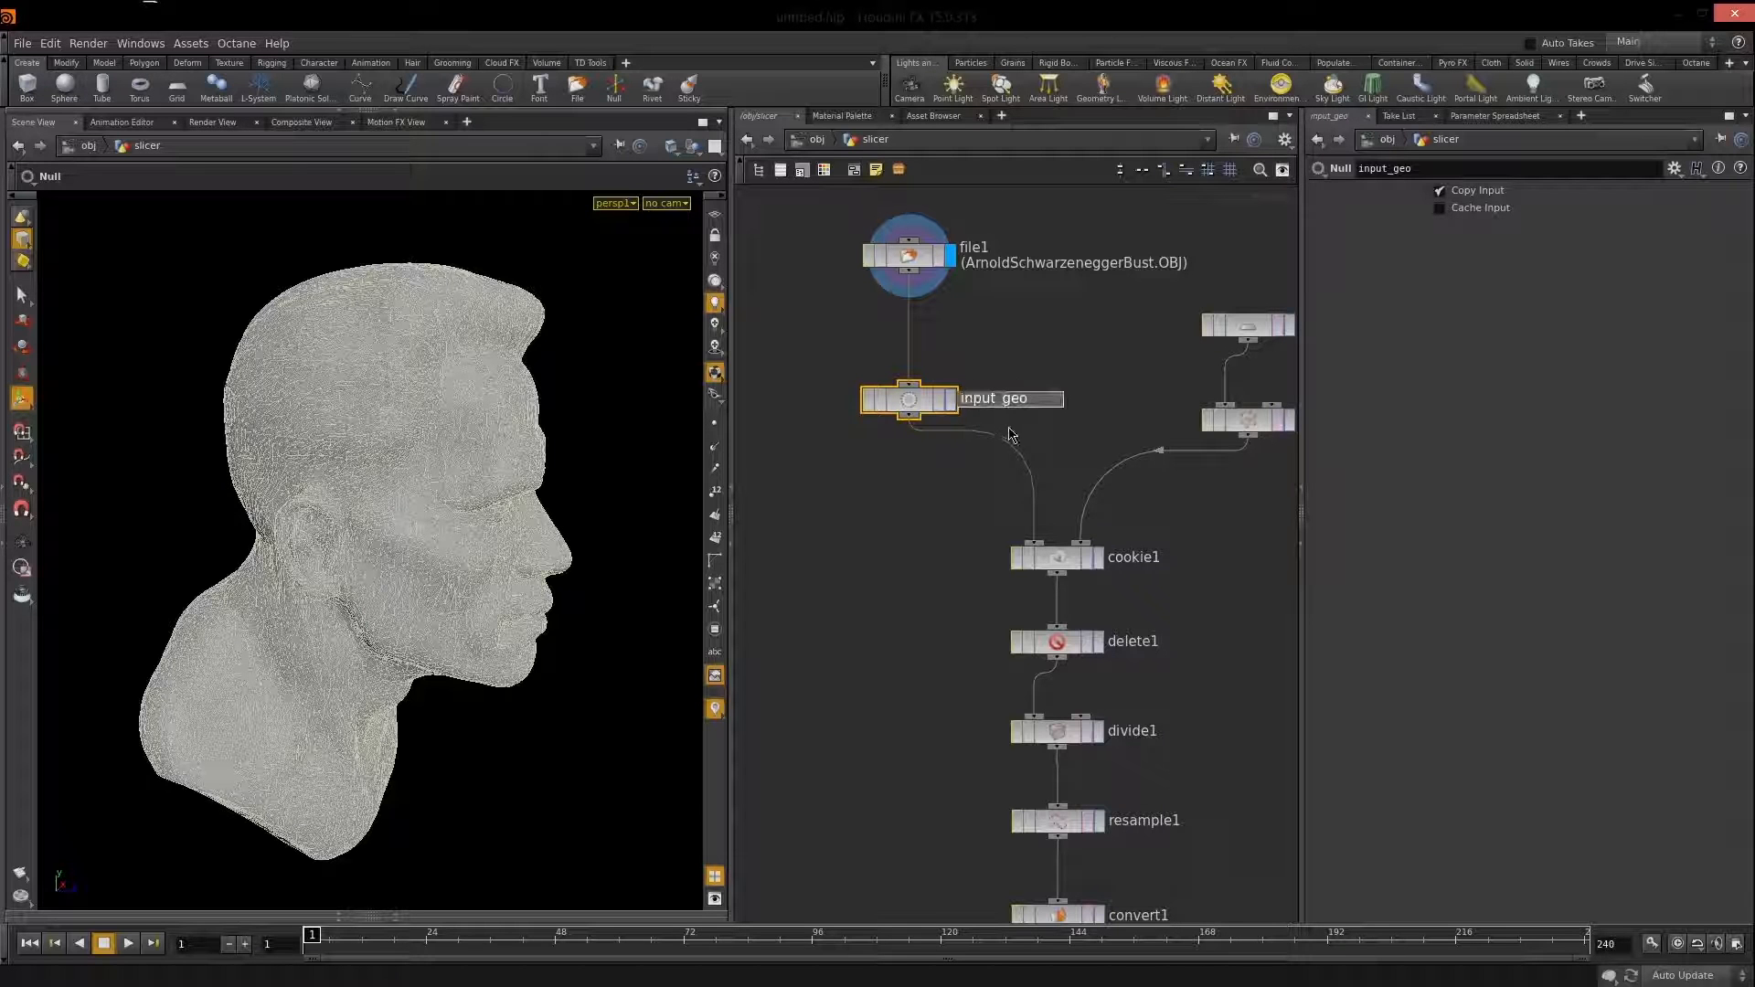
pyautogui.click(929, 530)
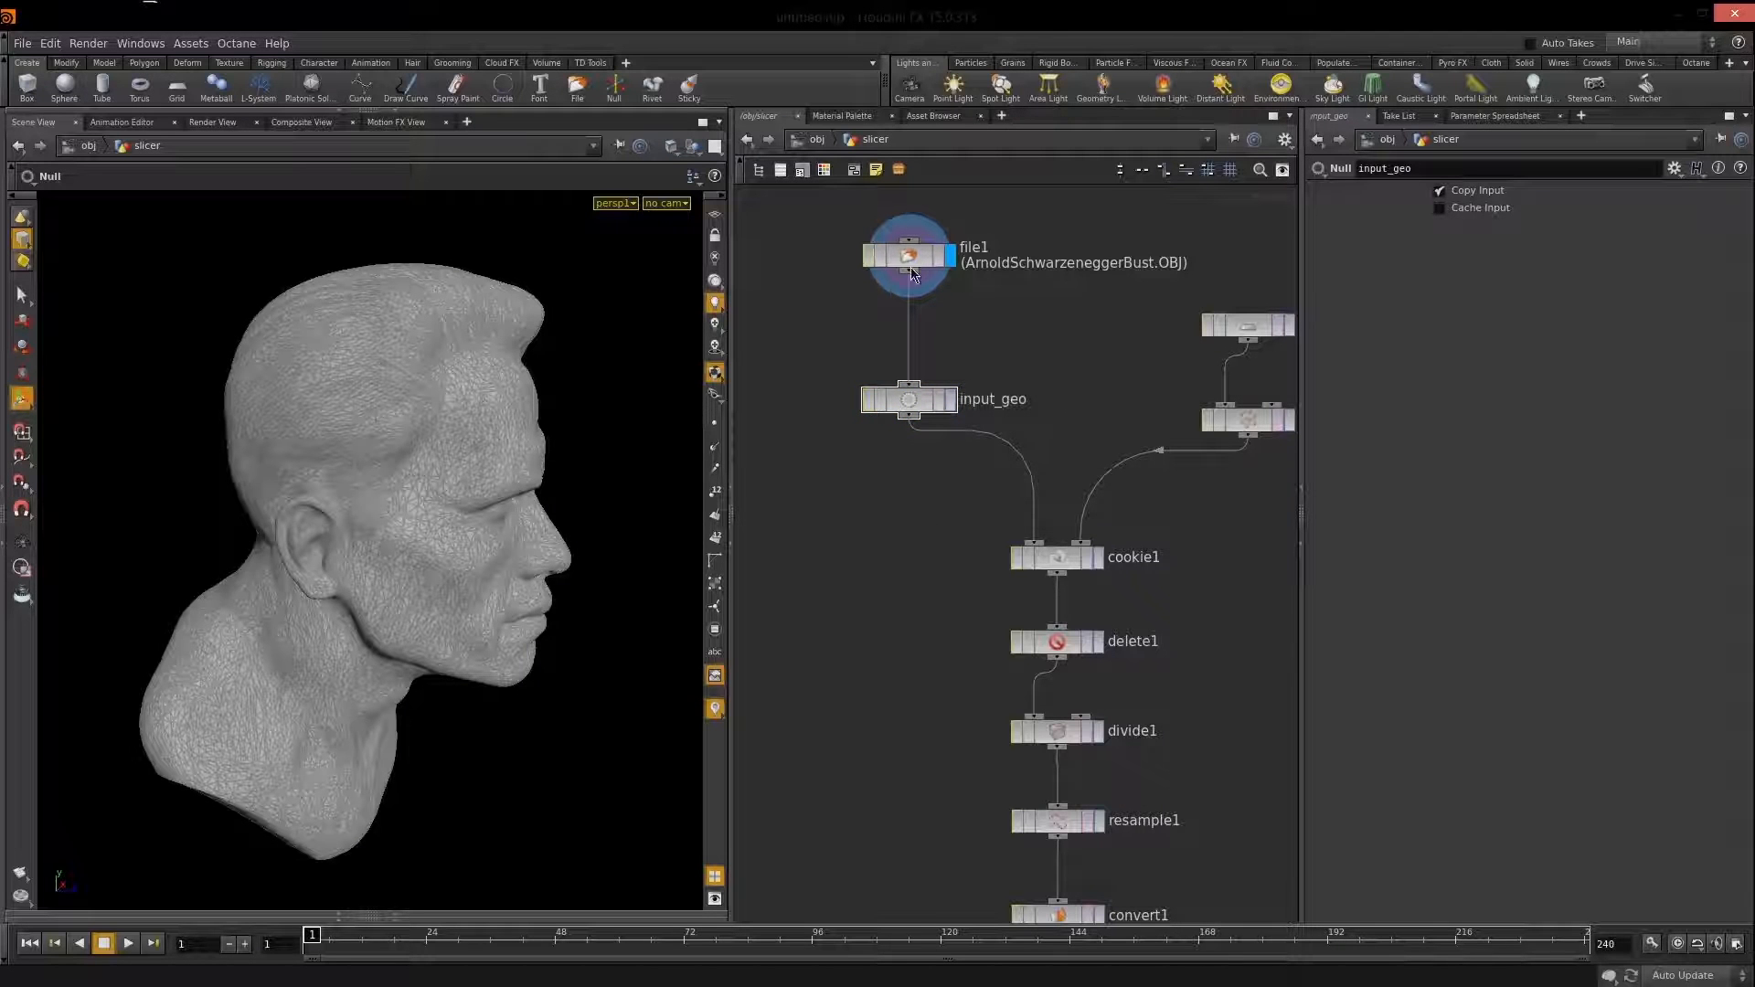
pyautogui.moveTo(911, 272); pyautogui.dragTo(911, 296)
# Display the grid node with the bust's File node templated over it and select the grid.
pyautogui.moveTo(1096, 382); pyautogui.dragTo(1018, 417, button='middle')
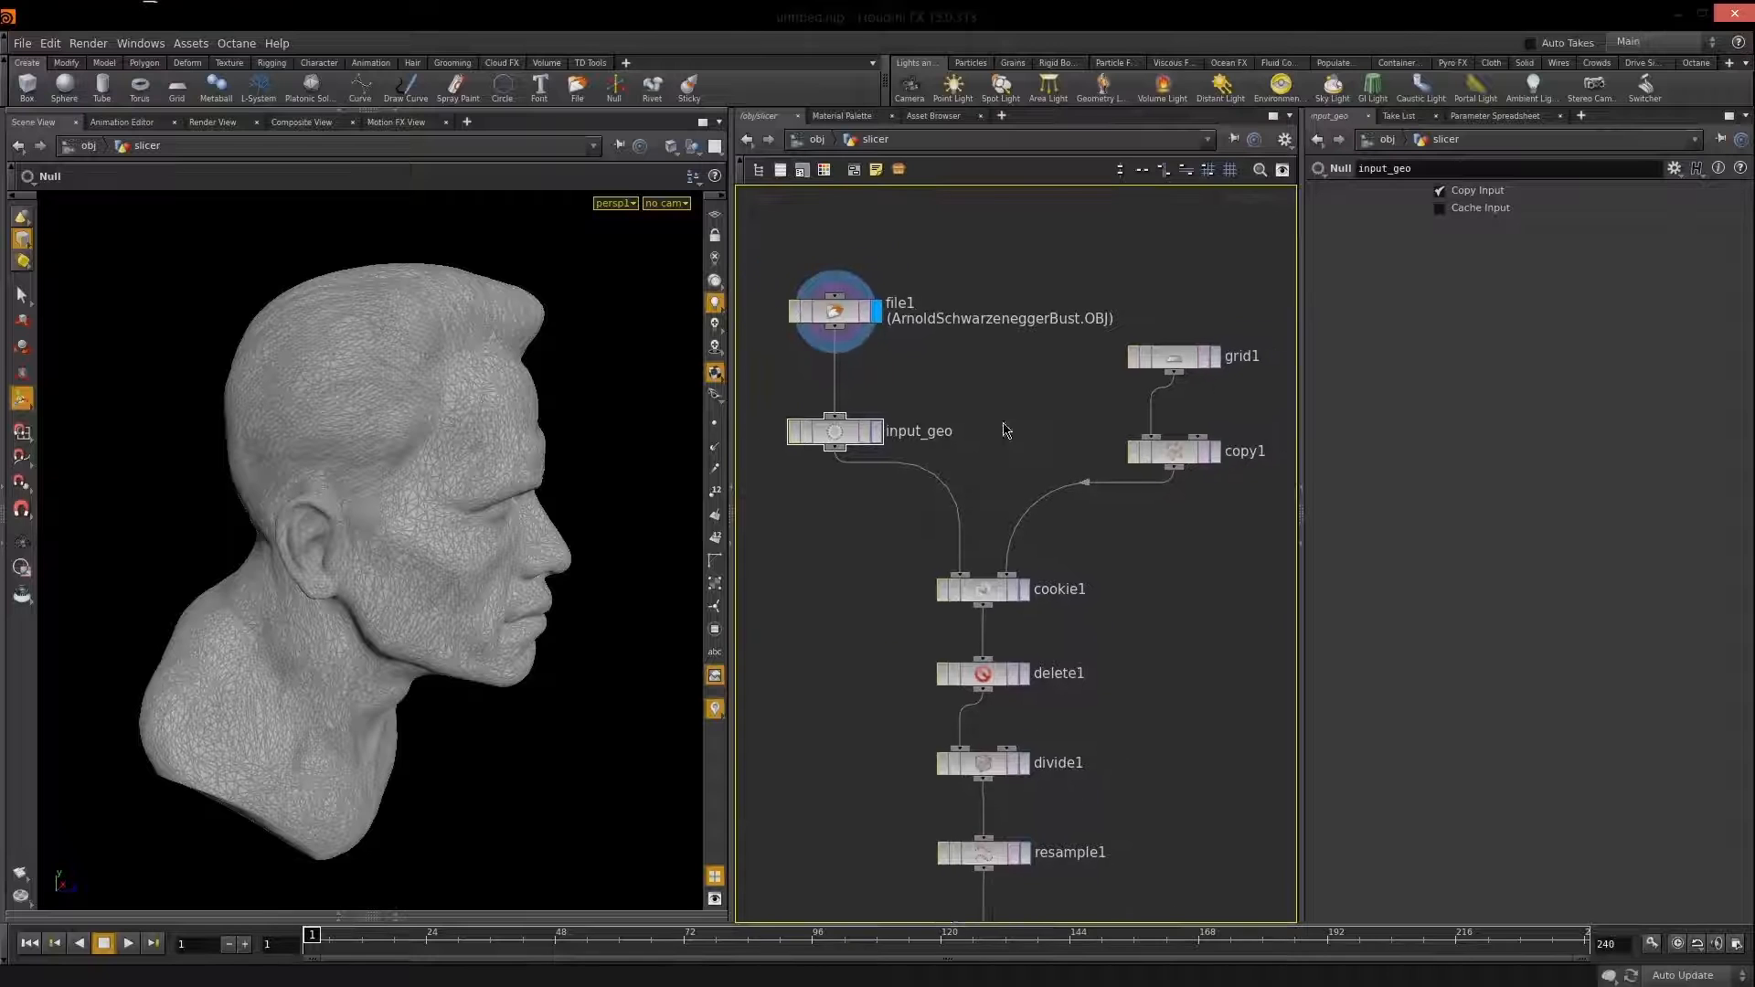
pyautogui.moveTo(1209, 498); pyautogui.dragTo(1136, 513, button='middle')
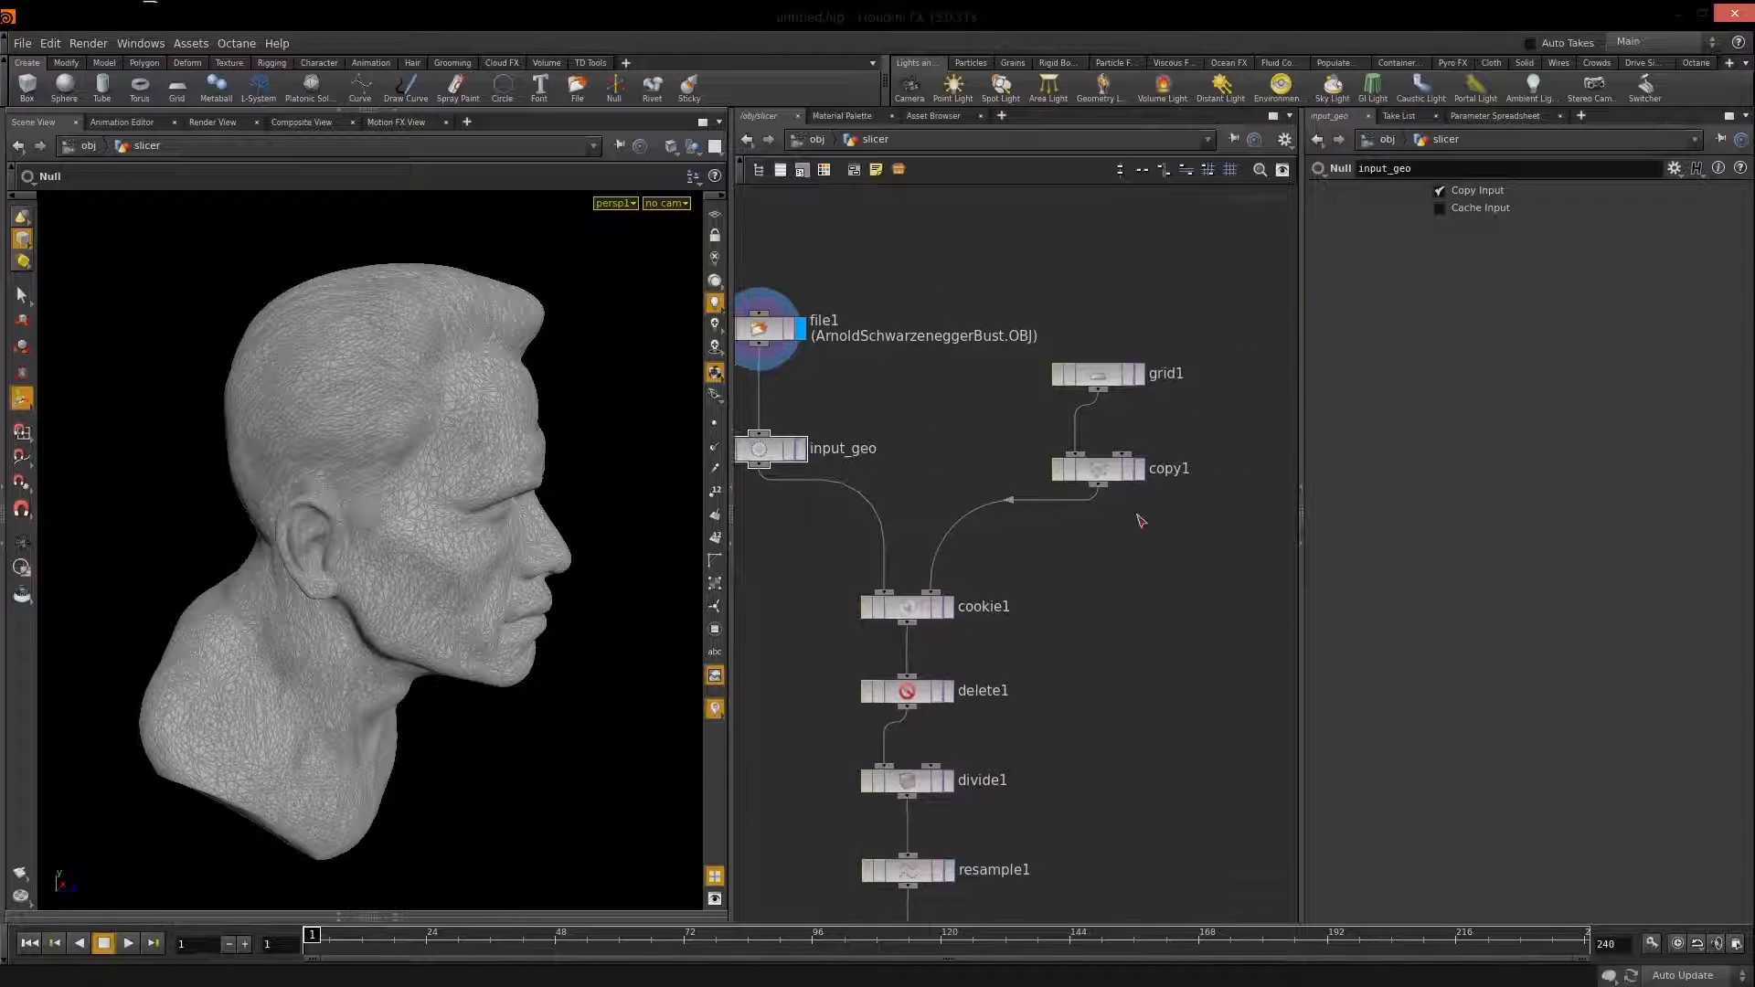
pyautogui.click(1139, 374)
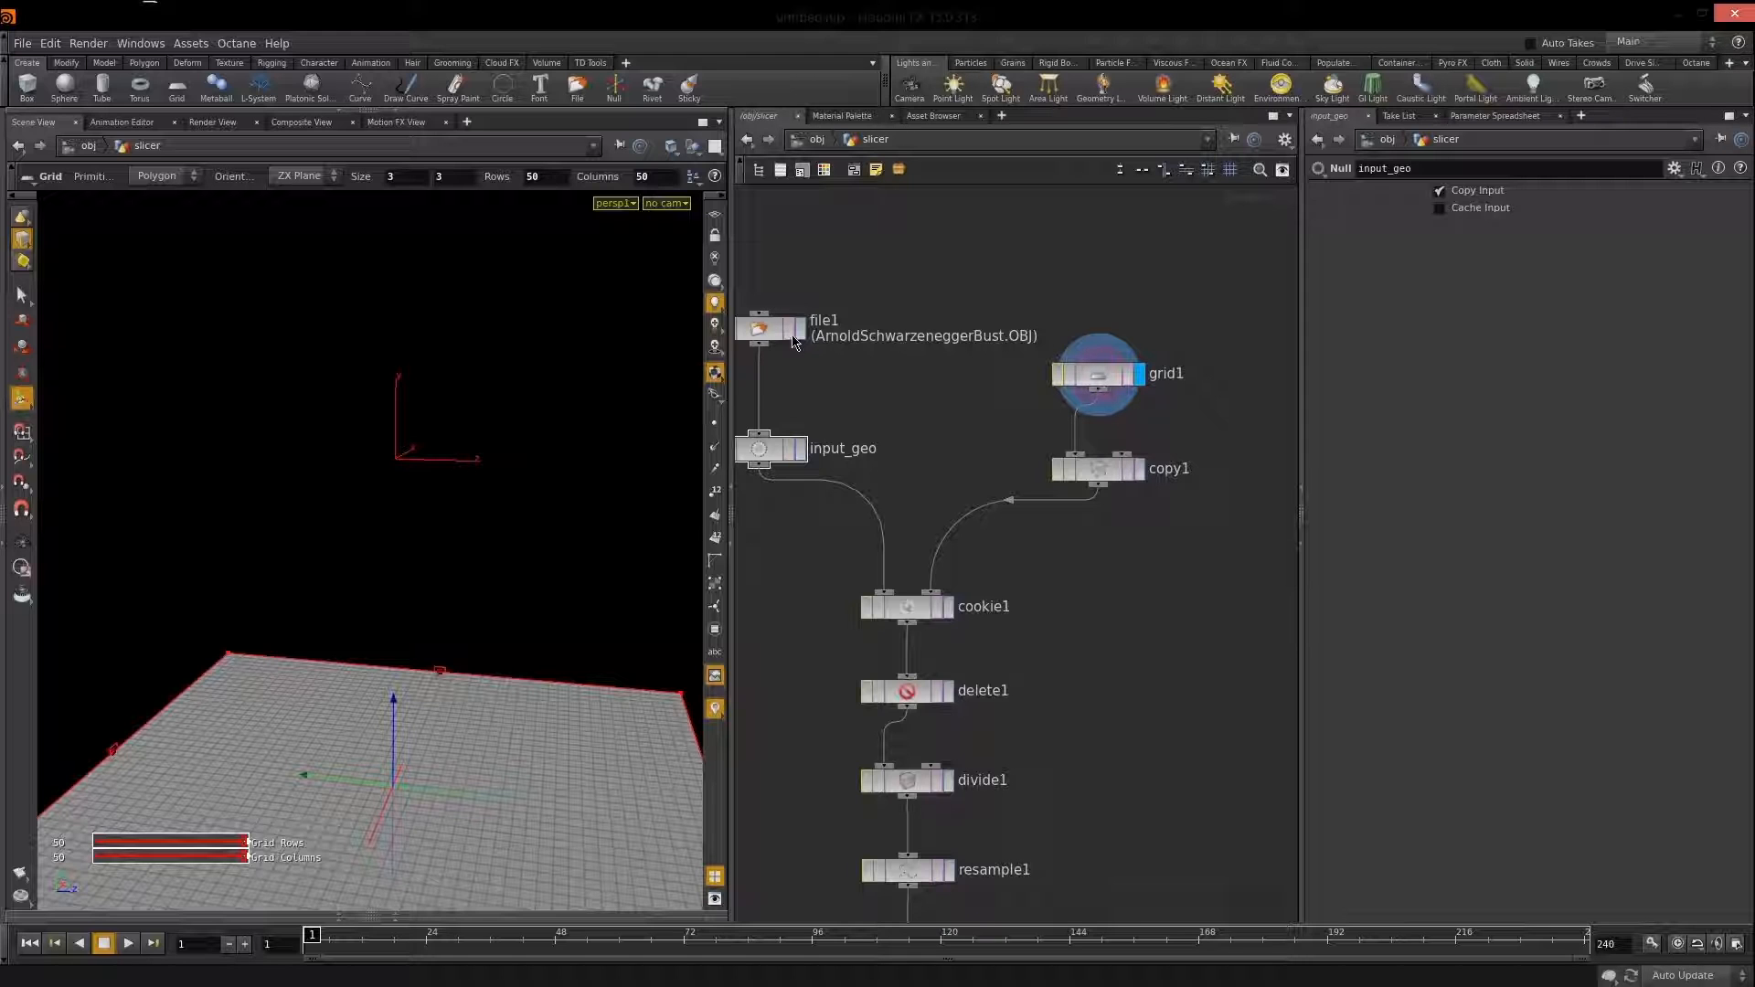
pyautogui.click(789, 329)
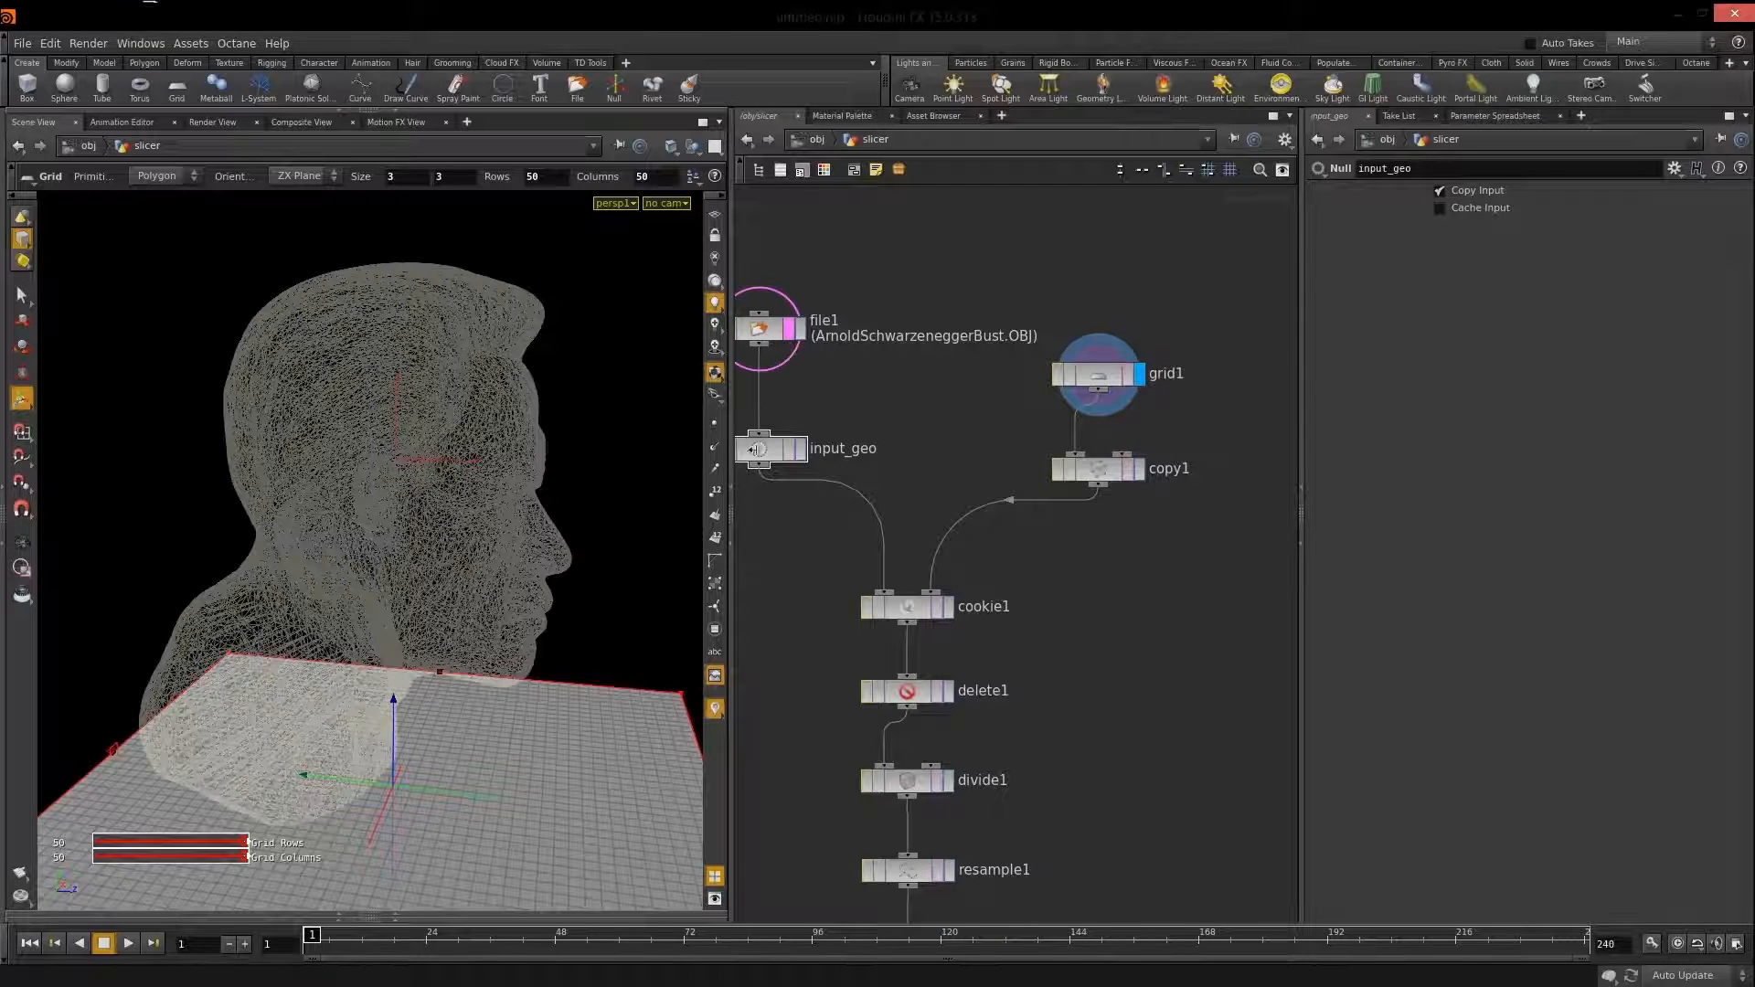
pyautogui.press('Escape')
pyautogui.moveTo(458, 655)
pyautogui.mouseDown()
pyautogui.moveTo(403, 658)
pyautogui.moveTo(442, 674)
pyautogui.moveTo(421, 555)
pyautogui.moveTo(470, 621)
pyautogui.mouseUp()
pyautogui.click(1097, 375)
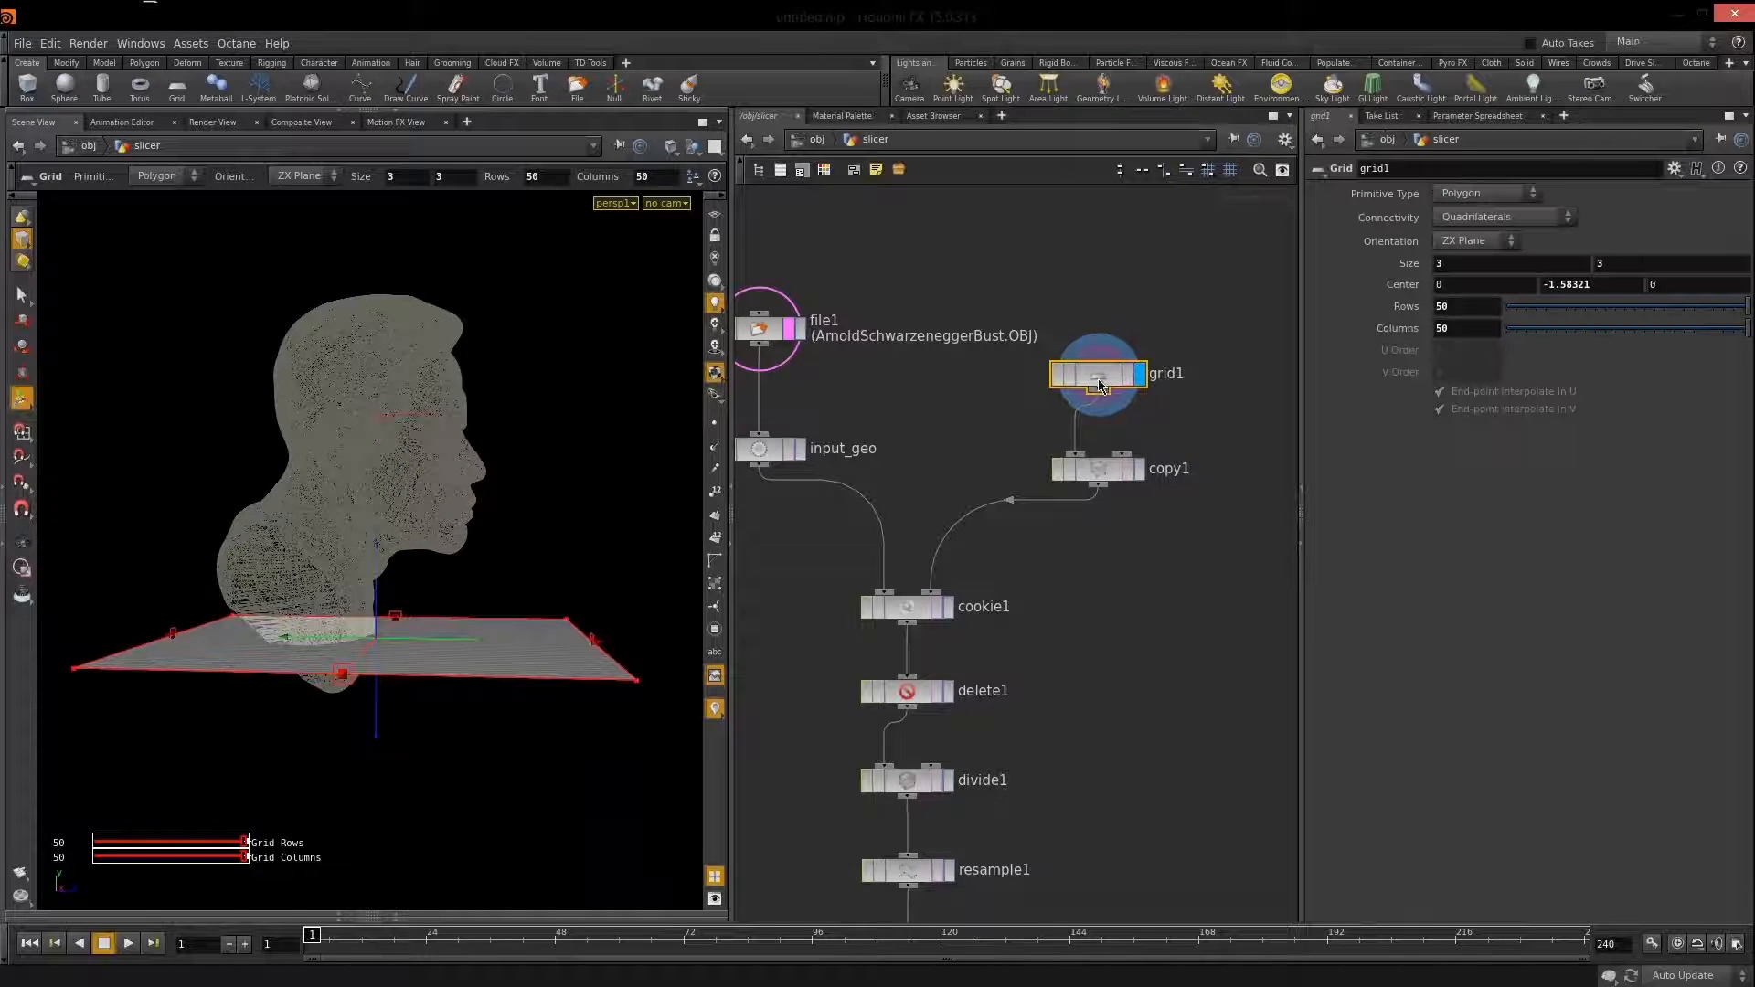
# Lower the grid to the bottom of the bust, at a Center Y of about -2.004.
pyautogui.moveTo(373, 686); pyautogui.dragTo(435, 541)
pyautogui.moveTo(372, 623)
pyautogui.keyDown('alt'); pyautogui.mouseDown()
pyautogui.moveTo(365, 603)
pyautogui.moveTo(380, 609)
pyautogui.mouseUp(); pyautogui.keyUp('alt')
pyautogui.keyDown('alt'); pyautogui.moveTo(344, 620); pyautogui.dragTo(425, 476, button='right'); pyautogui.keyUp('alt')
pyautogui.moveTo(442, 547); pyautogui.dragTo(440, 555)
# Add a Bound node beside input_geo and connect the bust's File node to its input.
pyautogui.moveTo(867, 427); pyautogui.dragTo(1021, 462, button='middle')
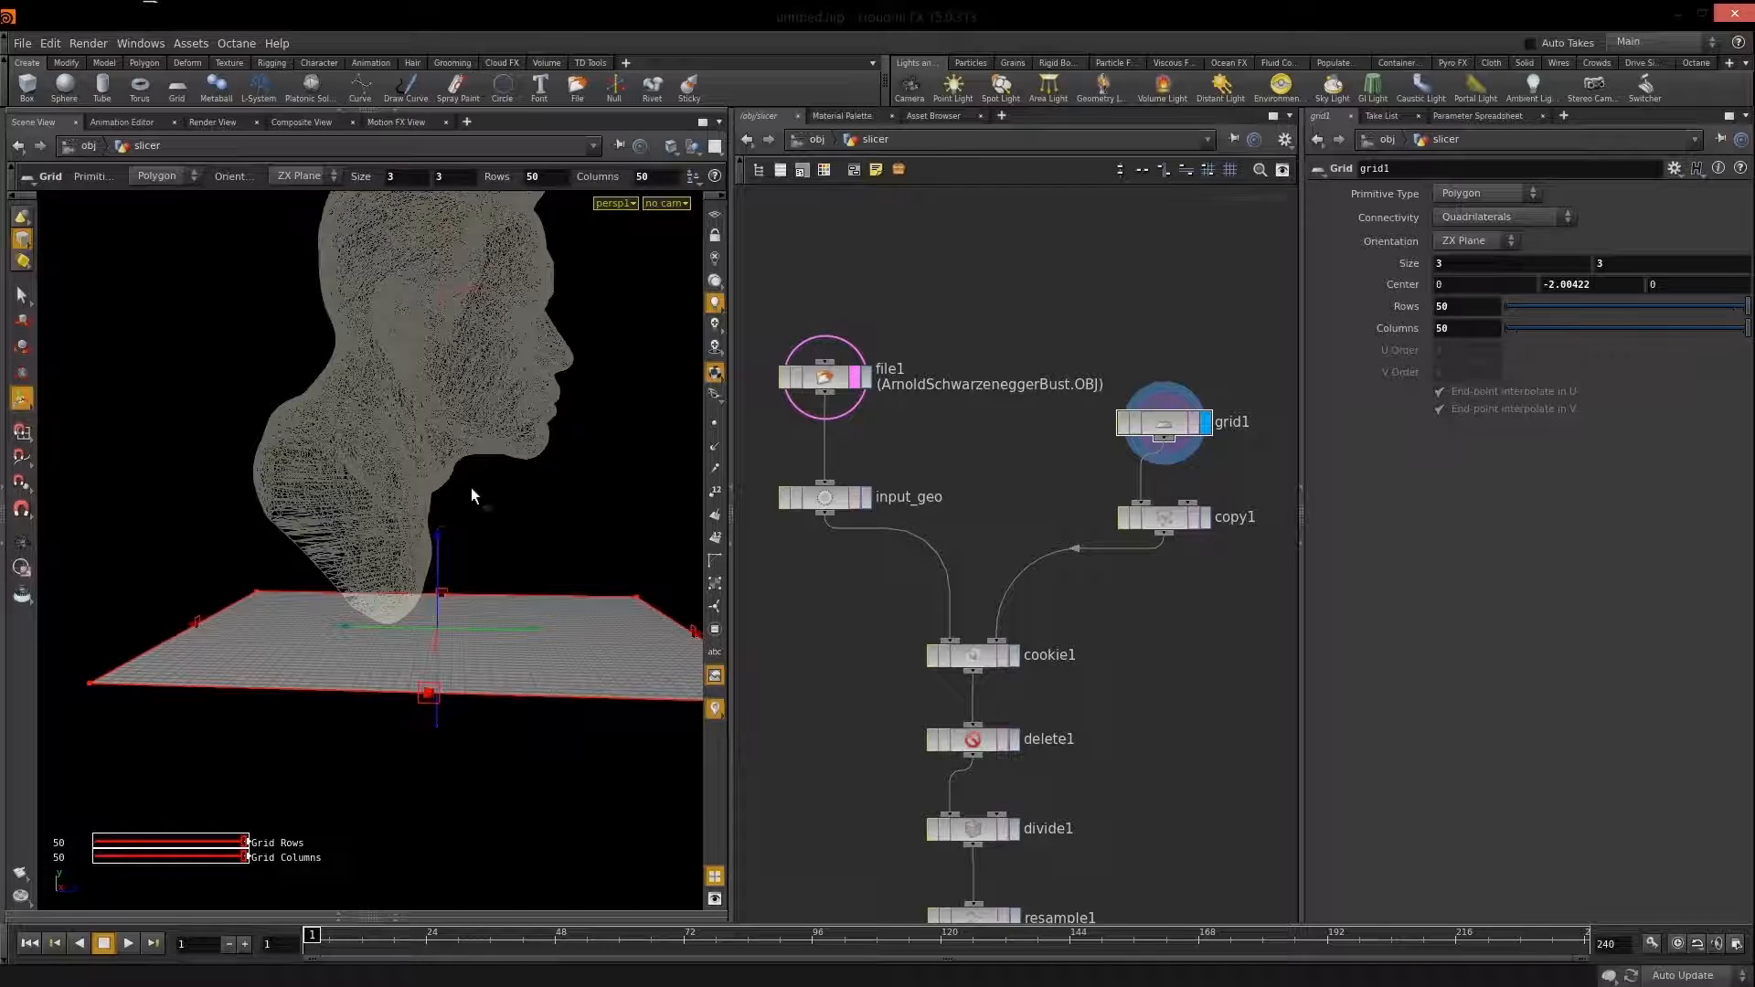
pyautogui.moveTo(1003, 441); pyautogui.dragTo(1092, 475, button='middle')
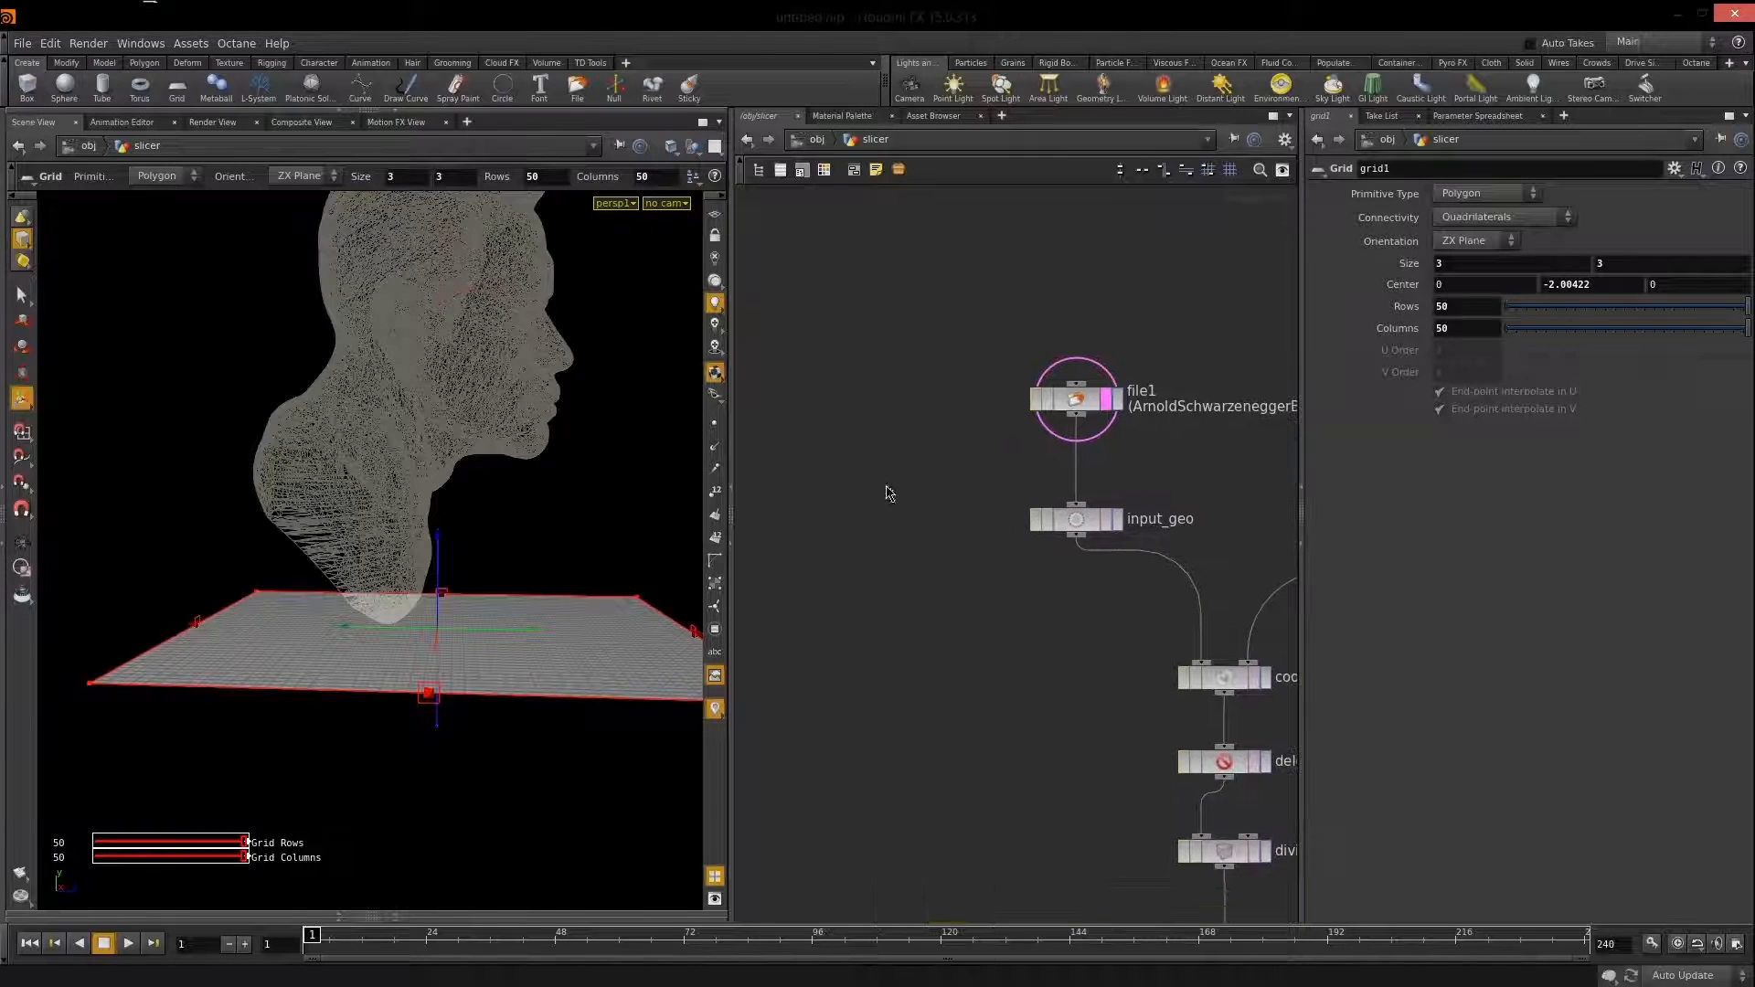
pyautogui.press('Tab')
pyautogui.write('bound')
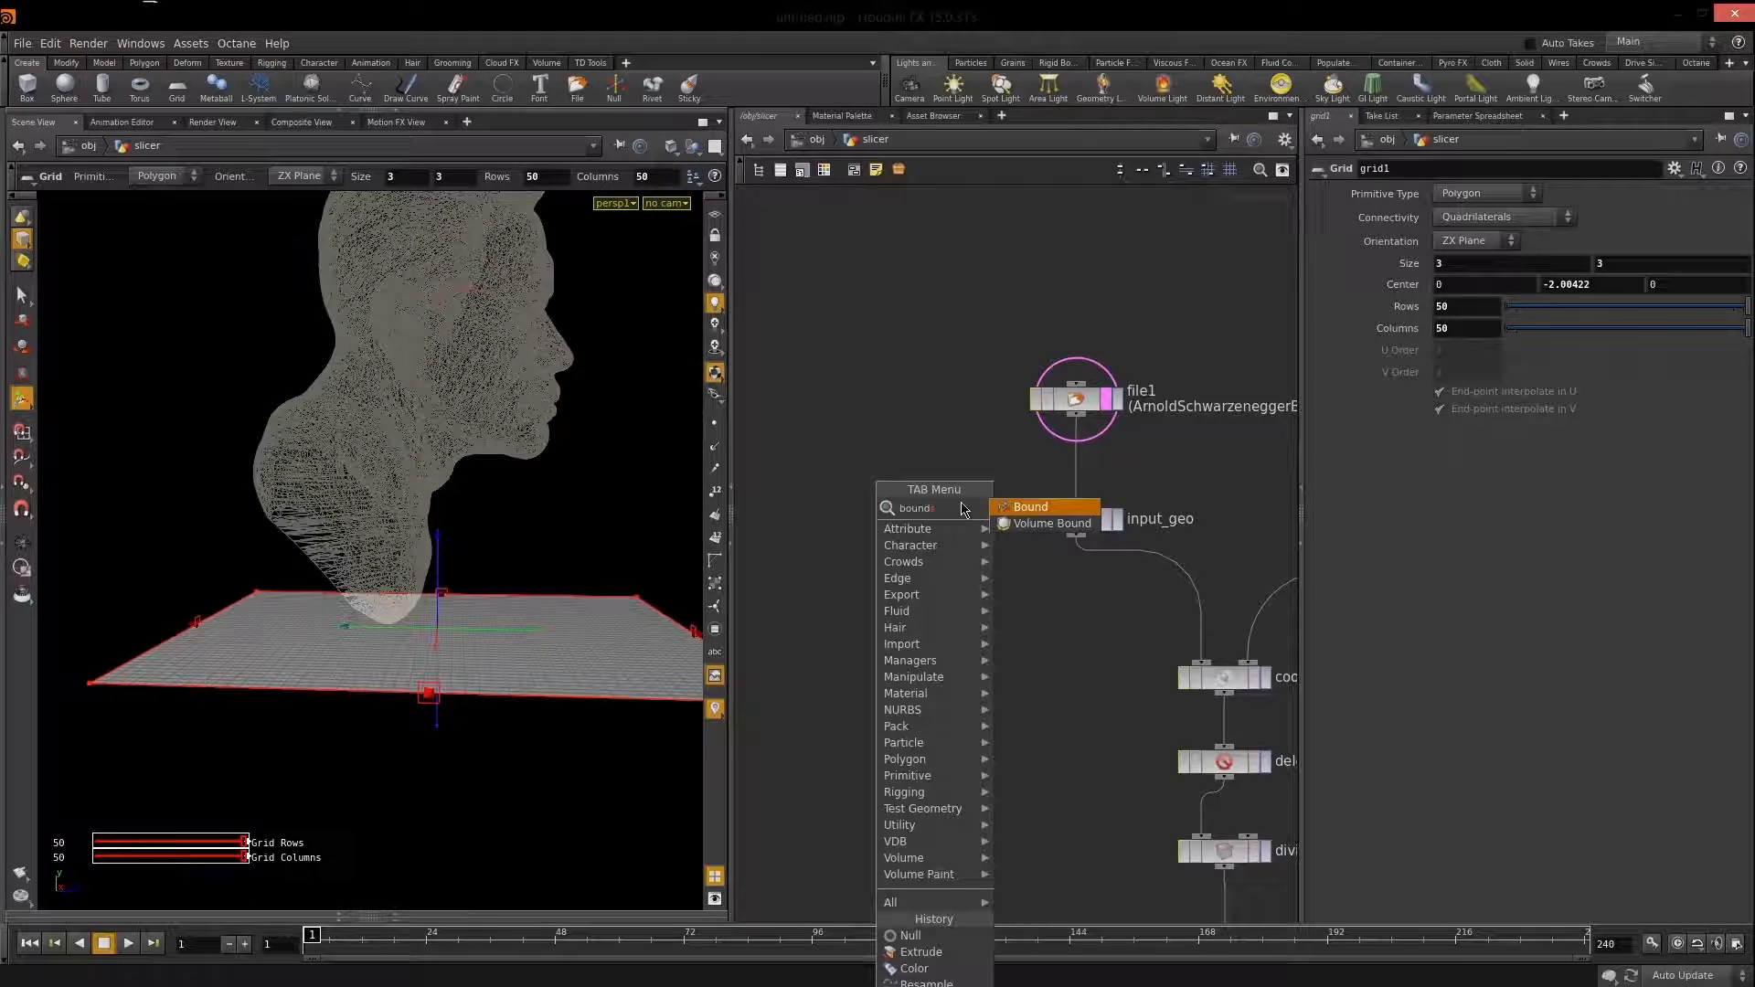
pyautogui.click(1030, 507)
pyautogui.click(925, 537)
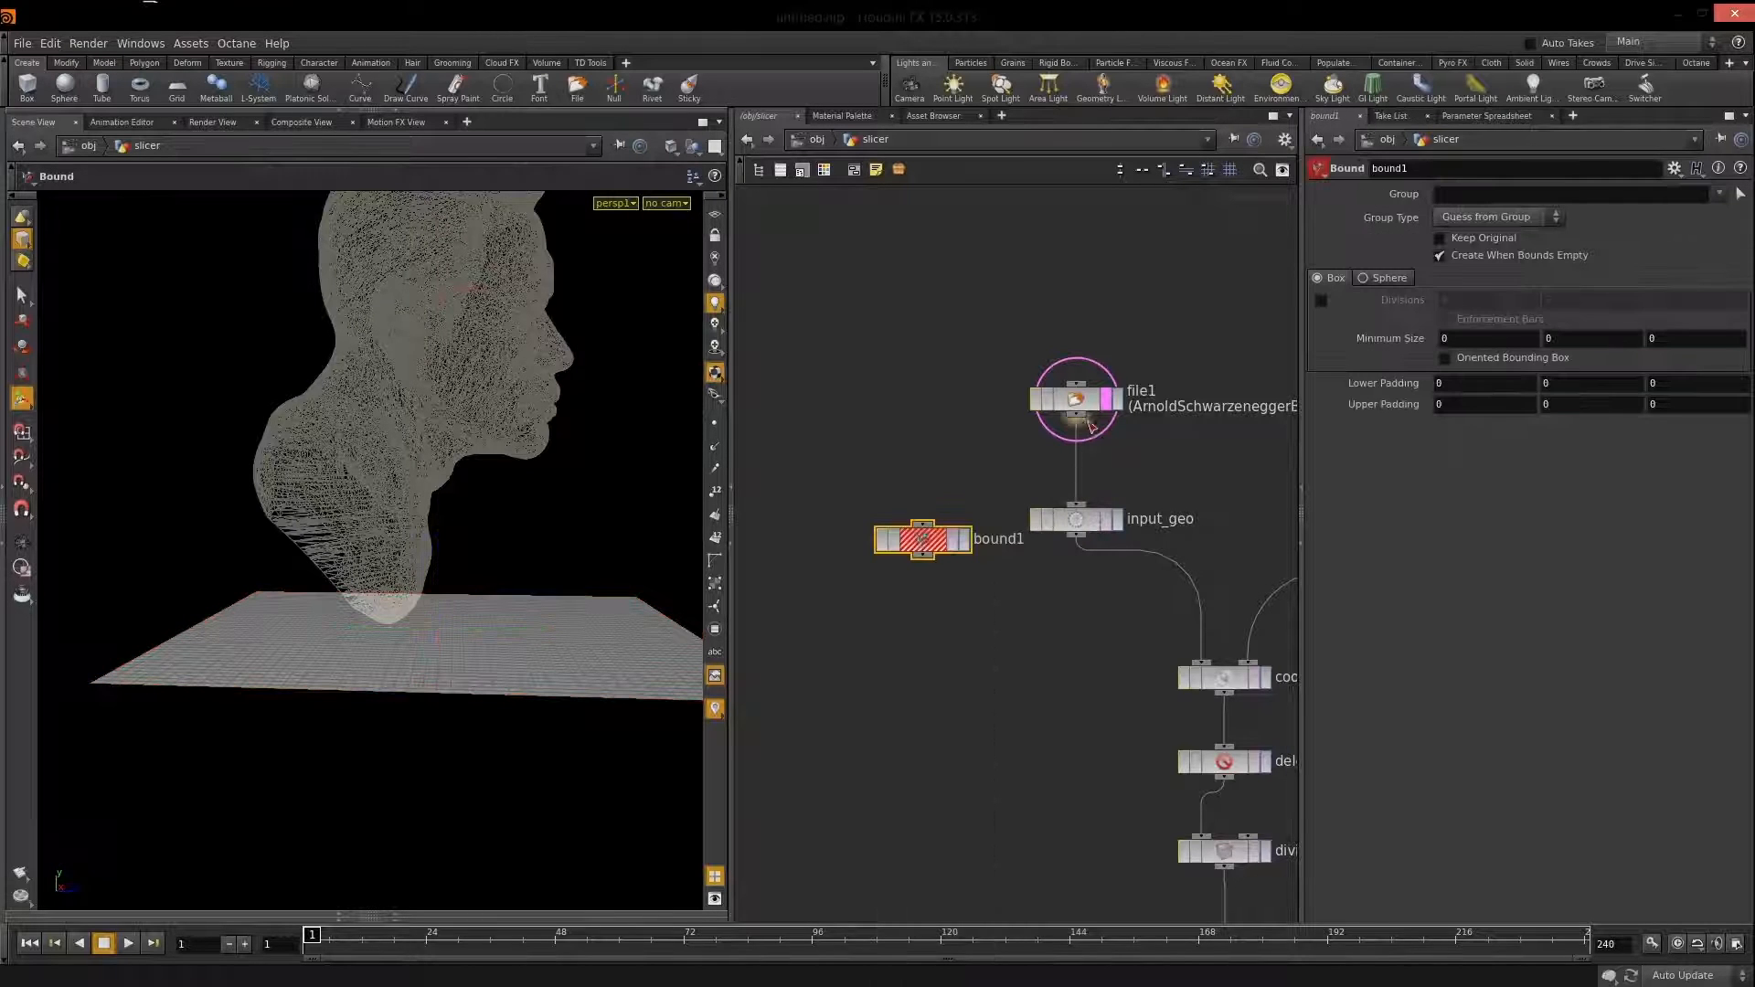
pyautogui.moveTo(936, 507); pyautogui.dragTo(923, 524)
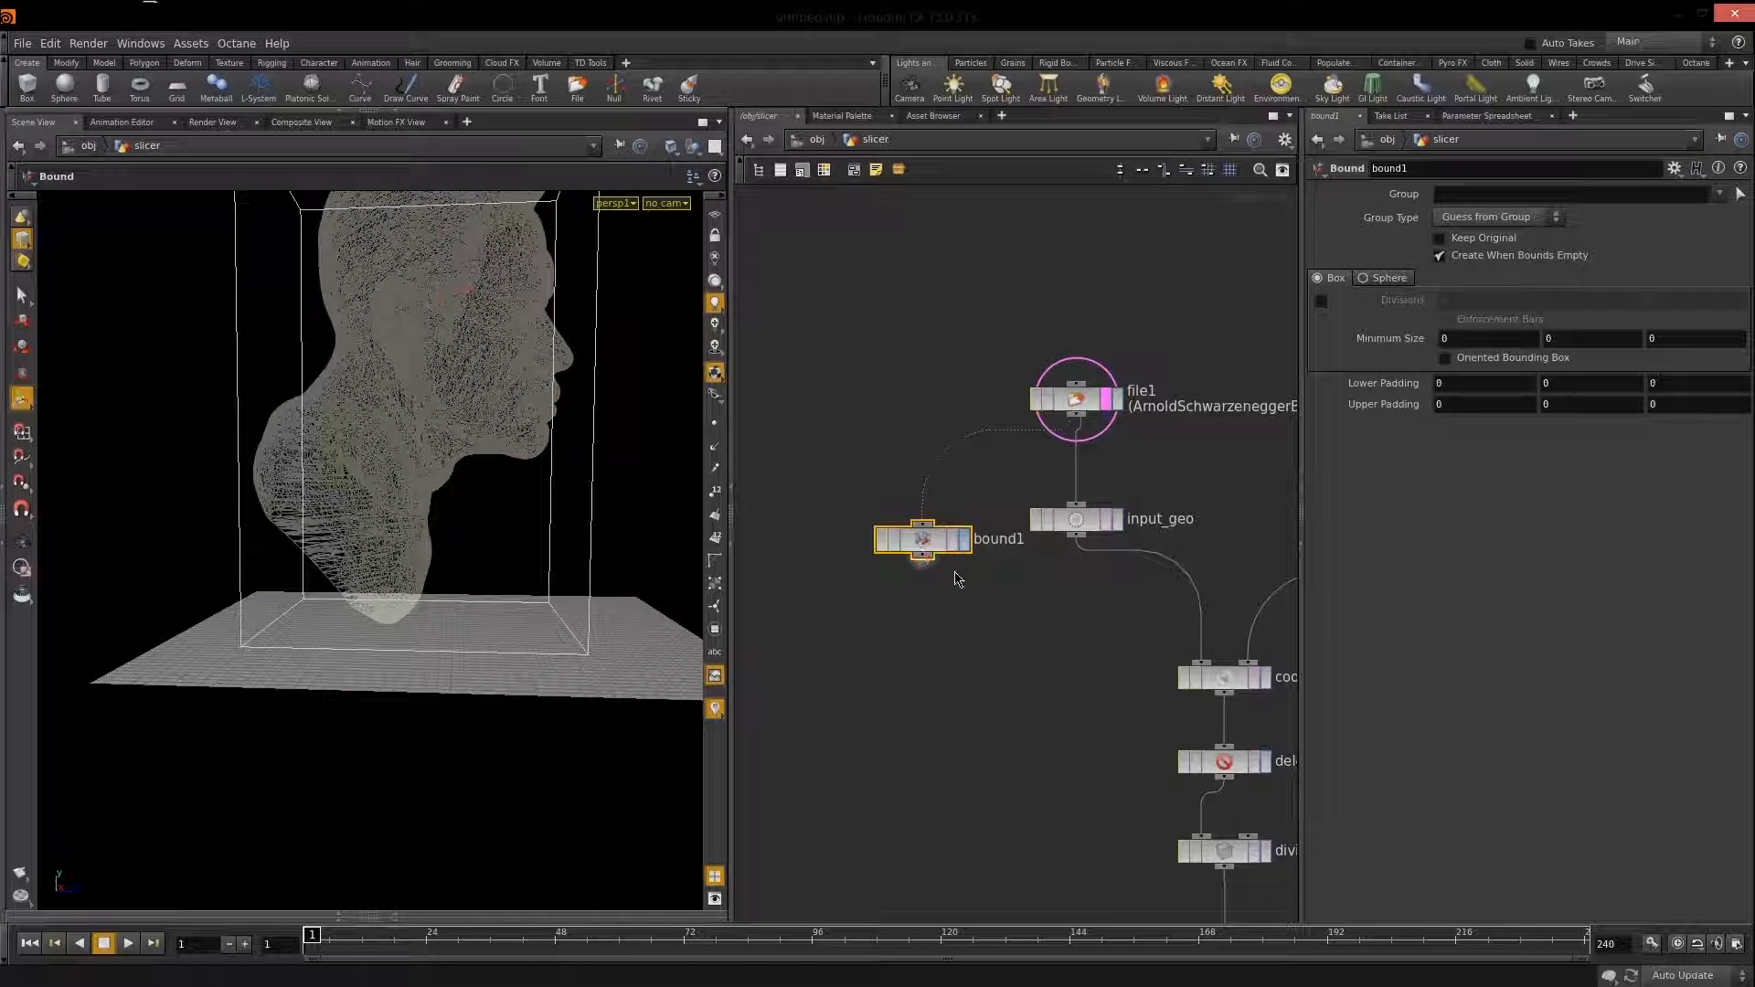
# Display the Bound node's output and inspect the bounding box from an angle.
pyautogui.click(964, 539)
pyautogui.press('Escape')
pyautogui.moveTo(486, 435); pyautogui.dragTo(383, 483)
pyautogui.moveTo(383, 483); pyautogui.dragTo(381, 559, button='middle')
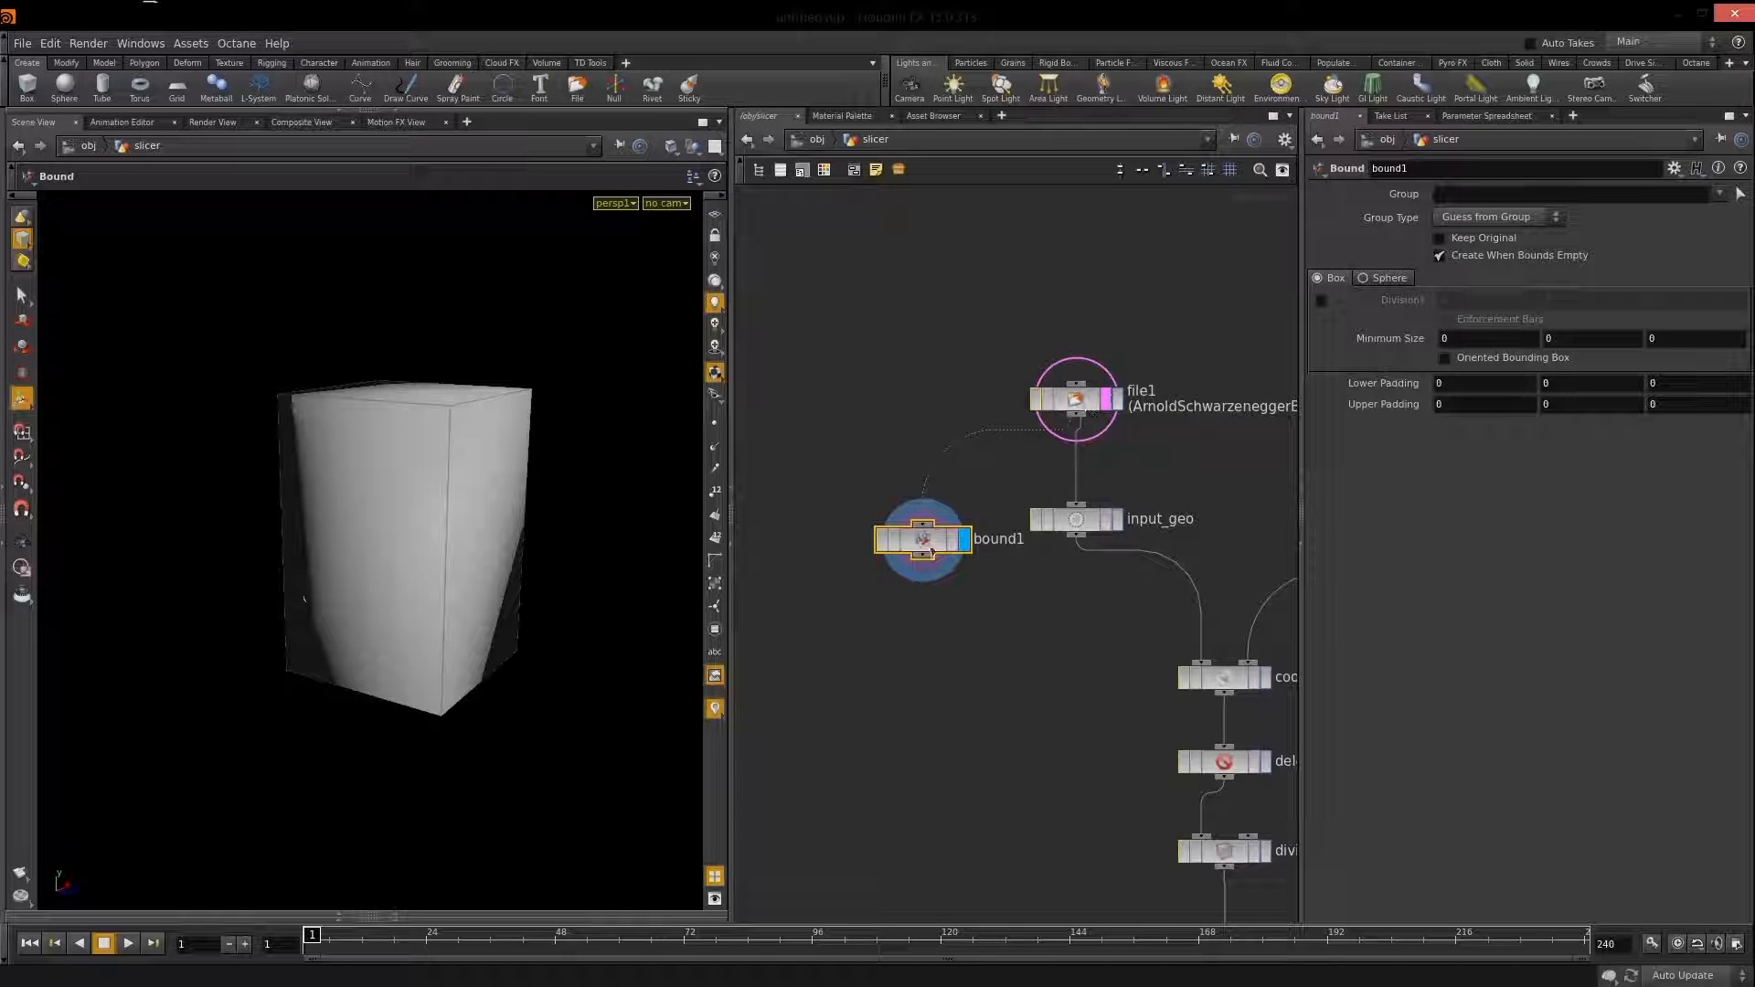
# Align the Bound node with input_geo, template it, and display the bust inside the bounding box.
pyautogui.moveTo(923, 541); pyautogui.dragTo(915, 521)
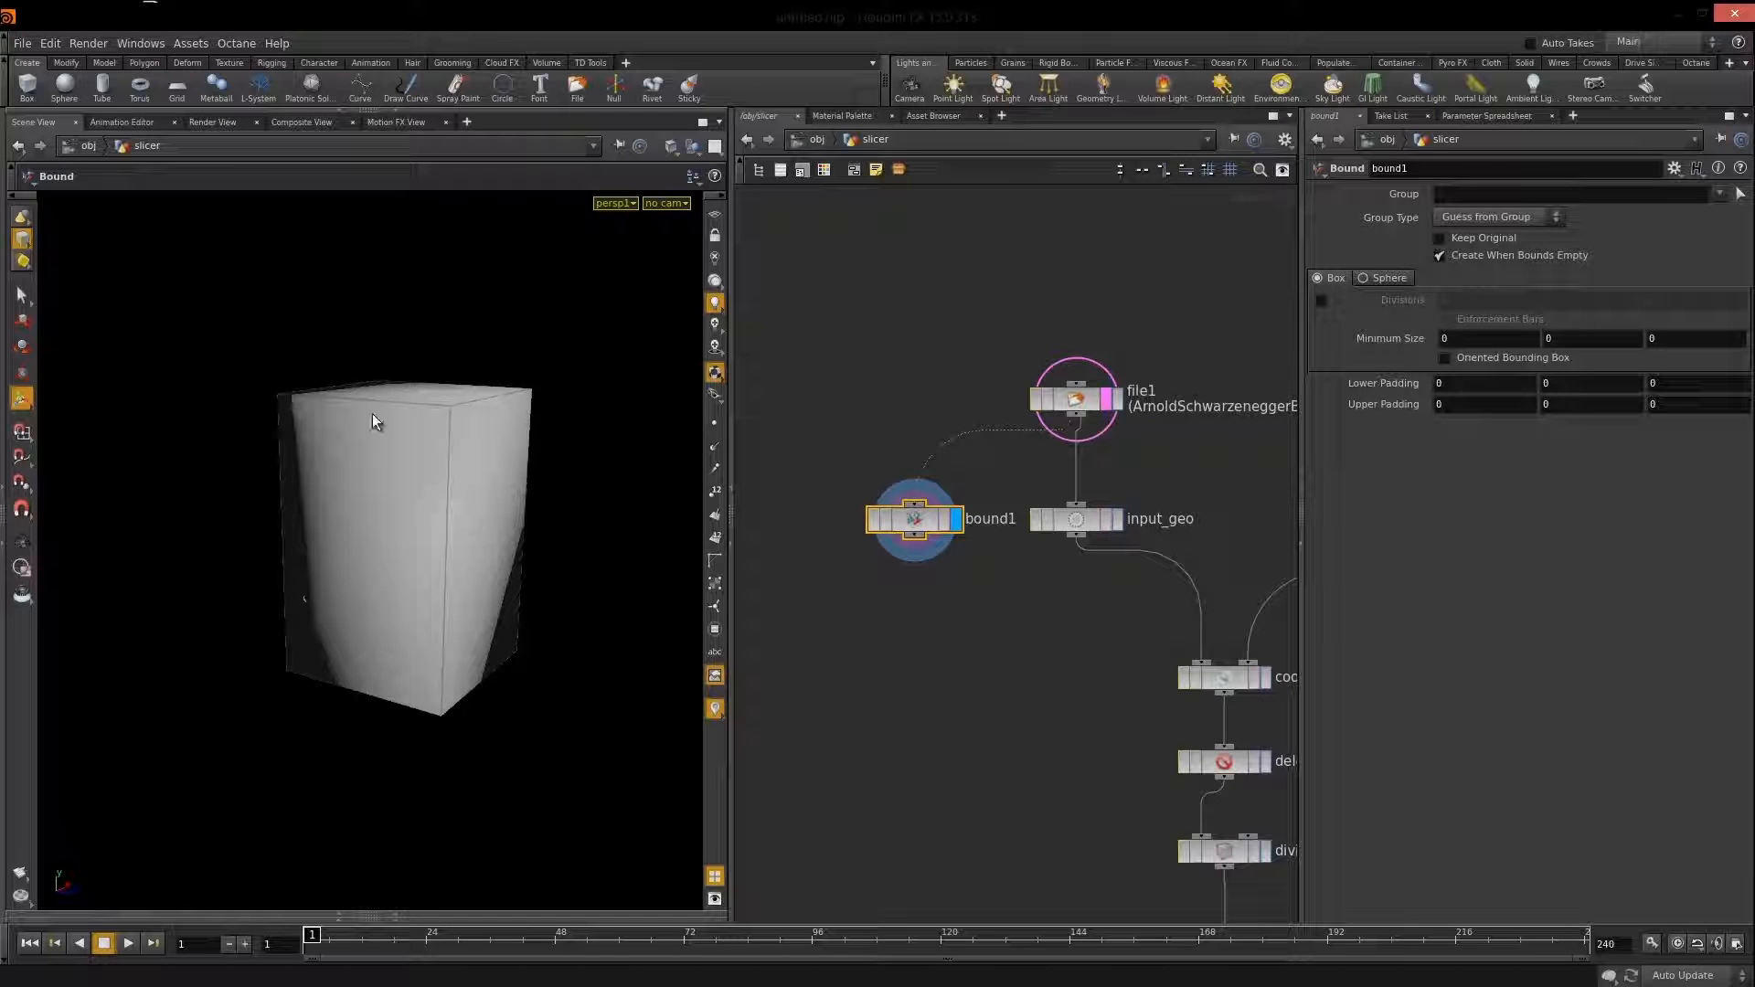
pyautogui.click(944, 519)
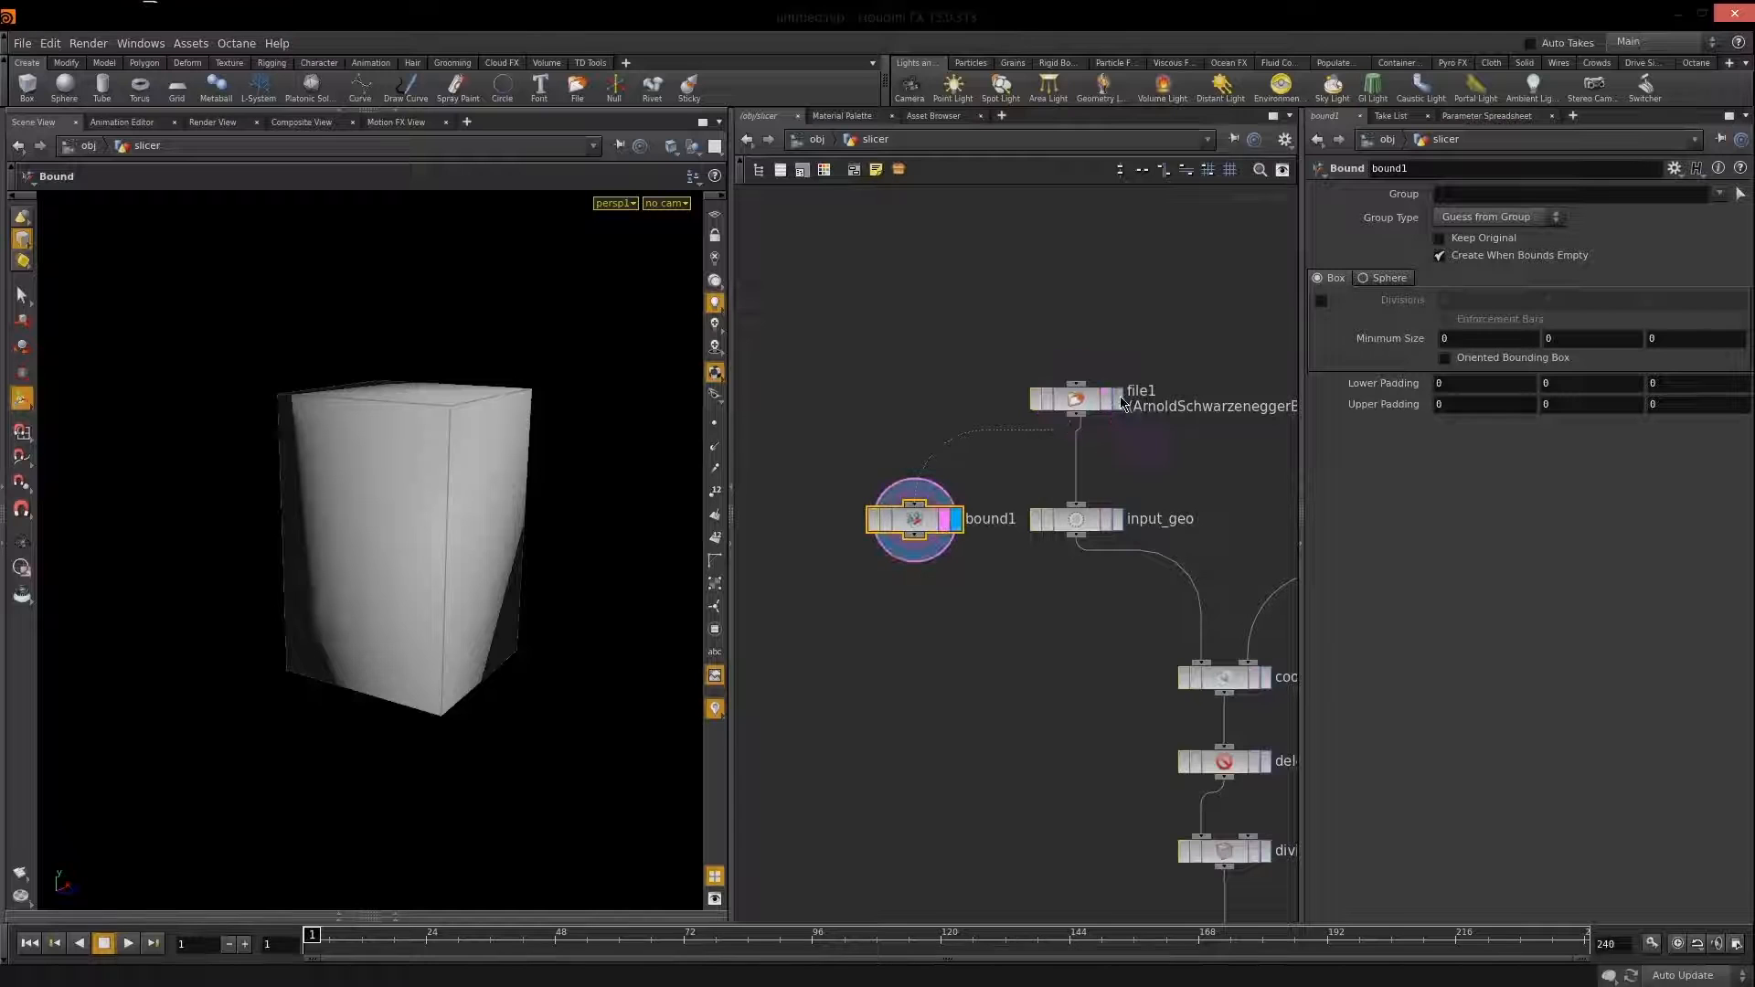
pyautogui.click(1117, 400)
pyautogui.press('Escape')
pyautogui.moveTo(403, 552); pyautogui.dragTo(431, 576)
pyautogui.moveTo(431, 576); pyautogui.dragTo(484, 544, button='right')
pyautogui.moveTo(484, 545); pyautogui.dragTo(315, 494, button='middle')
# Move the grid off to the side of the bust, to a Center of about 2.416, -1.504, 1.174.
pyautogui.moveTo(1020, 638); pyautogui.dragTo(788, 600, button='middle')
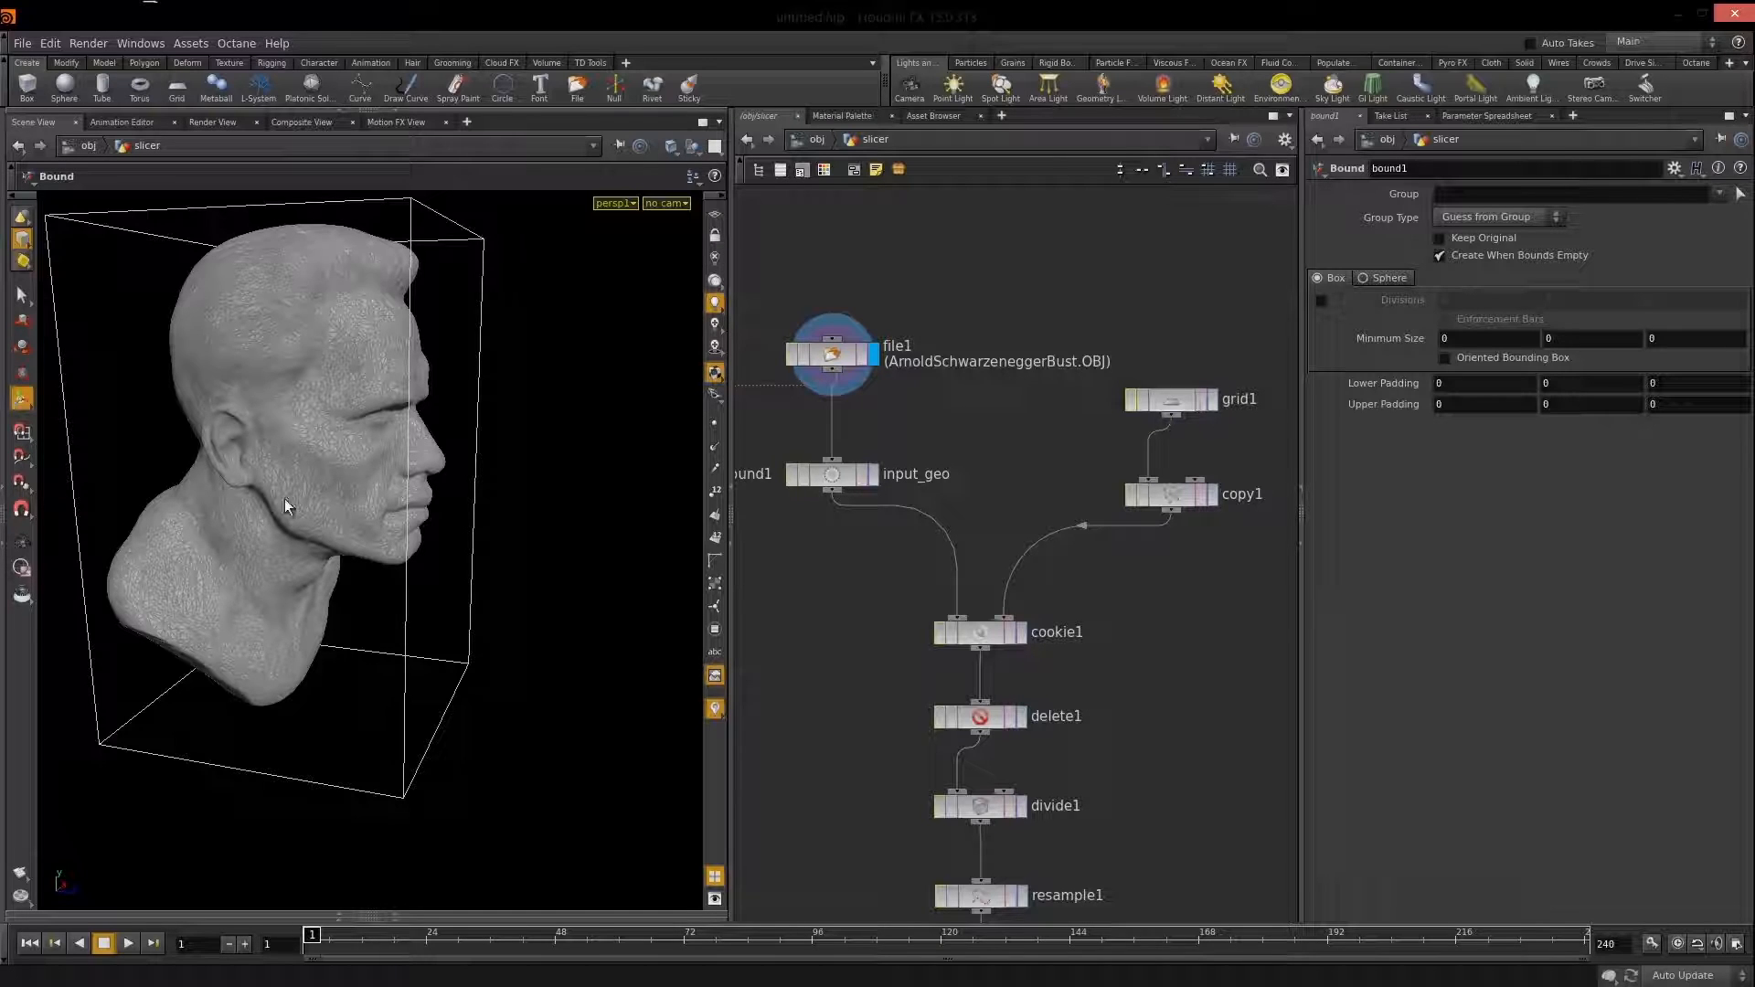
pyautogui.click(1181, 410)
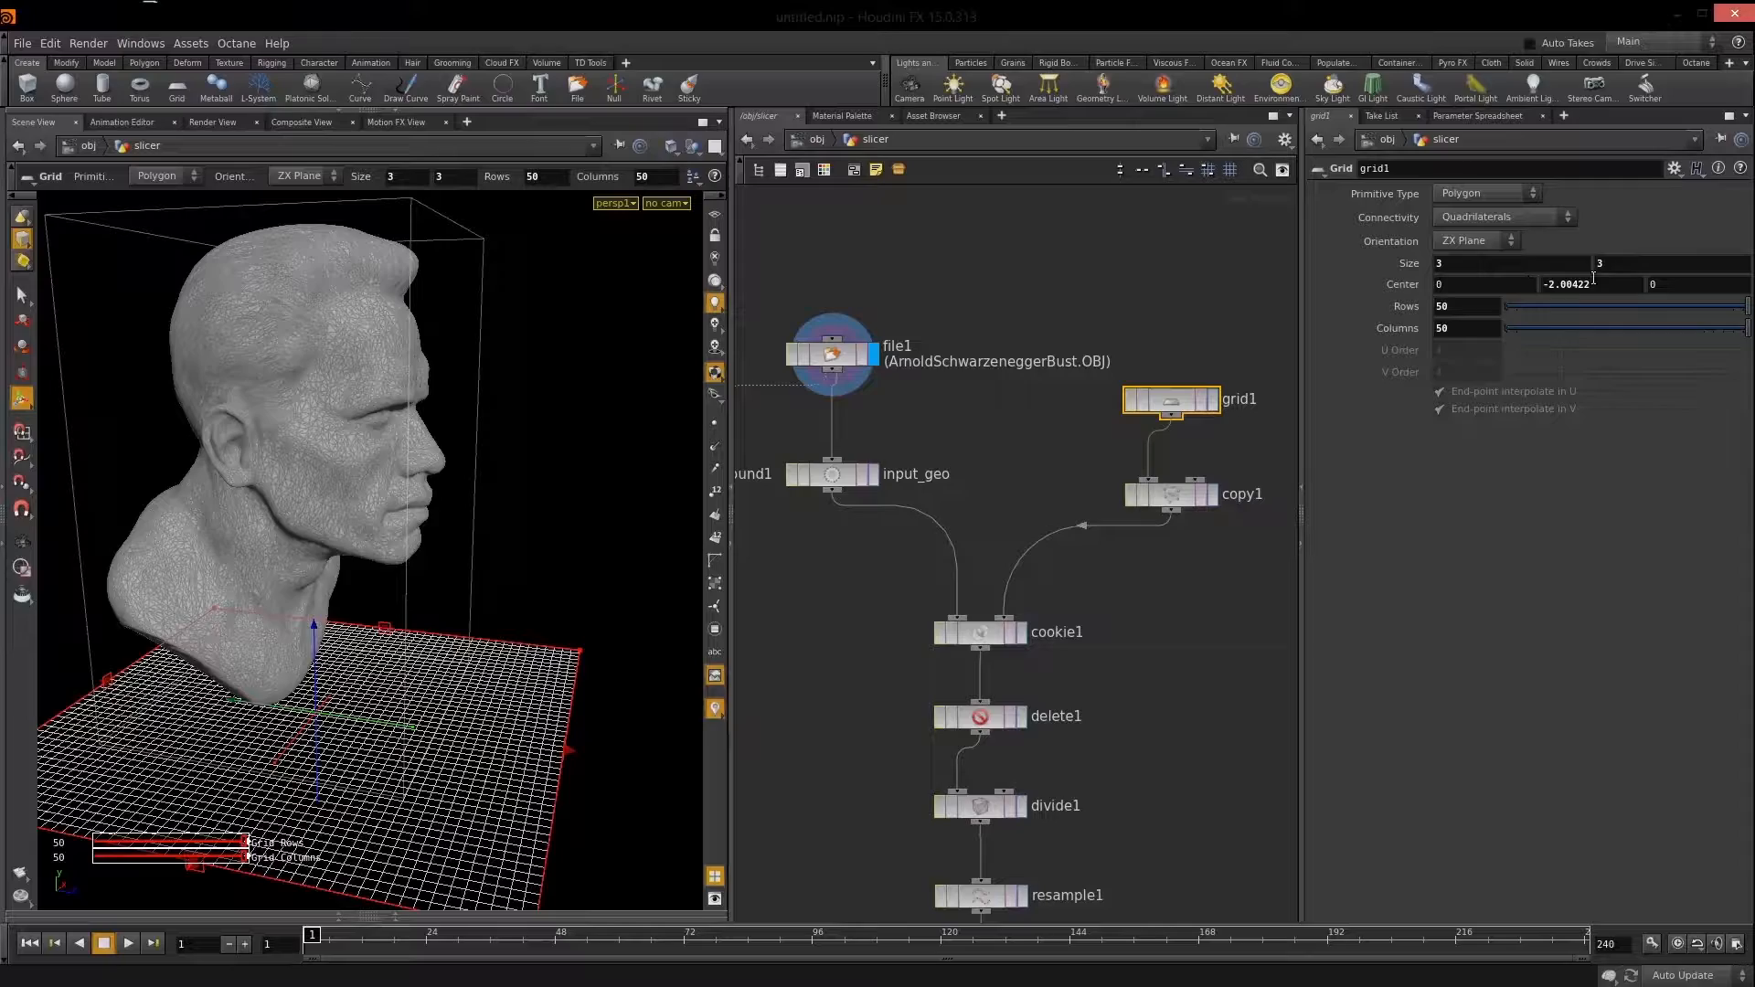
pyautogui.moveTo(1583, 285); pyautogui.dragTo(1647, 280, button='middle')
pyautogui.moveTo(377, 650); pyautogui.dragTo(576, 608)
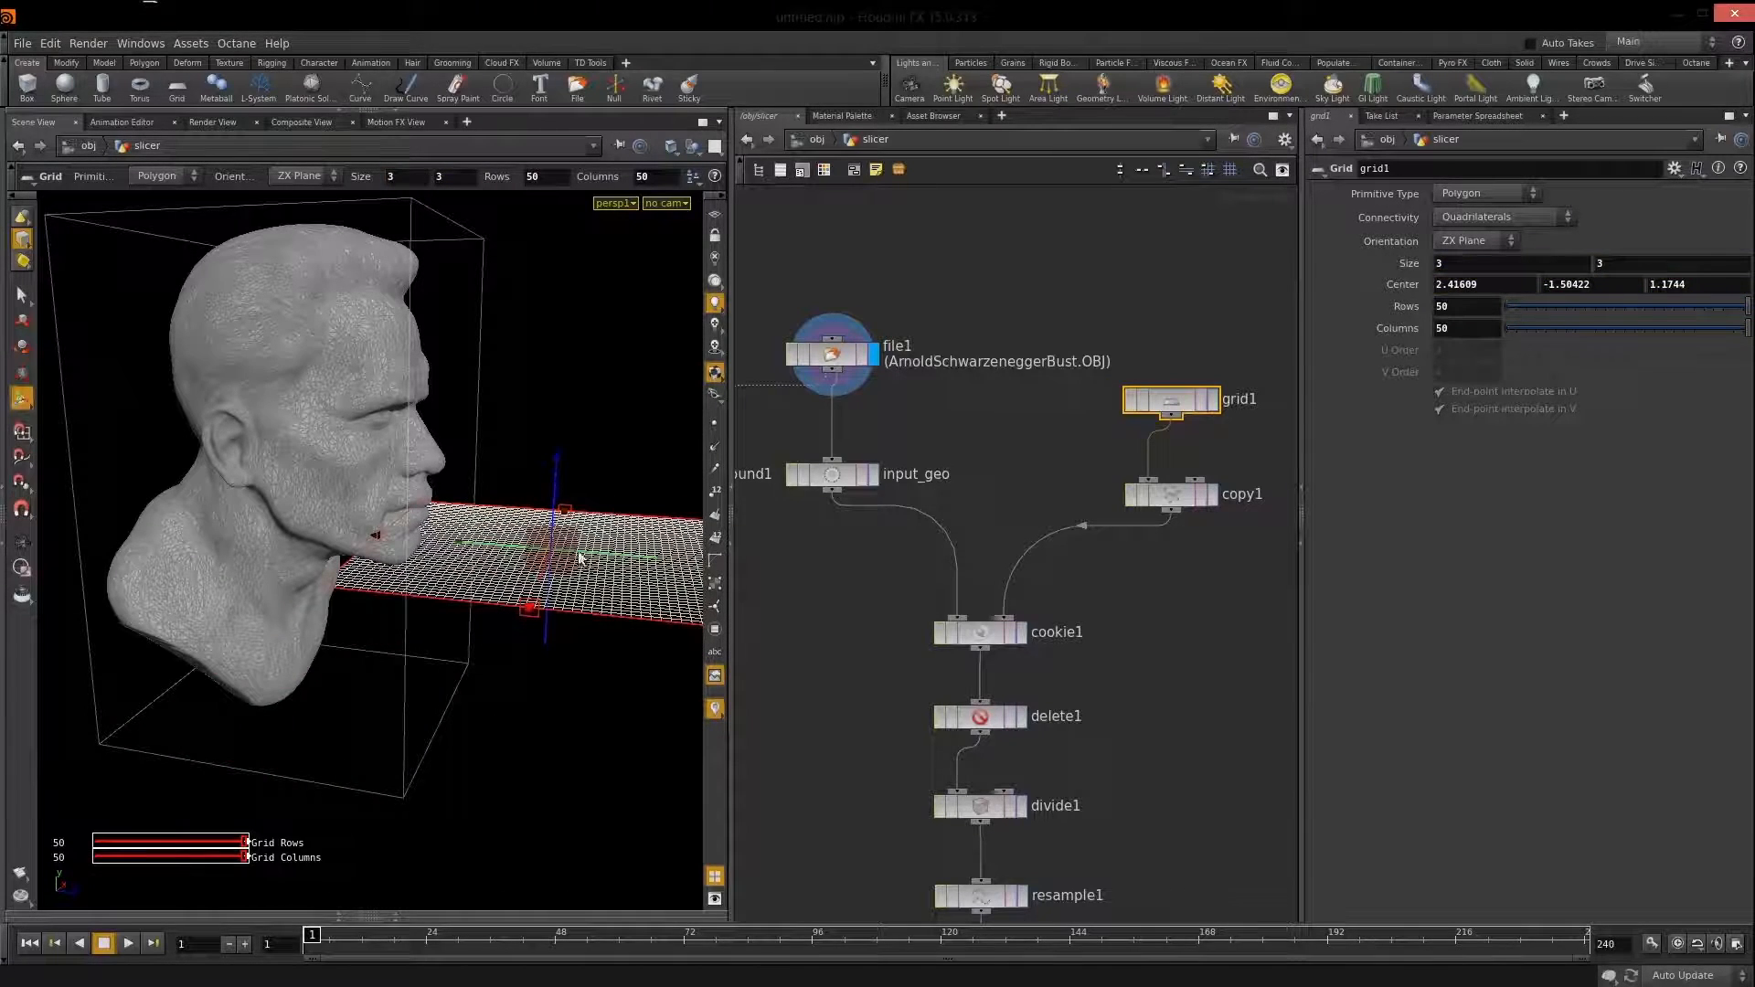
# Move the bust's File node and the input_geo node higher above the Cookie node.
pyautogui.moveTo(999, 440); pyautogui.dragTo(1054, 498, button='middle')
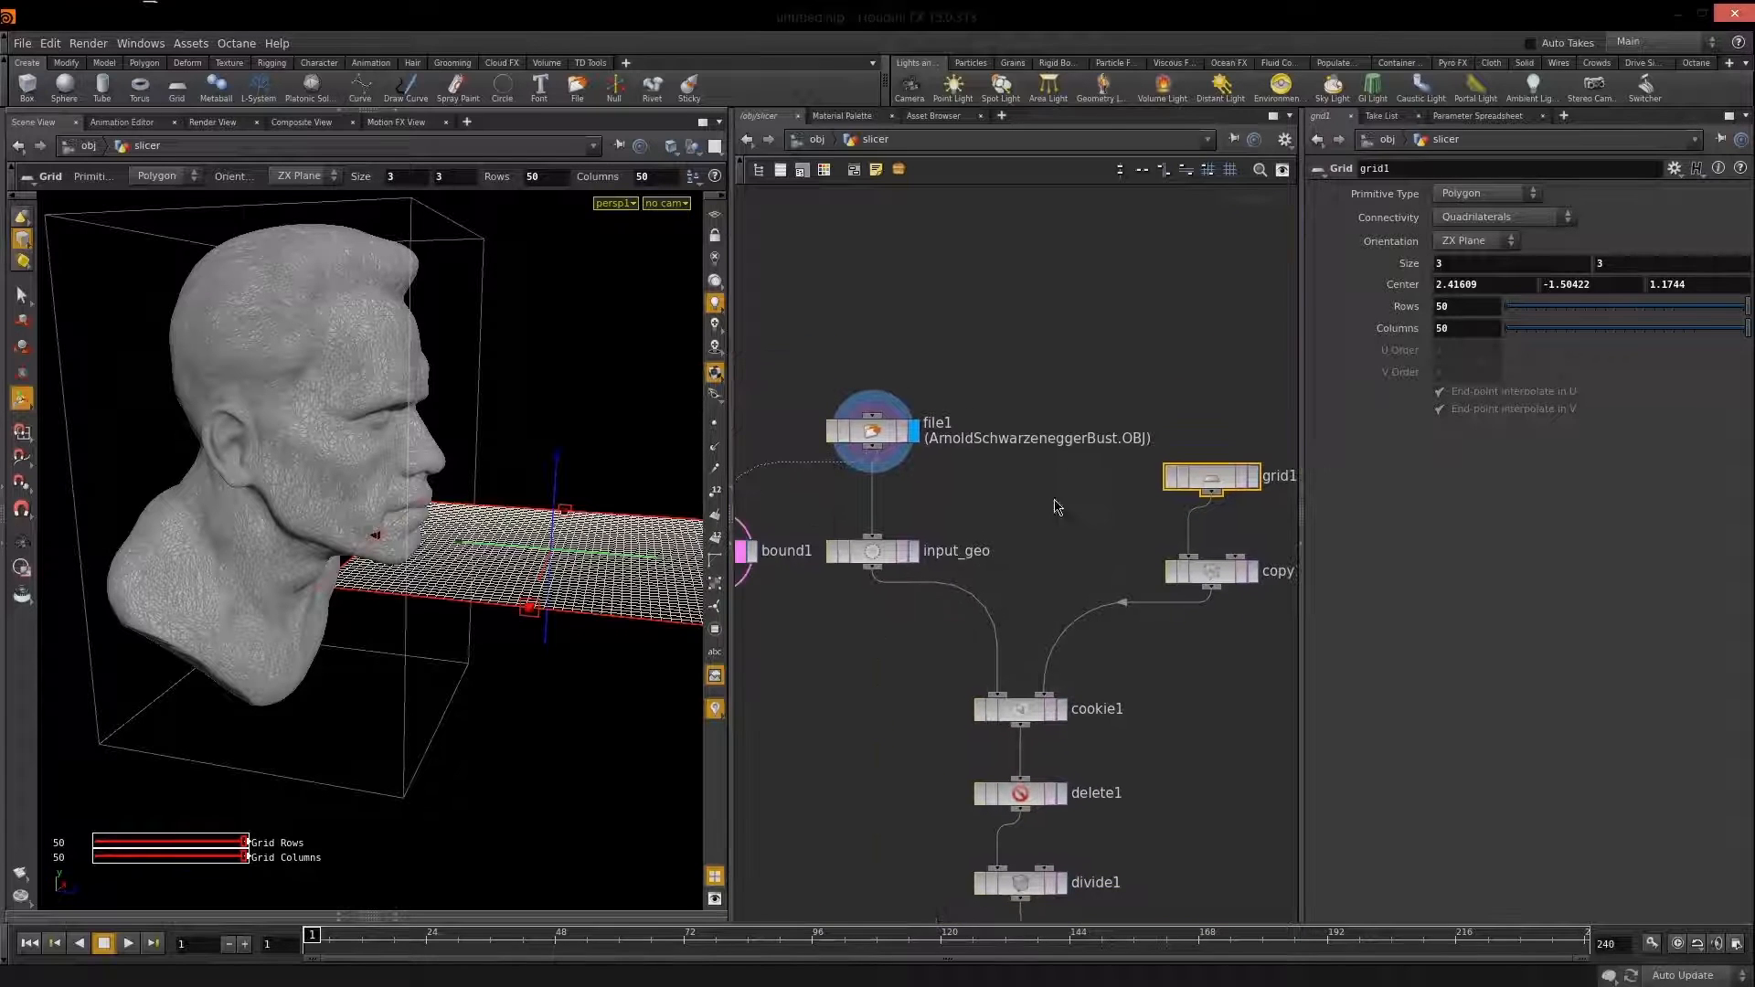
pyautogui.moveTo(881, 432); pyautogui.dragTo(881, 386)
pyautogui.moveTo(873, 551); pyautogui.dragTo(873, 499)
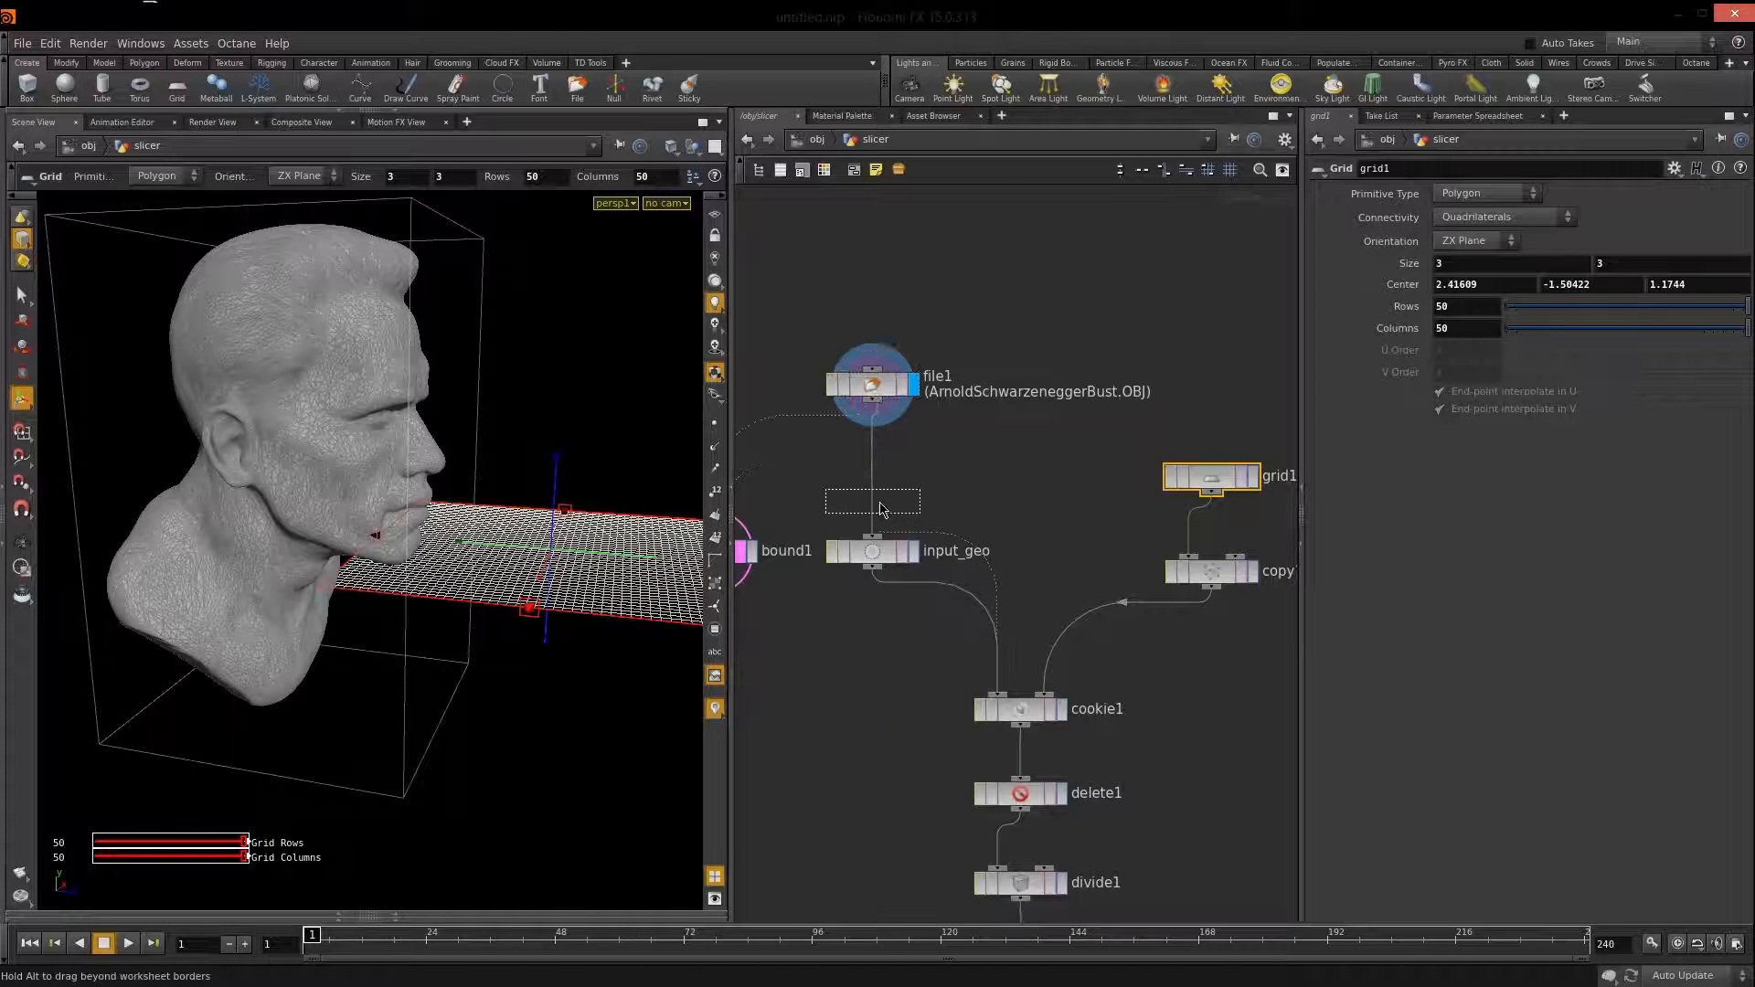
pyautogui.moveTo(1213, 432); pyautogui.dragTo(1101, 370, button='middle')
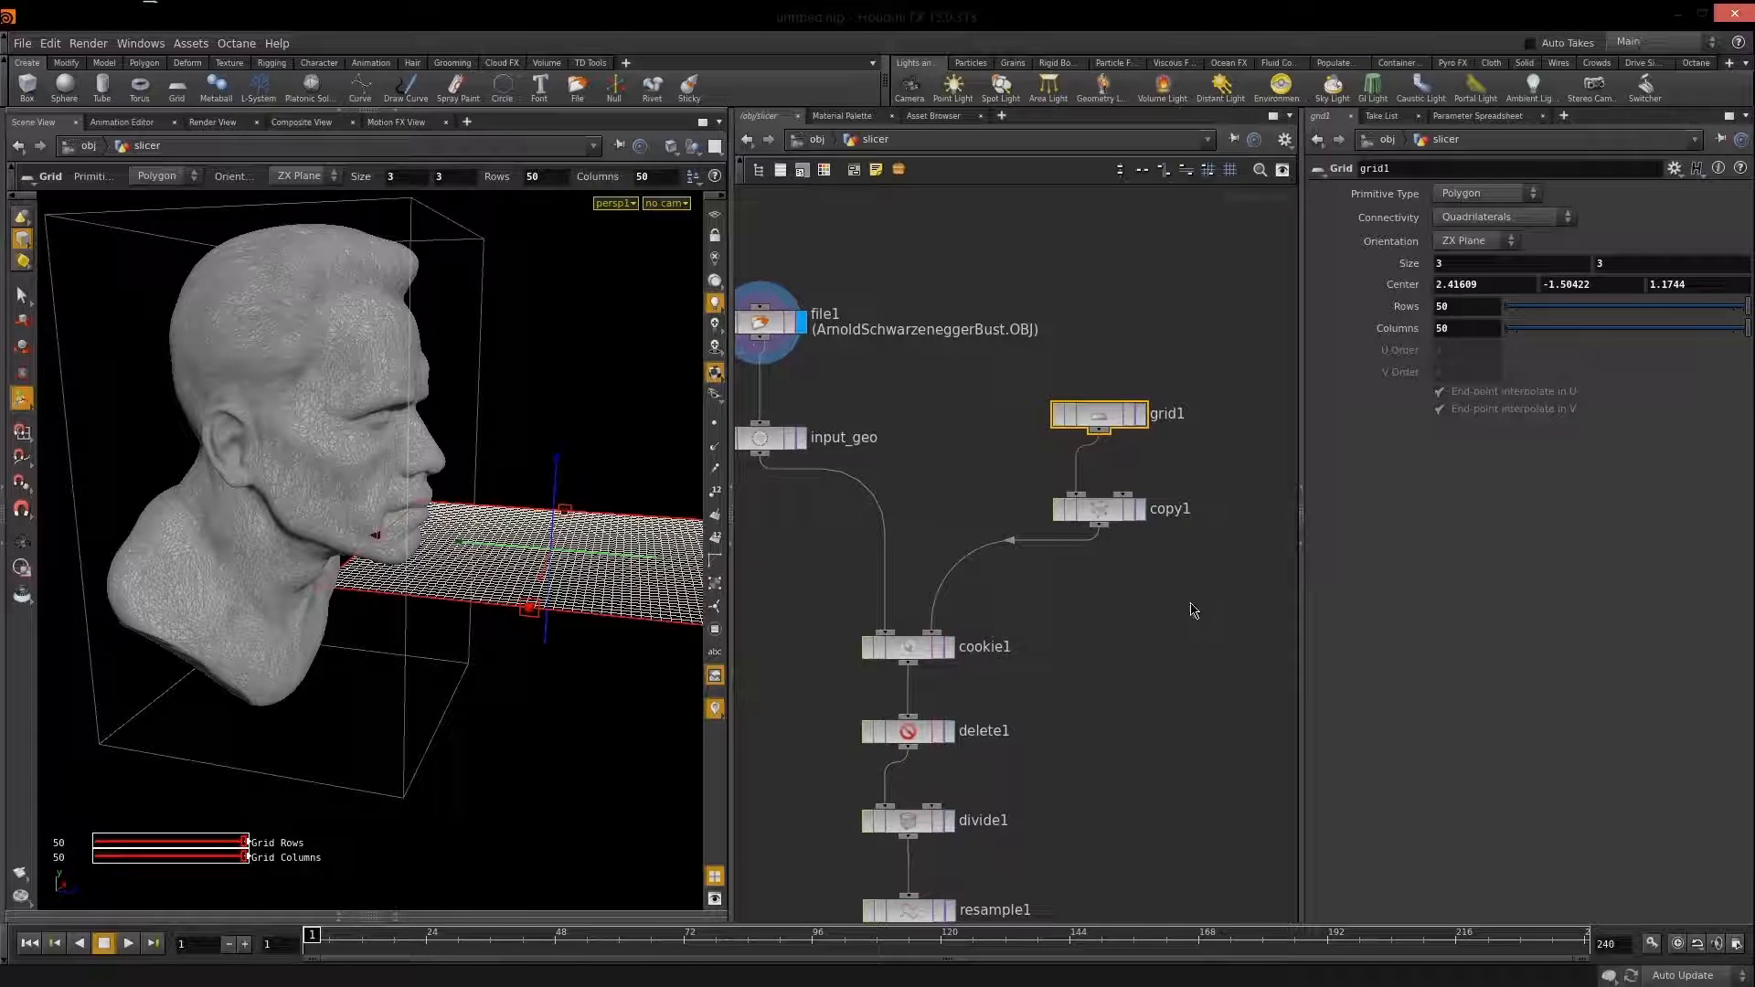
# Delete the Bound node from the network.
pyautogui.moveTo(934, 423); pyautogui.dragTo(1169, 409, button='middle')
pyautogui.moveTo(964, 559); pyautogui.dragTo(763, 437)
pyautogui.press('Delete')
# Move the File and input_geo pair and the Grid and Copy pair closer together above the Cookie node.
pyautogui.moveTo(914, 585); pyautogui.dragTo(828, 652, button='middle')
pyautogui.moveTo(787, 601)
pyautogui.mouseDown()
pyautogui.moveTo(812, 393)
pyautogui.moveTo(862, 434)
pyautogui.mouseUp()
pyautogui.moveTo(1223, 654)
pyautogui.mouseDown()
pyautogui.moveTo(1124, 482)
pyautogui.moveTo(1153, 495)
pyautogui.moveTo(1097, 500)
pyautogui.mouseUp()
pyautogui.click(1201, 687)
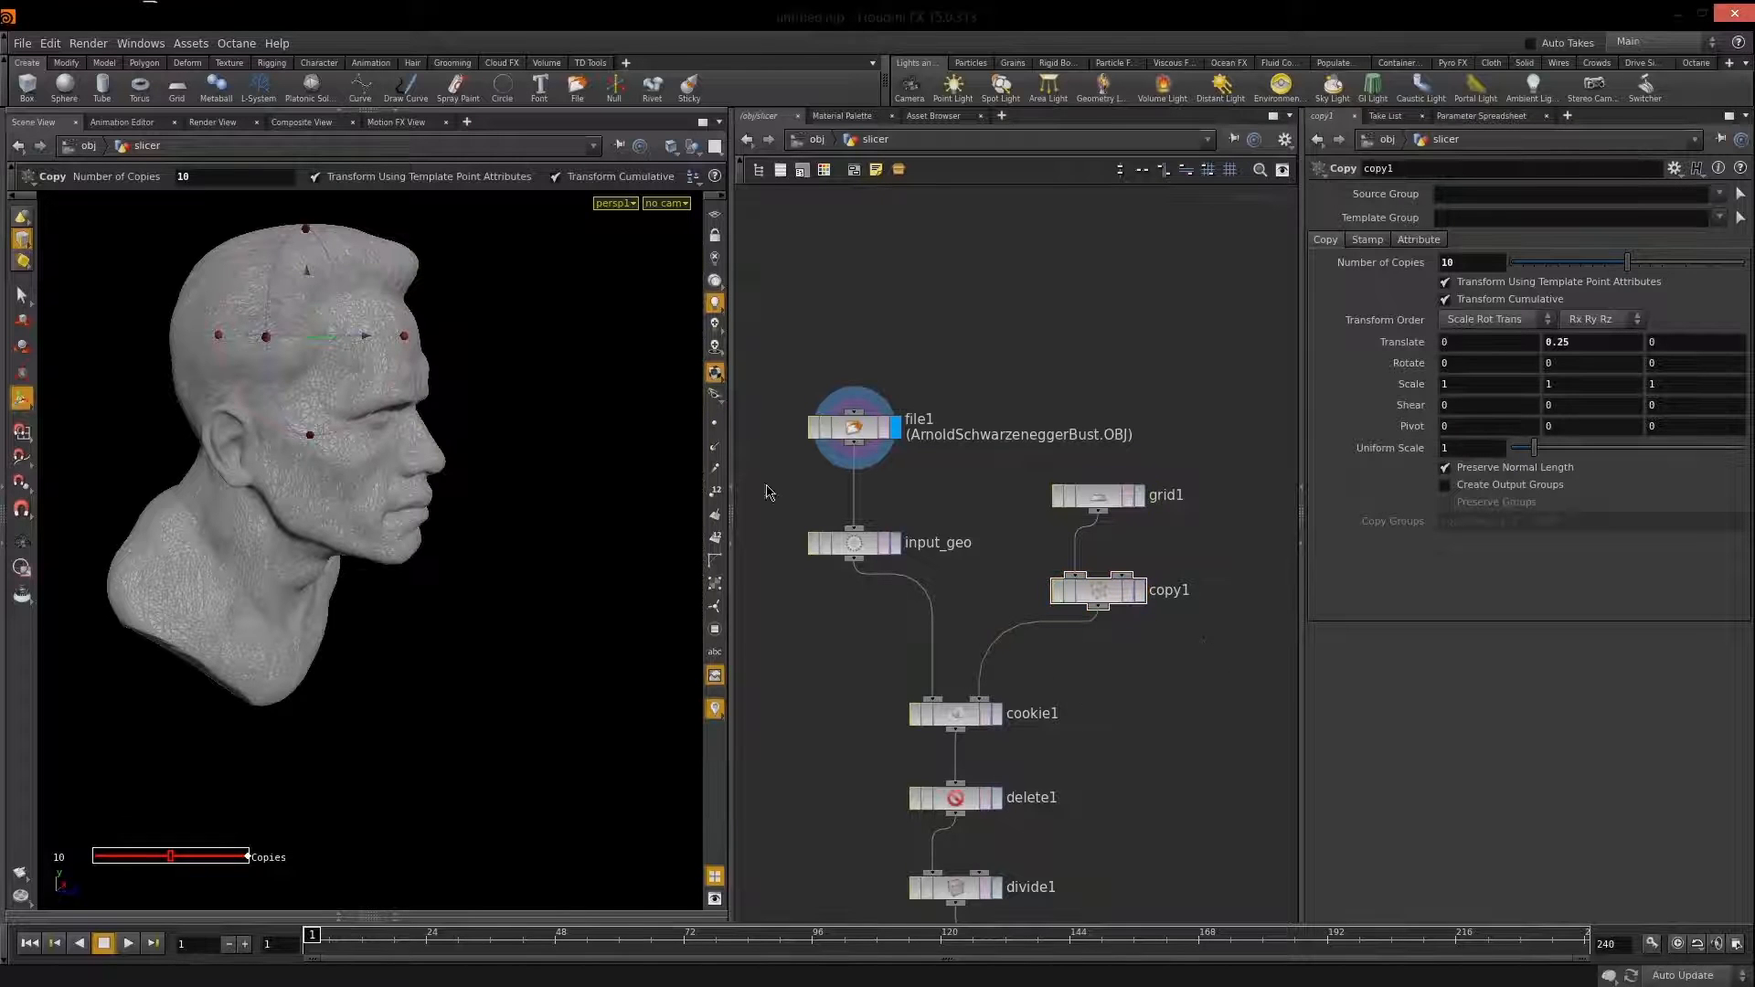
# Select the input_geo node and display its output instead of the File node's.
pyautogui.moveTo(964, 375); pyautogui.dragTo(852, 435)
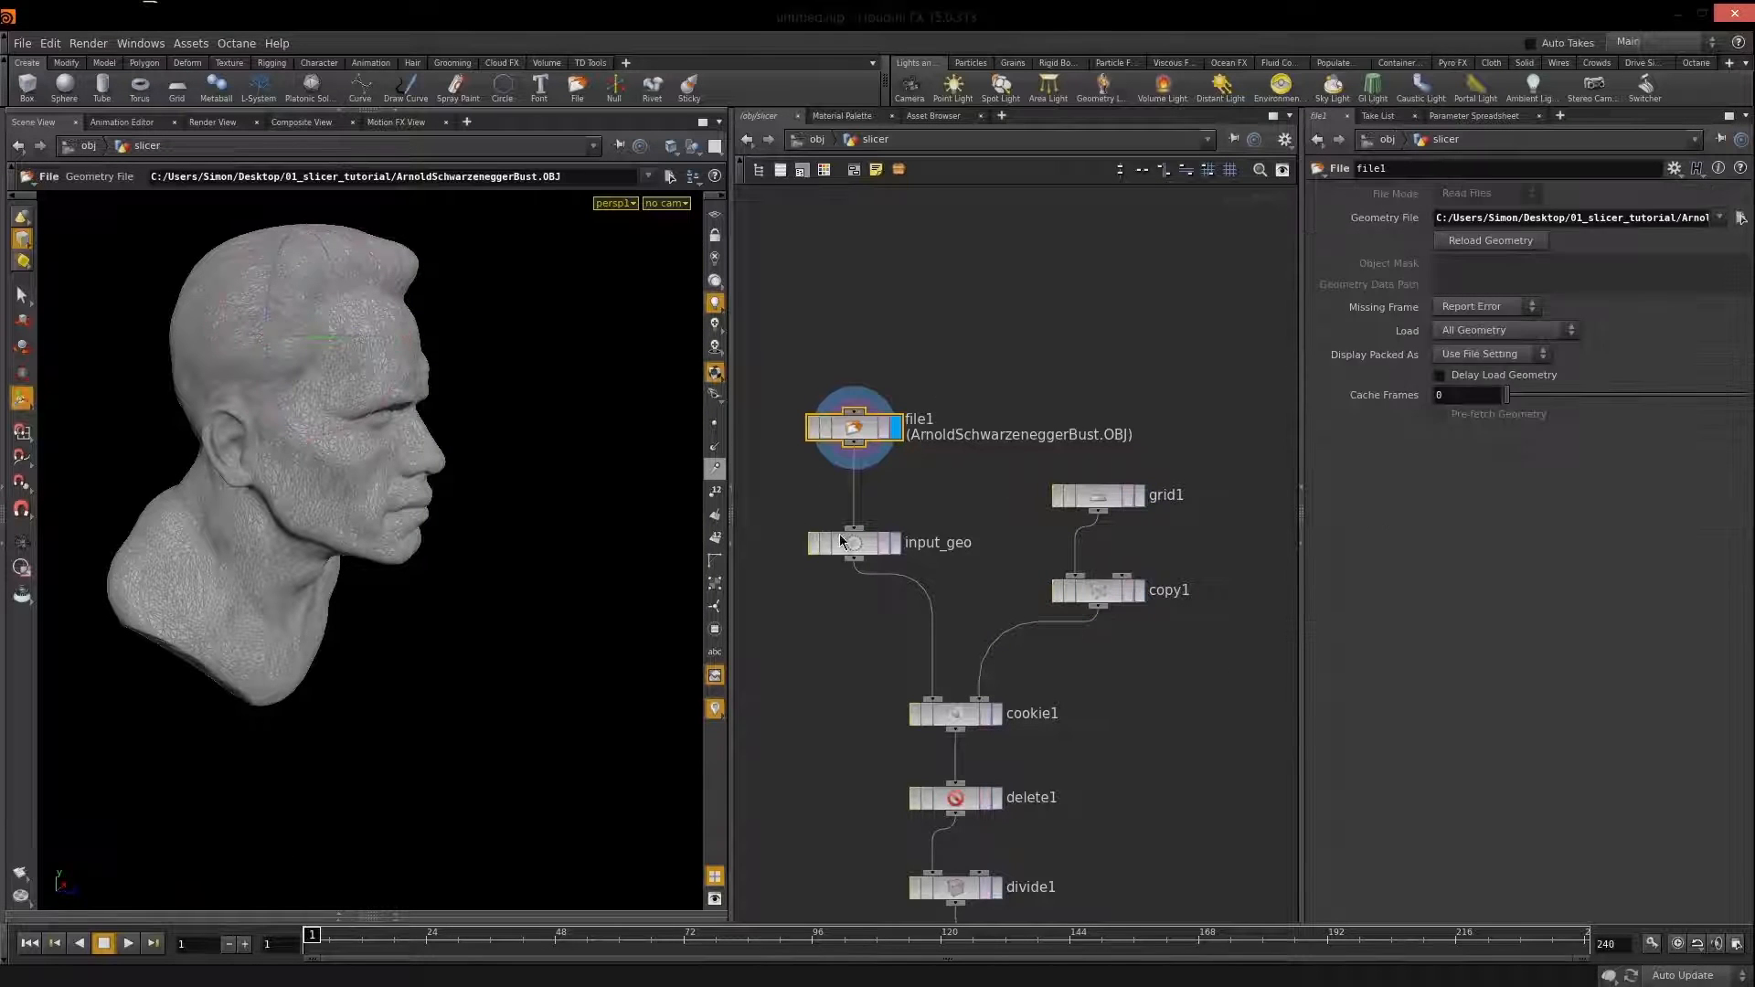
pyautogui.click(852, 545)
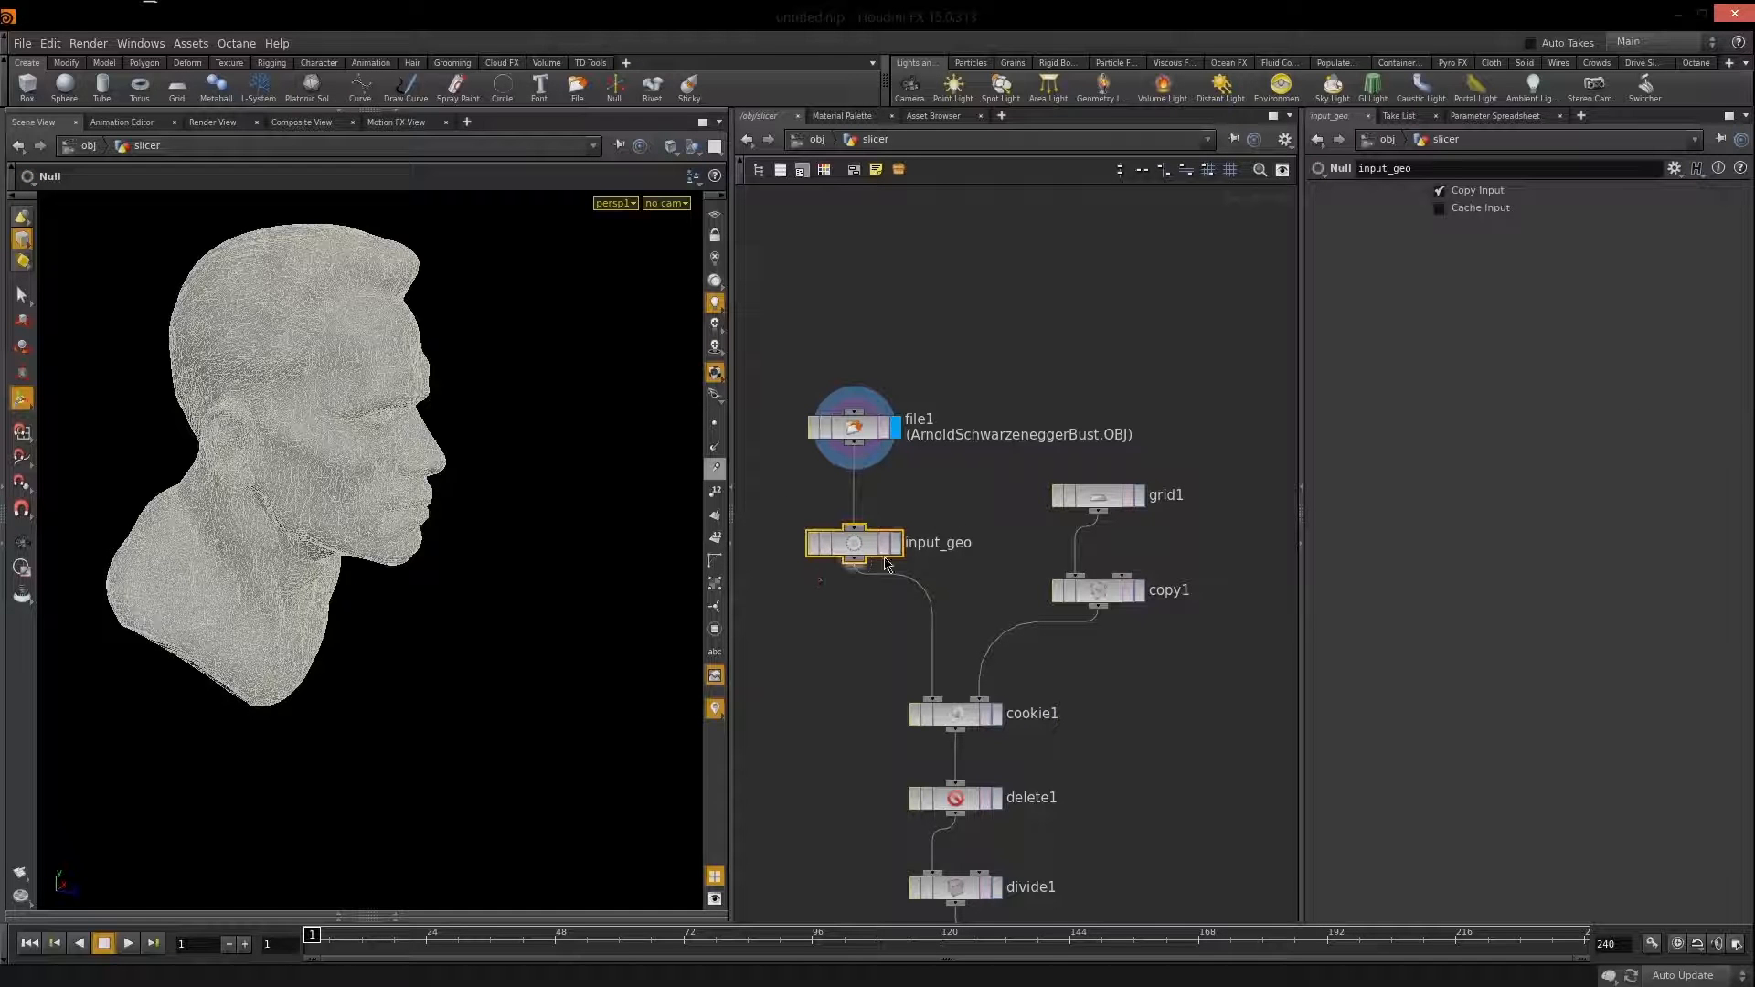
pyautogui.click(896, 543)
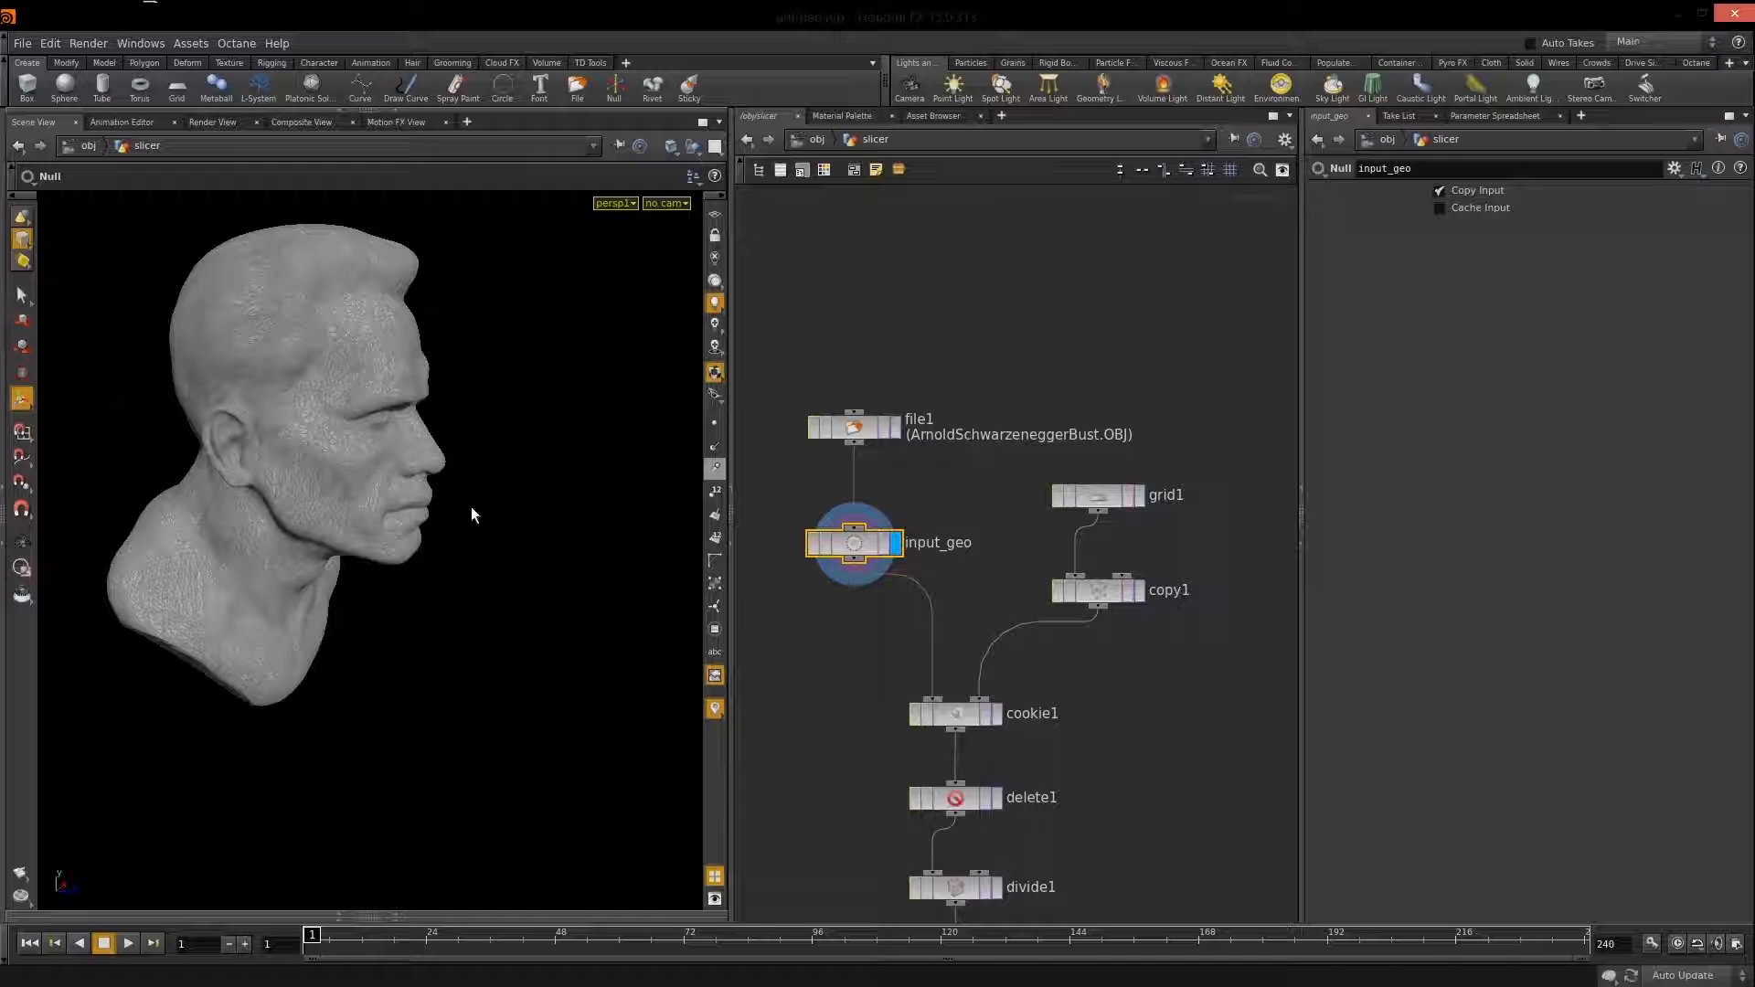
# Open the node help, search it for bbox and read the bbox expression function page.
pyautogui.click(1740, 169)
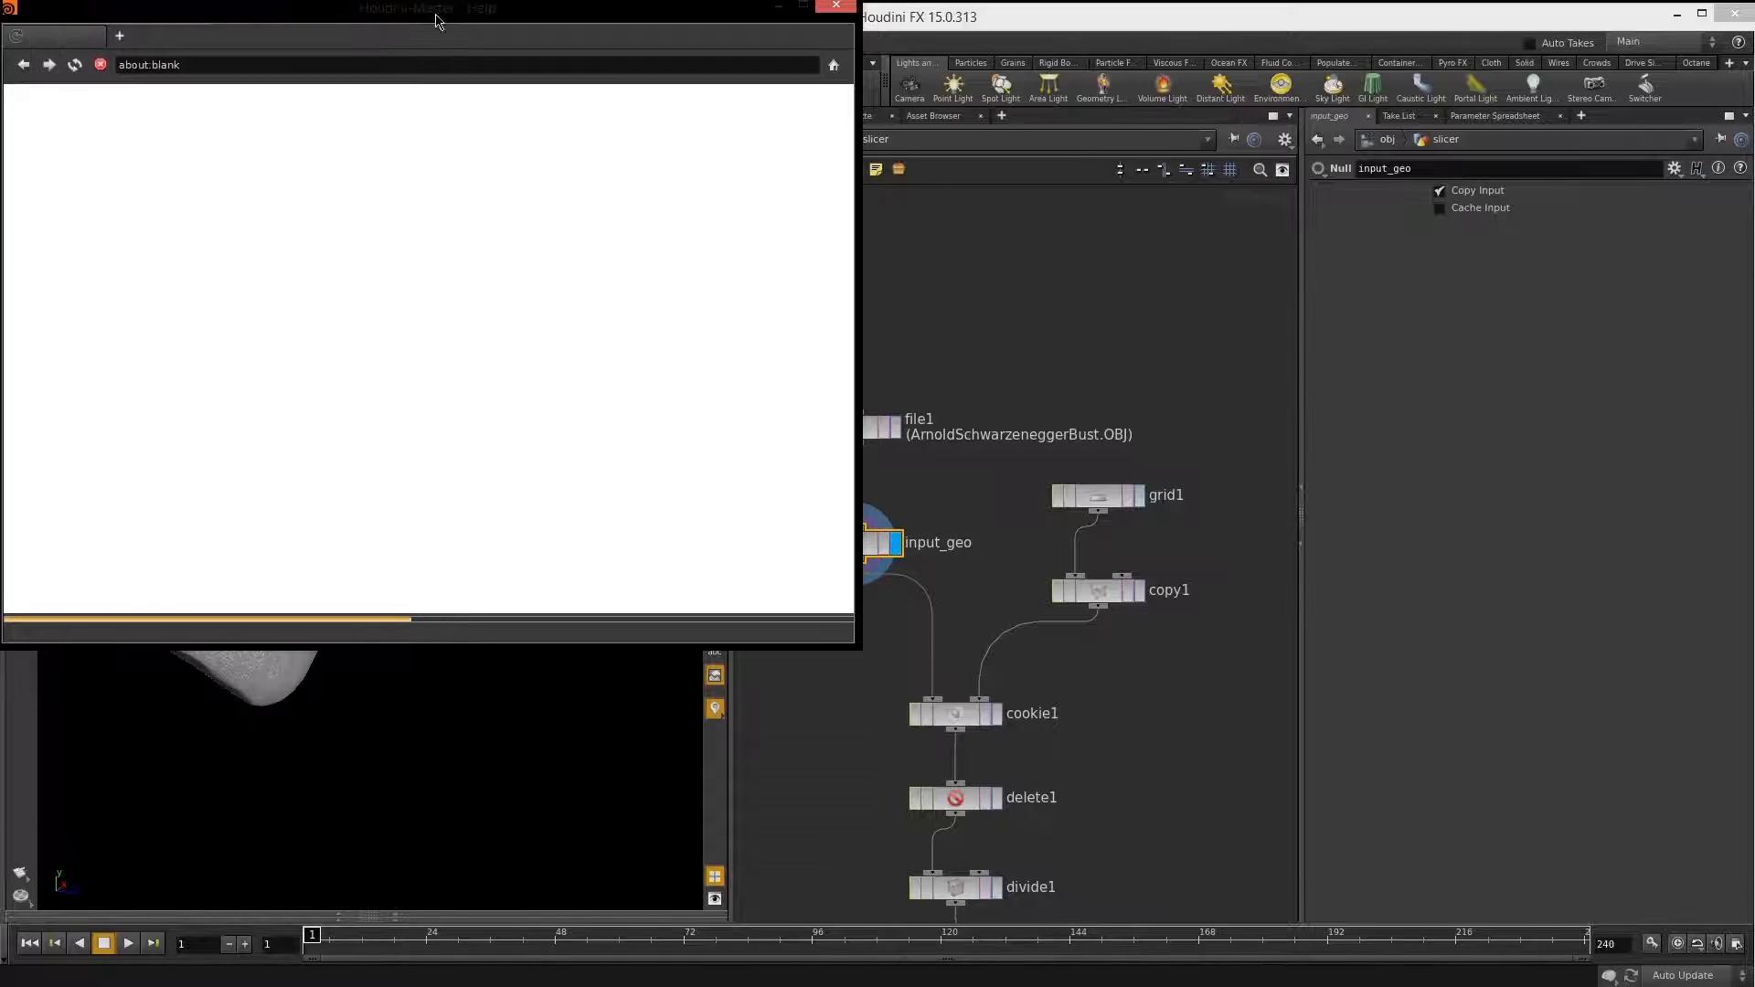
pyautogui.moveTo(413, 21); pyautogui.dragTo(953, 178)
pyautogui.click(1226, 256)
pyautogui.write('bbox')
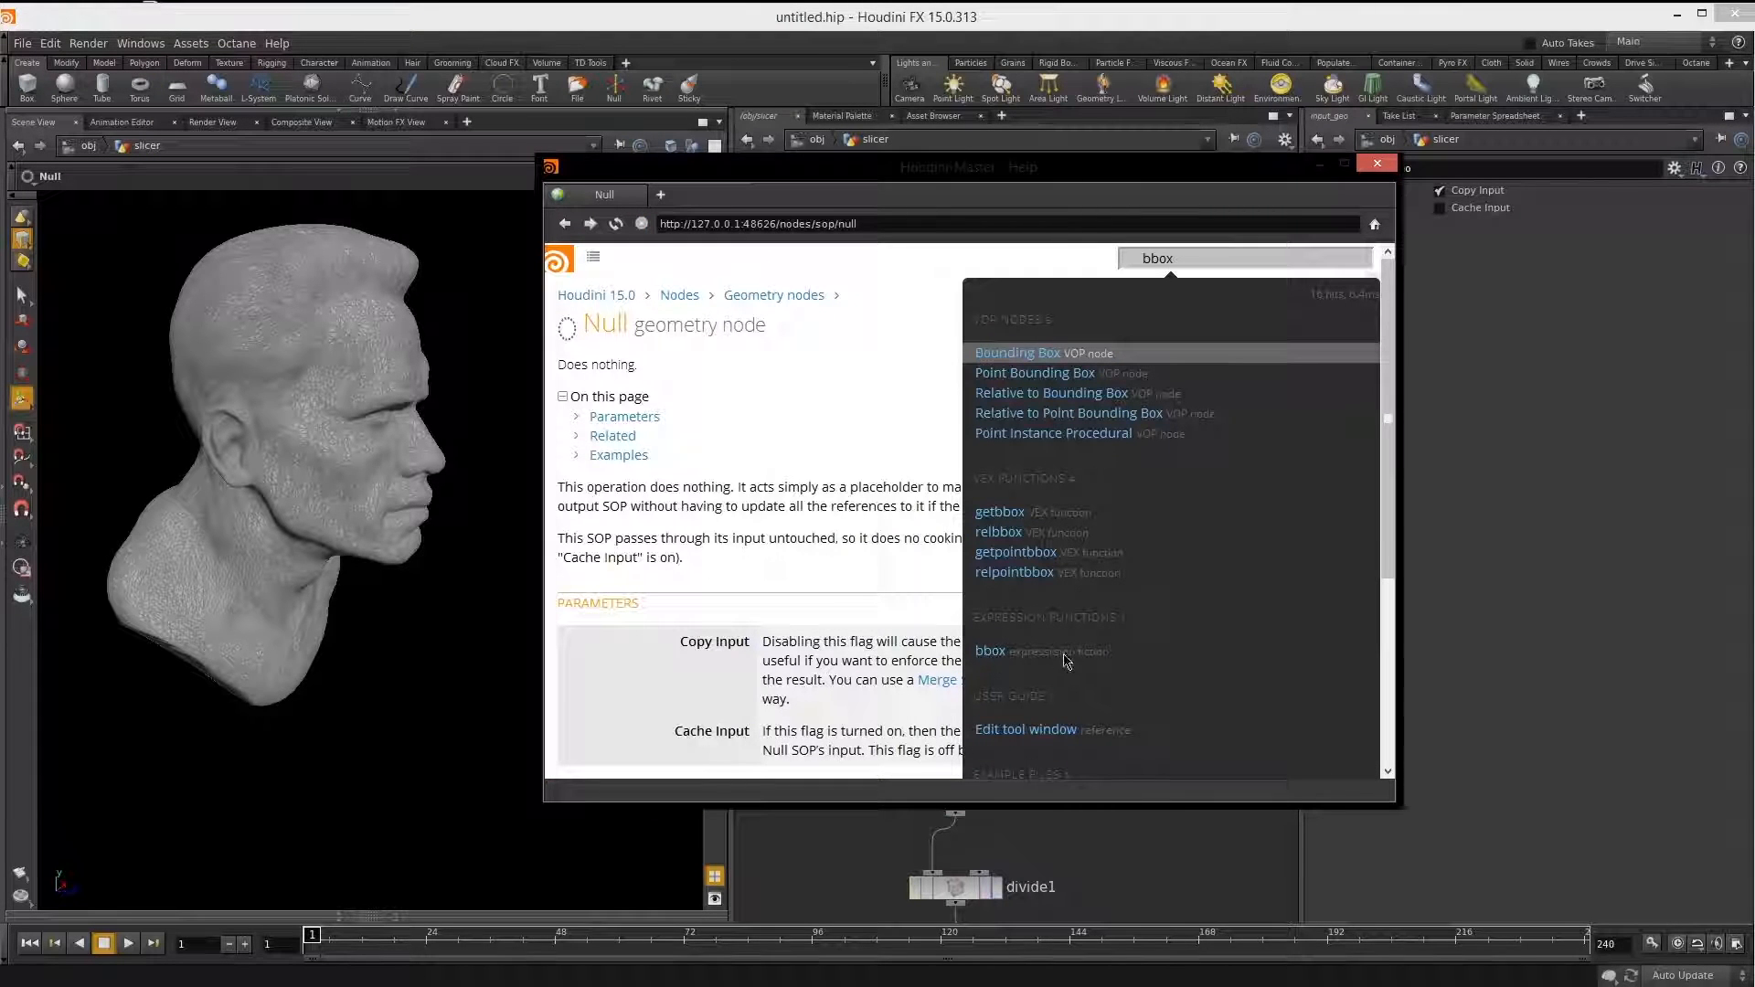
pyautogui.click(1005, 654)
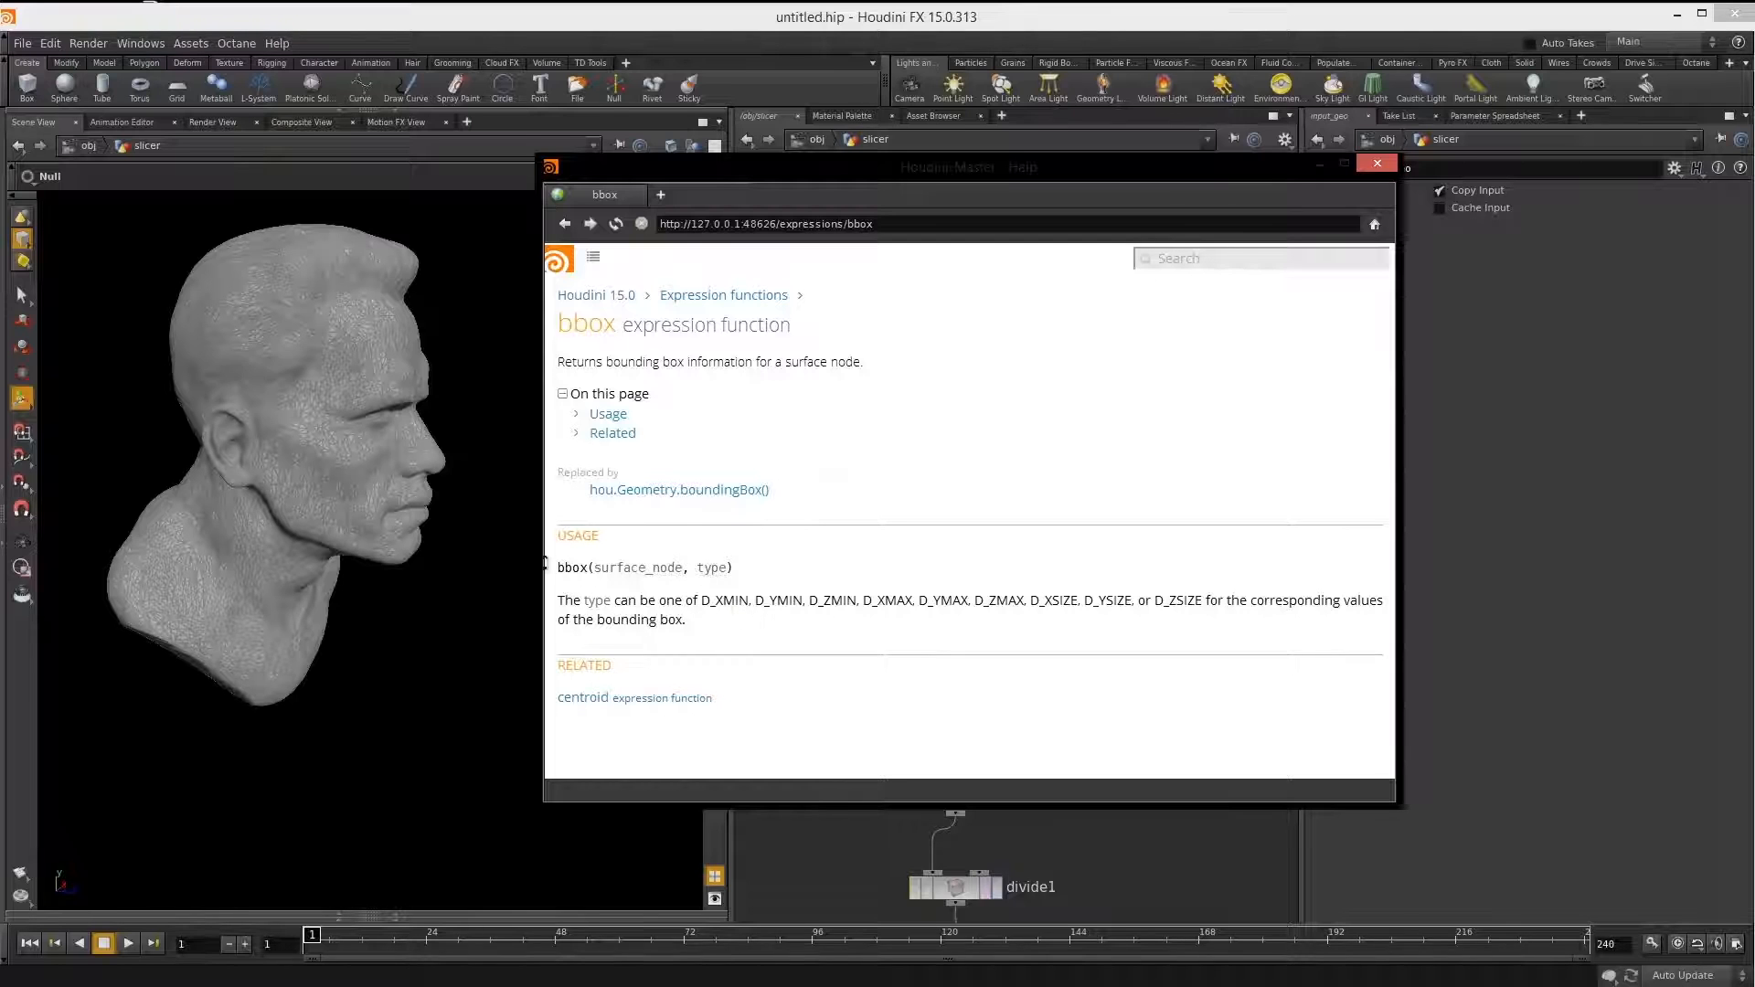
# Examine the related centroid expression function's syntax and shift the help window down to uncover the network.
pyautogui.click(586, 697)
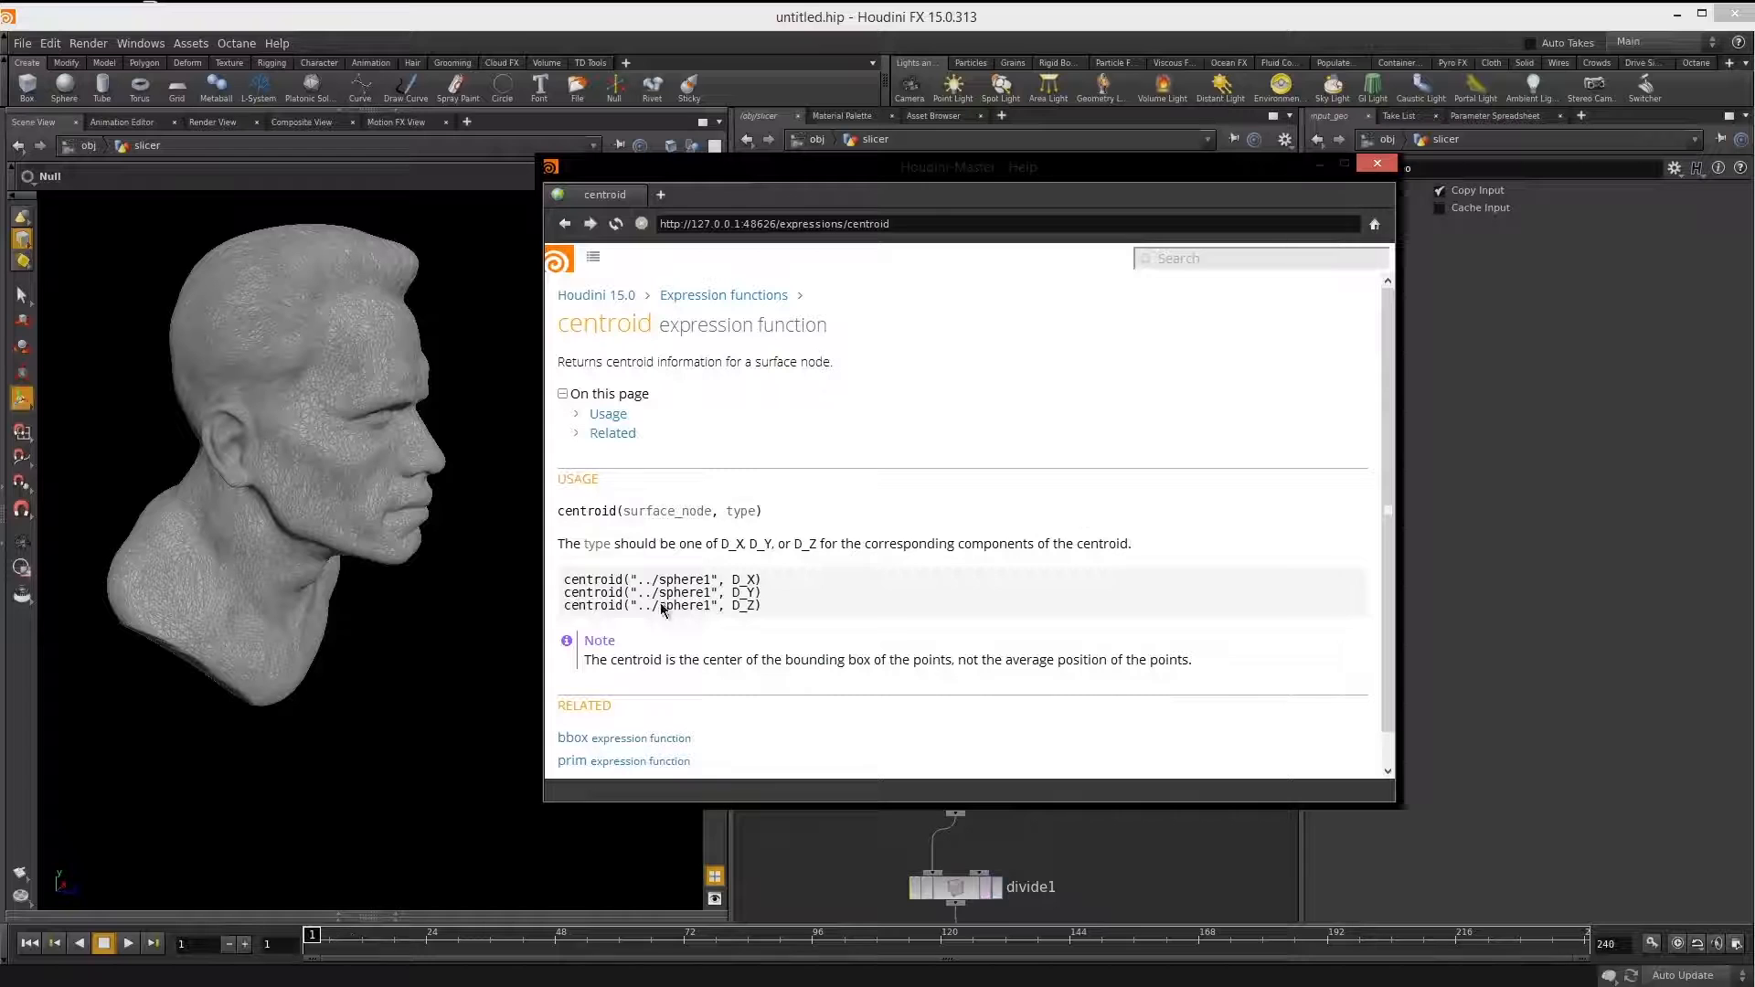
pyautogui.moveTo(559, 514)
pyautogui.mouseDown()
pyautogui.moveTo(645, 515)
pyautogui.moveTo(594, 515)
pyautogui.mouseUp()
pyautogui.click(630, 515)
pyautogui.moveTo(1105, 177); pyautogui.dragTo(940, 806)
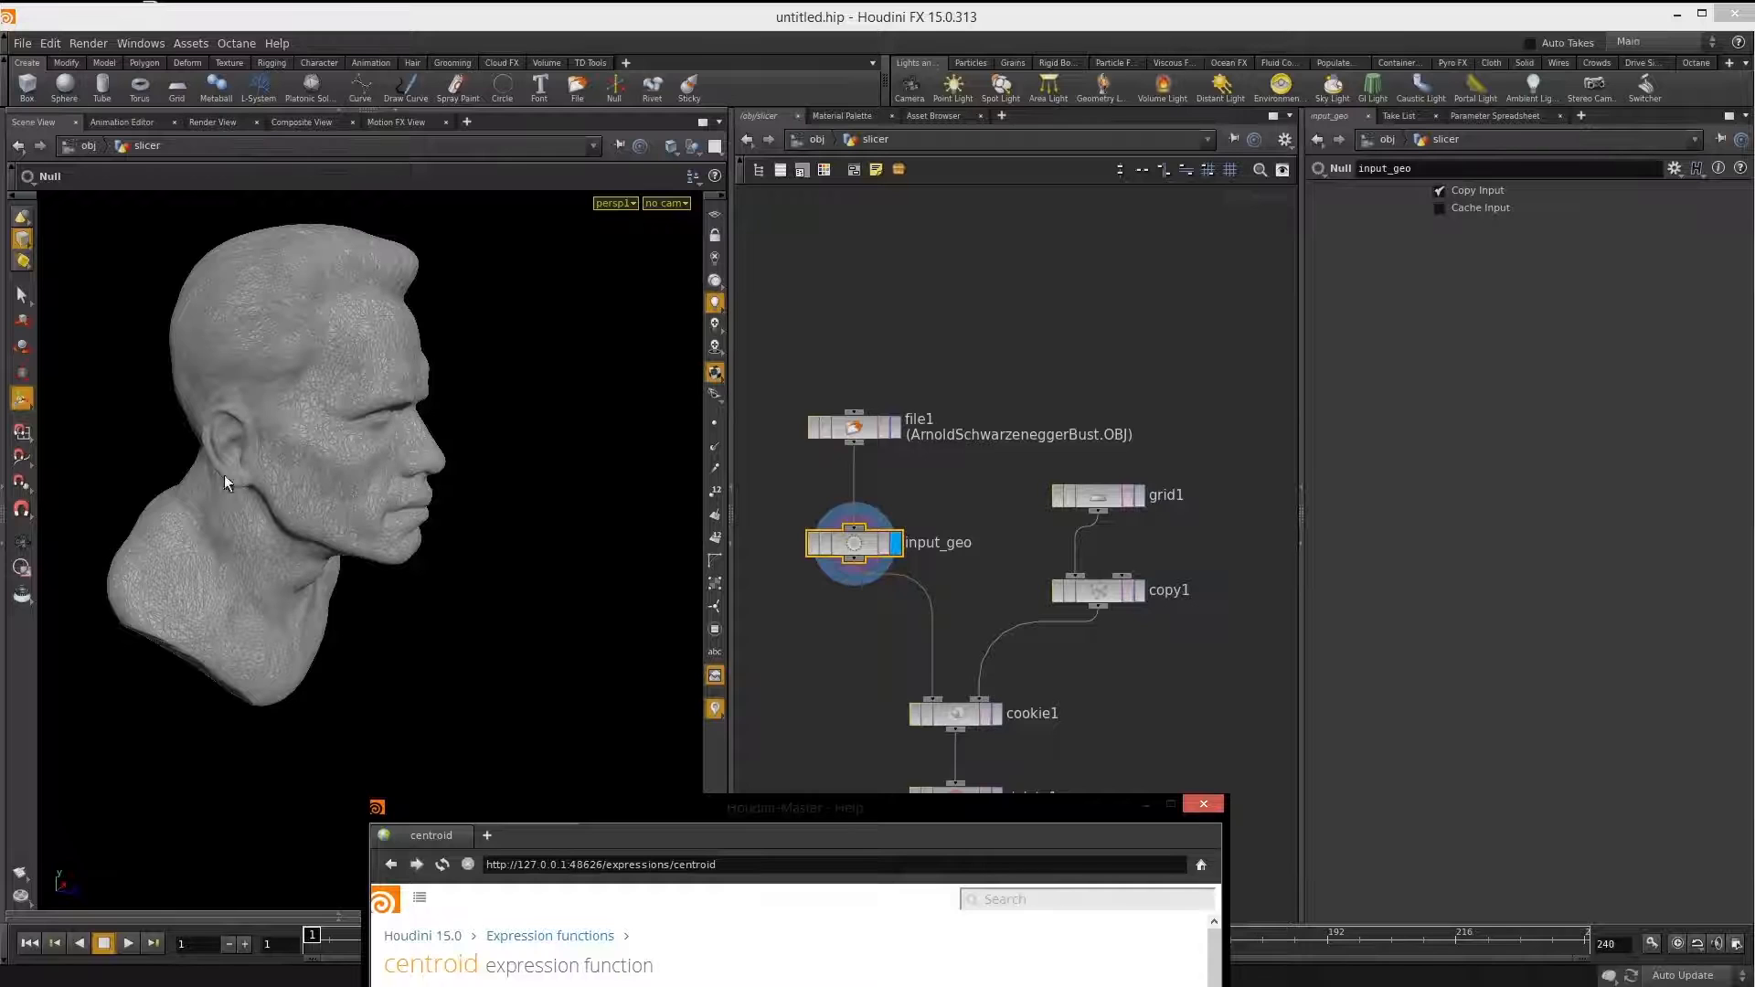
# Select the grid1 node and shift its X center to about 2.016.
pyautogui.press('Escape')
pyautogui.moveTo(411, 558); pyautogui.dragTo(481, 470)
pyautogui.press('Return')
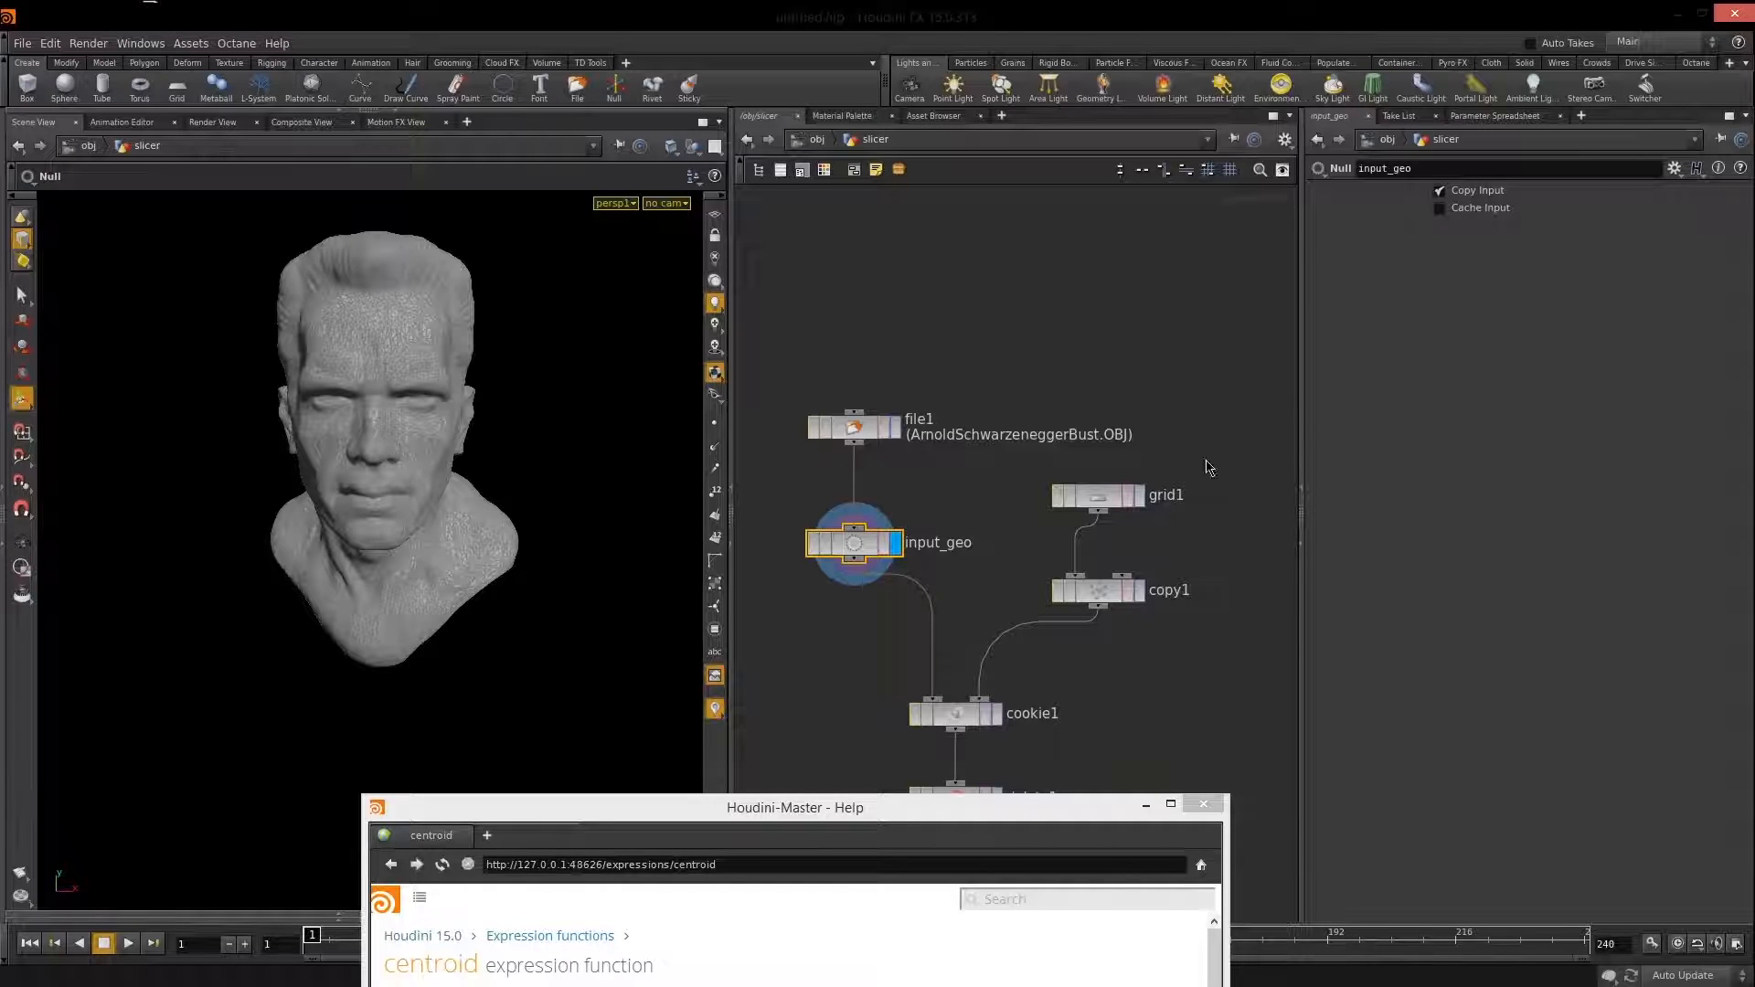
pyautogui.click(1099, 506)
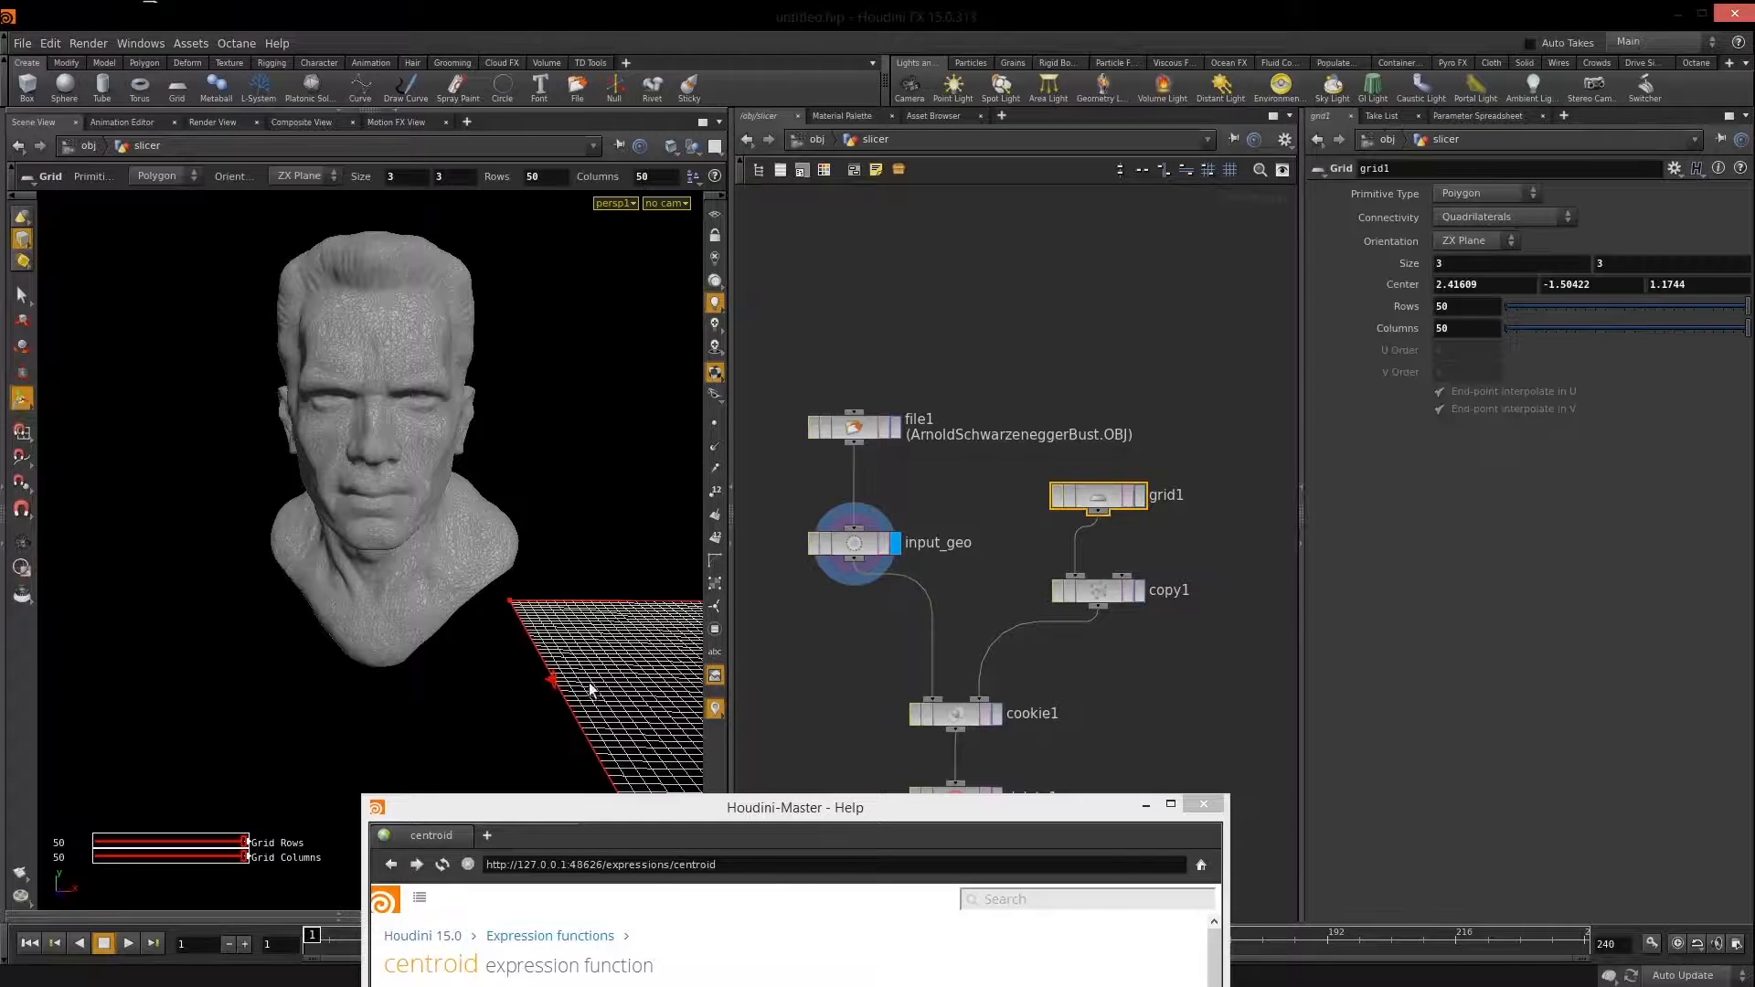
pyautogui.moveTo(843, 807); pyautogui.dragTo(799, 738)
pyautogui.click(1098, 502)
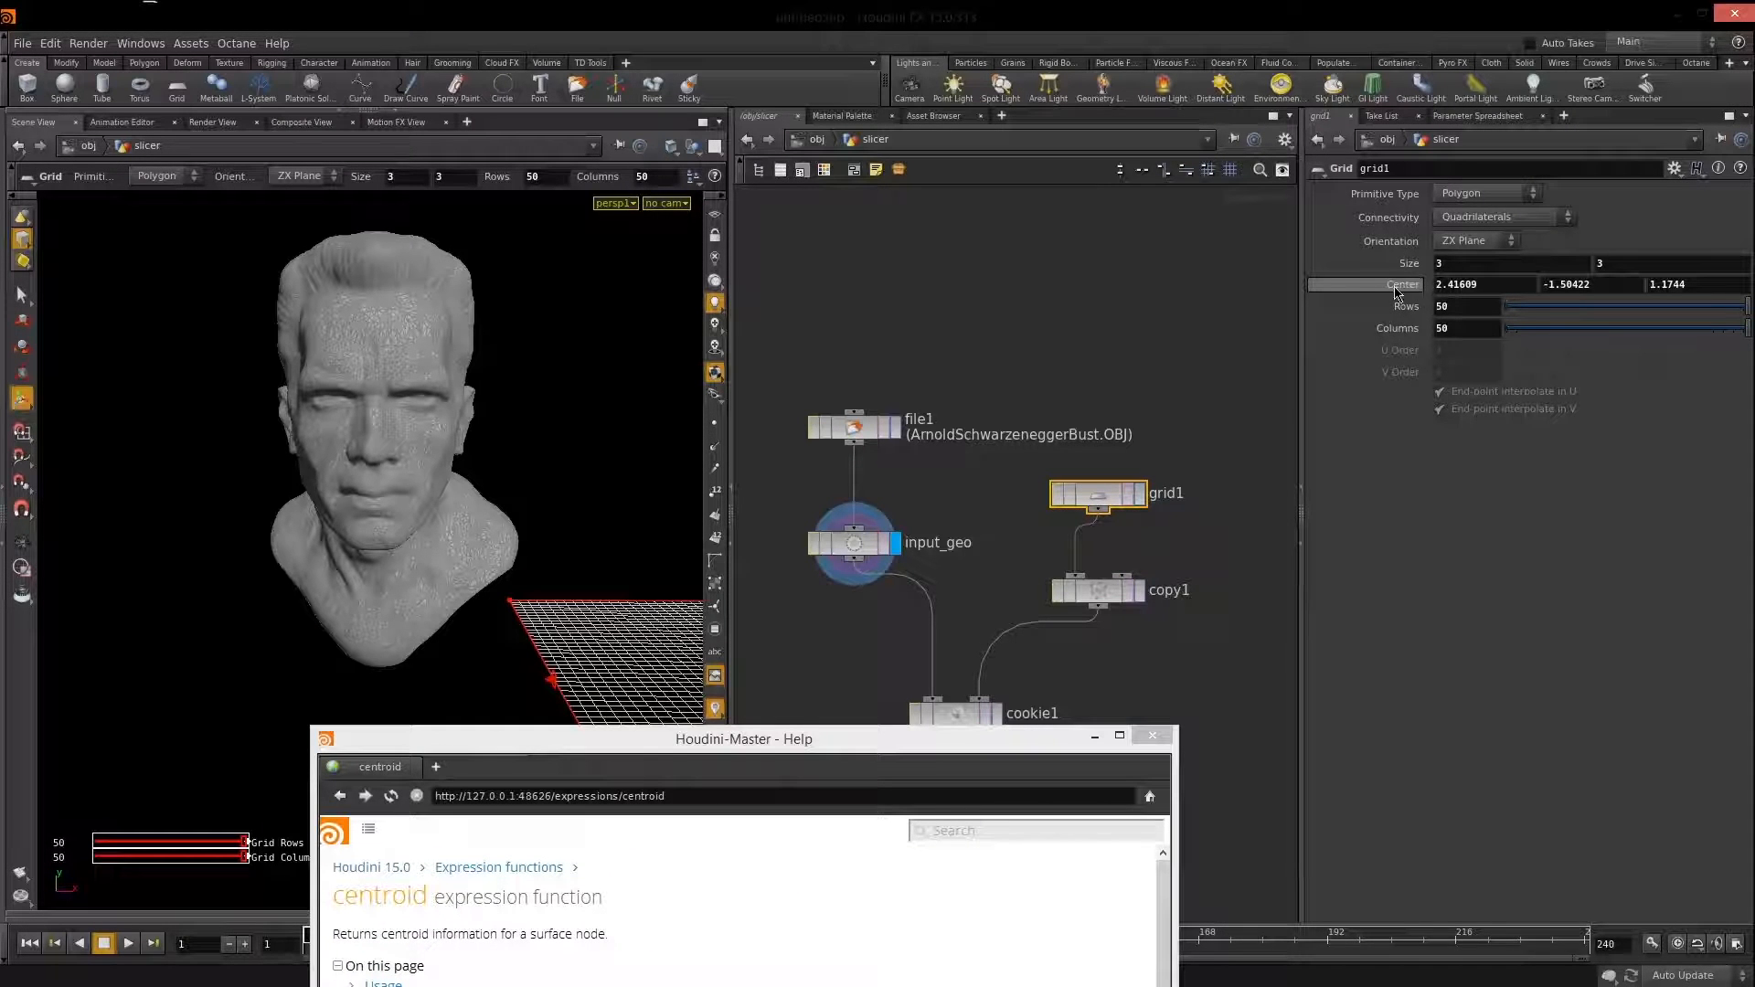
pyautogui.moveTo(1396, 290); pyautogui.dragTo(1424, 346, button='middle')
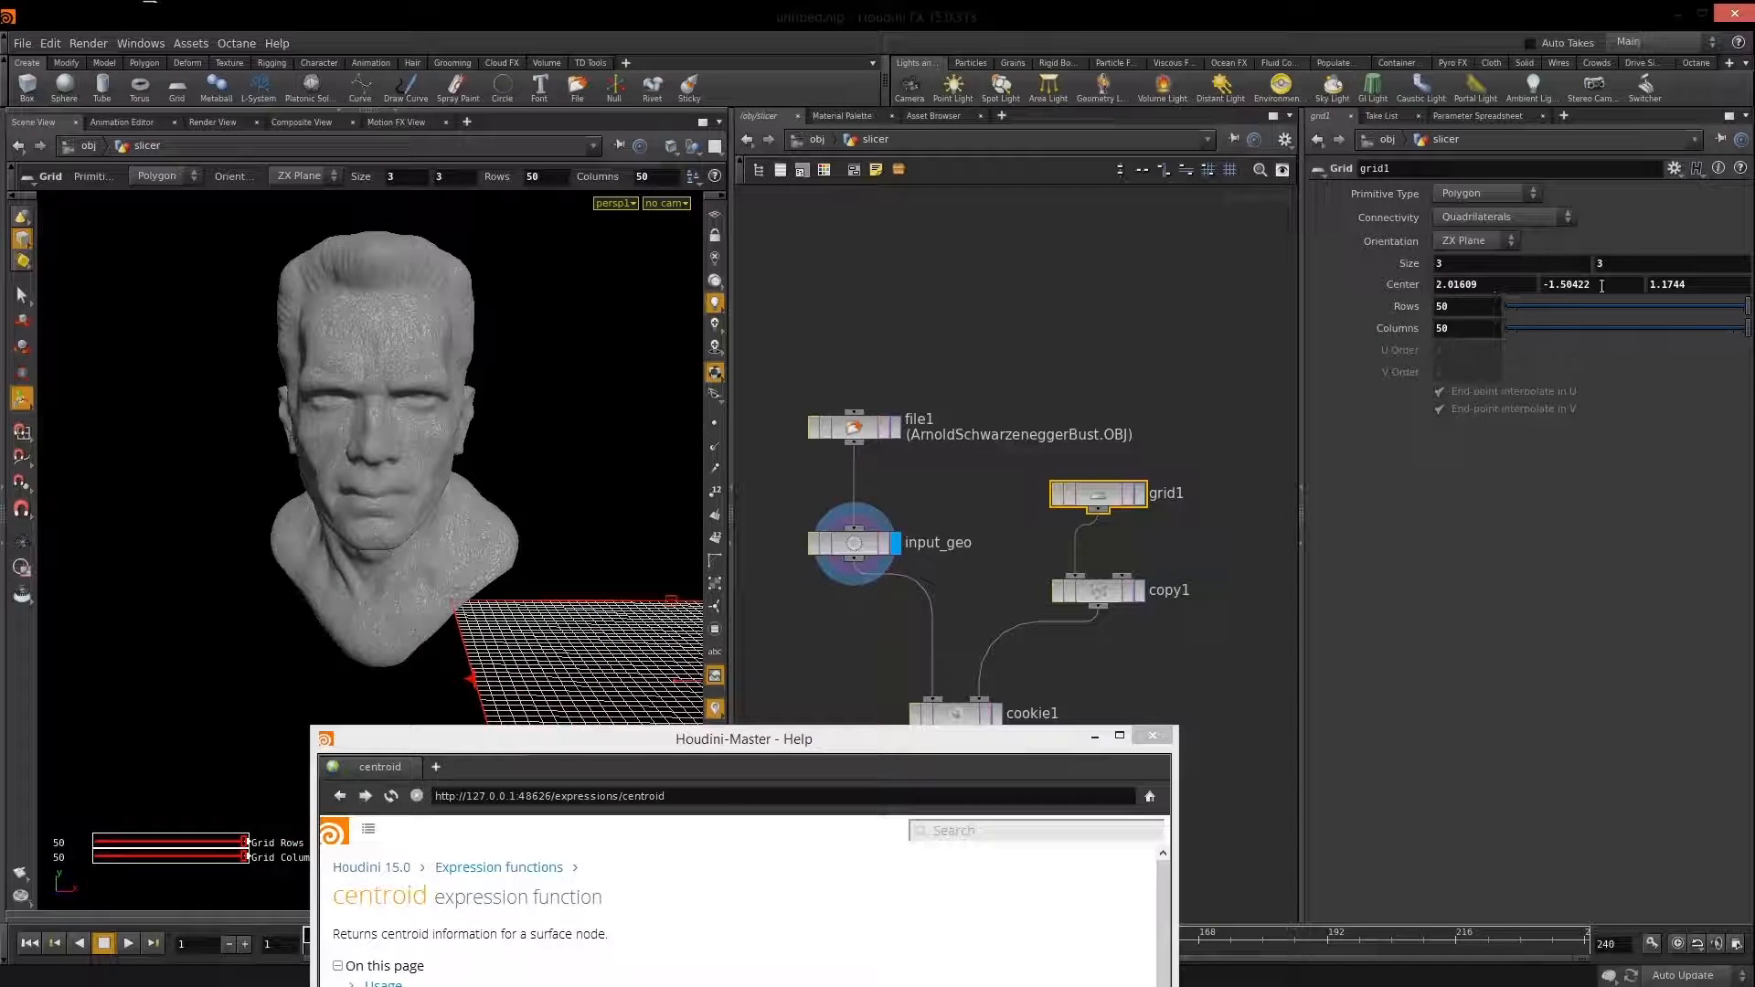
# Set the grid's X center to the expression centroid("../input_geo", D_X).
pyautogui.moveTo(1488, 287); pyautogui.dragTo(1373, 300)
pyautogui.write('cent')
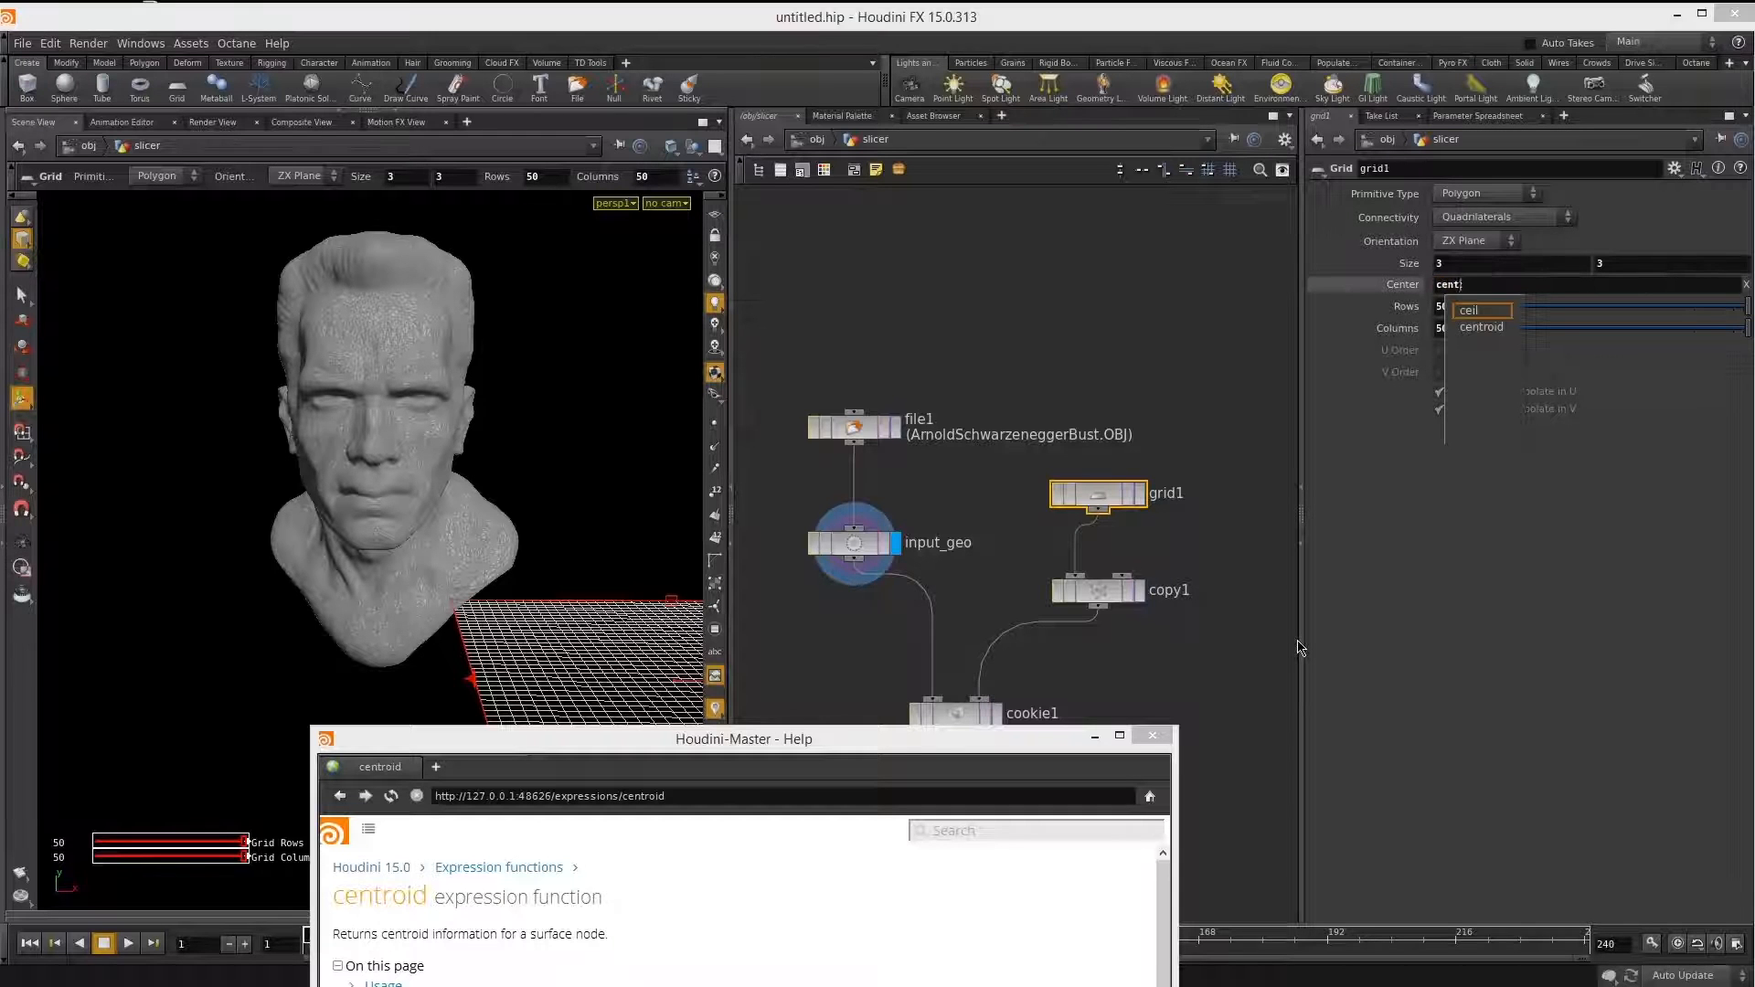
pyautogui.write('roid(')
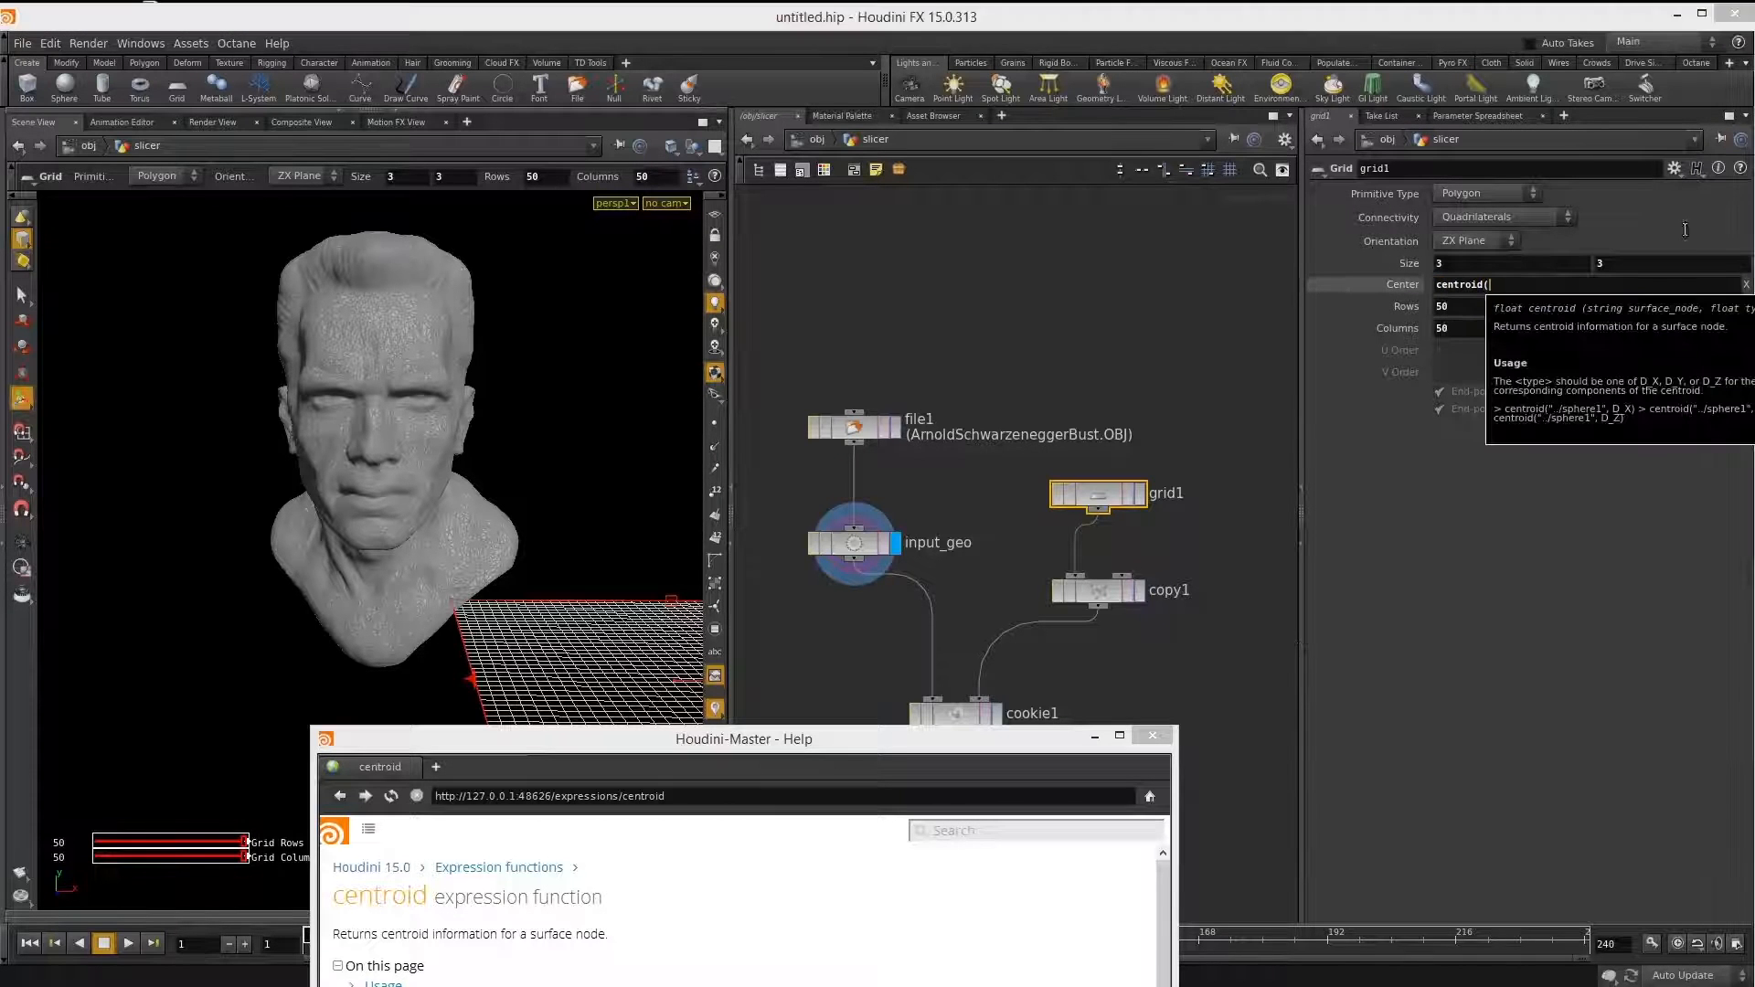
pyautogui.write('"')
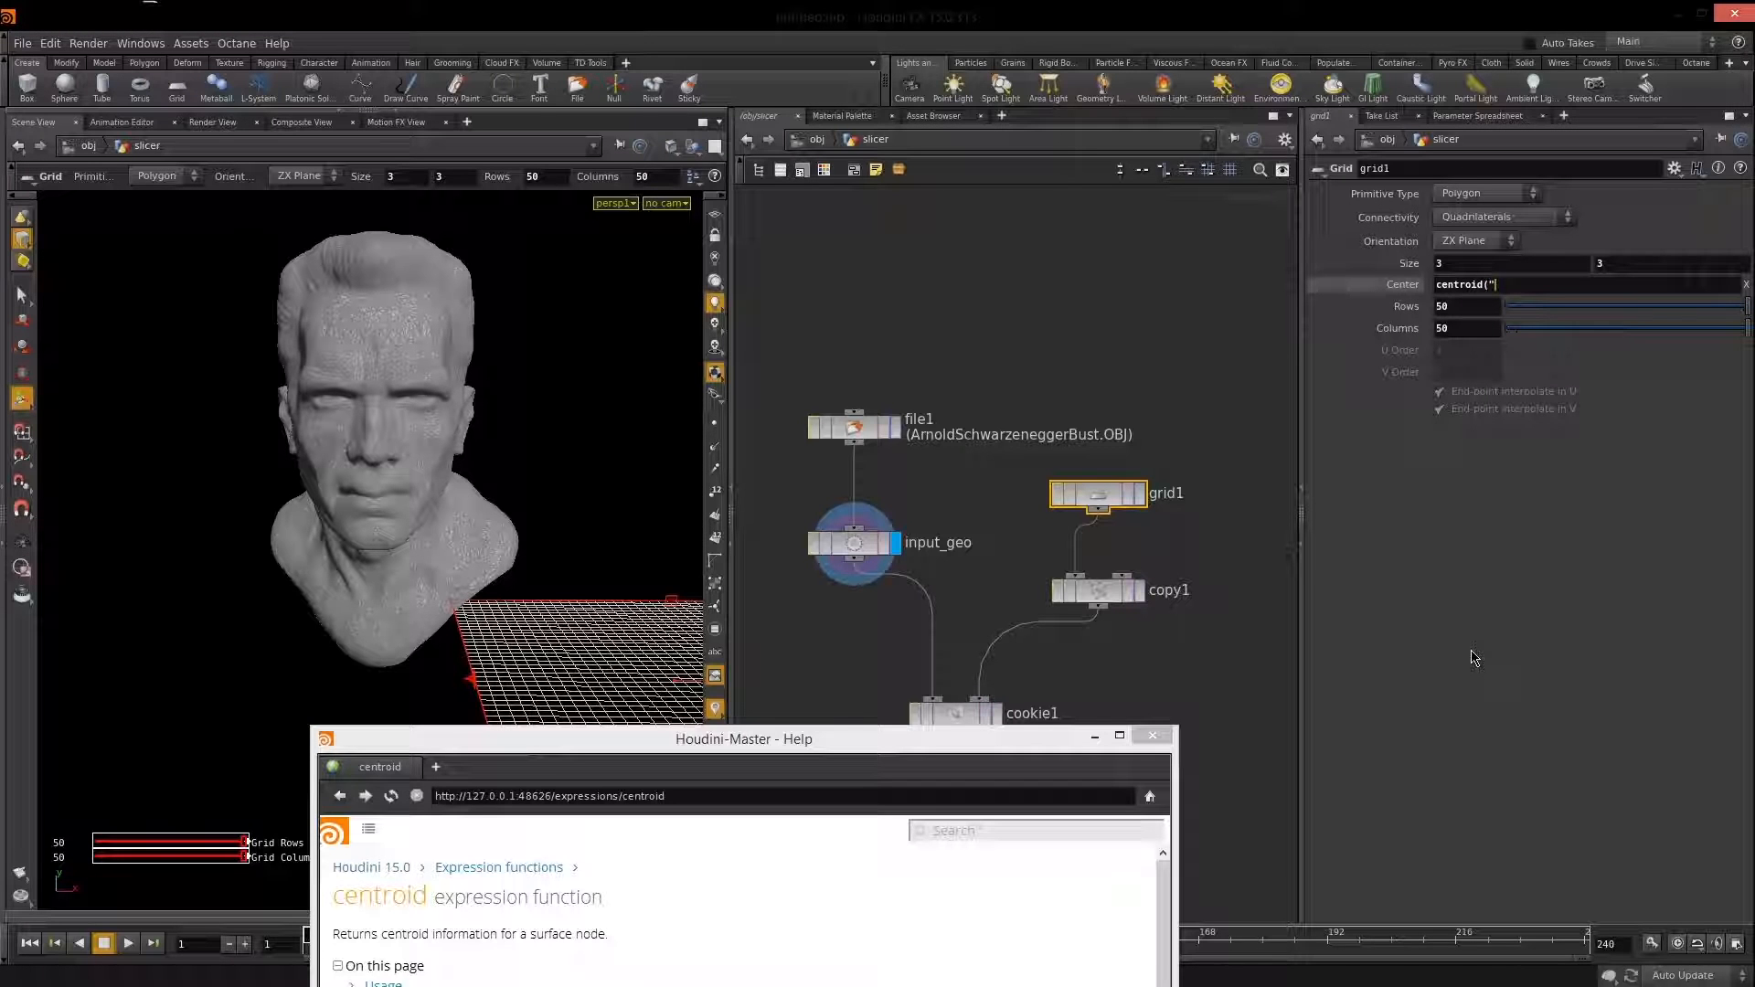
pyautogui.write('../')
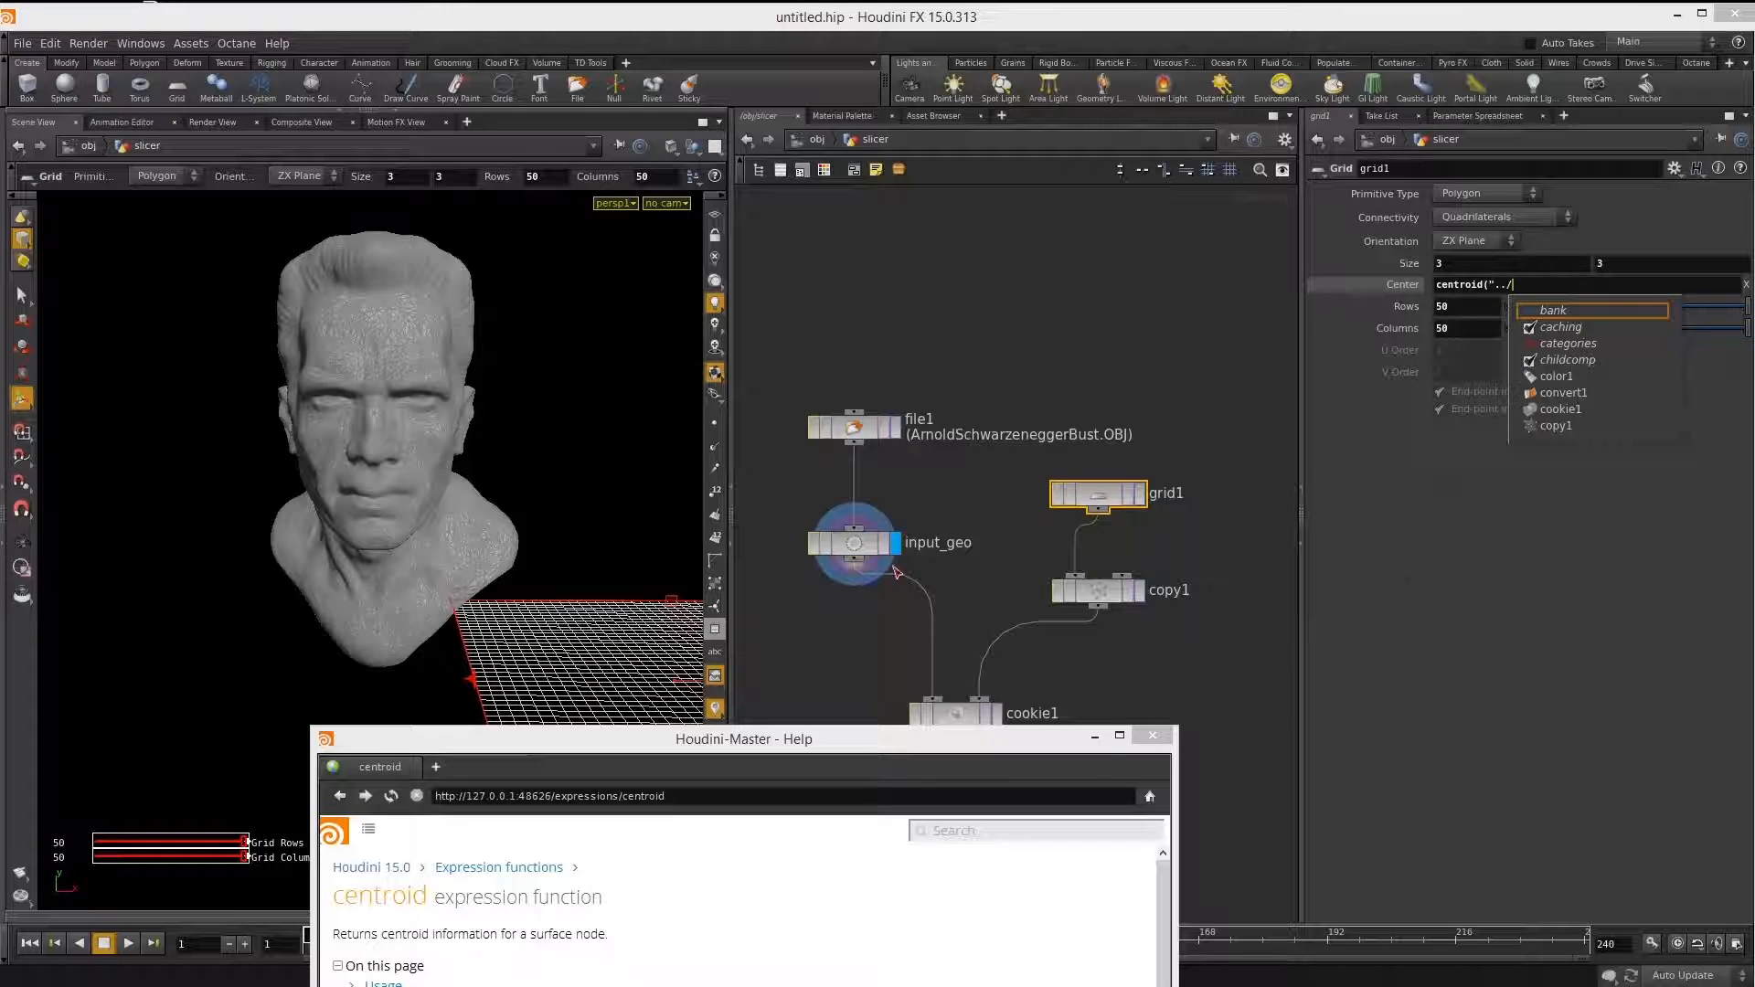
pyautogui.write('input_geo')
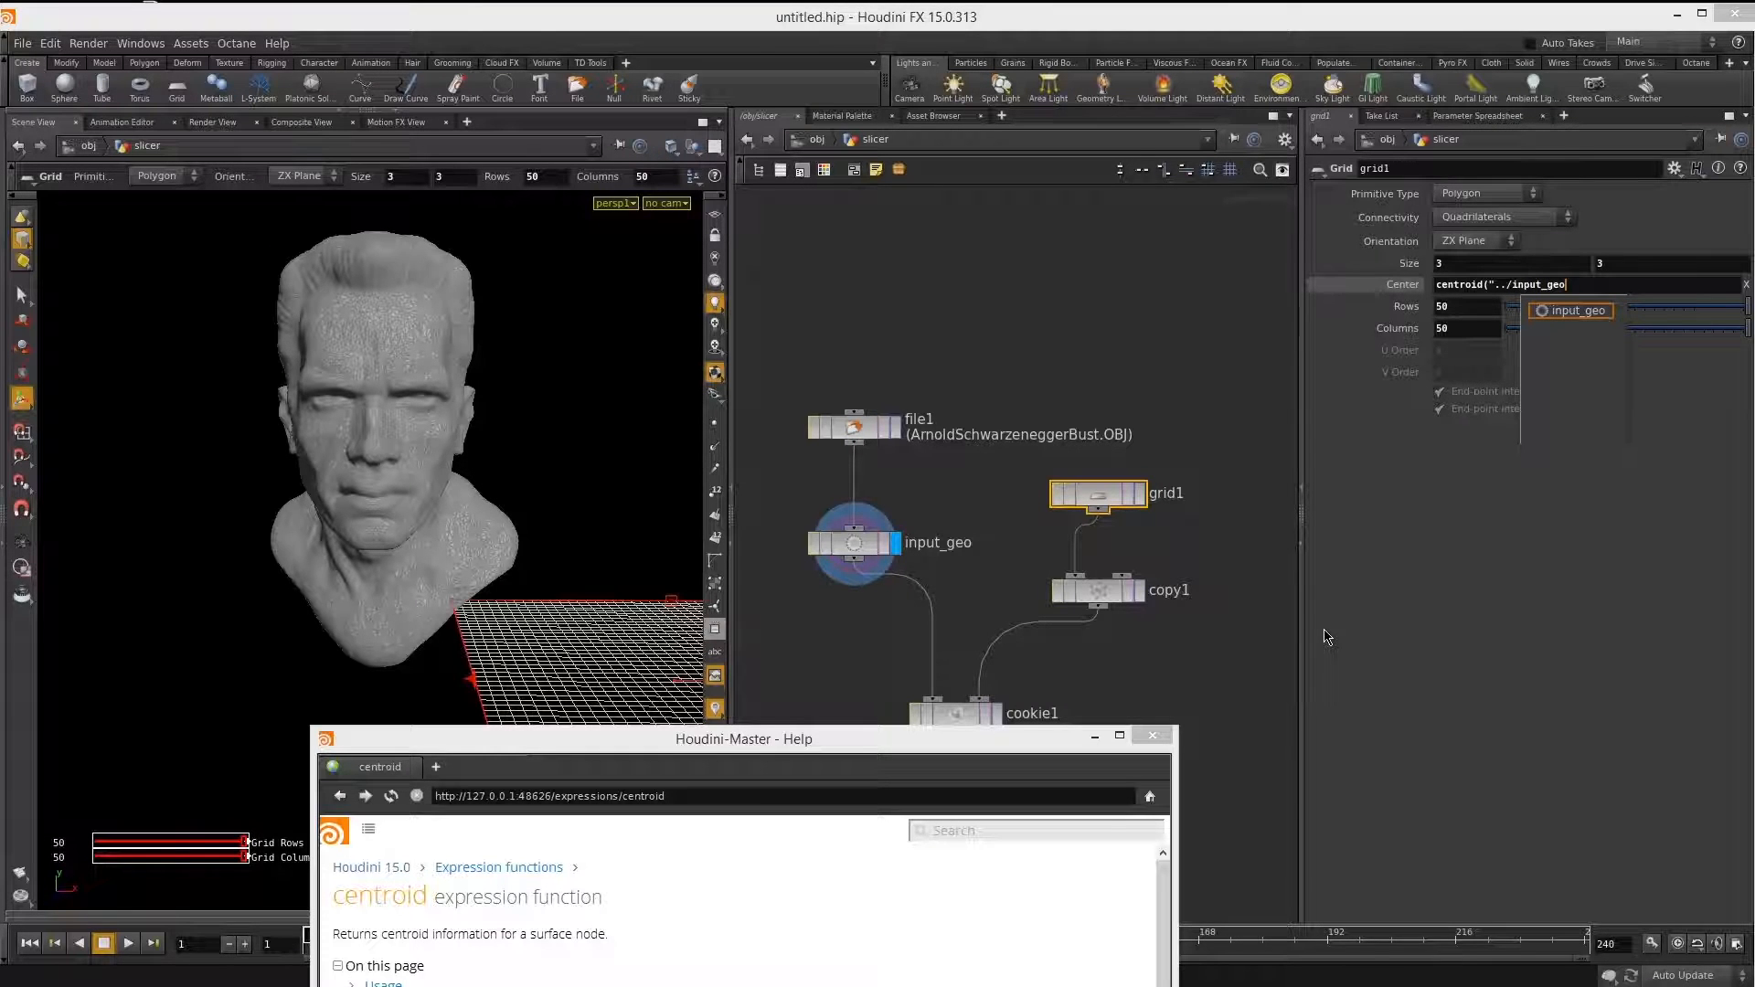
pyautogui.write('"')
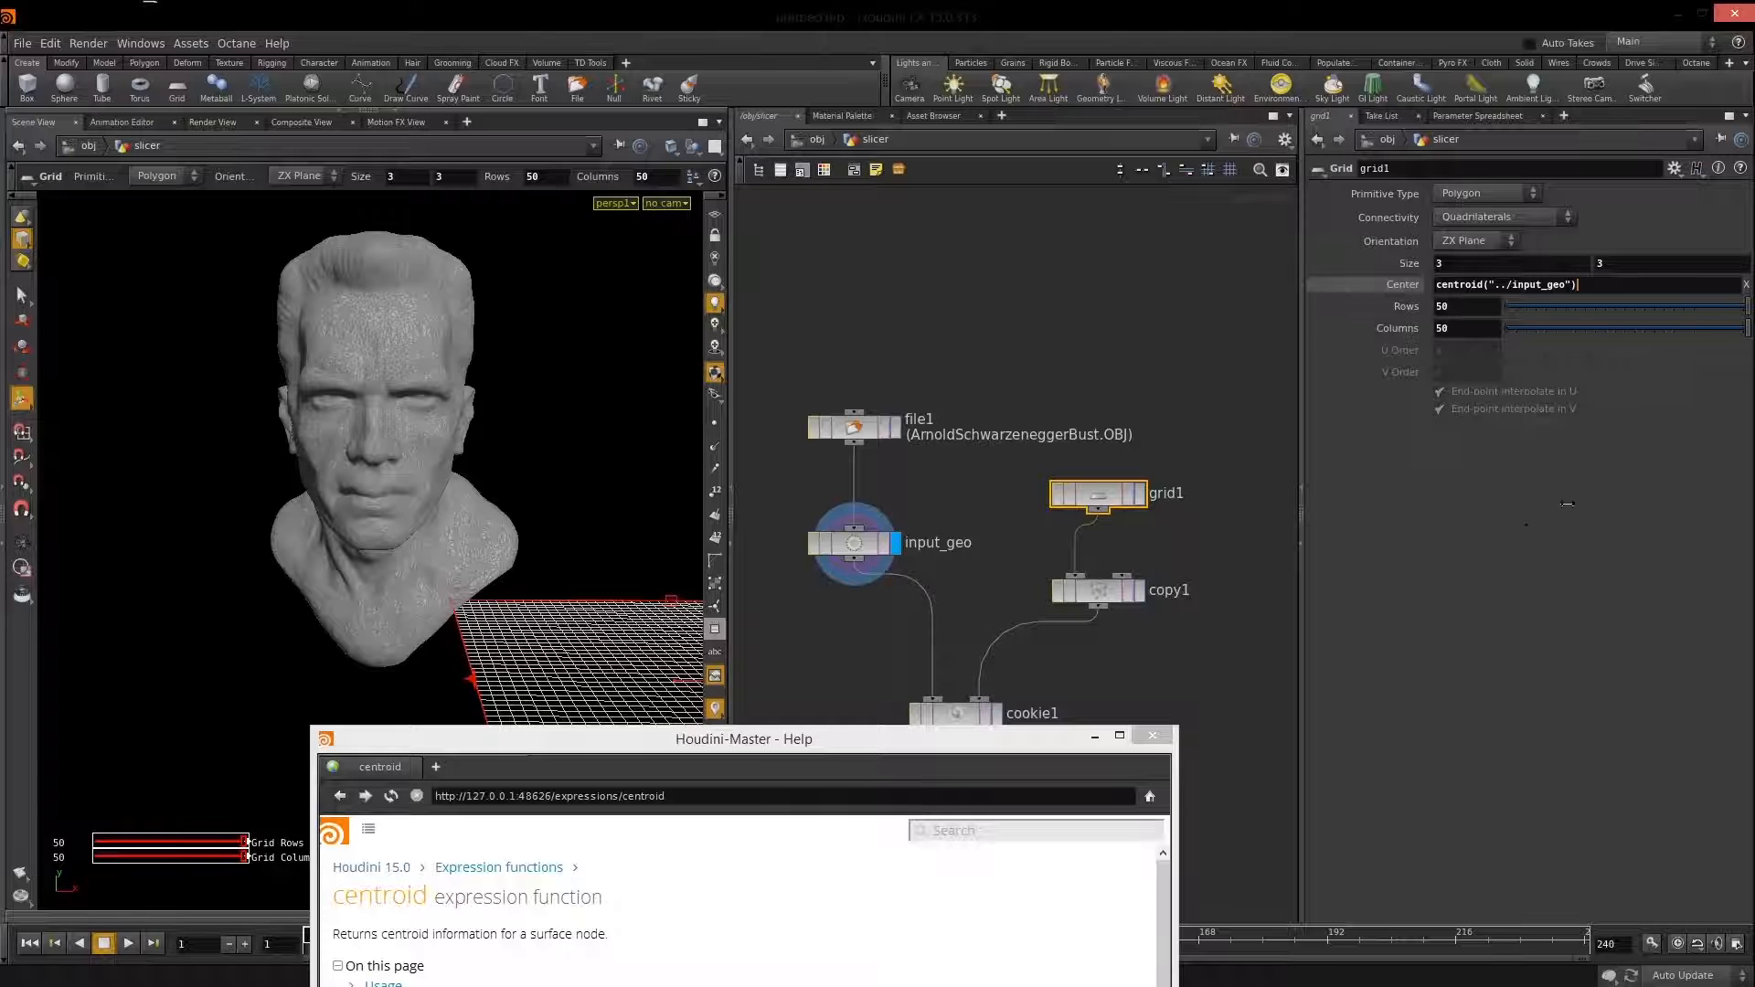
pyautogui.write(')')
pyautogui.press('Return')
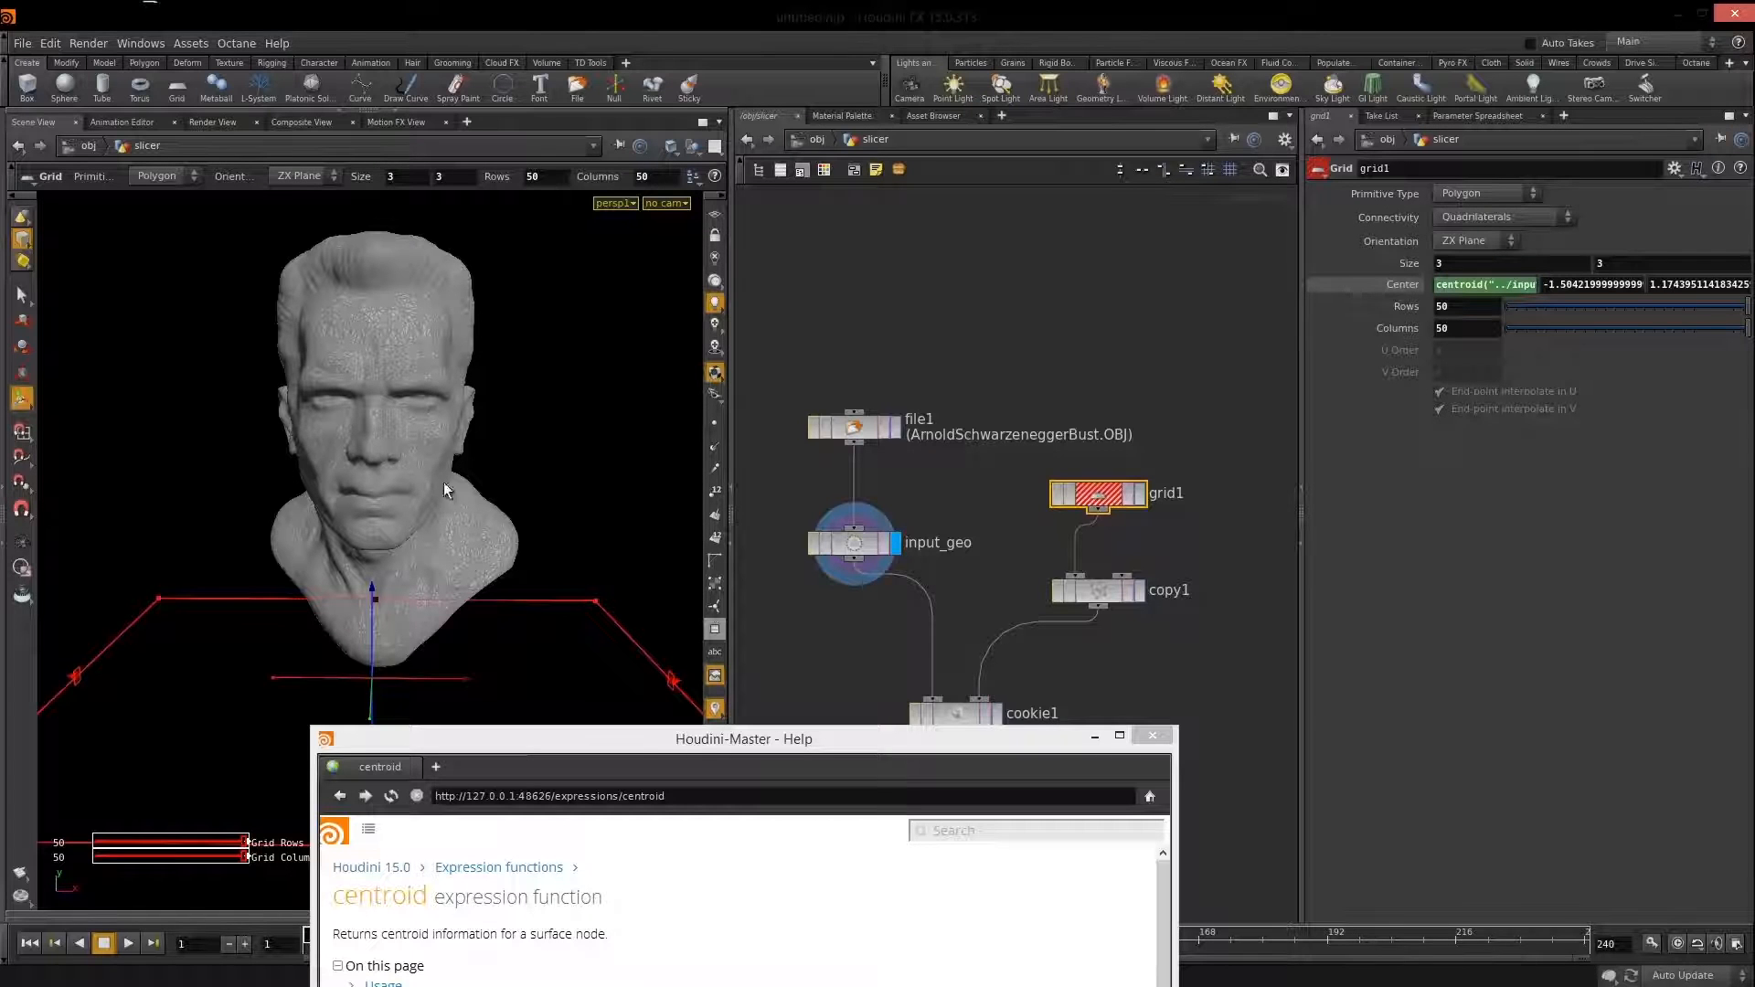
pyautogui.click(1514, 286)
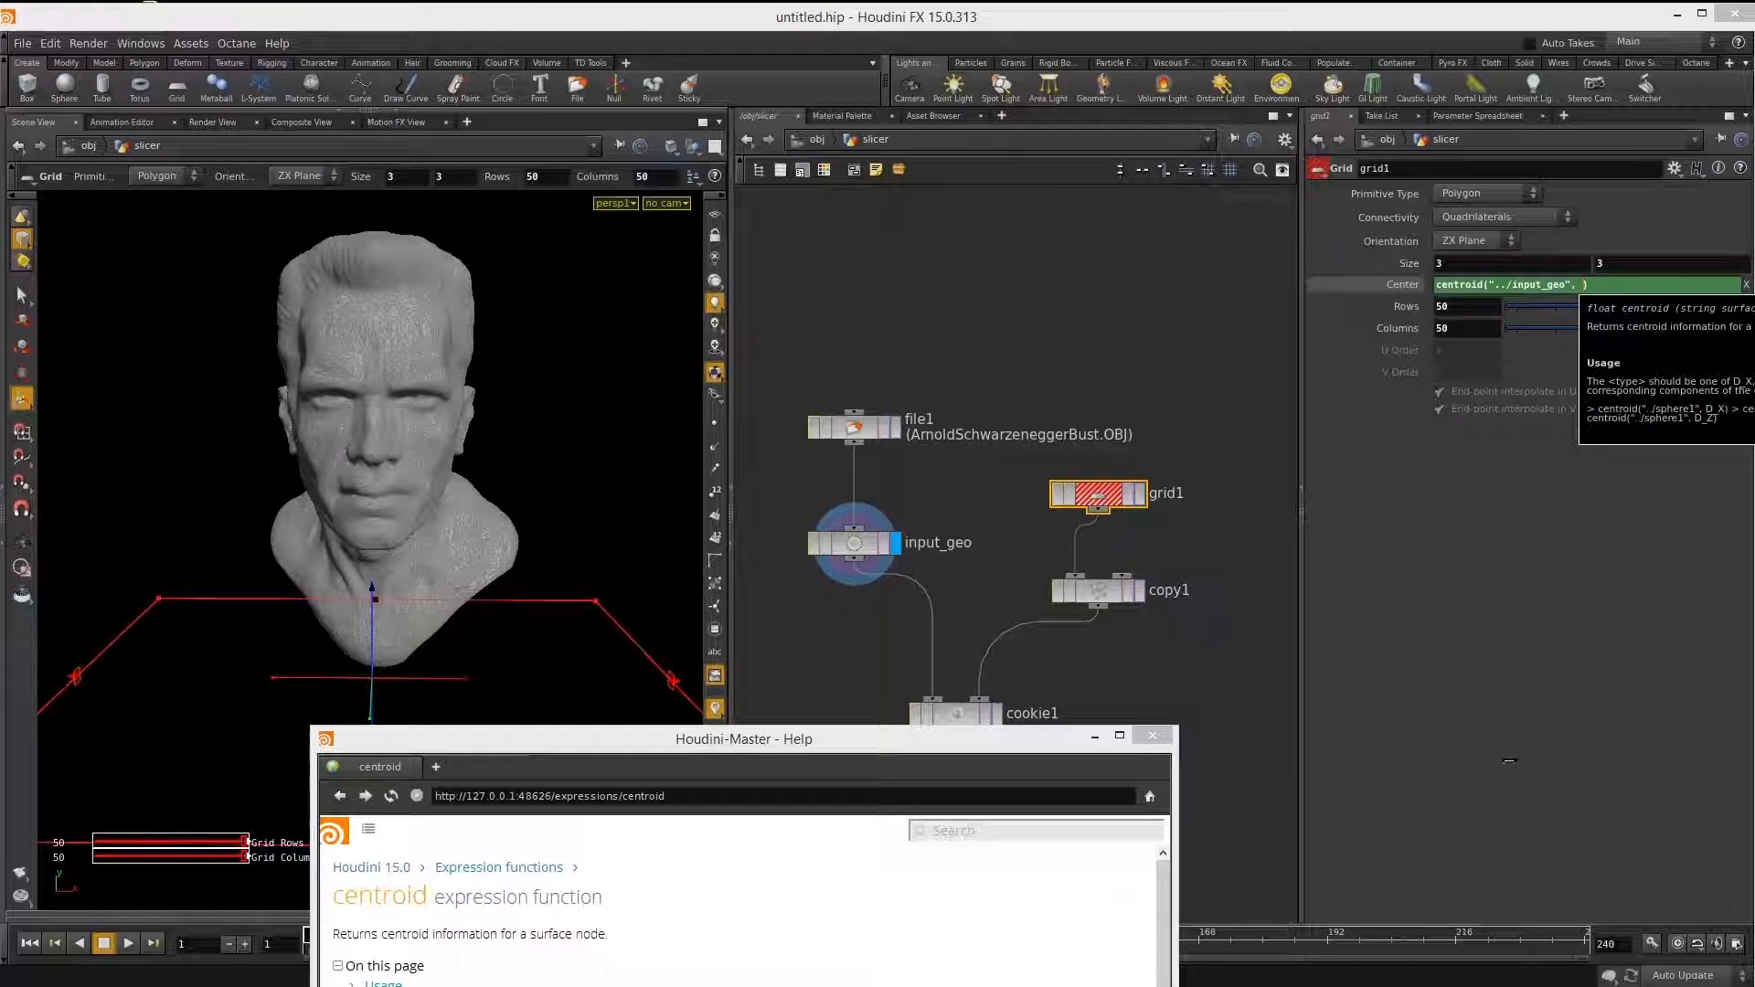
pyautogui.write('D_X')
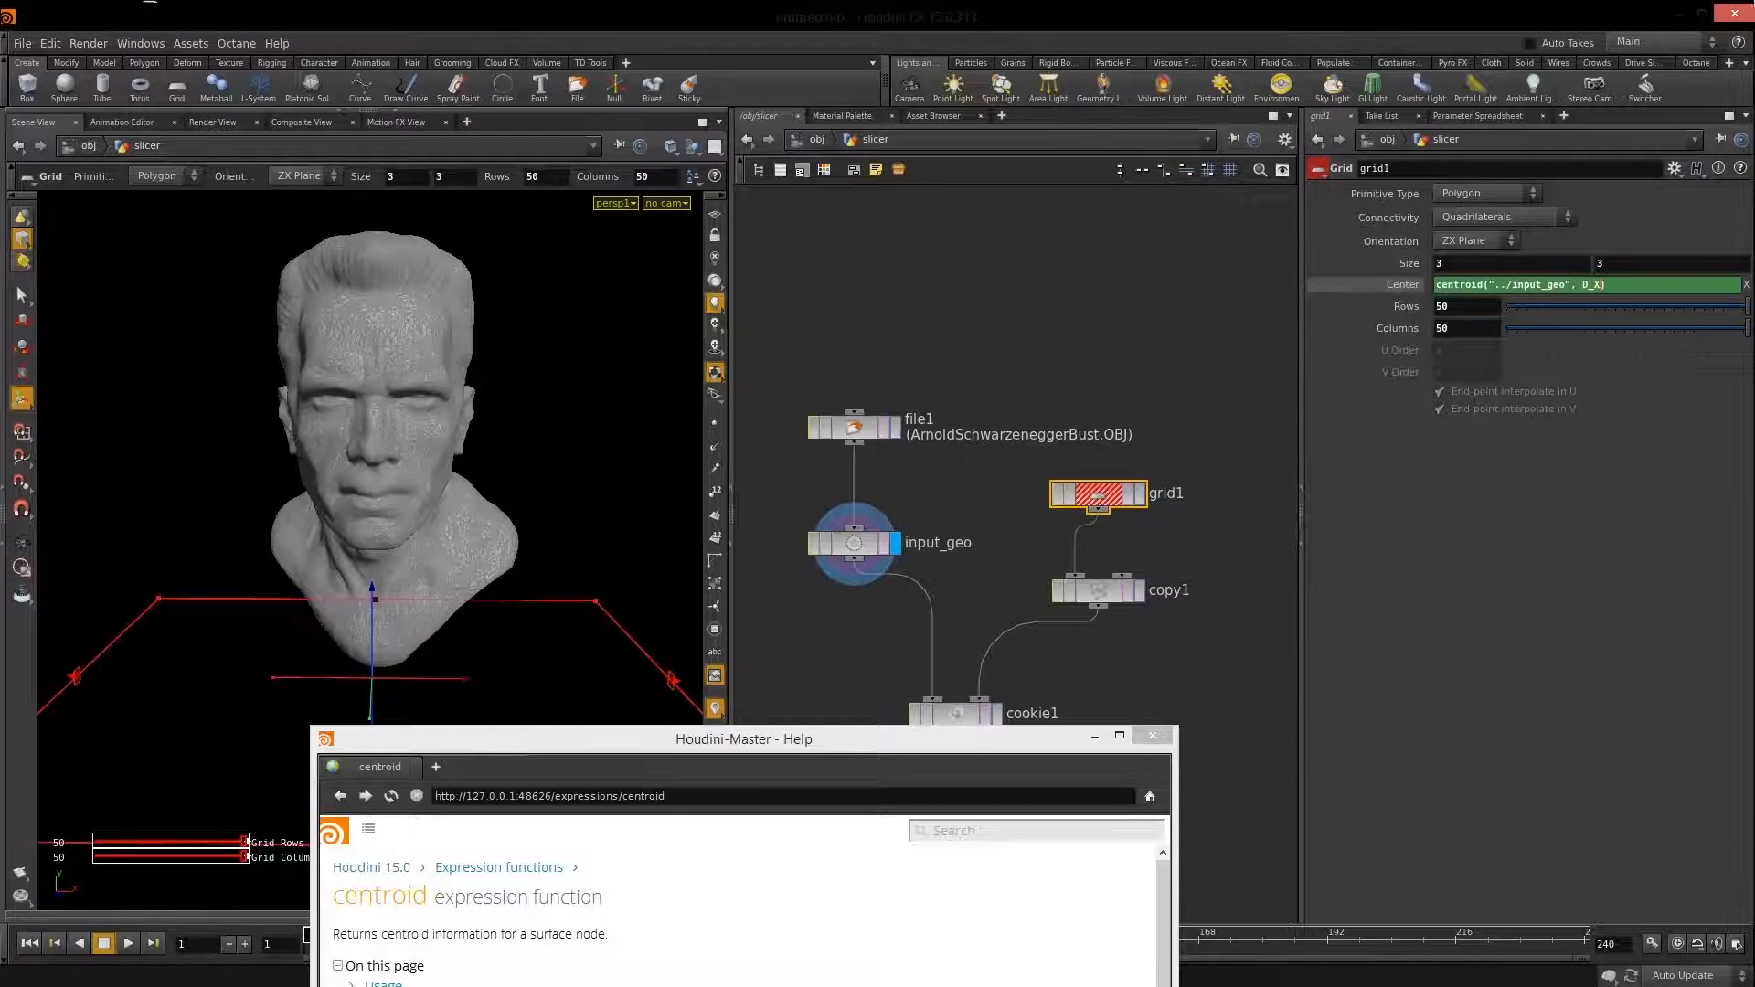
pyautogui.press('Return')
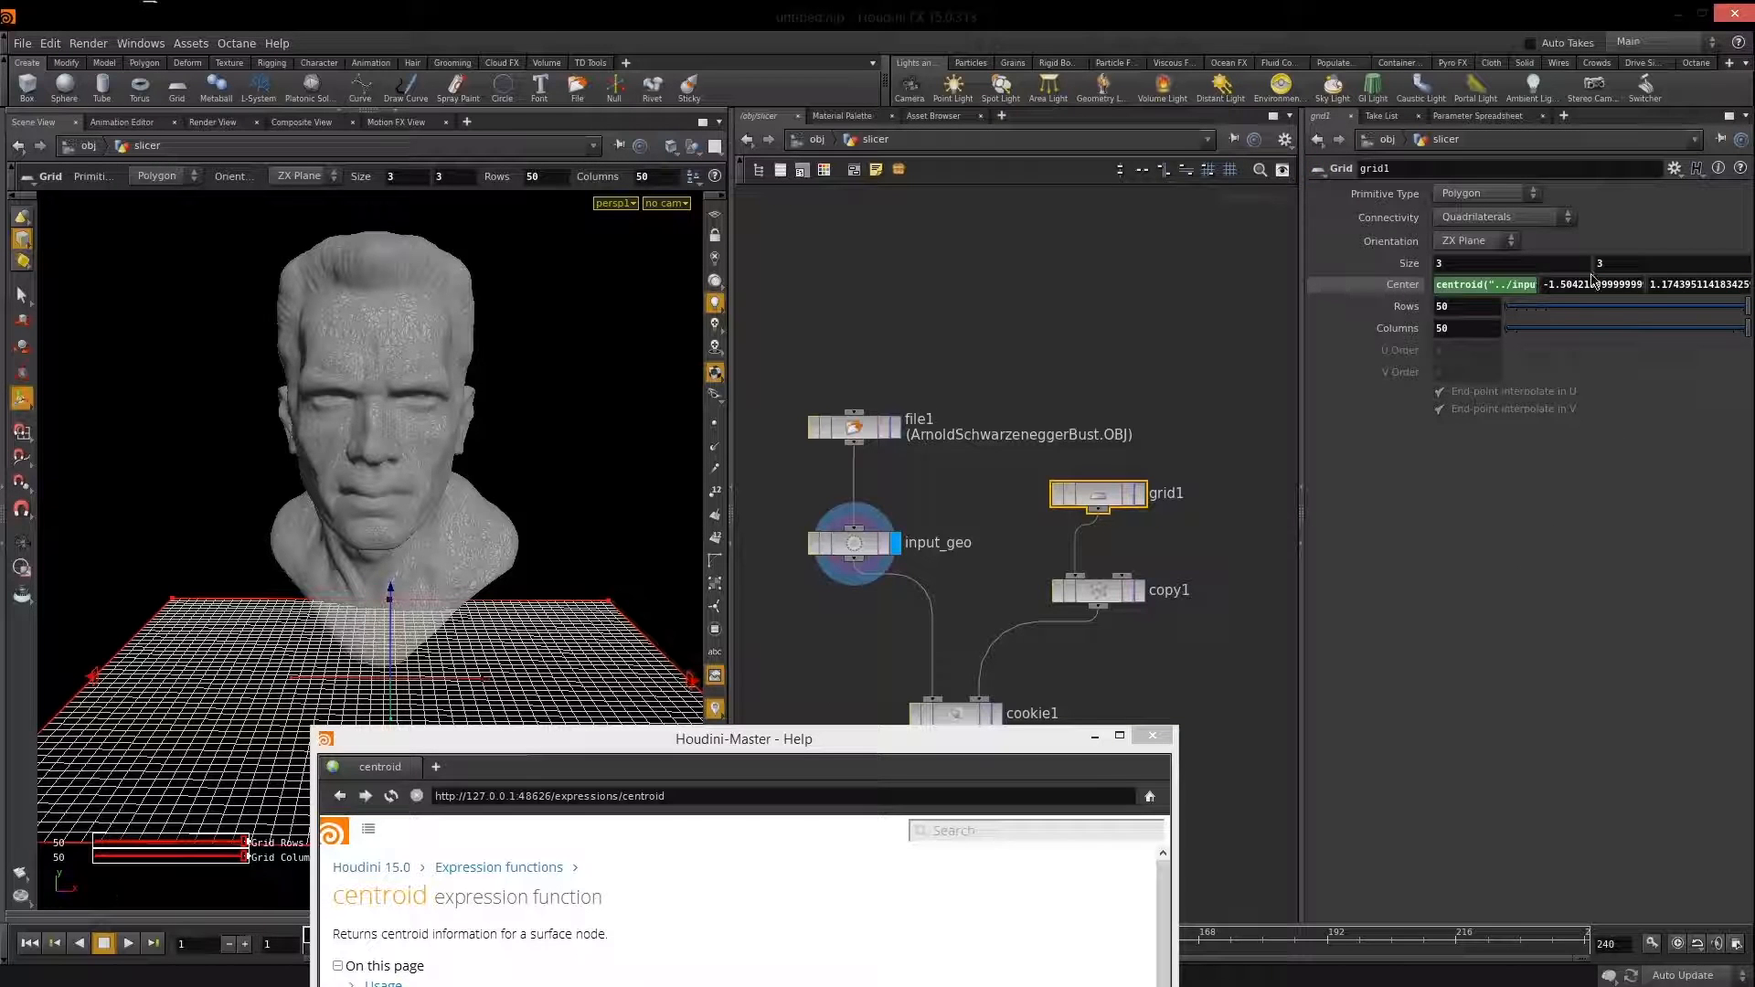
# Copy the X center expression into the grid's Z center and change its type, giving centroid("../input_geo", D_Z).
pyautogui.press('Escape')
pyautogui.moveTo(533, 662); pyautogui.dragTo(483, 533)
pyautogui.press('Return')
pyautogui.press('Escape')
pyautogui.press('Return')
pyautogui.press('Escape')
pyautogui.press('Return')
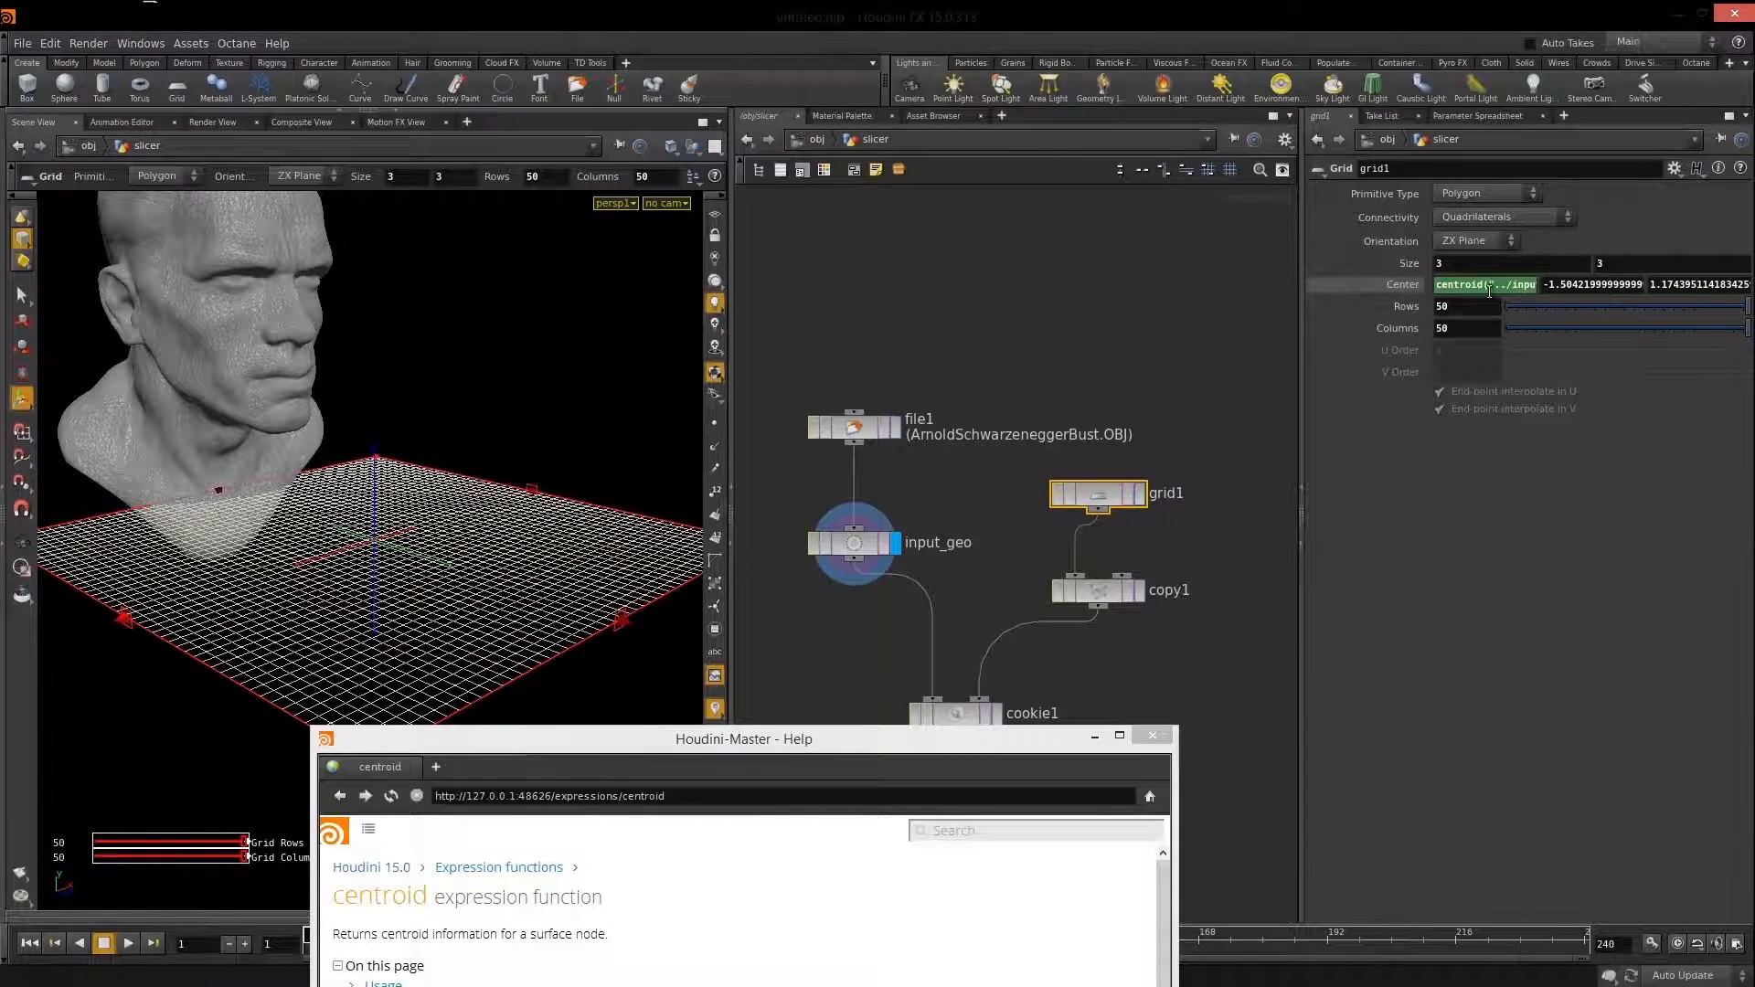
pyautogui.moveTo(1438, 285); pyautogui.dragTo(1626, 282)
pyautogui.hotkey('ctrl', 'c')
pyautogui.click(1559, 501)
pyautogui.moveTo(1652, 284); pyautogui.dragTo(1753, 282)
pyautogui.hotkey('ctrl', 'v')
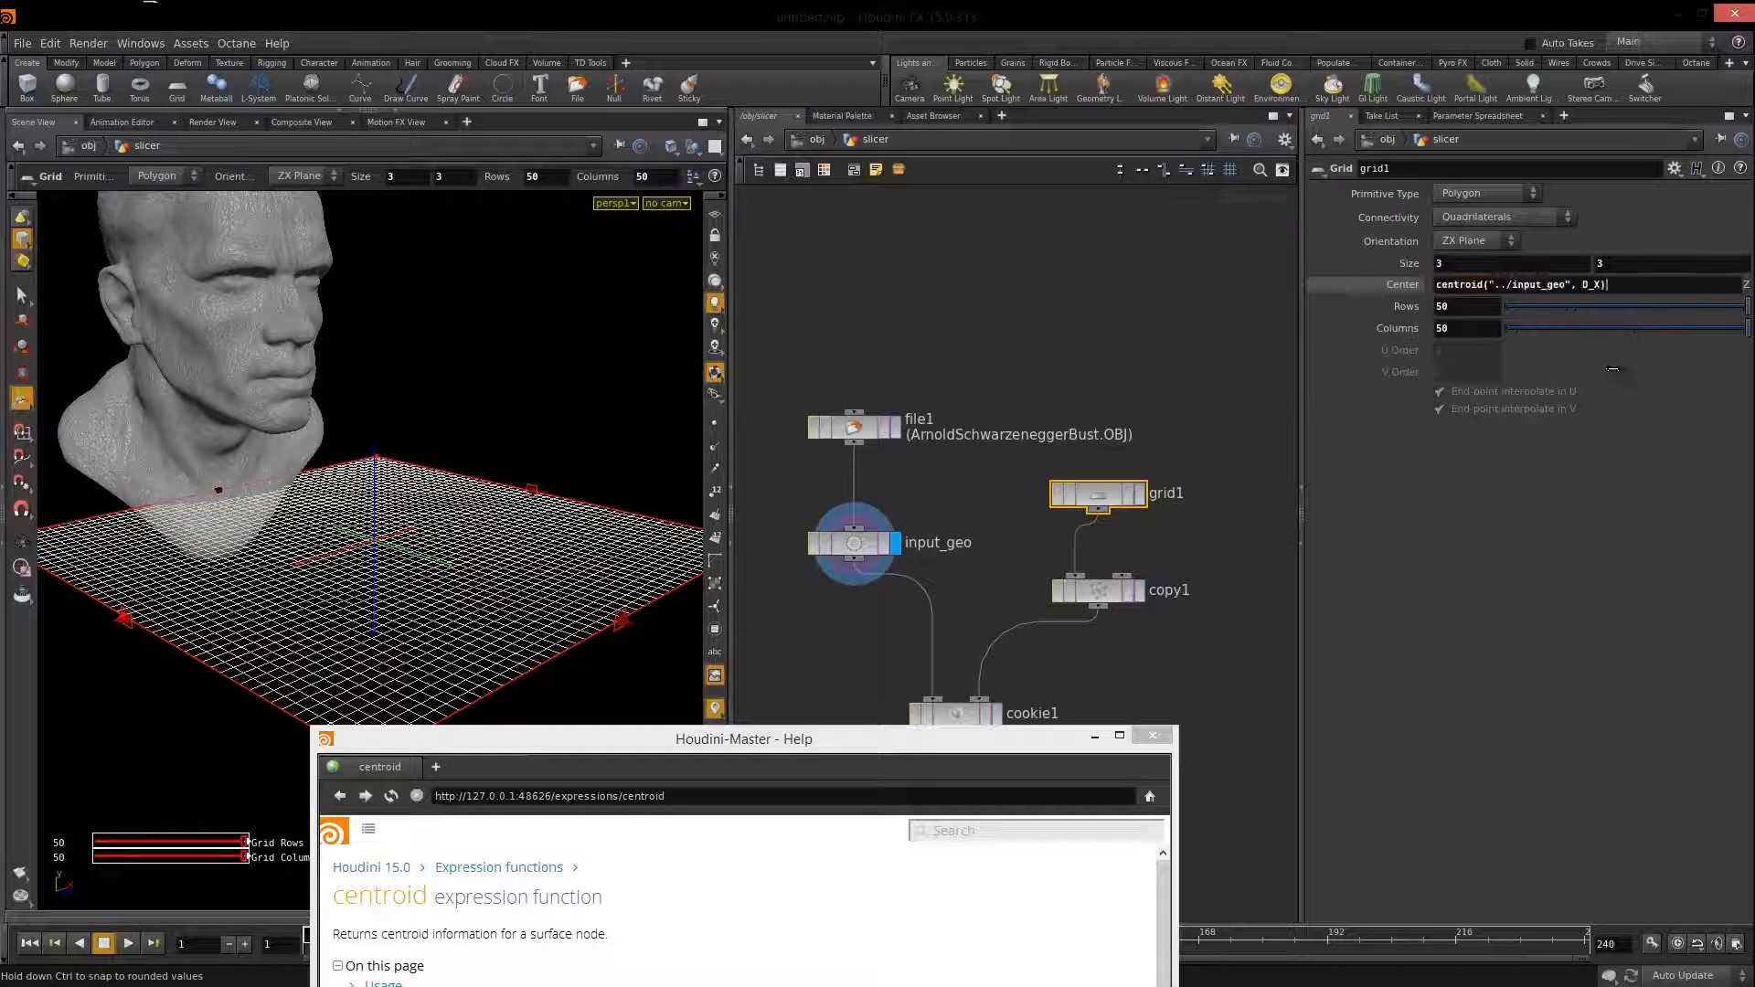
pyautogui.press('BackSpace')
pyautogui.write('z')
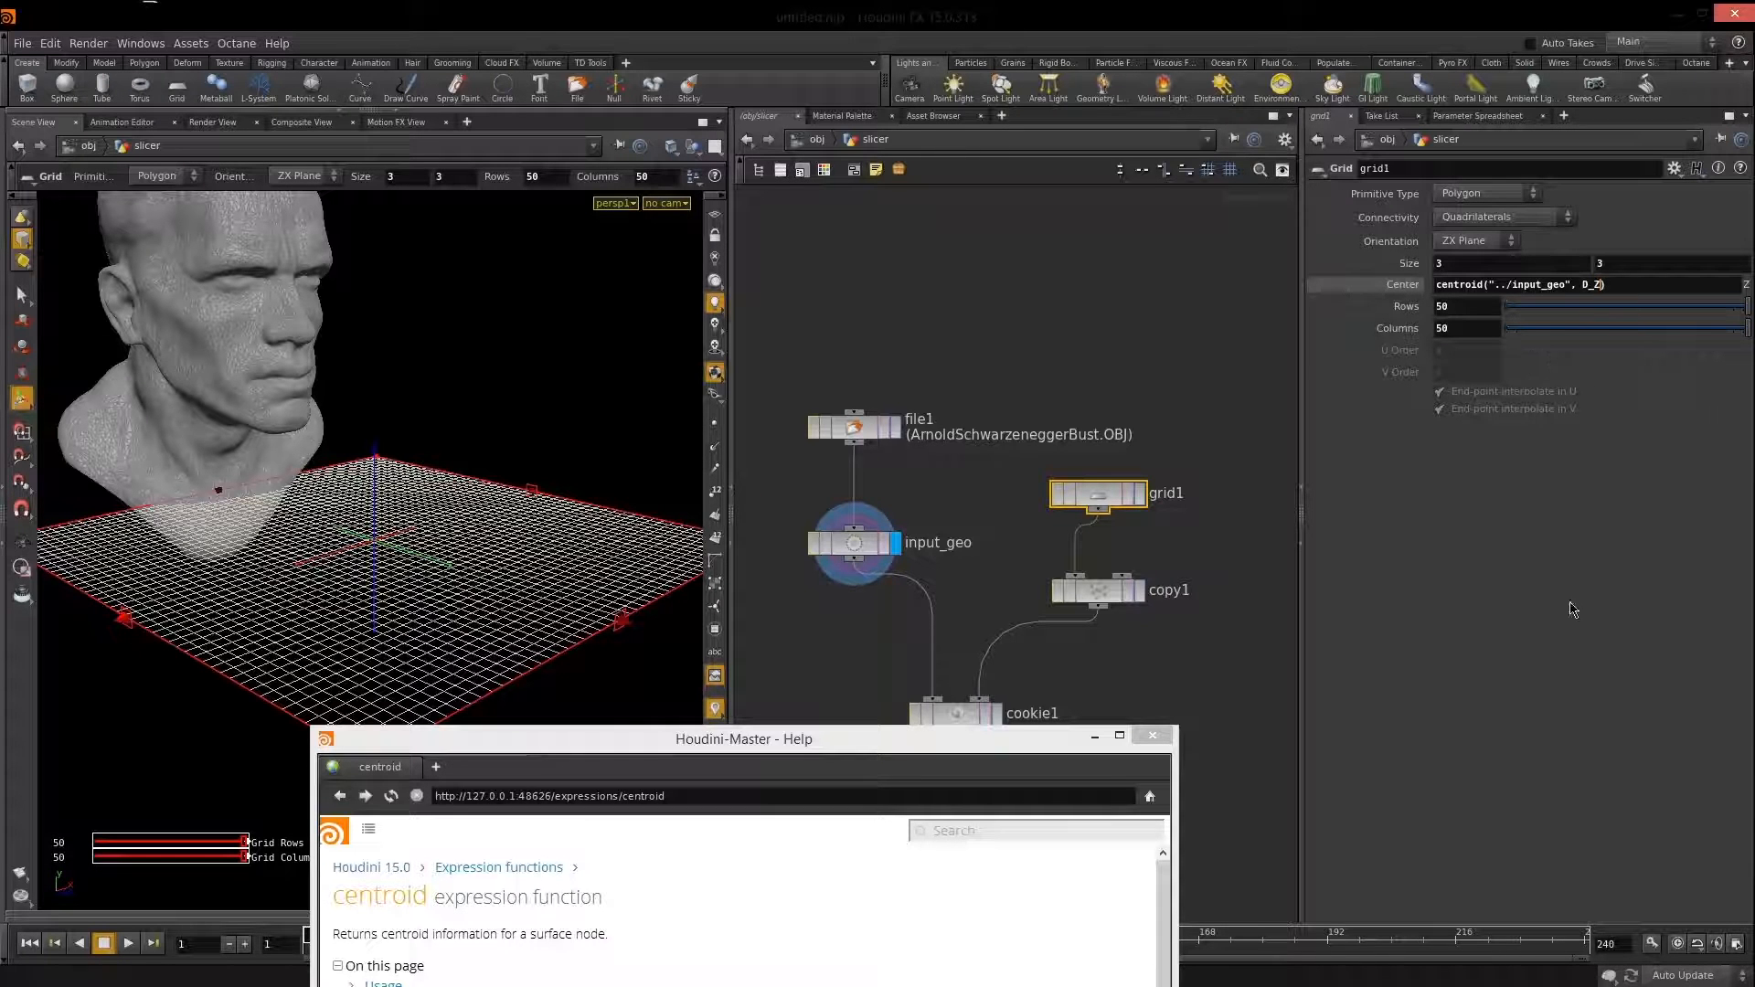
pyautogui.press('Return')
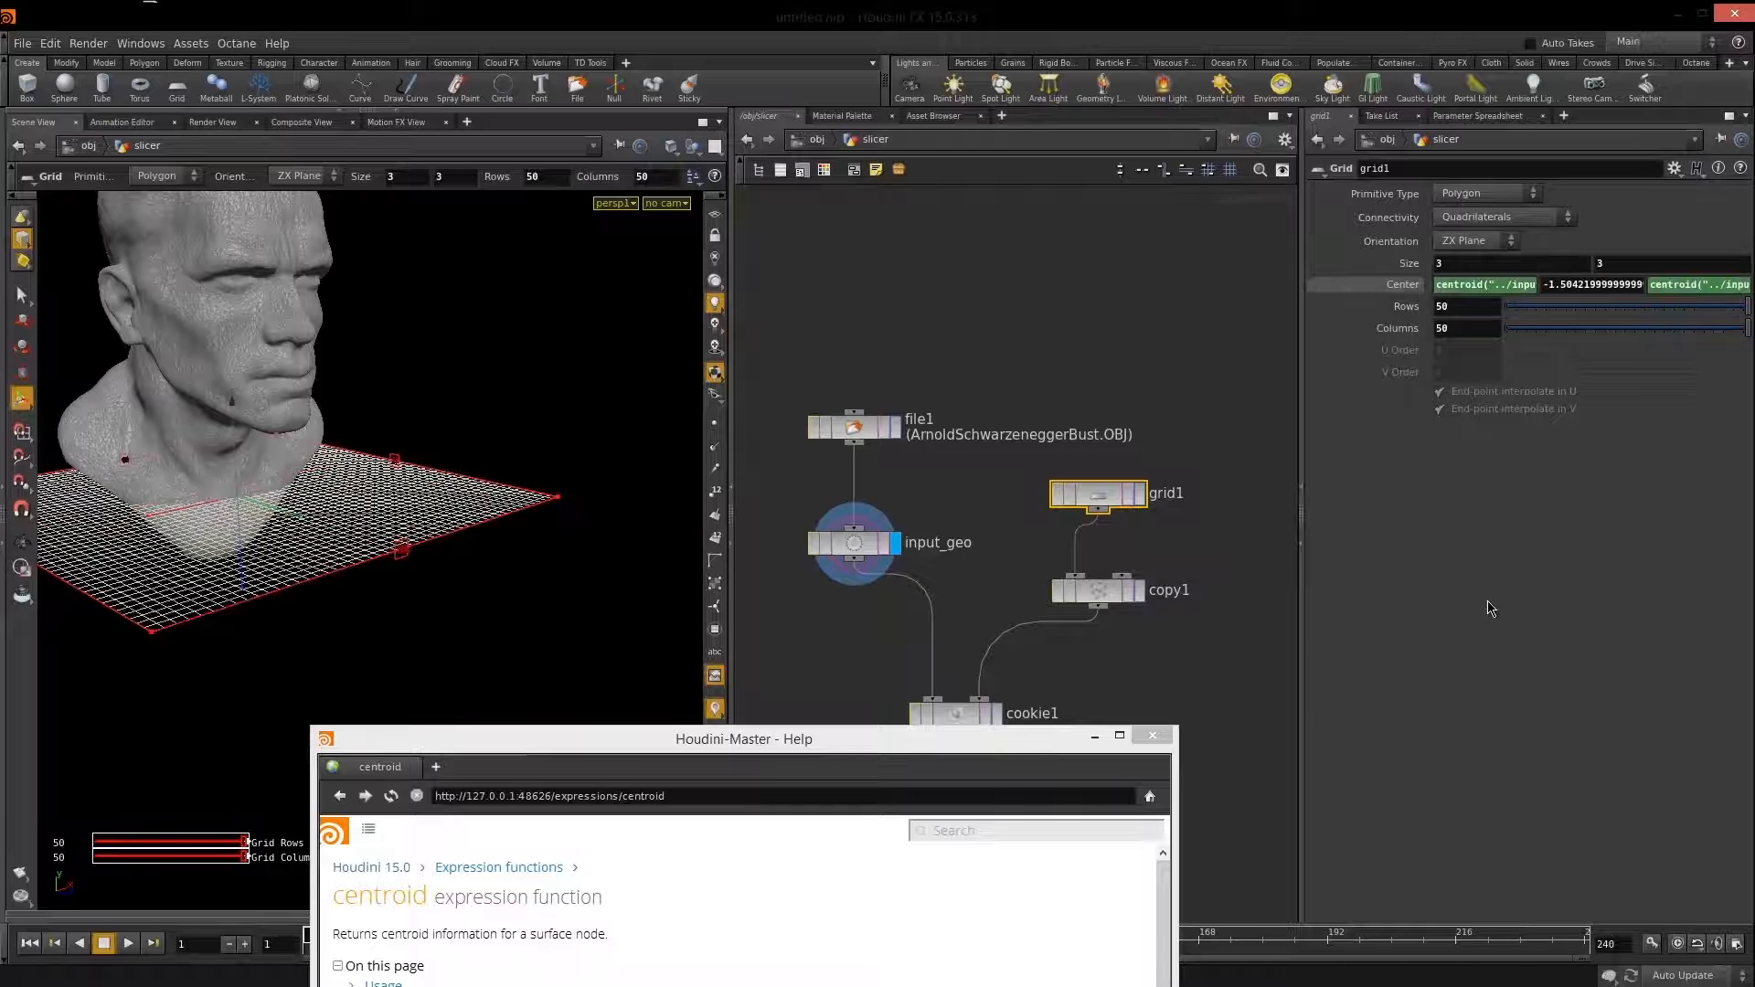
# Examine how the grid is centred beneath the bust from several angles, including the side.
pyautogui.press('Escape')
pyautogui.moveTo(246, 545); pyautogui.dragTo(401, 511)
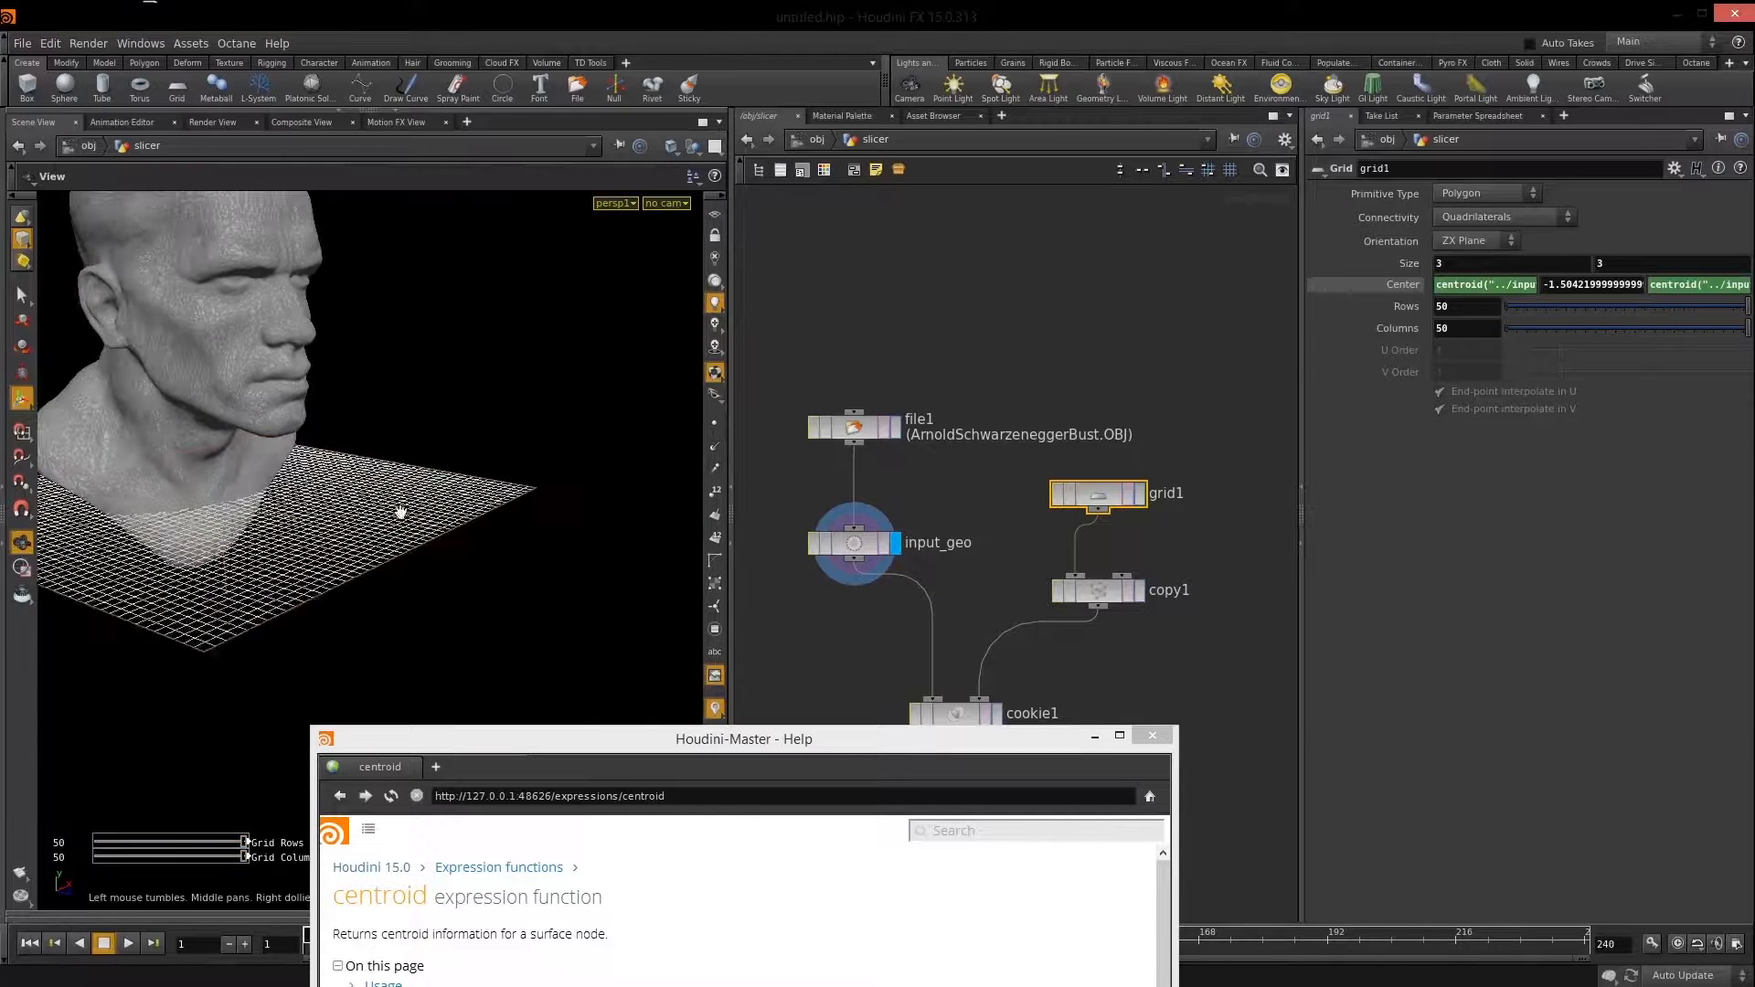
pyautogui.moveTo(400, 511); pyautogui.dragTo(637, 485, button='middle')
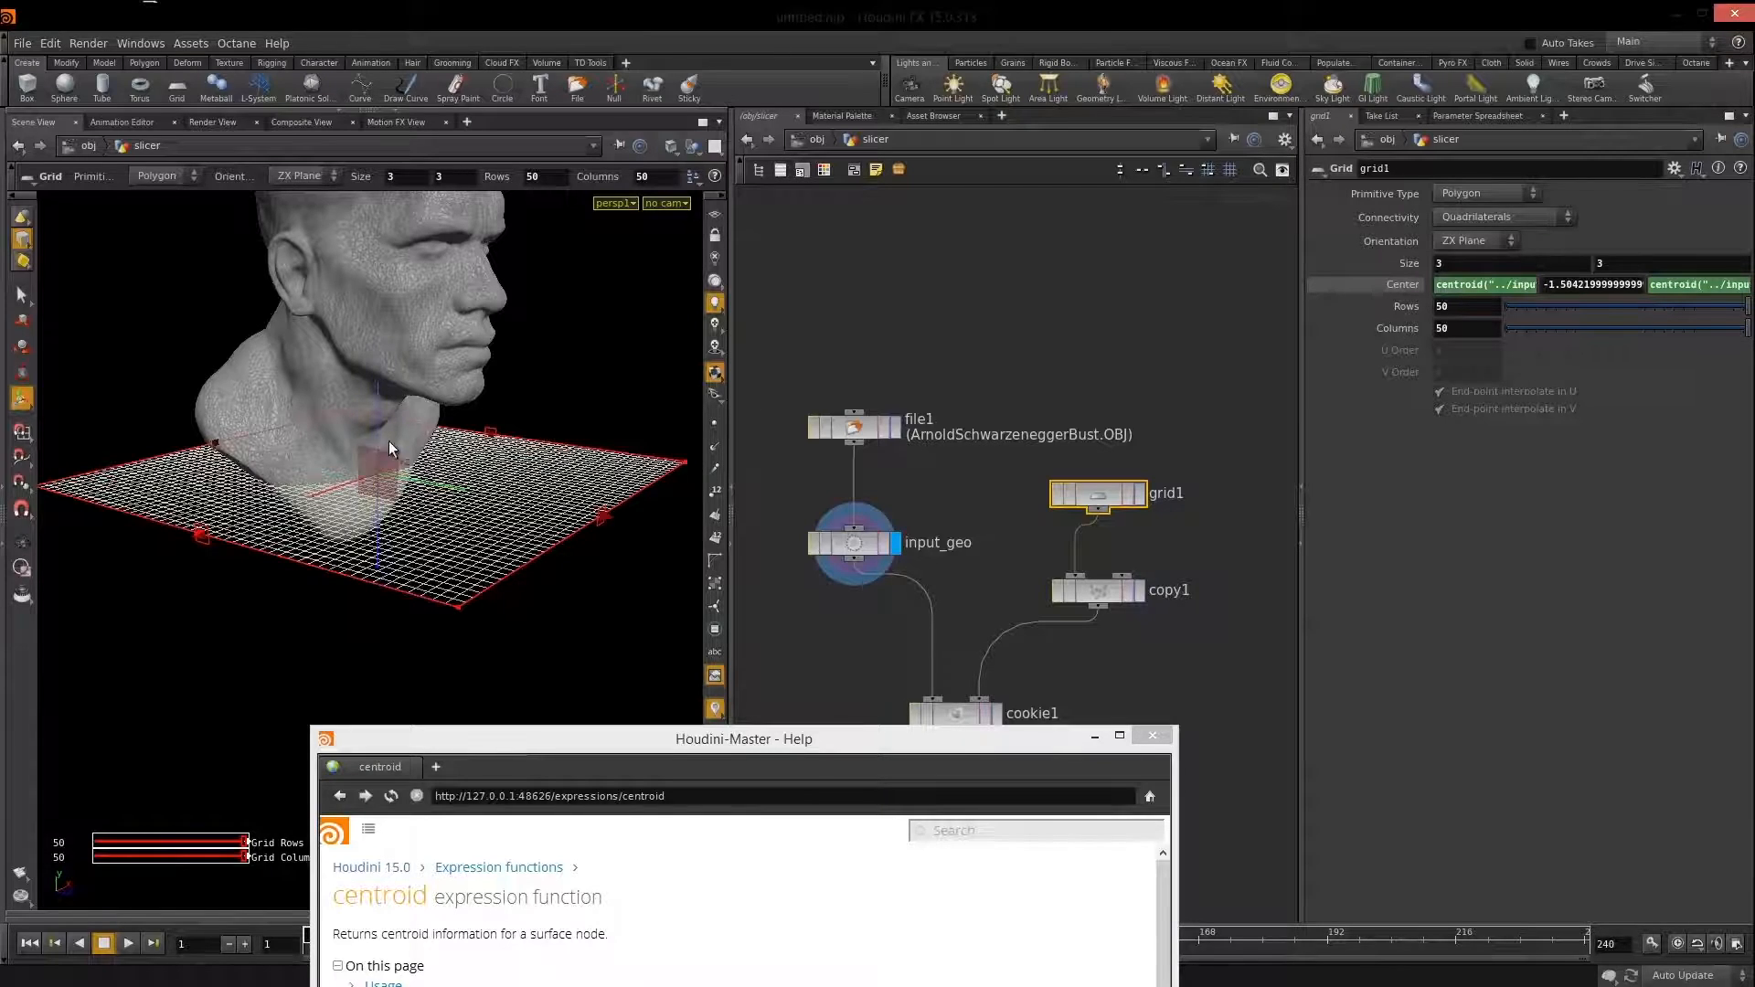
pyautogui.press('Escape')
pyautogui.moveTo(387, 440); pyautogui.dragTo(350, 513)
pyautogui.press('Return')
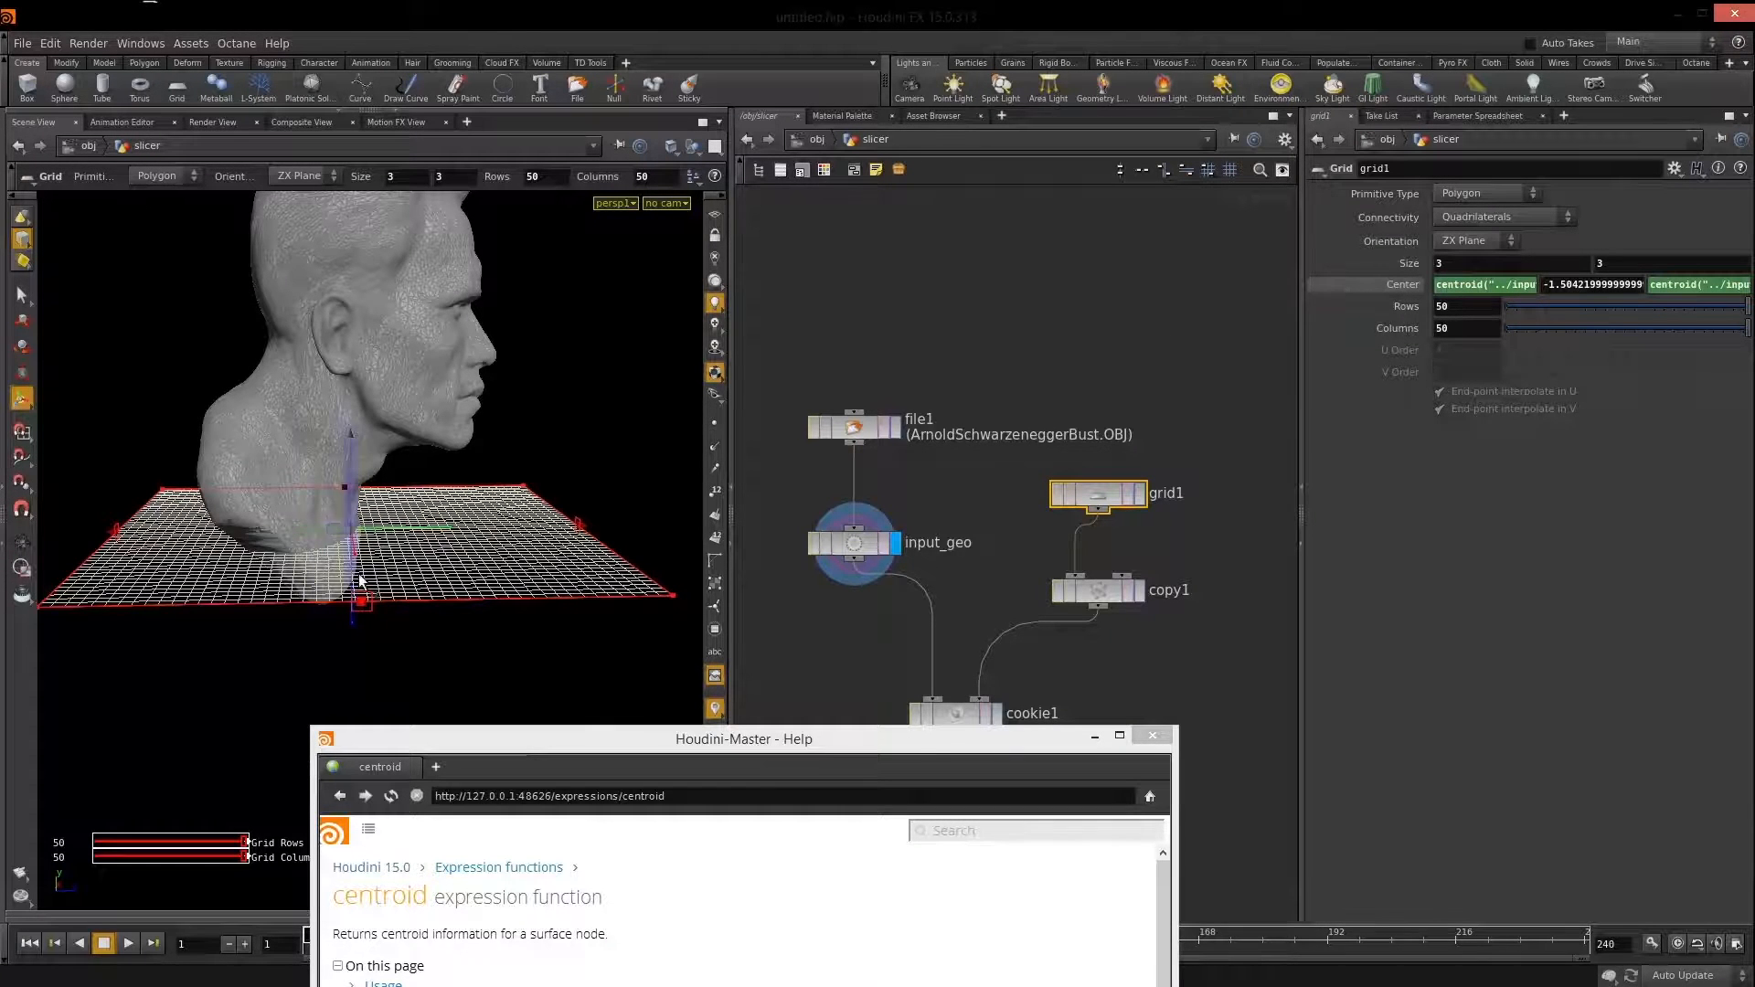
pyautogui.press('Escape')
pyautogui.moveTo(439, 509)
pyautogui.mouseDown()
pyautogui.moveTo(513, 408)
pyautogui.moveTo(519, 478)
pyautogui.moveTo(463, 478)
pyautogui.moveTo(424, 569)
pyautogui.moveTo(429, 498)
pyautogui.moveTo(430, 526)
pyautogui.mouseUp()
pyautogui.press('Return')
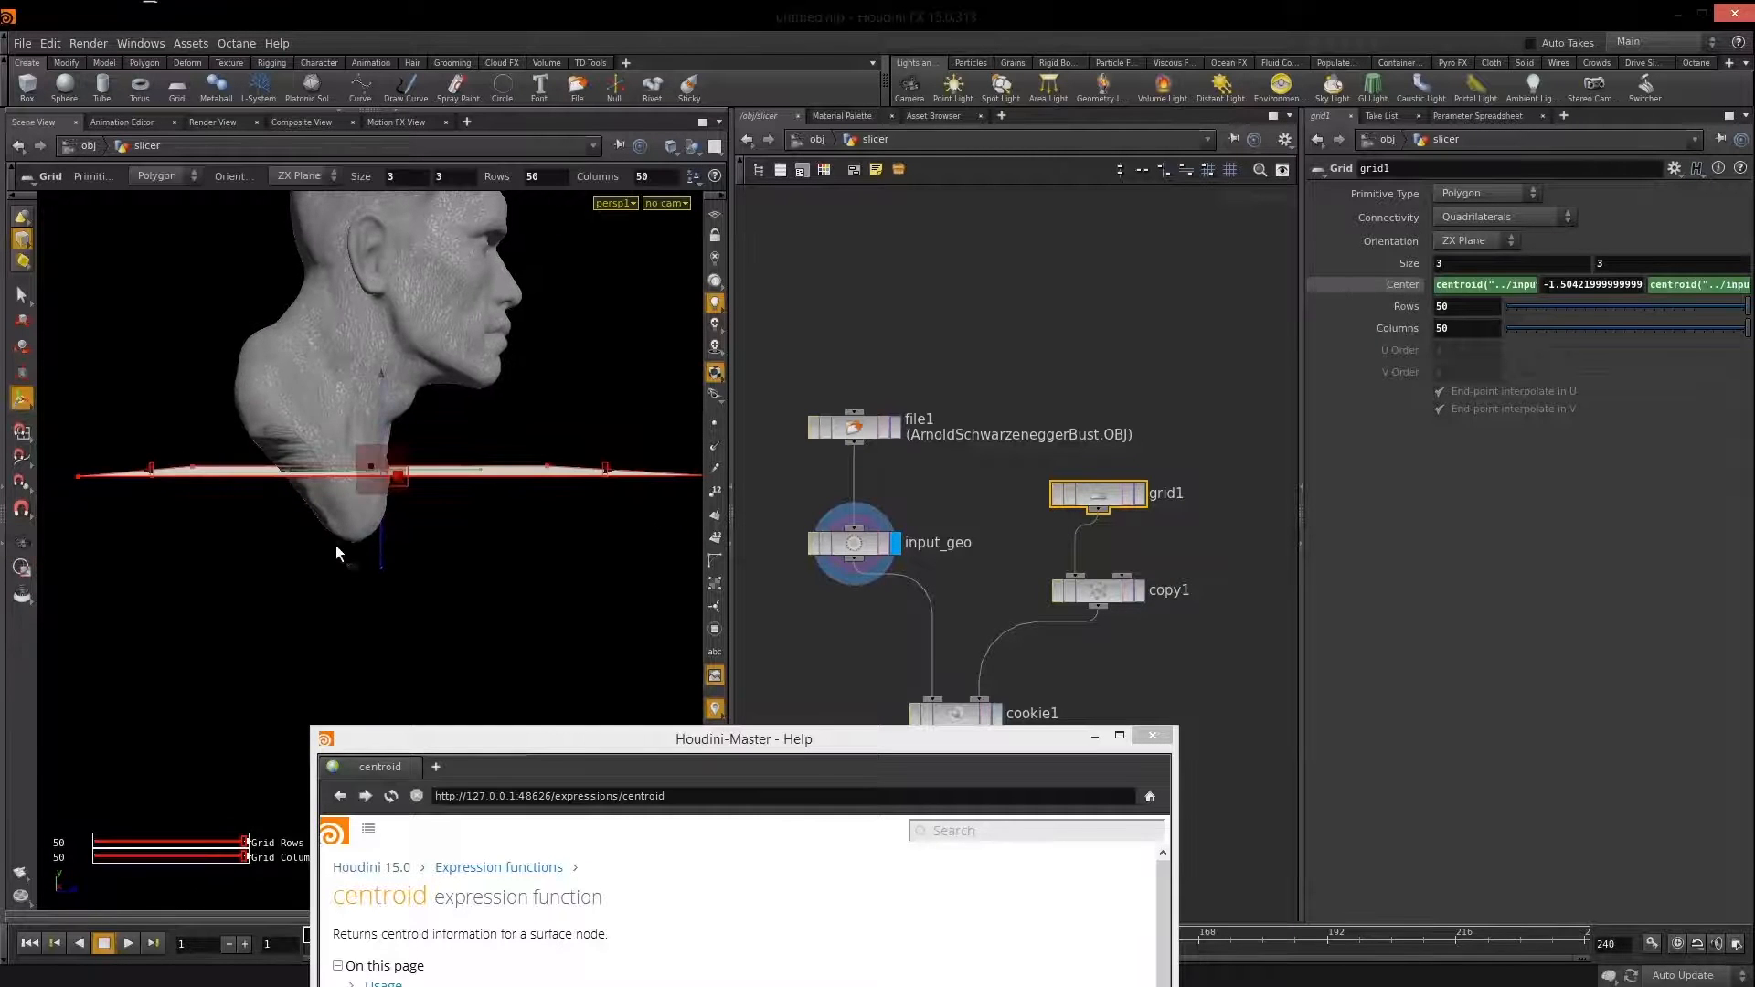
# Lower the grid by hand to the base of the bust, at a Y center of about -1.938.
pyautogui.press('Escape')
pyautogui.moveTo(540, 521); pyautogui.dragTo(425, 407)
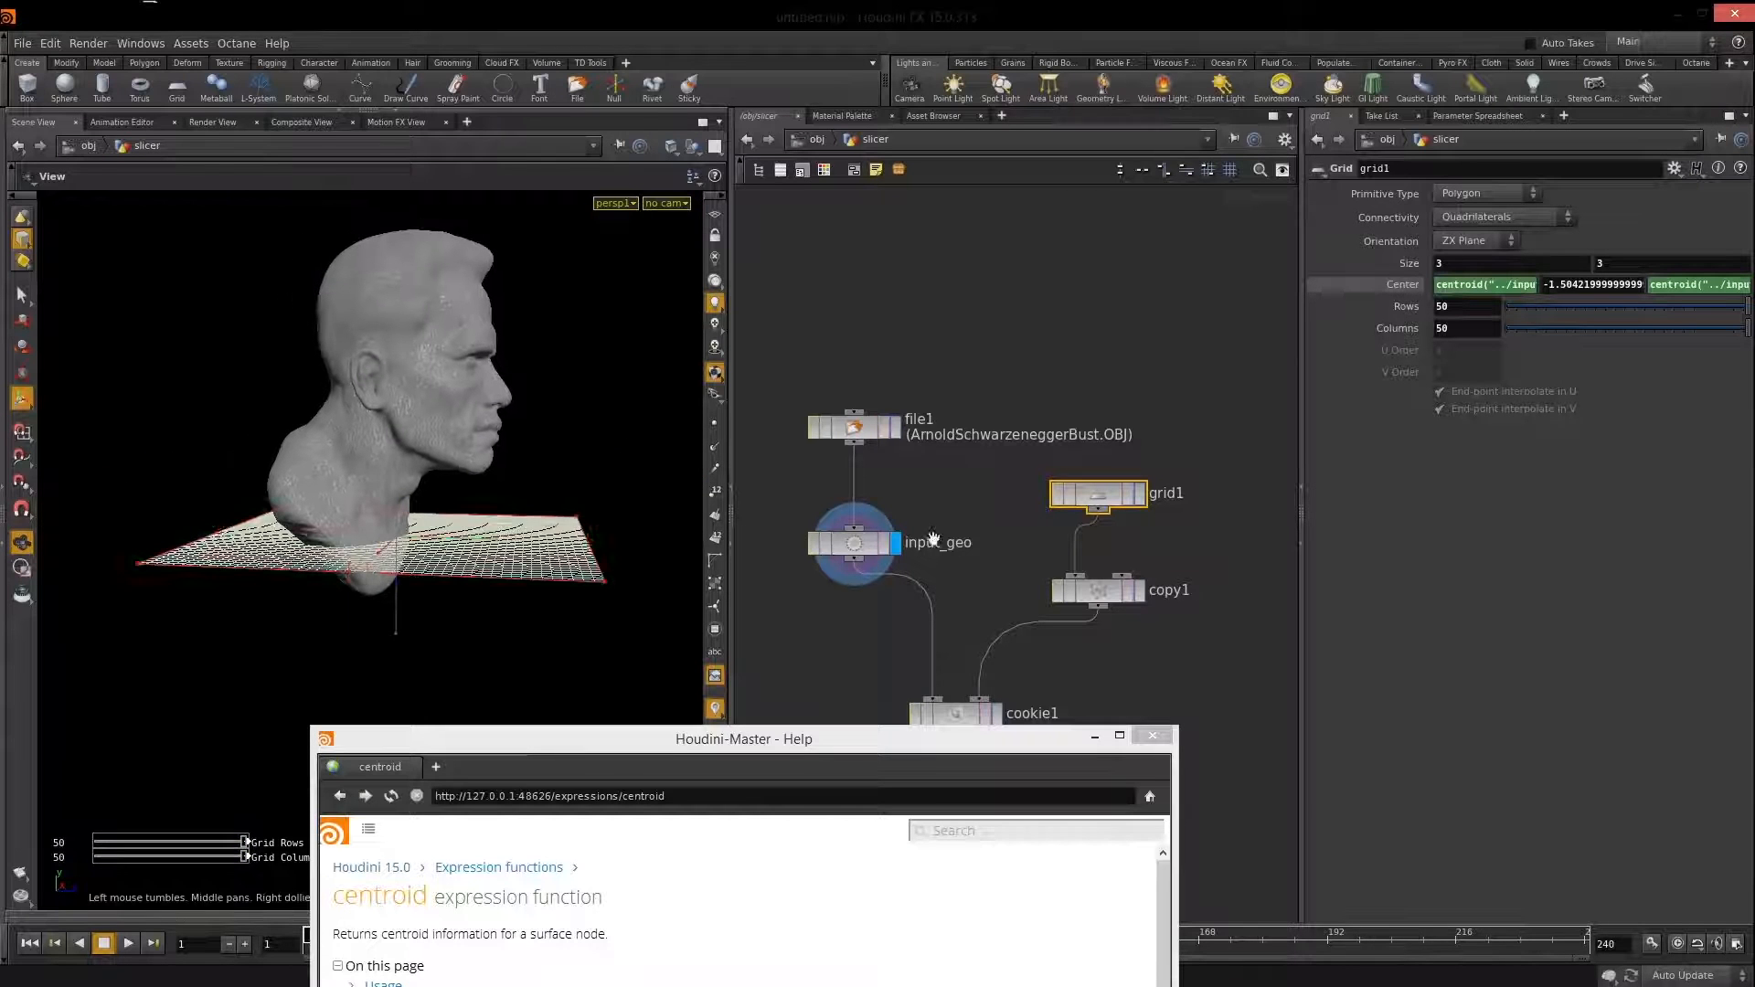
pyautogui.press('Return')
pyautogui.moveTo(398, 479); pyautogui.dragTo(388, 351)
pyautogui.moveTo(403, 478)
pyautogui.keyDown('alt'); pyautogui.mouseDown()
pyautogui.moveTo(403, 365)
pyautogui.moveTo(382, 362)
pyautogui.moveTo(389, 506)
pyautogui.mouseUp(); pyautogui.keyUp('alt')
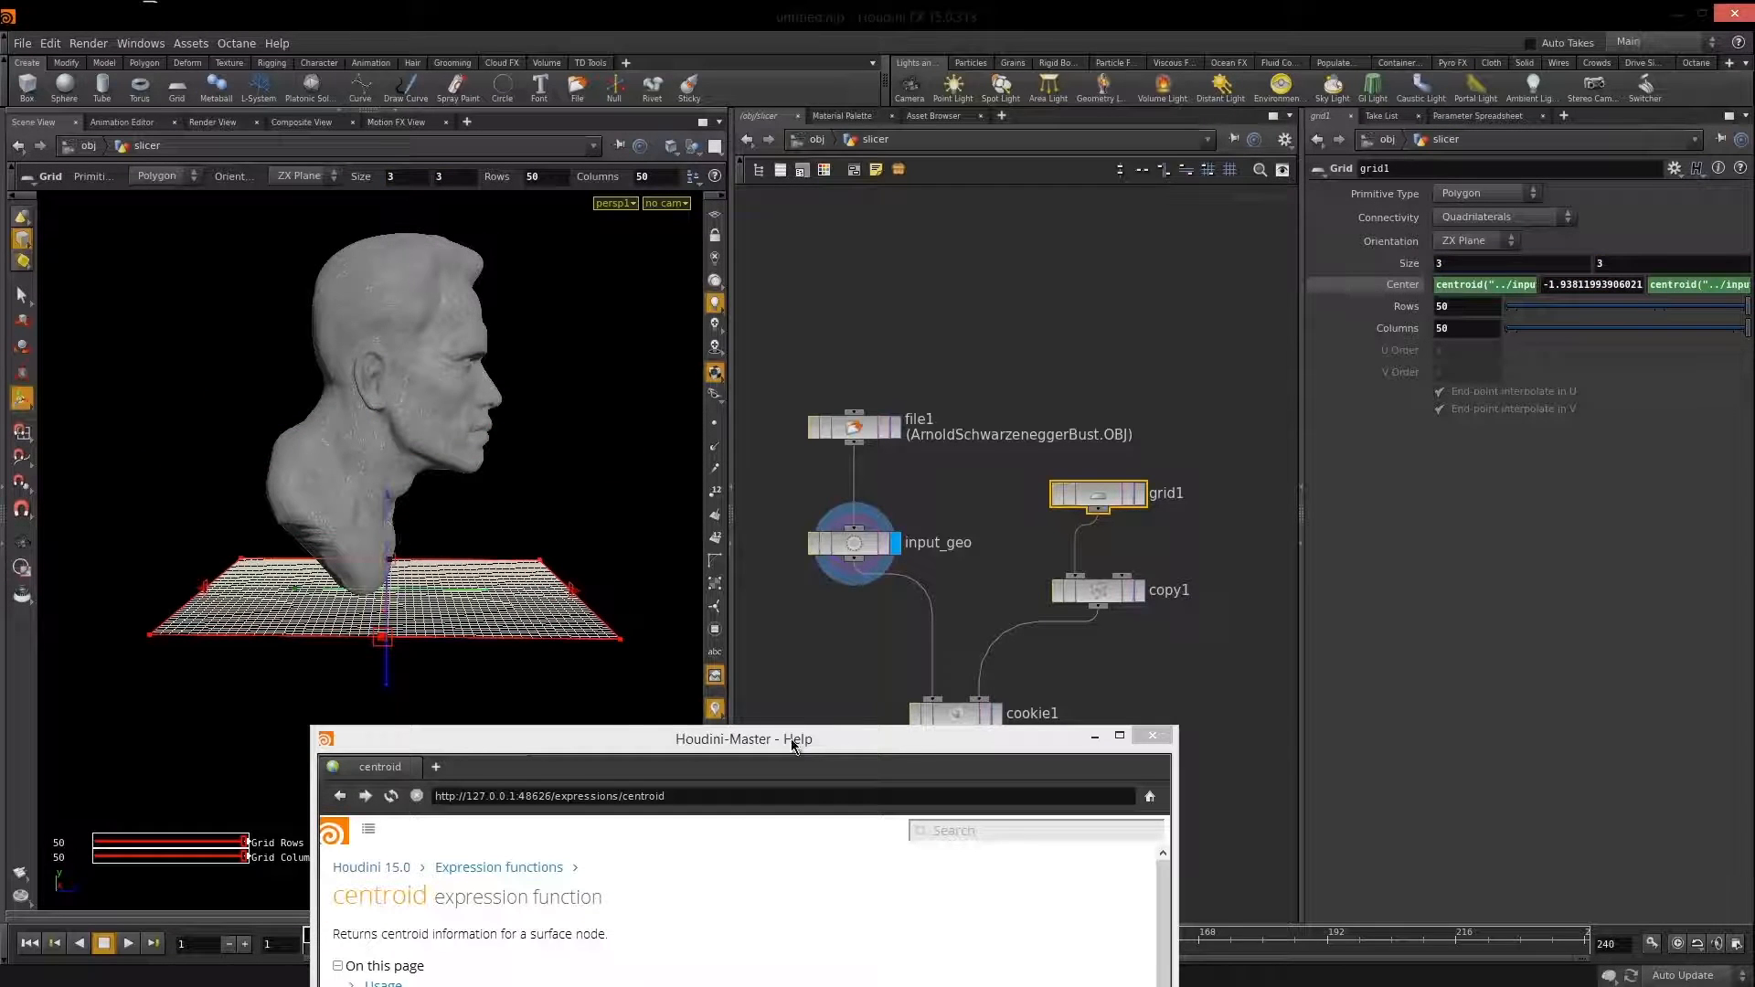
# Return to the bbox expression function's help page and place the help window clear of the grid parameters.
pyautogui.moveTo(792, 755); pyautogui.dragTo(761, 314)
pyautogui.click(308, 362)
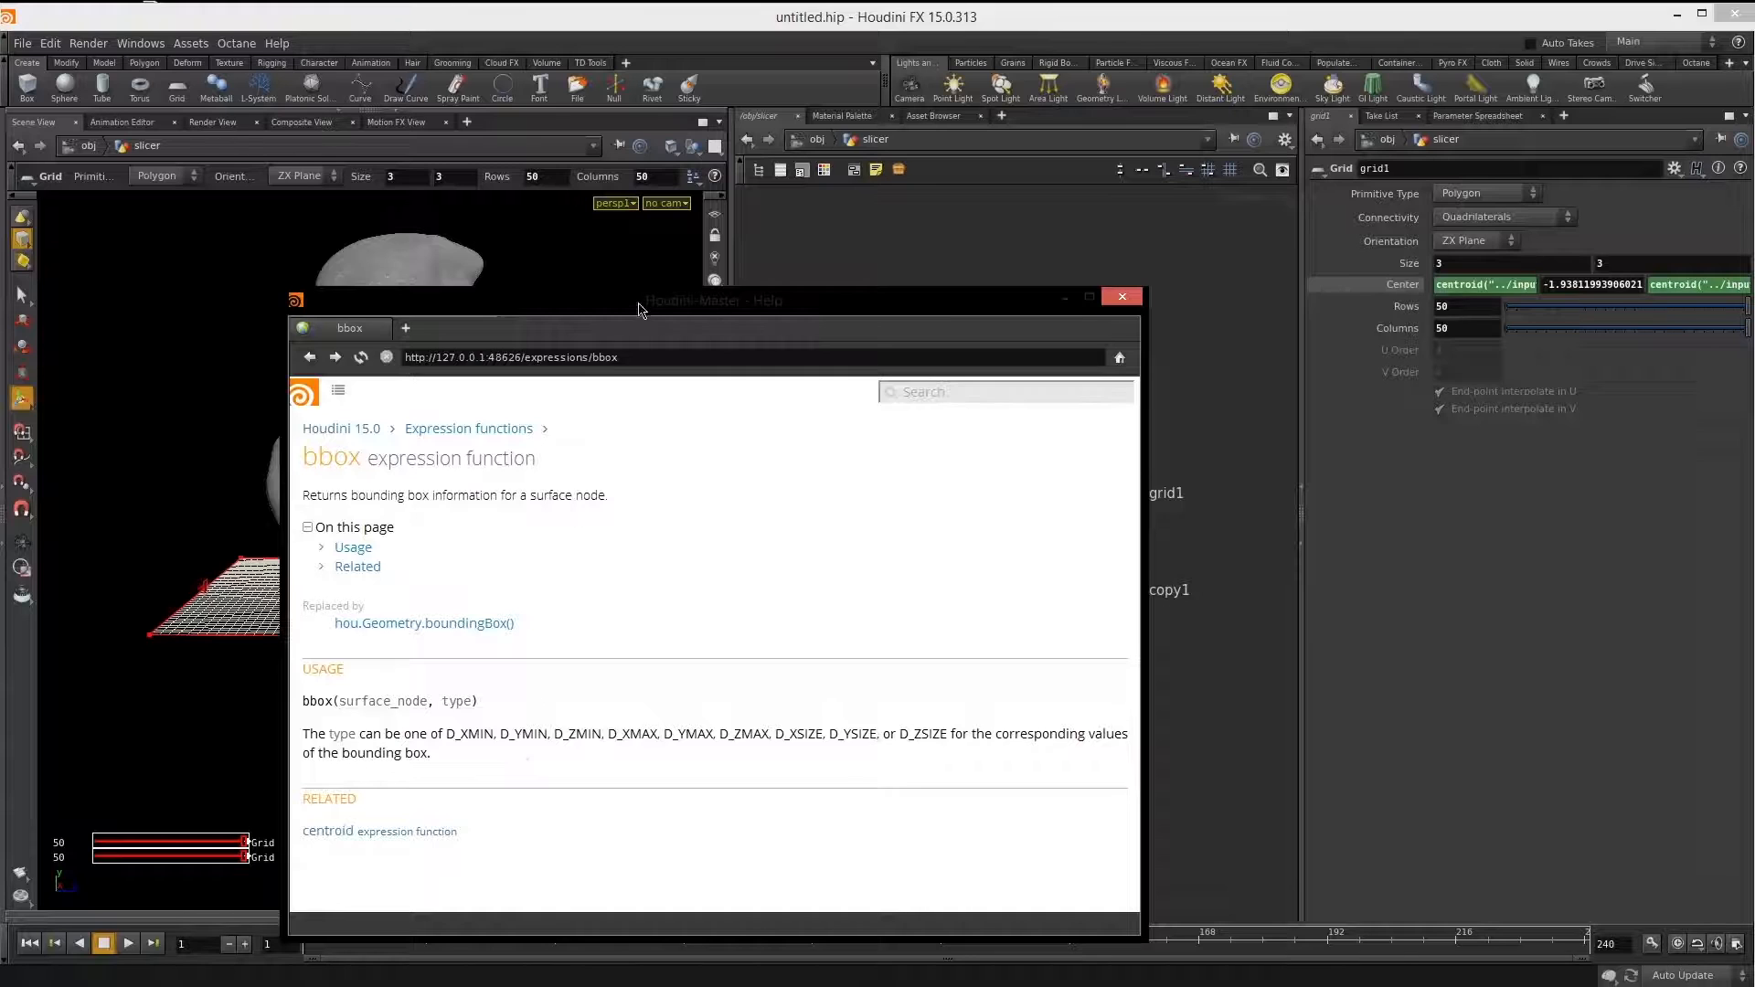
pyautogui.moveTo(638, 309); pyautogui.dragTo(1095, 227)
pyautogui.moveTo(1313, 216); pyautogui.dragTo(757, 404)
# Set the grid's Y center to the expression bbox("../input_geo", D_YMIN).
pyautogui.doubleClick(1566, 284)
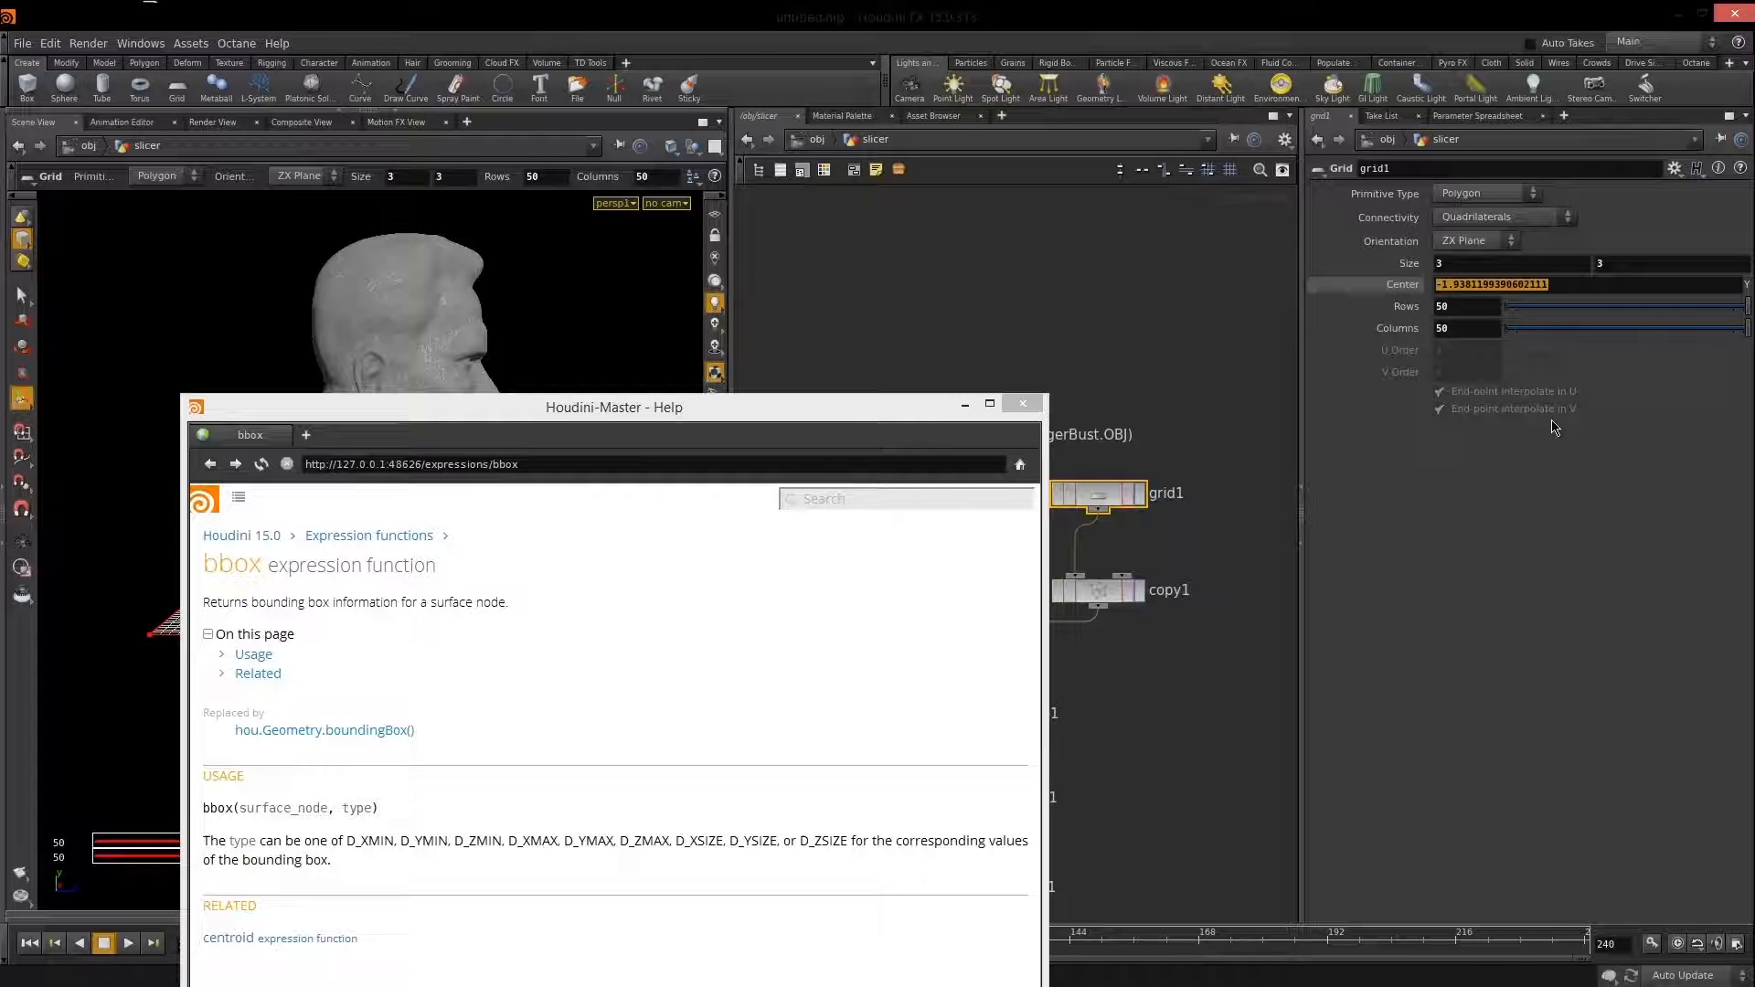
pyautogui.write('bbox("../')
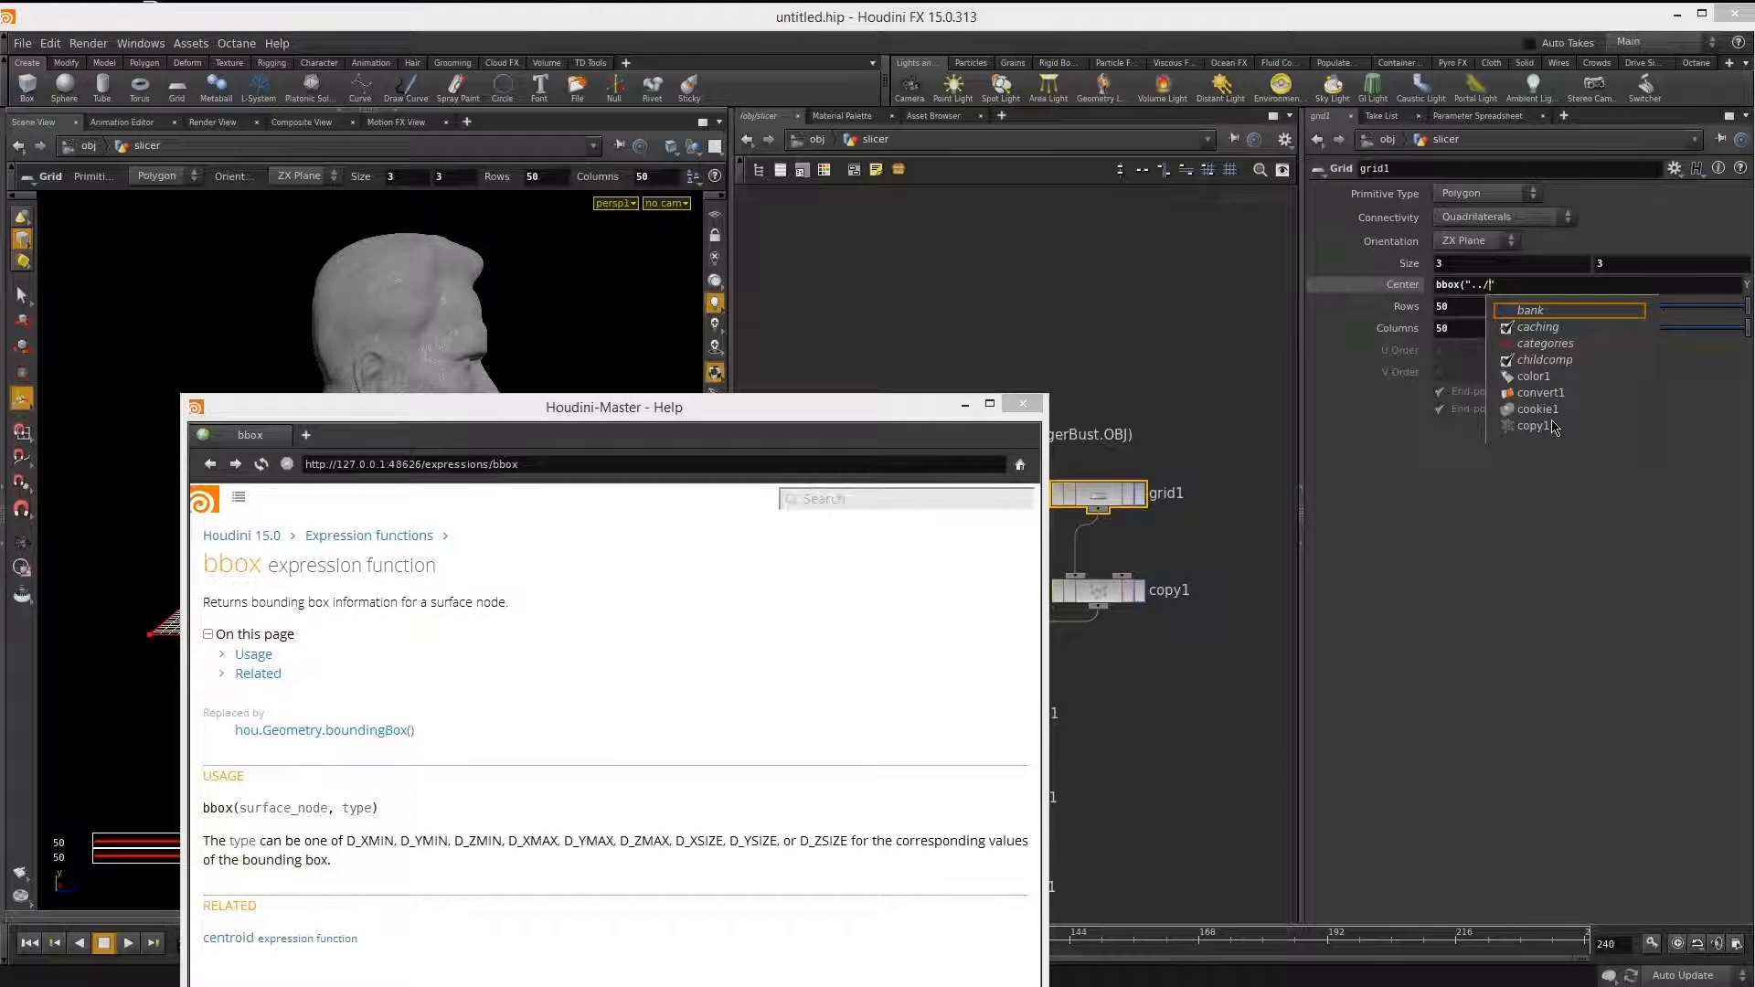
pyautogui.write('input')
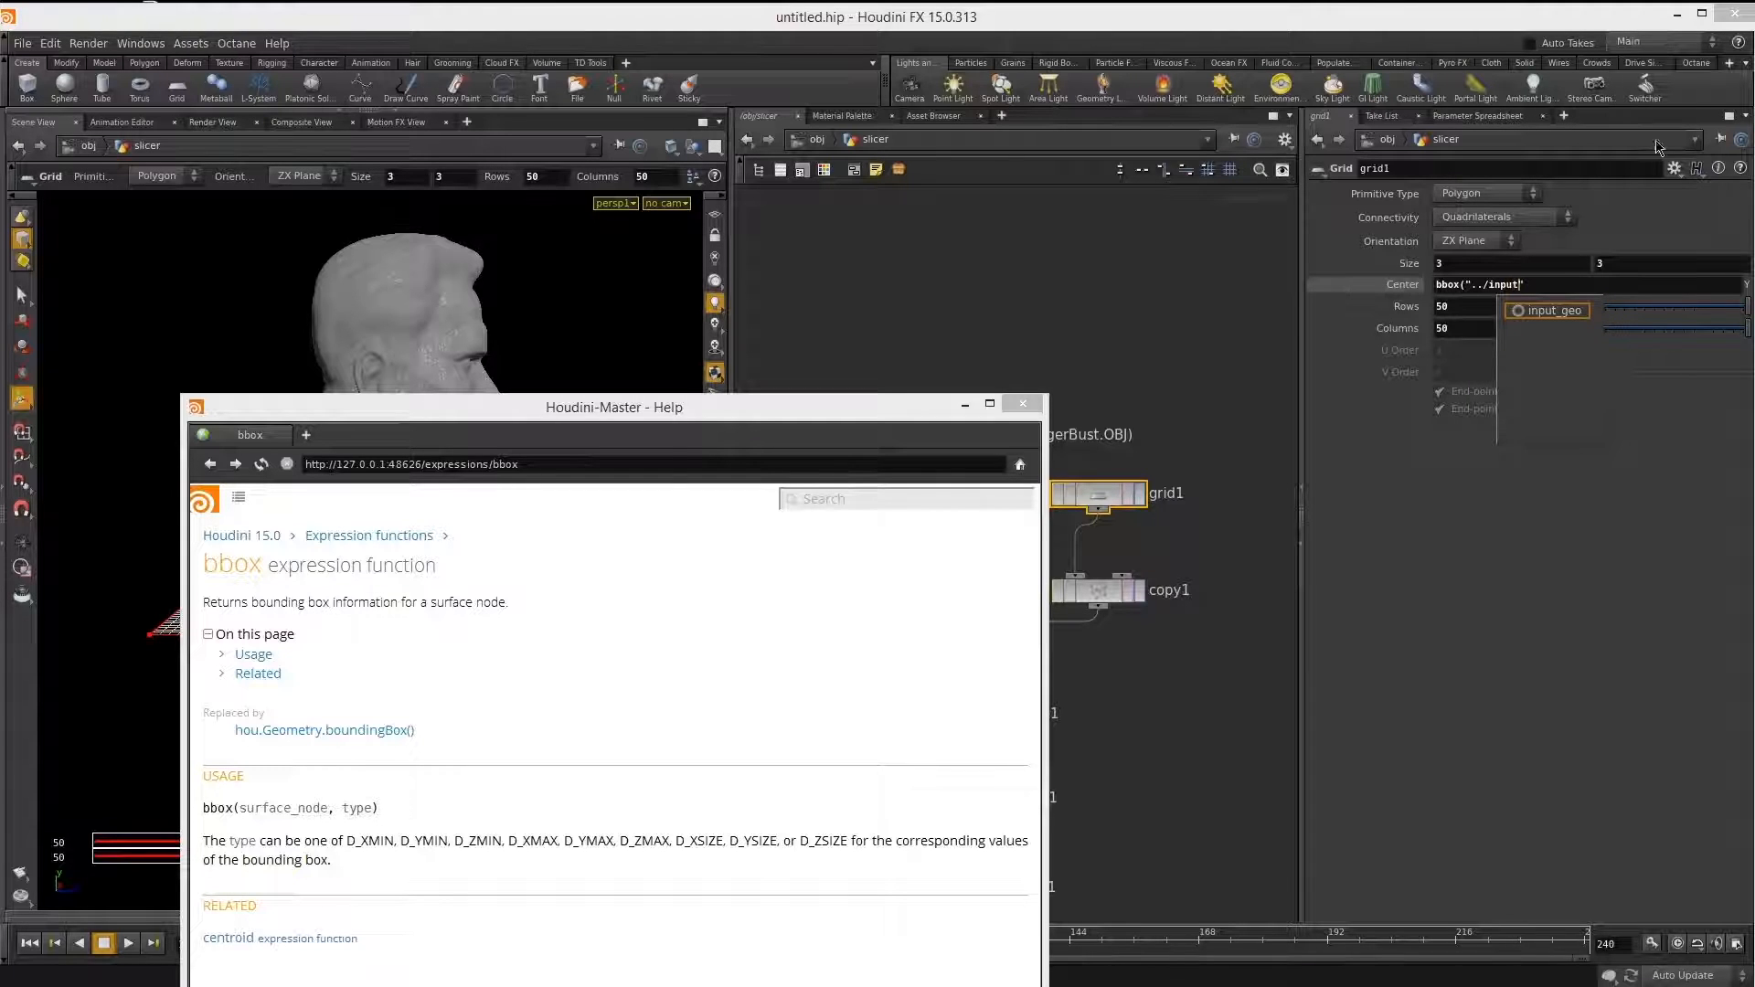
pyautogui.click(1554, 312)
pyautogui.write('/')
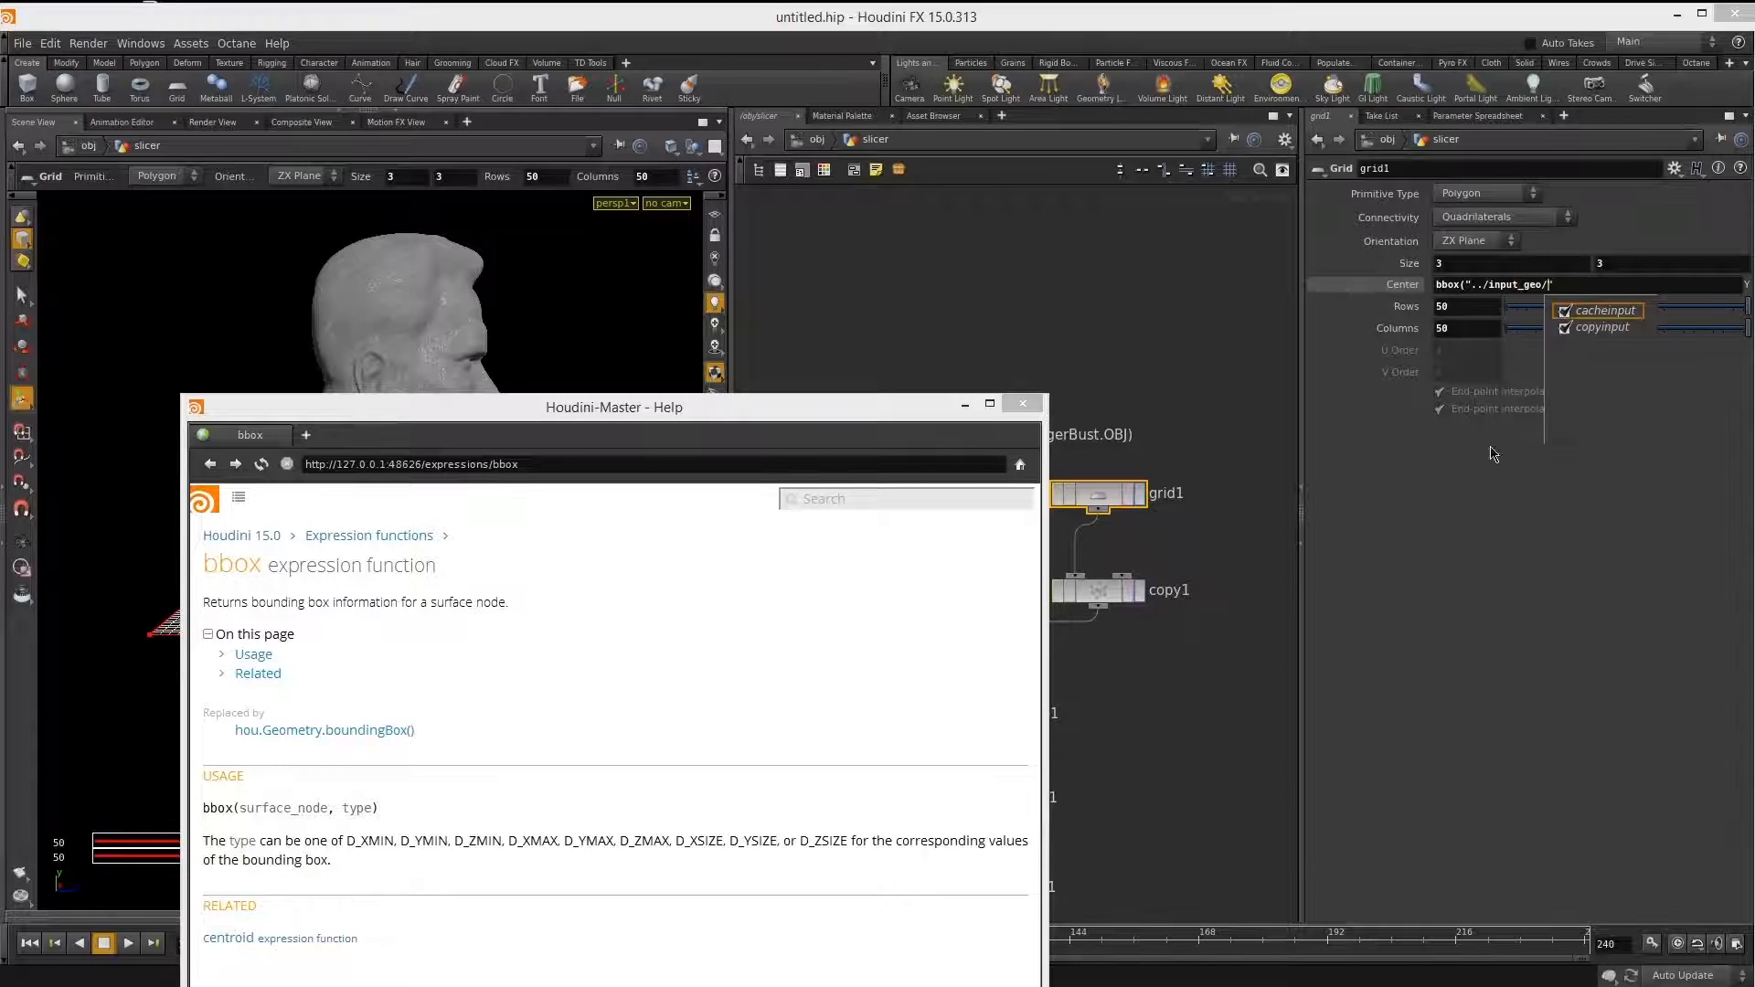
pyautogui.press('BackSpace')
pyautogui.write('"')
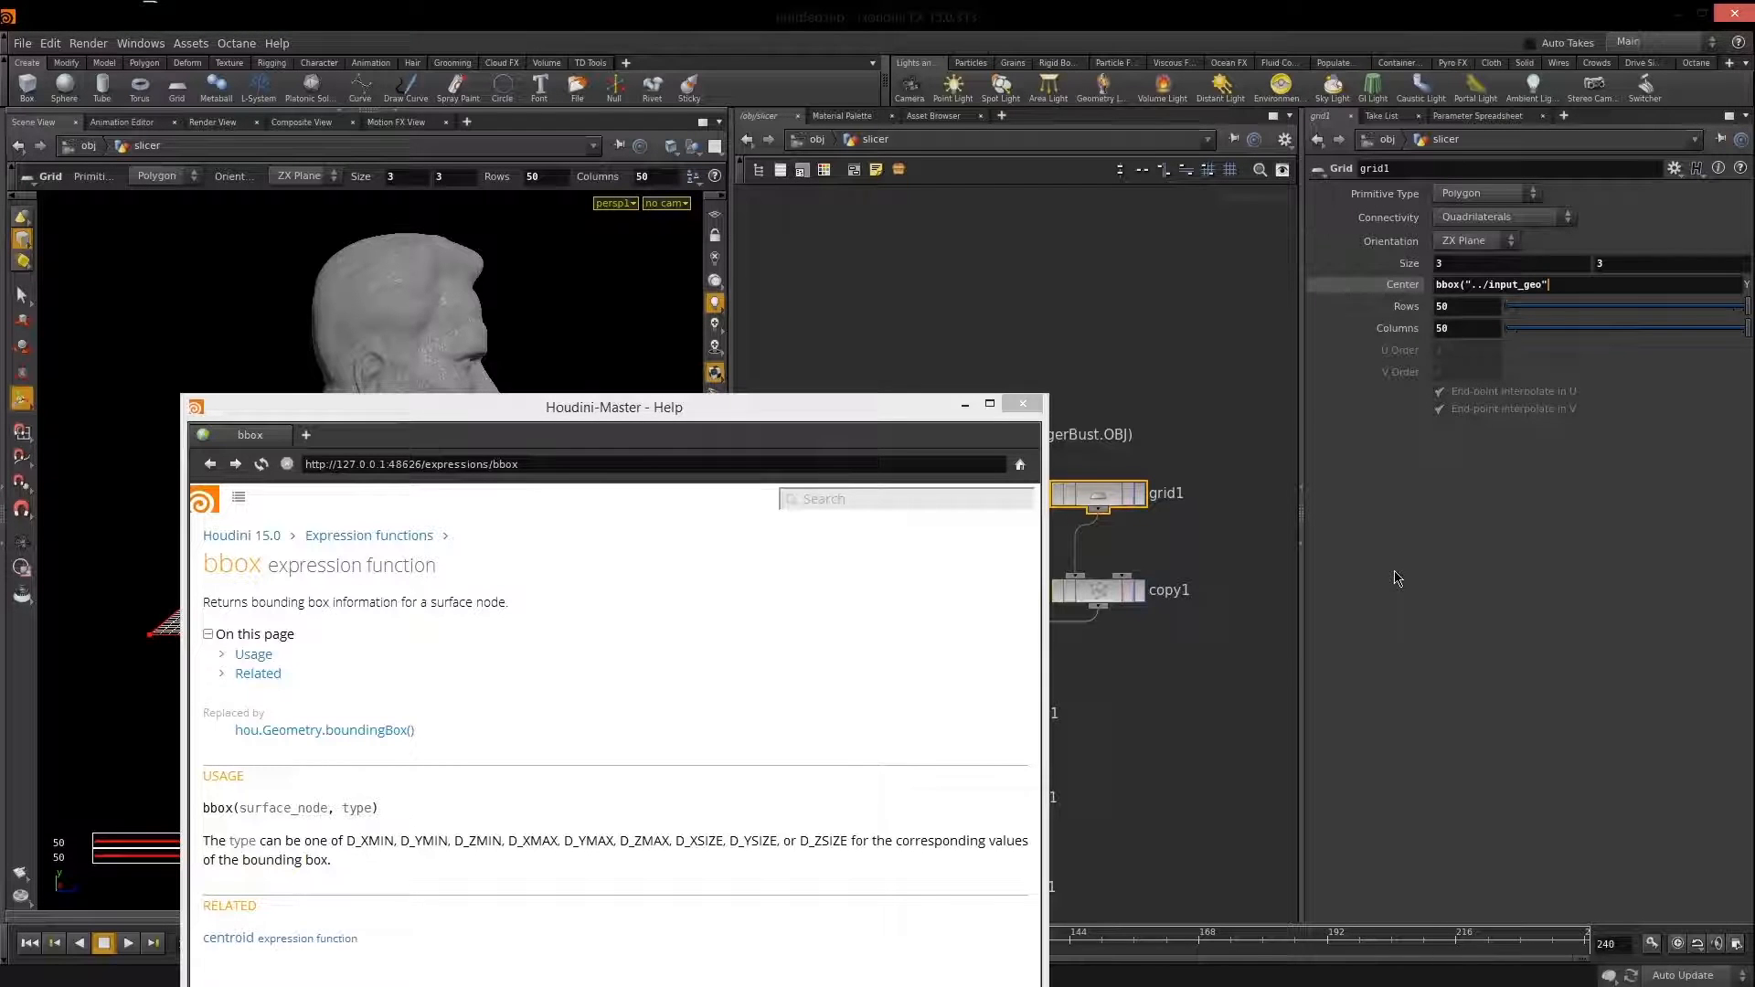
pyautogui.write(',')
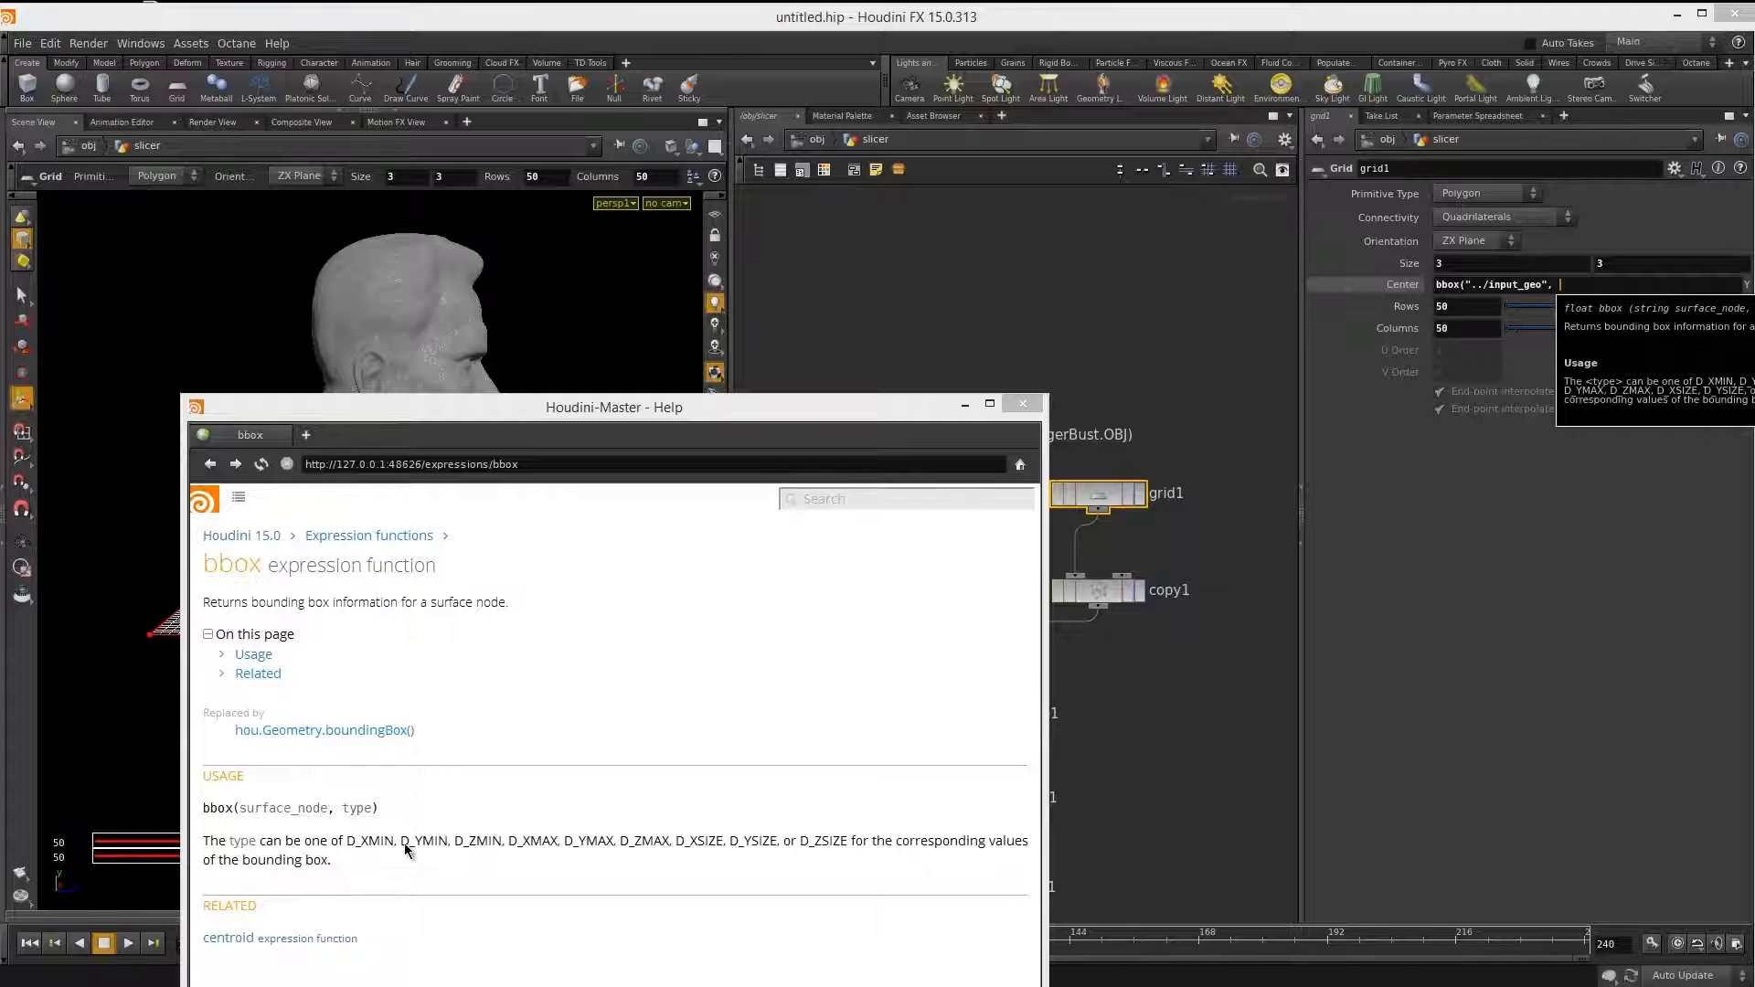
pyautogui.click(1576, 283)
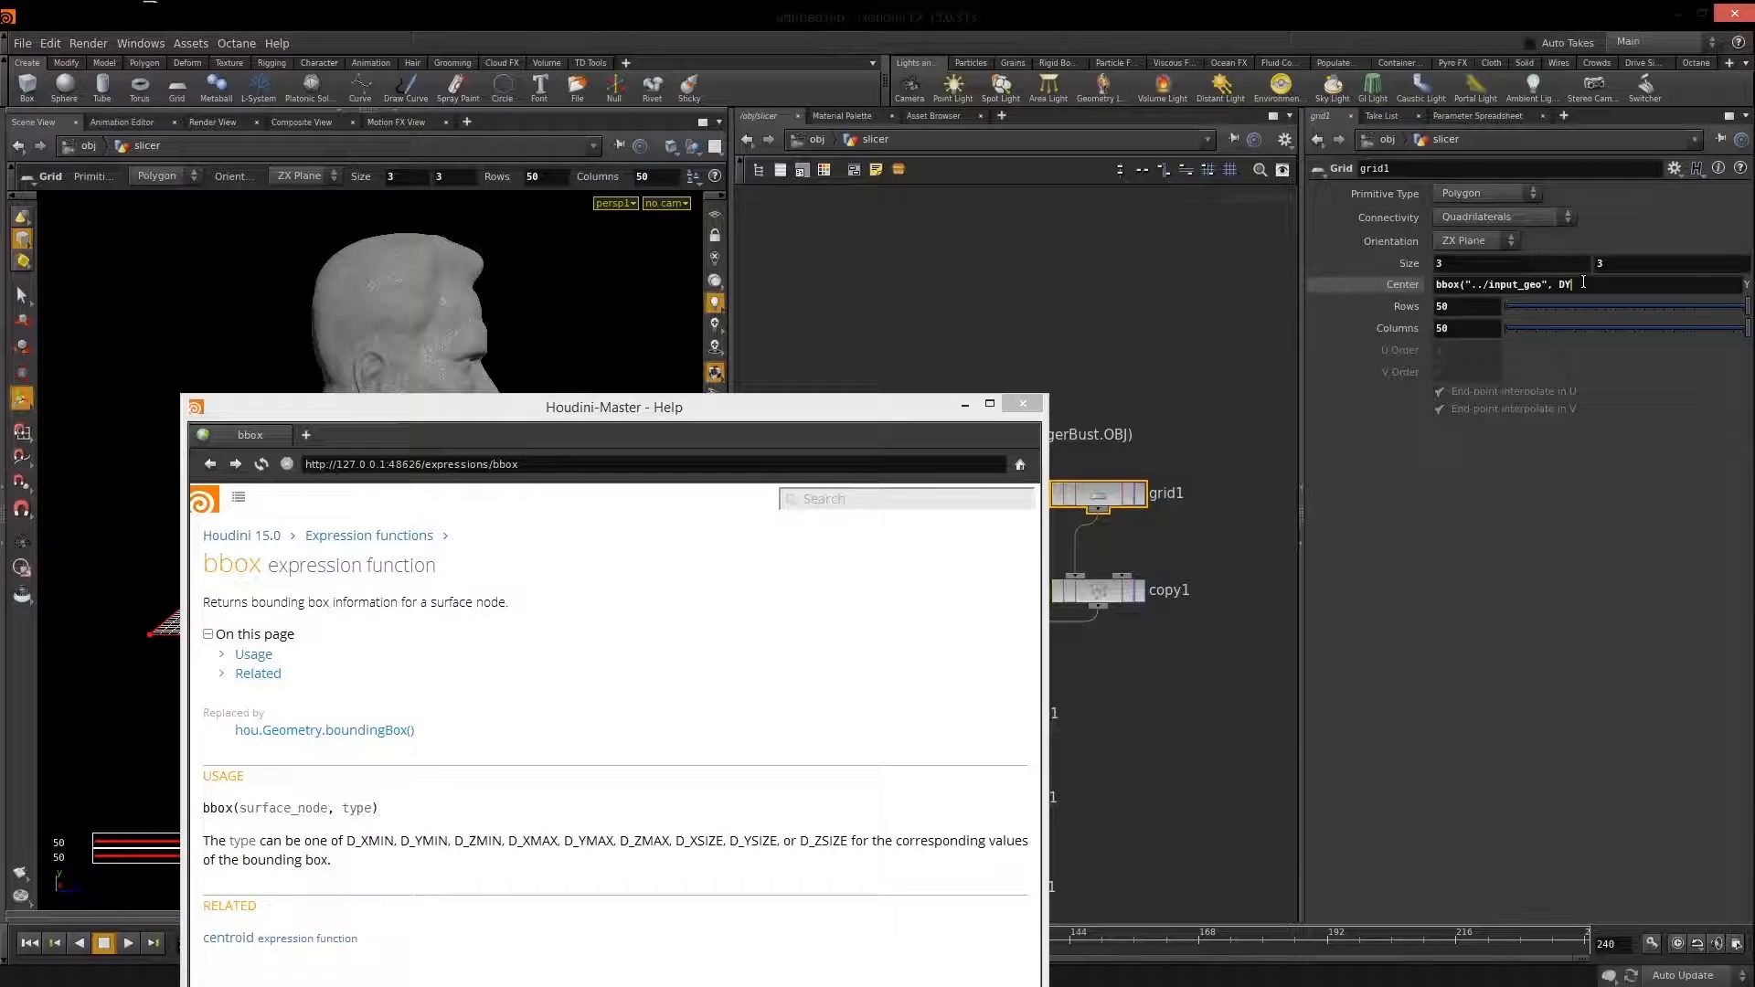
pyautogui.write('D_YMIN)')
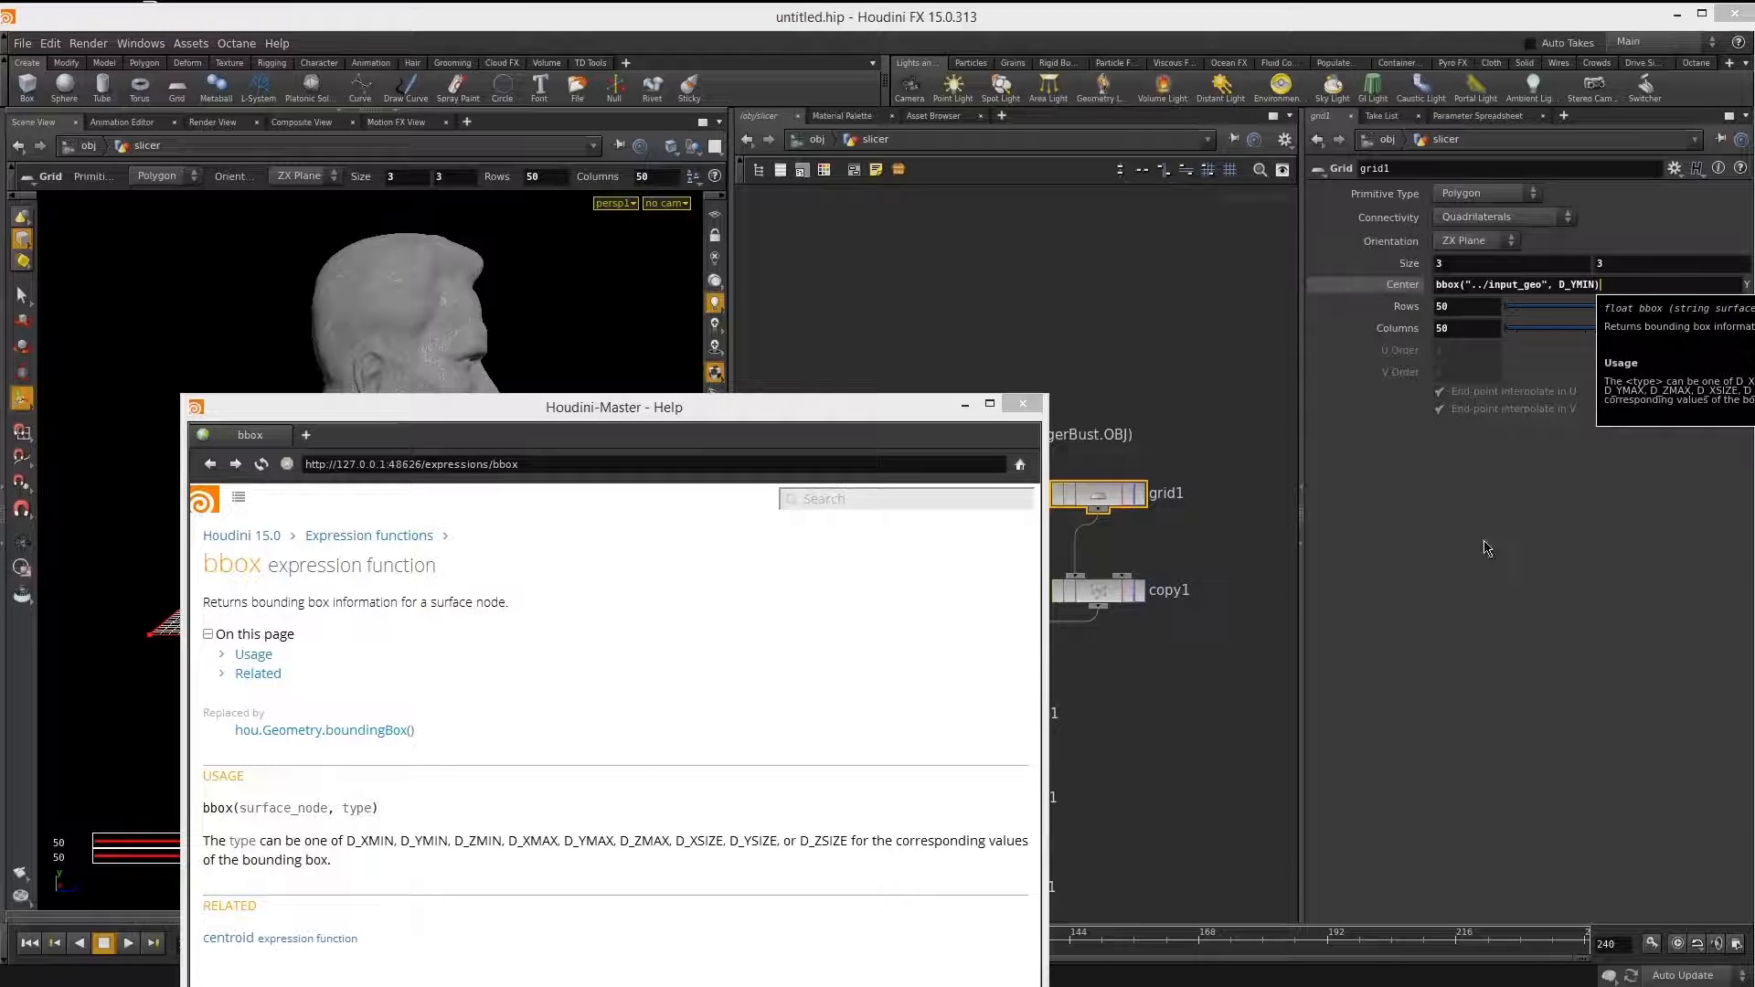
pyautogui.press('Return')
# Move the help window off the bust and close it.
pyautogui.moveTo(610, 410); pyautogui.dragTo(1002, 386)
pyautogui.click(1371, 353)
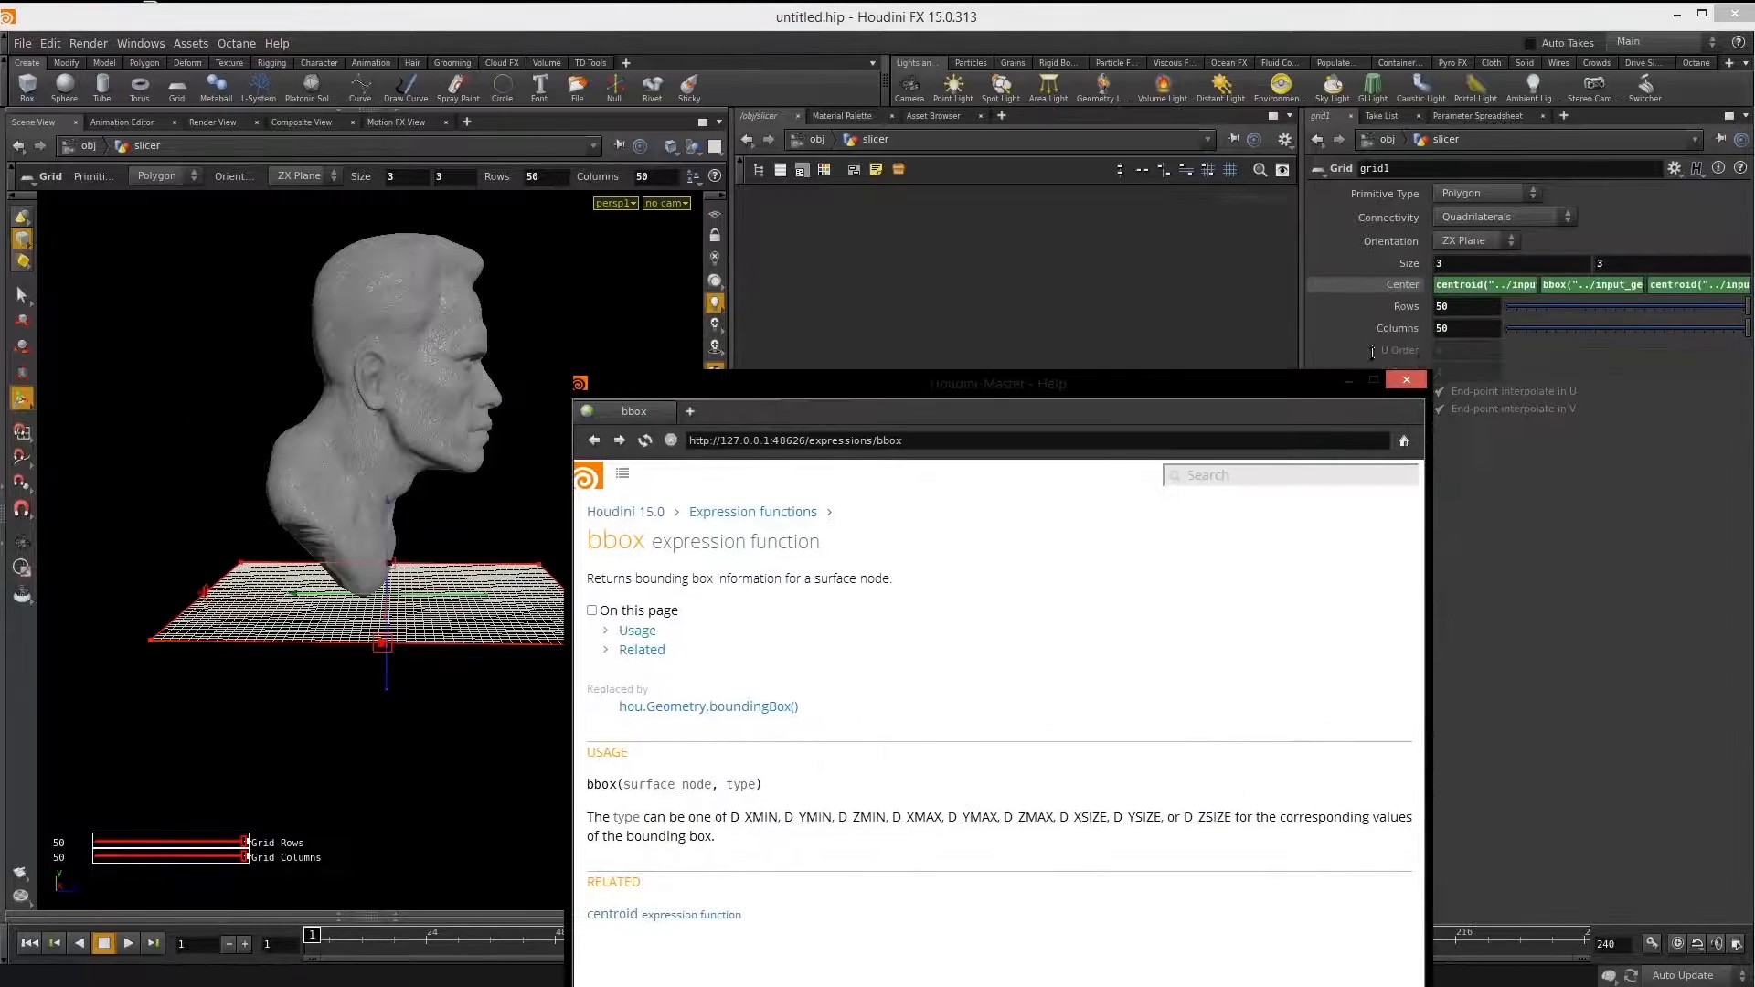
pyautogui.click(1406, 381)
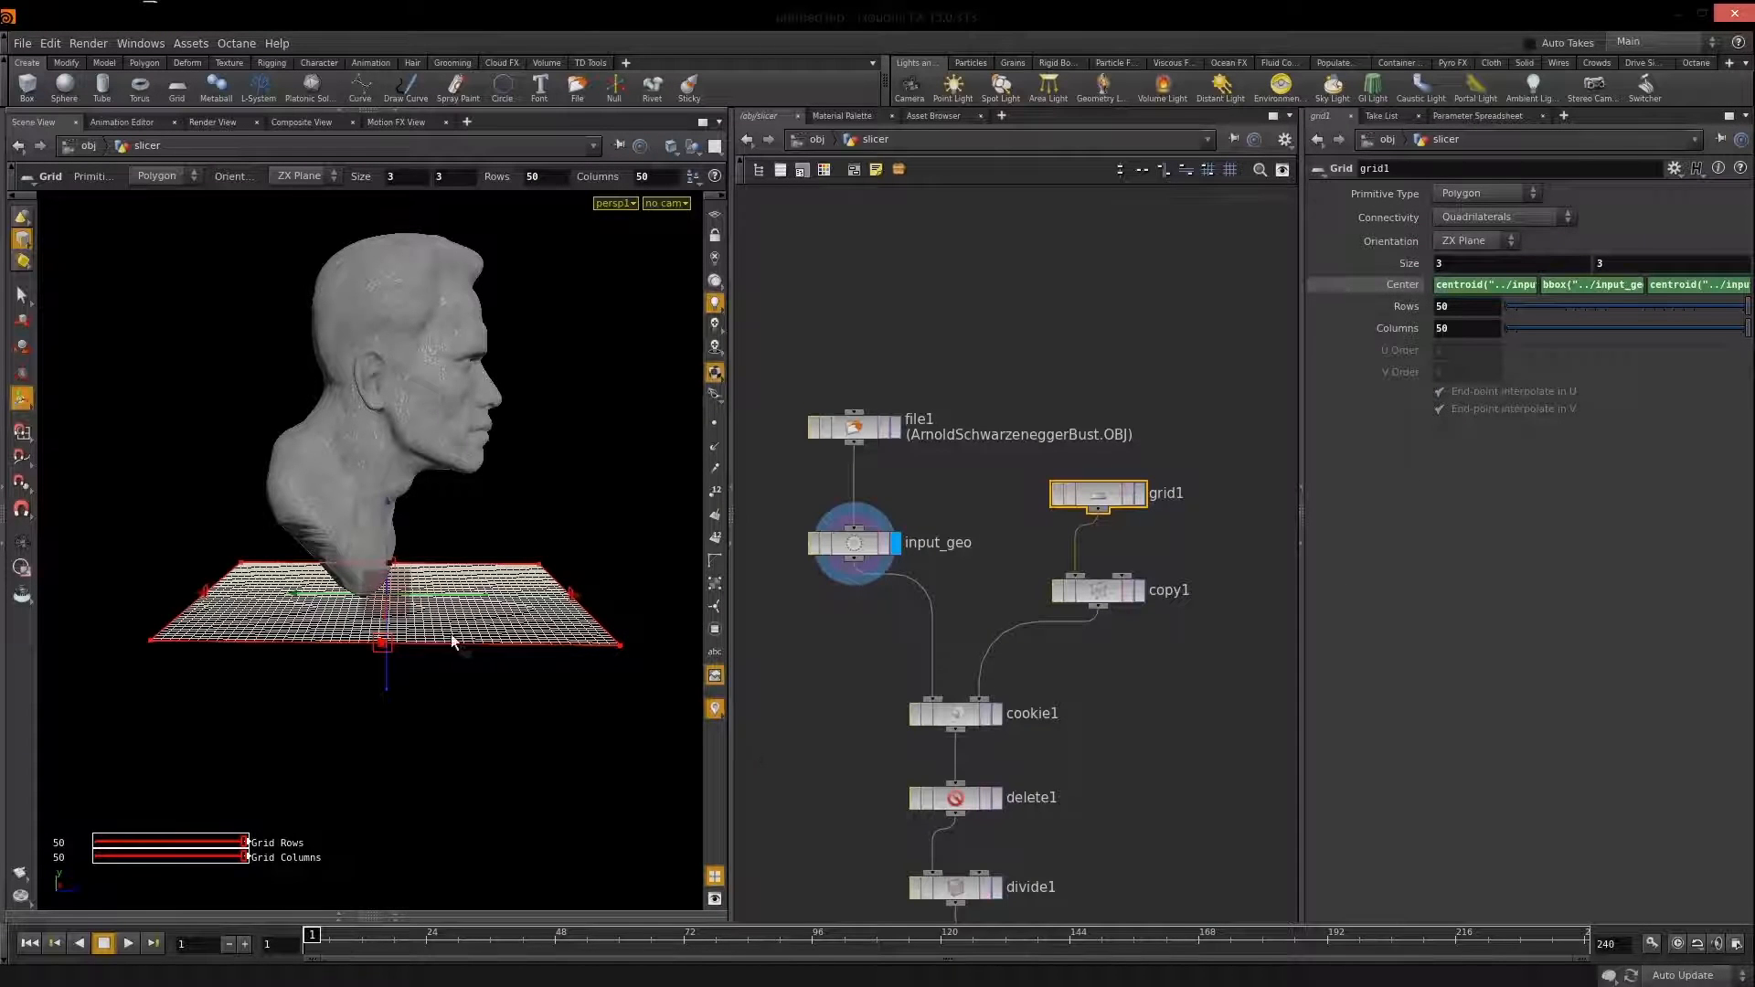
# Start the grid's first size expression as bbox("../input_geo", so that it refers to the input geometry.
pyautogui.press('Escape')
pyautogui.moveTo(450, 599); pyautogui.dragTo(443, 659)
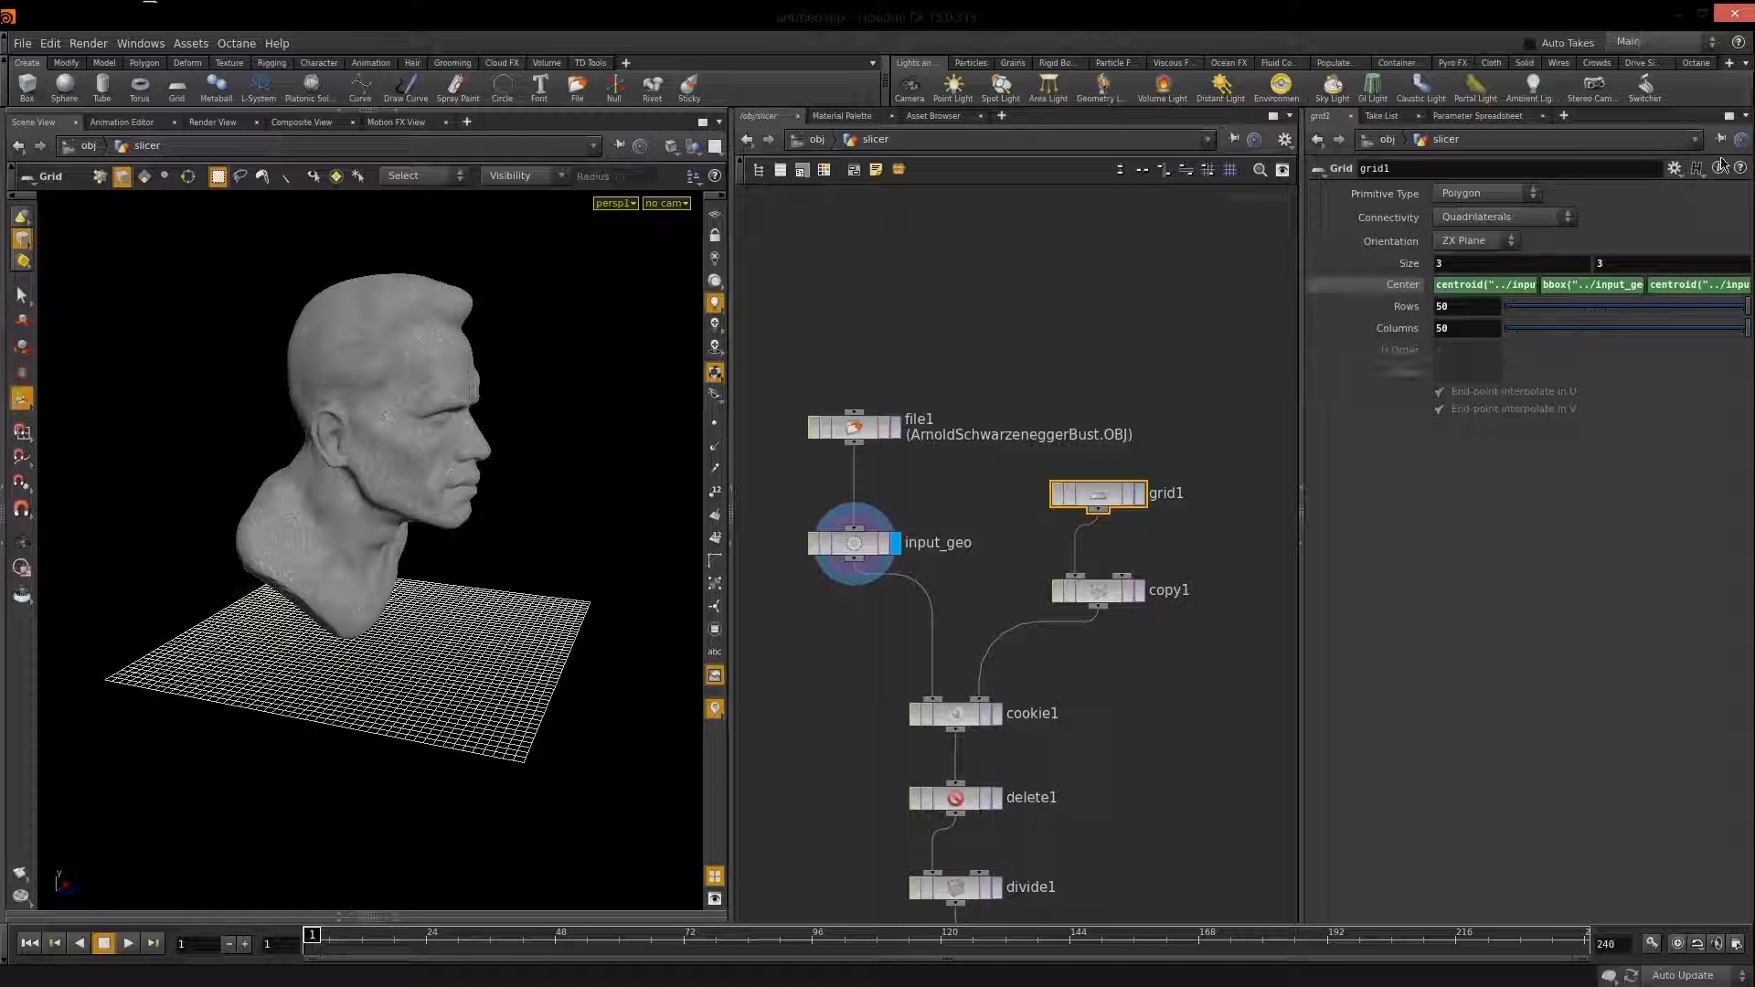
pyautogui.click(1485, 261)
pyautogui.write('bbox')
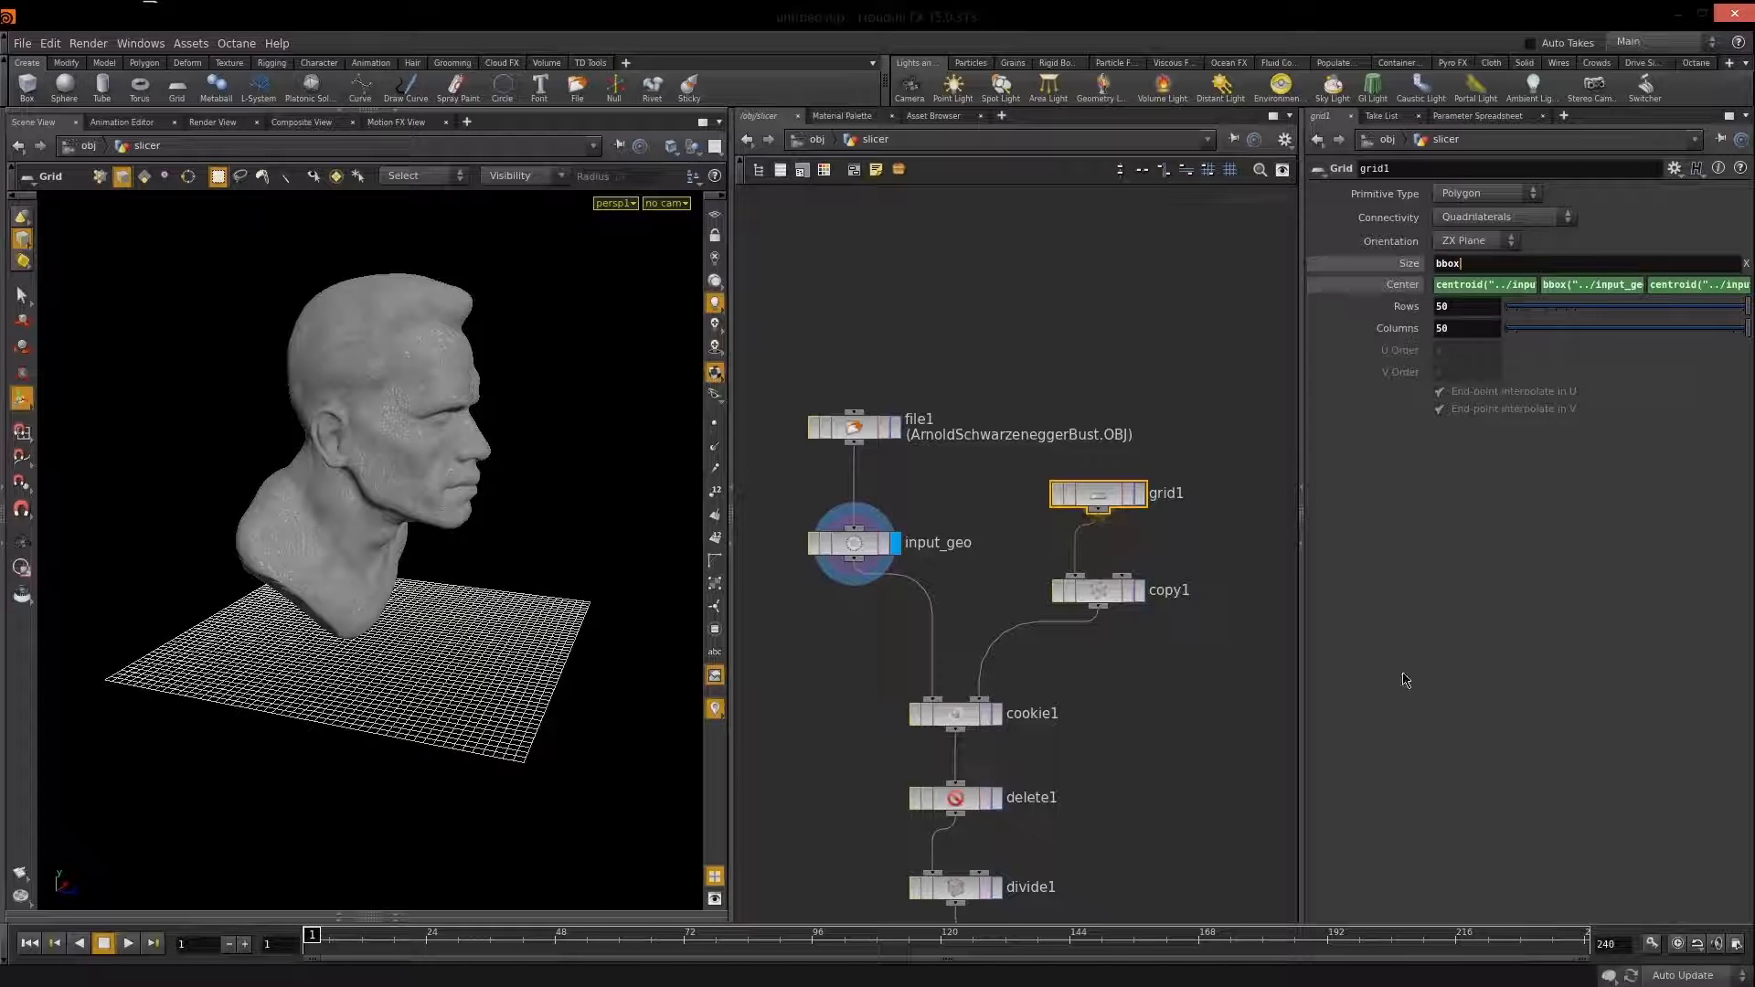
pyautogui.write('("../i')
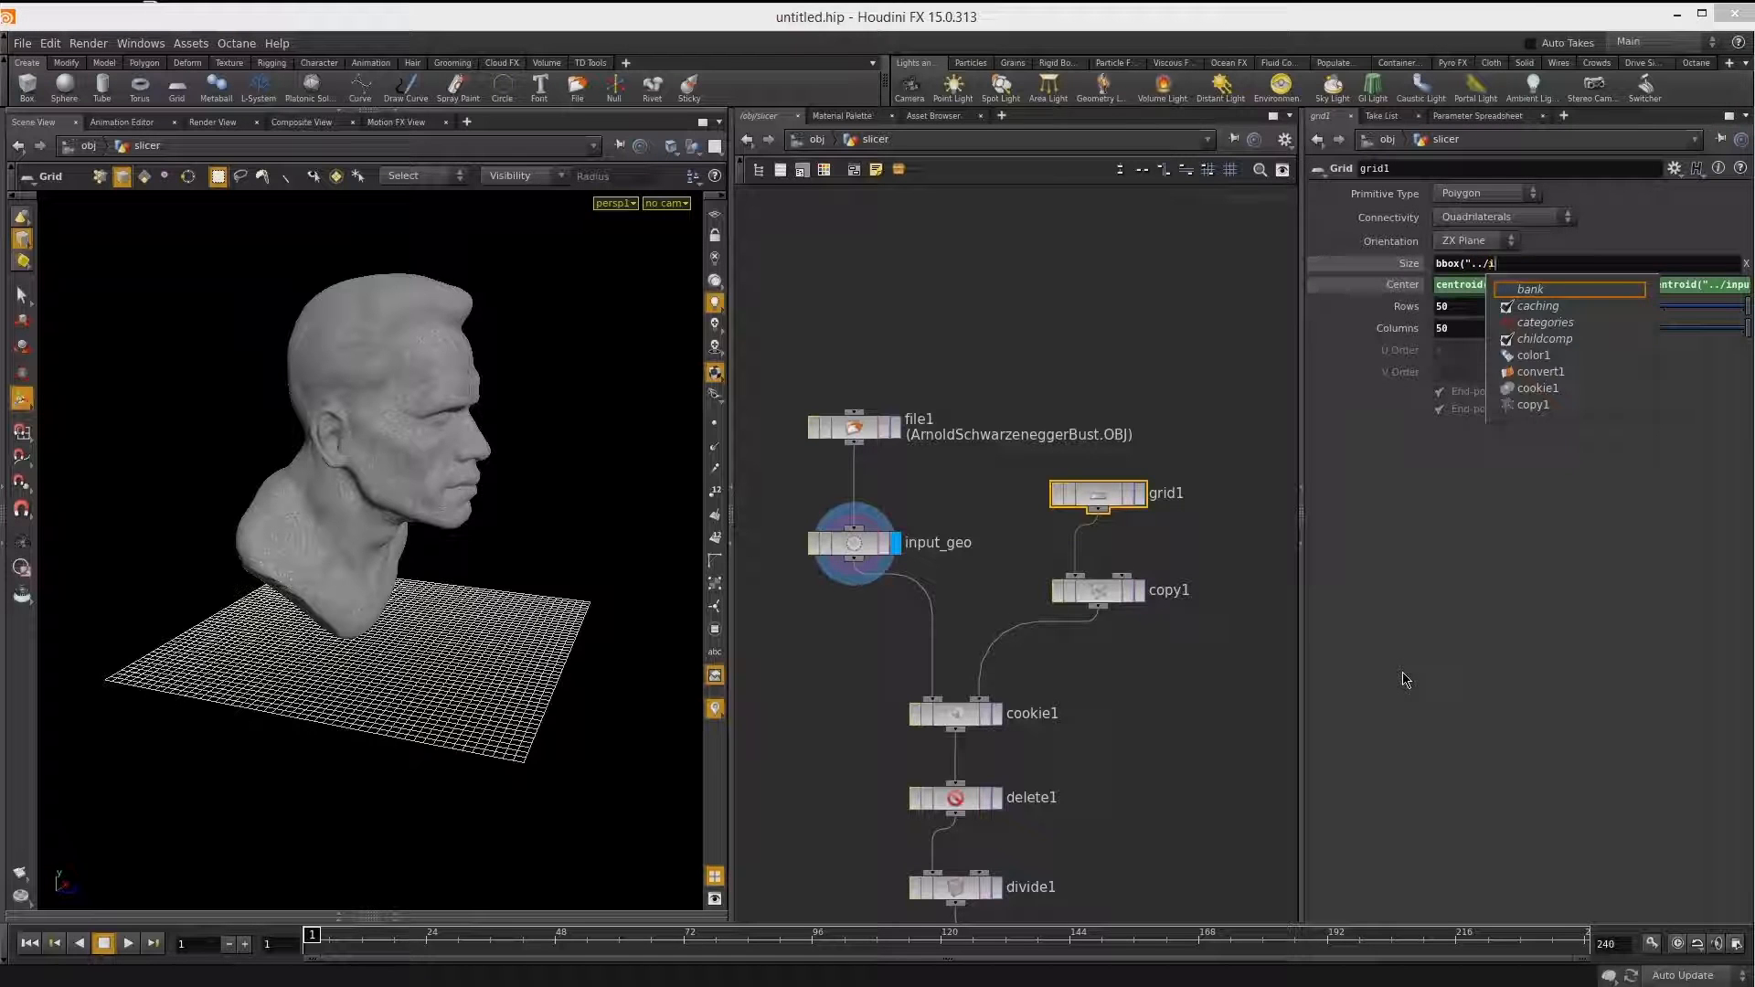
pyautogui.write('nput_geo",')
pyautogui.click(1545, 585)
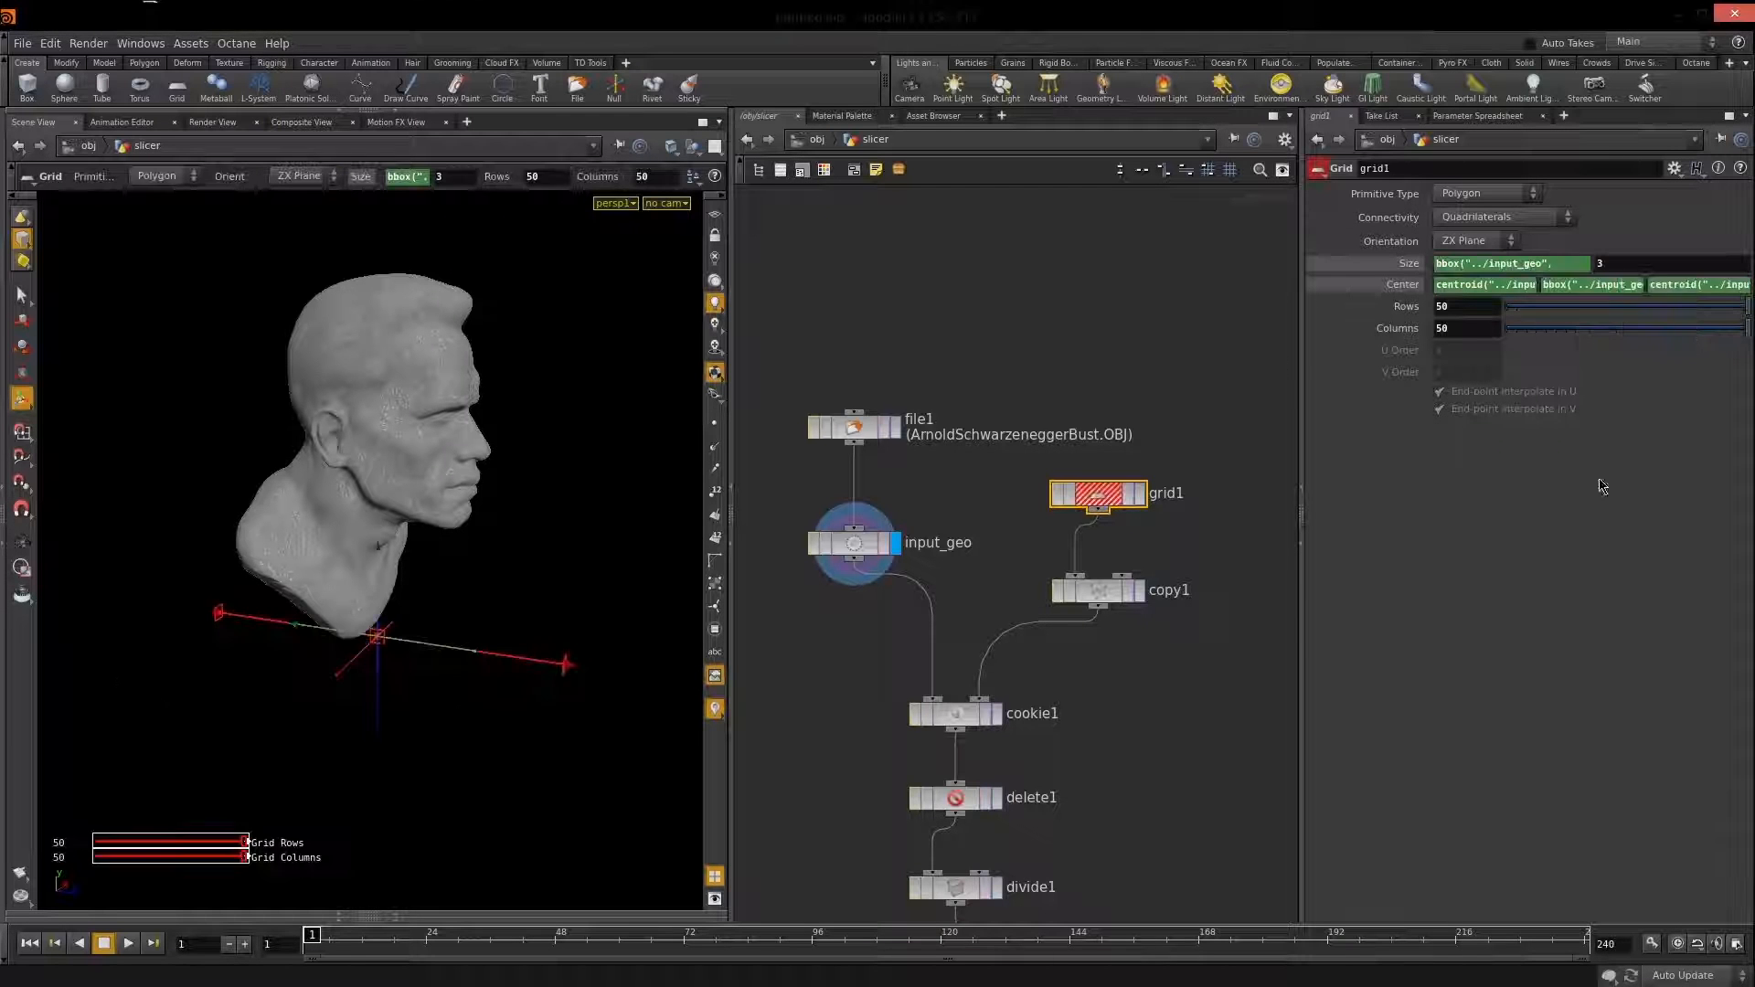
# Check the syntax of the Y center expression and complete the grid's first size as bbox("../input_geo", D_XSIZE).
pyautogui.click(1627, 285)
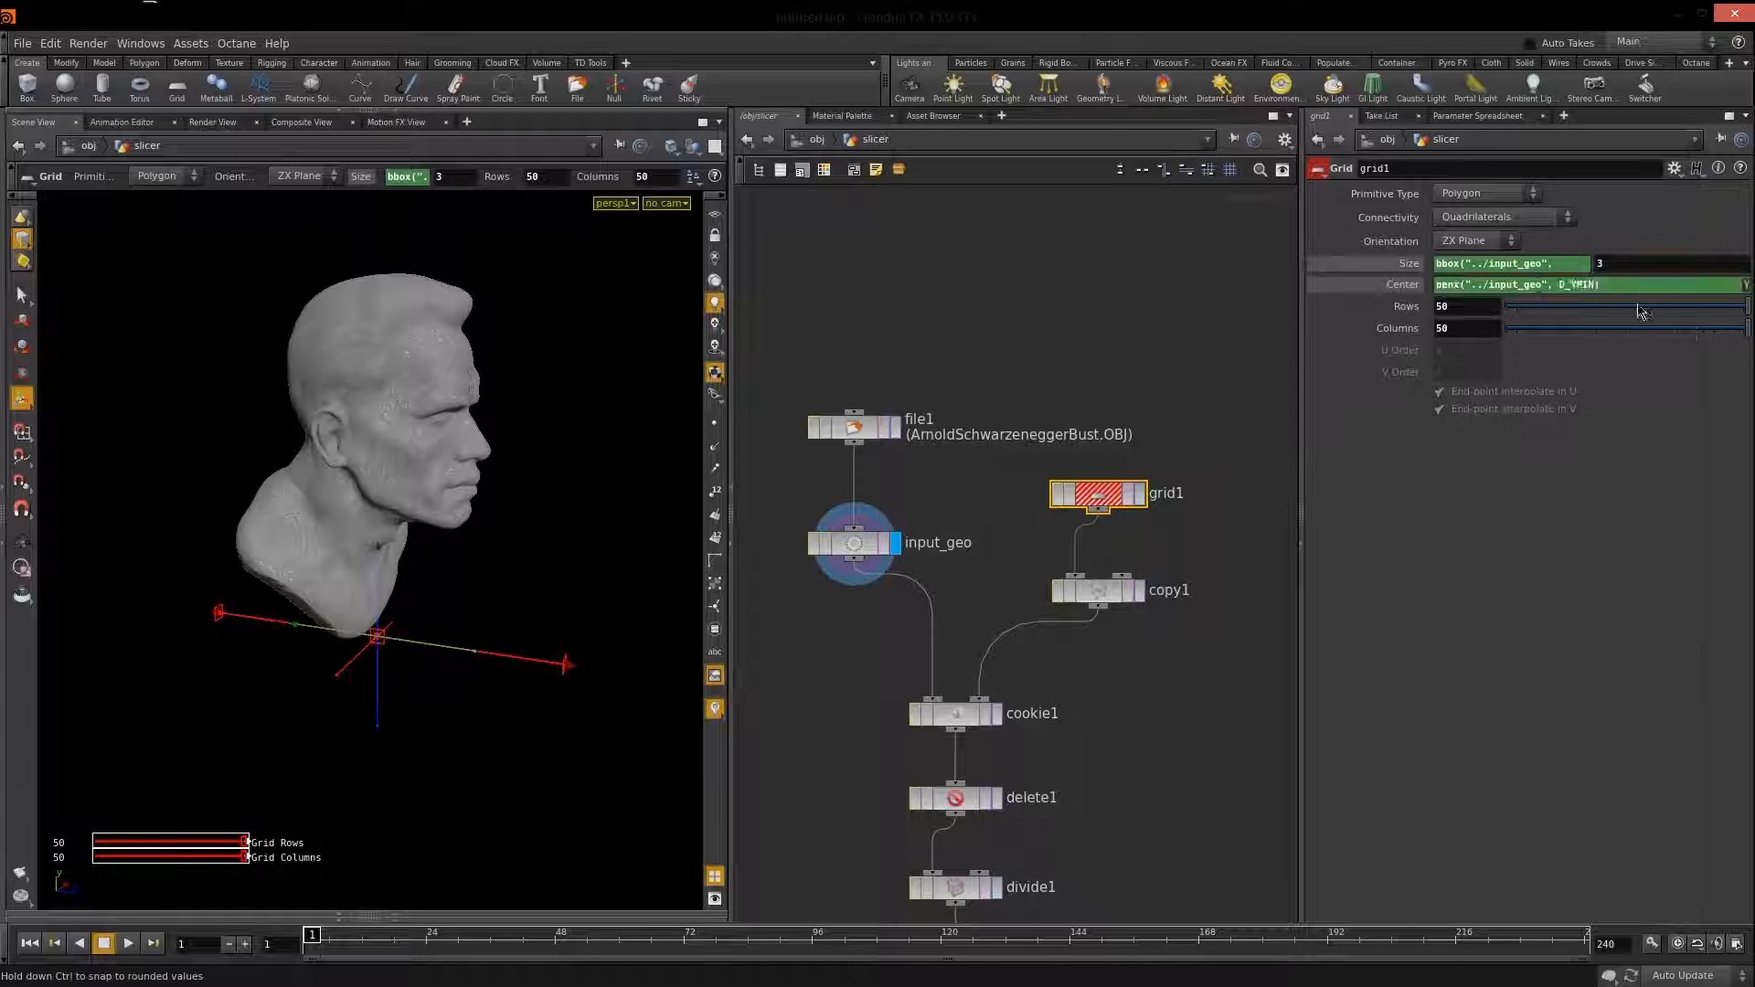
pyautogui.click(1570, 264)
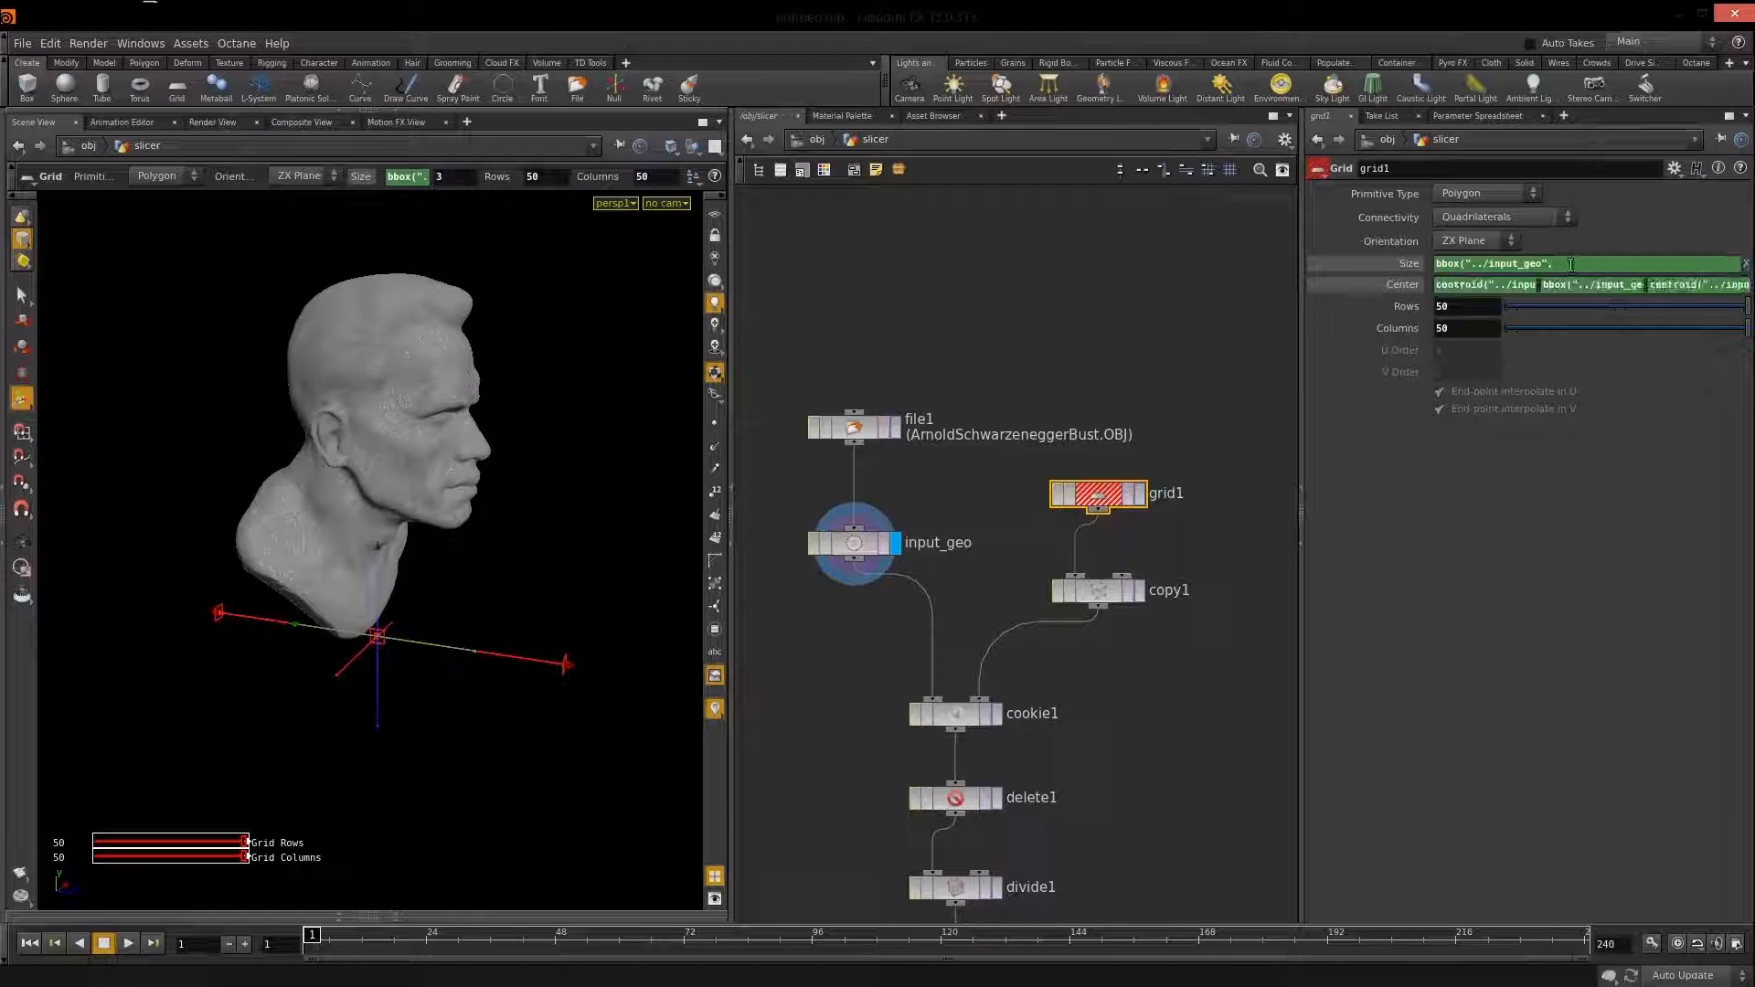
pyautogui.click(1623, 283)
pyautogui.click(1646, 461)
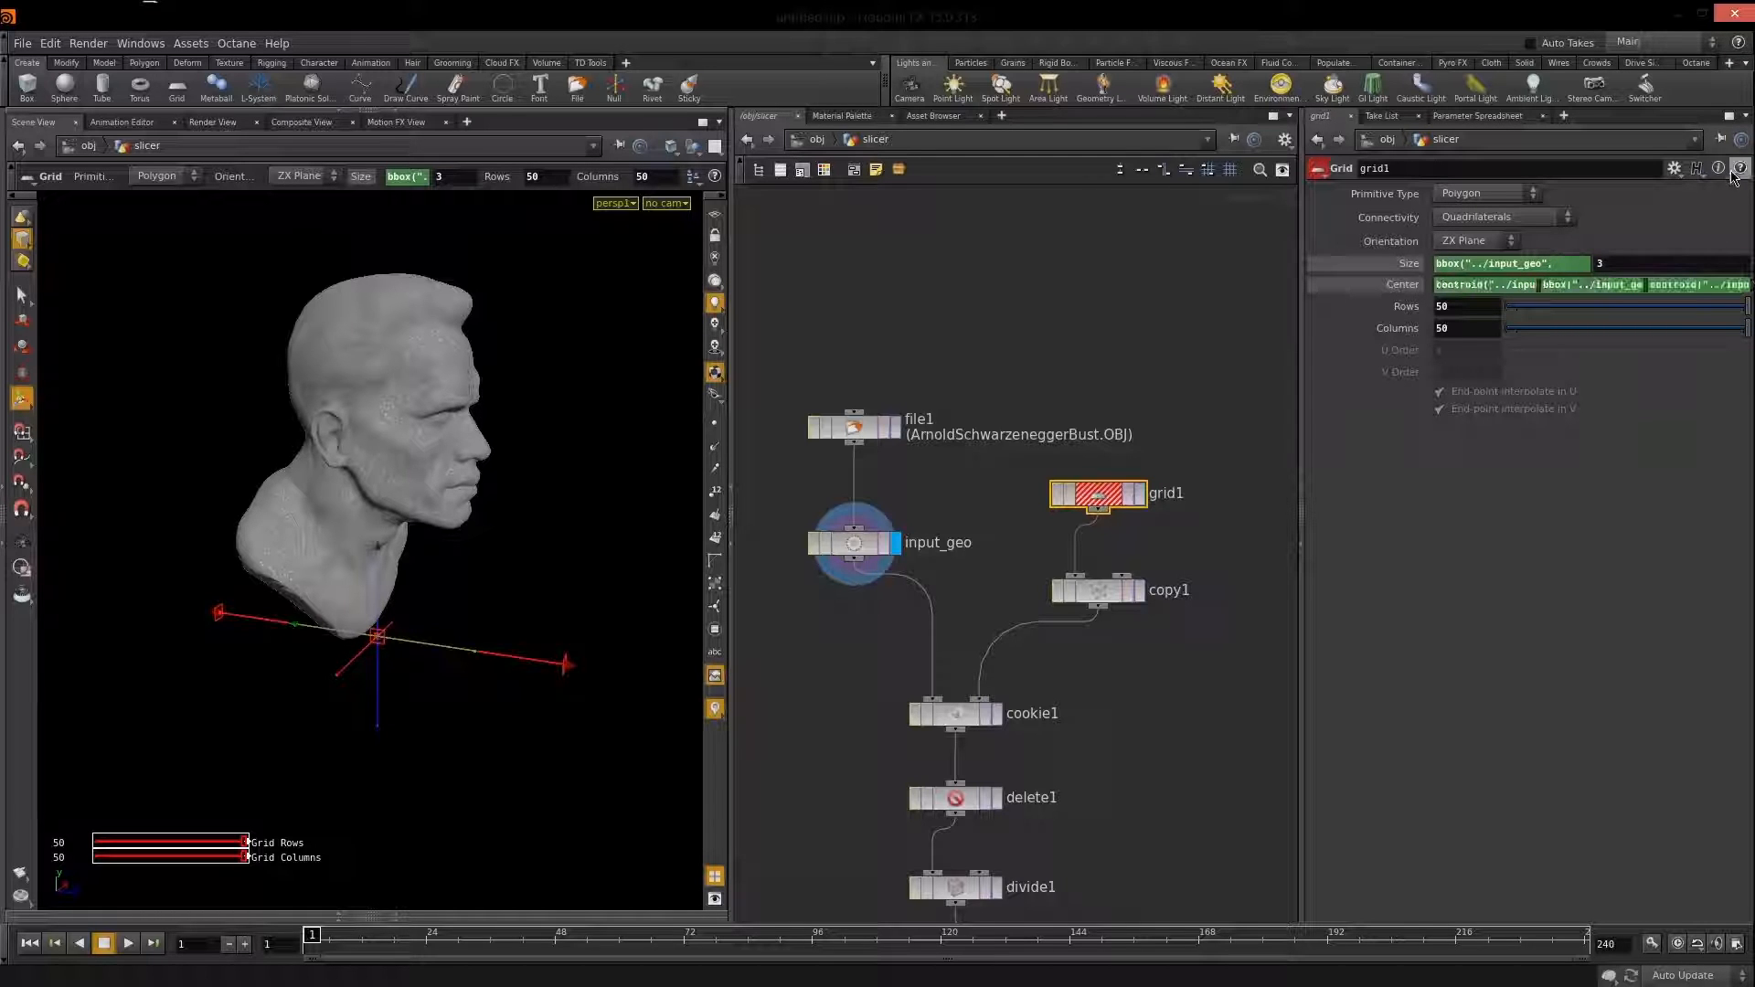
pyautogui.click(1567, 264)
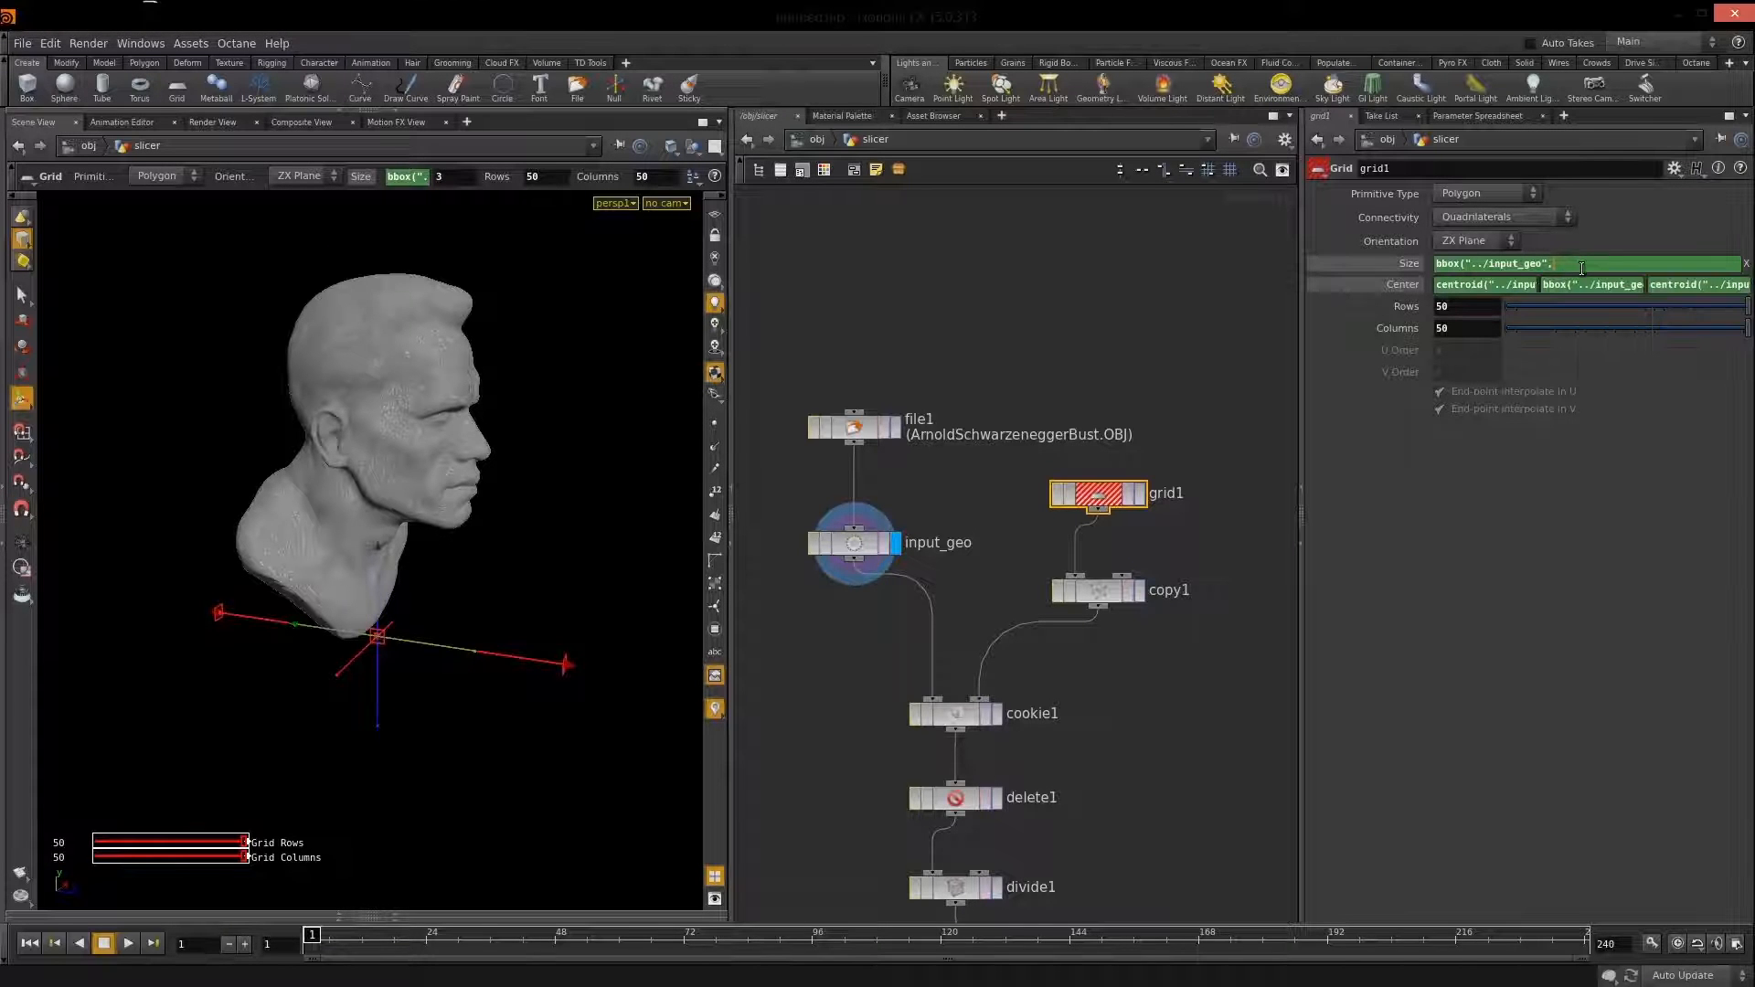
pyautogui.write('D')
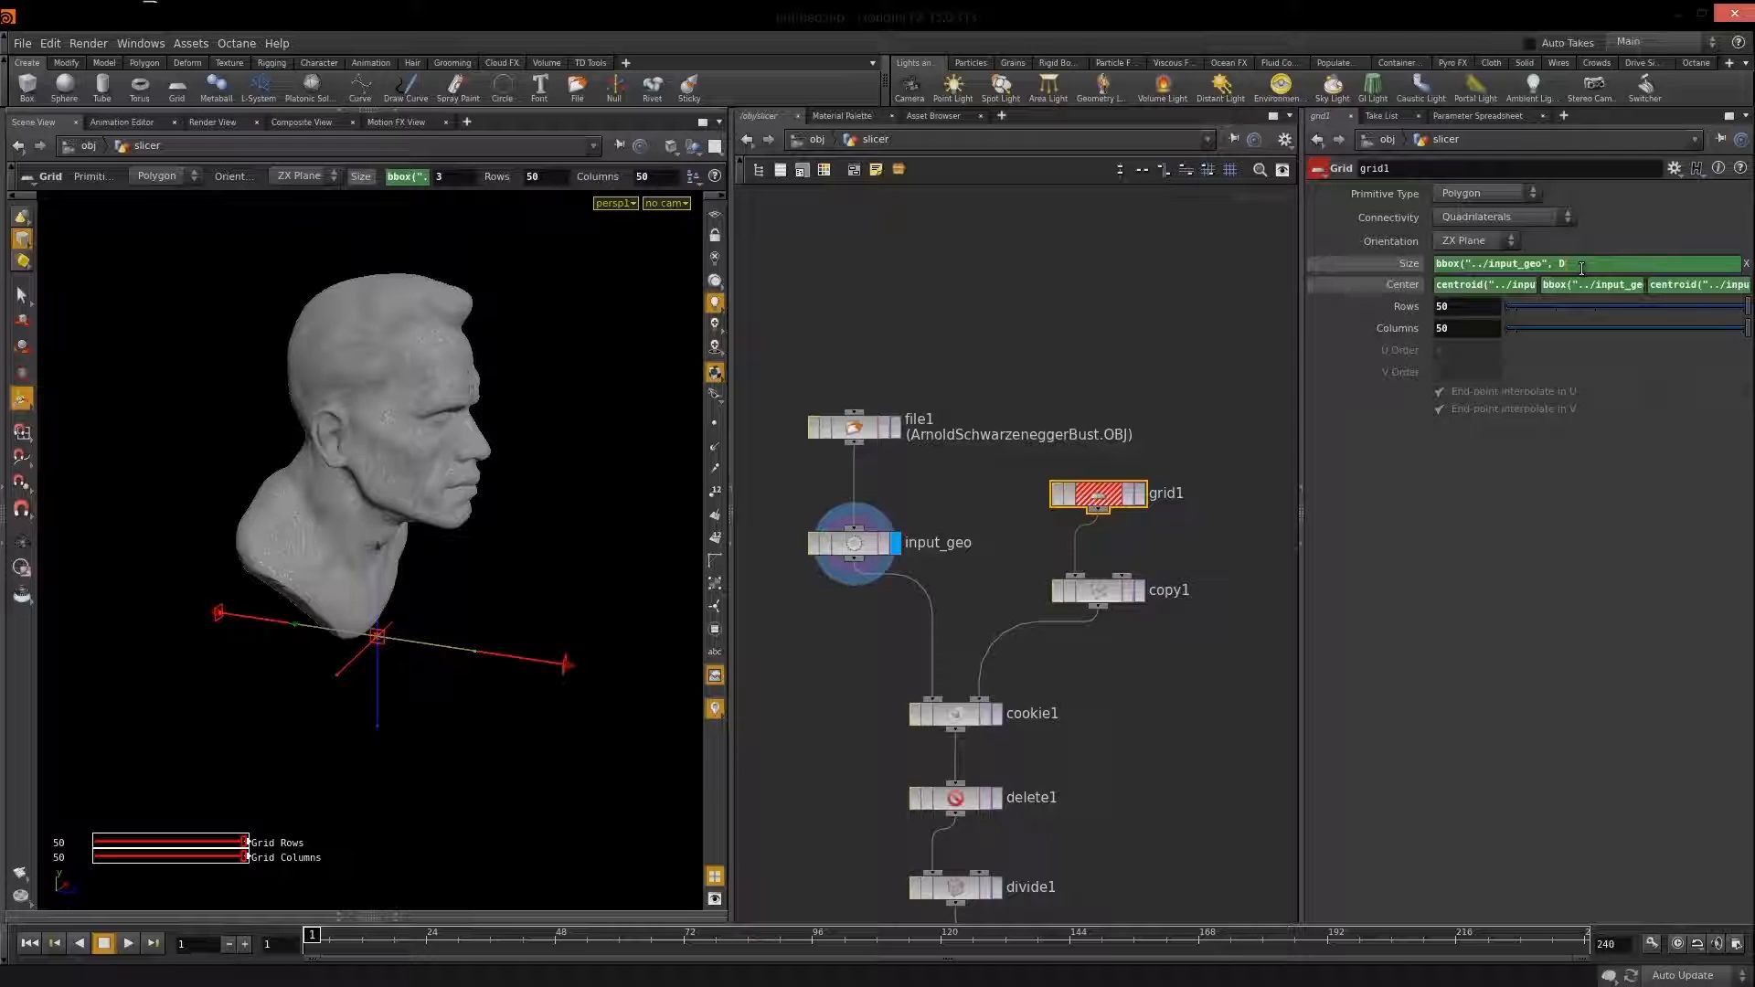
pyautogui.write('_XSIZE)')
pyautogui.press('Return')
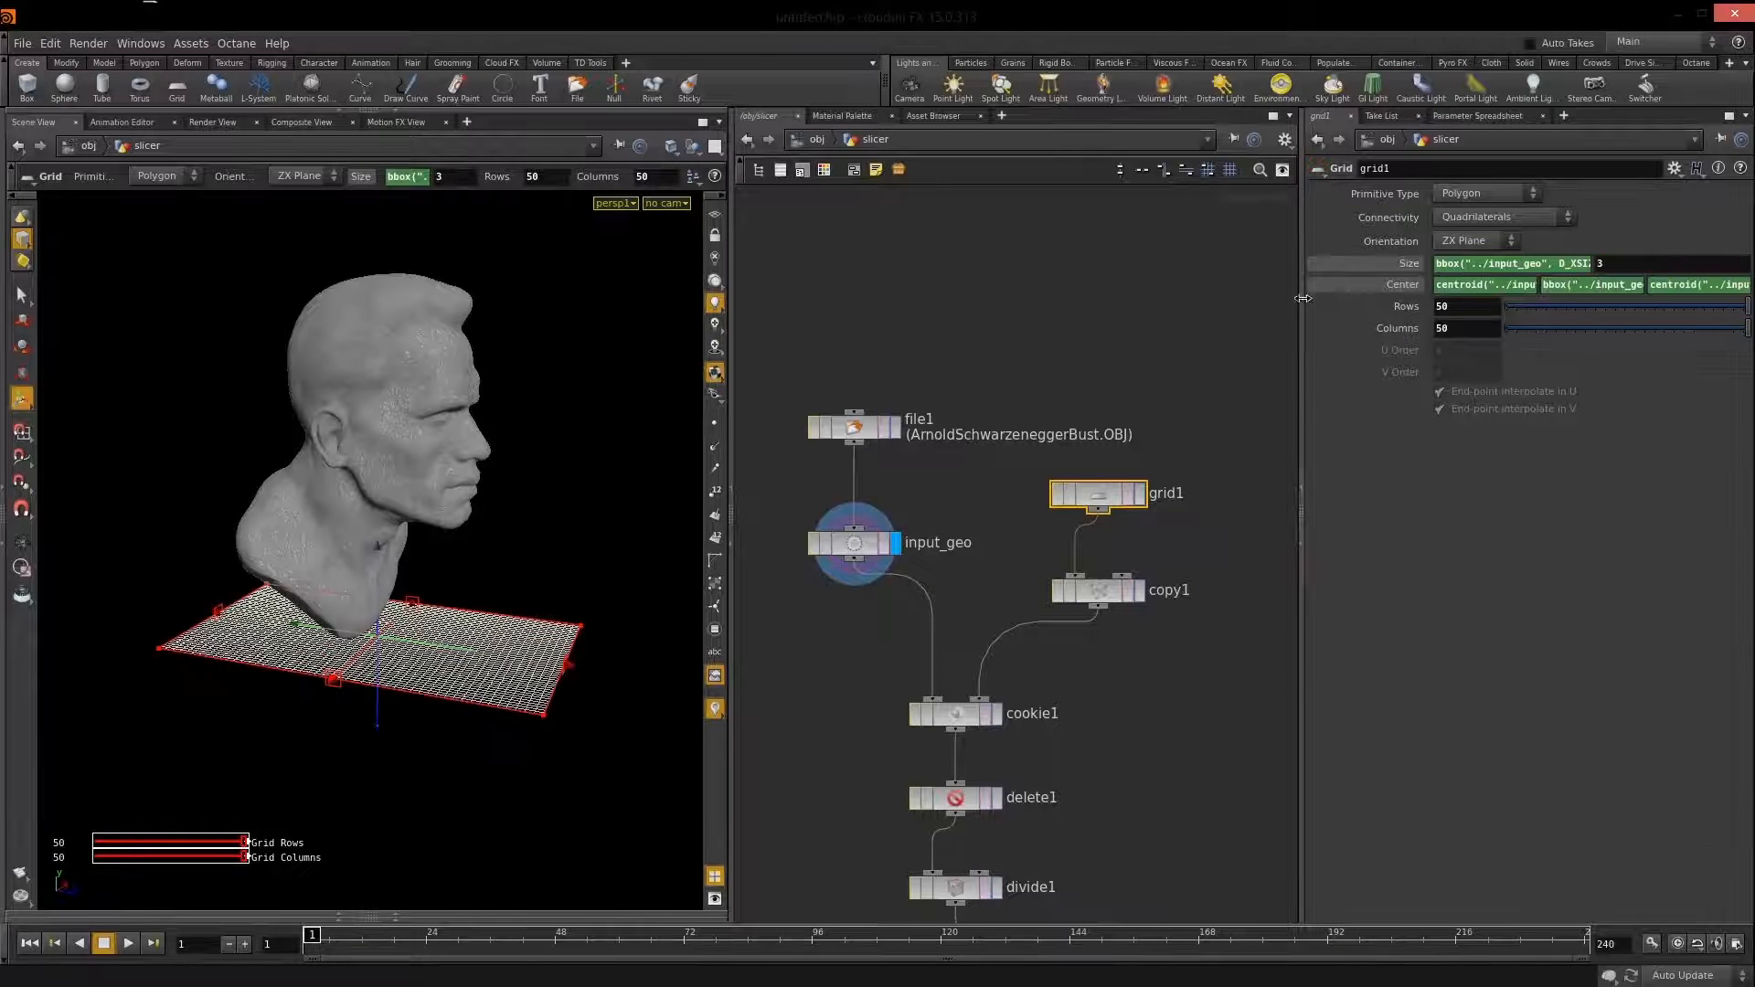
# Copy the grid's first size expression into its second size and change it to bbox("../input_geo", D_ZSIZE).
pyautogui.press('Escape')
pyautogui.moveTo(469, 645); pyautogui.dragTo(540, 658)
pyautogui.press('s')
pyautogui.press('Escape')
pyautogui.press('s')
pyautogui.keyDown('alt'); pyautogui.moveTo(402, 660); pyautogui.dragTo(586, 680); pyautogui.keyUp('alt')
pyautogui.click(1540, 265)
pyautogui.hotkey('ctrl', 'a')
pyautogui.hotkey('ctrl', 'c')
pyautogui.click(1623, 488)
pyautogui.click(1645, 264)
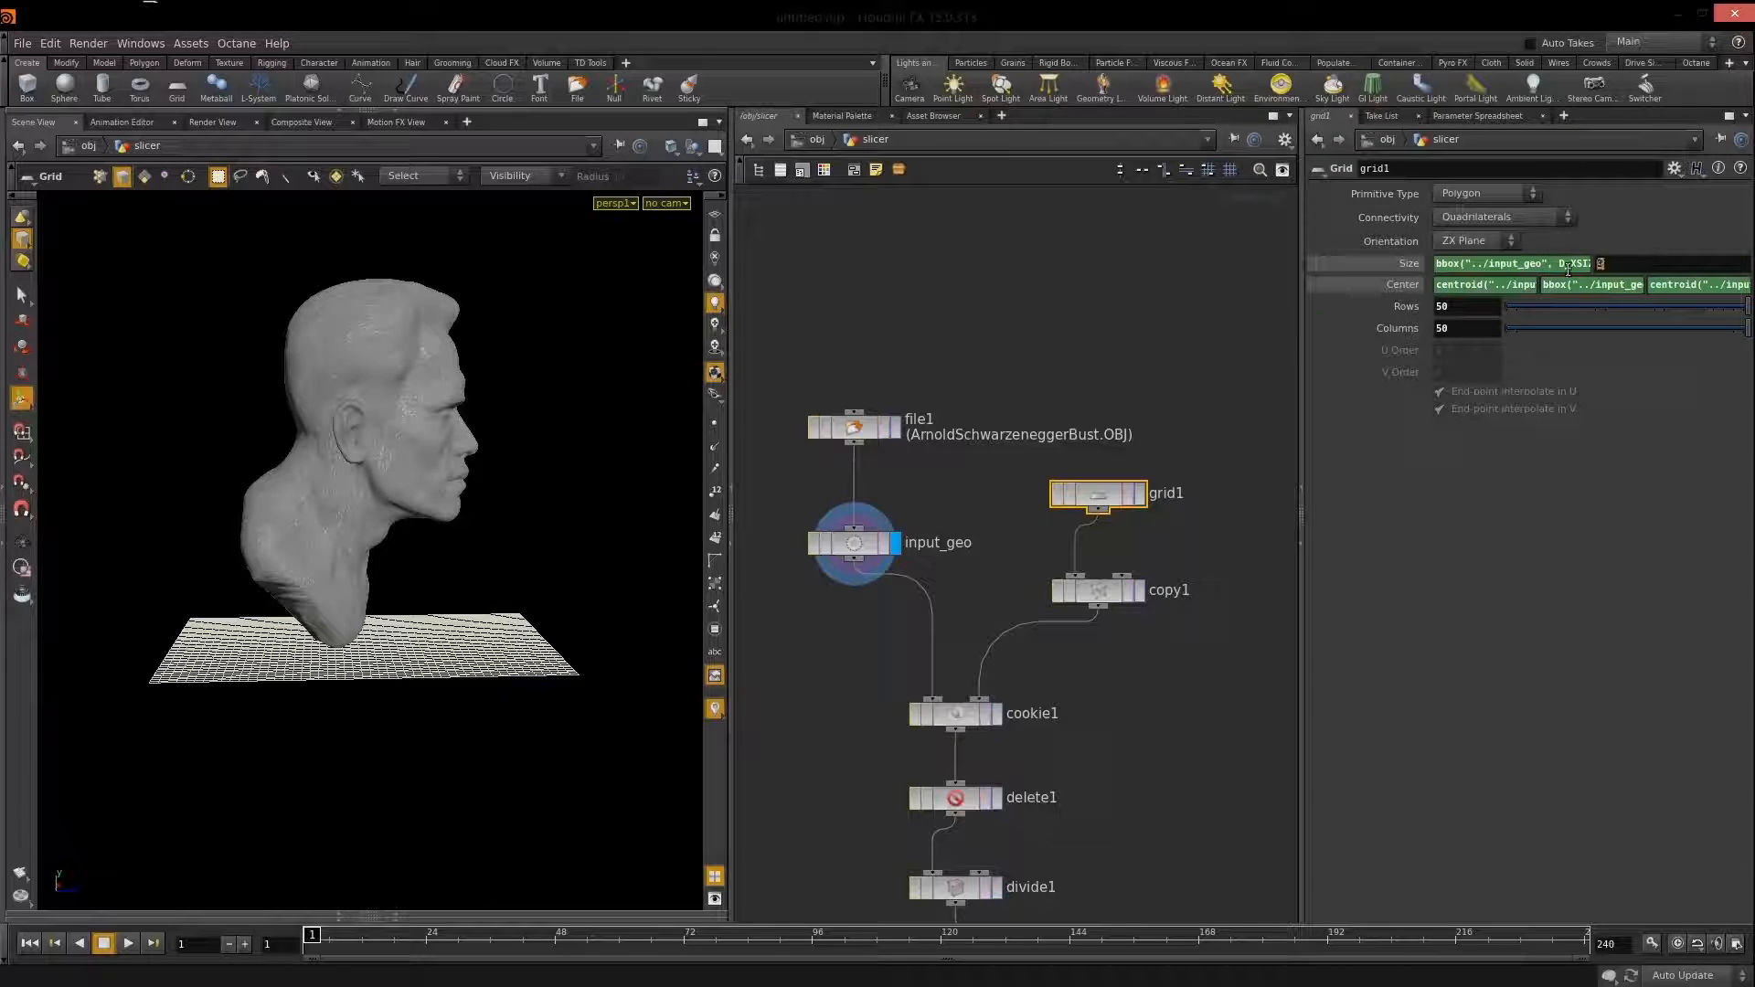
pyautogui.hotkey('ctrl', 'v')
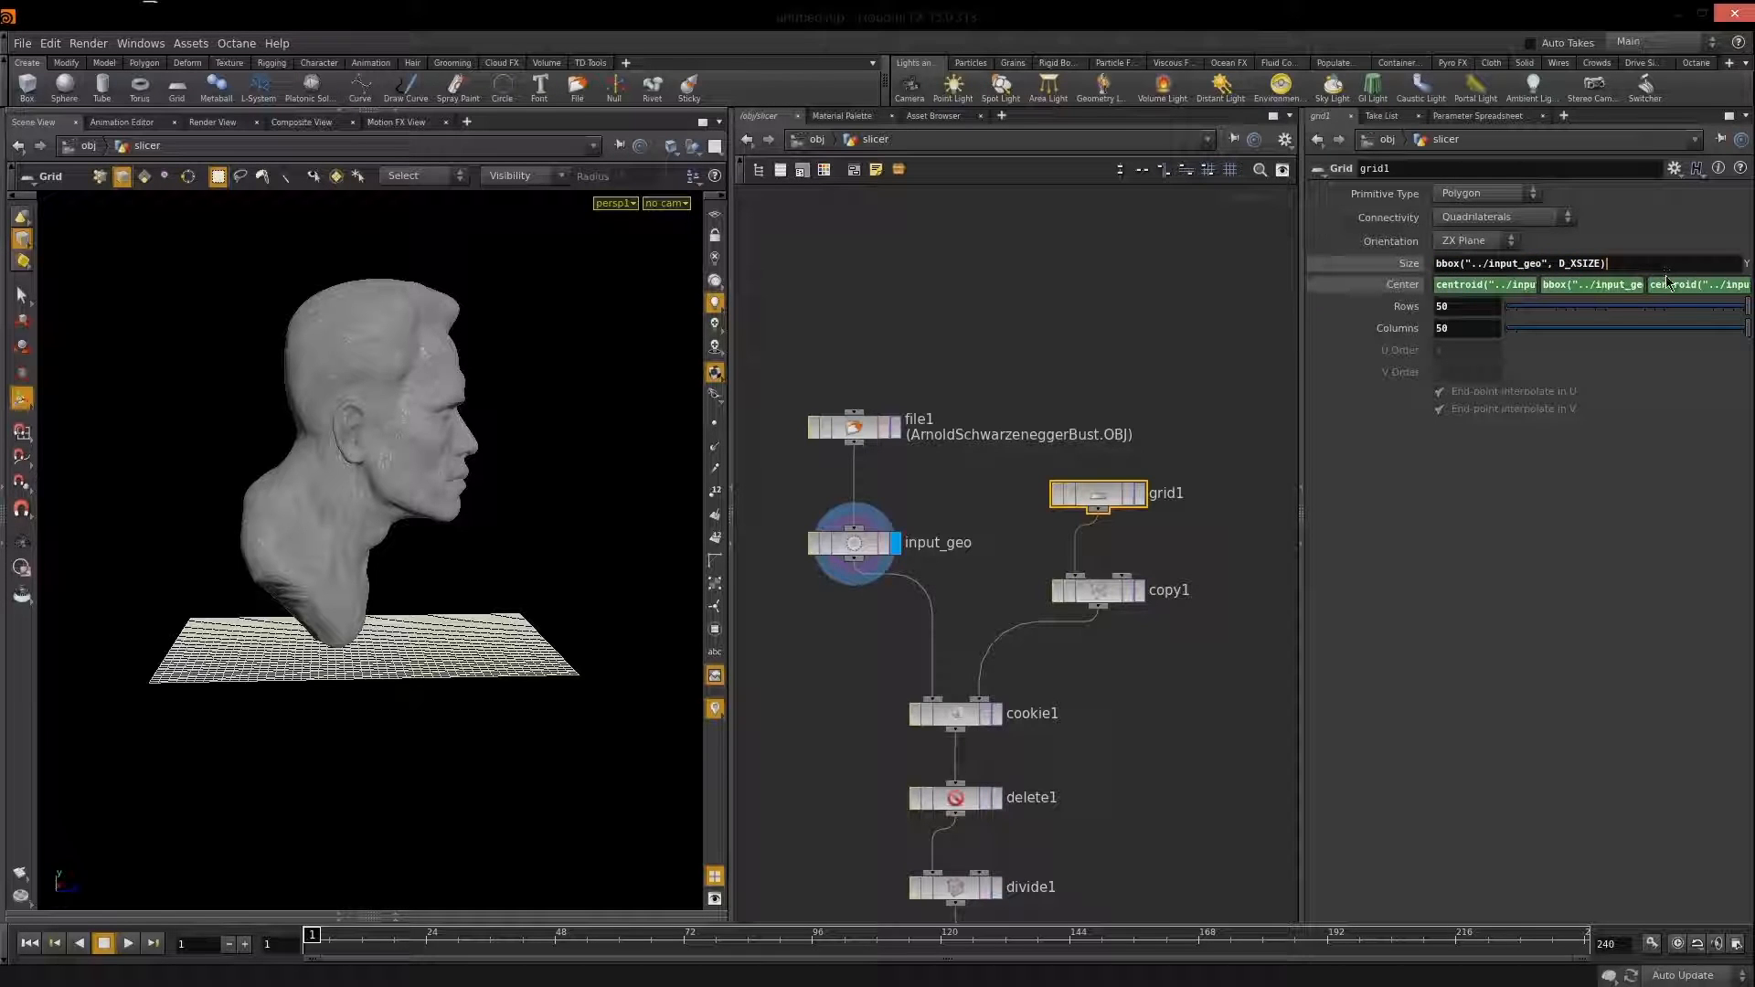
pyautogui.press('BackSpace')
pyautogui.write('Z')
pyautogui.press('Return')
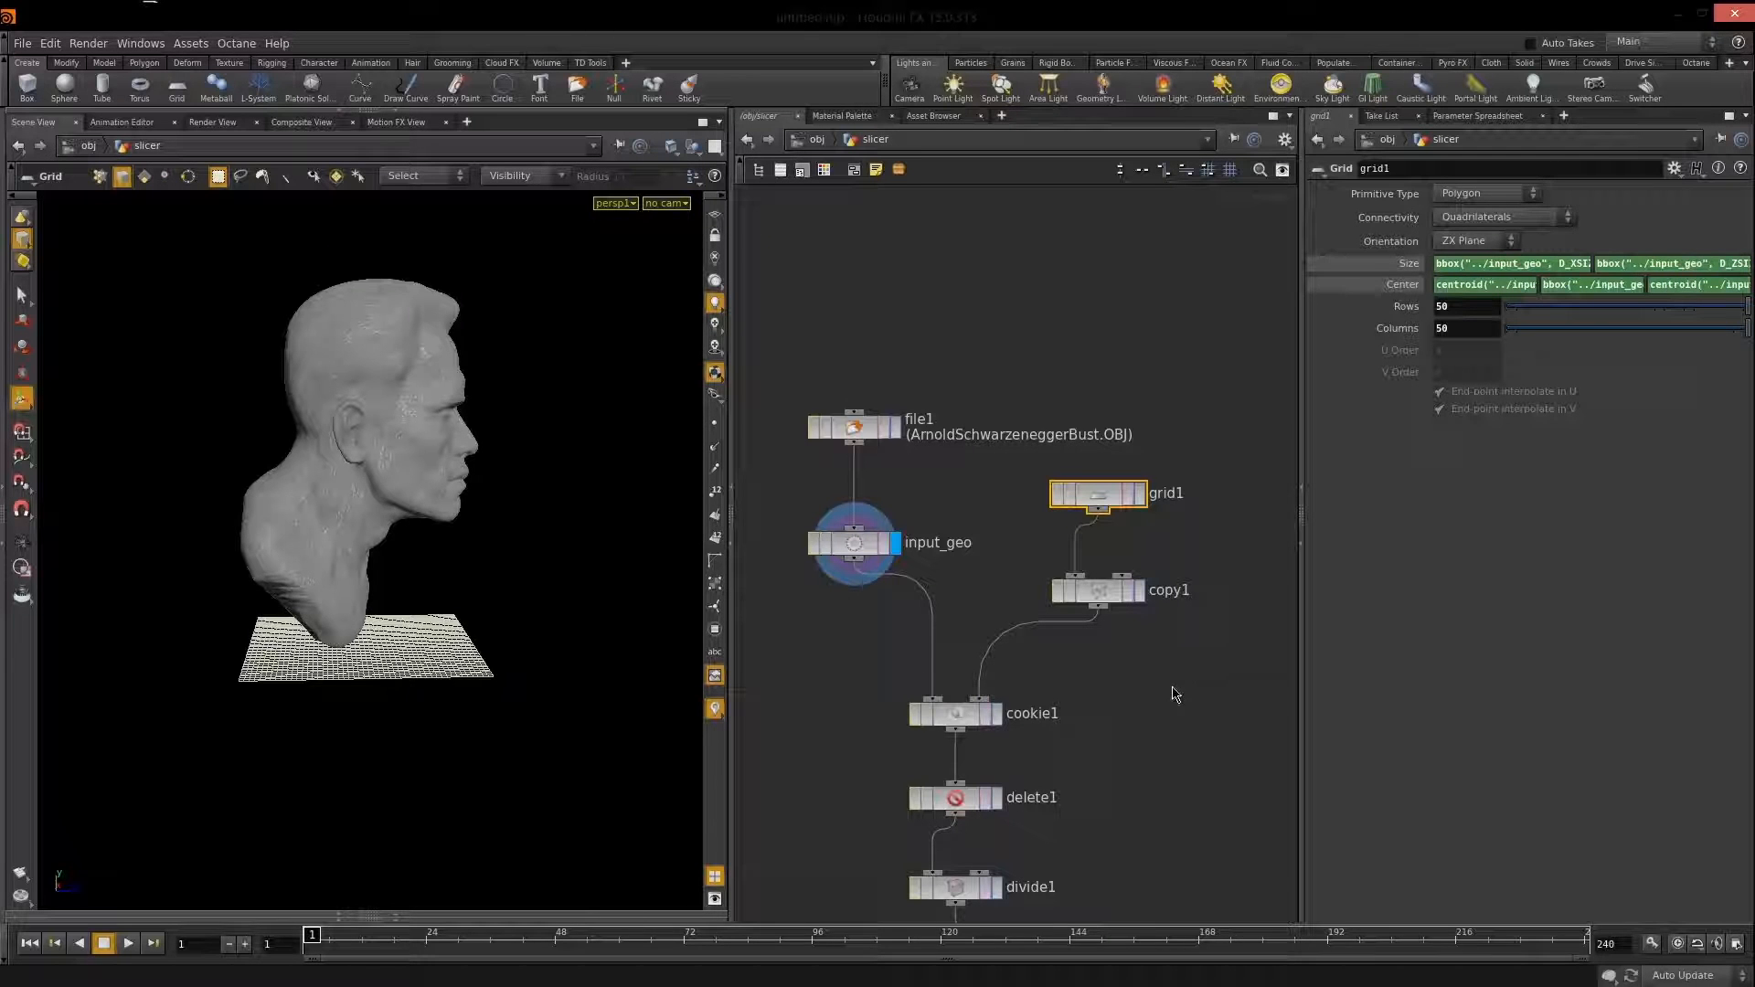
# Display the stacked grids of copy1 with input_geo overlaid as a template and examine how they cover the bust.
pyautogui.click(414, 680)
pyautogui.click(1107, 495)
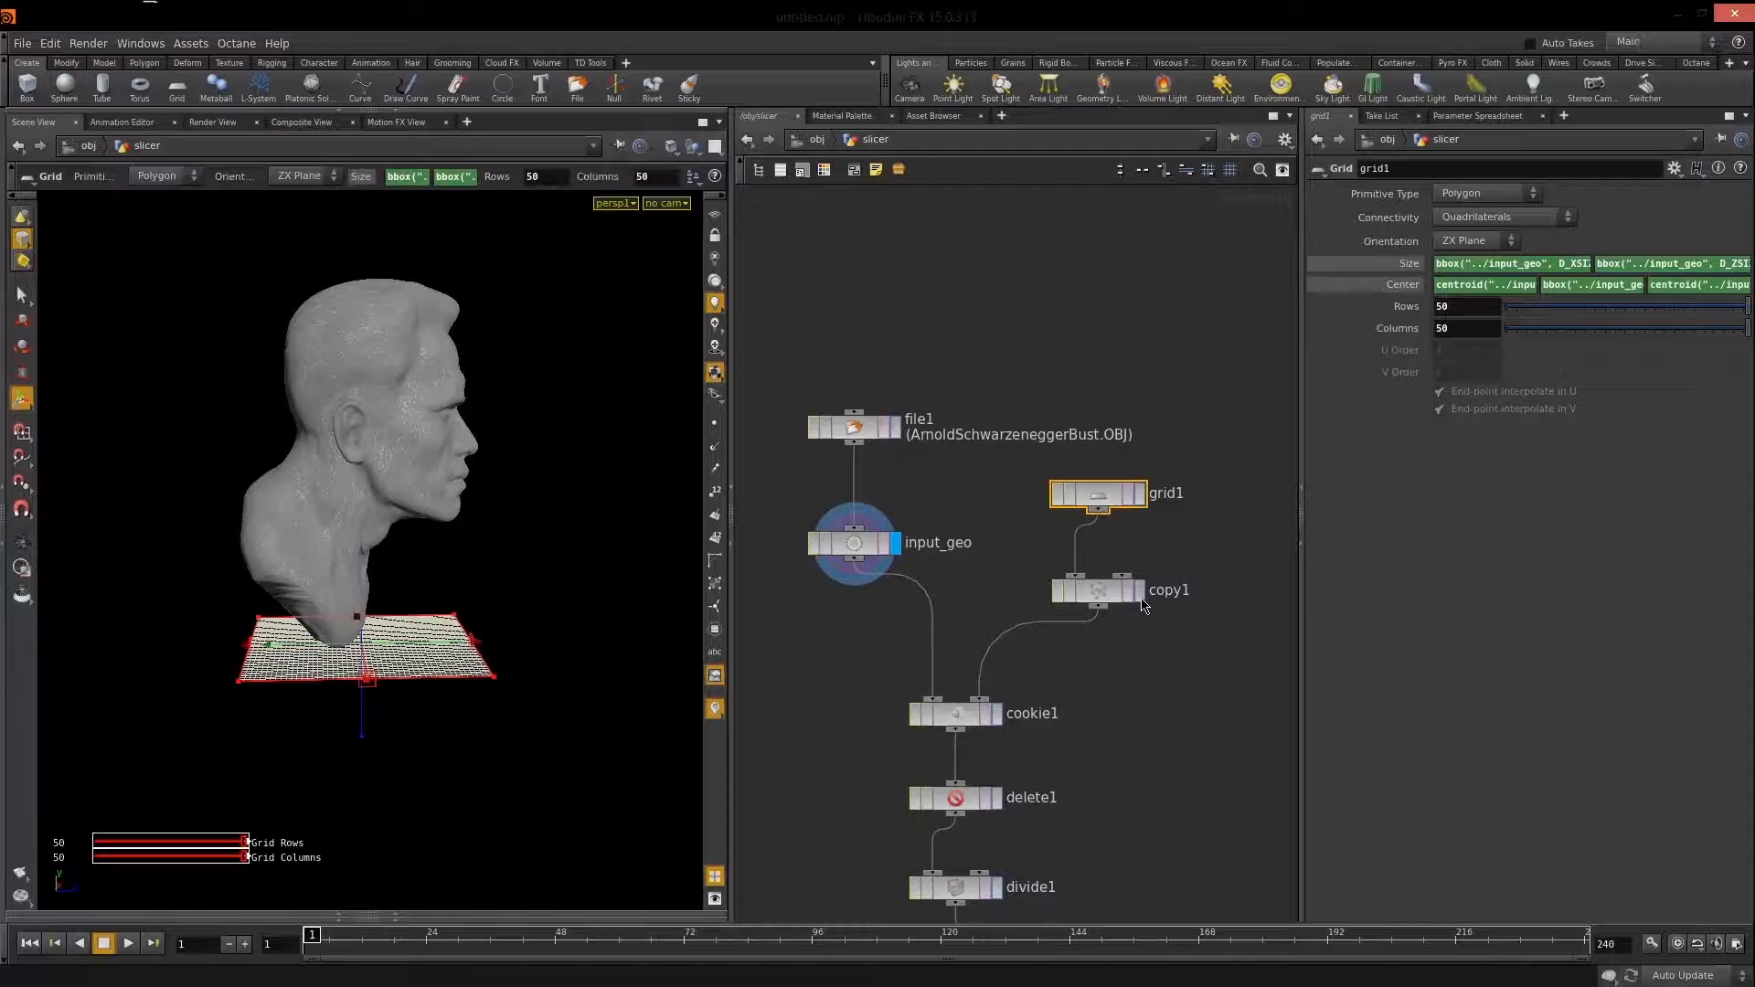
pyautogui.click(1139, 589)
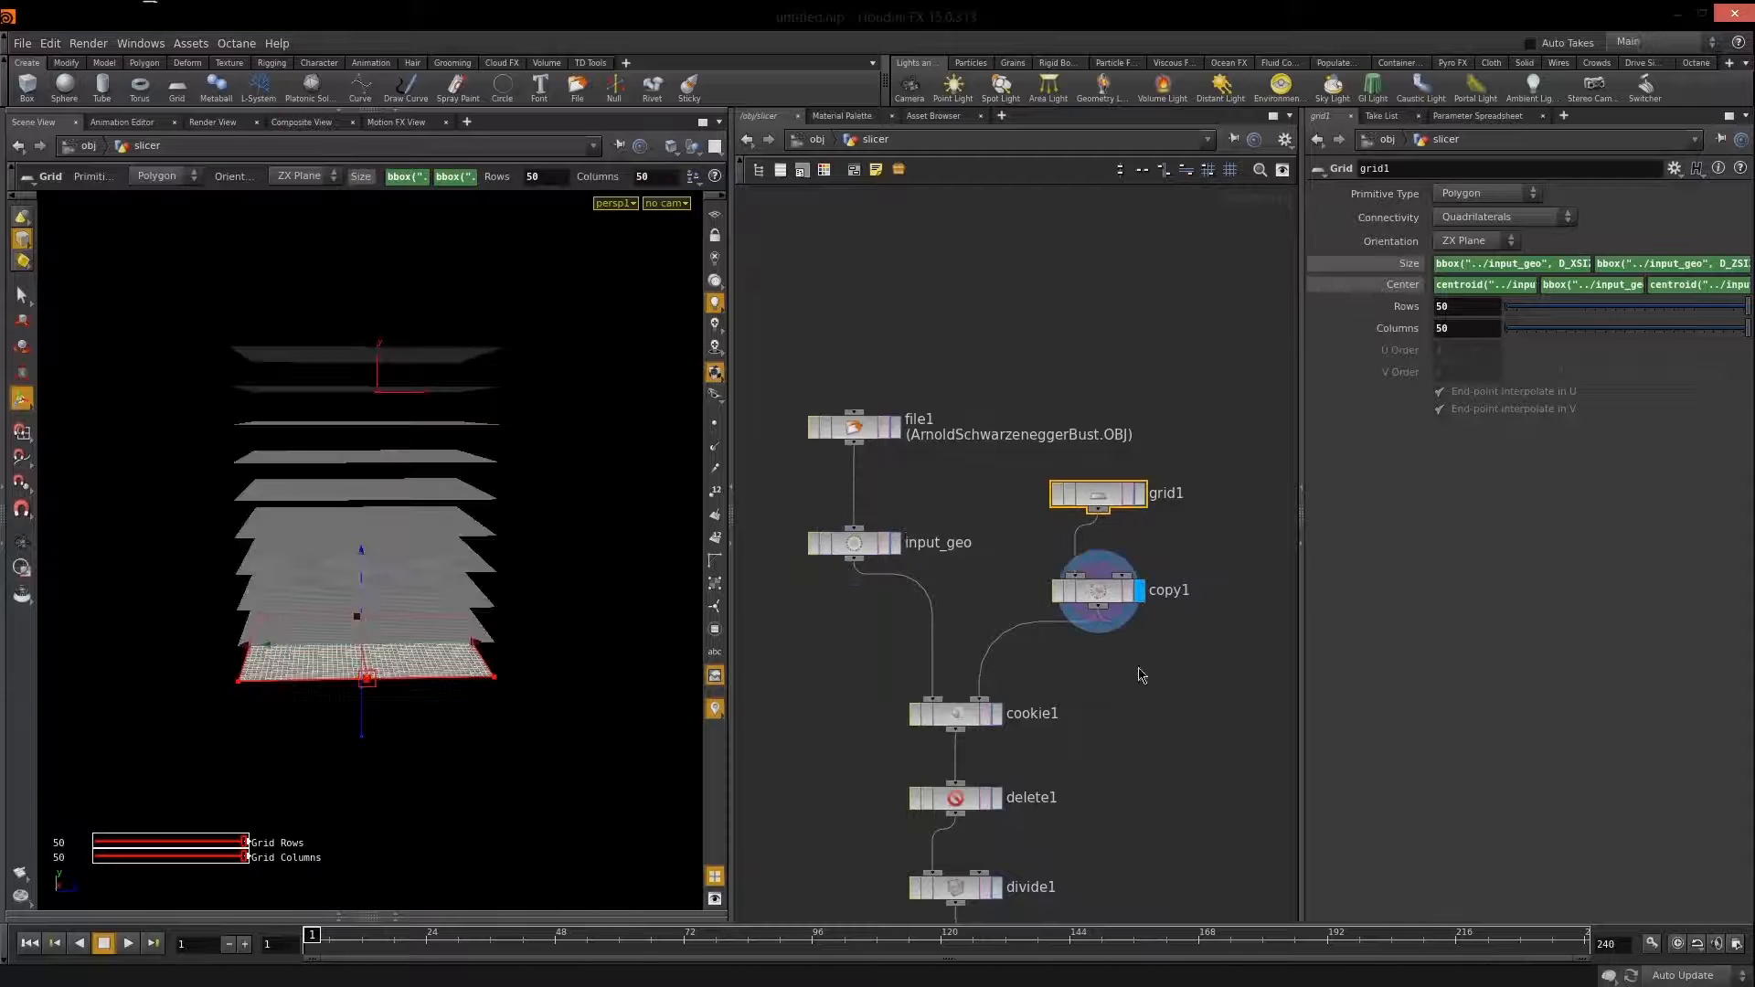
pyautogui.click(884, 543)
pyautogui.press('Escape')
pyautogui.moveTo(364, 578); pyautogui.dragTo(556, 560)
pyautogui.moveTo(423, 580); pyautogui.dragTo(474, 561)
pyautogui.press('Return')
# Display the extrude1 result and turn off the input_geo template overlay.
pyautogui.scroll(-10, 1136, 736)
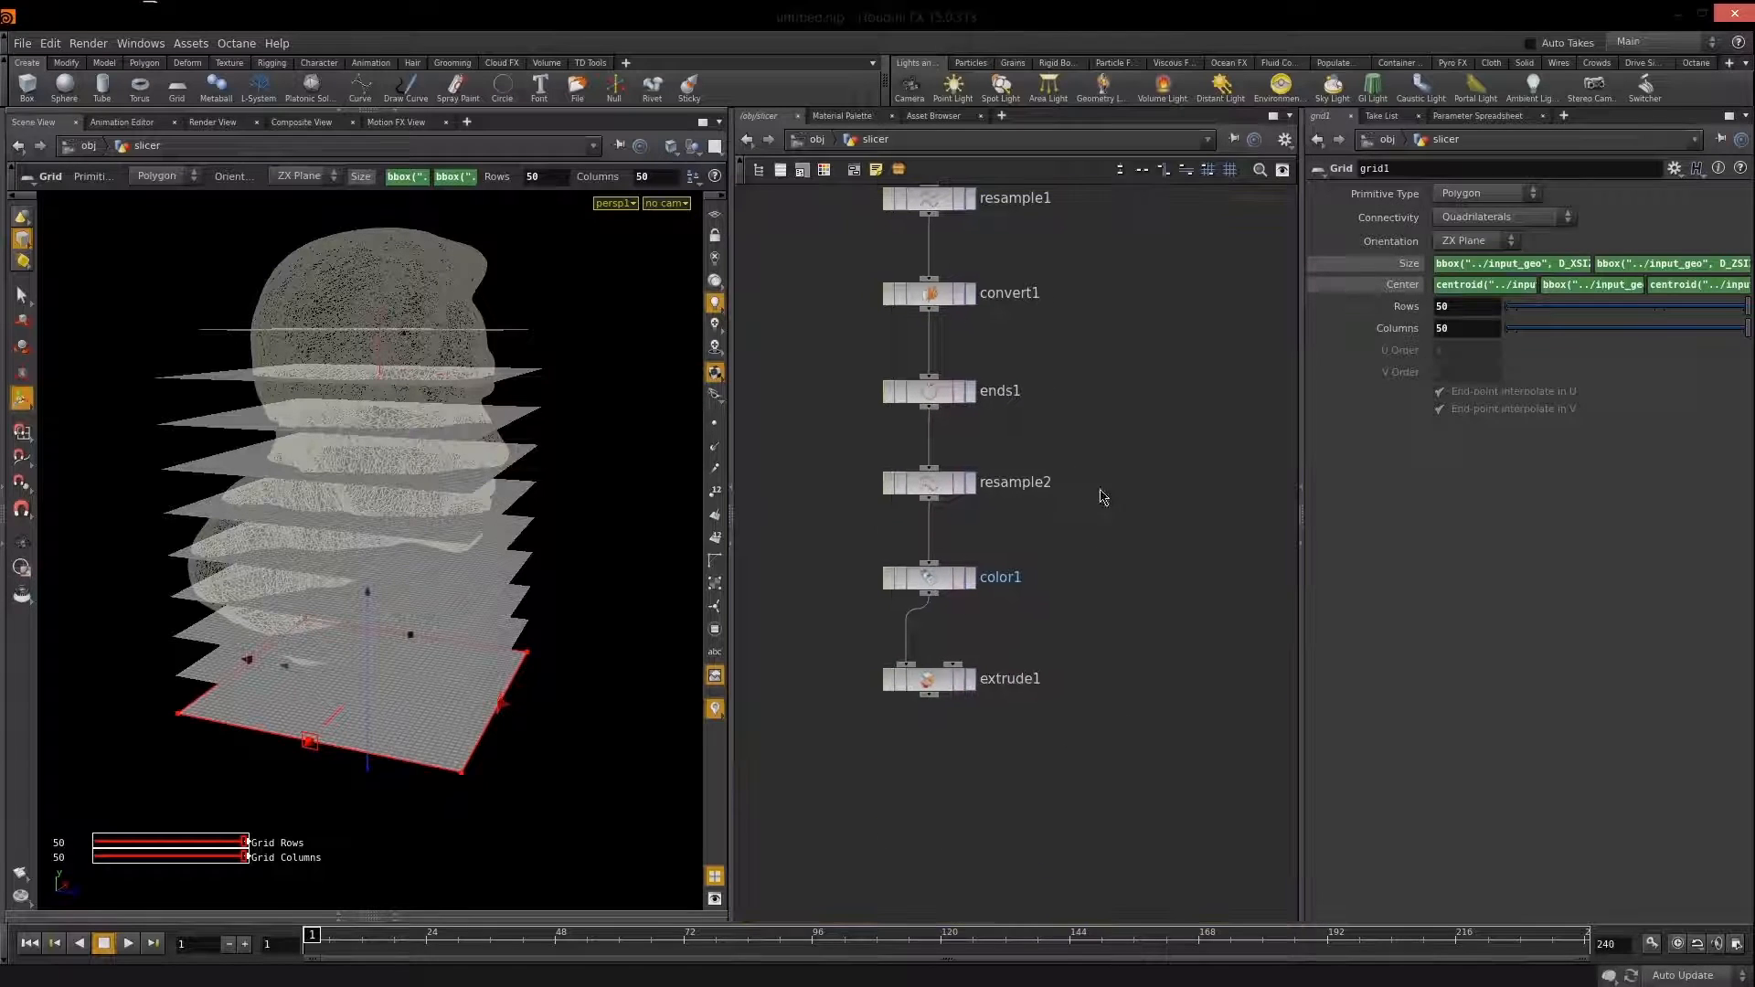
pyautogui.click(969, 679)
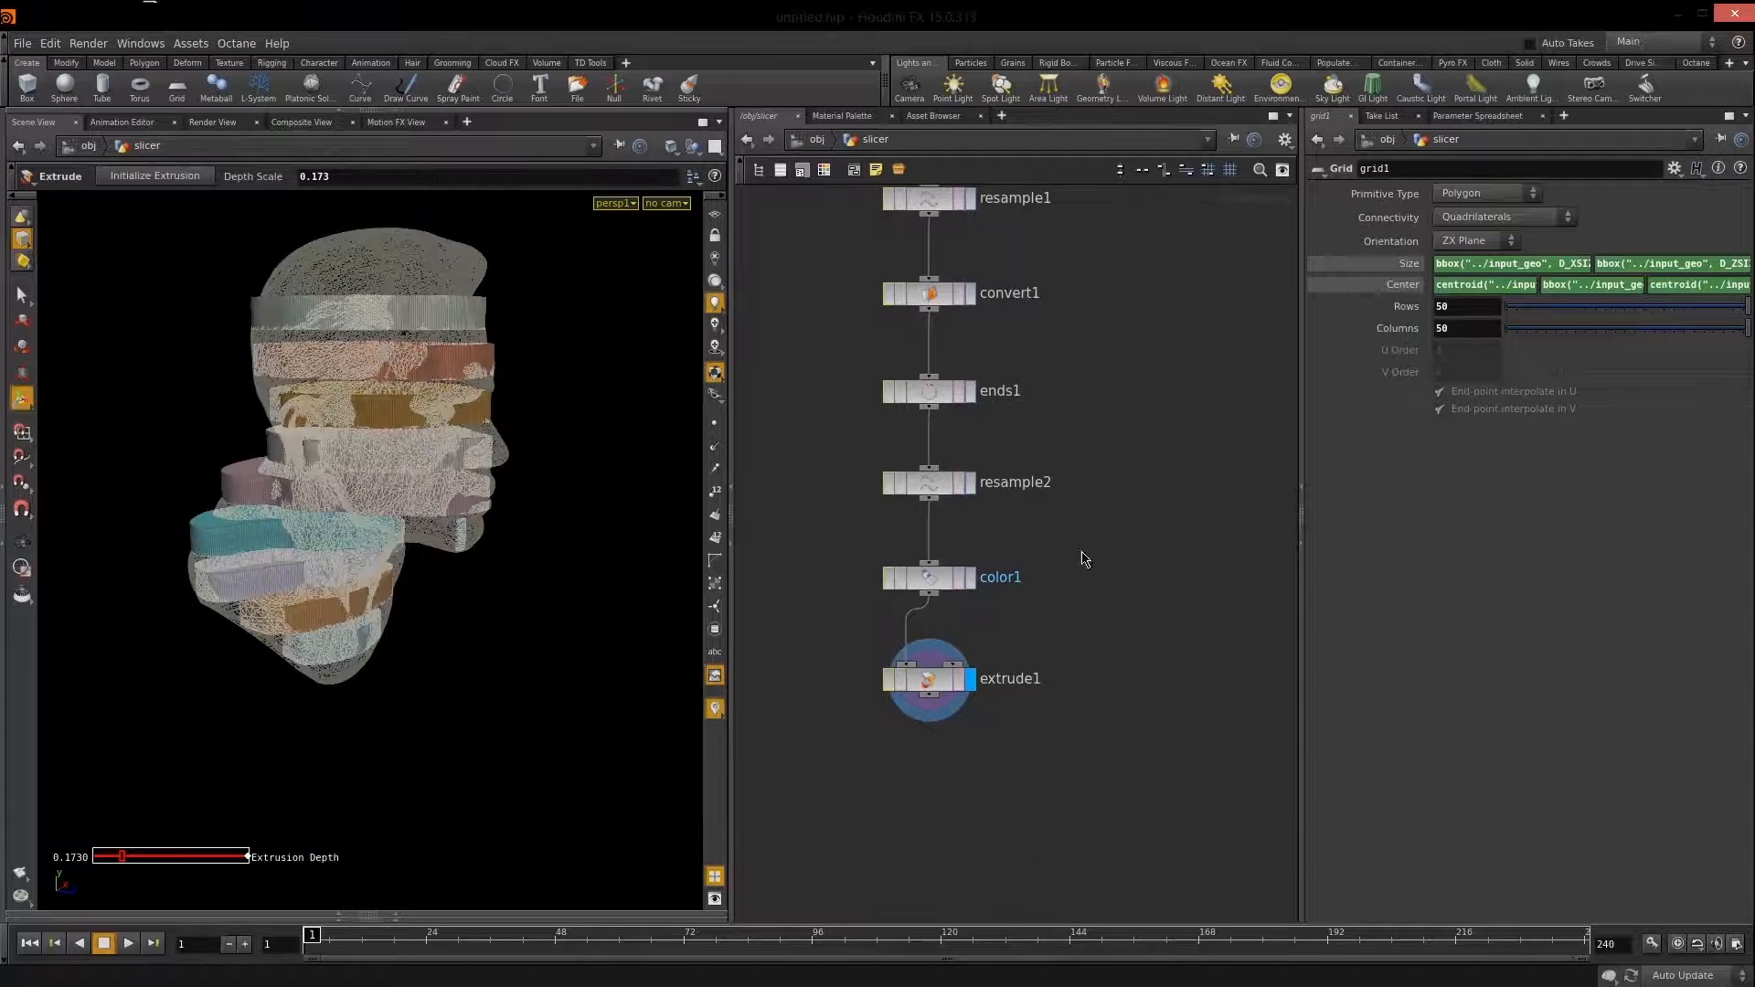
pyautogui.scroll(10, 1132, 666)
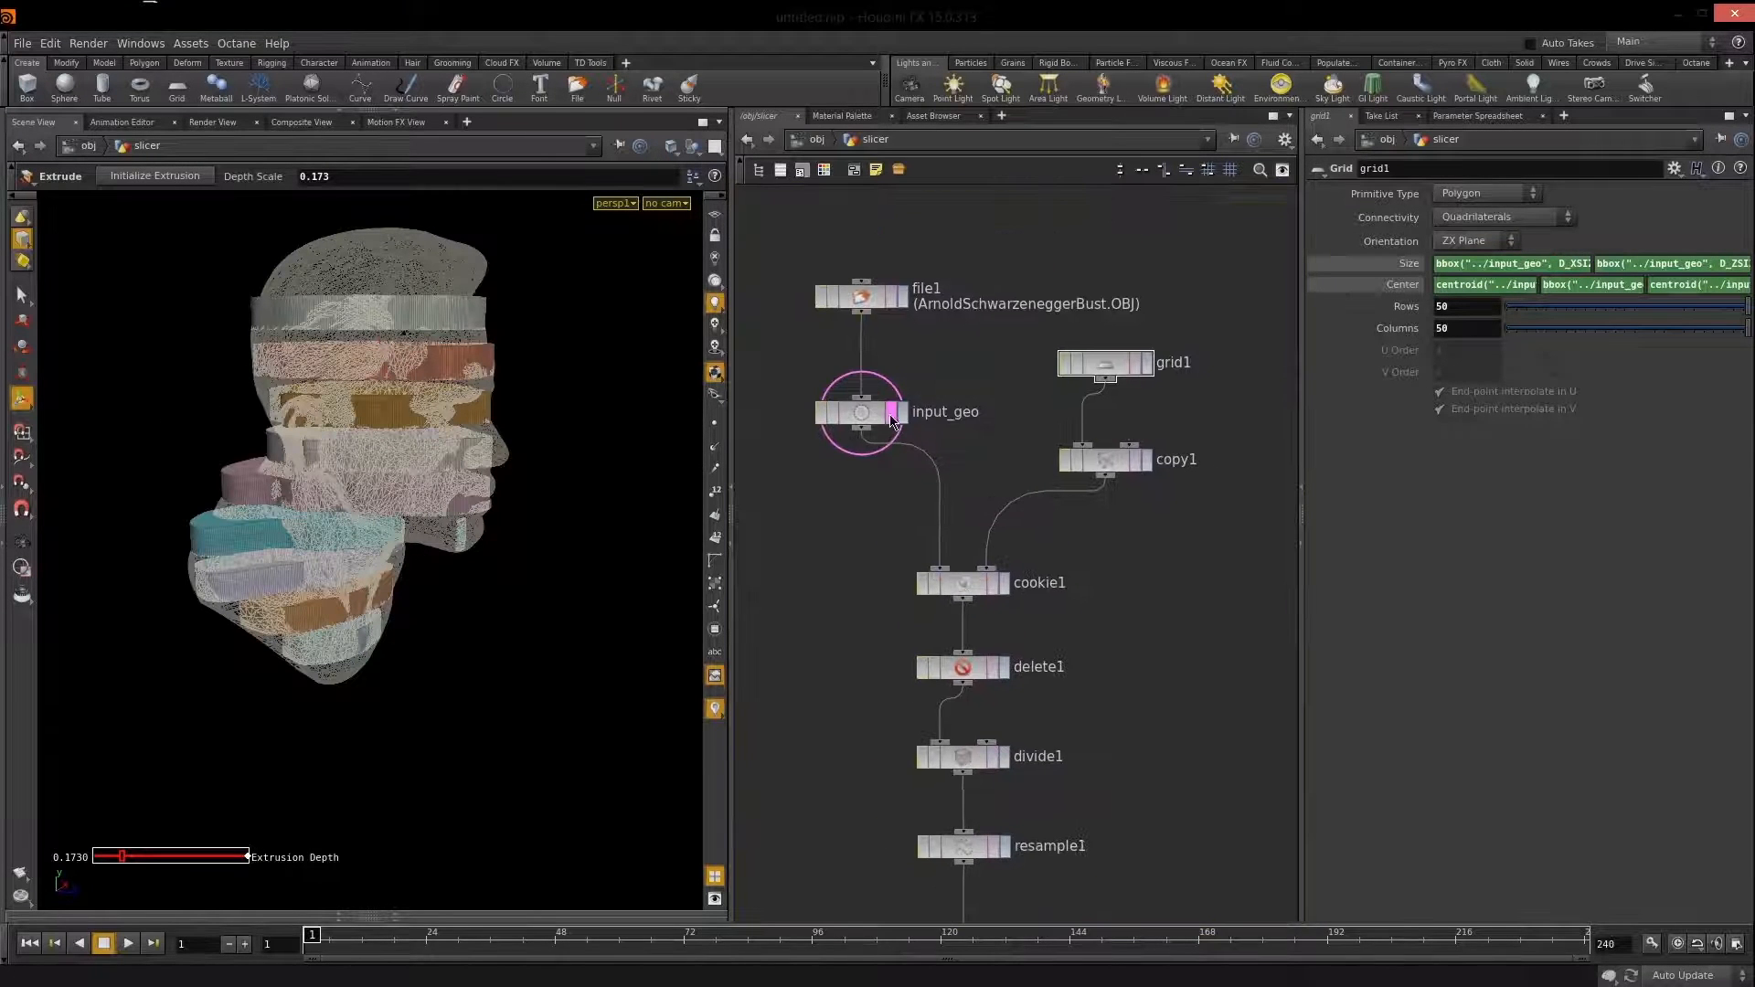
pyautogui.click(893, 416)
pyautogui.scroll(-8, 1155, 461)
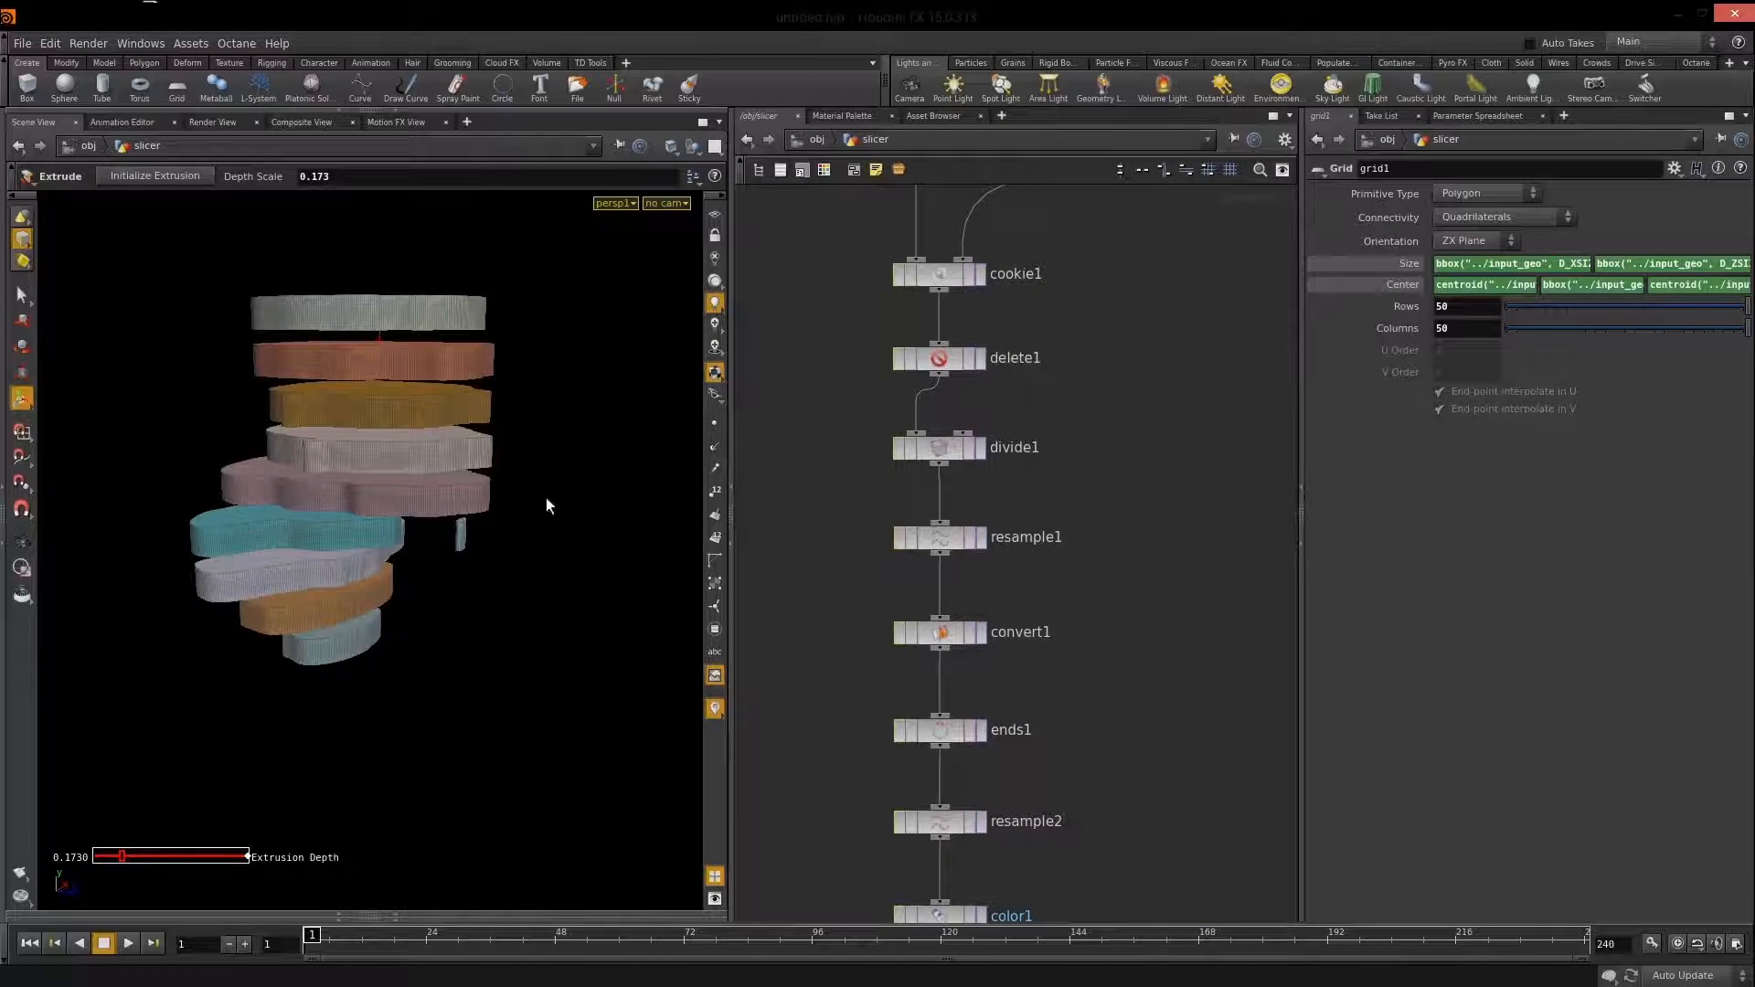
pyautogui.press('Escape')
pyautogui.moveTo(387, 490)
pyautogui.mouseDown()
pyautogui.moveTo(419, 606)
pyautogui.moveTo(576, 540)
pyautogui.moveTo(634, 464)
pyautogui.moveTo(768, 469)
pyautogui.moveTo(474, 509)
pyautogui.moveTo(384, 455)
pyautogui.moveTo(374, 483)
pyautogui.moveTo(282, 474)
pyautogui.moveTo(282, 438)
pyautogui.moveTo(380, 503)
pyautogui.moveTo(382, 477)
pyautogui.mouseUp()
pyautogui.moveTo(1104, 424); pyautogui.dragTo(1066, 837, button='middle')
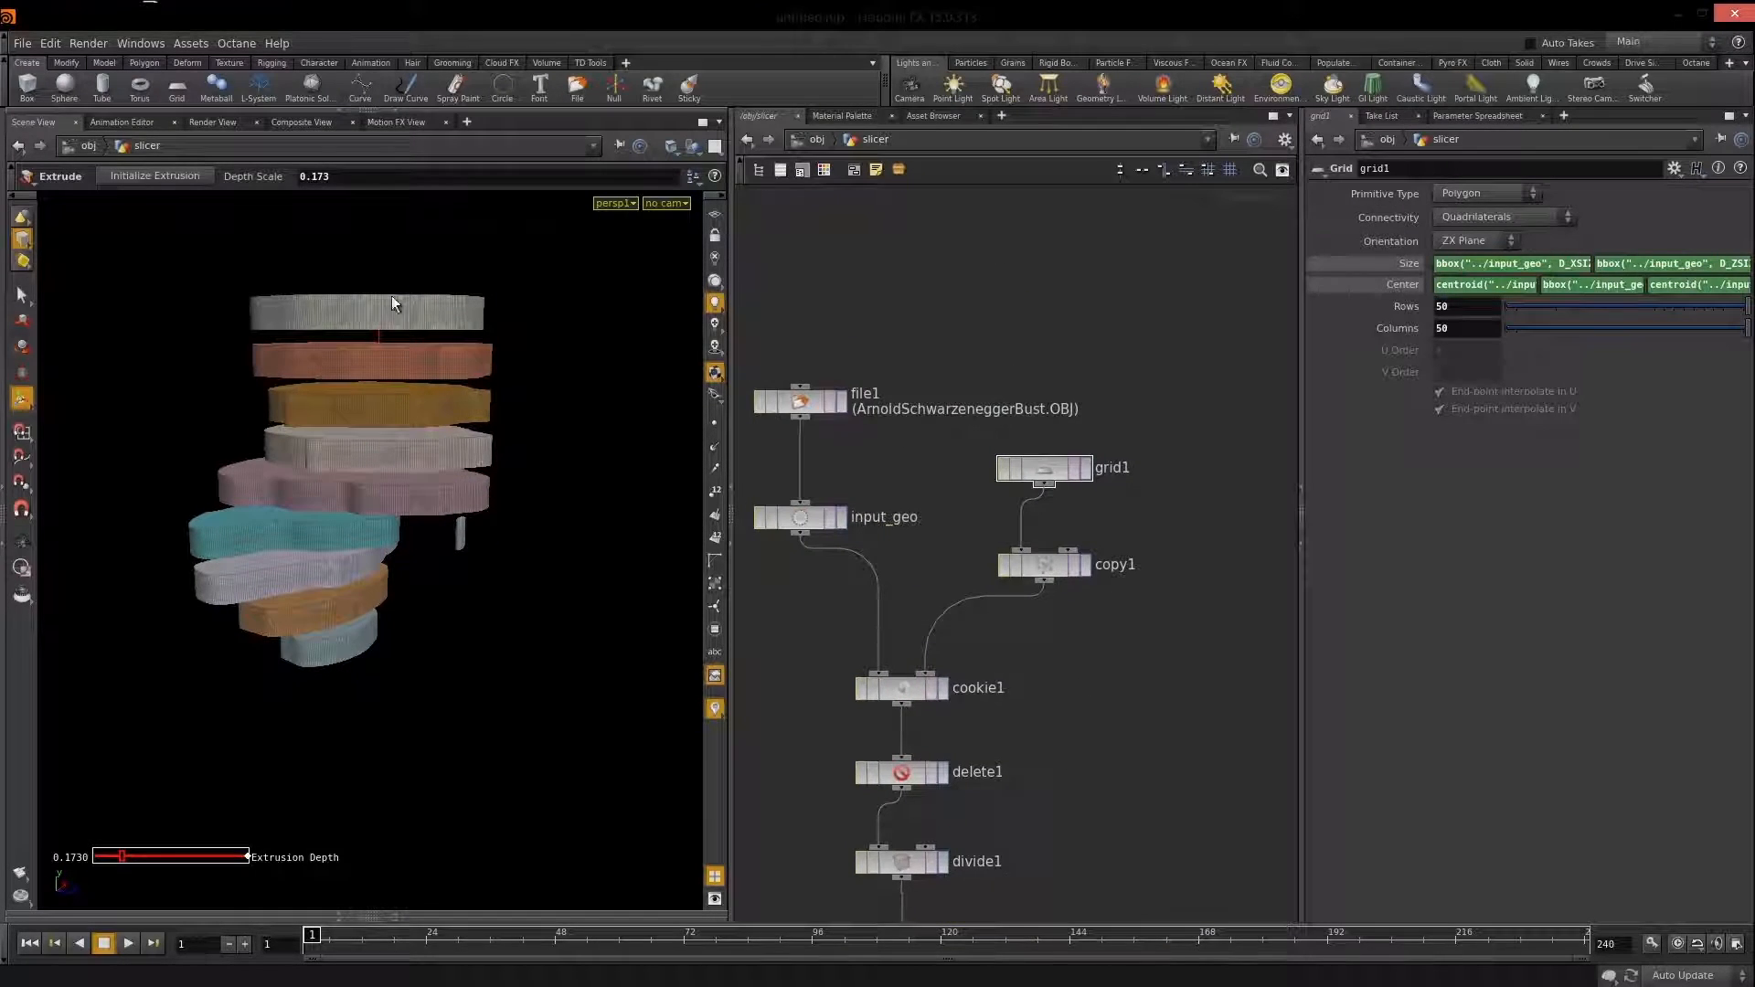
# Compare the extruded slices with the original bust by switching the file1 template overlay on and off.
pyautogui.click(831, 402)
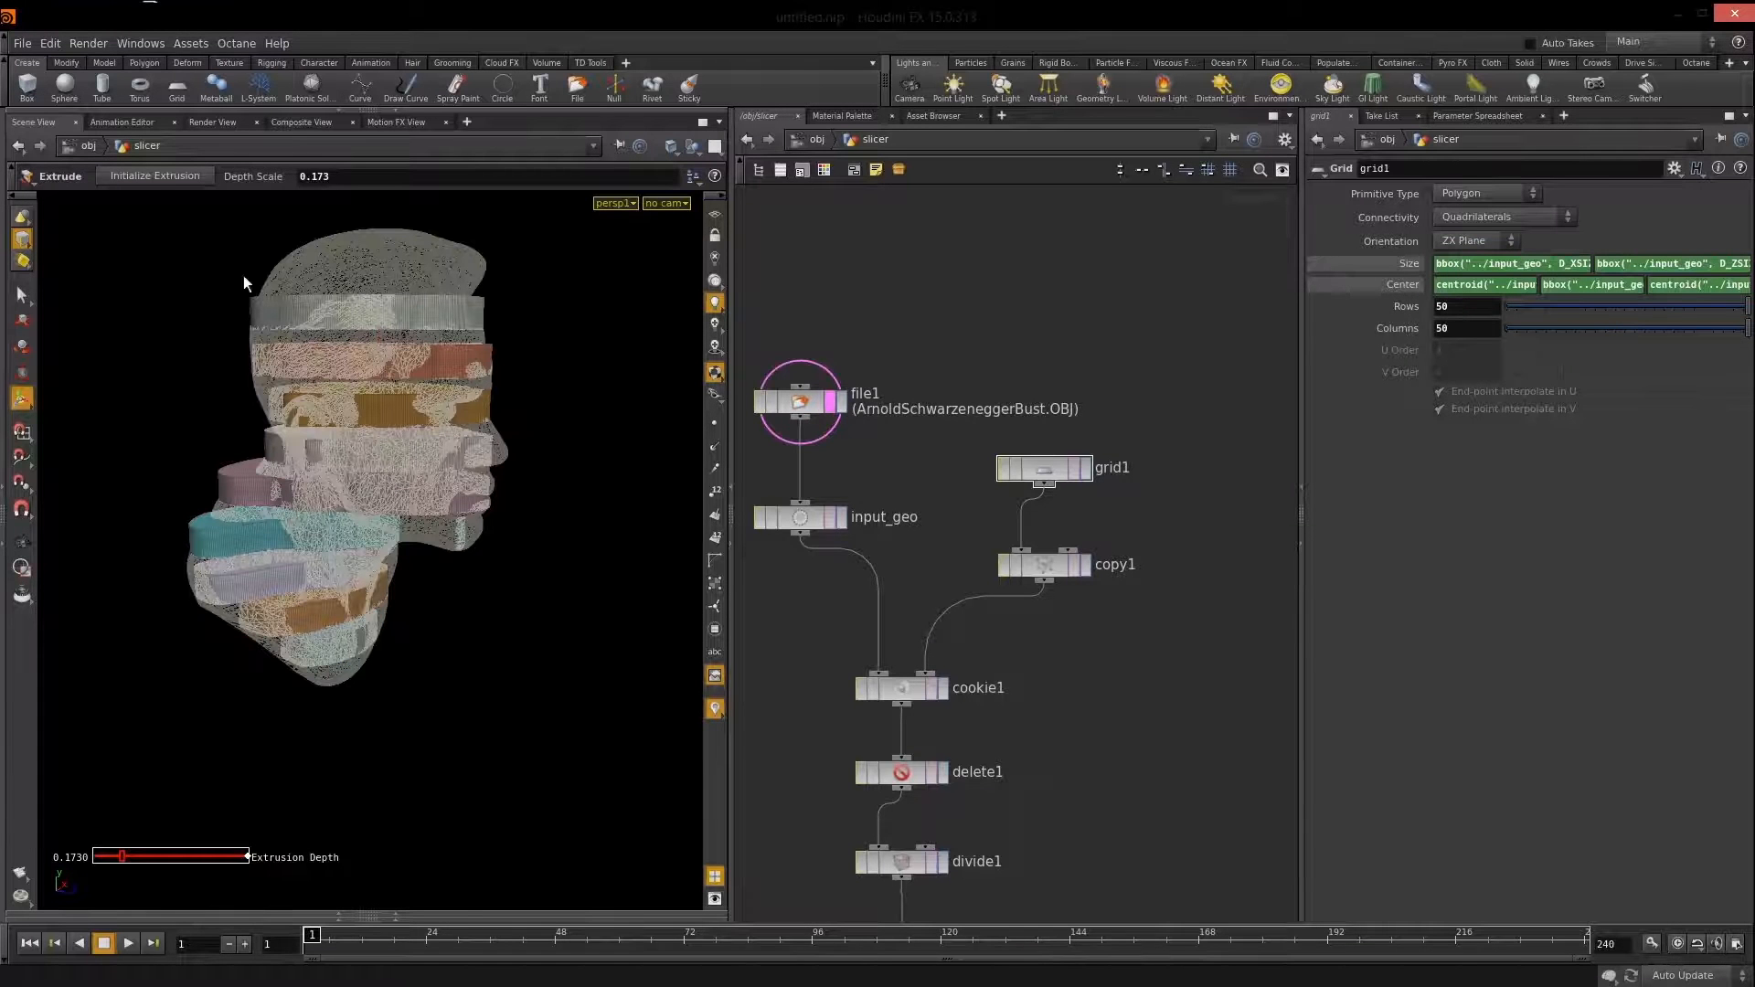
pyautogui.press('Escape')
pyautogui.press('Return')
pyautogui.click(833, 402)
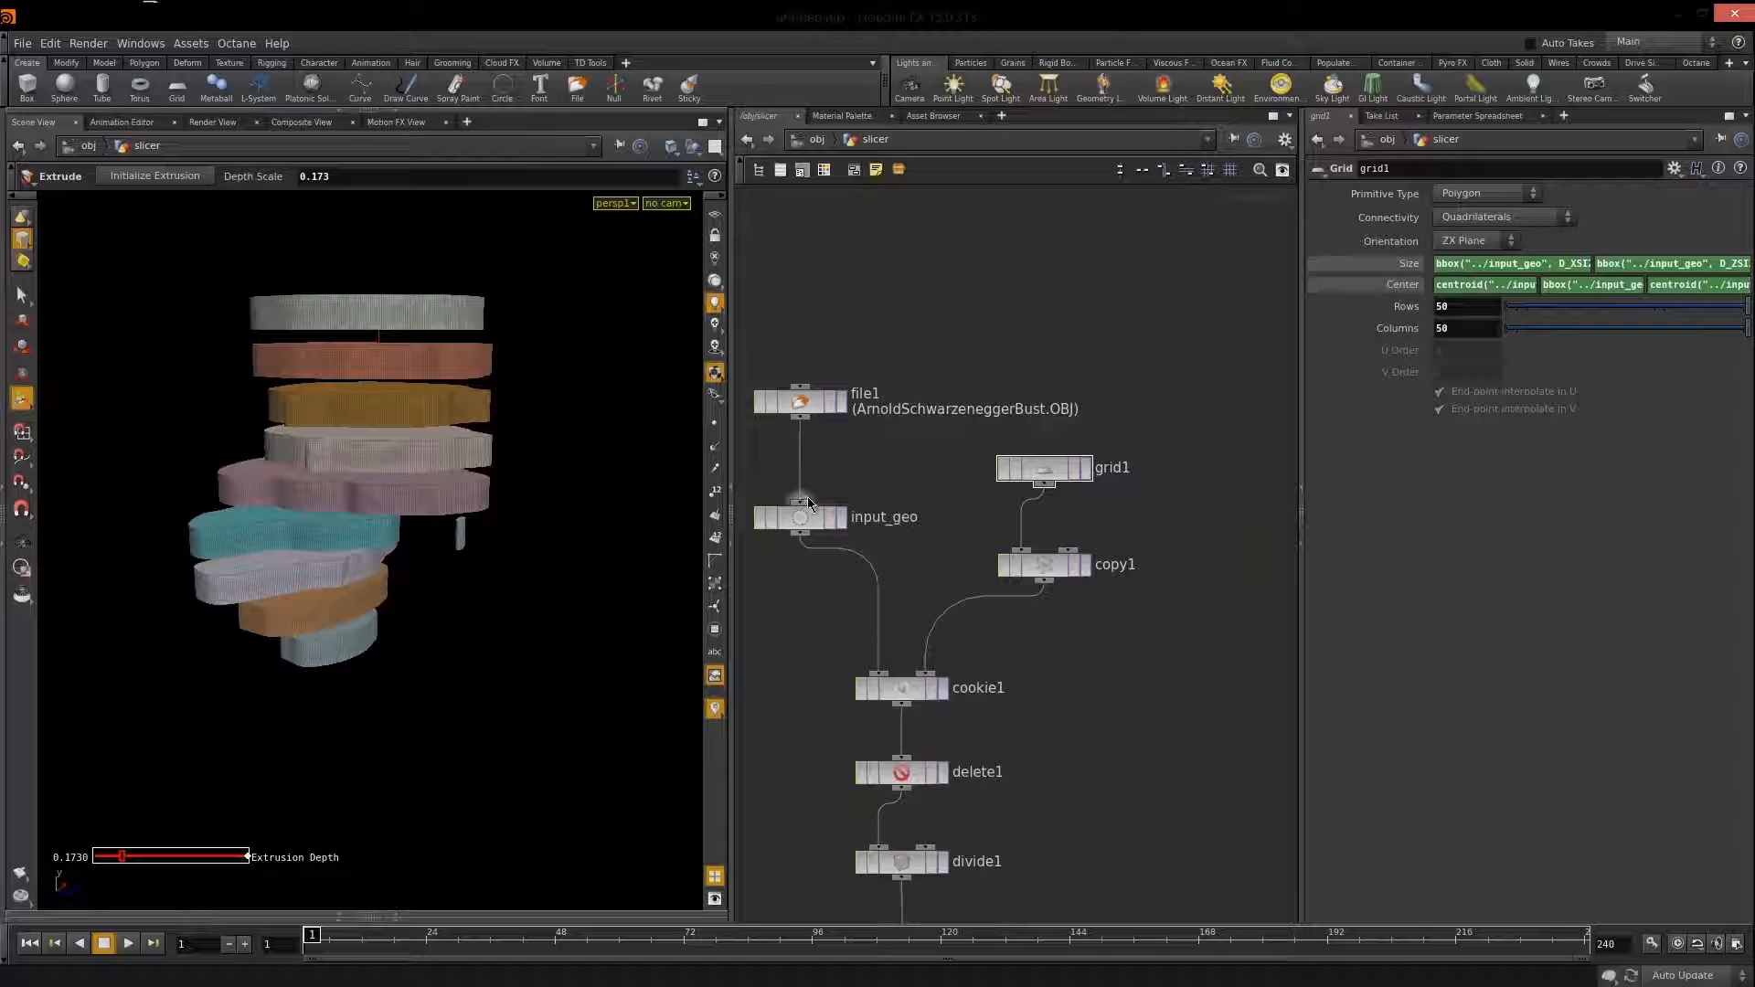
# Set copy1's number of copies to 5, show the slices as wireframe and clear the node selection.
pyautogui.click(1045, 564)
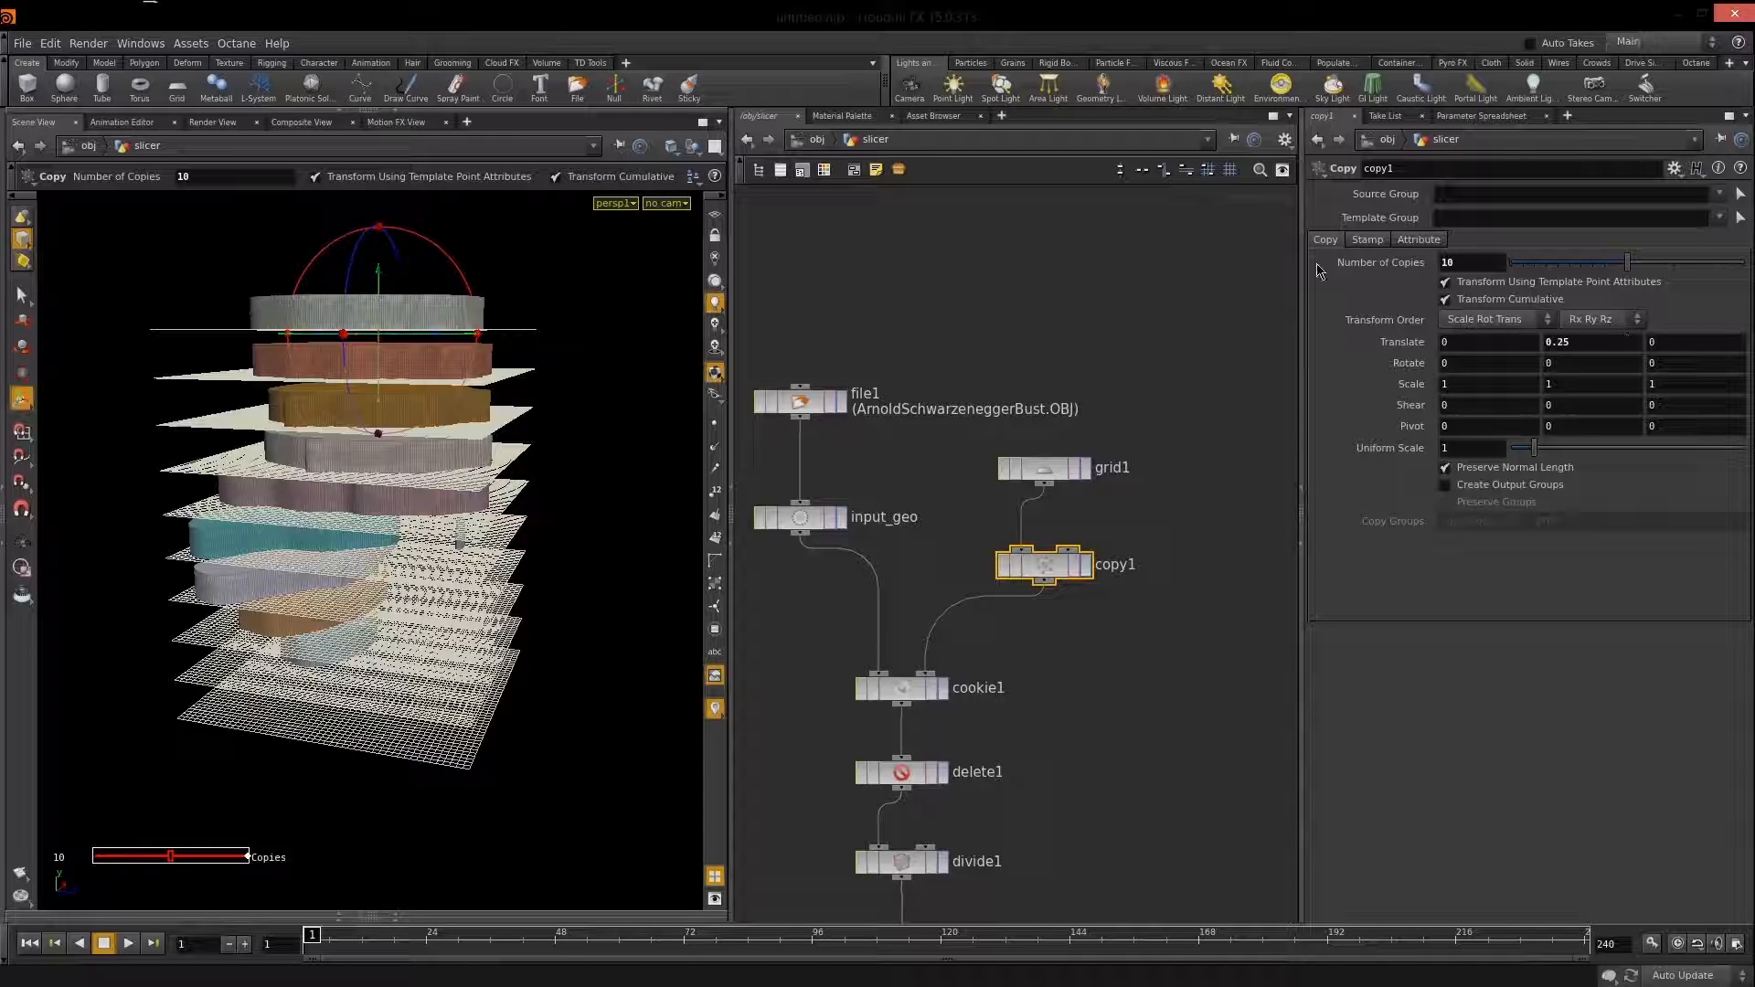
pyautogui.moveTo(1630, 263); pyautogui.dragTo(1540, 273)
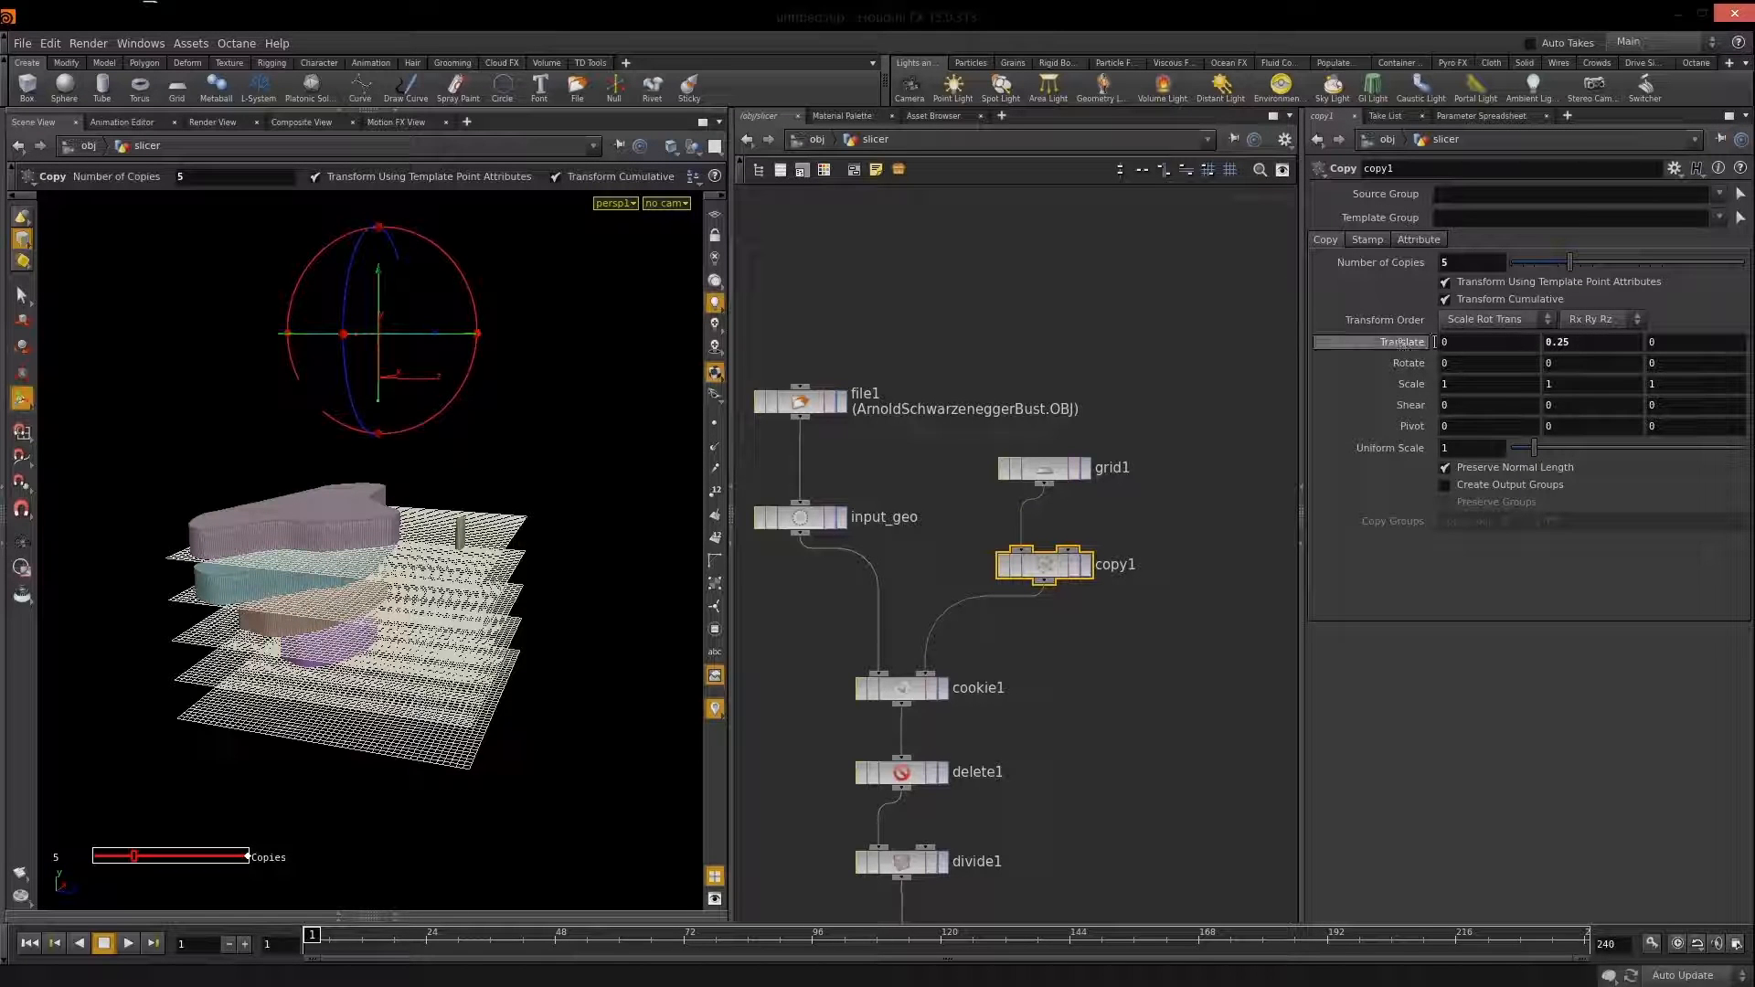
pyautogui.press('Escape')
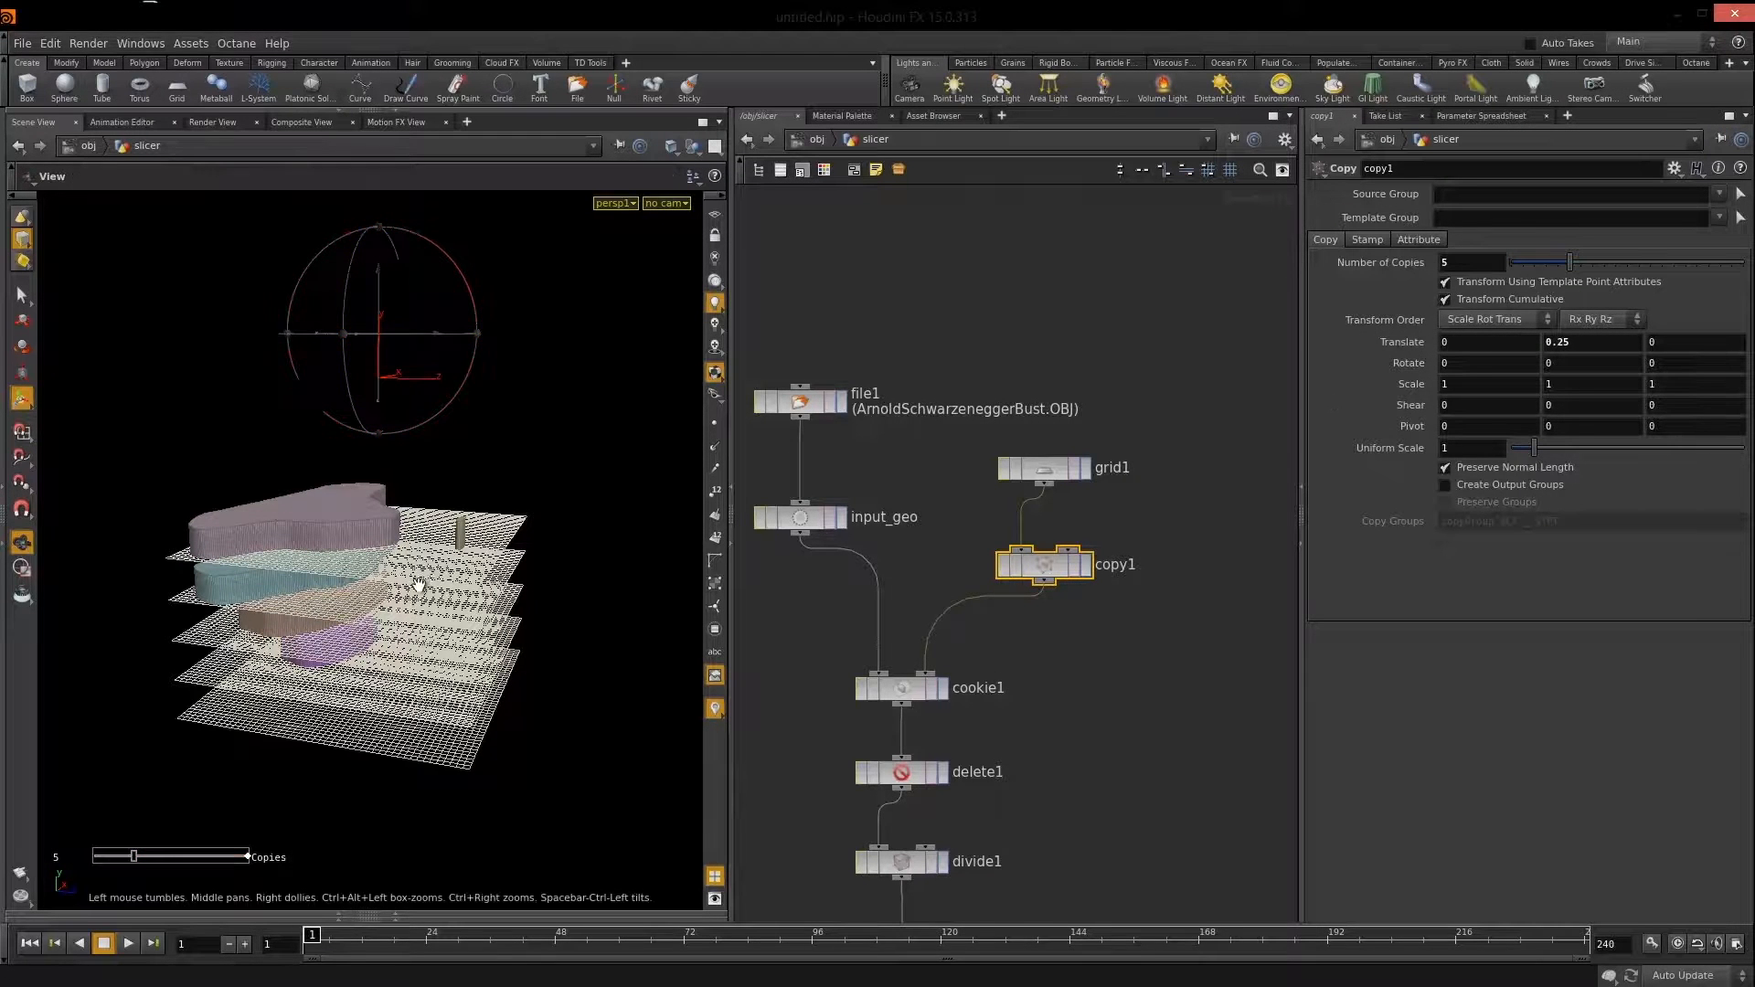
pyautogui.press('w')
pyautogui.press('Return')
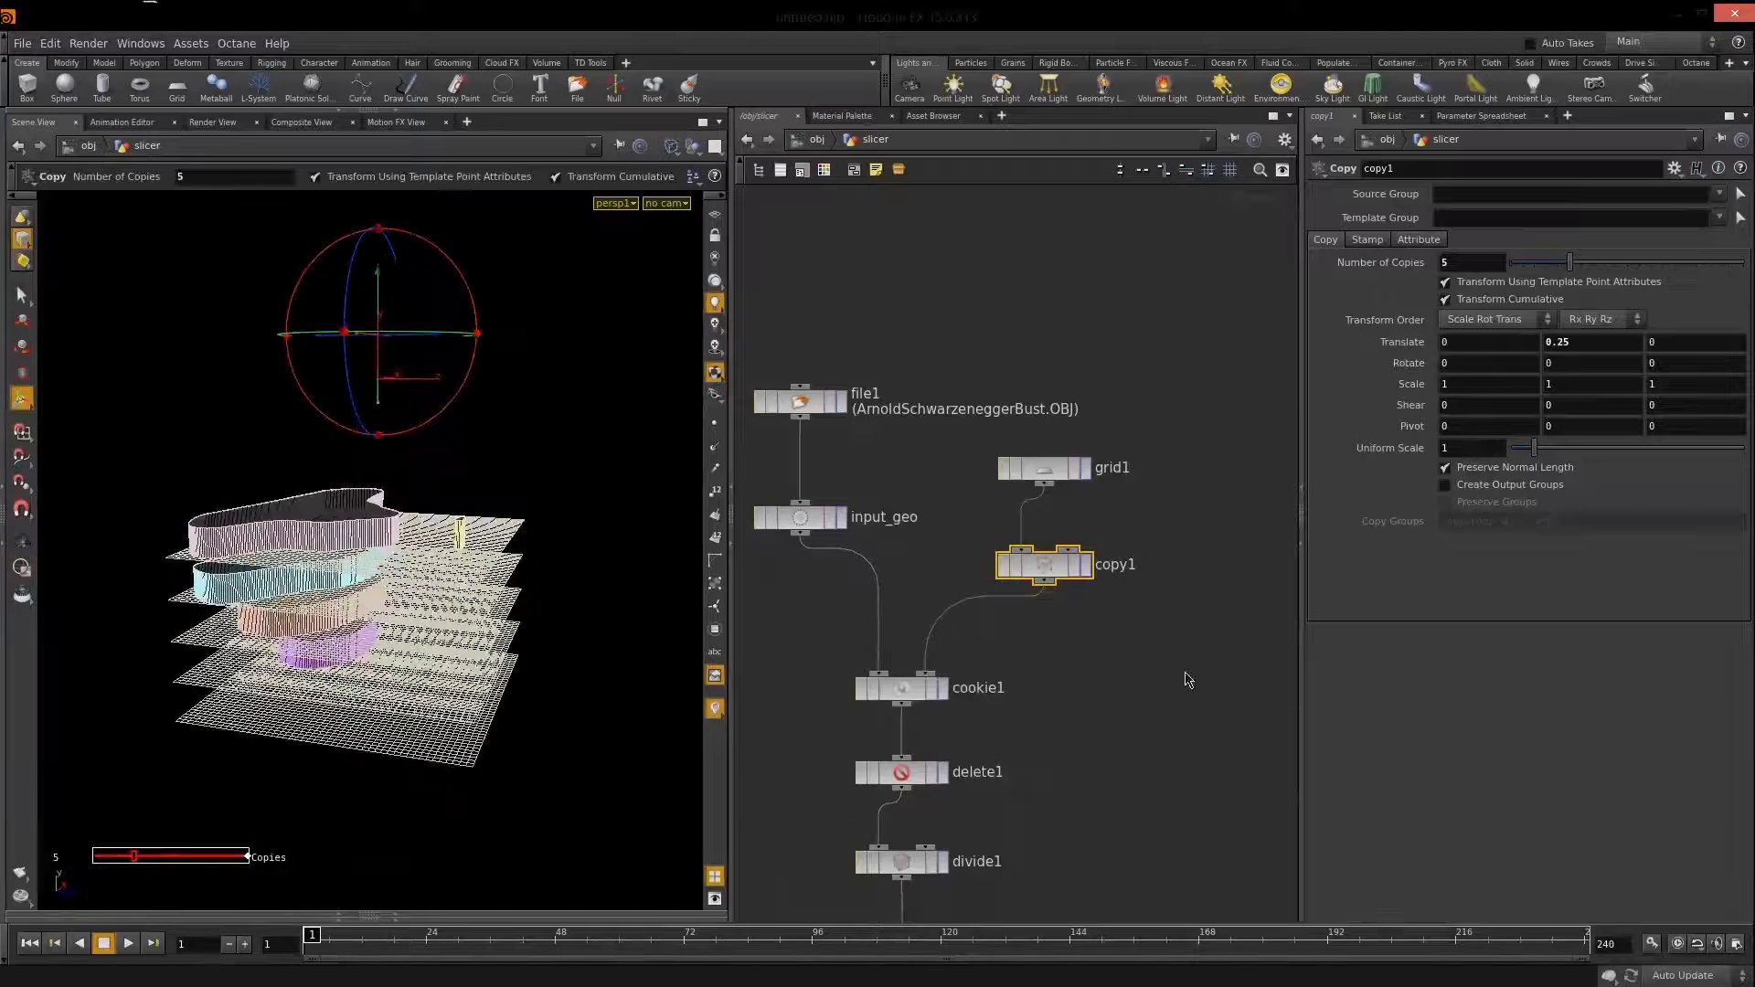
pyautogui.click(908, 559)
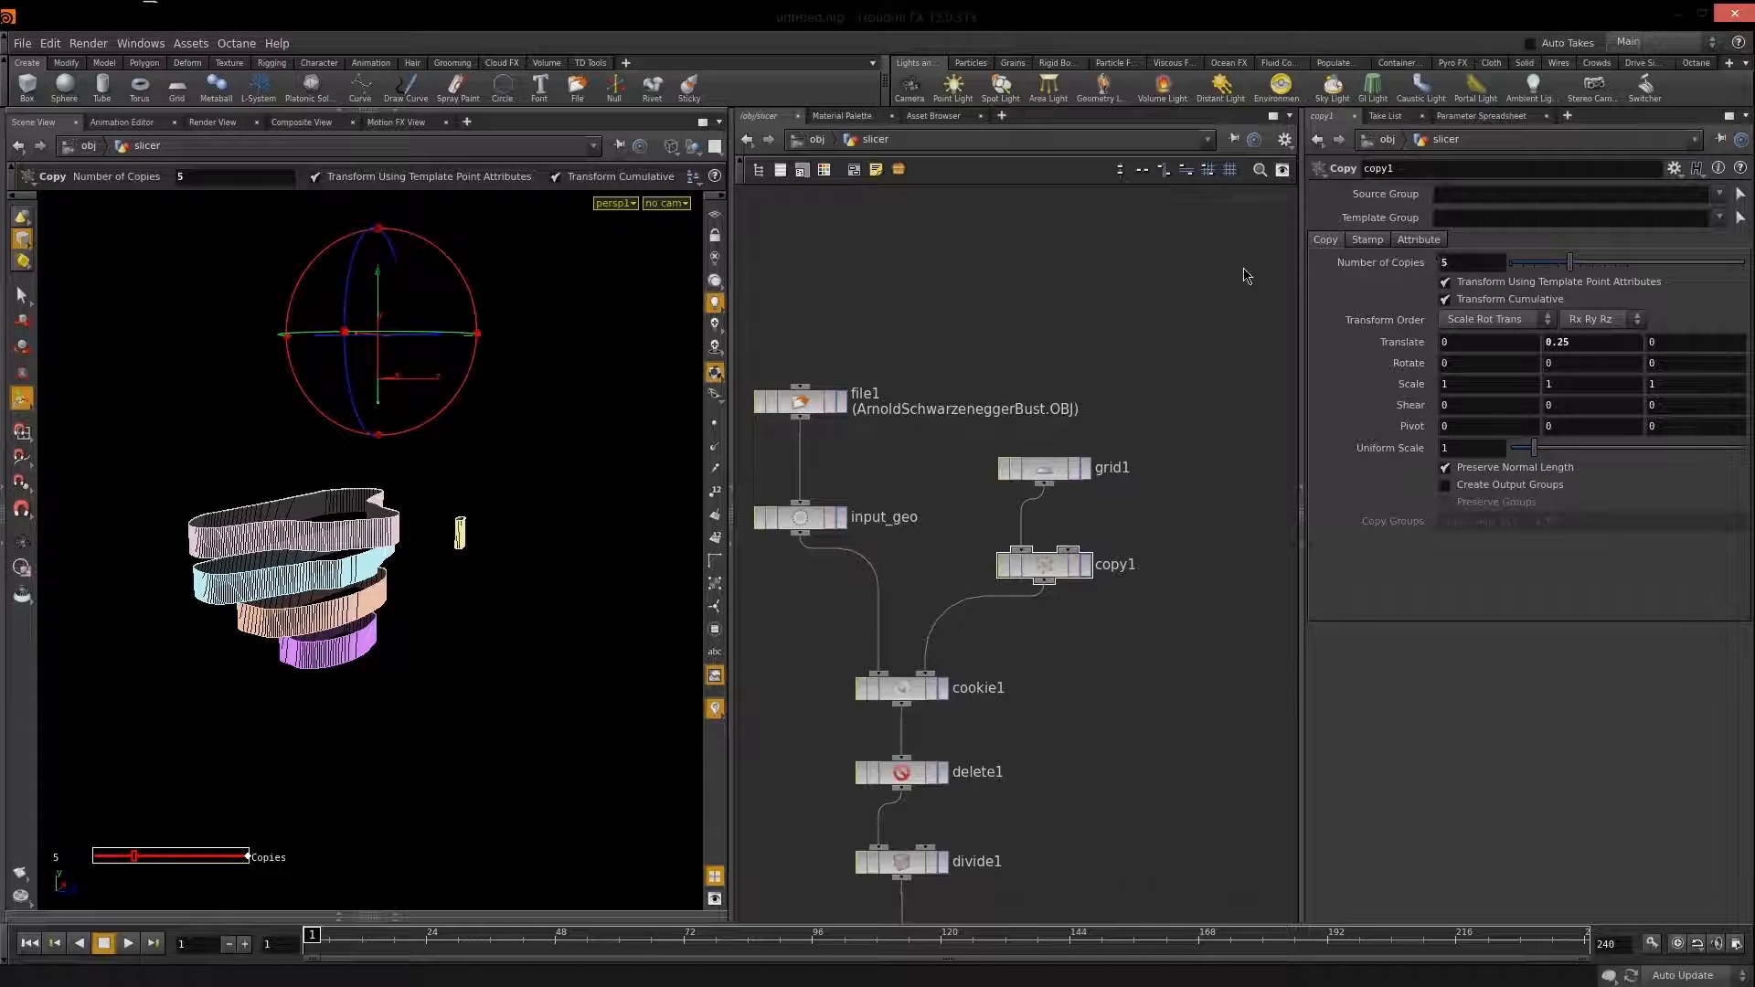
# Set the copy node's number of copies to 10 and select grid1 to review its size and center expressions.
pyautogui.write('10')
pyautogui.press('Return')
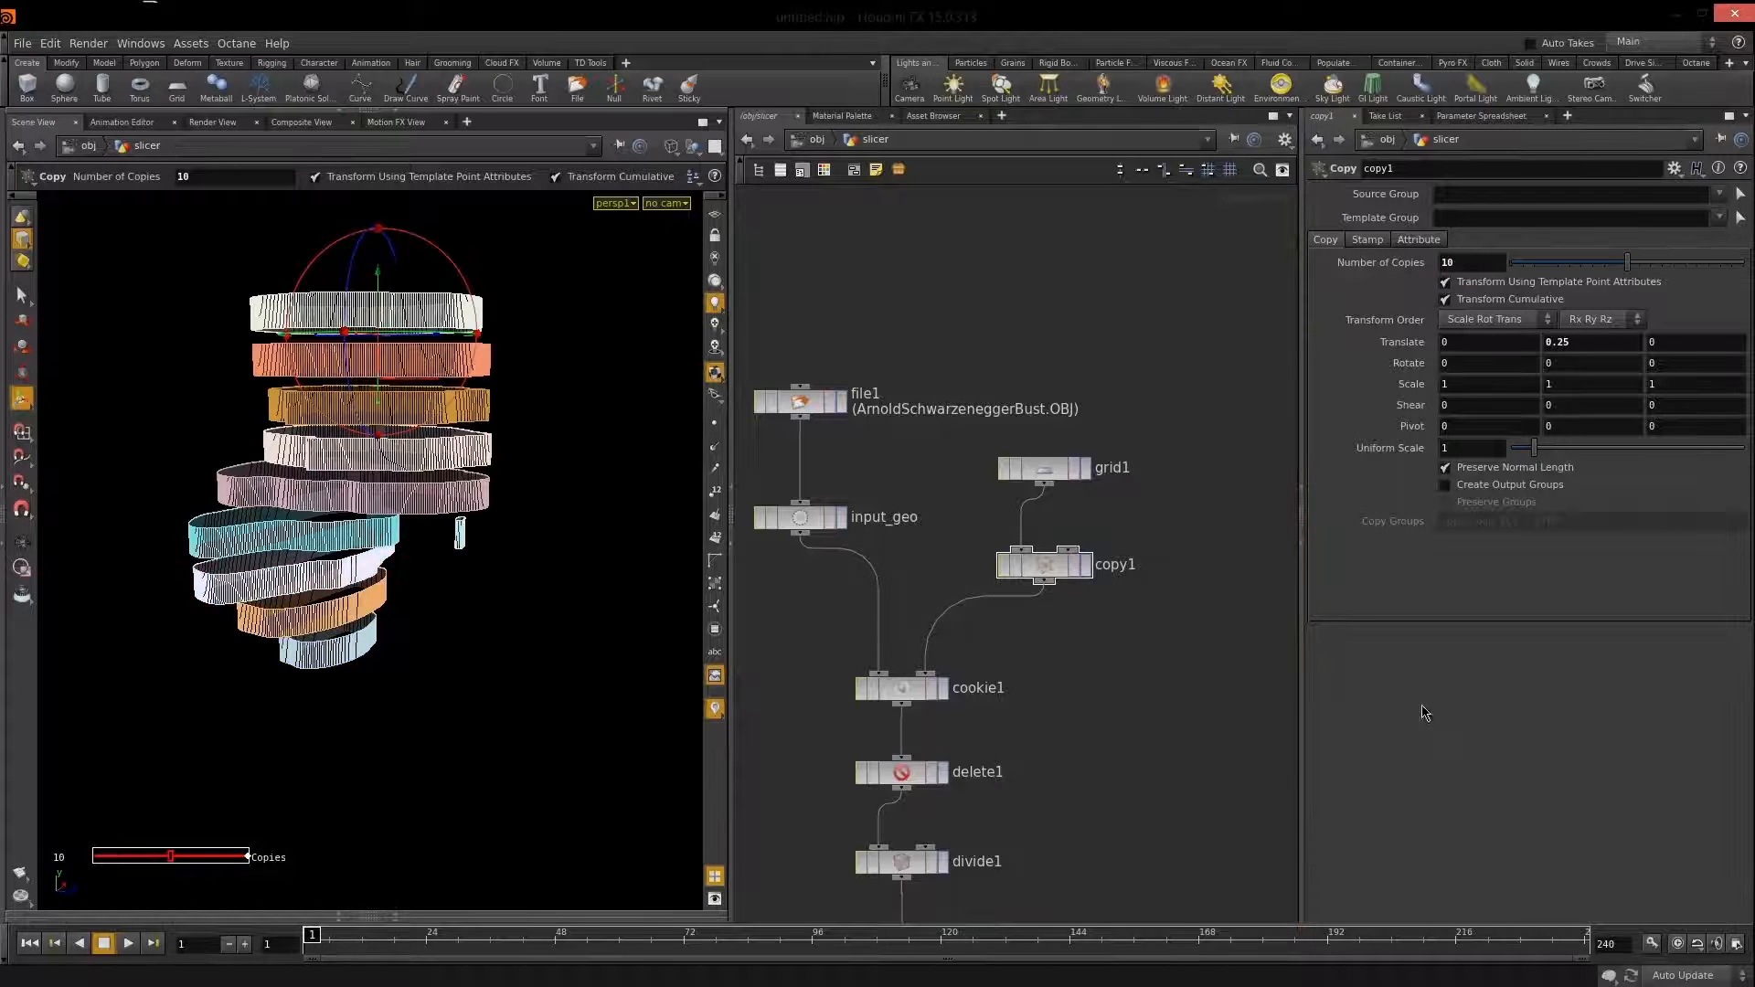
pyautogui.moveTo(1085, 673); pyautogui.dragTo(1063, 754, button='middle')
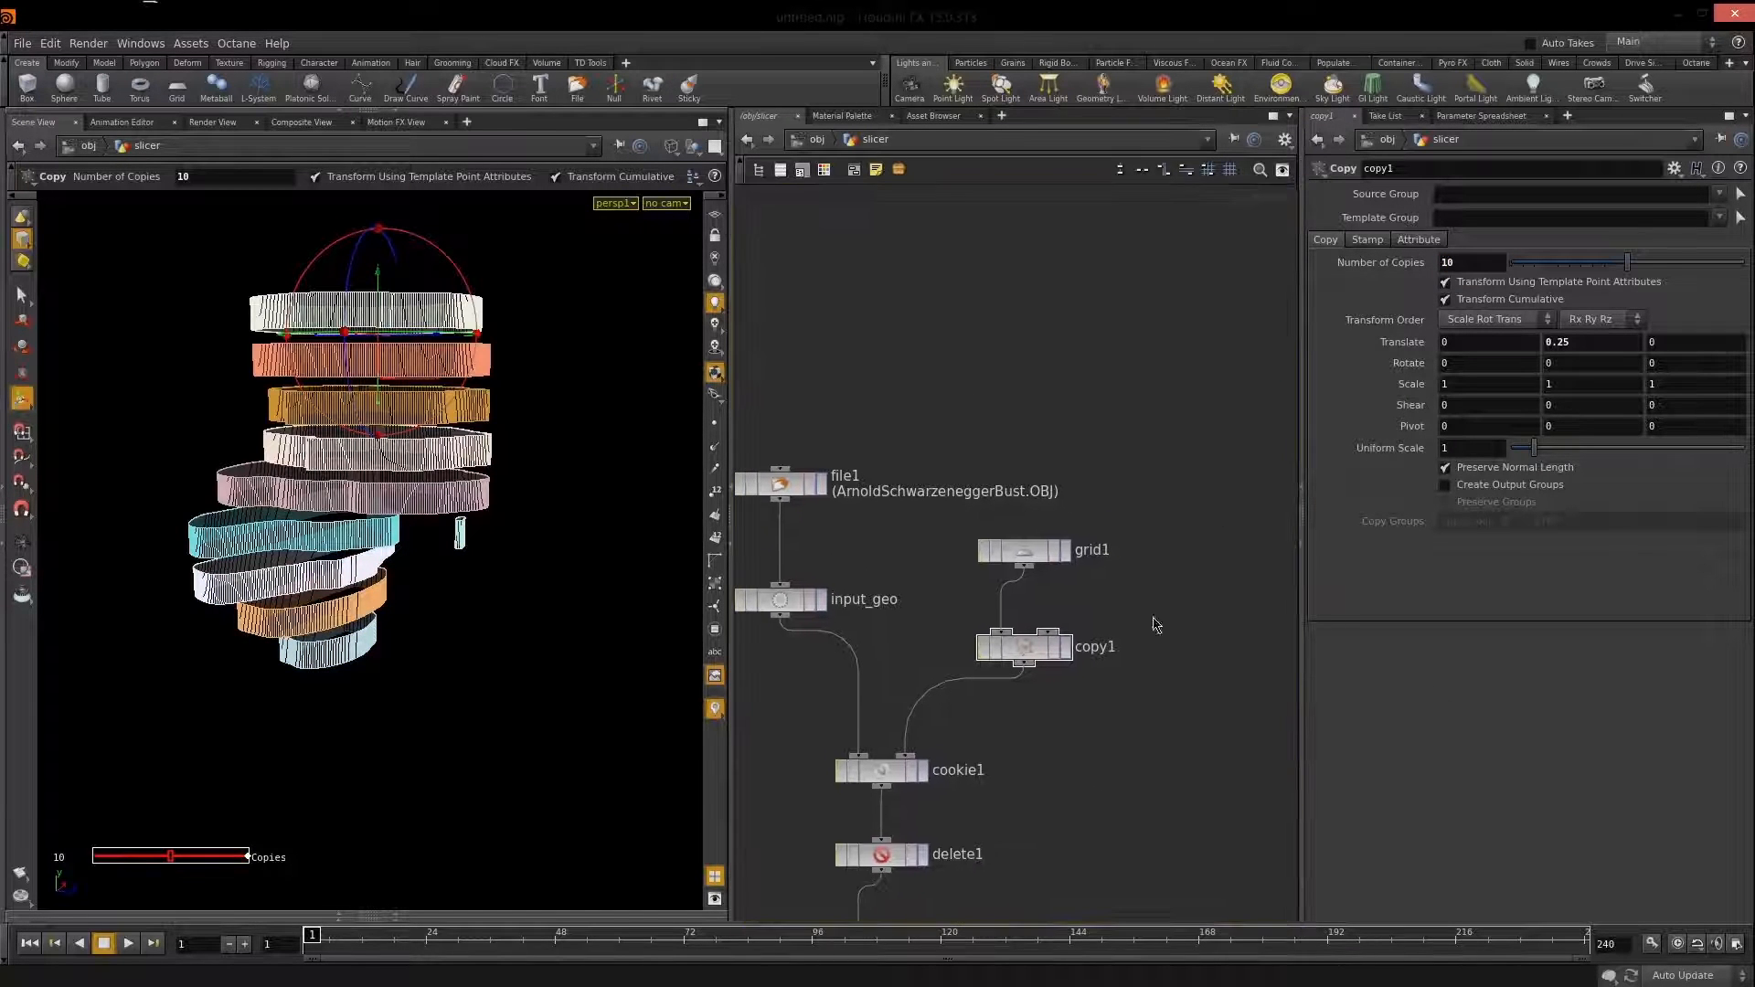
pyautogui.moveTo(1124, 626); pyautogui.dragTo(1155, 615, button='middle')
pyautogui.moveTo(1183, 493); pyautogui.dragTo(1078, 546)
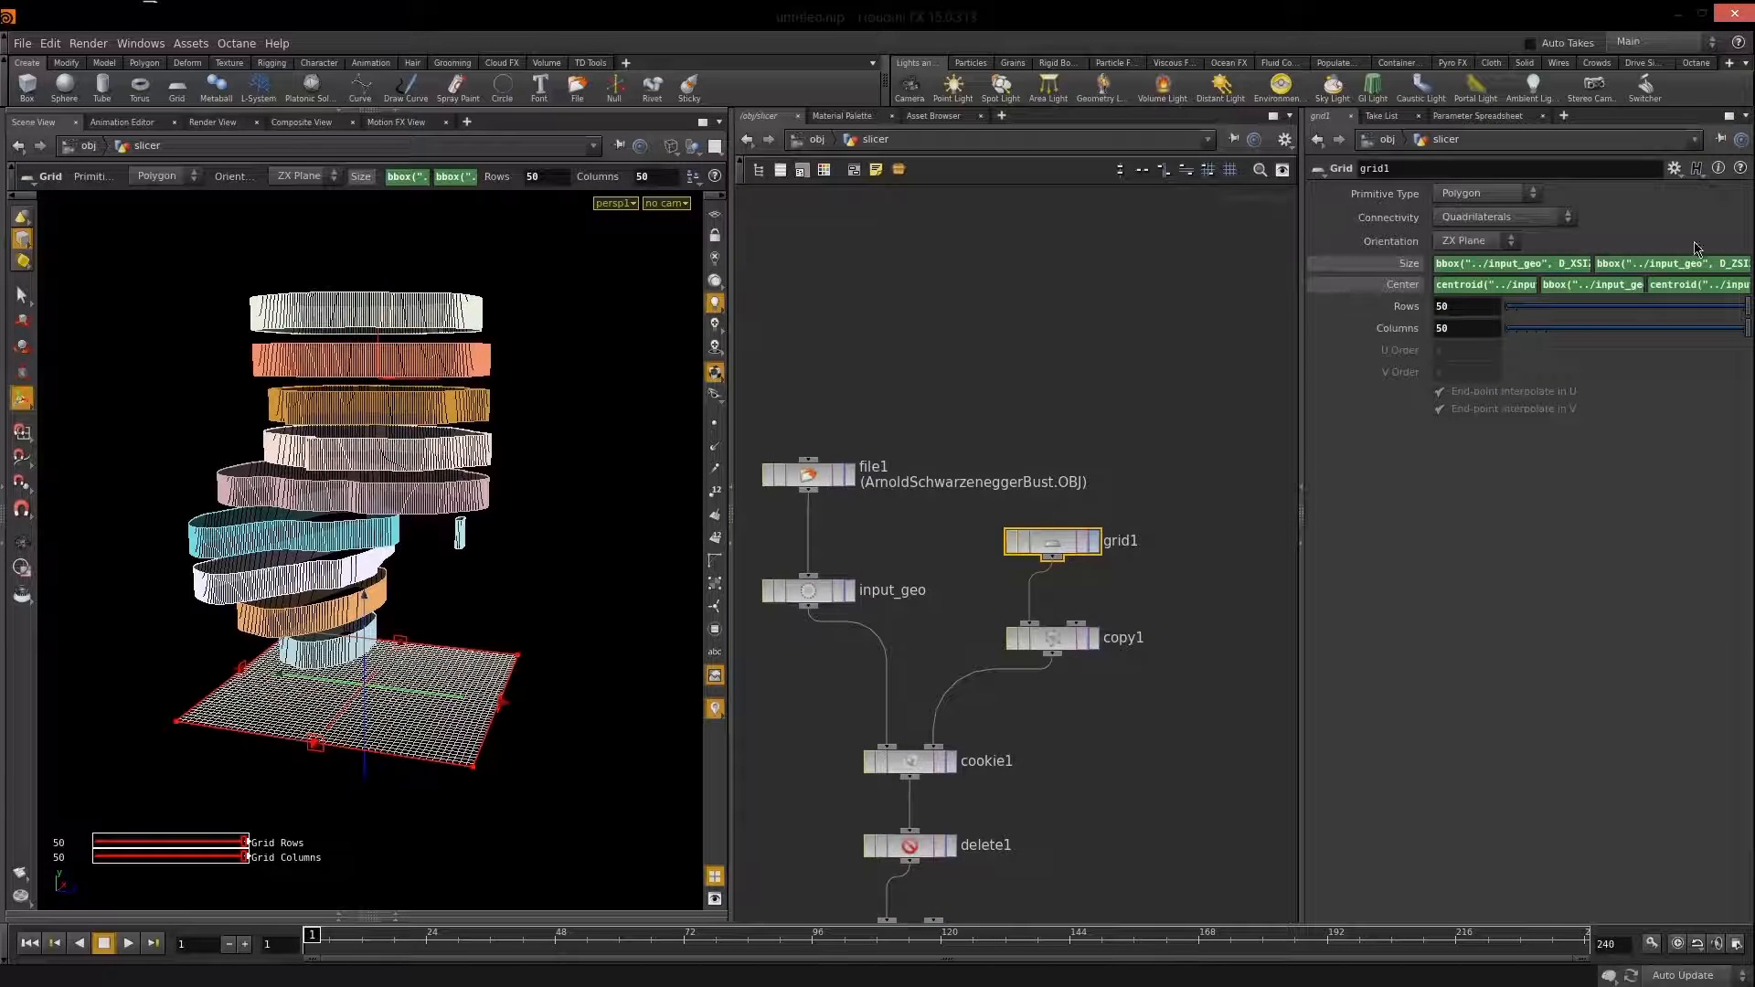
# Set copy1's Y translate to the expression (bbox("input_geo", D_YSIZE))/10.
pyautogui.moveTo(1182, 592); pyautogui.dragTo(1021, 662)
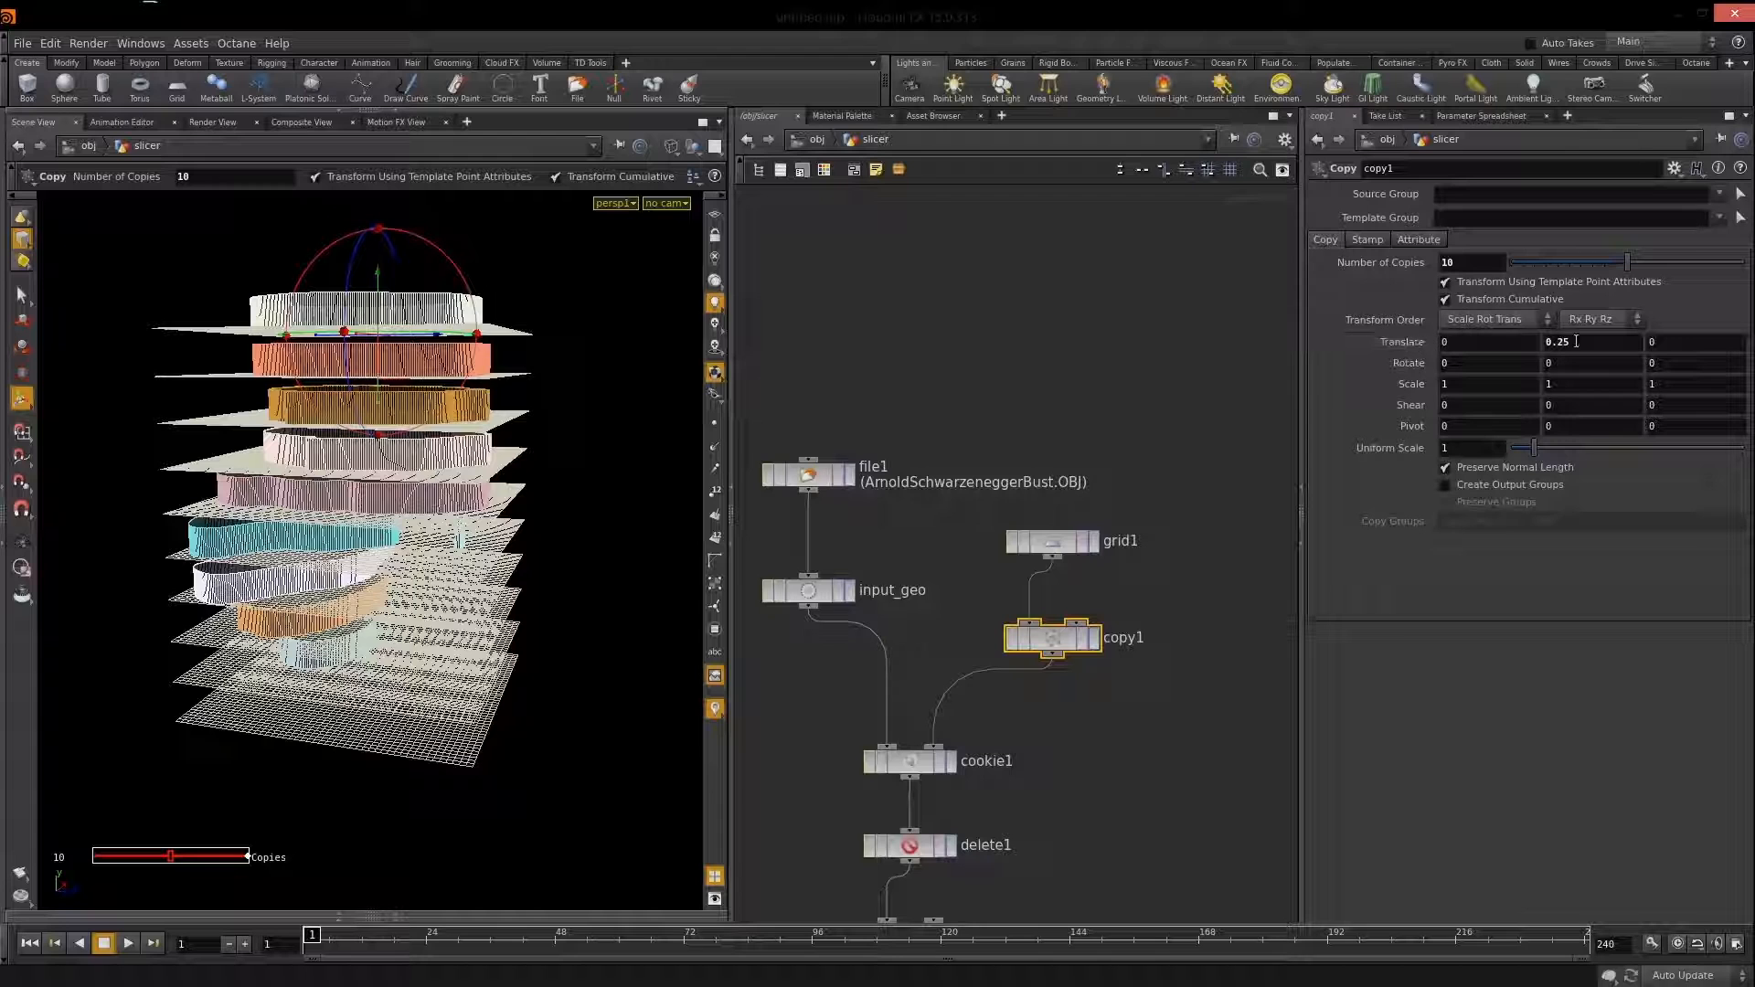
pyautogui.moveTo(1581, 342)
pyautogui.mouseDown(button='middle')
pyautogui.moveTo(1601, 341)
pyautogui.moveTo(1568, 348)
pyautogui.mouseUp(button='middle')
pyautogui.click(1556, 342)
pyautogui.write('bbox("in')
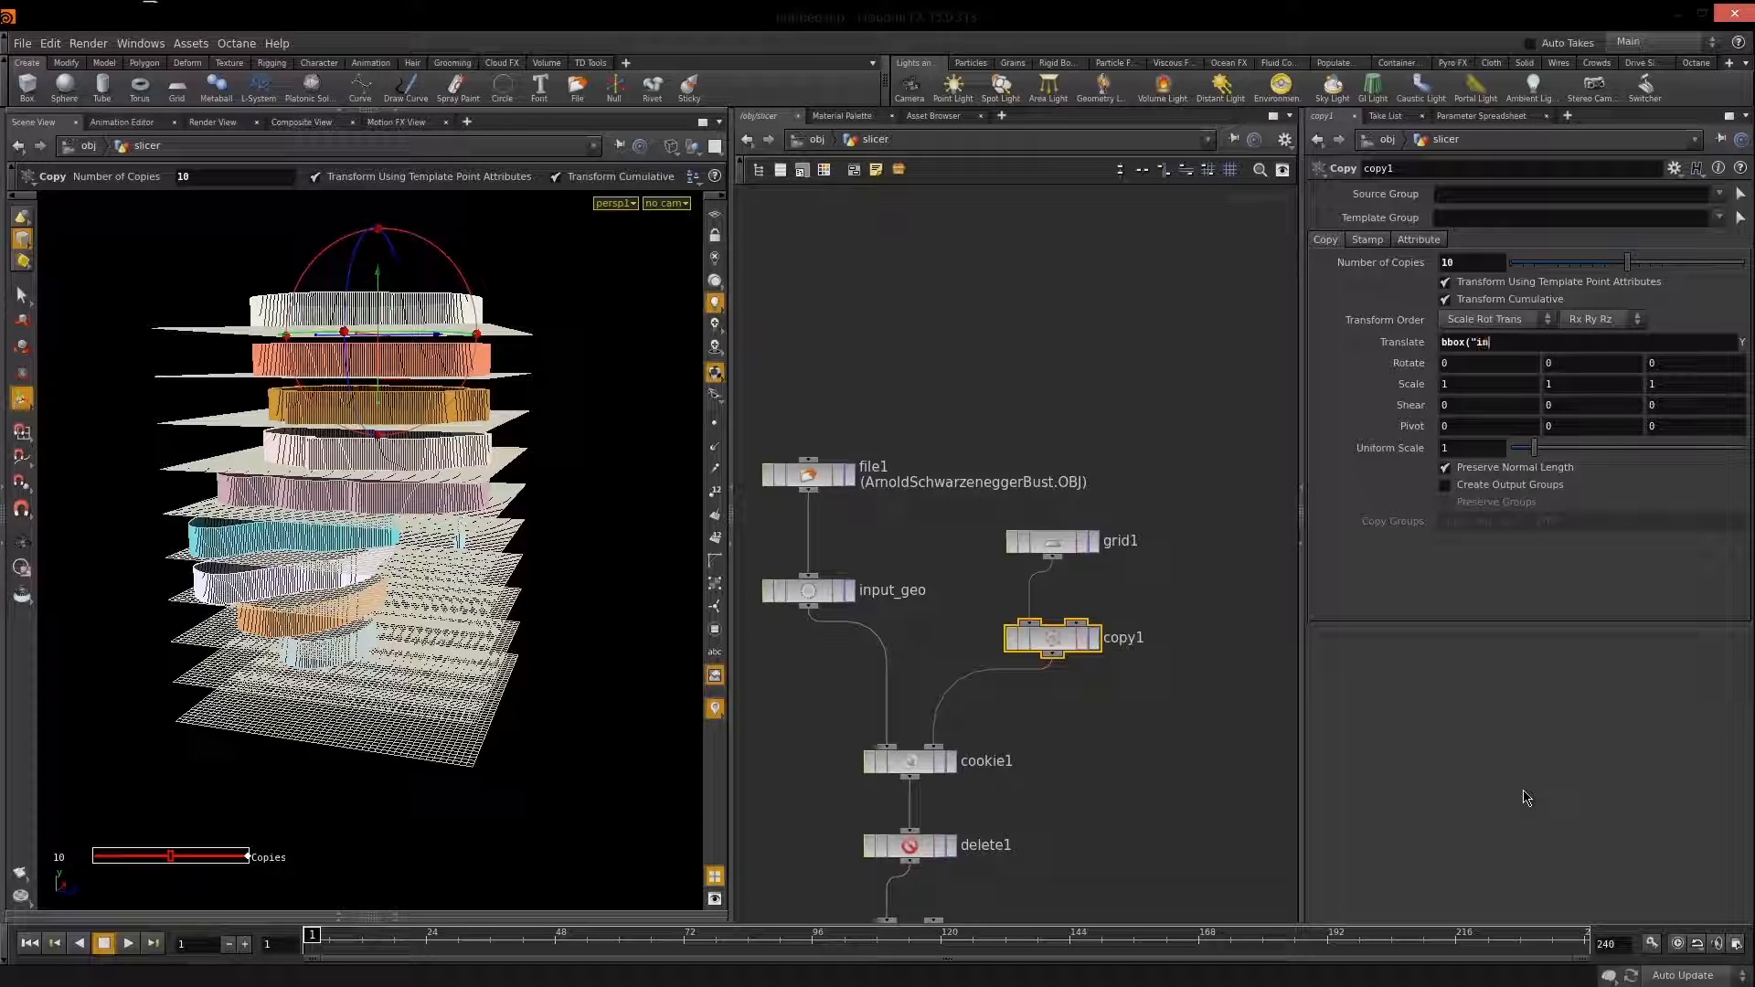
pyautogui.write('put_geo')
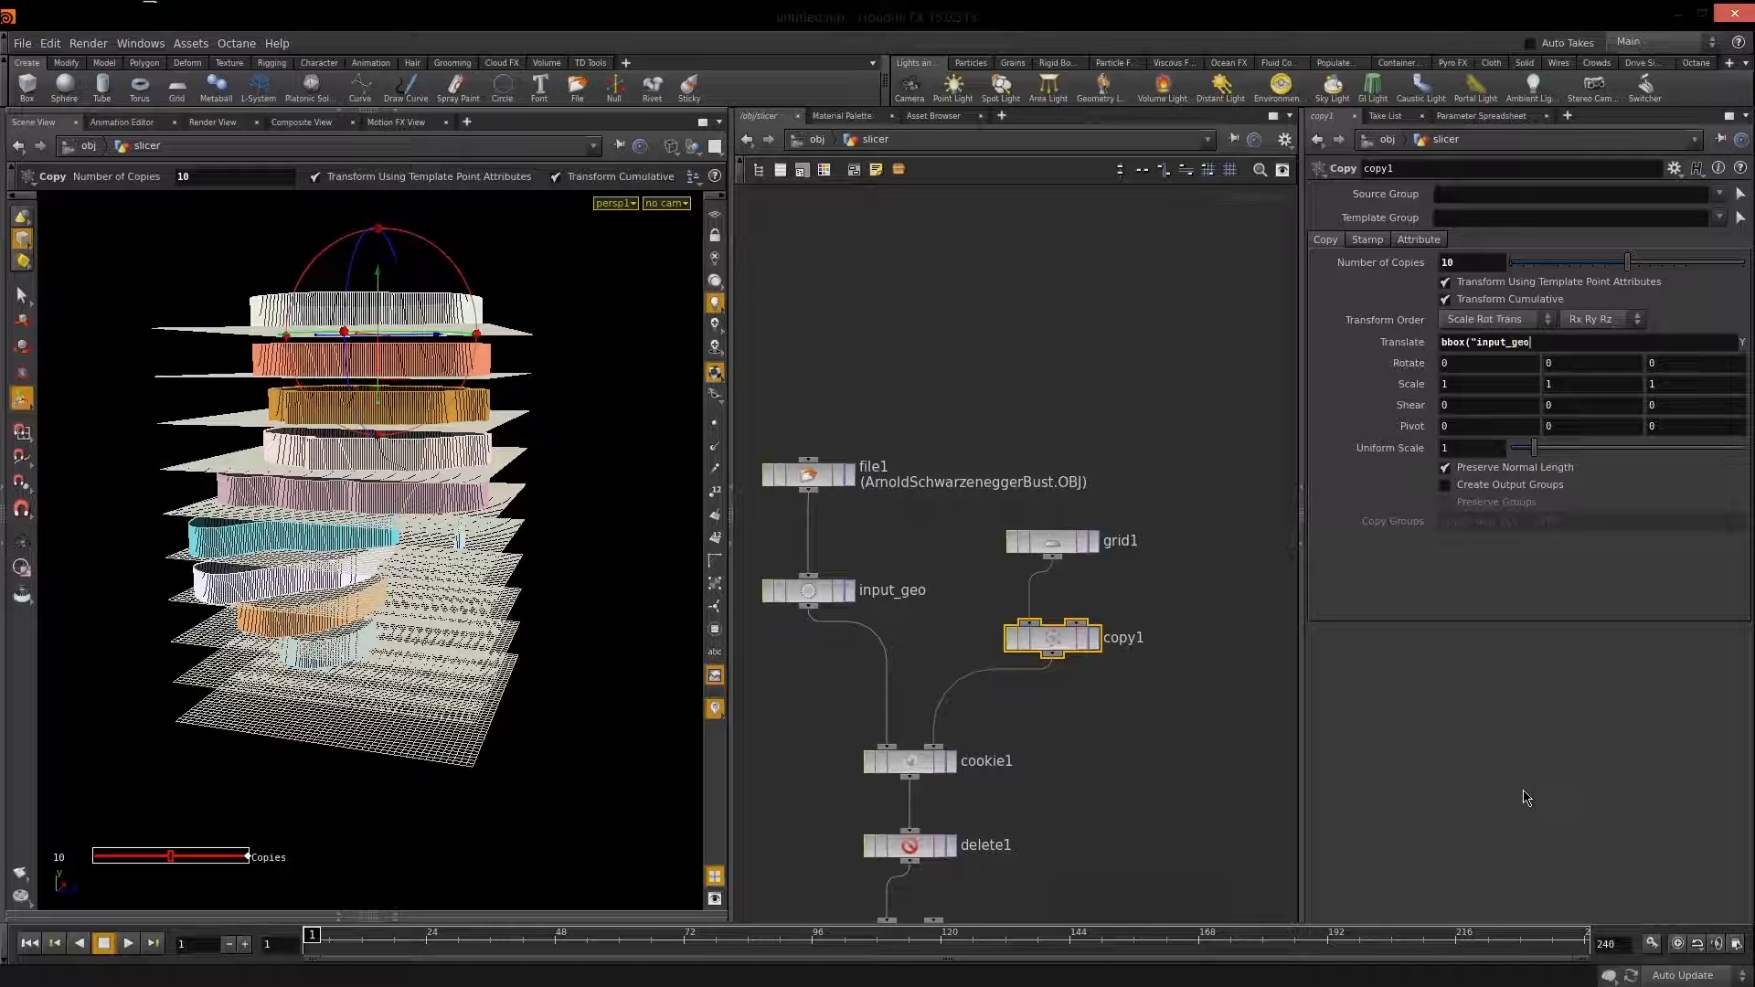
pyautogui.write('", ')
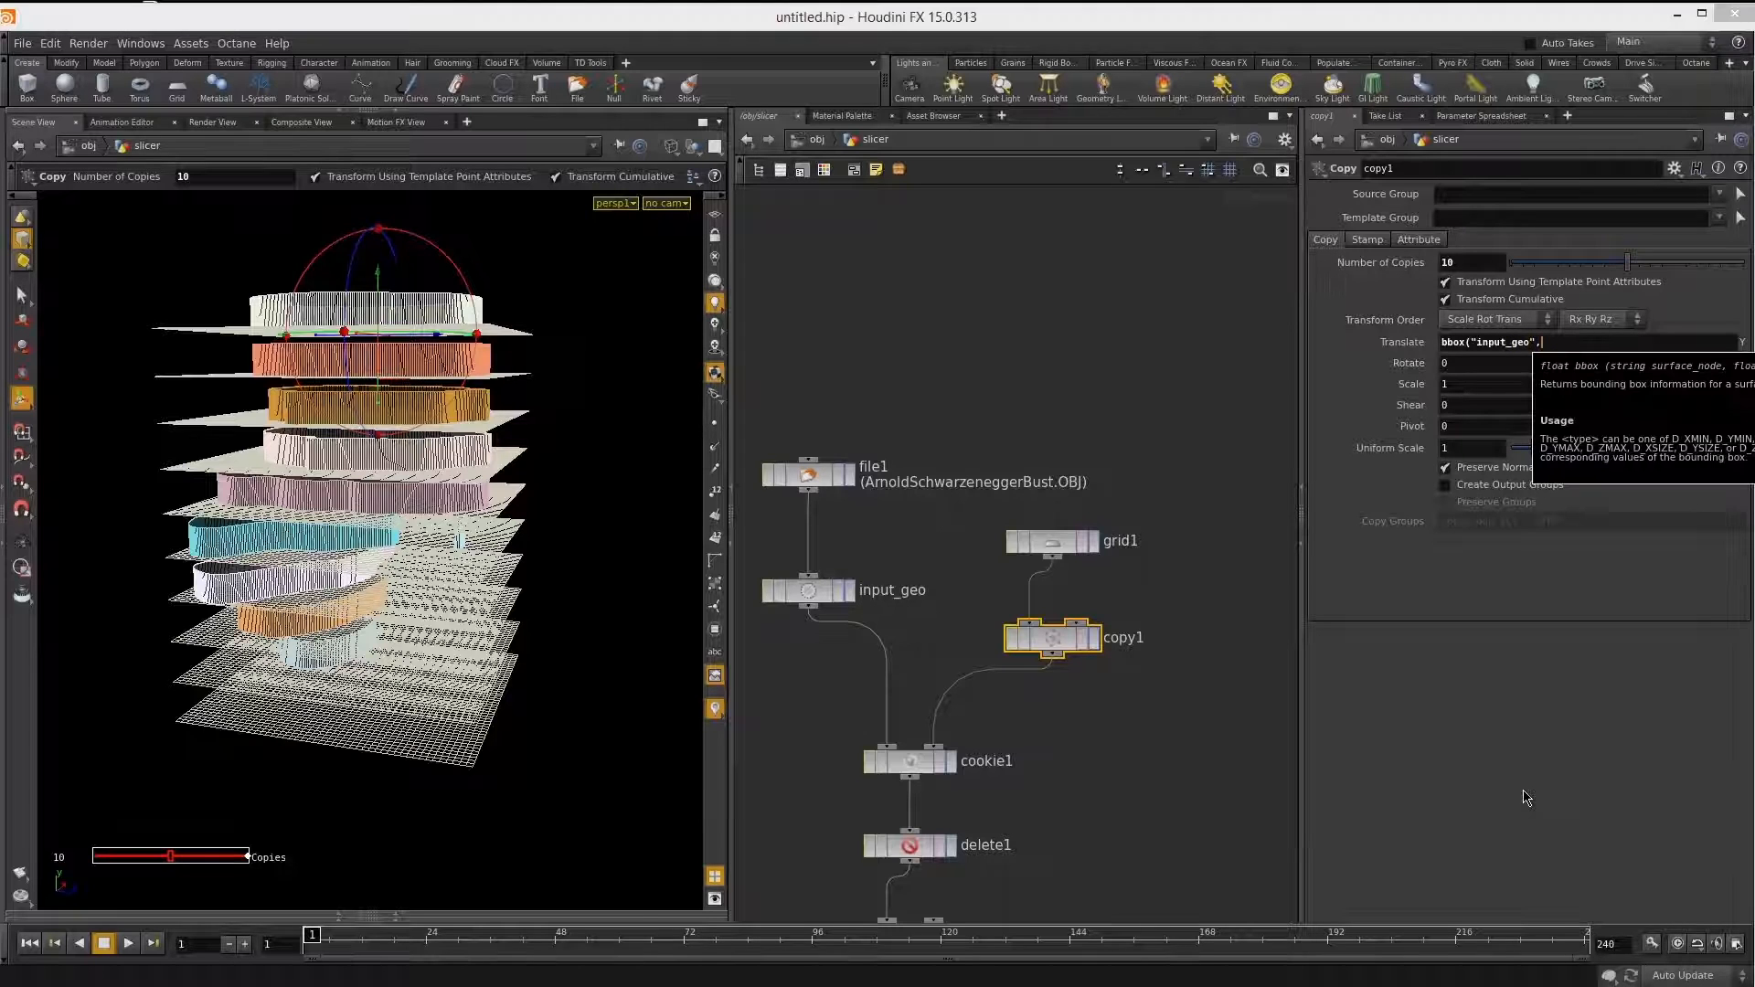
pyautogui.write('D_YSIZE)/')
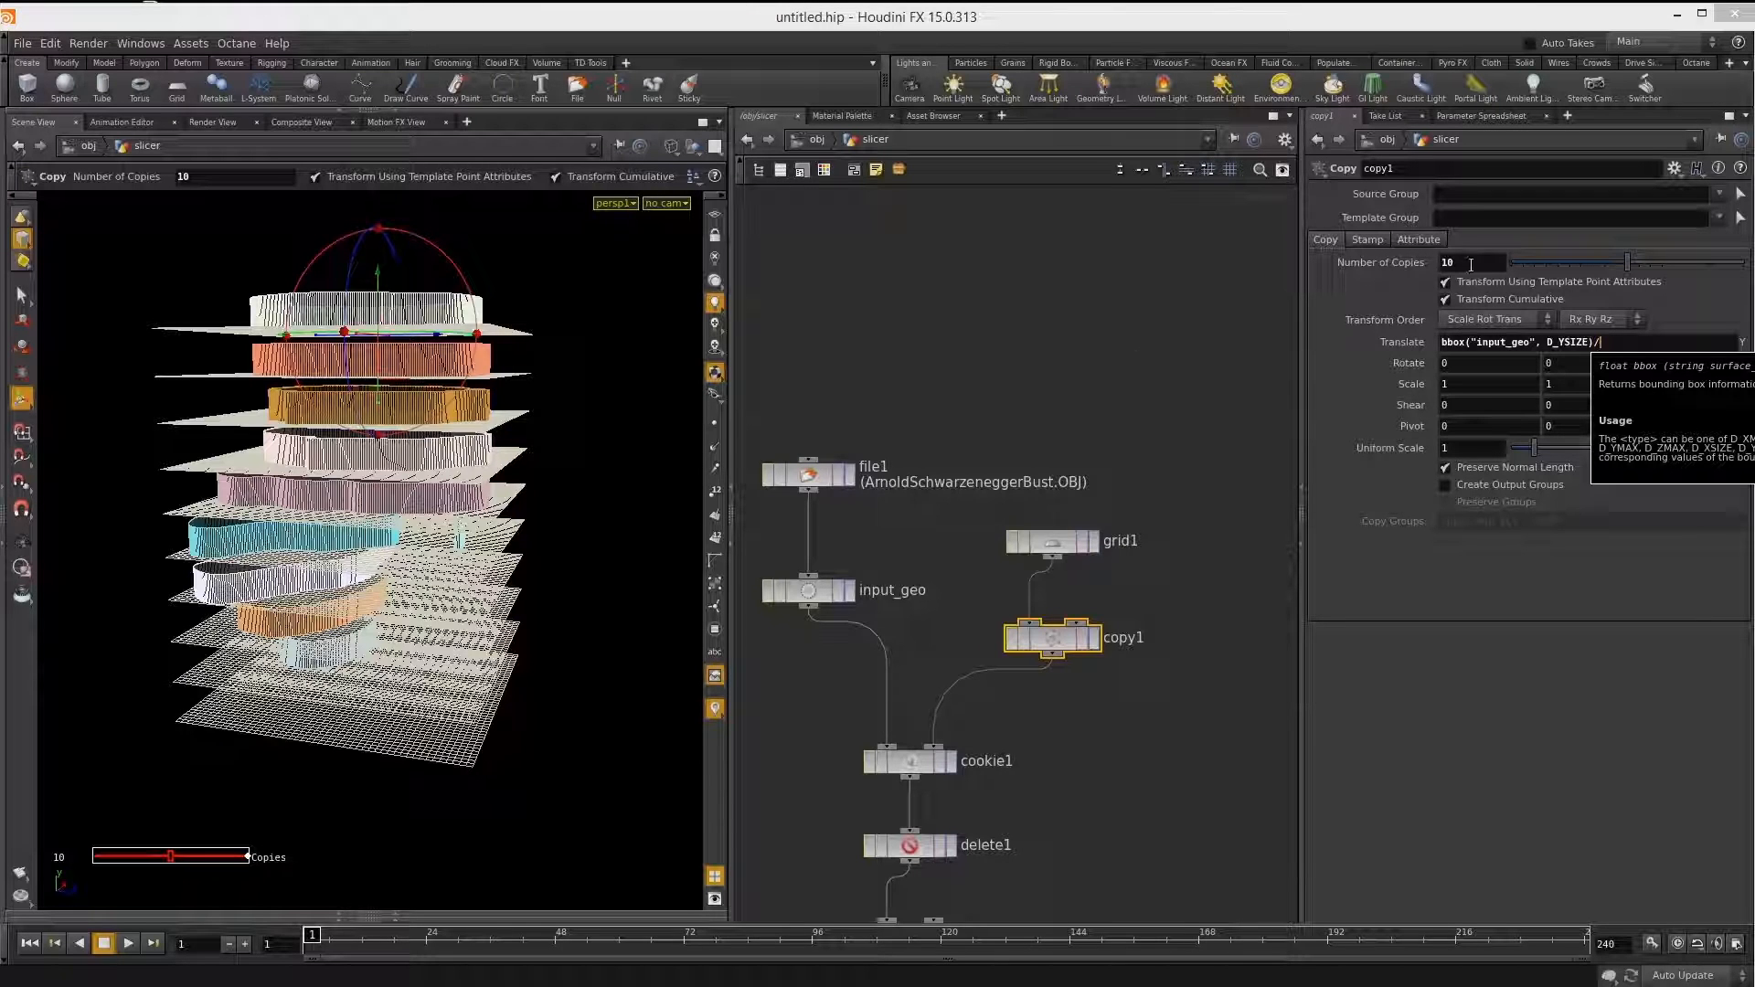
pyautogui.write('10')
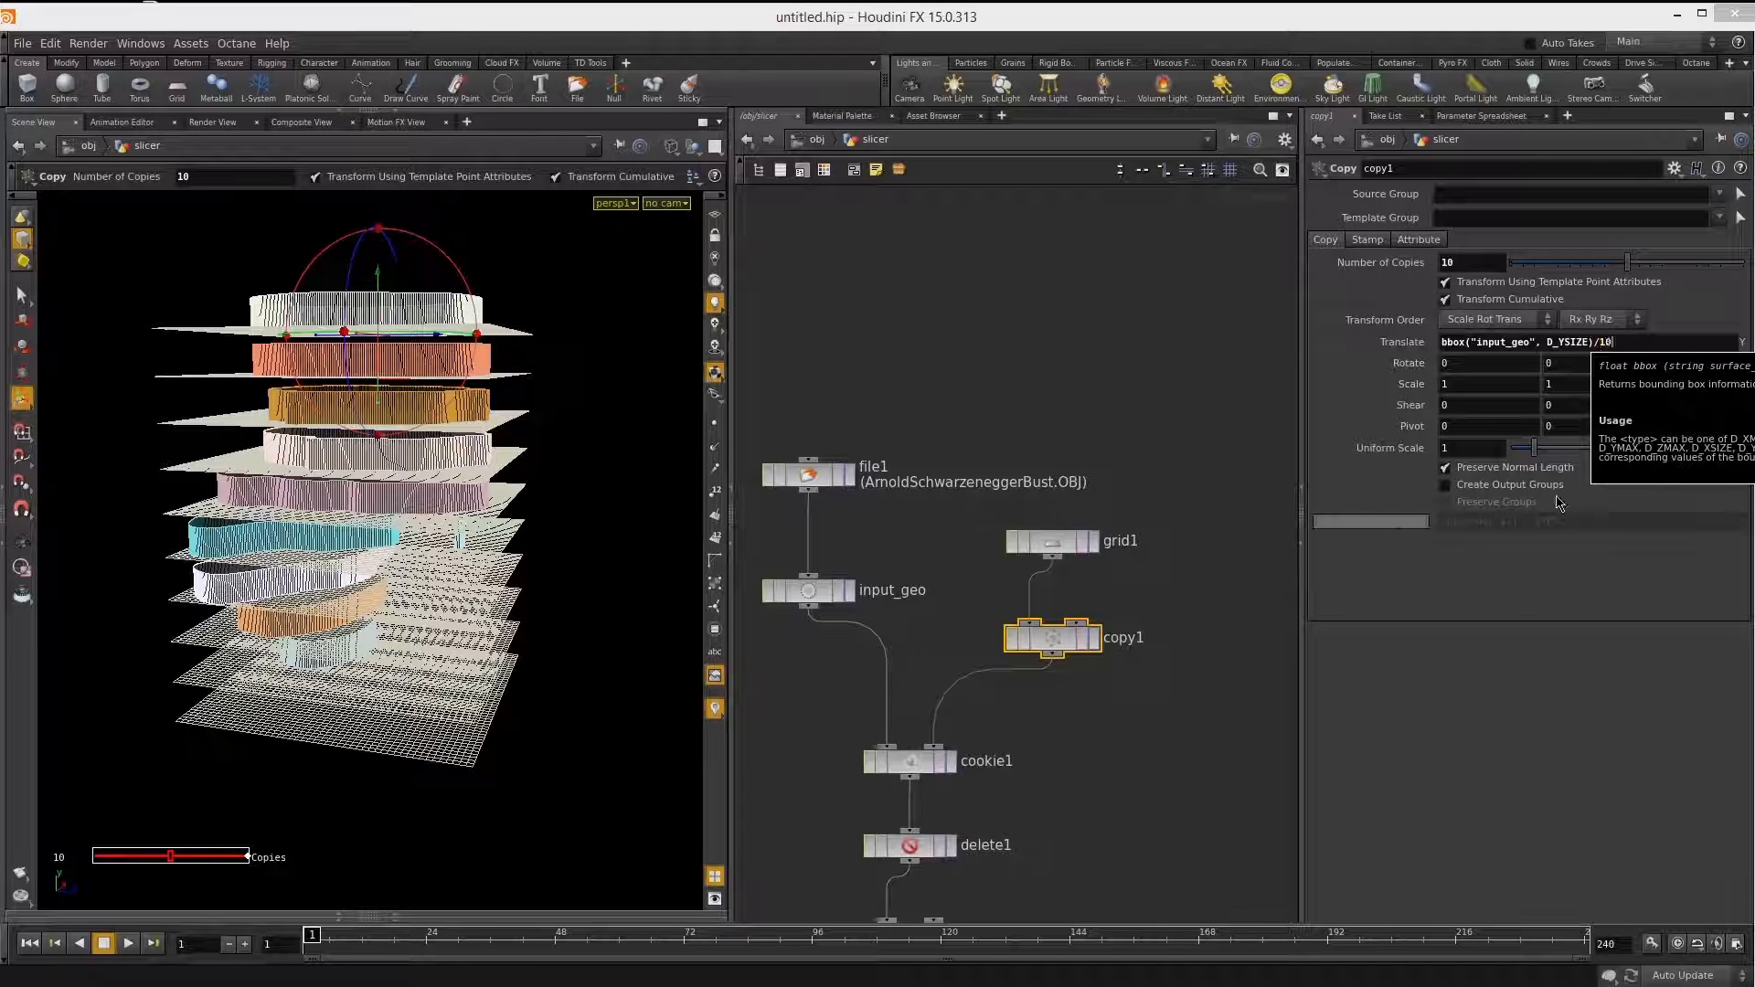
pyautogui.press('Return')
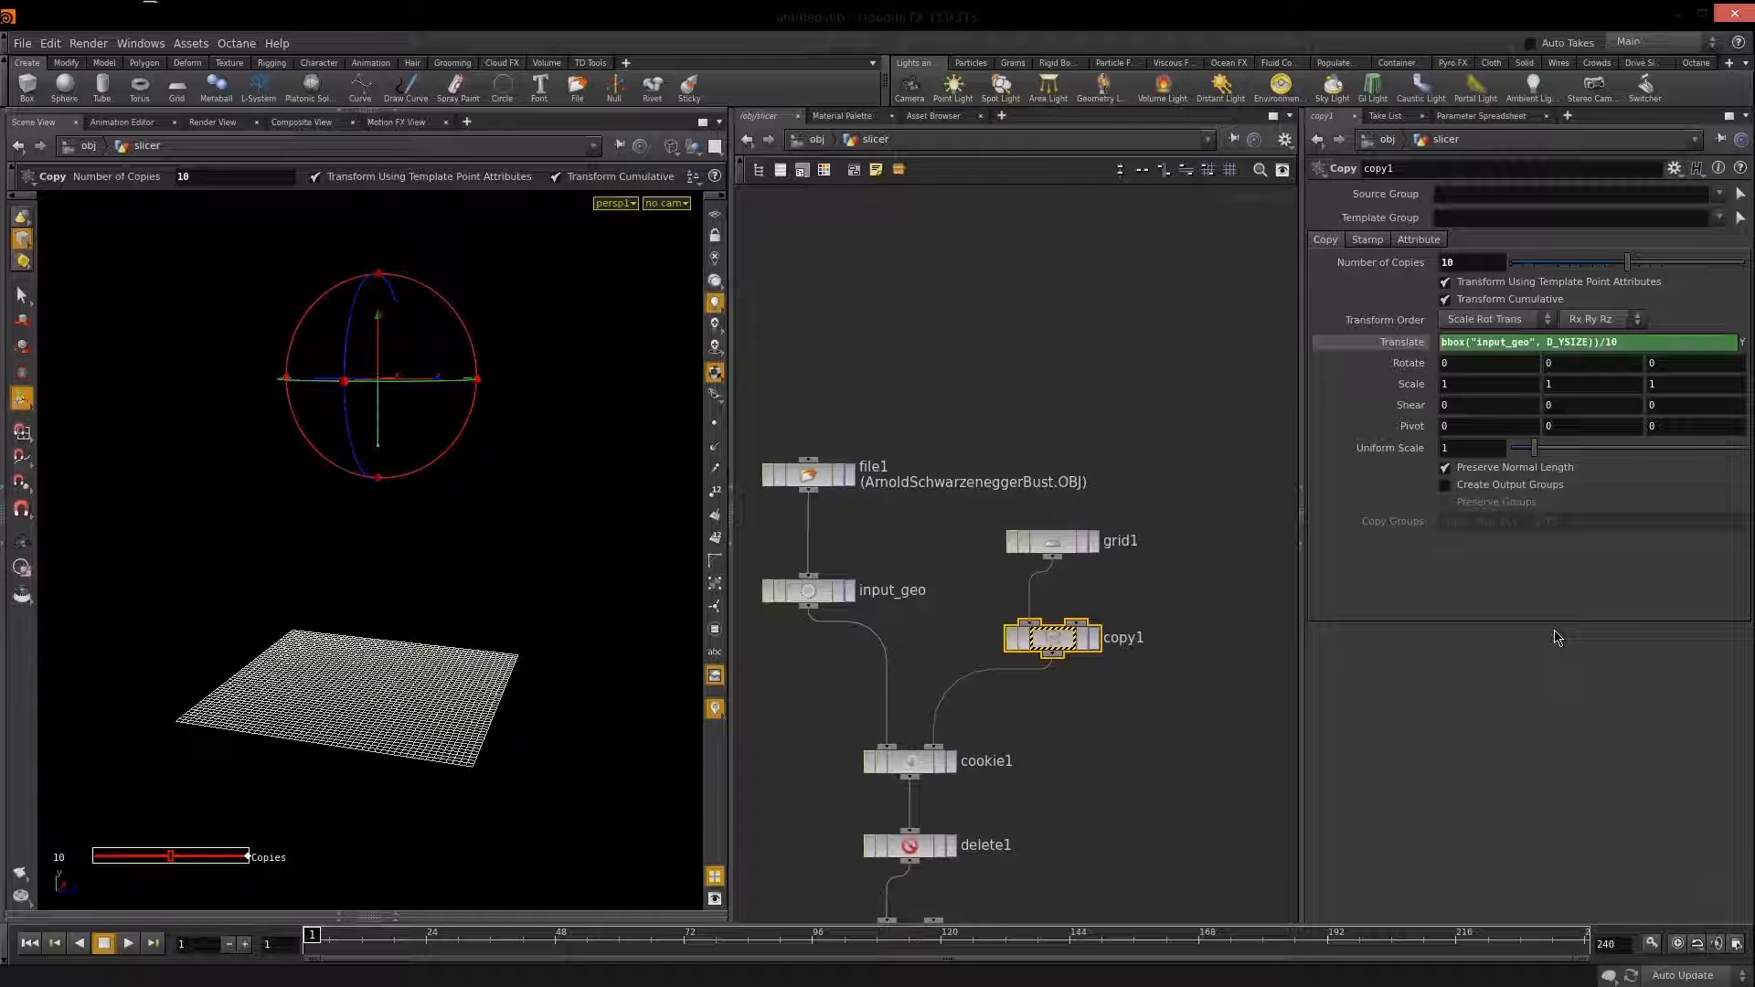
pyautogui.click(1490, 733)
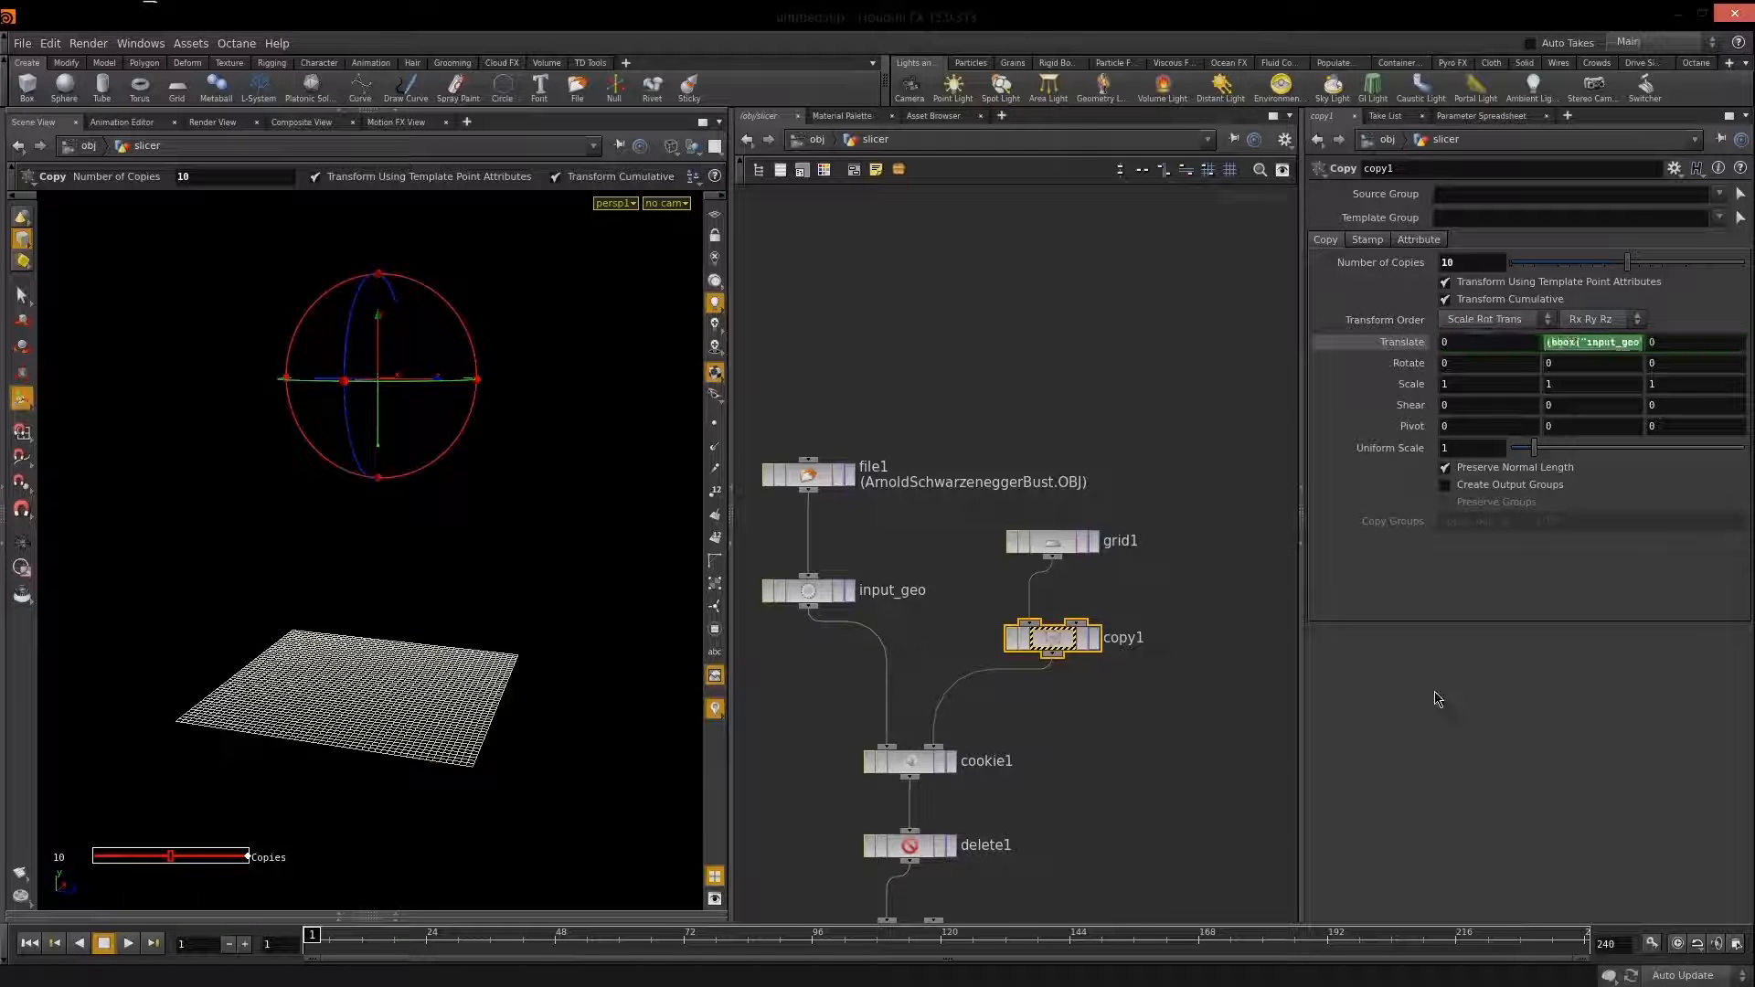
# Check copy1's node information and correct its Y translate expression to bbox("../input_geo", D_YSIZE)/10.
pyautogui.middleClick(1060, 639)
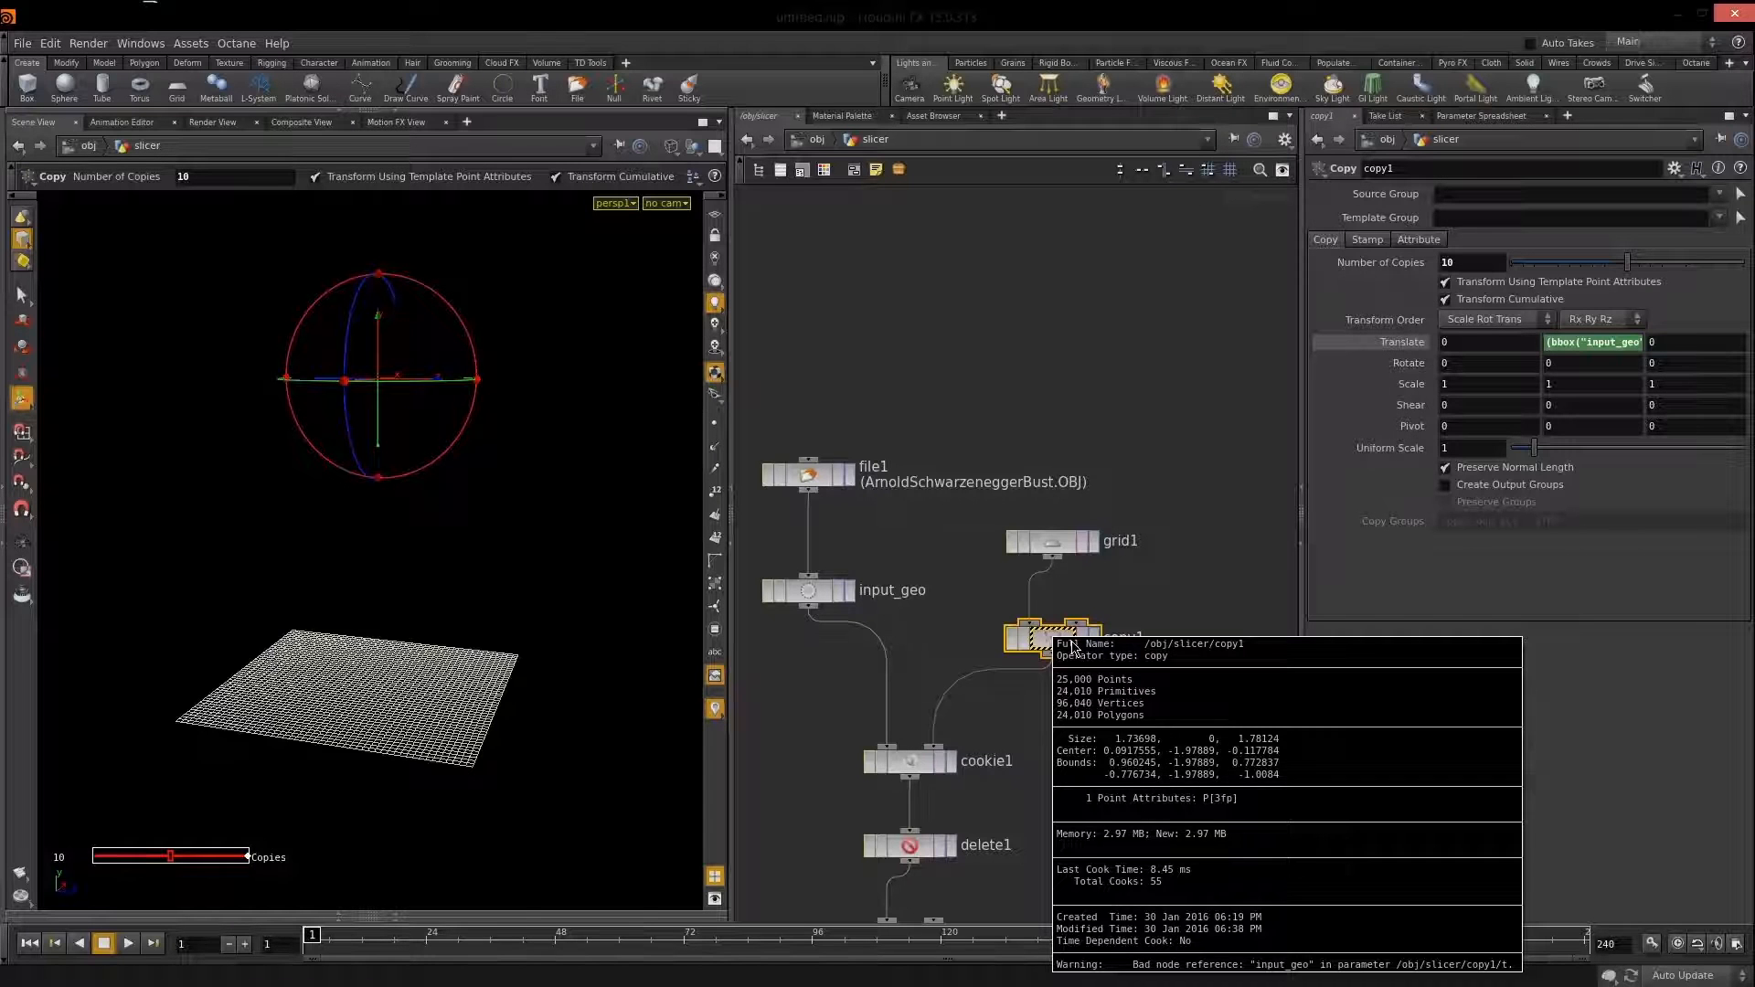
pyautogui.click(1606, 344)
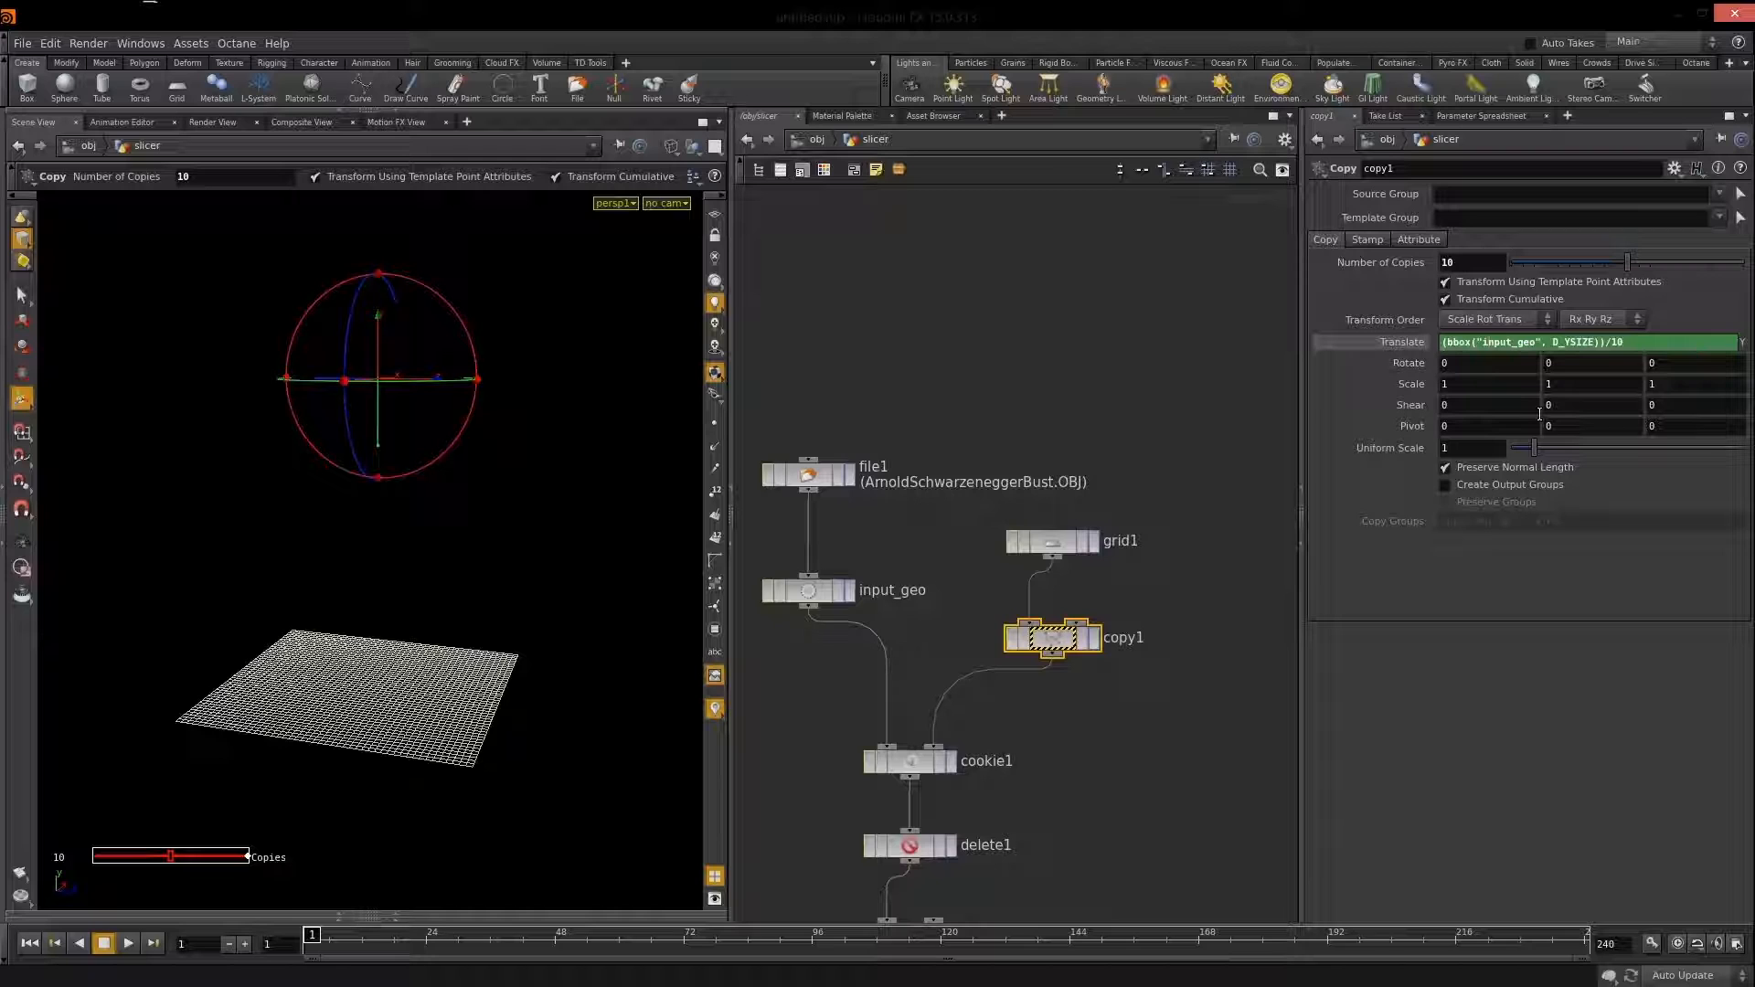
pyautogui.press('Delete')
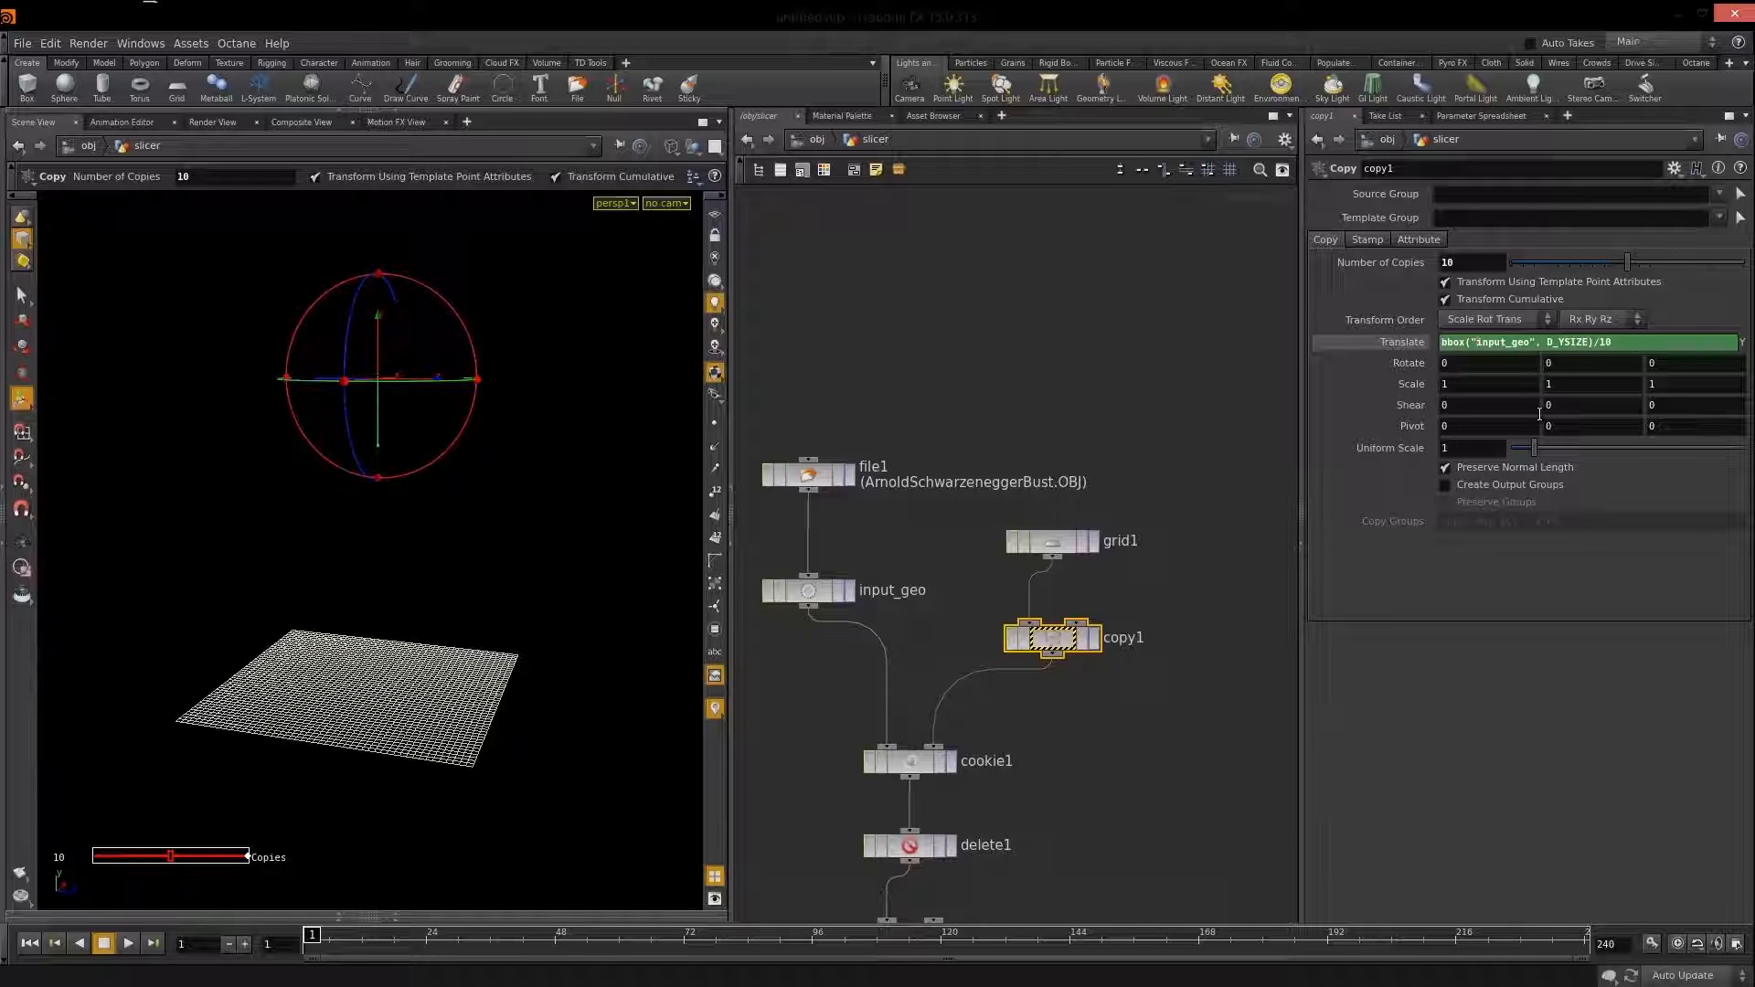
pyautogui.write('../')
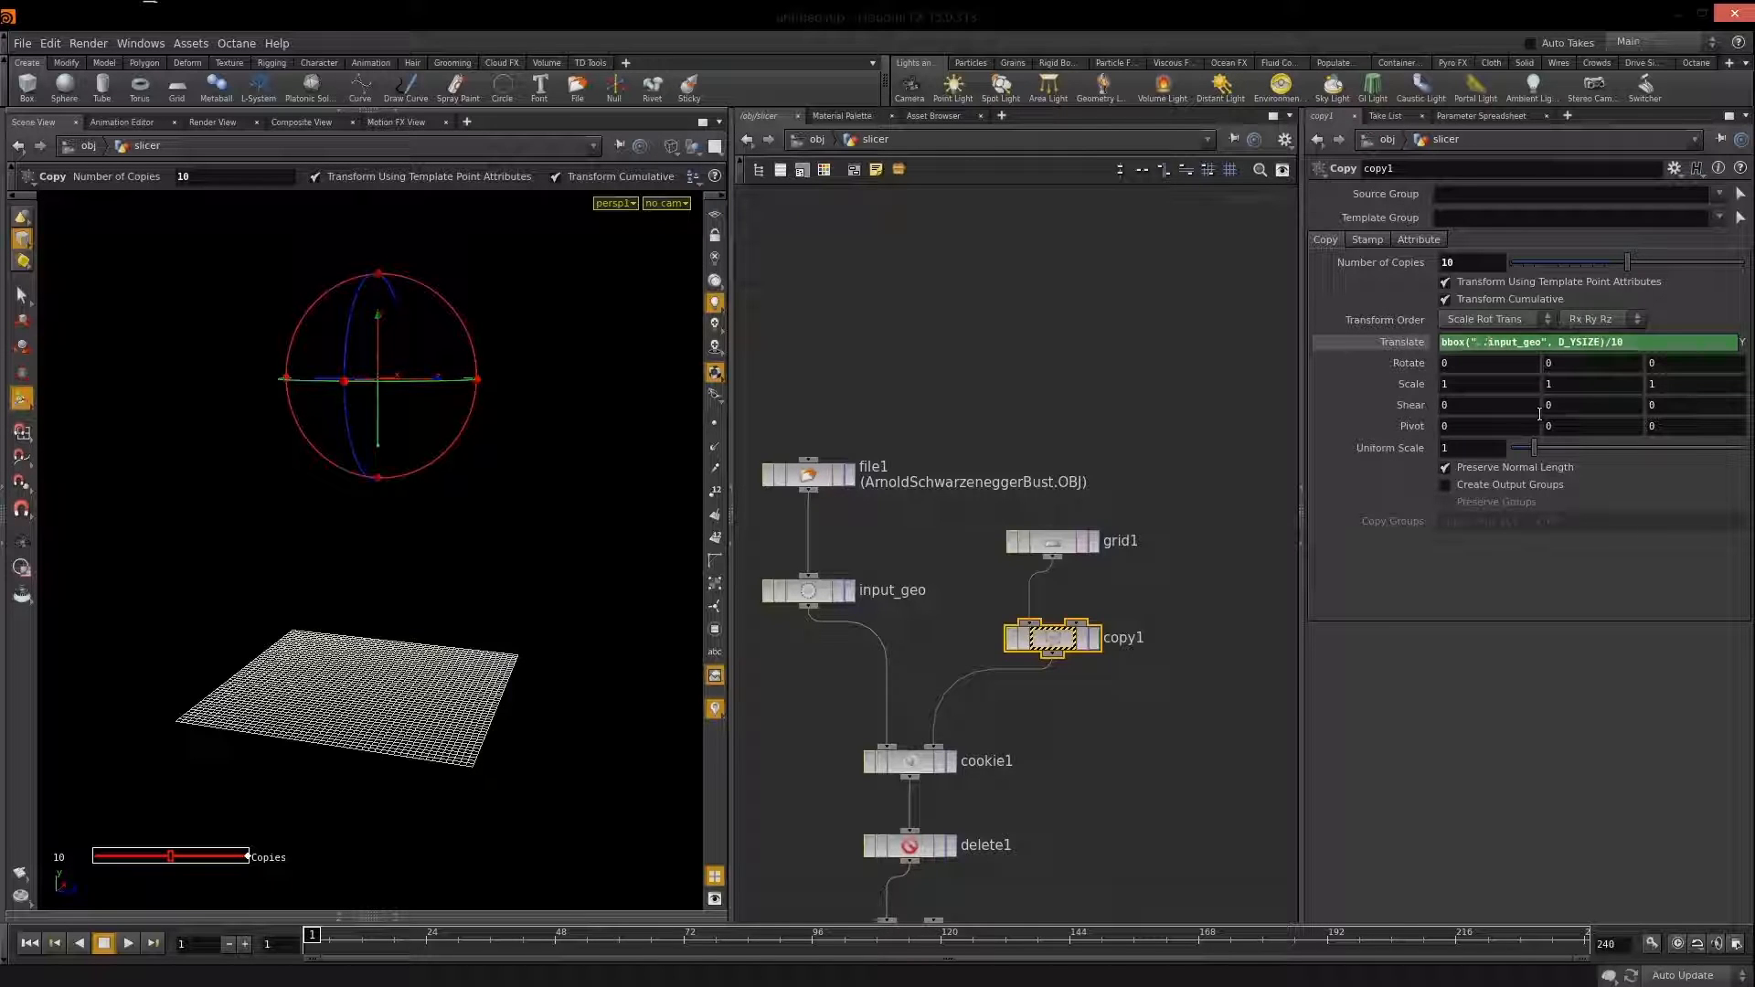
pyautogui.click(1556, 683)
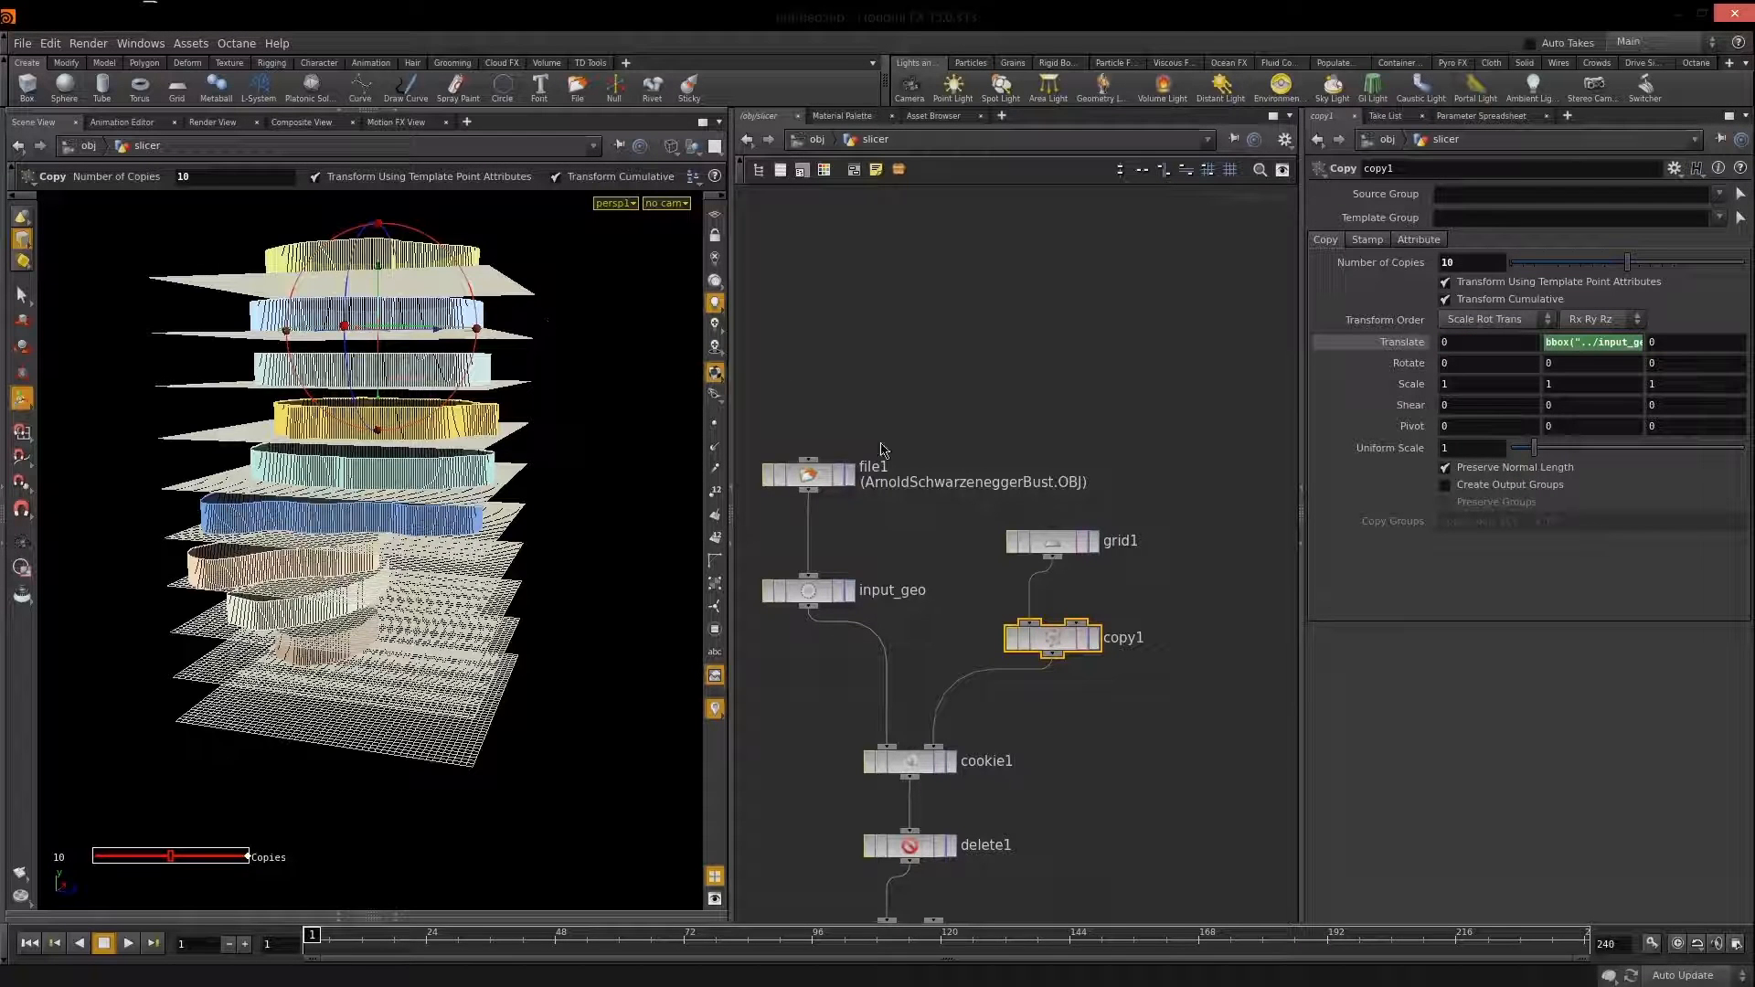
pyautogui.moveTo(391, 580)
pyautogui.keyDown('alt'); pyautogui.mouseDown()
pyautogui.moveTo(355, 581)
pyautogui.moveTo(398, 568)
pyautogui.moveTo(376, 579)
pyautogui.moveTo(382, 603)
pyautogui.mouseUp(); pyautogui.keyUp('alt')
# Set copy1's number of copies to 20 and change the divisor in its Y translate expression to 20.
pyautogui.click(1637, 344)
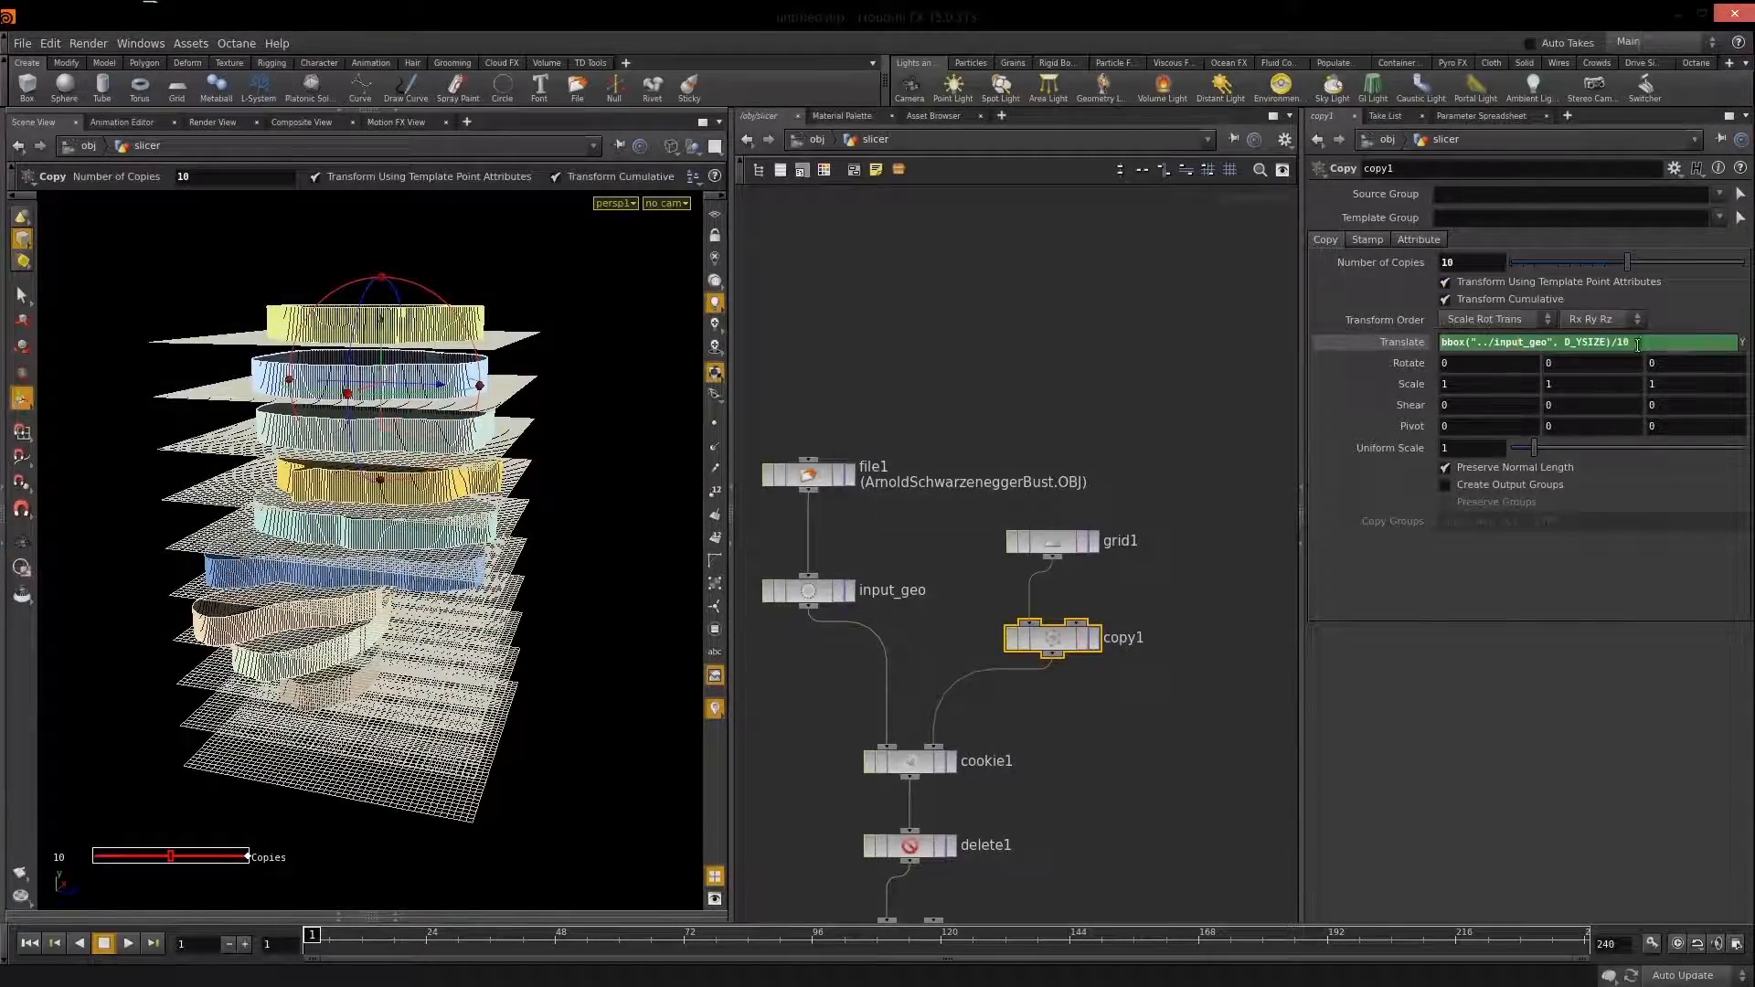
pyautogui.doubleClick(1456, 263)
pyautogui.write('20')
pyautogui.press('Return')
pyautogui.click(1627, 348)
pyautogui.moveTo(1616, 343); pyautogui.dragTo(1635, 345)
pyautogui.write('20')
pyautogui.press('Return')
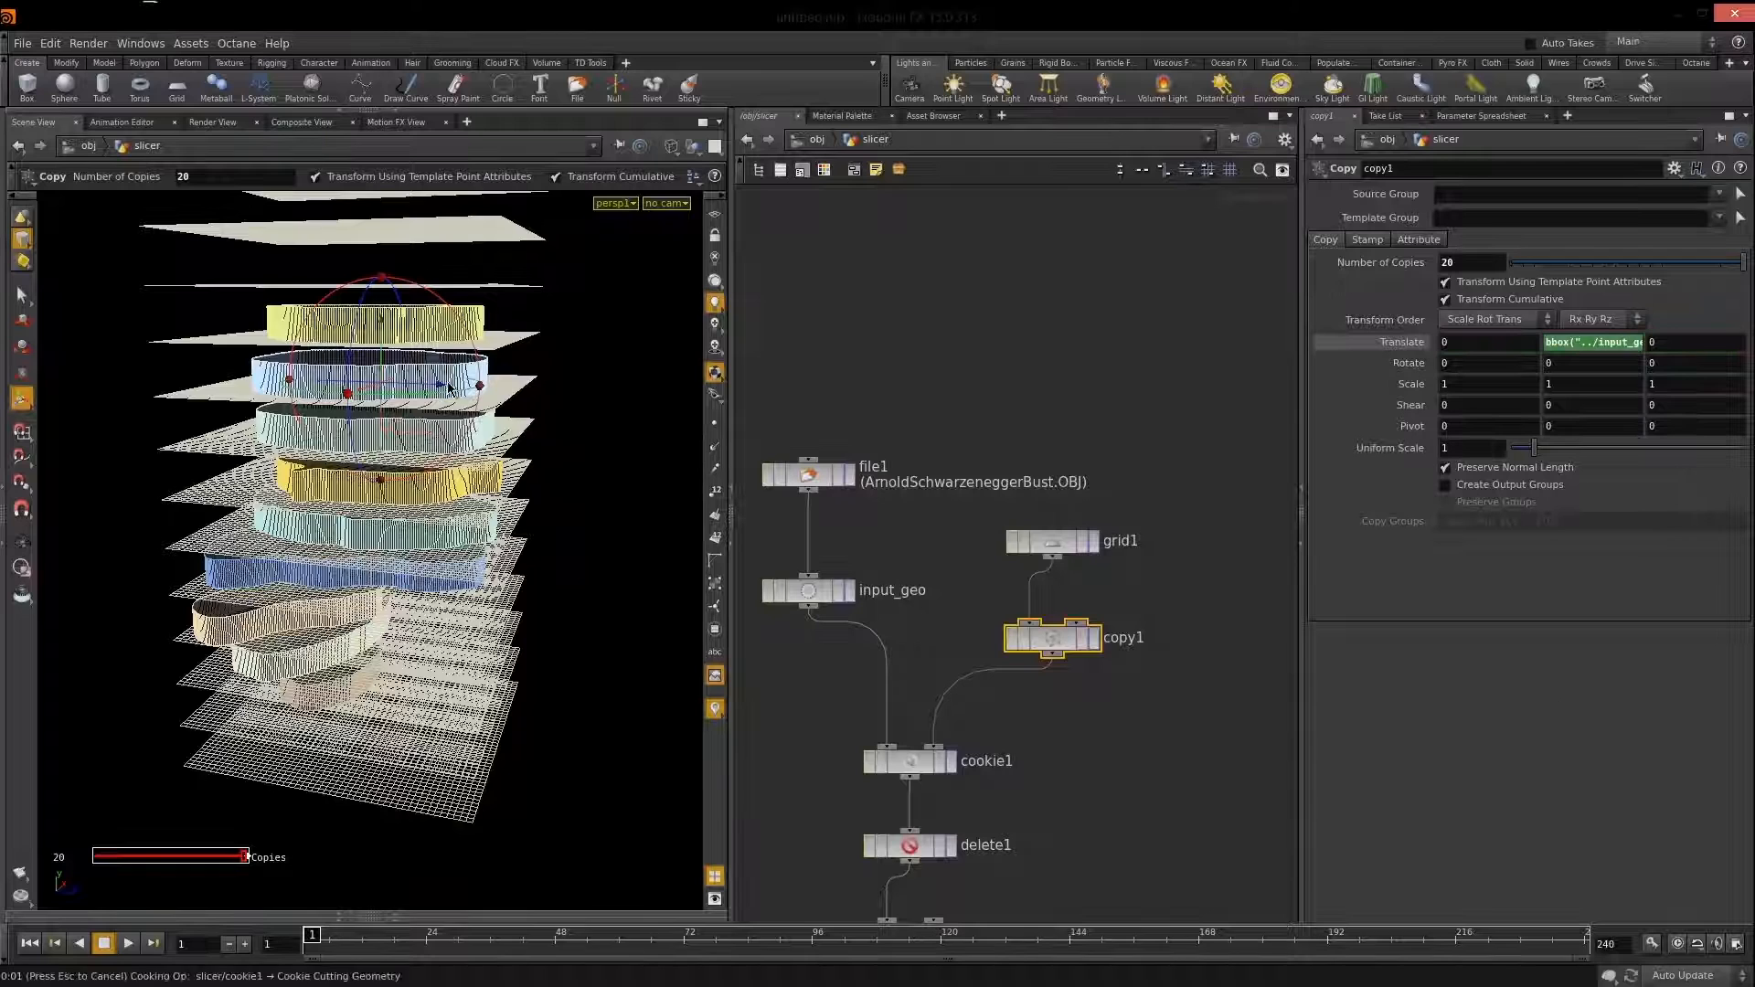
# Set the depth scale of extrude1 at the end of the network to 0.114.
pyautogui.click(855, 391)
pyautogui.keyDown('alt'); pyautogui.moveTo(398, 559); pyautogui.dragTo(432, 559); pyautogui.keyUp('alt')
pyautogui.moveTo(1125, 805); pyautogui.dragTo(1100, 490, button='middle')
pyautogui.moveTo(1064, 811); pyautogui.dragTo(1108, 565, button='middle')
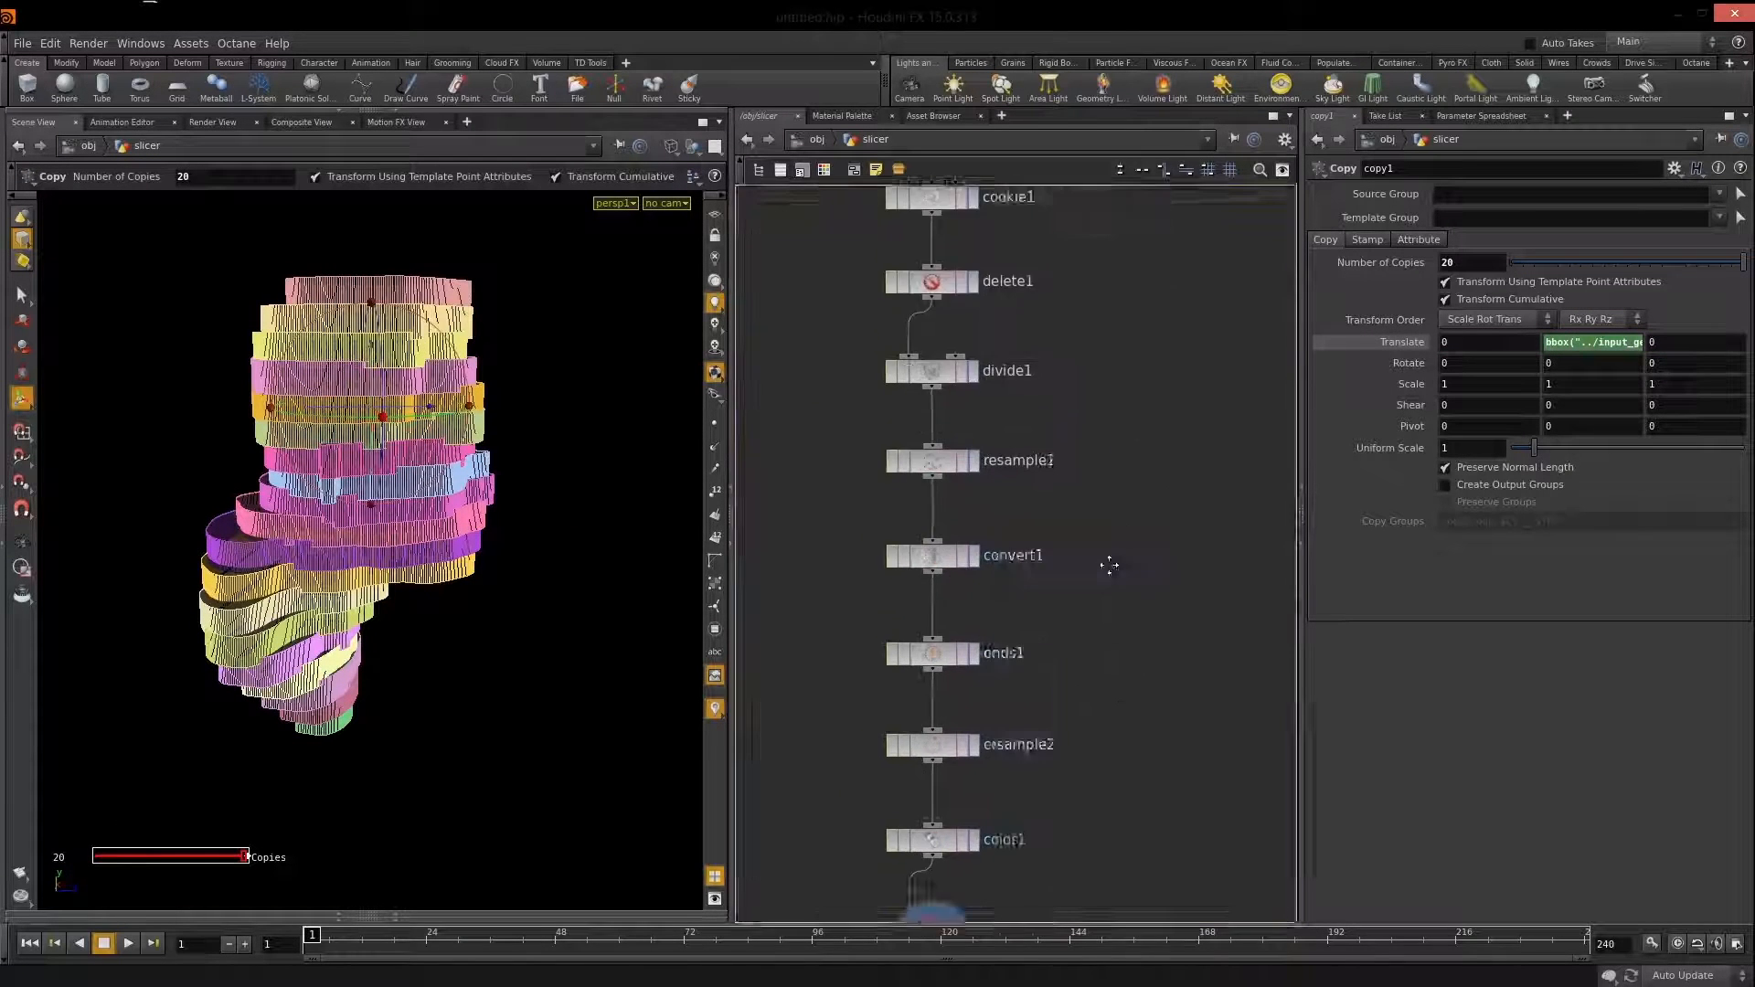
pyautogui.moveTo(1550, 468); pyautogui.dragTo(1538, 469)
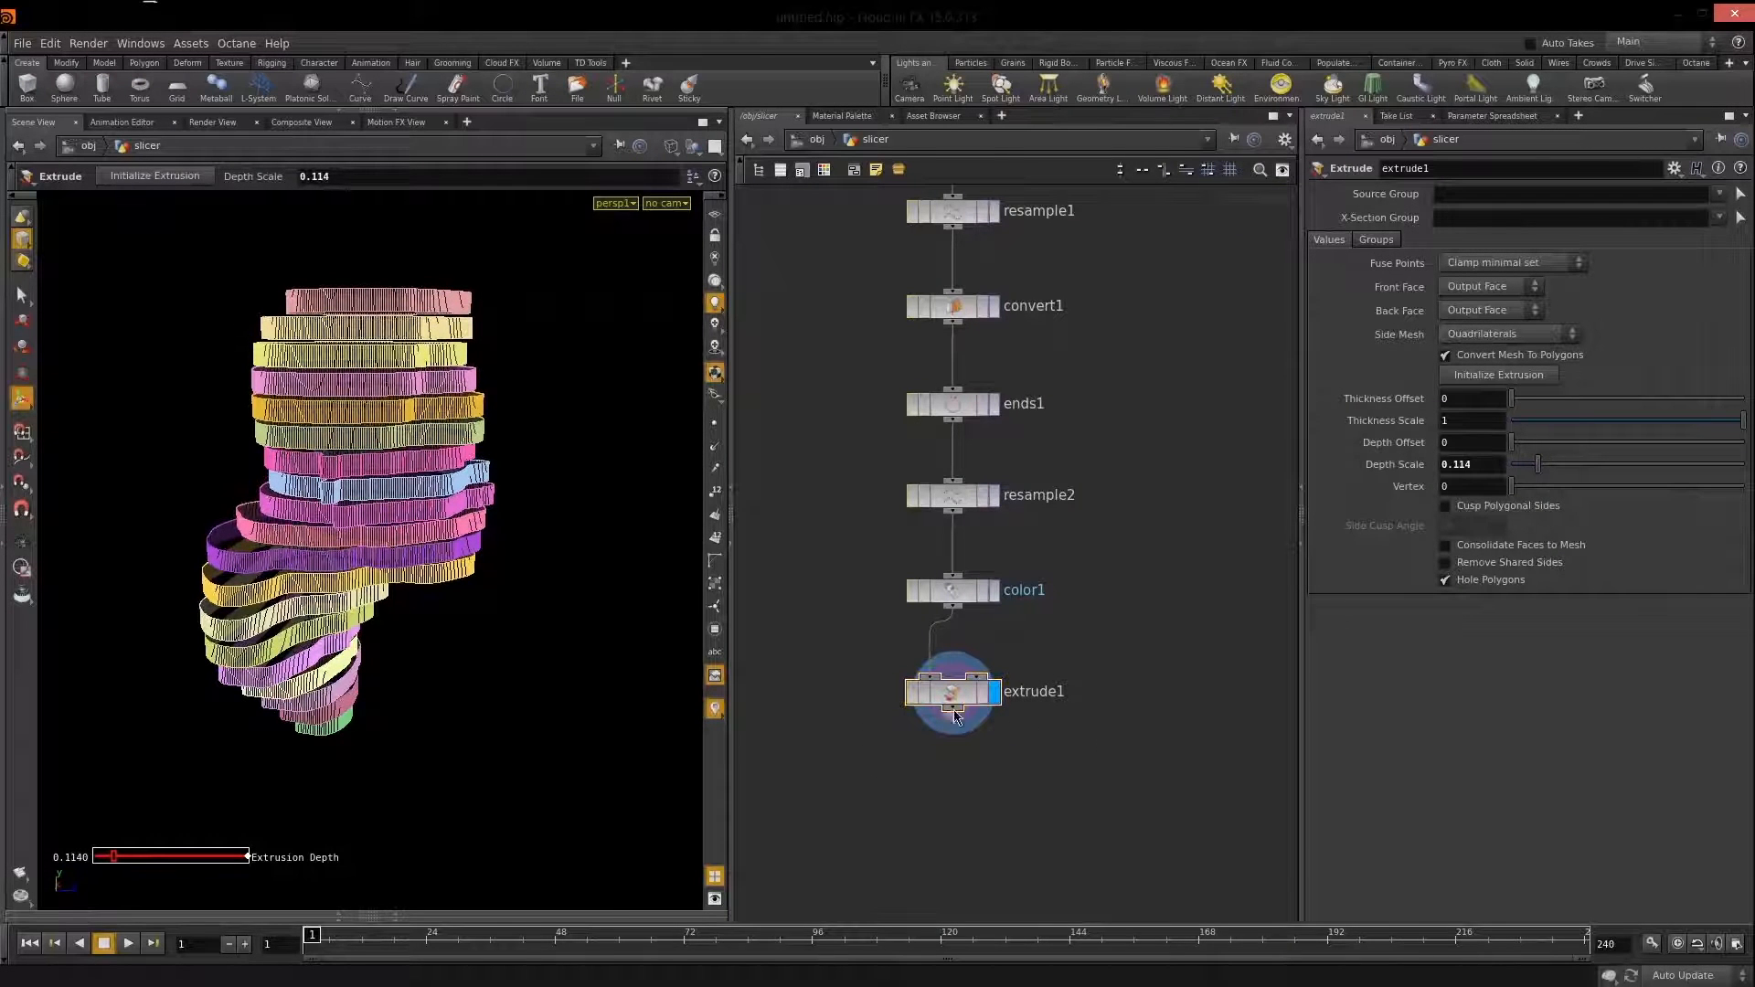
pyautogui.keyDown('alt'); pyautogui.moveTo(424, 443); pyautogui.dragTo(642, 472); pyautogui.keyUp('alt')
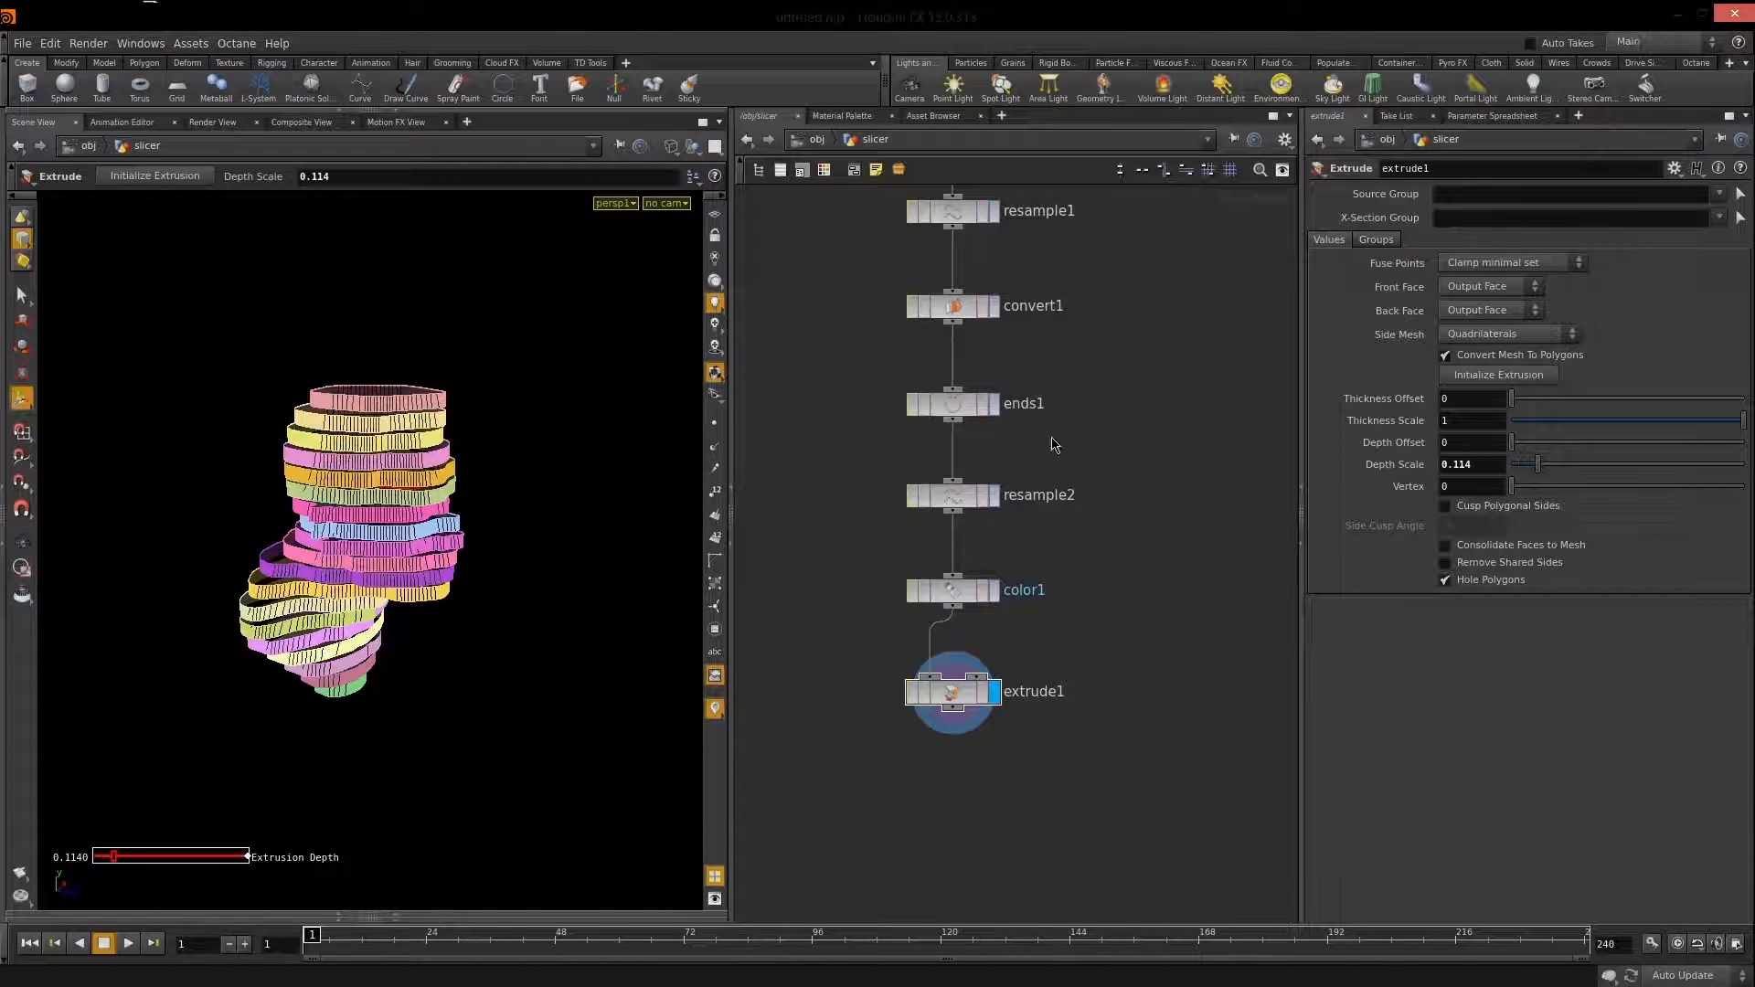
# Review copy1's Y translate expression and copy its Number of Copies parameter for referencing.
pyautogui.moveTo(1170, 411); pyautogui.dragTo(1159, 617, button='middle')
pyautogui.moveTo(1155, 374); pyautogui.dragTo(1183, 838, button='middle')
pyautogui.click(1120, 500)
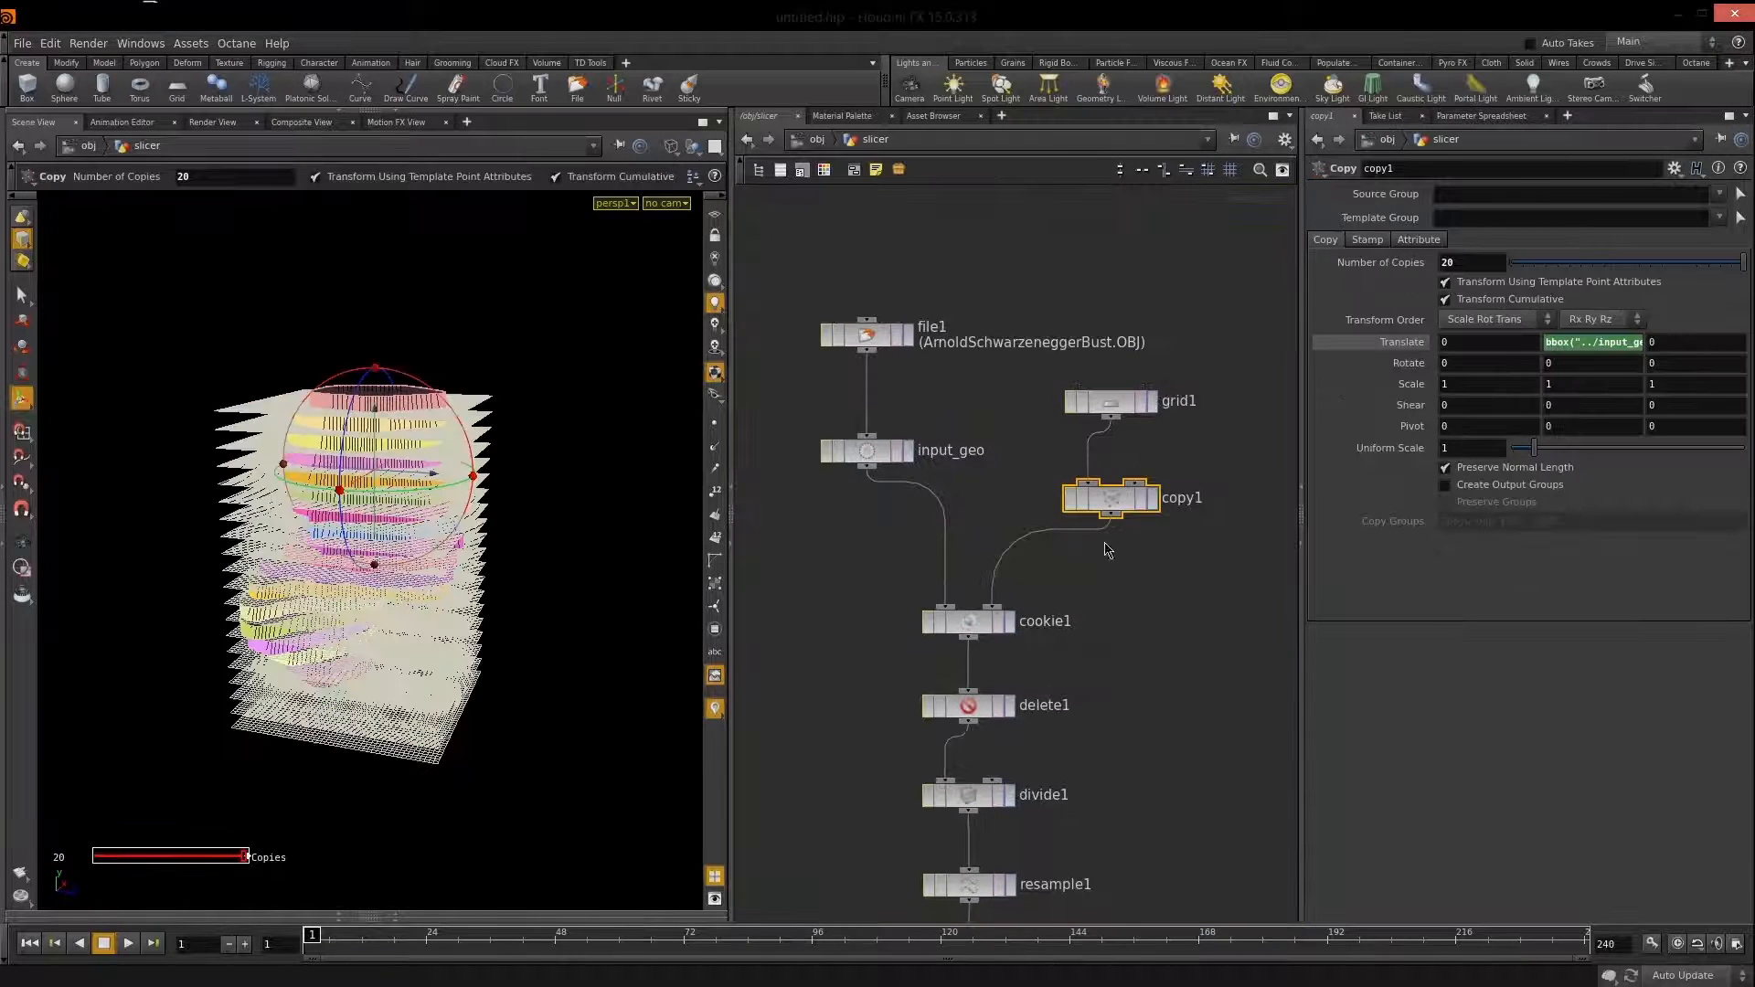
pyautogui.click(1595, 342)
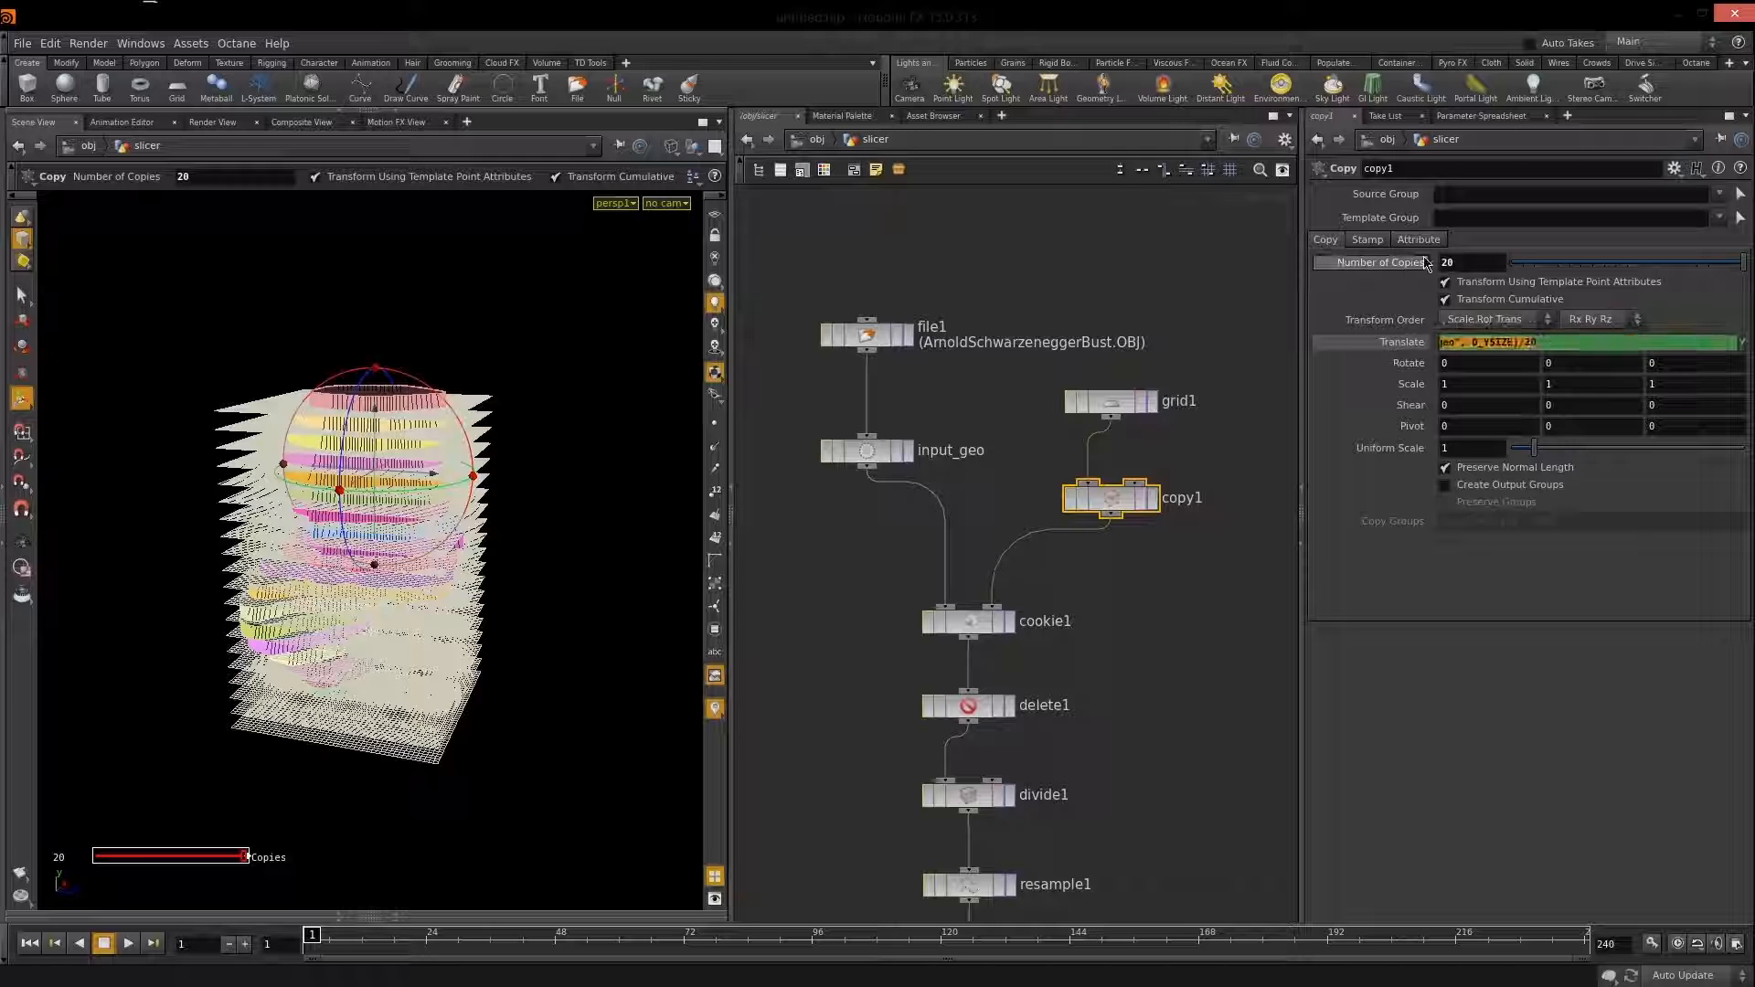
pyautogui.click(1513, 640)
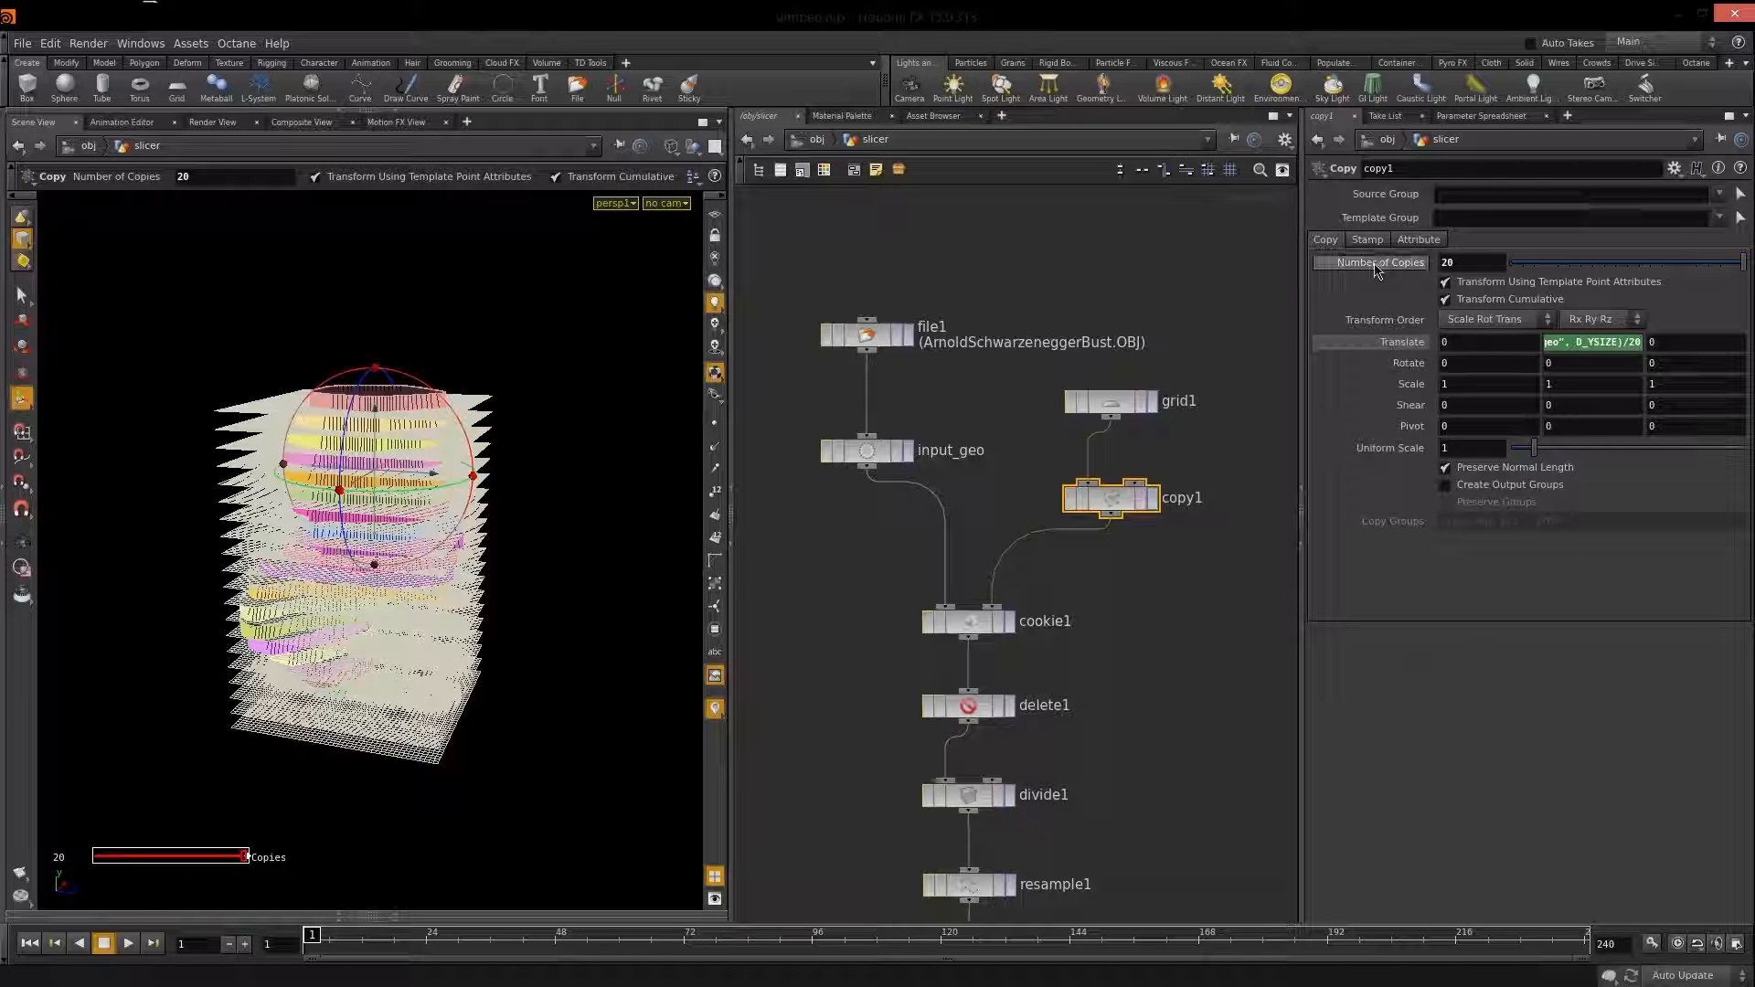
pyautogui.rightClick(1412, 271)
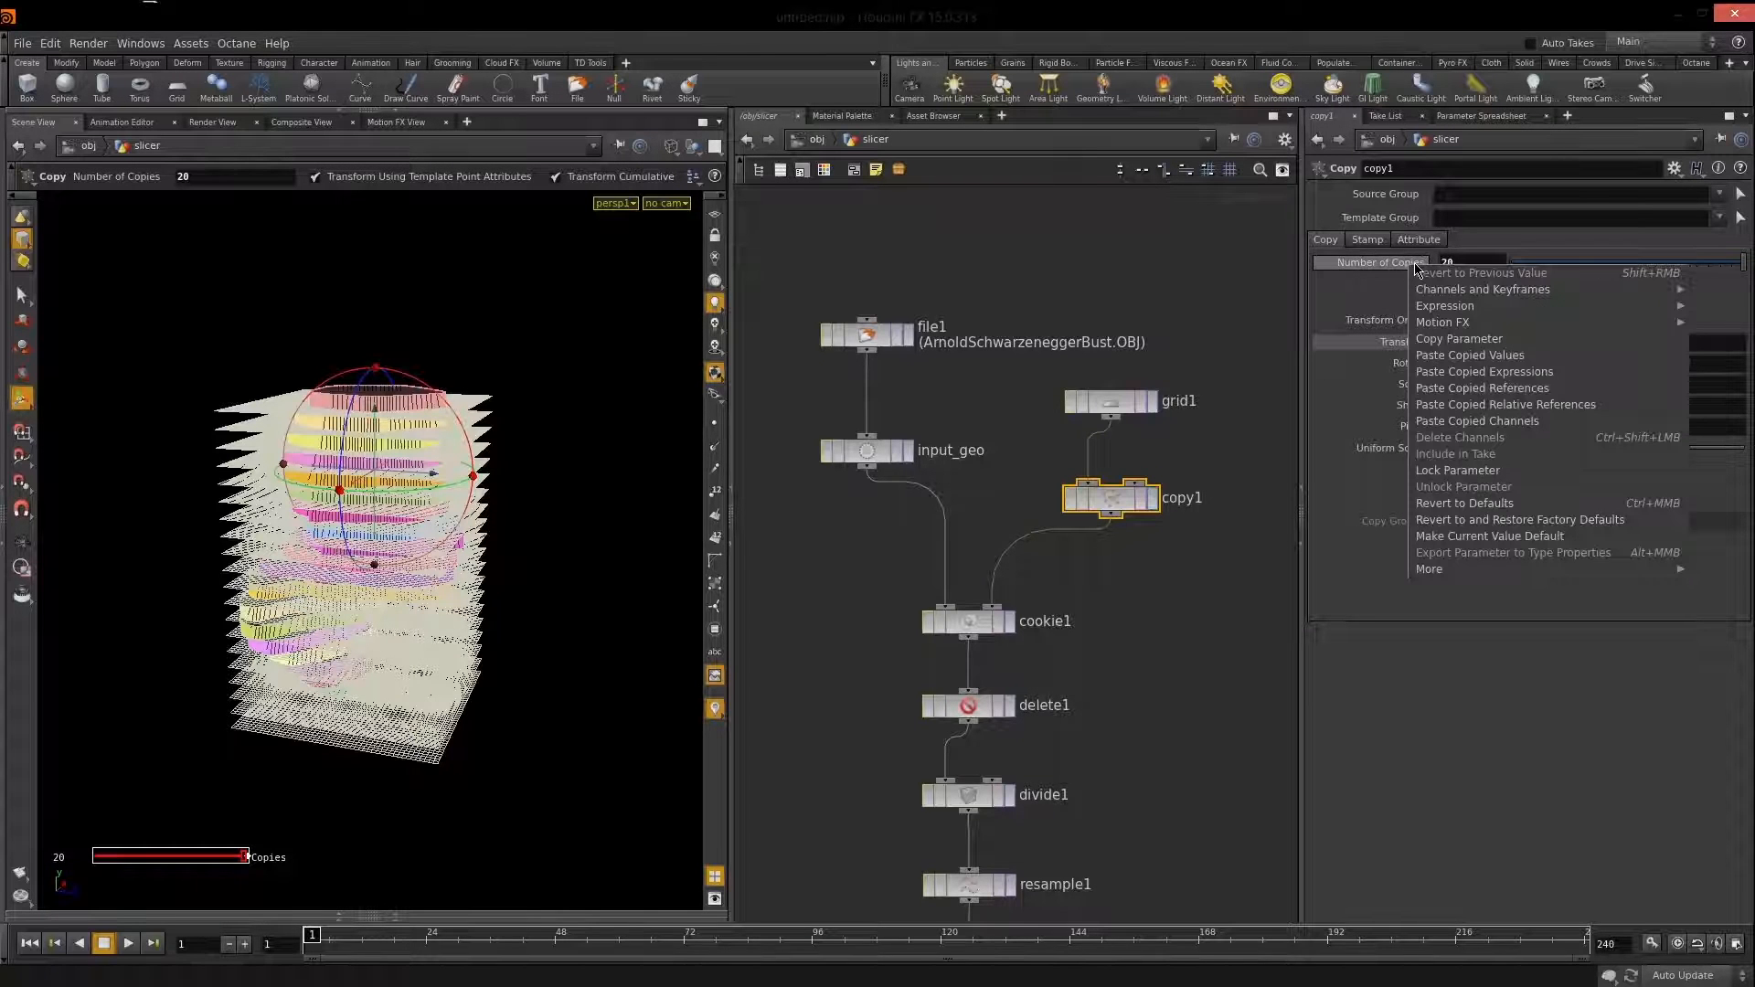
pyautogui.click(1478, 341)
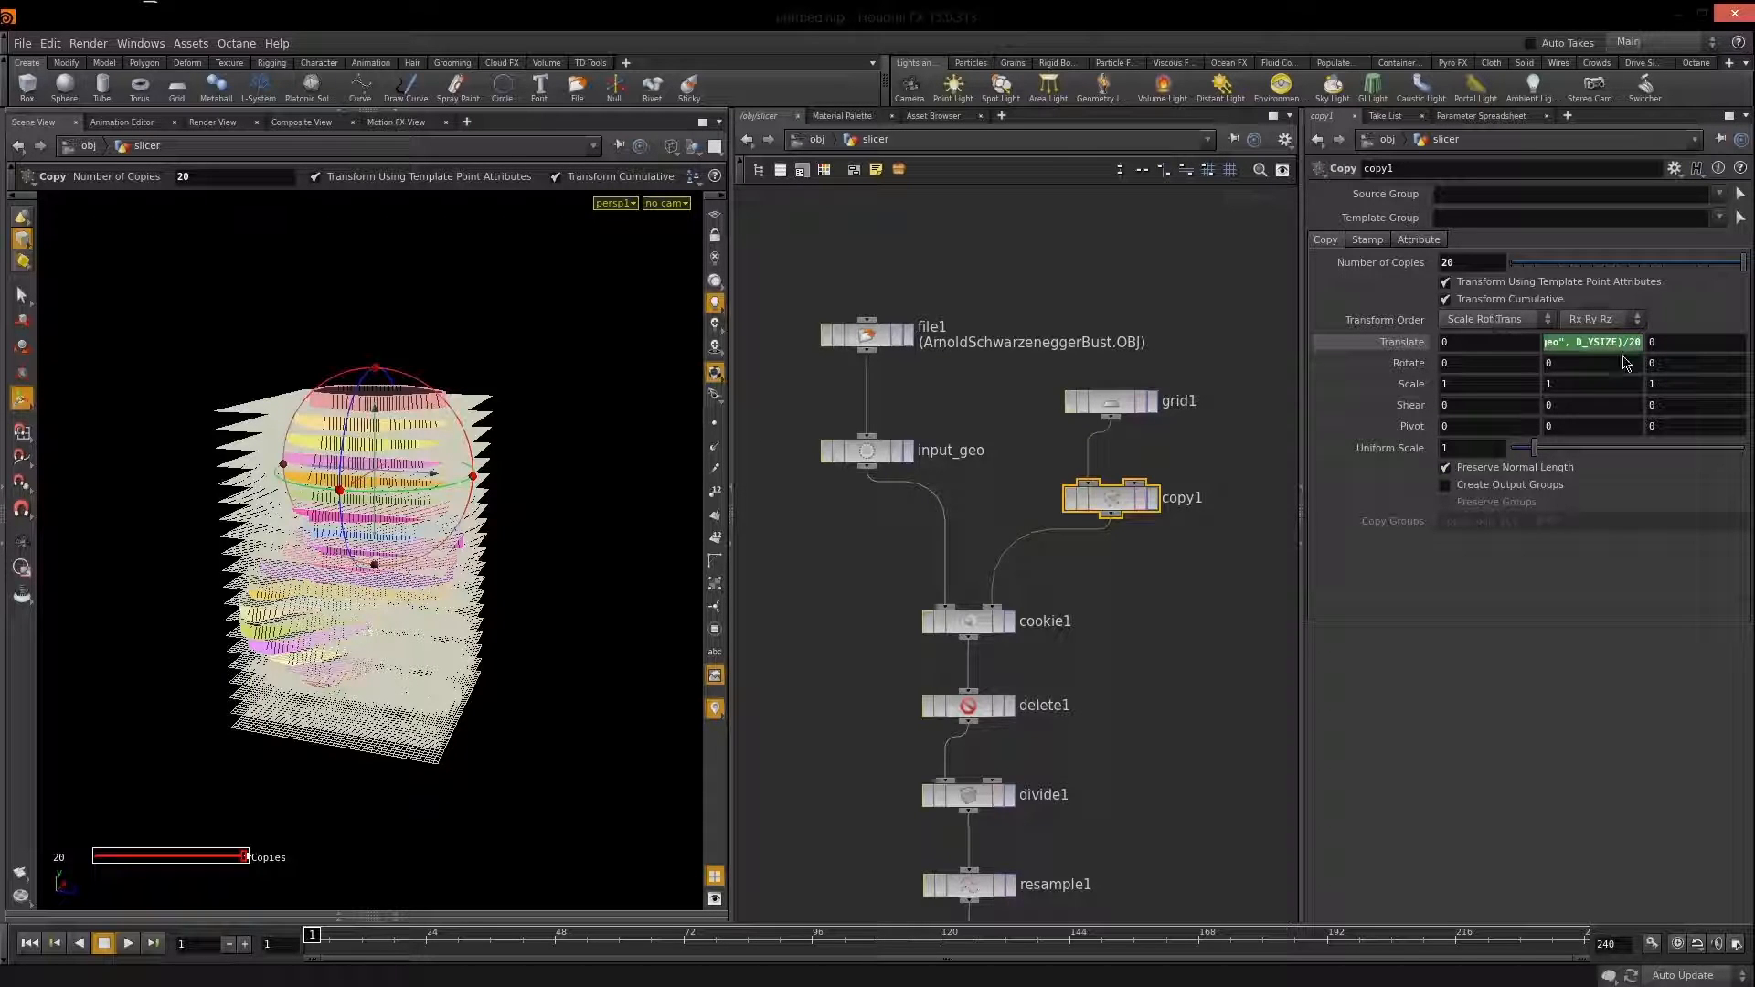
# Try to paste the copied Number of Copies parameter as a relative reference into copy1's translate values.
pyautogui.click(1562, 343)
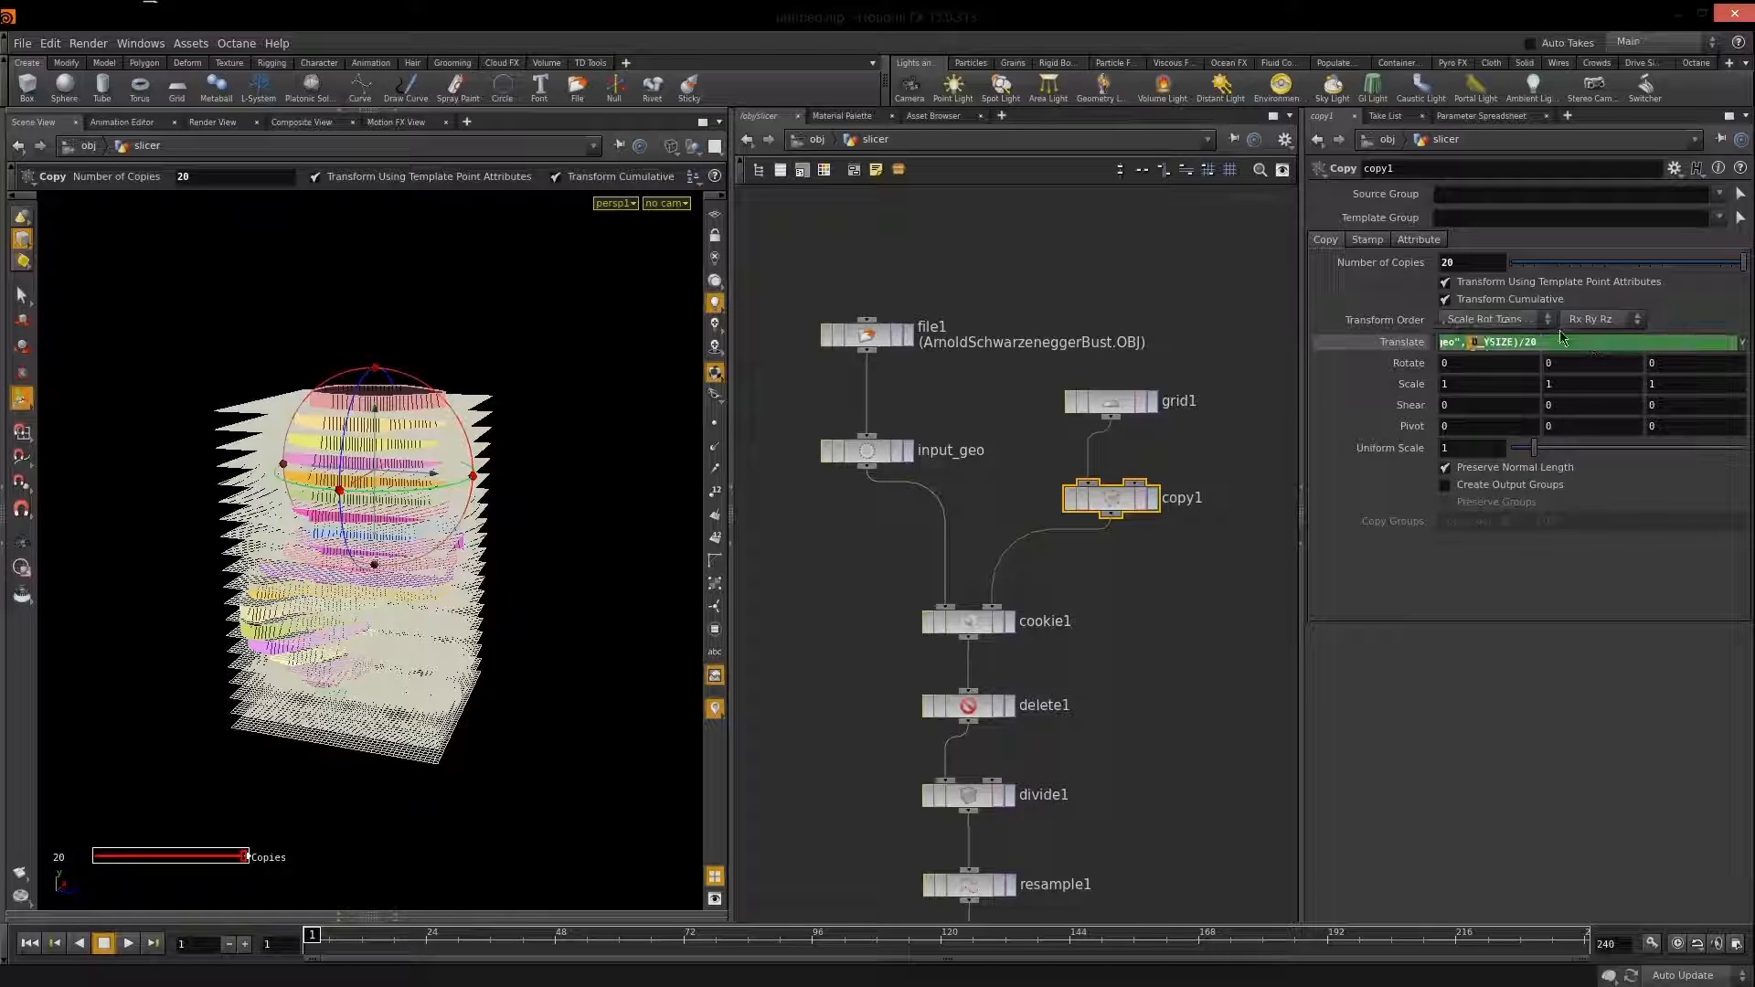
pyautogui.click(1540, 746)
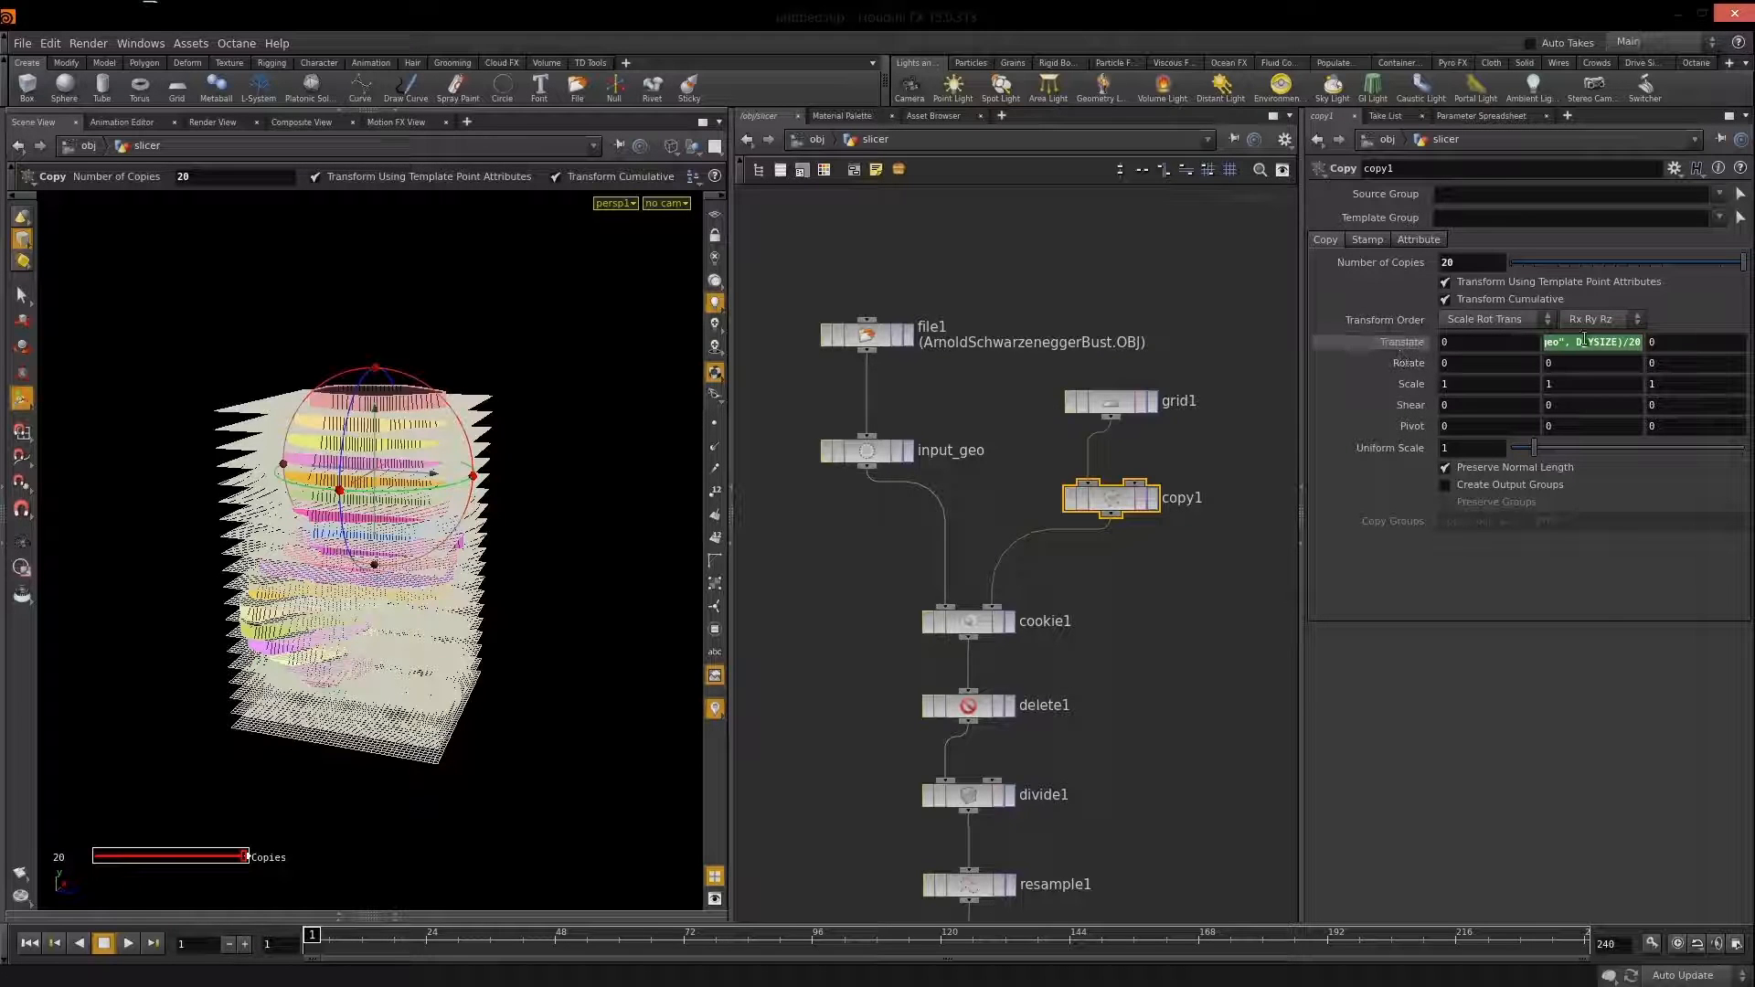
pyautogui.rightClick(1462, 349)
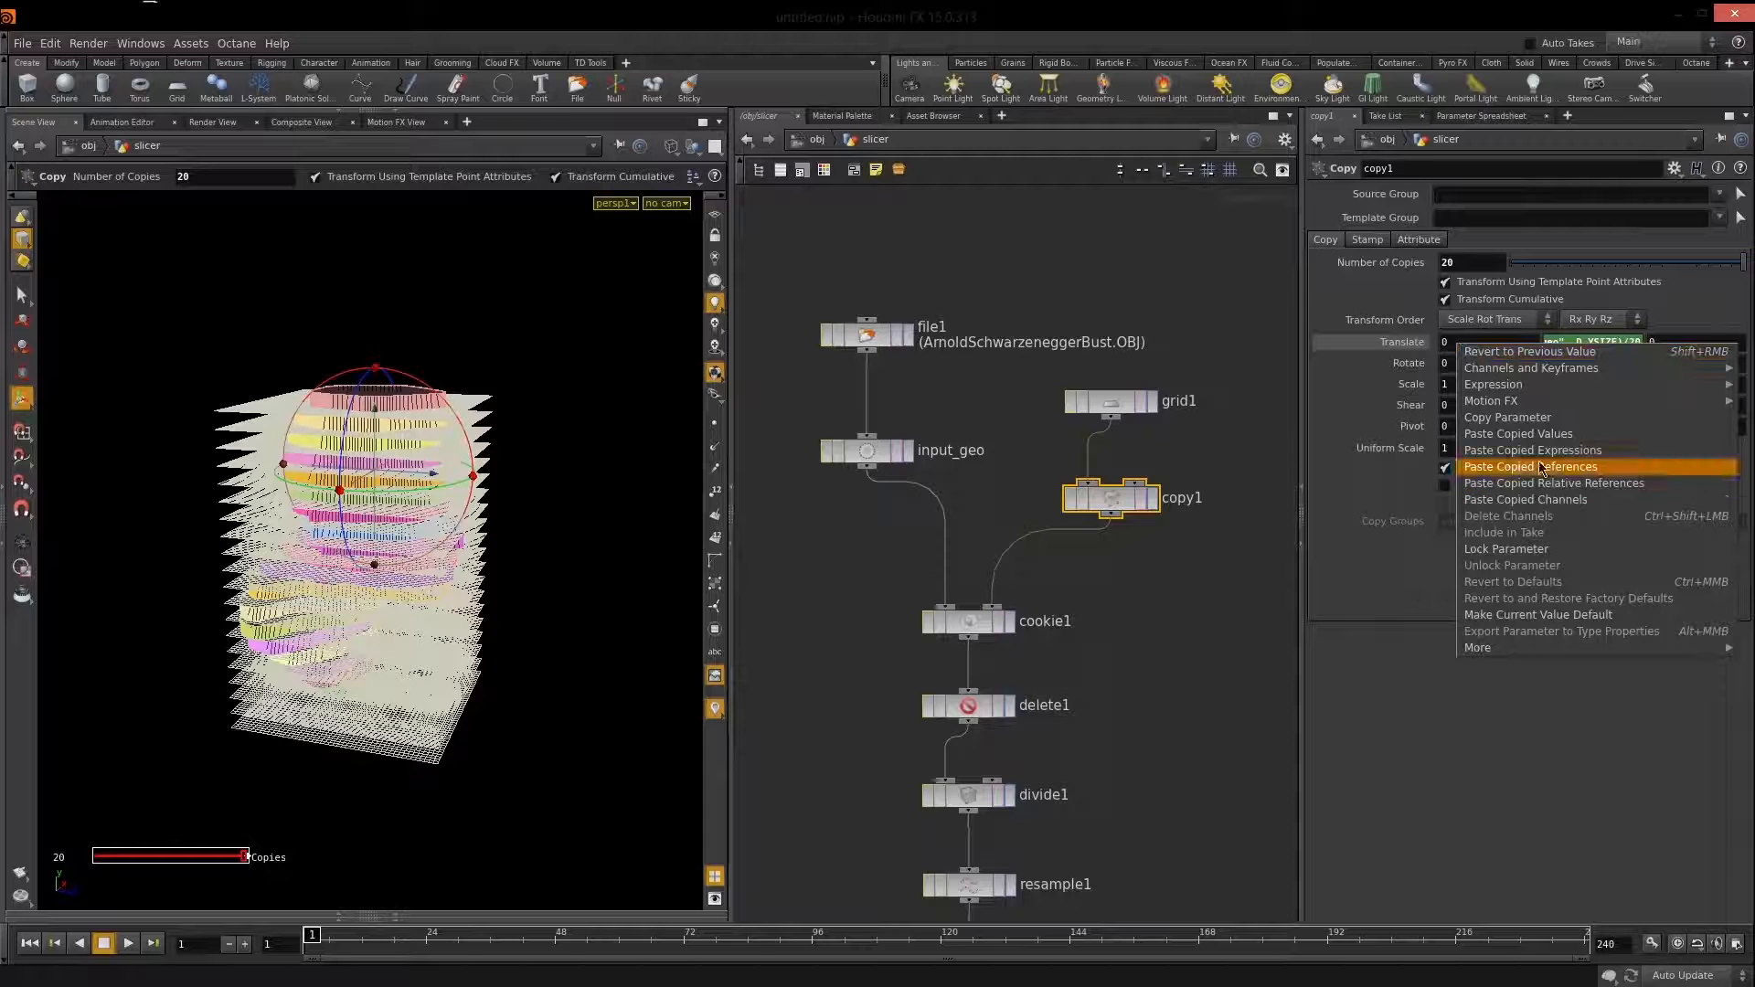
pyautogui.click(1632, 484)
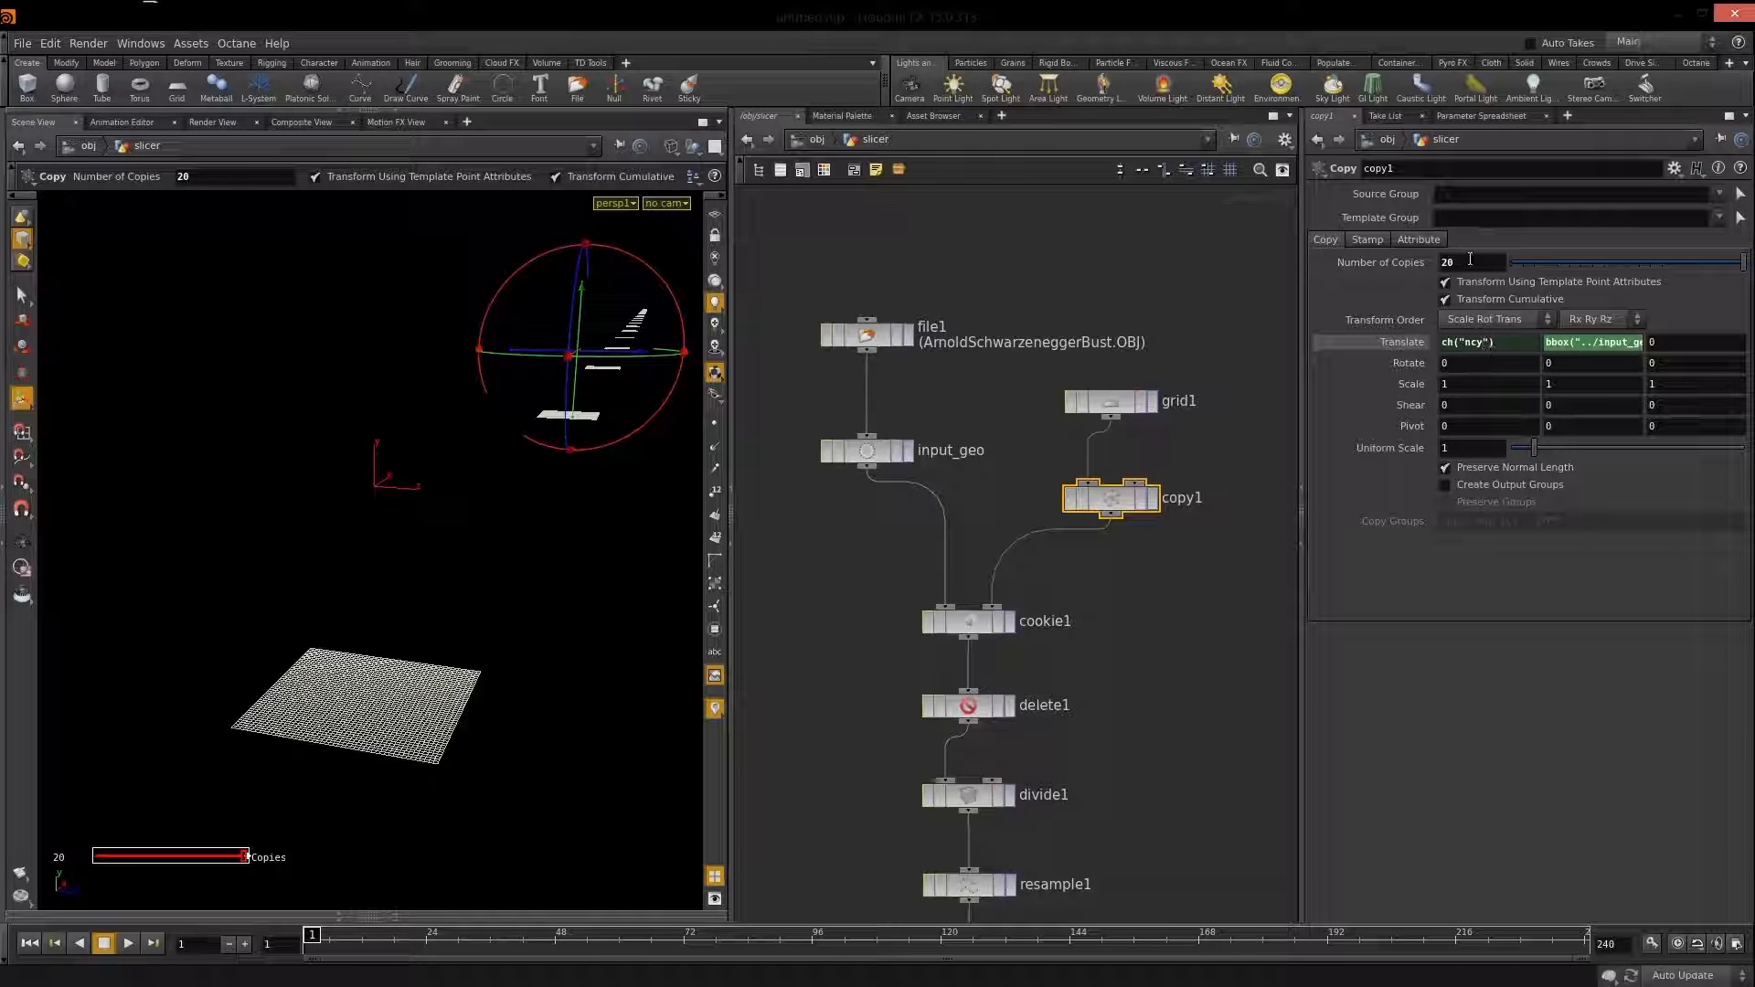
# Delete the ch("ncy") channel from copy1's X translate and set the value to 0.
pyautogui.doubleClick(1488, 344)
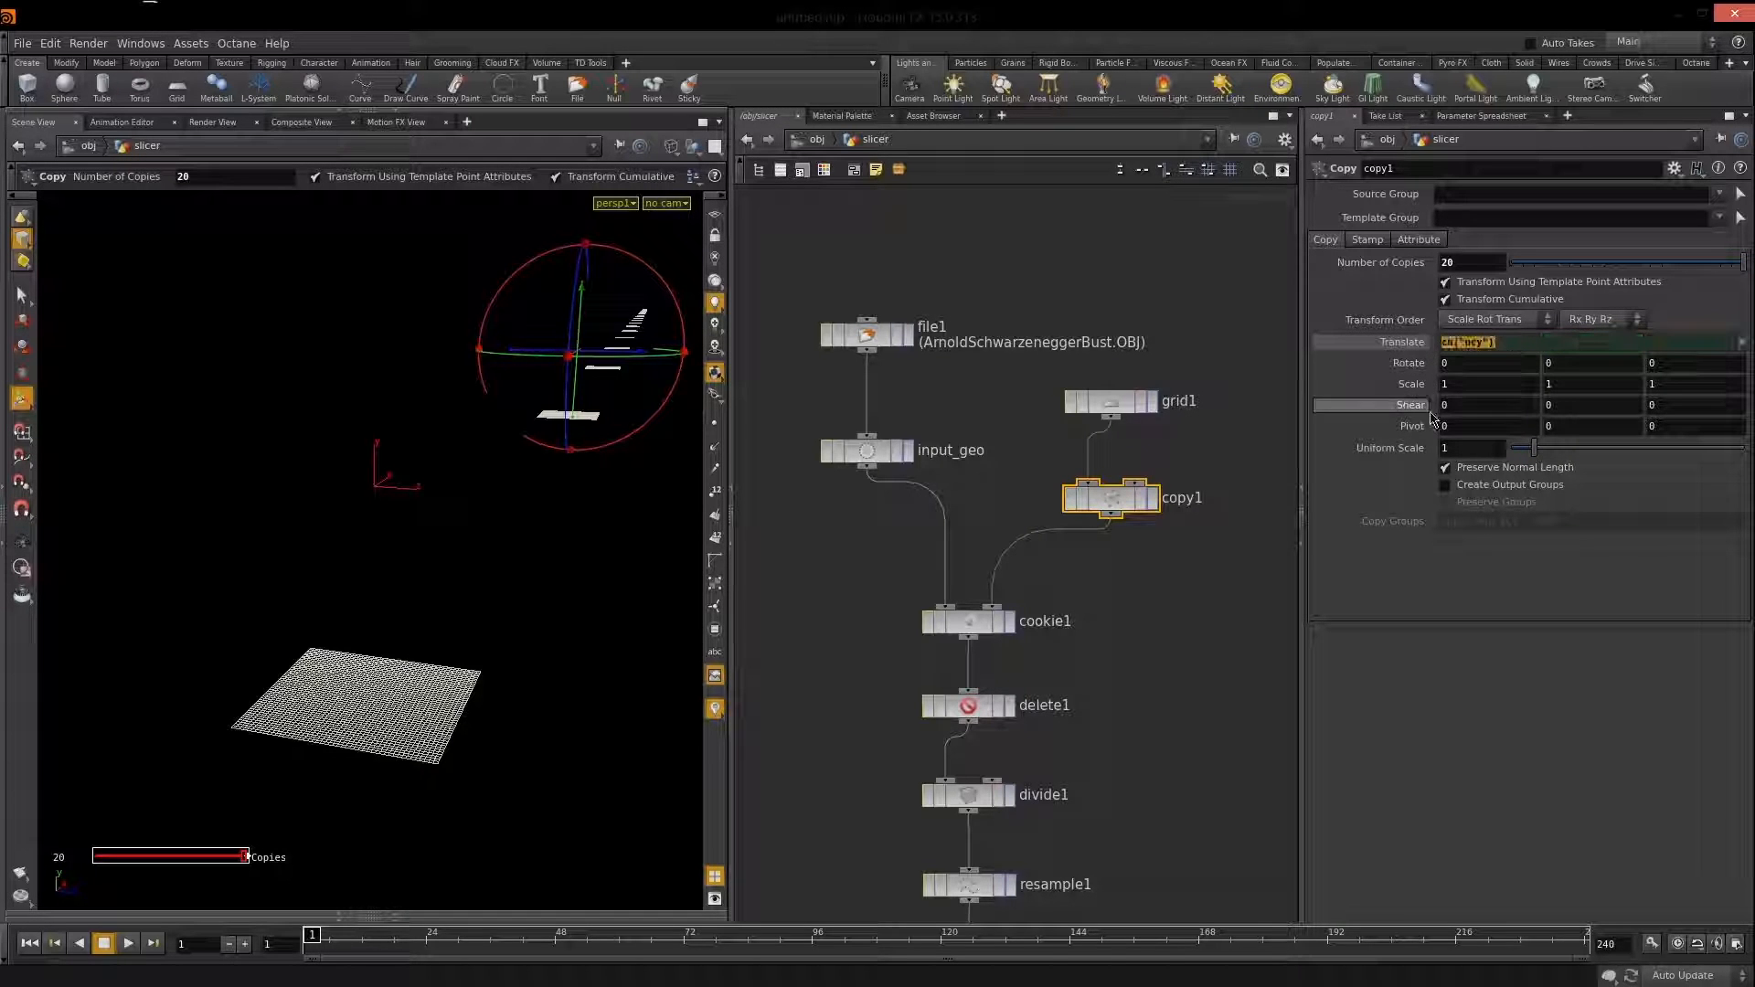
pyautogui.press('Escape')
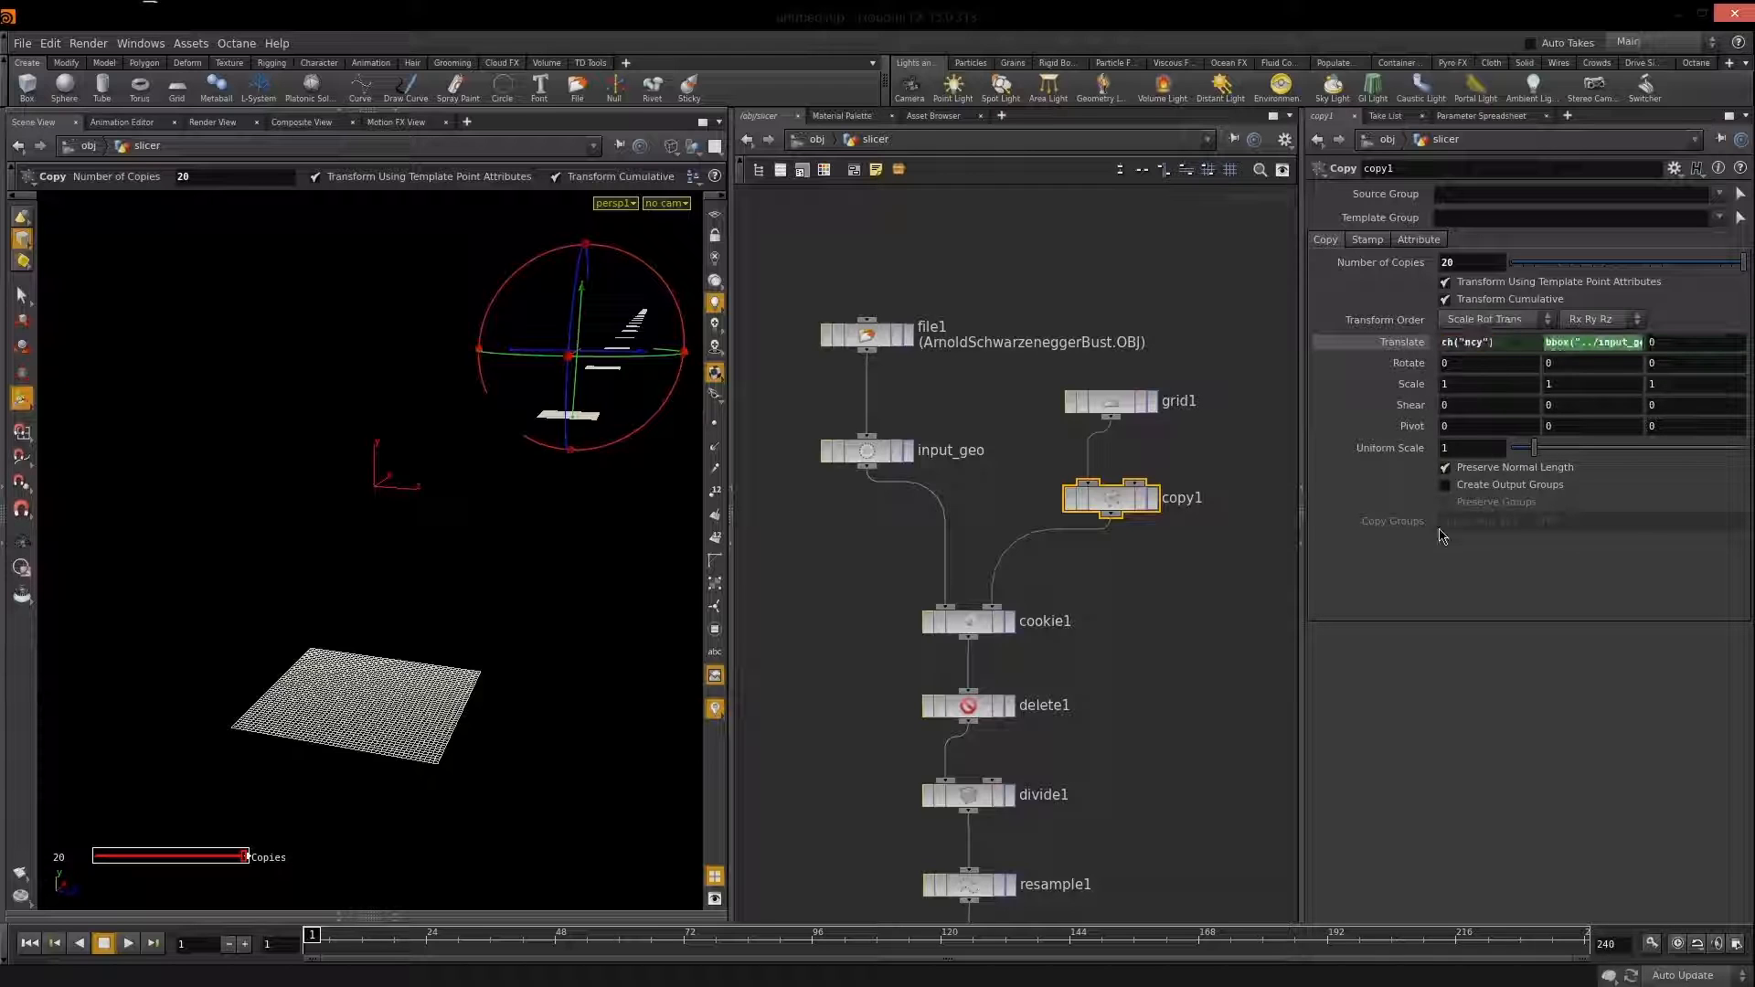
pyautogui.rightClick(1486, 344)
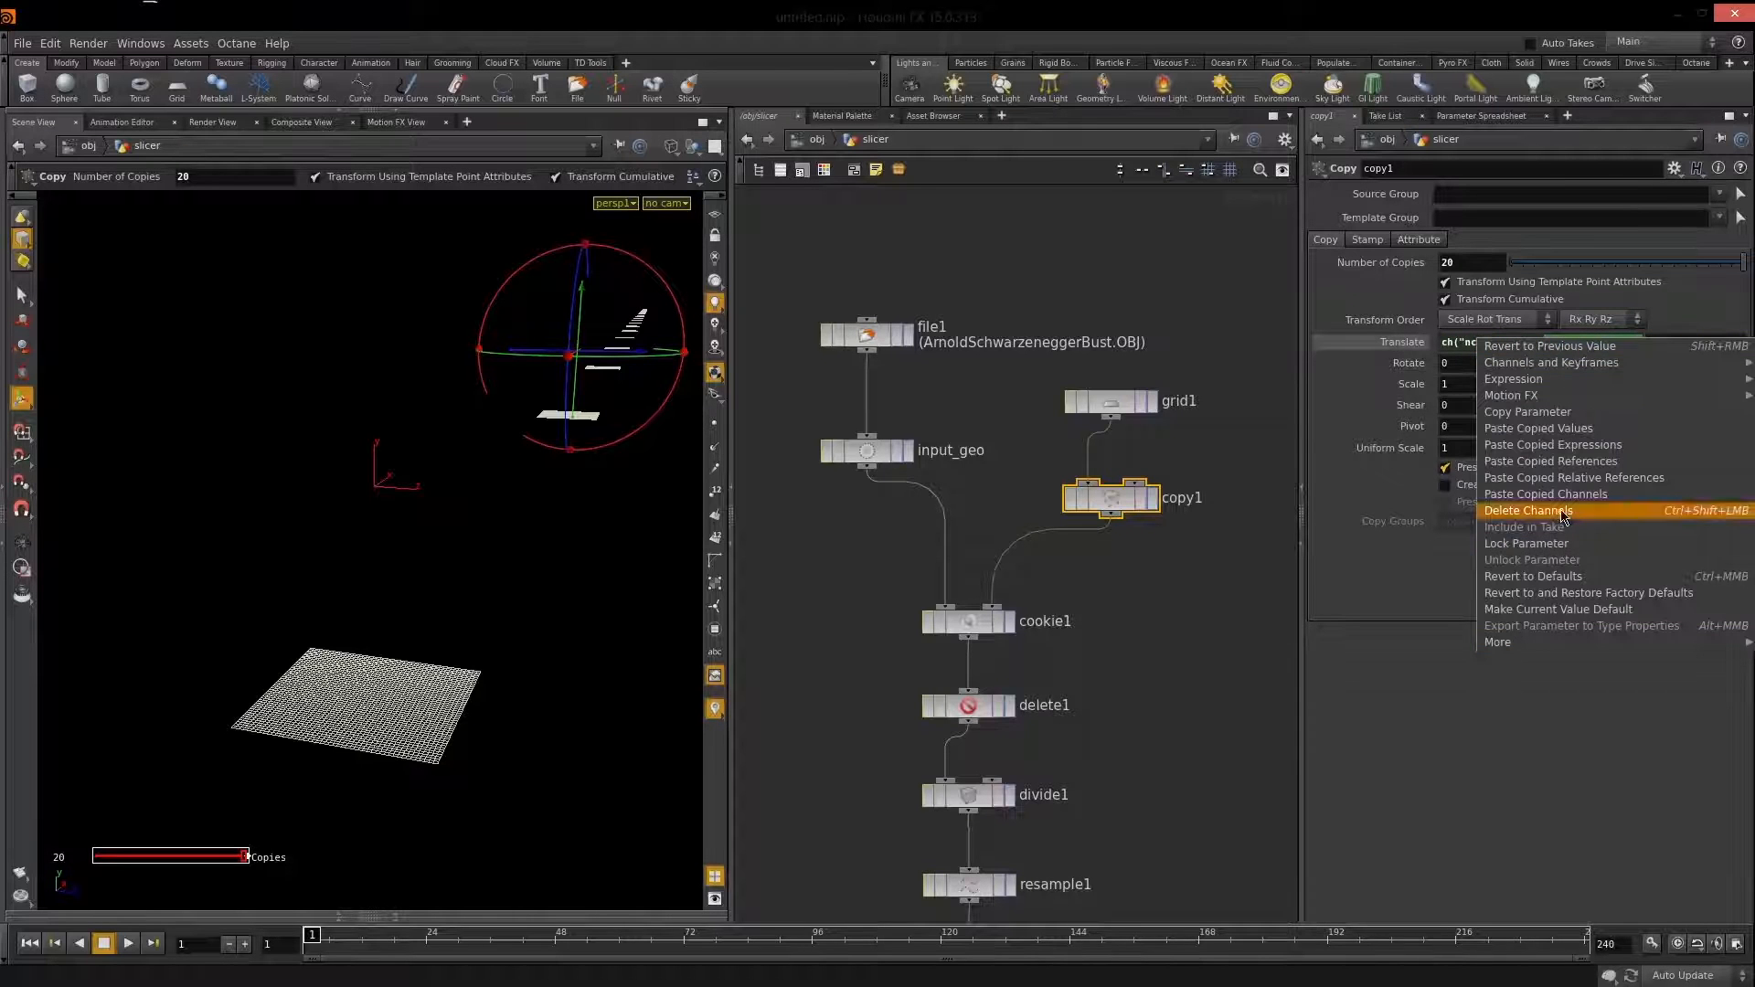
pyautogui.click(1558, 511)
pyautogui.doubleClick(1461, 342)
pyautogui.write('0')
pyautogui.press('Return')
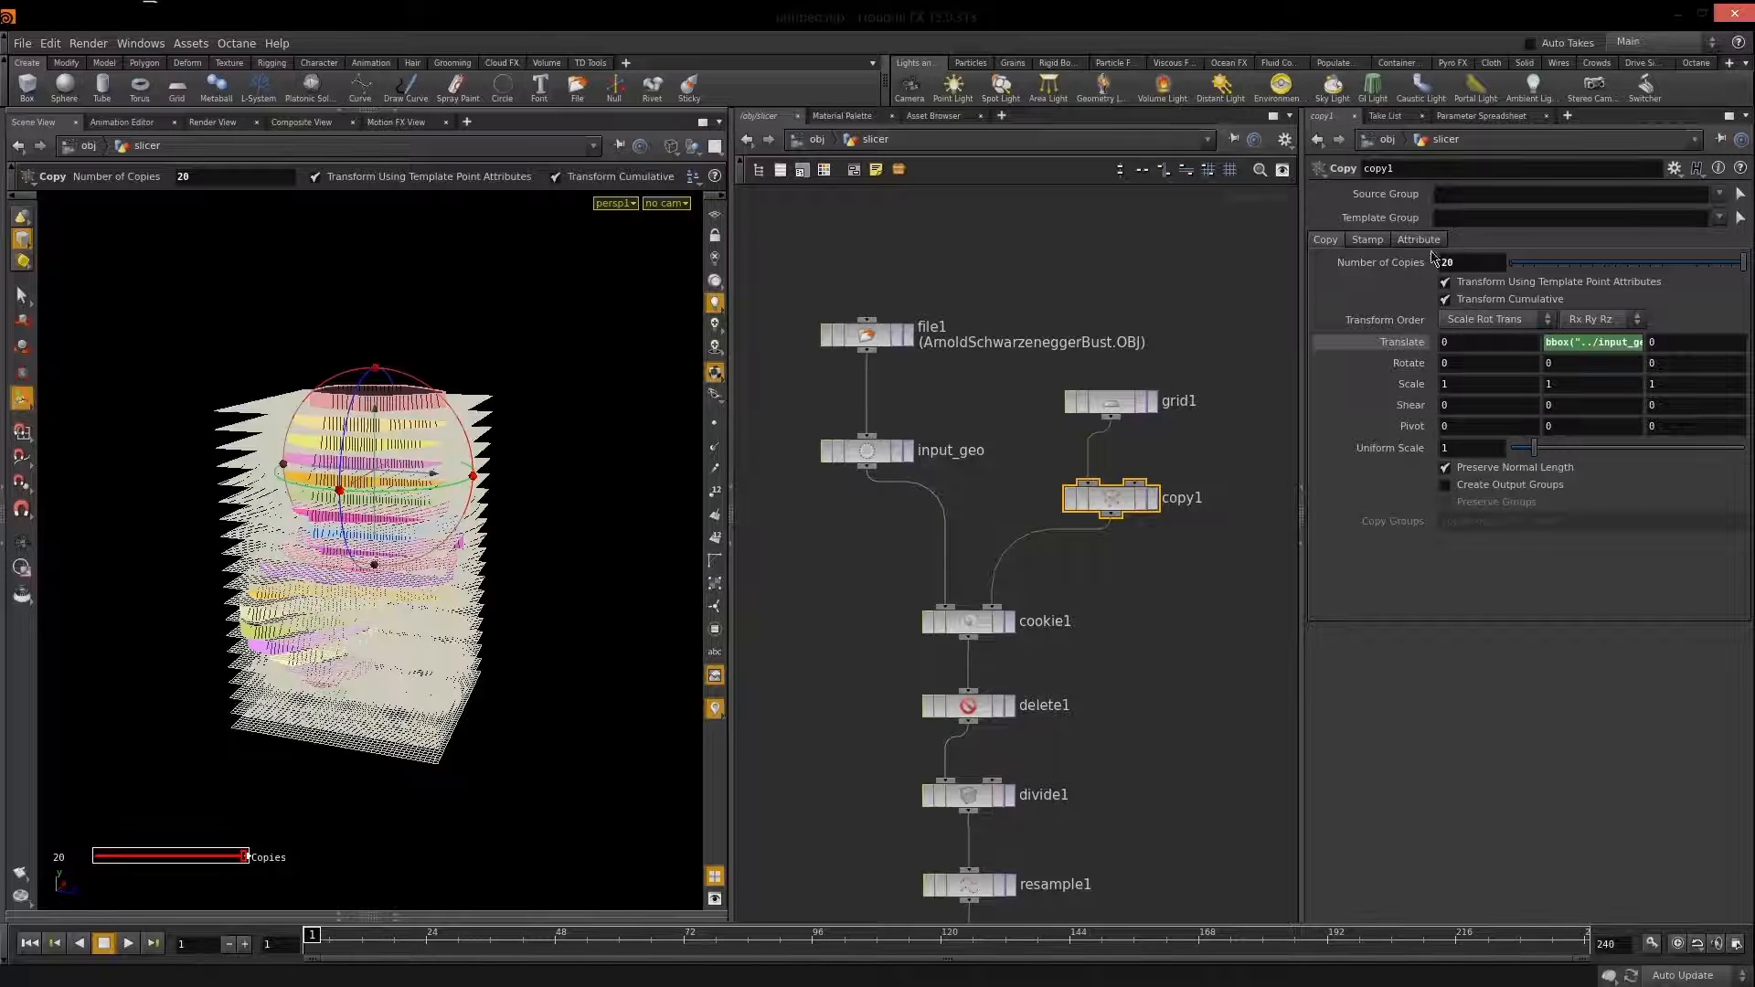
# Replace the fixed divisor 20 in copy1's Y translate expression with ch("ncy").
pyautogui.click(1624, 349)
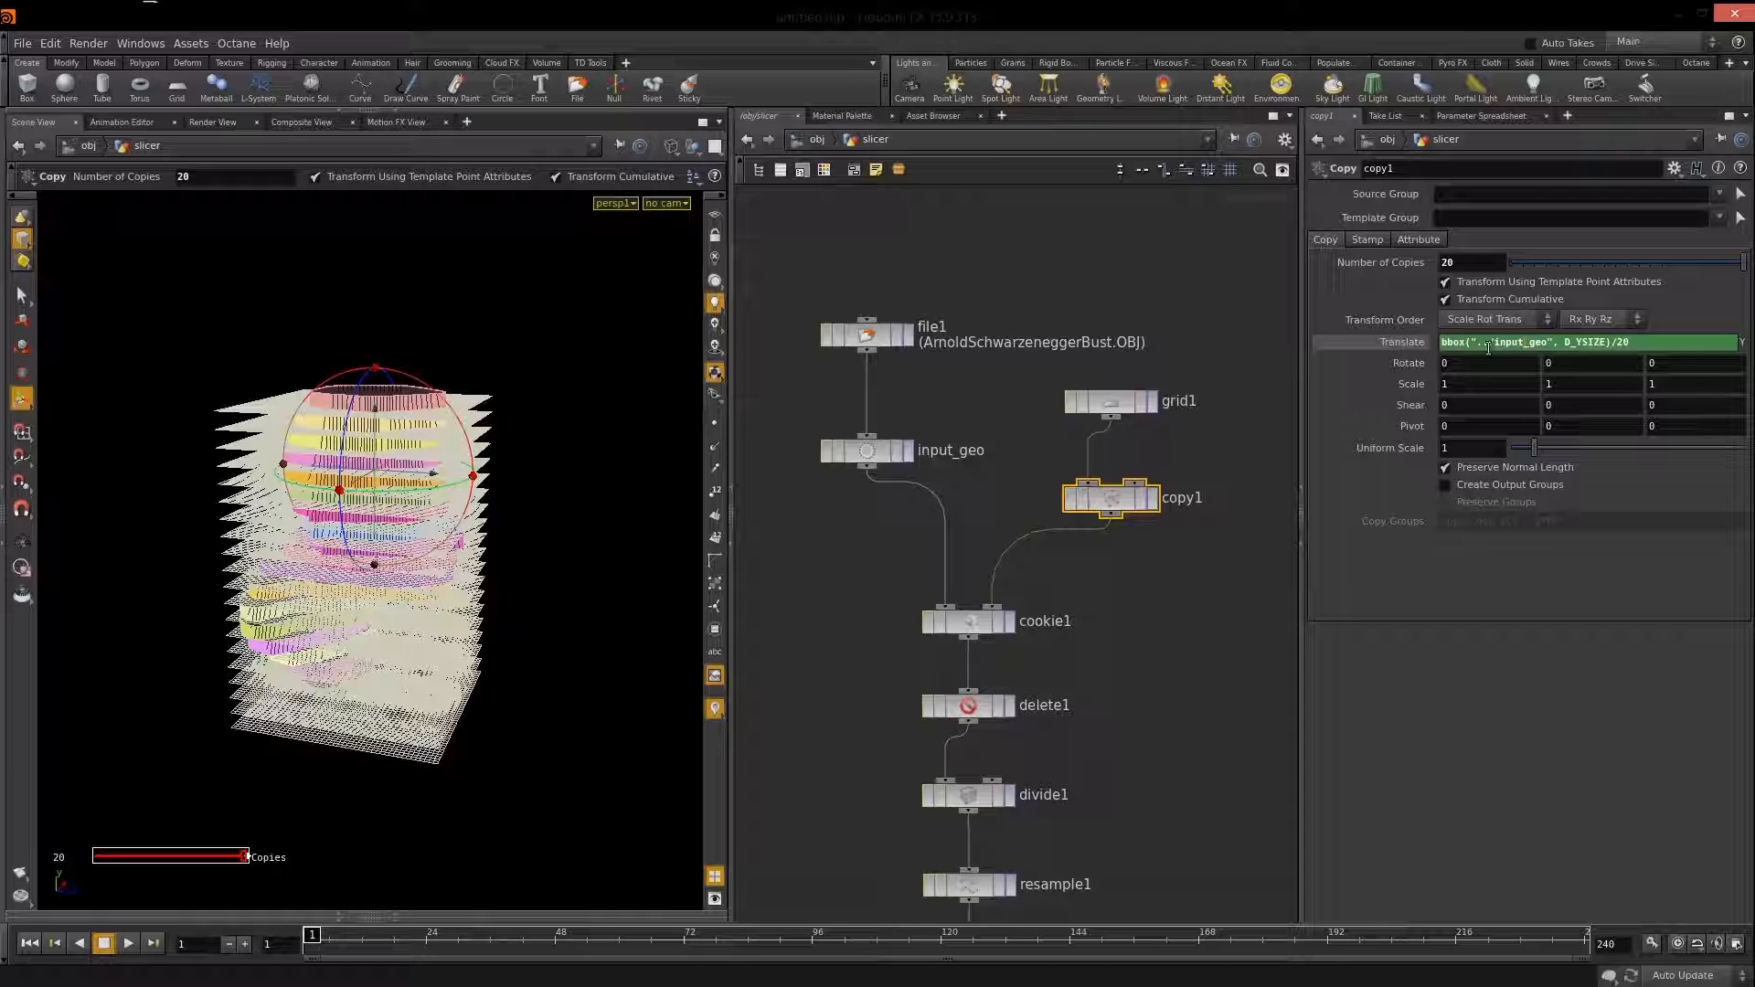
pyautogui.press('Return')
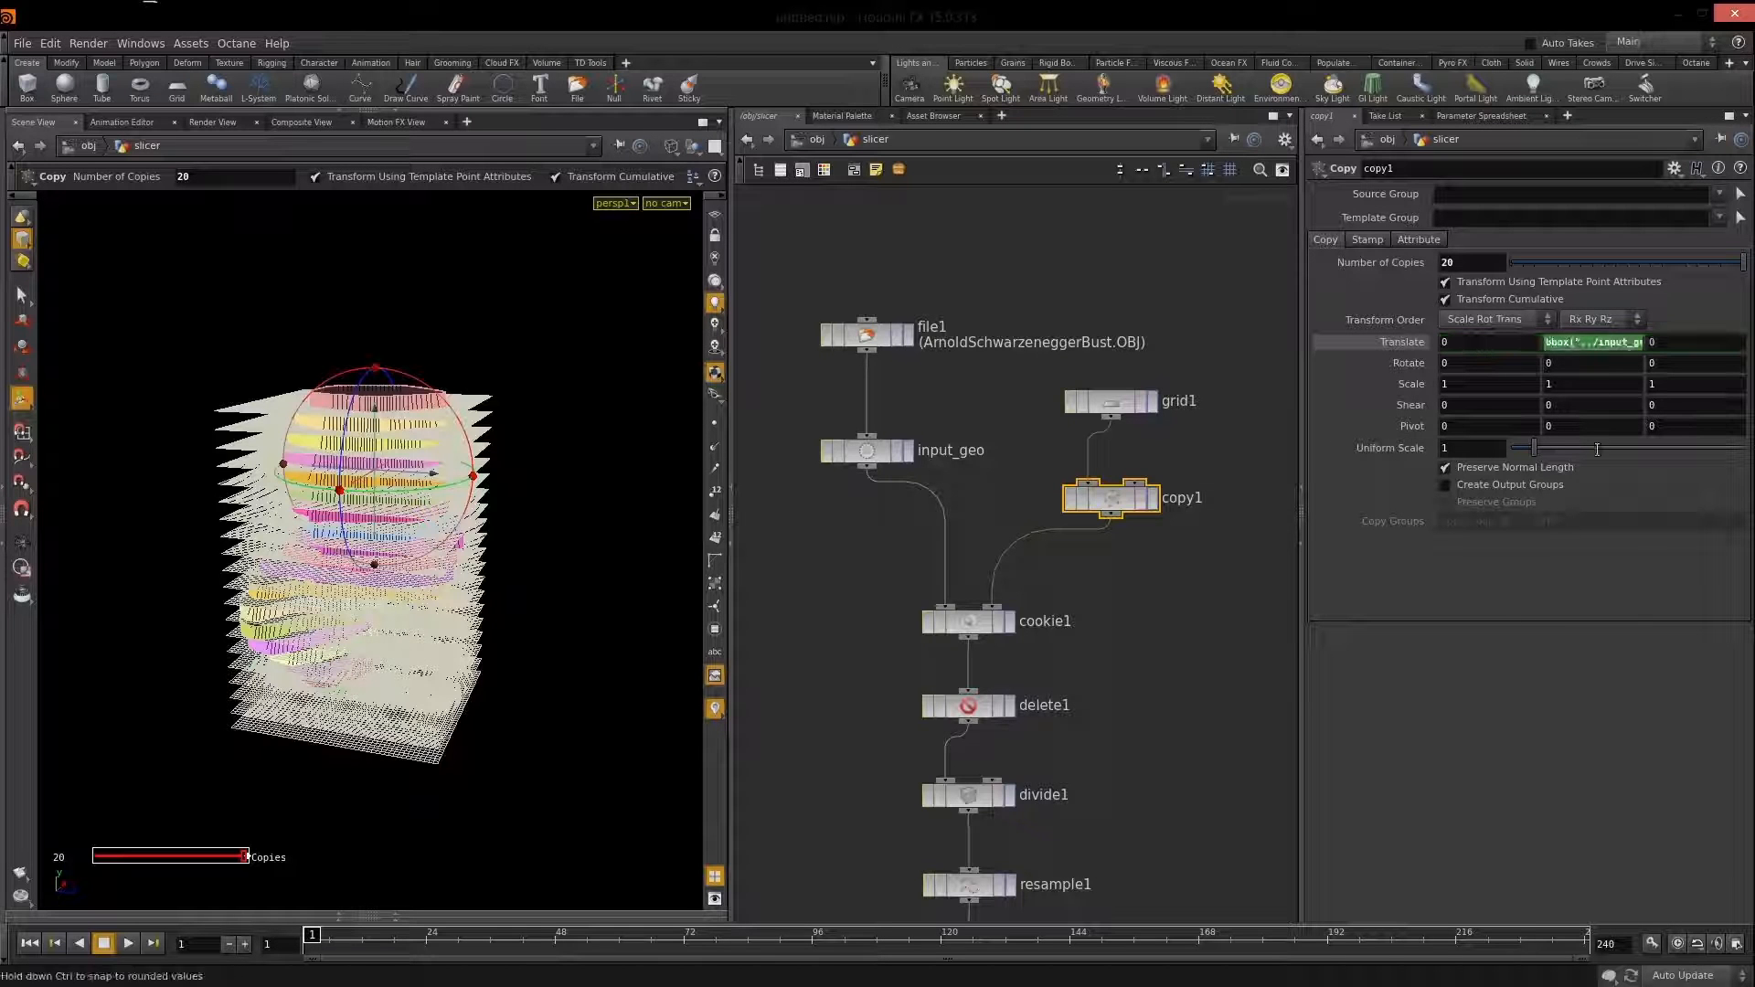
pyautogui.click(1602, 346)
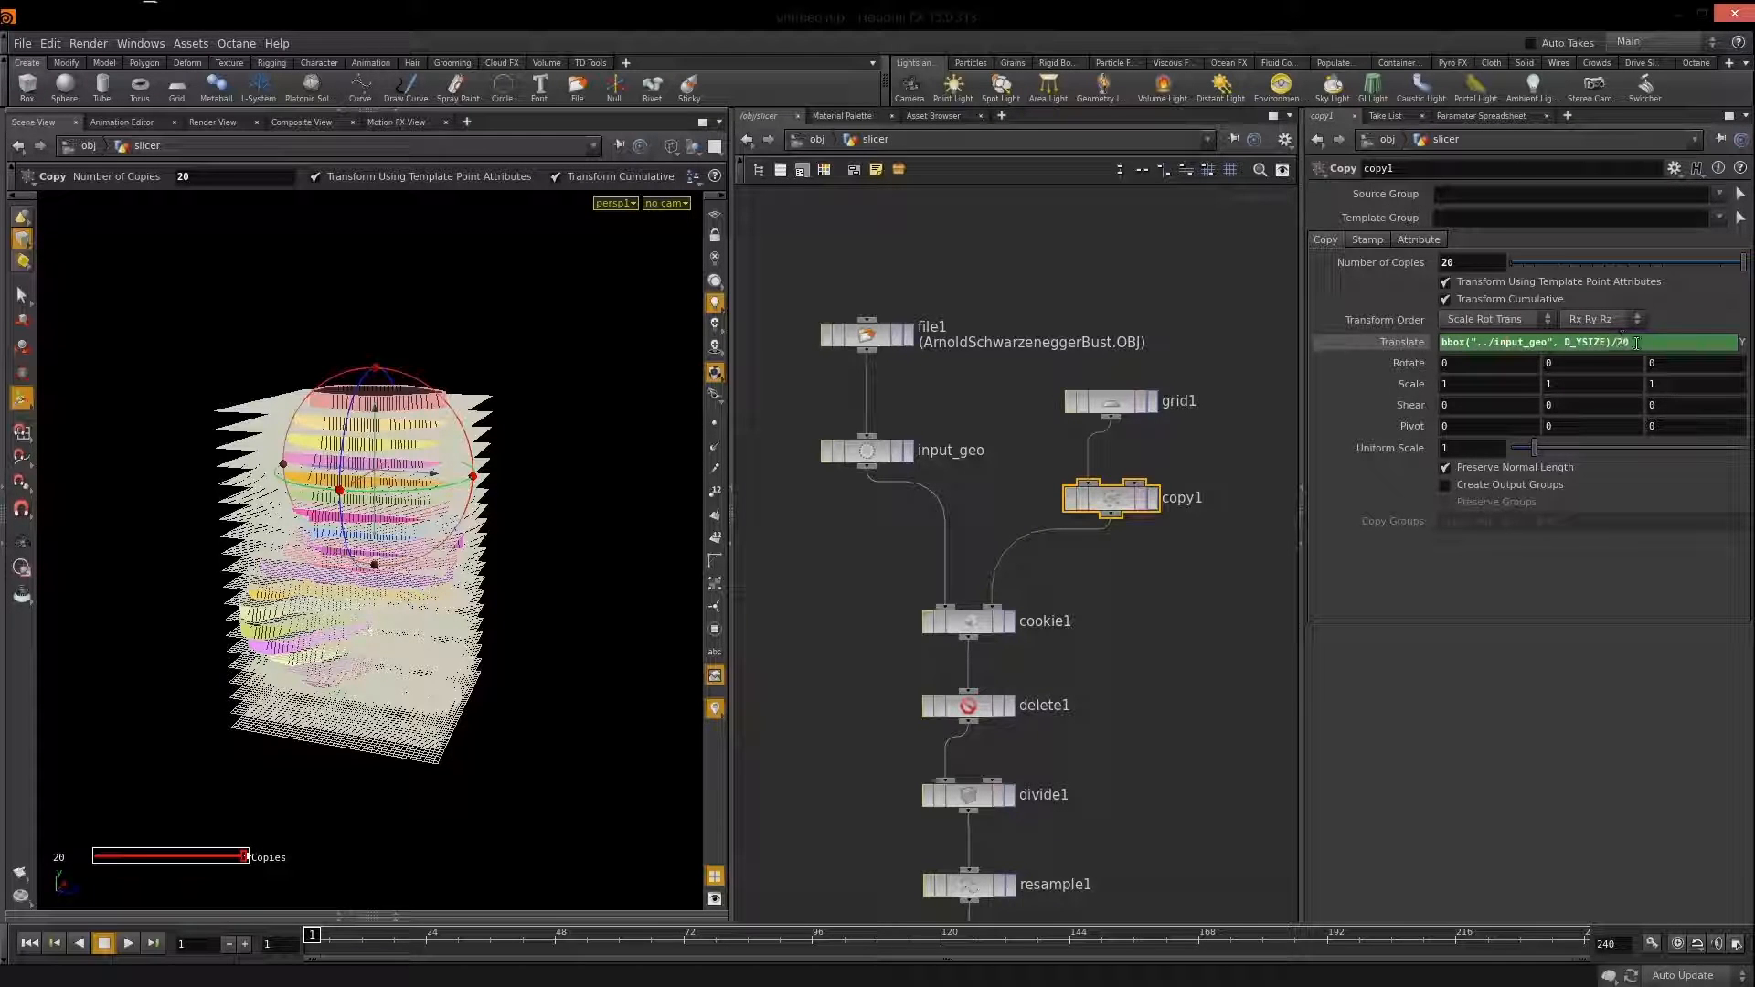
pyautogui.press('BackSpace')
pyautogui.press('BackSpace')
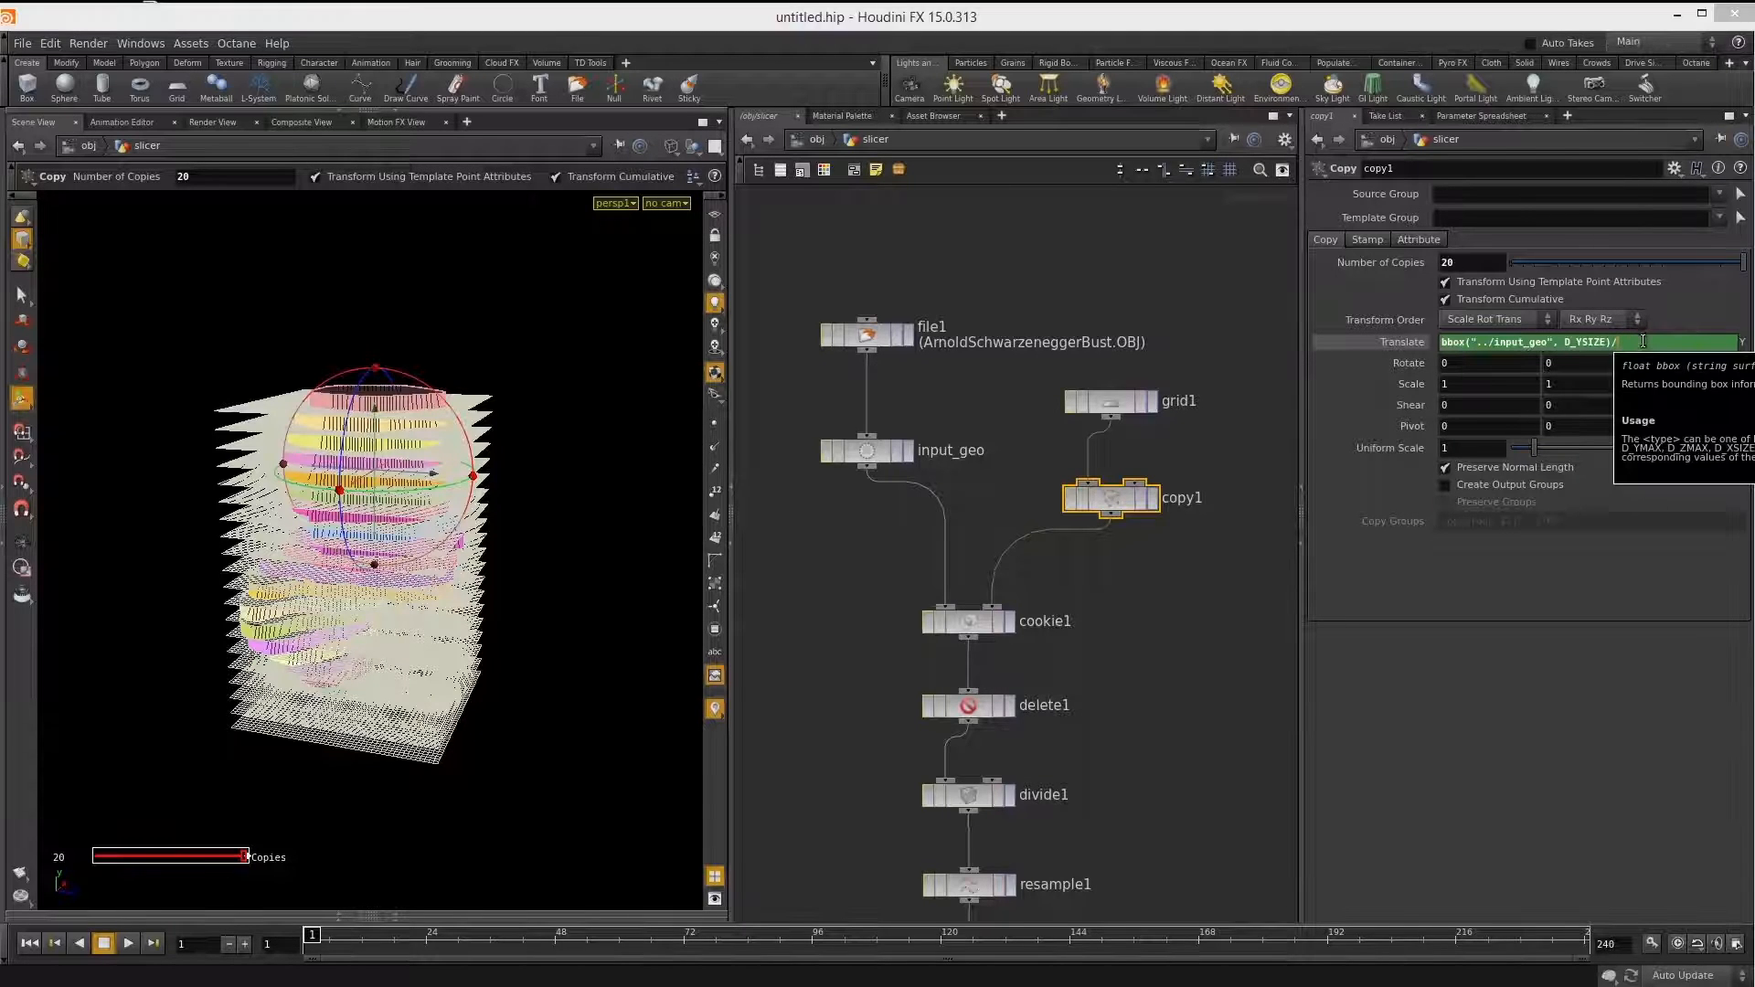
pyautogui.write('ch("ncy")')
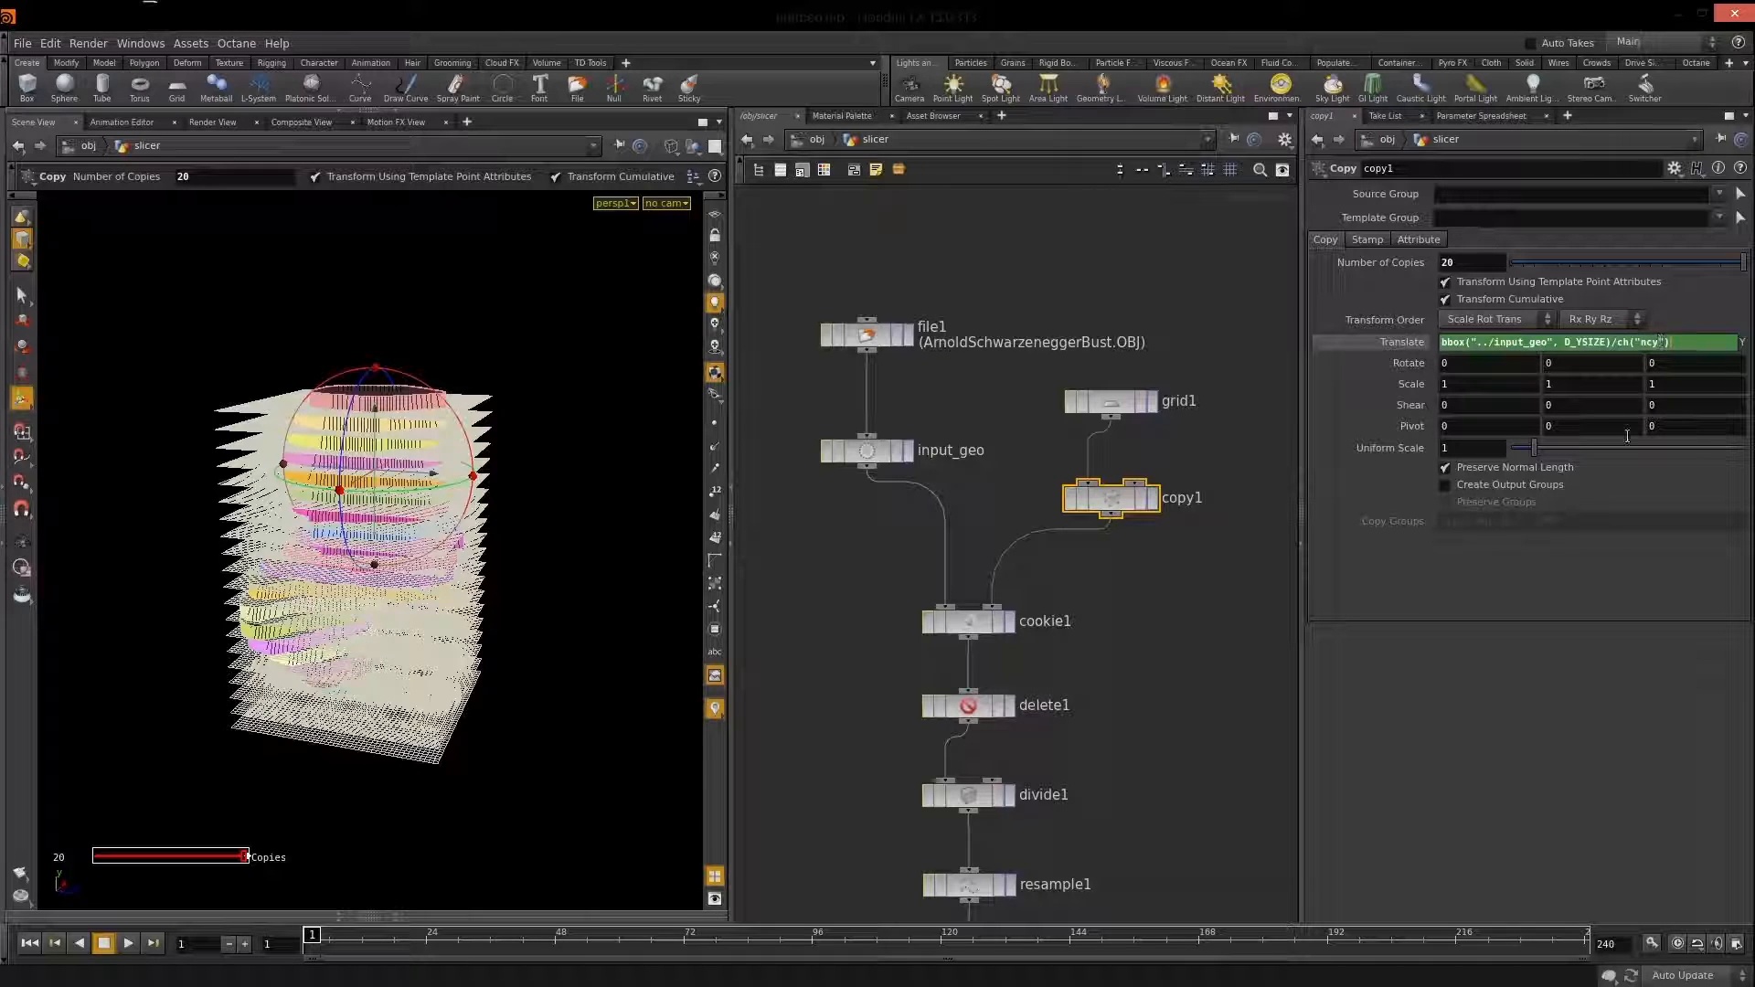
pyautogui.press('Return')
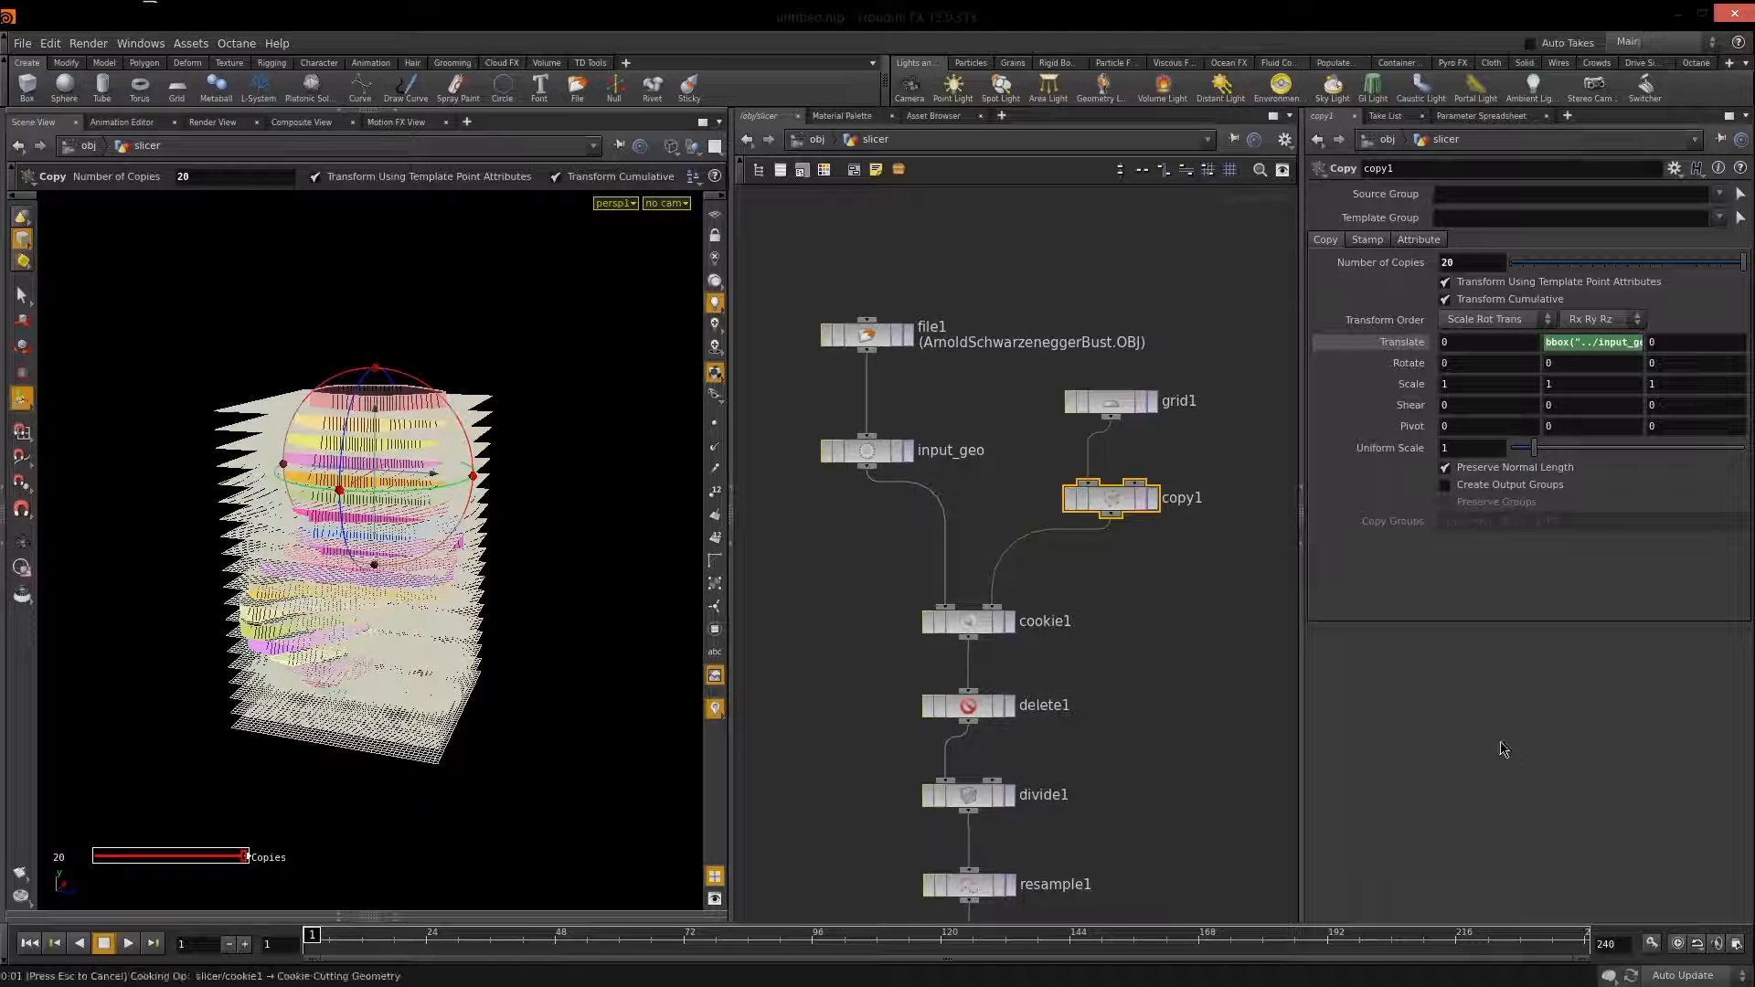
# Set copy1's number of copies to 5 and check the spacing of the slices from the side.
pyautogui.doubleClick(1449, 262)
pyautogui.write('5')
pyautogui.press('Return')
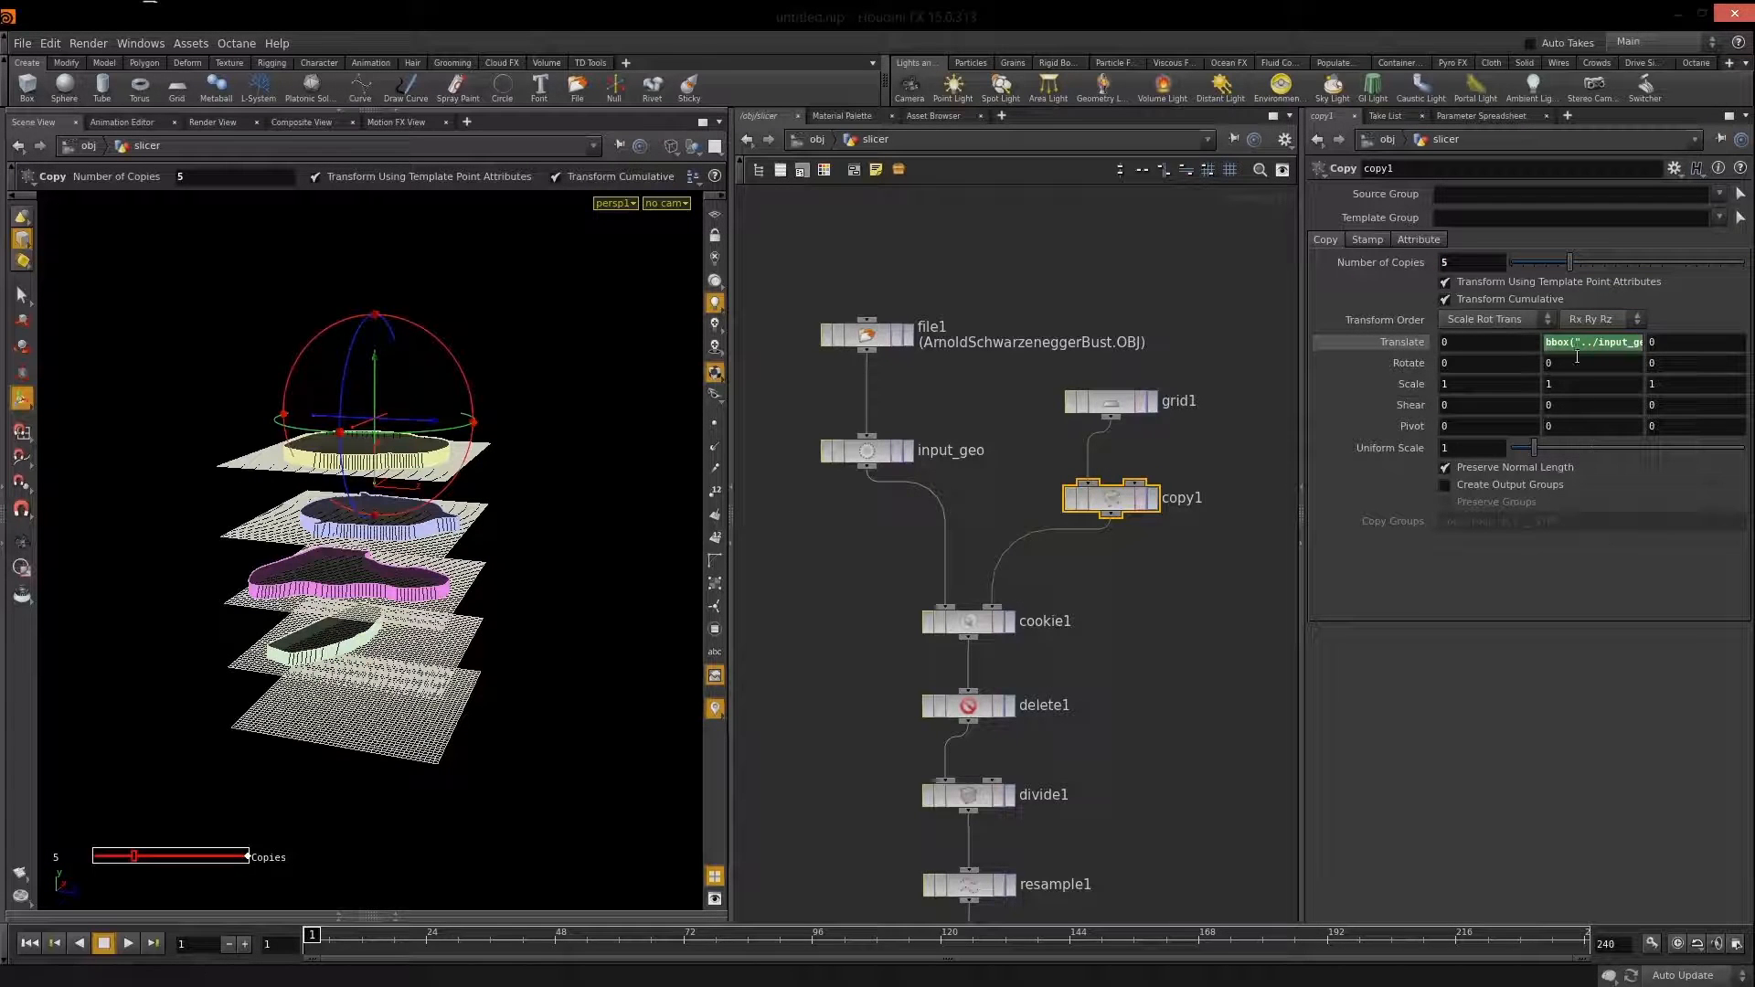
pyautogui.press('Escape')
pyautogui.moveTo(402, 658); pyautogui.dragTo(357, 725)
pyautogui.moveTo(348, 480); pyautogui.dragTo(373, 401)
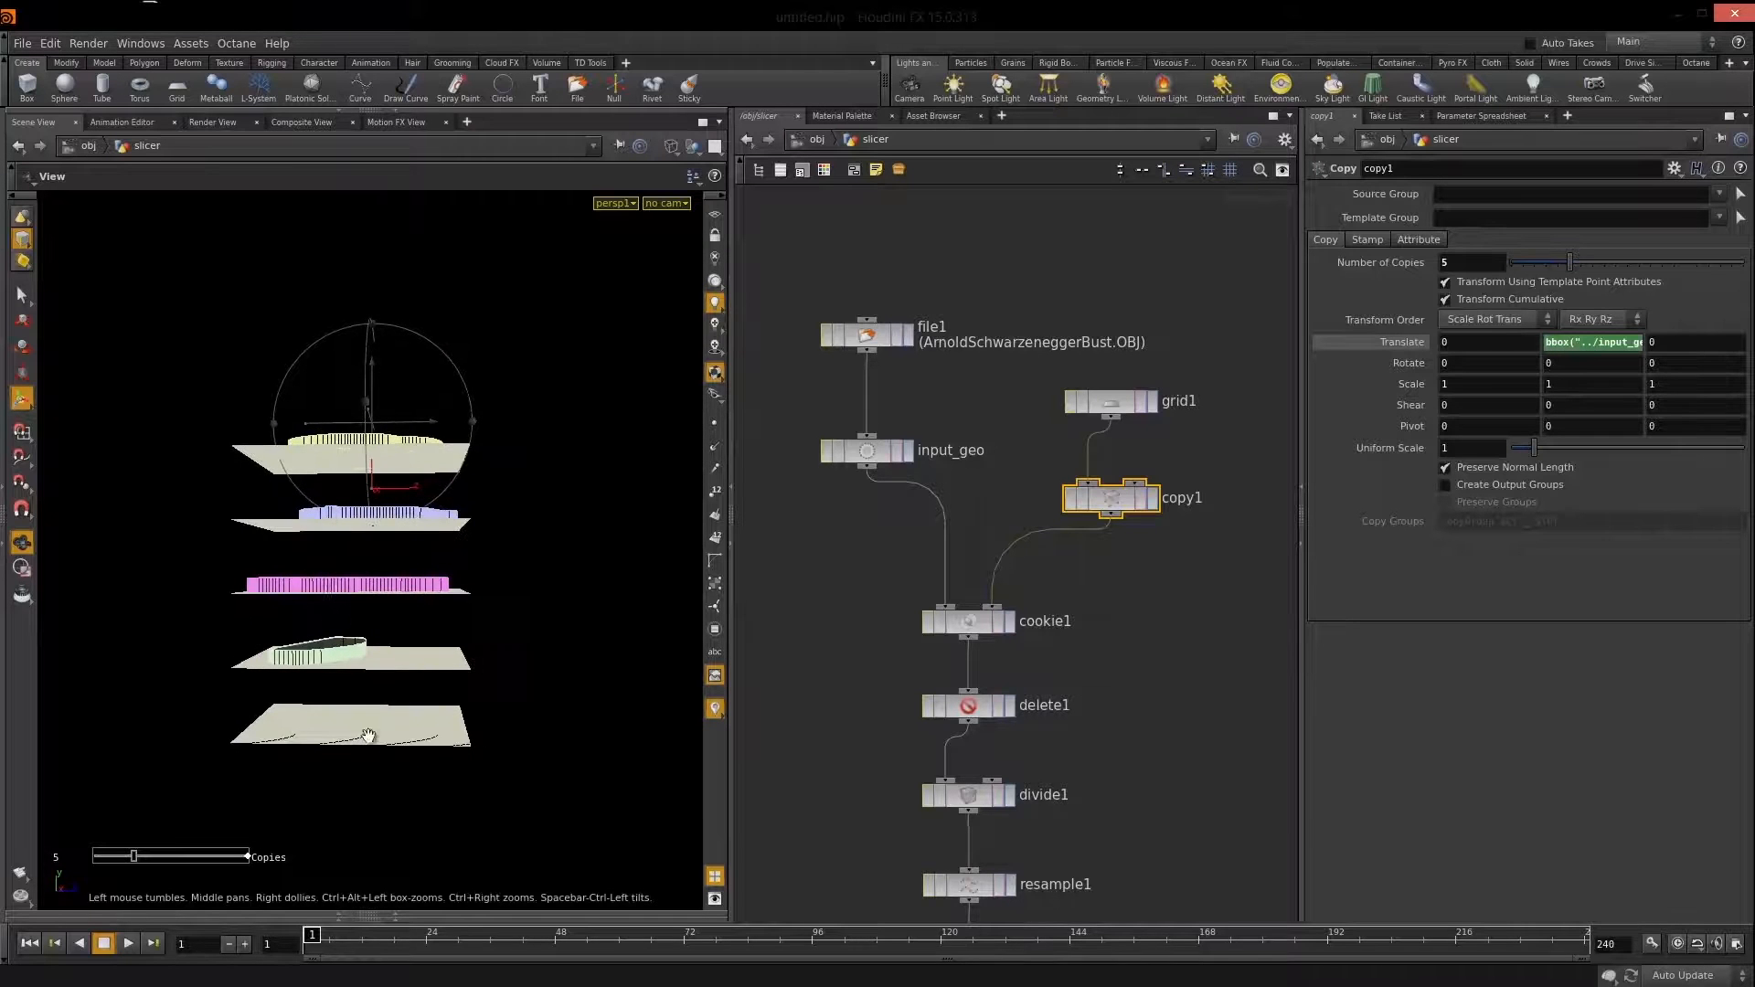
pyautogui.moveTo(369, 735); pyautogui.dragTo(379, 809)
pyautogui.press('Return')
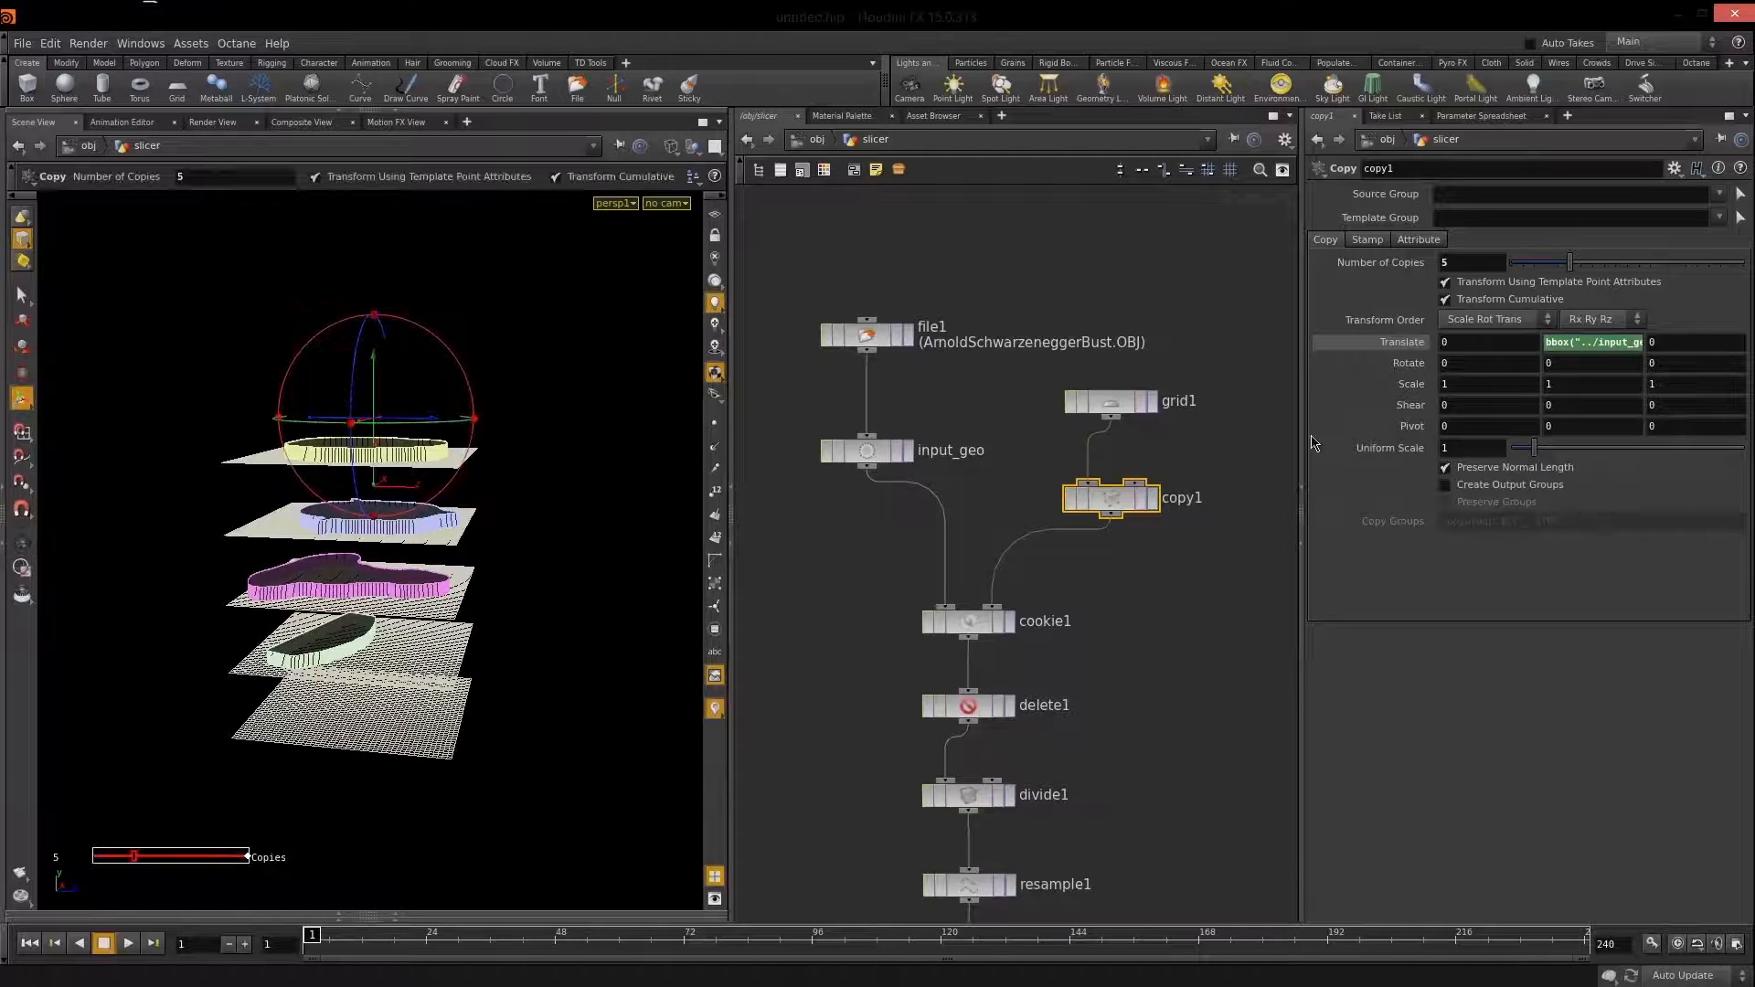
# Display file1 as a template overlay and compare the original bust's height with the slice planes.
pyautogui.click(900, 338)
pyautogui.press('Escape')
pyautogui.moveTo(358, 489); pyautogui.dragTo(500, 624)
pyautogui.press('Escape')
pyautogui.press('Return')
pyautogui.moveTo(510, 511); pyautogui.dragTo(381, 674)
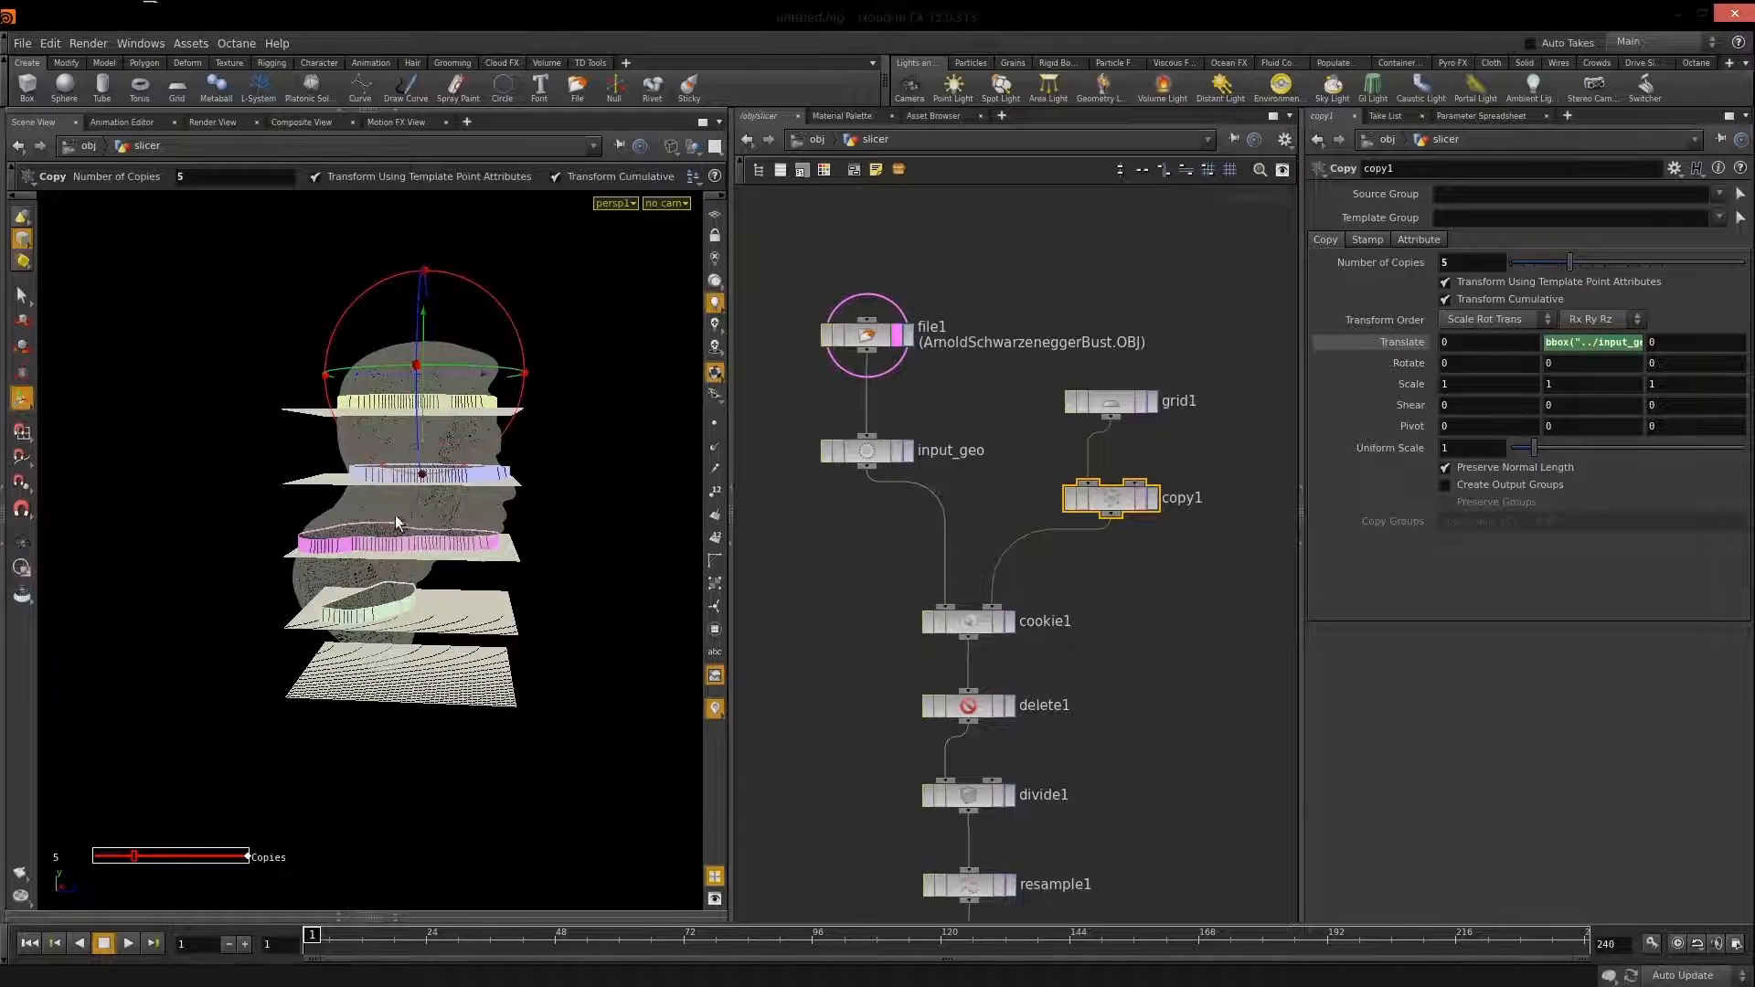
pyautogui.moveTo(394, 521); pyautogui.dragTo(387, 607)
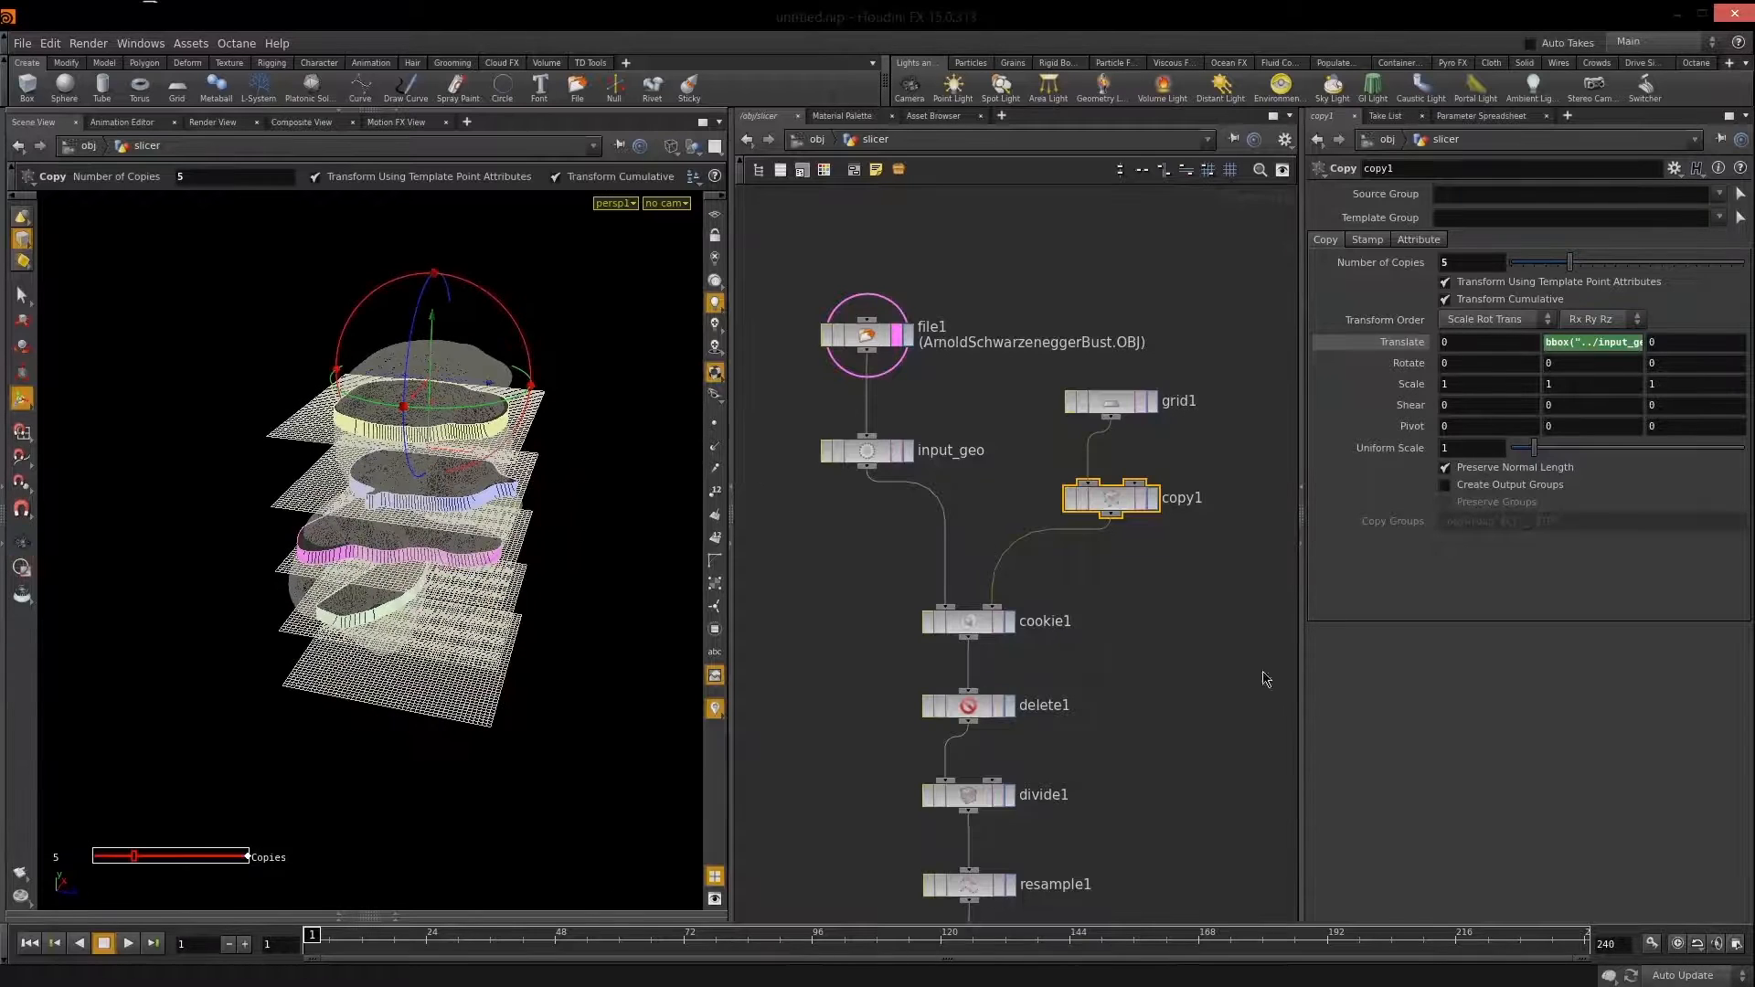
# Change copy1's Y translate expression to divide the bounding box height by (ch("ncy")-1).
pyautogui.click(1588, 345)
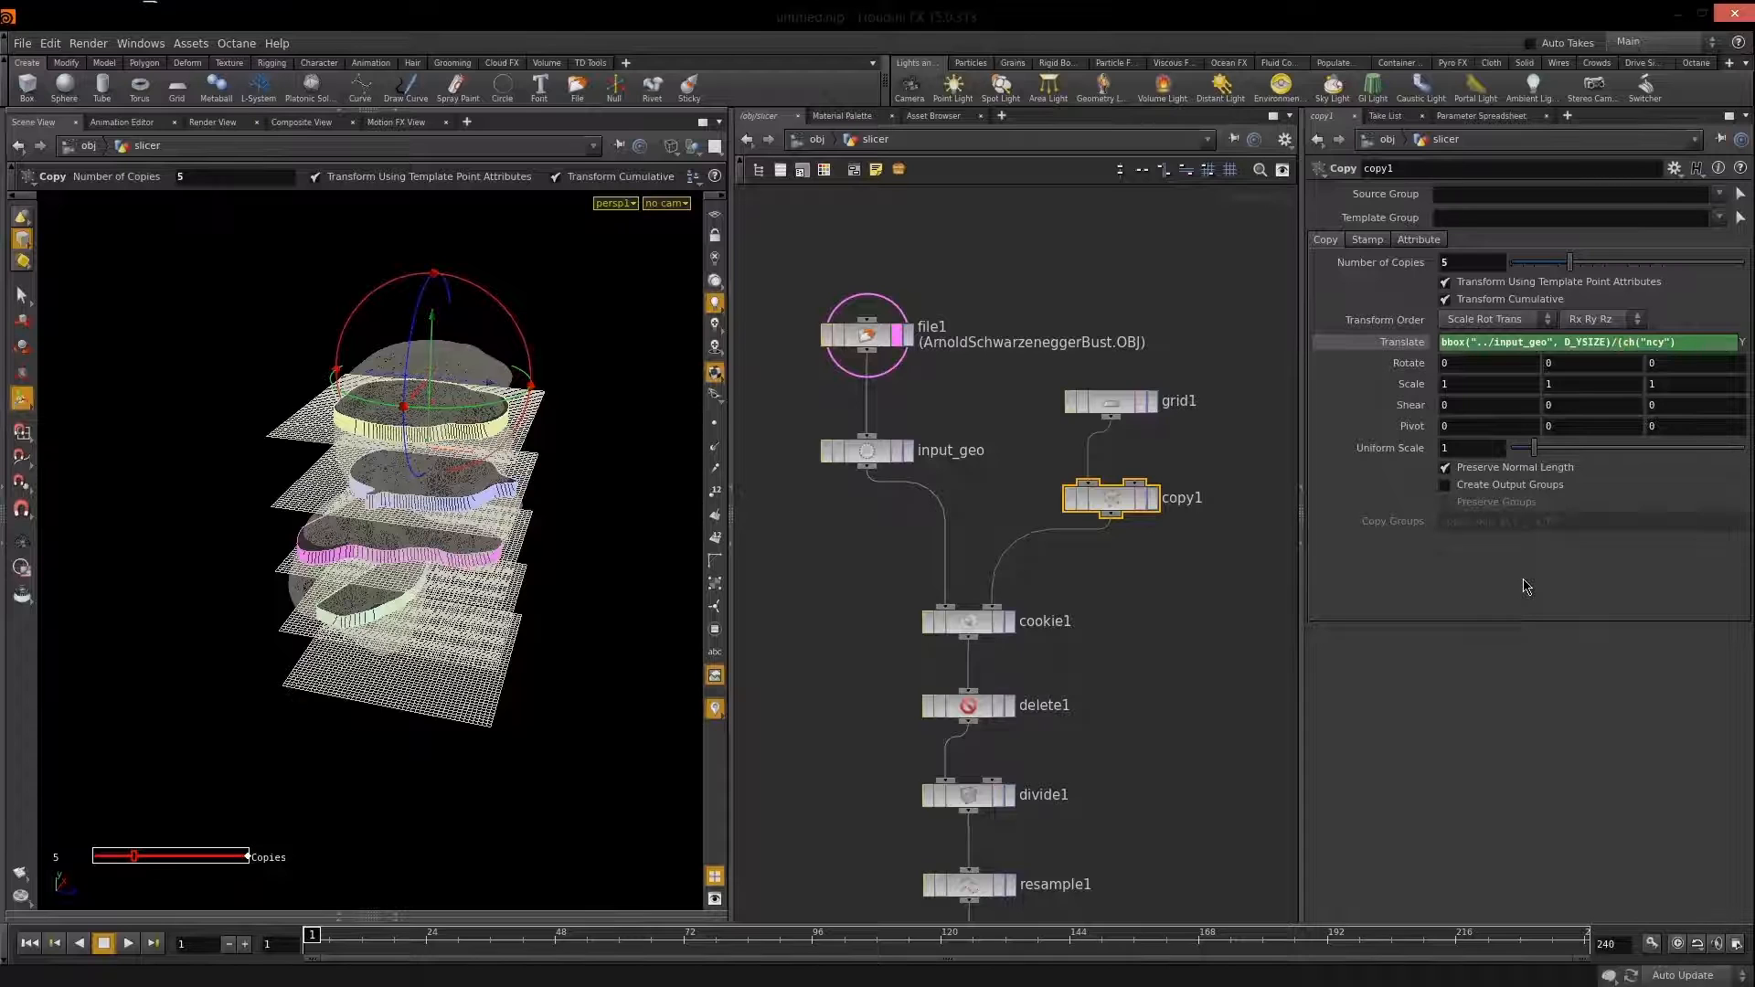
pyautogui.write('-1')
pyautogui.press('Return')
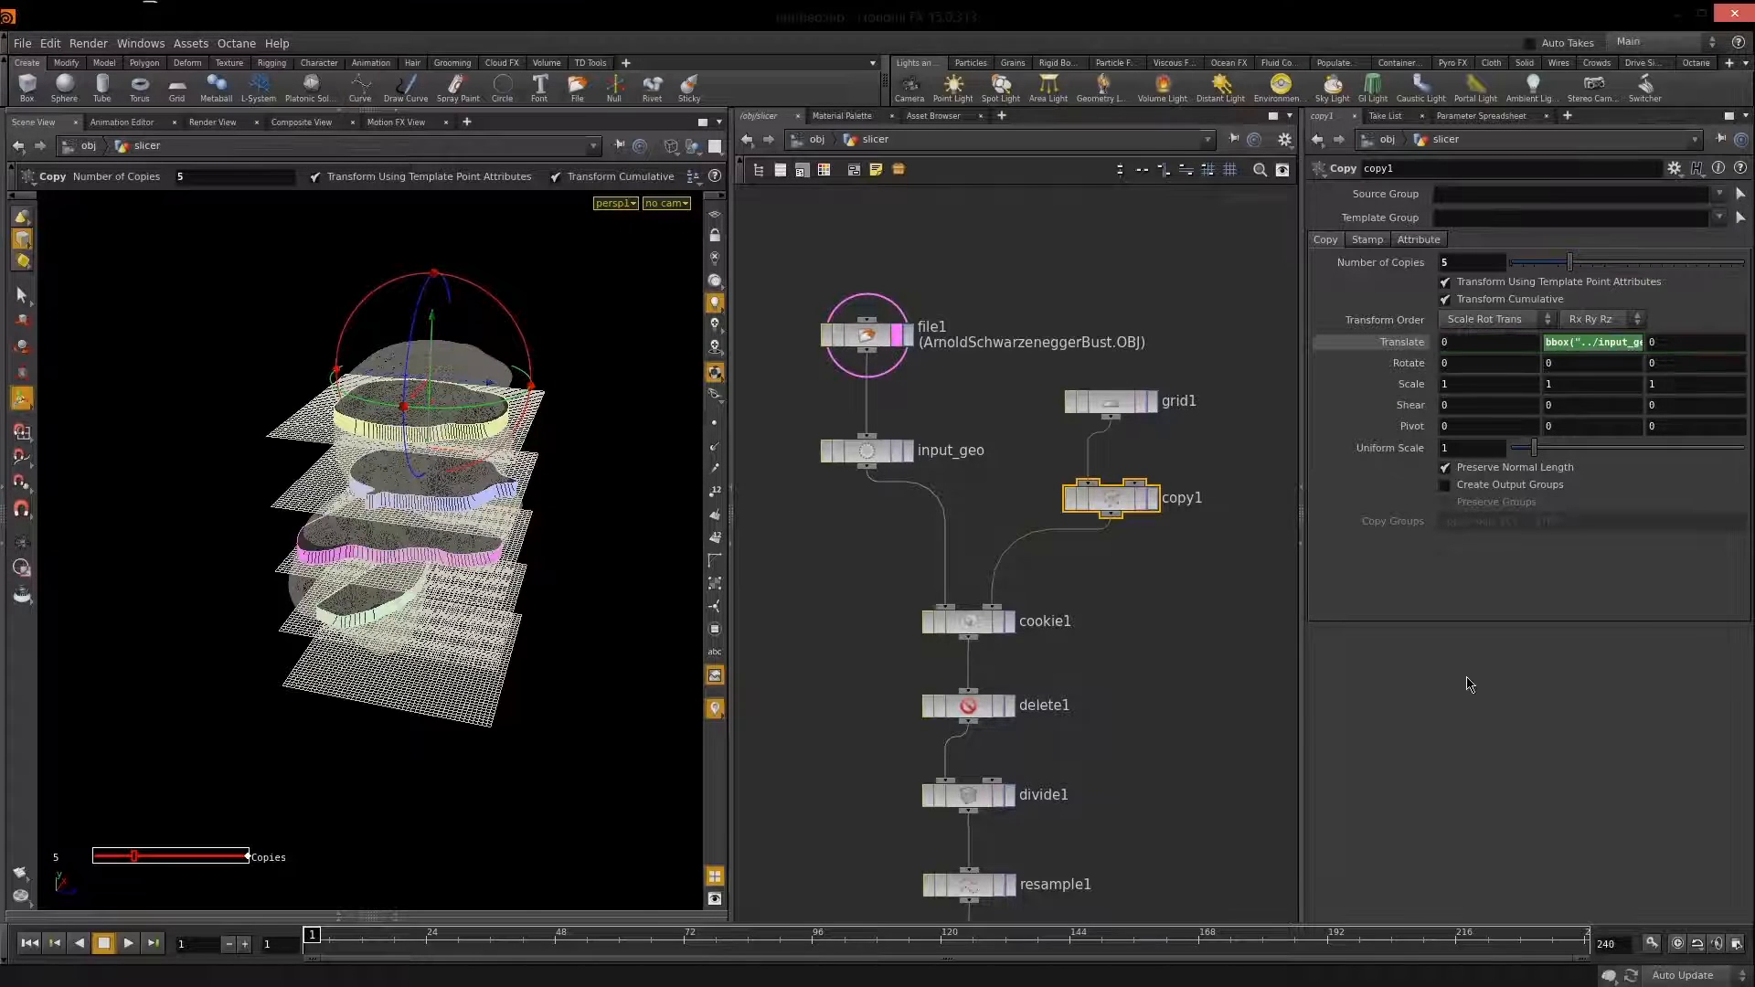
pyautogui.press('Escape')
pyautogui.moveTo(590, 528); pyautogui.dragTo(443, 639)
pyautogui.press('Return')
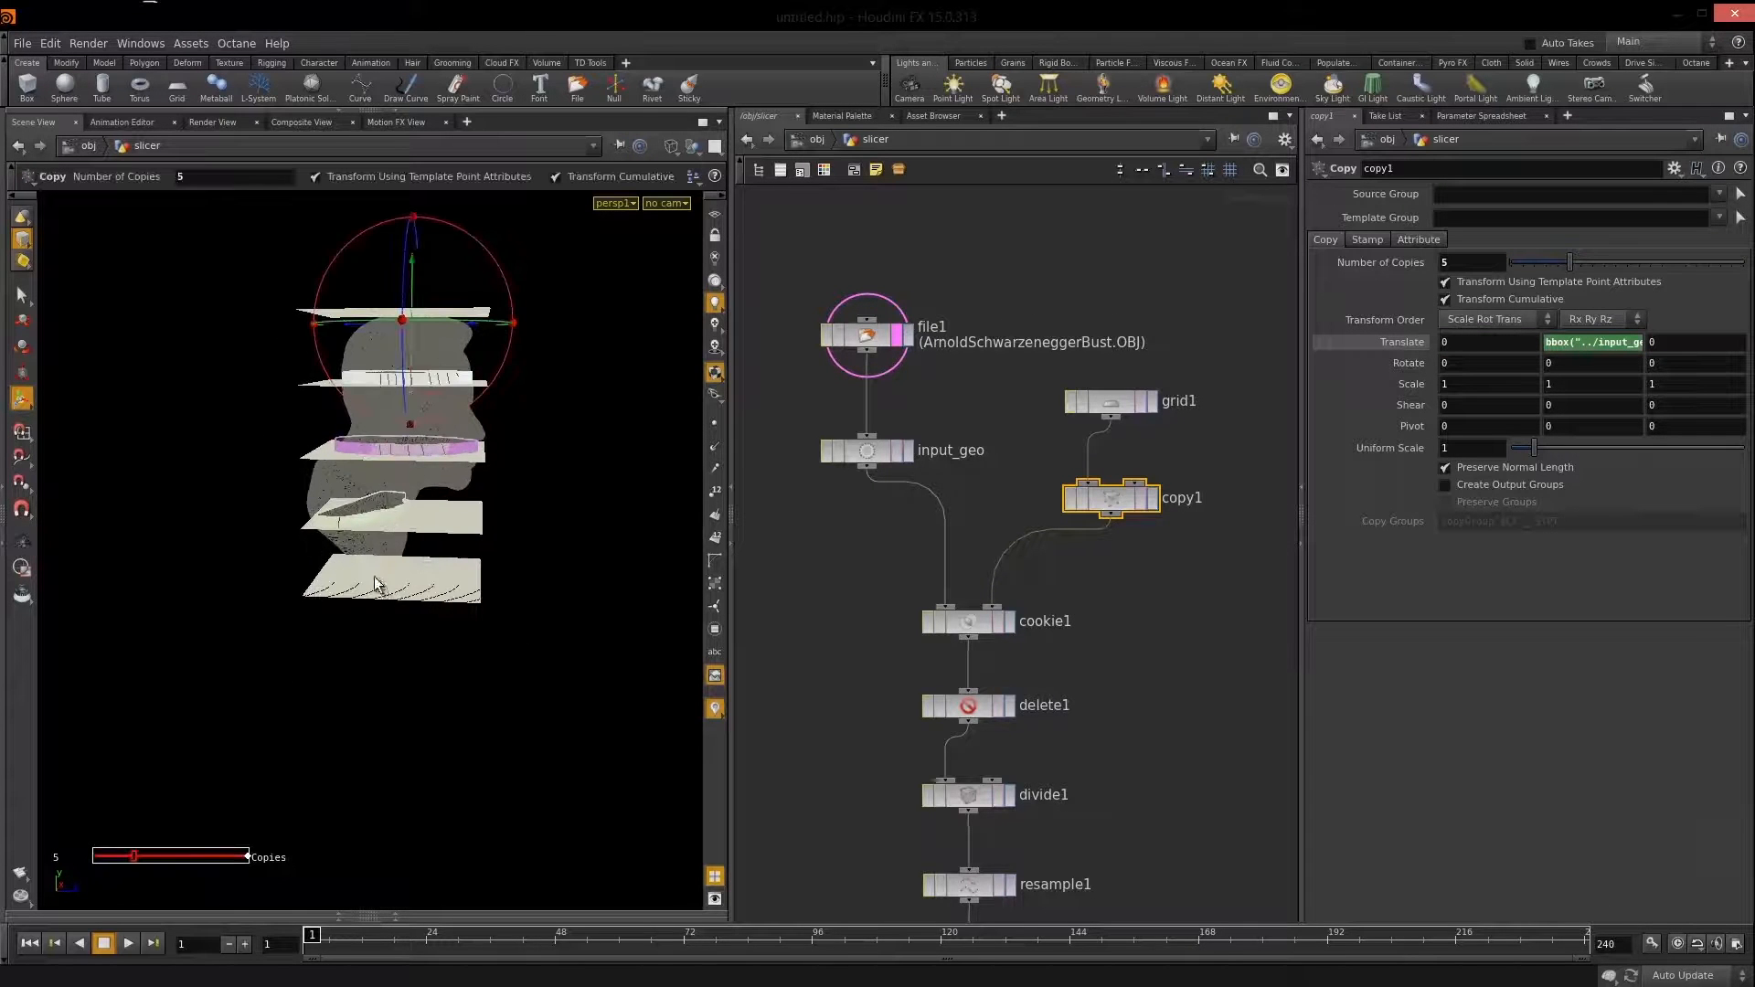
# Set copy1's number of copies to 30, turn off the viewport wireframe shading and hide the file1 template overlay.
pyautogui.press('Escape')
pyautogui.moveTo(379, 589); pyautogui.dragTo(423, 555)
pyautogui.moveTo(456, 789); pyautogui.dragTo(417, 667, button='middle')
pyautogui.moveTo(417, 667); pyautogui.dragTo(424, 599)
pyautogui.moveTo(423, 604); pyautogui.dragTo(402, 494, button='right')
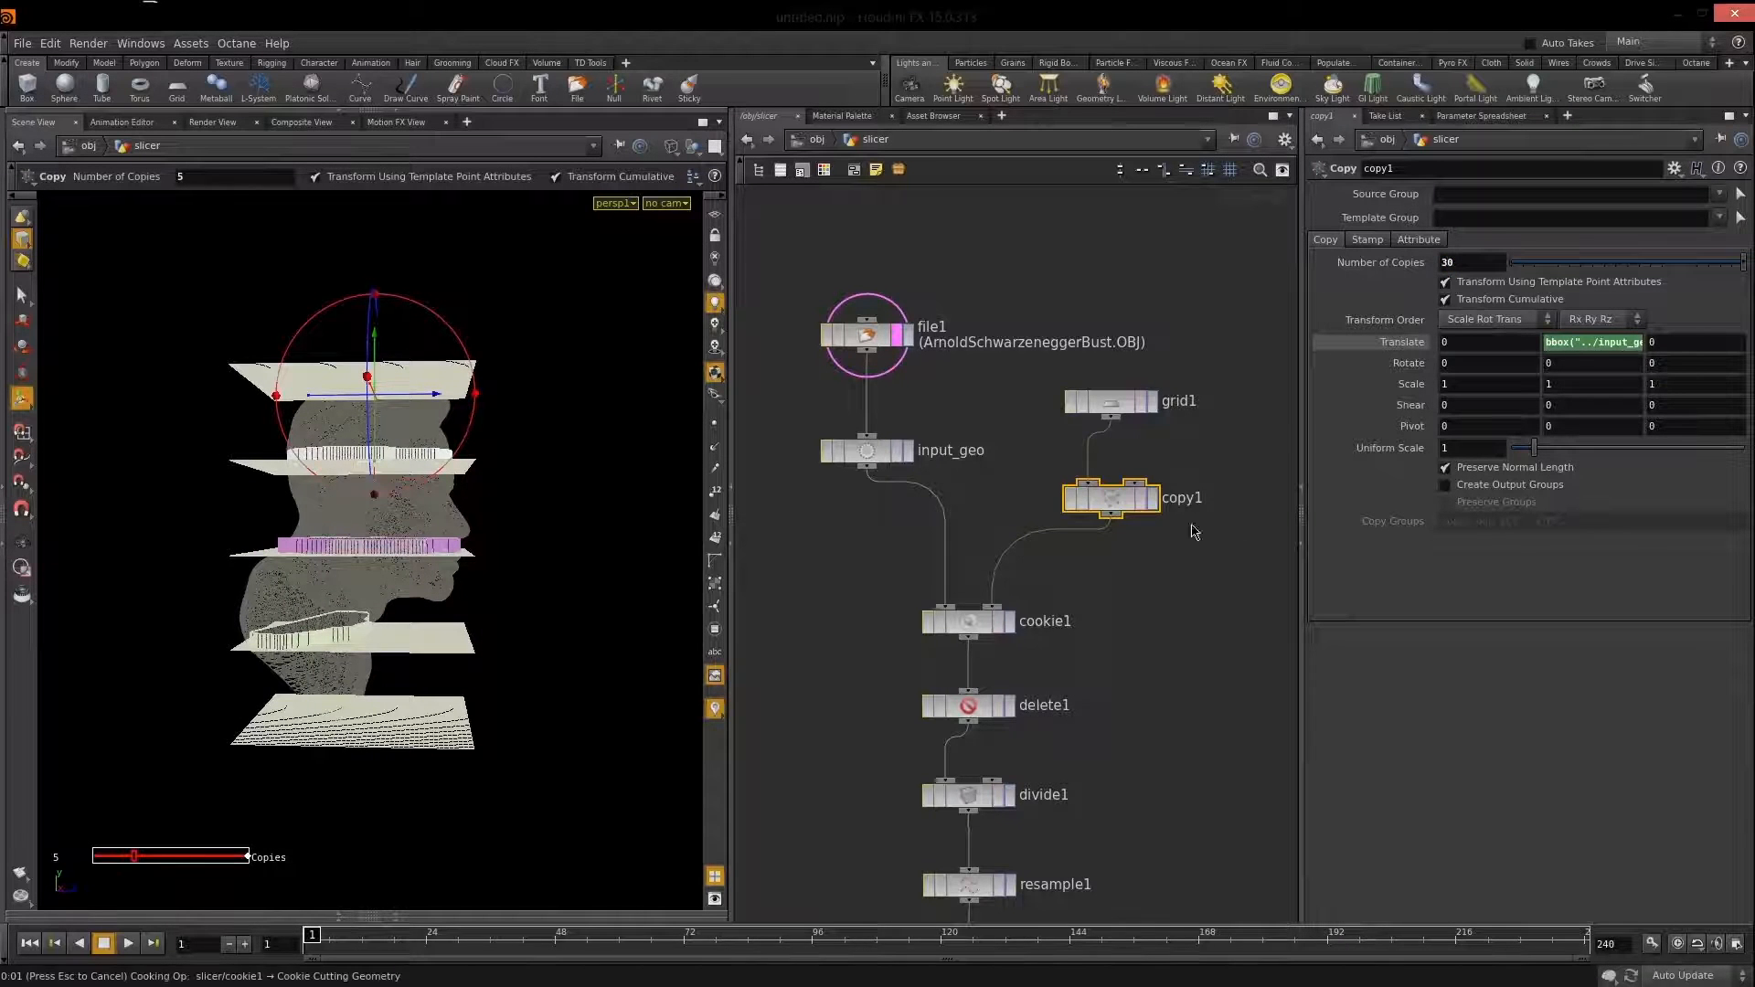
pyautogui.click(1179, 611)
pyautogui.keyDown('alt'); pyautogui.moveTo(440, 519); pyautogui.dragTo(473, 681); pyautogui.keyUp('alt')
pyautogui.hotkey('shift', 'w')
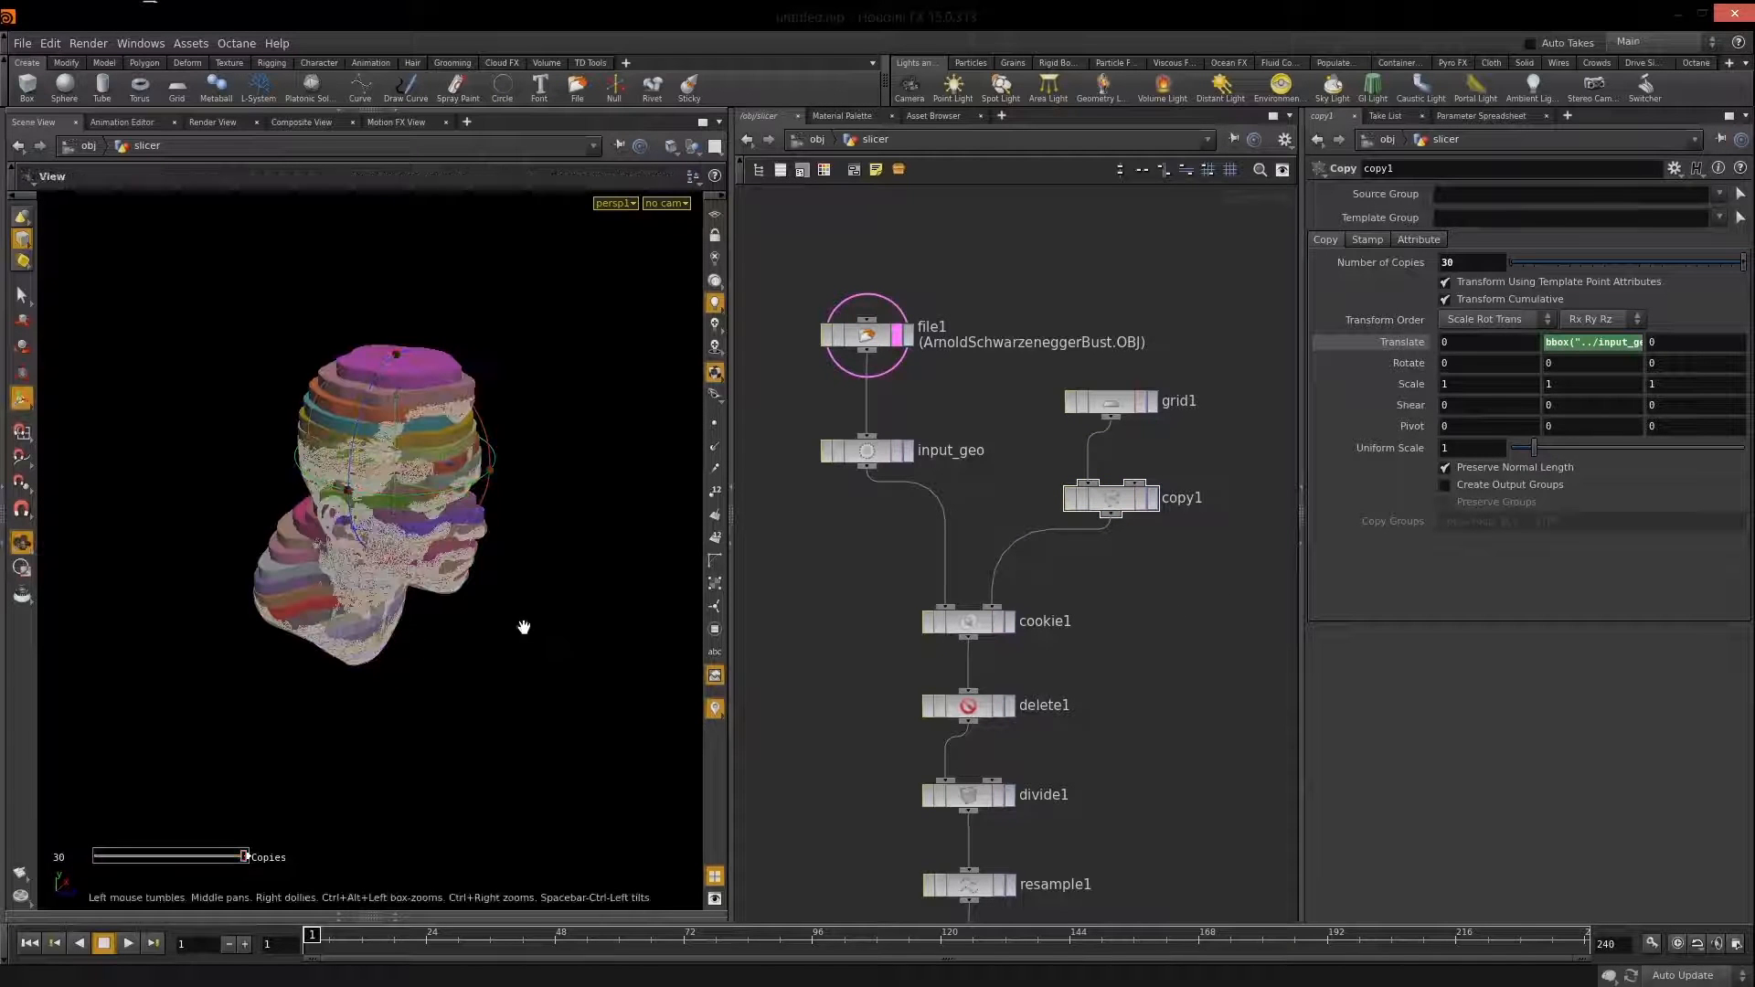
pyautogui.click(895, 339)
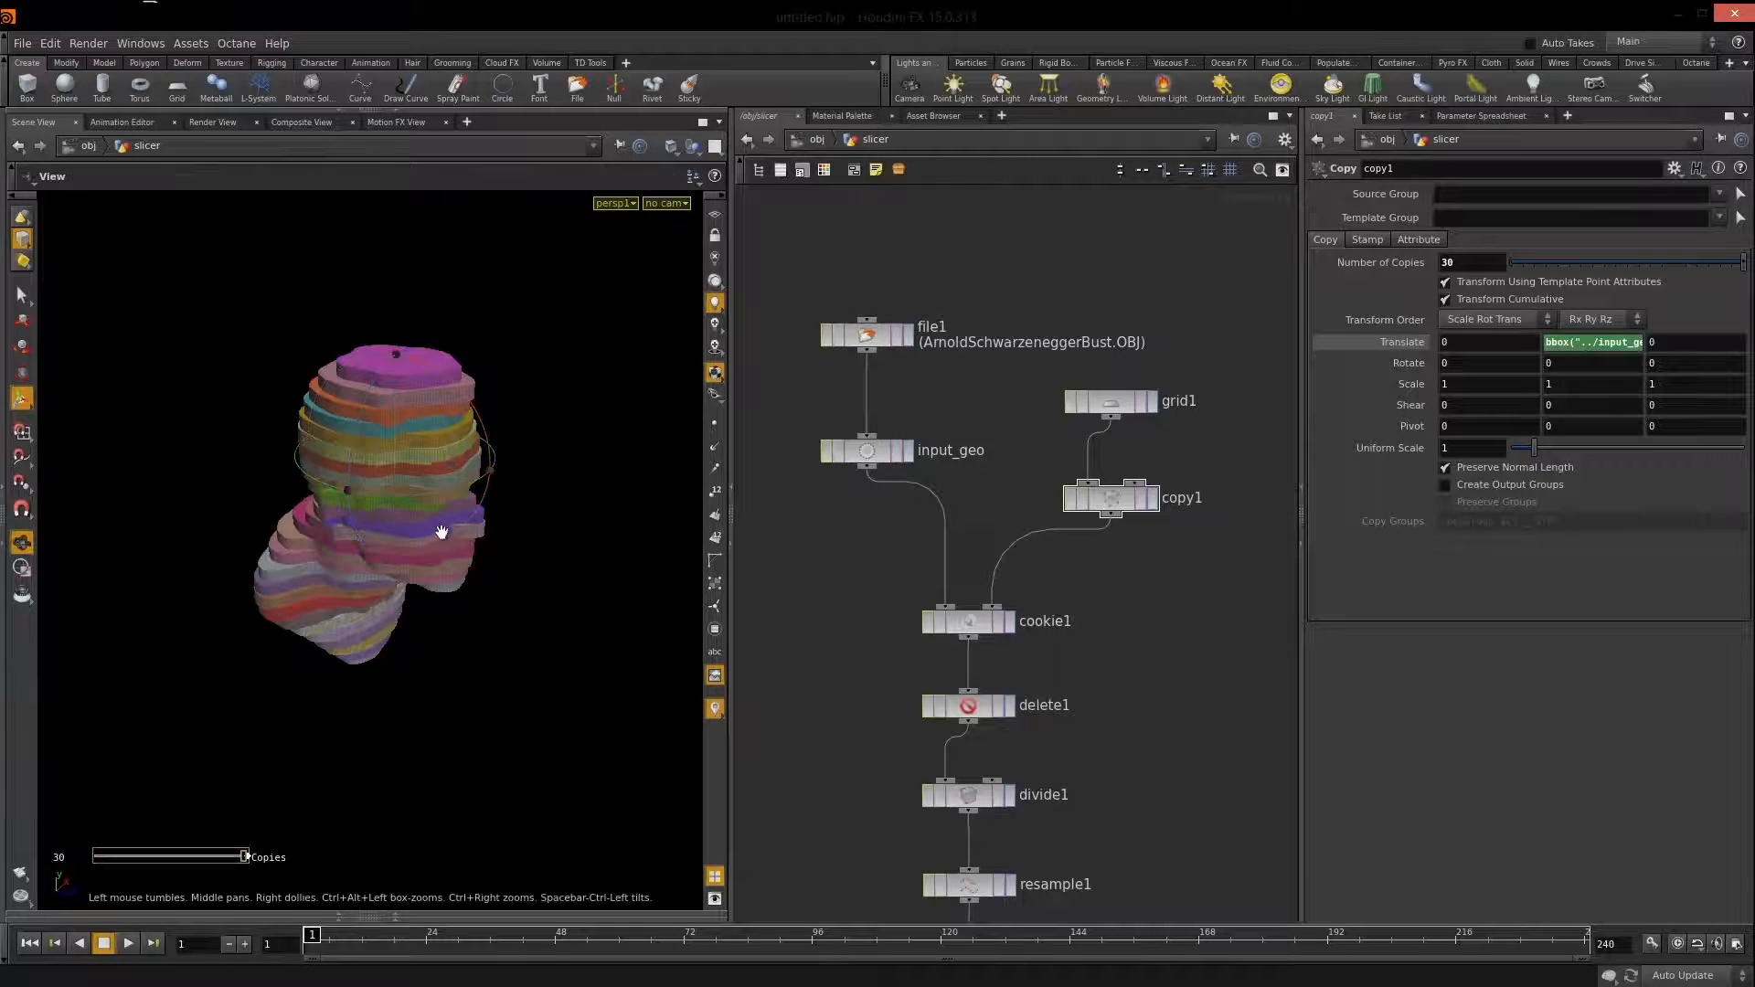
# Lower the depth scale of extrude1 to 0.071 and check the gaps between the slices.
pyautogui.keyDown('alt'); pyautogui.moveTo(440, 530); pyautogui.dragTo(399, 498); pyautogui.keyUp('alt')
pyautogui.keyDown('alt'); pyautogui.moveTo(399, 498); pyautogui.dragTo(574, 477, button='right'); pyautogui.keyUp('alt')
pyautogui.keyDown('alt'); pyautogui.moveTo(573, 477); pyautogui.dragTo(429, 526); pyautogui.keyUp('alt')
pyautogui.keyDown('alt'); pyautogui.moveTo(428, 379); pyautogui.dragTo(473, 474, button='right'); pyautogui.keyUp('alt')
pyautogui.moveTo(1161, 702); pyautogui.dragTo(1172, 290, button='middle')
pyautogui.moveTo(1148, 776); pyautogui.dragTo(1123, 325, button='middle')
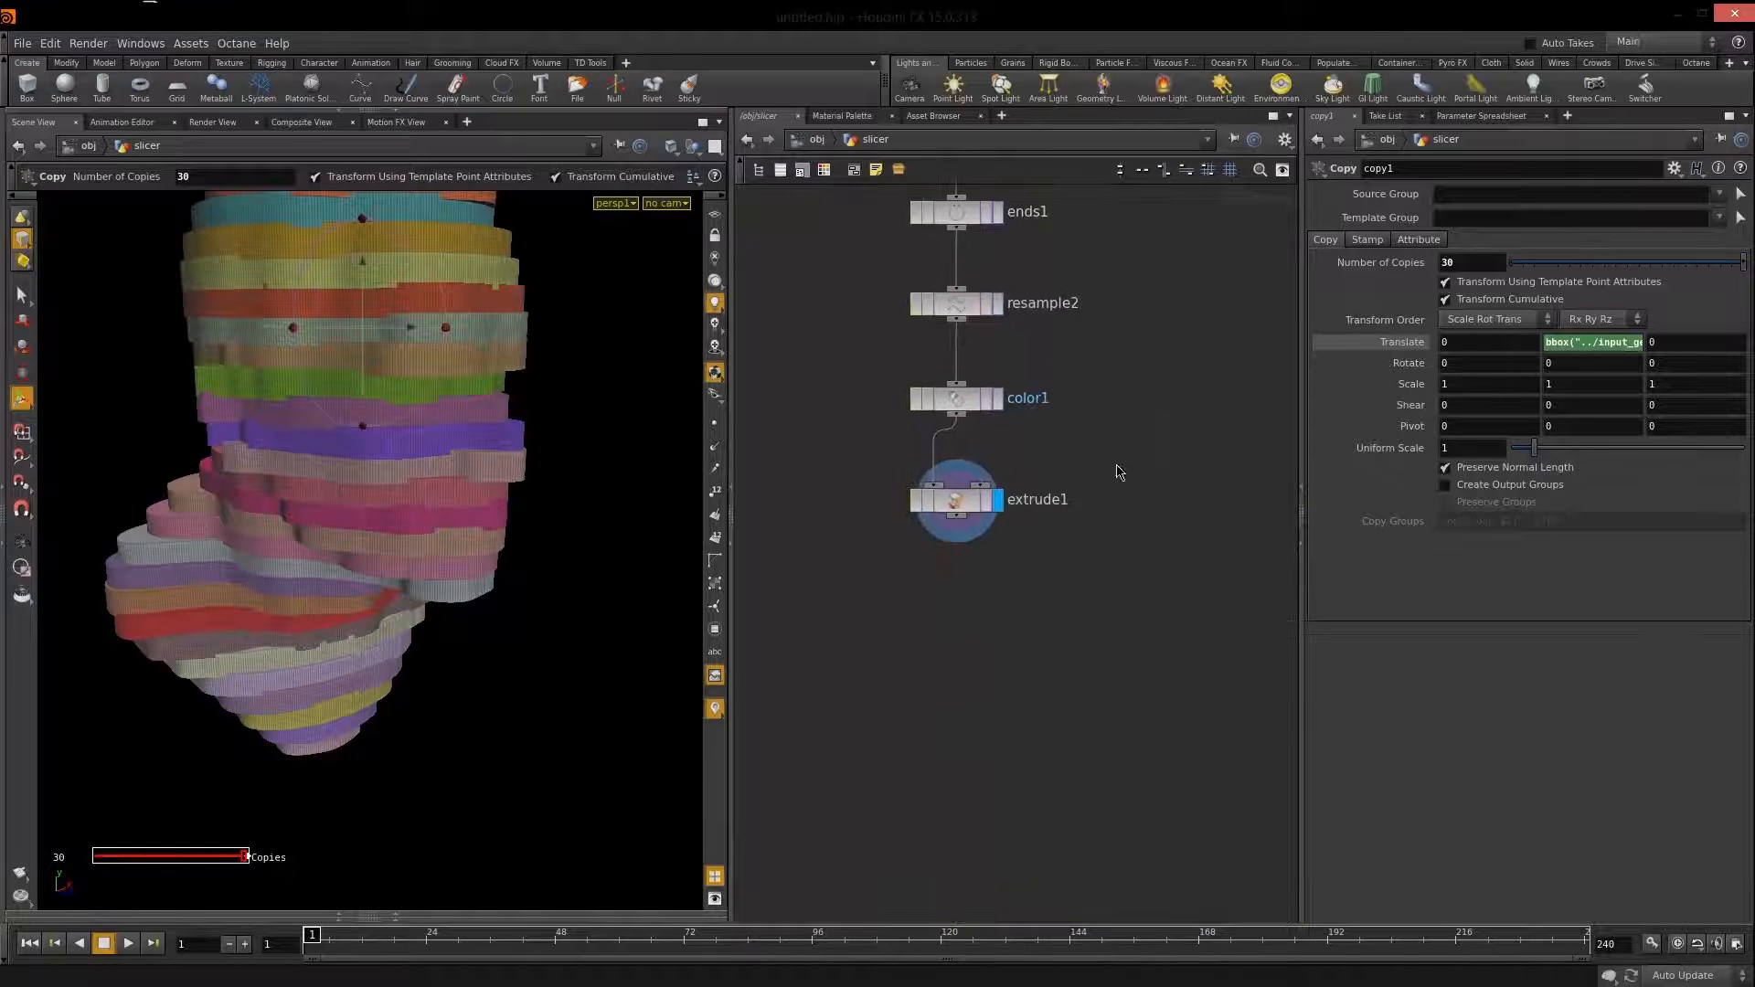
pyautogui.moveTo(1116, 470); pyautogui.dragTo(1125, 628, button='middle')
pyautogui.moveTo(1077, 610); pyautogui.dragTo(902, 715)
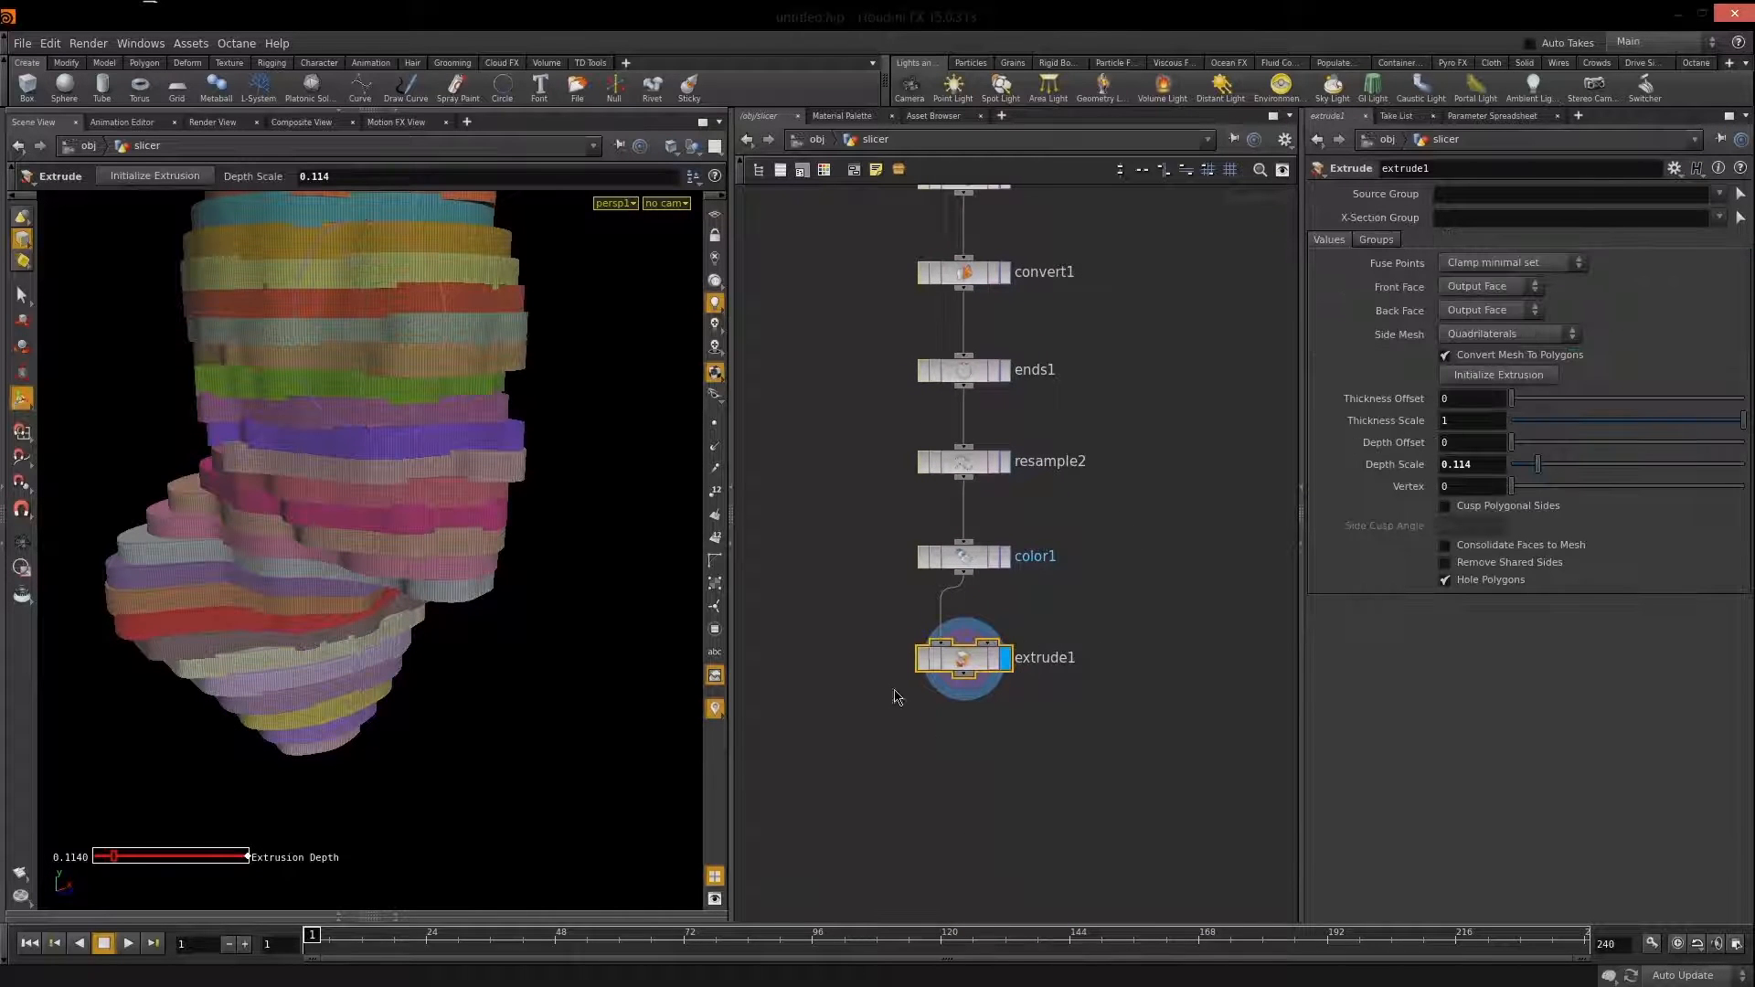
pyautogui.moveTo(1536, 474)
pyautogui.mouseDown()
pyautogui.moveTo(1562, 466)
pyautogui.moveTo(1529, 469)
pyautogui.mouseUp()
pyautogui.press('space')
pyautogui.moveTo(409, 436); pyautogui.dragTo(426, 585)
# Copy the Y translate parameter of copy1 for referencing.
pyautogui.moveTo(1108, 400)
pyautogui.mouseDown(button='middle')
pyautogui.moveTo(1084, 748)
pyautogui.moveTo(1098, 883)
pyautogui.mouseUp(button='middle')
pyautogui.moveTo(1199, 308); pyautogui.dragTo(1157, 468, button='middle')
pyautogui.click(1062, 439)
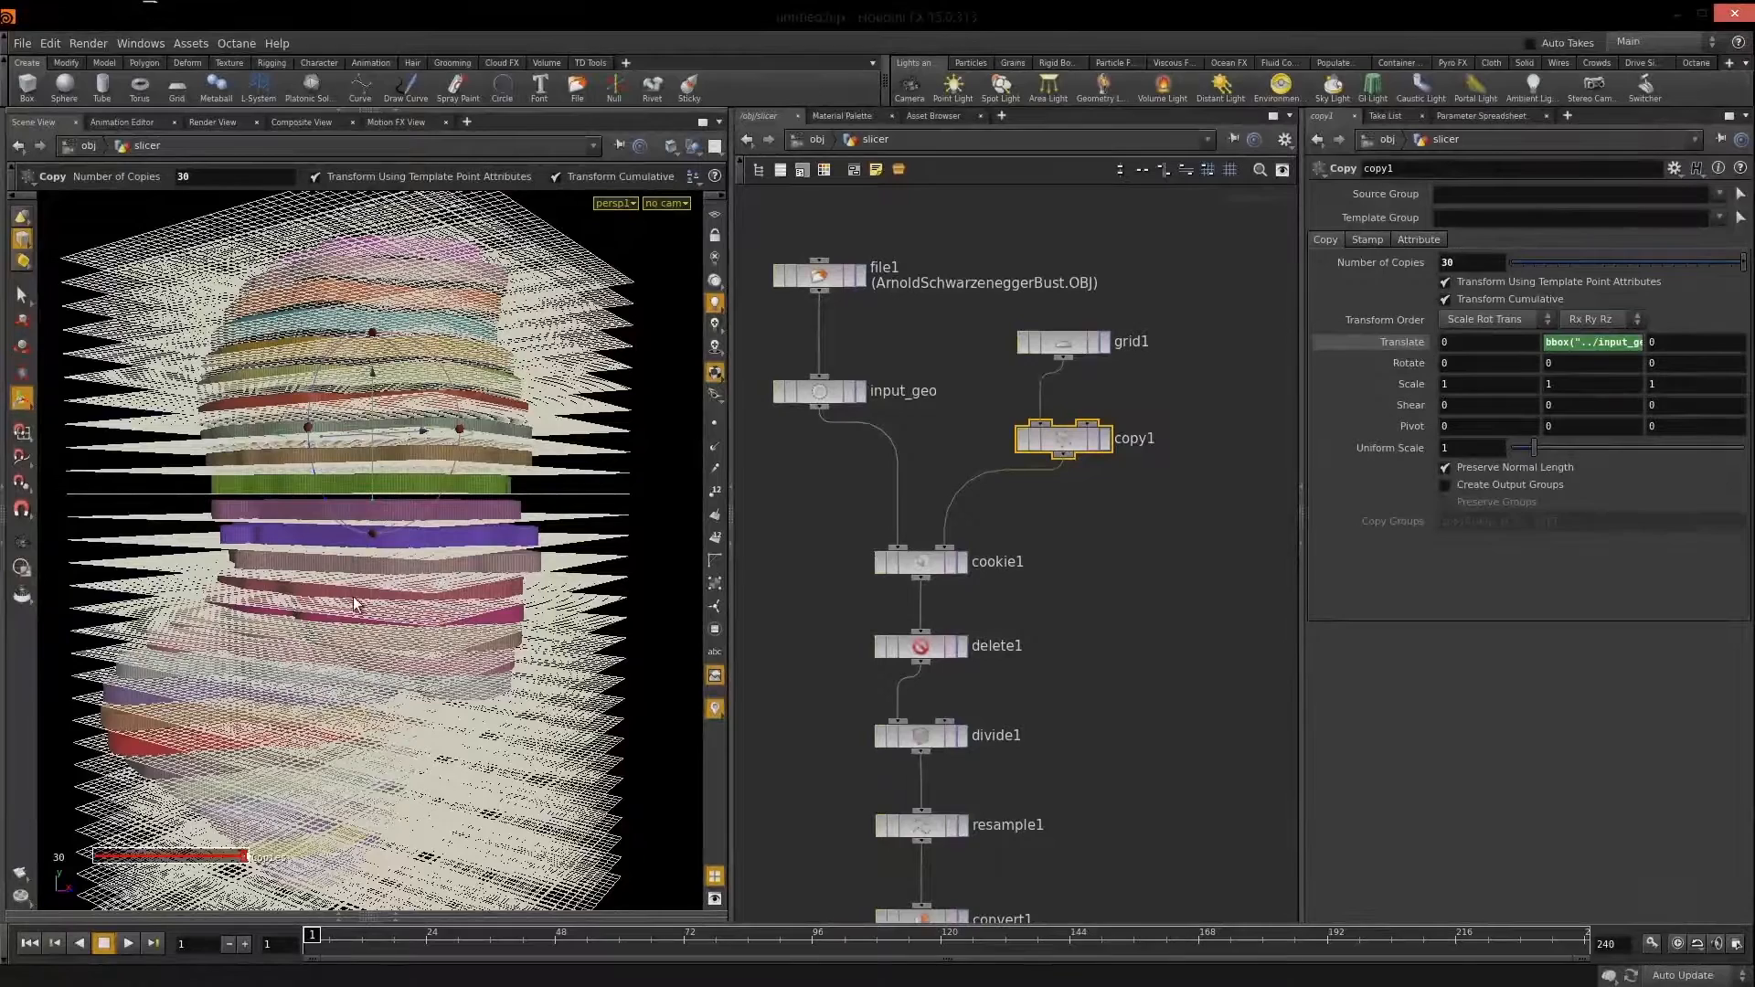
pyautogui.click(1142, 547)
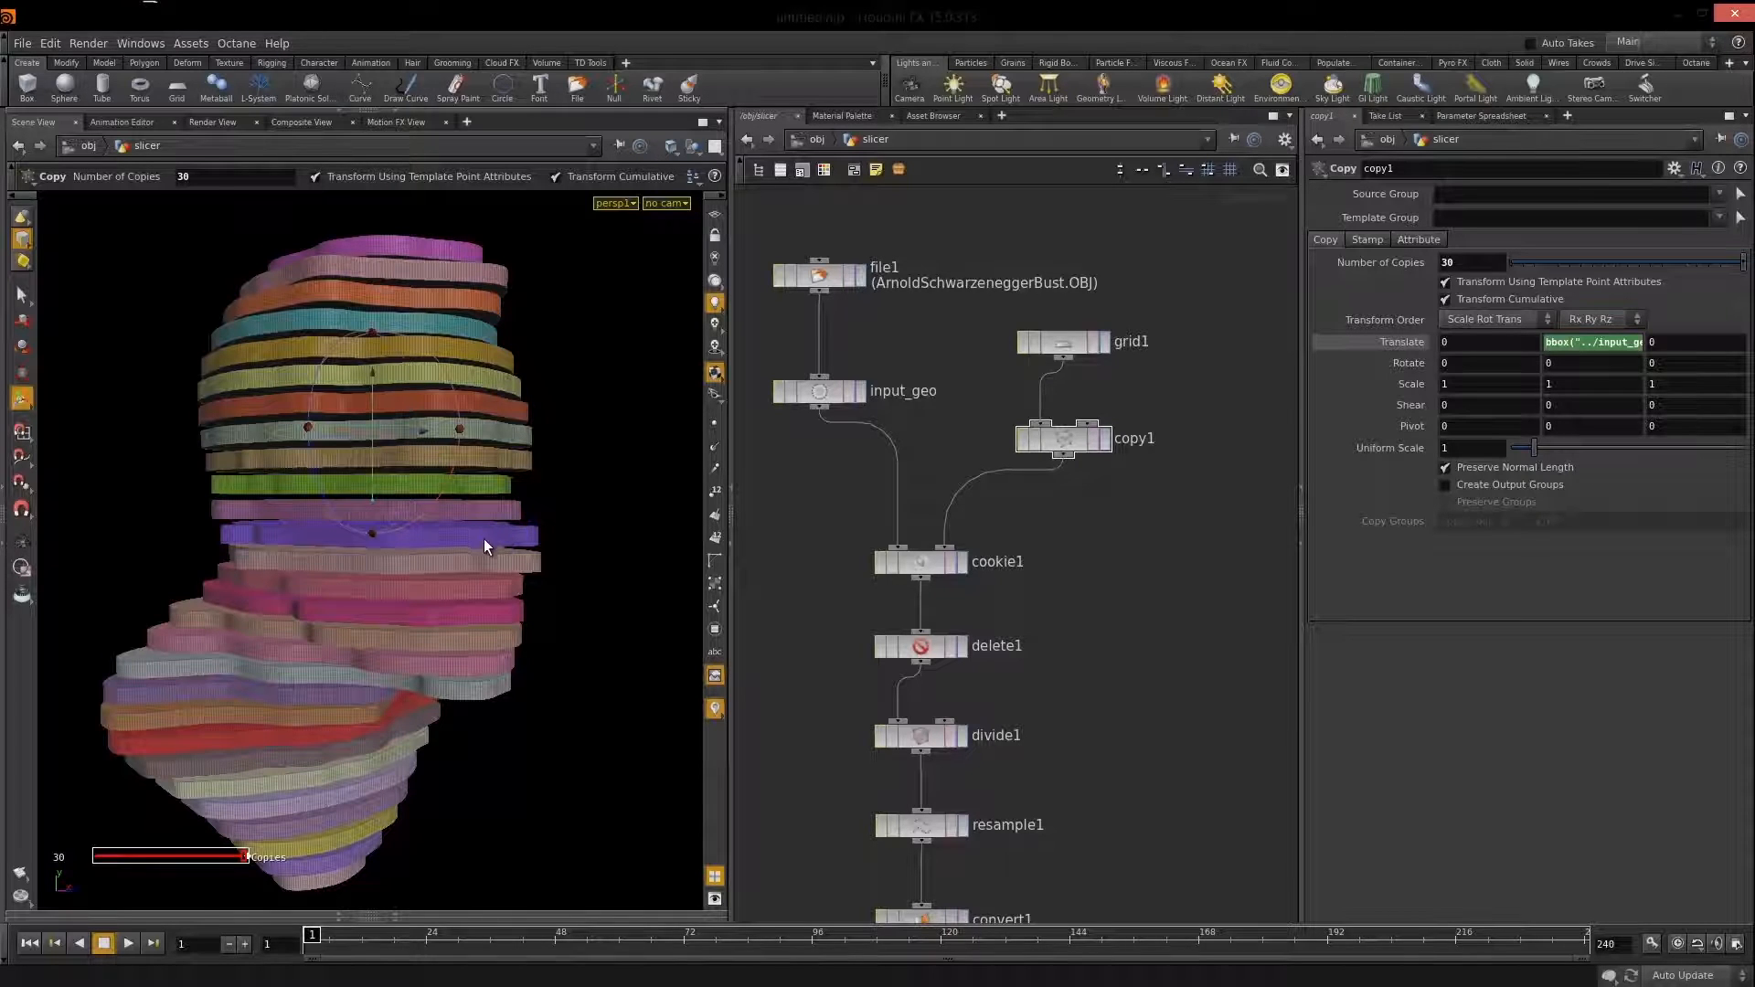
pyautogui.rightClick(1588, 343)
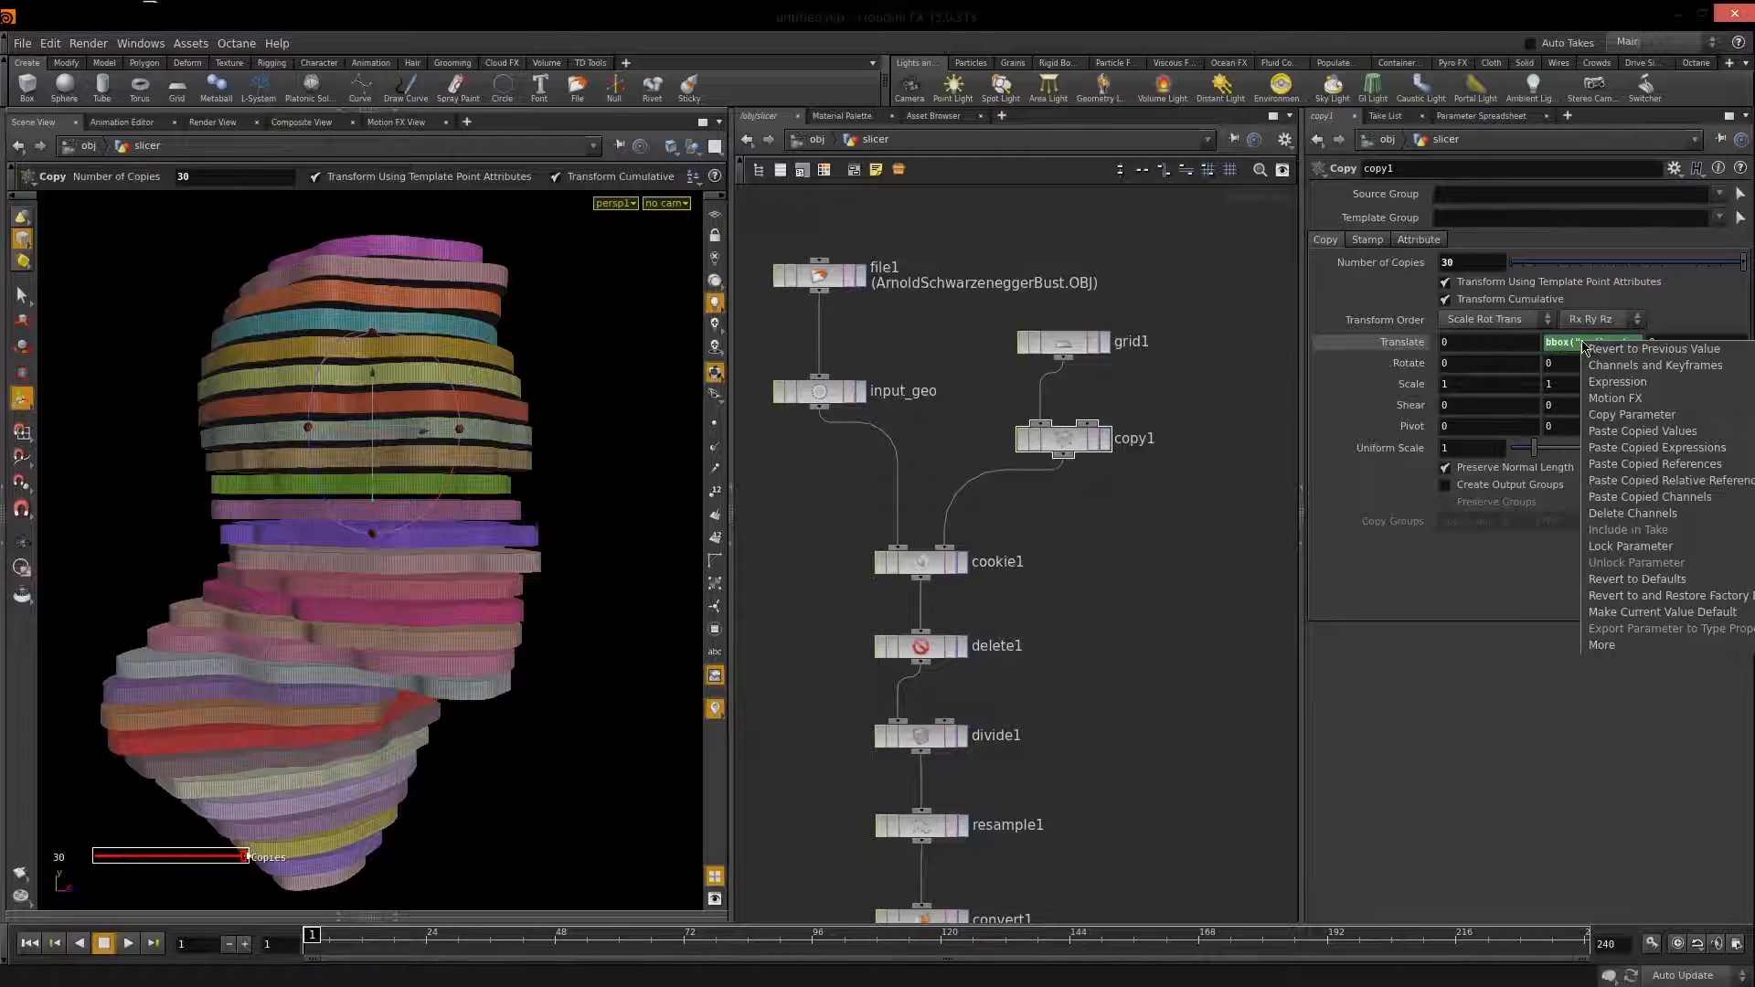
pyautogui.click(1632, 415)
# Paste copy1's Y translate as a relative reference into extrude1's depth scale, giving ch("../copy1/ty").
pyautogui.scroll(-5, 1122, 757)
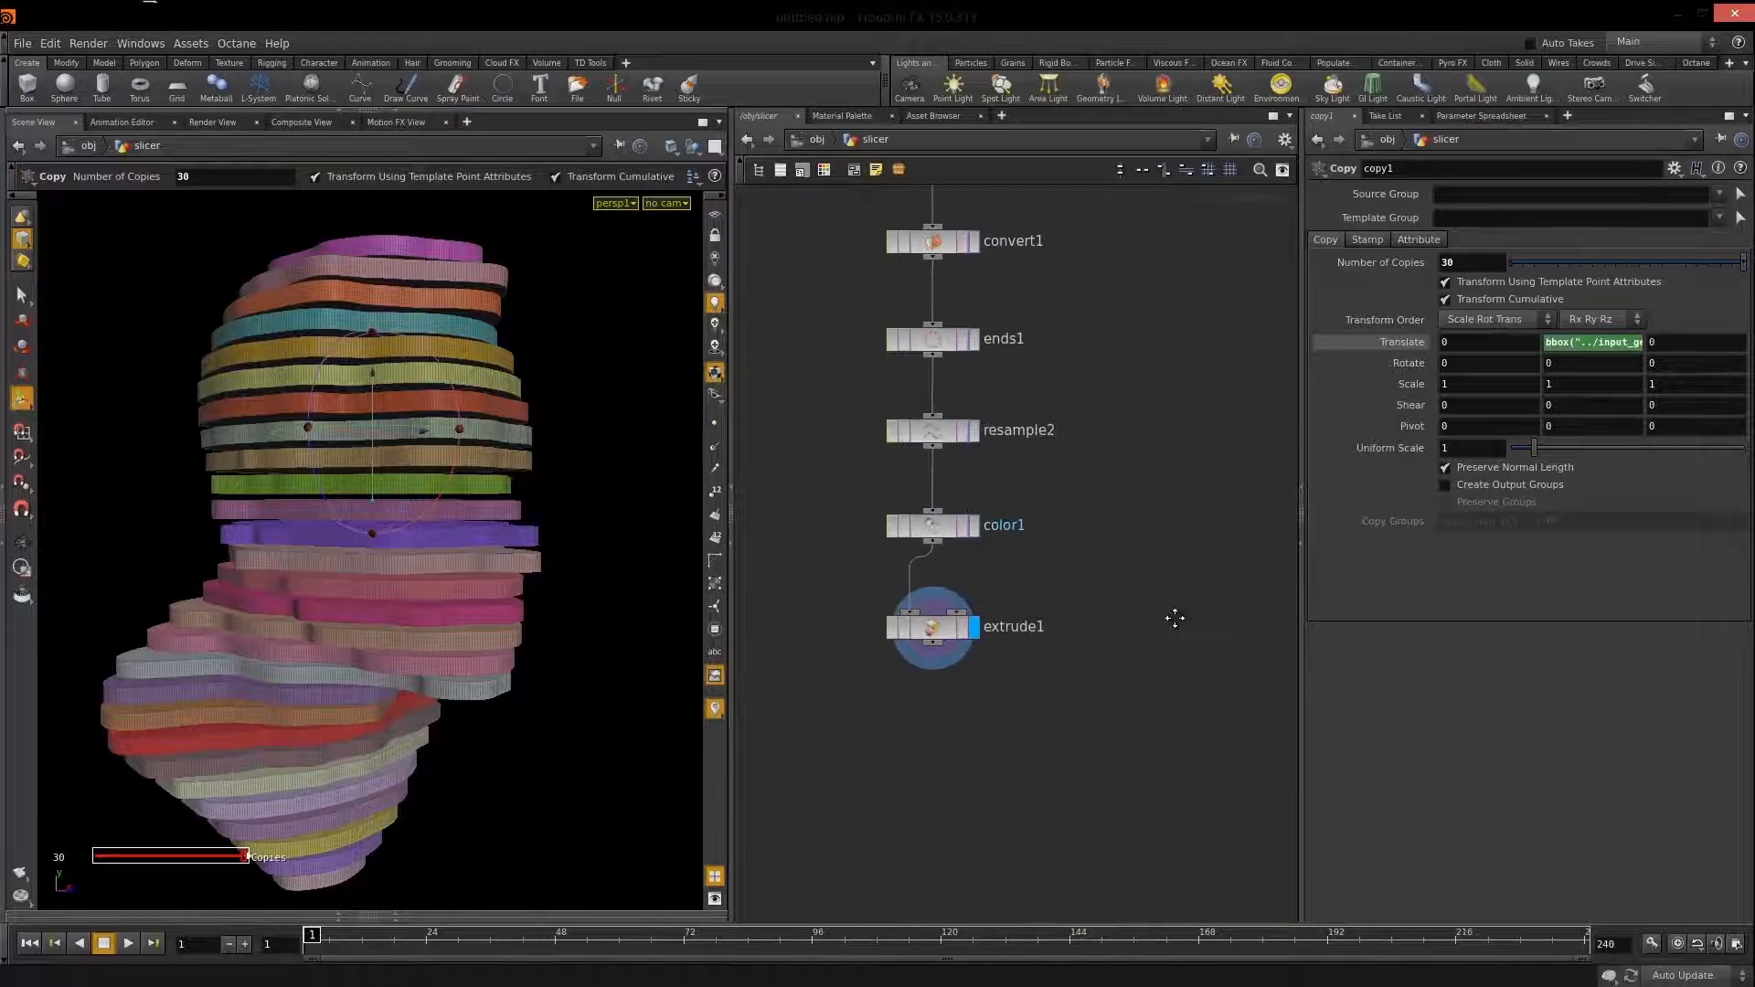
pyautogui.moveTo(1110, 494); pyautogui.dragTo(839, 623)
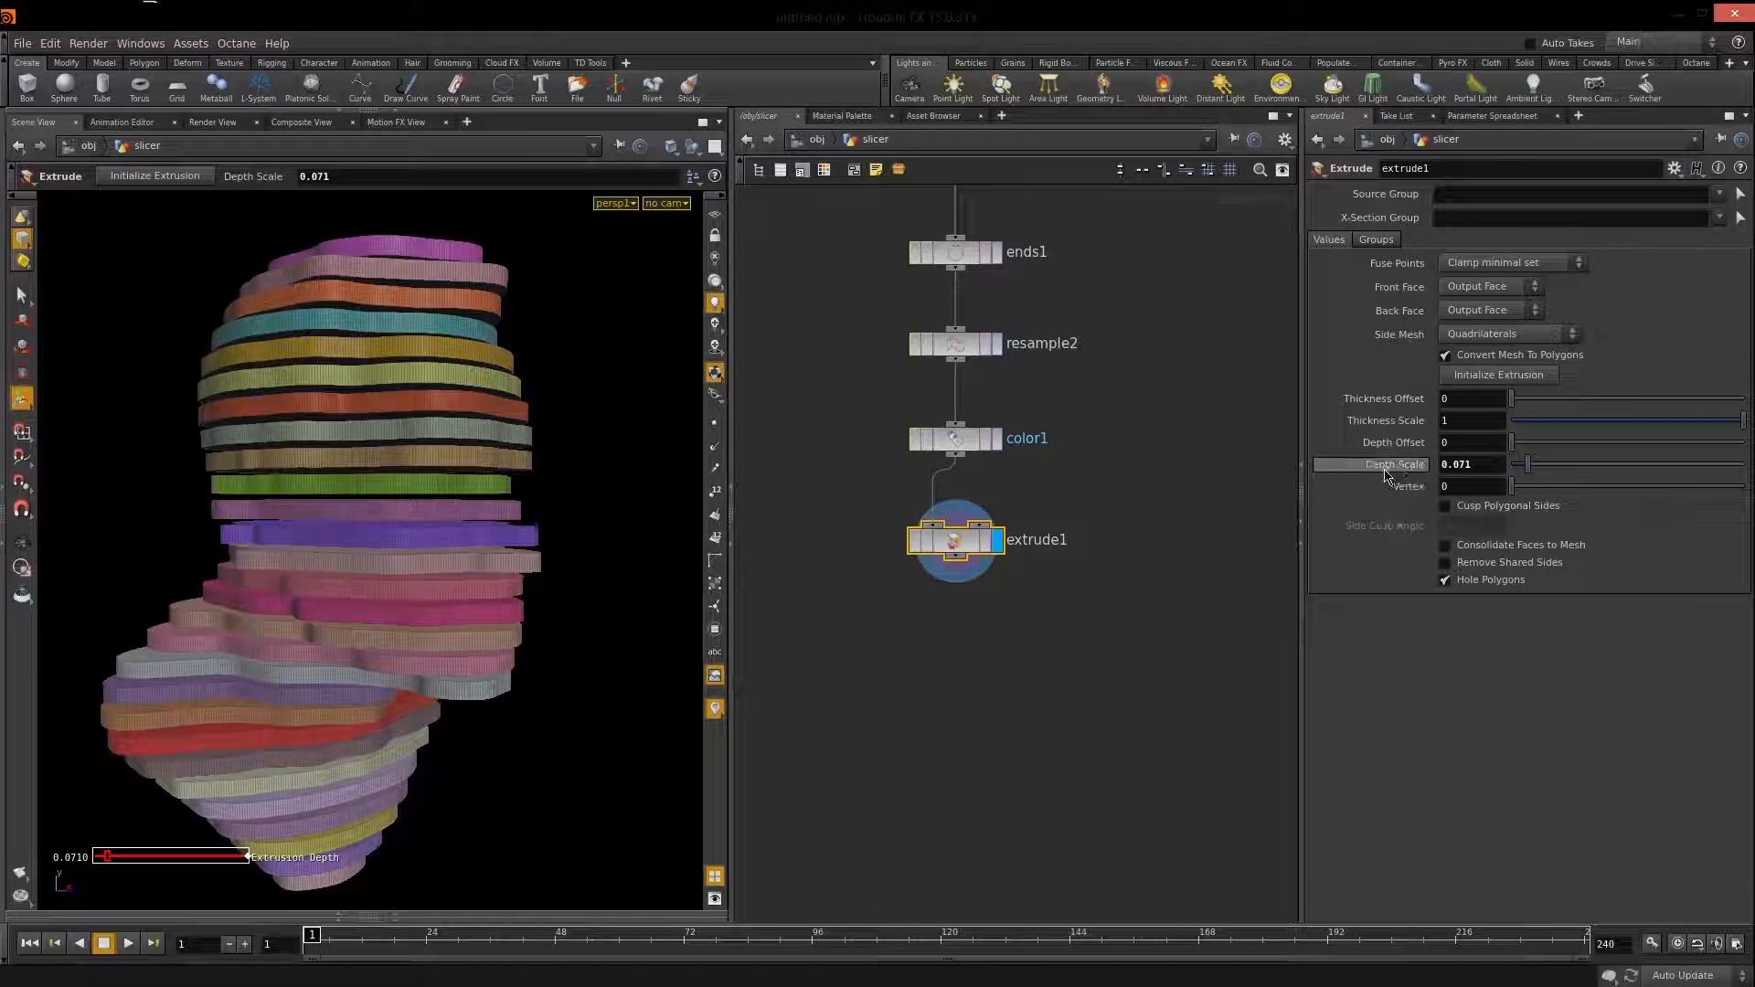
pyautogui.rightClick(1480, 463)
pyautogui.click(1483, 469)
pyautogui.rightClick(1477, 463)
pyautogui.click(1477, 467)
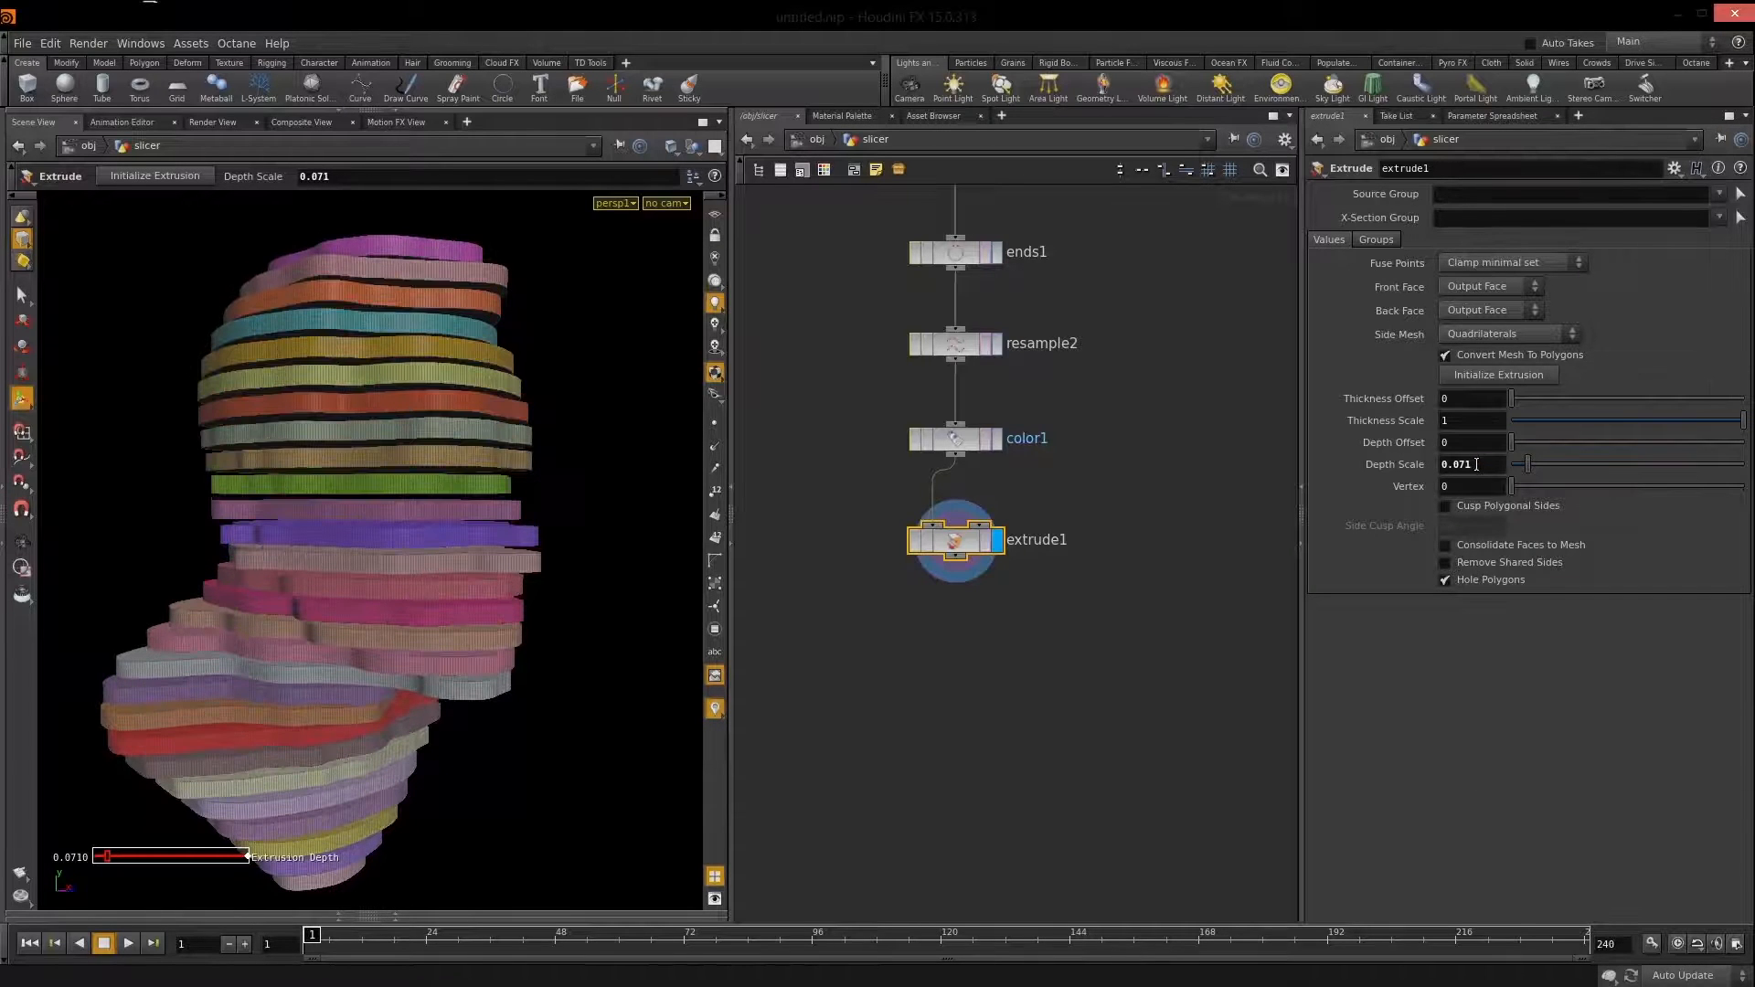
pyautogui.rightClick(1477, 464)
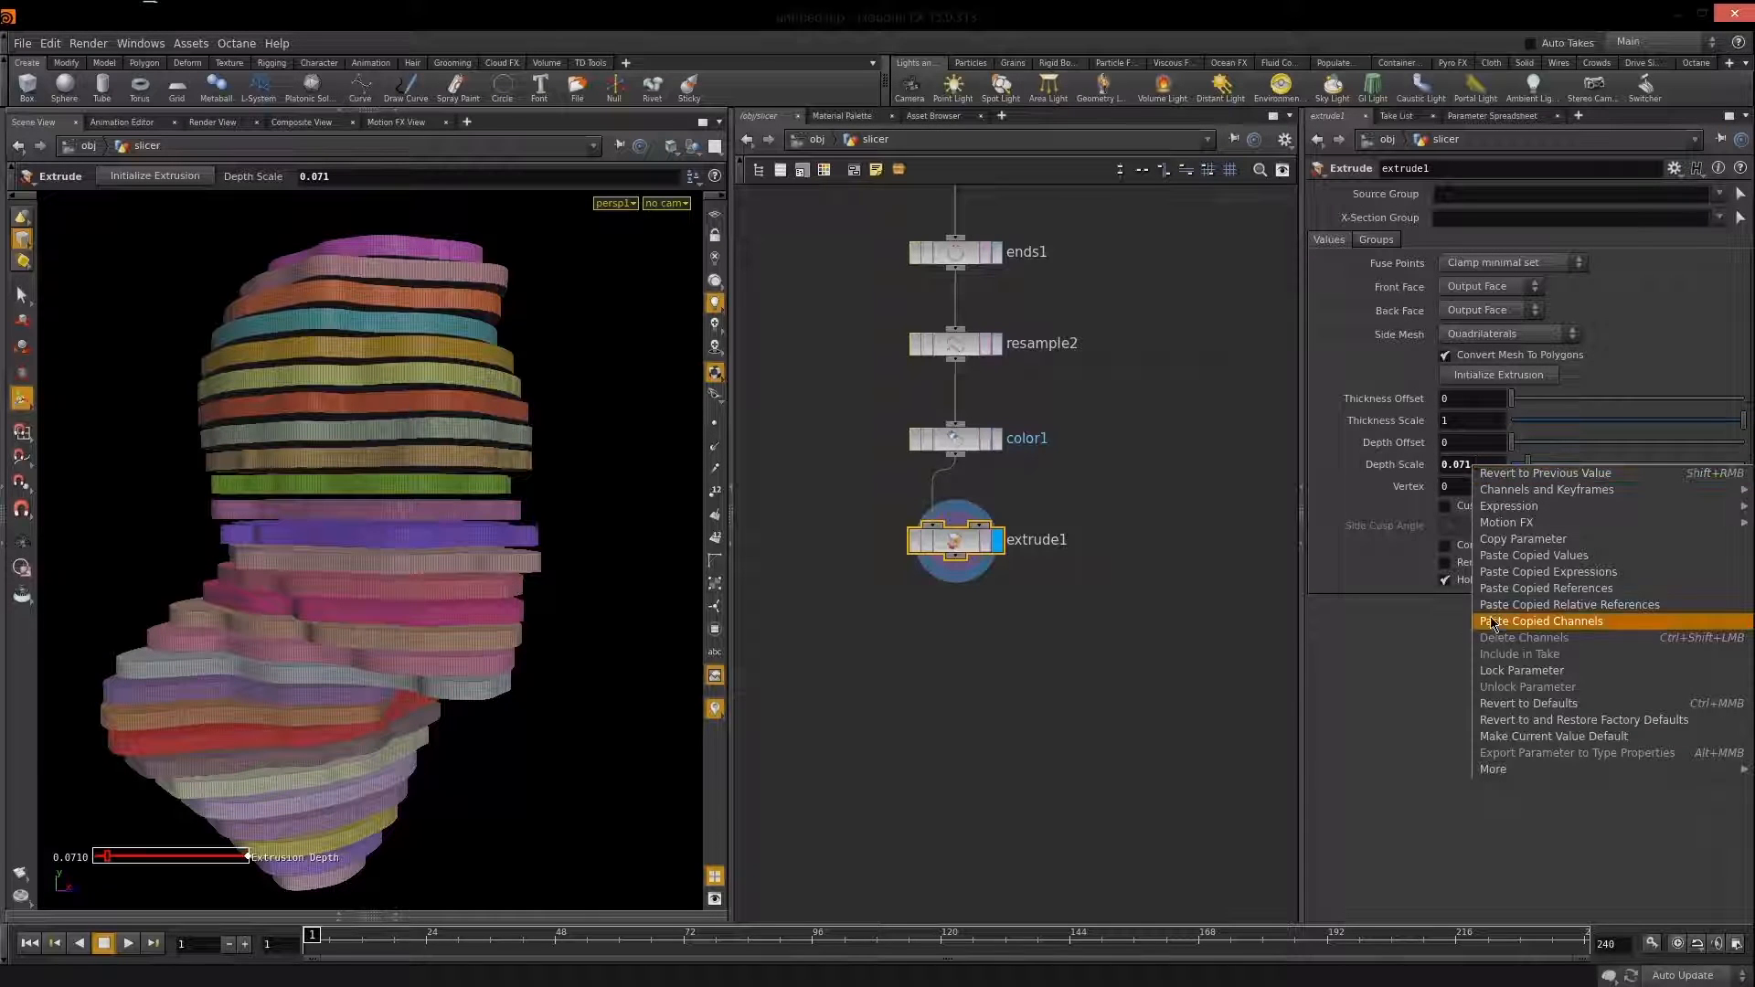
pyautogui.click(1659, 605)
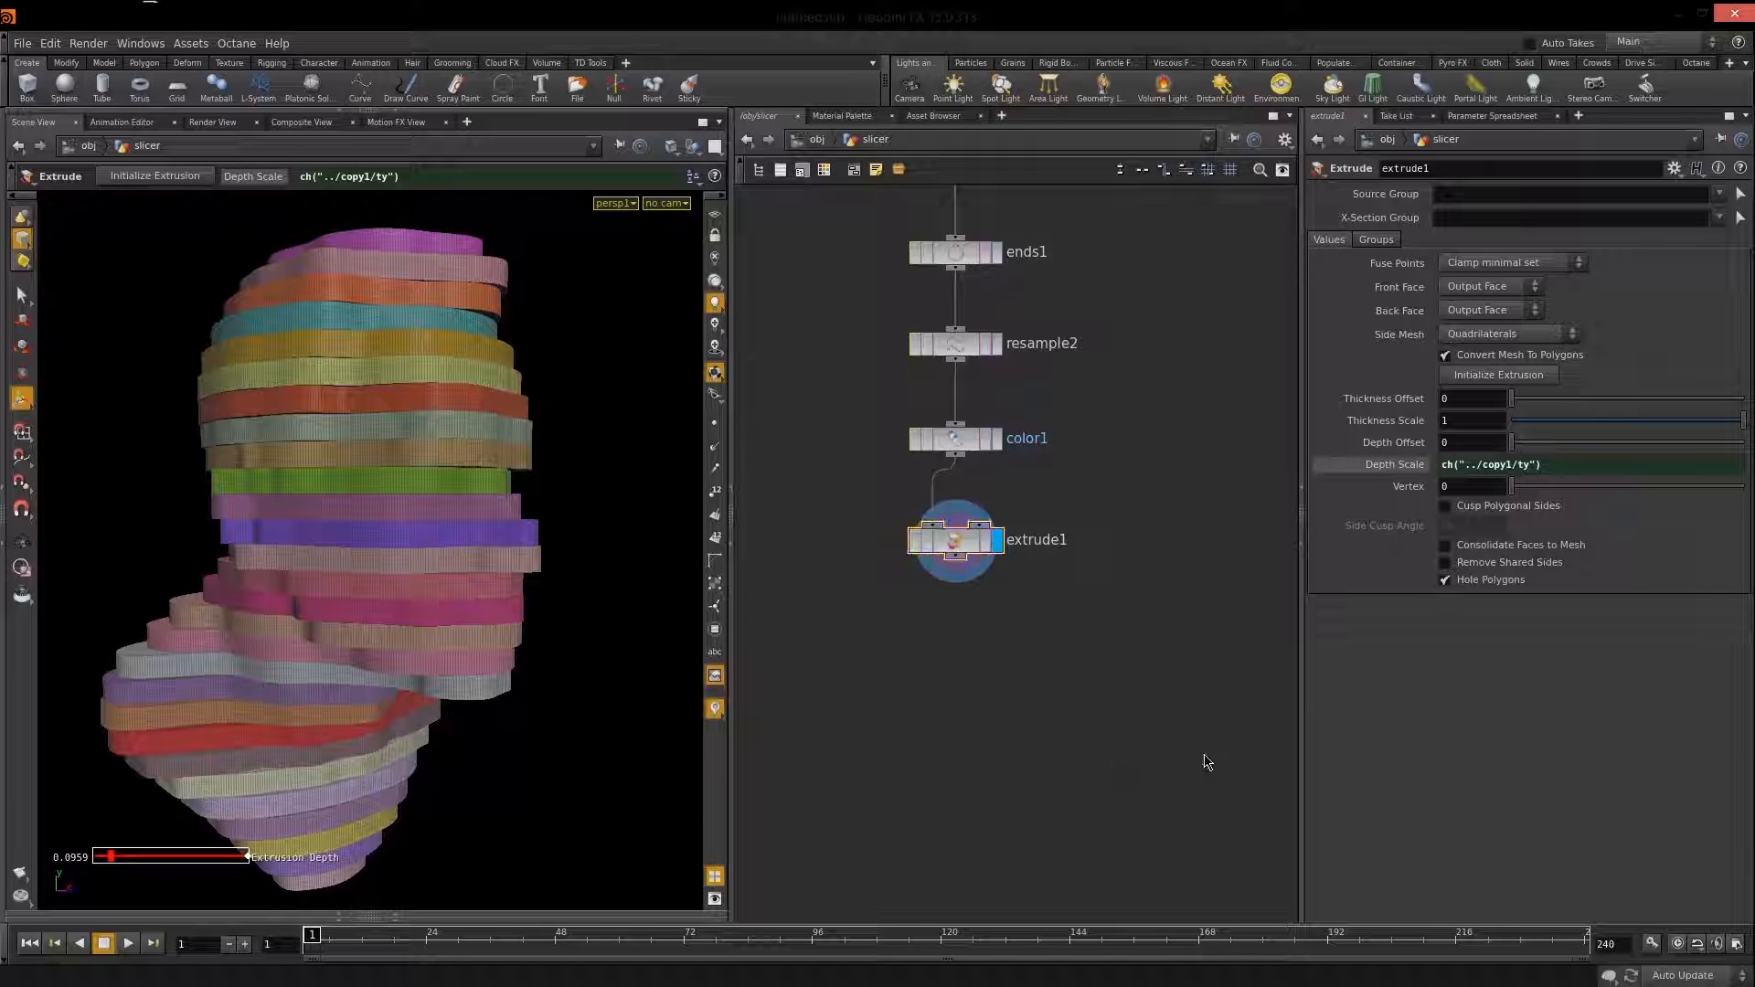
# Examine the extruded slices from several angles for gaps between neighbouring layers.
pyautogui.press('Escape')
pyautogui.moveTo(413, 601); pyautogui.dragTo(391, 509)
pyautogui.moveTo(392, 509); pyautogui.dragTo(677, 415, button='right')
pyautogui.moveTo(677, 415); pyautogui.dragTo(499, 547)
pyautogui.moveTo(499, 548); pyautogui.dragTo(504, 548, button='middle')
pyautogui.moveTo(505, 547); pyautogui.dragTo(396, 611, button='right')
pyautogui.moveTo(395, 611); pyautogui.dragTo(431, 629)
# Set copy1's number of copies to 60.
pyautogui.moveTo(1137, 387); pyautogui.dragTo(1089, 655, button='middle')
pyautogui.moveTo(1152, 476); pyautogui.dragTo(1233, 740, button='middle')
pyautogui.moveTo(1145, 527); pyautogui.dragTo(1130, 840, button='middle')
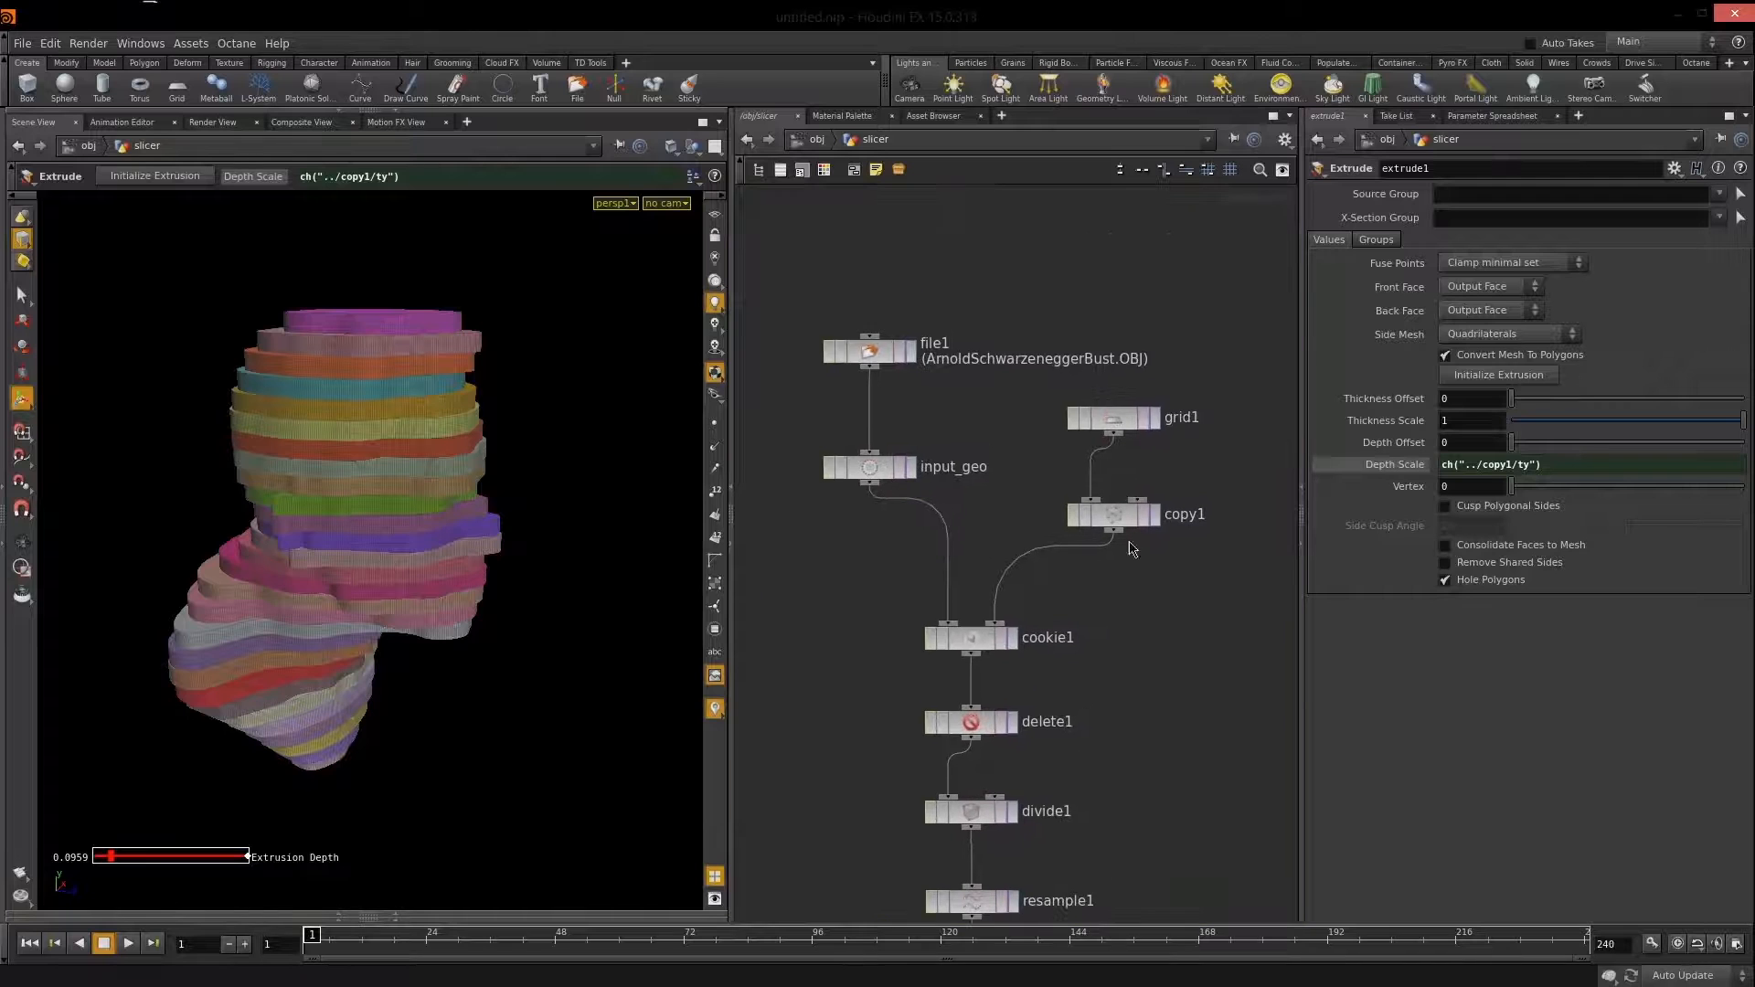
pyautogui.click(1141, 509)
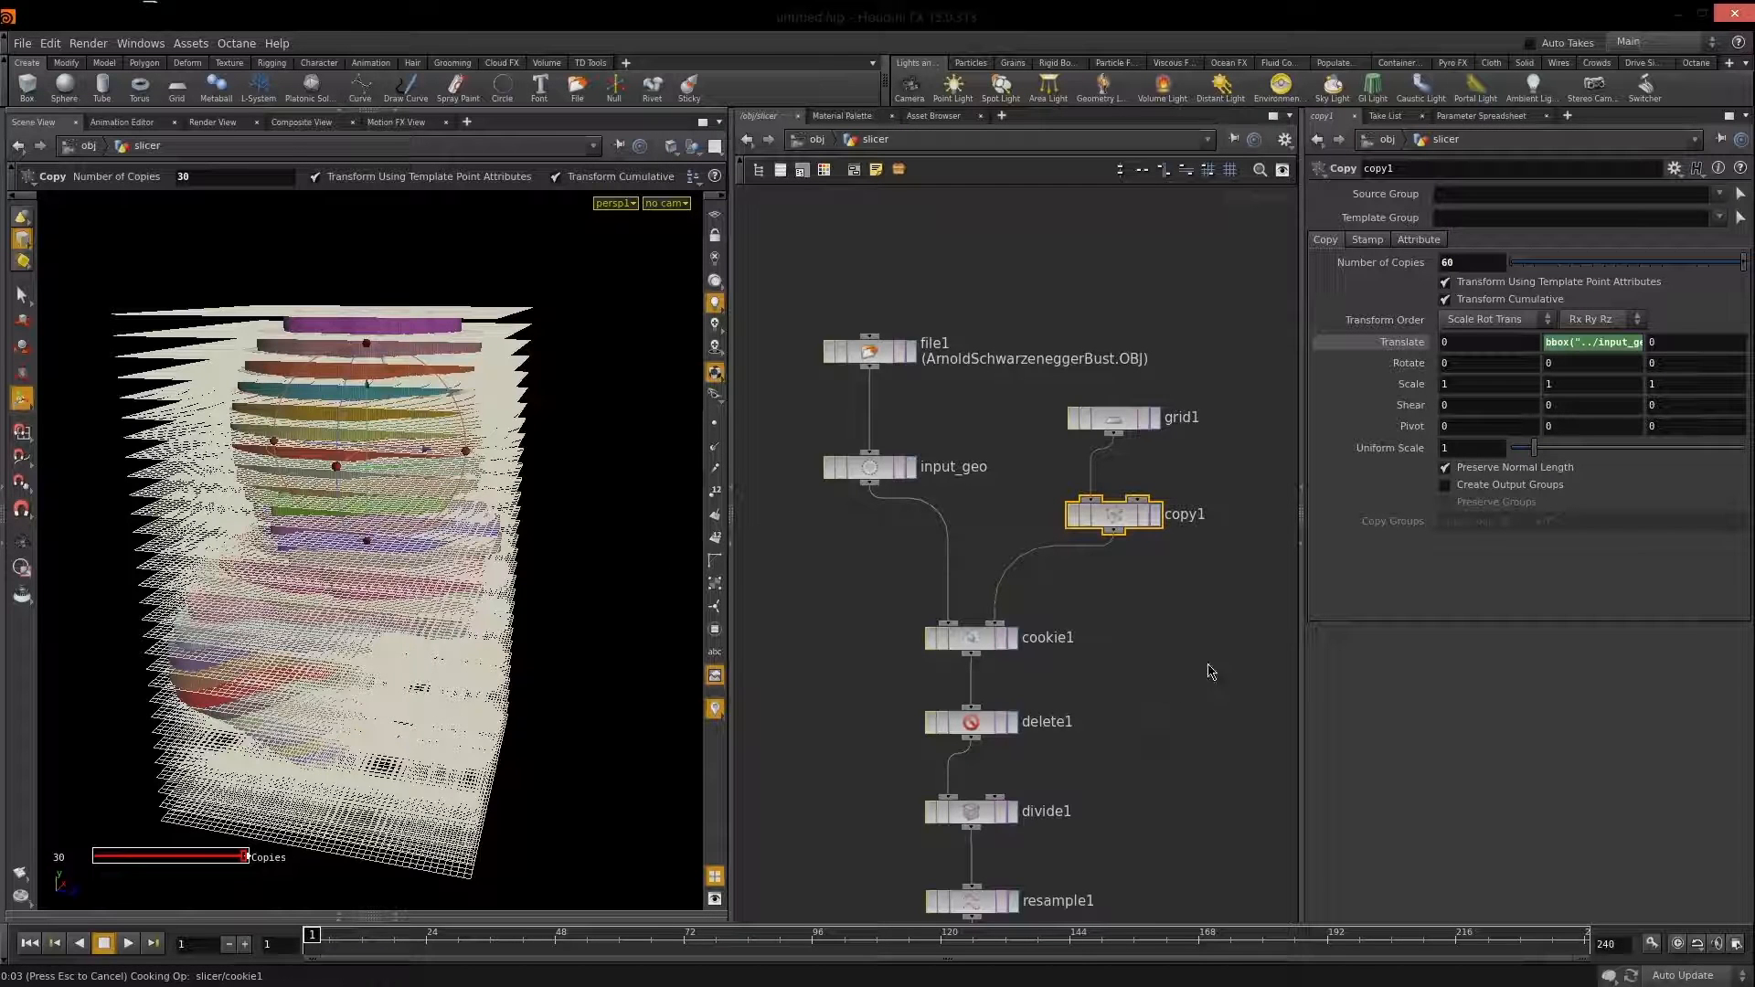
pyautogui.press('Escape')
pyautogui.moveTo(411, 600); pyautogui.dragTo(454, 631)
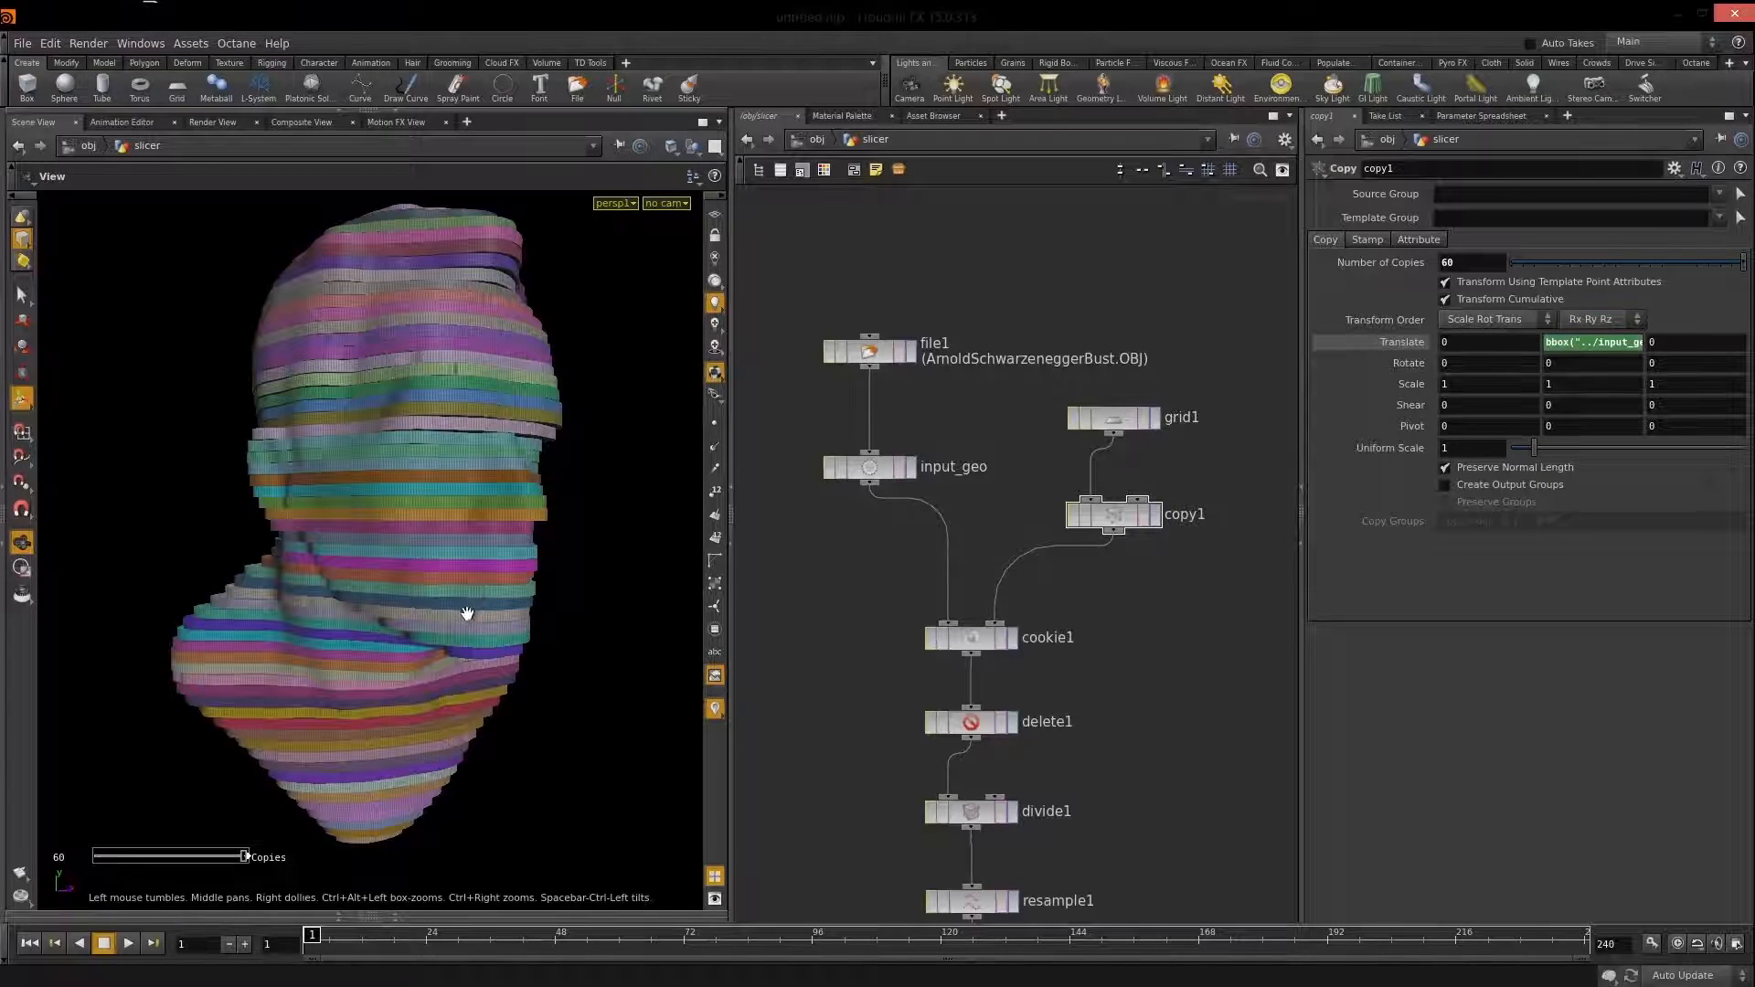
# Examine the finely sliced bust from the side and front, and look through the node network.
pyautogui.press('Escape')
pyautogui.press('Escape')
pyautogui.moveTo(497, 579)
pyautogui.mouseDown()
pyautogui.moveTo(380, 557)
pyautogui.moveTo(511, 552)
pyautogui.mouseUp()
pyautogui.moveTo(881, 822); pyautogui.dragTo(935, 435, button='middle')
pyautogui.moveTo(943, 907); pyautogui.dragTo(903, 590, button='middle')
pyautogui.moveTo(854, 212); pyautogui.dragTo(885, 681, button='middle')
pyautogui.moveTo(914, 360); pyautogui.dragTo(912, 444, button='middle')
pyautogui.press('Escape')
pyautogui.moveTo(418, 587); pyautogui.dragTo(478, 558)
pyautogui.keyDown('alt'); pyautogui.moveTo(477, 565); pyautogui.dragTo(544, 549, button='right'); pyautogui.keyUp('alt')
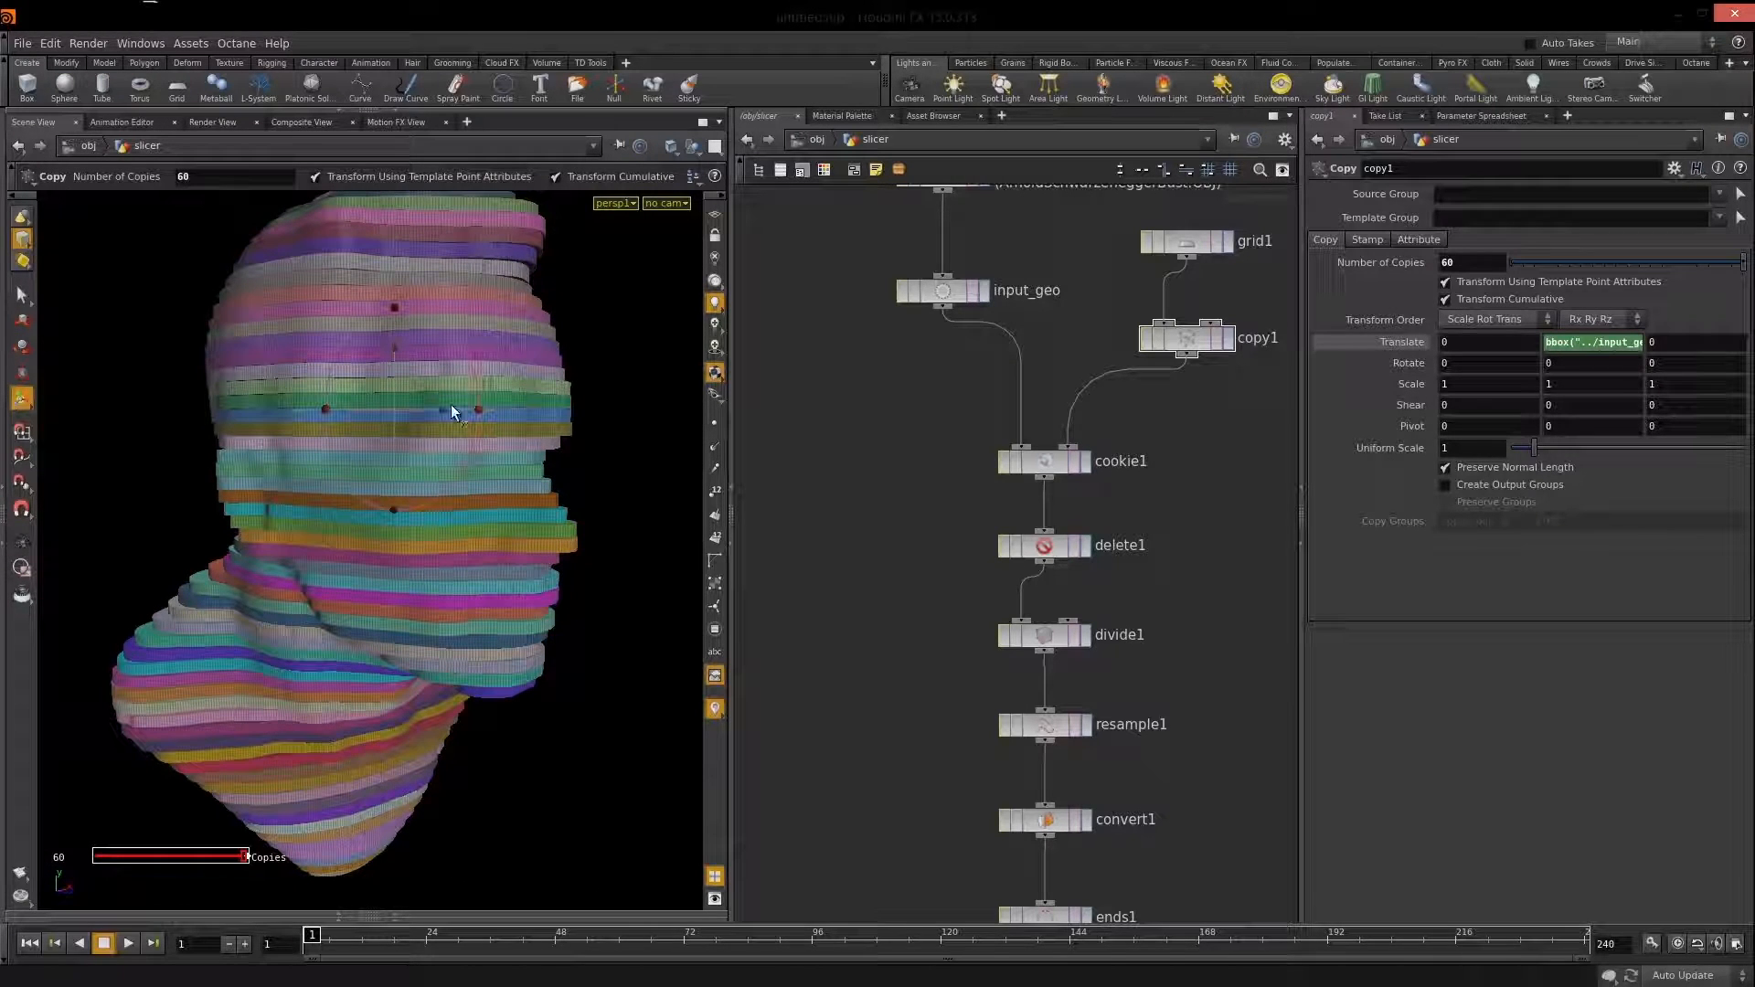
pyautogui.keyDown('alt'); pyautogui.moveTo(568, 662); pyautogui.dragTo(454, 473); pyautogui.keyUp('alt')
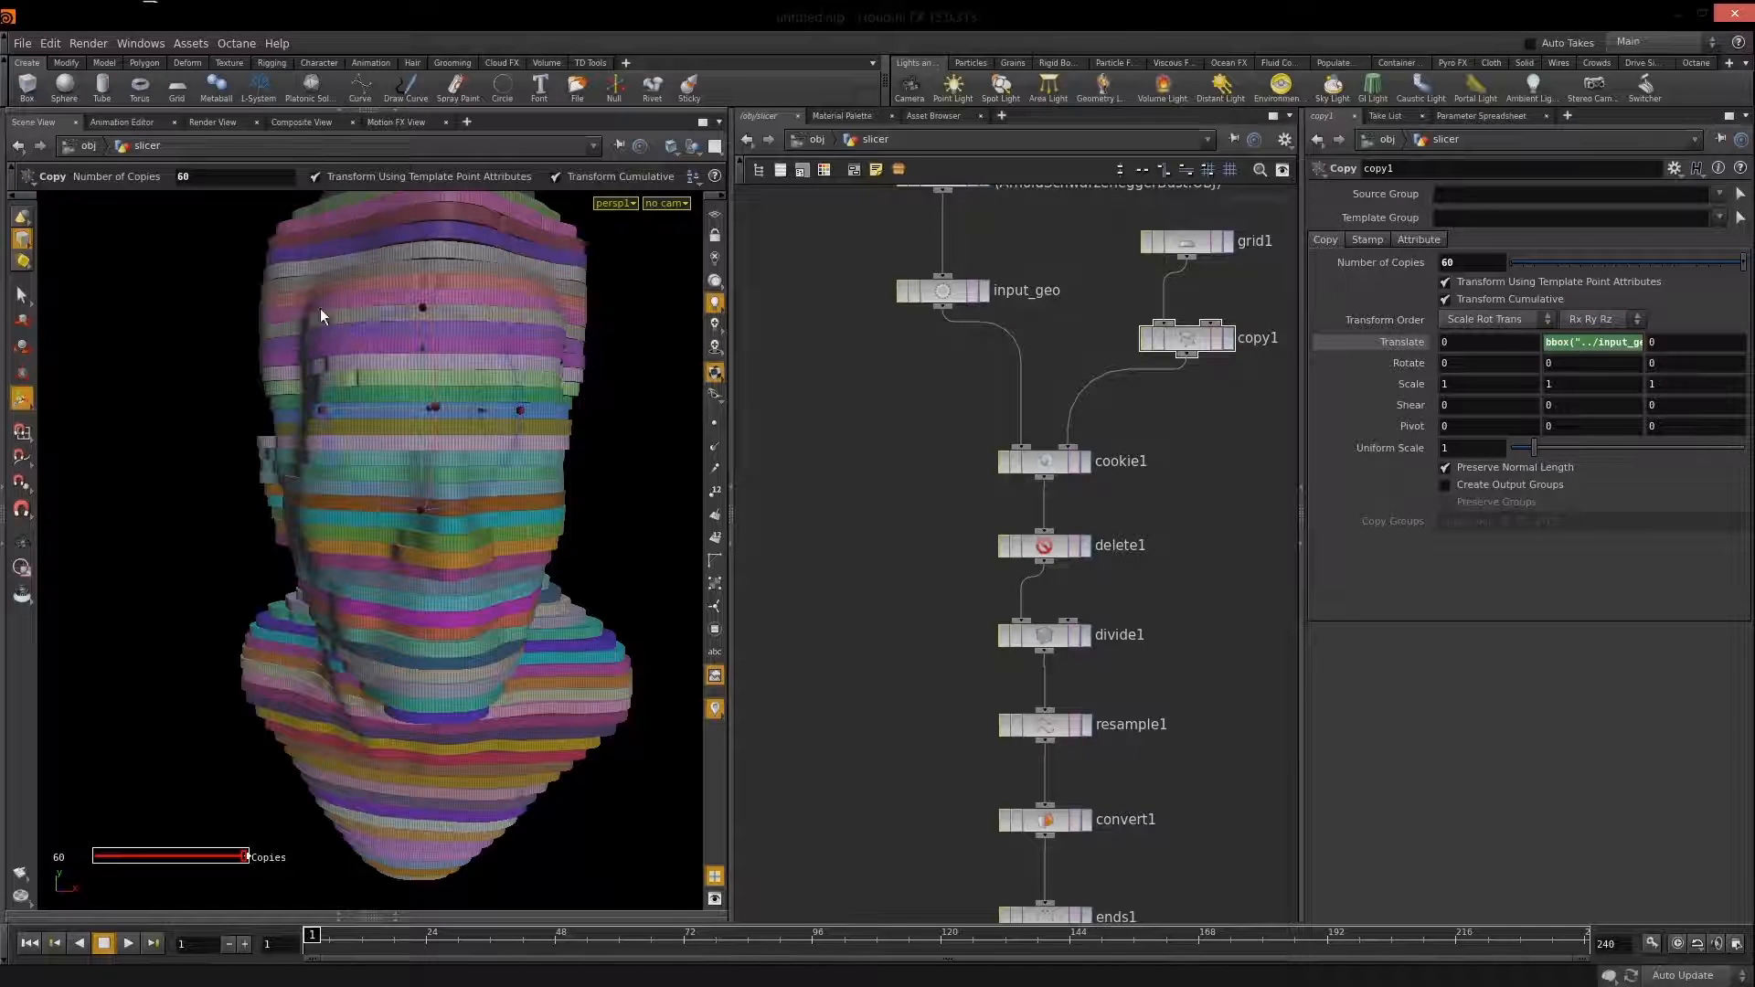
pyautogui.keyDown('alt'); pyautogui.moveTo(509, 790); pyautogui.dragTo(509, 619); pyautogui.keyUp('alt')
# Move file1 up and input_geo down in the network to open a gap between the two nodes.
pyautogui.moveTo(952, 673); pyautogui.dragTo(959, 748, button='middle')
pyautogui.moveTo(962, 471); pyautogui.dragTo(946, 695, button='middle')
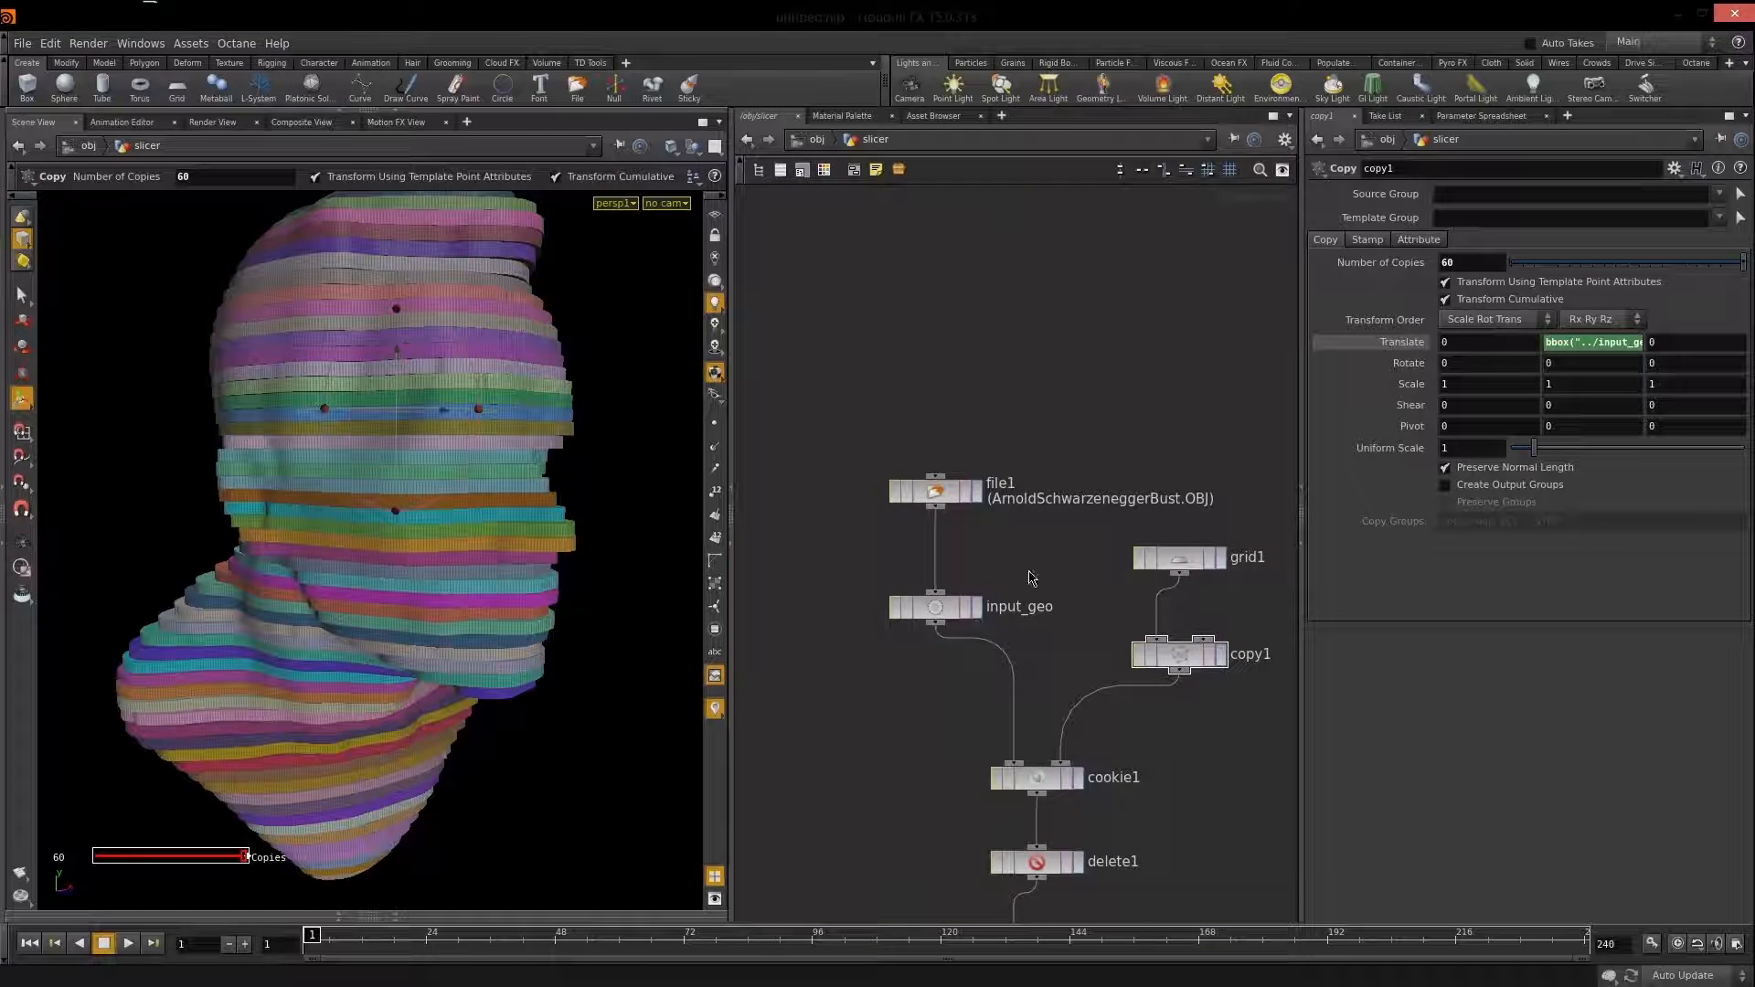
pyautogui.moveTo(932, 497); pyautogui.dragTo(928, 402)
pyautogui.moveTo(940, 614); pyautogui.dragTo(940, 663)
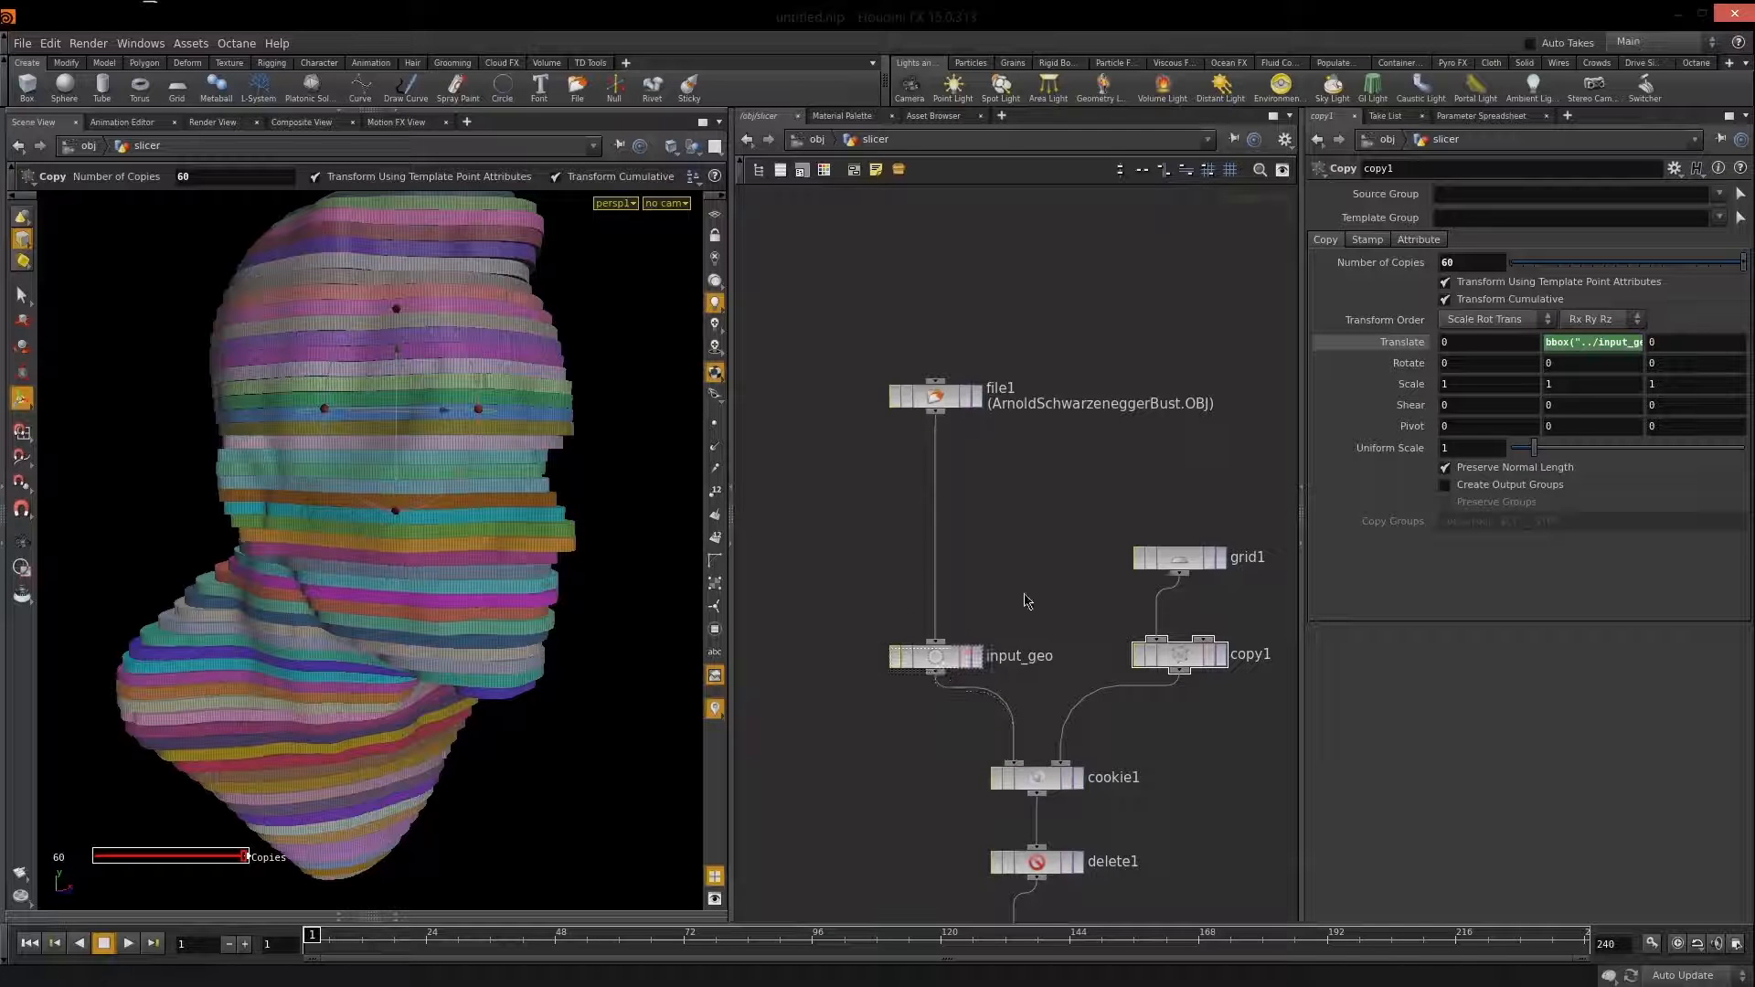
pyautogui.press('s')
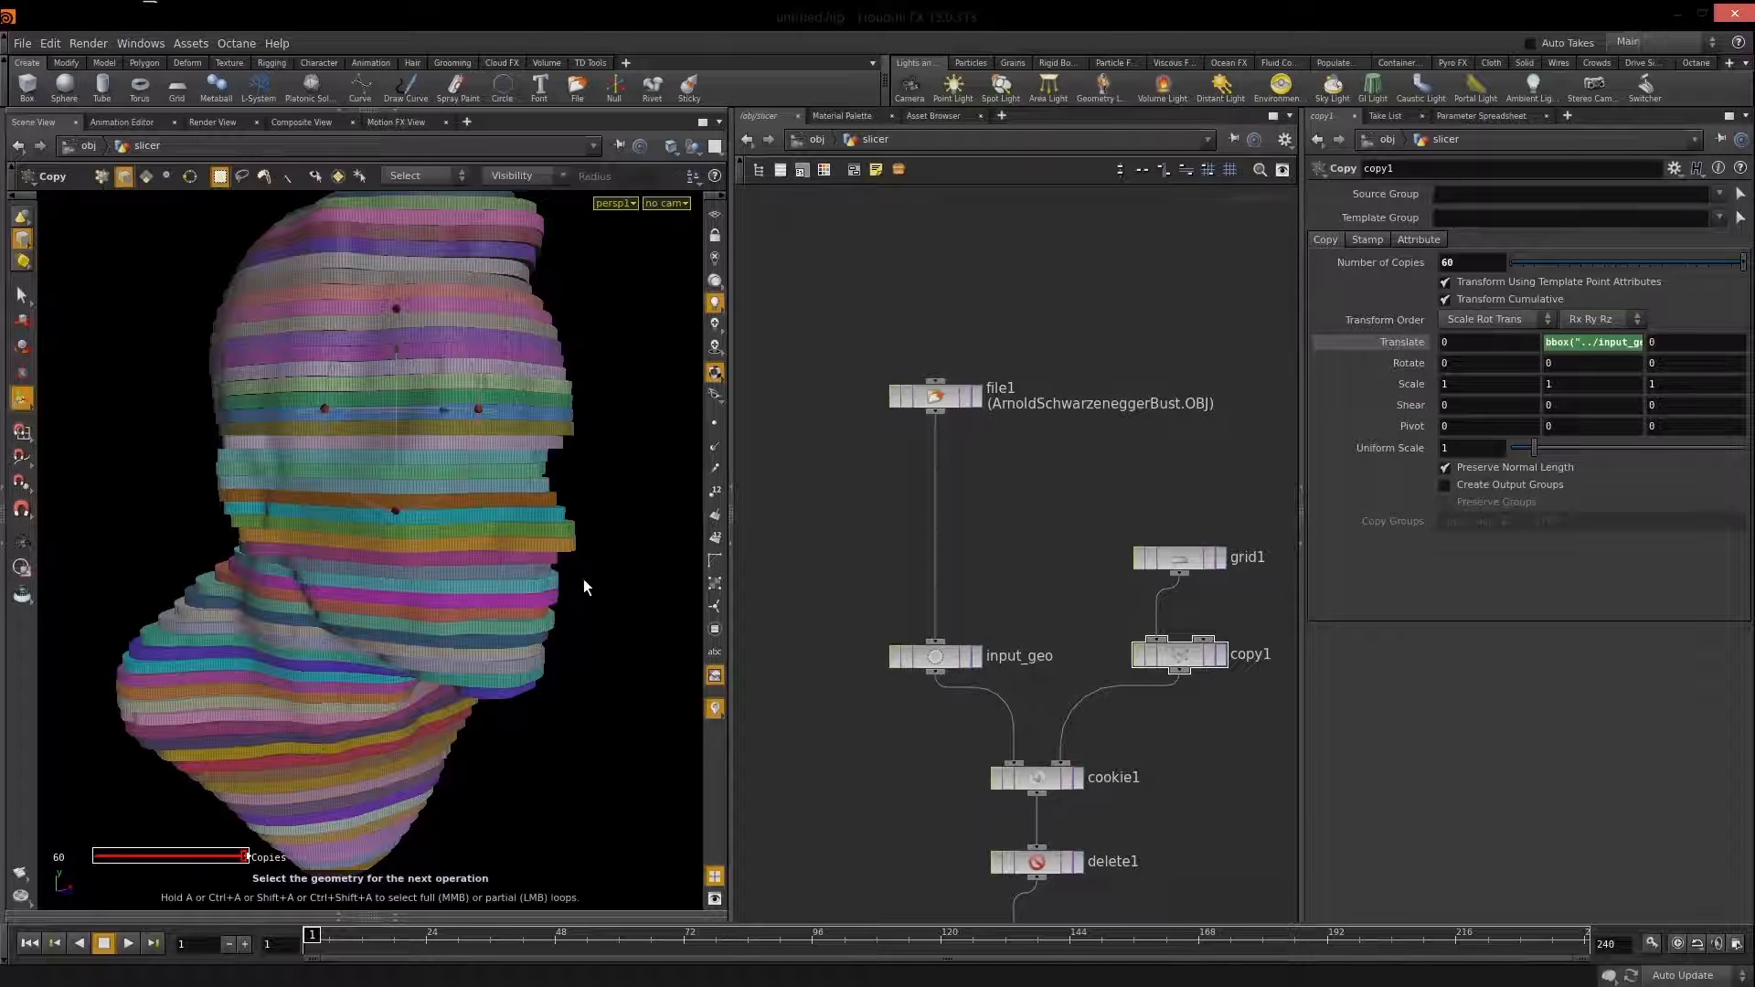
# Insert a Transform node between file1 and input_geo and display its result.
pyautogui.keyDown('alt'); pyautogui.moveTo(583, 566); pyautogui.dragTo(497, 585, button='right'); pyautogui.keyUp('alt')
pyautogui.keyDown('alt'); pyautogui.moveTo(497, 586); pyautogui.dragTo(439, 585); pyautogui.keyUp('alt')
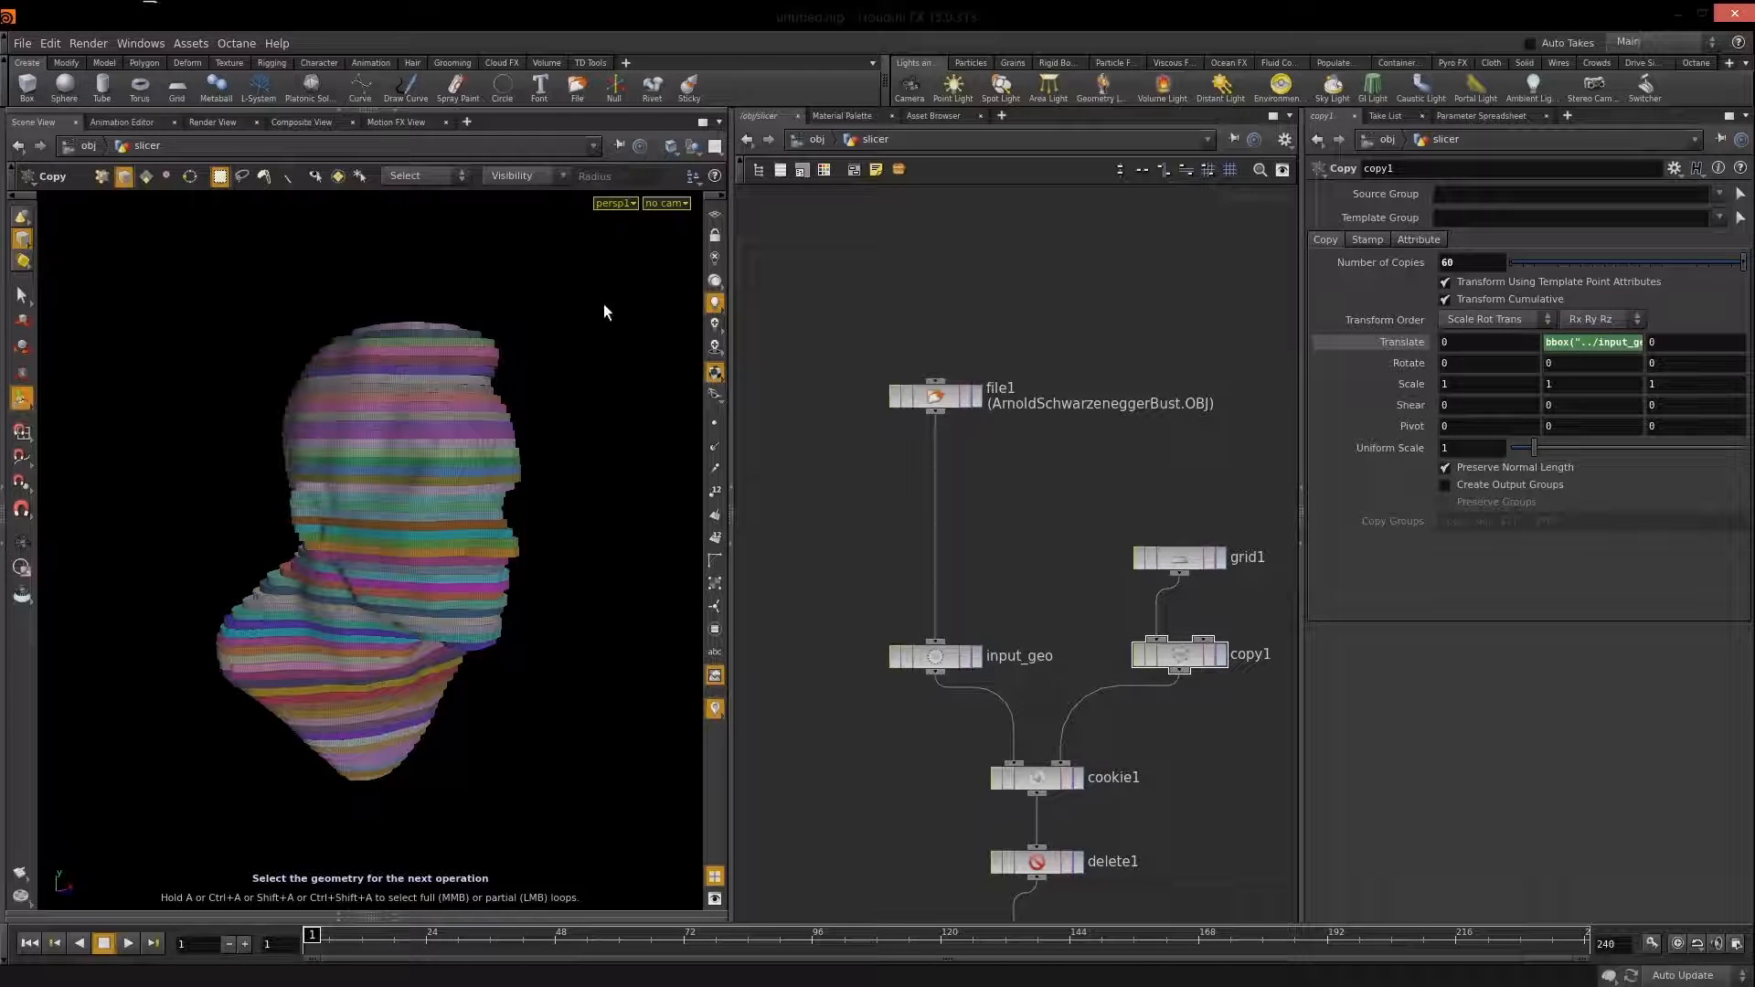
pyautogui.moveTo(1148, 567); pyautogui.dragTo(884, 709, button='middle')
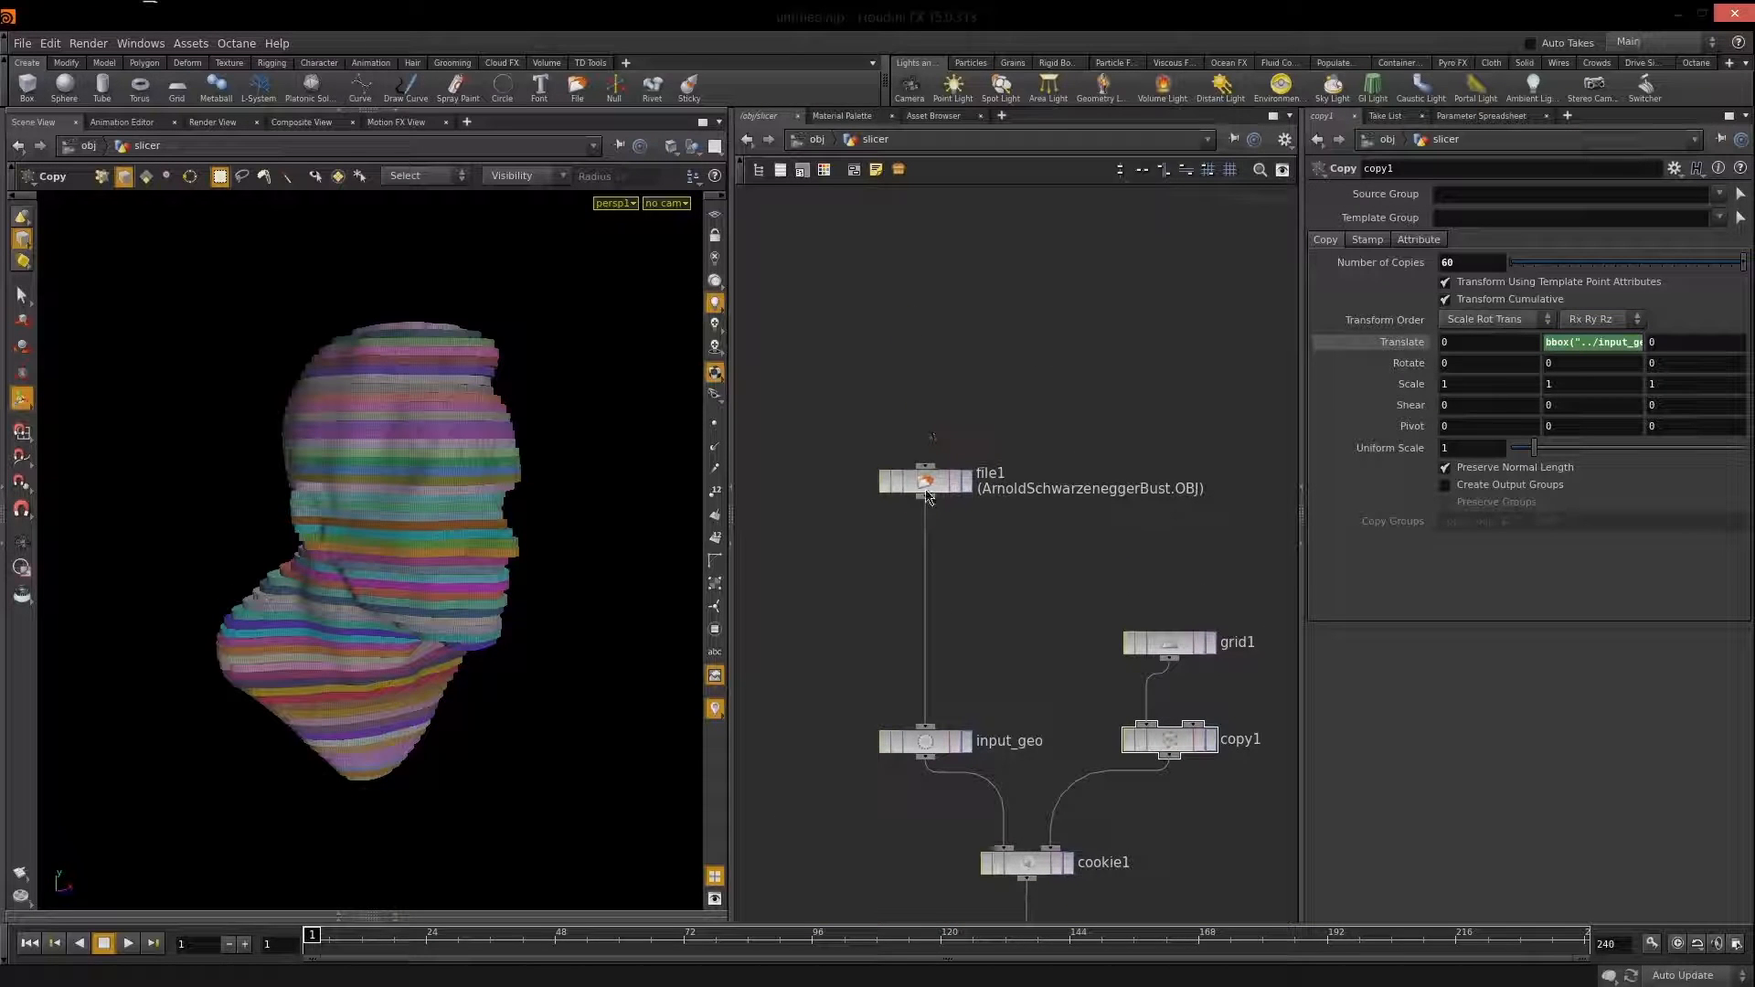
pyautogui.press('Tab')
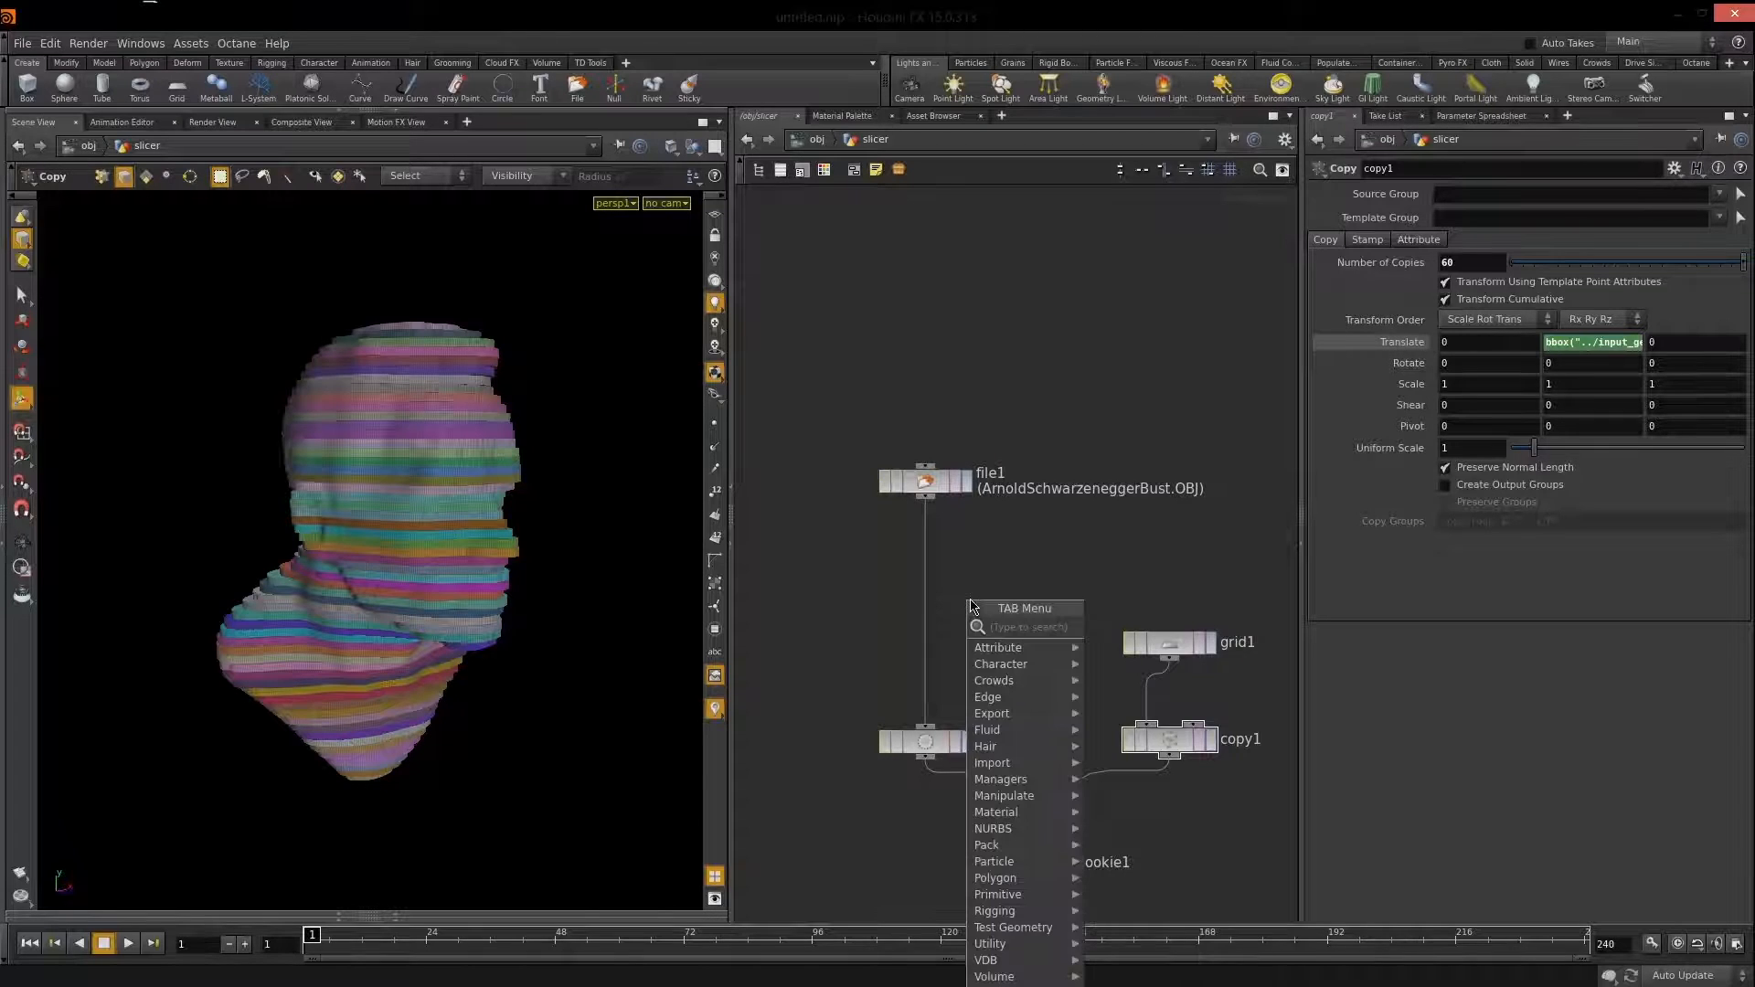
pyautogui.write('trans')
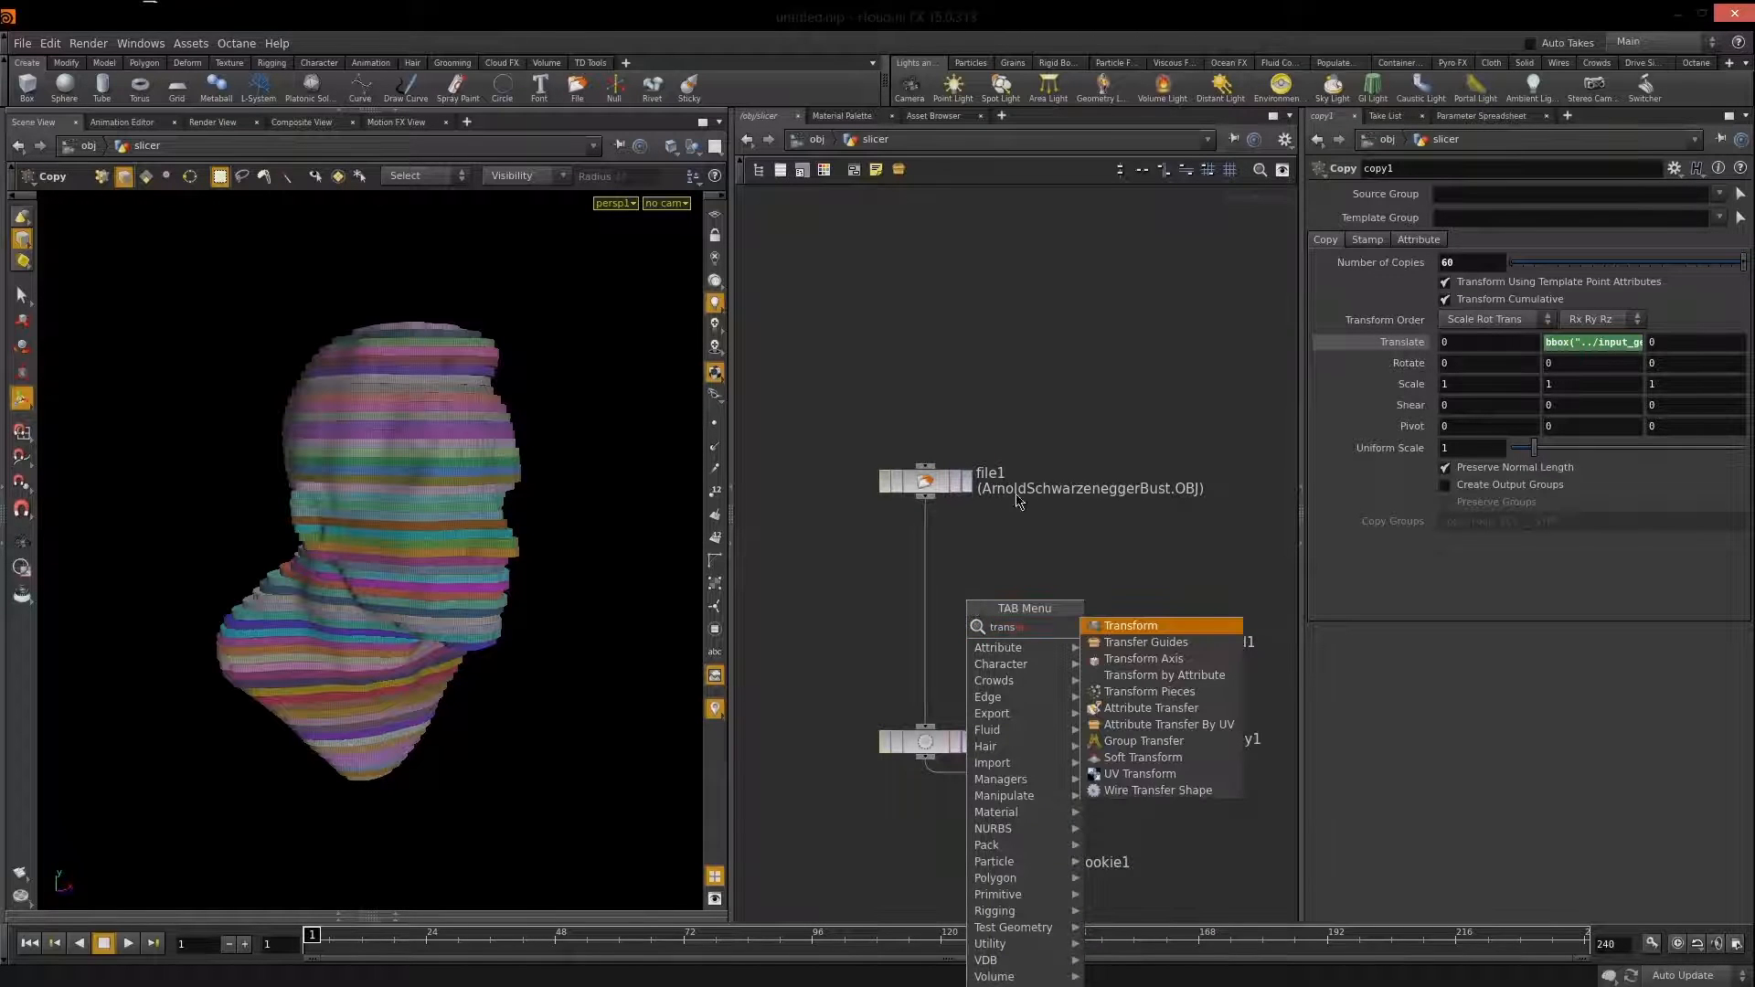
pyautogui.click(1154, 630)
pyautogui.click(937, 627)
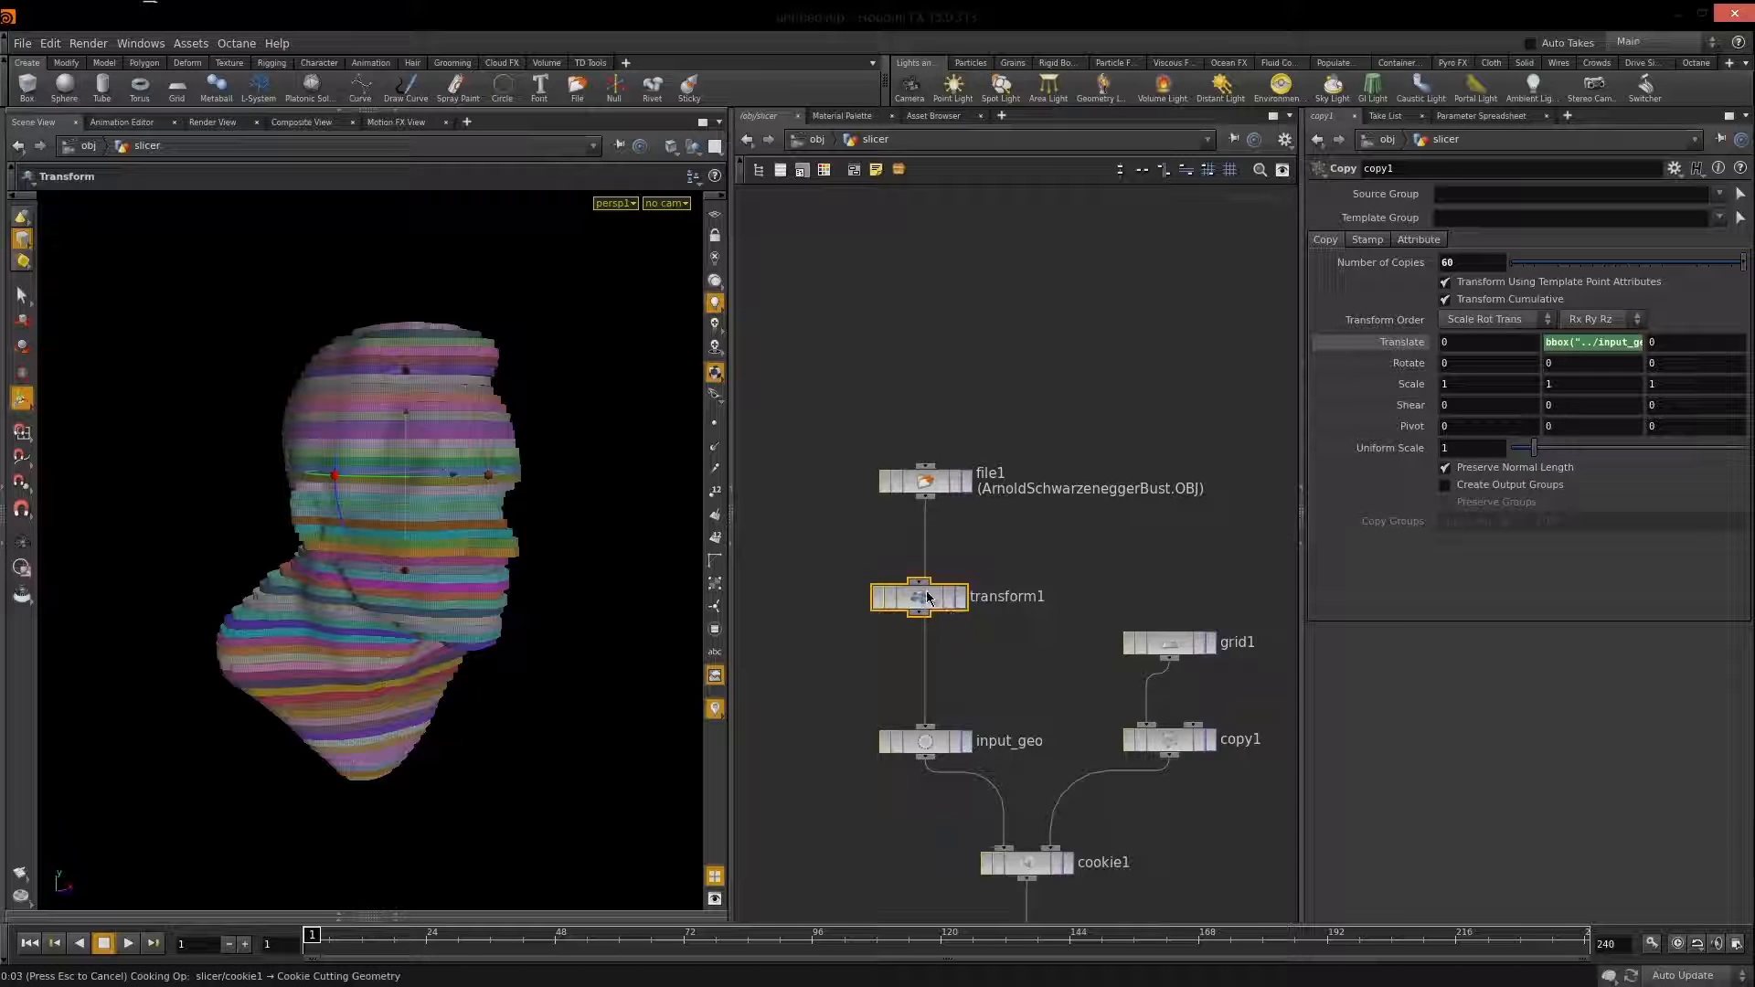
pyautogui.click(962, 605)
pyautogui.doubleClick(979, 612)
pyautogui.press('Return')
pyautogui.click(966, 608)
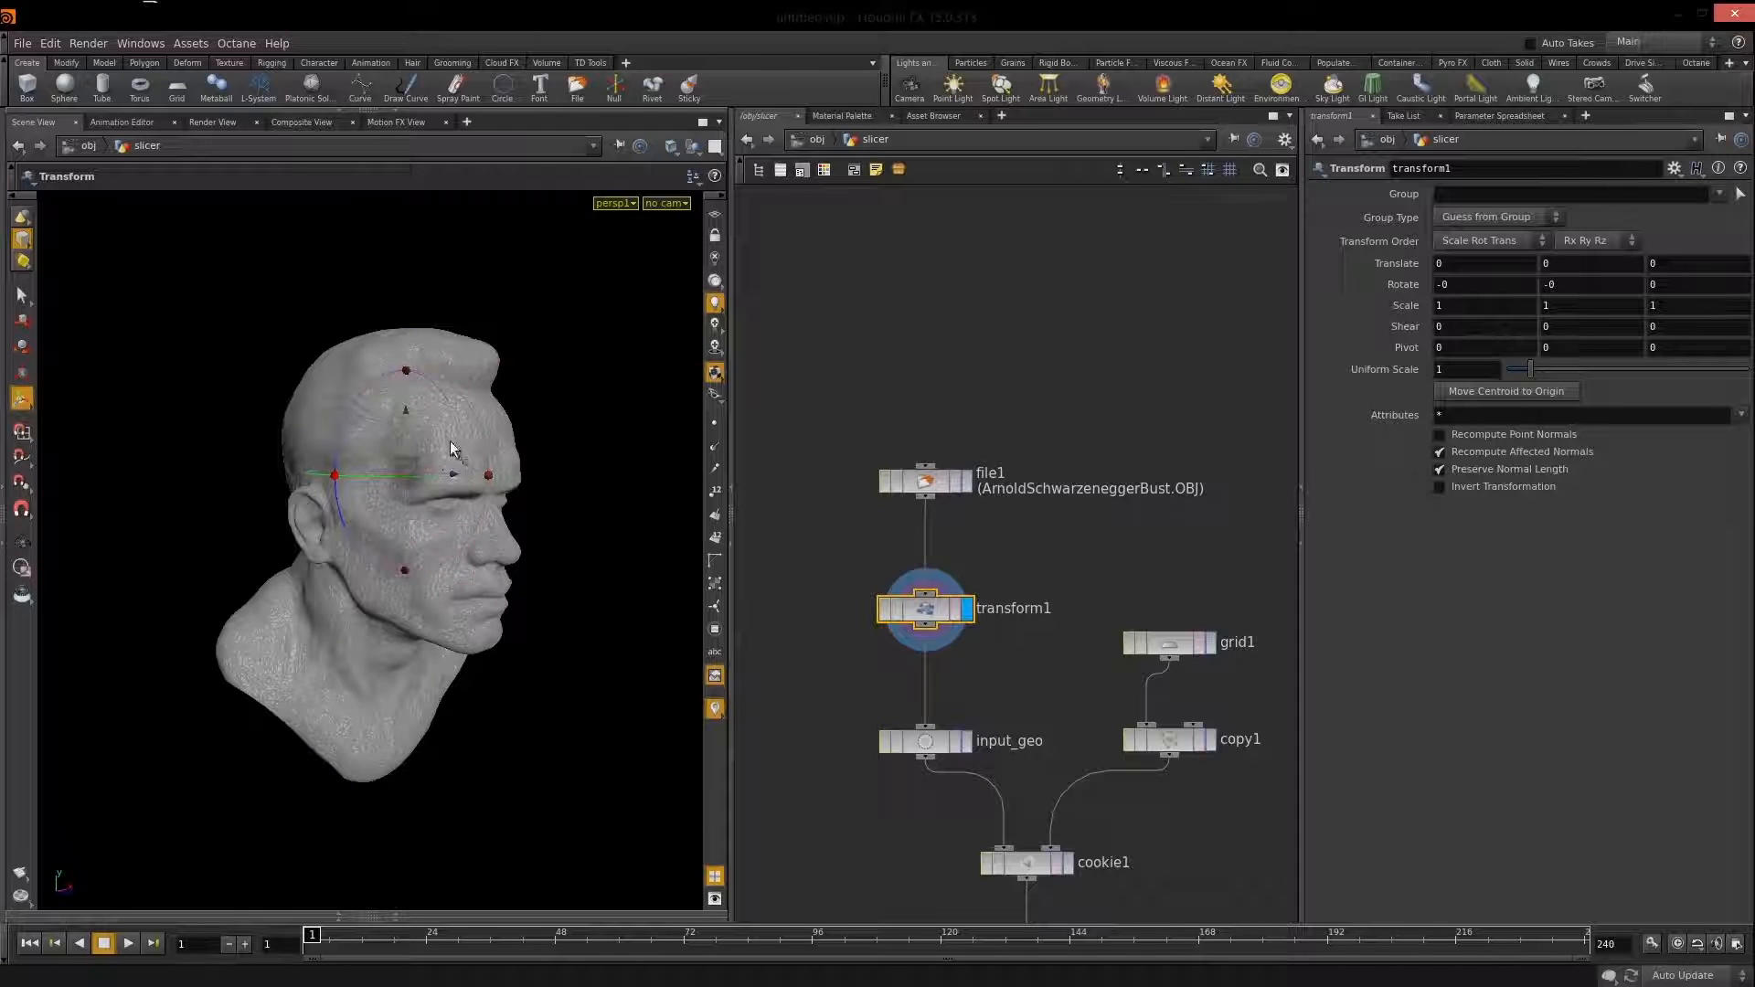
# Rotate the bust about the X axis by about 40.27 degrees with transform1.
pyautogui.press('Escape')
pyautogui.moveTo(463, 531); pyautogui.dragTo(544, 546)
pyautogui.click(934, 623)
pyautogui.moveTo(454, 398); pyautogui.dragTo(512, 458)
pyautogui.moveTo(491, 421); pyautogui.dragTo(513, 458)
# Display extrude1's output and look at the slices of the tilted bust from the side.
pyautogui.moveTo(1105, 727); pyautogui.dragTo(1062, 349, button='middle')
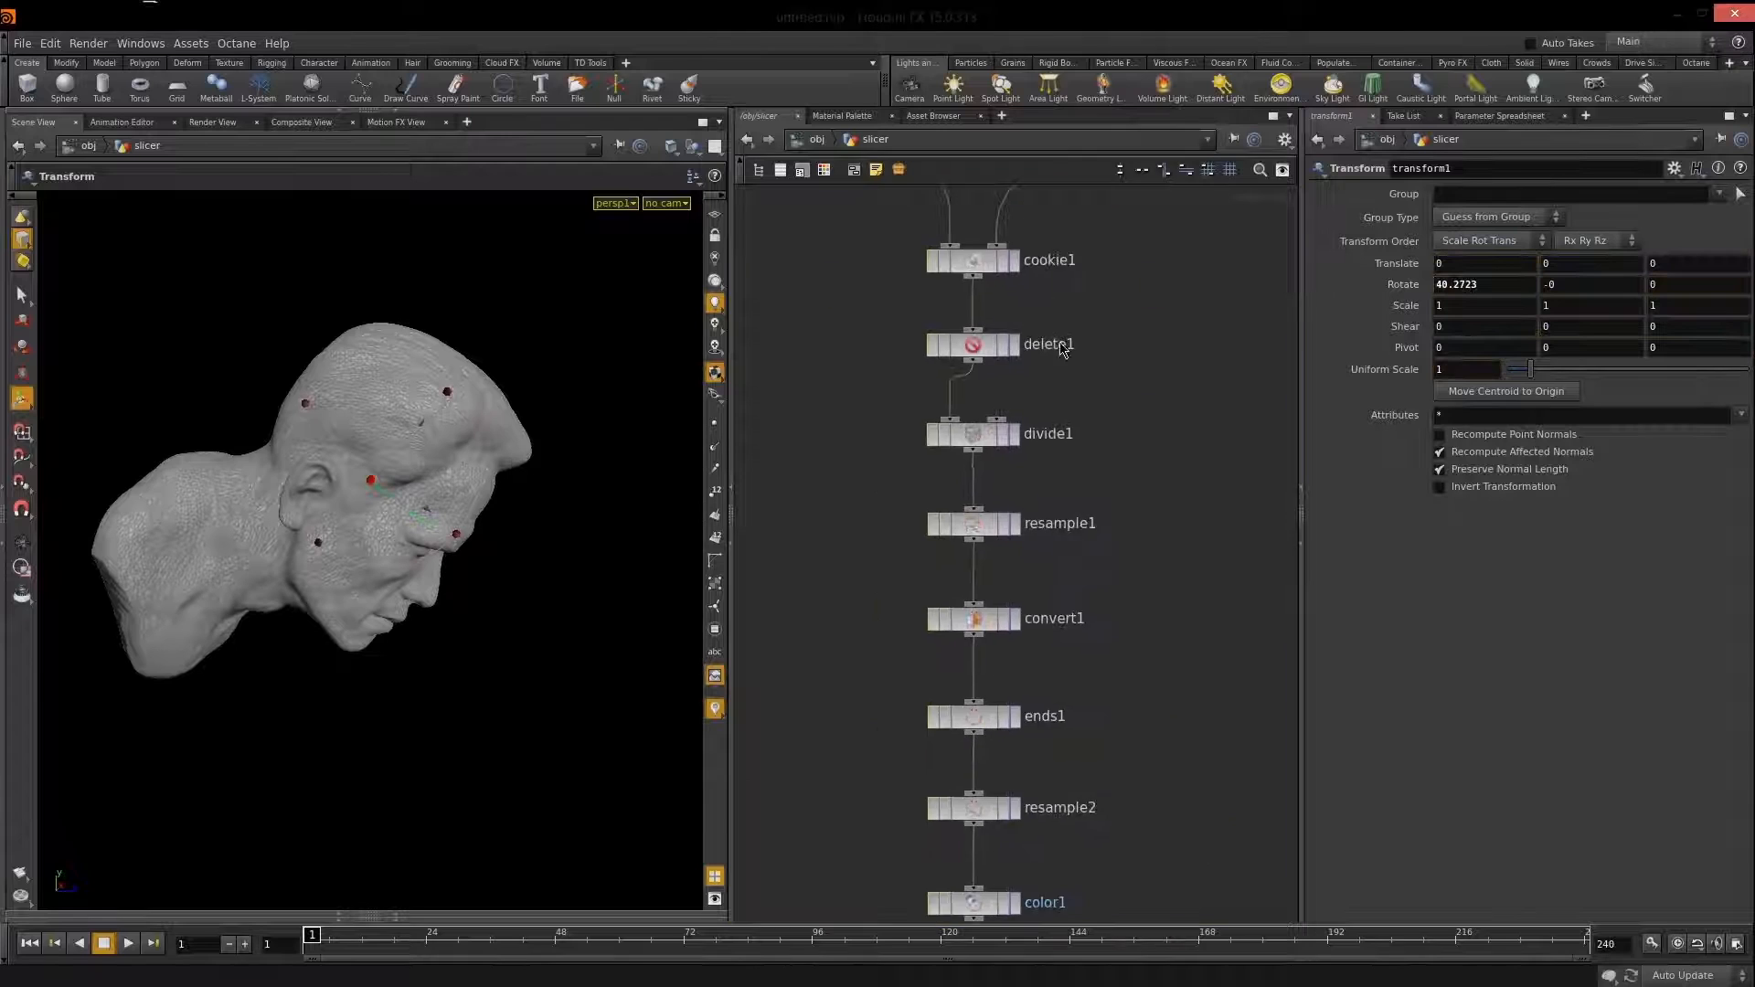
pyautogui.moveTo(1141, 790); pyautogui.dragTo(1108, 575, button='middle')
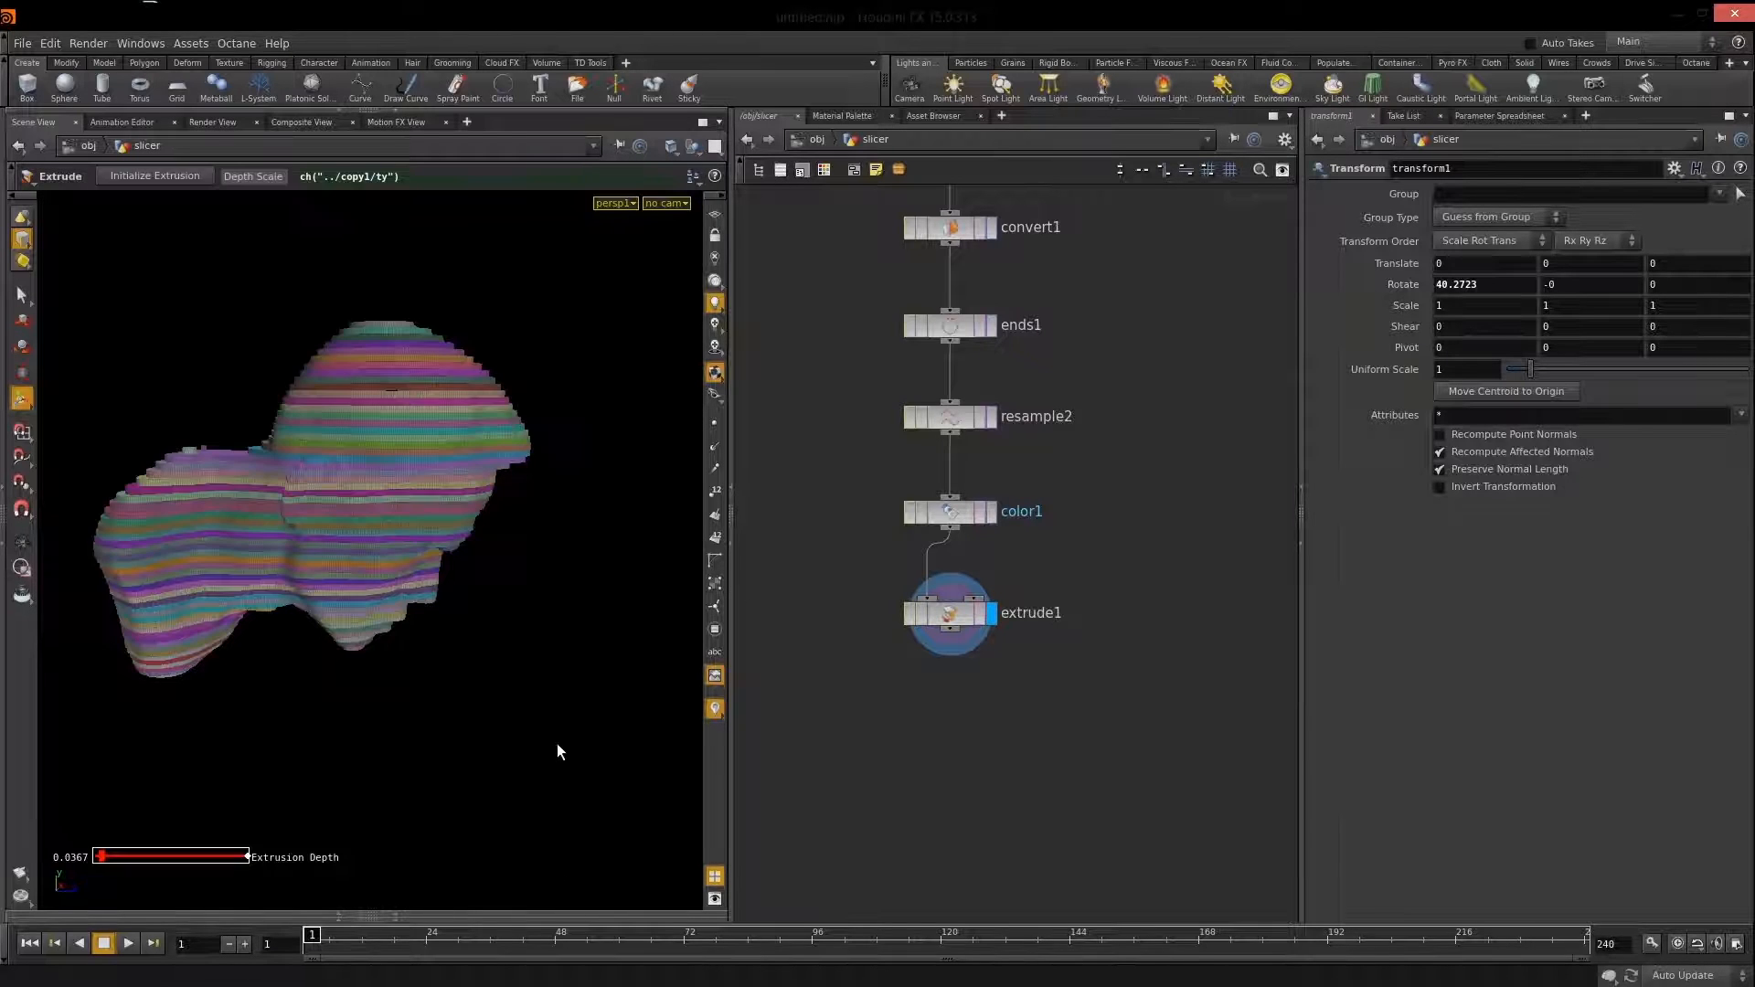
pyautogui.press('Escape')
pyautogui.moveTo(466, 498); pyautogui.dragTo(121, 649)
pyautogui.press('Return')
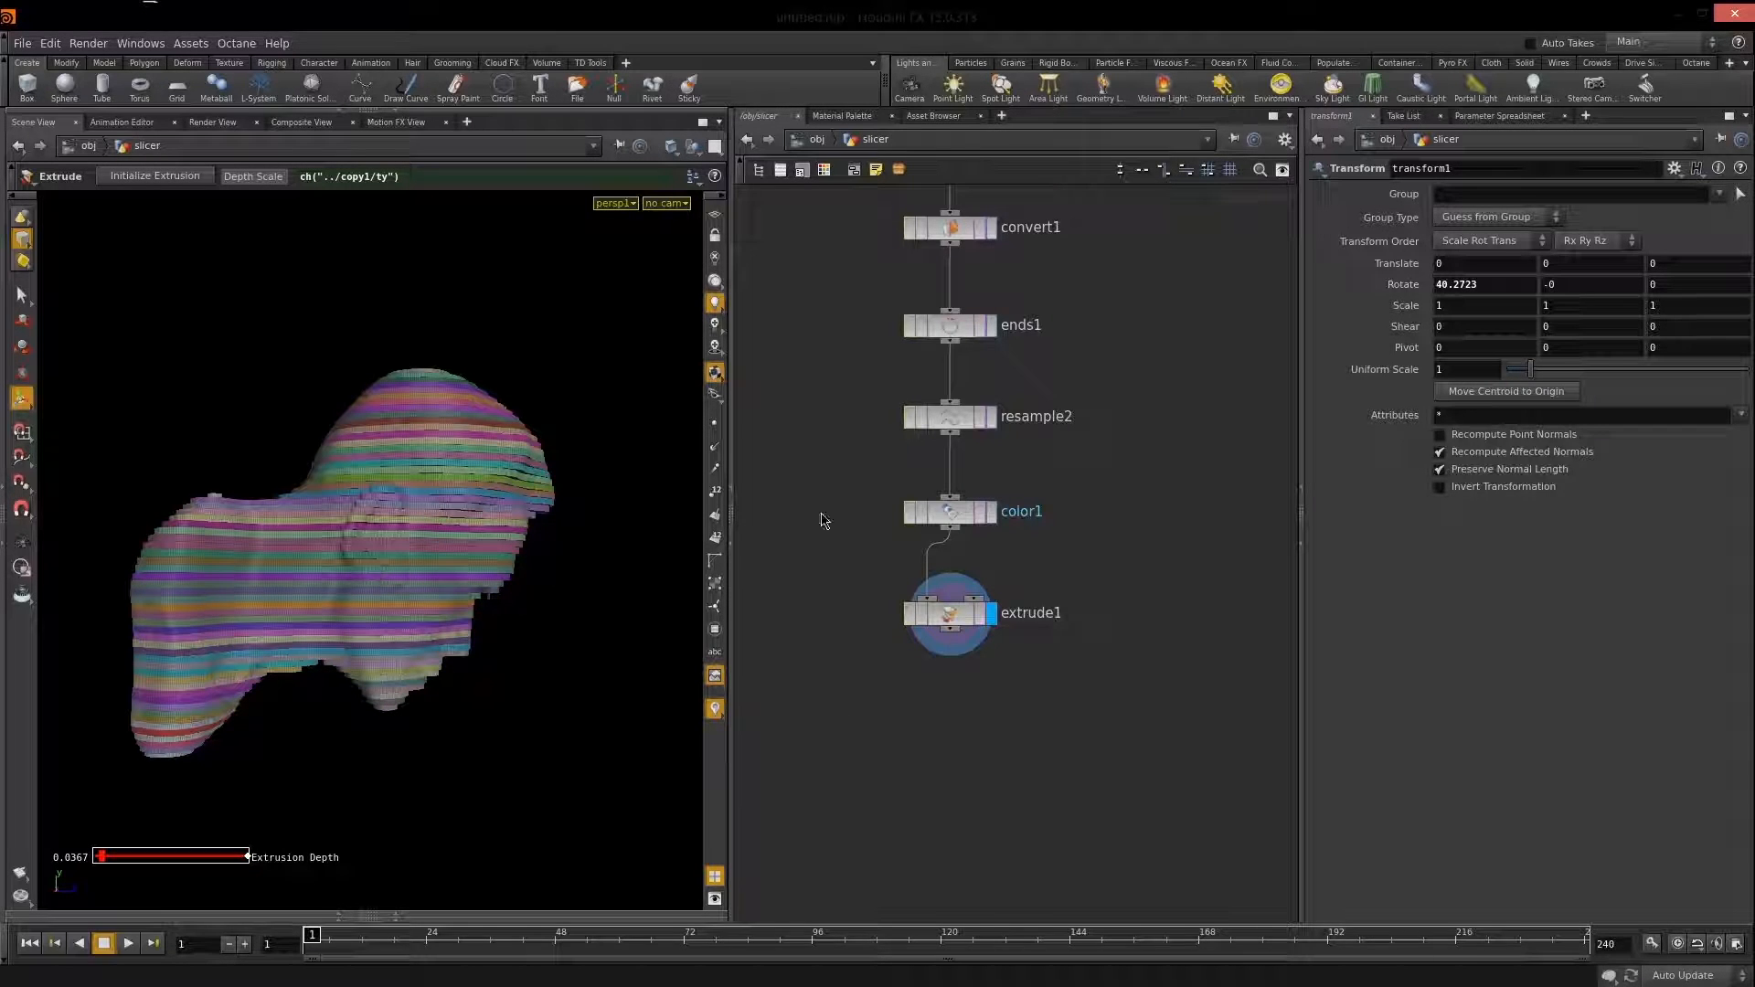
# Examine the node chain between transform1 and extrude1 to trace where the input rotation enters and where the slicing ends.
pyautogui.moveTo(823, 520); pyautogui.dragTo(905, 666, button='middle')
pyautogui.moveTo(881, 485); pyautogui.dragTo(878, 700, button='middle')
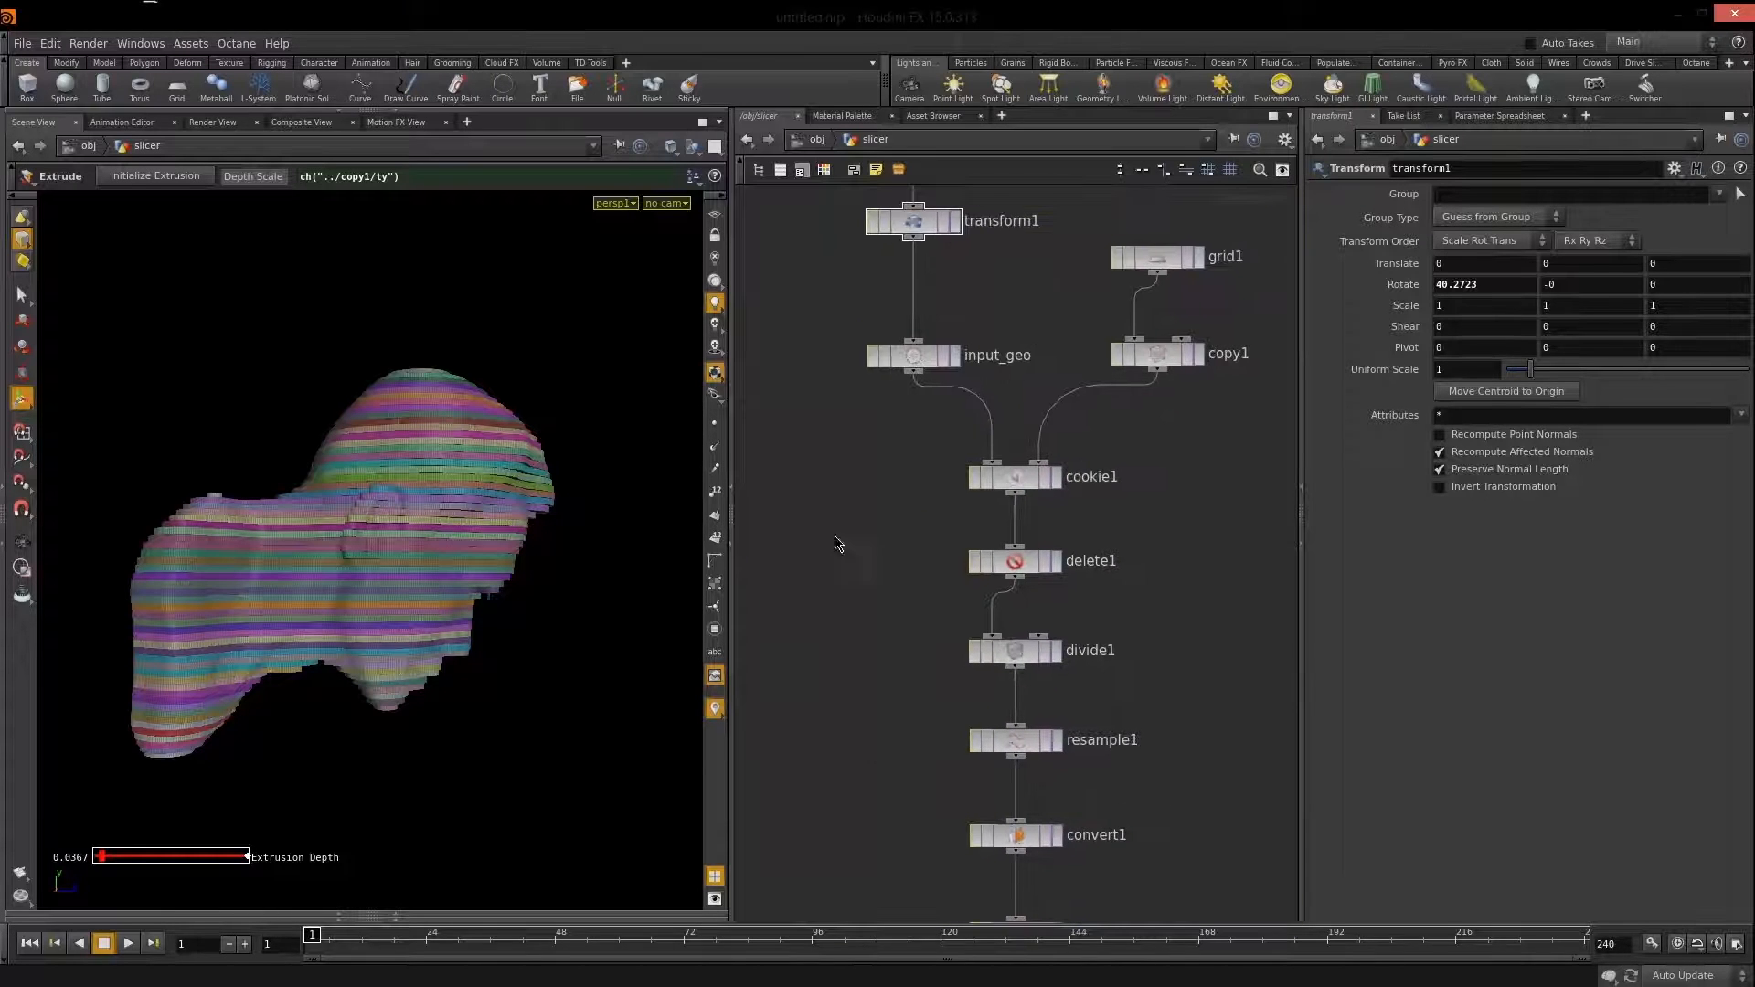
pyautogui.moveTo(835, 543); pyautogui.dragTo(839, 698, button='middle')
pyautogui.click(950, 419)
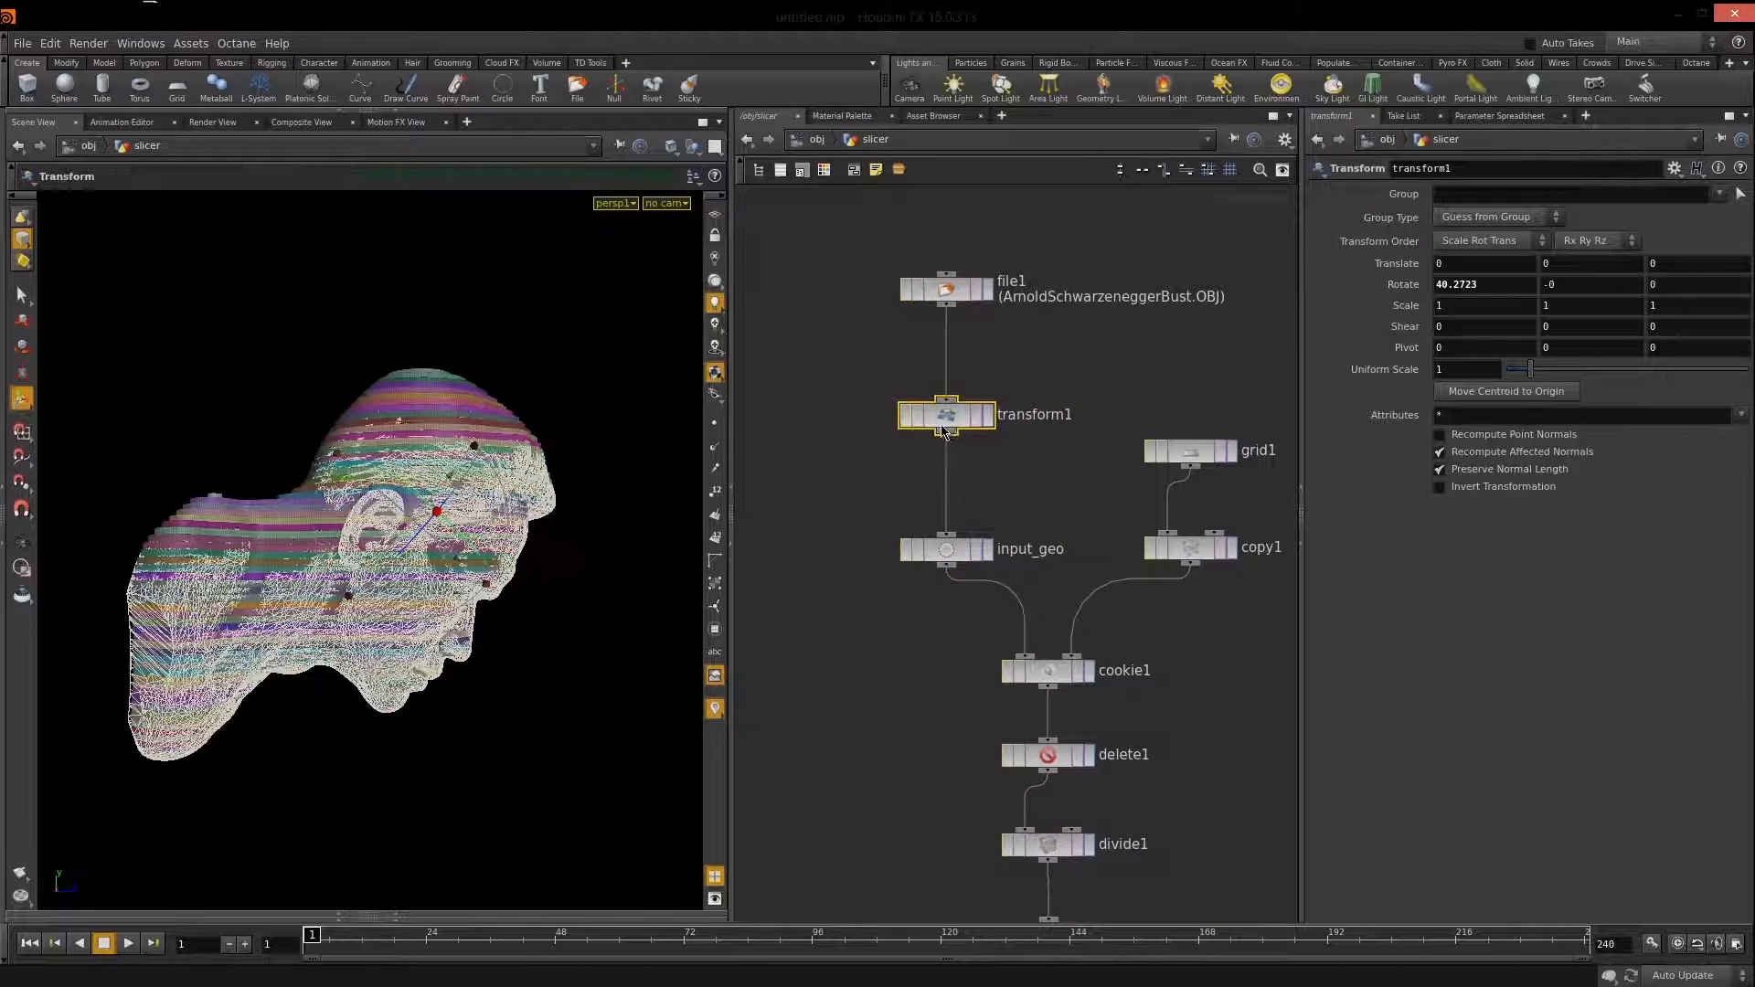
pyautogui.moveTo(928, 767); pyautogui.dragTo(886, 320, button='middle')
pyautogui.moveTo(925, 681); pyautogui.dragTo(933, 457, button='middle')
pyautogui.moveTo(872, 768); pyautogui.dragTo(913, 551, button='middle')
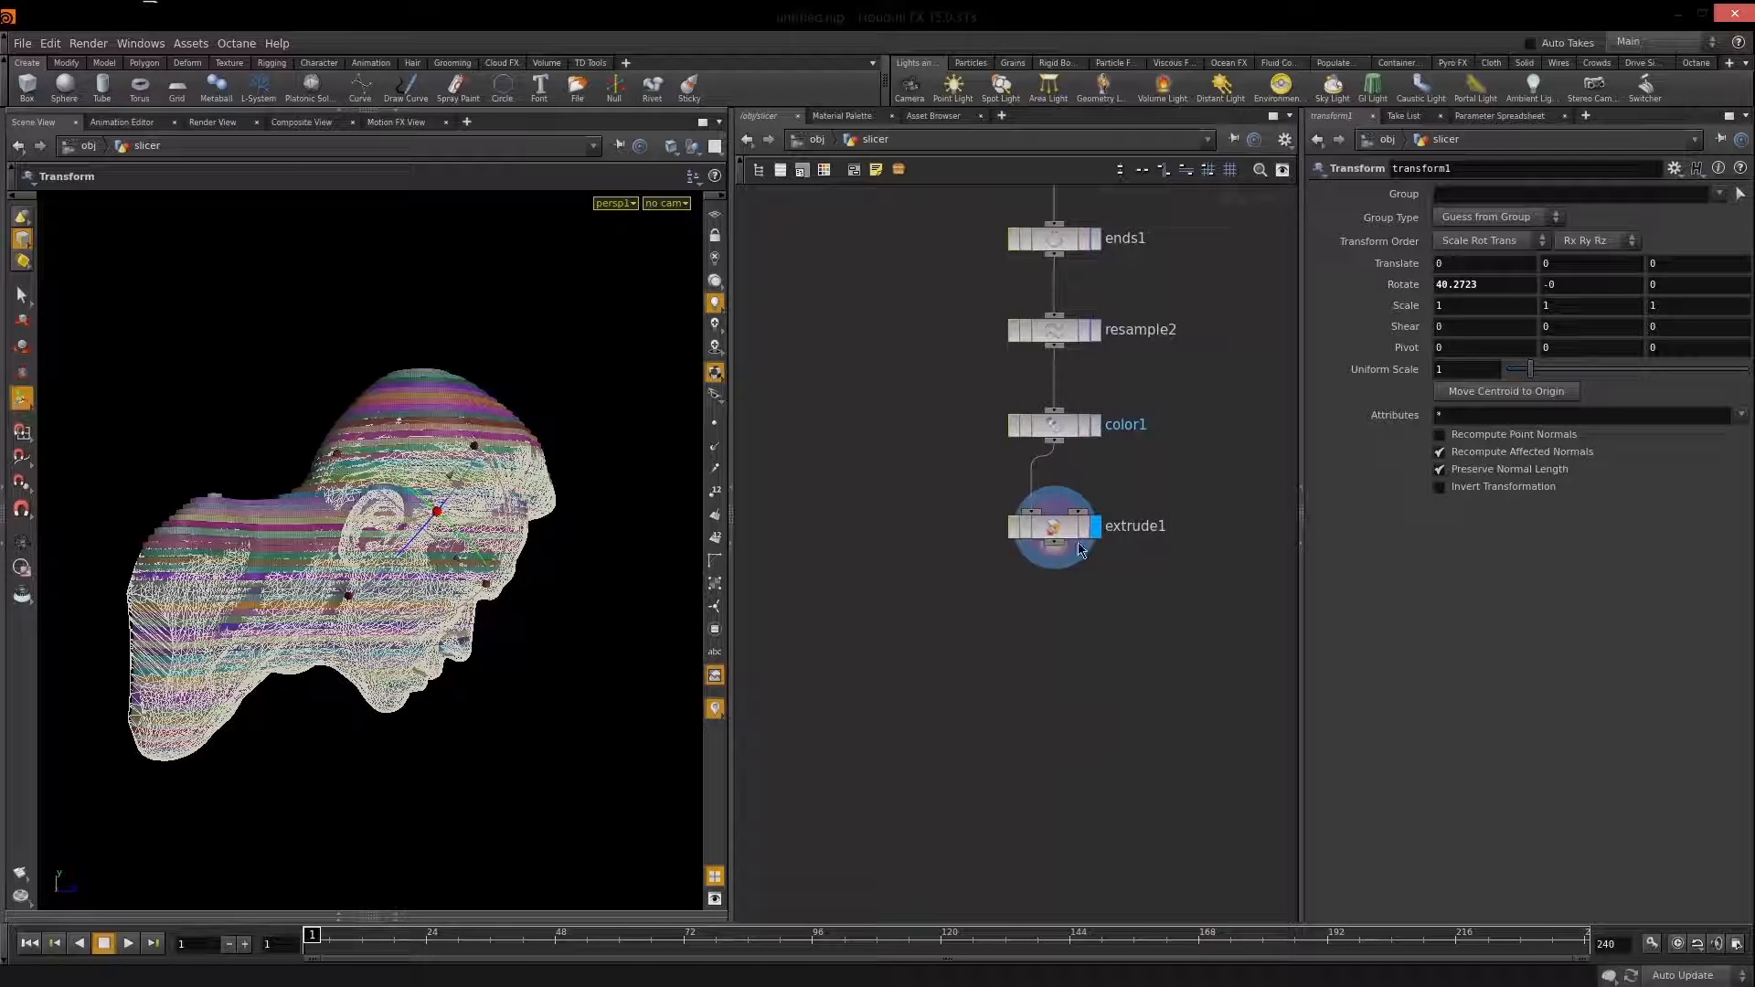
pyautogui.moveTo(934, 366); pyautogui.dragTo(933, 560, button='middle')
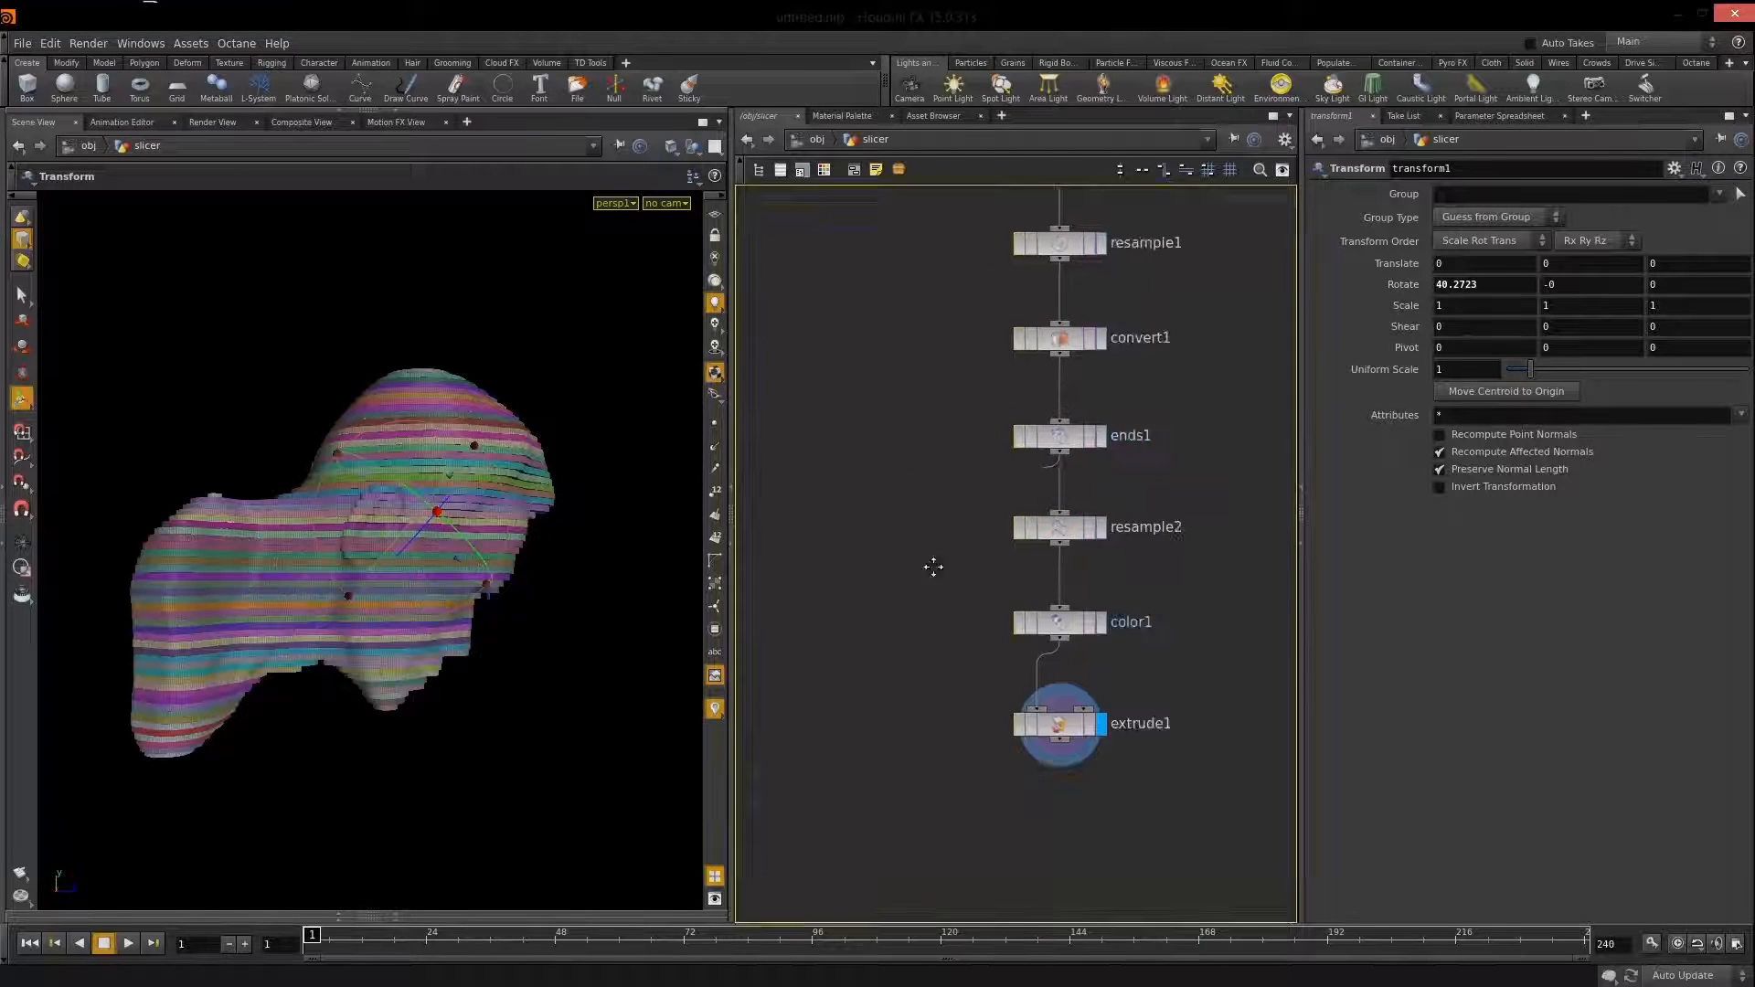
pyautogui.moveTo(925, 227); pyautogui.dragTo(921, 744, button='middle')
pyautogui.moveTo(909, 558); pyautogui.dragTo(908, 680, button='middle')
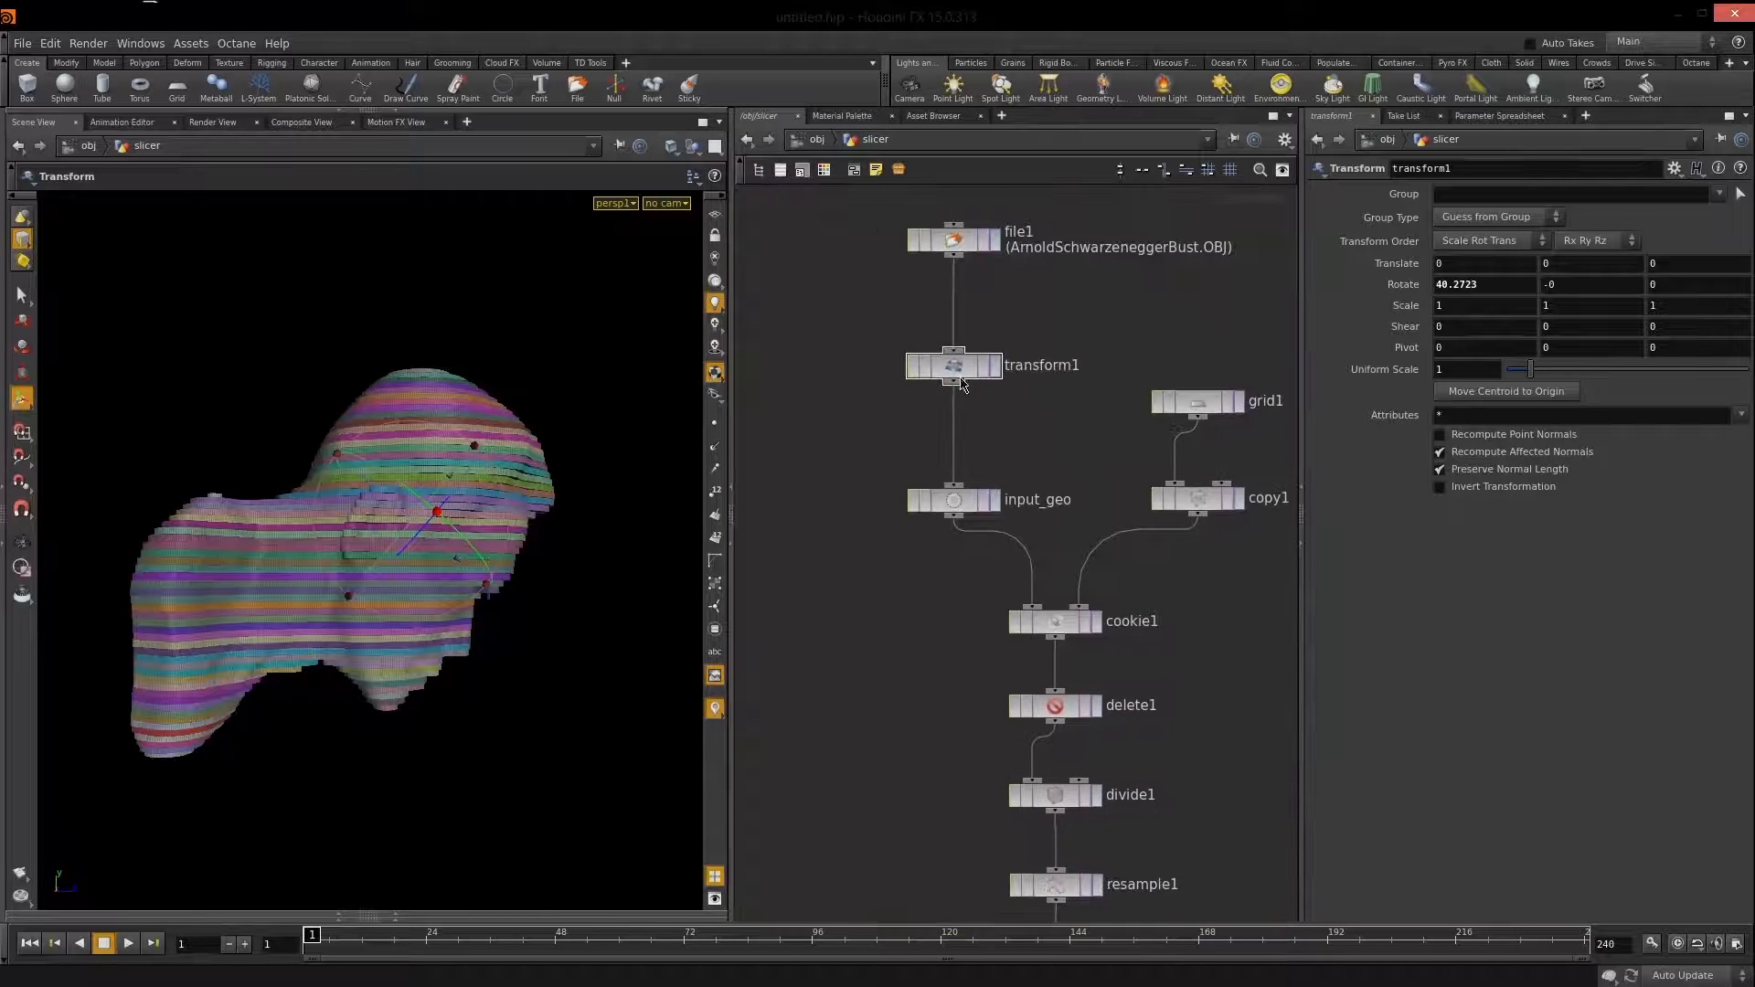
# Append a Transform node after extrude1 and display its result.
pyautogui.moveTo(949, 816); pyautogui.dragTo(944, 353, button='middle')
pyautogui.moveTo(887, 771); pyautogui.dragTo(863, 350, button='middle')
pyautogui.press('Tab')
pyautogui.write('transfor')
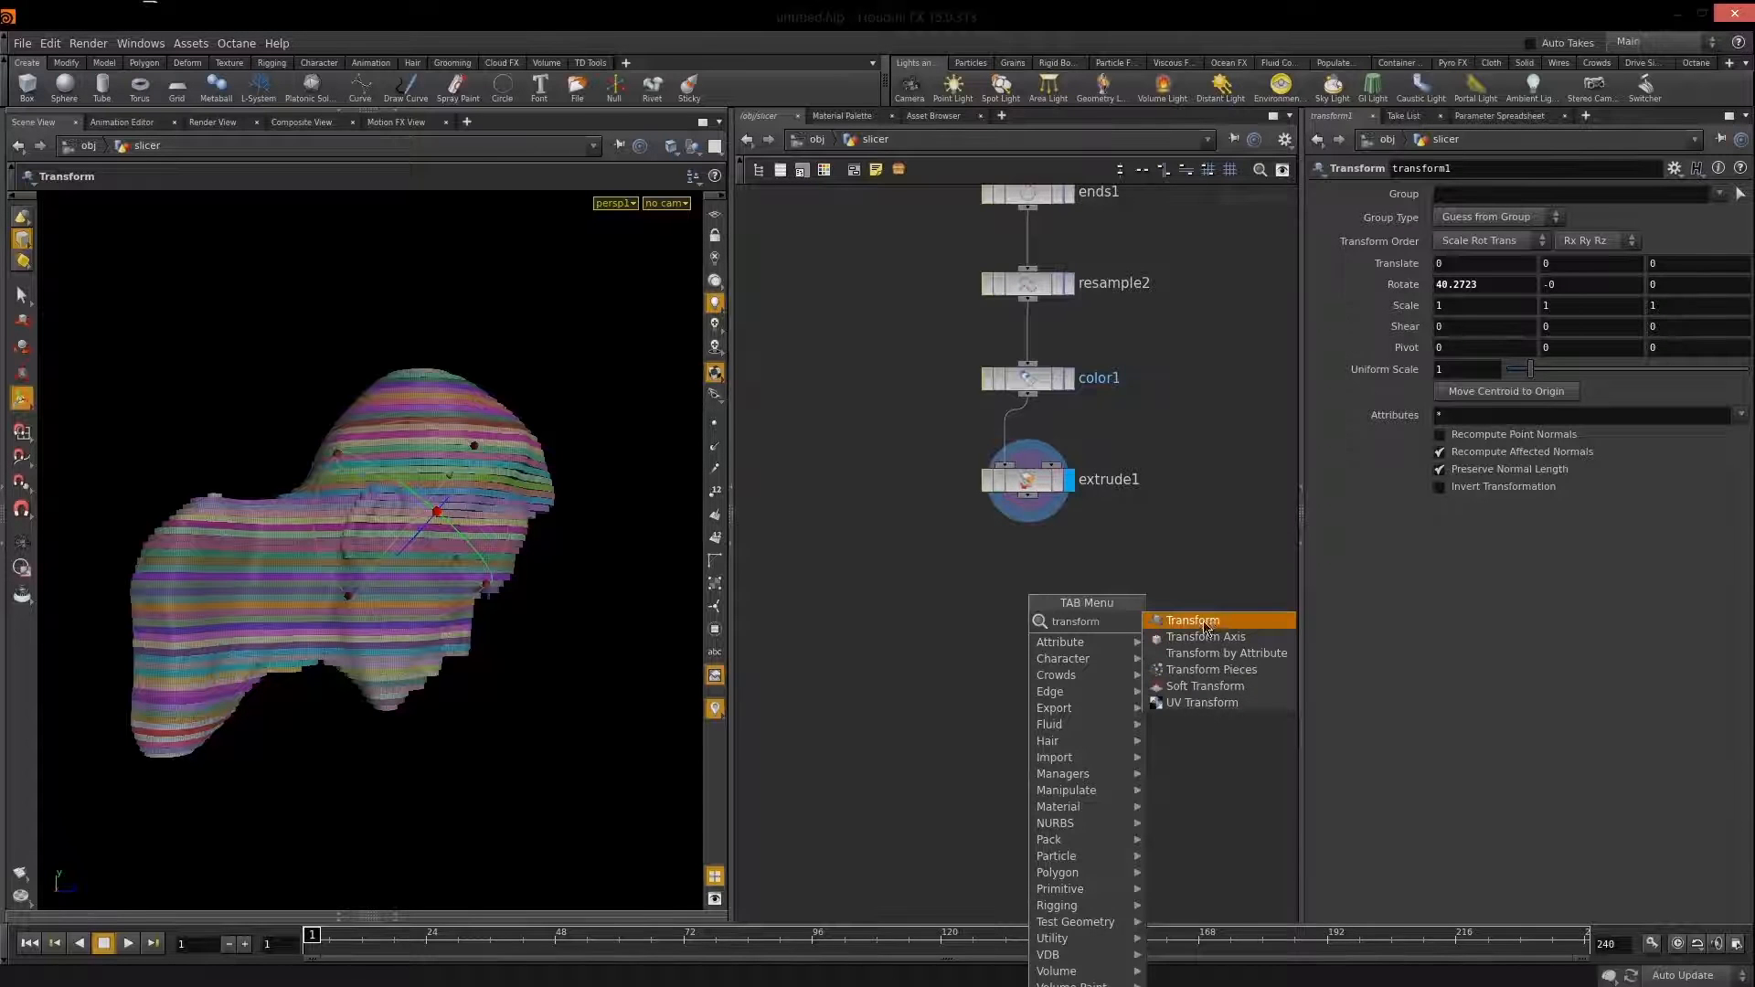
pyautogui.click(1204, 625)
pyautogui.click(1025, 574)
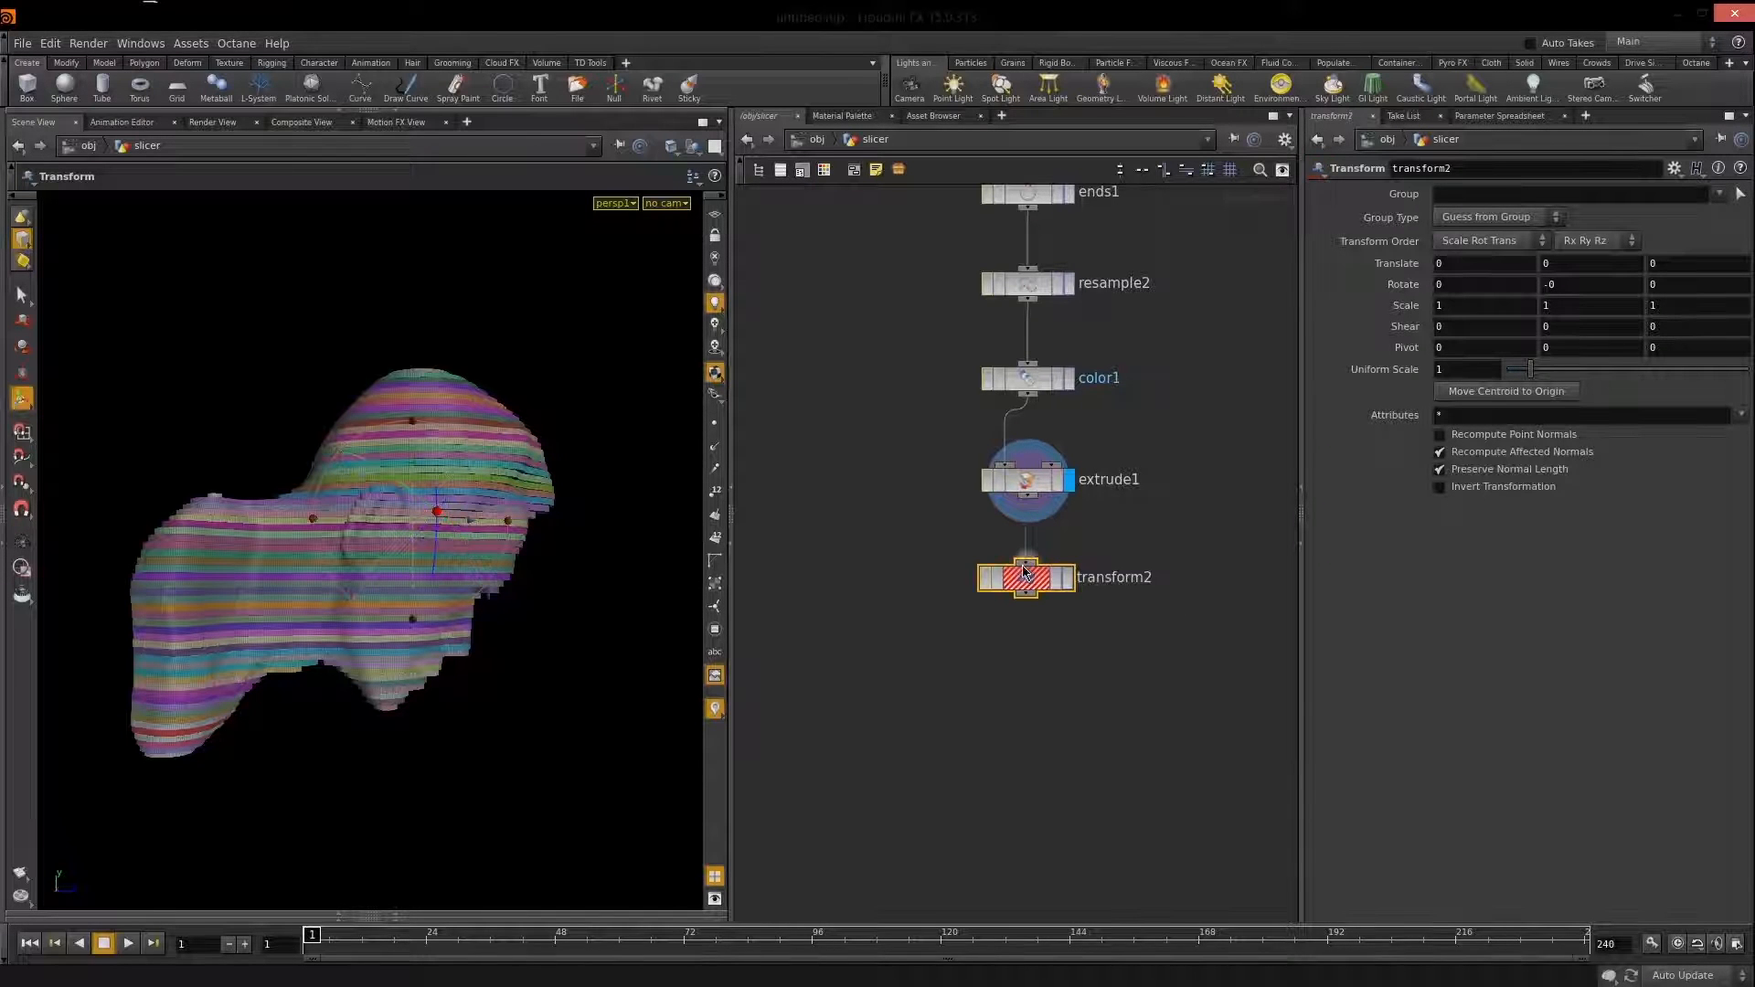
pyautogui.click(1067, 580)
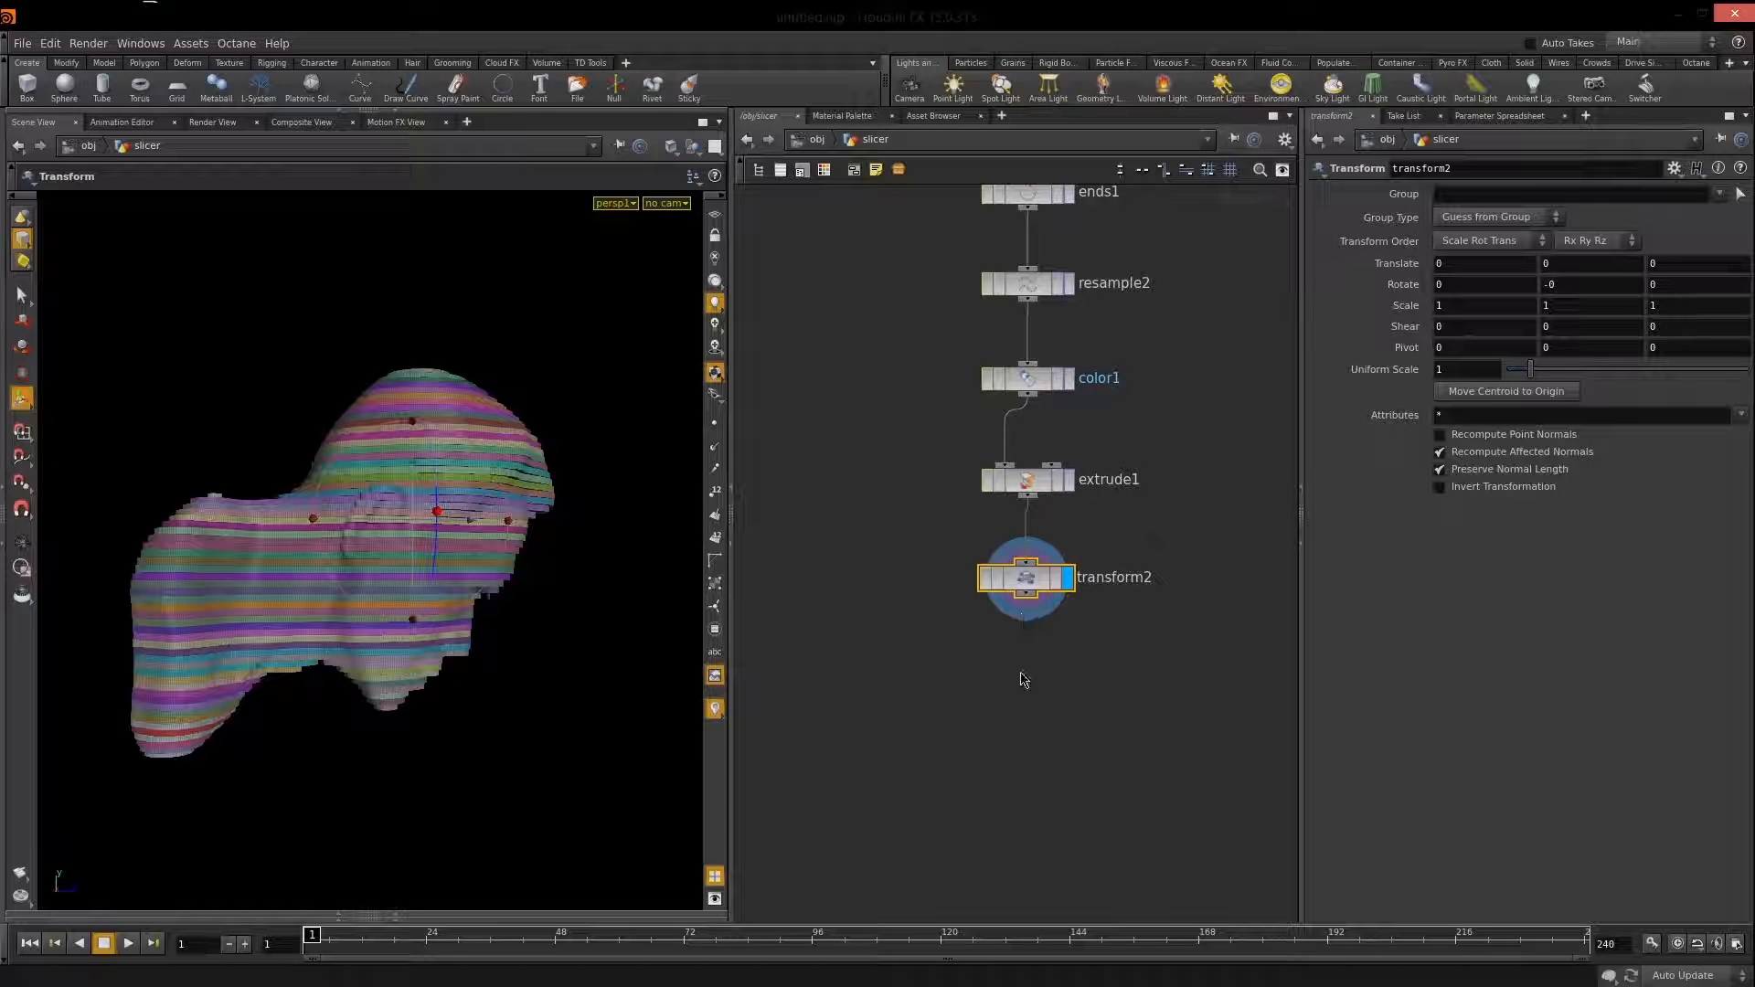
# Copy transform1's Rotate parameter and paste it as relative references into transform2's Rotate.
pyautogui.moveTo(1187, 435); pyautogui.dragTo(1239, 808, button='middle')
pyautogui.moveTo(892, 510); pyautogui.dragTo(875, 764, button='middle')
pyautogui.click(942, 528)
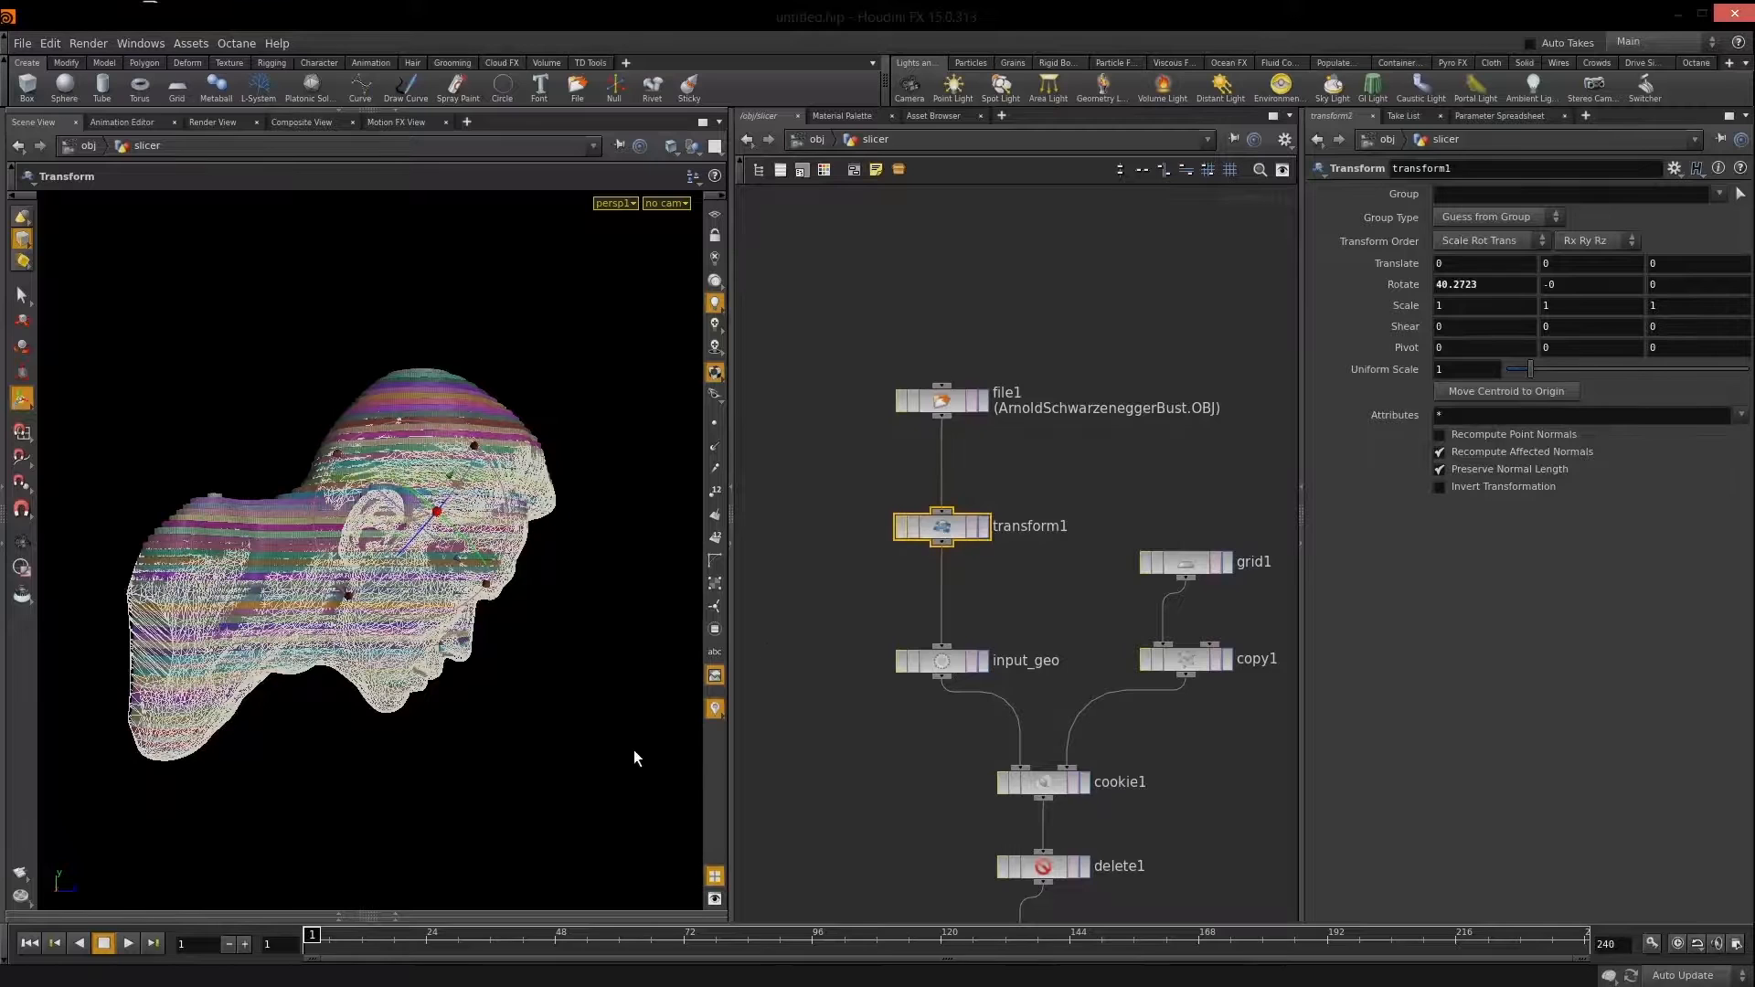
pyautogui.rightClick(1406, 291)
pyautogui.click(1378, 307)
pyautogui.rightClick(1407, 291)
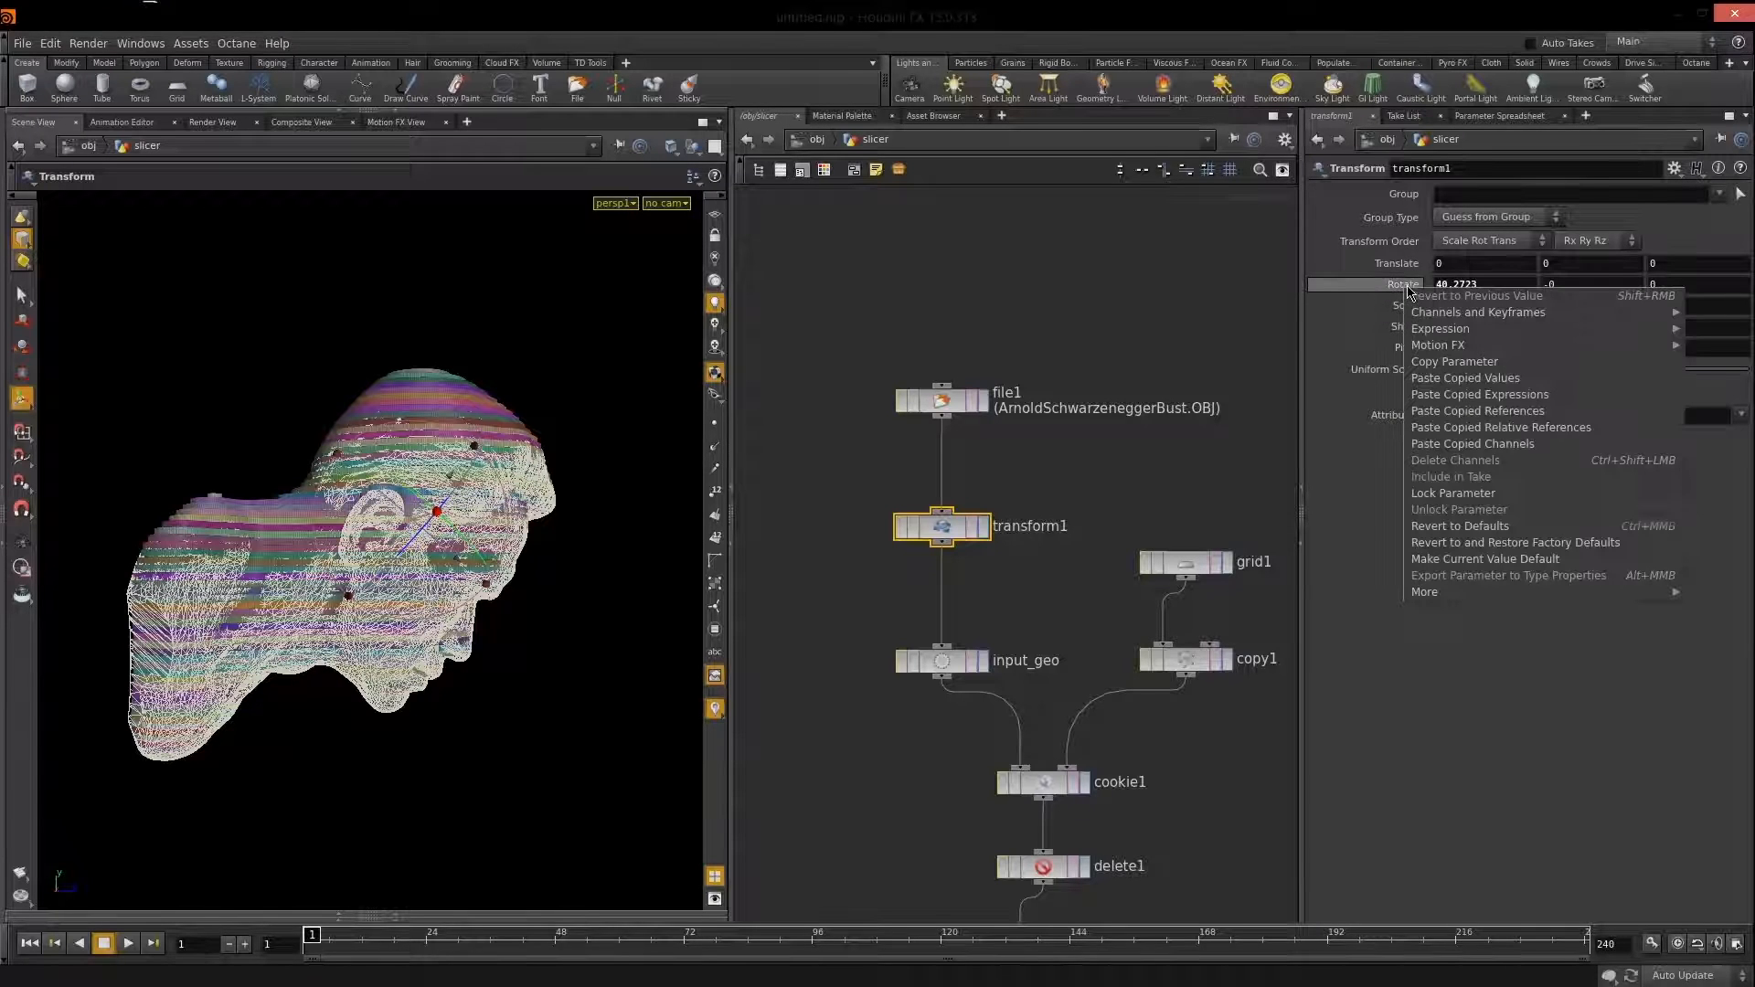
pyautogui.click(1457, 362)
pyautogui.moveTo(1224, 684); pyautogui.dragTo(1229, 302, button='middle')
pyautogui.moveTo(1210, 888); pyautogui.dragTo(1148, 254, button='middle')
pyautogui.click(979, 615)
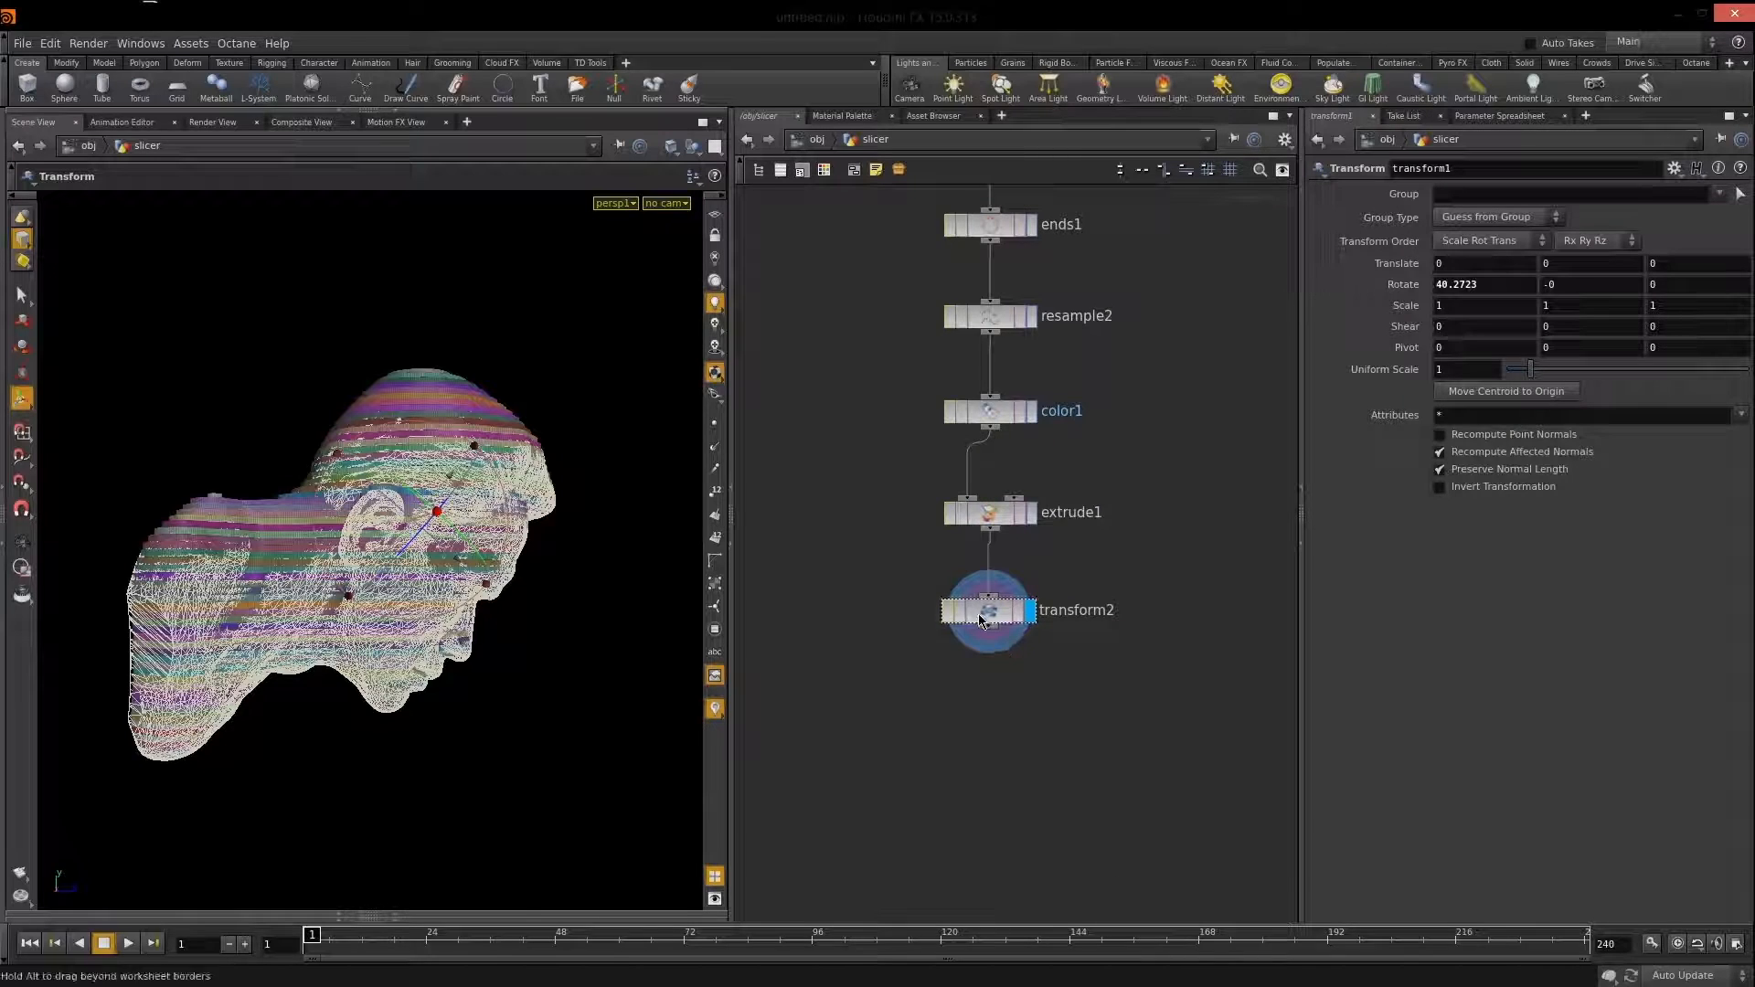
pyautogui.rightClick(1406, 289)
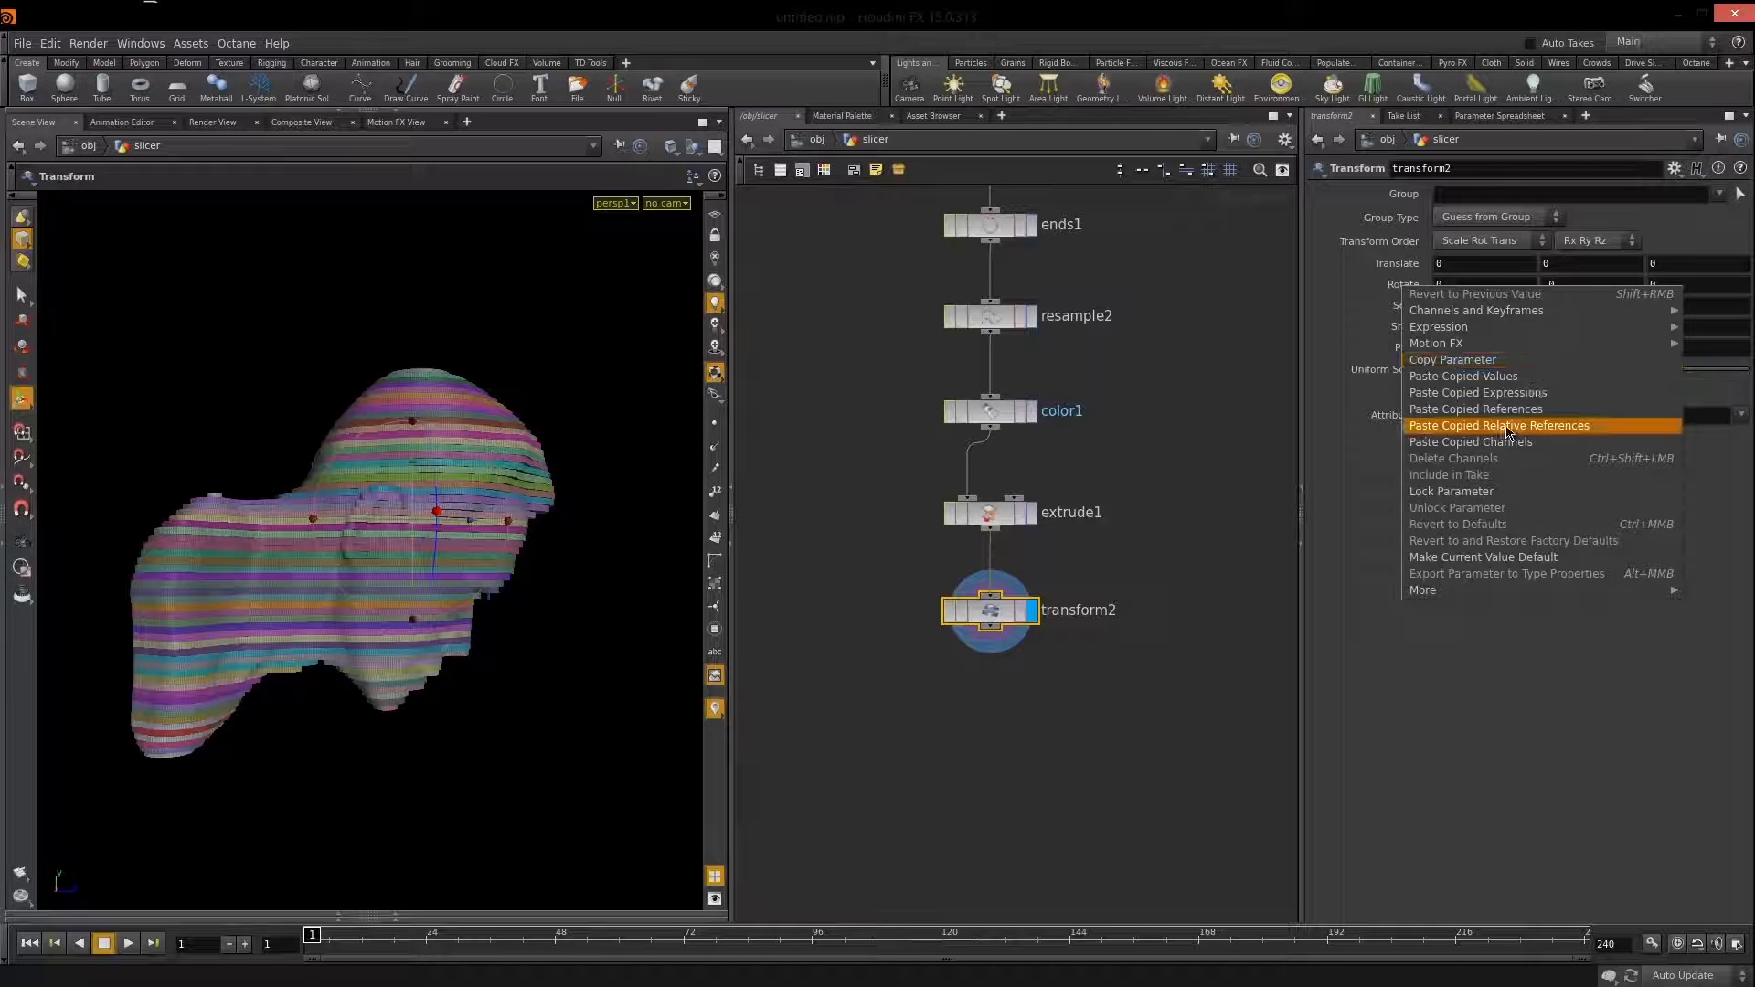
pyautogui.click(1600, 428)
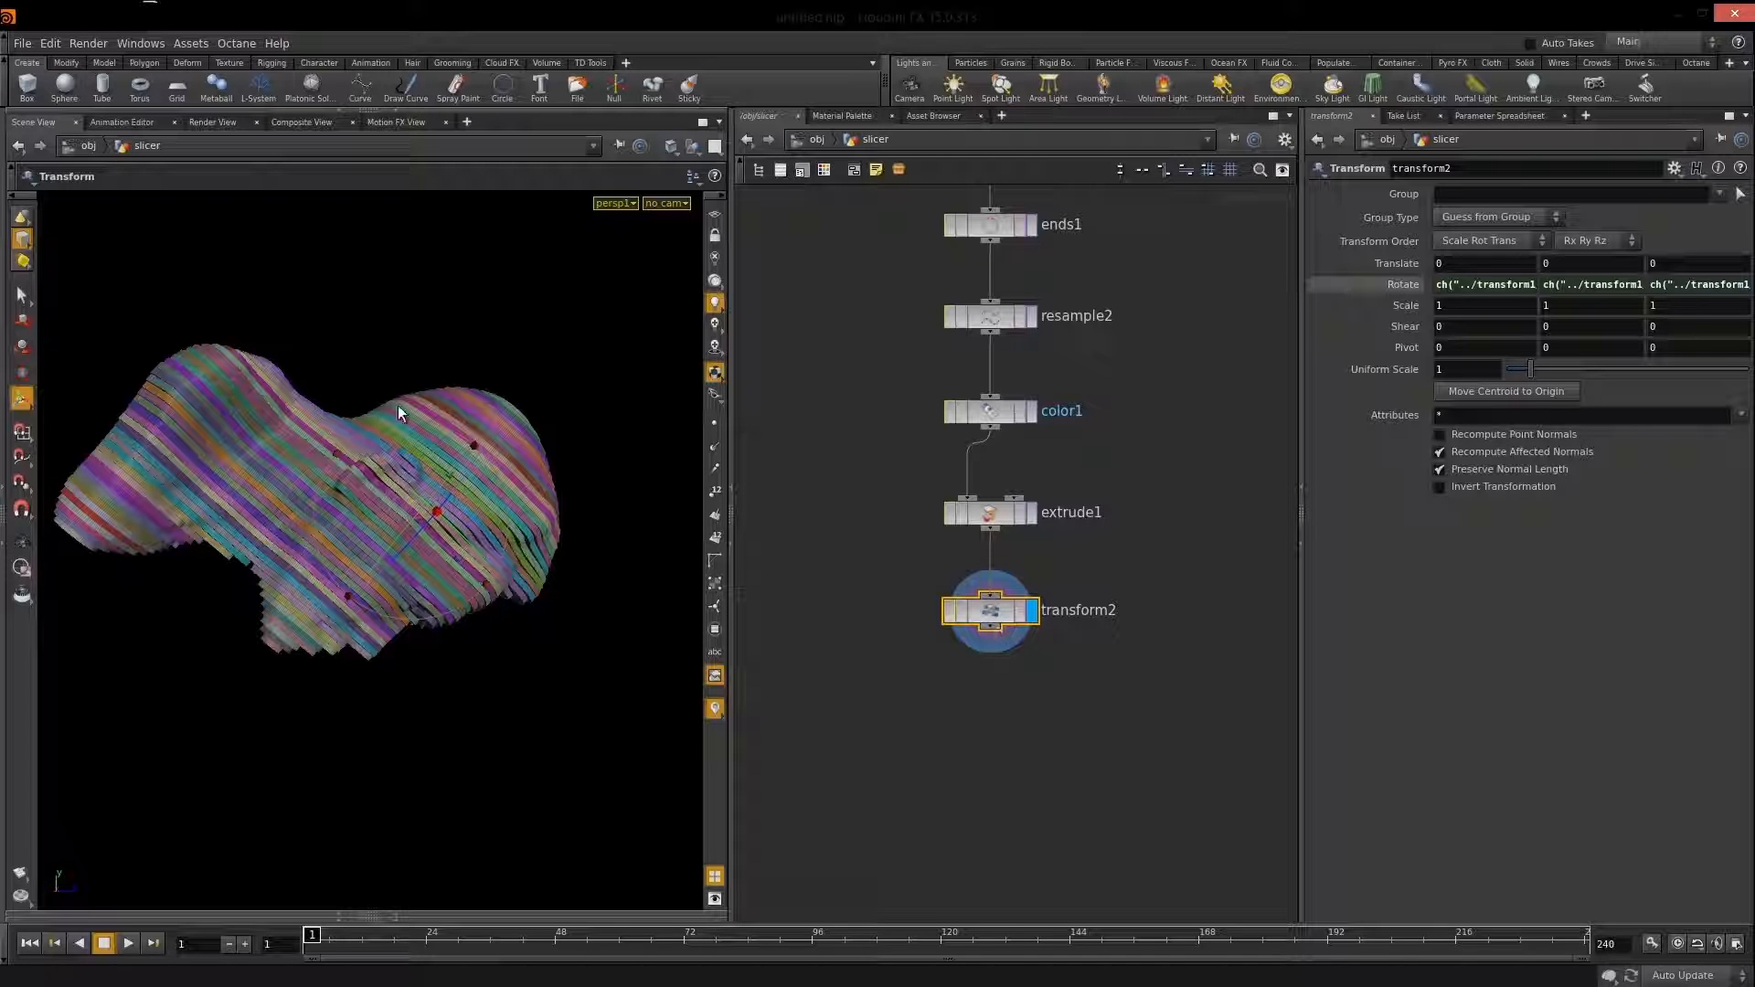
# Negate transform2's X, Y and Z Rotate expressions with a leading minus sign, as in -ch("../transform1/rx").
pyautogui.click(1474, 285)
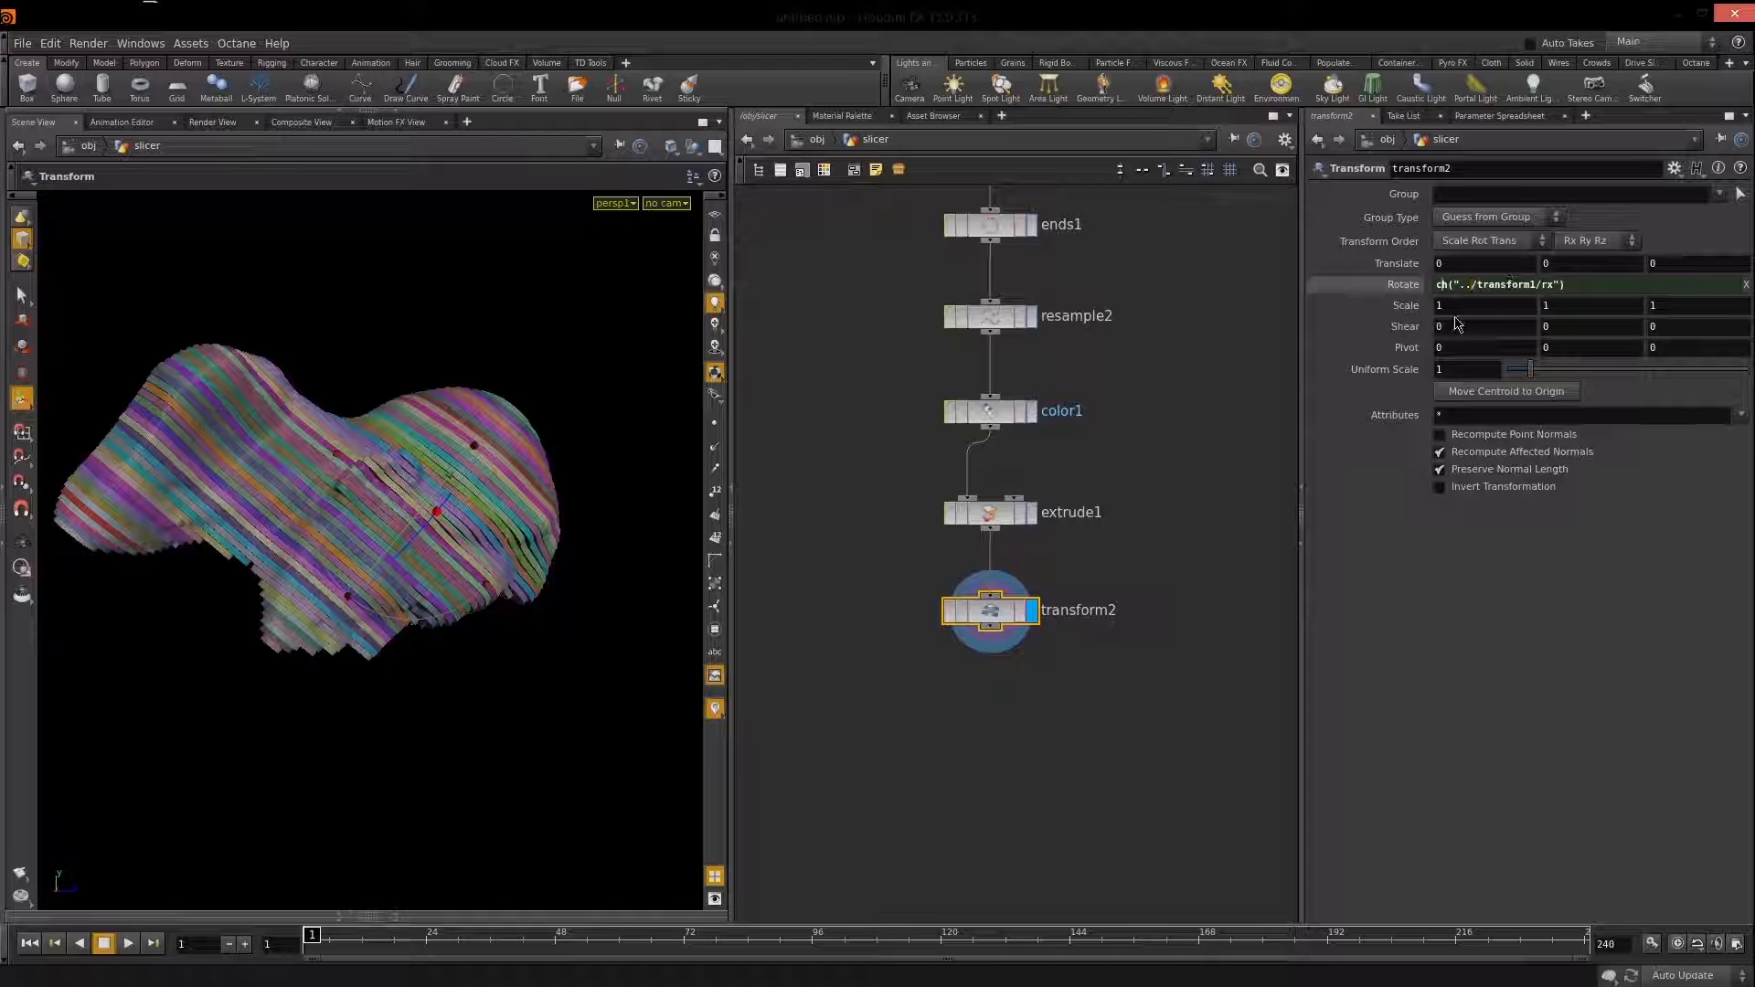
pyautogui.write('-')
pyautogui.press('Return')
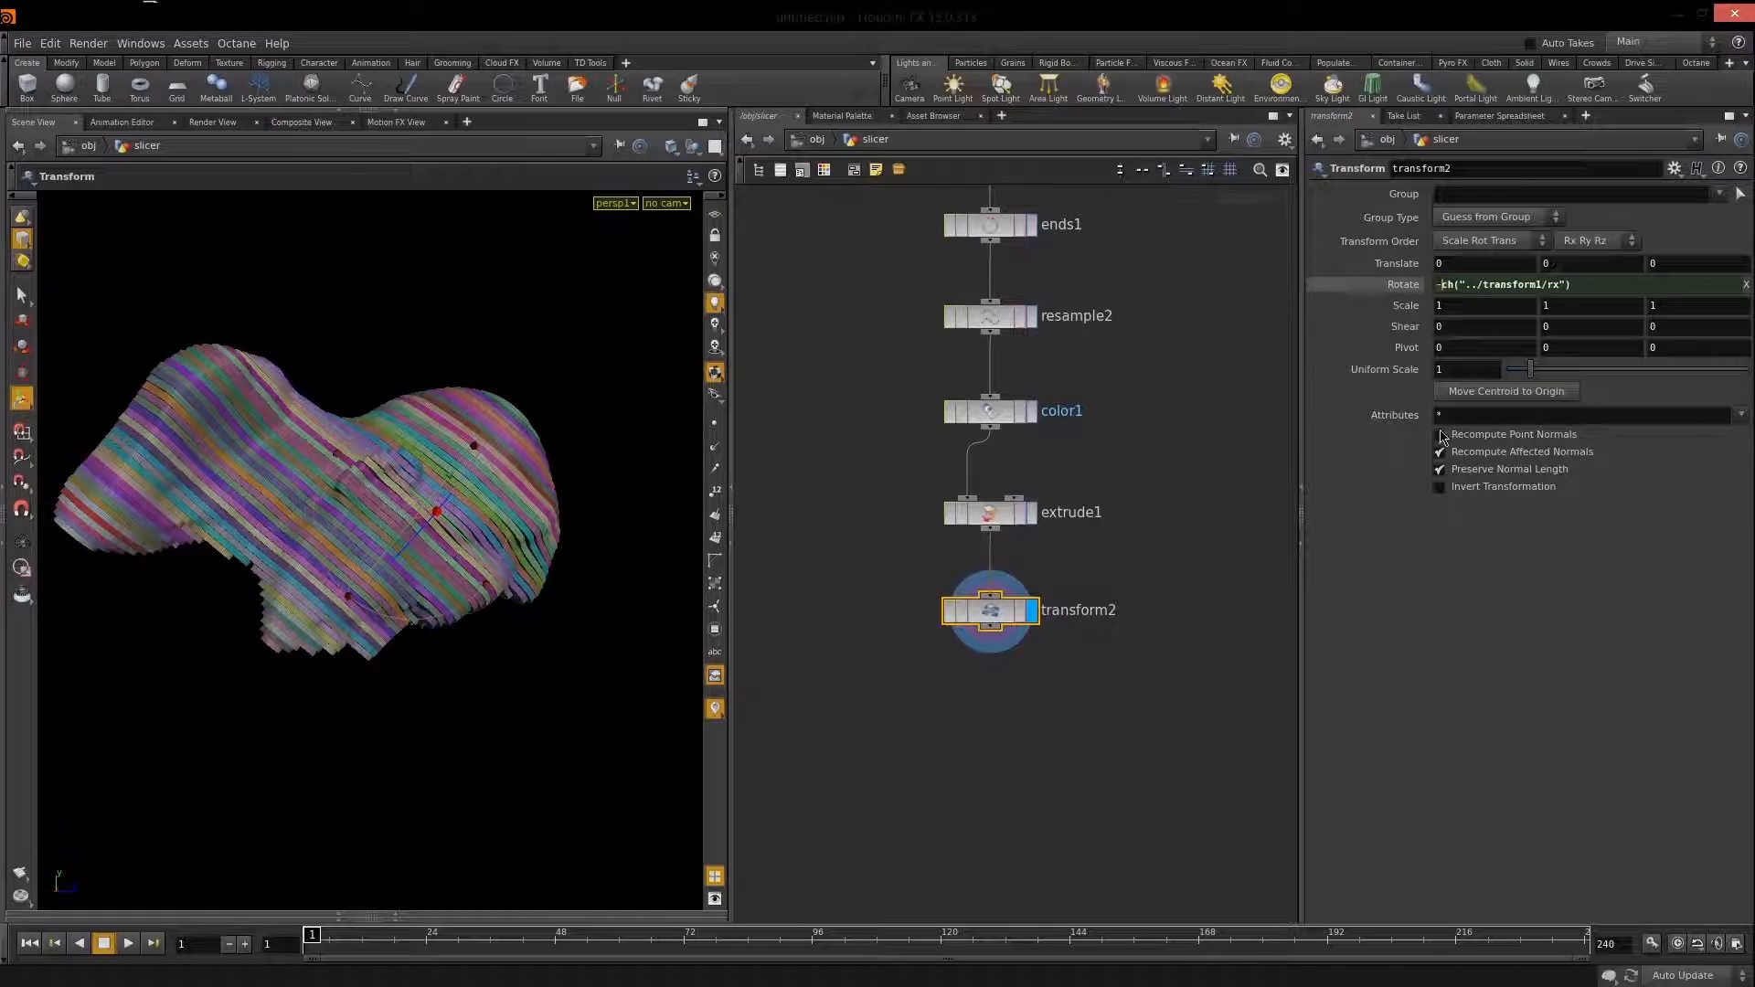
pyautogui.click(1565, 286)
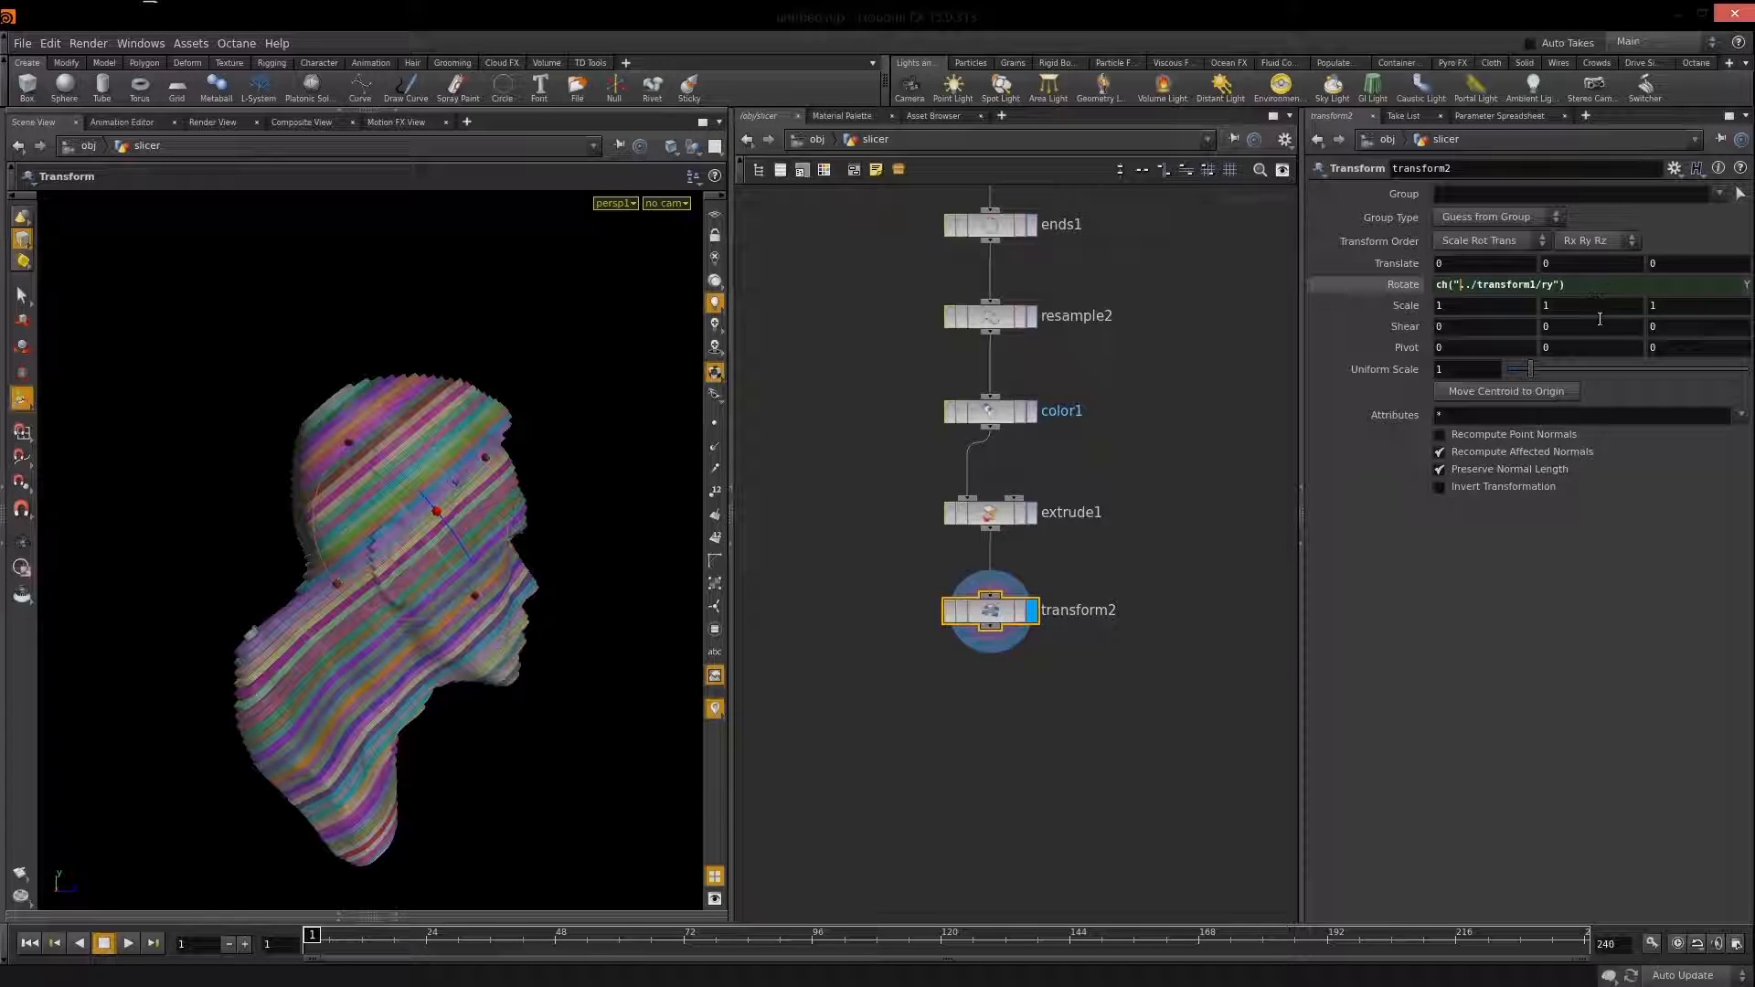
pyautogui.write('-')
pyautogui.press('Return')
pyautogui.click(1683, 285)
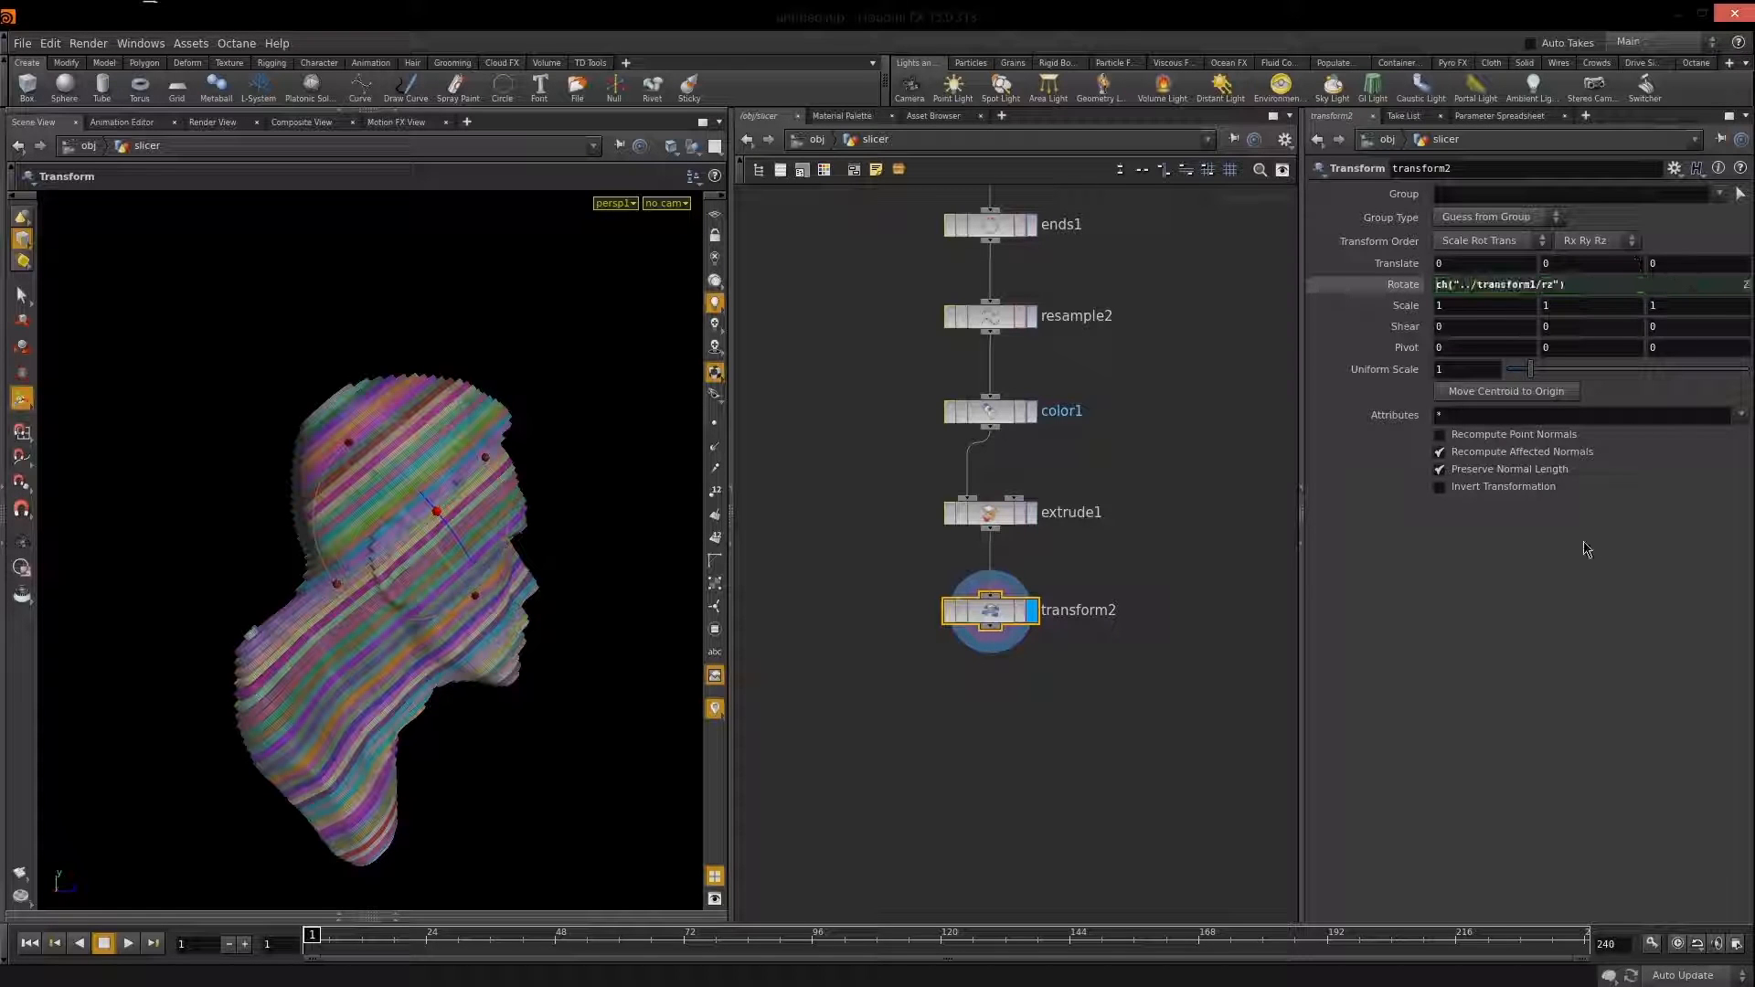
pyautogui.write('-')
pyautogui.press('Return')
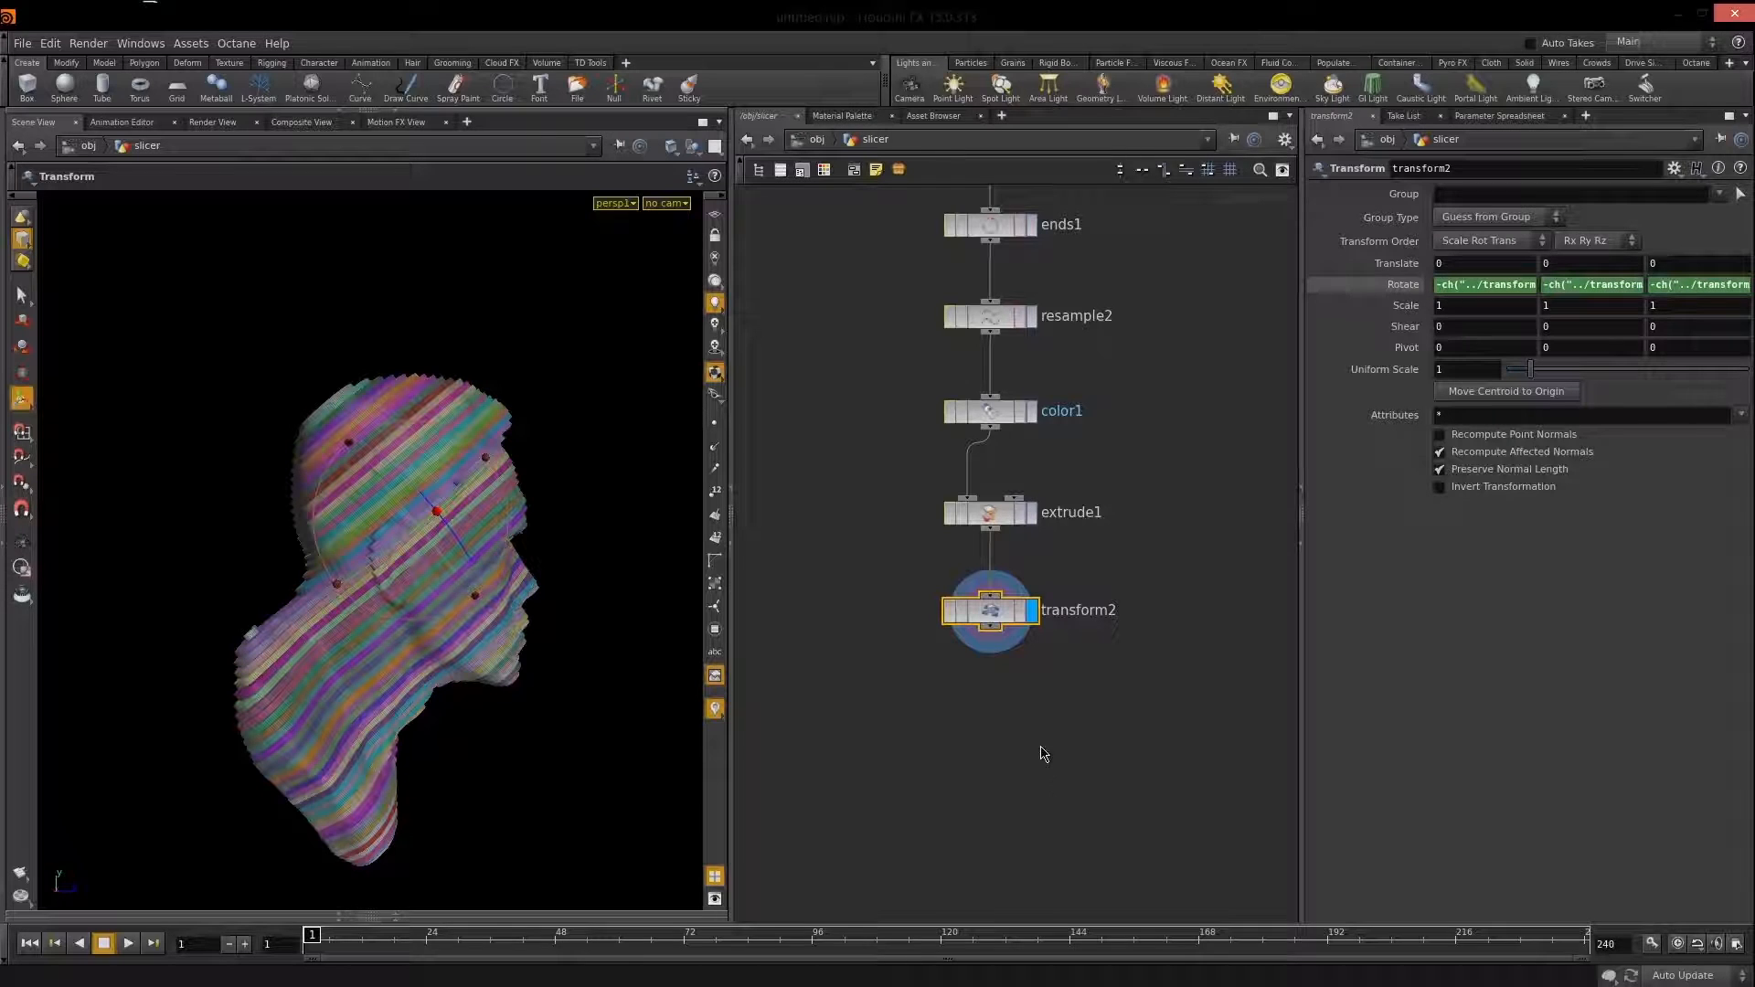
# Overlay file1 as a template to compare the original bust with the rotated-back slices.
pyautogui.press('Escape')
pyautogui.moveTo(552, 607)
pyautogui.mouseDown()
pyautogui.moveTo(462, 615)
pyautogui.moveTo(481, 588)
pyautogui.moveTo(547, 595)
pyautogui.mouseUp()
pyautogui.moveTo(1182, 349); pyautogui.dragTo(1177, 676, button='middle')
pyautogui.moveTo(1124, 392); pyautogui.dragTo(1169, 694, button='middle')
pyautogui.moveTo(865, 386); pyautogui.dragTo(885, 695, button='middle')
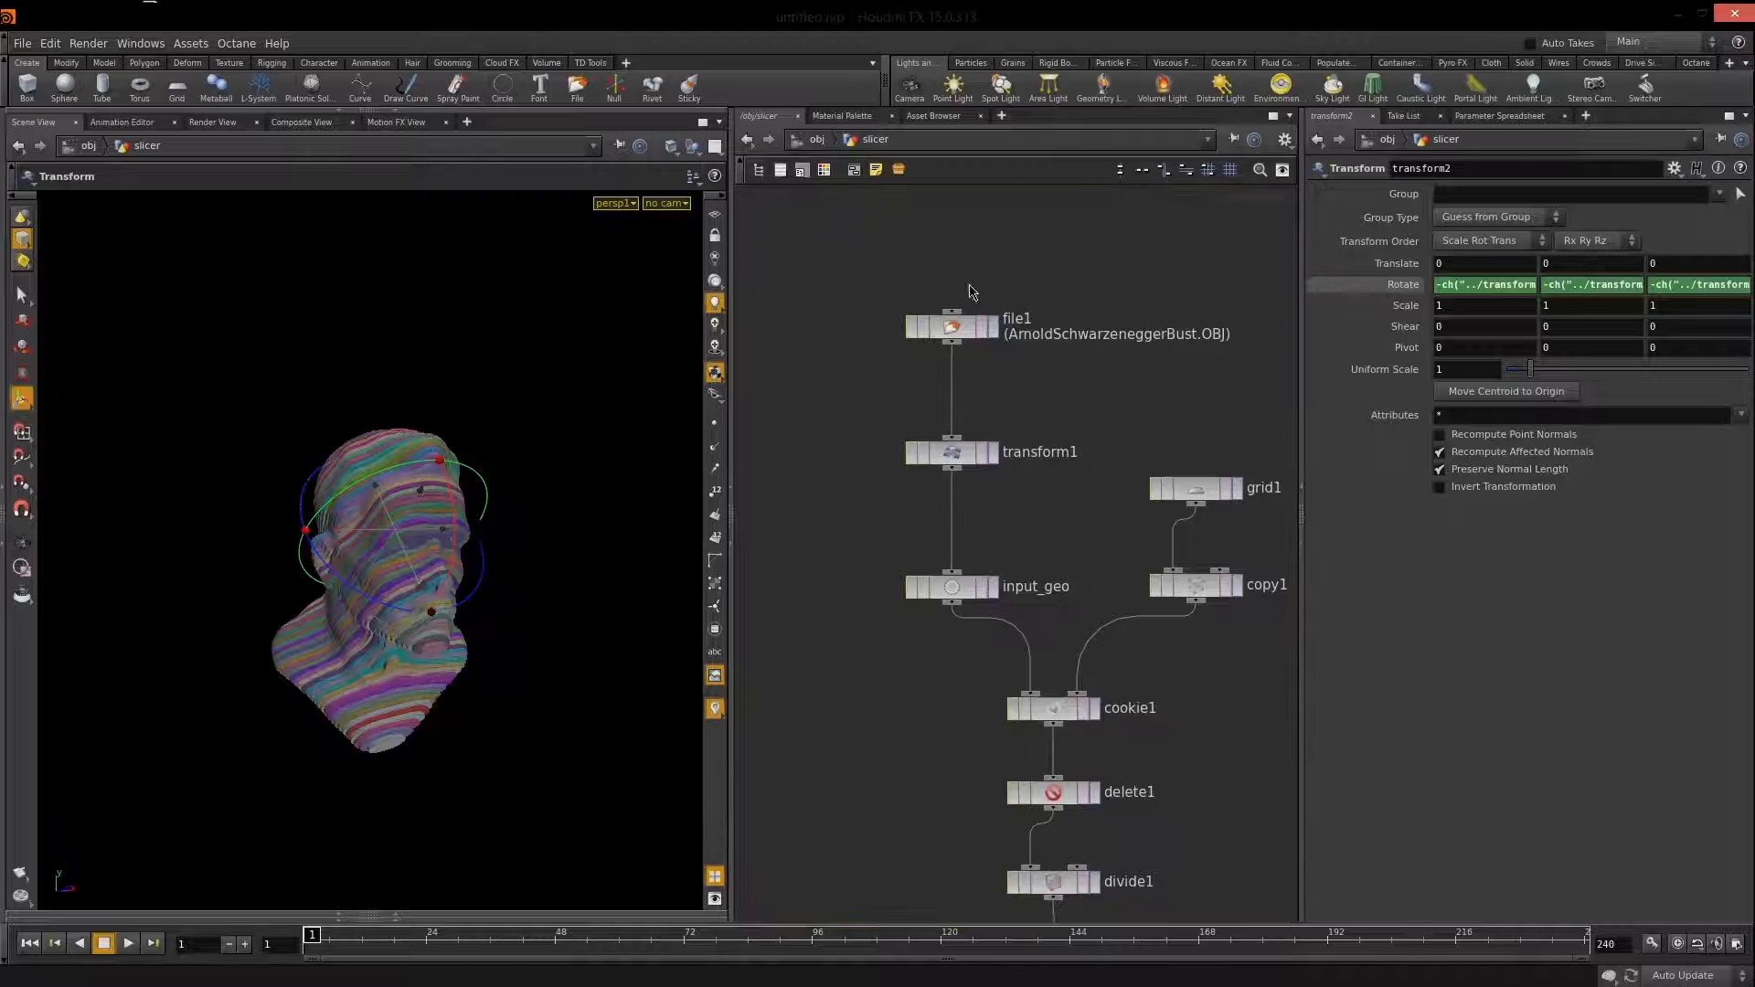
pyautogui.click(982, 329)
pyautogui.moveTo(1041, 431); pyautogui.dragTo(850, 514)
pyautogui.click(1067, 525)
# Turn off file1's template overlay and set transform1's Y rotation to 20.
pyautogui.click(951, 457)
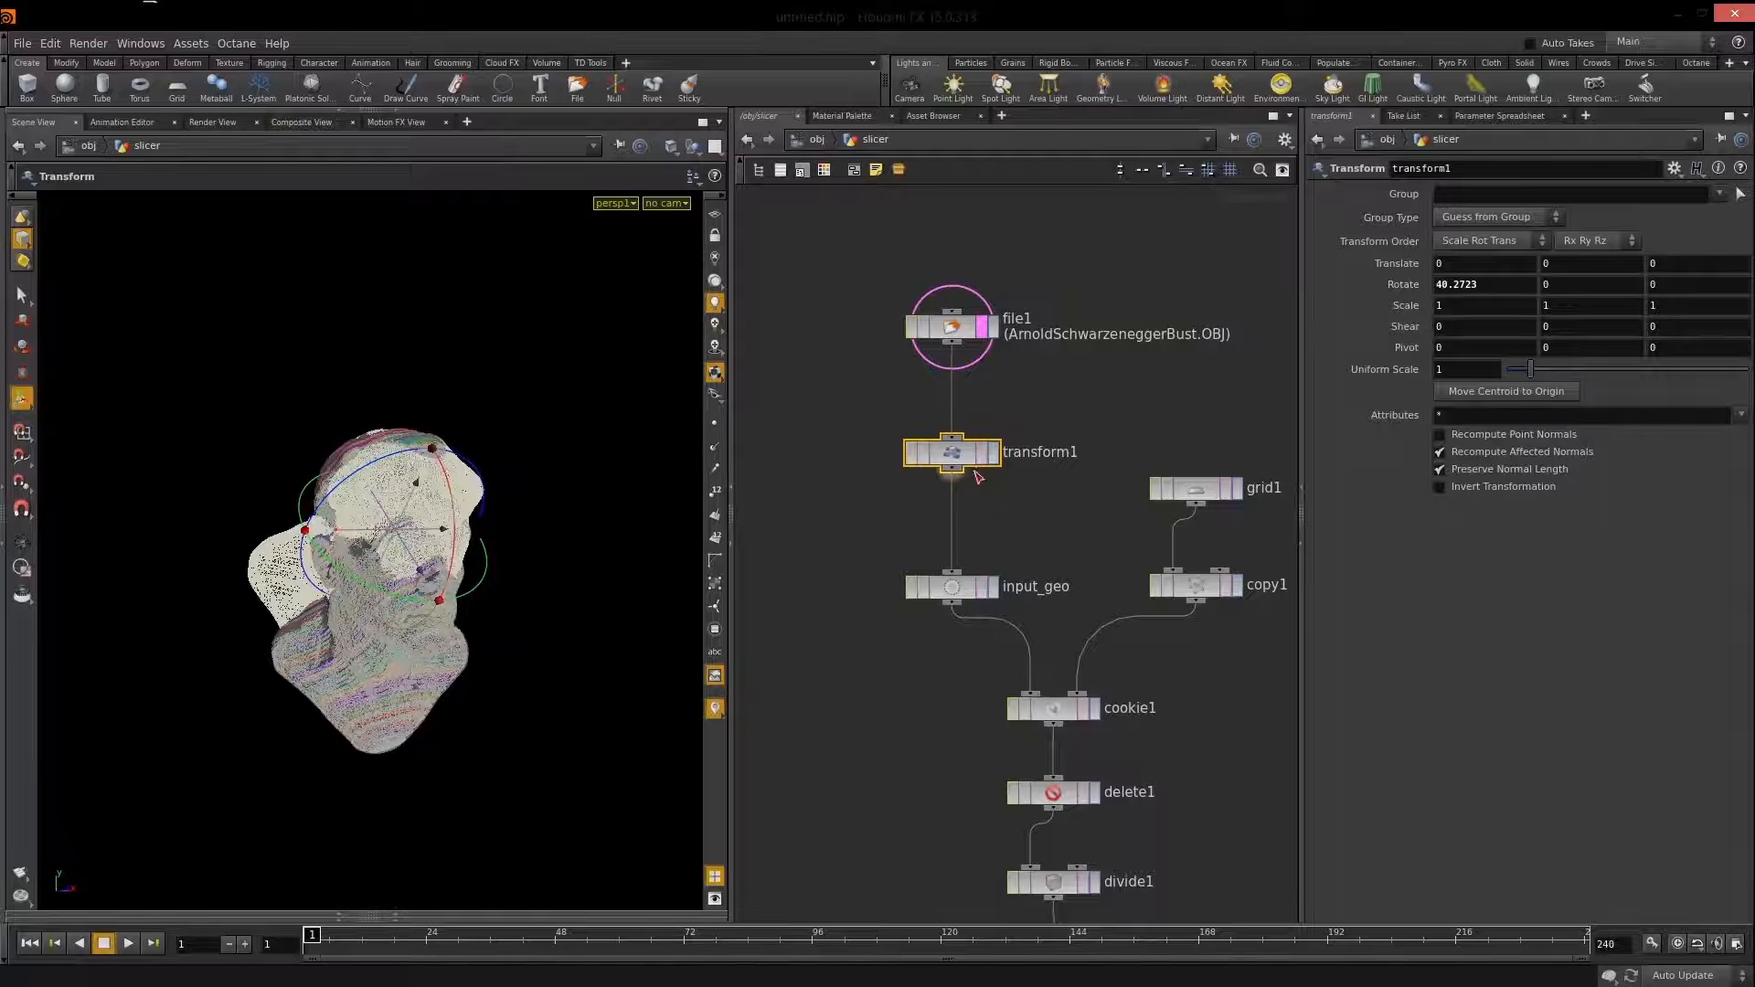
pyautogui.click(984, 331)
pyautogui.write('20')
pyautogui.press('Return')
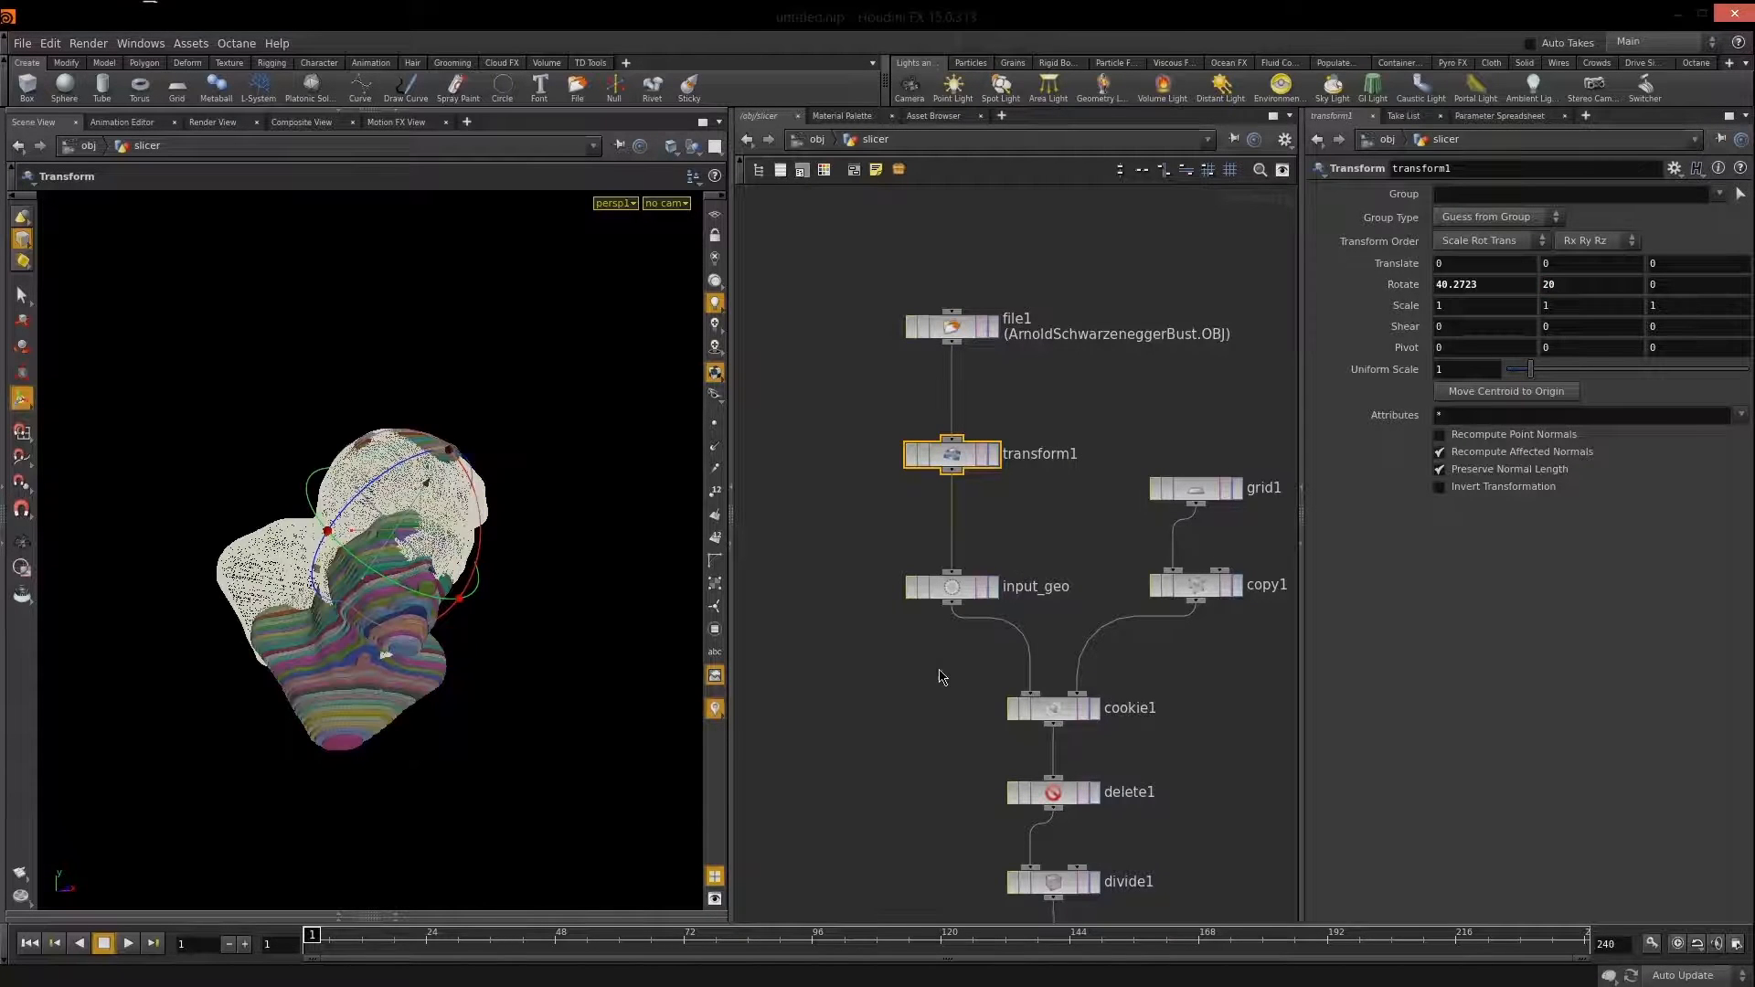
# Examine transform2's sliced bust up close to check whether it returns to its original orientation.
pyautogui.click(864, 725)
pyautogui.moveTo(900, 674); pyautogui.dragTo(897, 206, button='middle')
pyautogui.moveTo(896, 800); pyautogui.dragTo(894, 229, button='middle')
pyautogui.moveTo(887, 566); pyautogui.dragTo(885, 668, button='middle')
pyautogui.keyDown('alt'); pyautogui.moveTo(435, 557); pyautogui.dragTo(369, 612); pyautogui.keyUp('alt')
pyautogui.keyDown('alt'); pyautogui.moveTo(369, 611); pyautogui.dragTo(505, 564, button='right'); pyautogui.keyUp('alt')
pyautogui.keyDown('alt'); pyautogui.moveTo(506, 562); pyautogui.dragTo(443, 548); pyautogui.keyUp('alt')
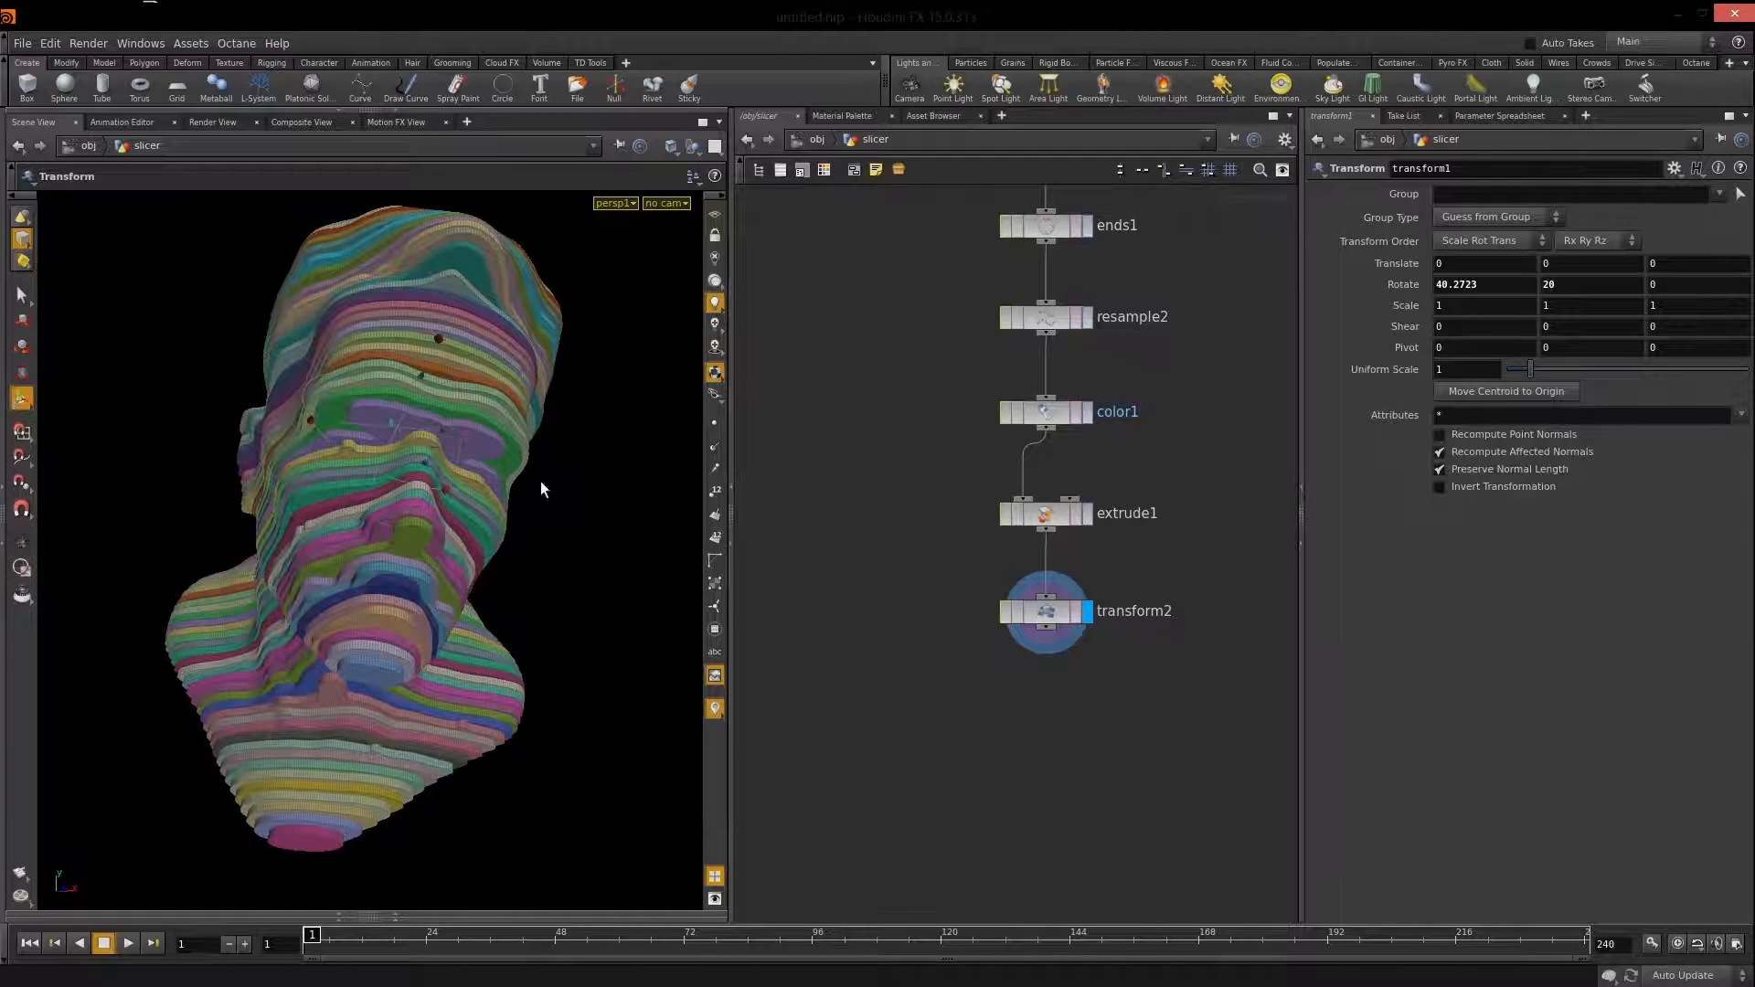
# Check transform1's rotation order and set transform2's to the reverse, Rz Ry Rx.
pyautogui.moveTo(1234, 420); pyautogui.dragTo(1258, 875, button='middle')
pyautogui.moveTo(933, 410); pyautogui.dragTo(853, 930, button='middle')
pyautogui.click(922, 490)
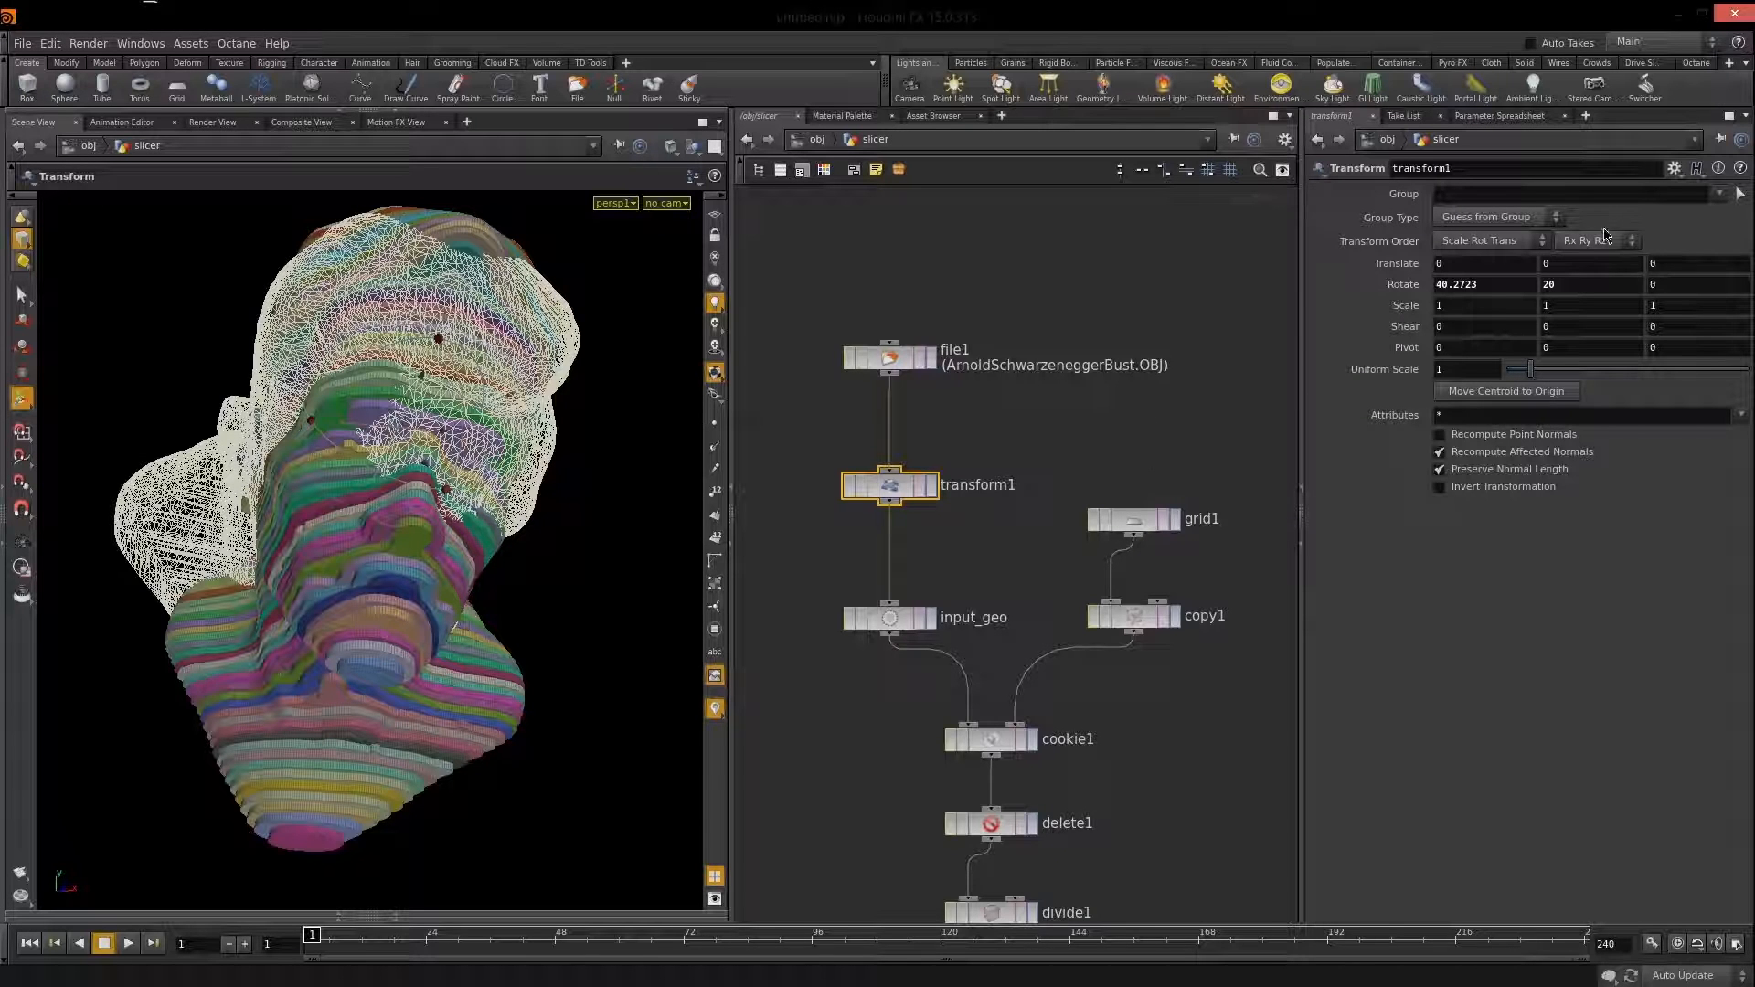
pyautogui.moveTo(1102, 778); pyautogui.dragTo(1102, 420, button='middle')
pyautogui.moveTo(1163, 777); pyautogui.dragTo(1165, 375, button='middle')
pyautogui.moveTo(1179, 731); pyautogui.dragTo(1207, 458, button='middle')
pyautogui.moveTo(915, 691); pyautogui.dragTo(1160, 554)
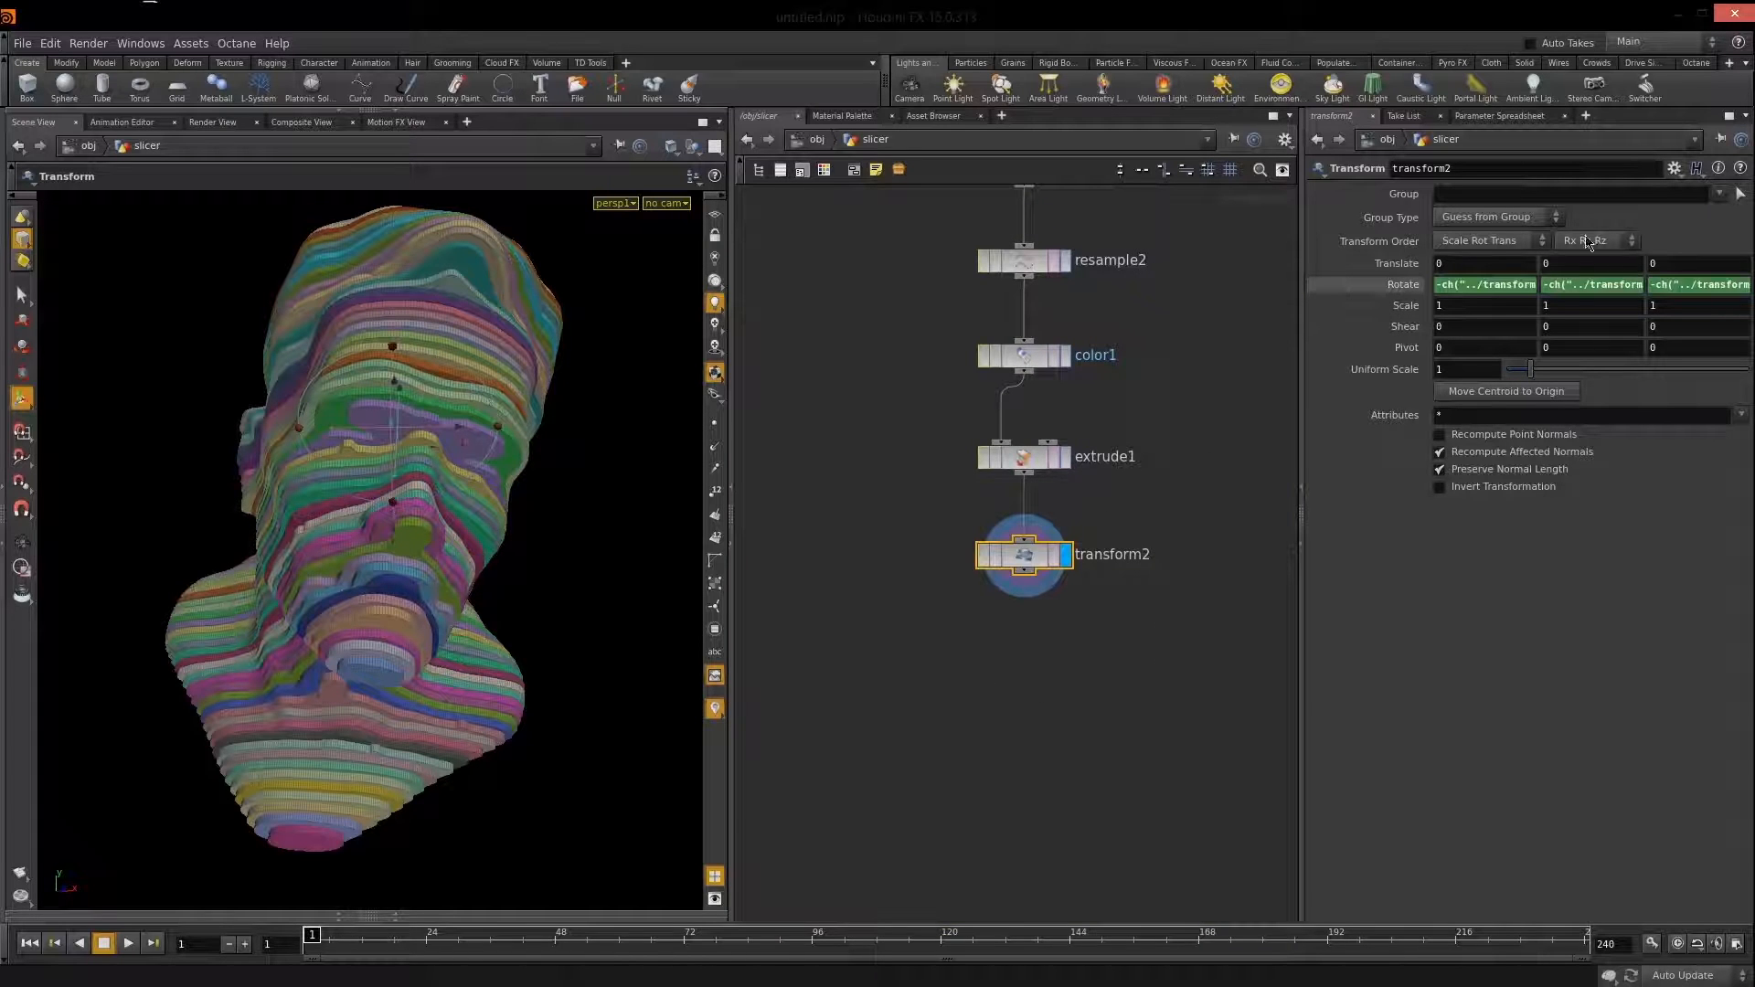
pyautogui.click(1616, 245)
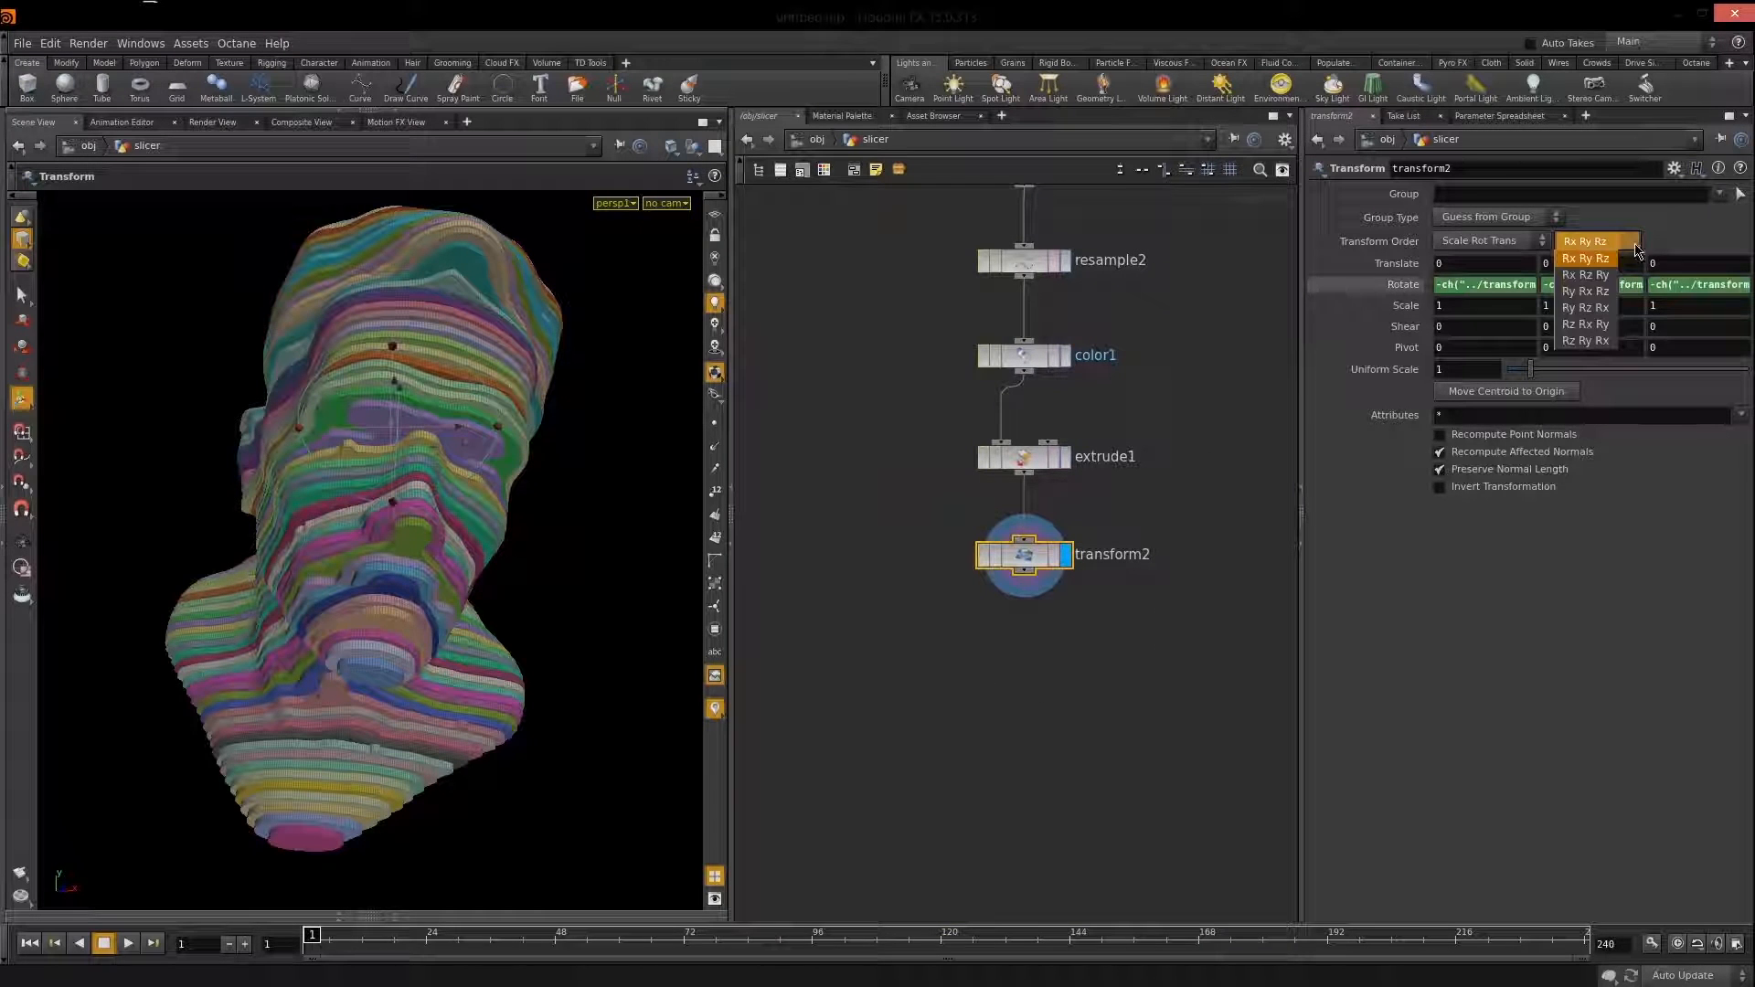
pyautogui.click(1586, 340)
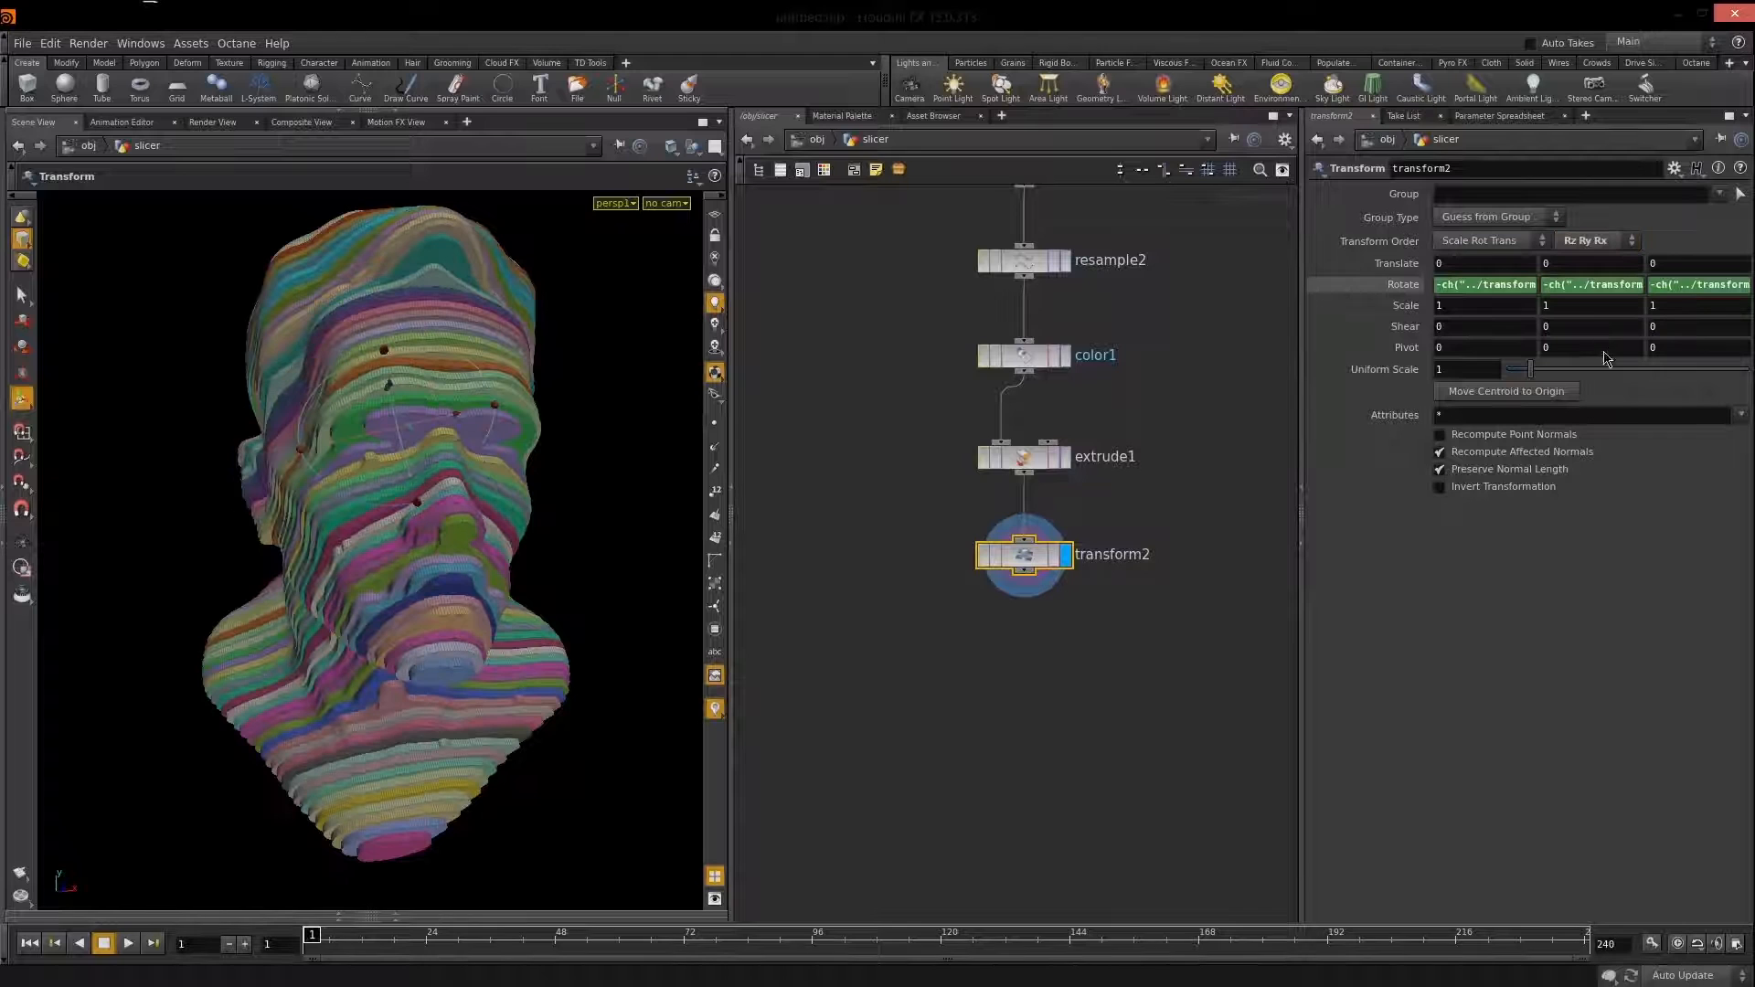
# Overlay file1 as a template again to compare the original bust with the rotated-back slices, and switch the overlay off.
pyautogui.press('Escape')
pyautogui.moveTo(485, 610); pyautogui.dragTo(443, 559)
pyautogui.moveTo(914, 355); pyautogui.dragTo(987, 822, button='middle')
pyautogui.moveTo(877, 320); pyautogui.dragTo(906, 822, button='middle')
pyautogui.moveTo(887, 344); pyautogui.dragTo(855, 293, button='middle')
pyautogui.click(1049, 372)
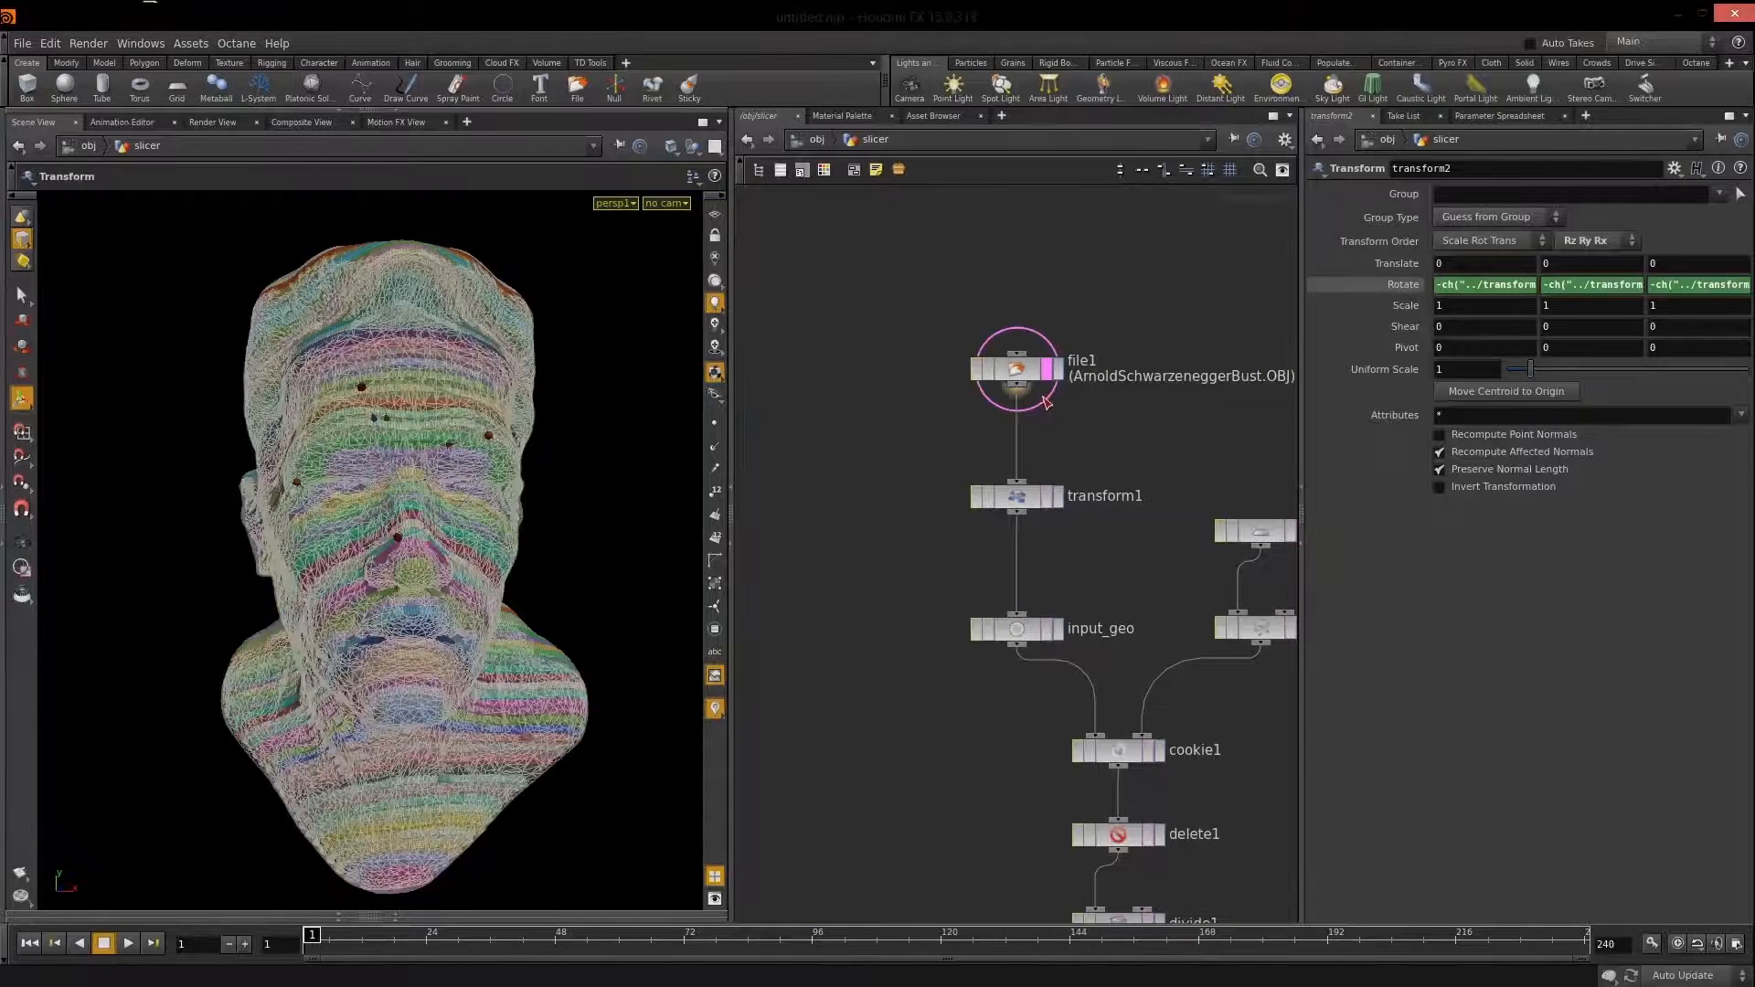
pyautogui.click(1048, 369)
pyautogui.moveTo(960, 841); pyautogui.dragTo(869, 444, button='middle')
pyautogui.moveTo(877, 777); pyautogui.dragTo(889, 456, button='middle')
pyautogui.moveTo(852, 692); pyautogui.dragTo(862, 466, button='middle')
pyautogui.press('Escape')
pyautogui.moveTo(389, 666)
pyautogui.mouseDown()
pyautogui.moveTo(433, 709)
pyautogui.moveTo(399, 658)
pyautogui.mouseUp()
# Set the number of copies on copy1 to 30.
pyautogui.moveTo(1251, 353); pyautogui.dragTo(1115, 819, button='middle')
pyautogui.moveTo(1181, 329); pyautogui.dragTo(1223, 752, button='middle')
pyautogui.moveTo(1198, 536); pyautogui.dragTo(1065, 639)
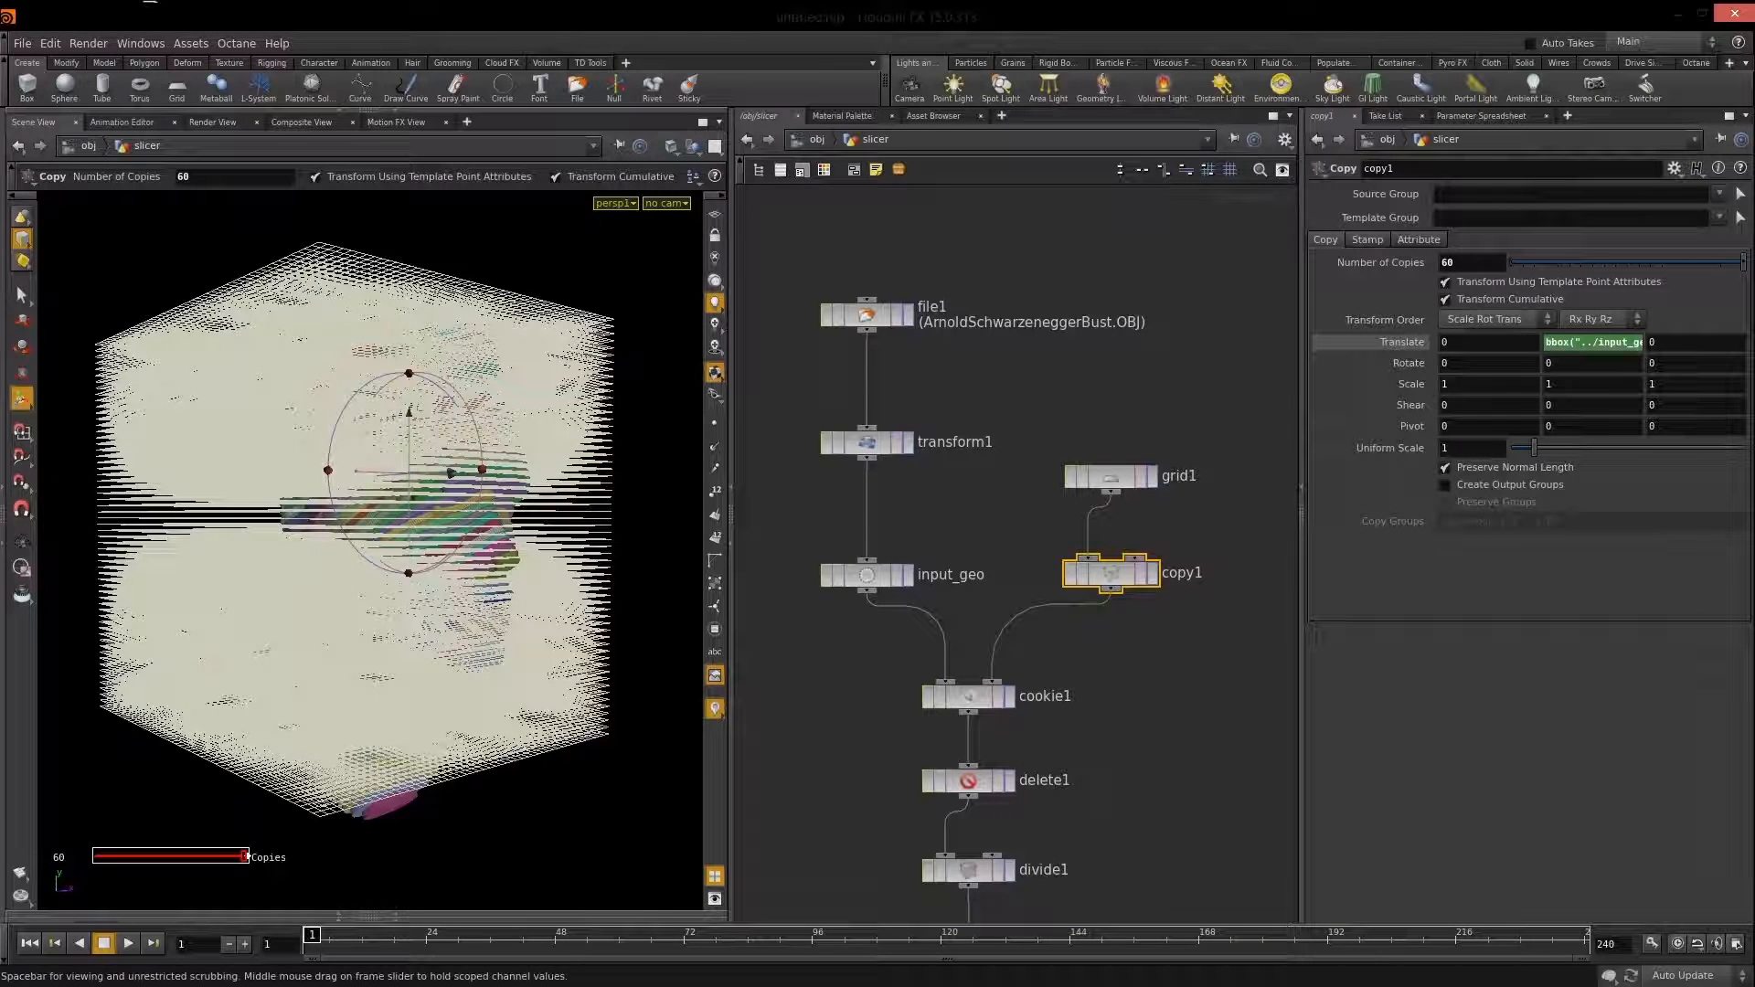
pyautogui.click(1200, 645)
pyautogui.moveTo(1203, 538); pyautogui.dragTo(1122, 617)
pyautogui.moveTo(1245, 405); pyautogui.dragTo(1161, 594)
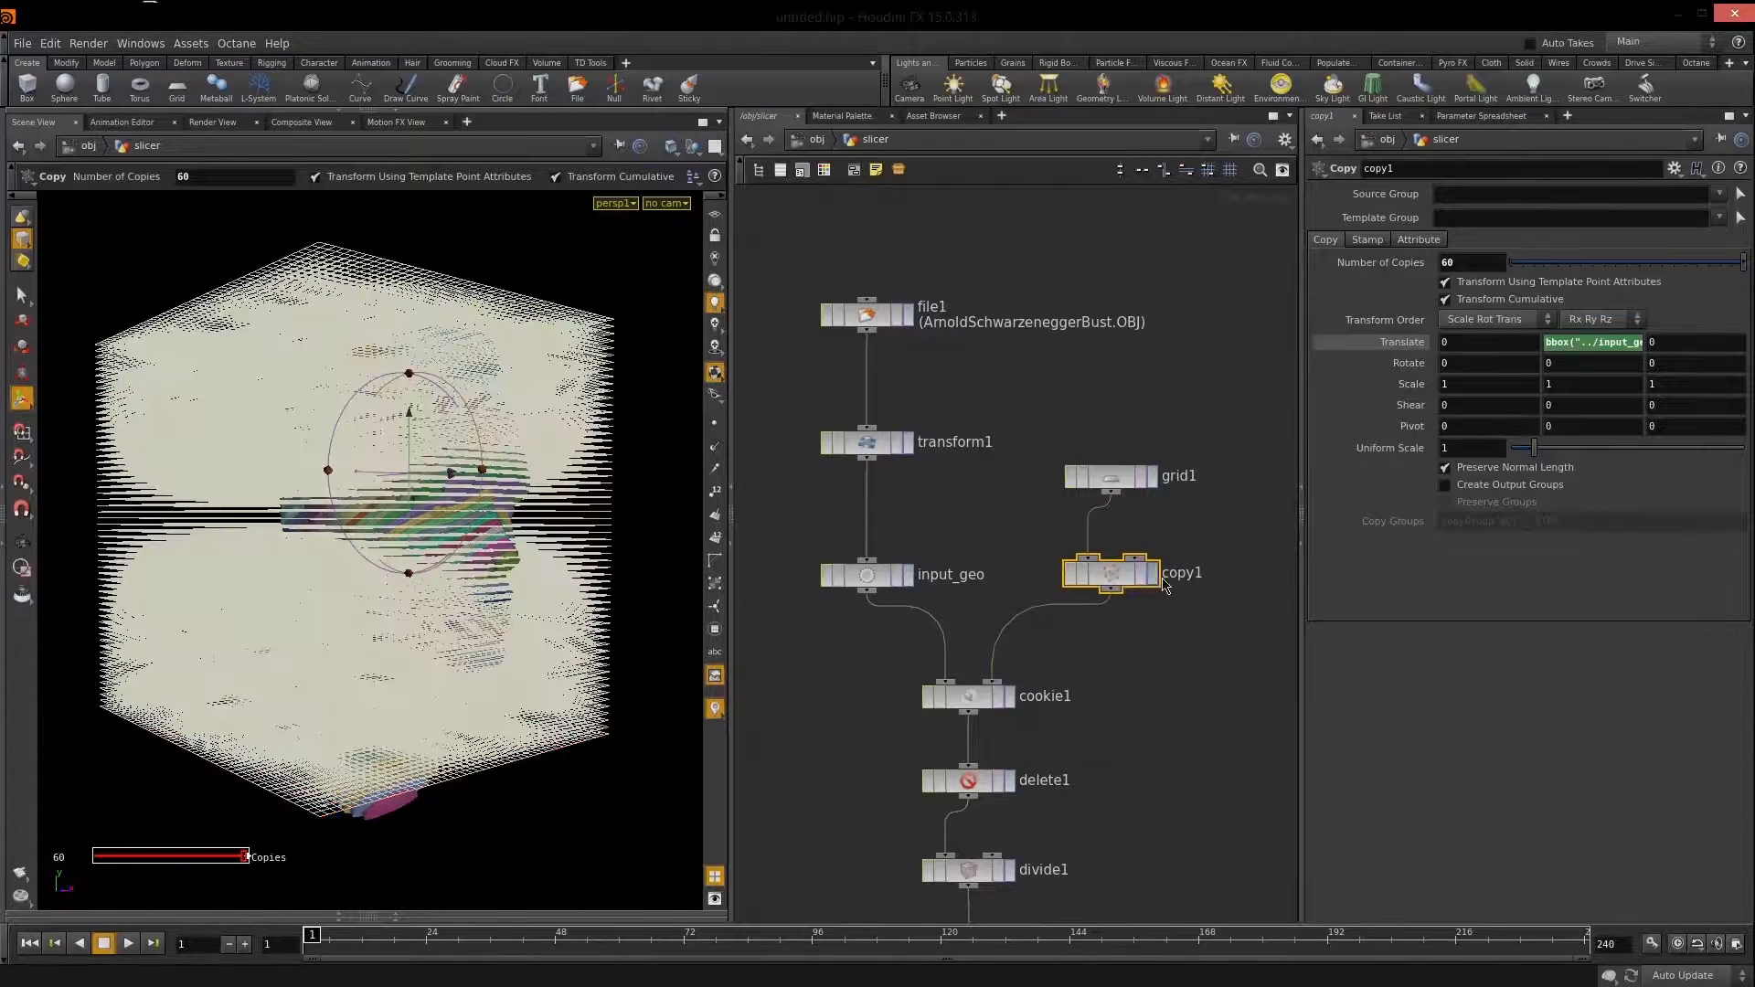
pyautogui.write('30')
pyautogui.press('Return')
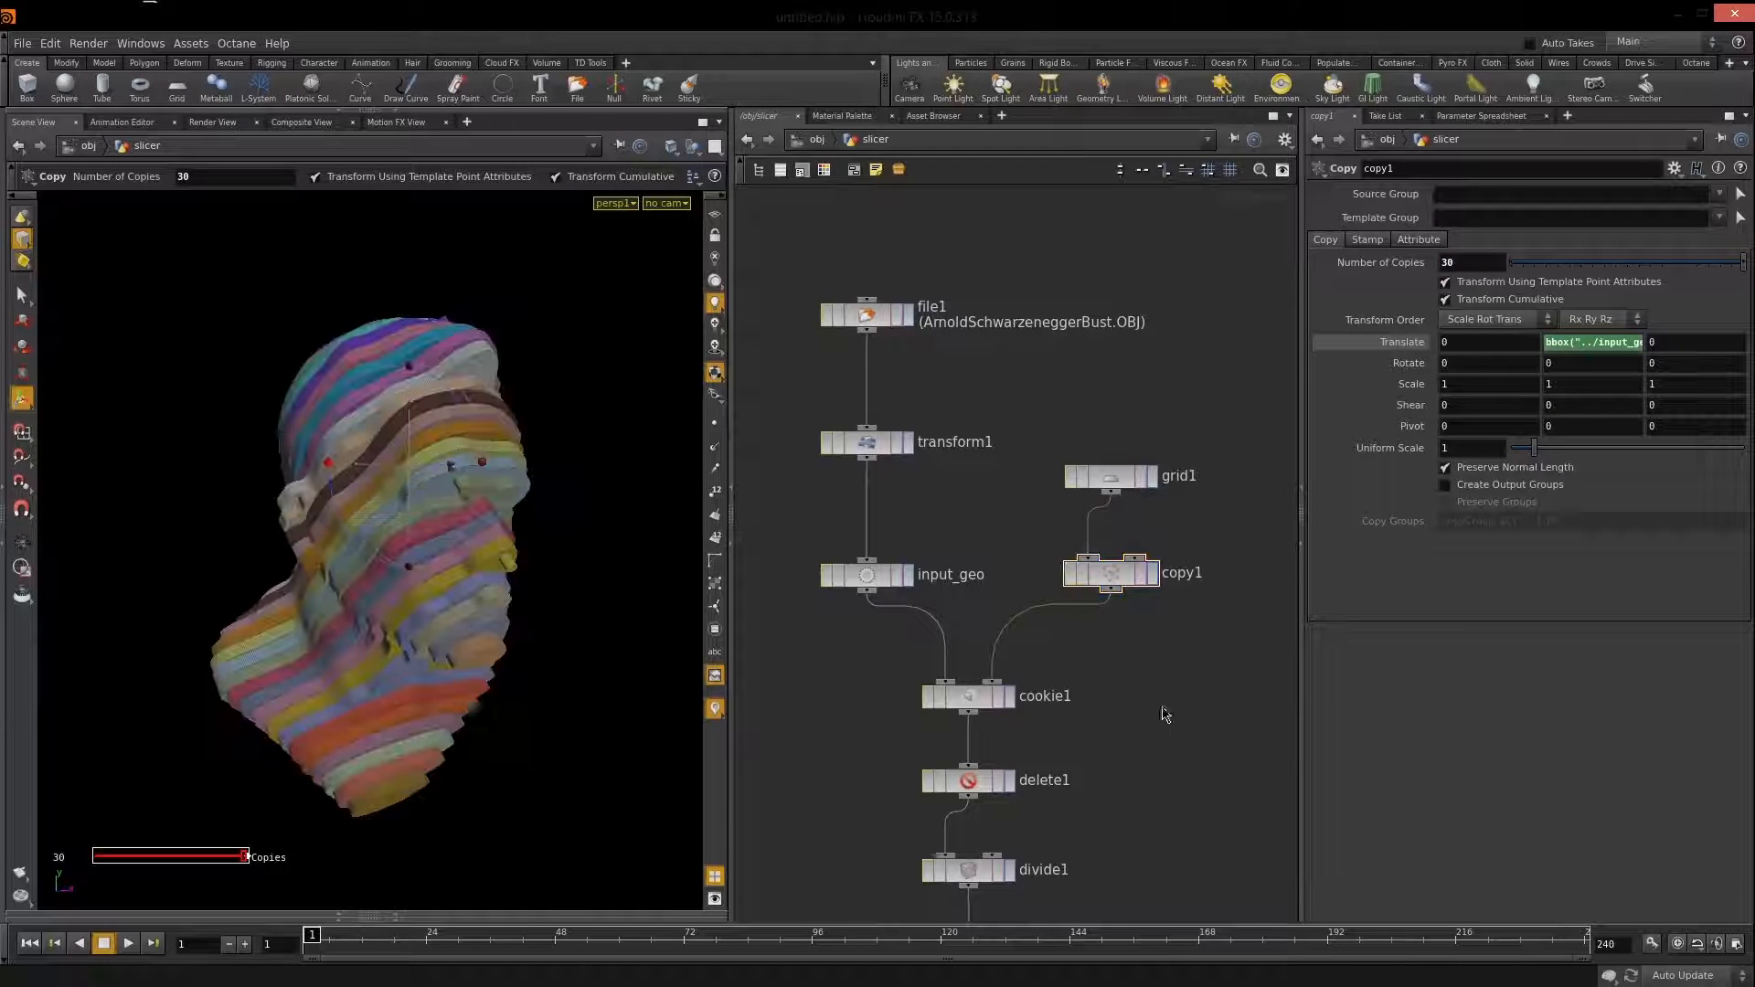
# Examine the 30-slice bust from several angles to check the slice thickness and the tilted slicing direction.
pyautogui.press('Escape')
pyautogui.moveTo(466, 571); pyautogui.dragTo(534, 610)
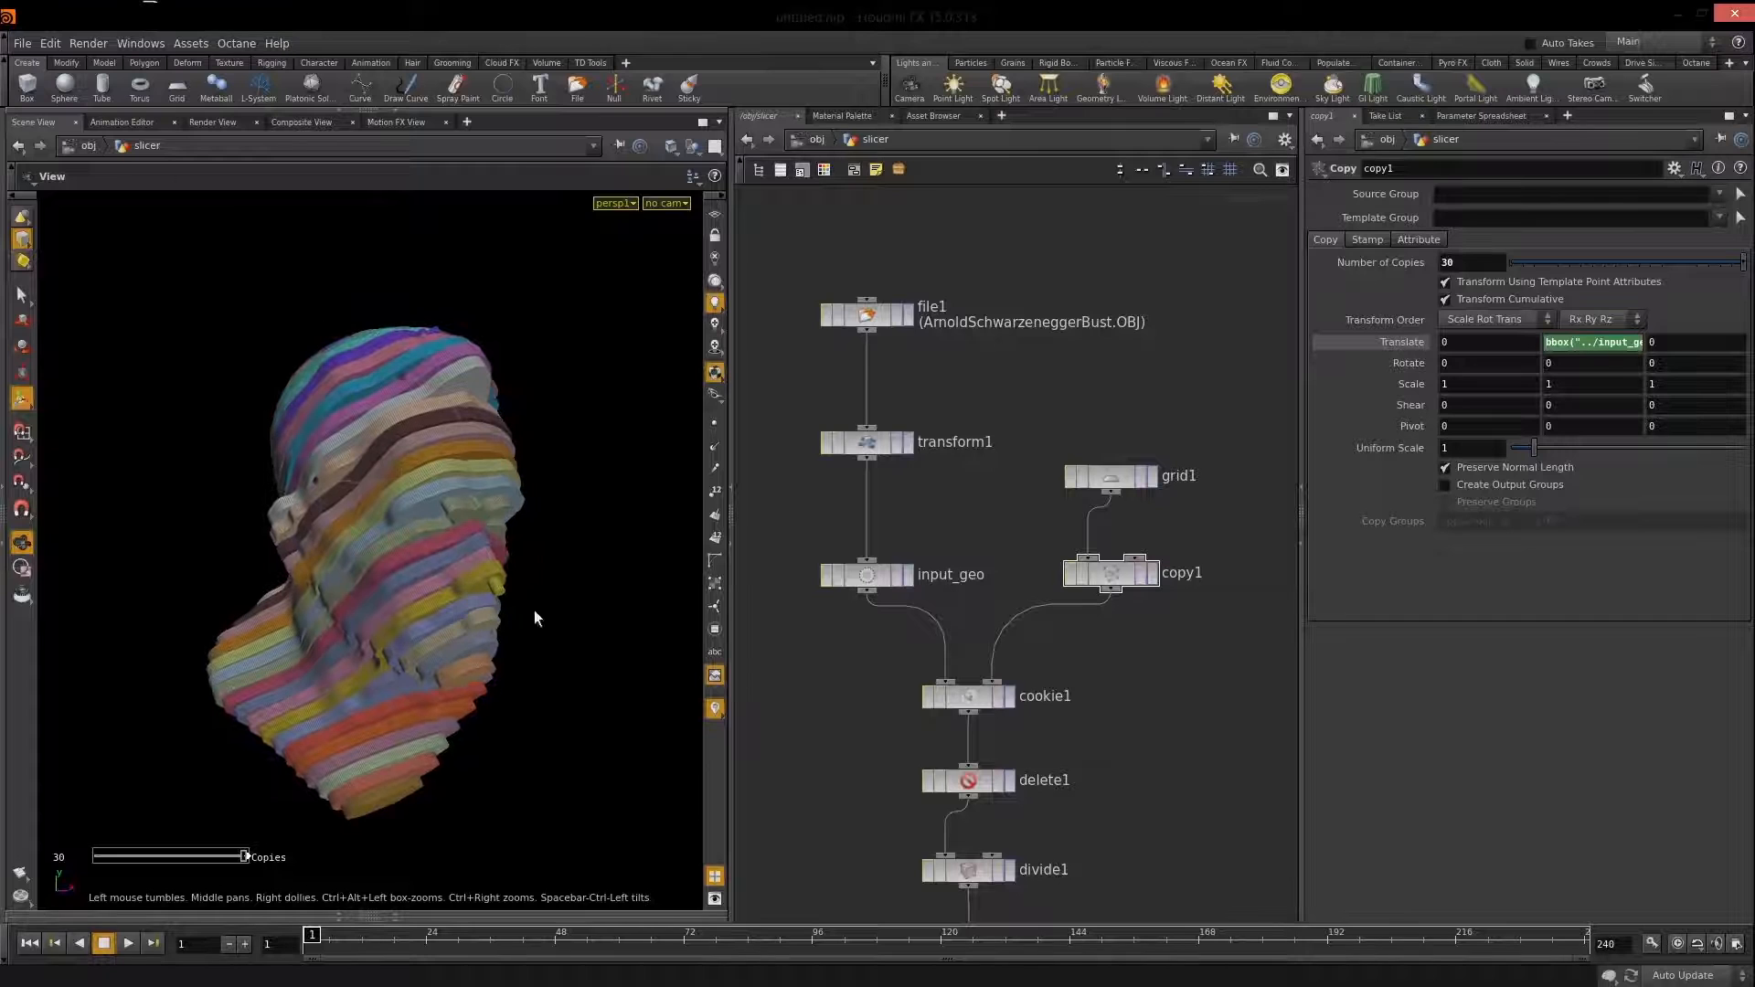
pyautogui.press('Return')
pyautogui.moveTo(866, 321); pyautogui.dragTo(866, 318)
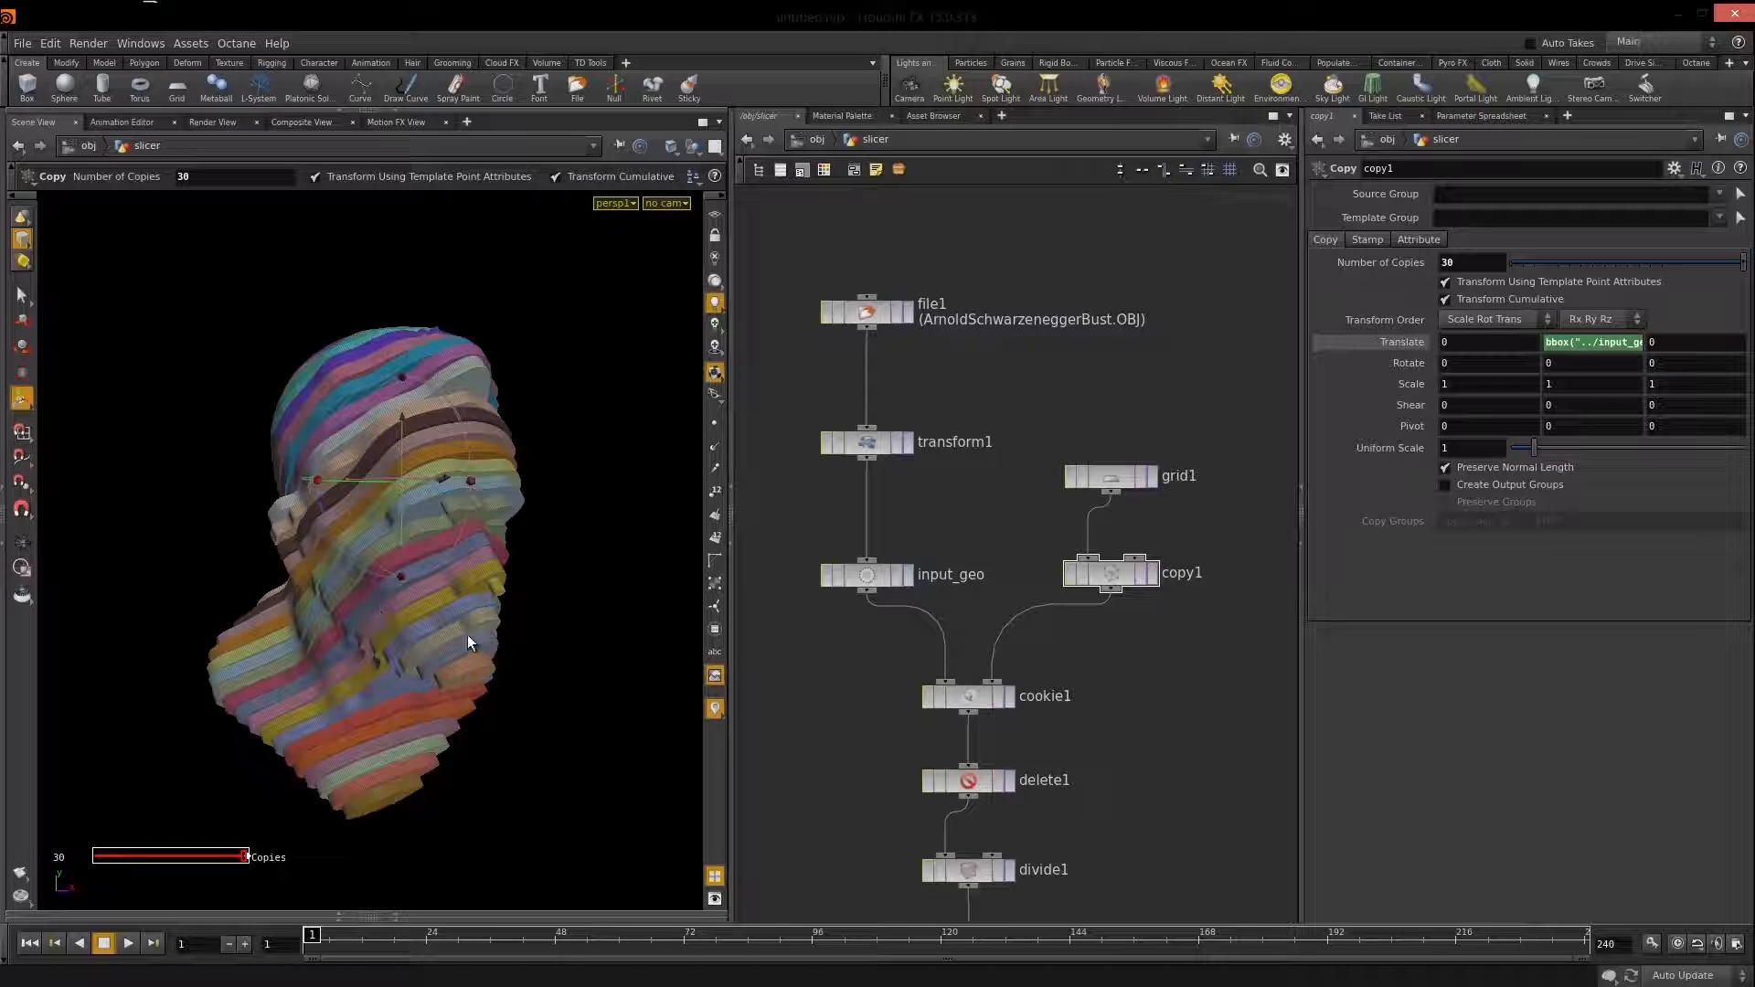
pyautogui.press('Escape')
pyautogui.moveTo(427, 627); pyautogui.dragTo(463, 589)
pyautogui.press('Return')
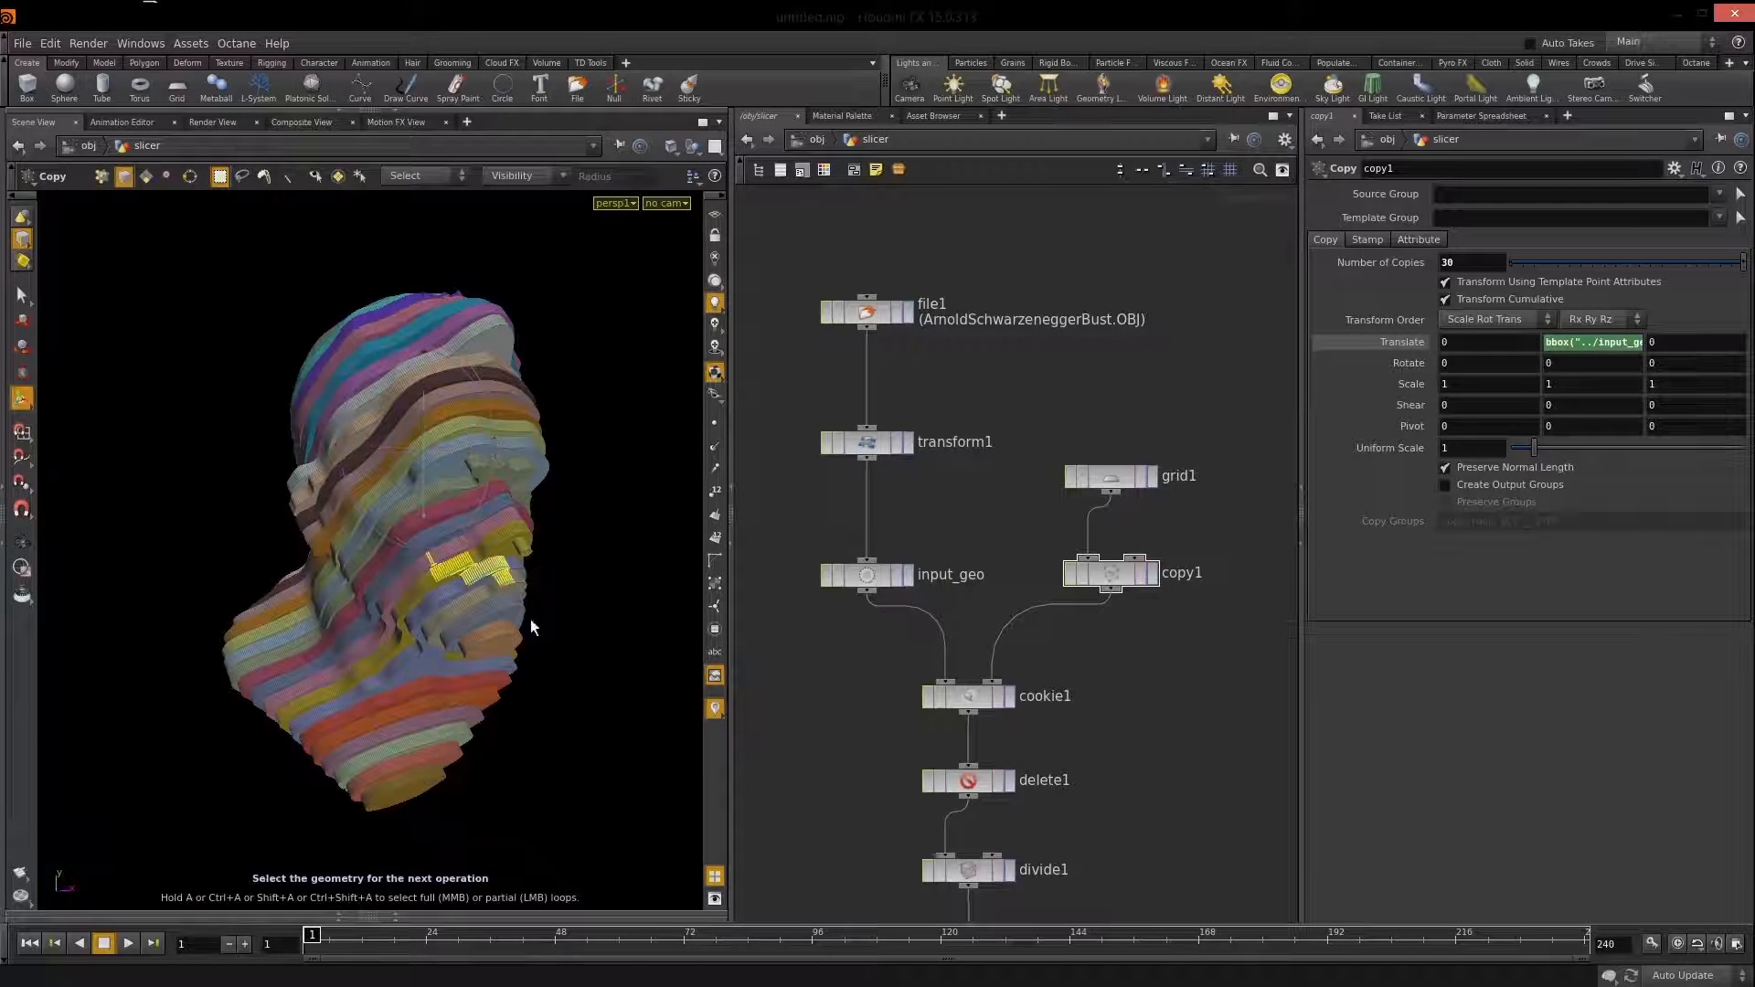
pyautogui.press('Escape')
pyautogui.moveTo(461, 591); pyautogui.dragTo(552, 567)
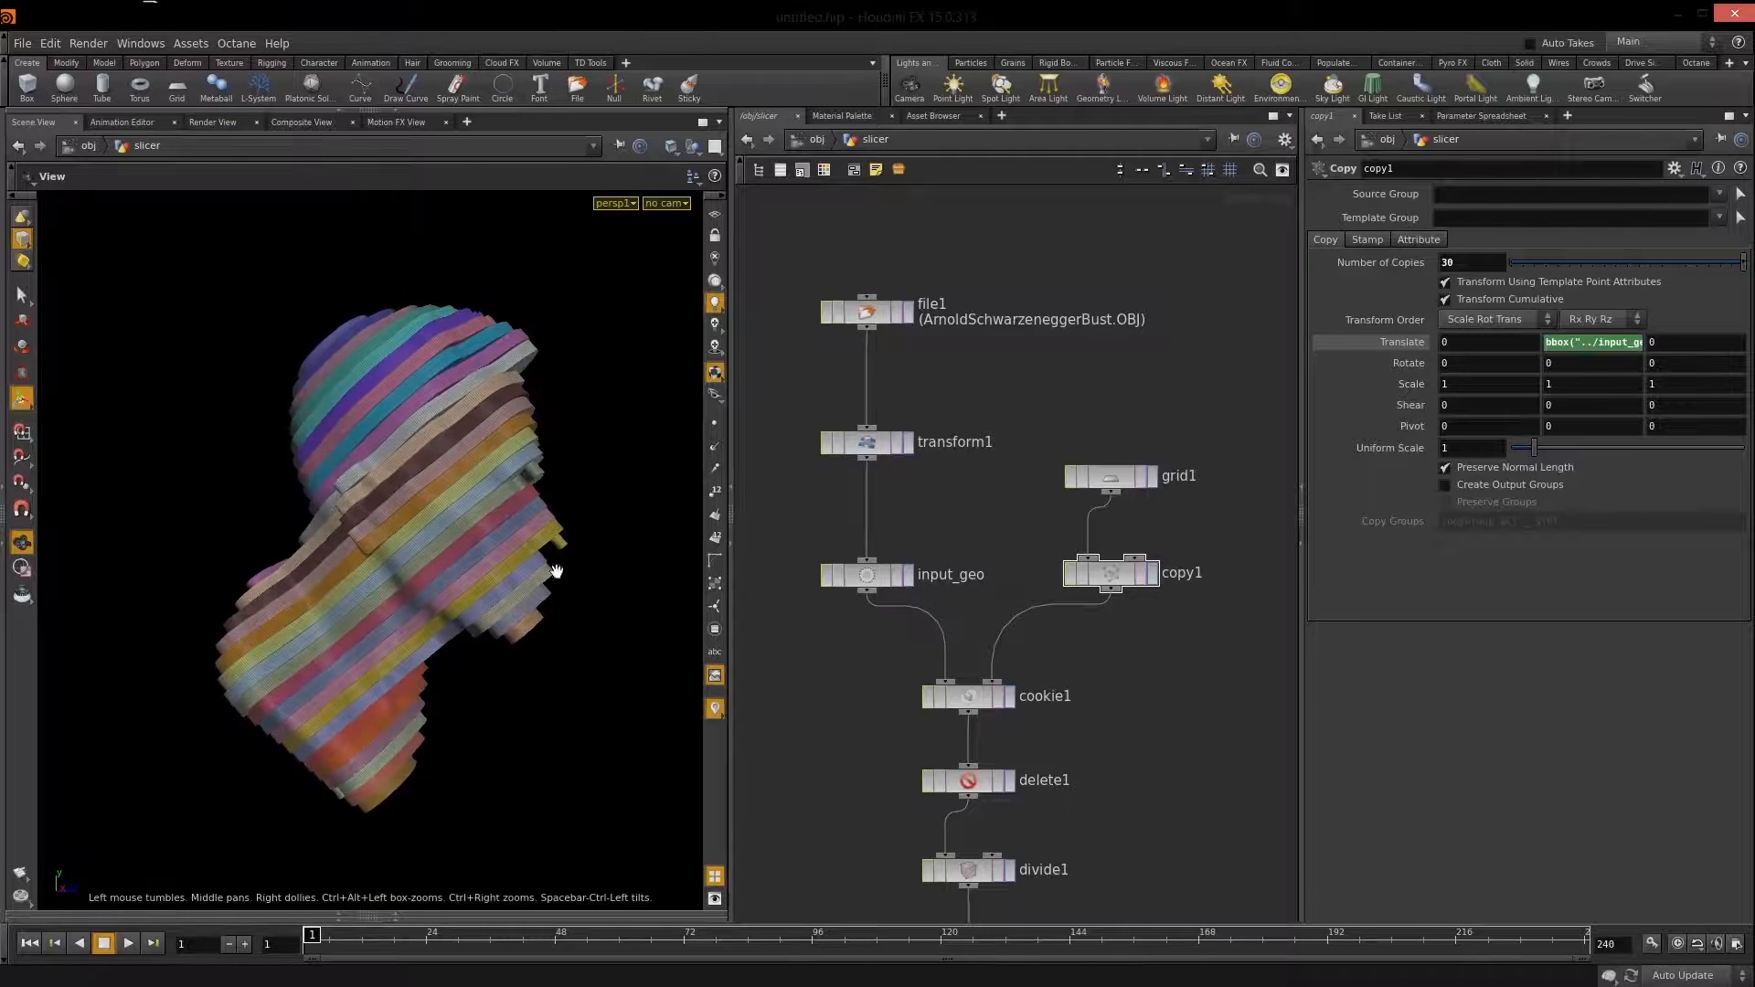
pyautogui.press('s')
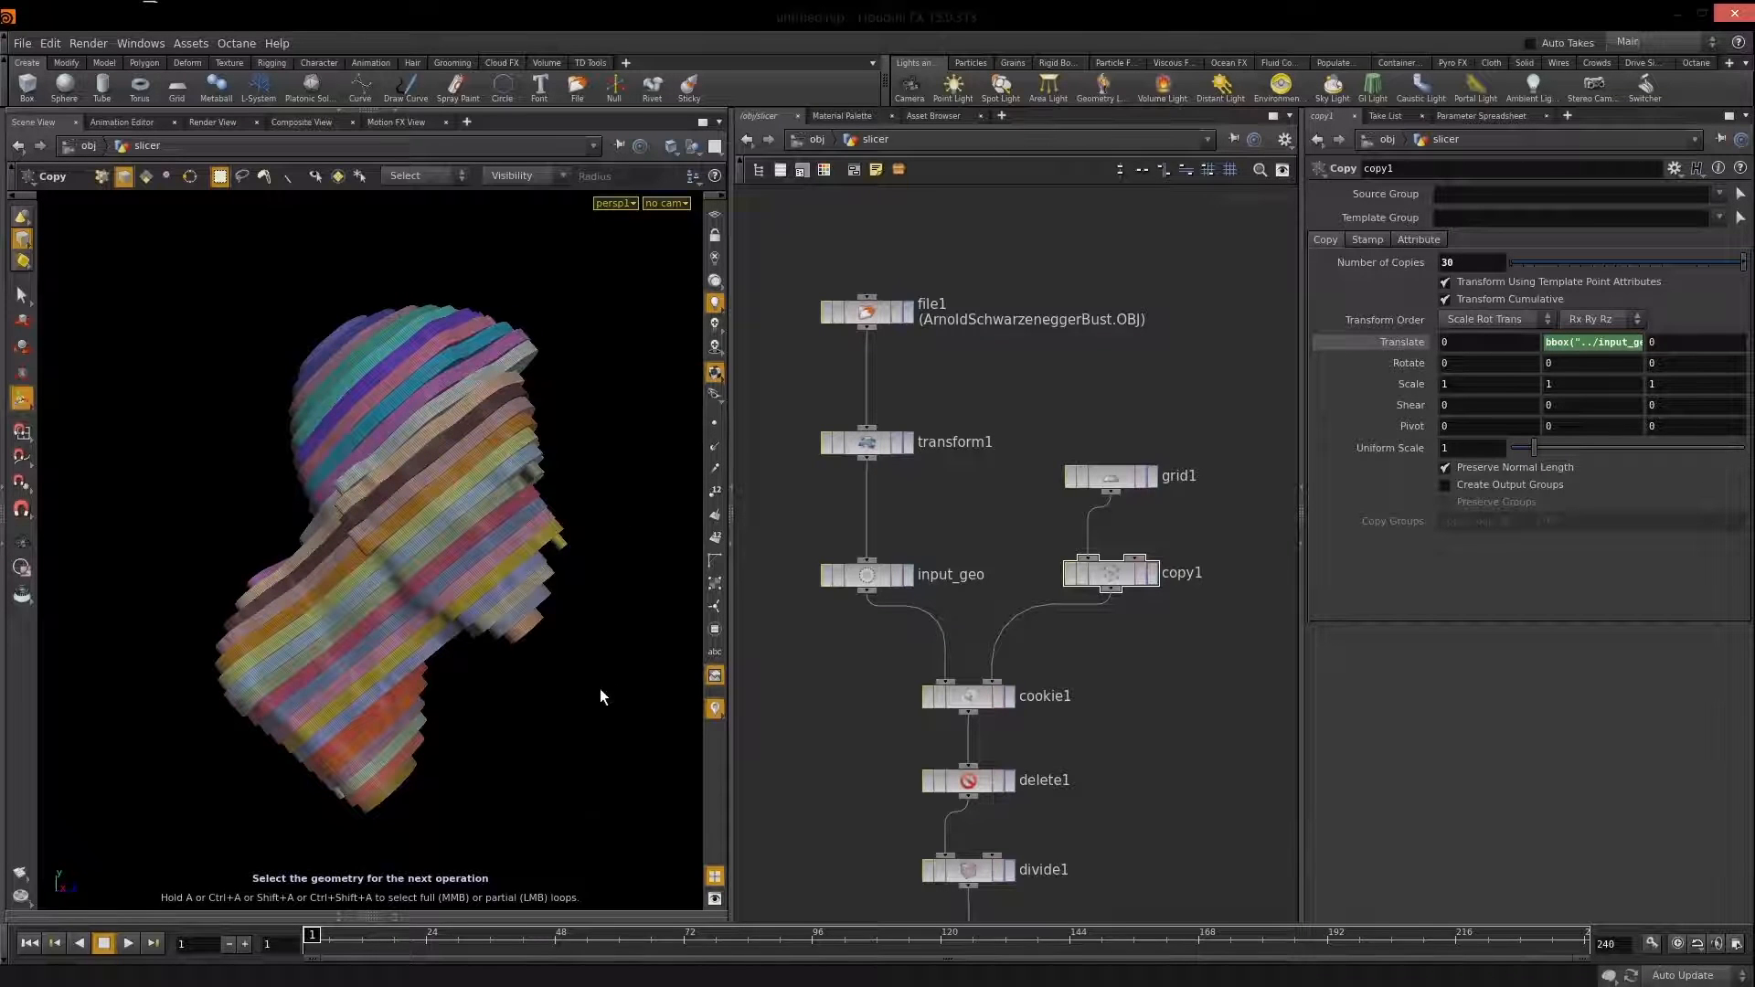
pyautogui.press('Escape')
pyautogui.moveTo(610, 666); pyautogui.dragTo(634, 595)
pyautogui.press('Return')
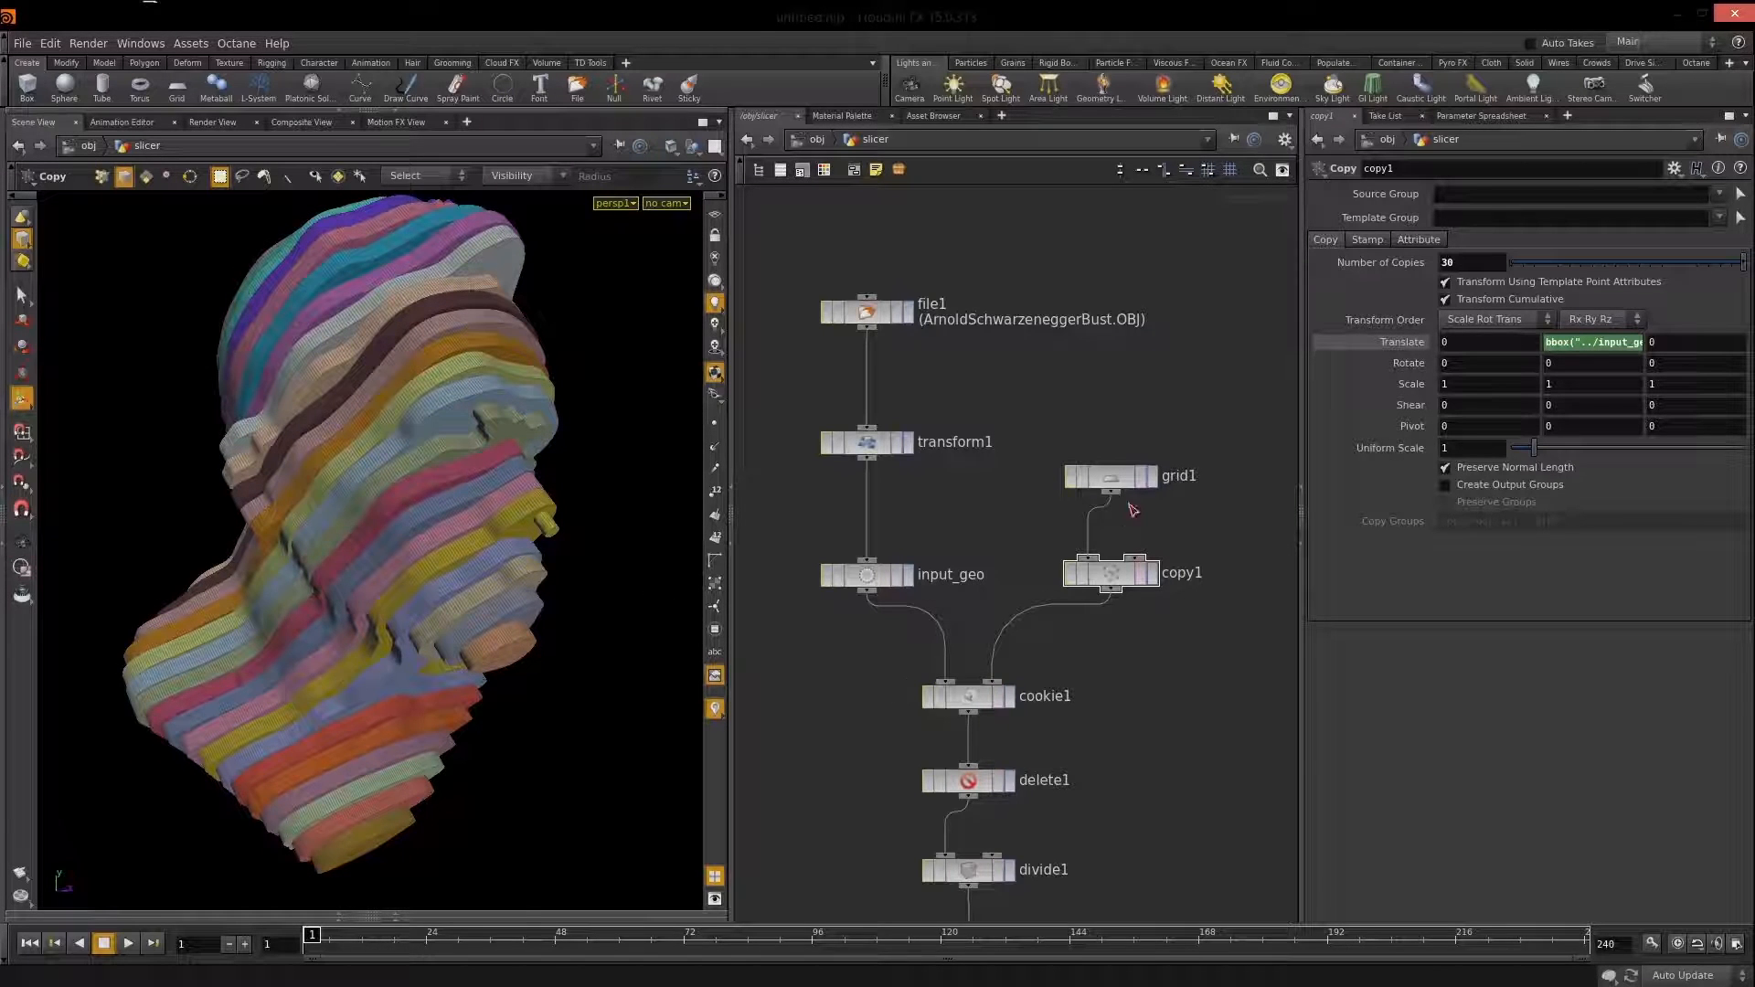
# Move transform1 closer to input_geo and delete the file1 node that loads the bust.
pyautogui.moveTo(1170, 731)
pyautogui.mouseDown(button='middle')
pyautogui.moveTo(1195, 814)
pyautogui.moveTo(1147, 411)
pyautogui.moveTo(1171, 506)
pyautogui.mouseUp(button='middle')
pyautogui.moveTo(1179, 914)
pyautogui.mouseDown(button='middle')
pyautogui.moveTo(1175, 458)
pyautogui.moveTo(1165, 885)
pyautogui.mouseUp(button='middle')
pyautogui.moveTo(1163, 525); pyautogui.dragTo(1194, 868, button='middle')
pyautogui.moveTo(1192, 481); pyautogui.dragTo(1213, 813, button='middle')
pyautogui.moveTo(1050, 505); pyautogui.dragTo(1044, 516, button='middle')
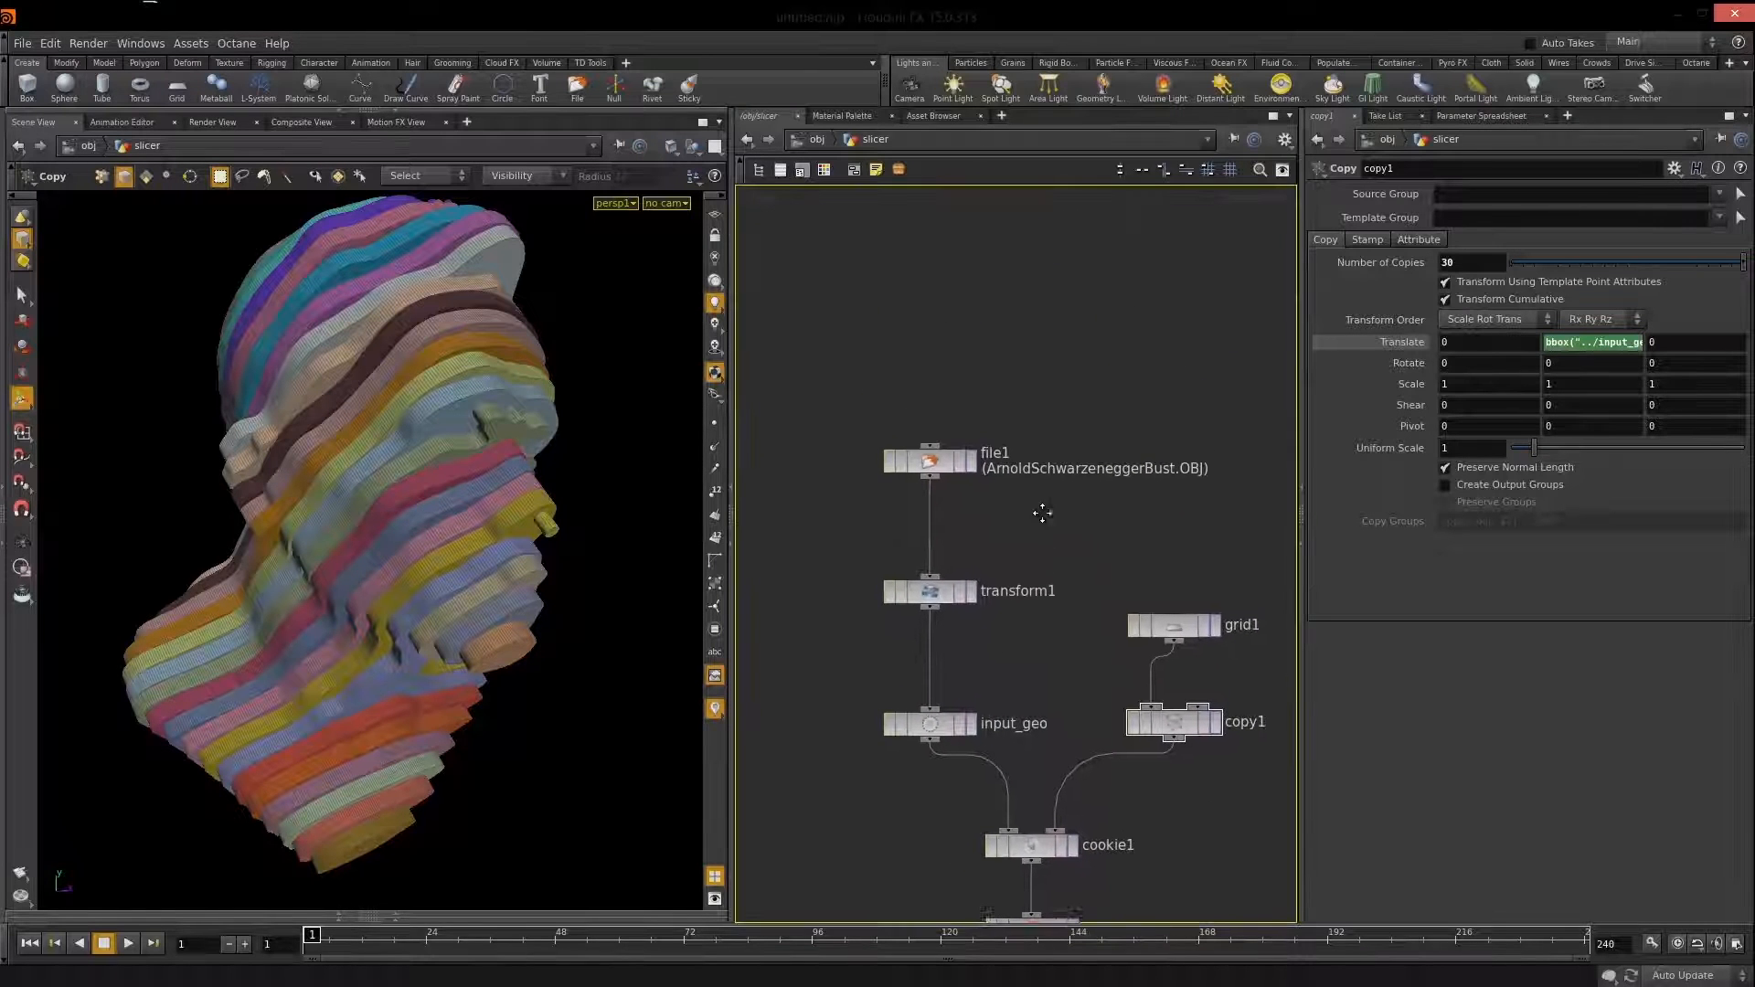
pyautogui.moveTo(929, 592); pyautogui.dragTo(928, 636)
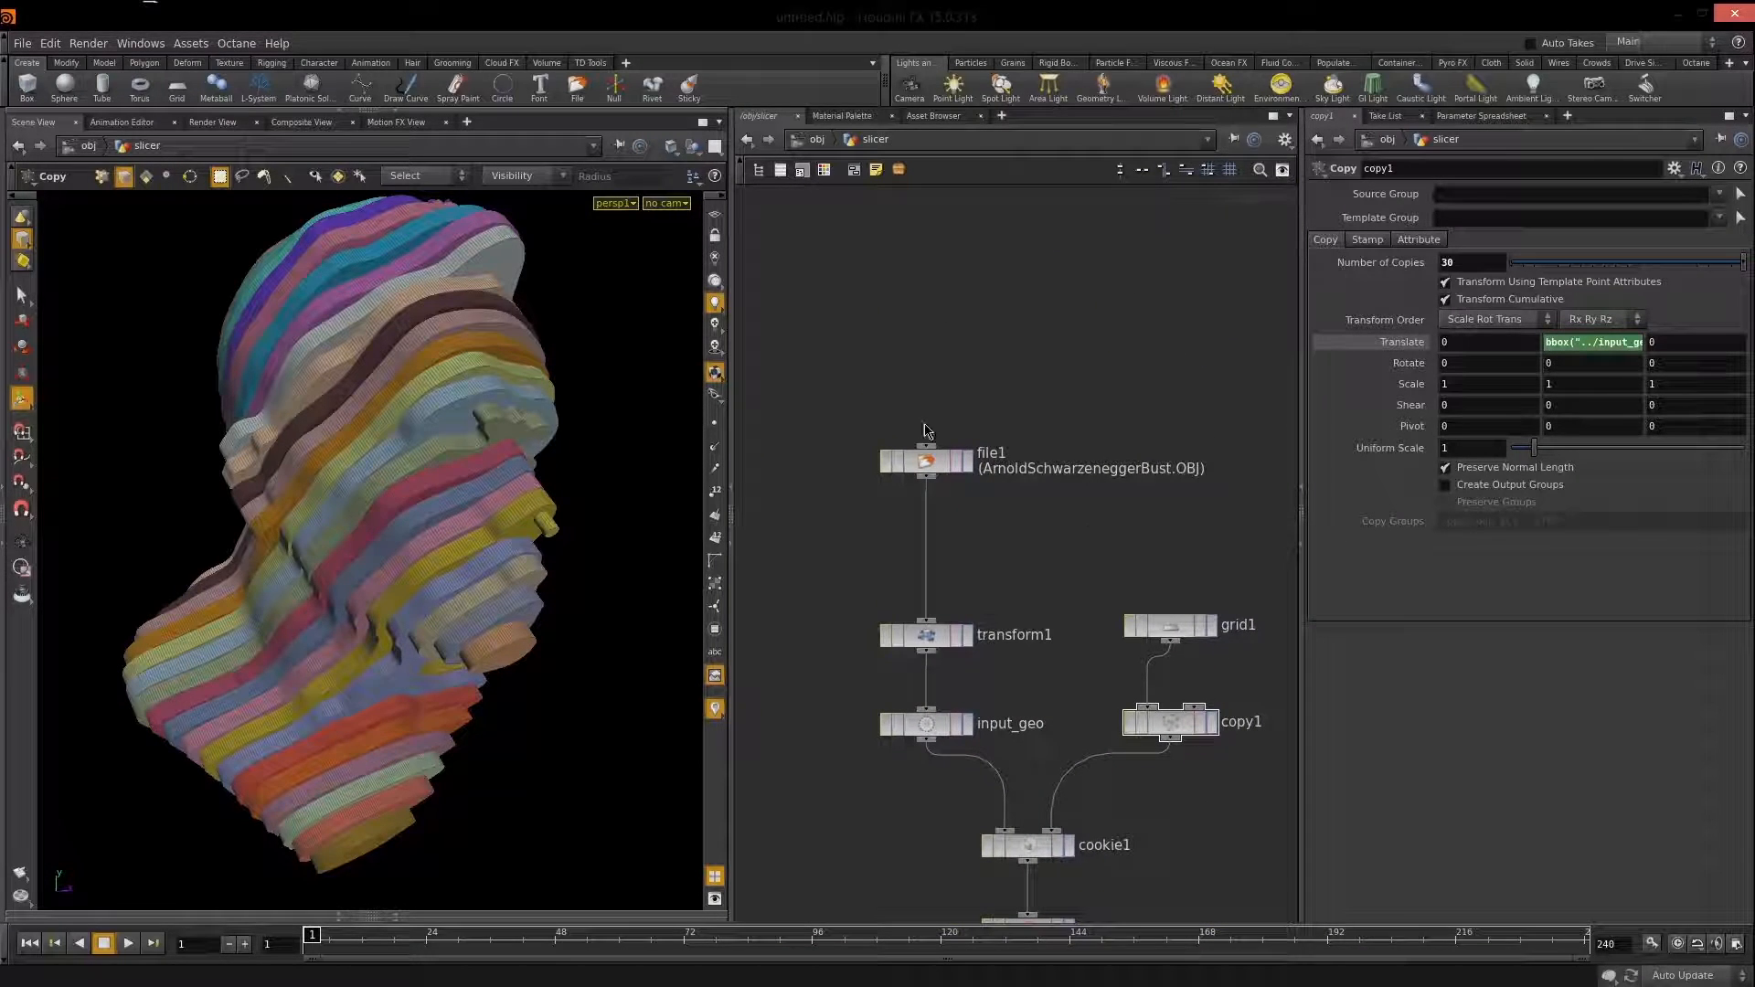
pyautogui.moveTo(1084, 405); pyautogui.dragTo(839, 532)
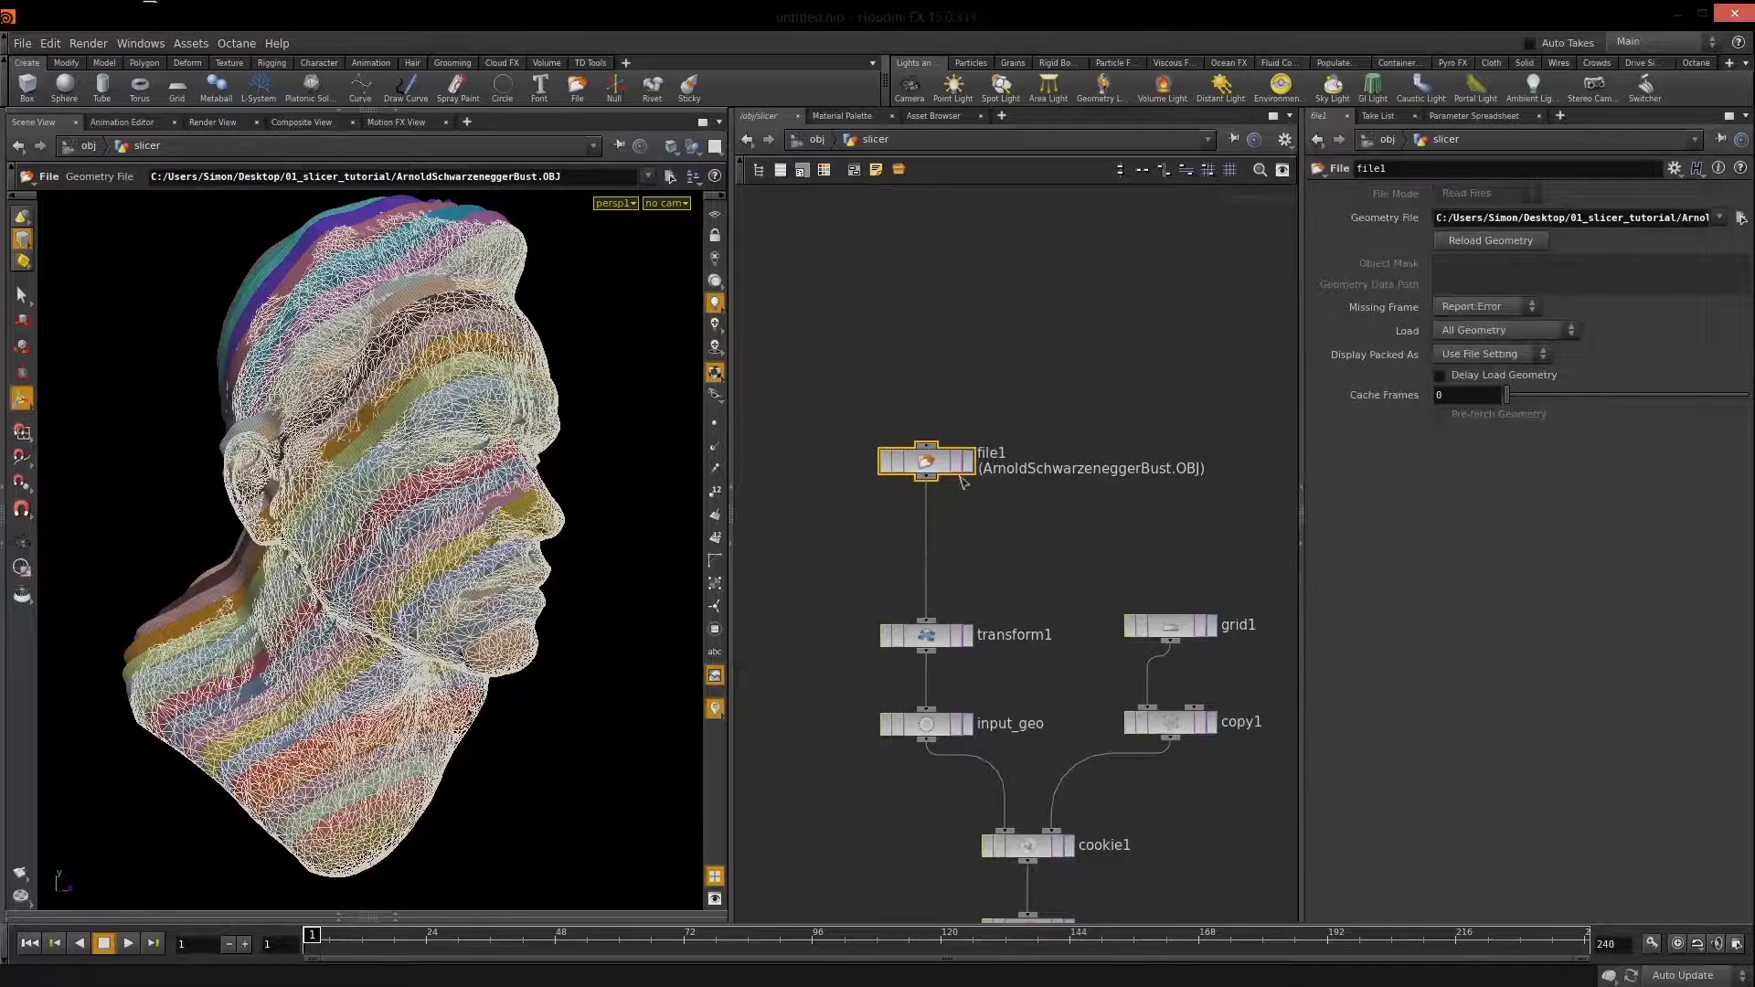
pyautogui.press('Delete')
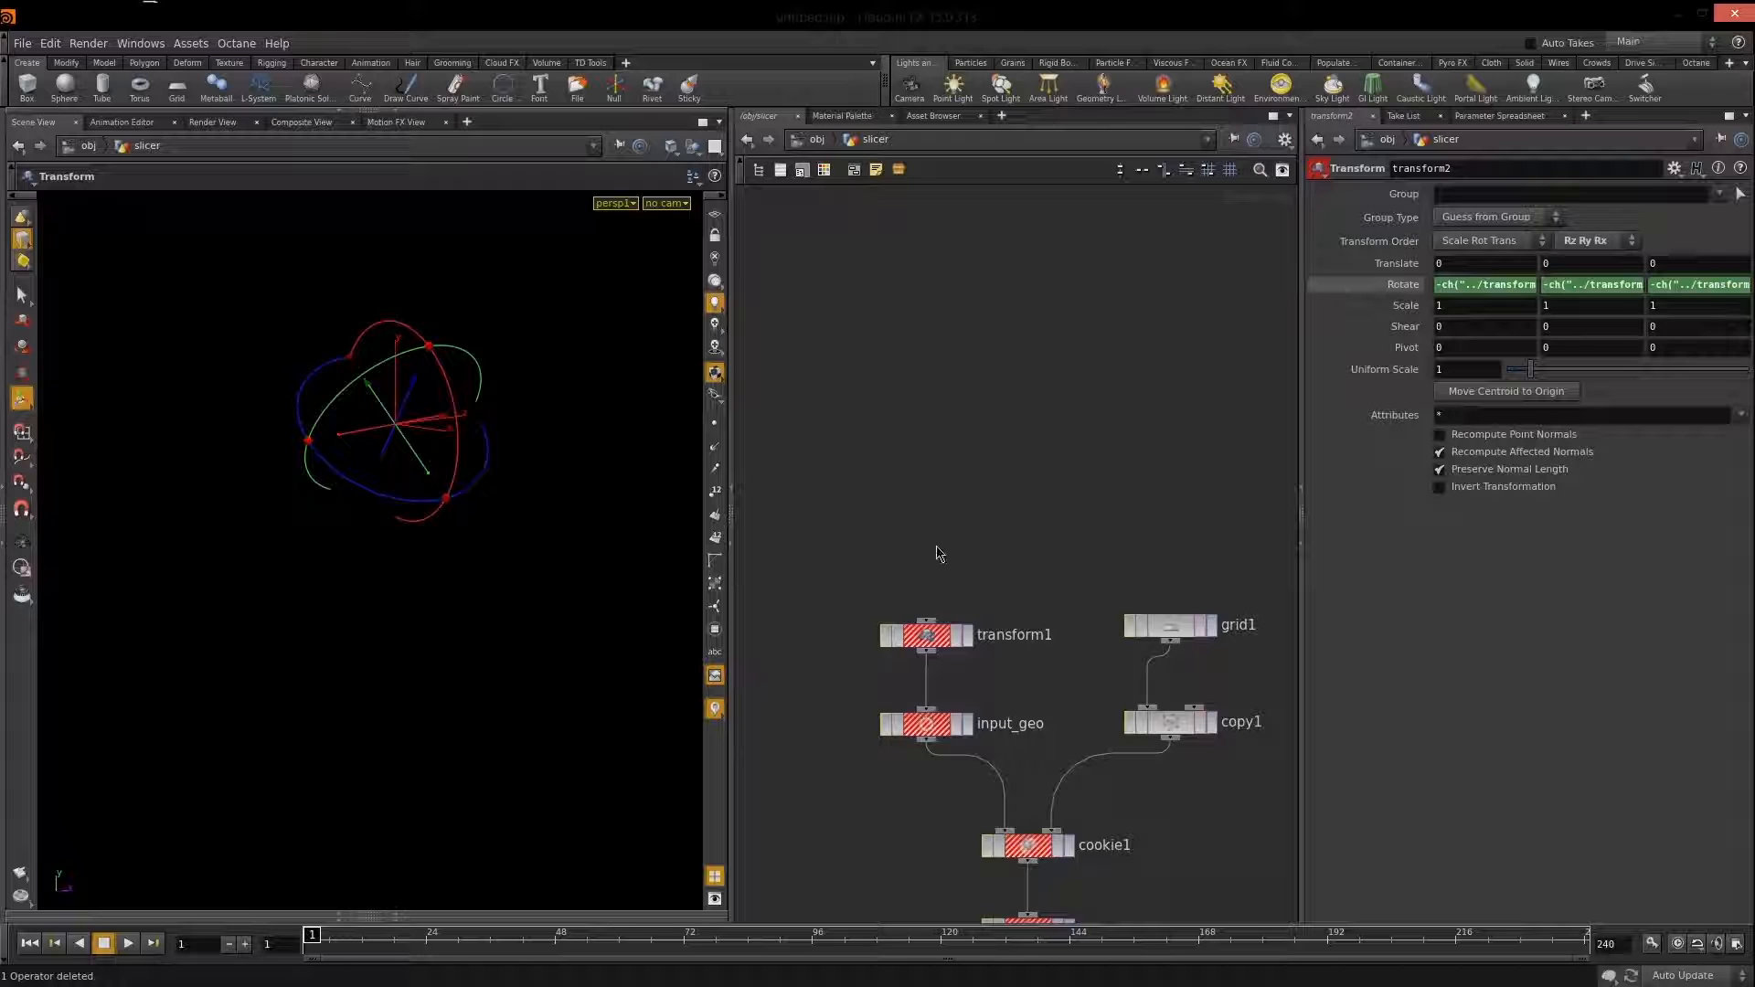
# Save the scene as slicer.hip in the 01_slicer_tutorial folder on the Desktop.
pyautogui.hotkey('ctrl', 'shift', 's')
pyautogui.click(612, 766)
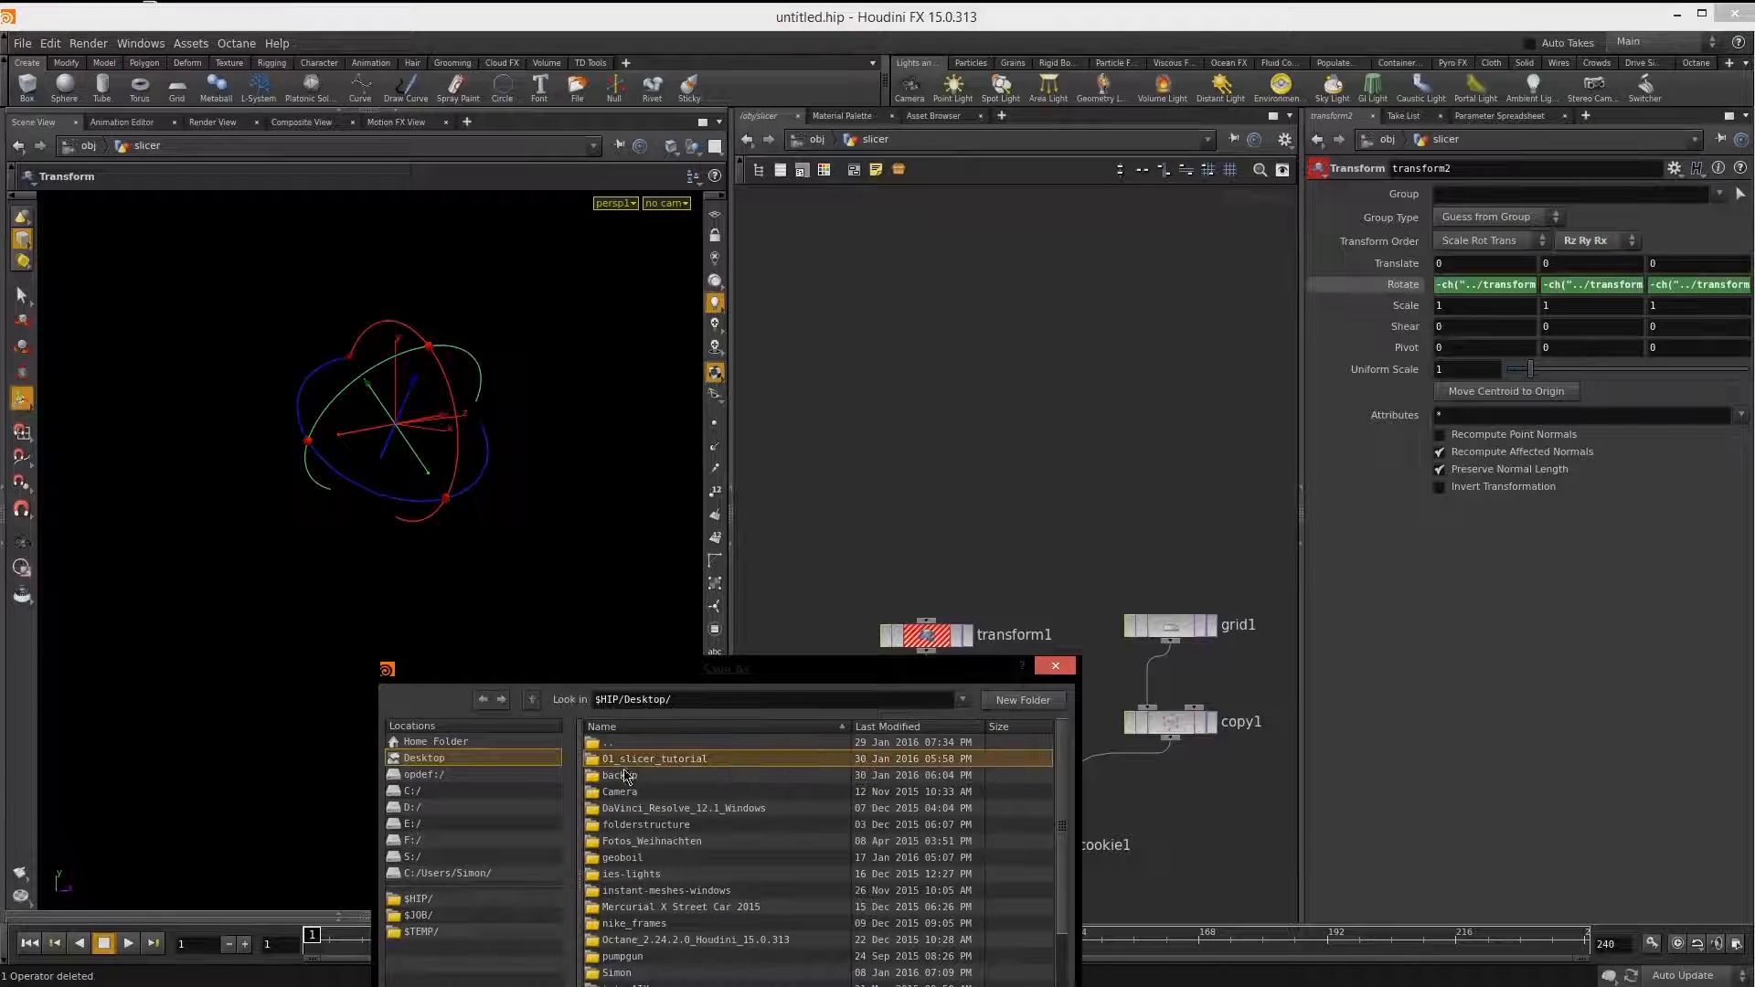
pyautogui.doubleClick(619, 766)
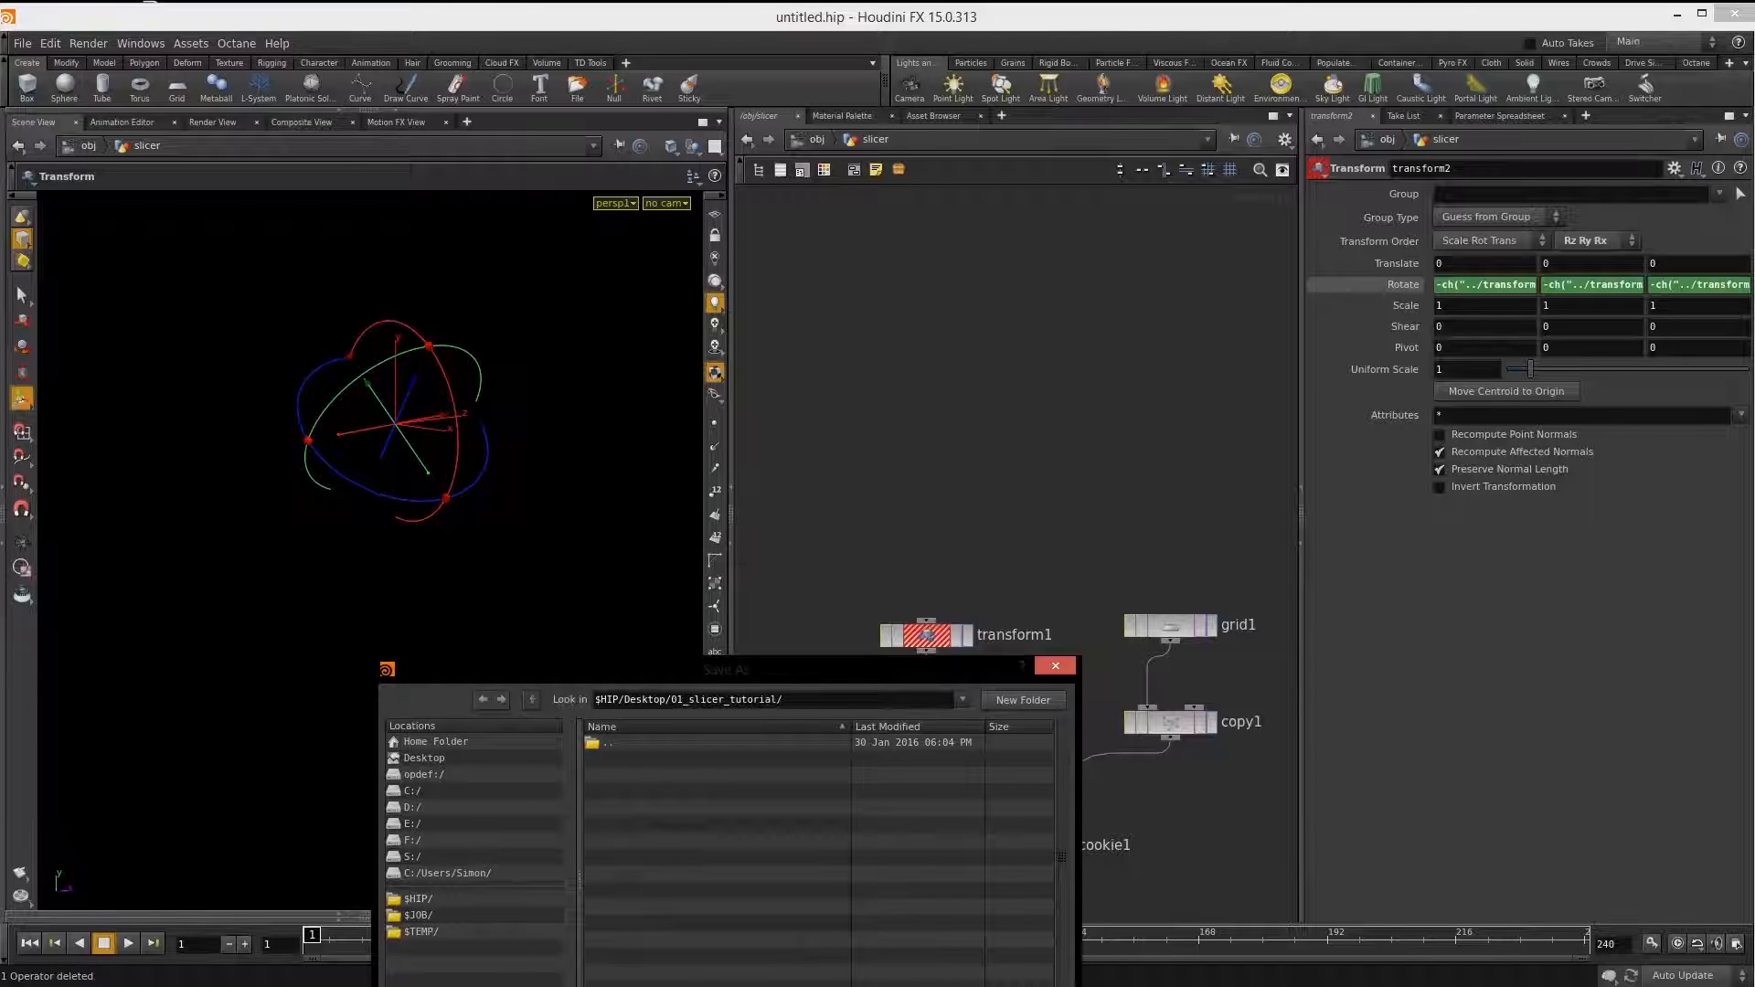
pyautogui.press('Return')
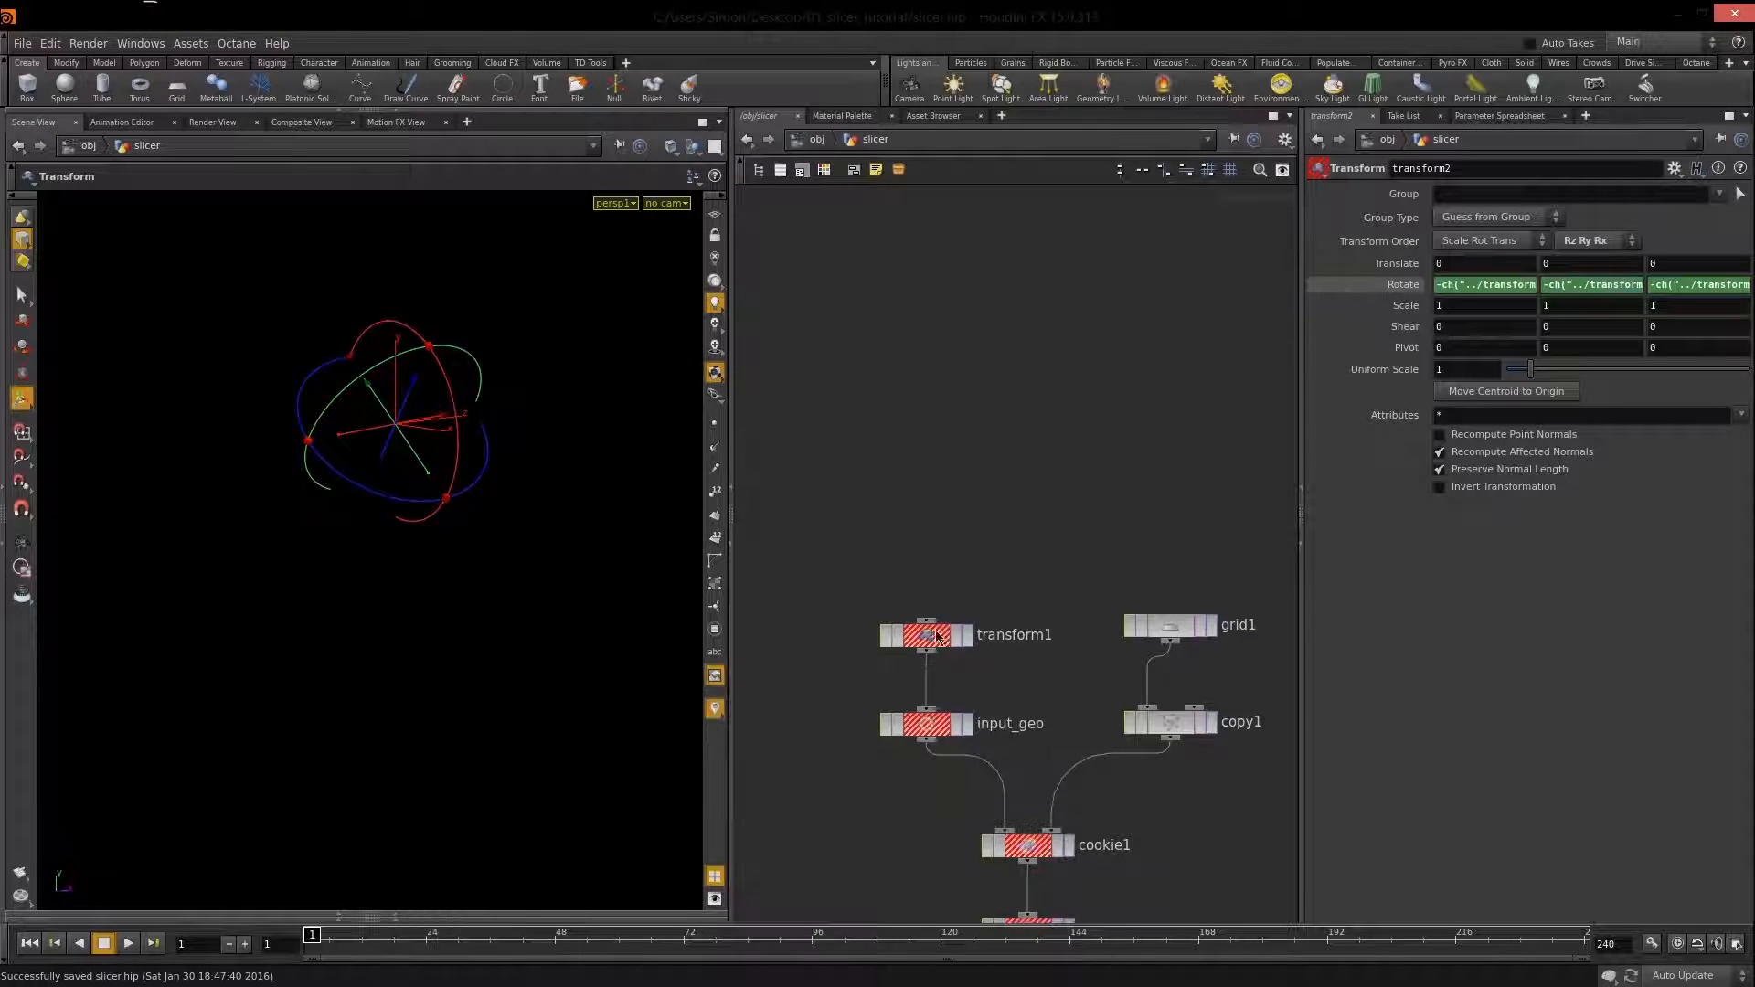
# Add an Object Merge node above transform1 in the slicer network.
pyautogui.moveTo(937, 637); pyautogui.dragTo(937, 630)
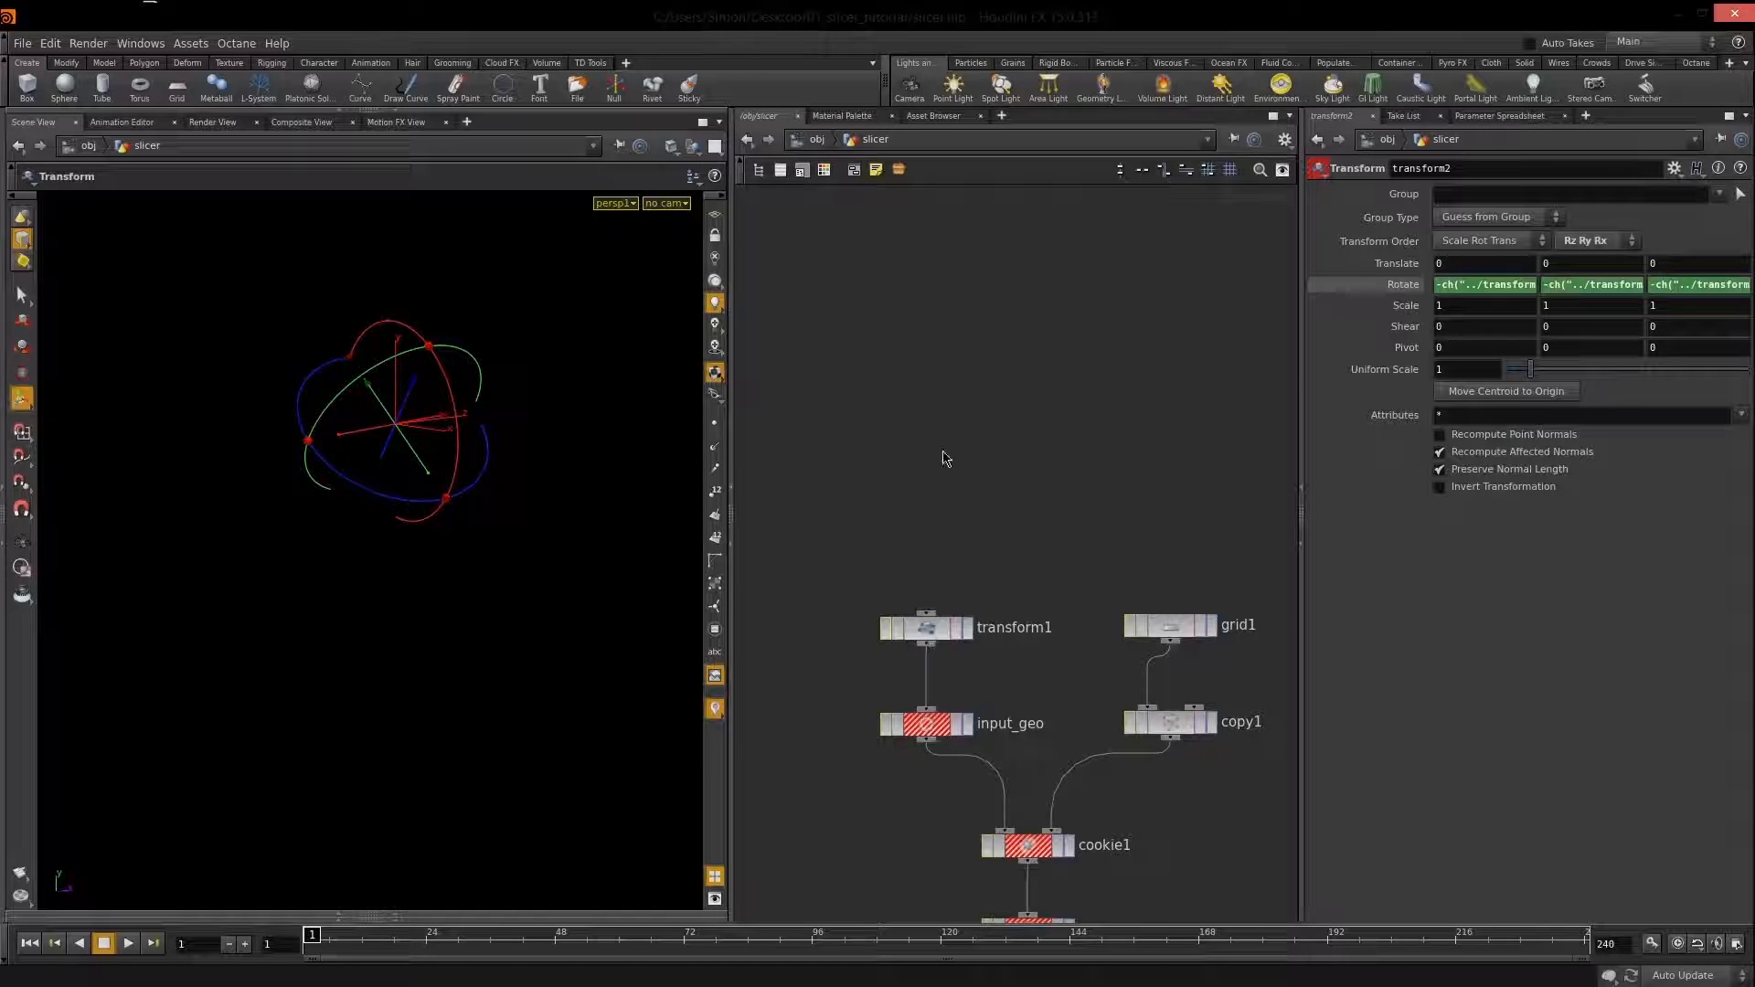
pyautogui.press('Tab')
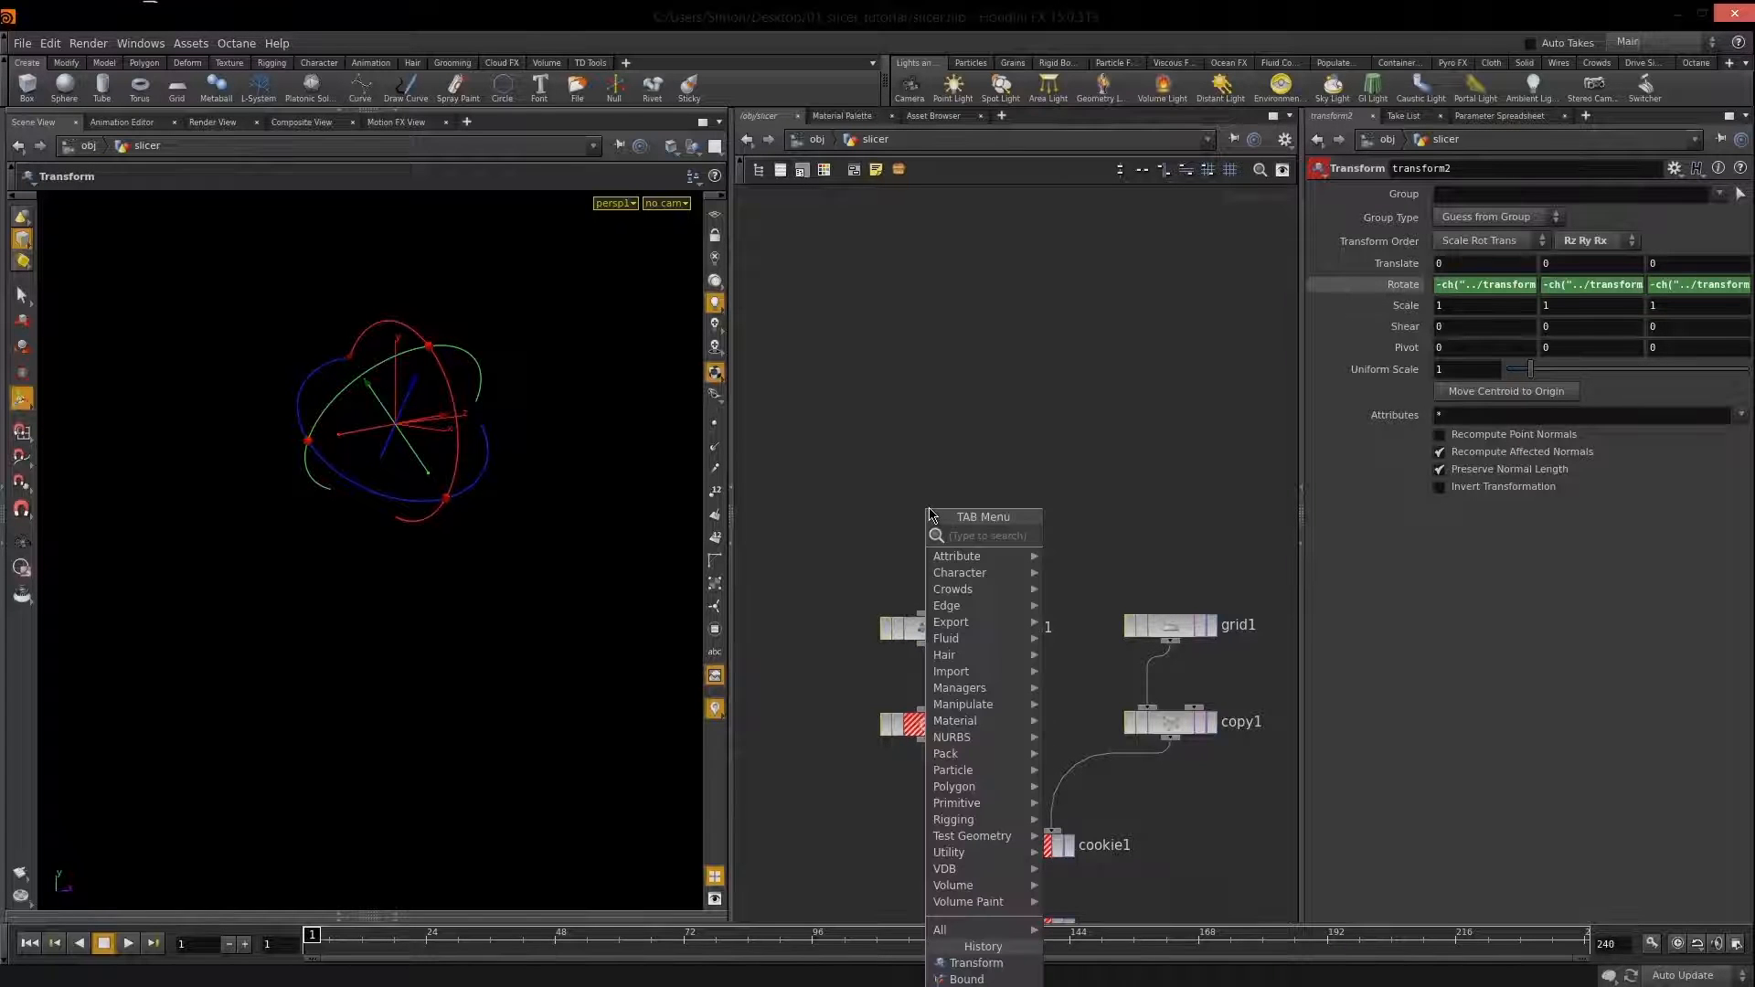
pyautogui.write('object')
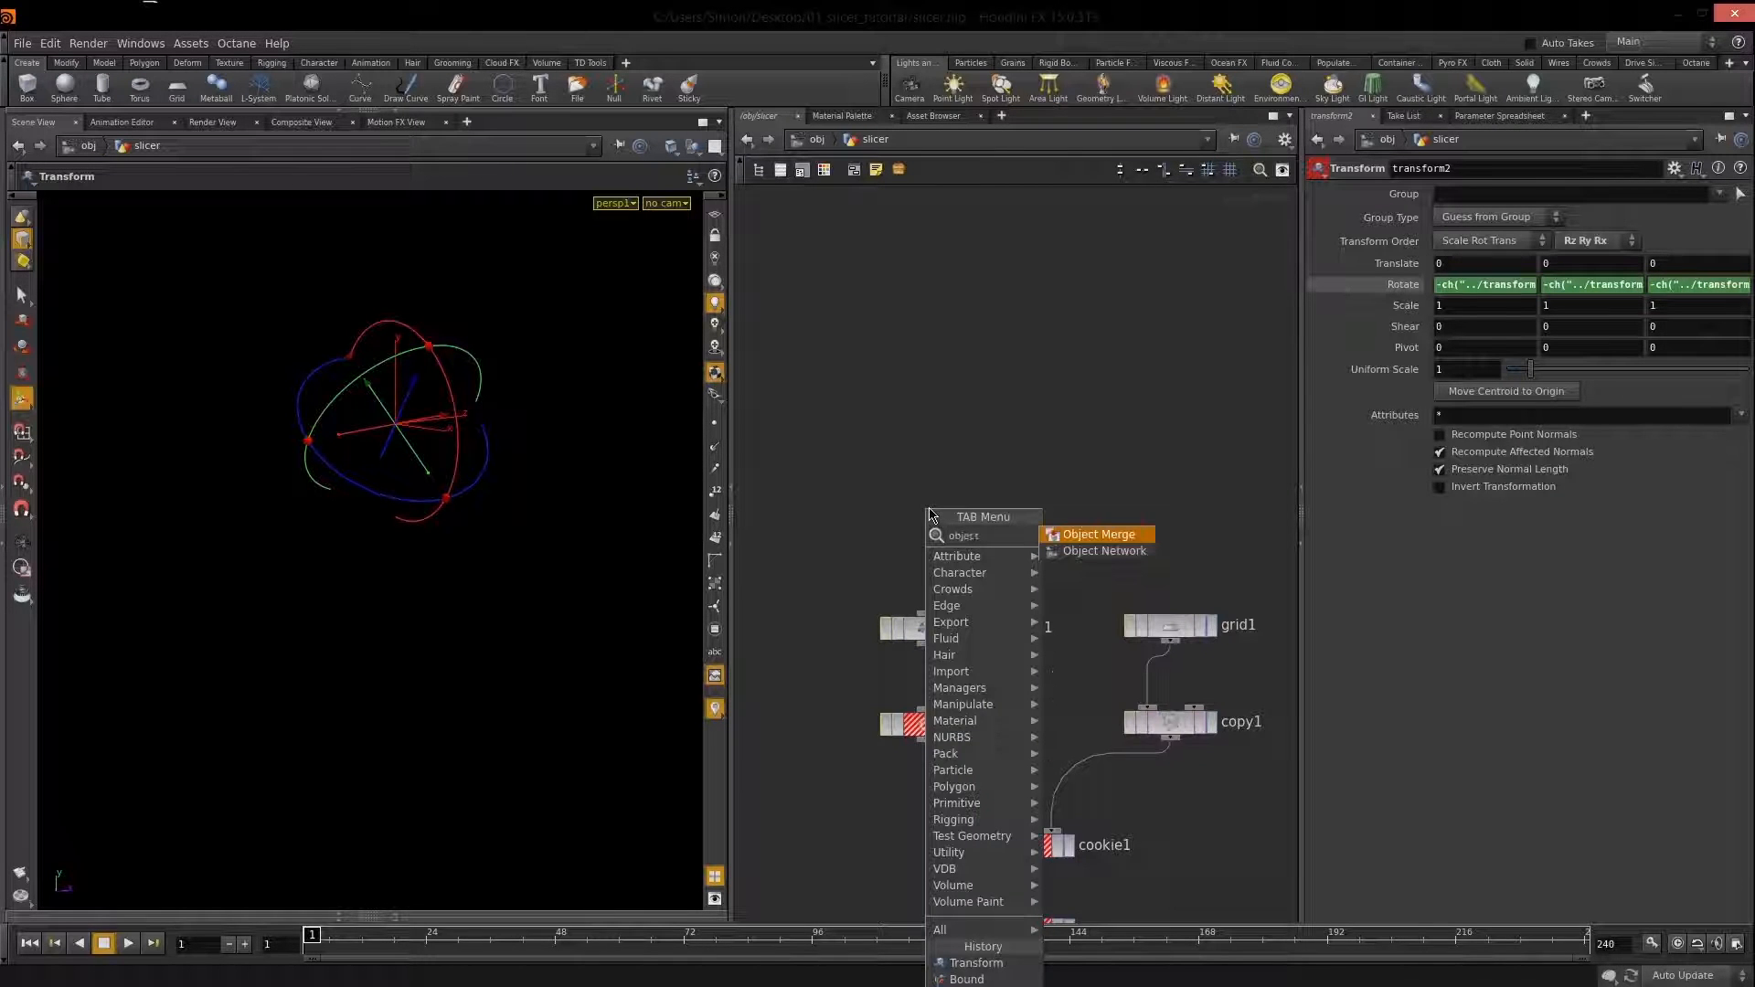
pyautogui.click(1099, 533)
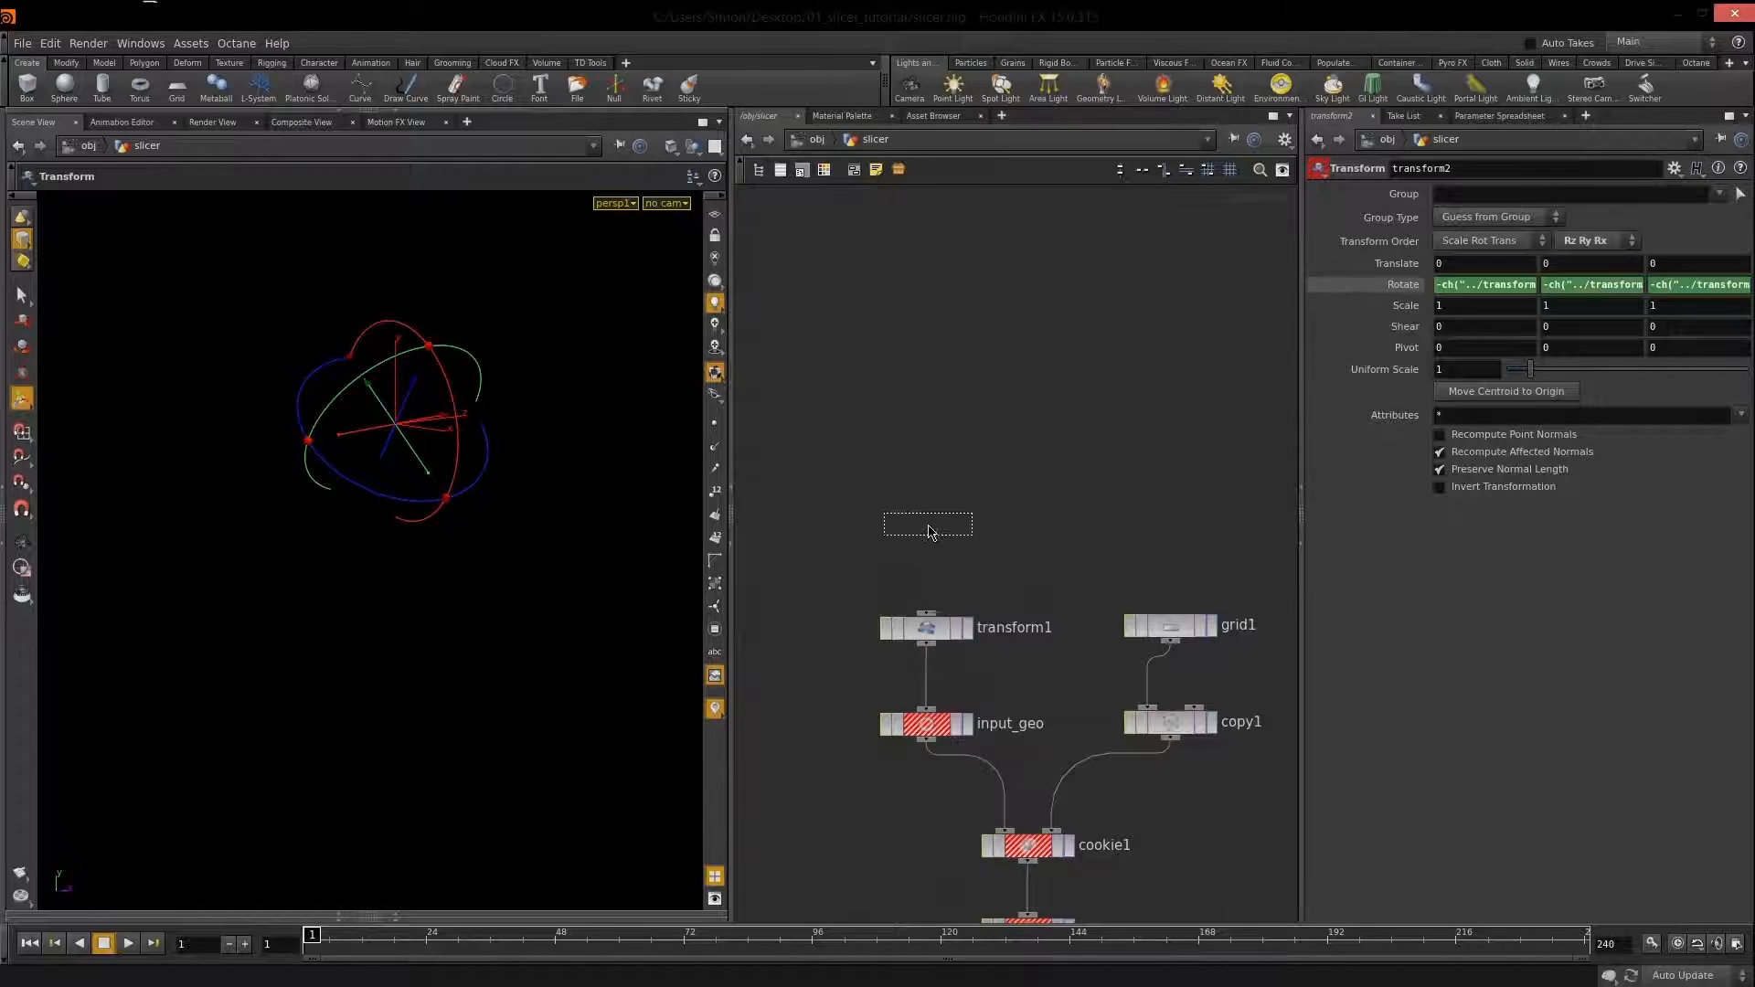
pyautogui.click(928, 530)
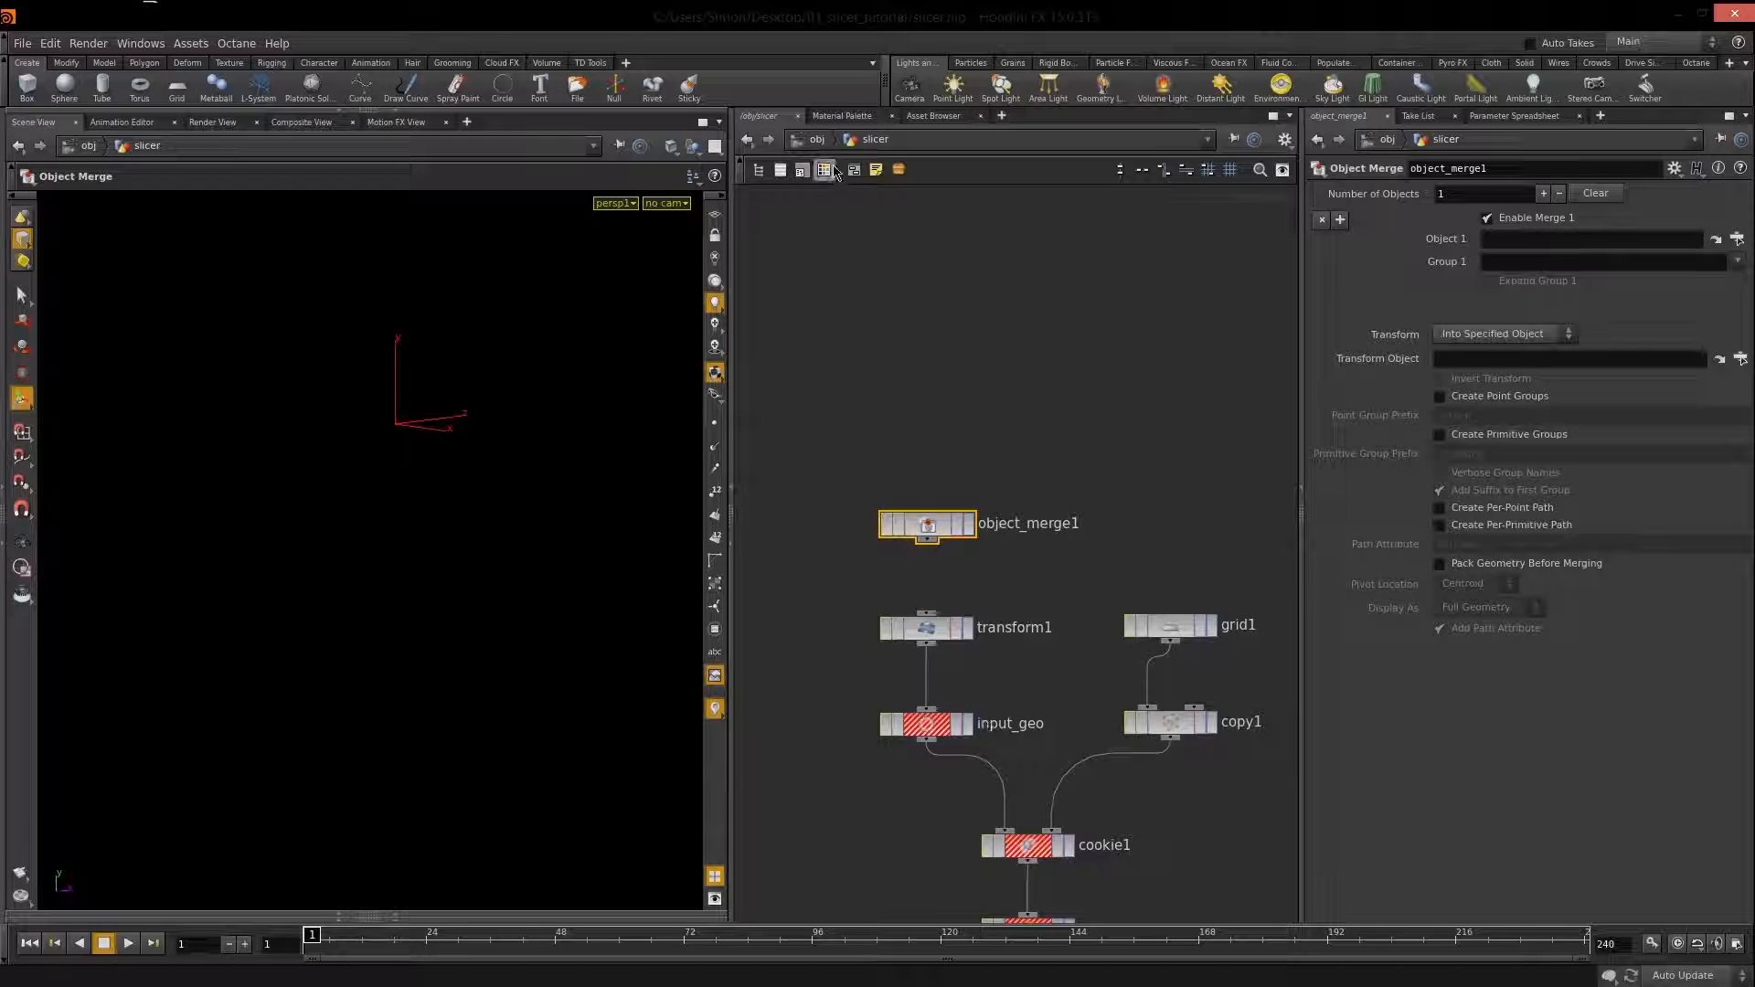
pyautogui.click(816, 139)
pyautogui.moveTo(997, 485); pyautogui.dragTo(995, 597, button='middle')
pyautogui.doubleClick(1096, 459)
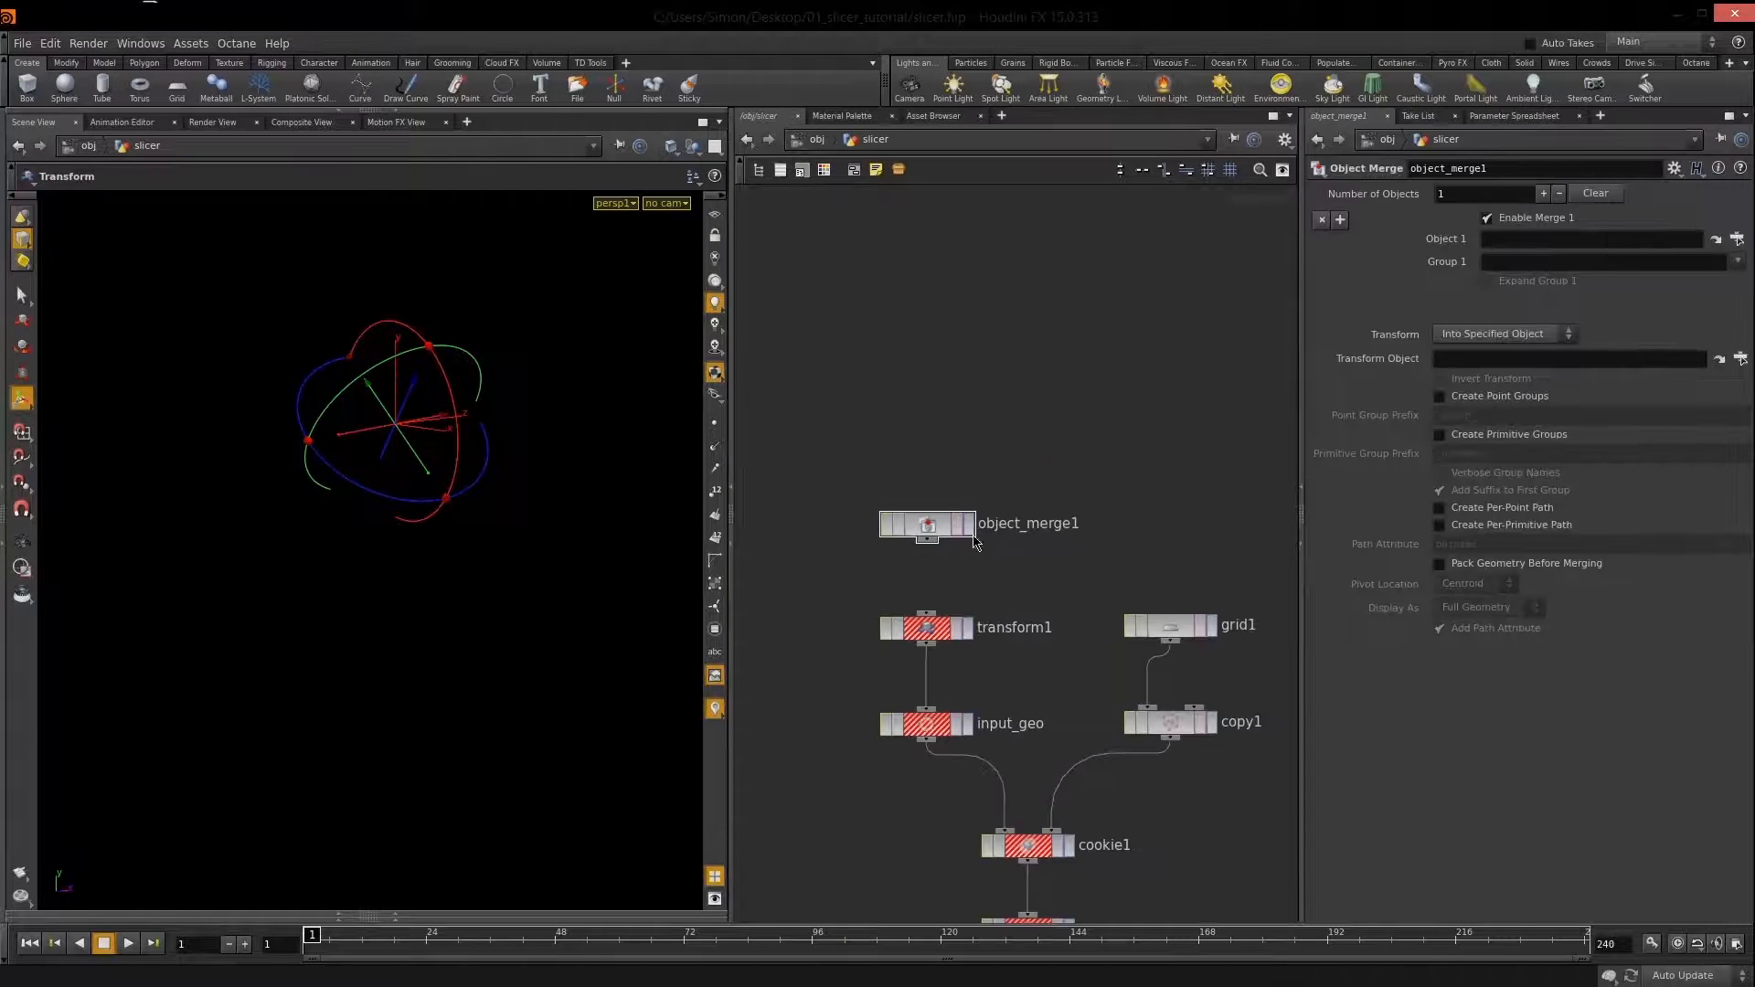
# Connect the Object Merge node to transform1's input and rename it geometry_import.
pyautogui.click(925, 613)
pyautogui.moveTo(936, 530); pyautogui.dragTo(934, 480)
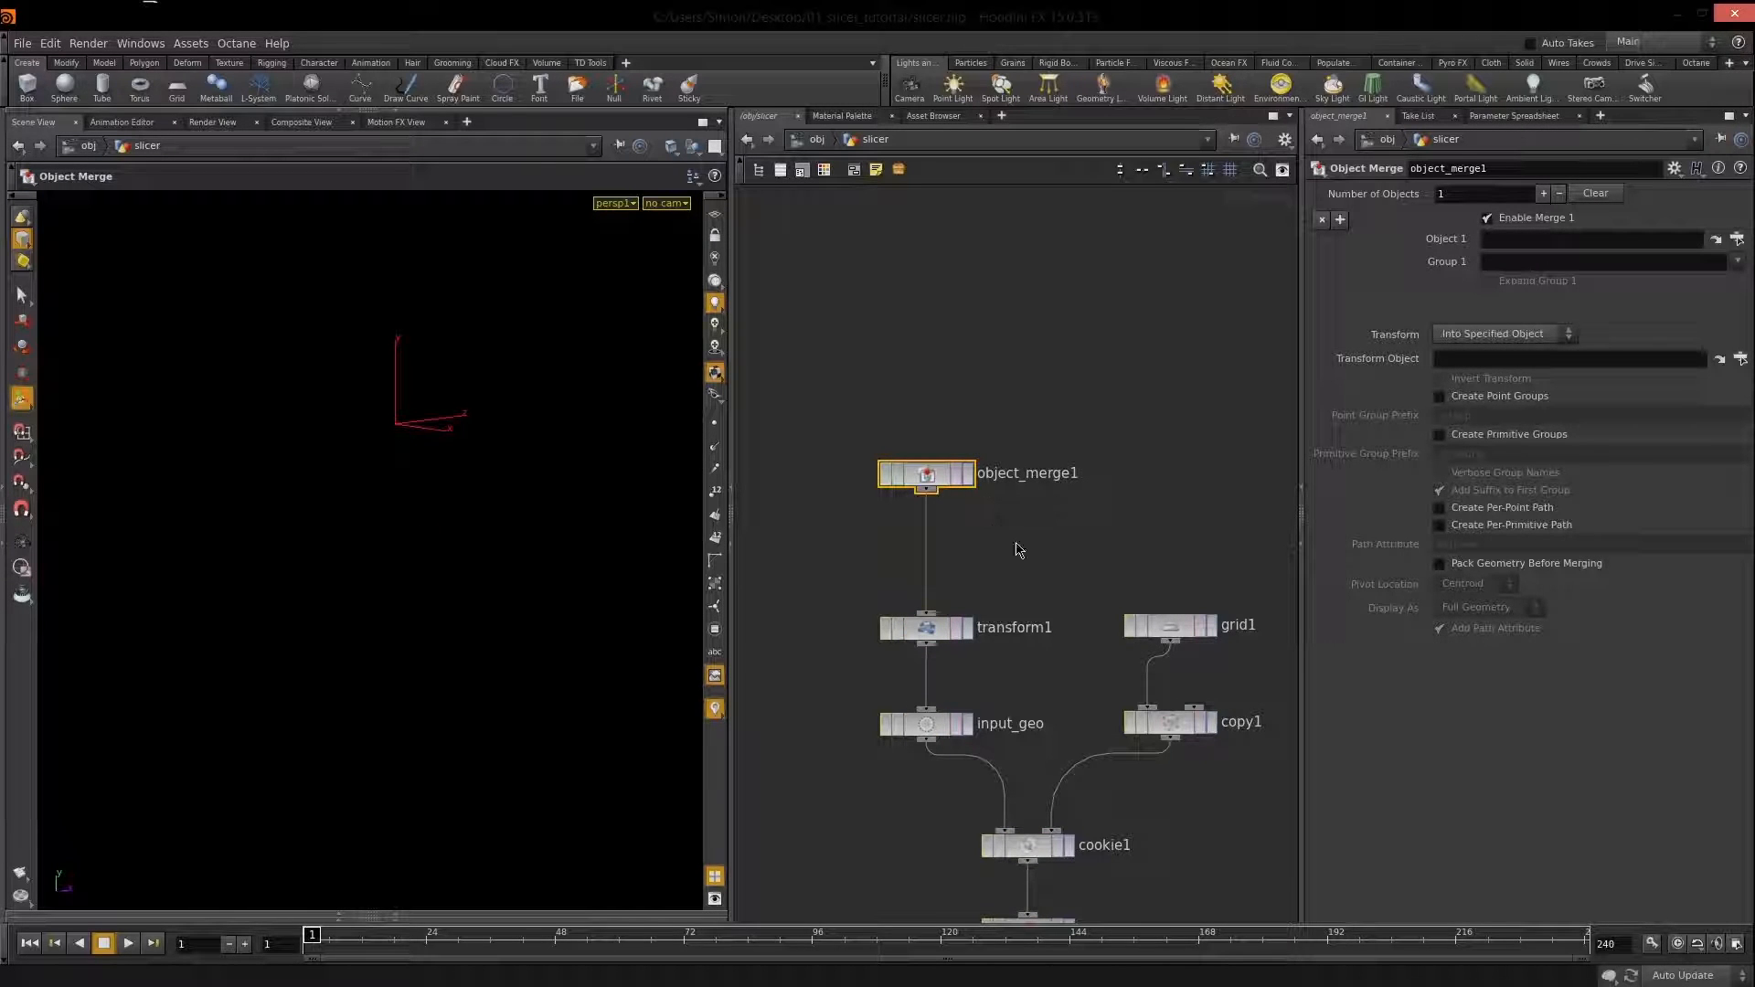
pyautogui.doubleClick(1012, 478)
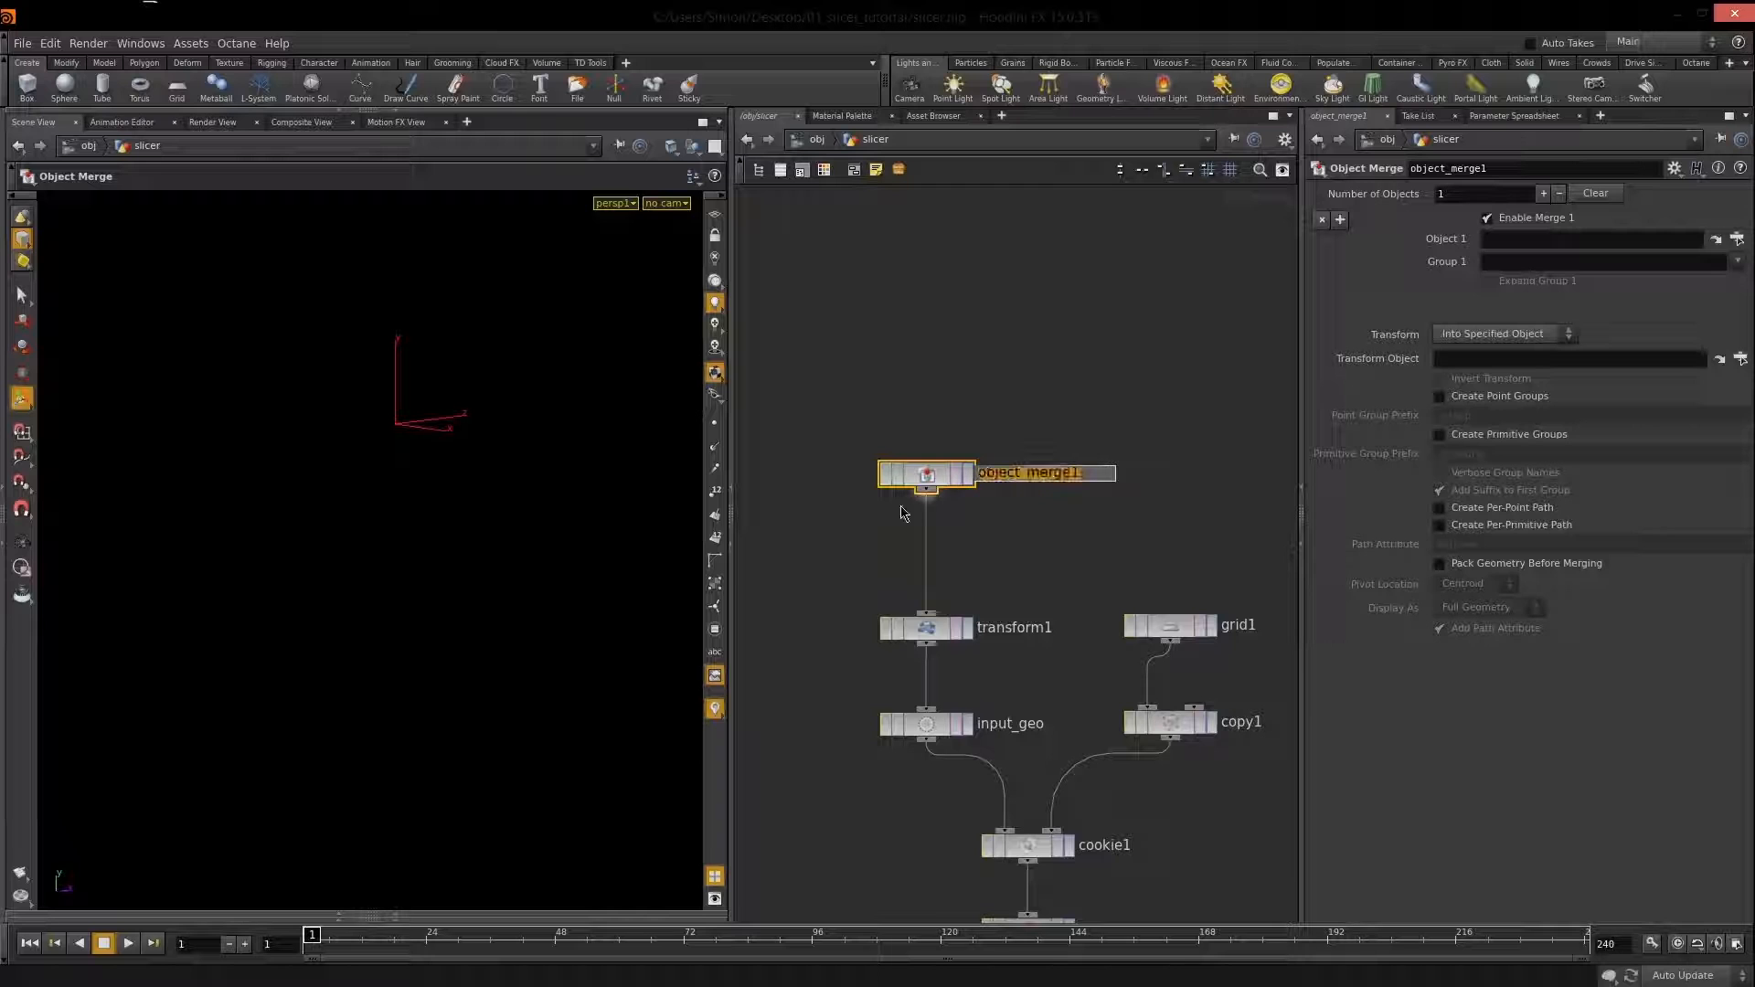
pyautogui.write('input')
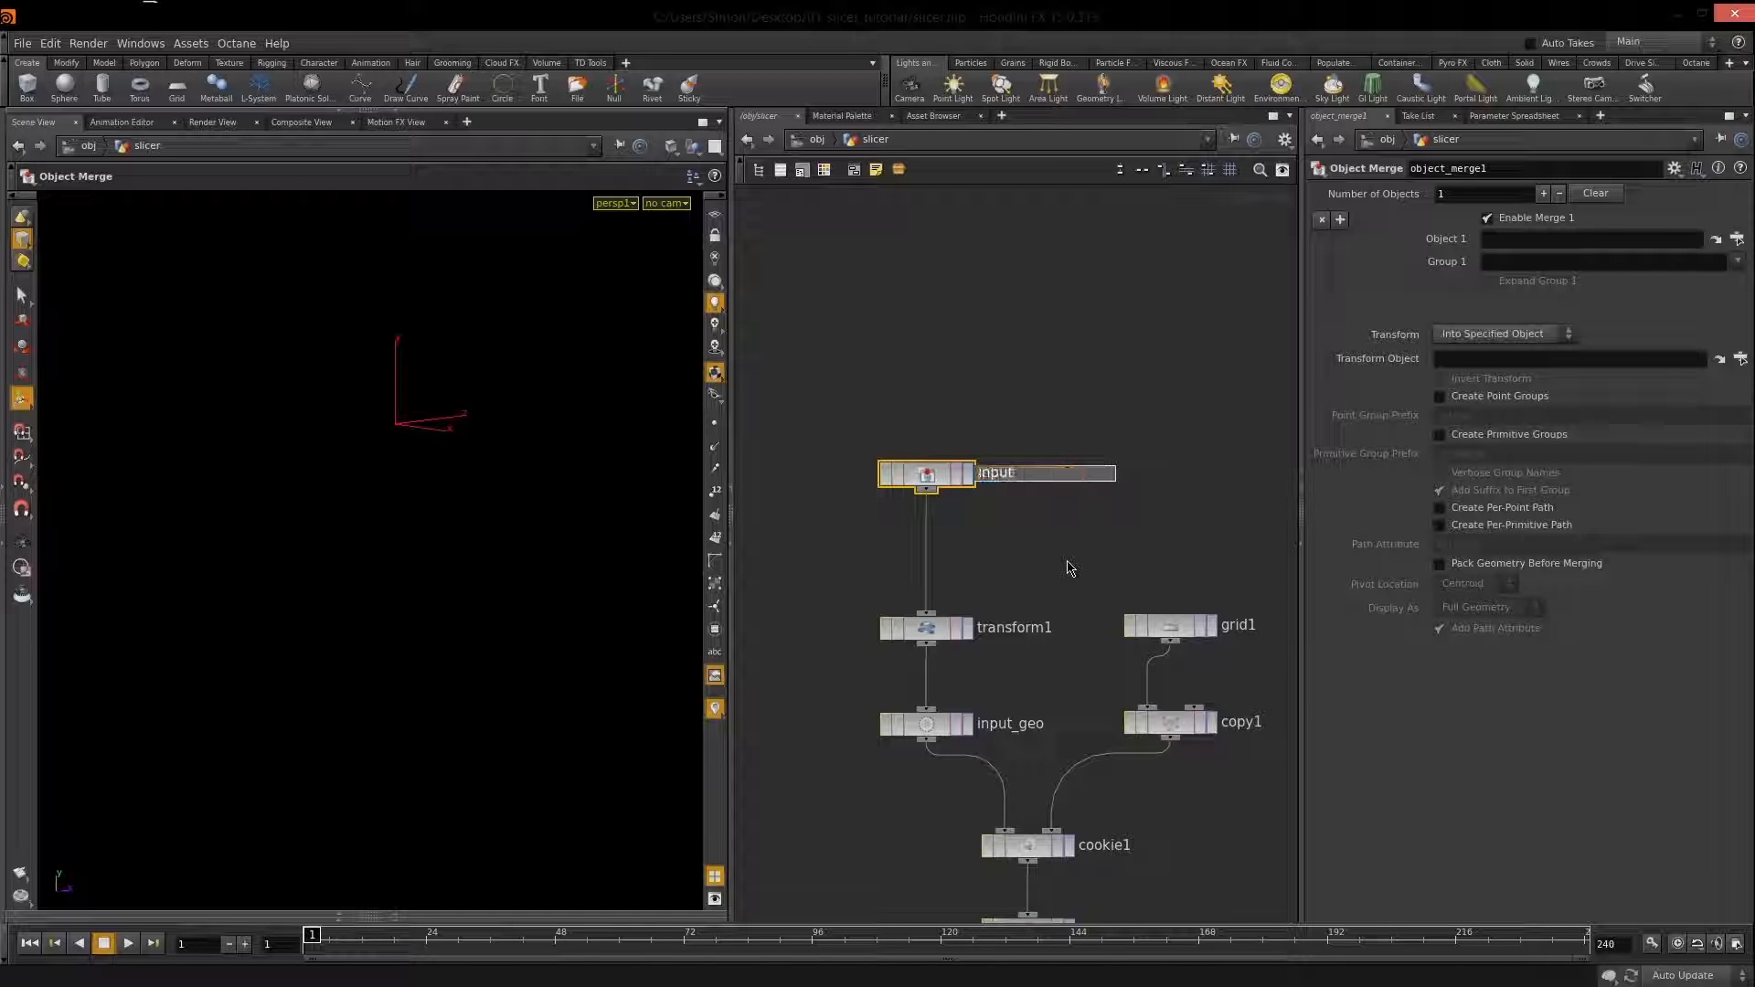
pyautogui.press('BackSpace')
pyautogui.press('BackSpace')
pyautogui.press('BackSpace')
pyautogui.press('BackSpace')
pyautogui.press('BackSpace')
pyautogui.press('BackSpace')
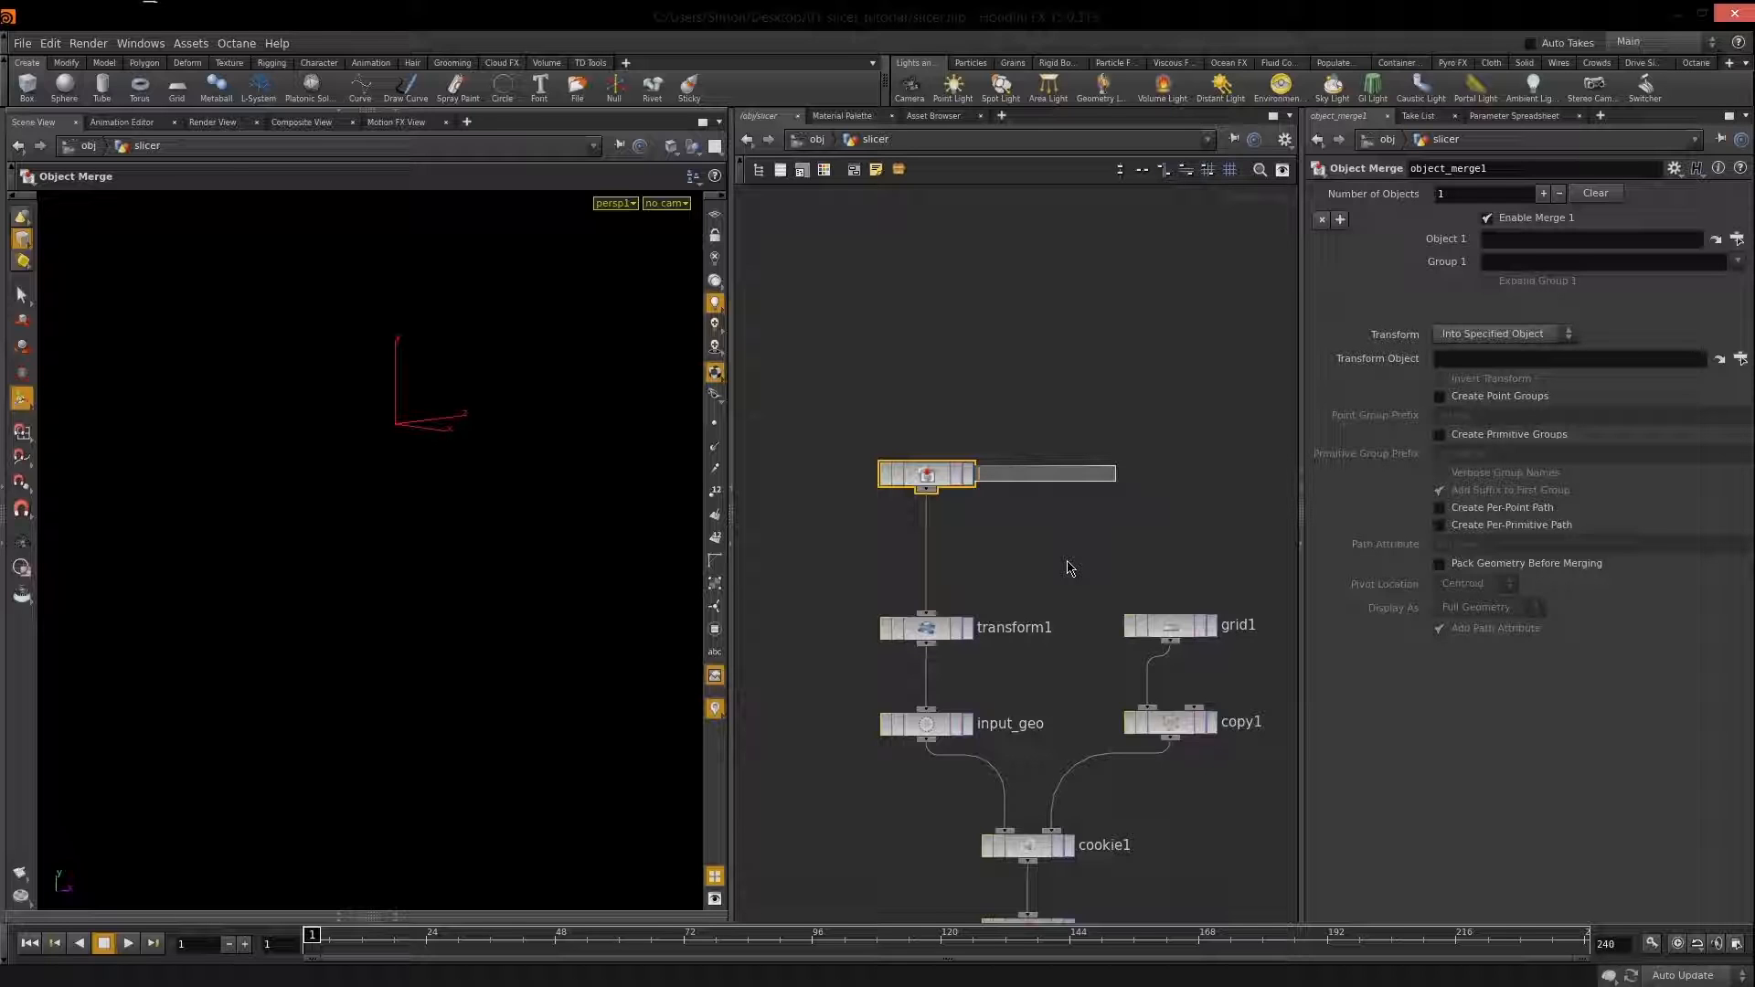
pyautogui.write('geometry_import')
pyautogui.press('Return')
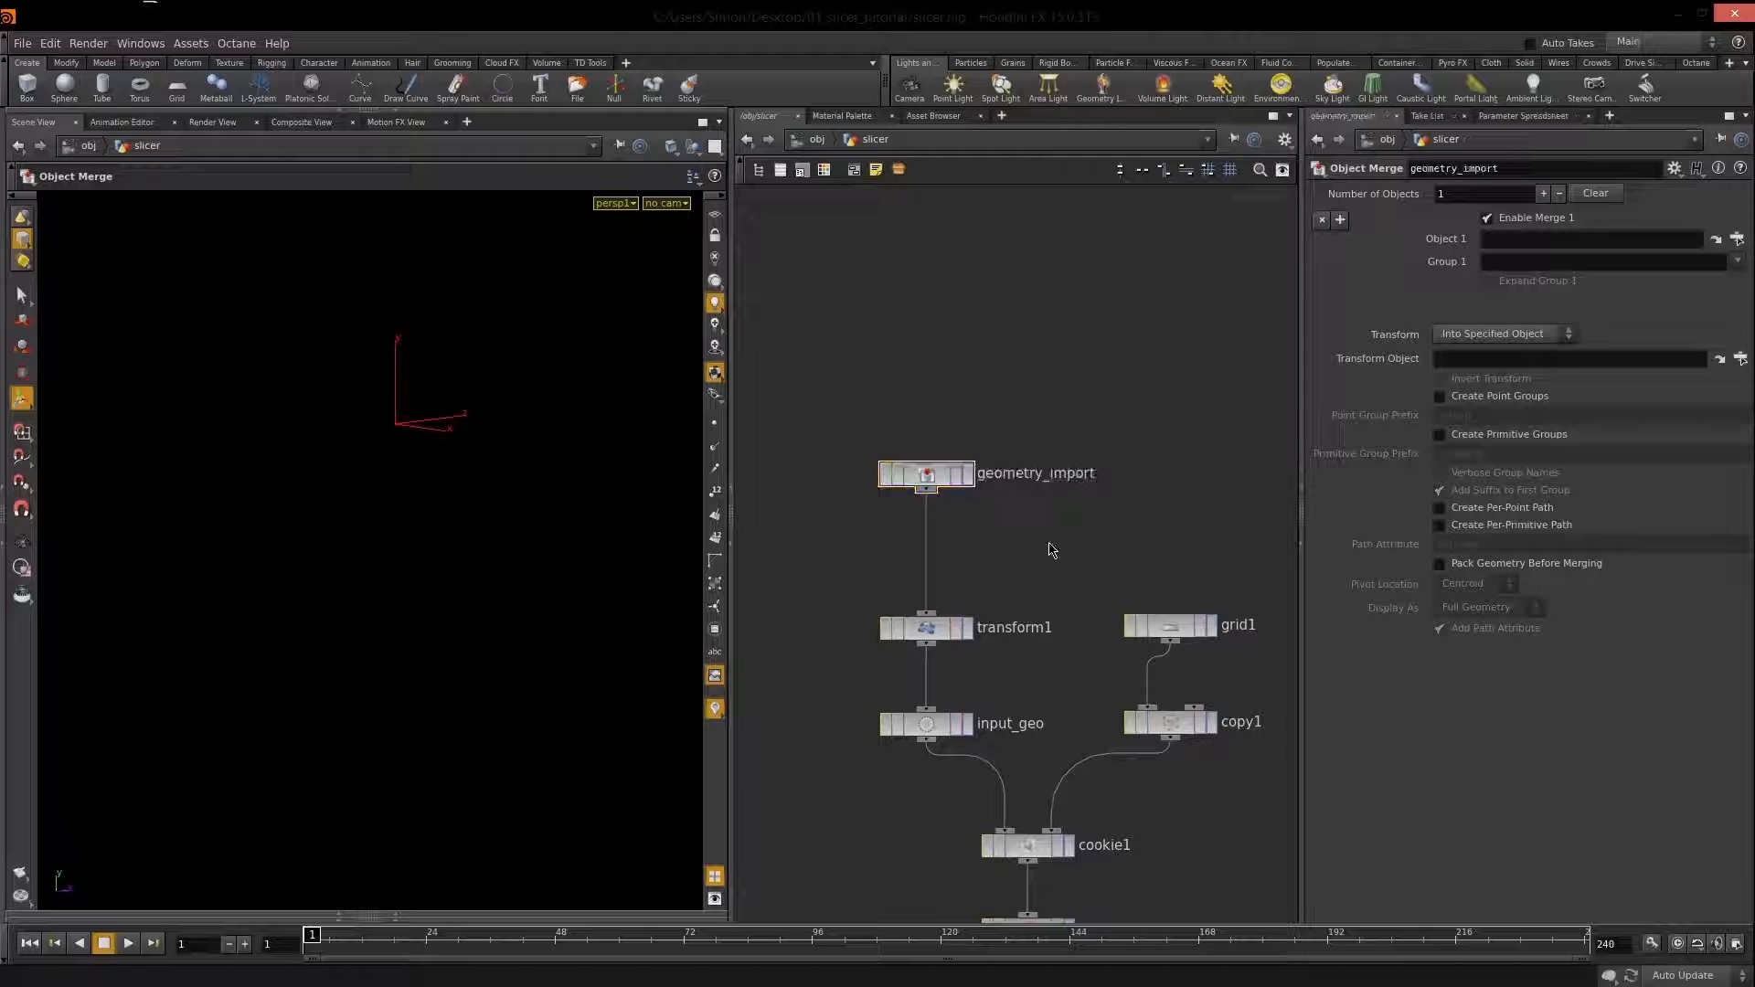
# Color the geometry_import node green.
pyautogui.moveTo(1127, 495); pyautogui.dragTo(1162, 443, button='middle')
pyautogui.click(944, 424)
pyautogui.press('c')
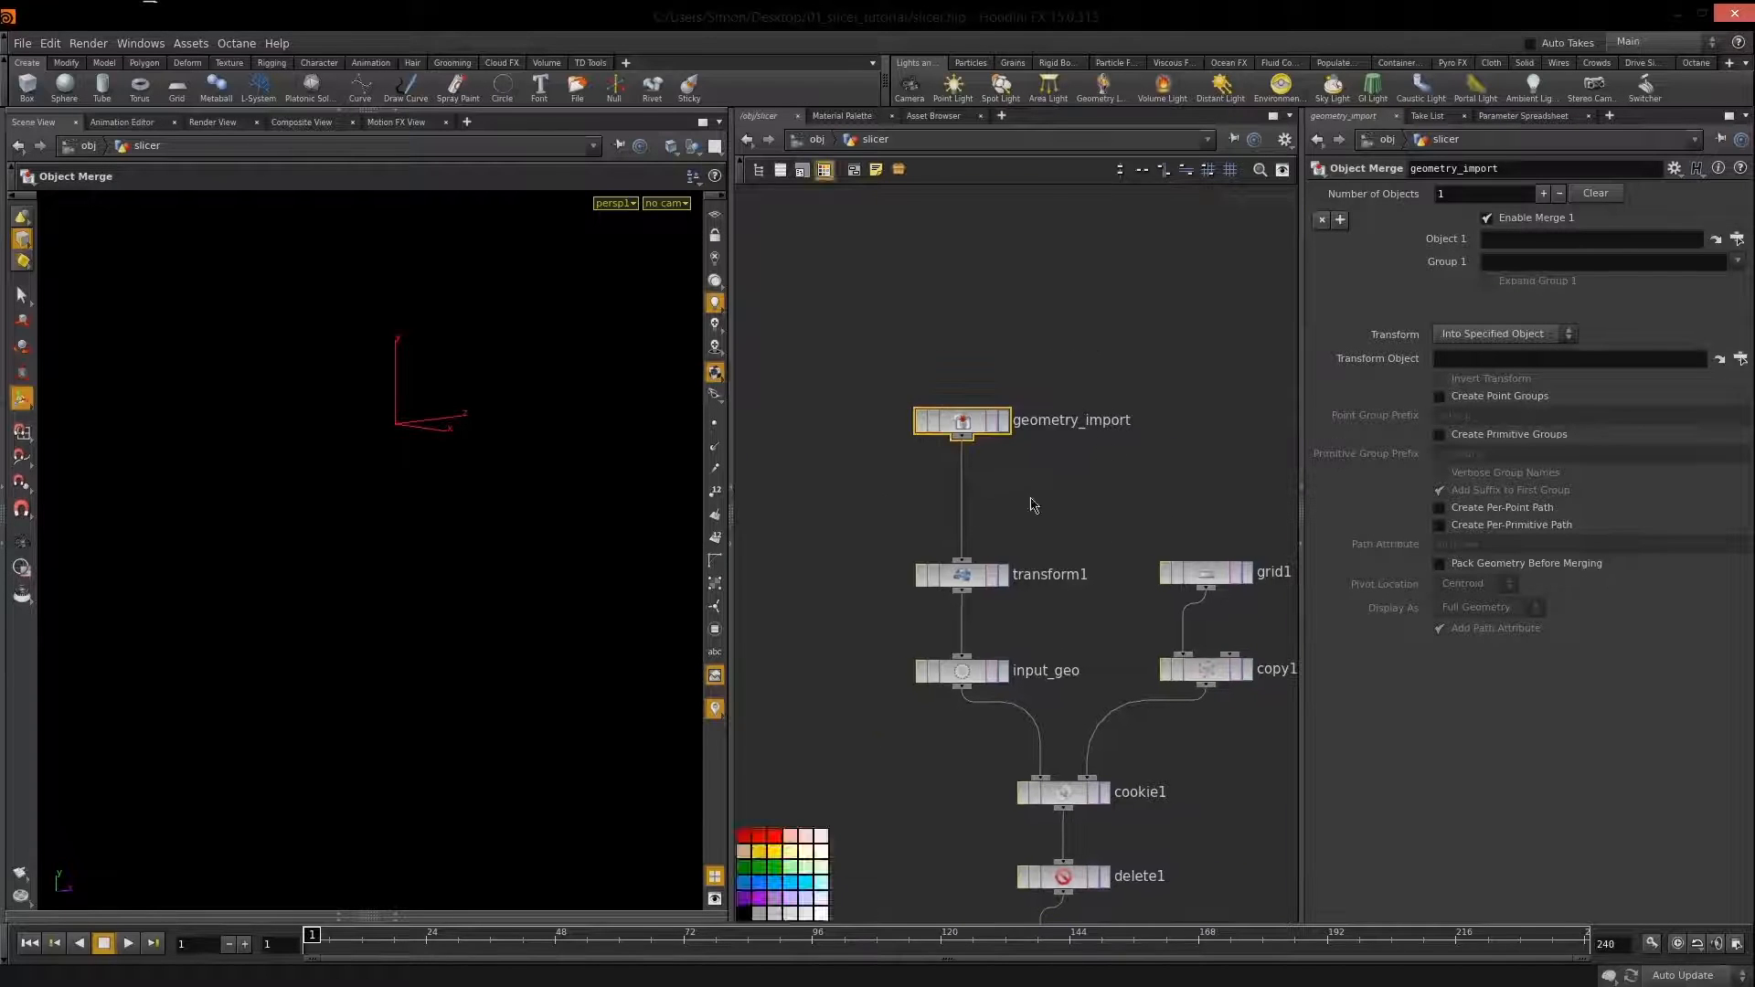
pyautogui.click(759, 867)
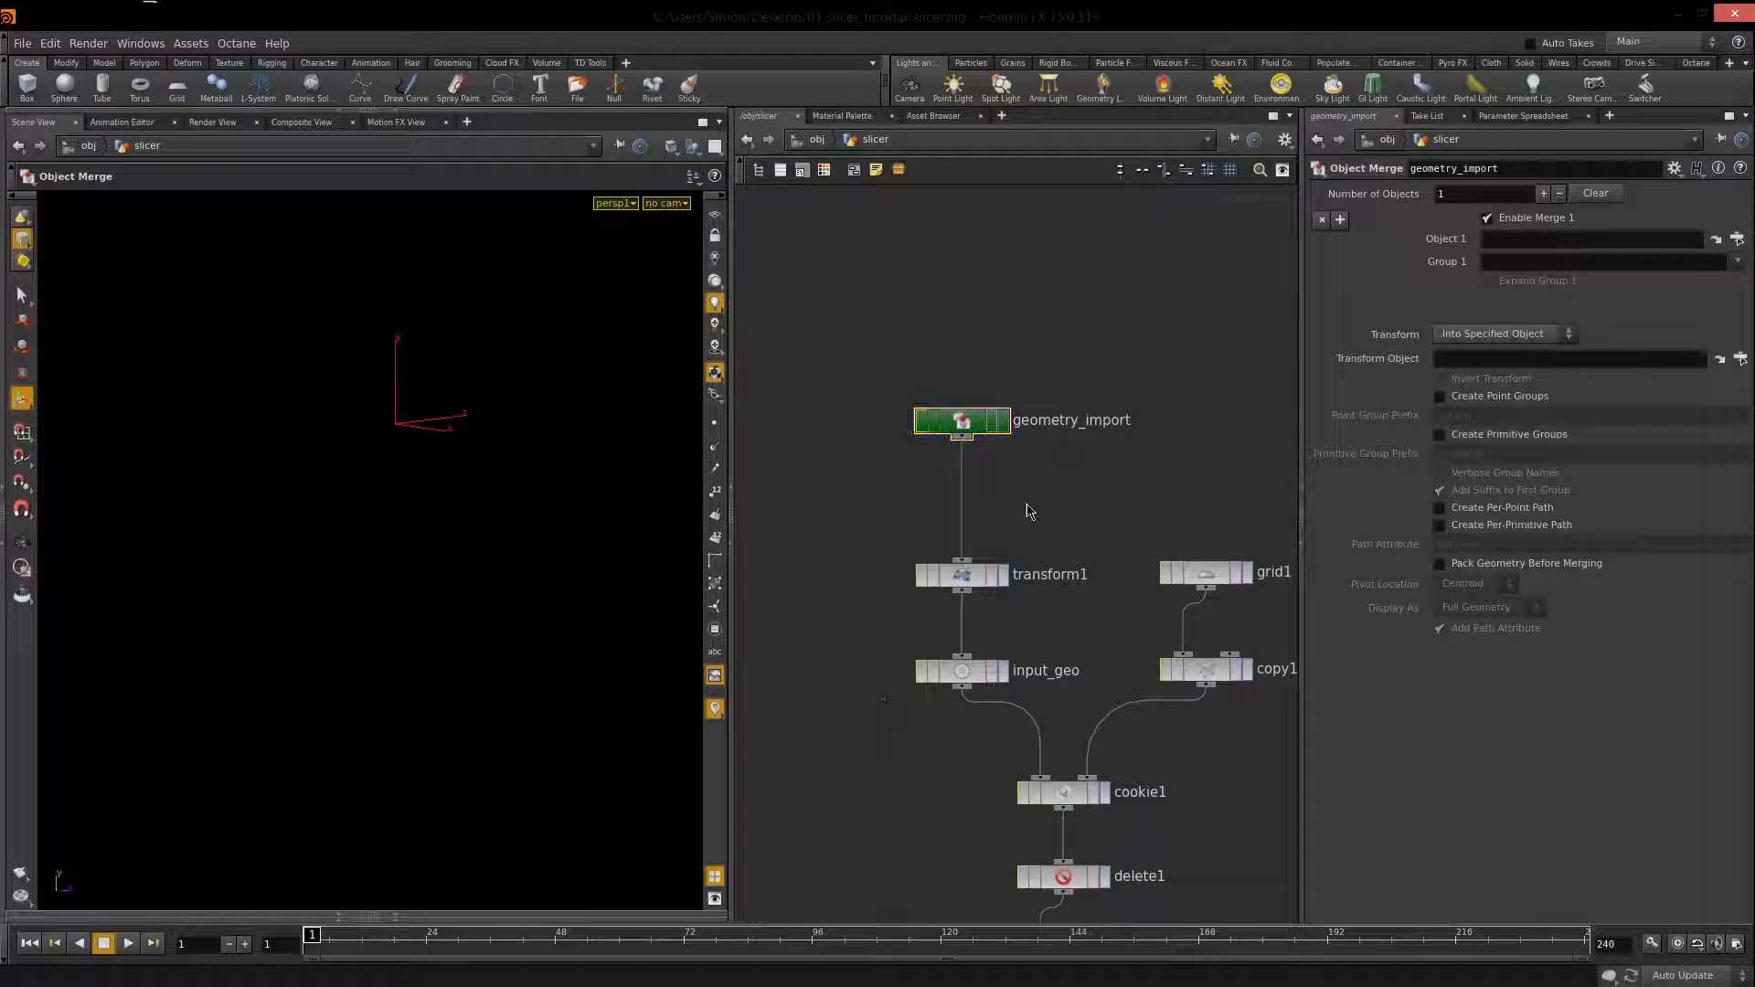
pyautogui.moveTo(1133, 718); pyautogui.dragTo(1049, 520, button='middle')
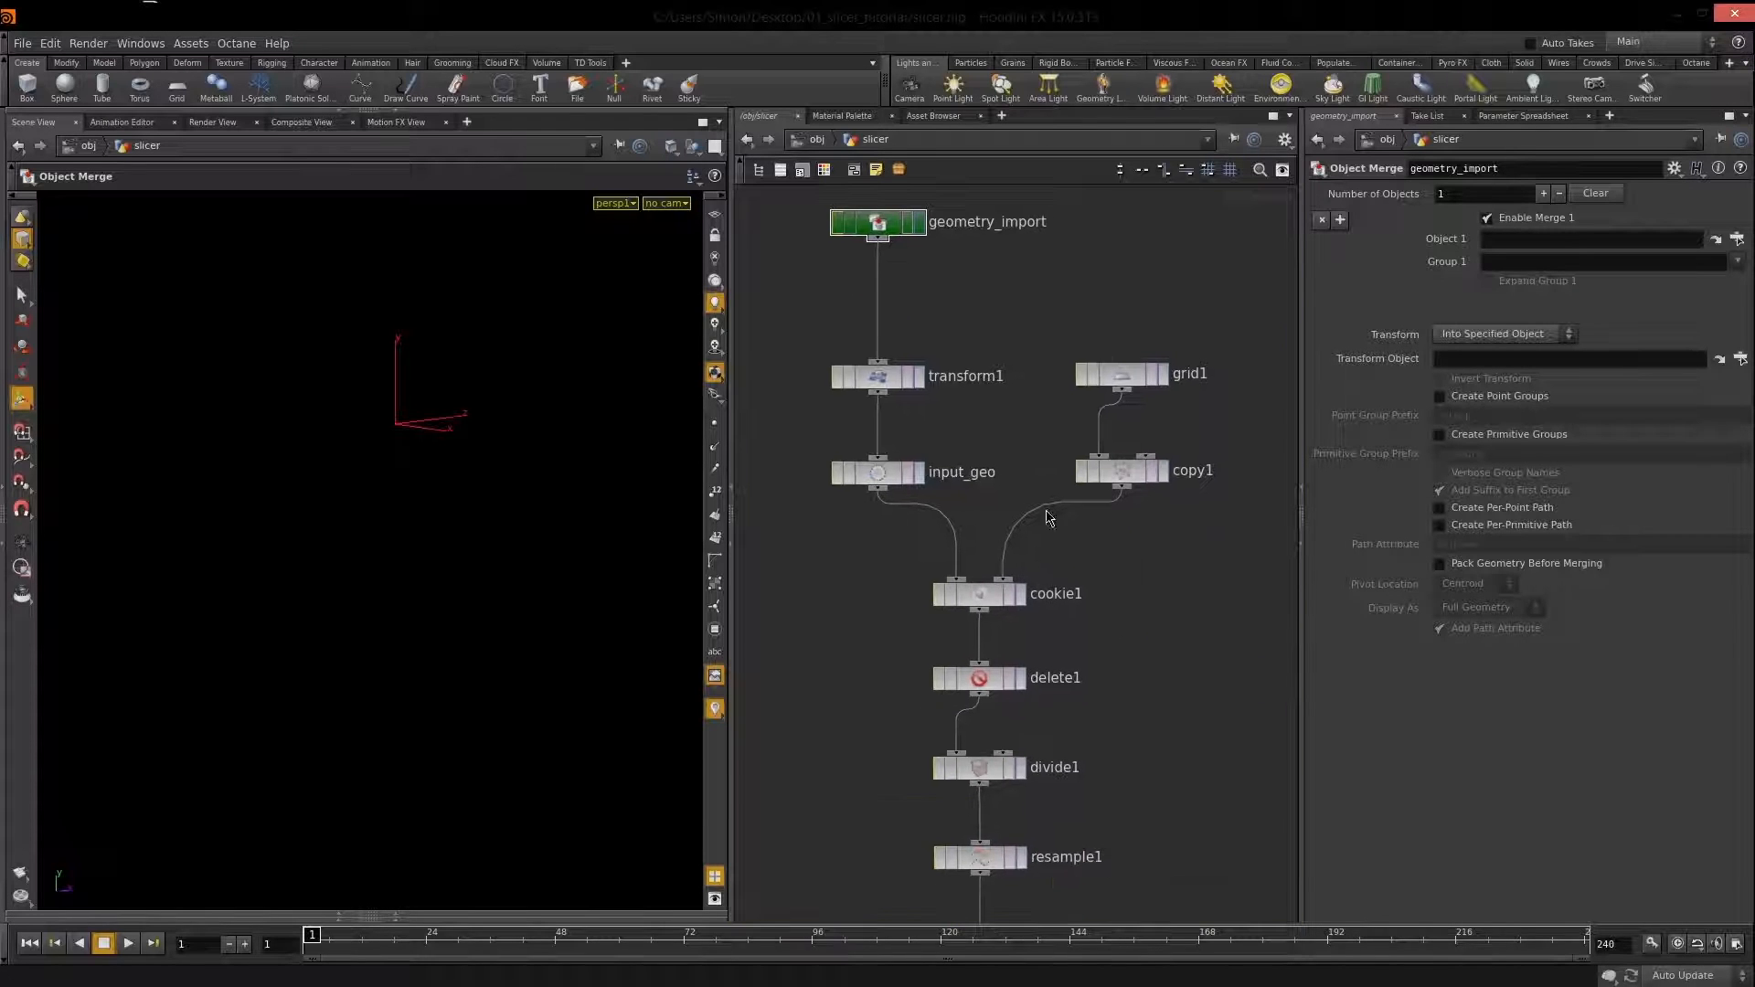
pyautogui.moveTo(1223, 754); pyautogui.dragTo(1246, 545, button='middle')
pyautogui.moveTo(1211, 612); pyautogui.dragTo(1215, 820, button='middle')
pyautogui.moveTo(1229, 535); pyautogui.dragTo(1247, 688, button='middle')
pyautogui.moveTo(856, 345); pyautogui.dragTo(860, 454, button='middle')
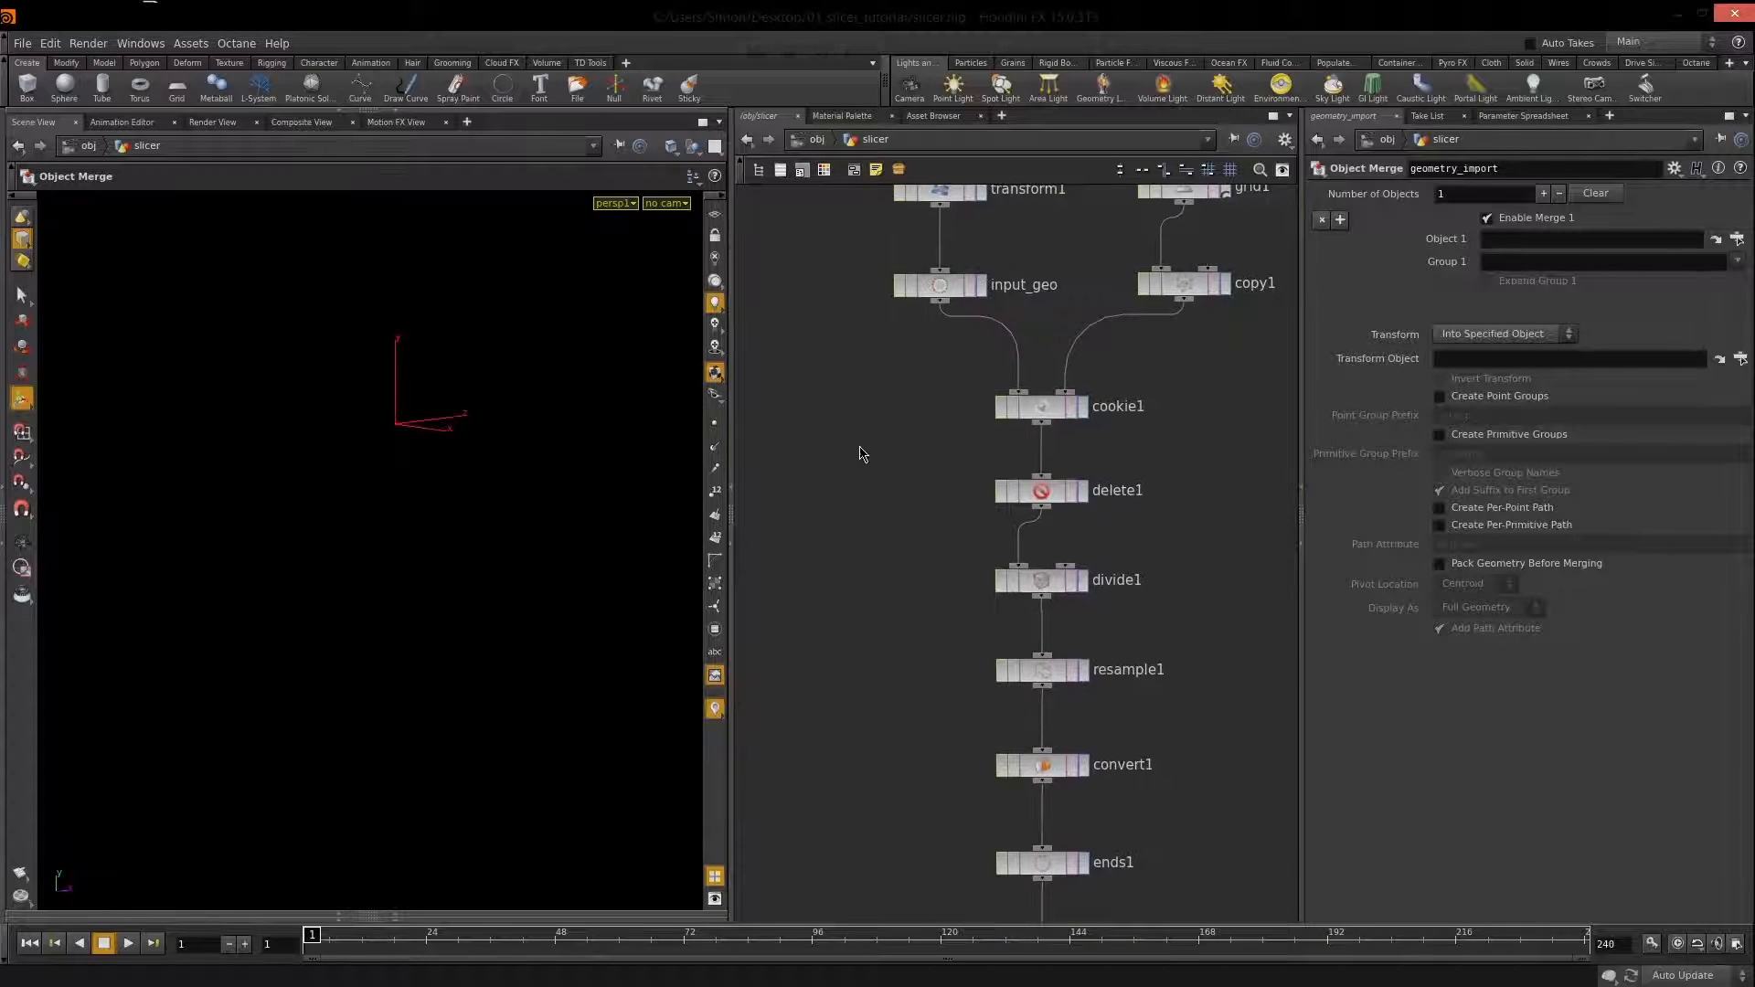
# Start creating a digital asset from the slicer object at the obj level and set its operator name to Slicer.
pyautogui.click(817, 142)
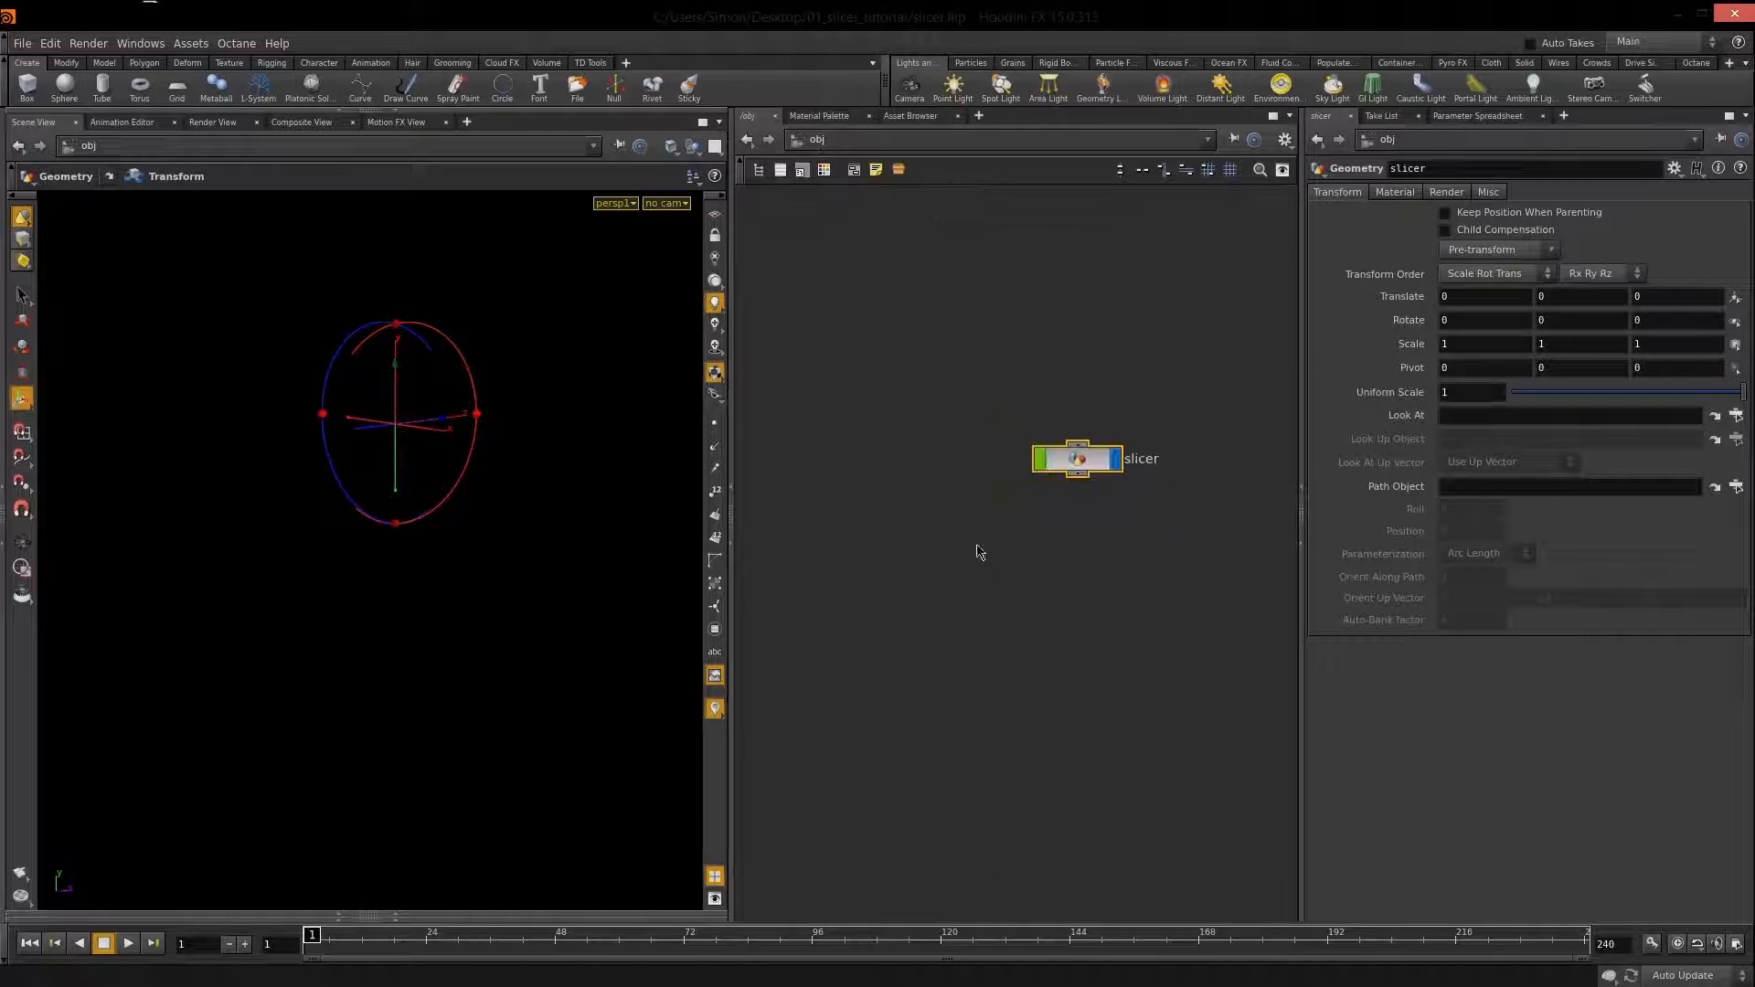
pyautogui.moveTo(969, 595); pyautogui.dragTo(984, 590, button='middle')
pyautogui.moveTo(1028, 470); pyautogui.dragTo(1048, 491)
pyautogui.moveTo(1141, 538); pyautogui.dragTo(932, 428)
pyautogui.moveTo(1051, 503); pyautogui.dragTo(1059, 507)
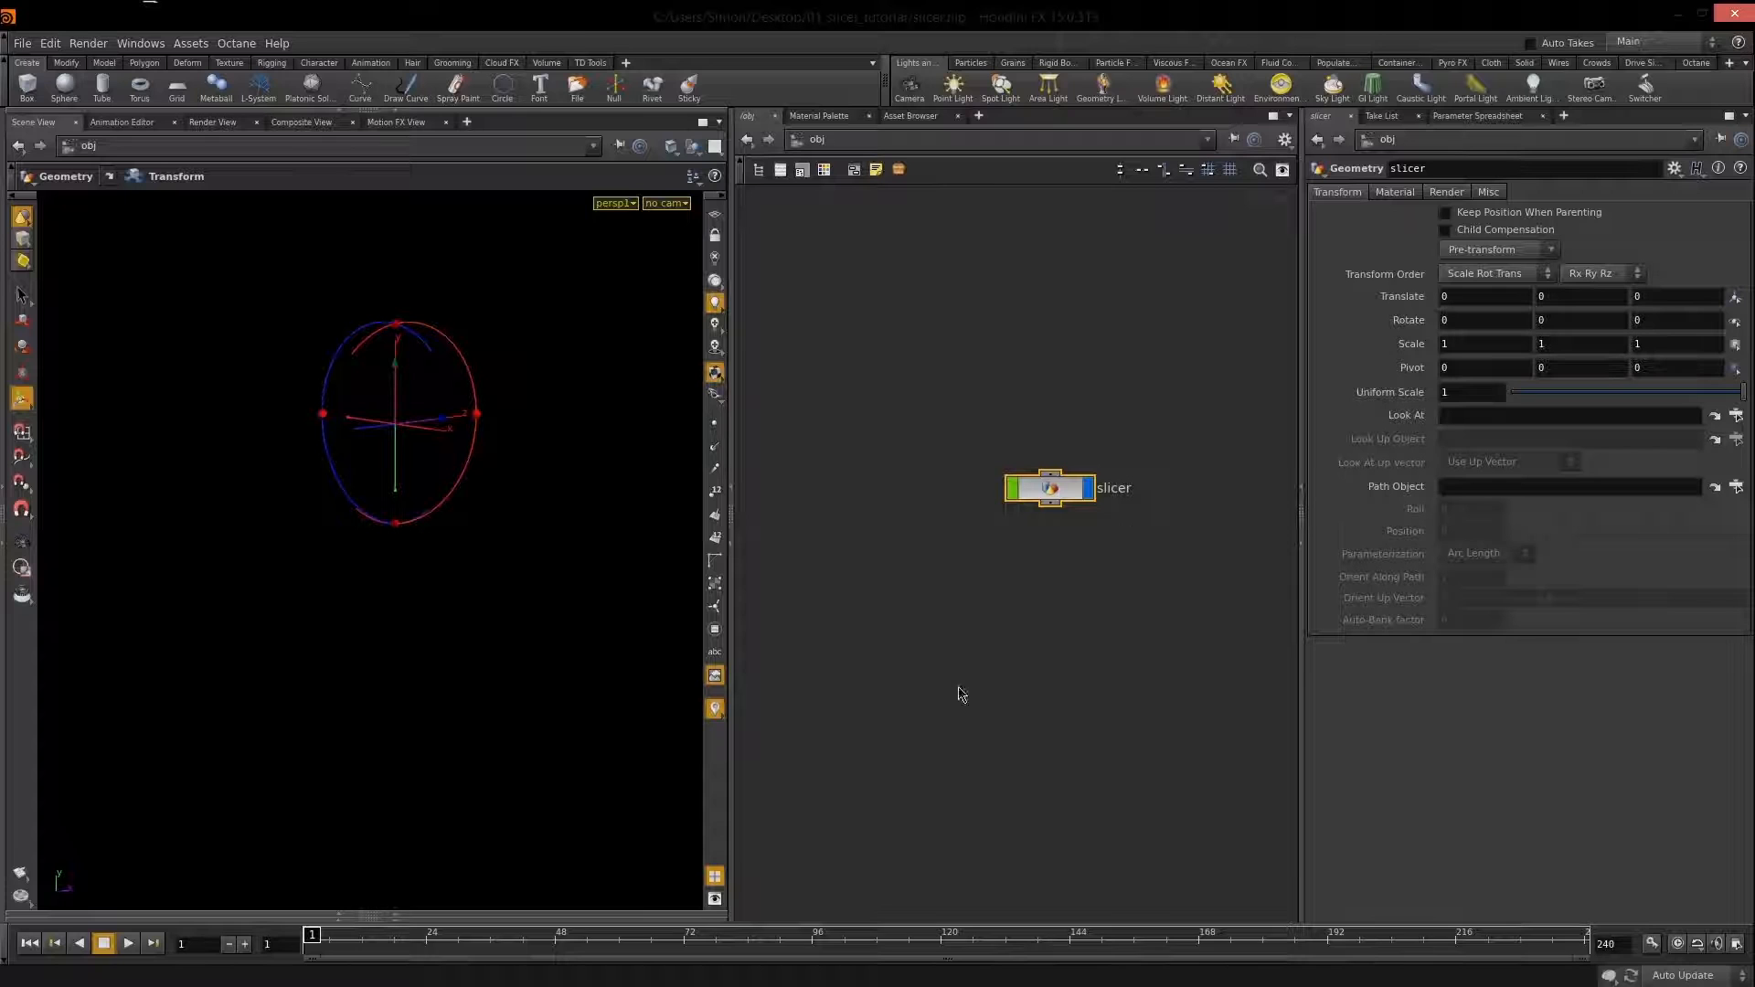
pyautogui.moveTo(1059, 497); pyautogui.dragTo(1052, 465)
pyautogui.rightClick(1043, 458)
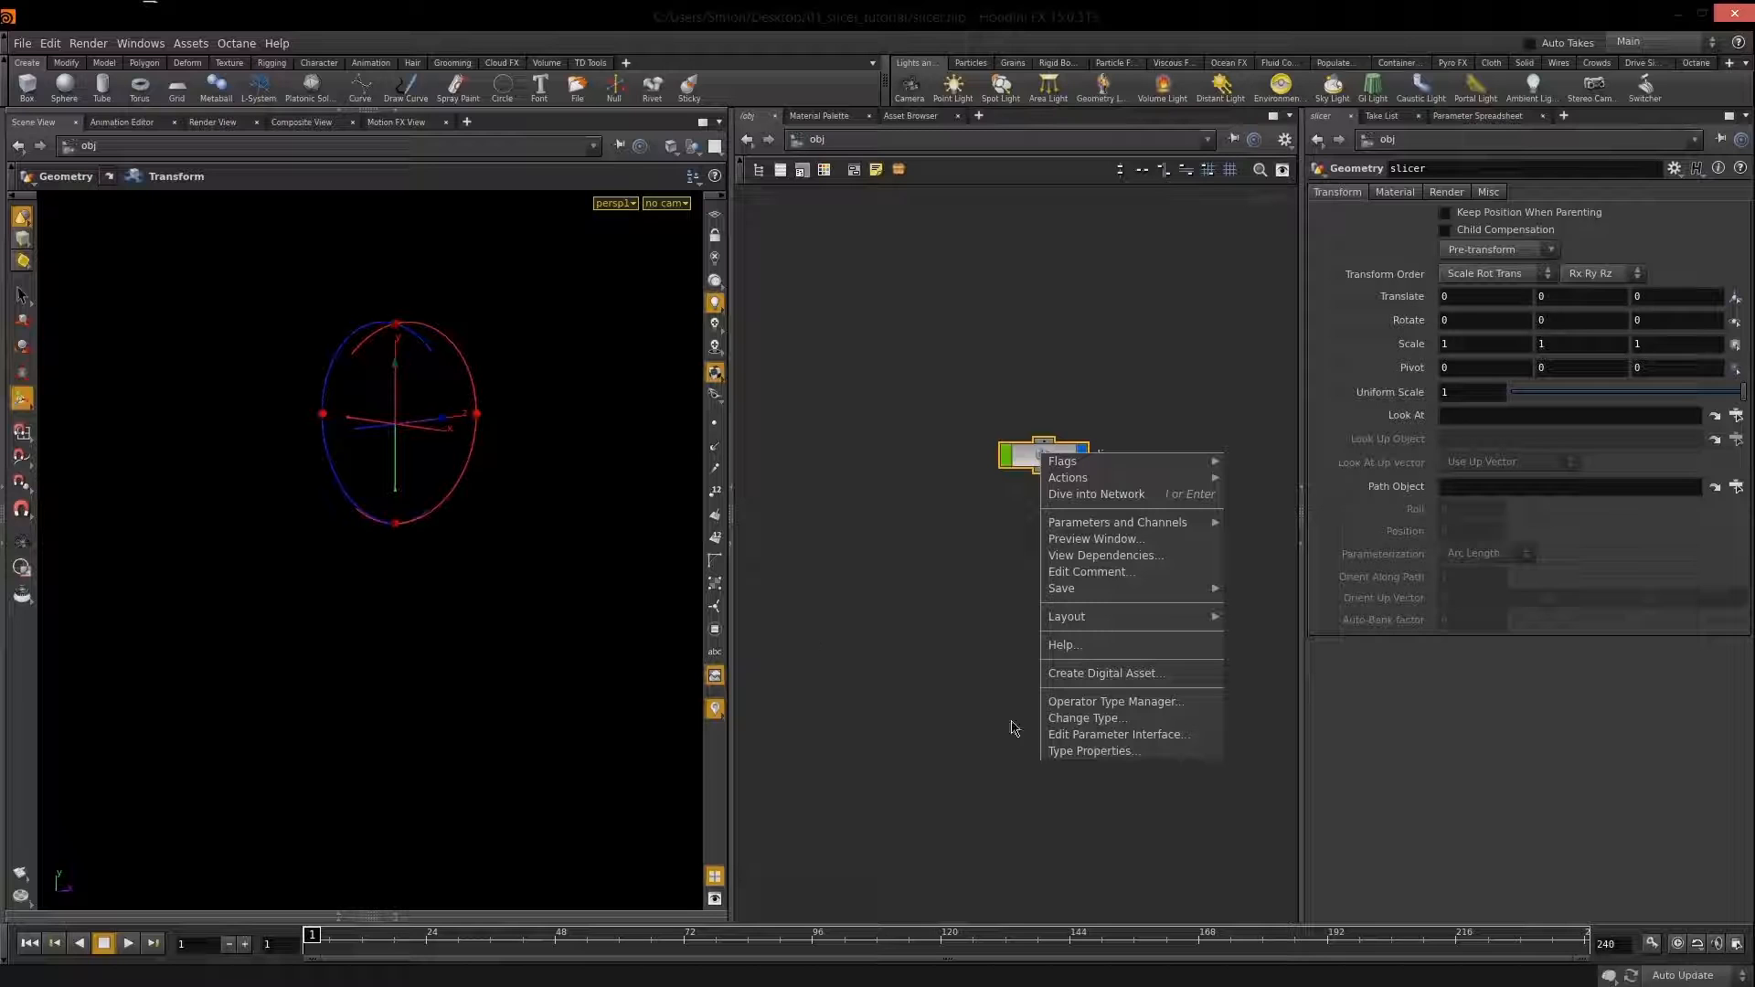
pyautogui.click(1136, 677)
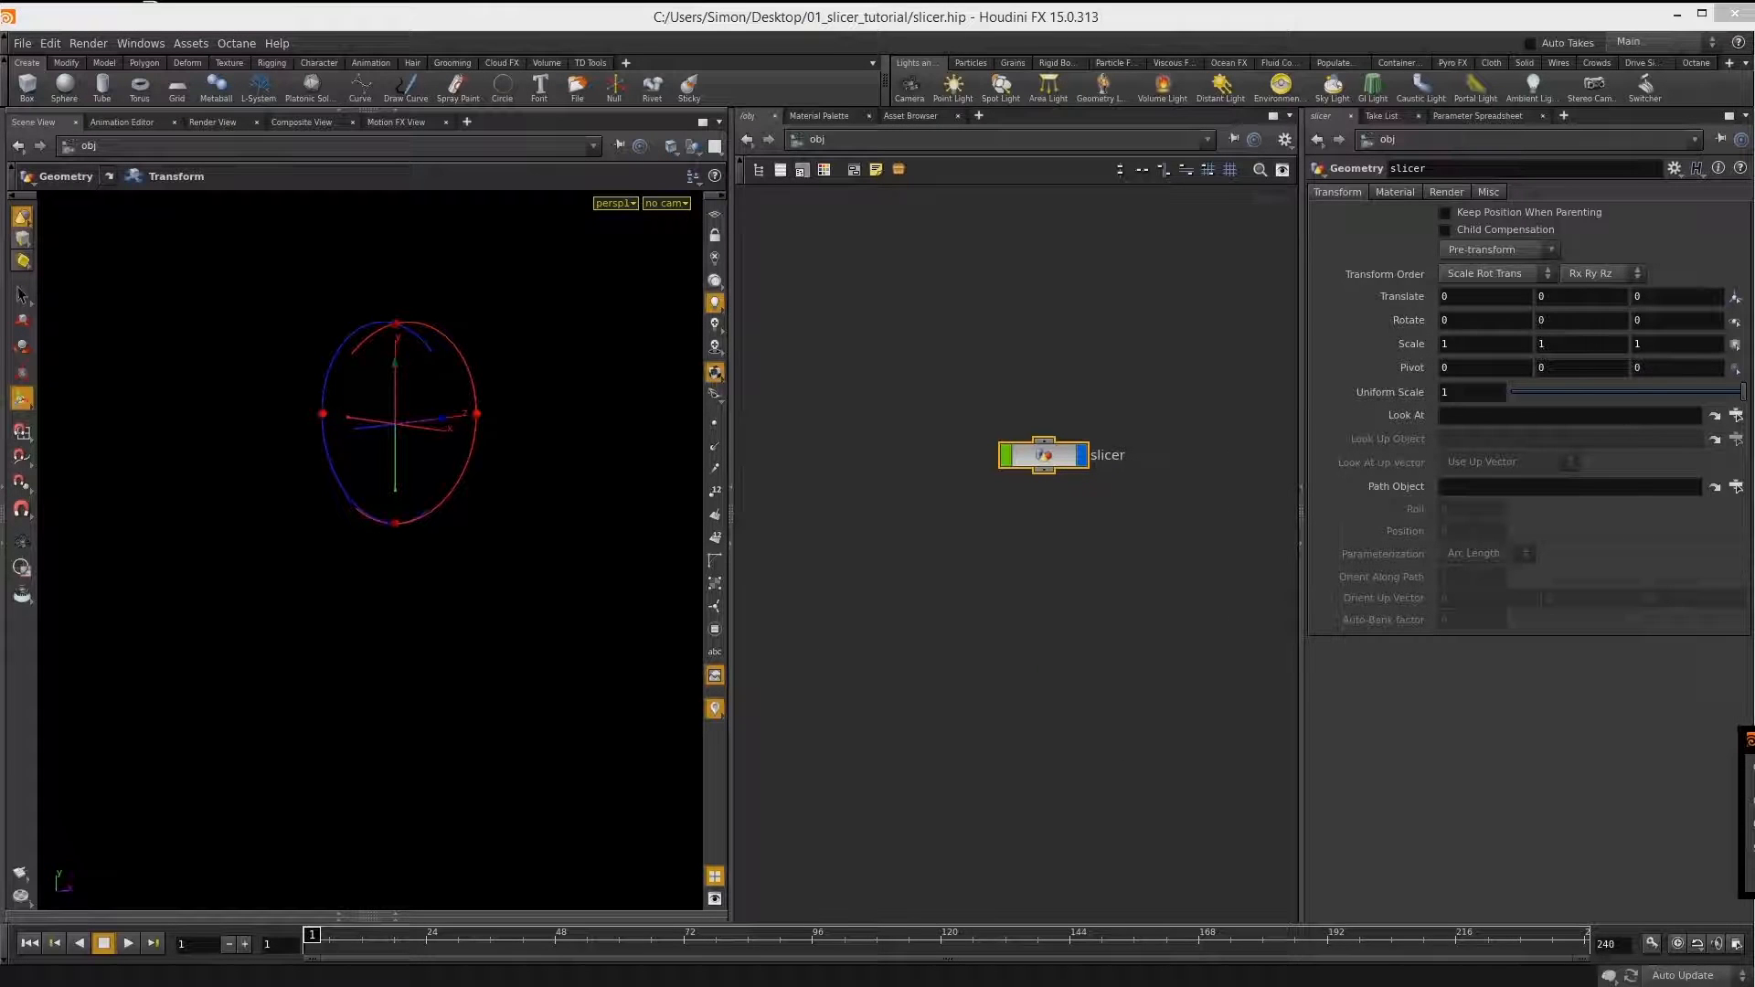
pyautogui.moveTo(1754, 739); pyautogui.dragTo(1093, 561)
pyautogui.moveTo(1047, 617); pyautogui.dragTo(961, 620)
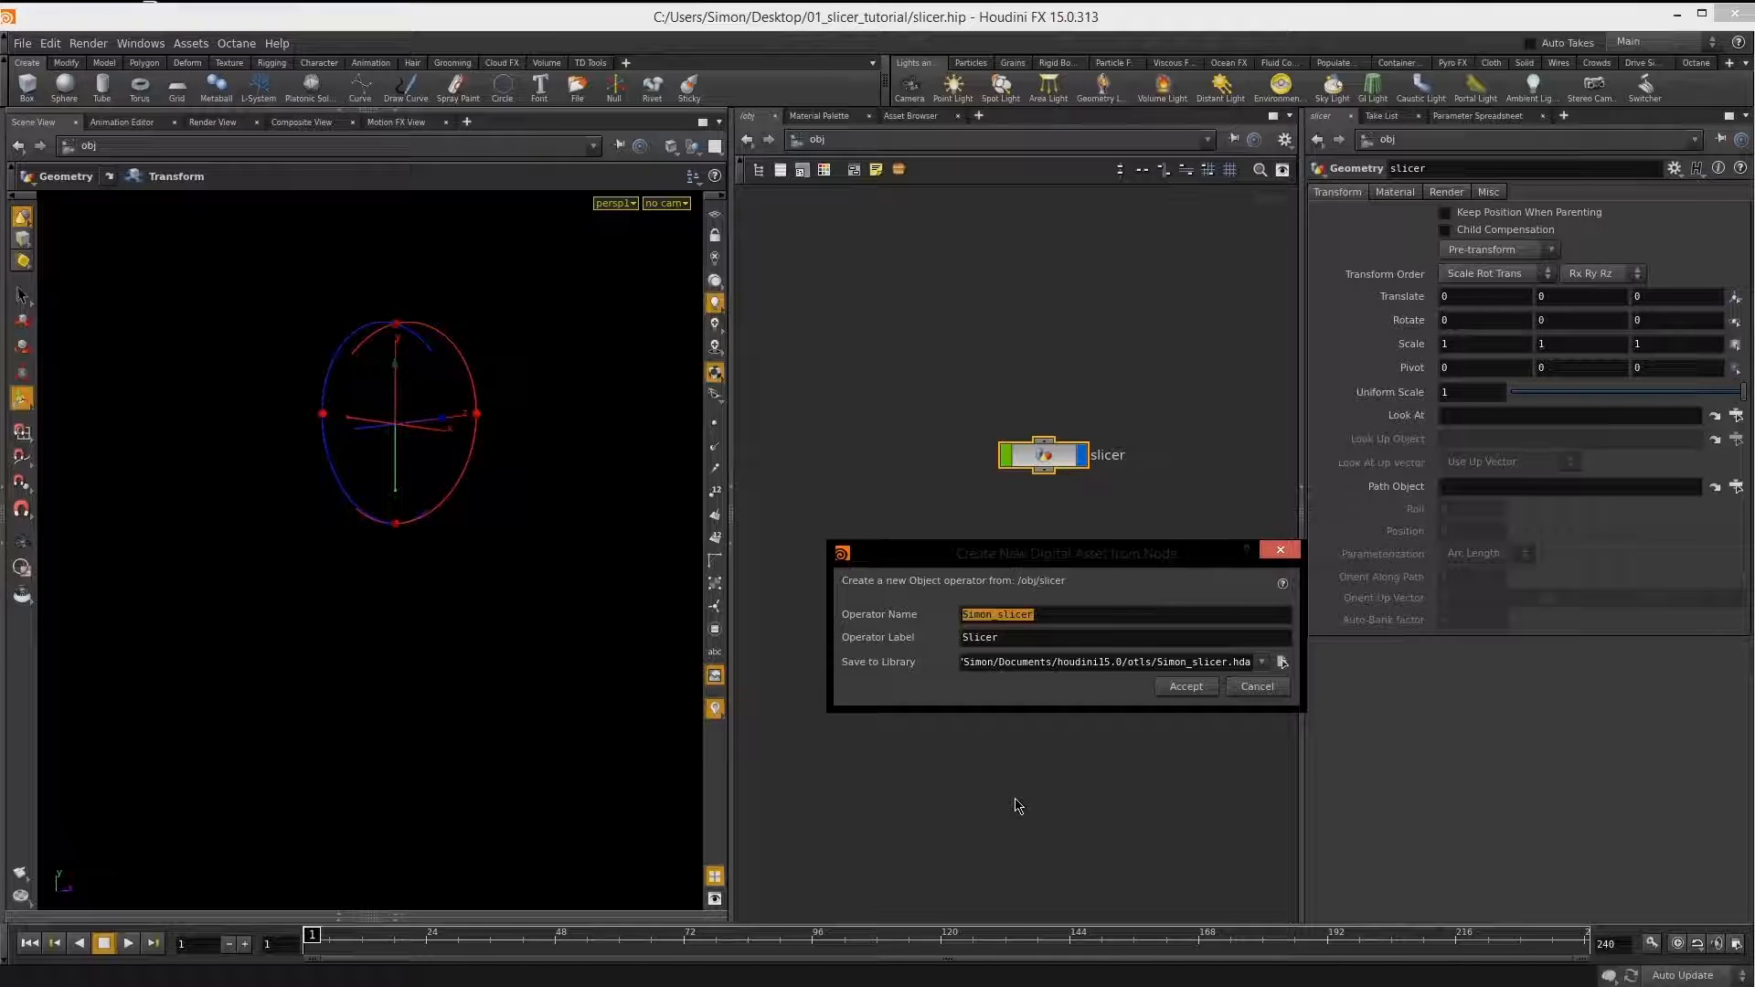
pyautogui.write('Slicer')
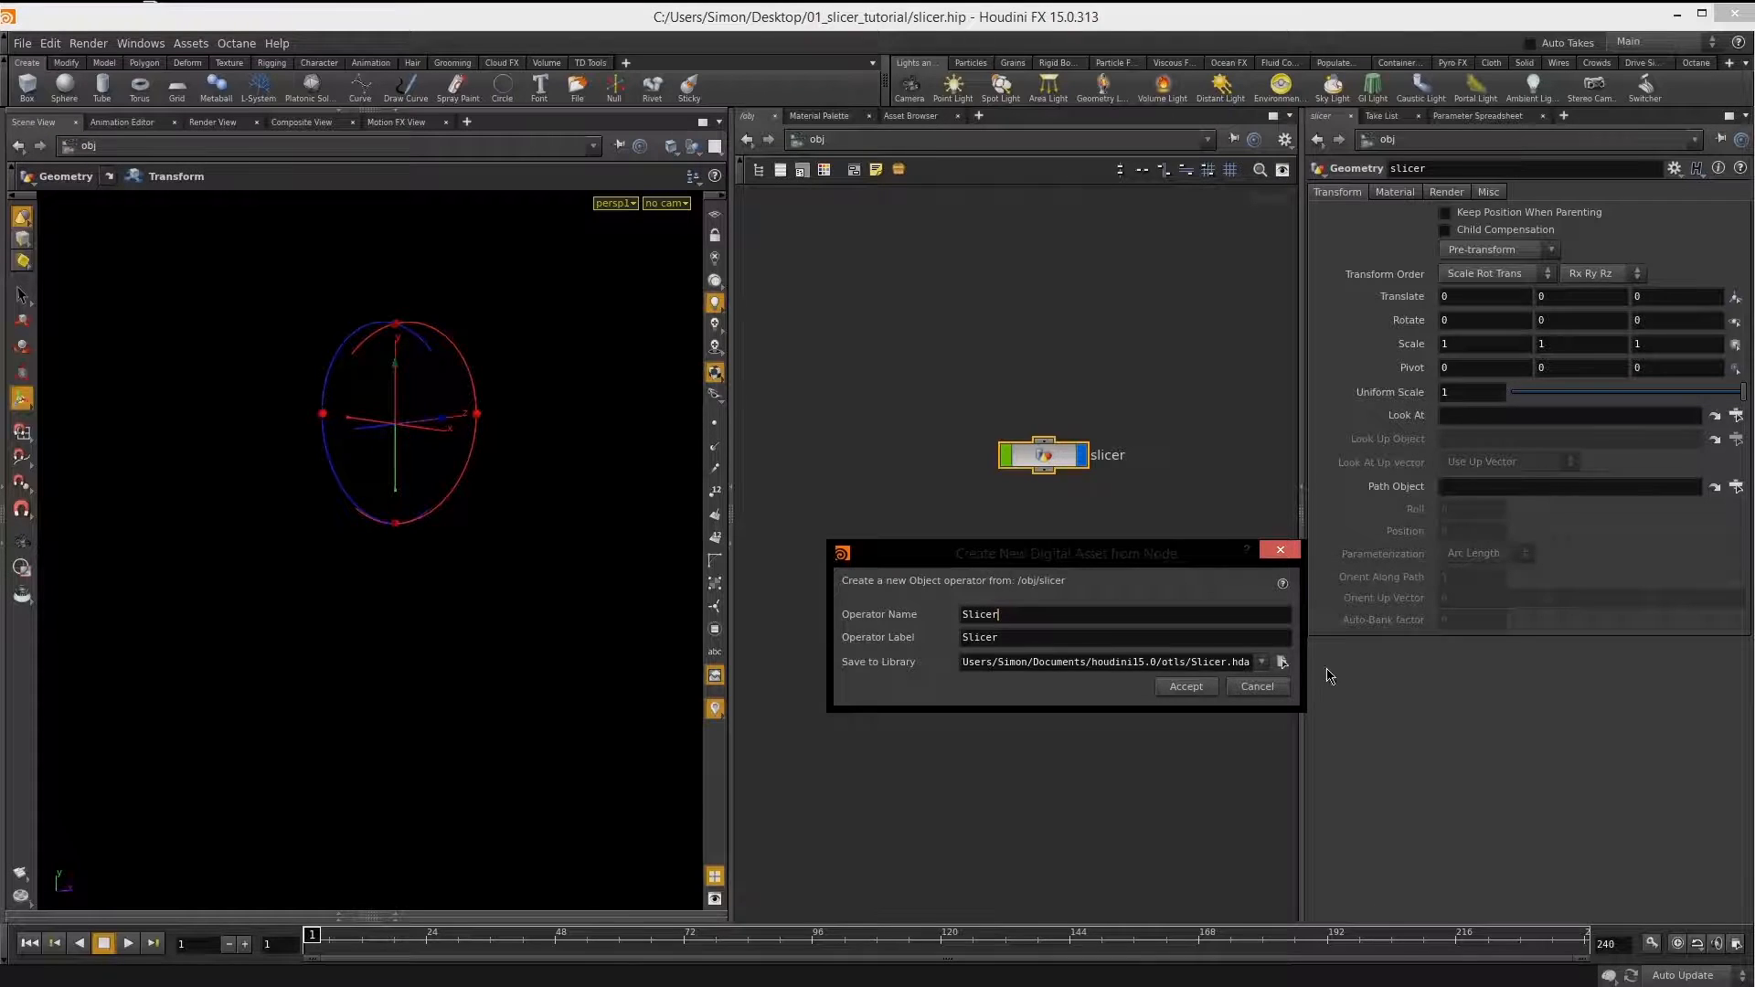
# Save the asset library as slicer_asset in Desktop/01_slicer_tutorial and create the asset, choosing No Changes for modified instances.
pyautogui.click(1283, 662)
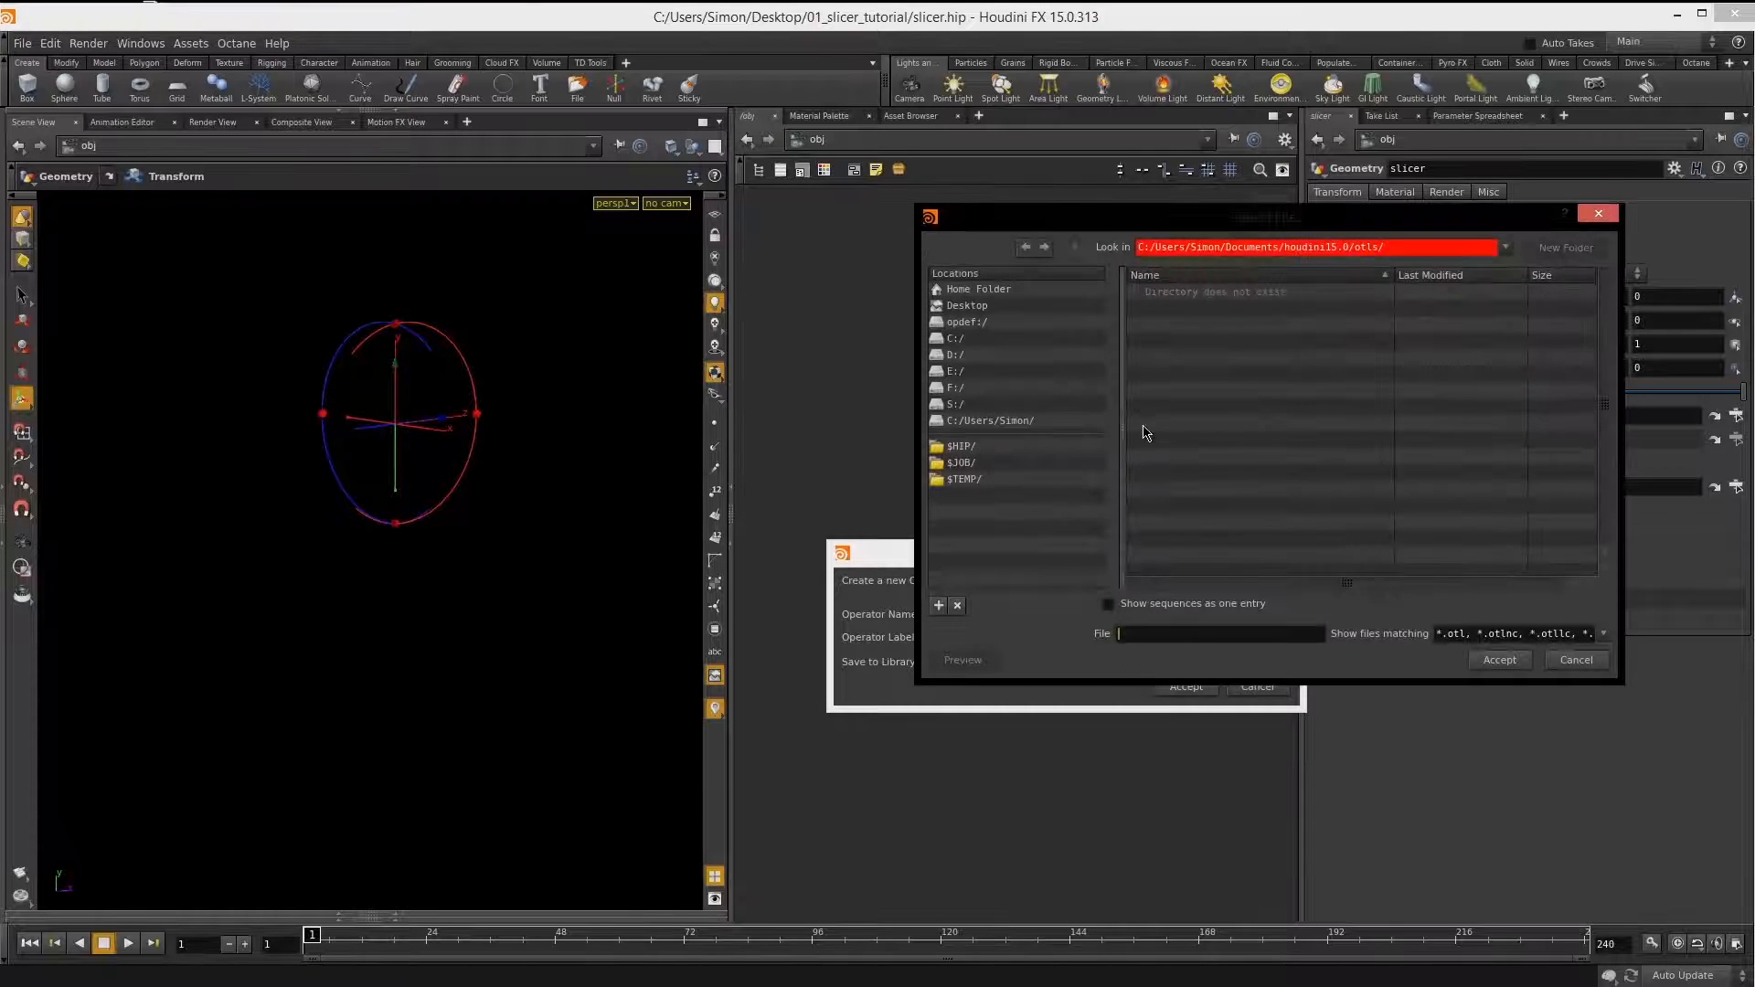
pyautogui.click(1014, 306)
pyautogui.doubleClick(1183, 309)
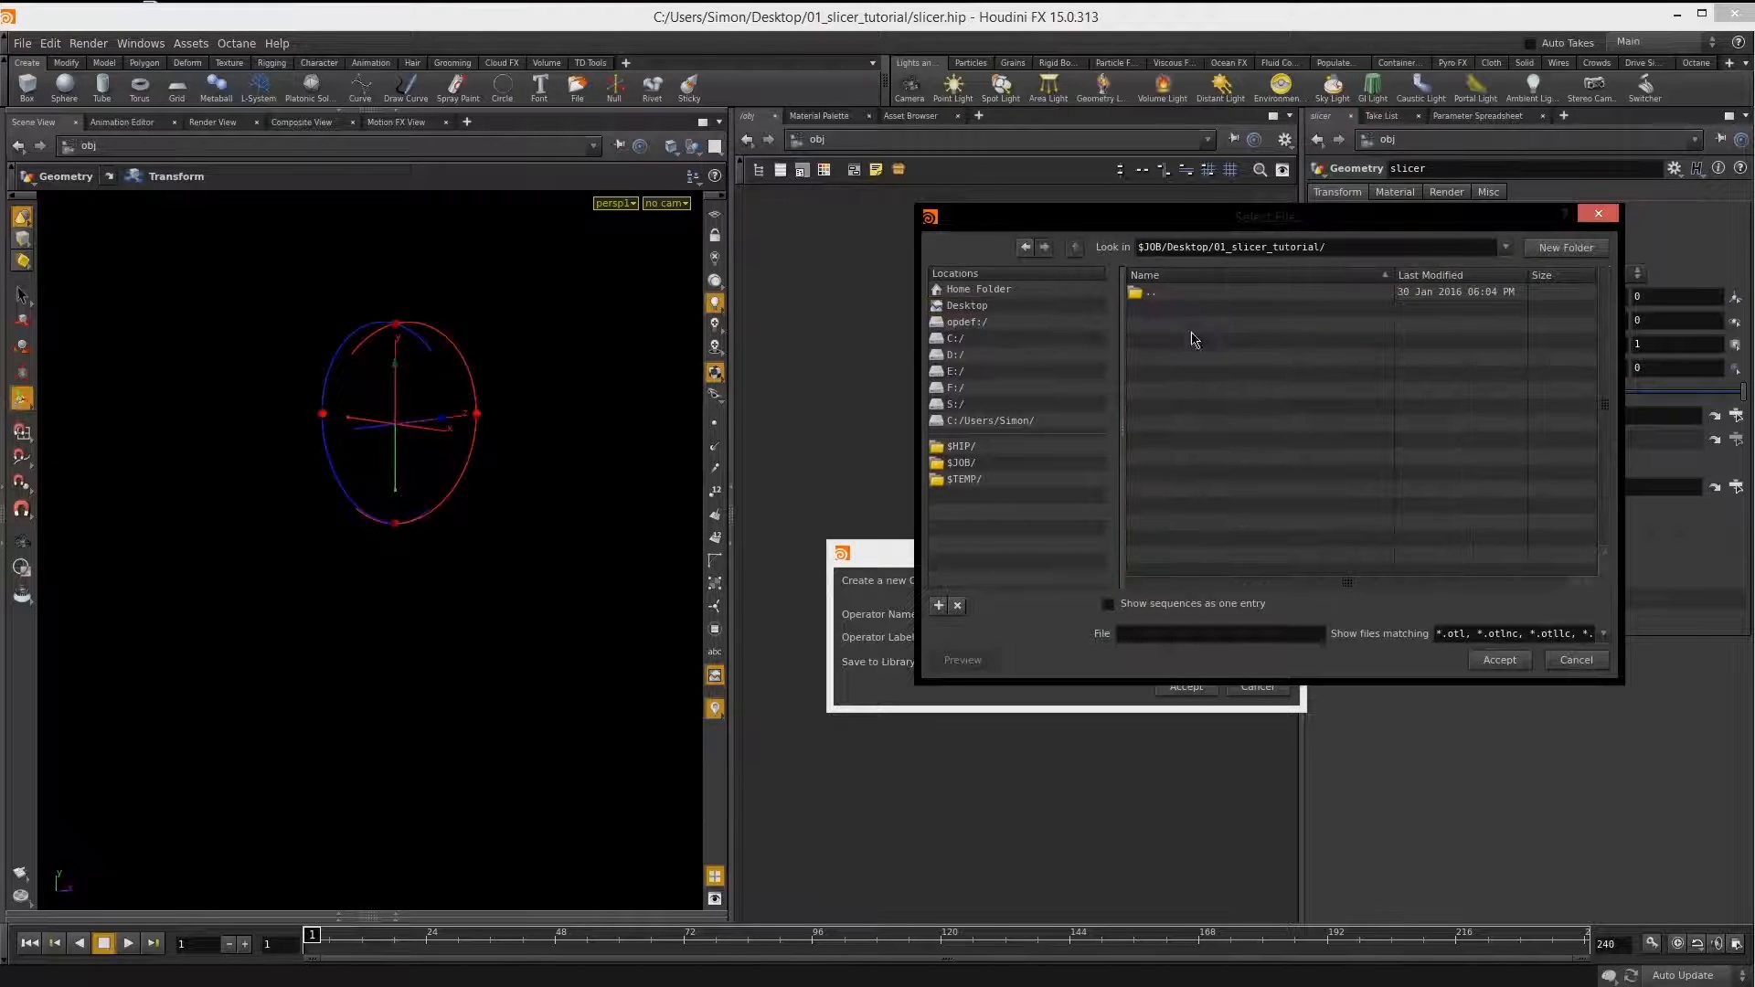
pyautogui.click(1174, 634)
pyautogui.write('slicer')
pyautogui.write('_asset')
pyautogui.click(1495, 660)
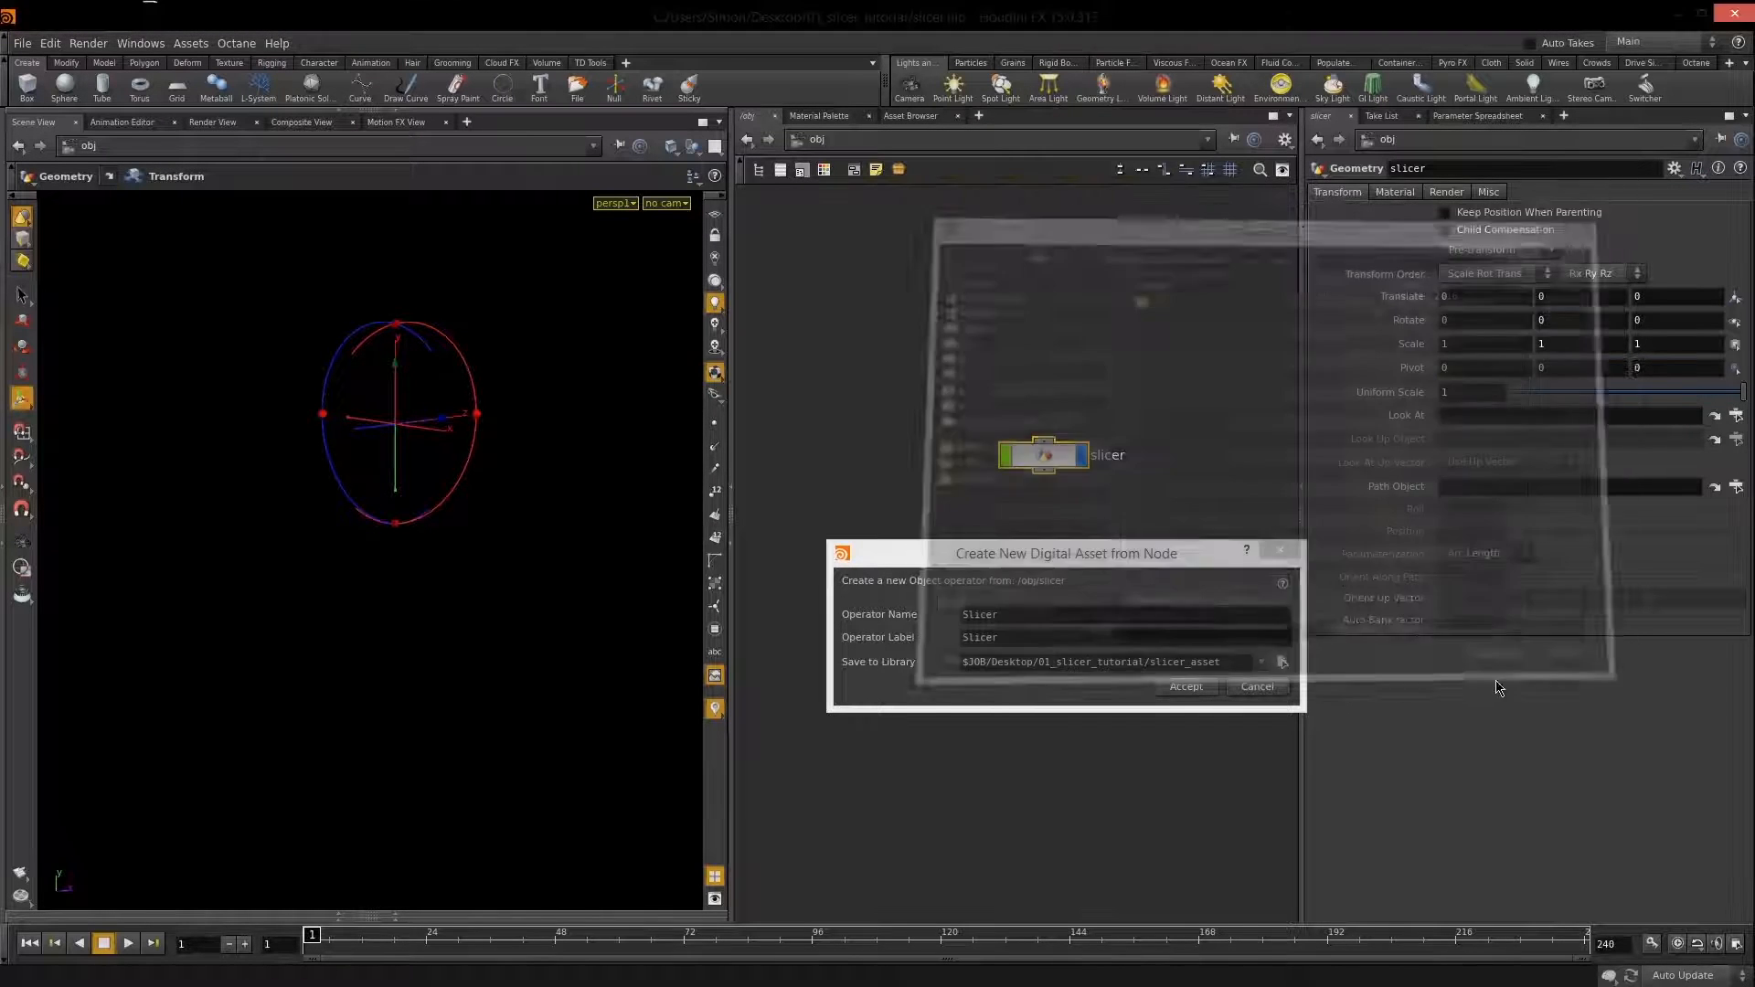
pyautogui.click(1188, 688)
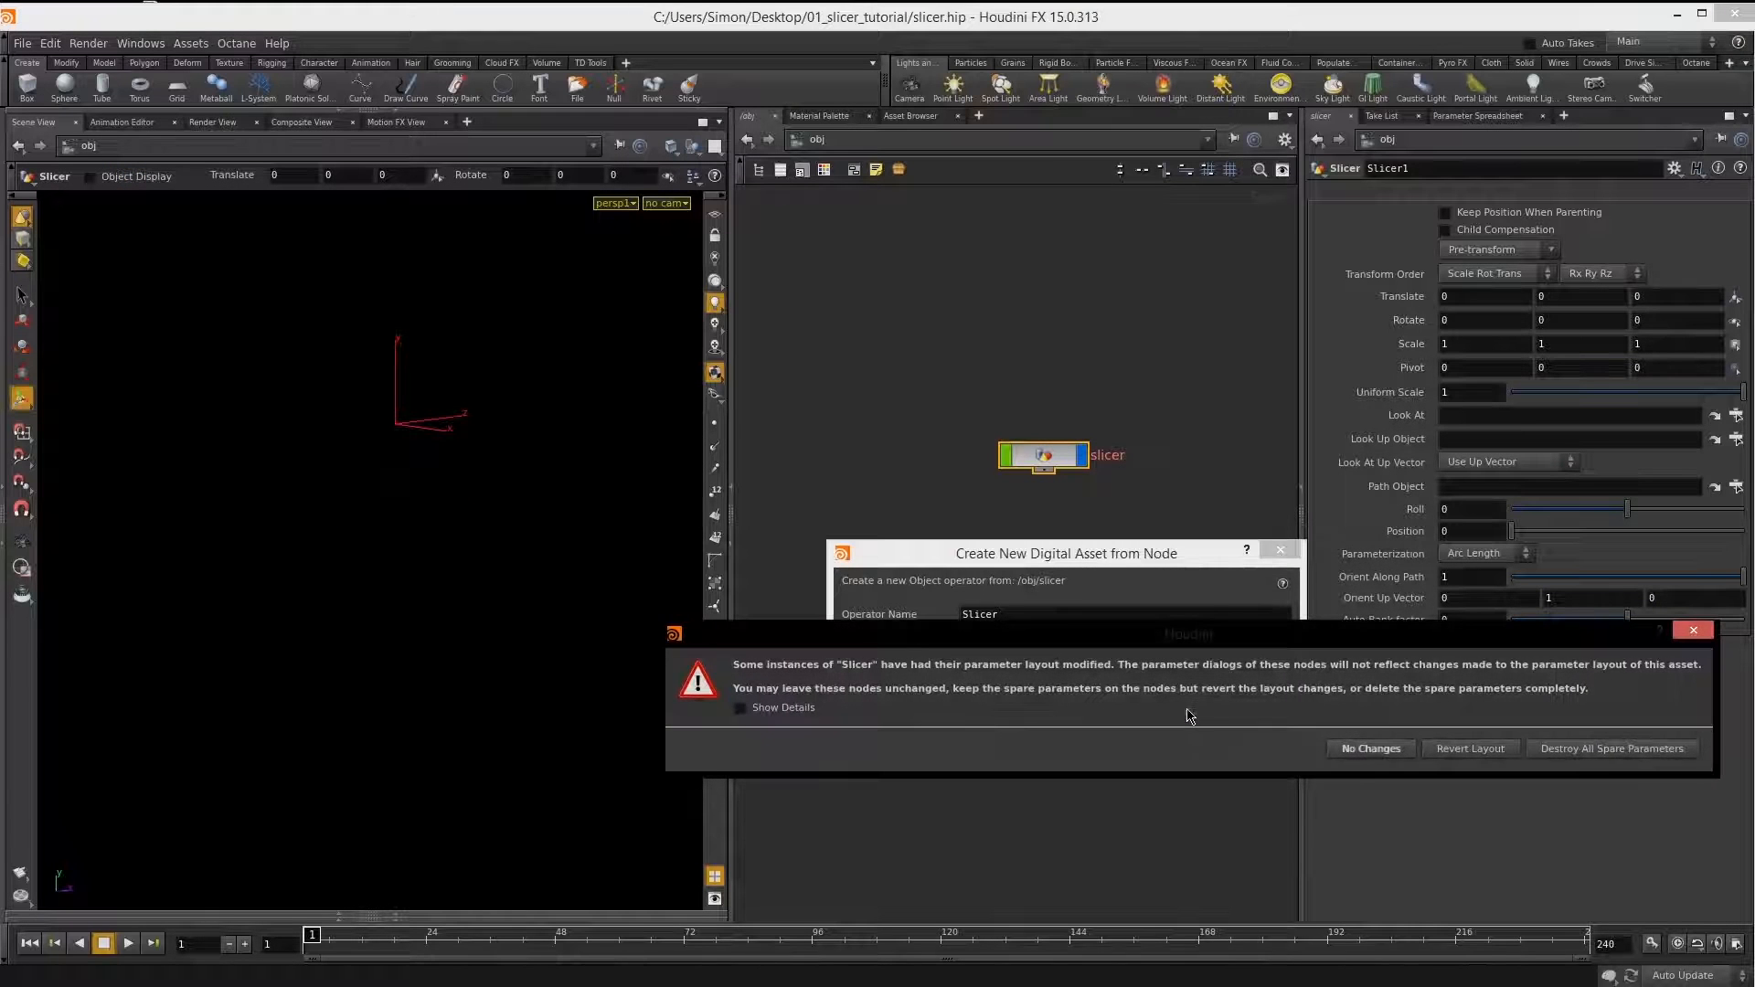
pyautogui.moveTo(1255, 644); pyautogui.dragTo(1109, 622)
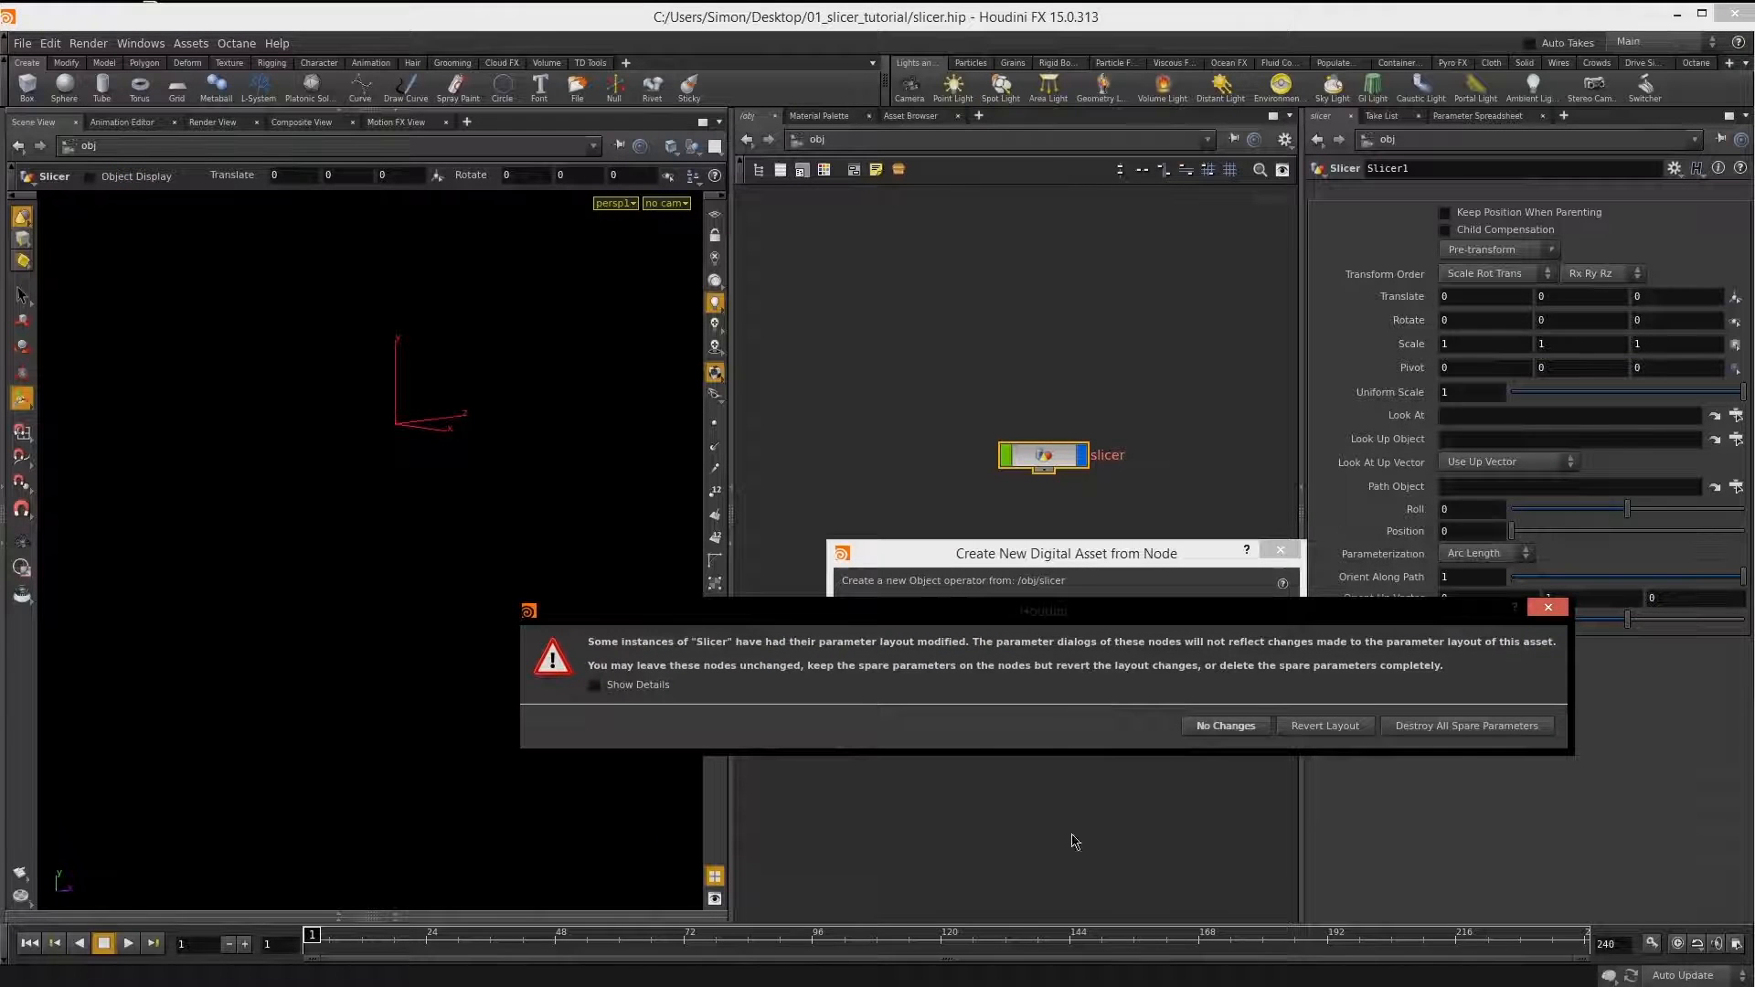
pyautogui.click(1224, 726)
# Check the slicer object's default parameter groups and collapse the Transform, Material, Render and Misc folders in the asset's existing parameters.
pyautogui.moveTo(1058, 340); pyautogui.dragTo(766, 134)
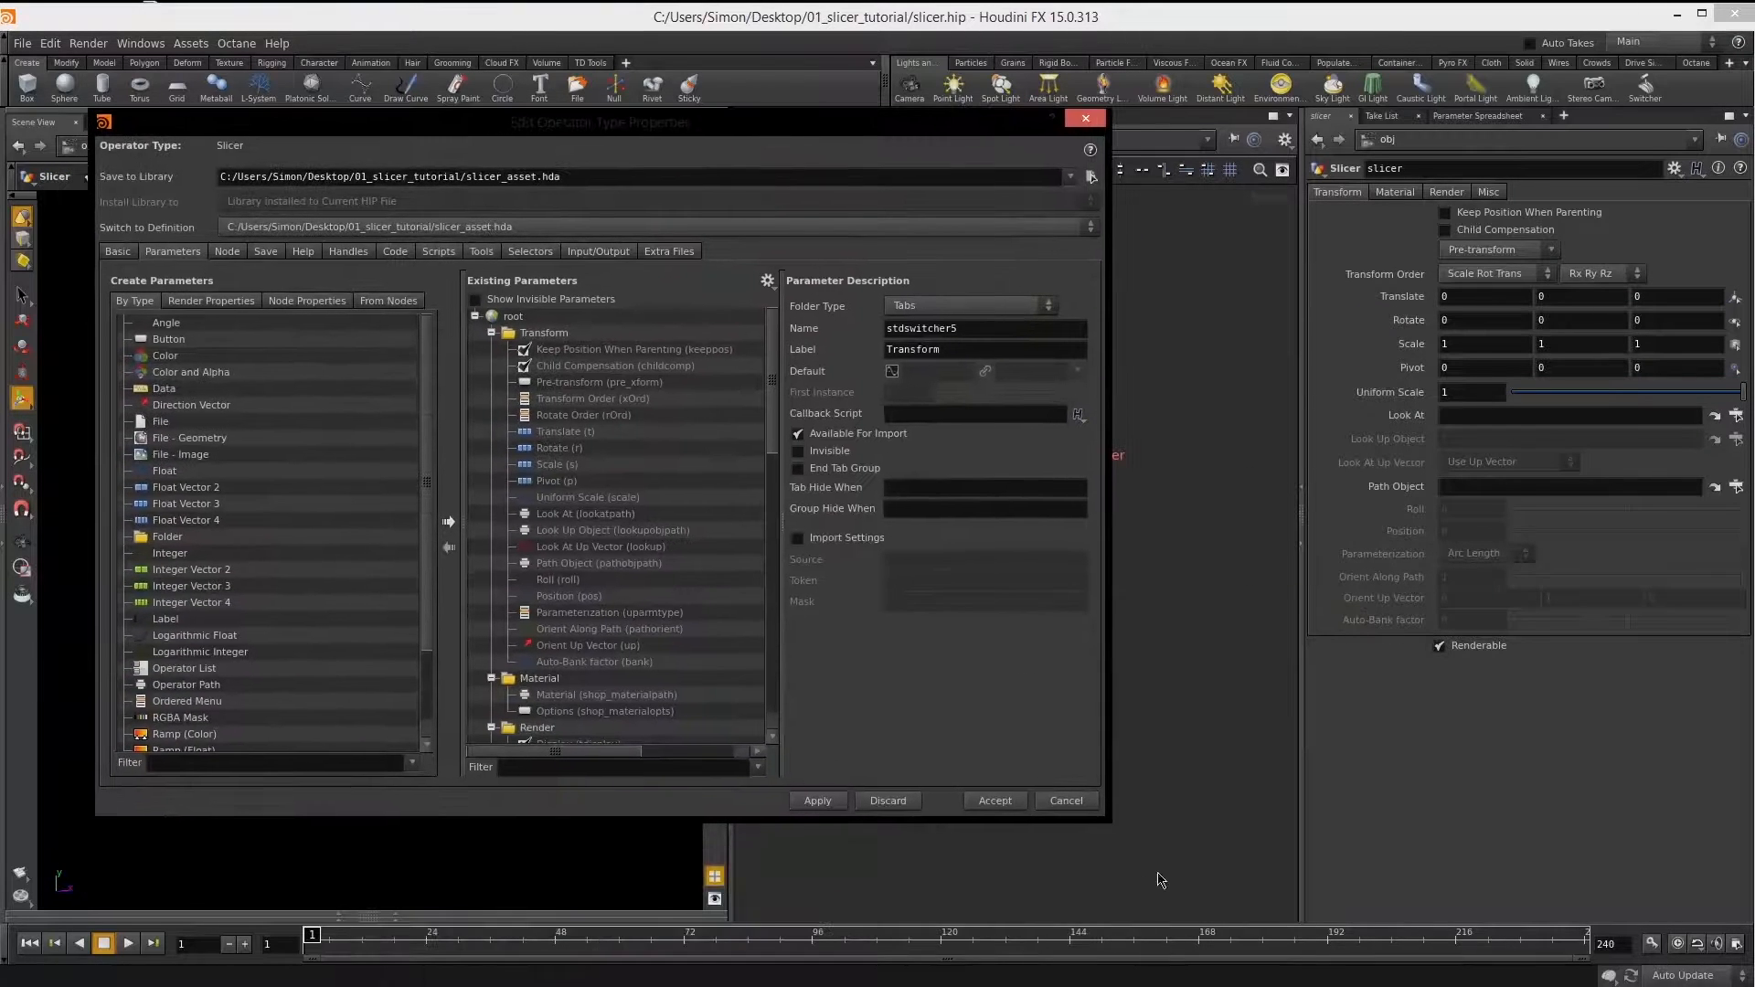
pyautogui.moveTo(1113, 821); pyautogui.dragTo(933, 871)
pyautogui.moveTo(517, 808)
pyautogui.mouseDown()
pyautogui.moveTo(547, 810)
pyautogui.moveTo(498, 814)
pyautogui.mouseUp()
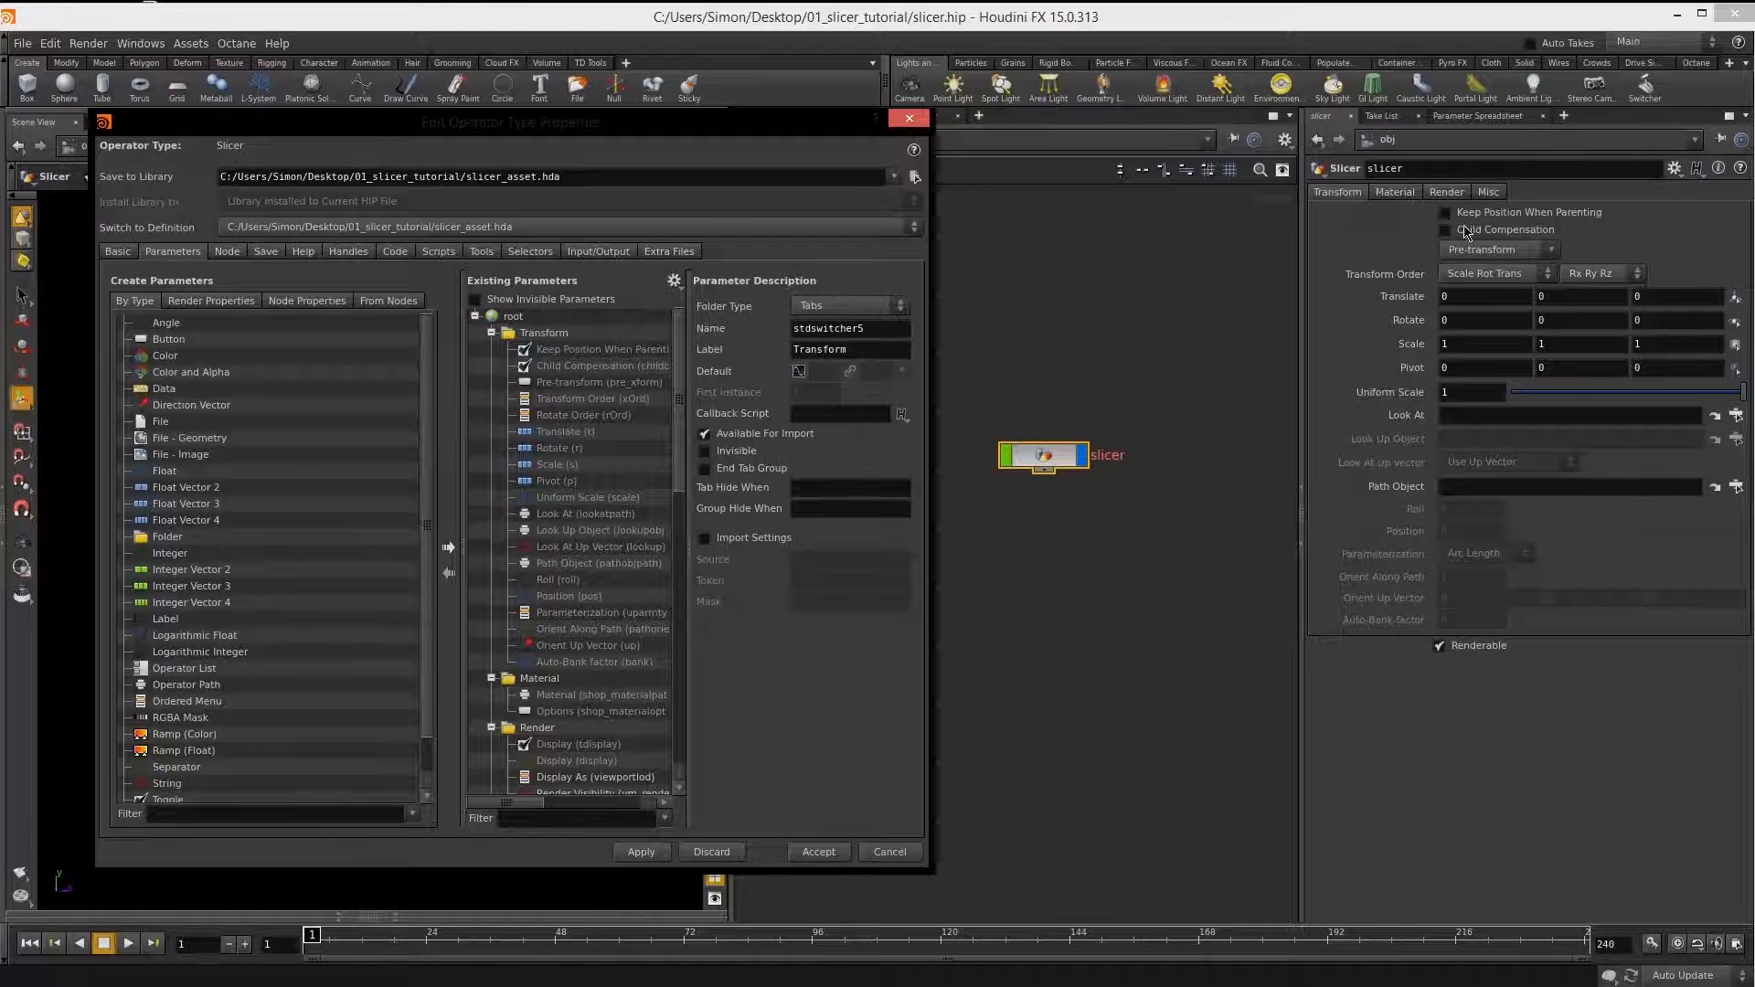
pyautogui.click(1394, 192)
pyautogui.click(1446, 192)
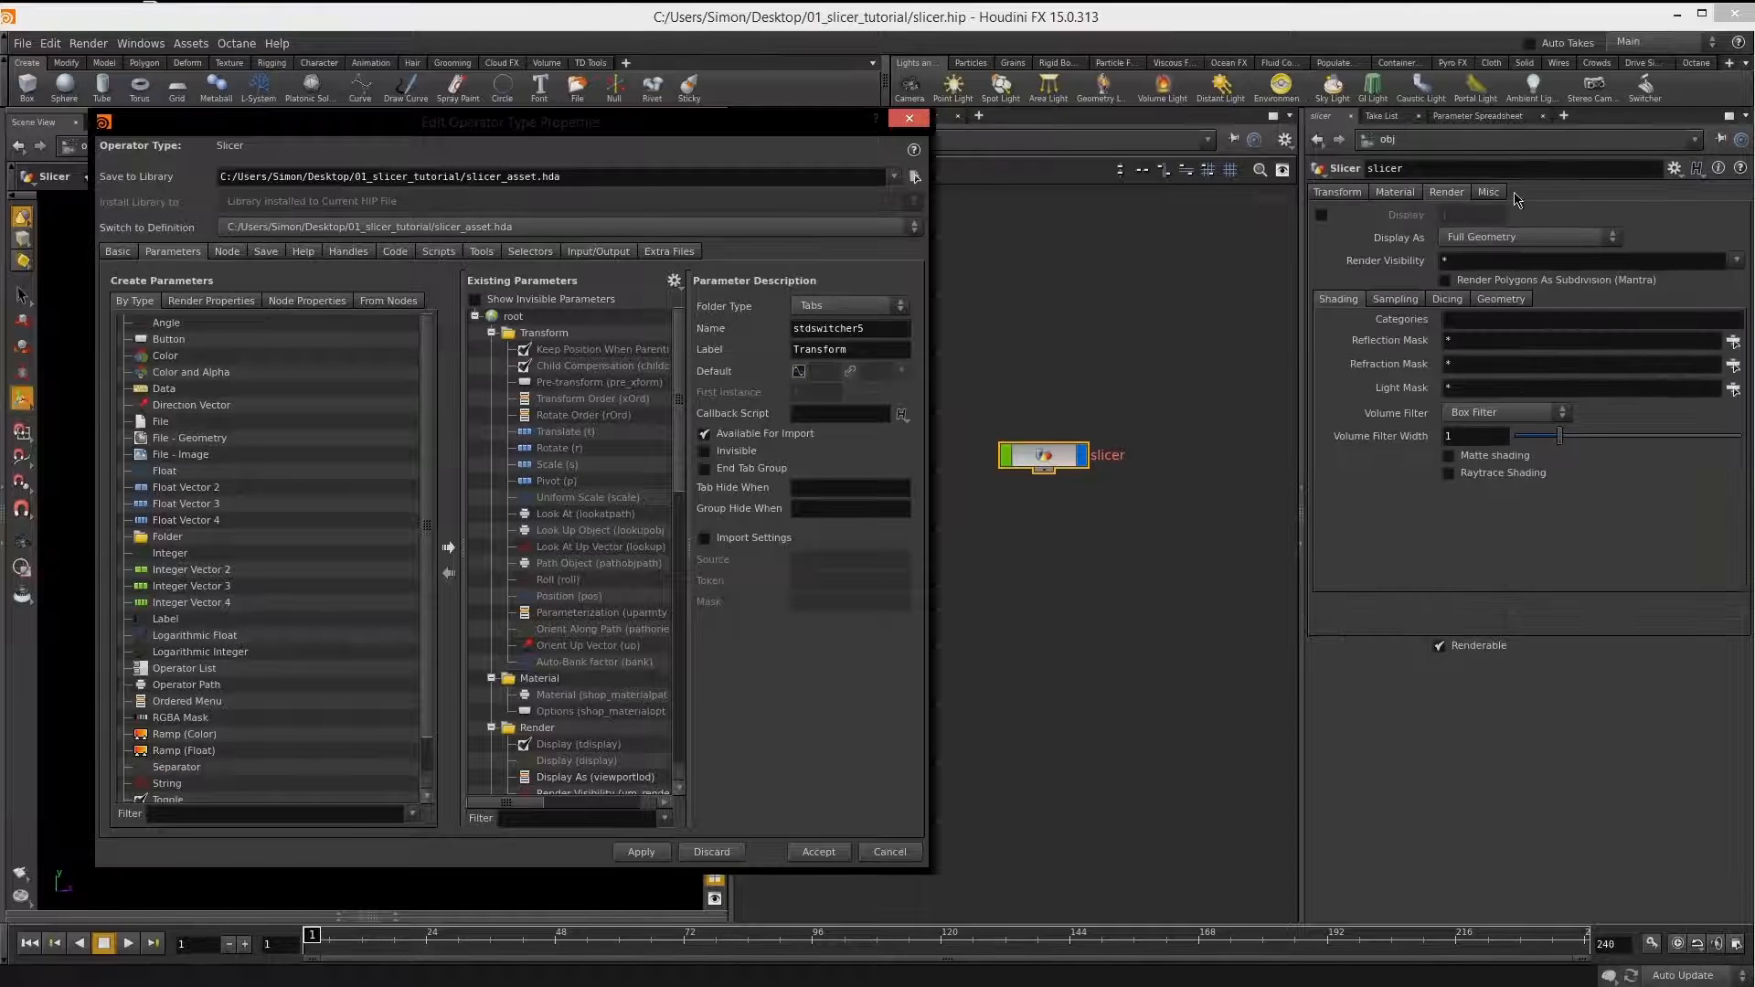
pyautogui.click(1337, 192)
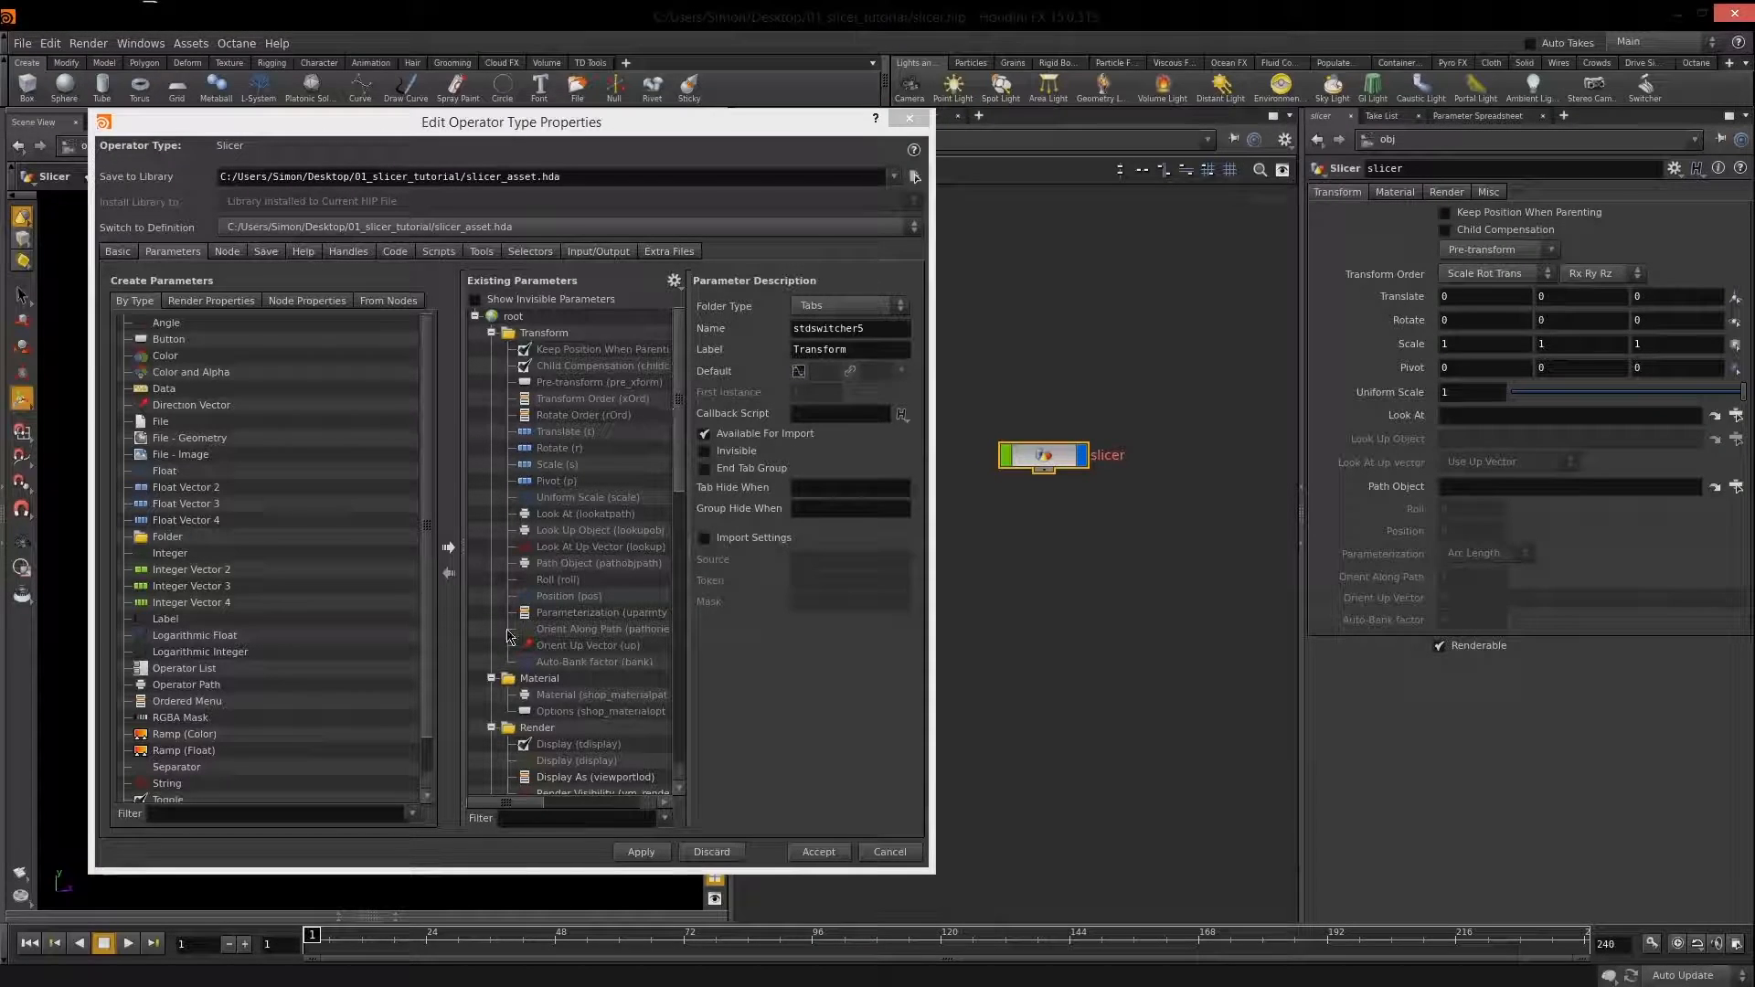
pyautogui.click(491, 333)
pyautogui.click(491, 349)
pyautogui.click(491, 365)
pyautogui.click(491, 383)
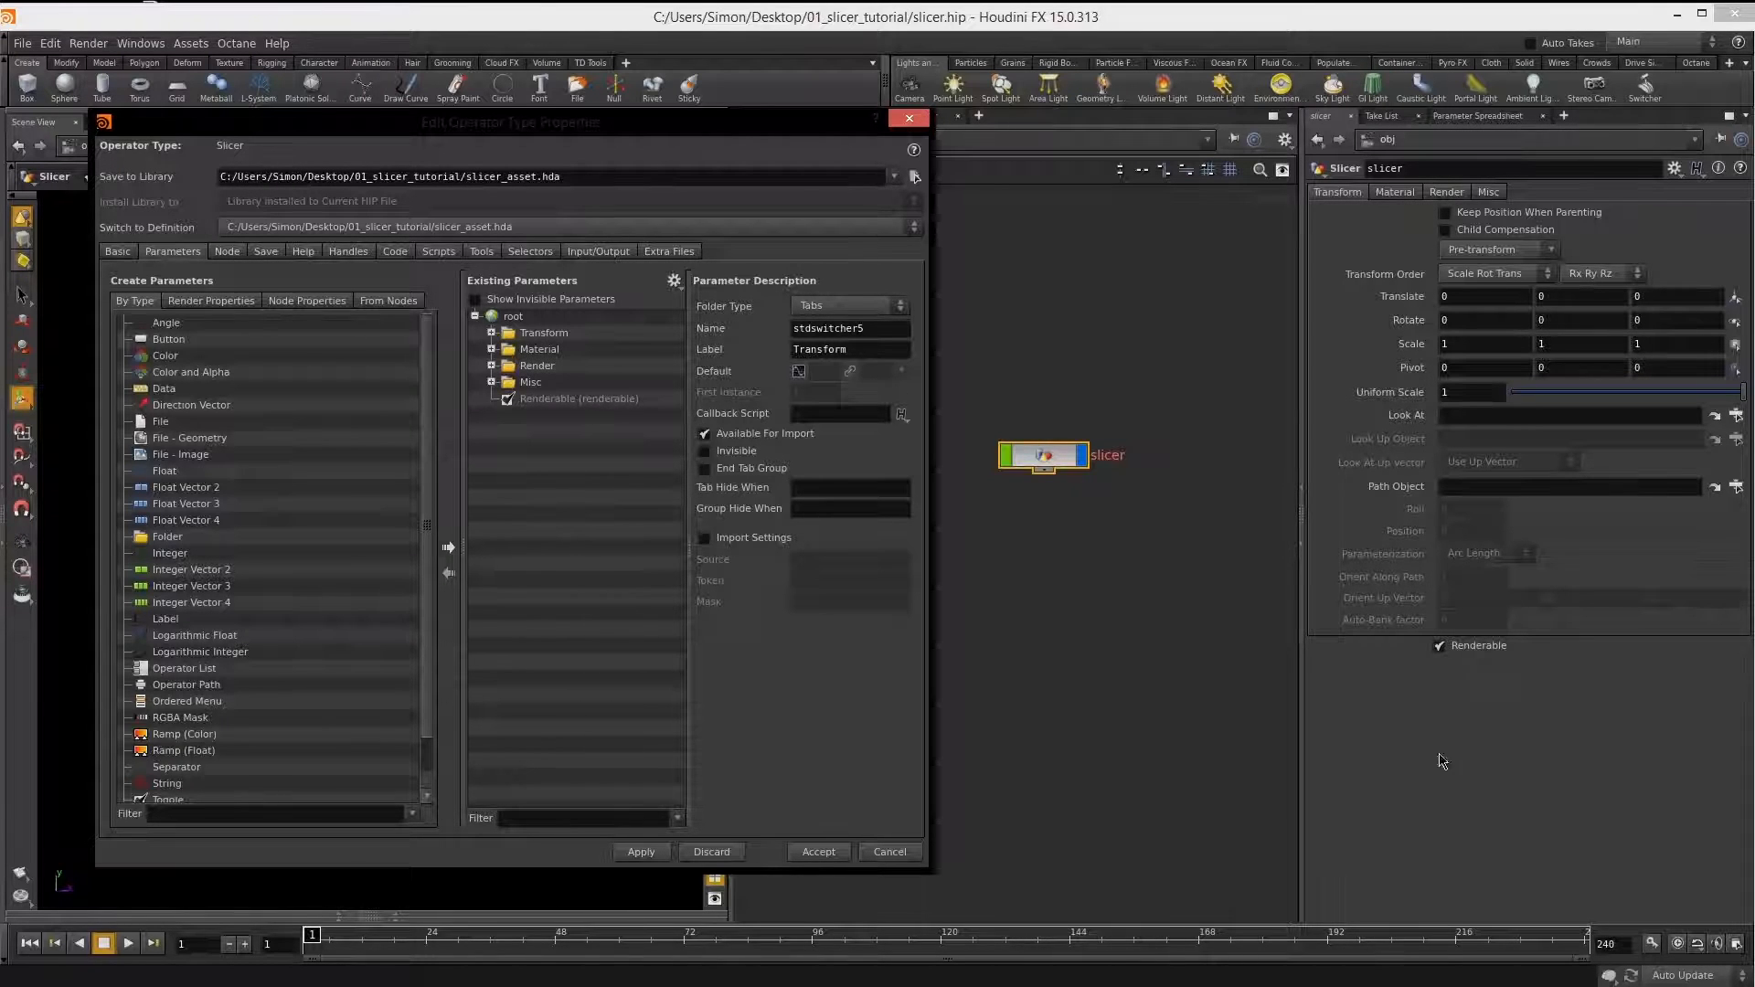
# Expose the Object 1 parameter of geometry_import, inside the slicer network, as a root-level parameter of the asset.
pyautogui.doubleClick(1021, 468)
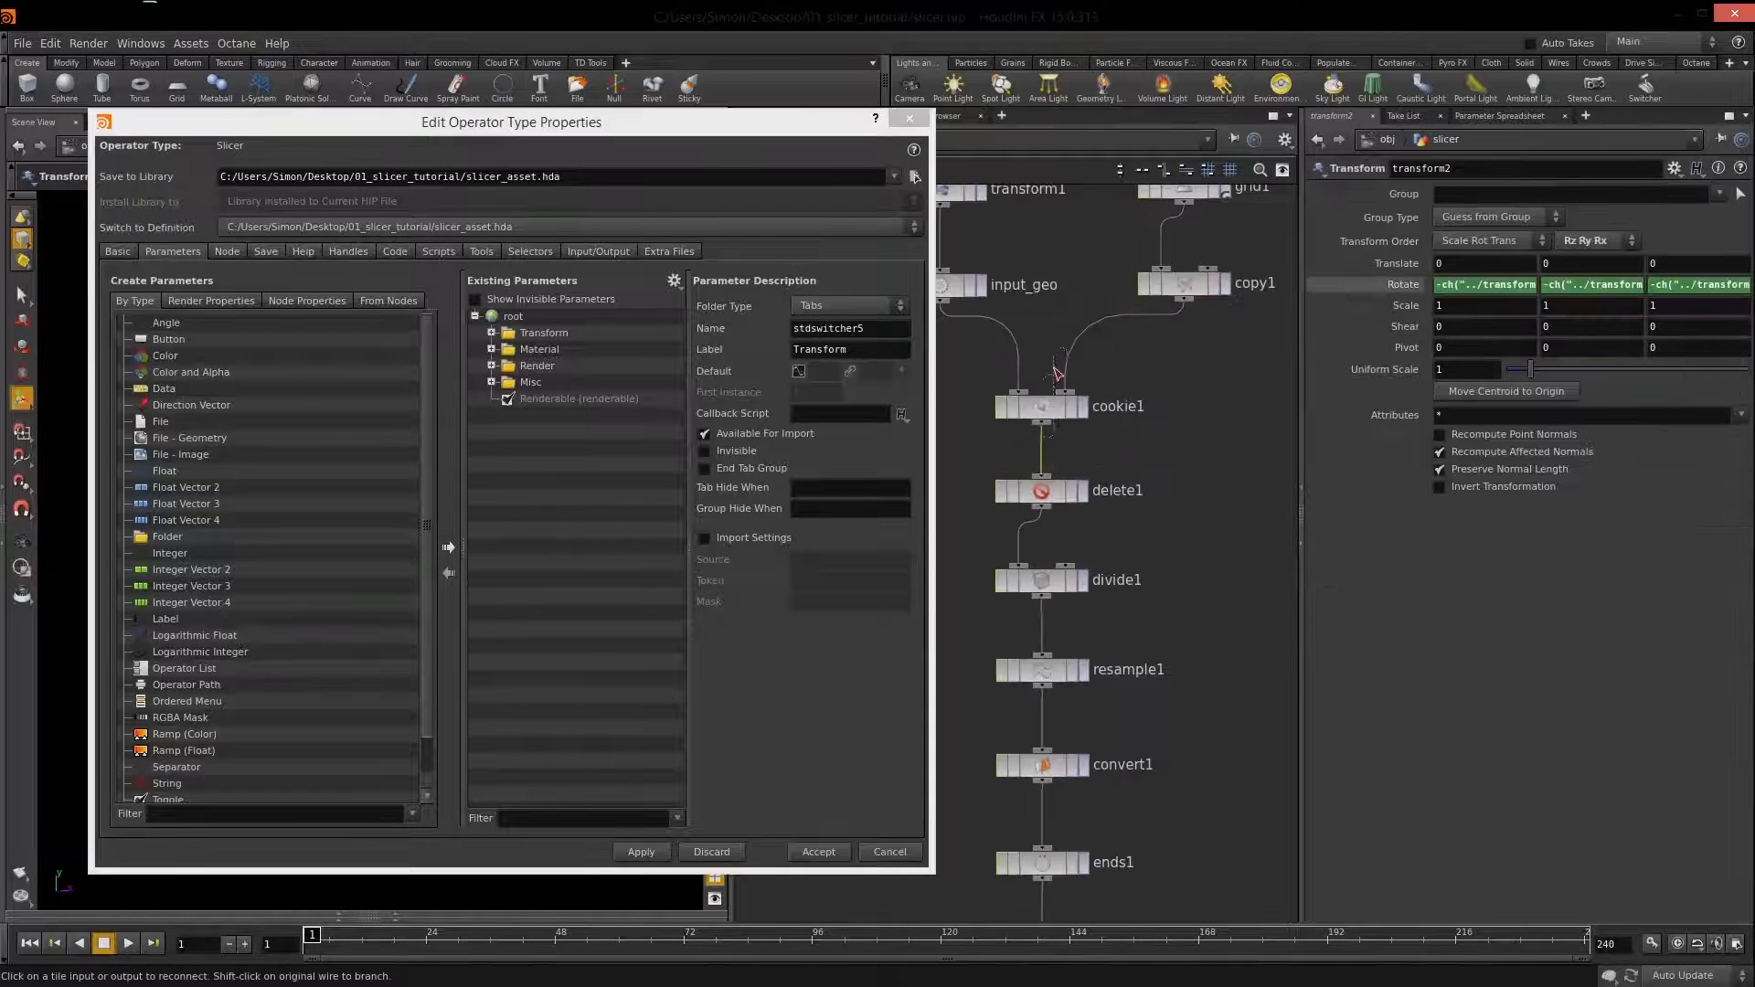
pyautogui.moveTo(1208, 476); pyautogui.dragTo(1232, 656, button='middle')
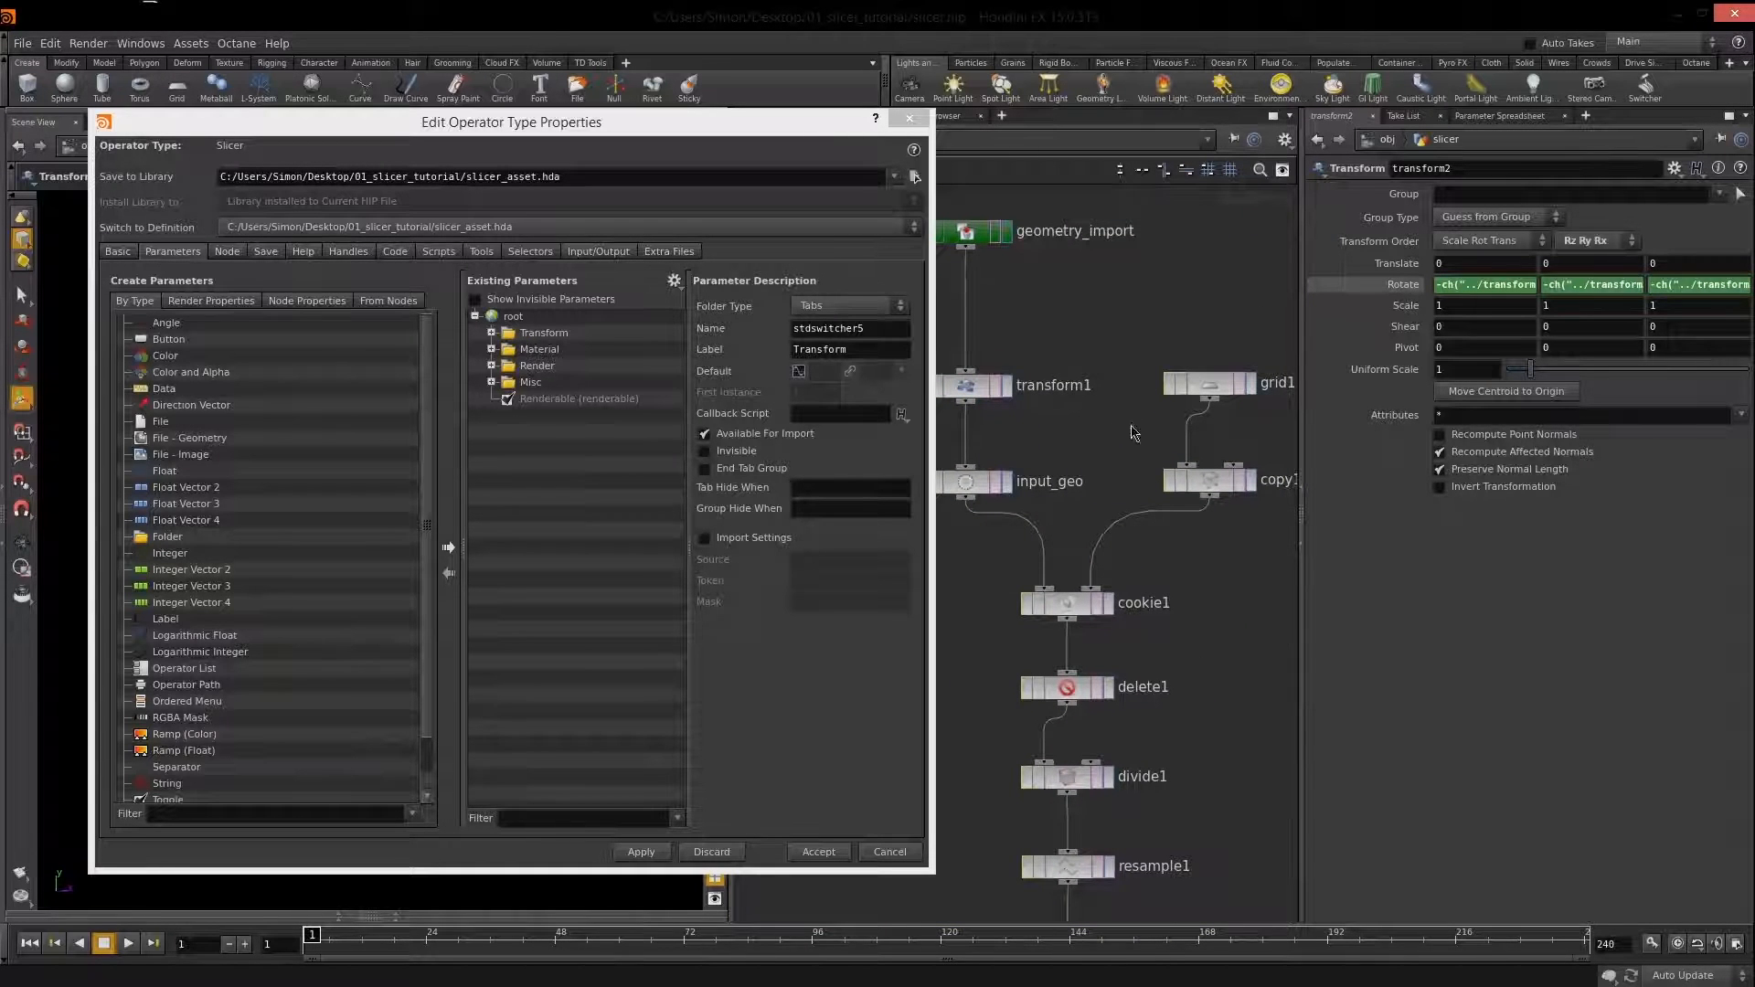
pyautogui.moveTo(1059, 330); pyautogui.dragTo(1108, 352, button='middle')
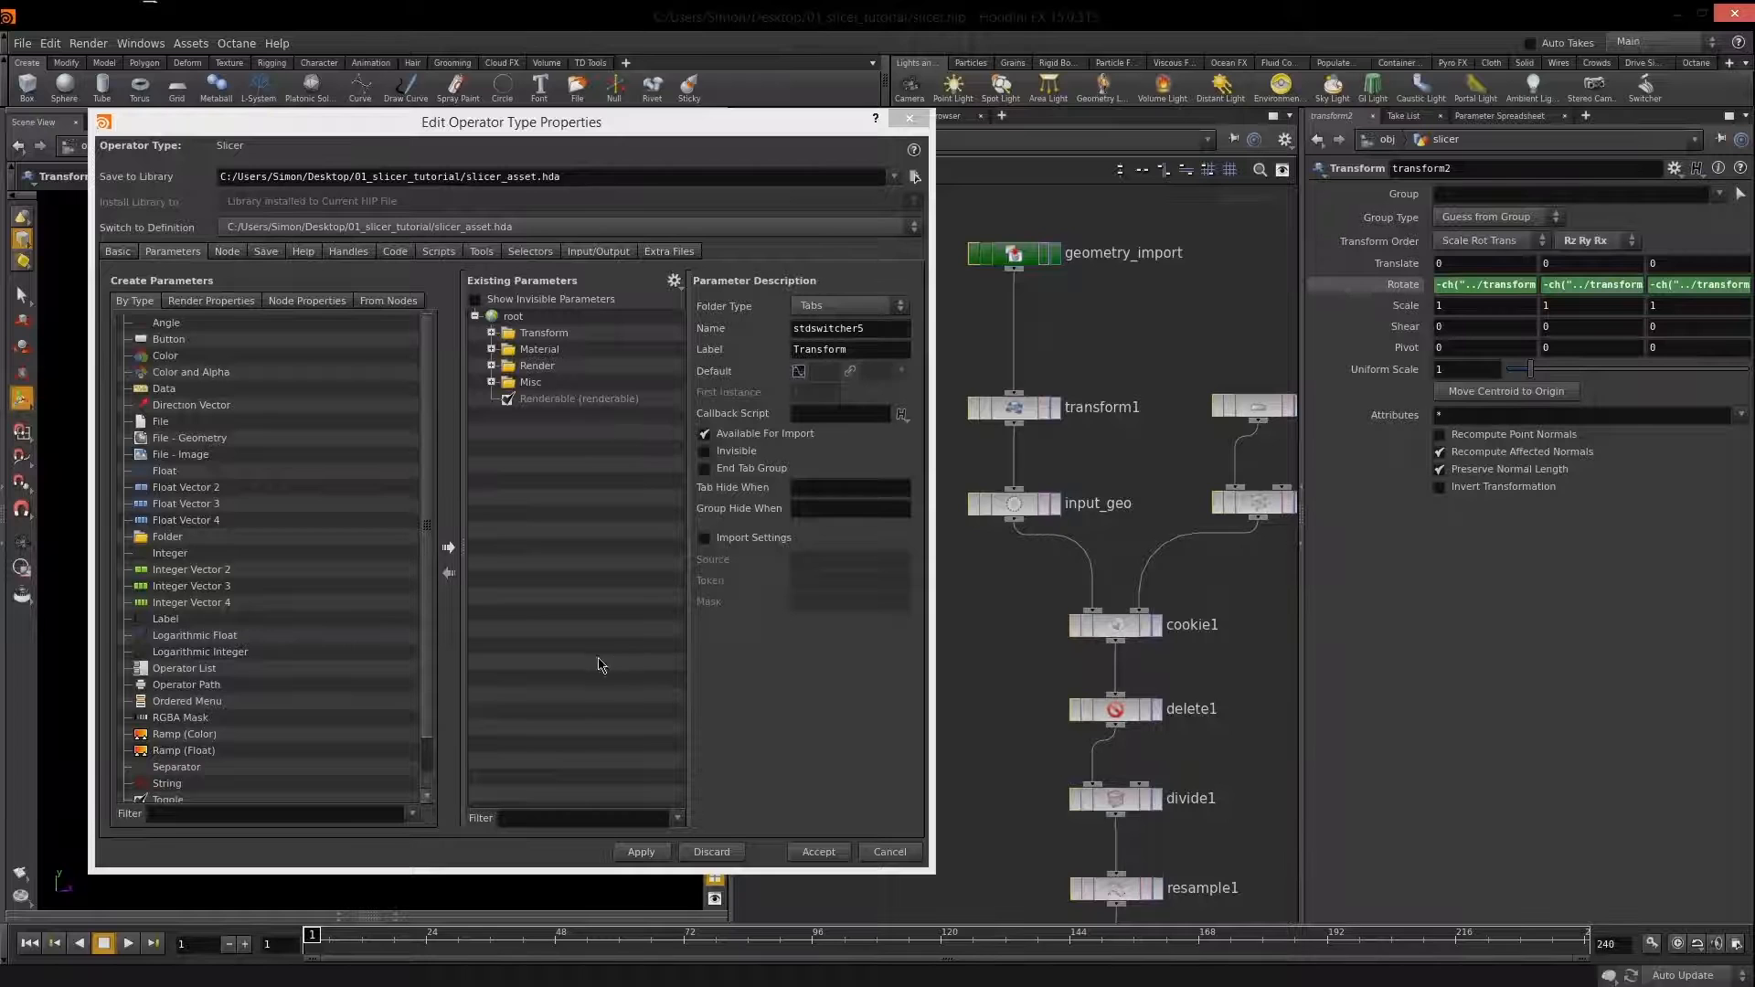
pyautogui.moveTo(1158, 340); pyautogui.dragTo(1163, 521, button='middle')
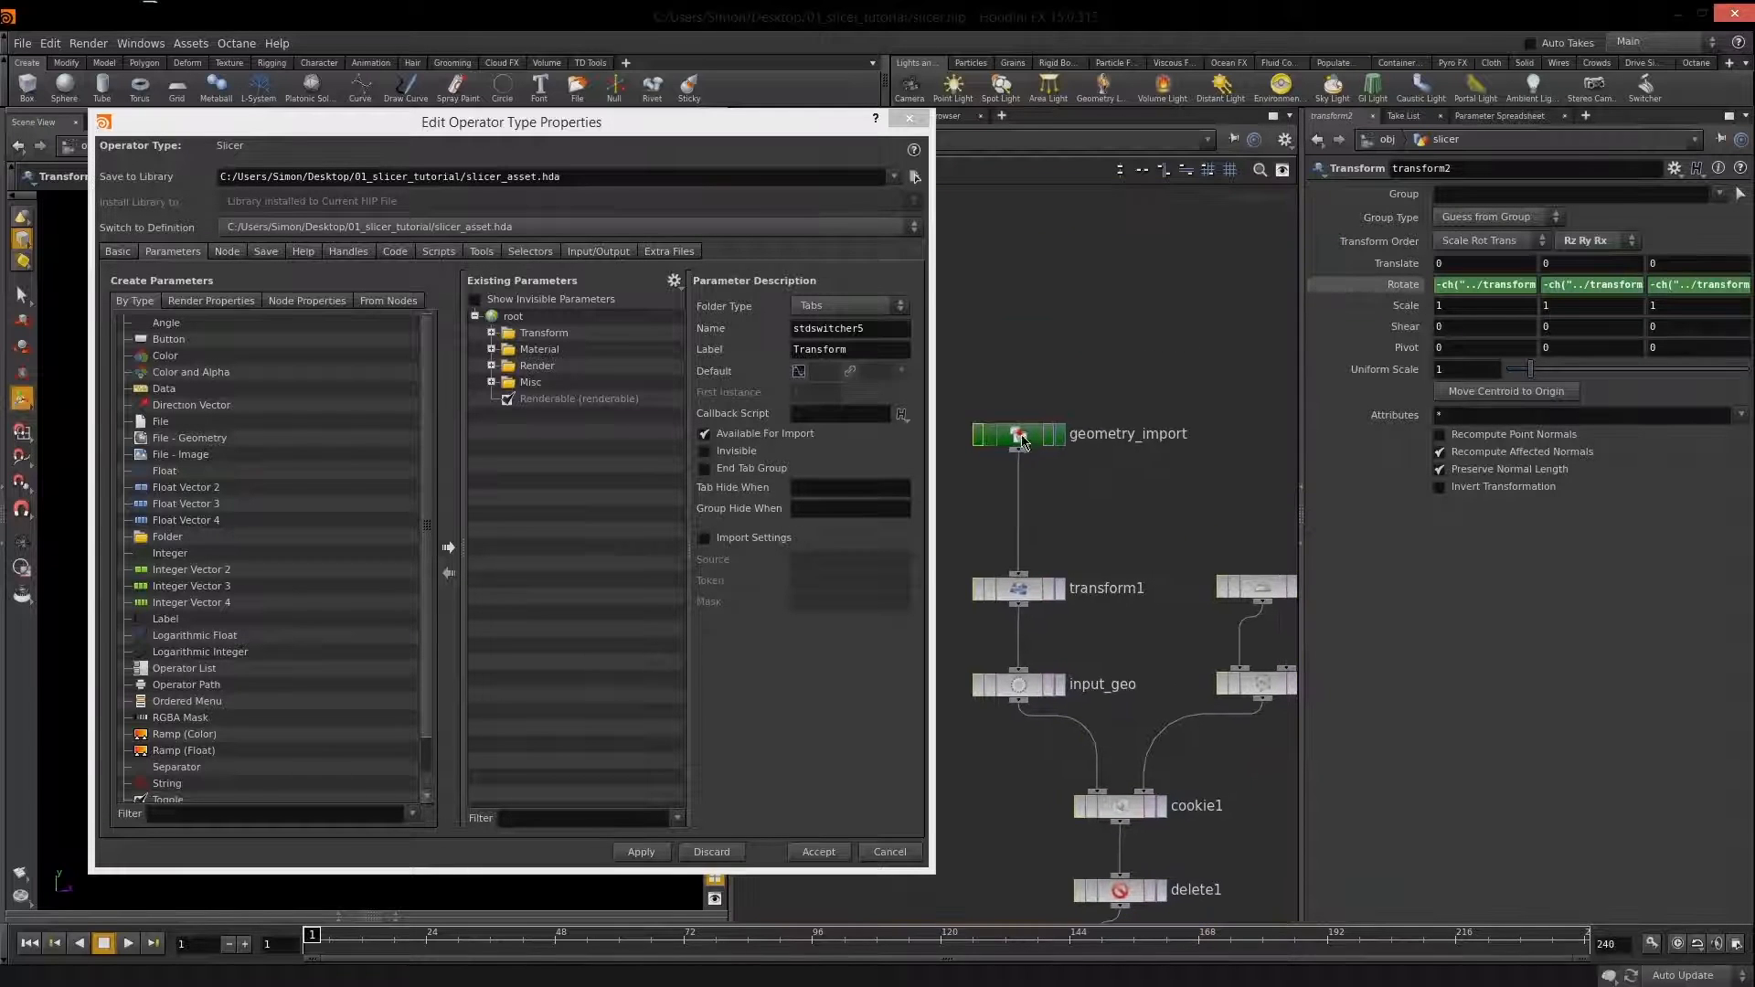
pyautogui.click(1023, 442)
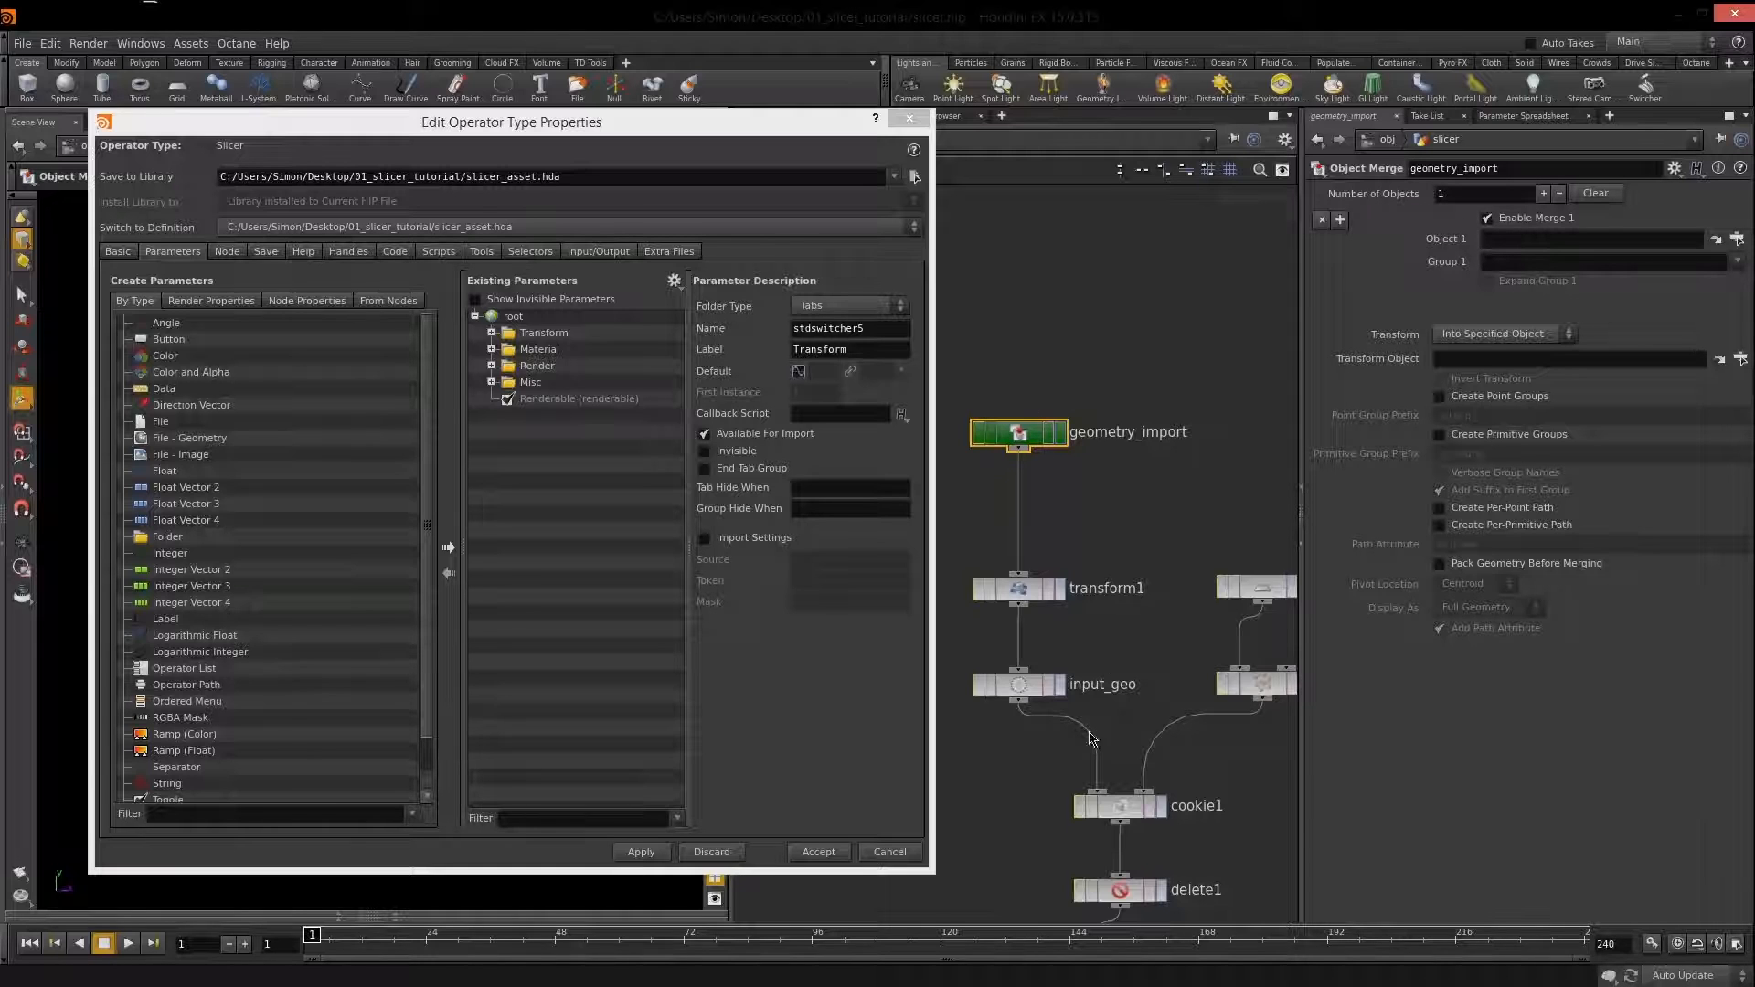
pyautogui.moveTo(1455, 245); pyautogui.dragTo(514, 320)
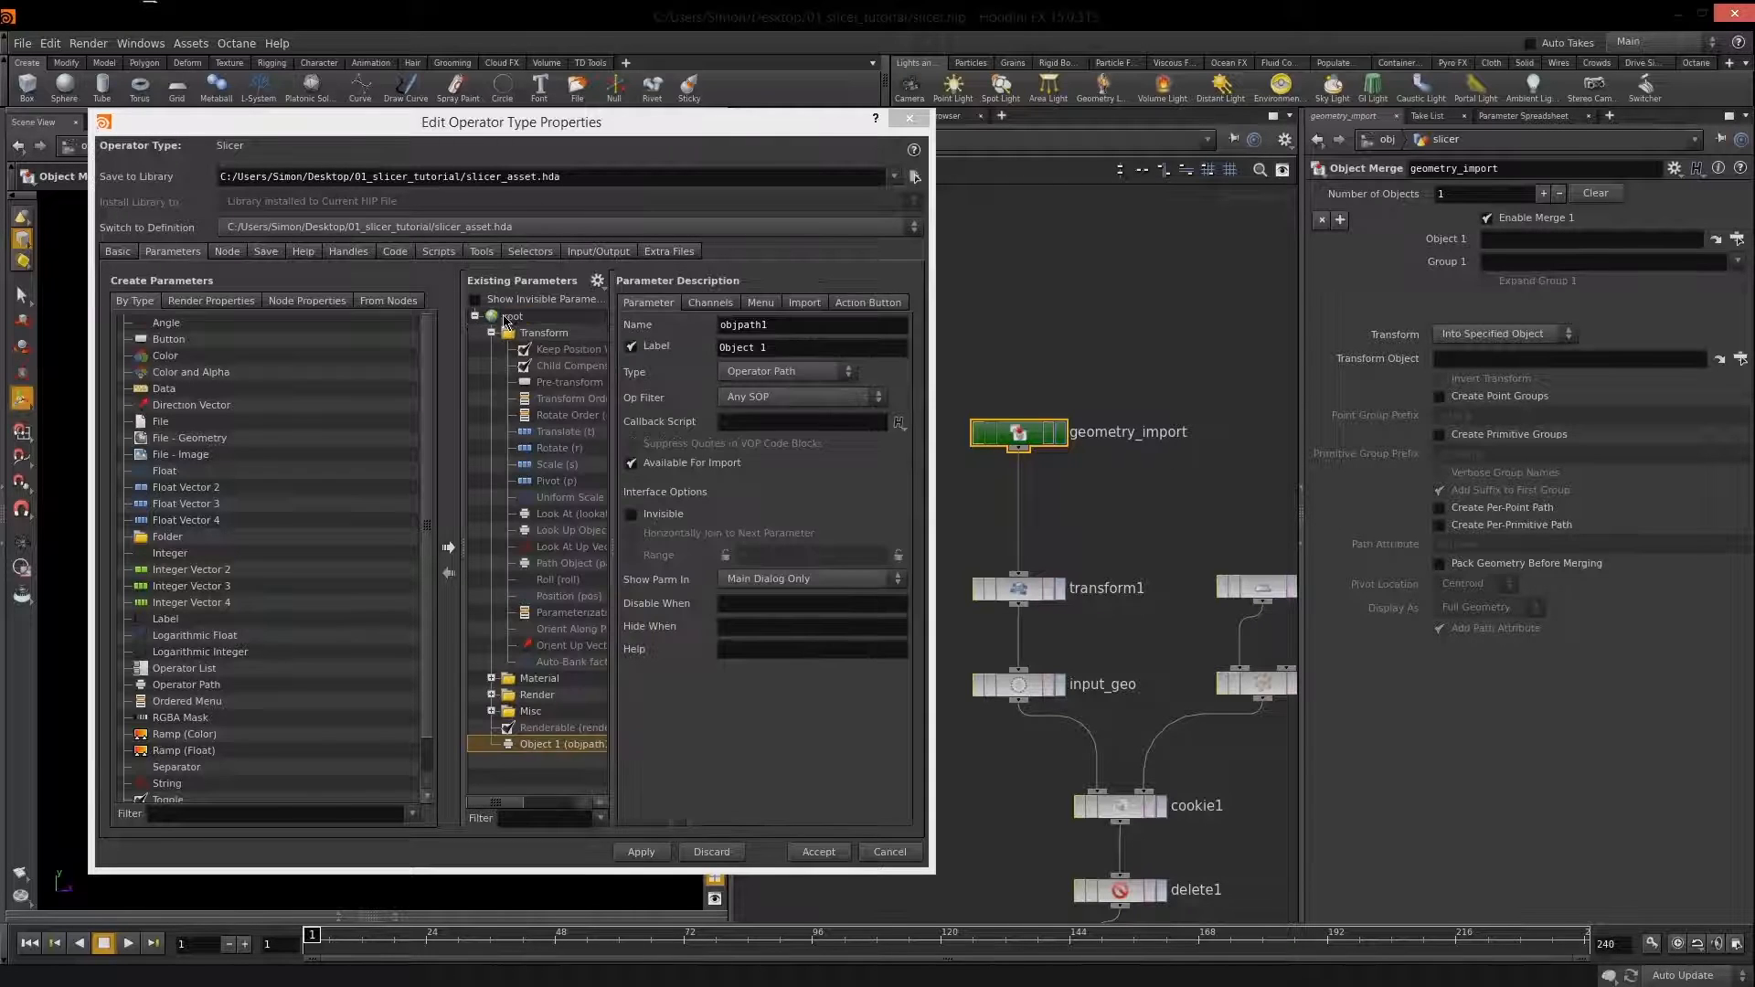
pyautogui.click(491, 332)
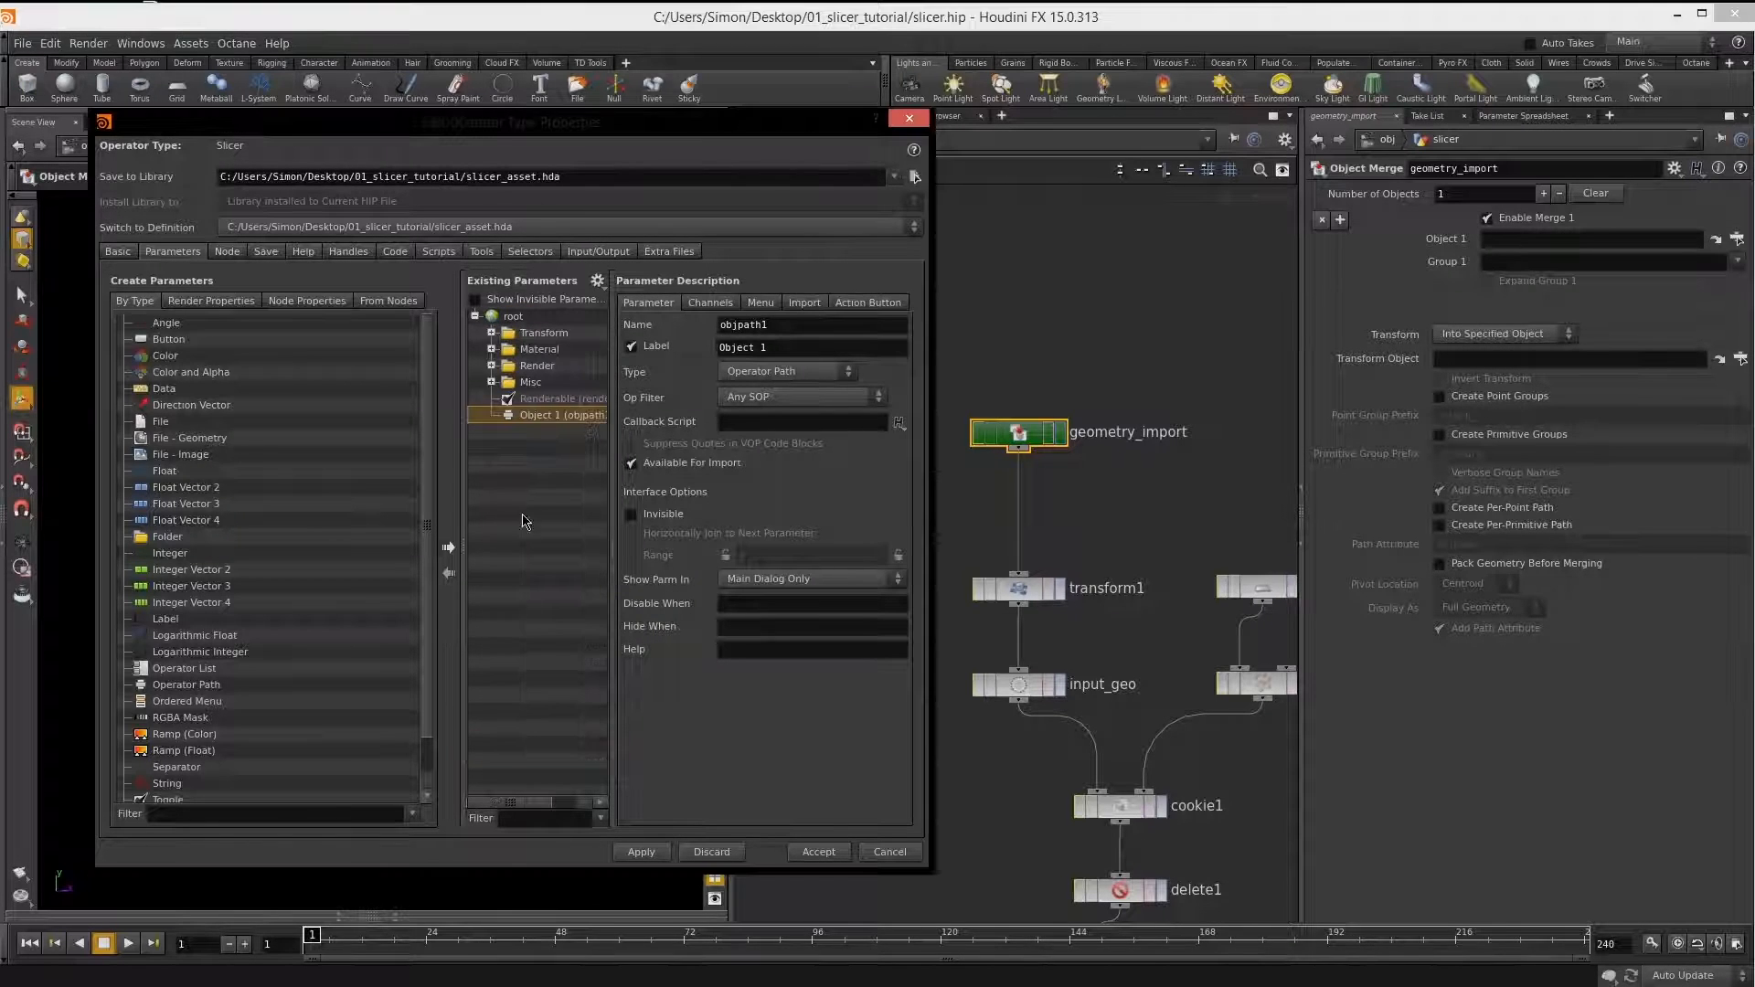
# Set the exposed Object 1 parameter's name to Object_to_slice and its label to "Object to slice".
pyautogui.doubleClick(539, 415)
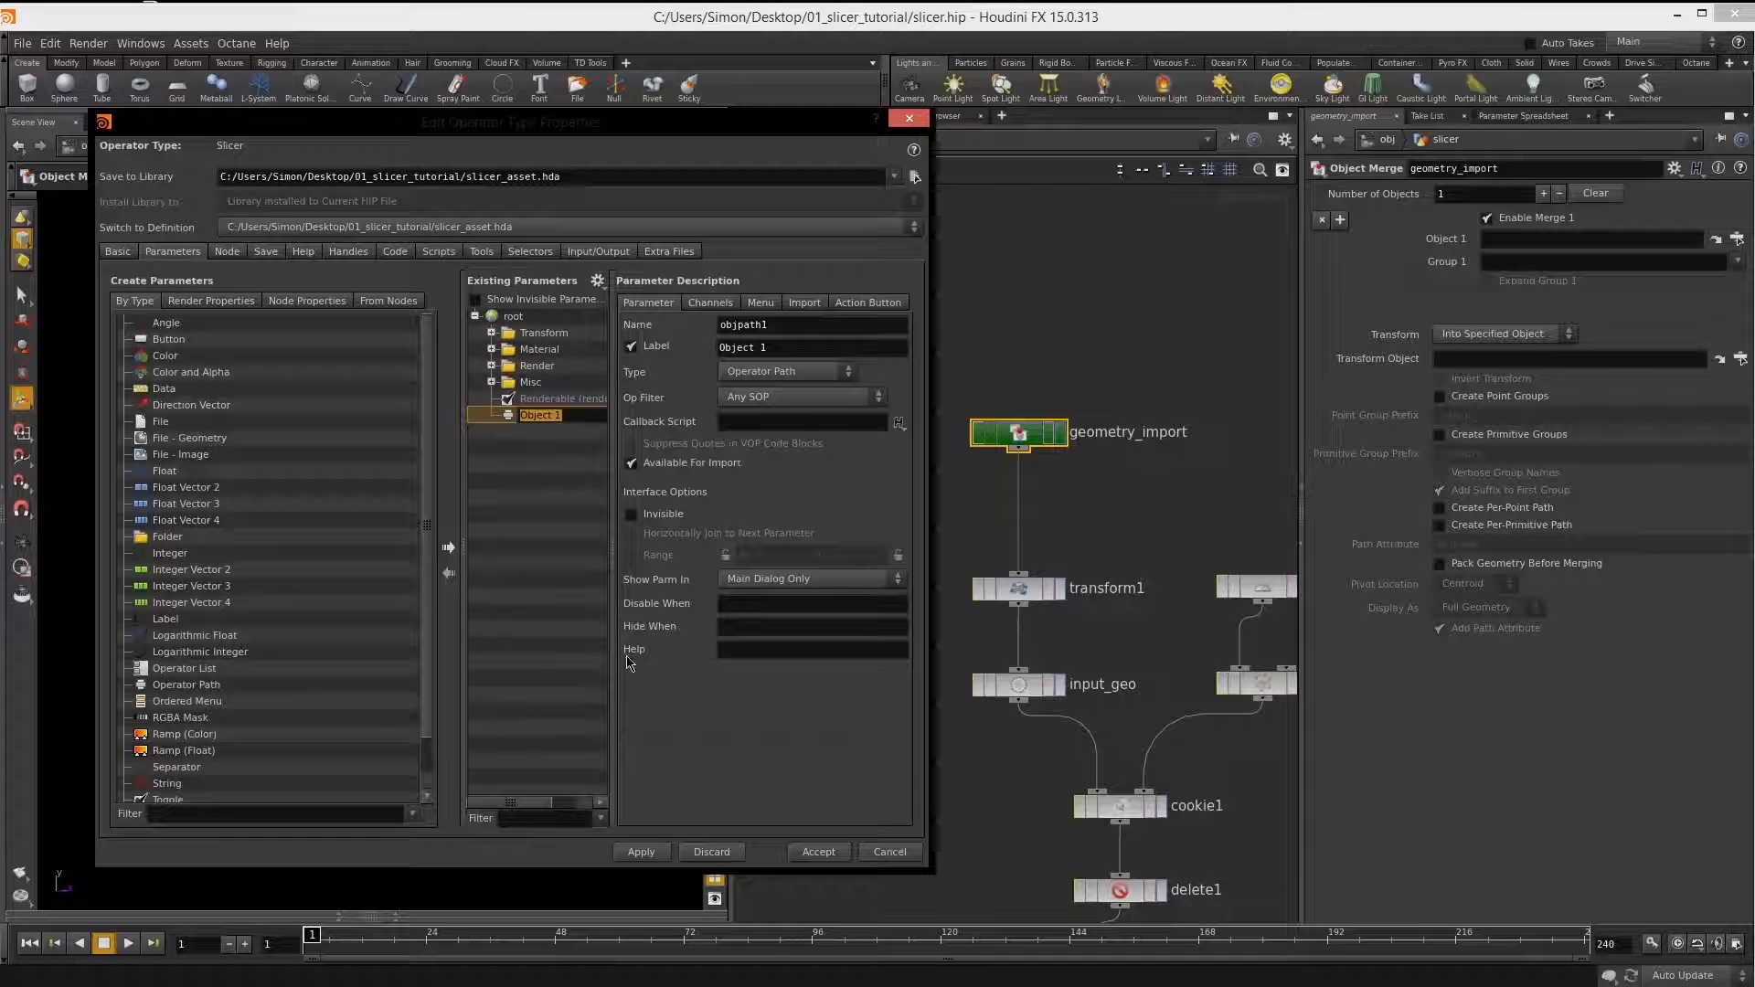
pyautogui.moveTo(930, 733); pyautogui.dragTo(1144, 733)
pyautogui.click(622, 421)
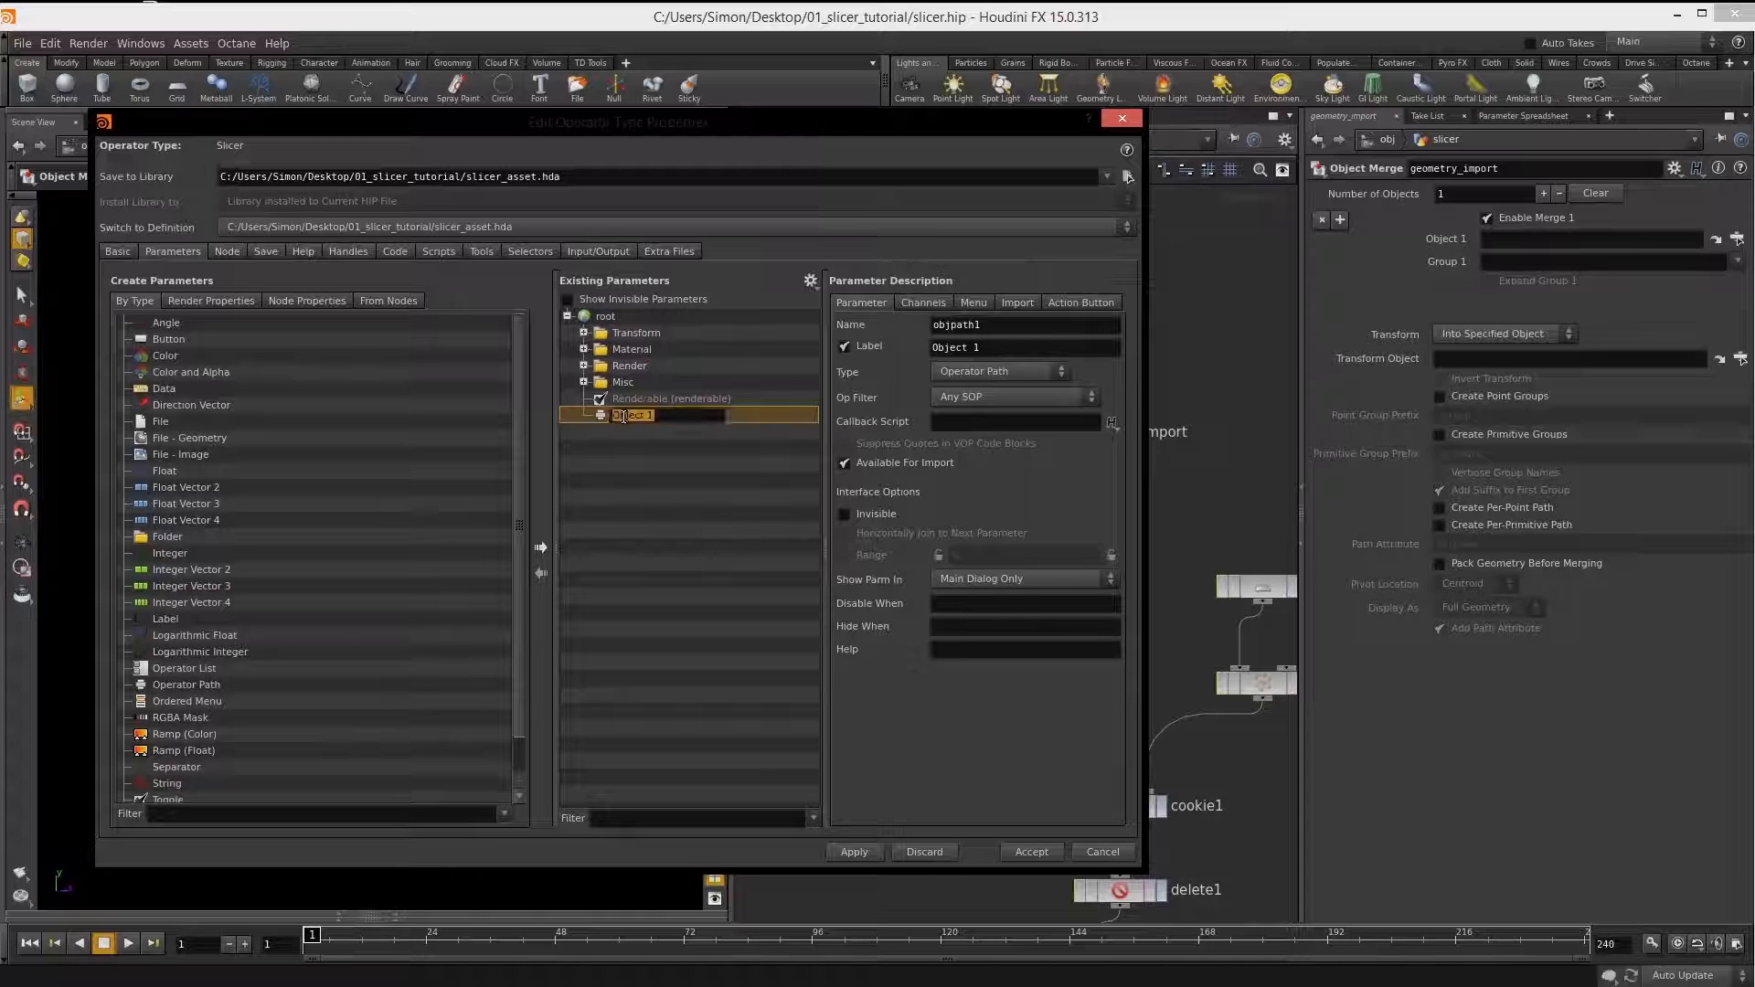
pyautogui.click(655, 470)
pyautogui.click(646, 415)
pyautogui.doubleClick(980, 329)
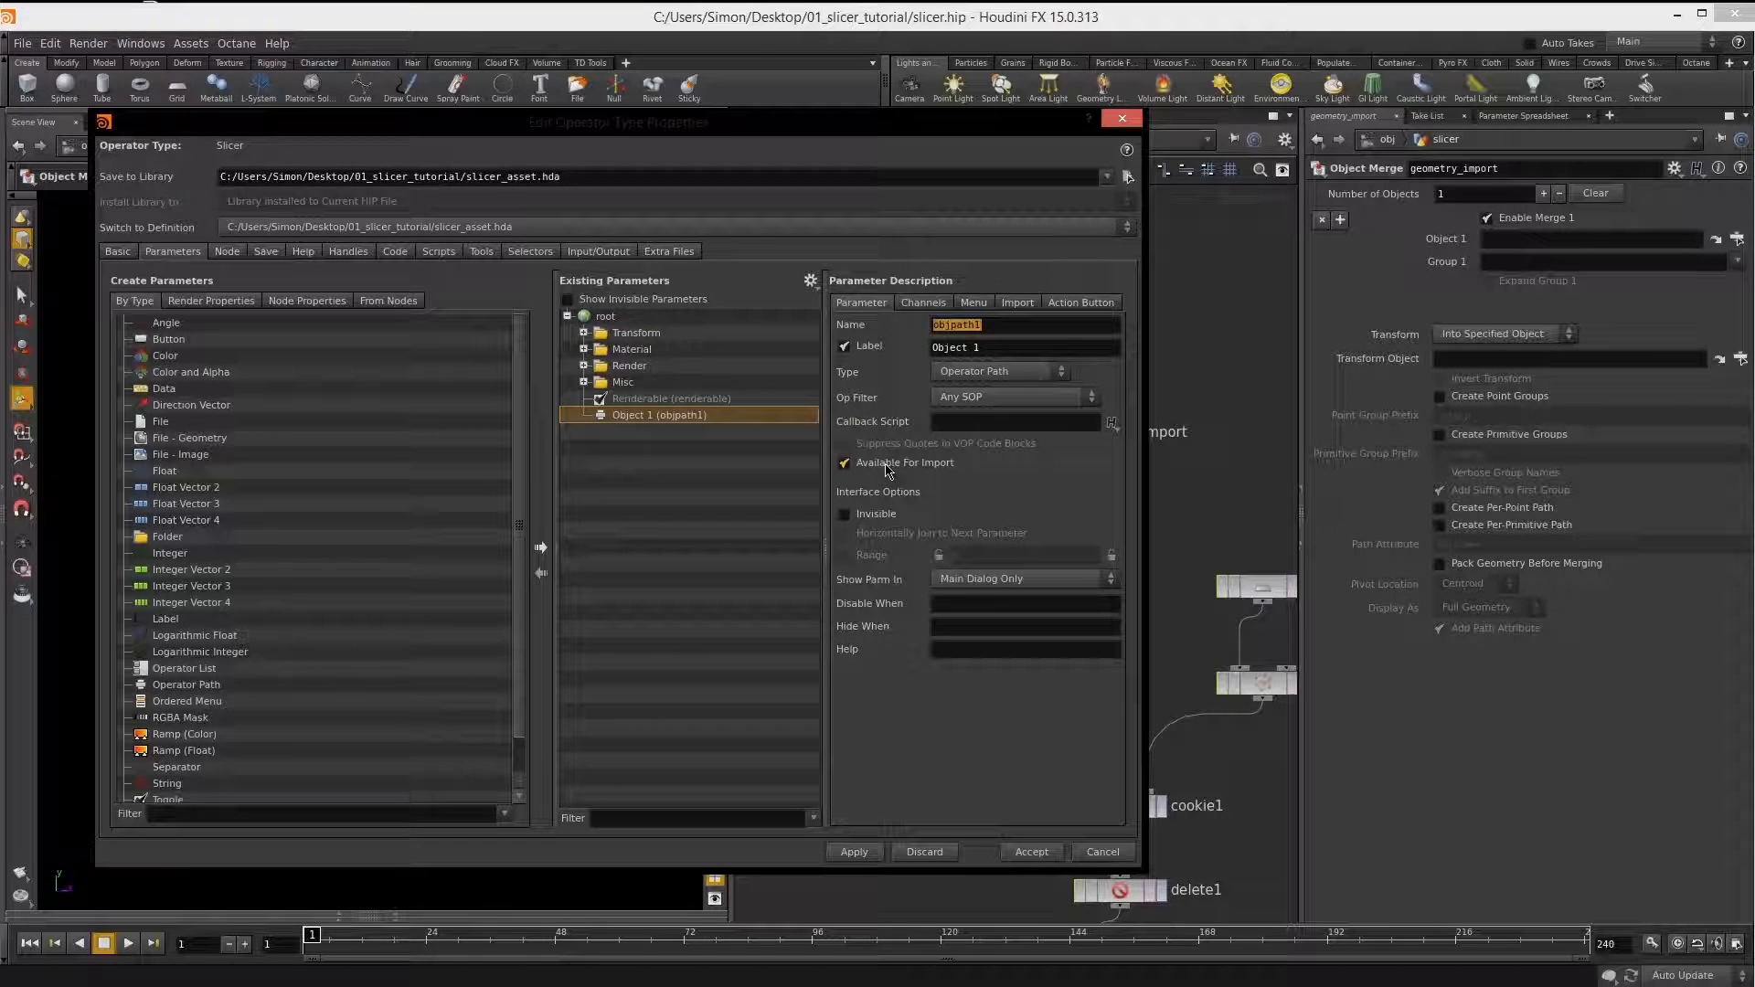
pyautogui.write('Object_to_slice')
pyautogui.moveTo(1002, 350); pyautogui.dragTo(932, 349)
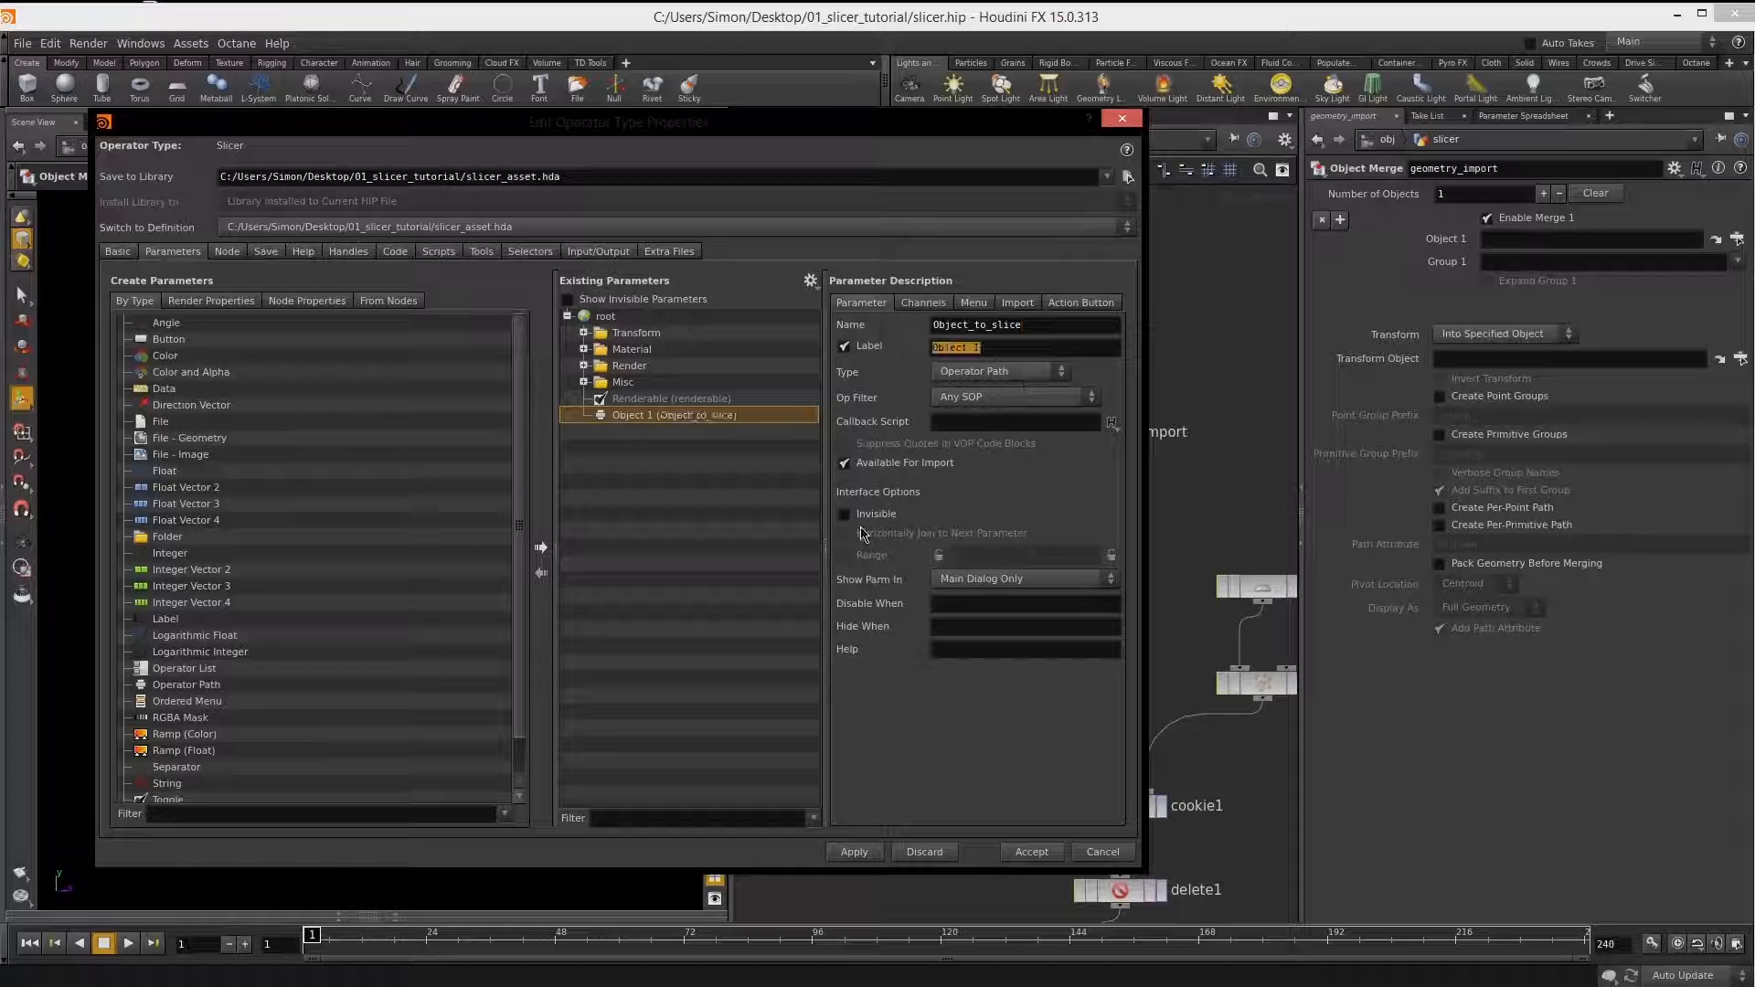
pyautogui.write('Object')
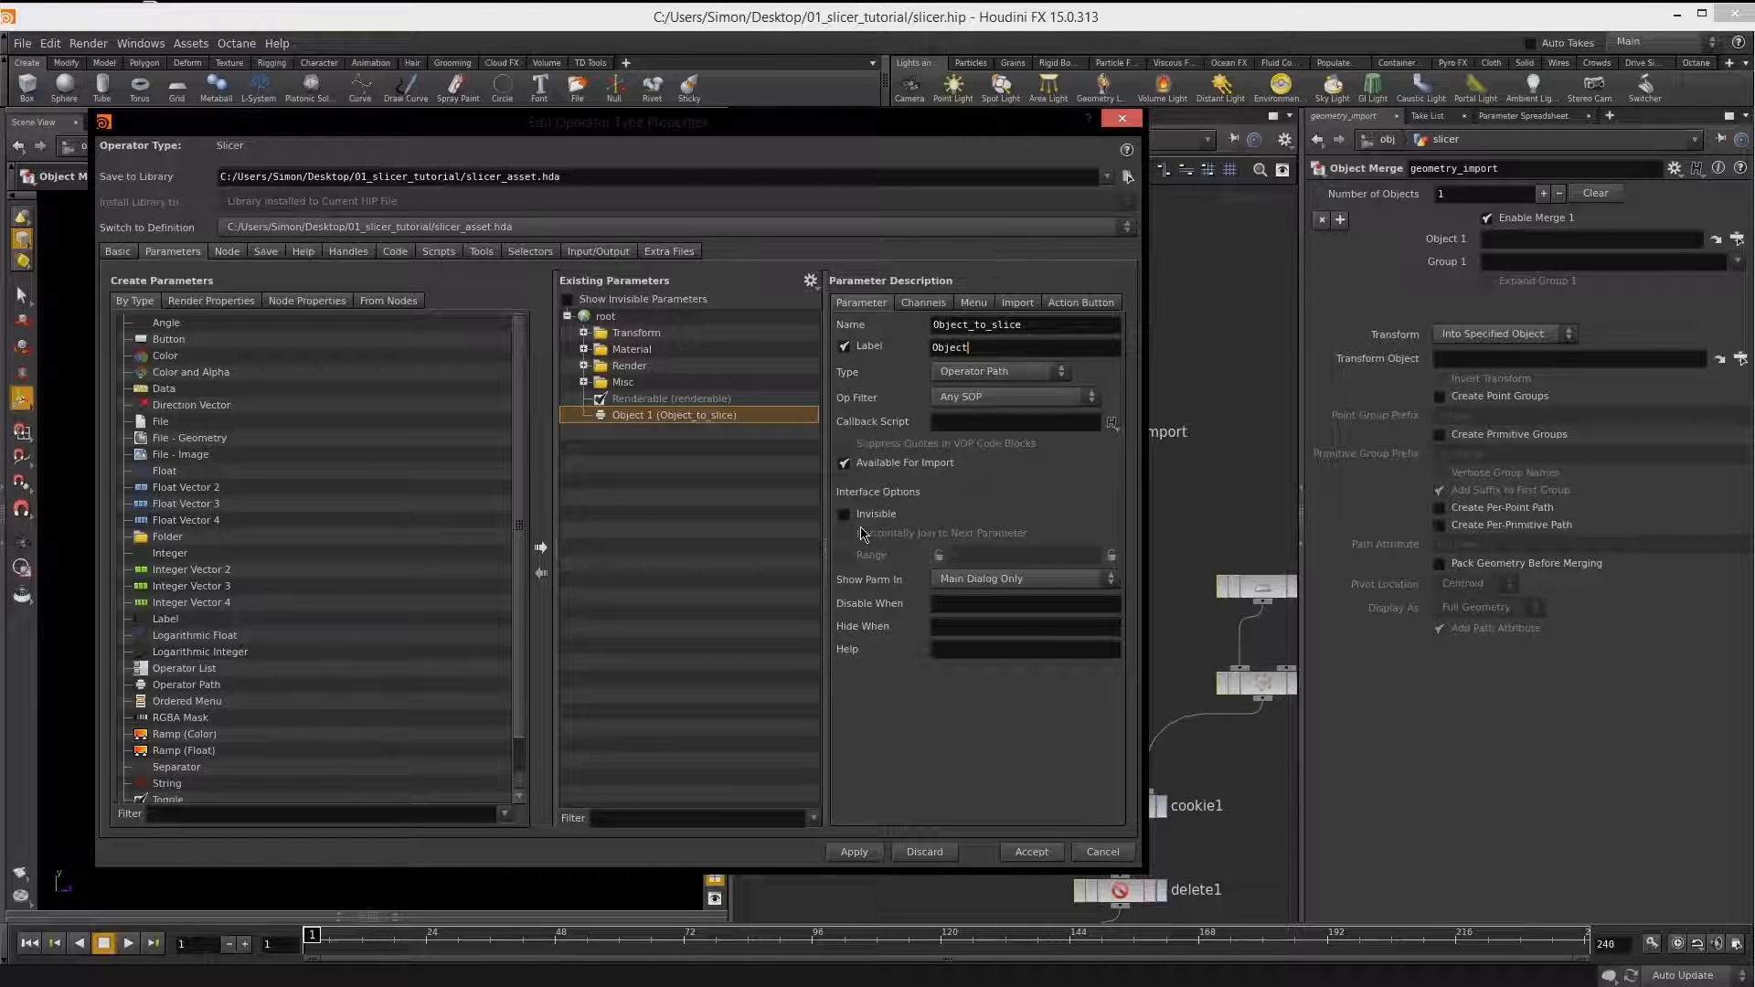
pyautogui.write(' to slice')
pyautogui.press('Return')
# Apply the asset's parameter edits, choosing No Changes for modified instances.
pyautogui.click(740, 333)
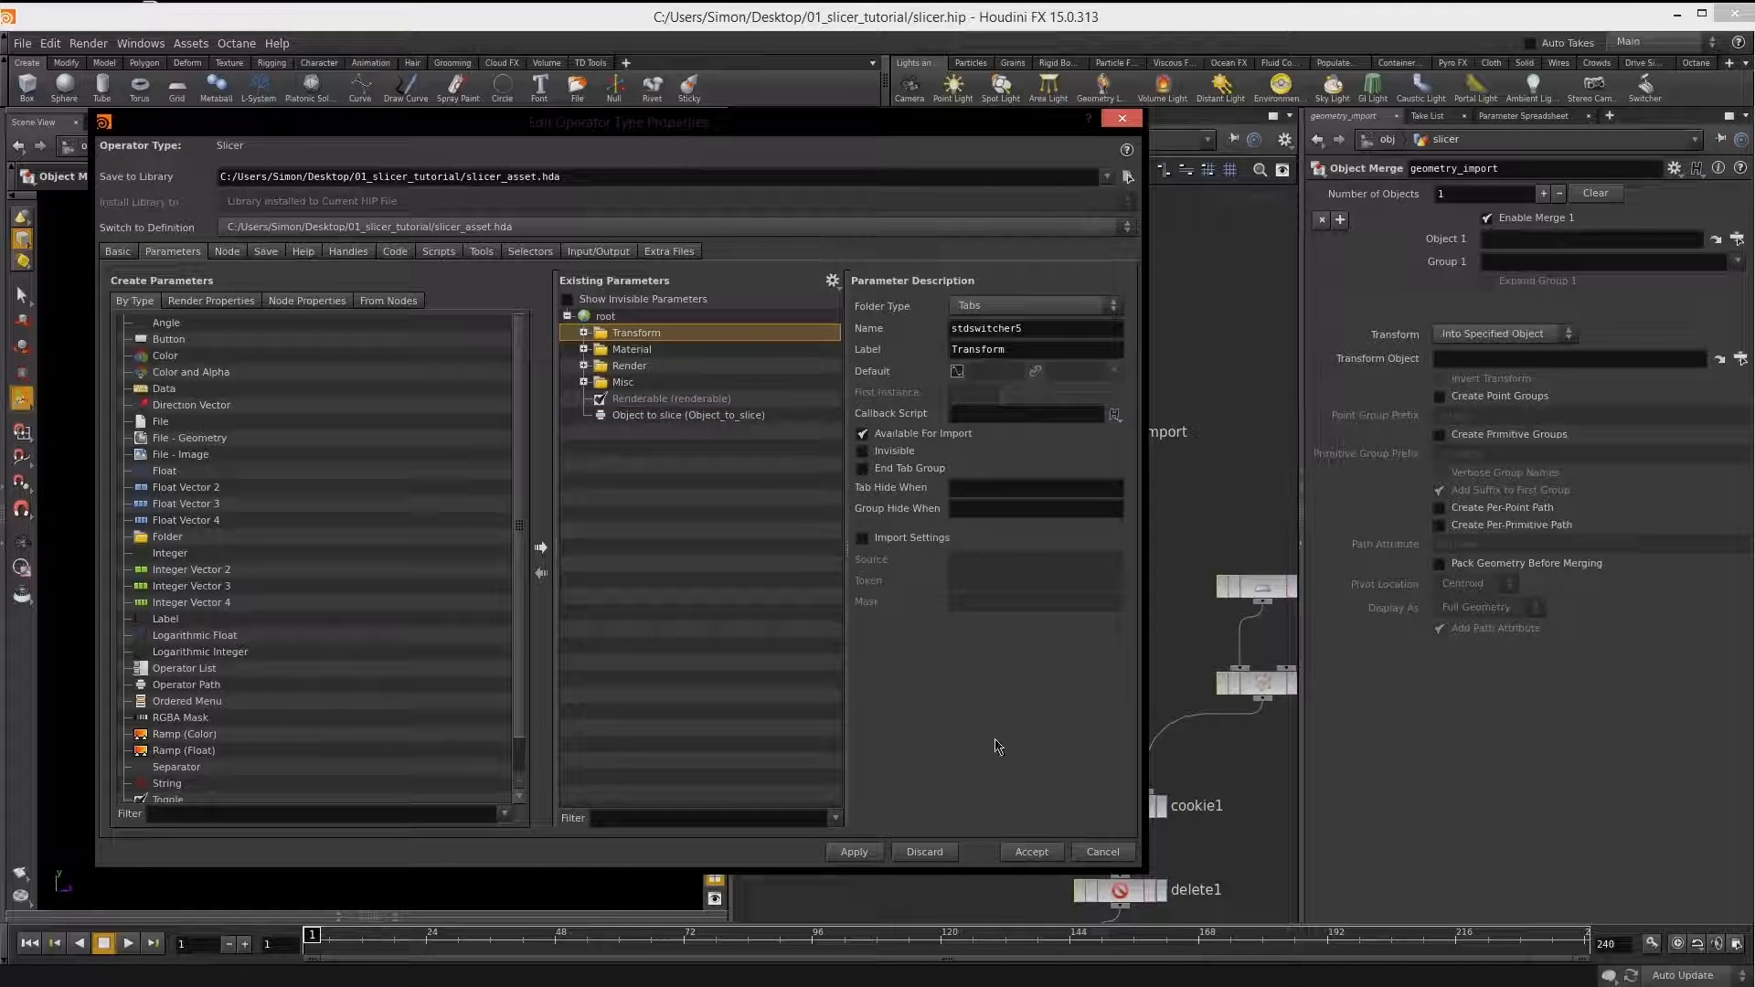
pyautogui.click(853, 851)
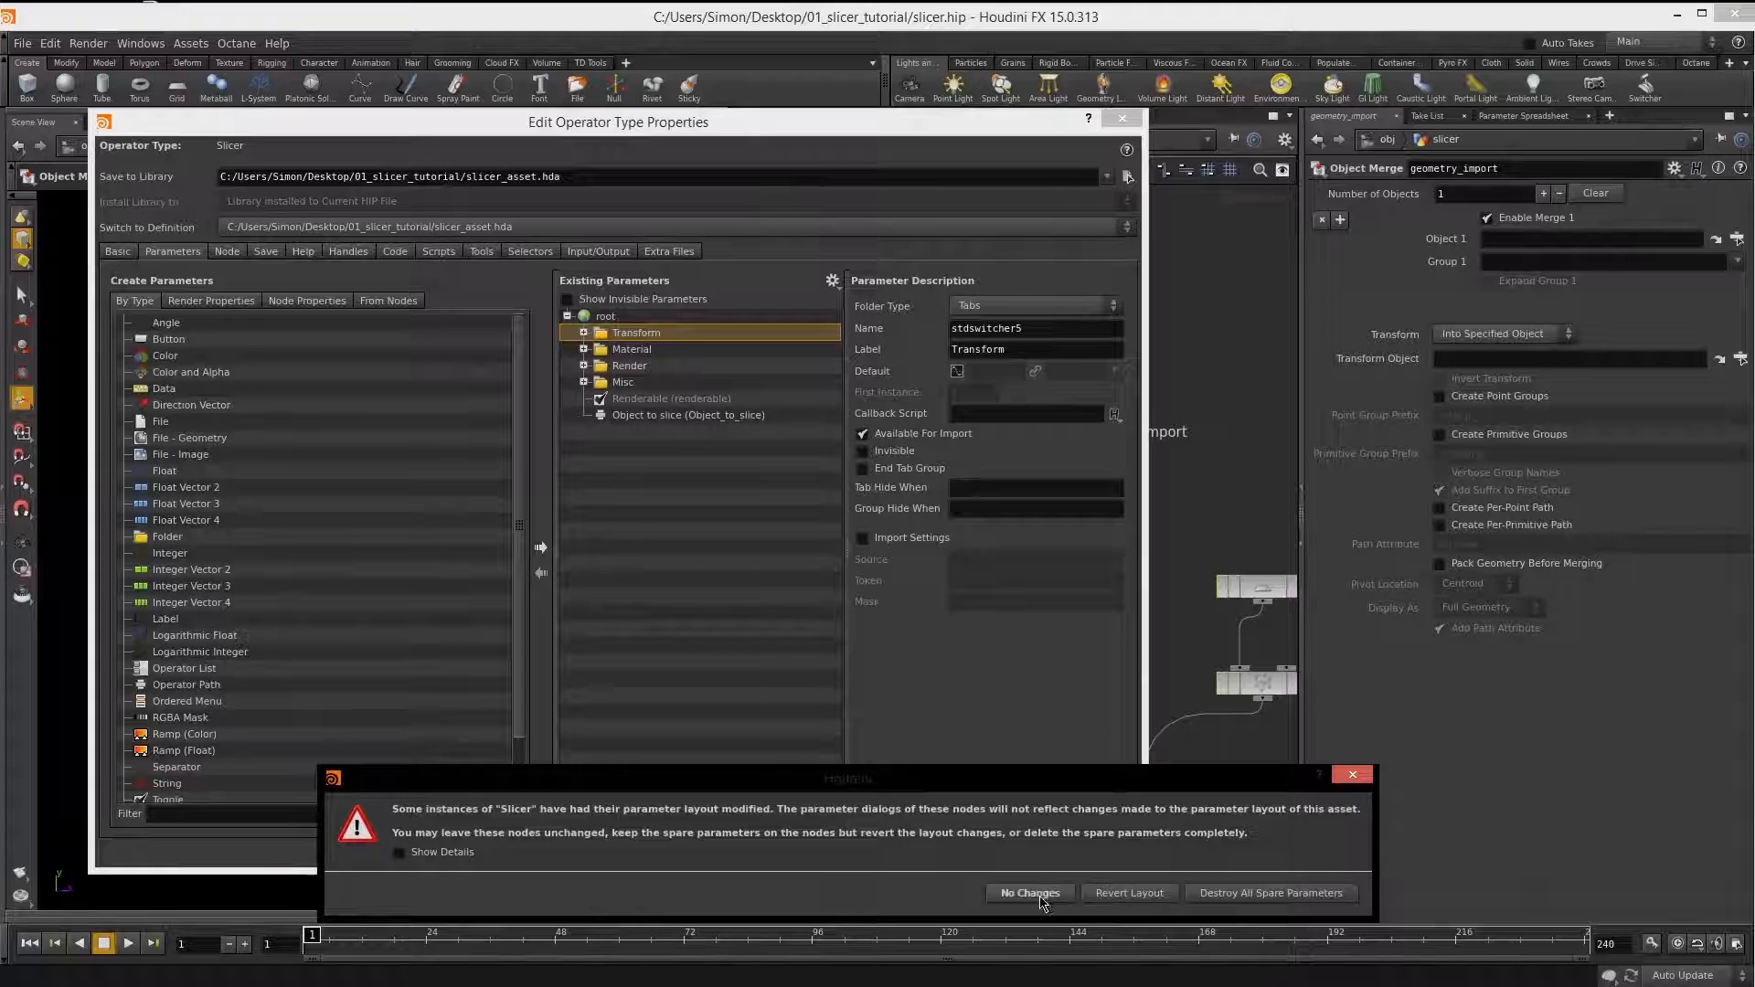
pyautogui.click(1030, 893)
# Expose copy1's Number of Copies as an asset parameter below Object to slice and collapse the Transform folder.
pyautogui.moveTo(914, 122); pyautogui.dragTo(633, 144)
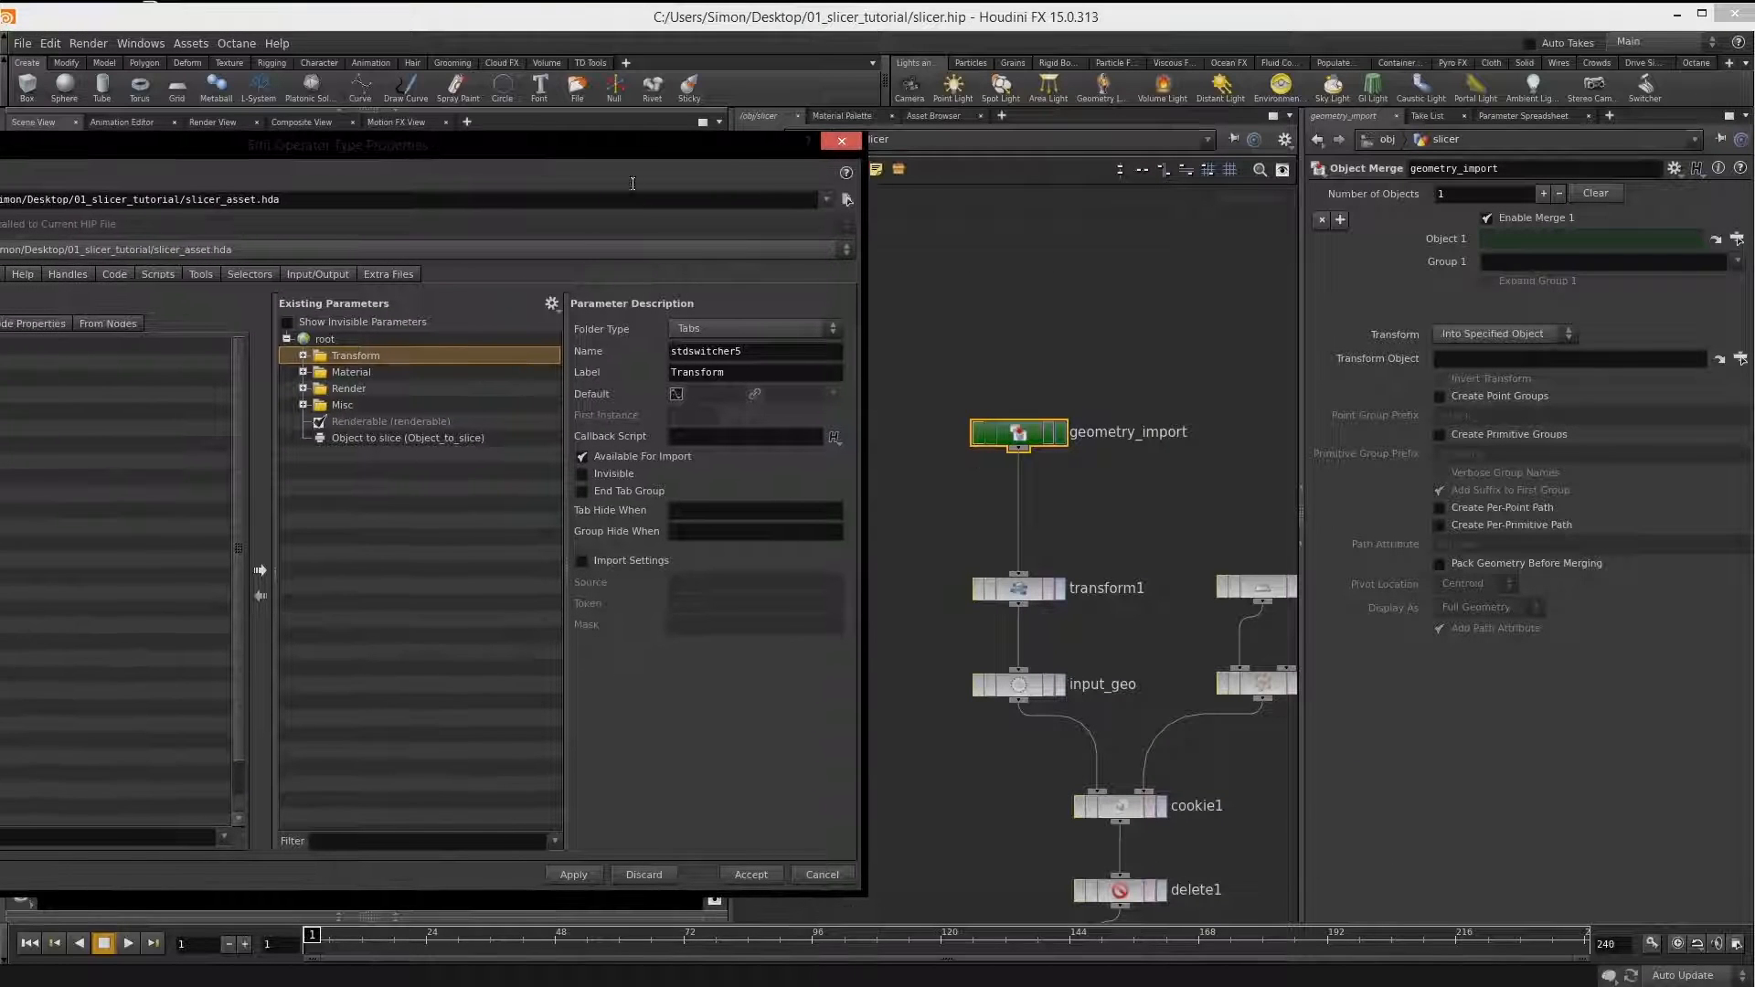
pyautogui.moveTo(1187, 488); pyautogui.dragTo(1098, 440, button='middle')
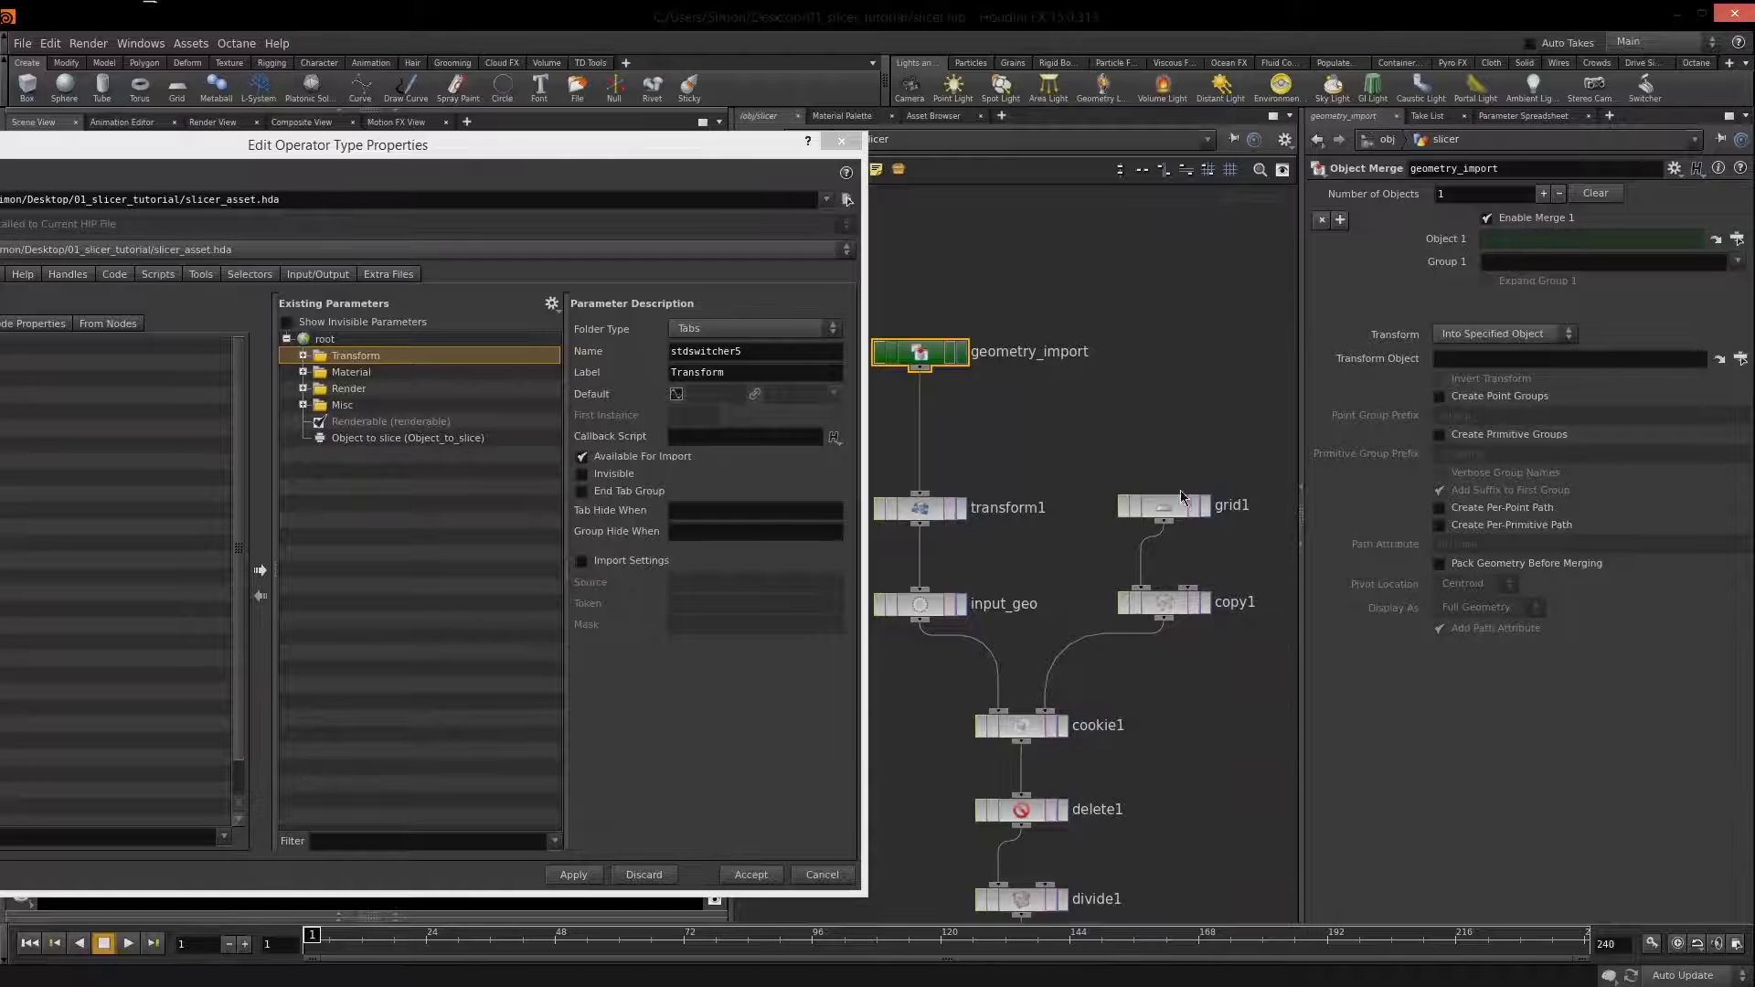
pyautogui.click(1206, 656)
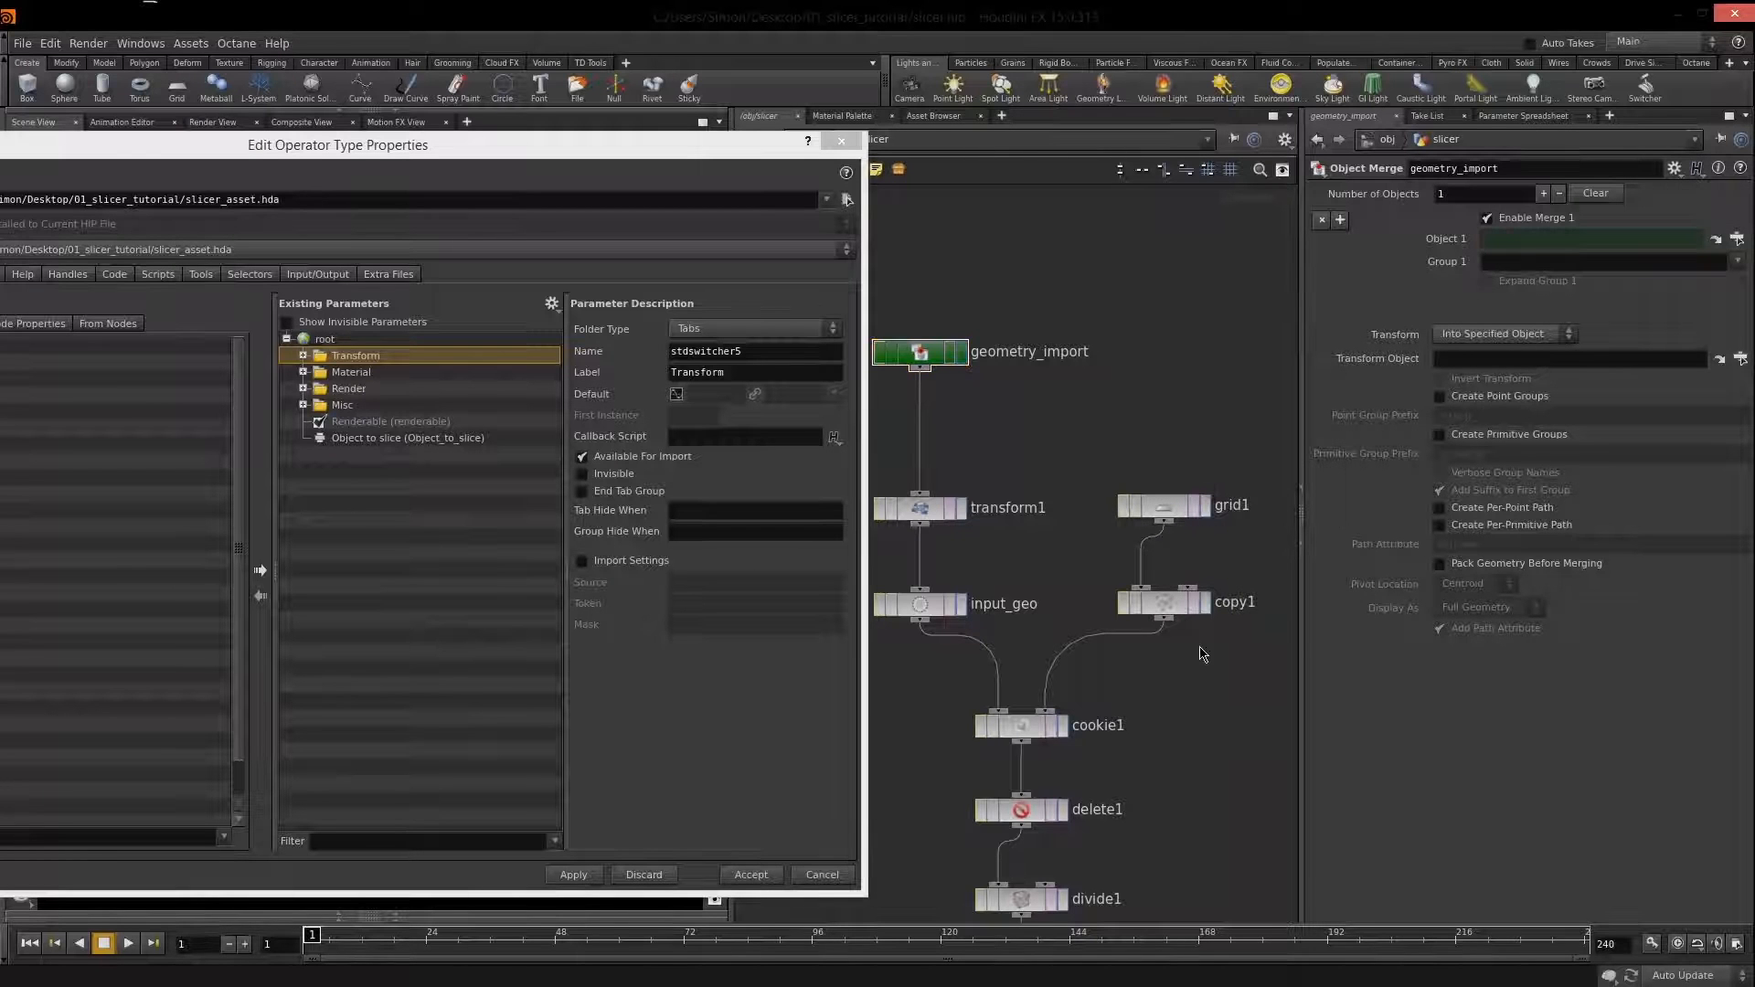
pyautogui.click(1168, 611)
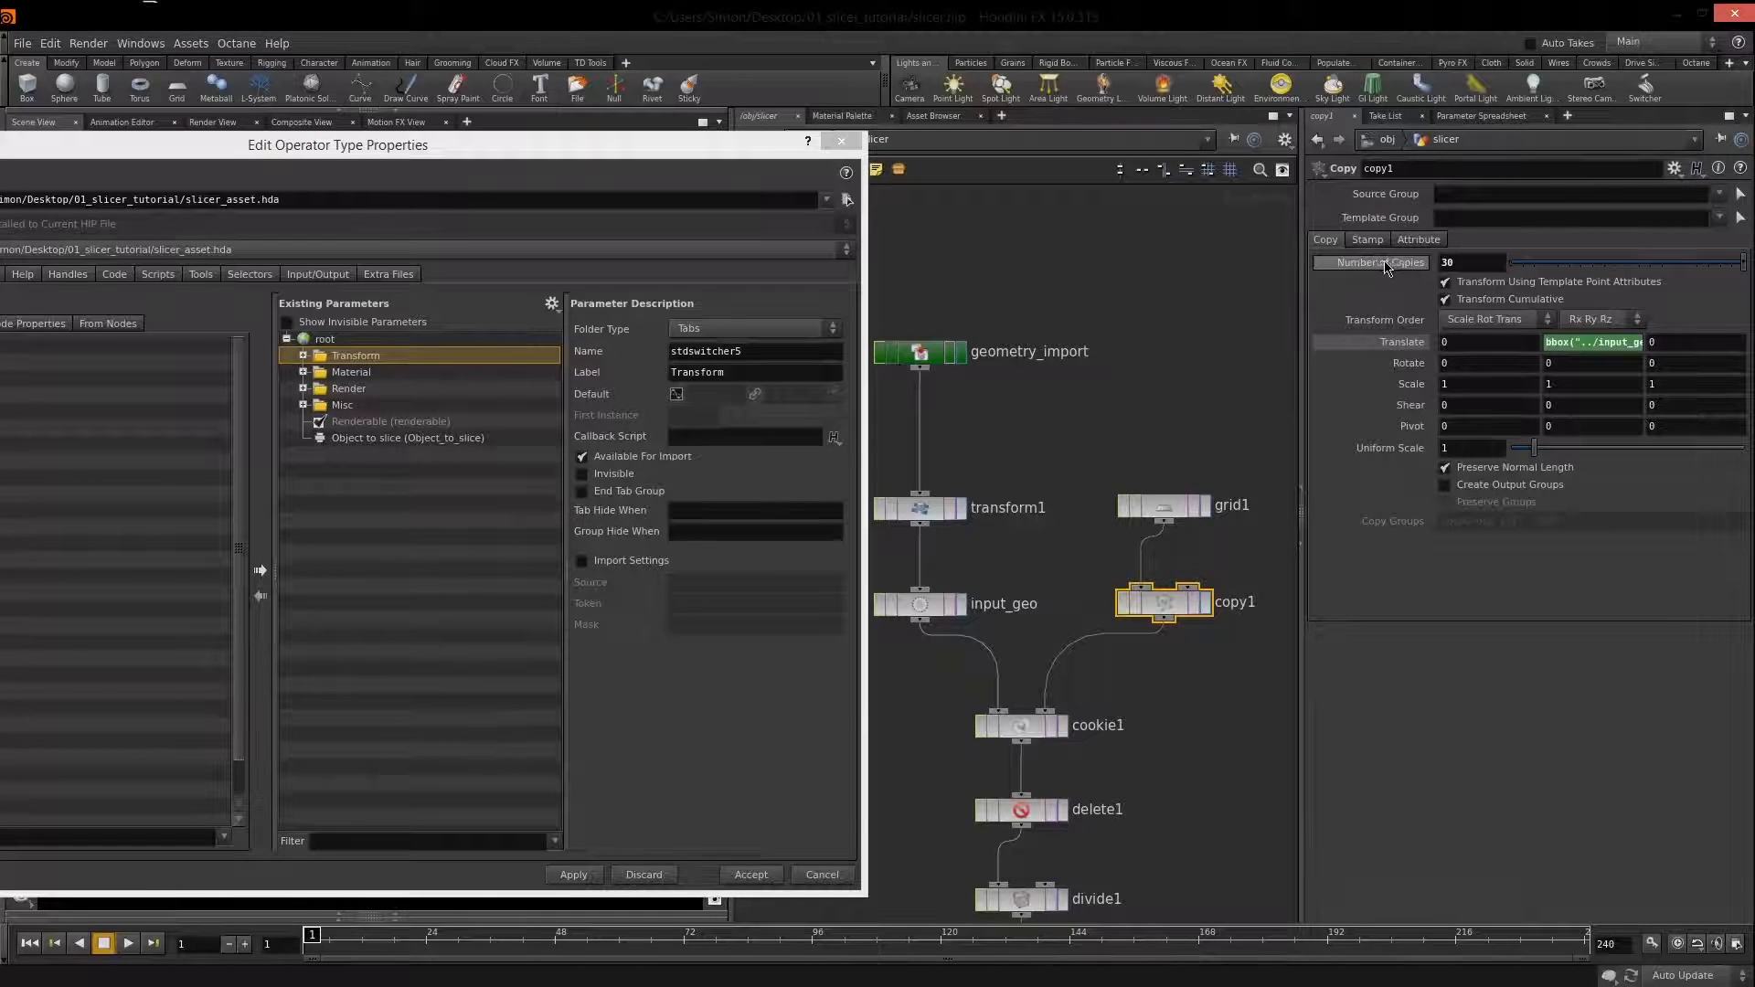
pyautogui.moveTo(1386, 265); pyautogui.dragTo(394, 470)
pyautogui.moveTo(337, 342); pyautogui.dragTo(322, 347)
pyautogui.click(302, 356)
# Change the exposed Number of Copies parameter's label to "Number of slices" and apply the edit, choosing No Changes for modified instances.
pyautogui.click(523, 457)
pyautogui.moveTo(758, 370); pyautogui.dragTo(610, 409)
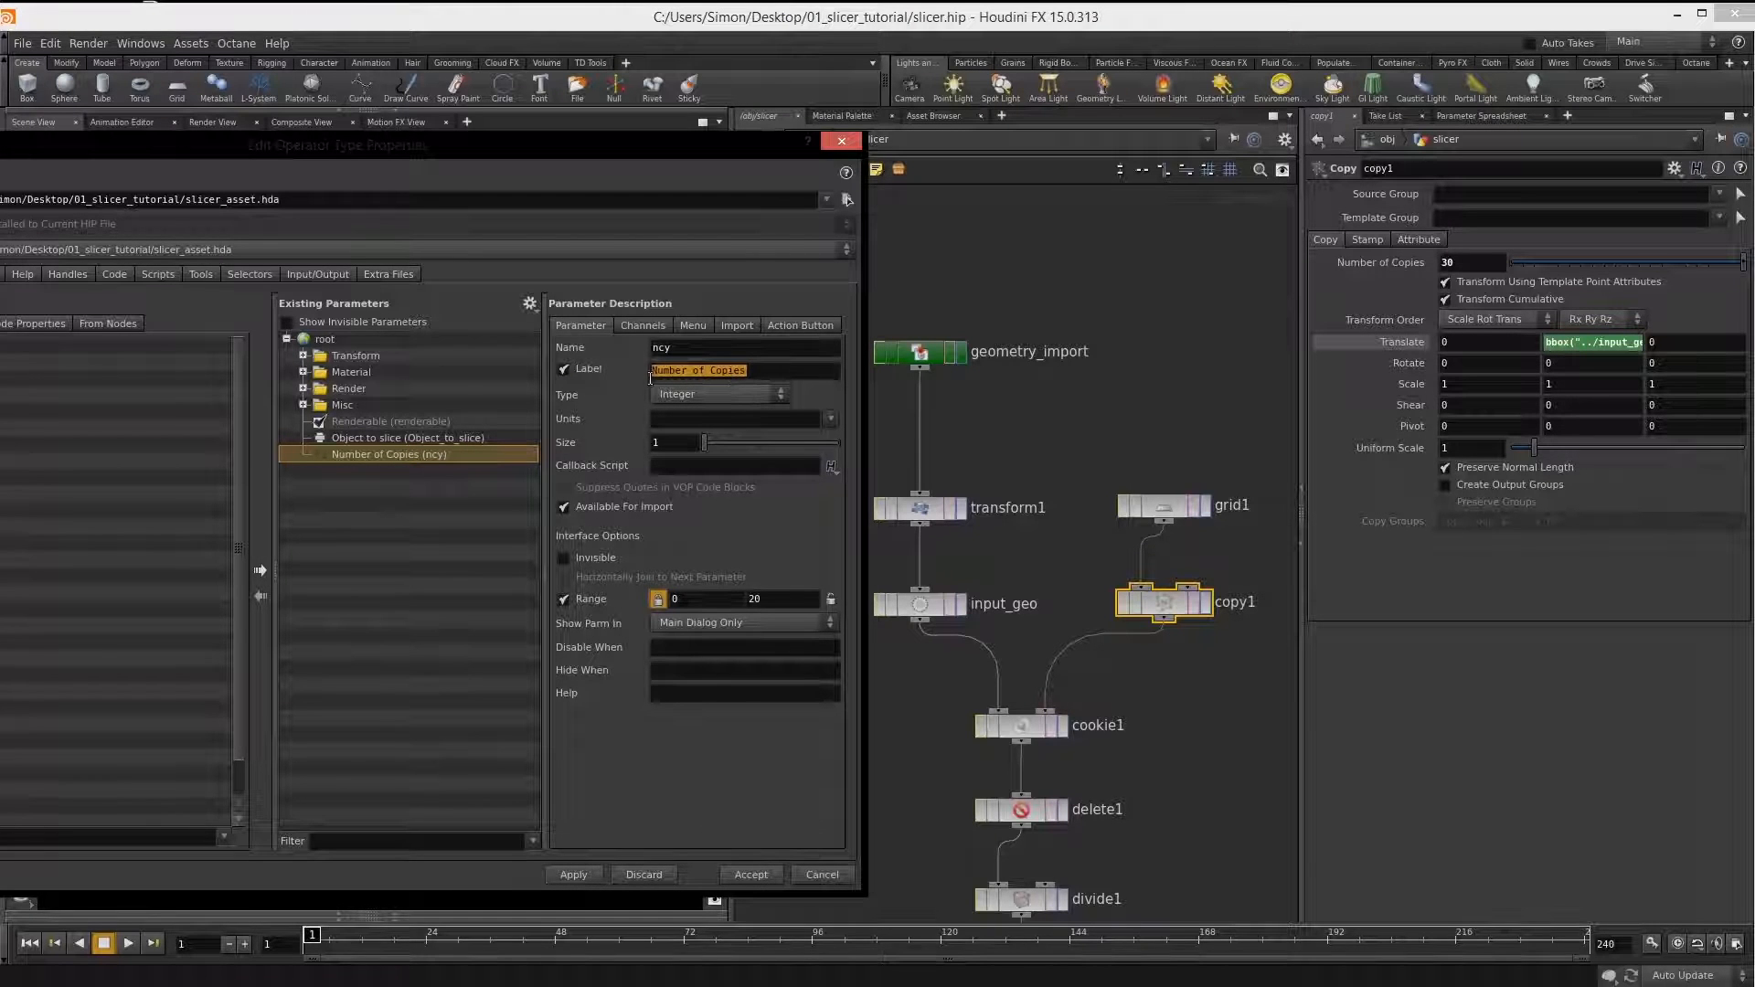
pyautogui.write('Number')
pyautogui.click(571, 874)
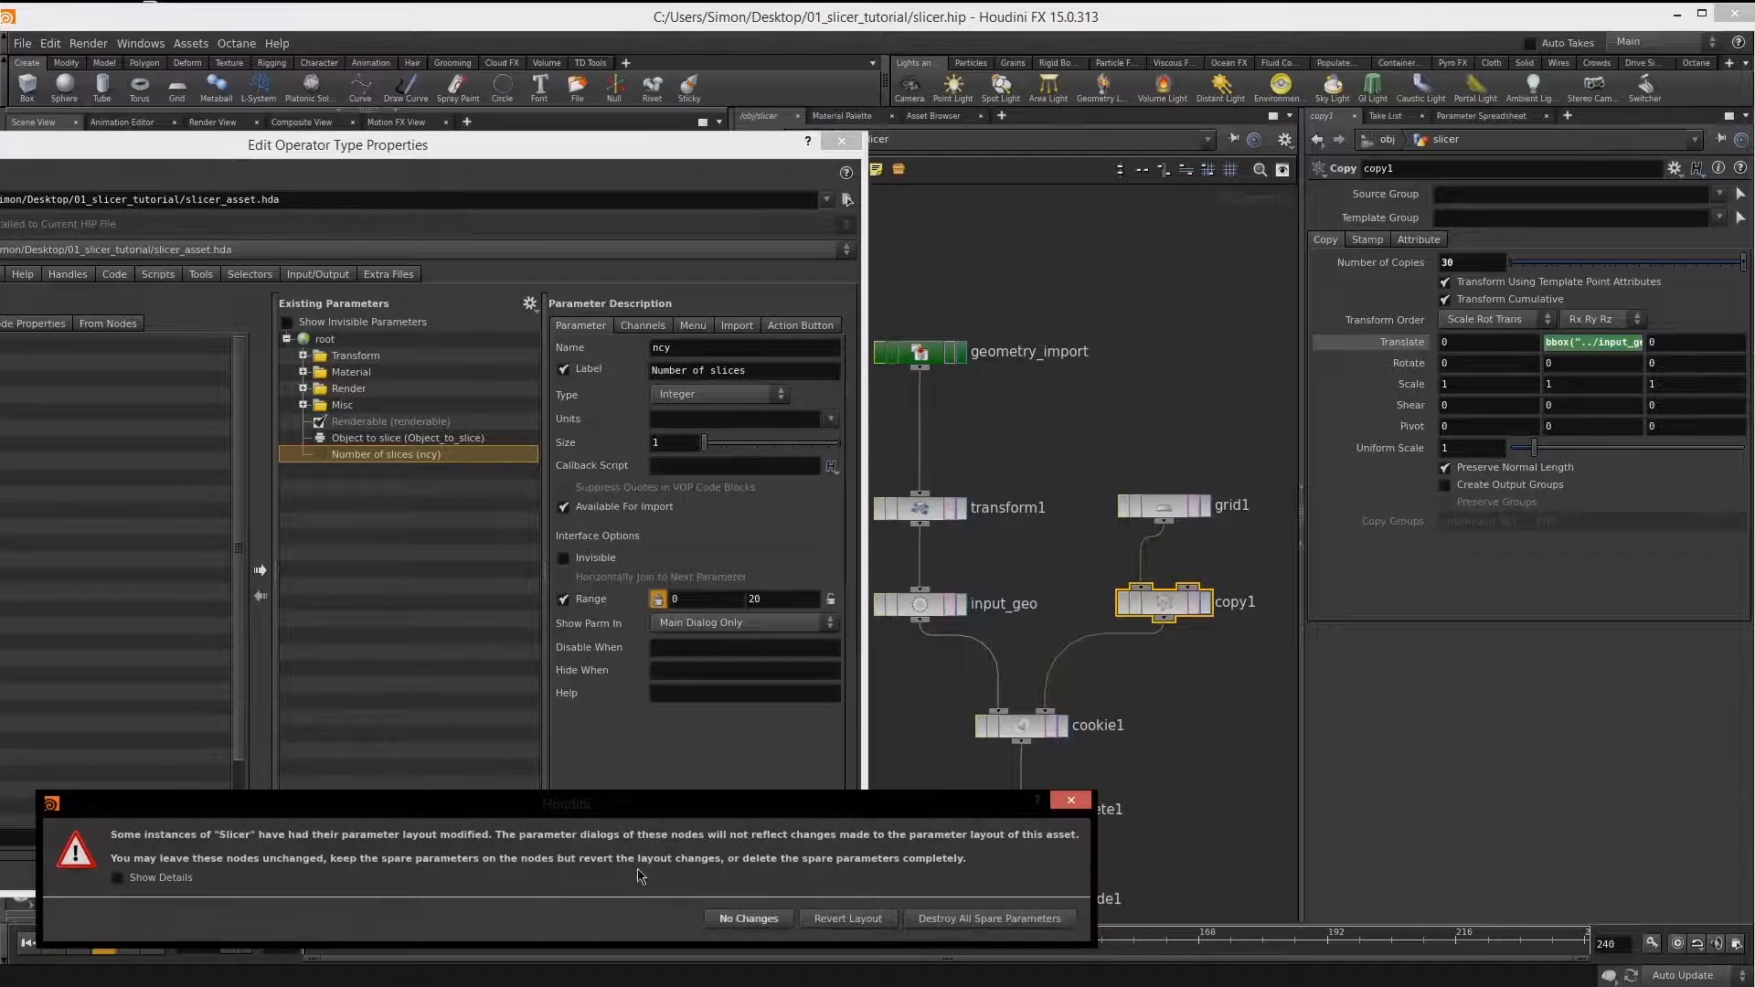
pyautogui.click(740, 919)
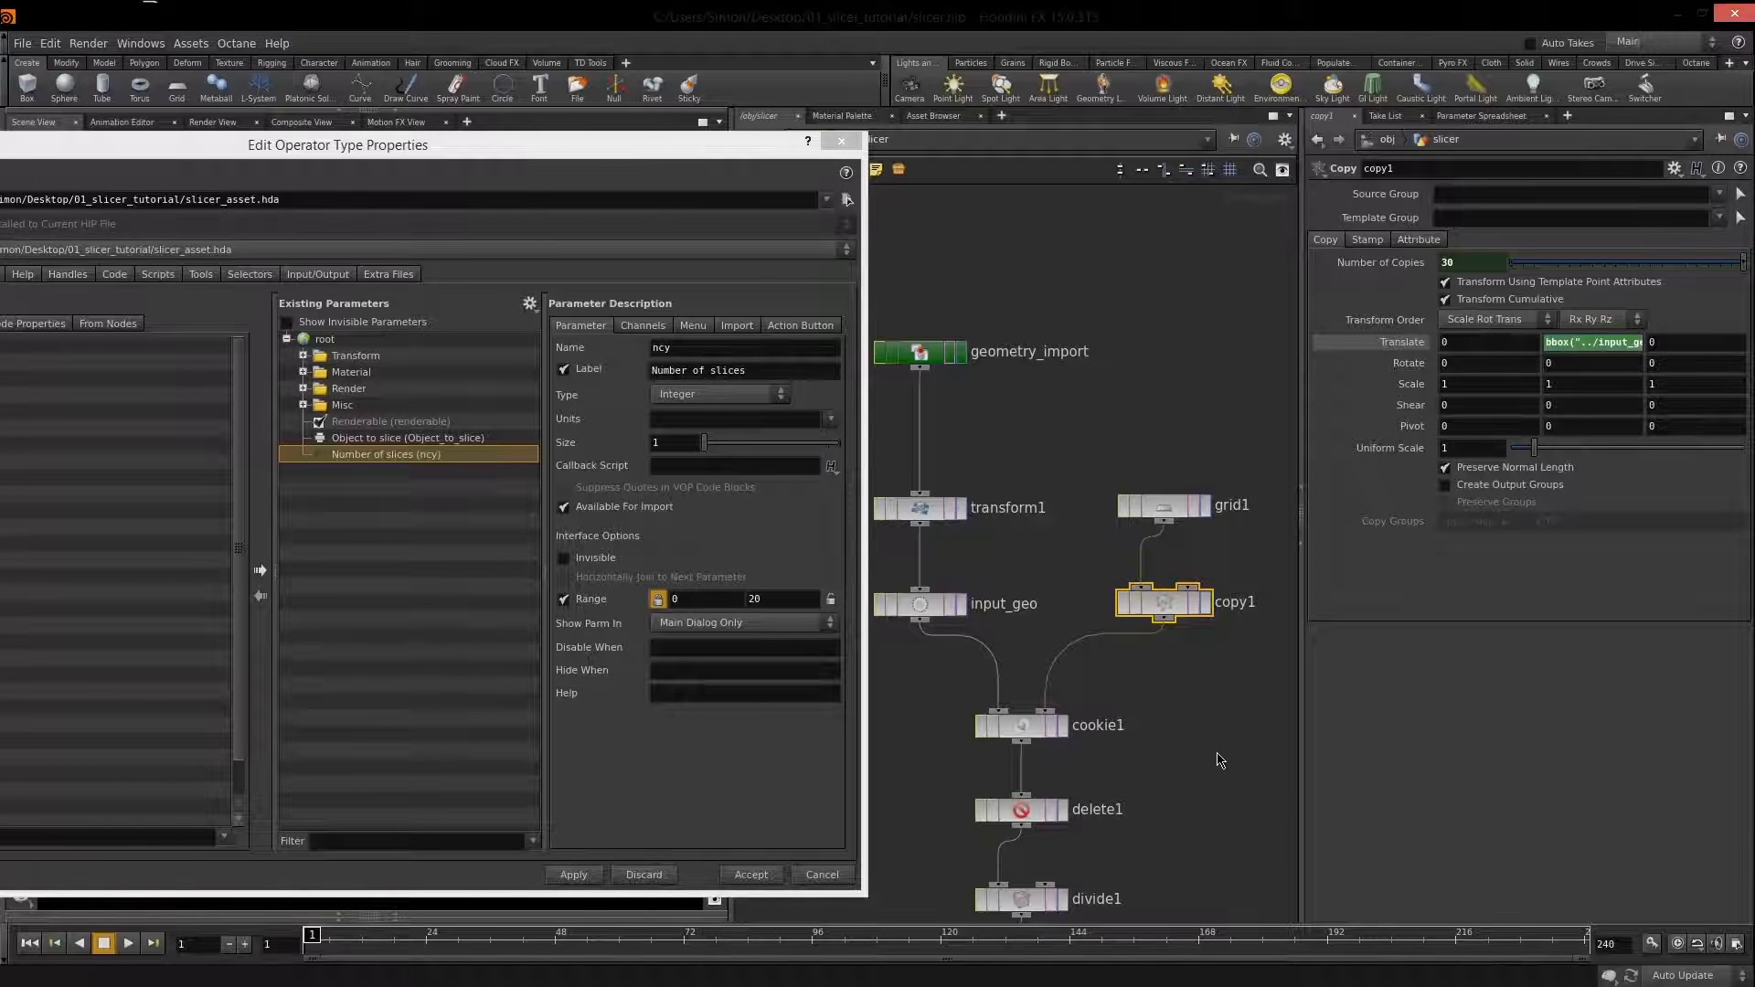
# Expose transform1's Rotate as a root-level asset parameter below Number of slices and label it "Slice orientation".
pyautogui.click(922, 514)
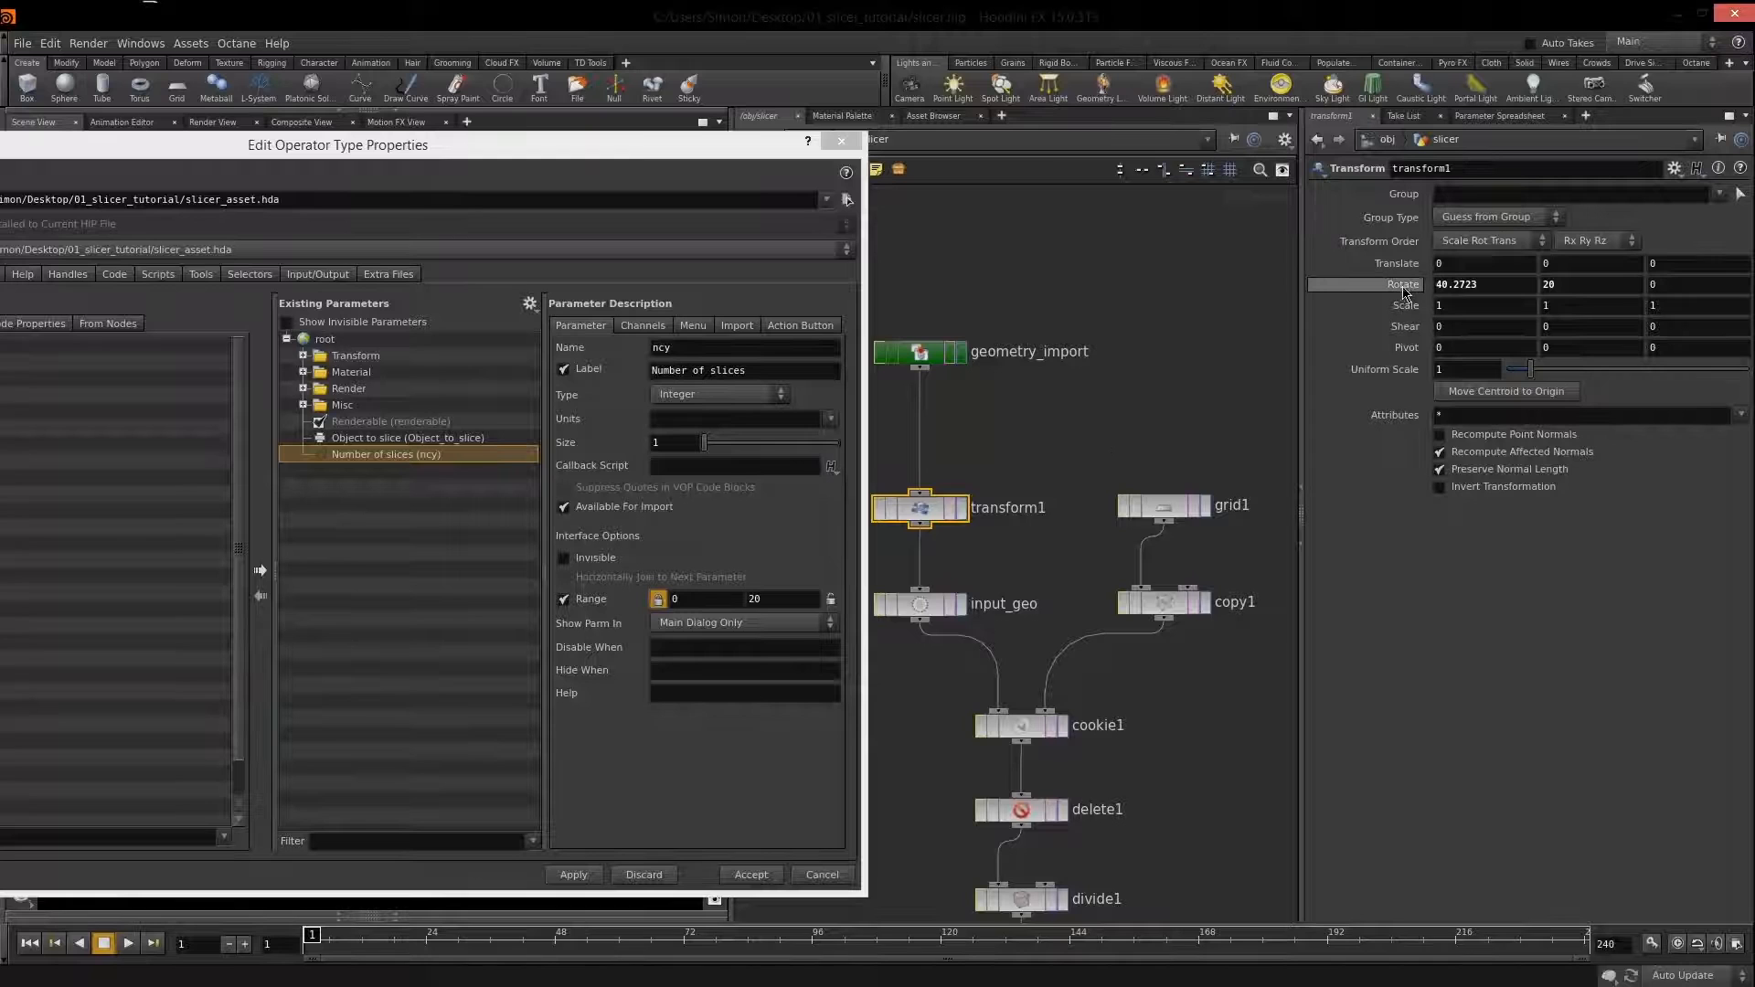
pyautogui.moveTo(1401, 291); pyautogui.dragTo(320, 343)
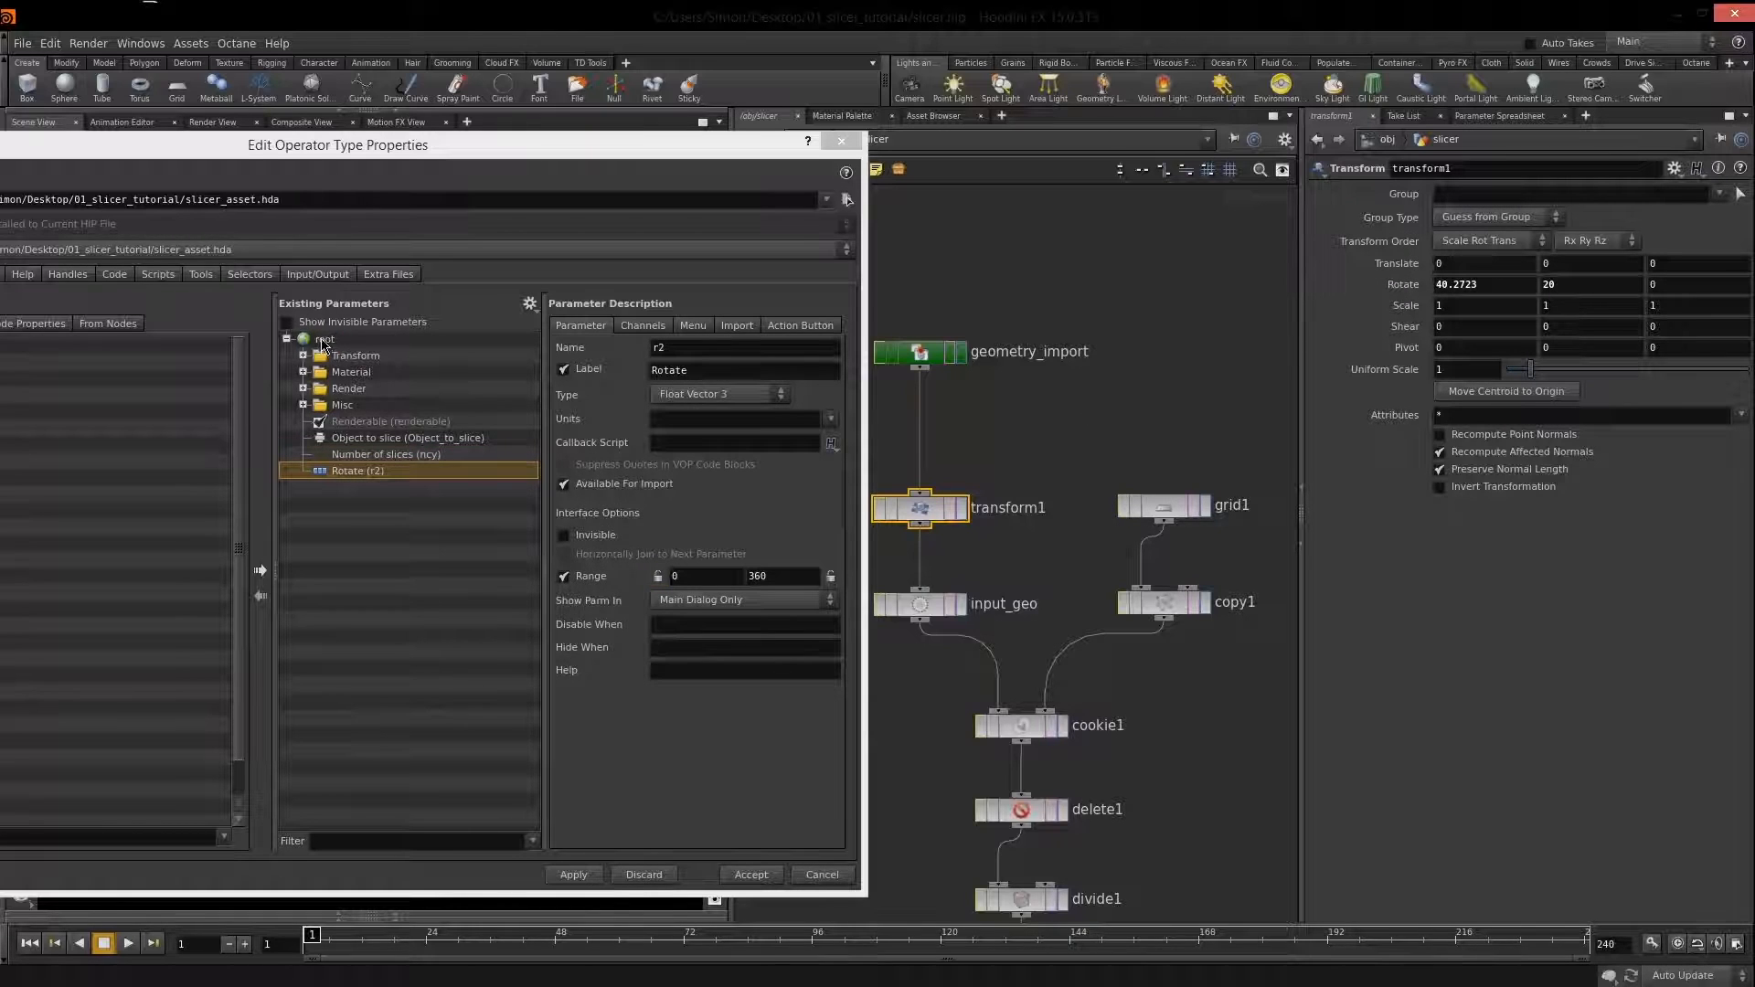
pyautogui.doubleClick(350, 471)
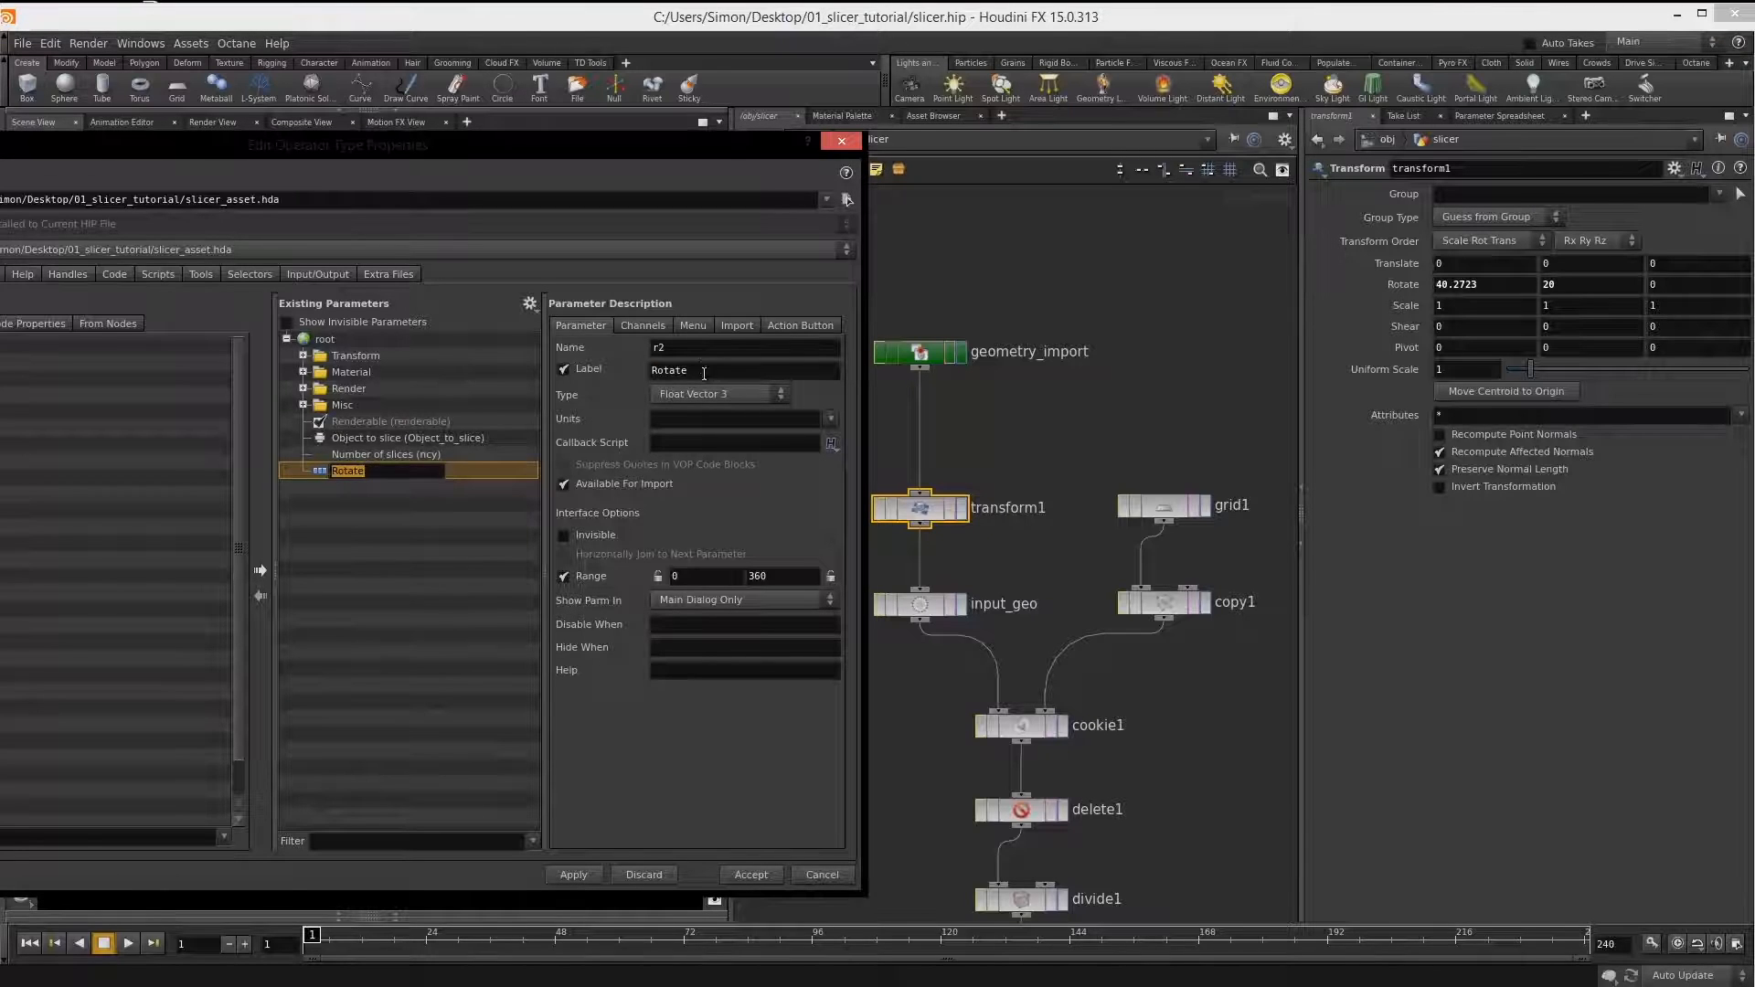
pyautogui.click(703, 370)
pyautogui.write('Slice orien')
pyautogui.click(621, 718)
pyautogui.click(400, 587)
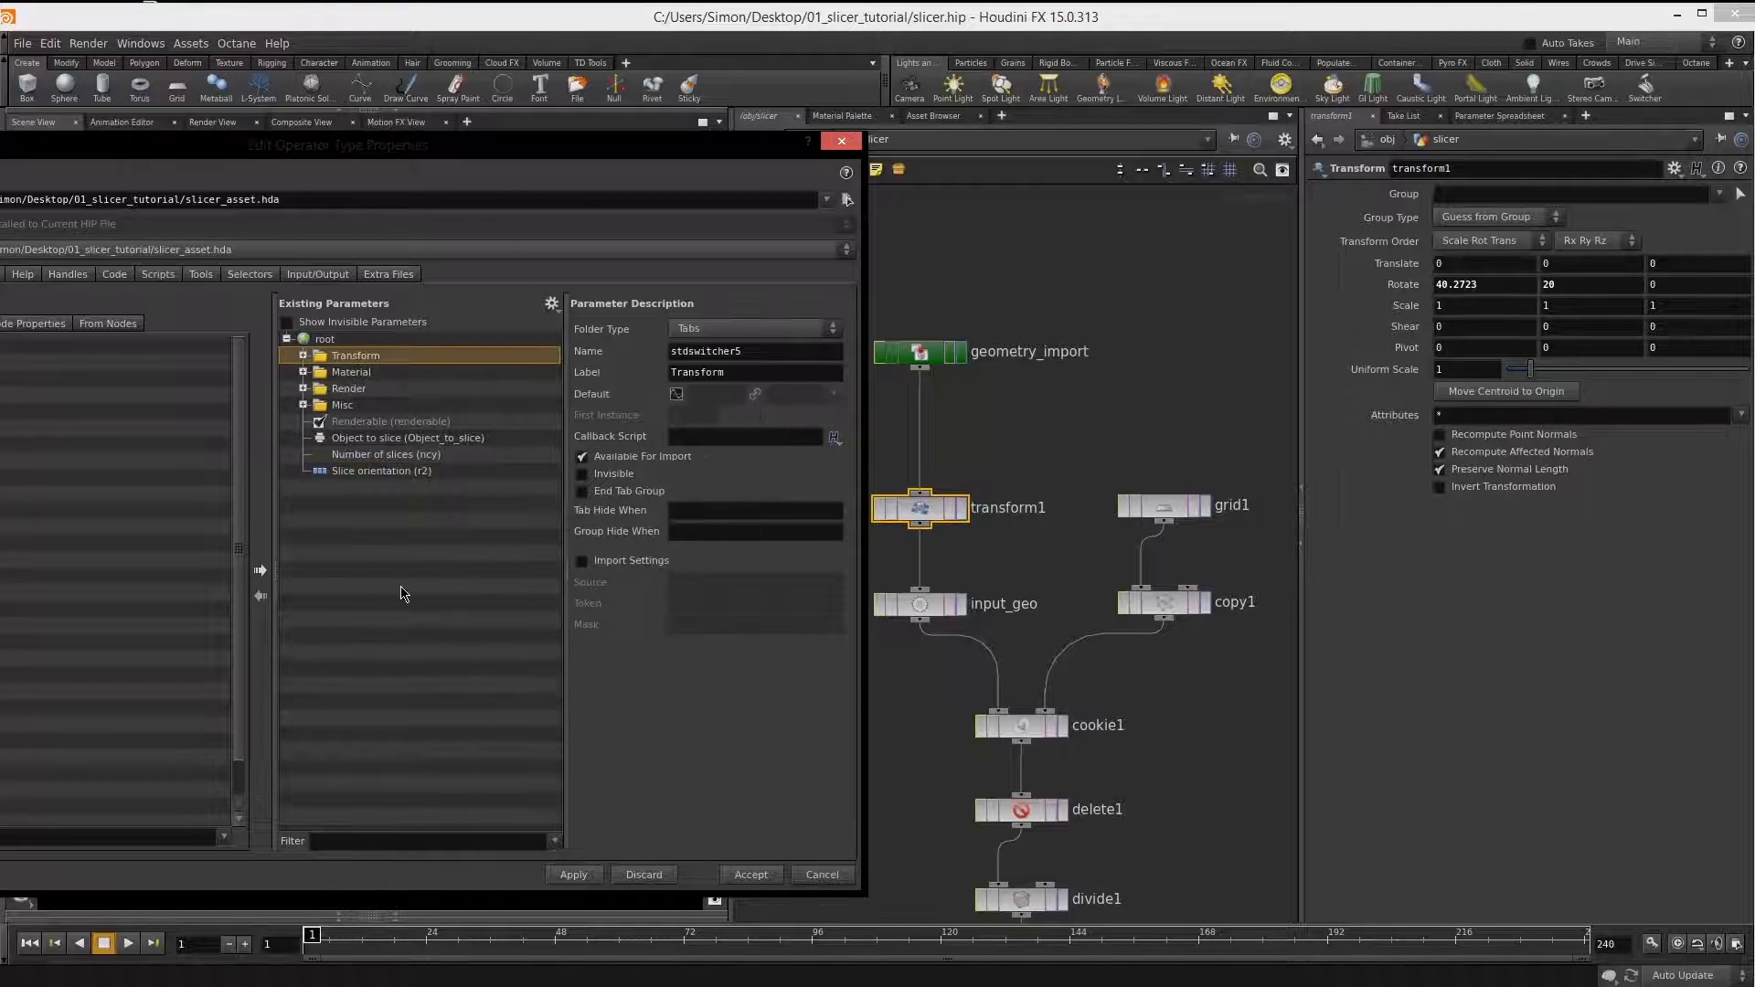
# Apply the asset's Slice orientation parameter edits, leaving modified instances unchanged, and move the properties window aside.
pyautogui.click(391, 472)
pyautogui.click(406, 455)
pyautogui.click(412, 440)
pyautogui.click(408, 455)
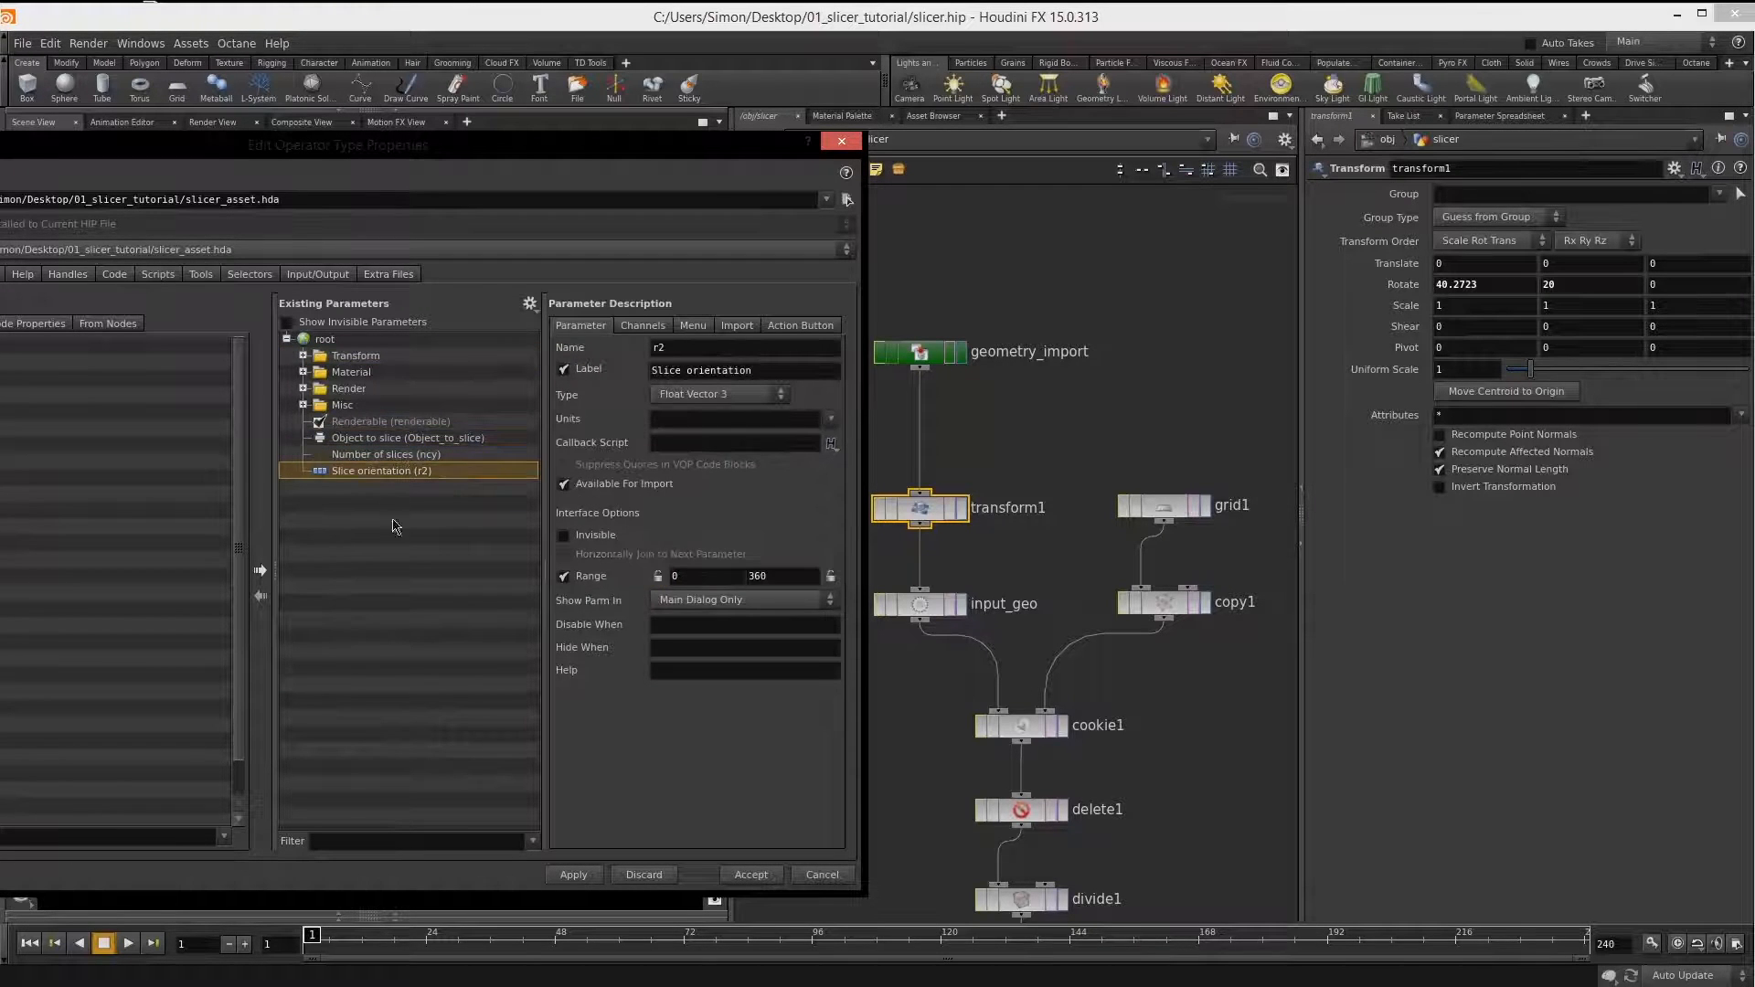
pyautogui.click(397, 528)
pyautogui.click(399, 473)
pyautogui.moveTo(388, 134); pyautogui.dragTo(387, 119)
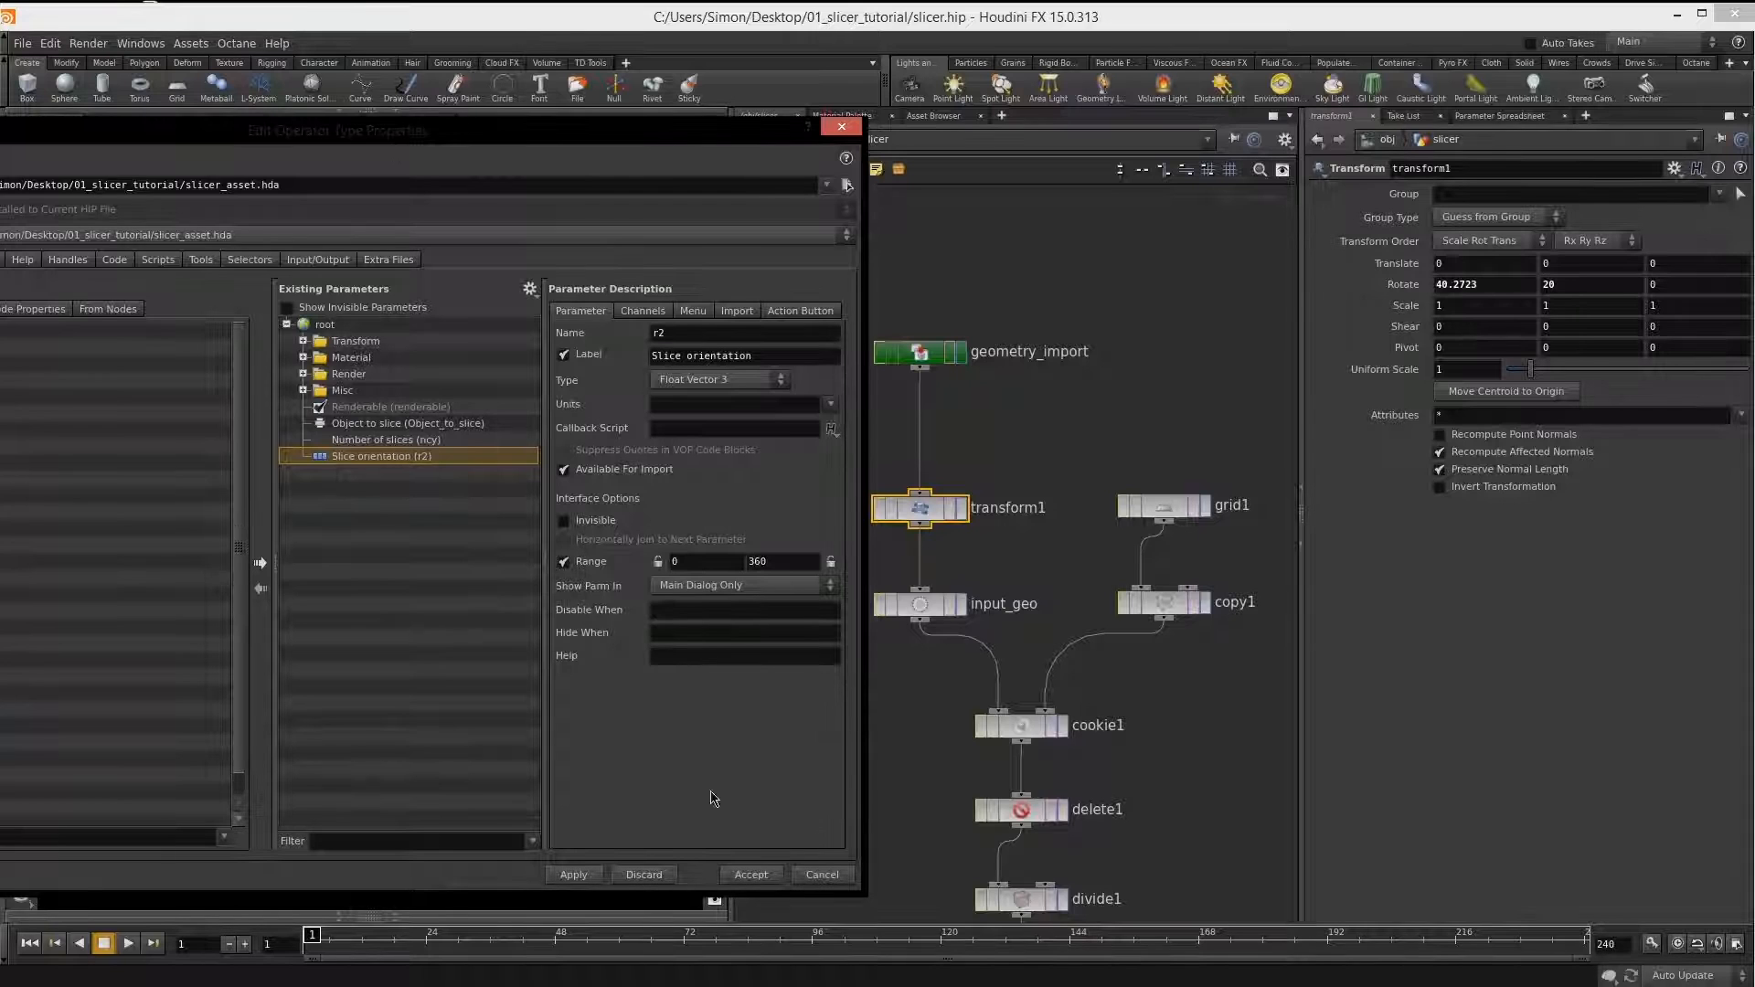
pyautogui.click(573, 874)
pyautogui.click(759, 912)
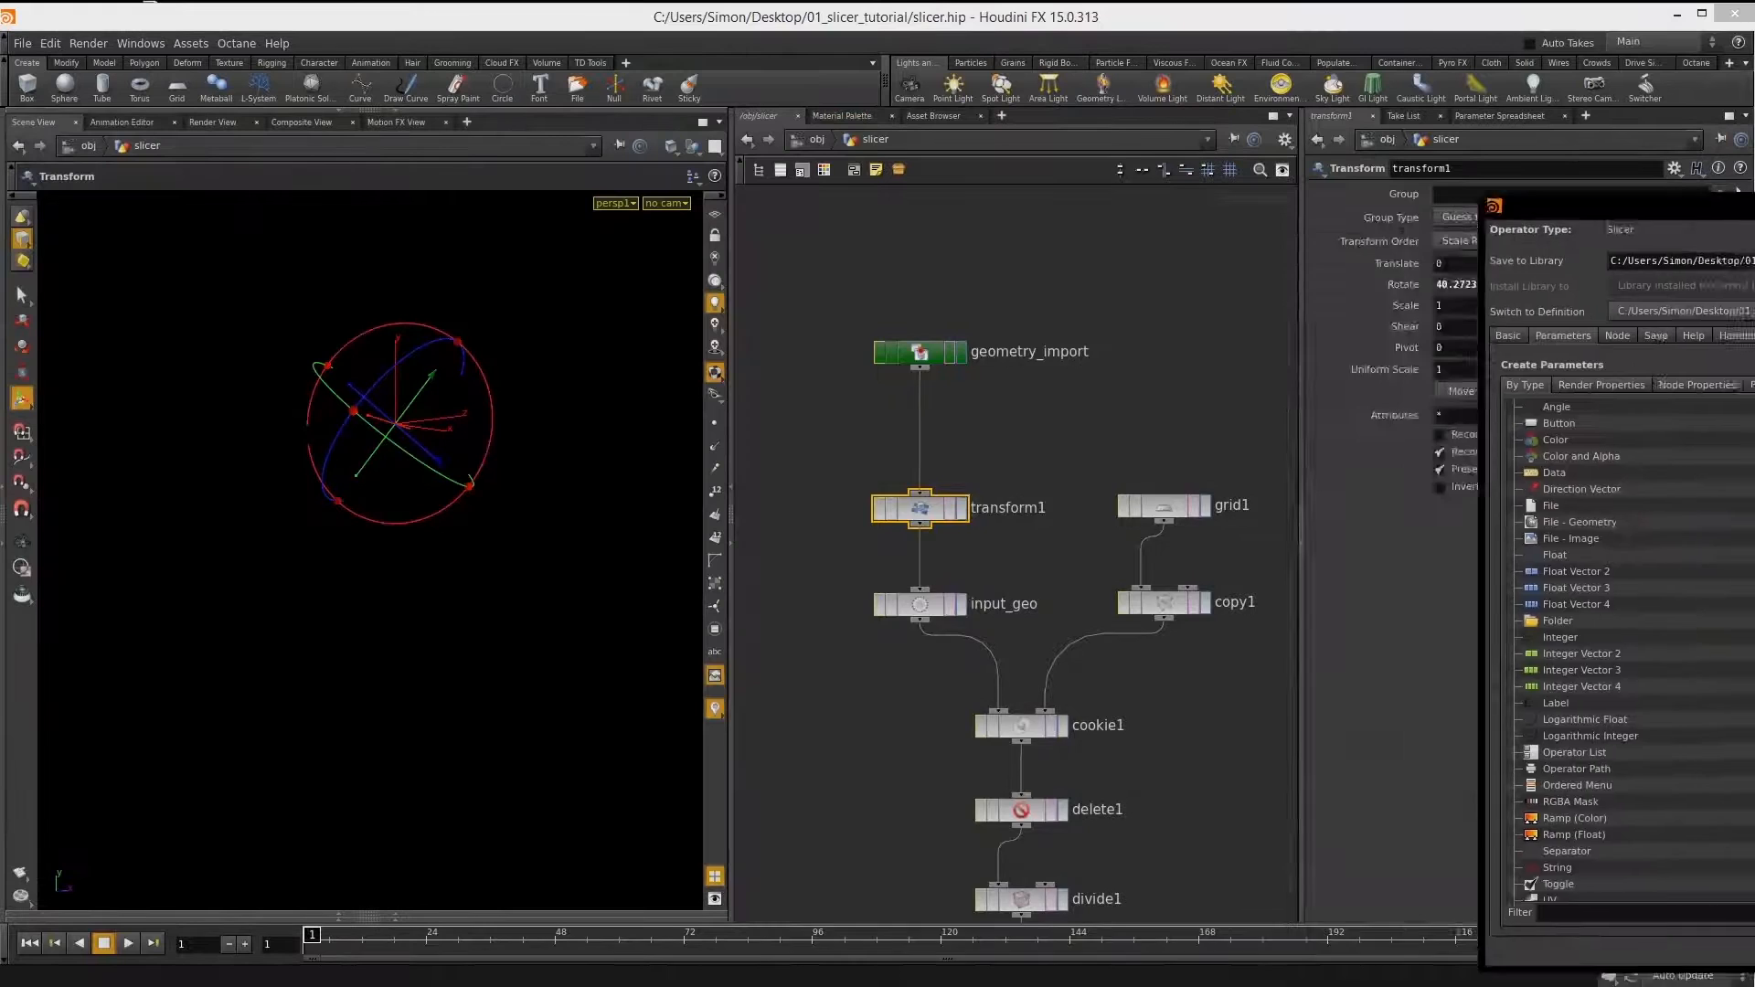
pyautogui.moveTo(1736, 206); pyautogui.dragTo(1753, 297)
# Follow the slicer network down to transform2 and examine the Depth Scale expression of the extrude1 node.
pyautogui.moveTo(815, 745); pyautogui.dragTo(838, 564, button='middle')
pyautogui.moveTo(859, 864); pyautogui.dragTo(886, 651, button='middle')
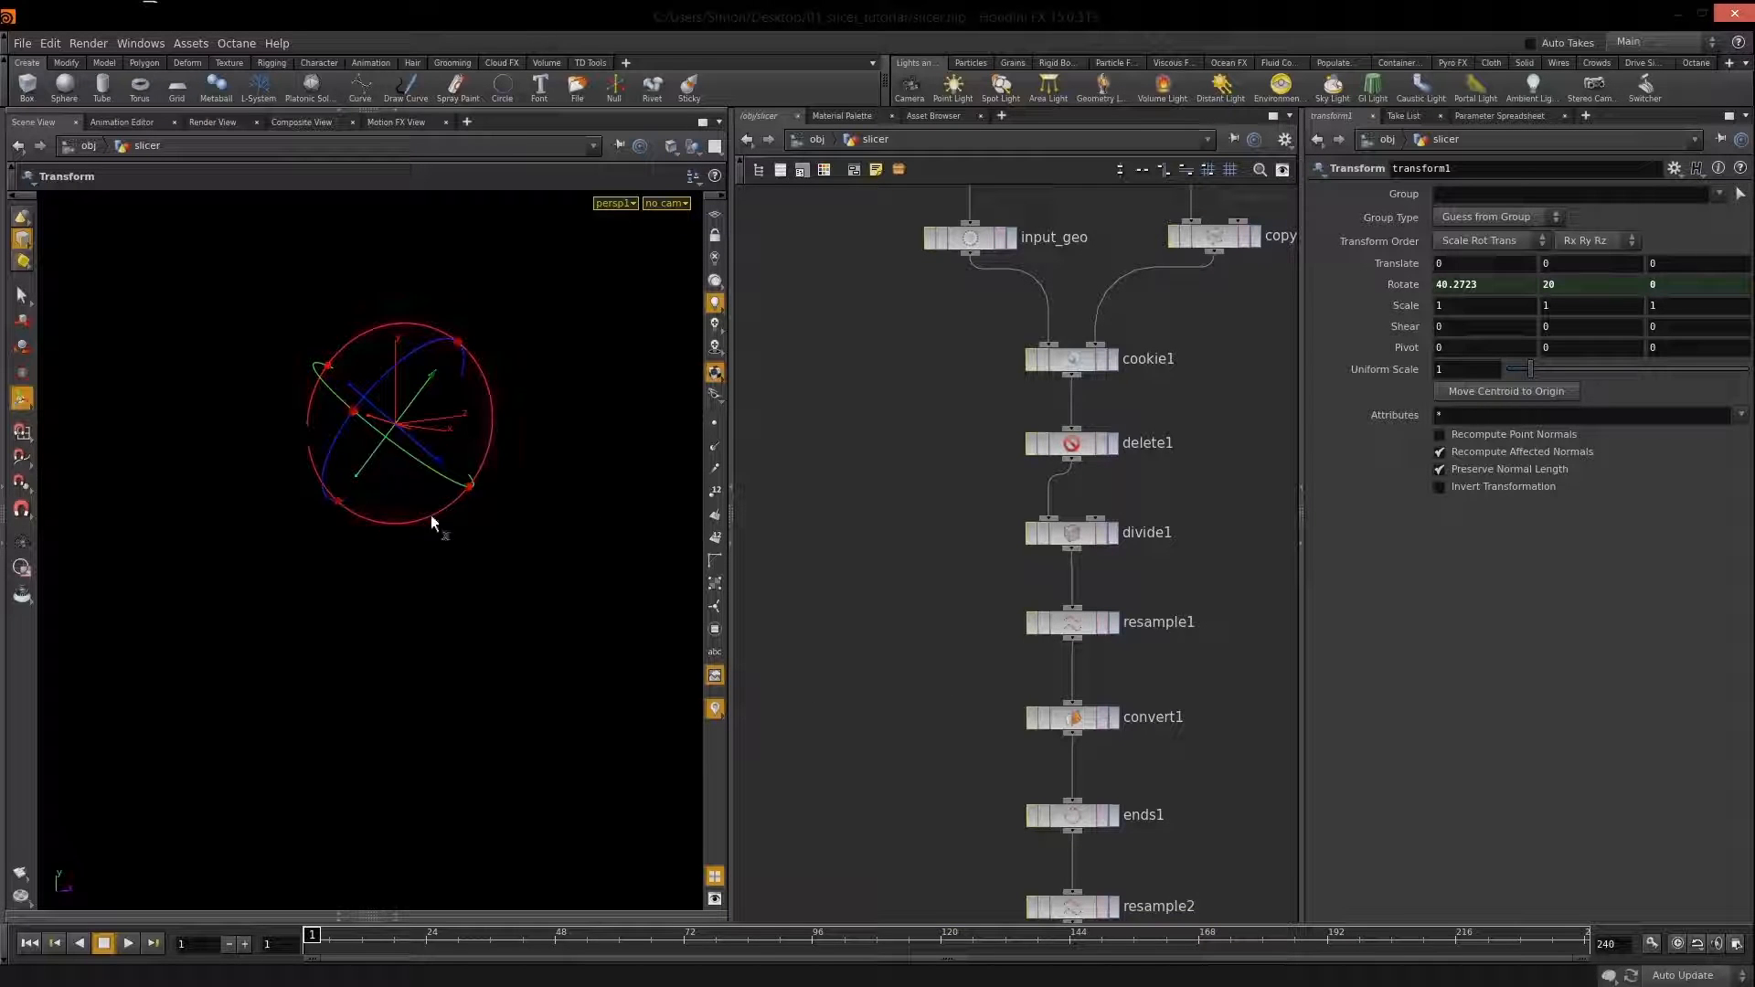
pyautogui.moveTo(974, 768); pyautogui.dragTo(908, 442, button='middle')
pyautogui.moveTo(878, 729); pyautogui.dragTo(893, 566, button='middle')
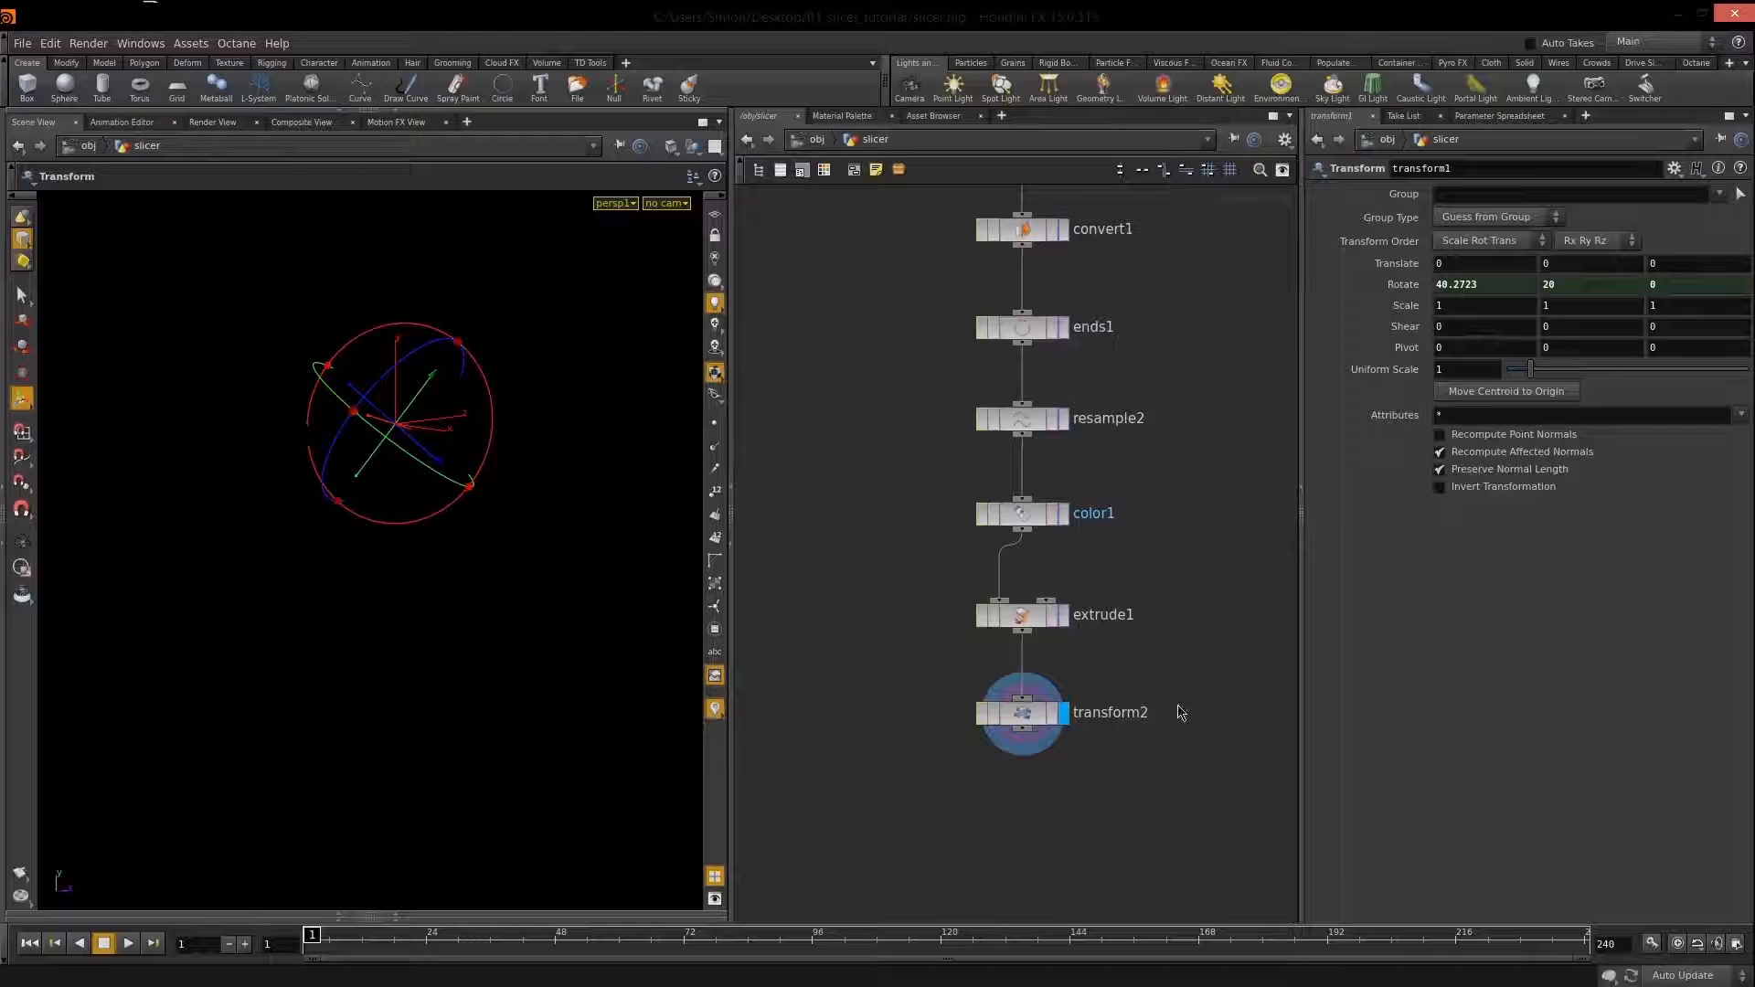
pyautogui.moveTo(1203, 655)
pyautogui.mouseDown(button='middle')
pyautogui.moveTo(1175, 557)
pyautogui.moveTo(1188, 635)
pyautogui.mouseUp(button='middle')
pyautogui.moveTo(1007, 699); pyautogui.dragTo(1008, 710)
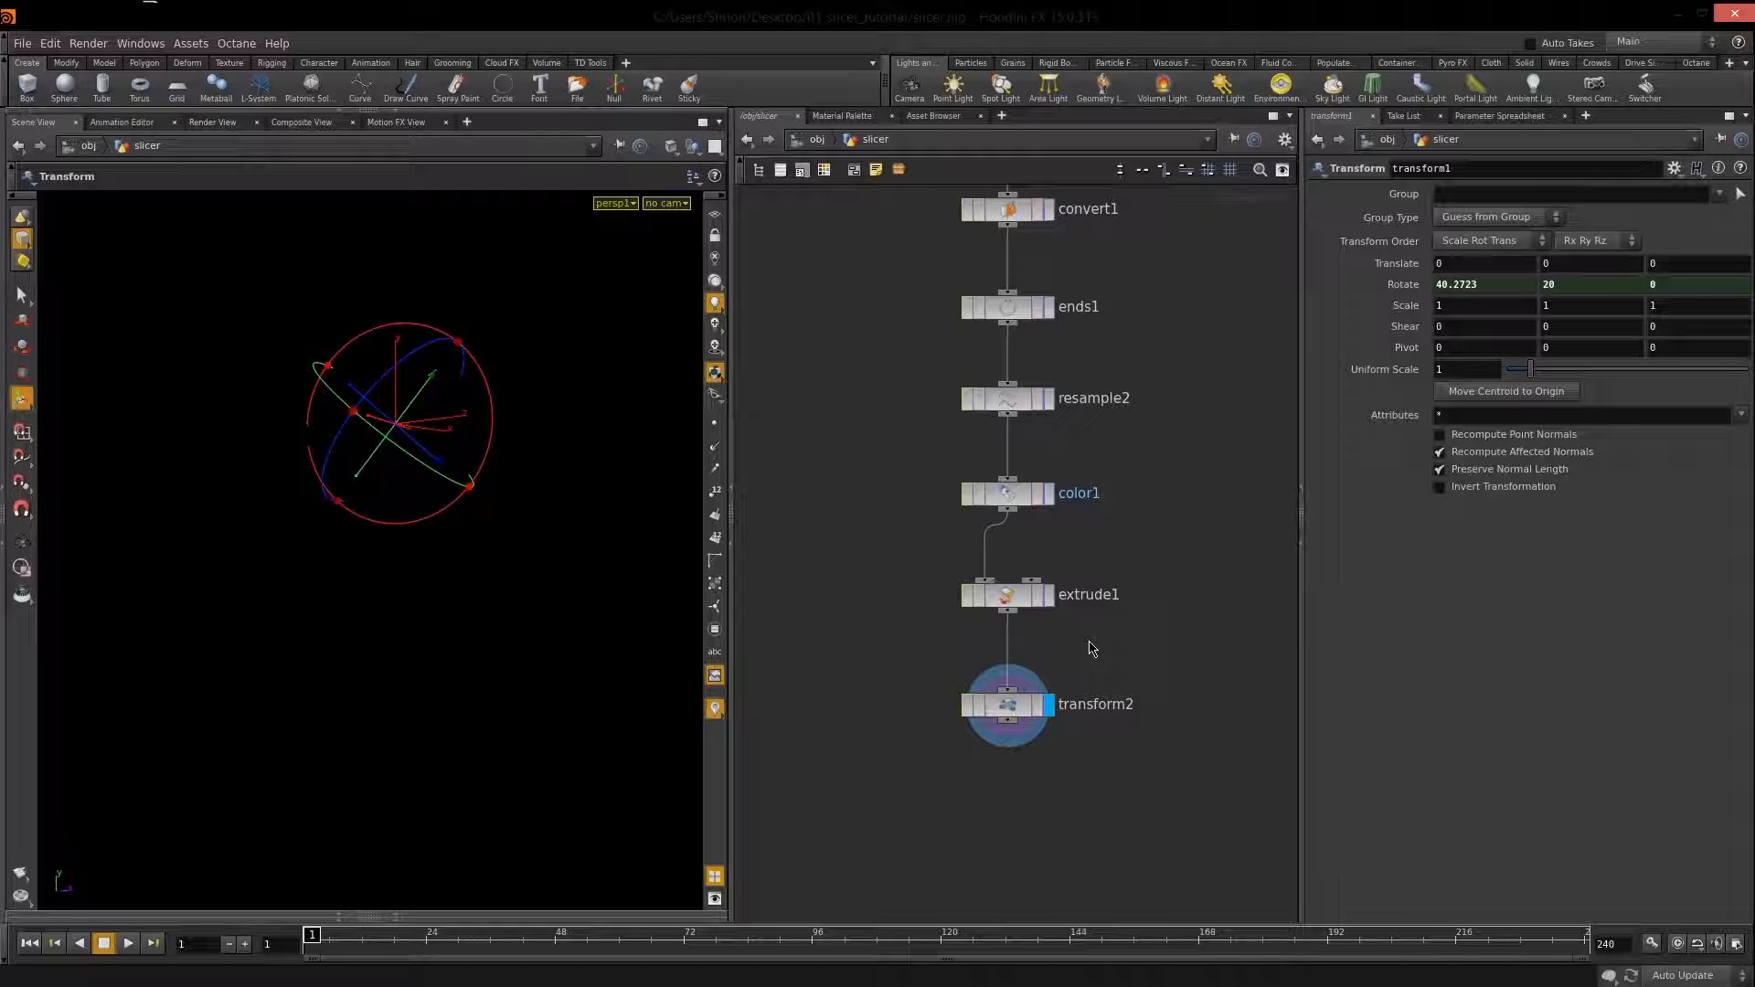
pyautogui.click(1001, 598)
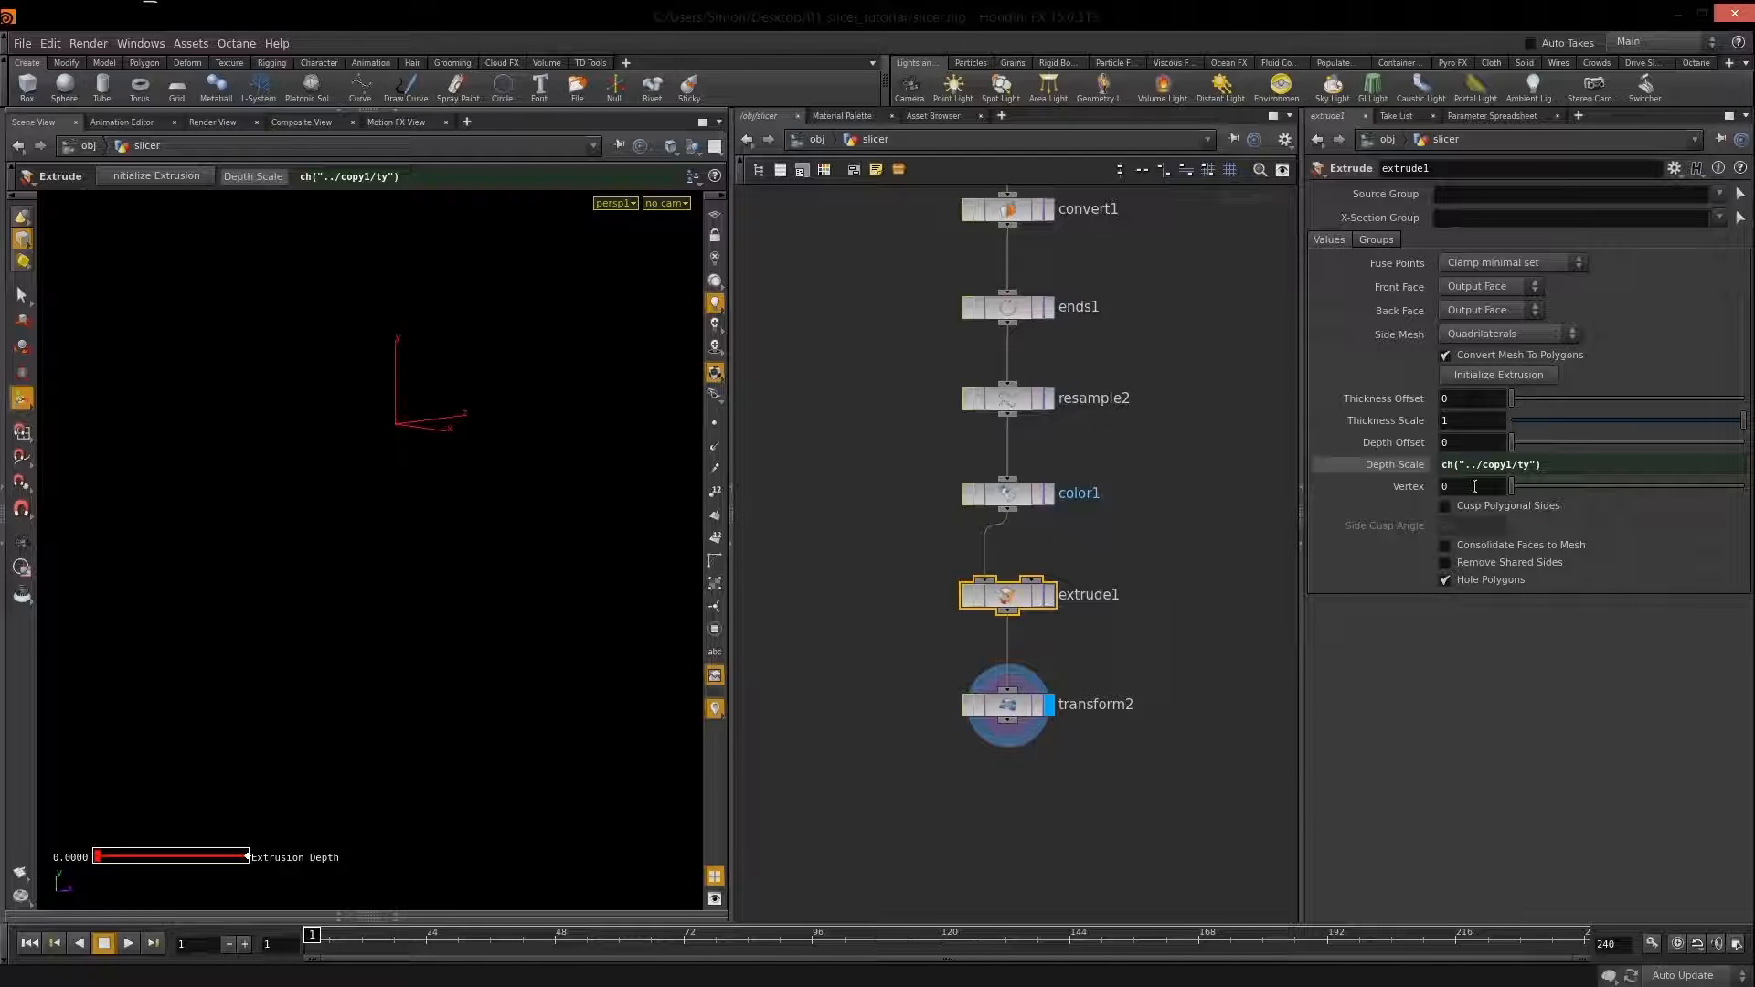
pyautogui.moveTo(1002, 605); pyautogui.dragTo(1002, 608)
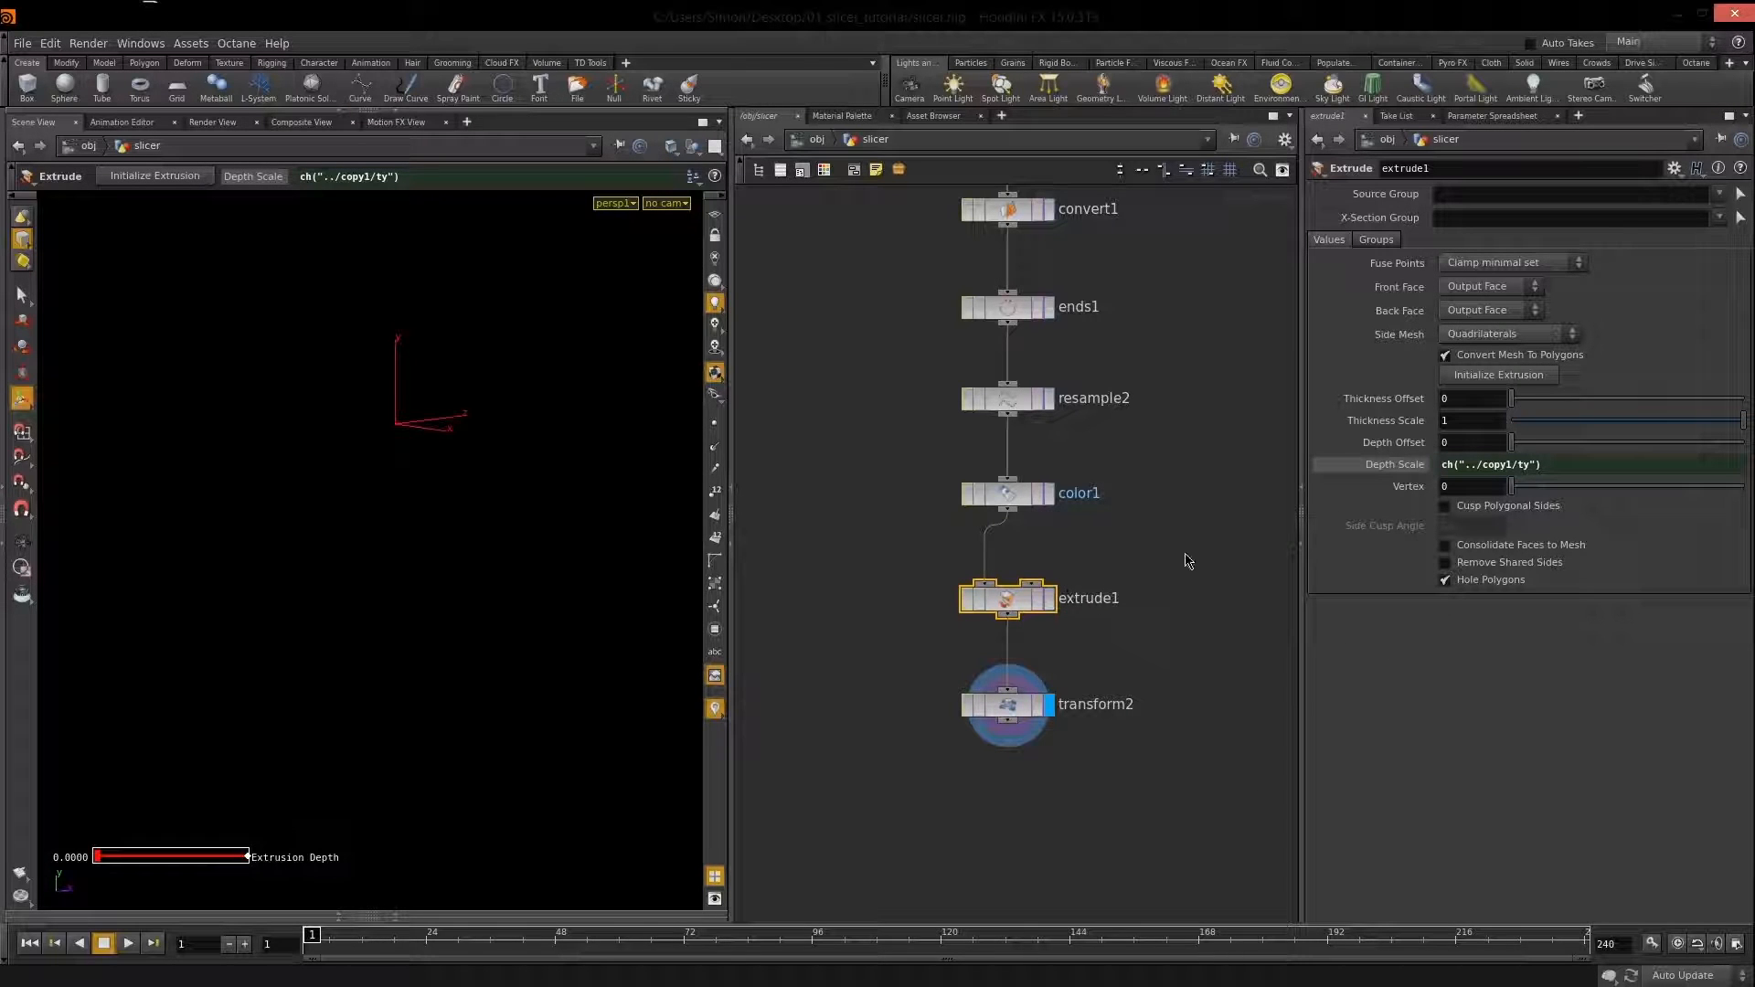
# Add a Float parameter at the root of extrude1's parameter interface, below the collapsed Values and Groups folders.
pyautogui.click(1673, 170)
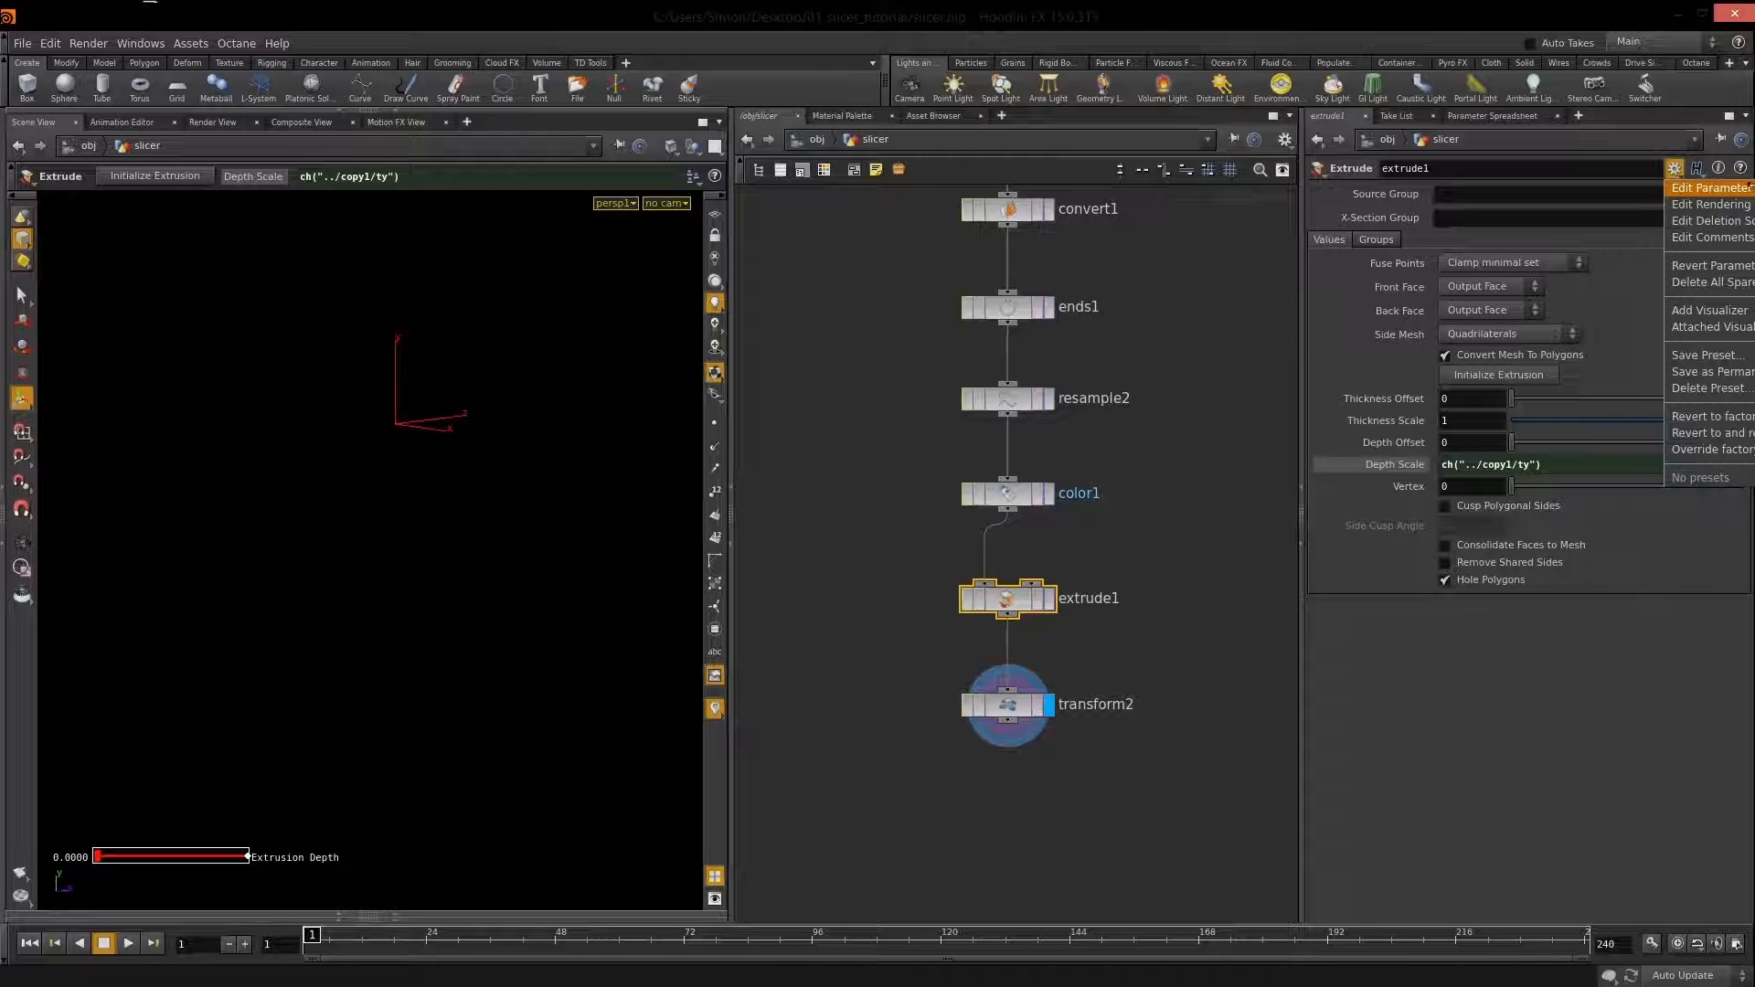
pyautogui.click(1712, 189)
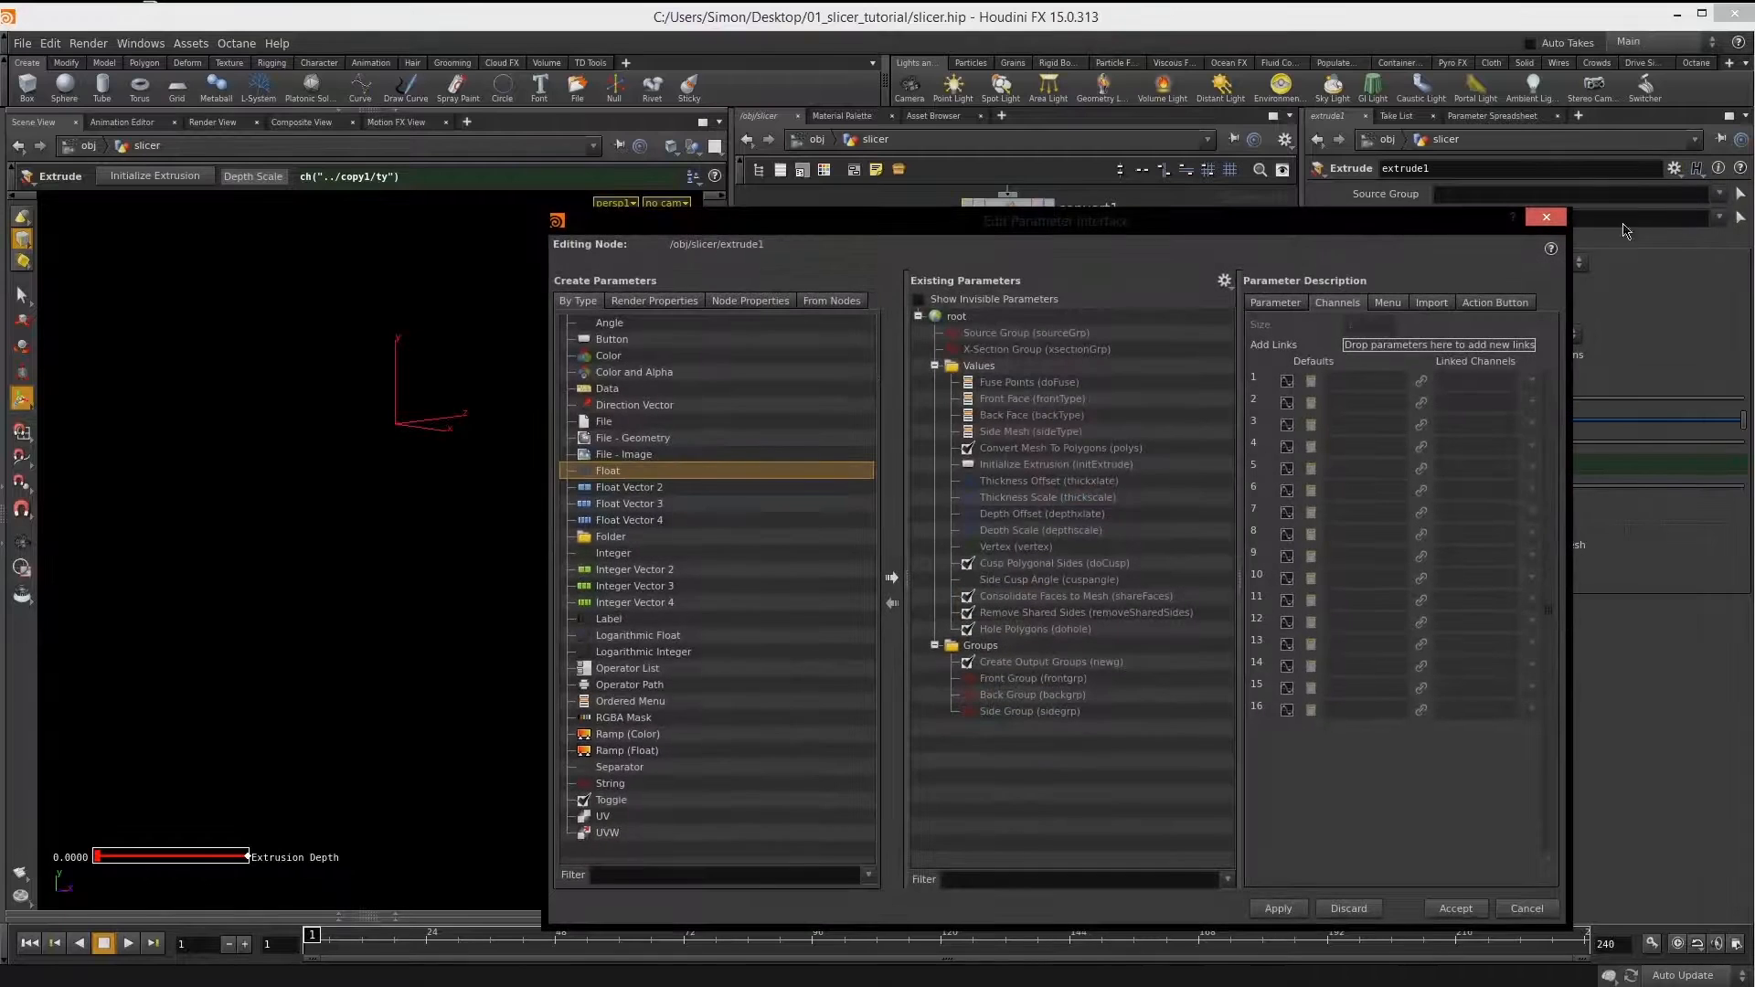
pyautogui.moveTo(1076, 273); pyautogui.dragTo(850, 177)
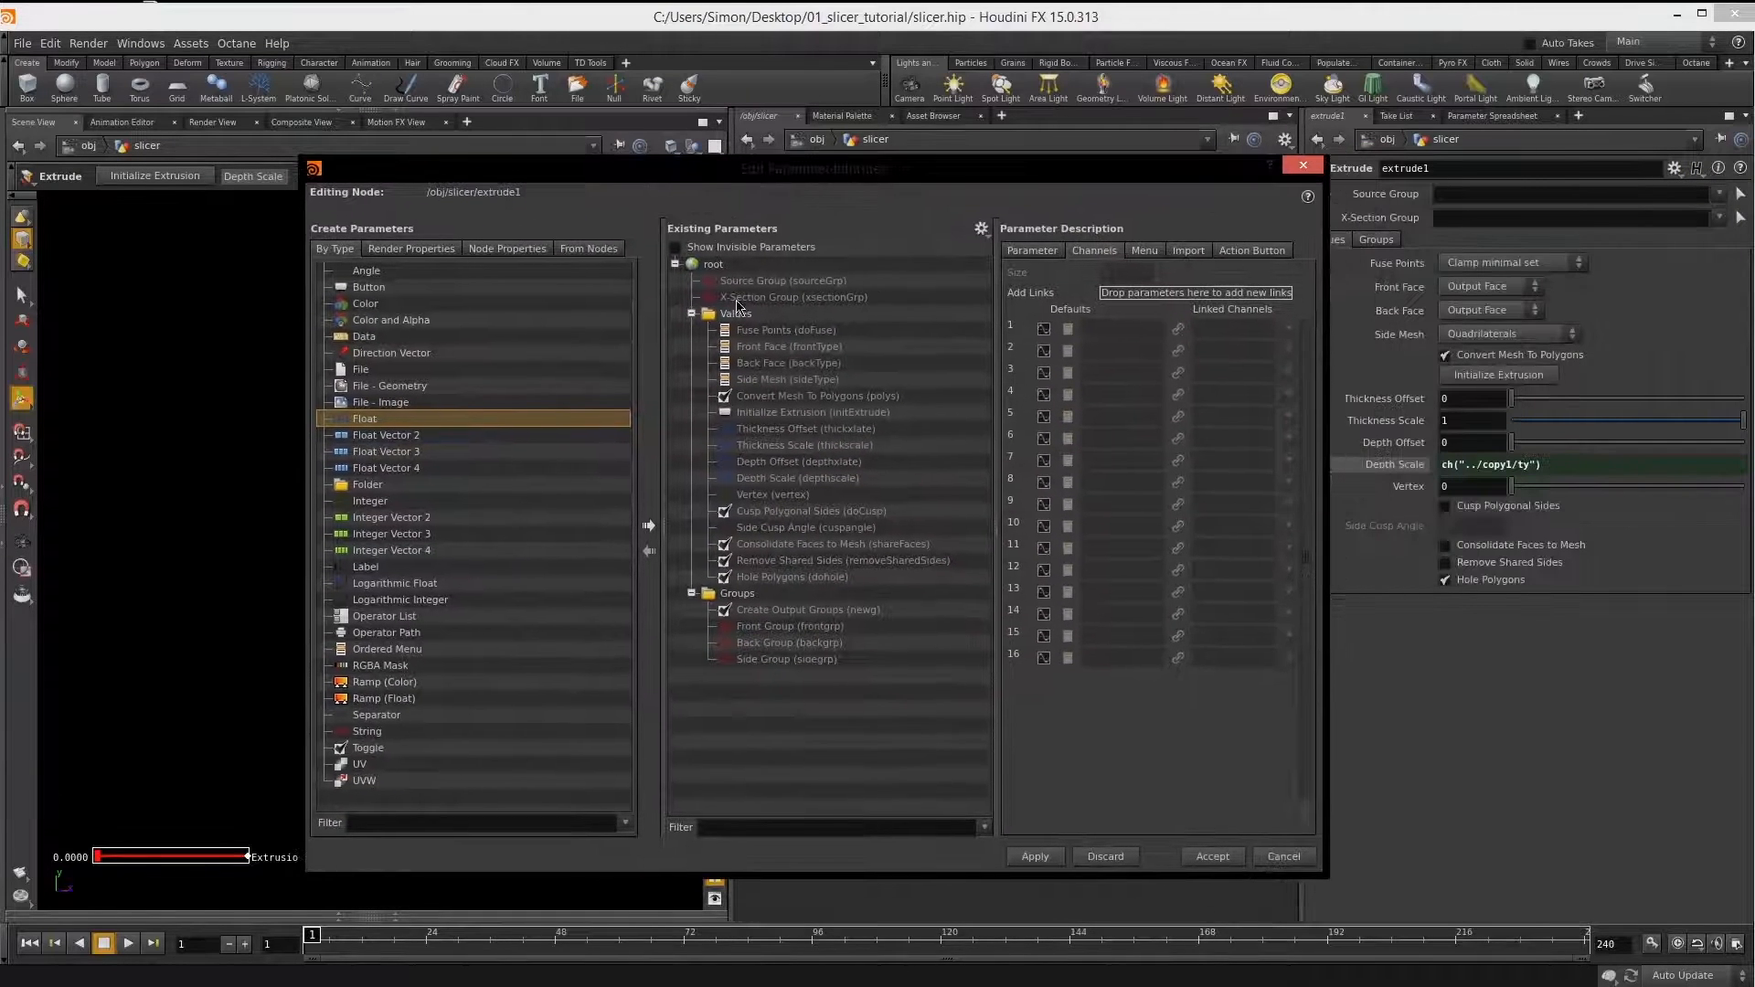
pyautogui.click(692, 314)
pyautogui.click(692, 330)
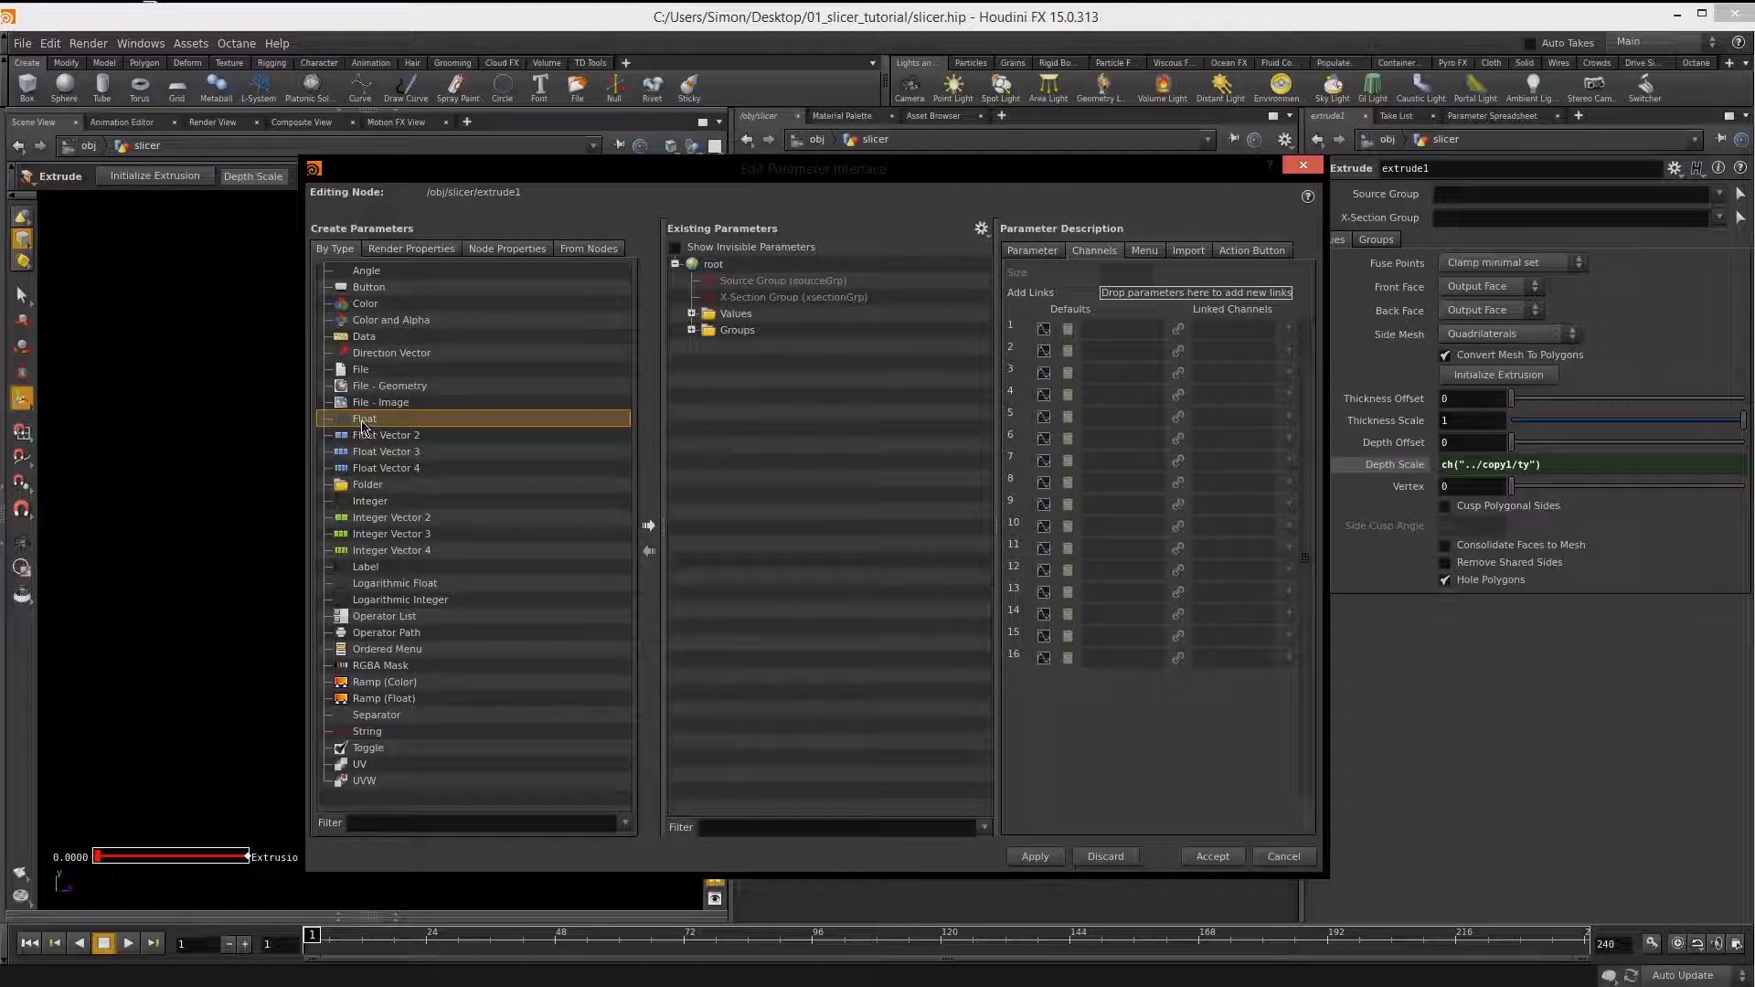
pyautogui.moveTo(348, 427); pyautogui.dragTo(715, 269)
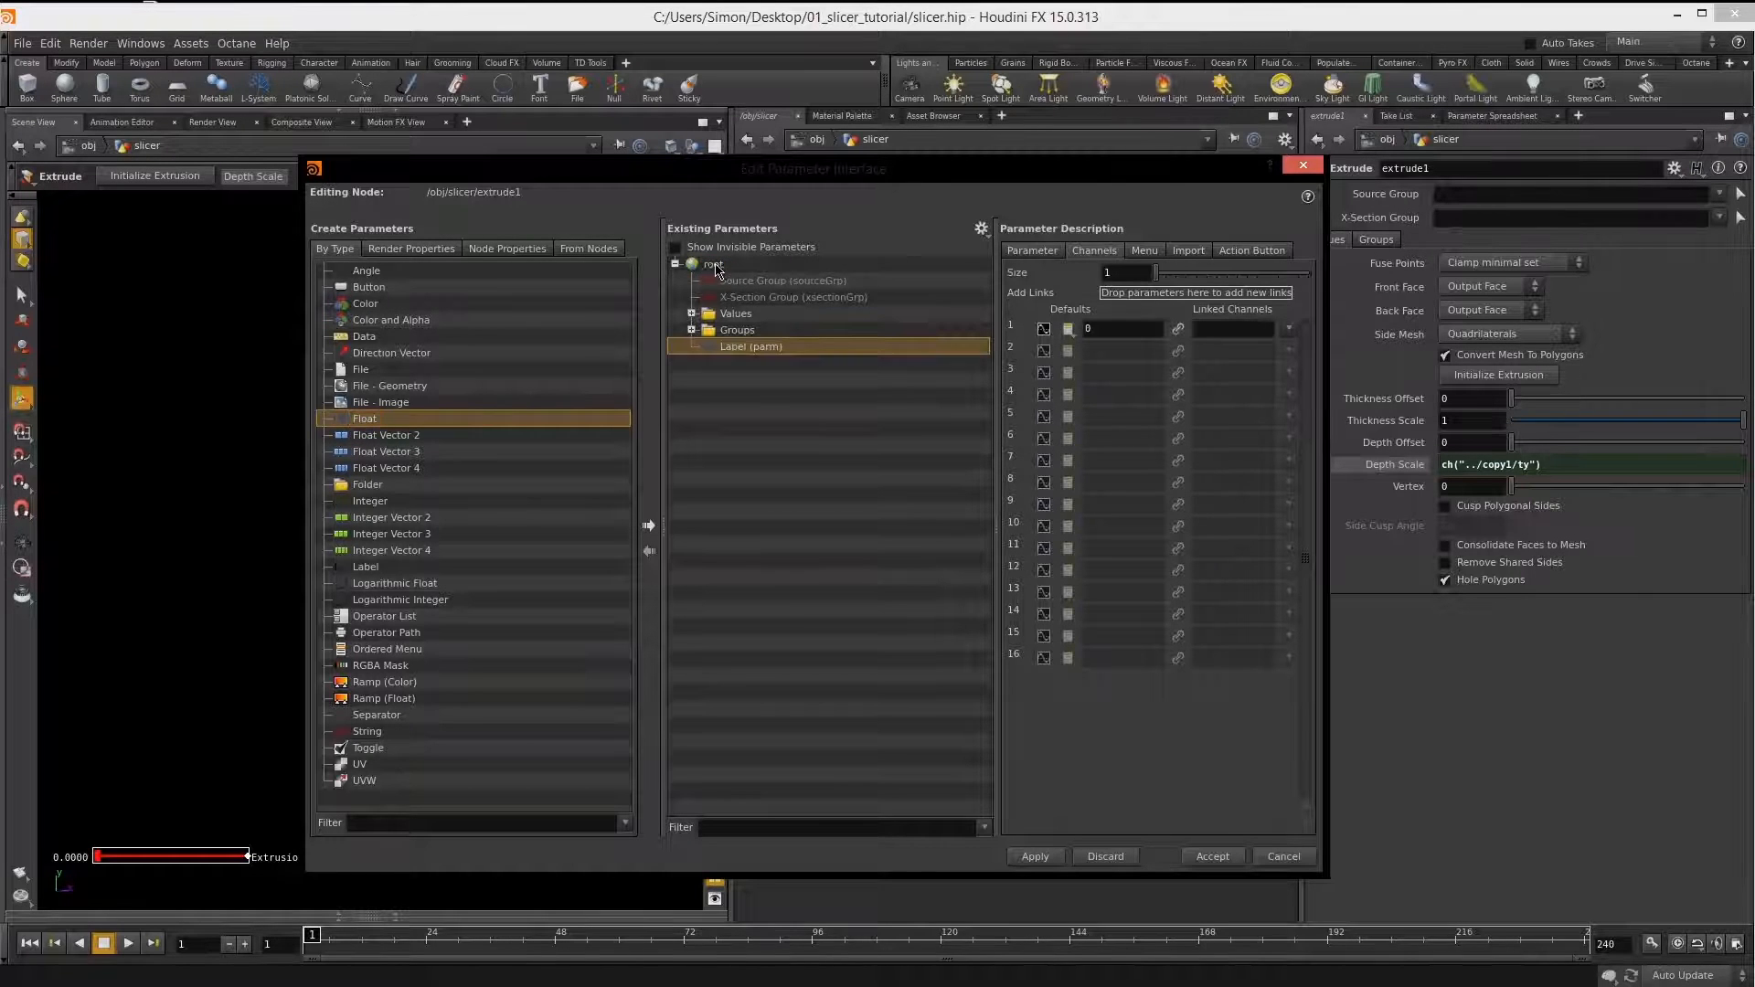
pyautogui.doubleClick(743, 347)
pyautogui.click(722, 374)
pyautogui.click(721, 350)
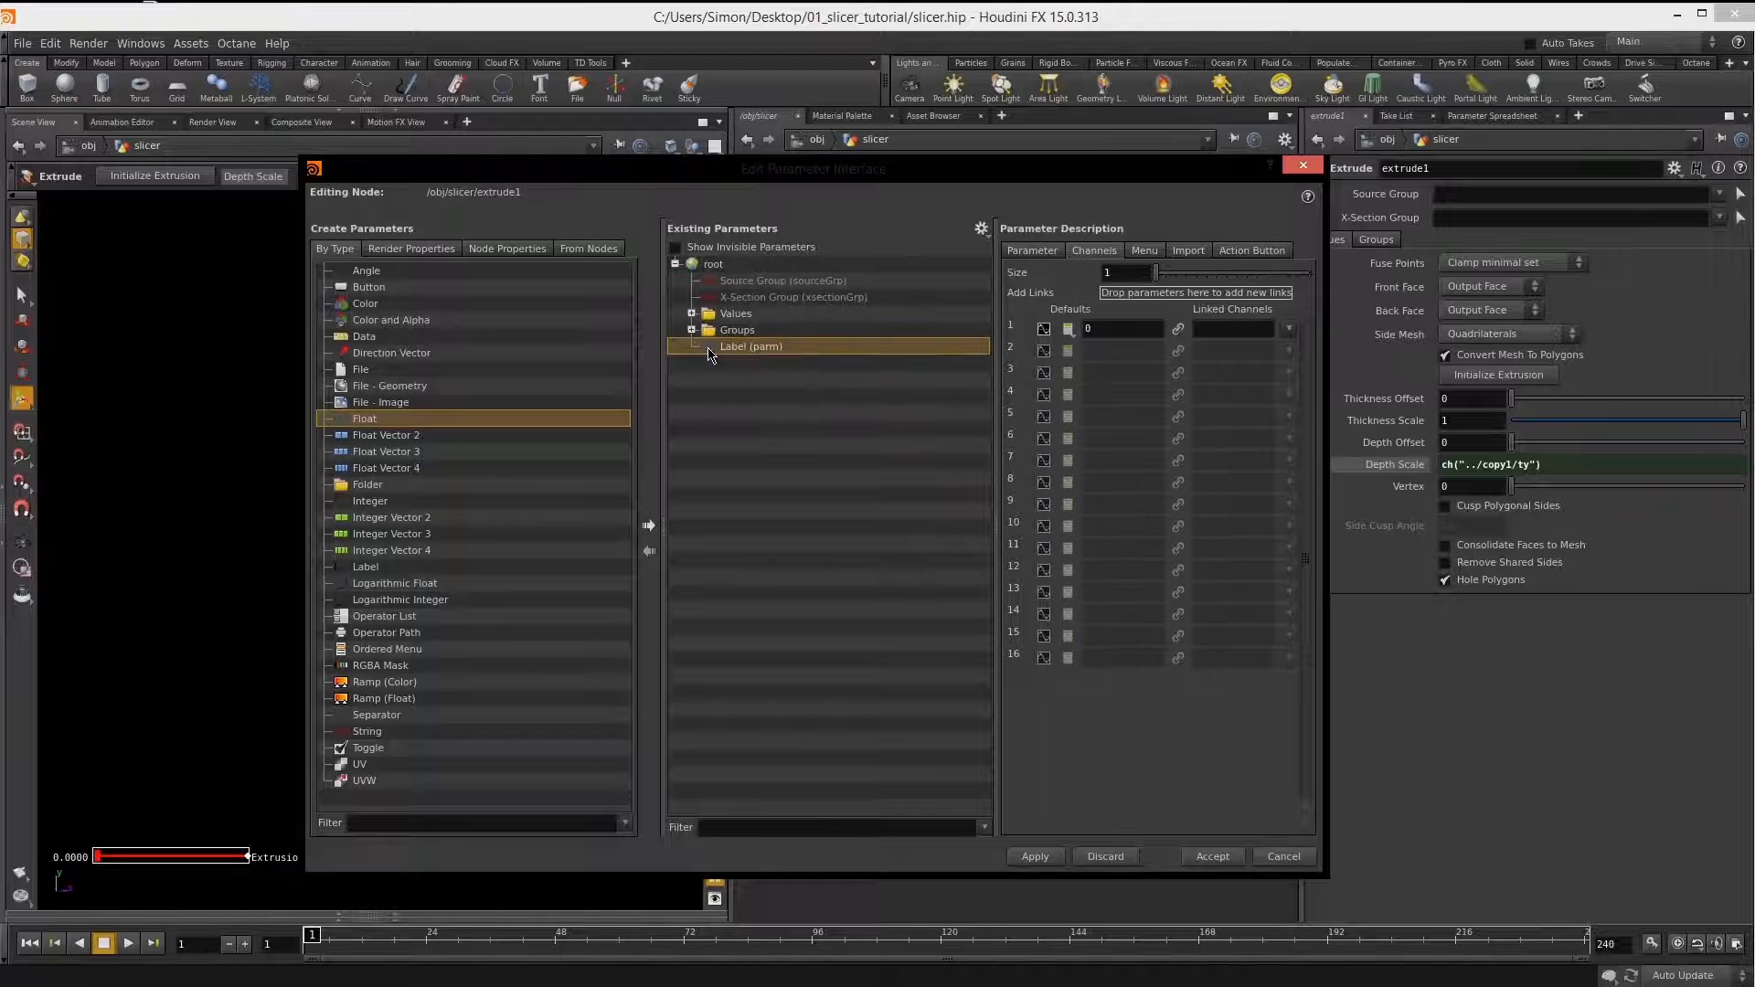
# Set the new float parameter's name to slice_thickness and its label to "Slice Thickness".
pyautogui.click(1035, 252)
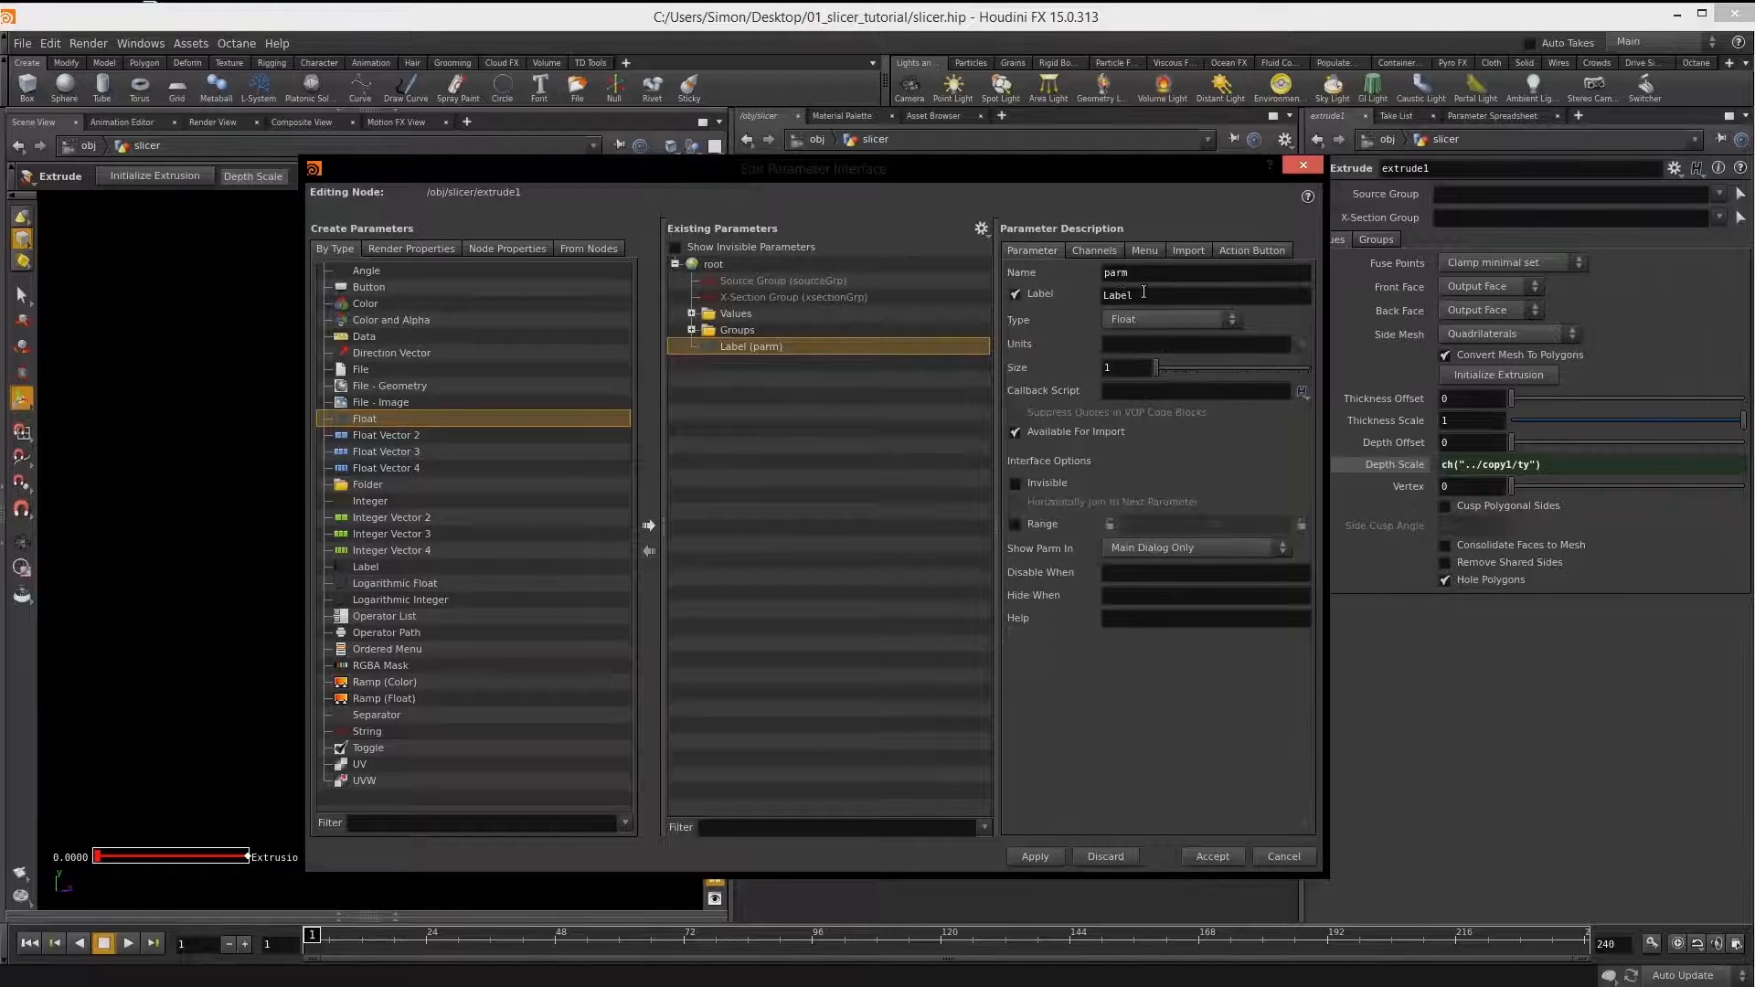
pyautogui.hotkey('shift', 'Tab')
pyautogui.write('slice_thickness')
pyautogui.press('Tab')
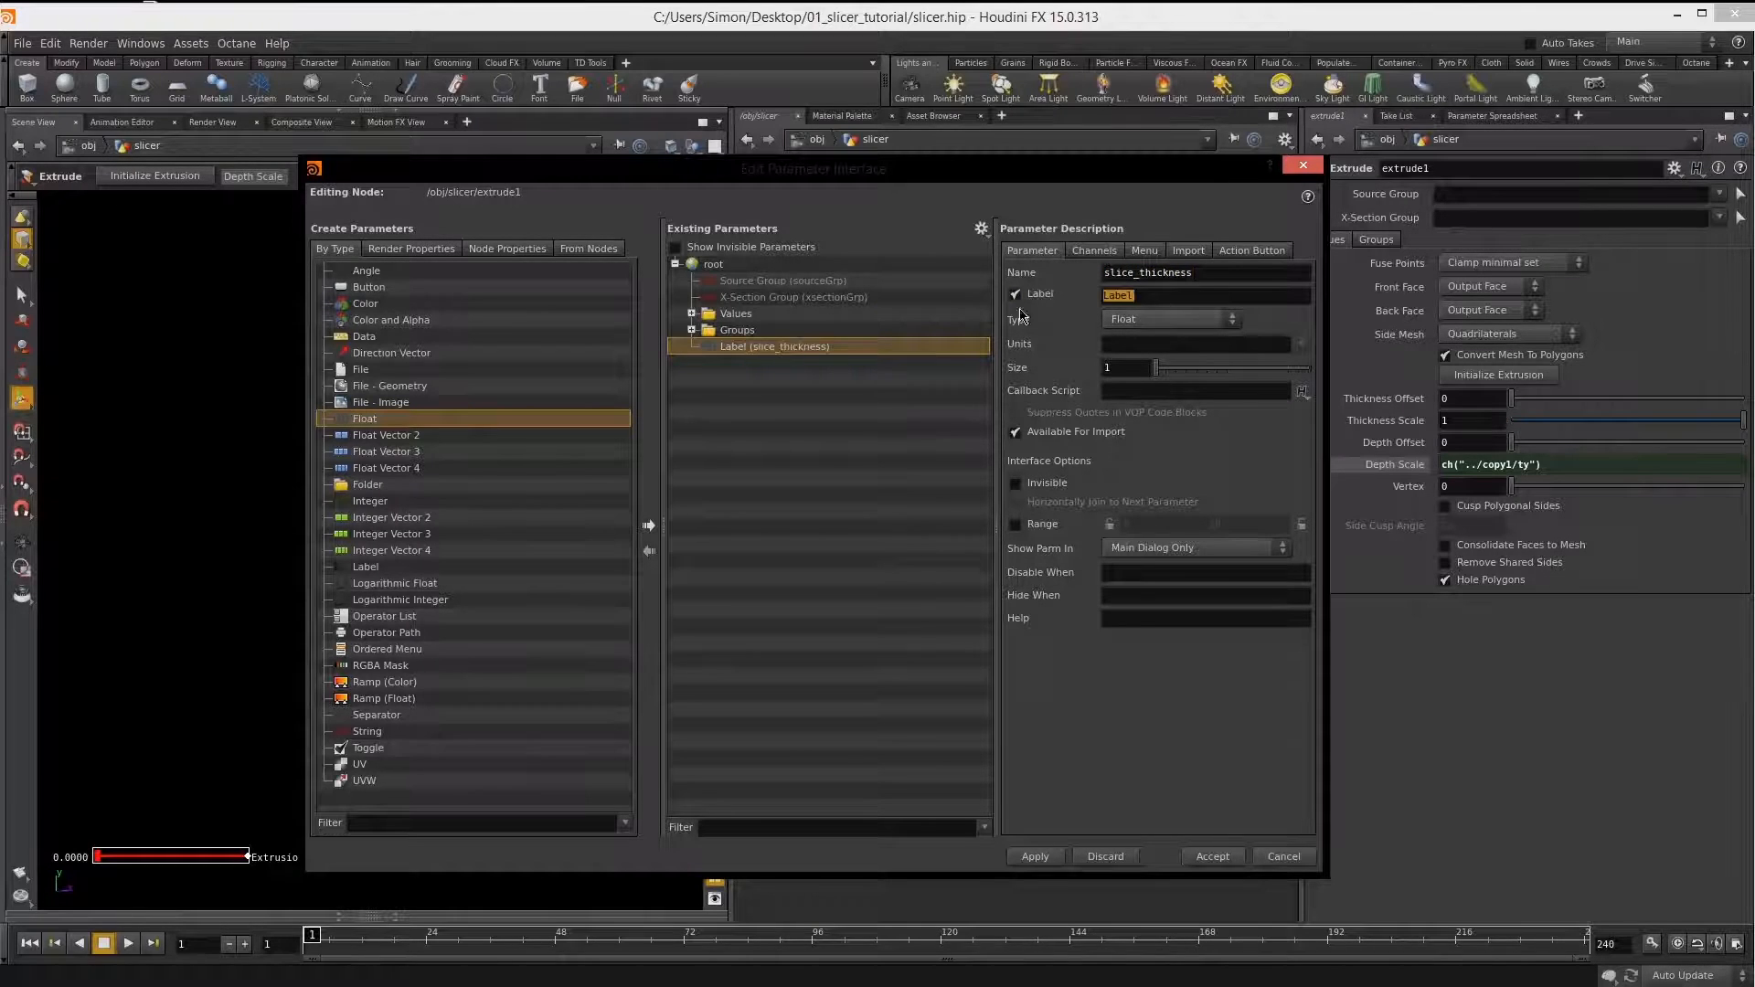
pyautogui.write('Slice Thickness')
pyautogui.press('Return')
# Enable a 0 to 1 range for the Slice Thickness parameter and accept extrude1's parameter interface changes.
pyautogui.click(1015, 526)
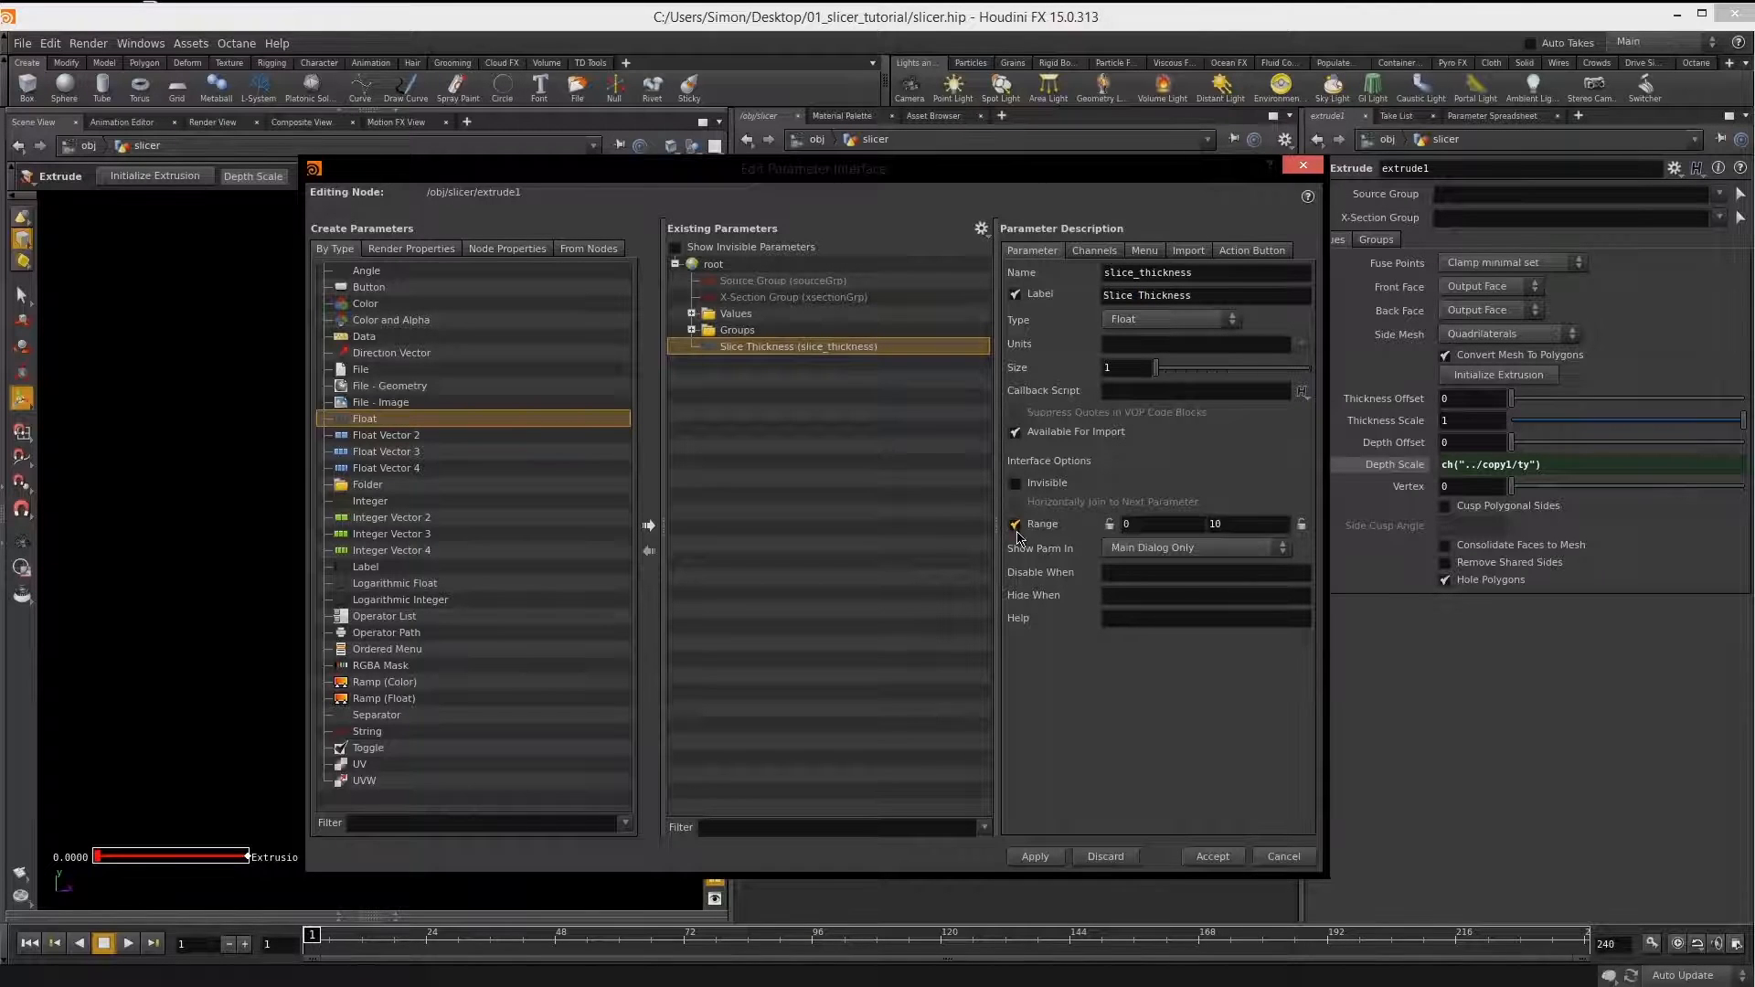
pyautogui.moveTo(1226, 527); pyautogui.dragTo(1136, 685)
pyautogui.write('1')
pyautogui.click(1038, 859)
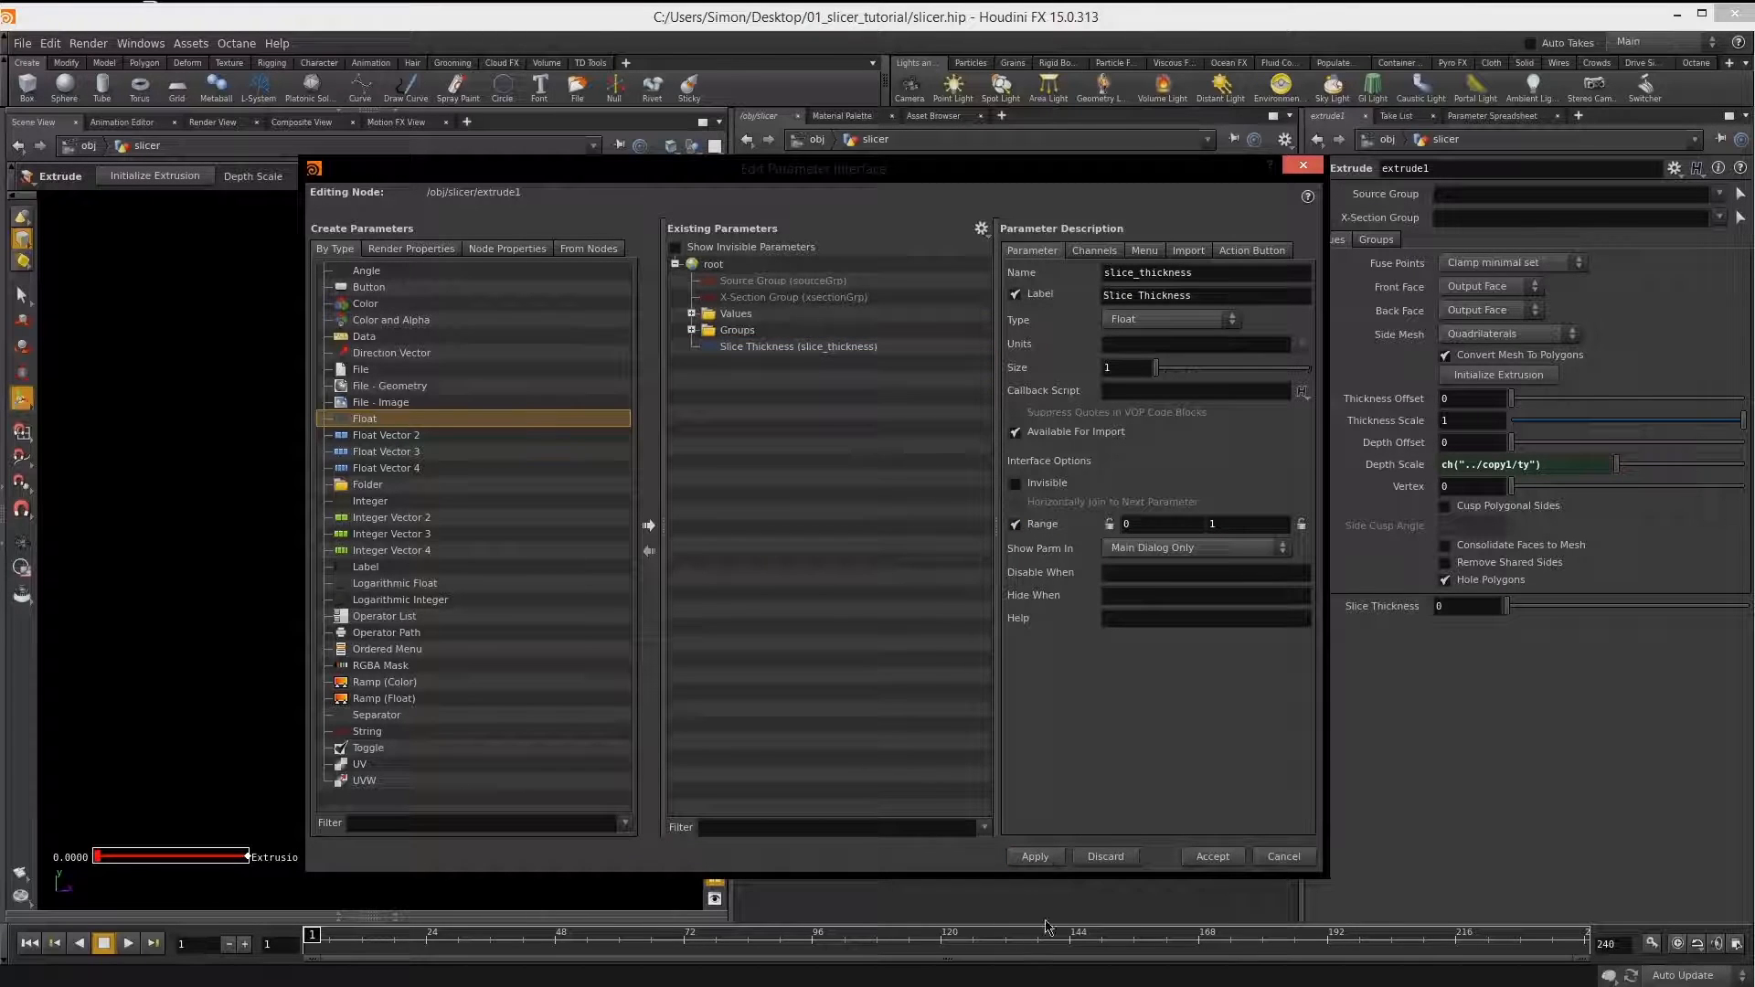
pyautogui.click(1212, 856)
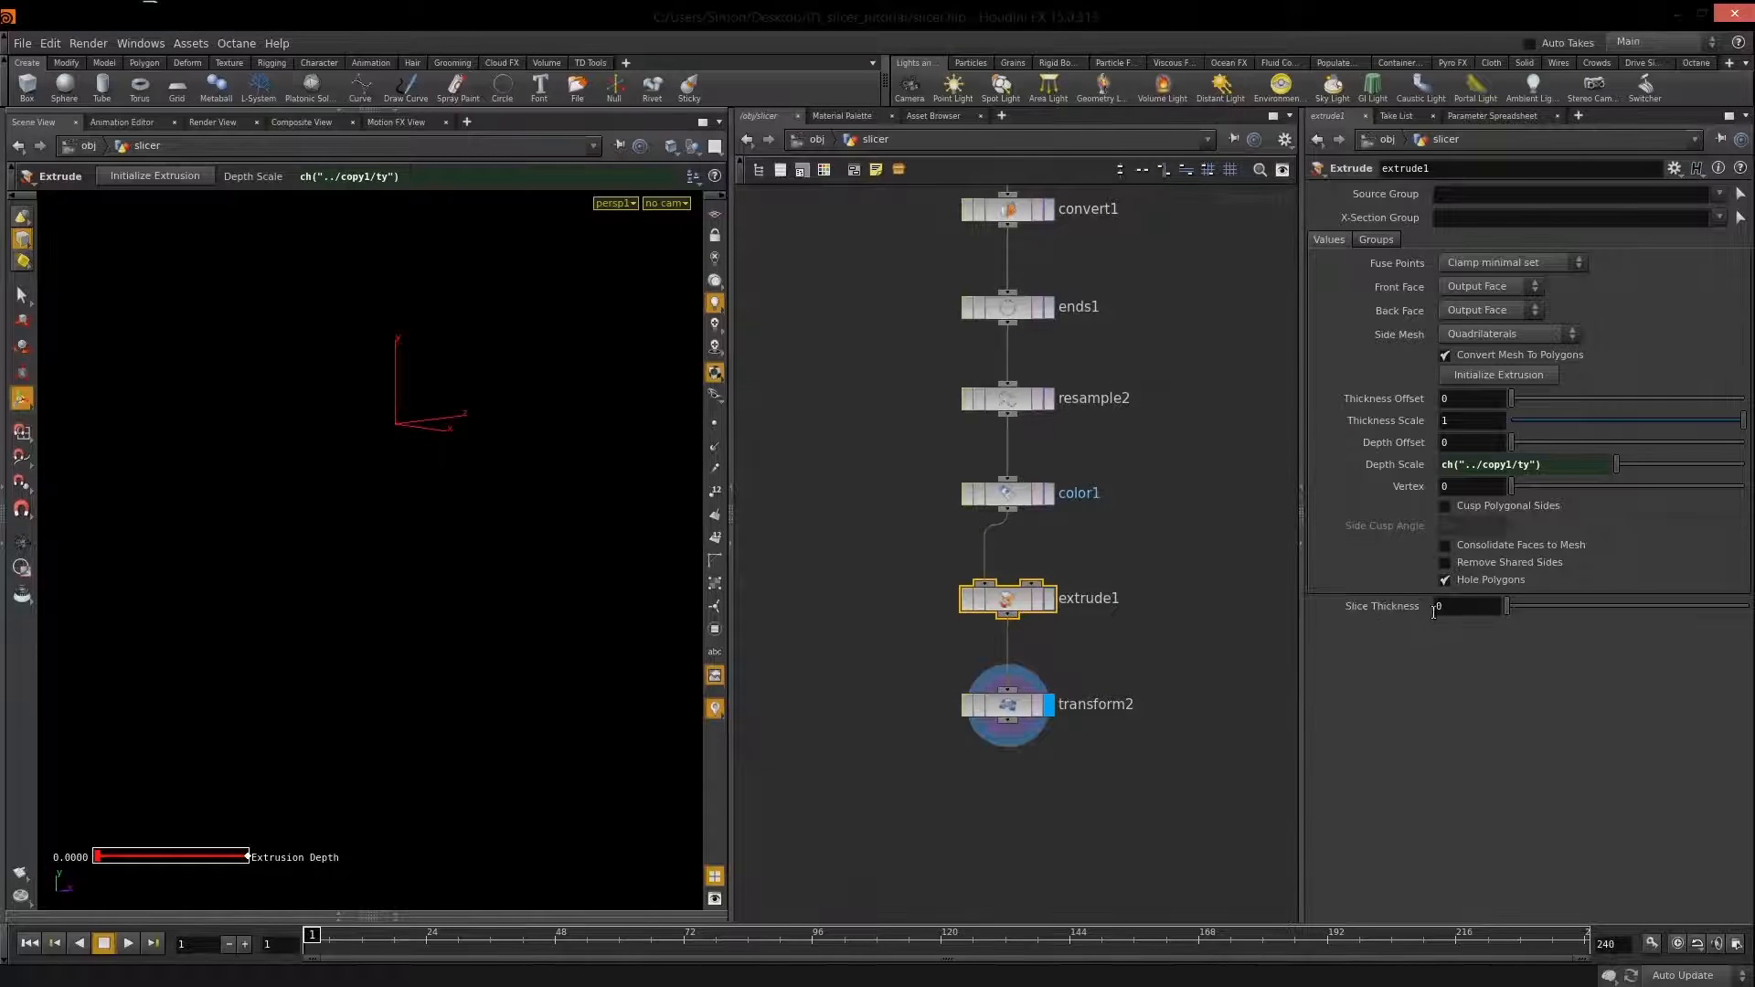
pyautogui.moveTo(1508, 606); pyautogui.dragTo(1378, 677)
pyautogui.rightClick(1565, 467)
pyautogui.click(1610, 521)
pyautogui.hotkey('ctrl', 'z')
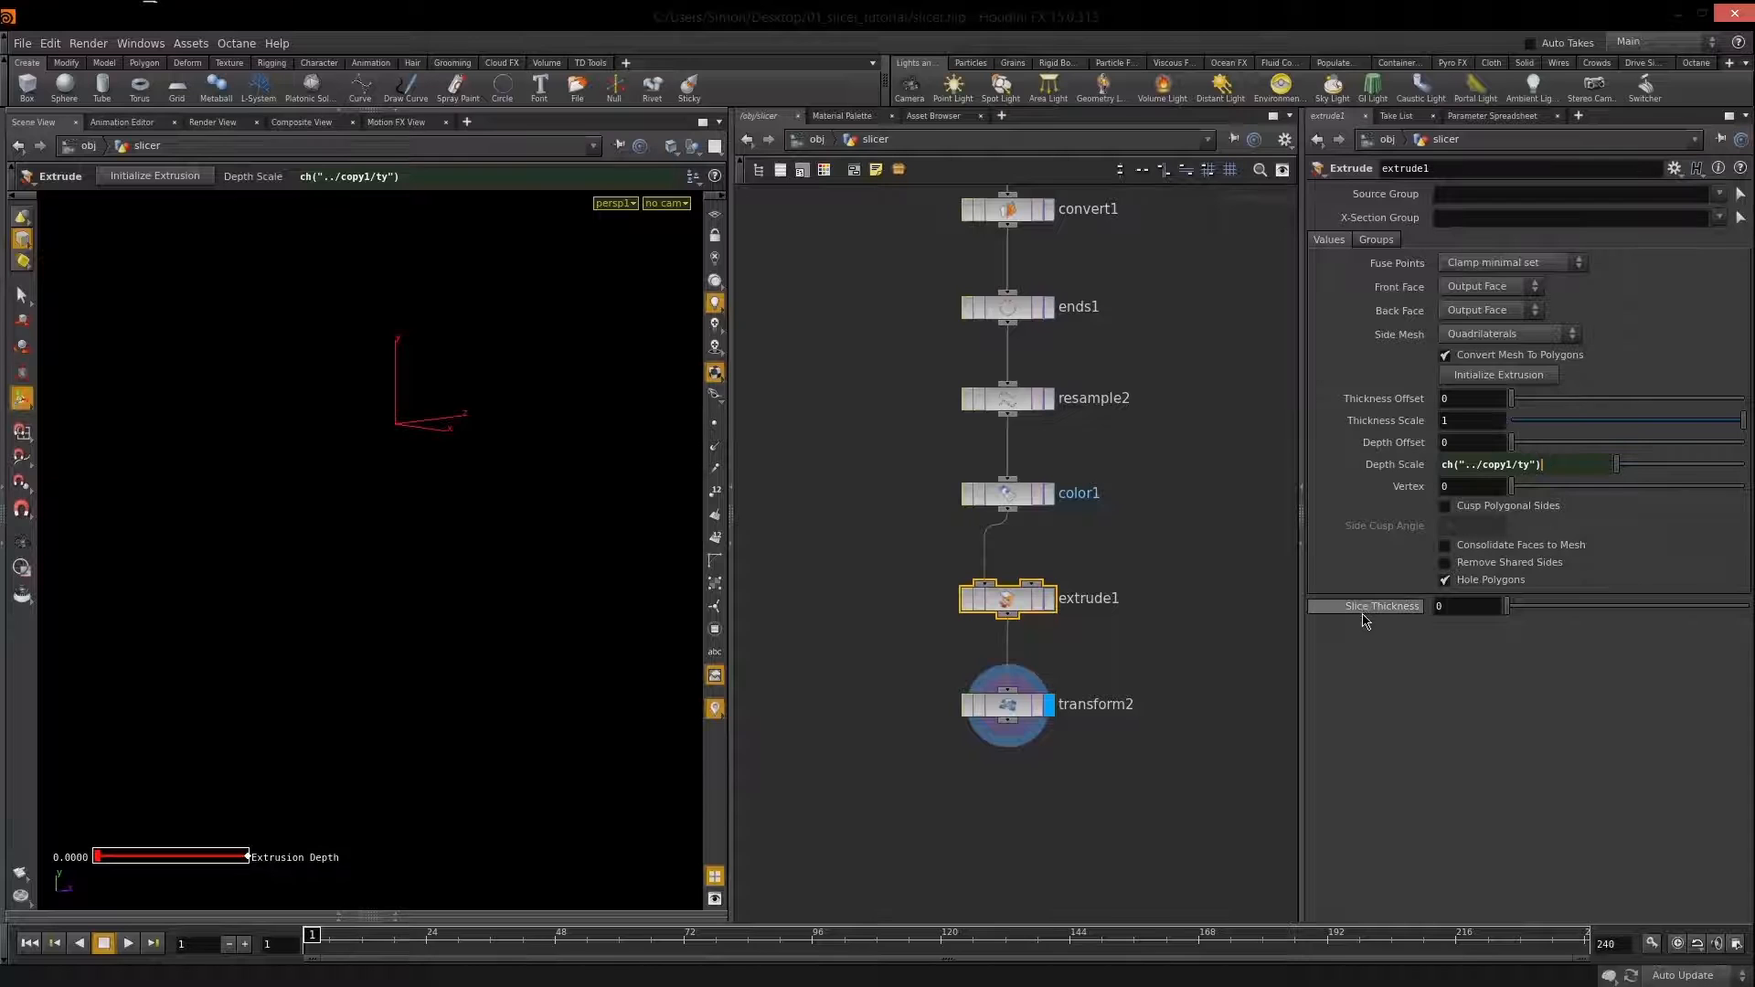
# Set Slice Thickness to about 0.261 and extrude1's Depth Scale expression to (ch("../copy1/ty"))*ch("slice_thickness").
pyautogui.moveTo(1508, 612); pyautogui.dragTo(1623, 612)
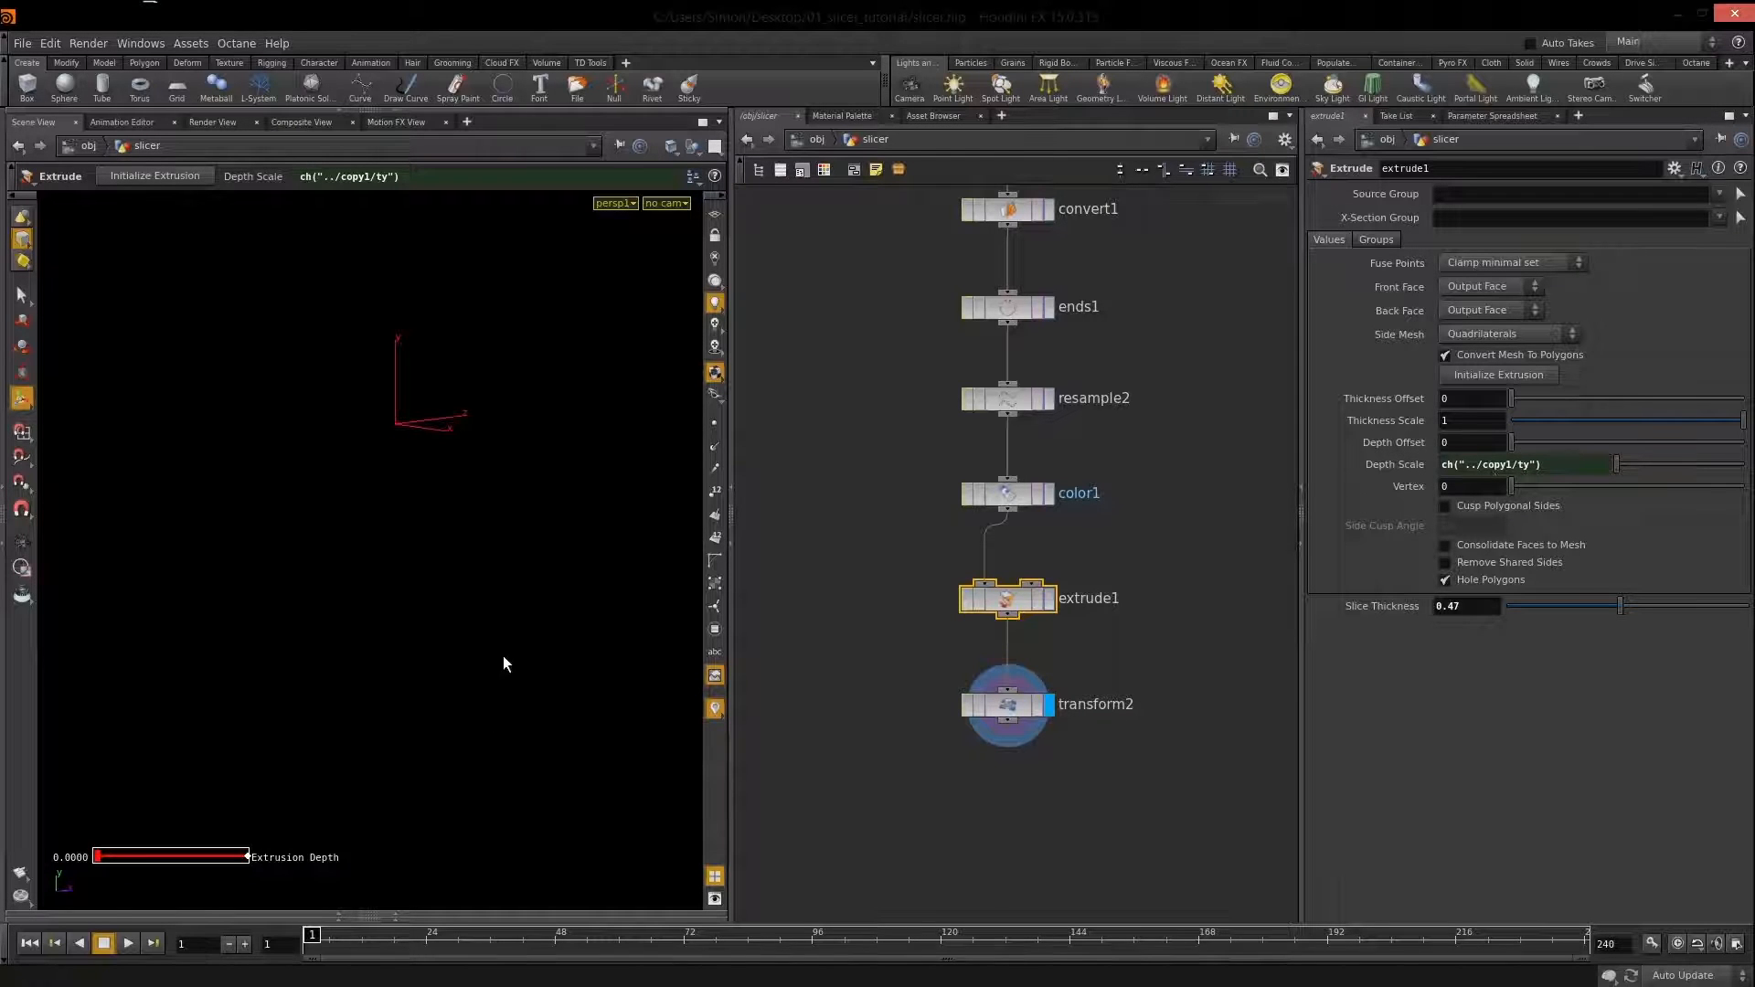
pyautogui.moveTo(1620, 605); pyautogui.dragTo(1569, 606)
pyautogui.write('(')
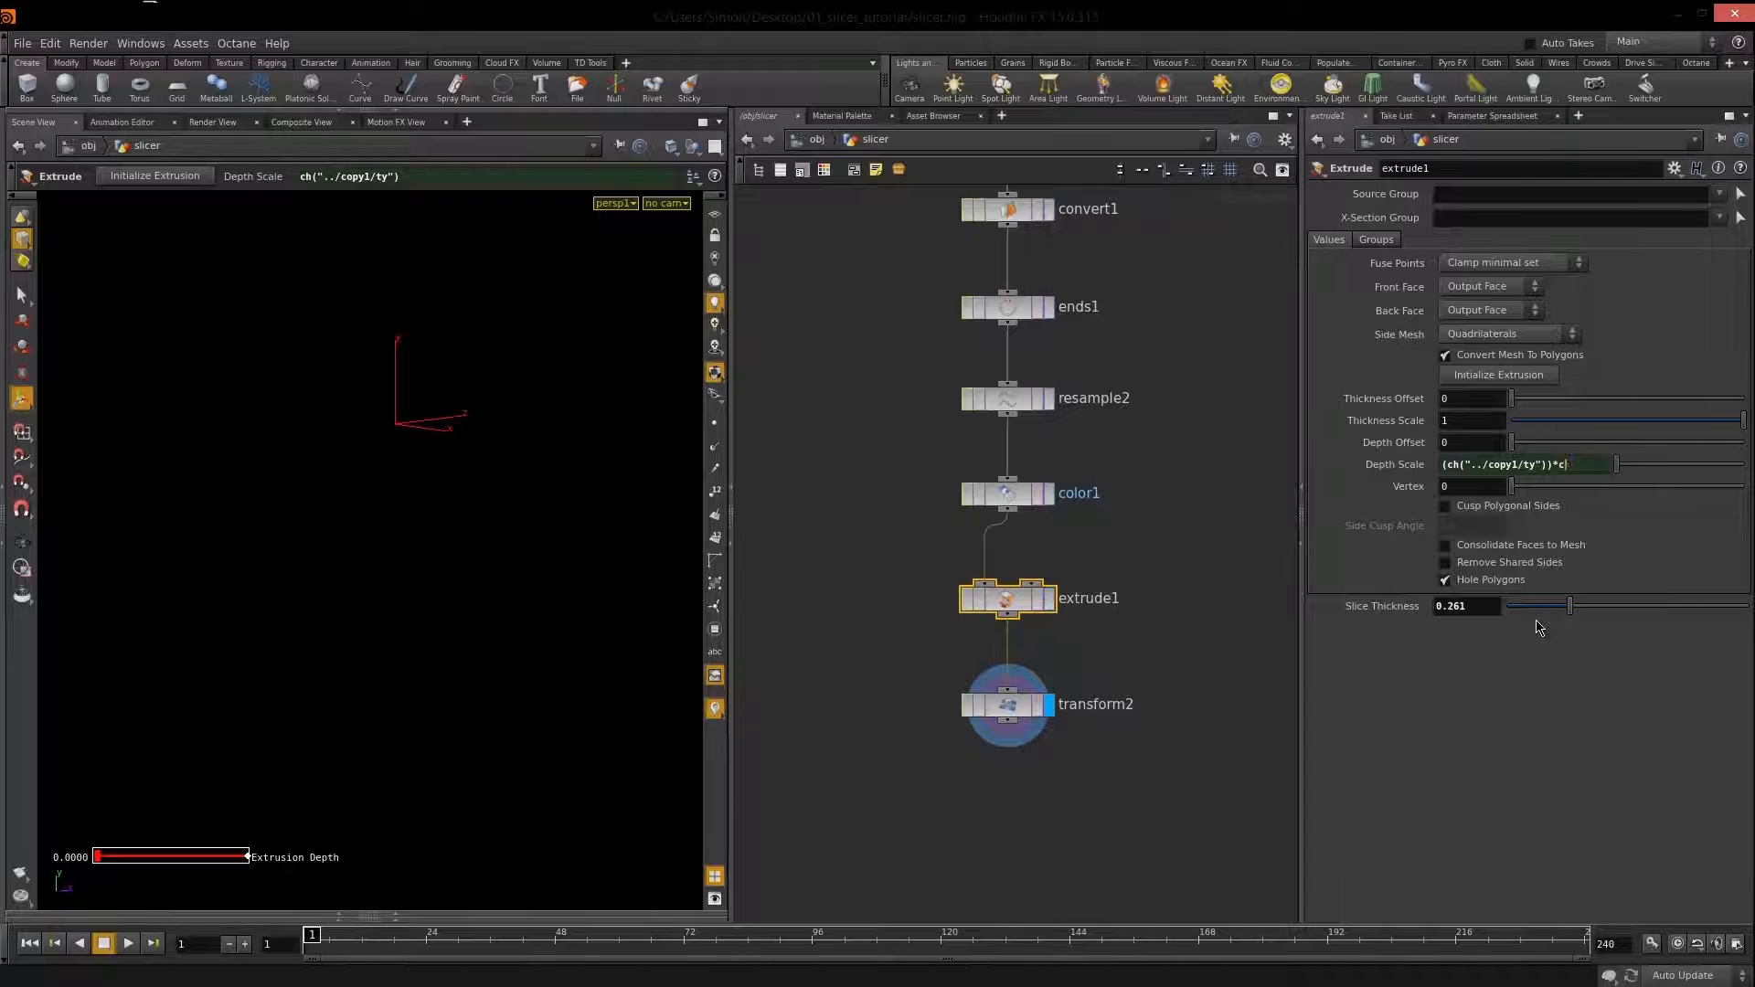
pyautogui.write('h(')
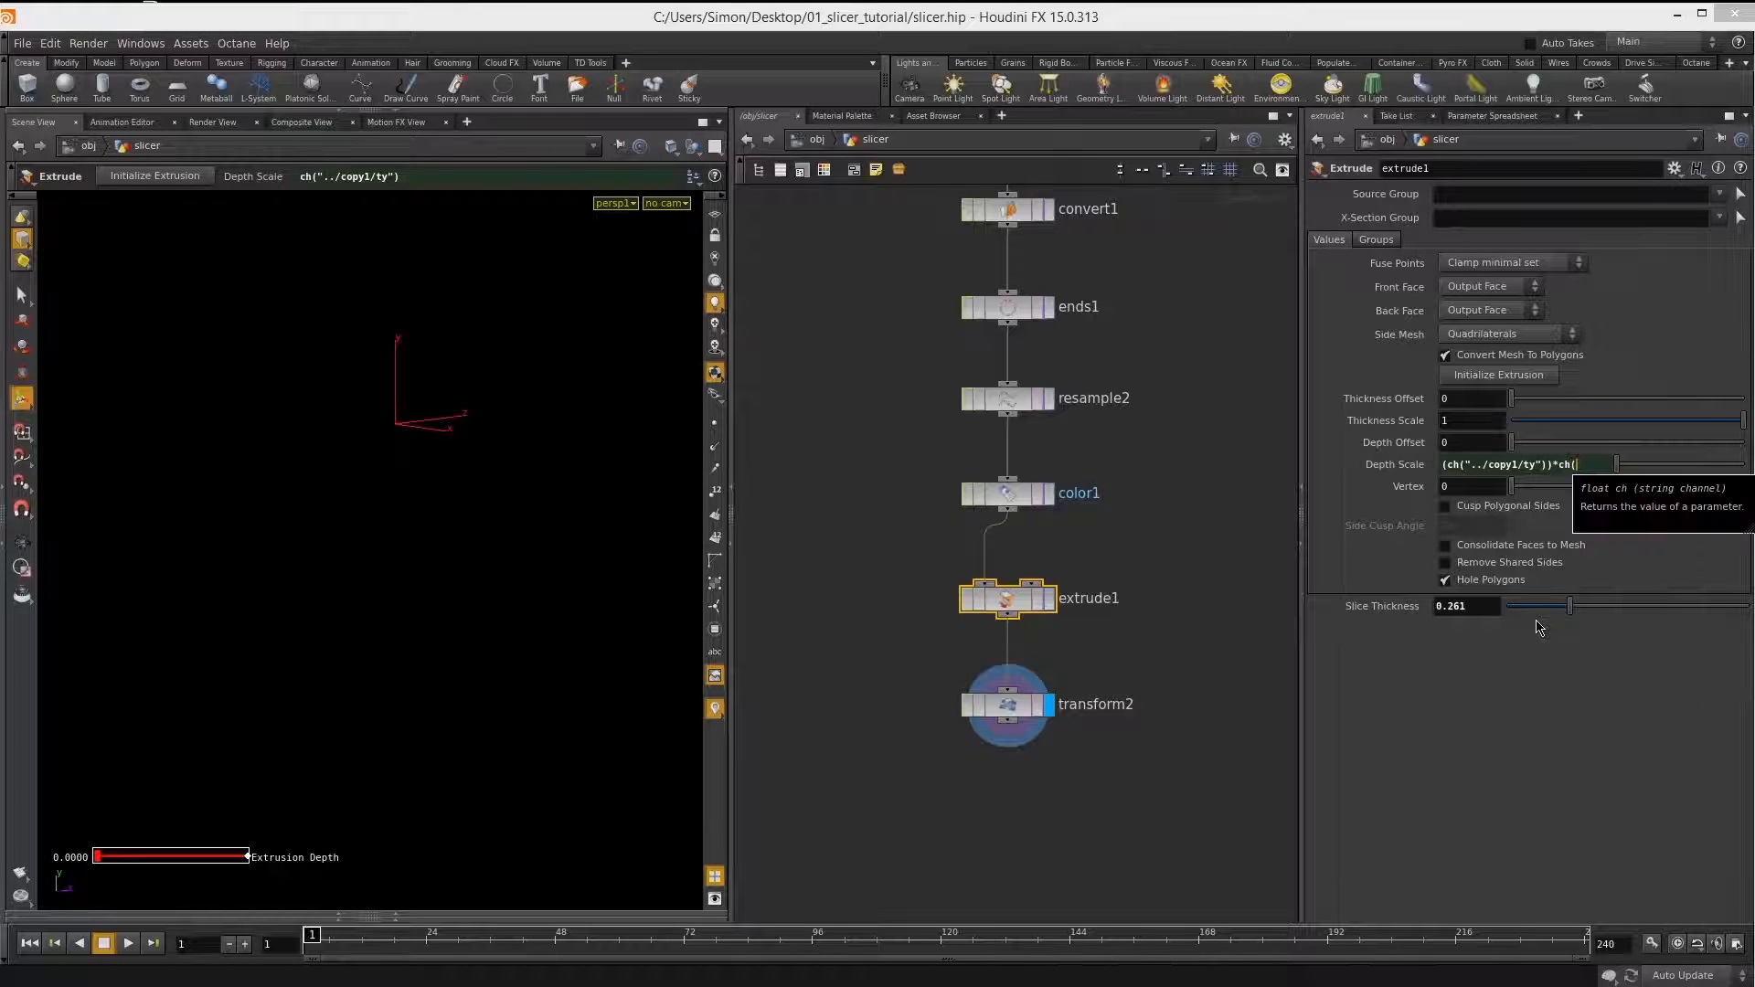
pyautogui.write('"')
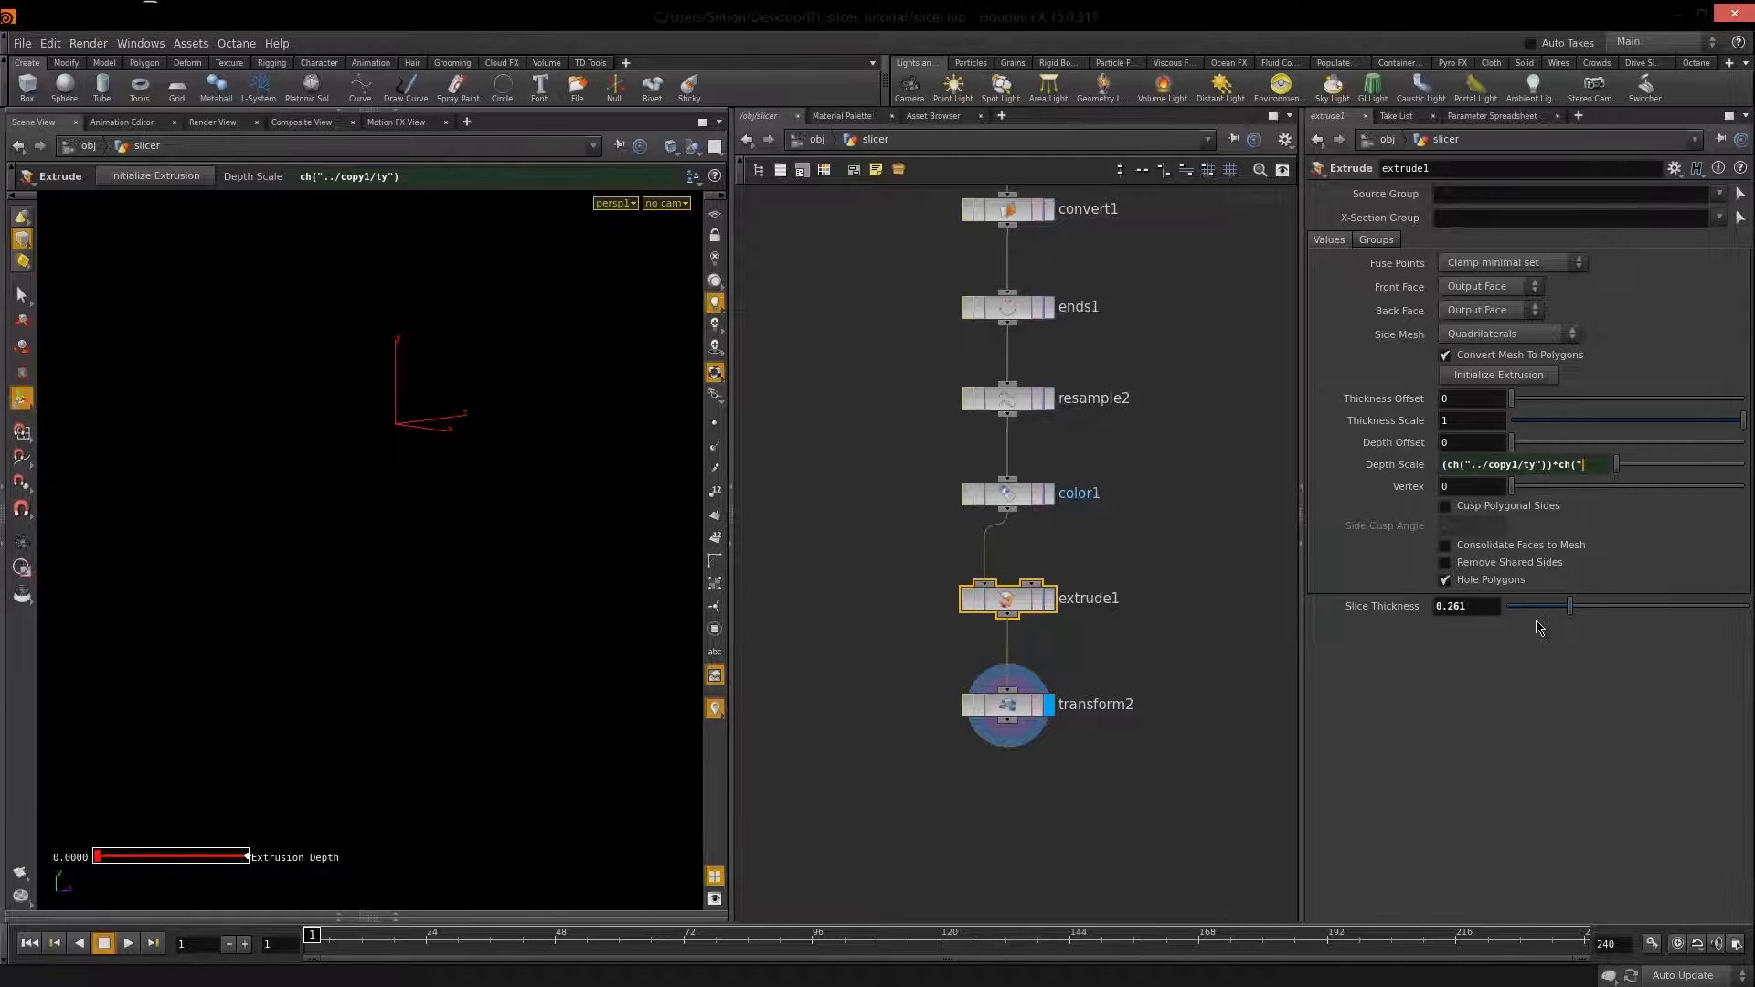
pyautogui.write('slice_')
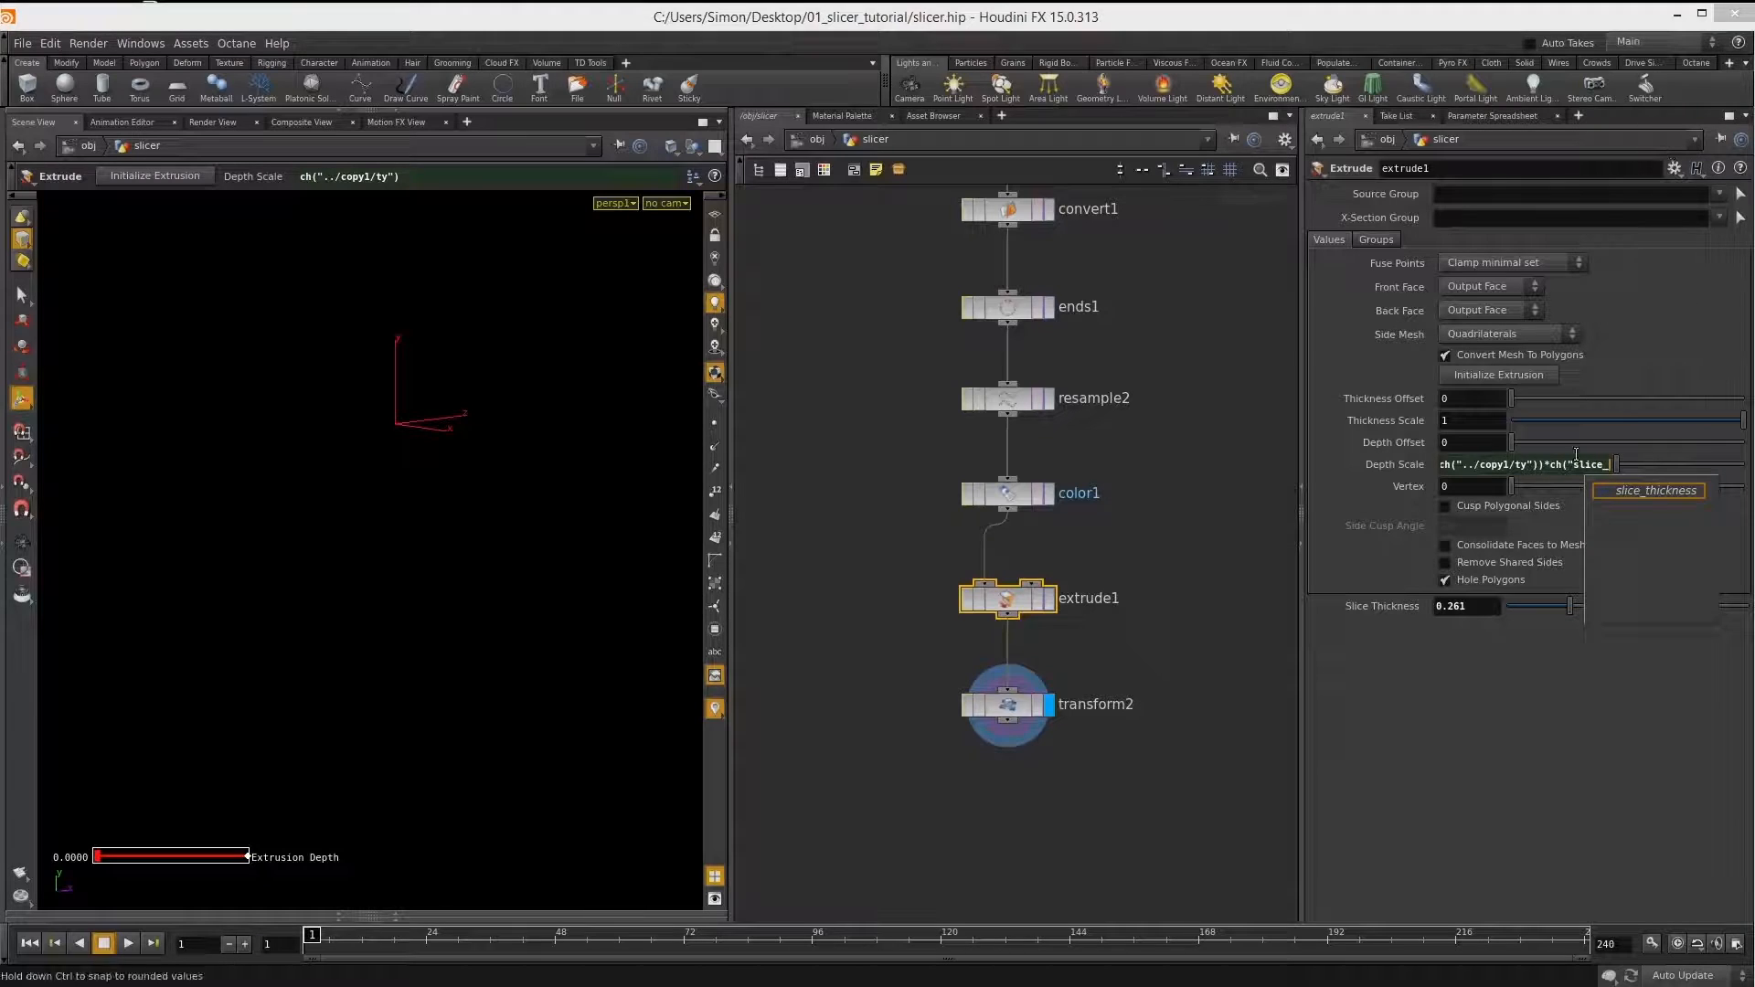
pyautogui.click(1650, 491)
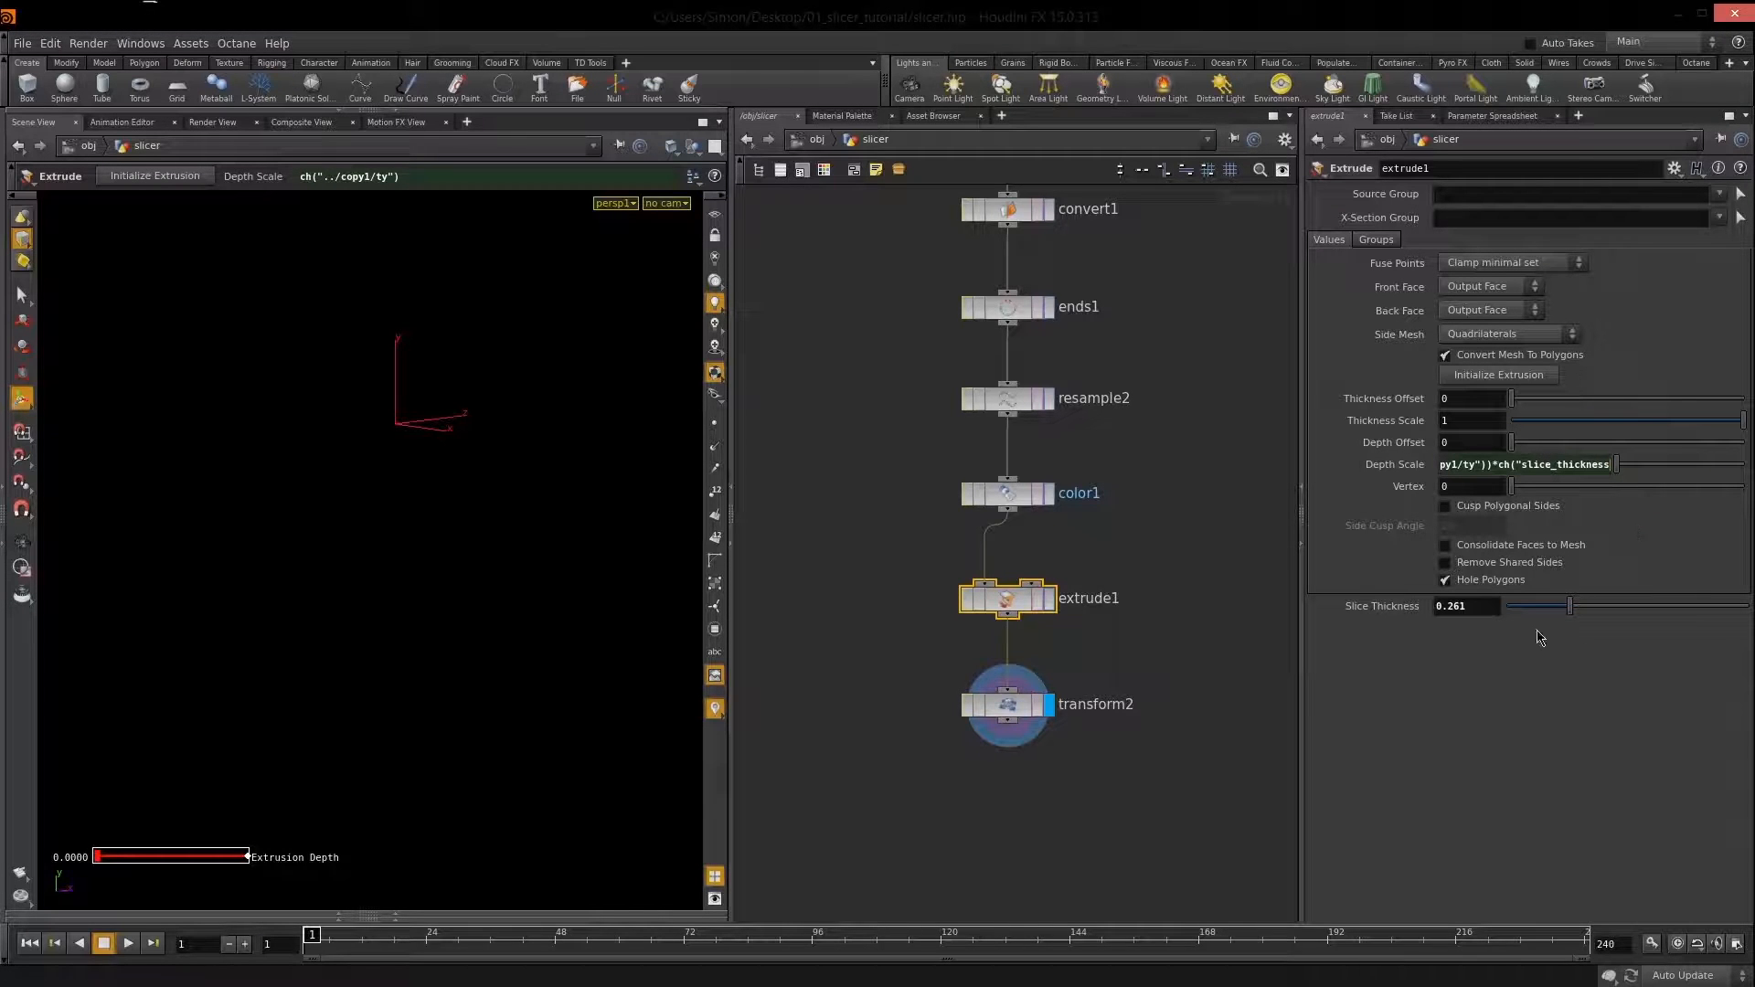
pyautogui.write('")')
pyautogui.press('Return')
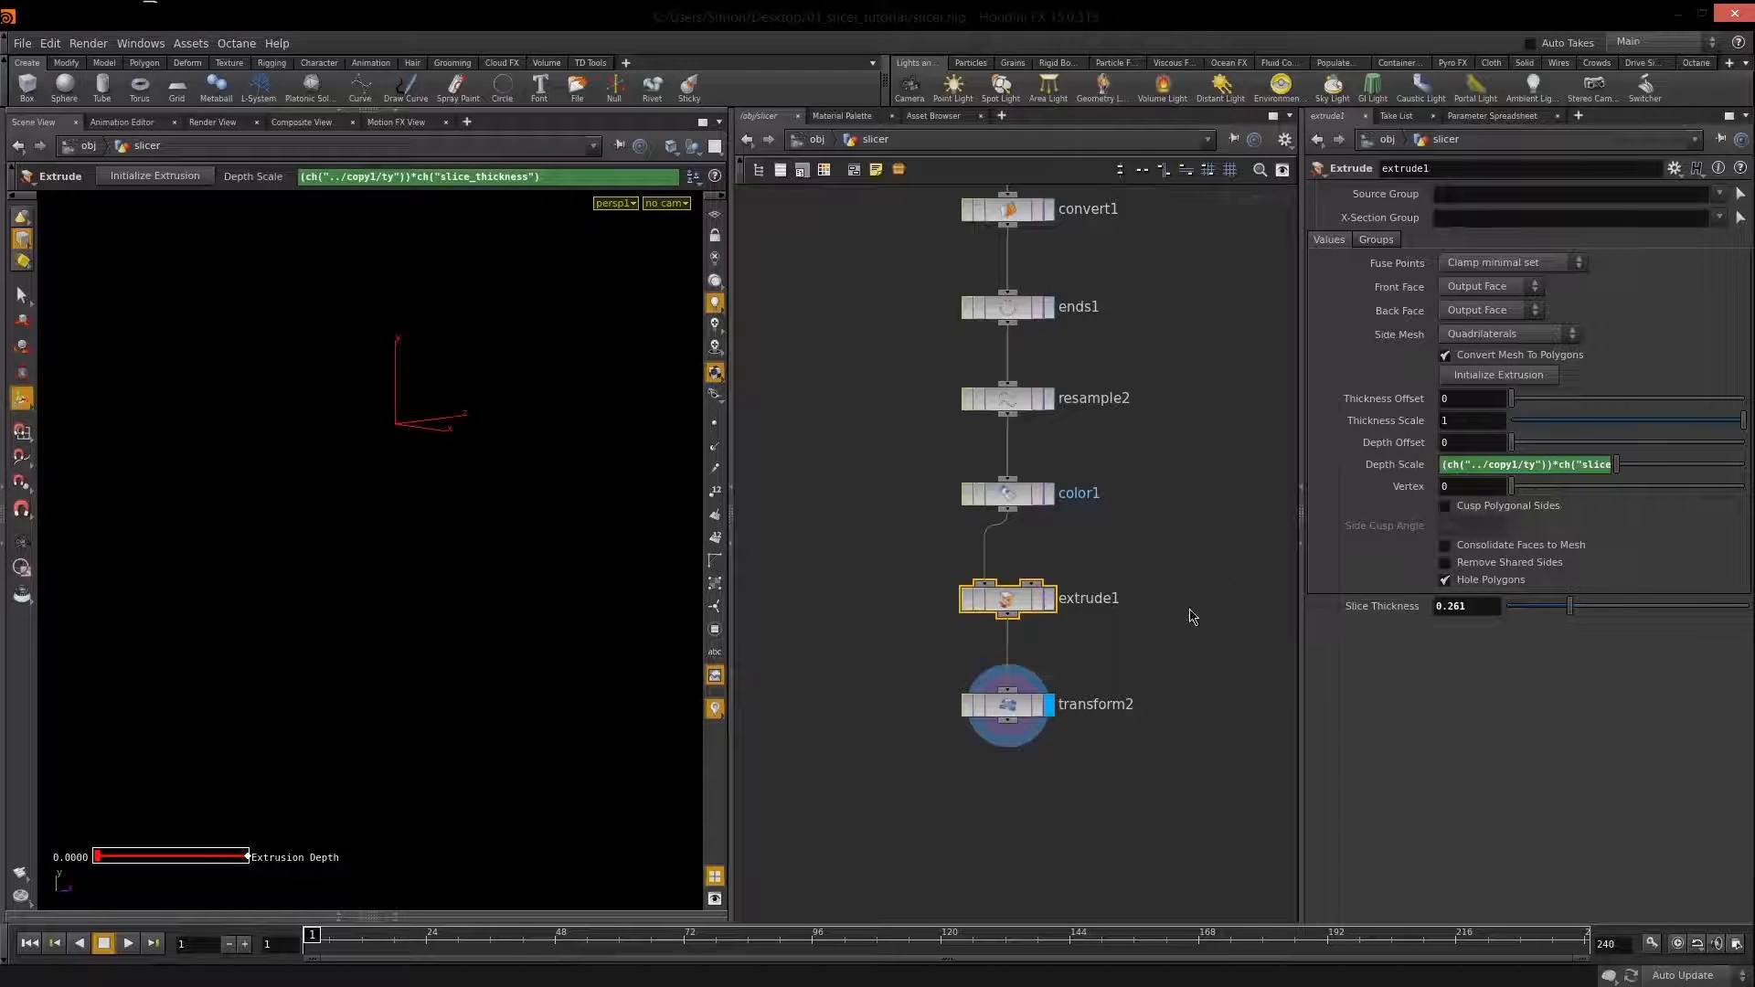
# Add extrude1's Slice Thickness parameter to the root of the Slicer asset's type properties and review the custom slicer parameters.
pyautogui.moveTo(1175, 308); pyautogui.dragTo(708, 123)
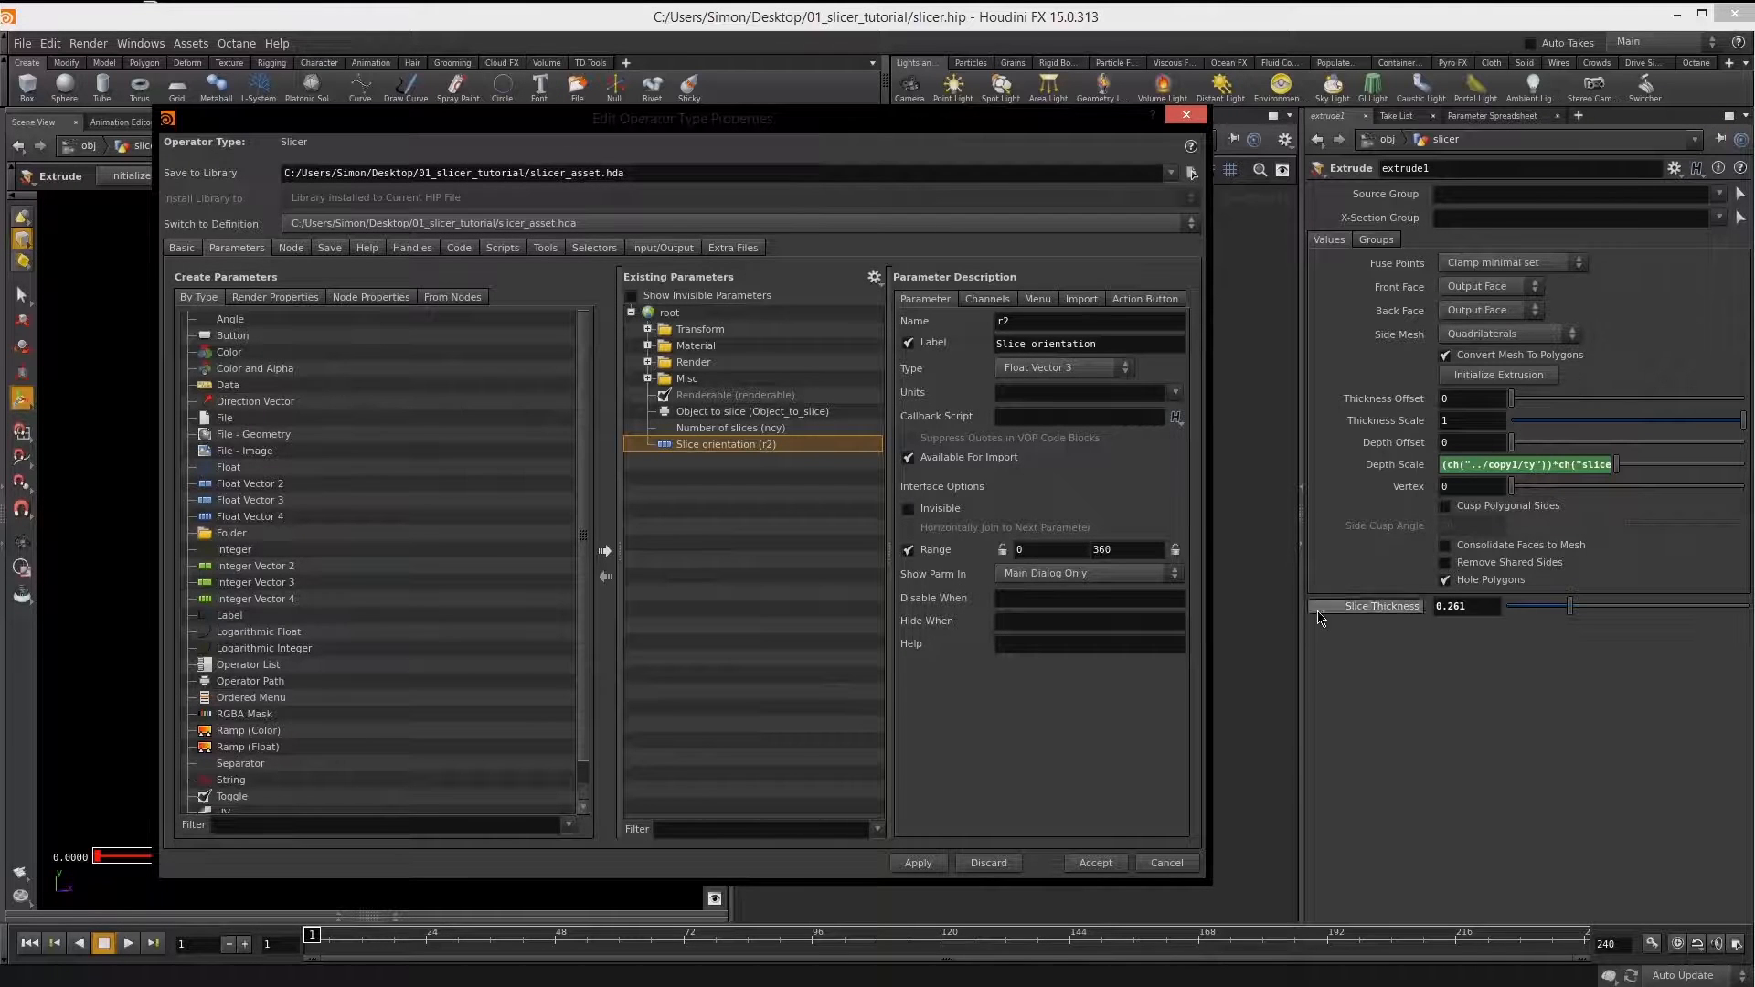
pyautogui.moveTo(1390, 607); pyautogui.dragTo(666, 315)
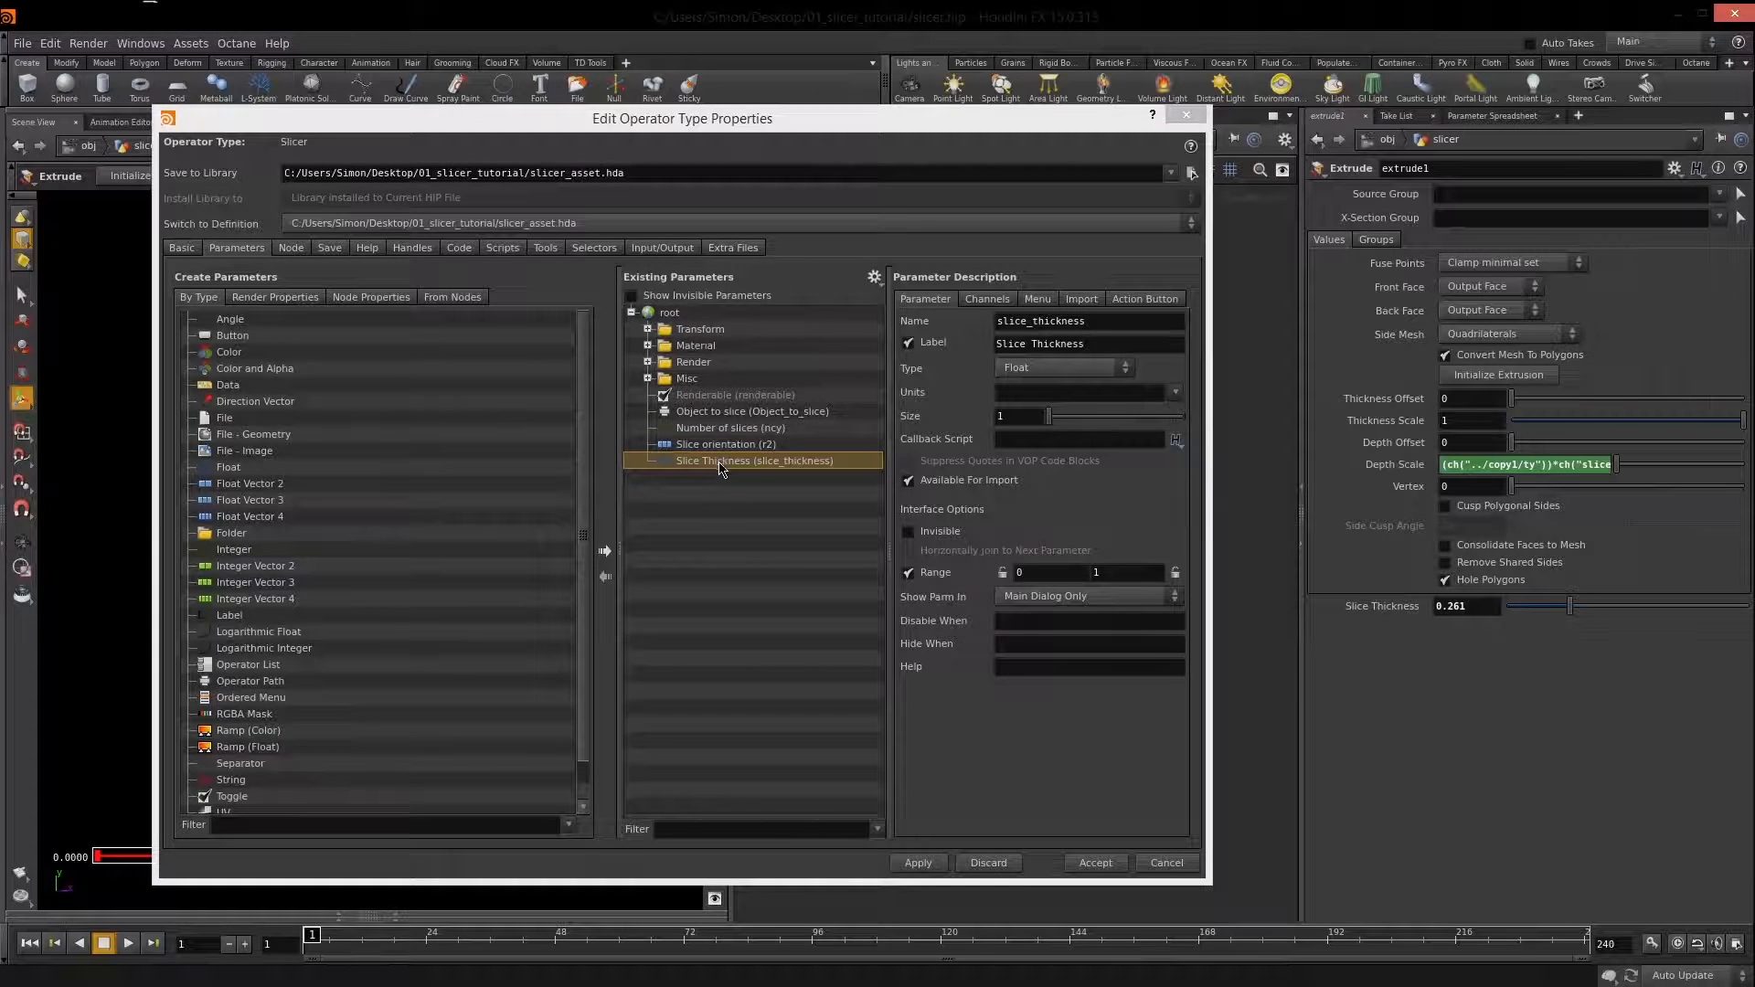
pyautogui.click(713, 412)
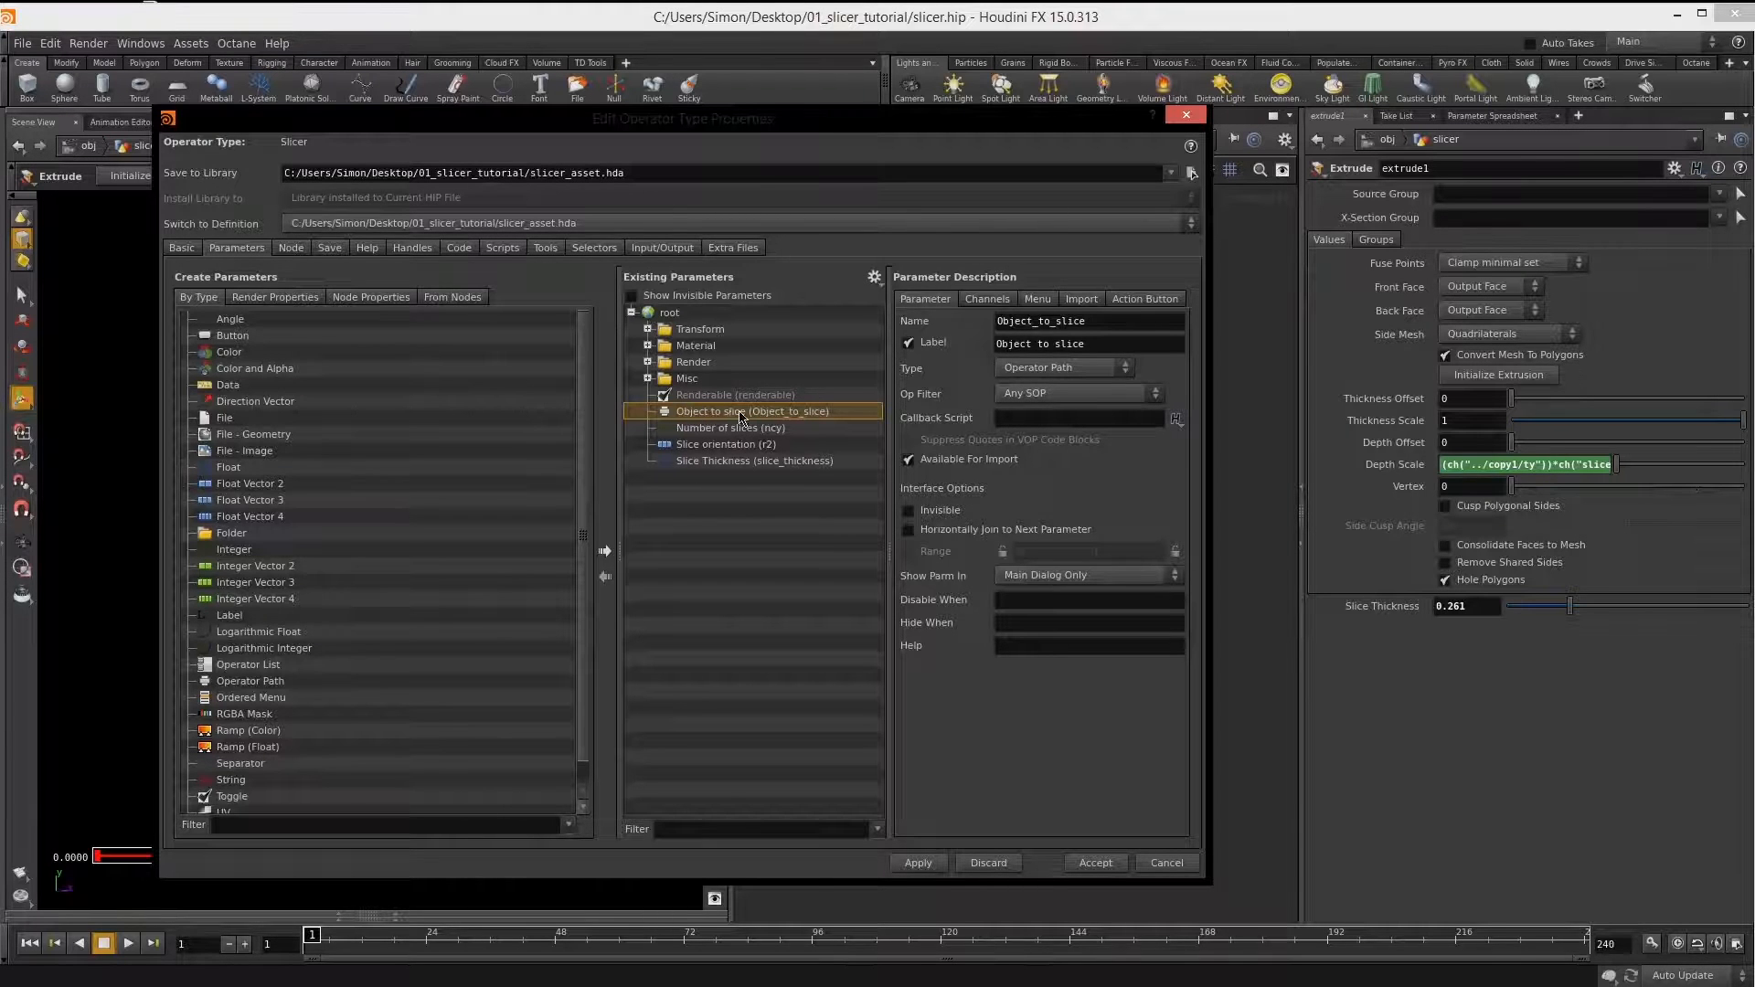
pyautogui.click(749, 428)
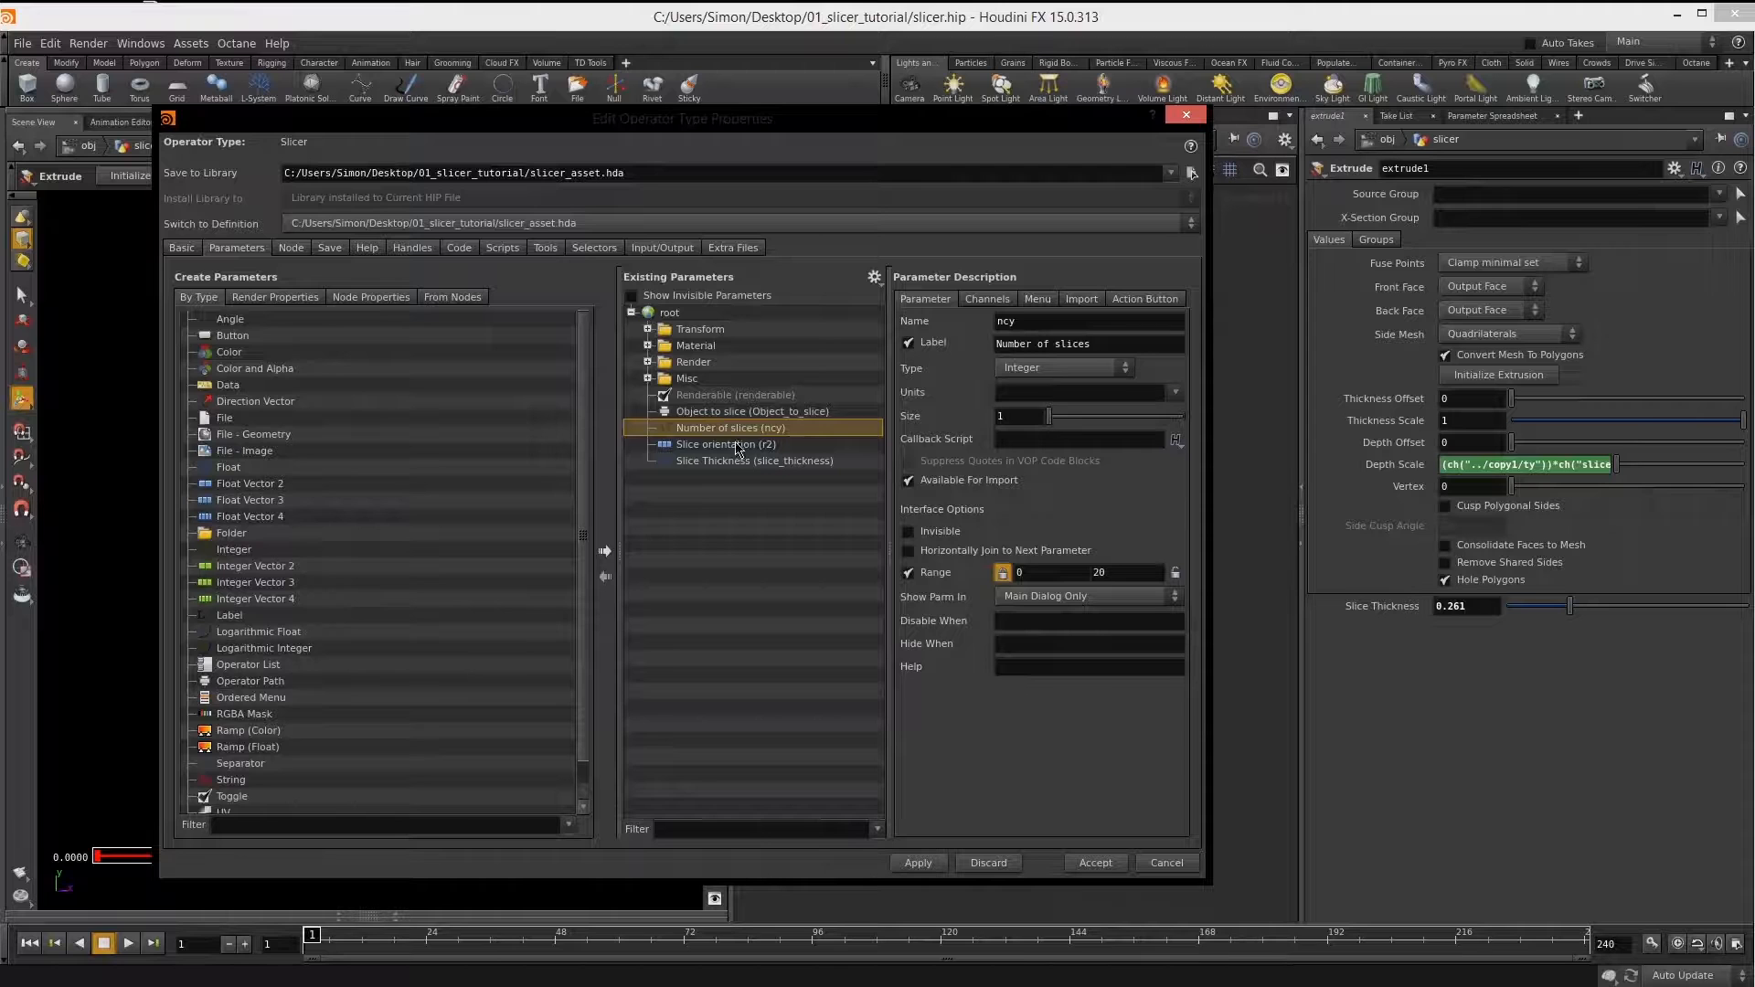
pyautogui.click(737, 446)
pyautogui.click(717, 462)
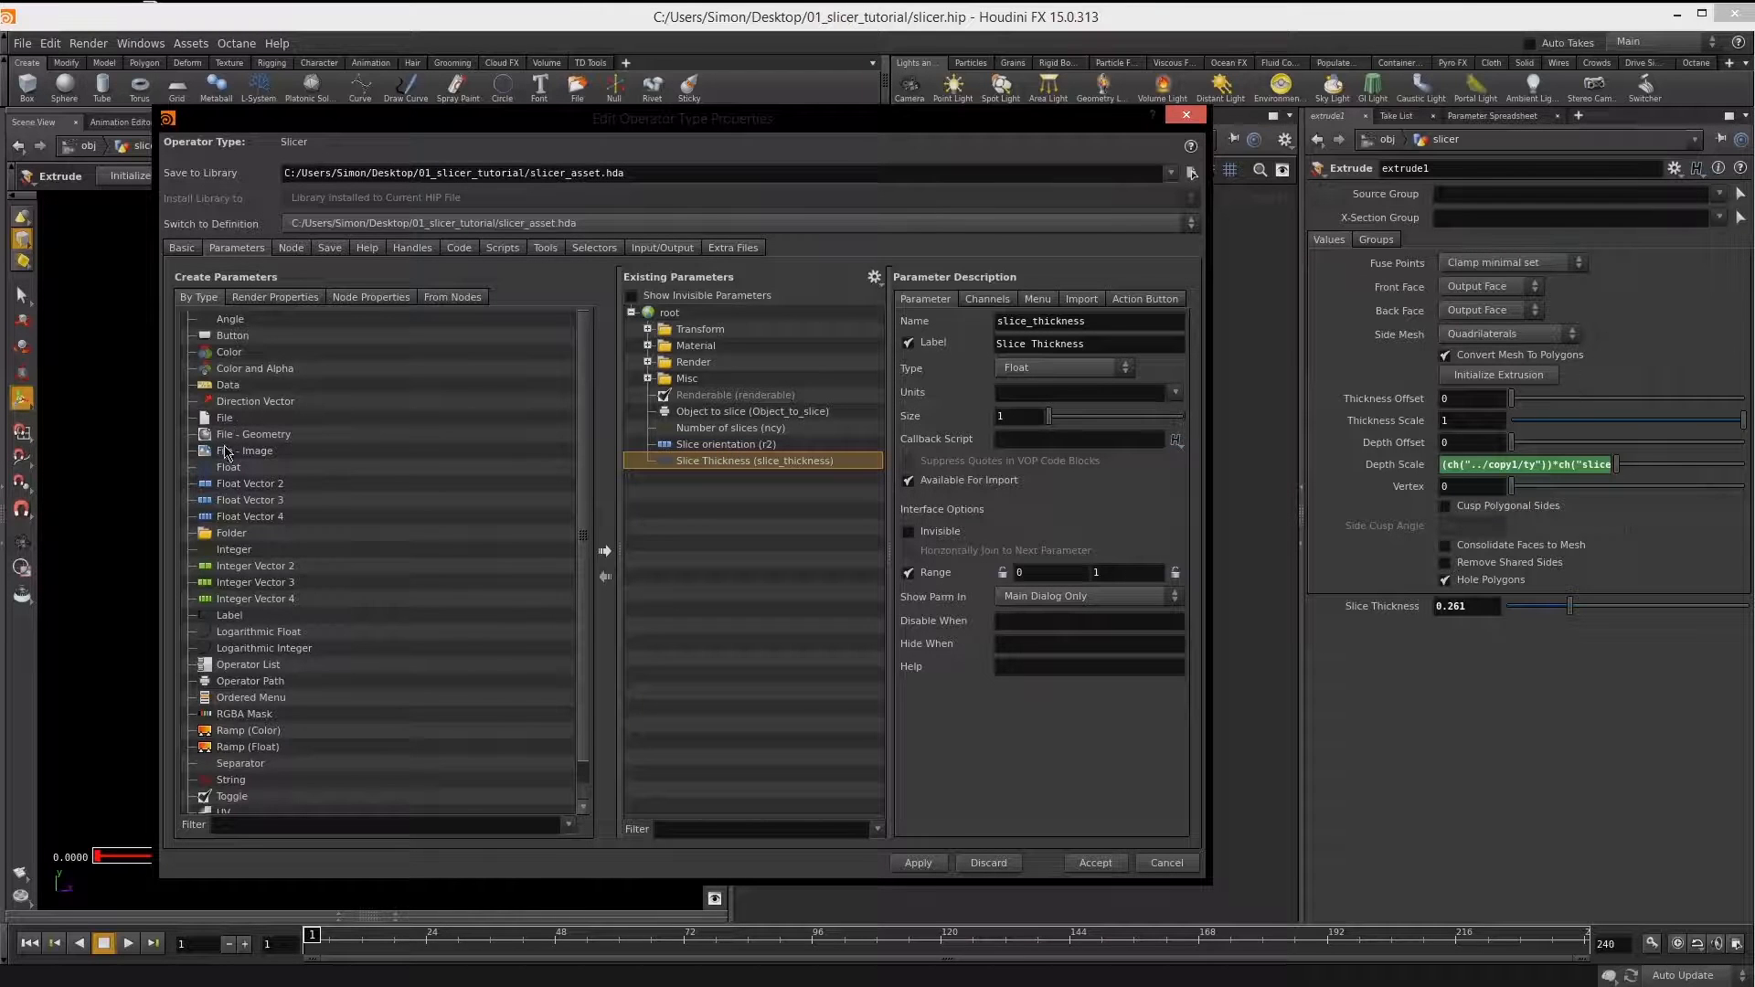
# Try to group the four slicer parameters in a root folder labelled "Slicer Parameters".
pyautogui.moveTo(230, 538); pyautogui.dragTo(700, 387)
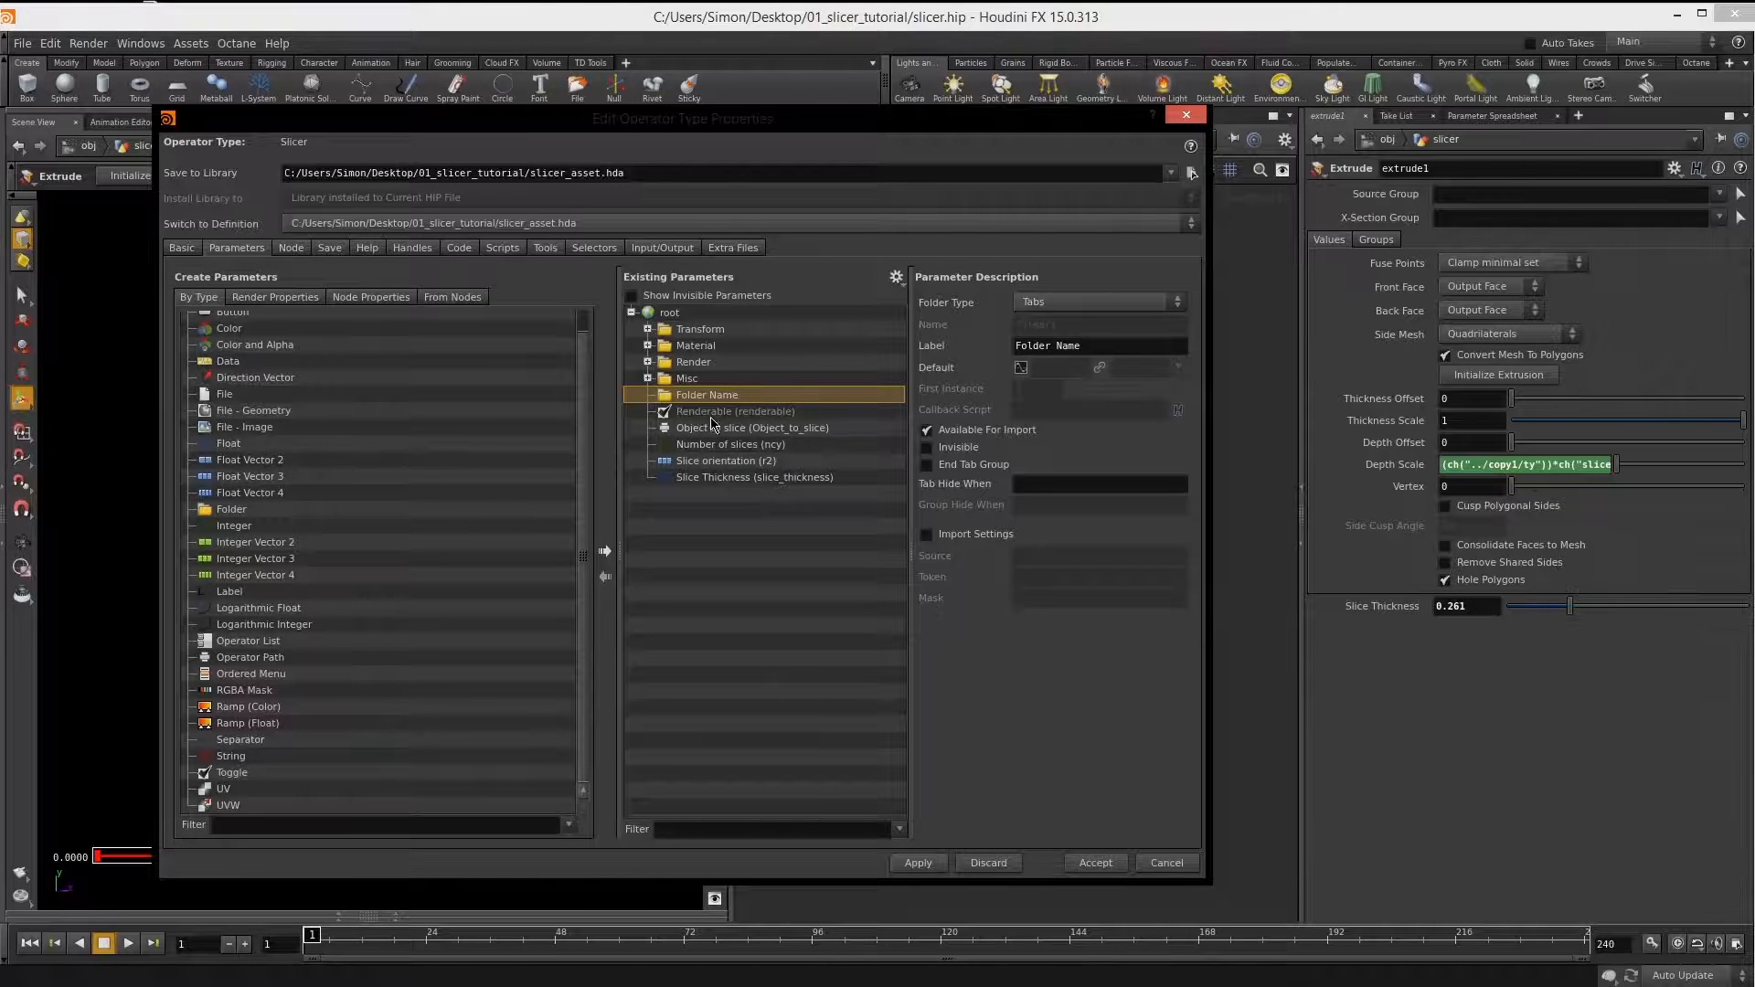
pyautogui.doubleClick(697, 395)
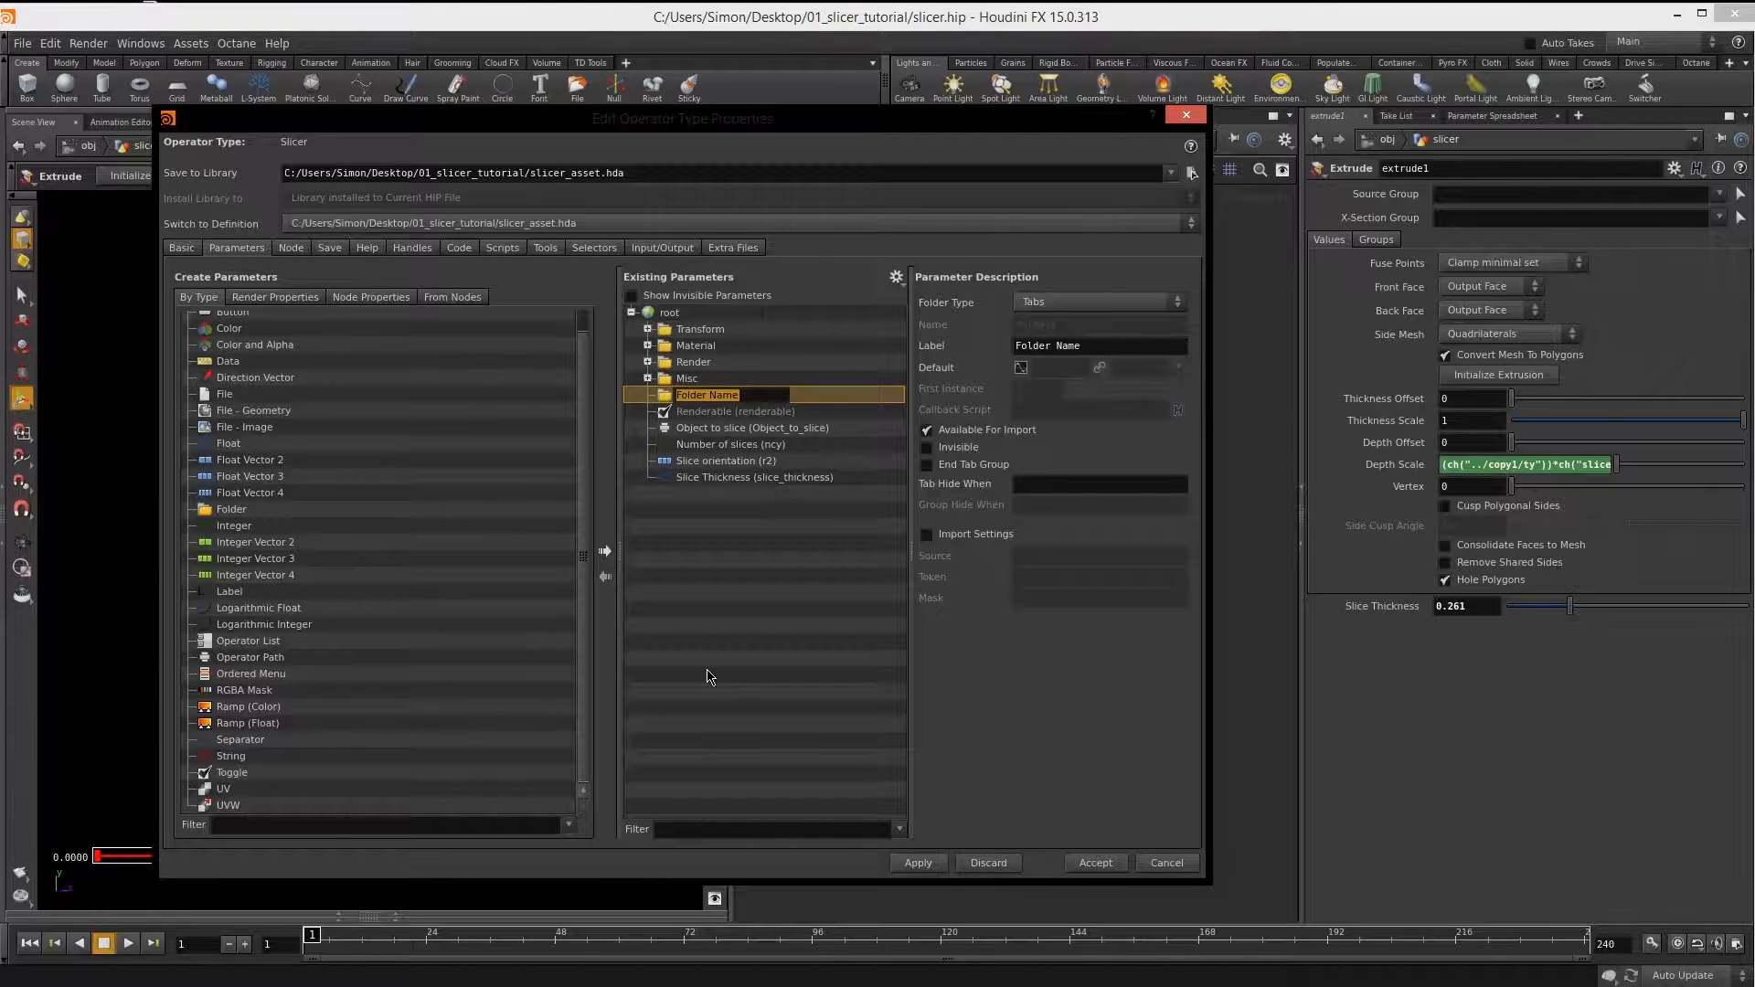
pyautogui.write('Slicer Parameters')
pyautogui.press('Return')
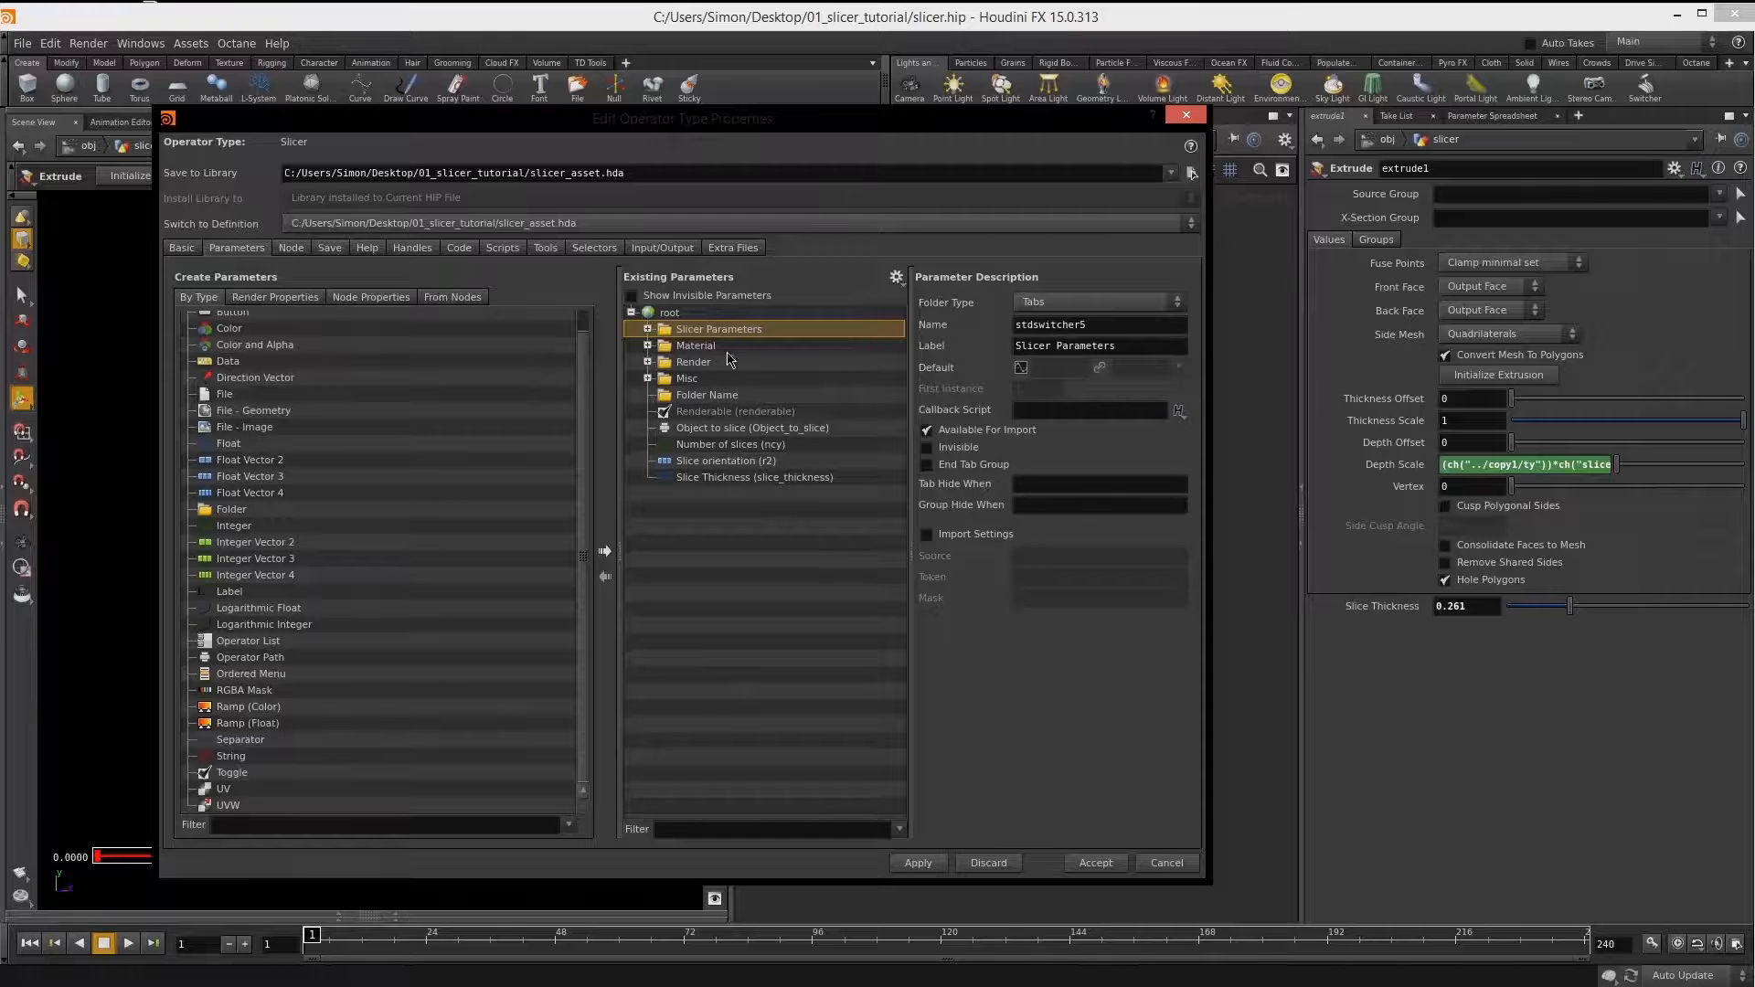
pyautogui.click(716, 435)
pyautogui.keyDown('shift'); pyautogui.click(740, 476); pyautogui.keyUp('shift')
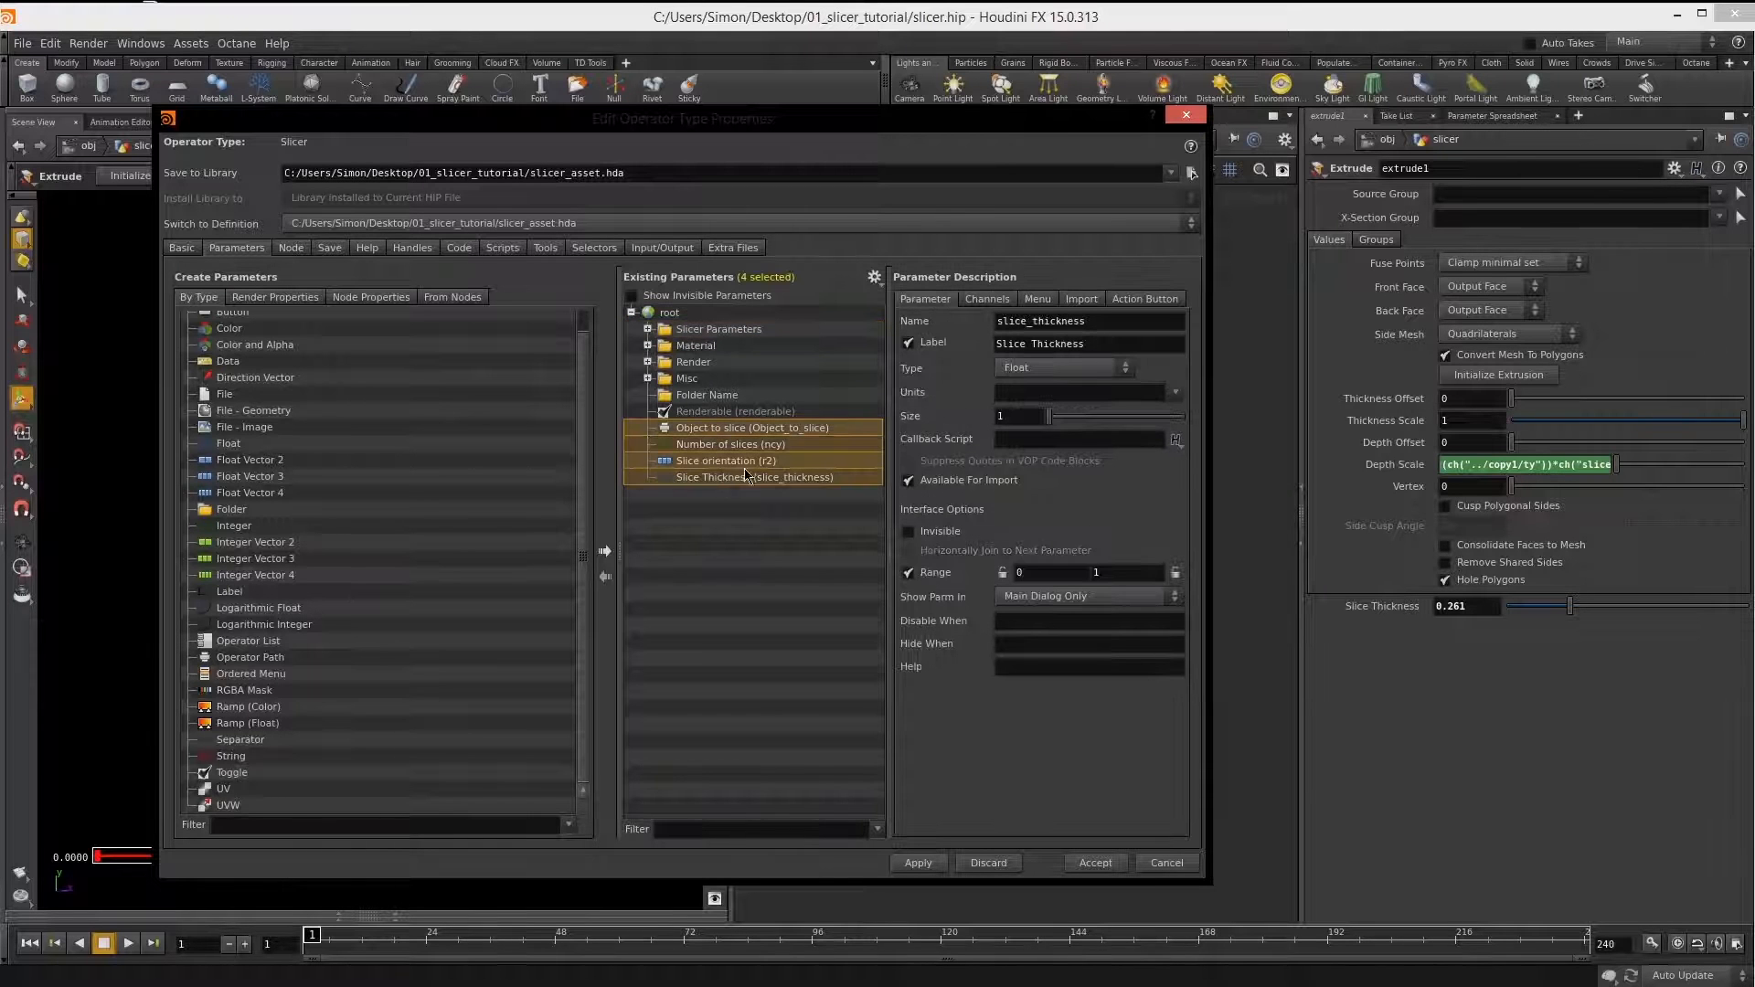
pyautogui.moveTo(704, 435); pyautogui.dragTo(716, 344)
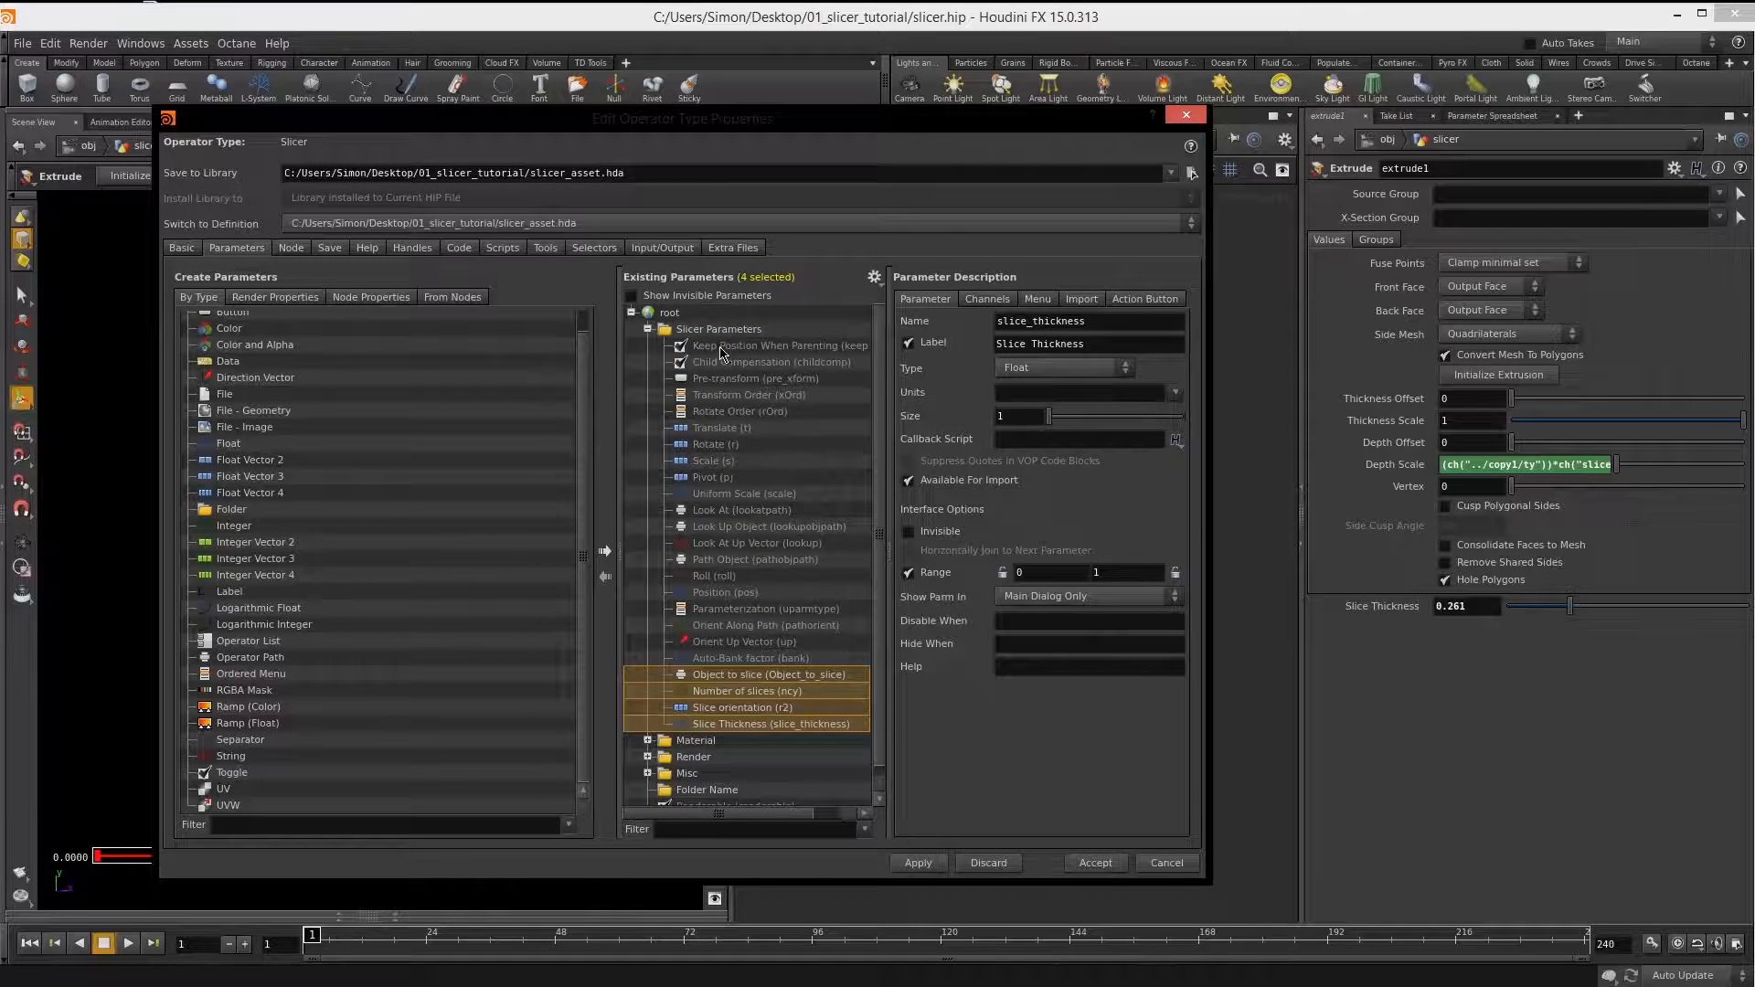
# Undo the folder and parameter changes in the asset's existing parameters and collapse the Transform folder.
pyautogui.hotkey('ctrl', 'z')
pyautogui.hotkey('ctrl', 'z')
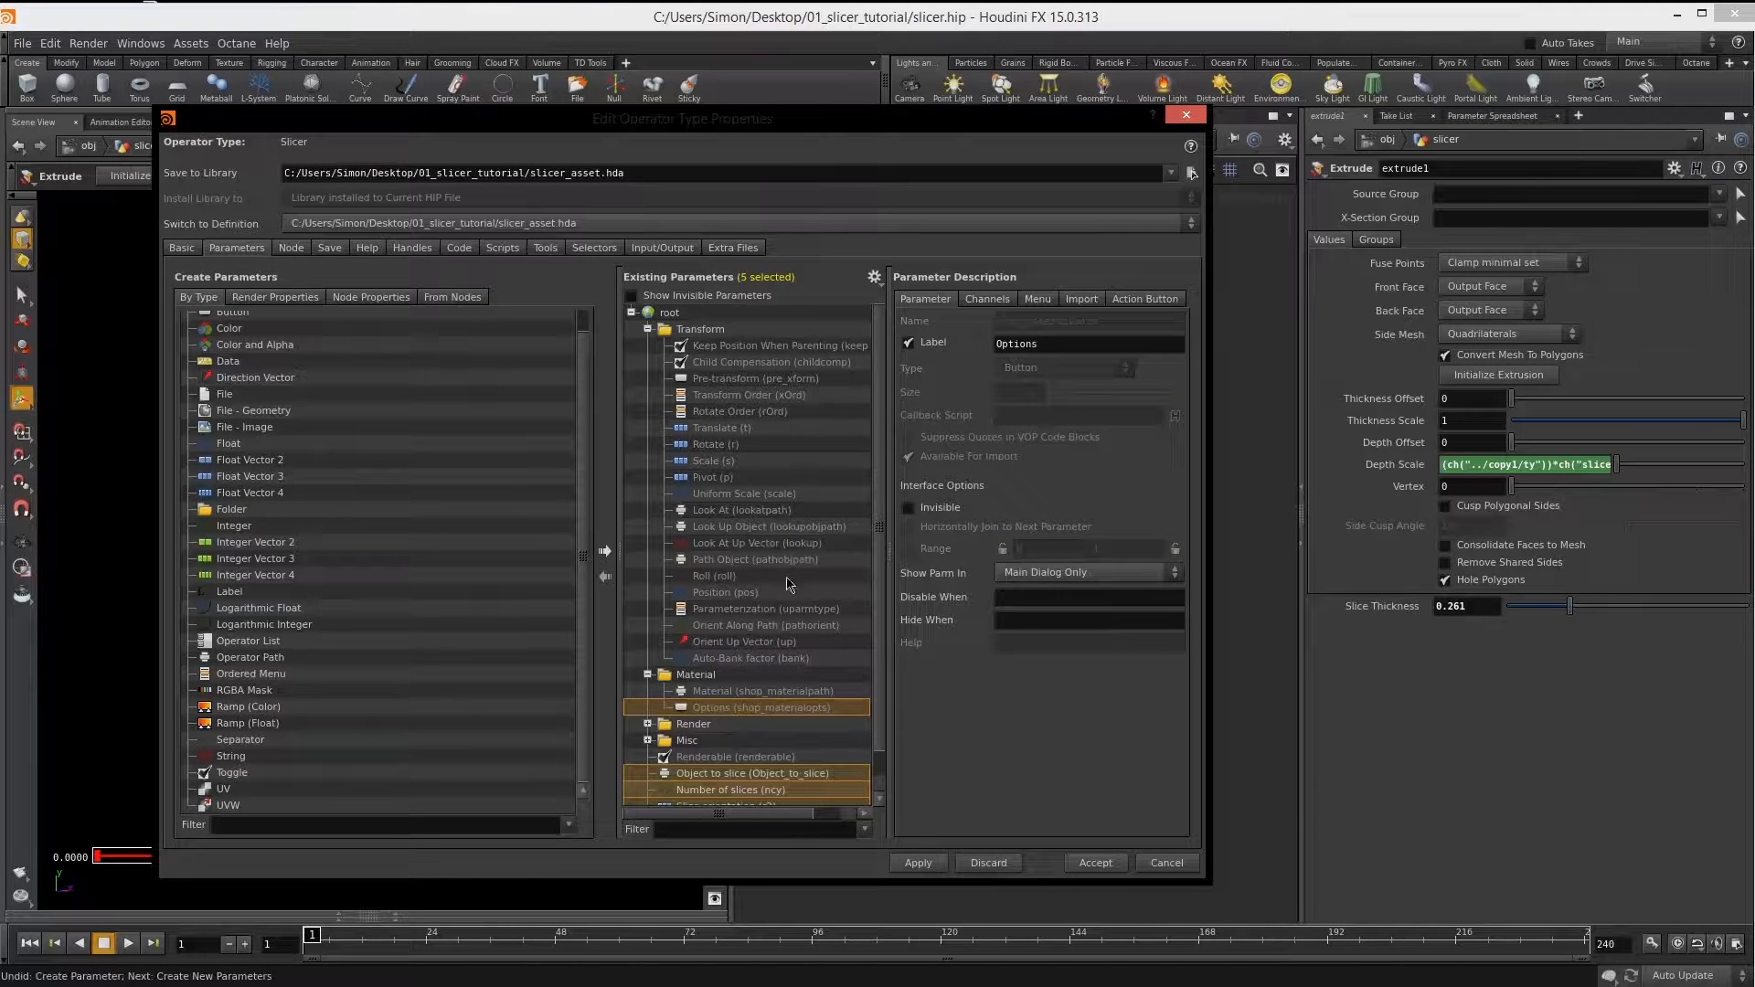
pyautogui.click(648, 329)
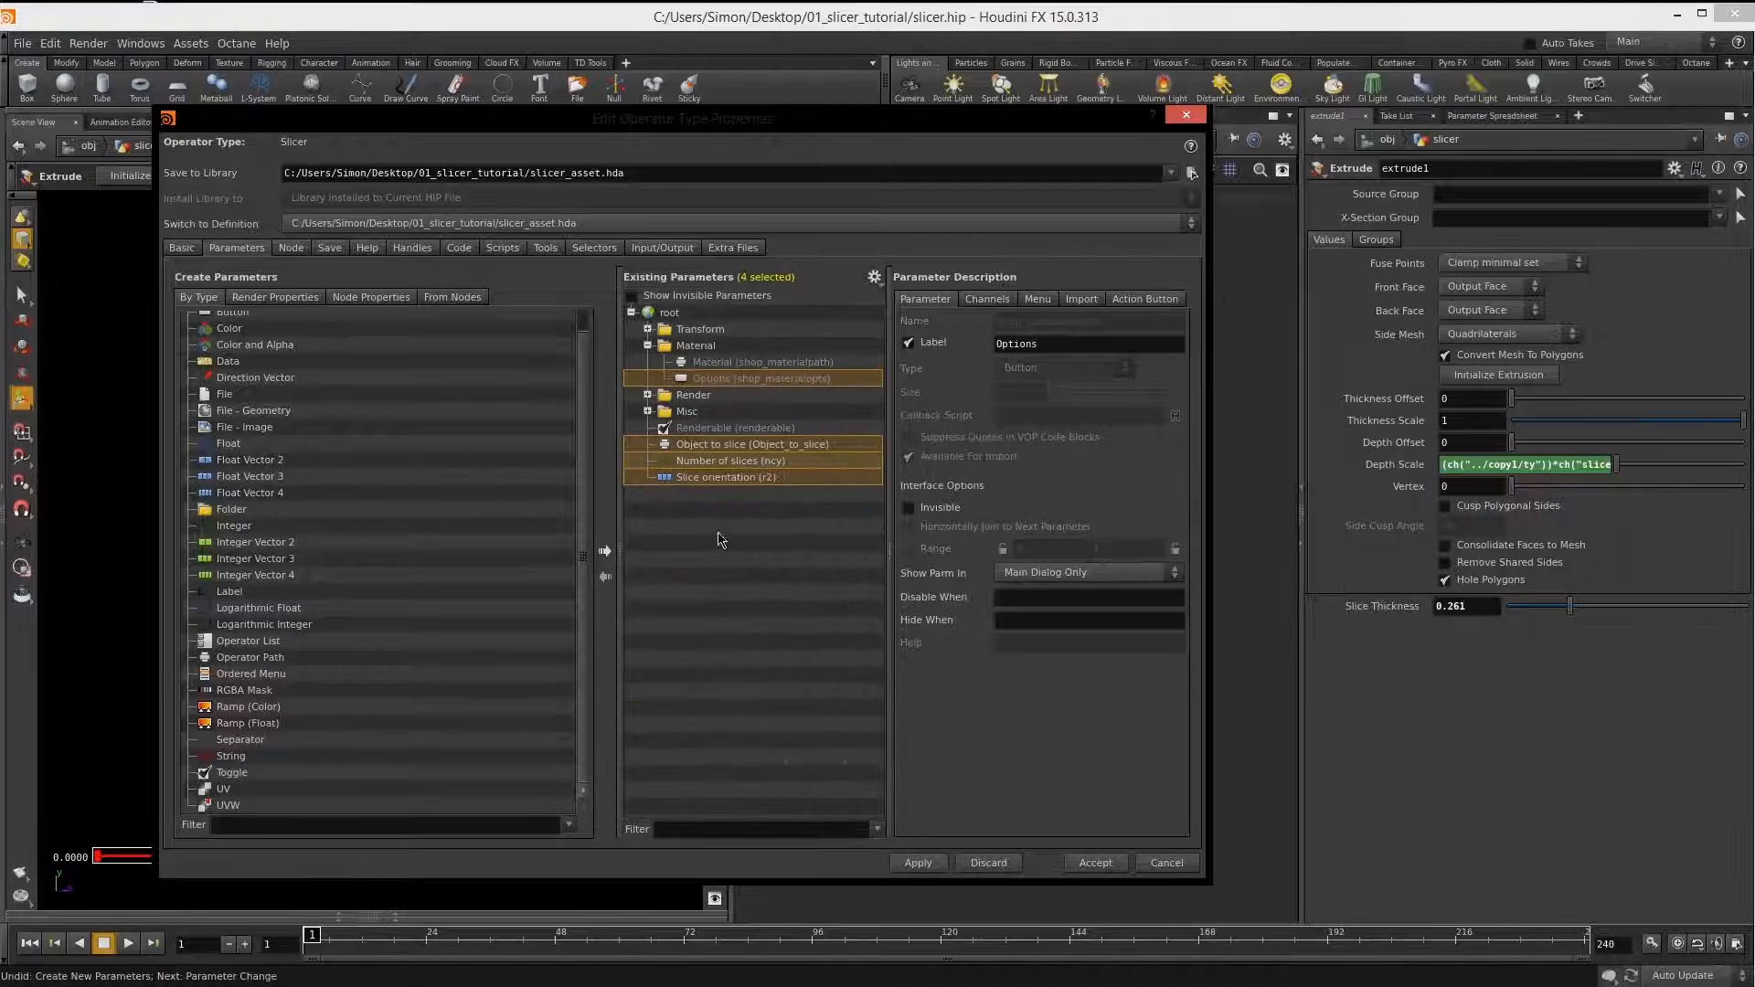
pyautogui.click(718, 539)
pyautogui.click(722, 478)
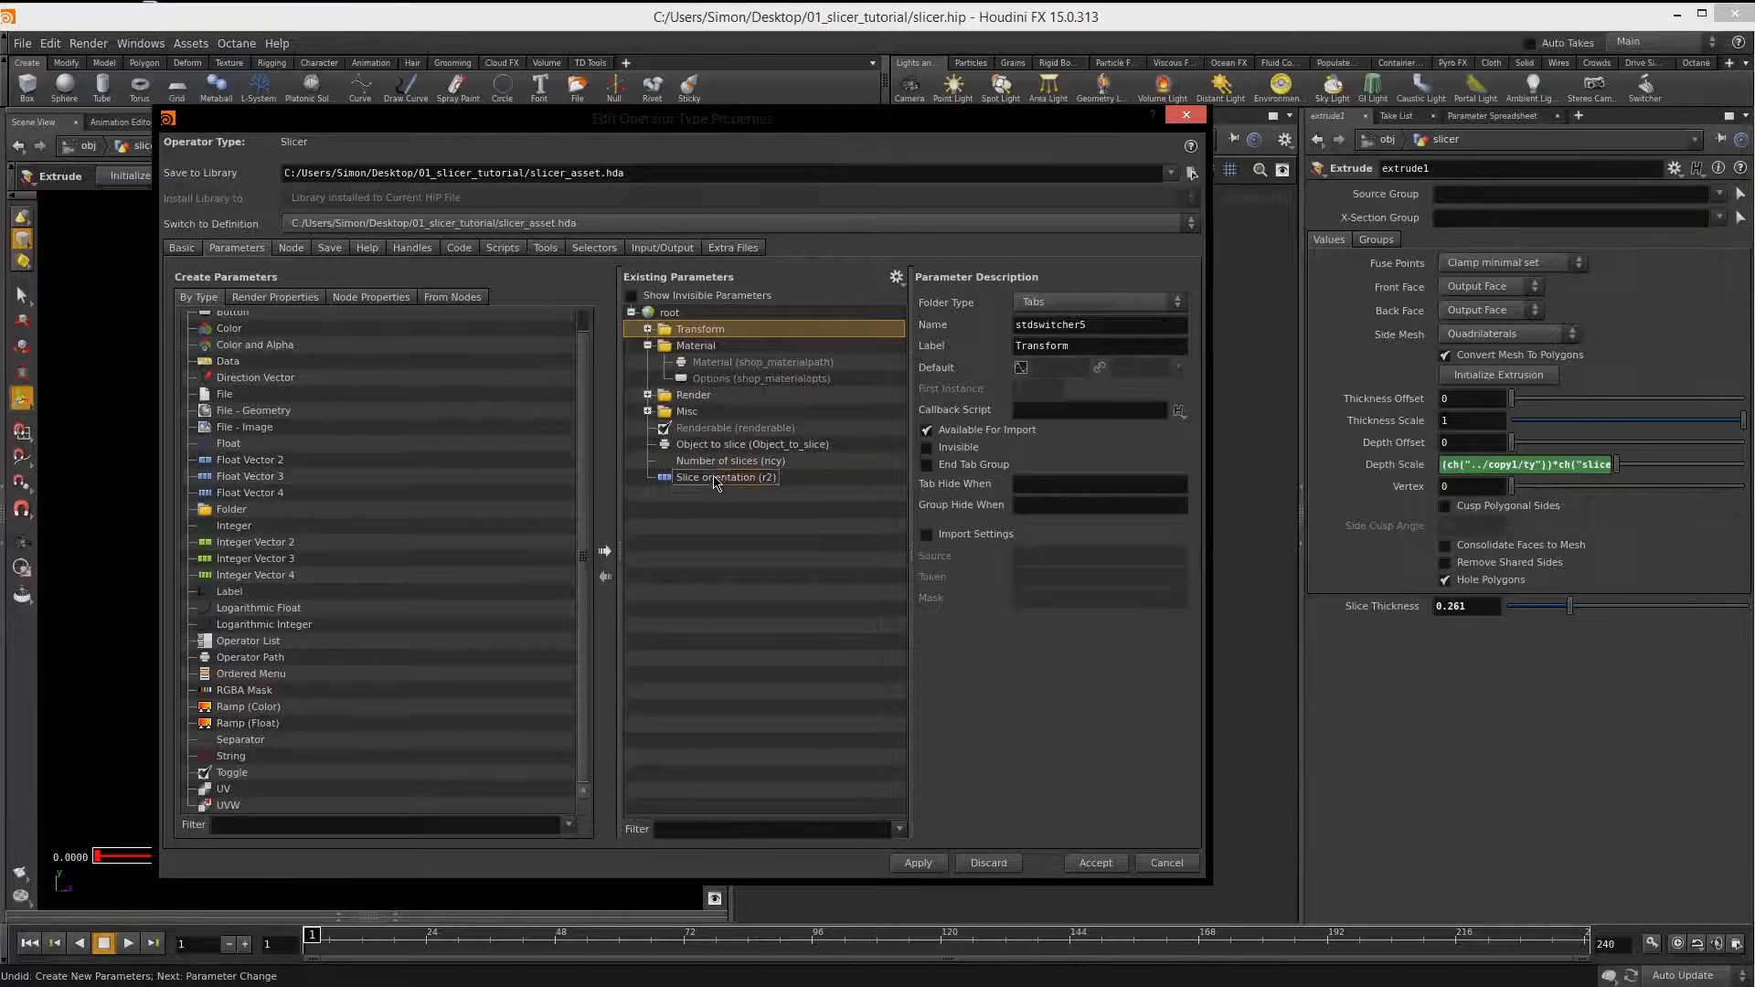
pyautogui.click(724, 512)
# Add extrude1's Slice Thickness to the asset's root parameters below Slice orientation again and collapse the Material folder.
pyautogui.moveTo(1387, 610); pyautogui.dragTo(662, 315)
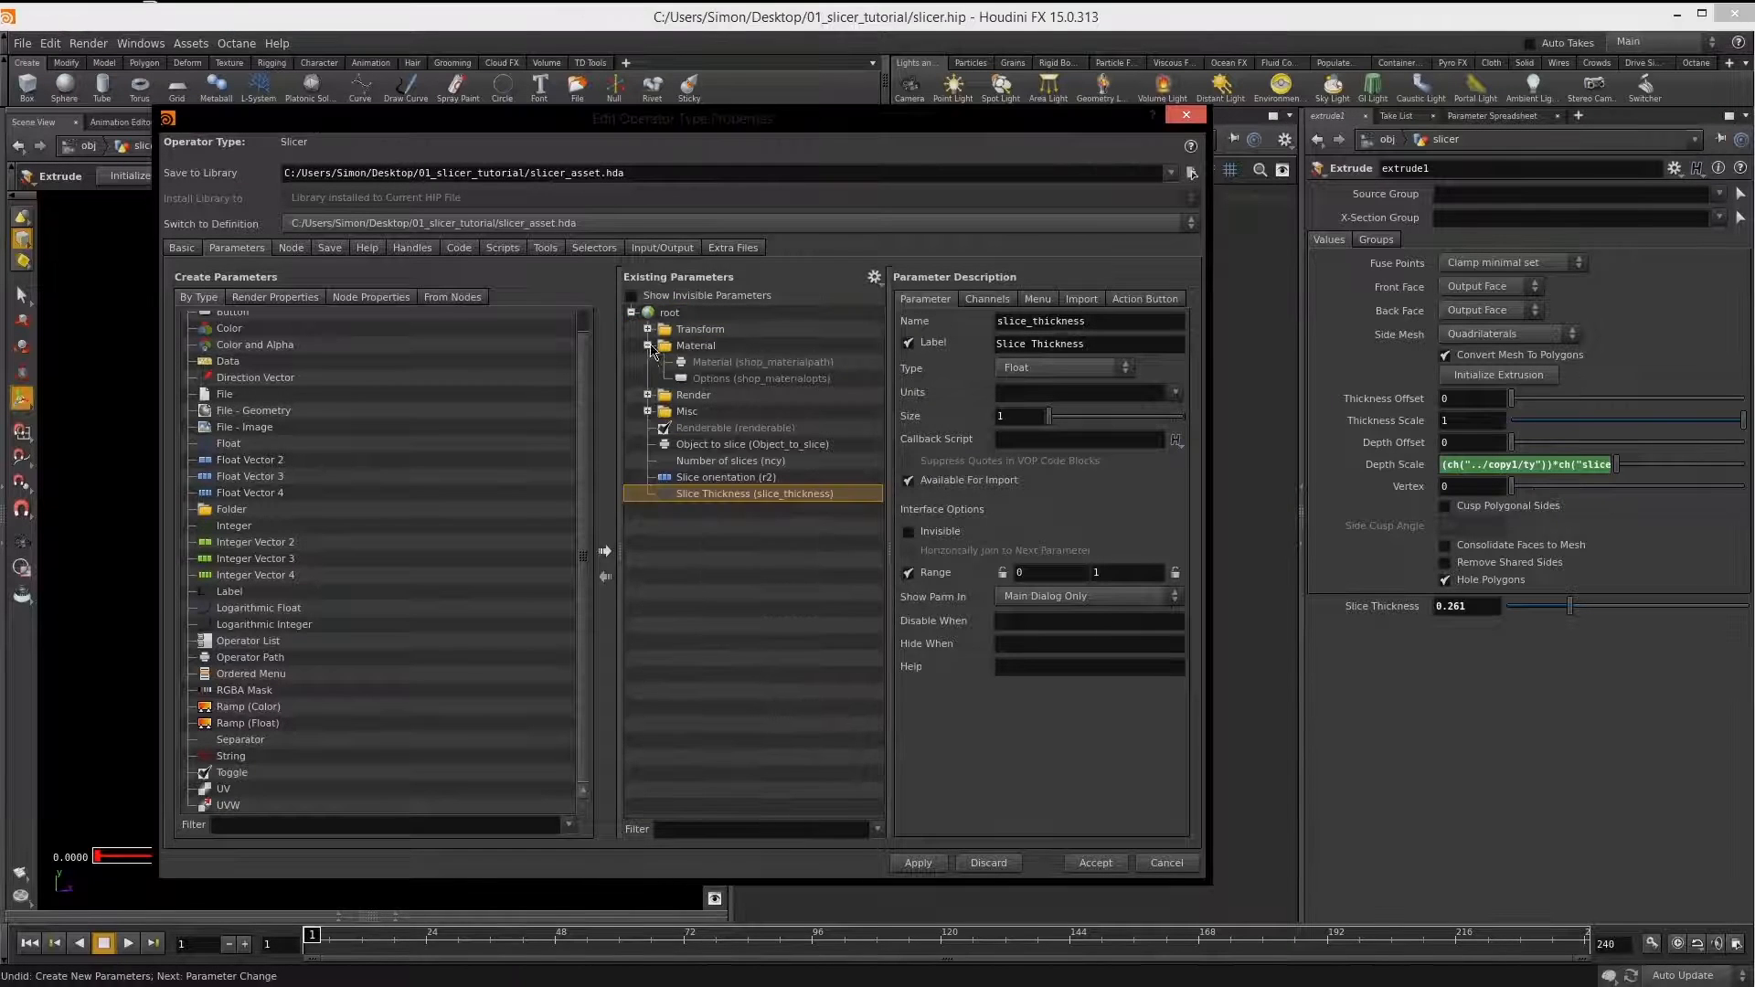
pyautogui.click(648, 345)
pyautogui.press('Up')
pyautogui.press('Up')
pyautogui.press('Up')
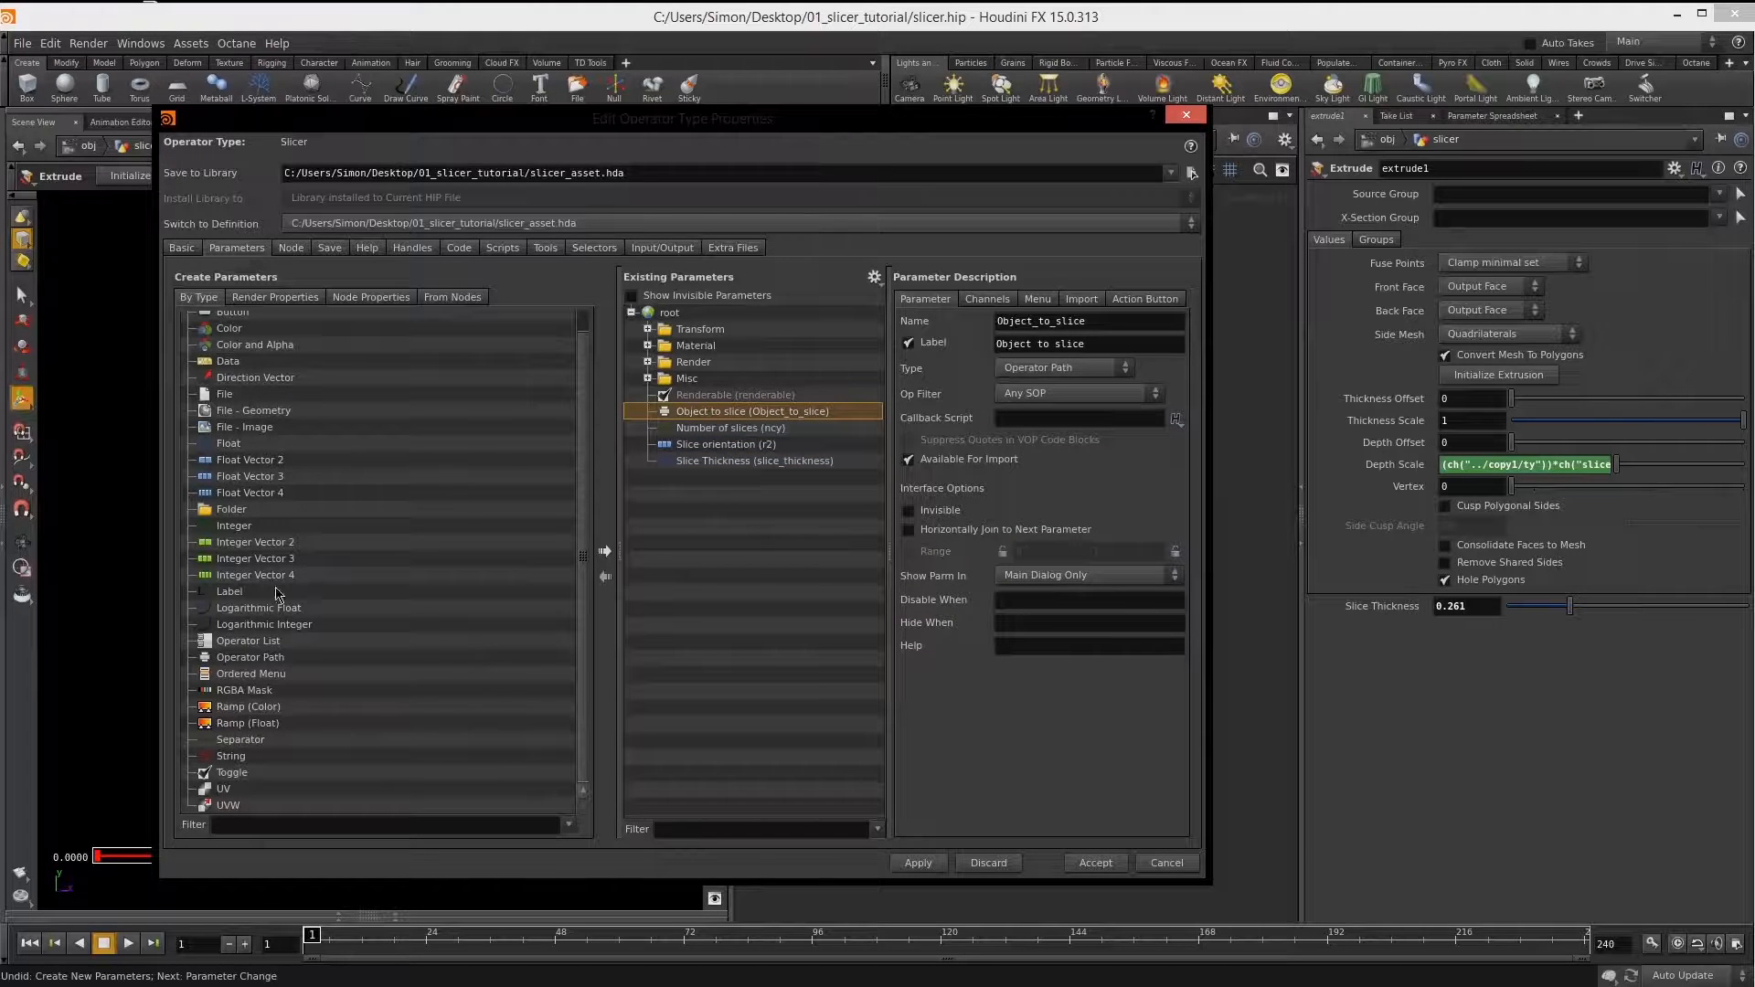
# Create a folder at the asset's root and put Object to slice, Number of slices, Slice orientation and Slice Thickness into it.
pyautogui.click(230, 510)
pyautogui.moveTo(230, 513); pyautogui.dragTo(786, 517)
pyautogui.click(709, 414)
pyautogui.keyDown('shift'); pyautogui.click(711, 462); pyautogui.keyUp('shift')
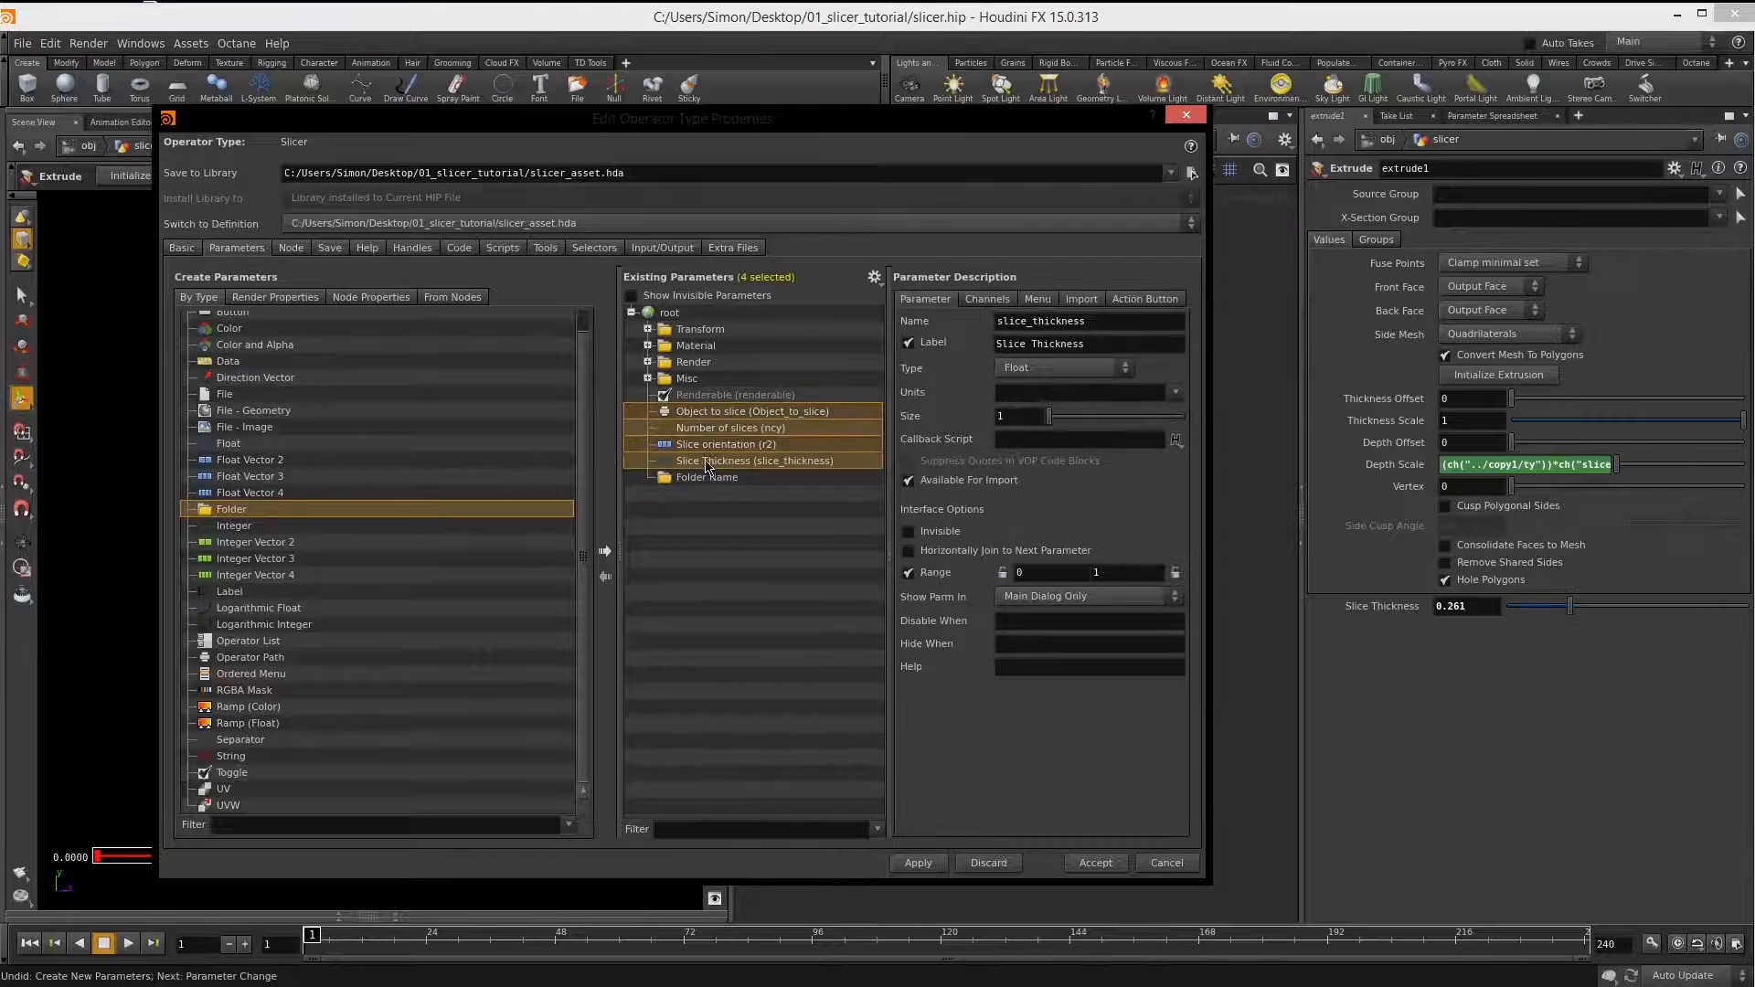
pyautogui.moveTo(700, 477); pyautogui.dragTo(702, 481)
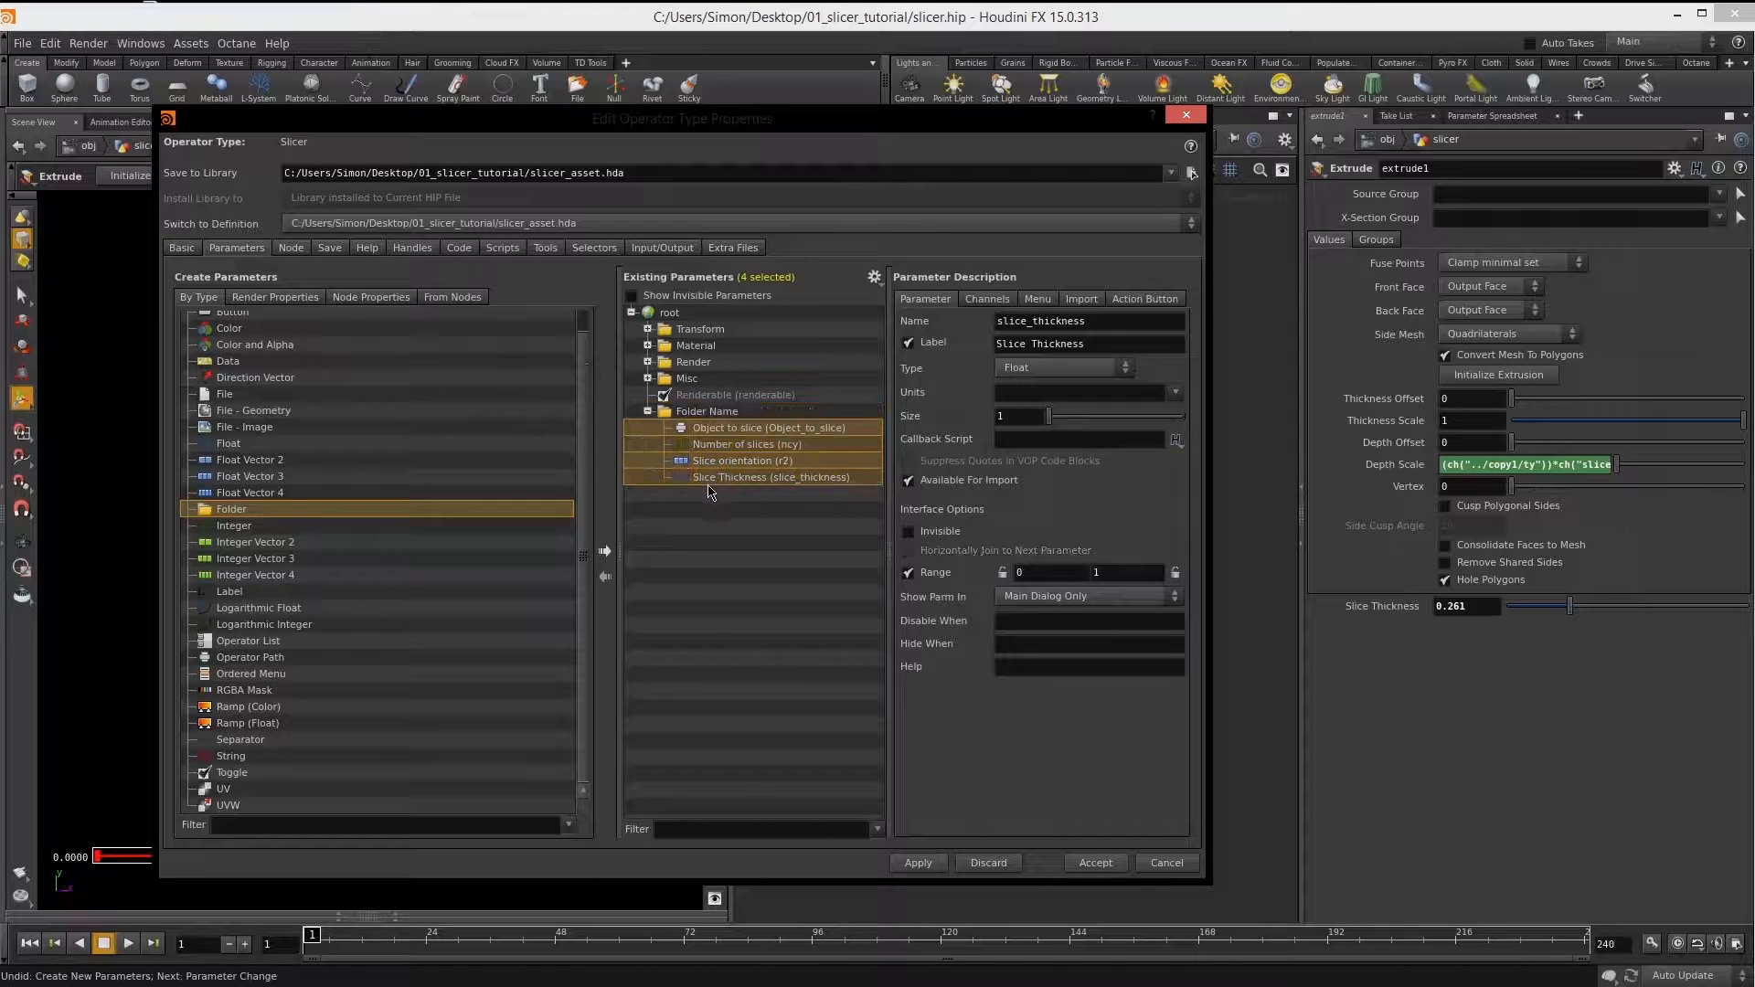
# Rename the asset's new parameter folder and set its label to "Slicer Parameters".
pyautogui.click(699, 413)
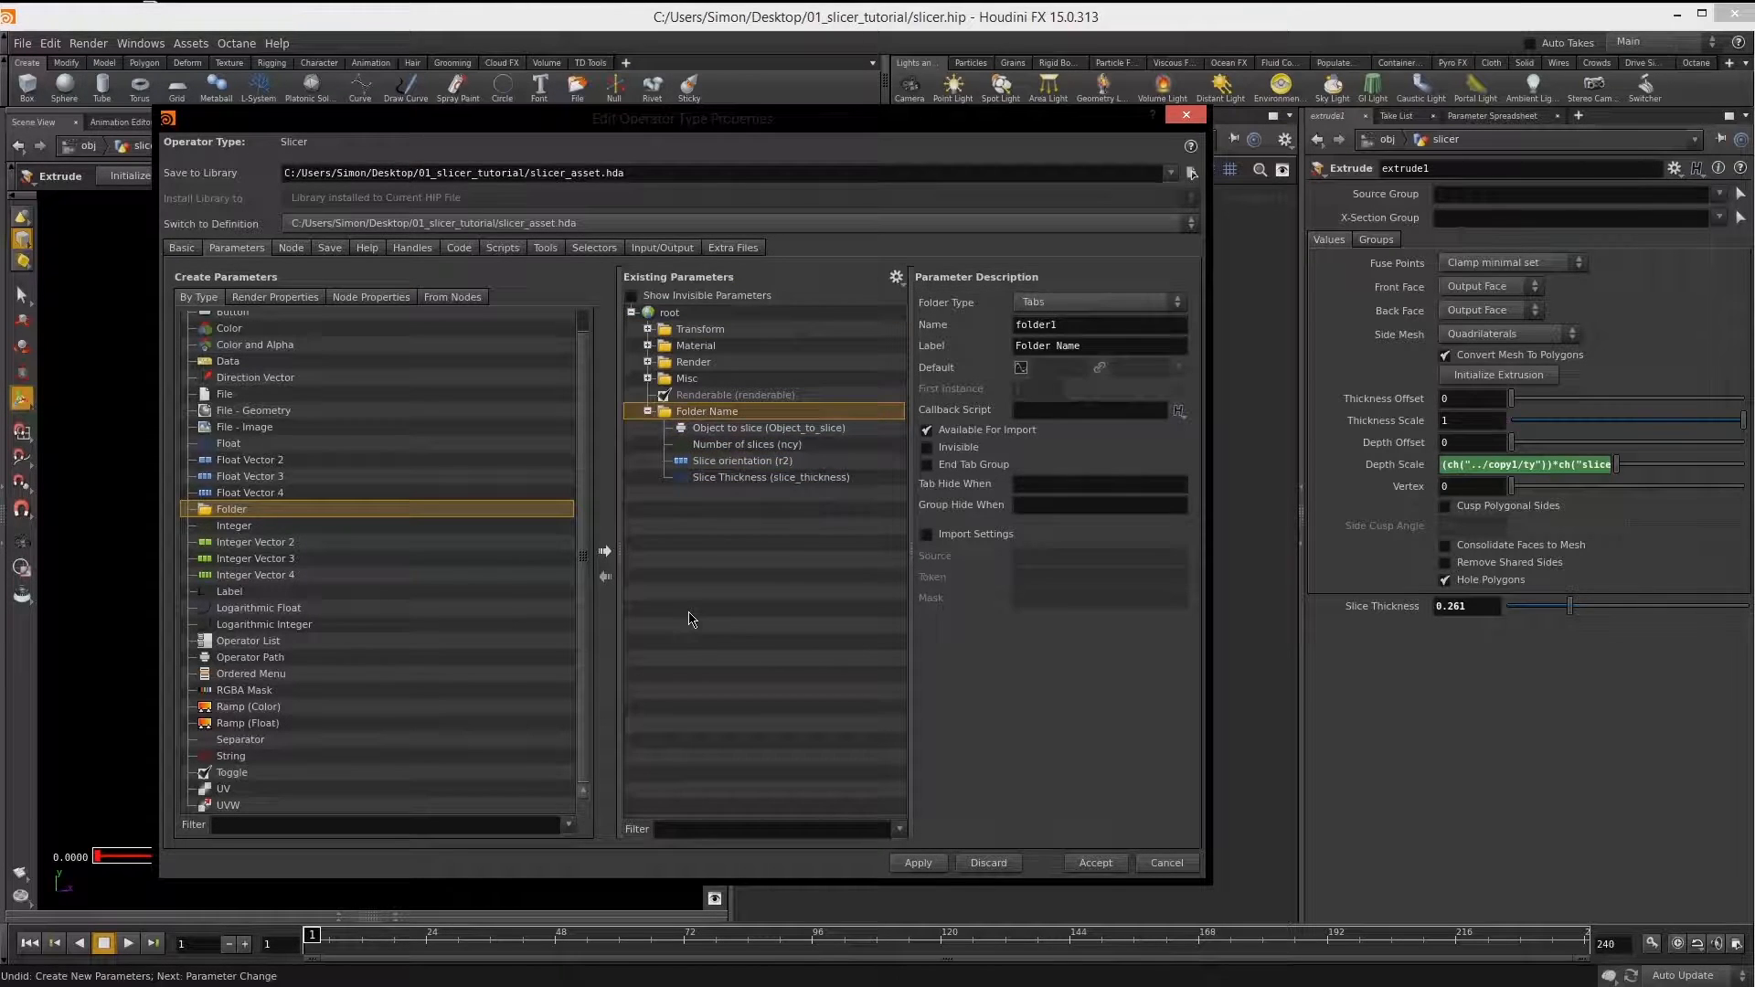
pyautogui.doubleClick(1093, 328)
pyautogui.write('s')
pyautogui.press('Tab')
pyautogui.write('Slicer')
pyautogui.click(1049, 325)
pyautogui.write('r Parameters')
pyautogui.press('Return')
# Move the Slicer Parameters folder directly below Misc and accept the asset properties, choosing No Changes for the modified instances.
pyautogui.click(648, 411)
pyautogui.moveTo(709, 418); pyautogui.dragTo(704, 388)
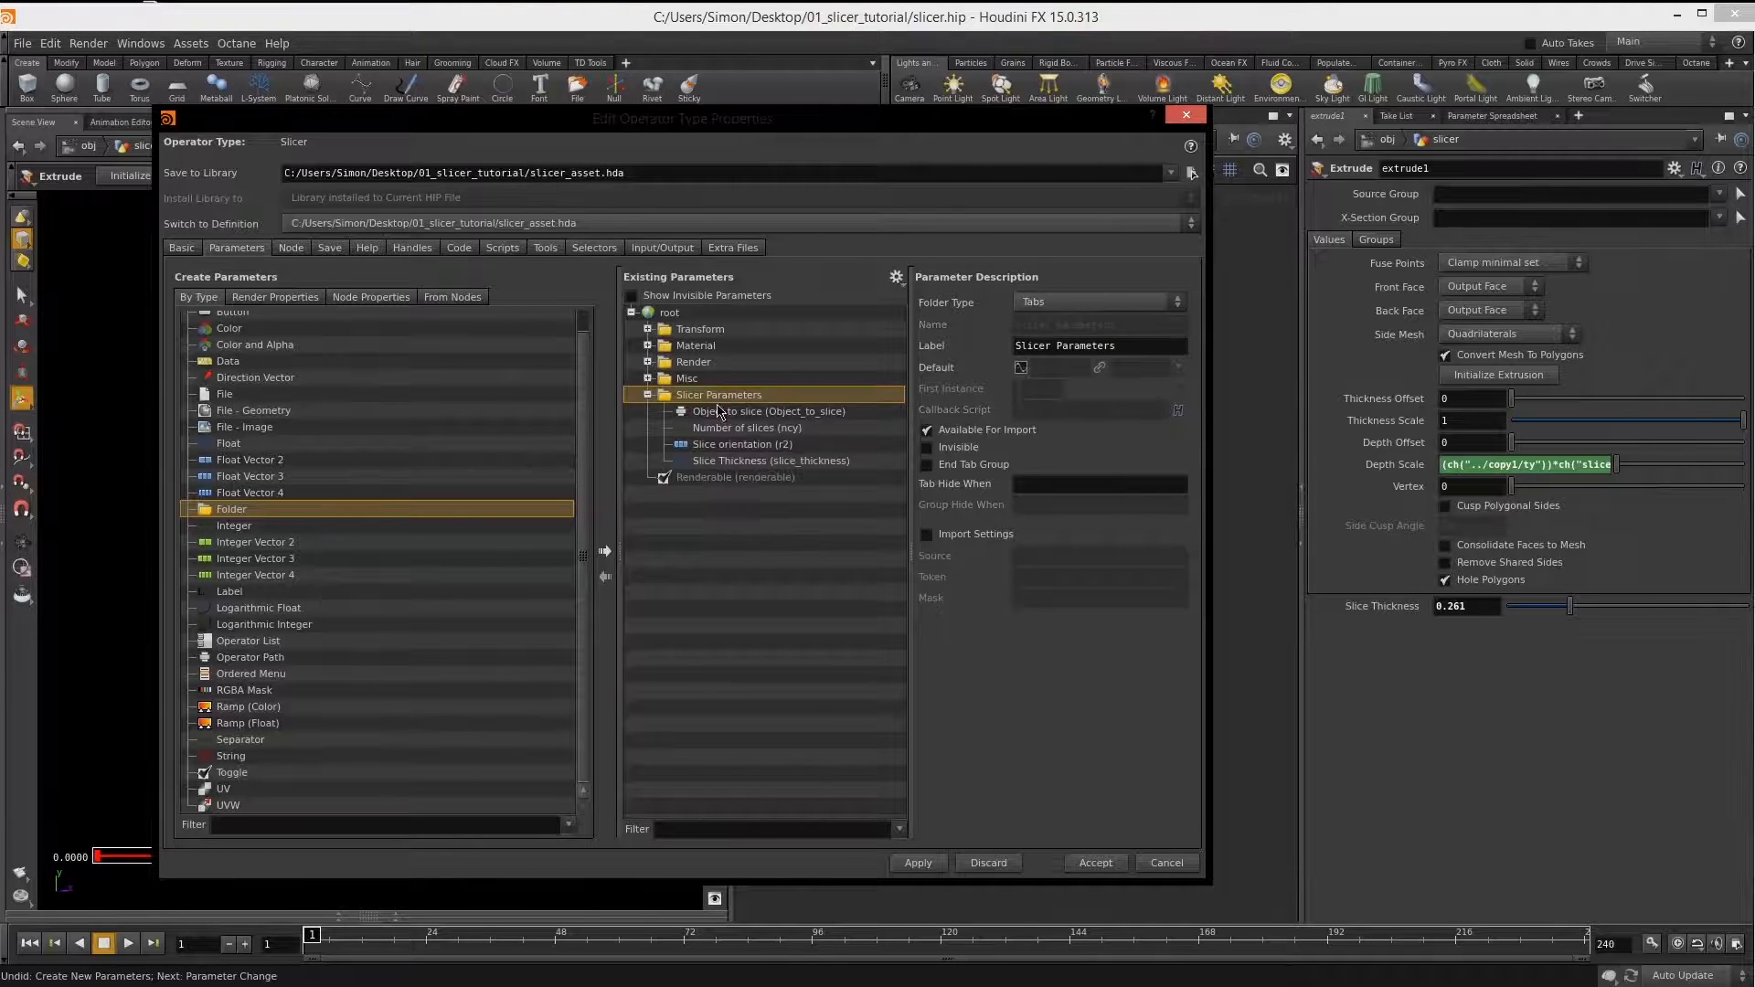
pyautogui.click(920, 864)
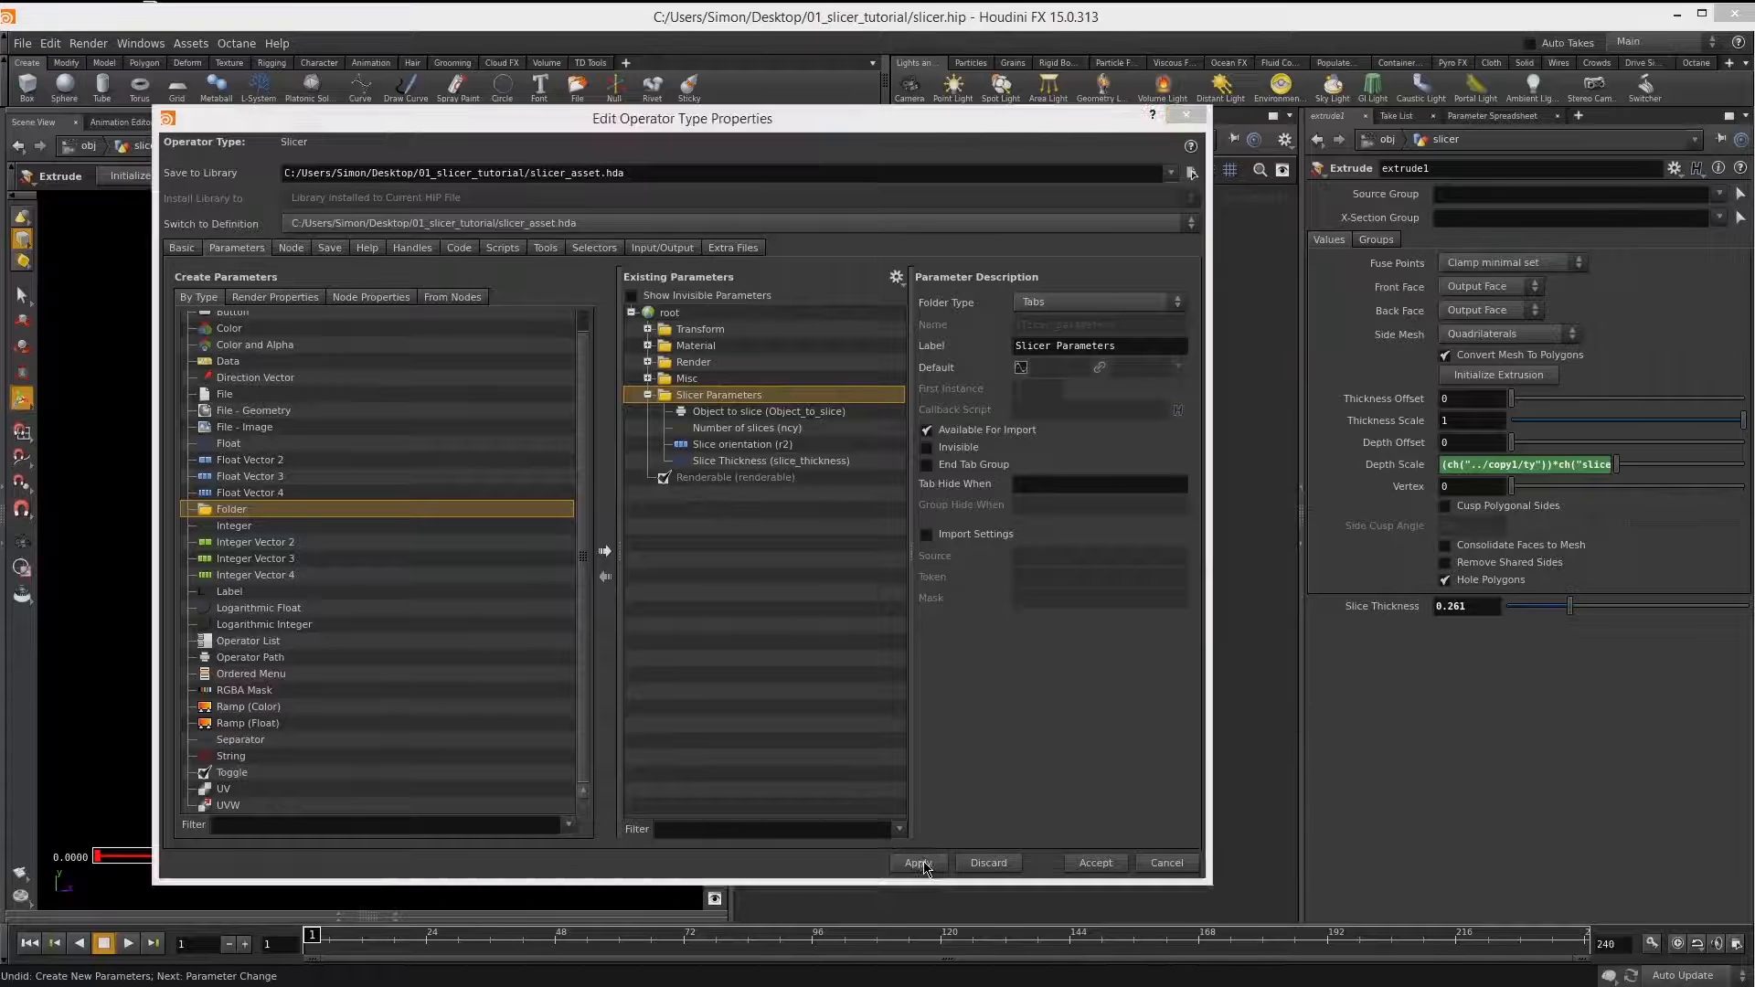
pyautogui.click(1108, 903)
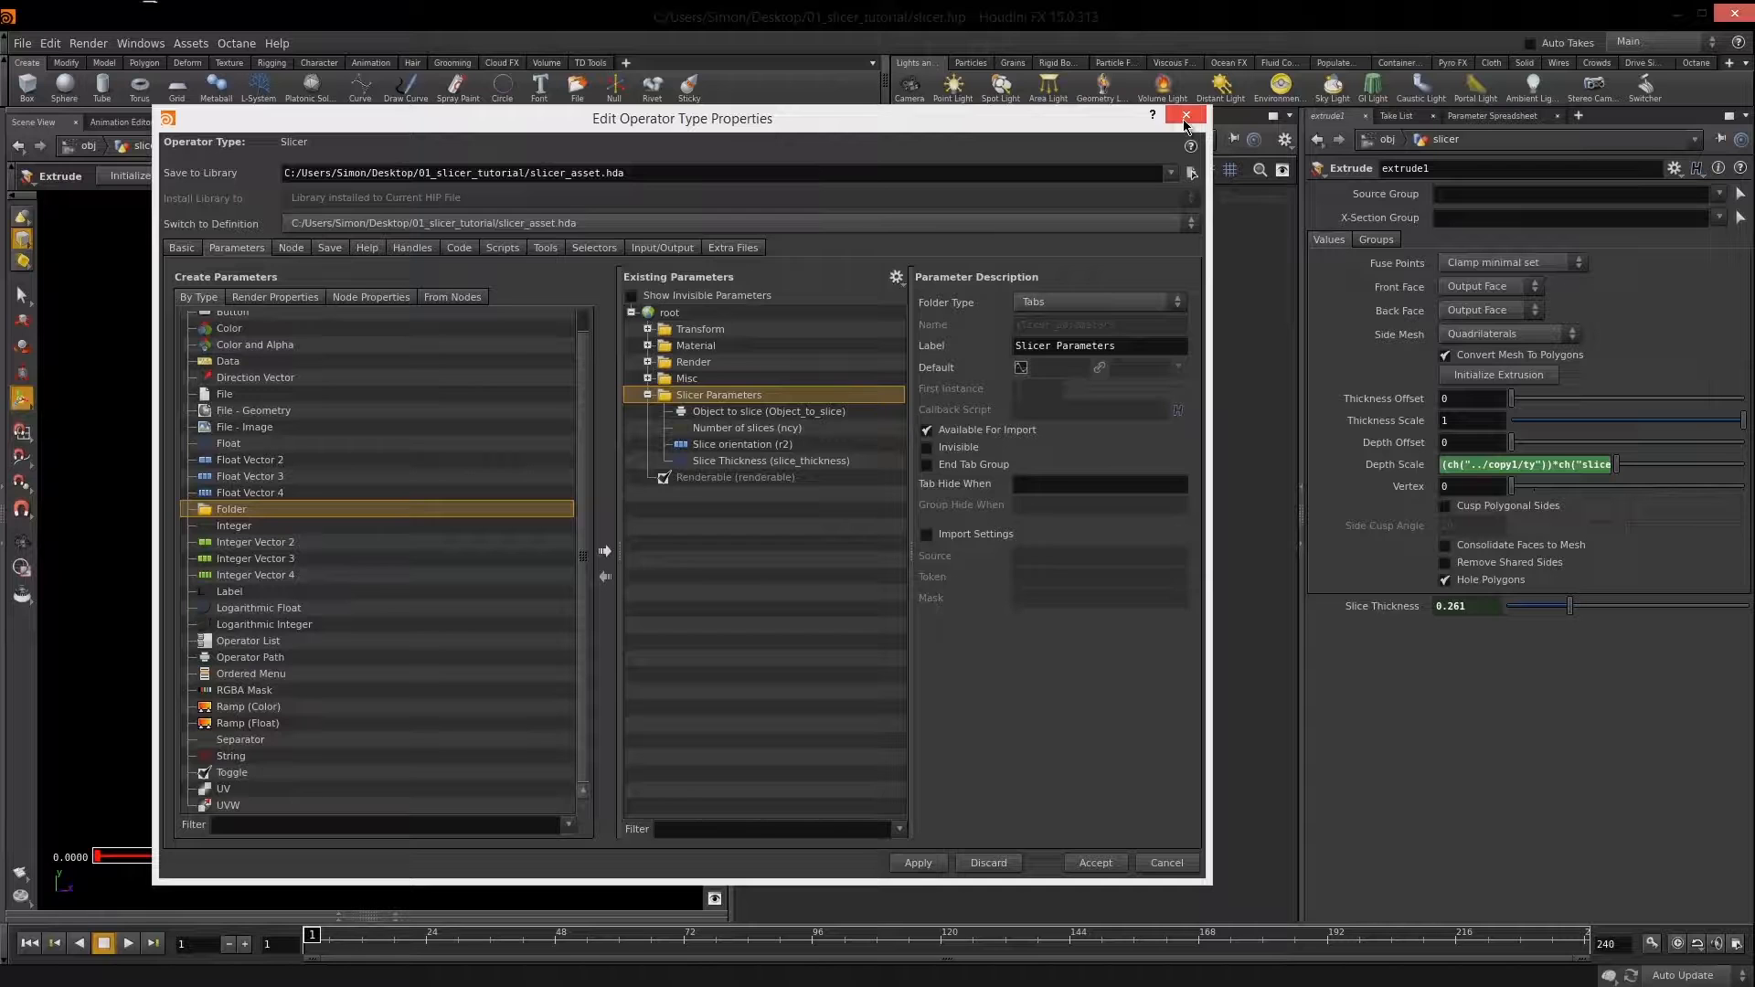
pyautogui.click(1096, 866)
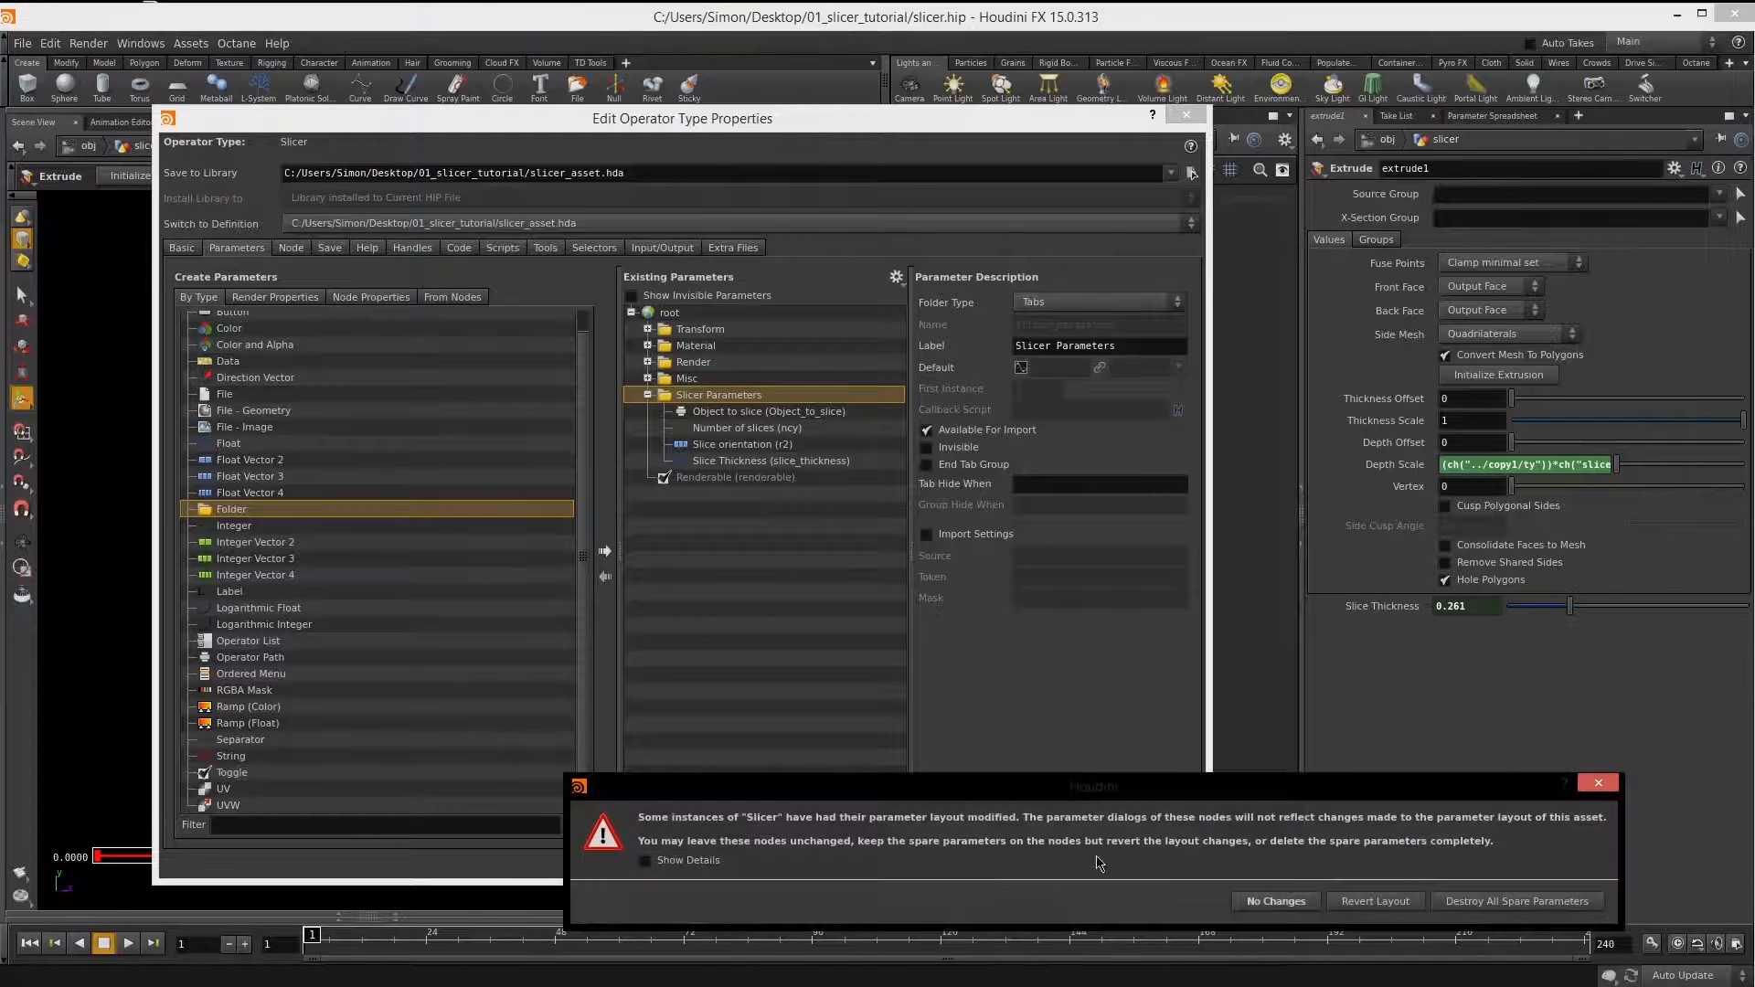
pyautogui.click(1283, 901)
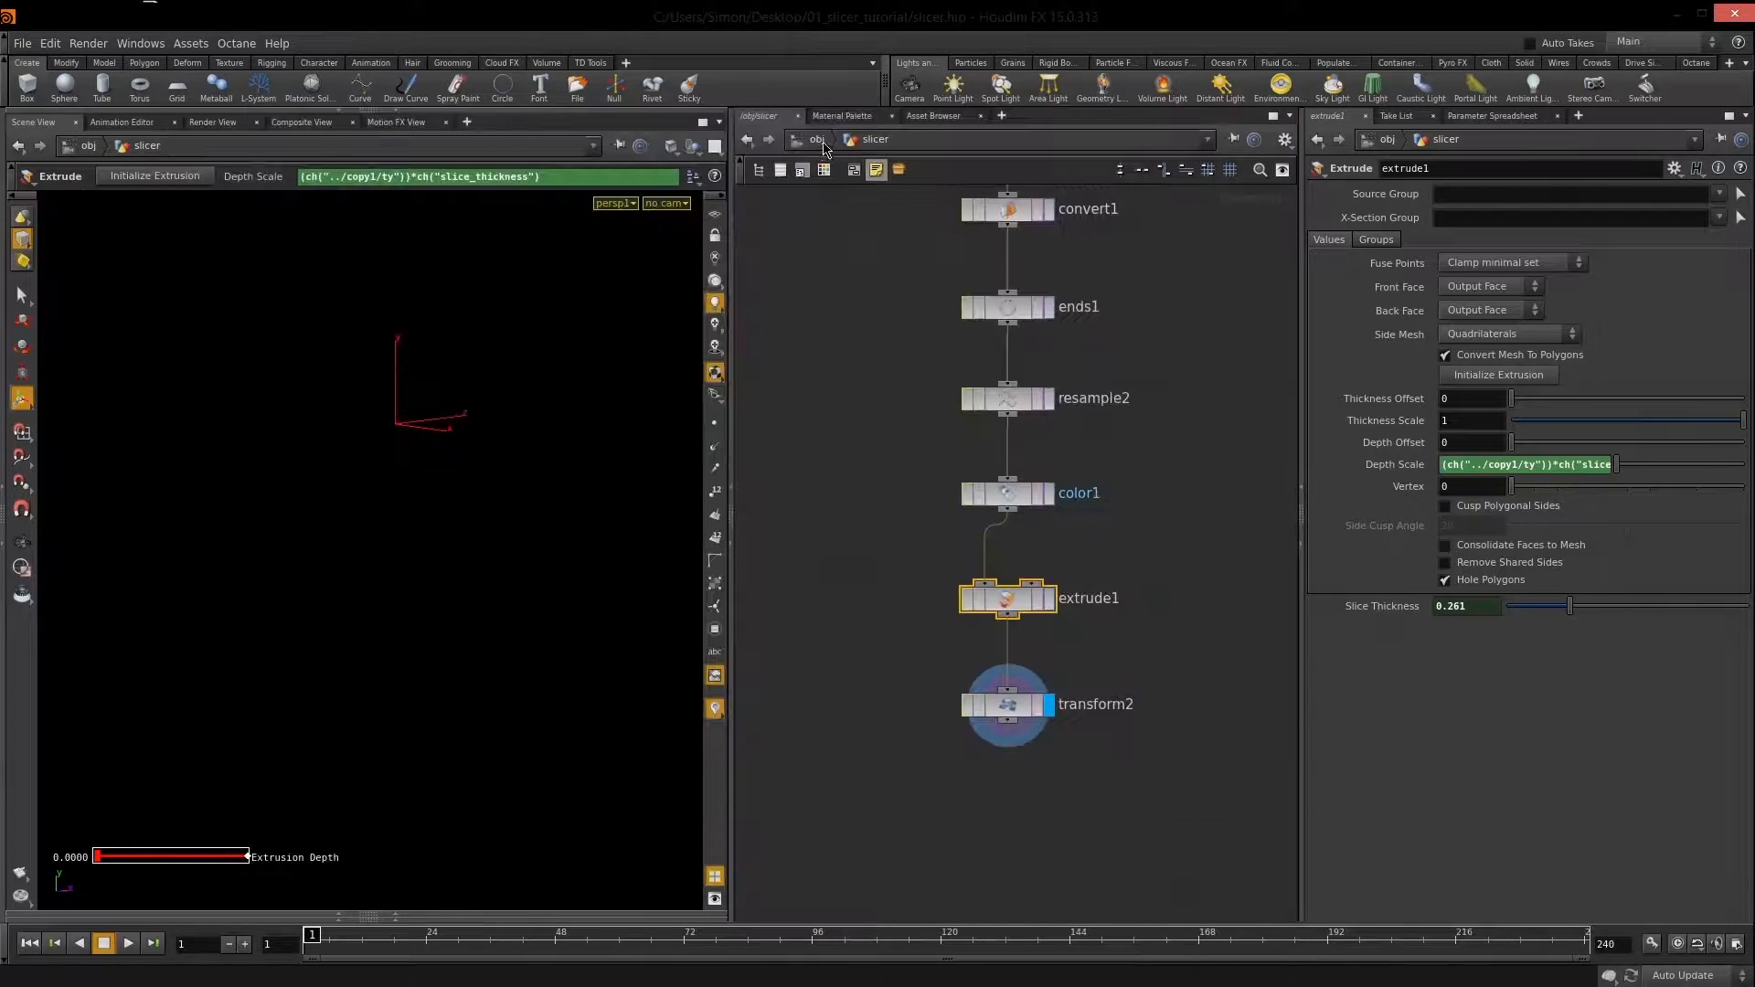
# Return to the obj level and open the slicer node's parameter interface for editing.
pyautogui.click(816, 140)
pyautogui.moveTo(1047, 454); pyautogui.dragTo(1041, 454)
pyautogui.moveTo(1138, 387); pyautogui.dragTo(923, 551)
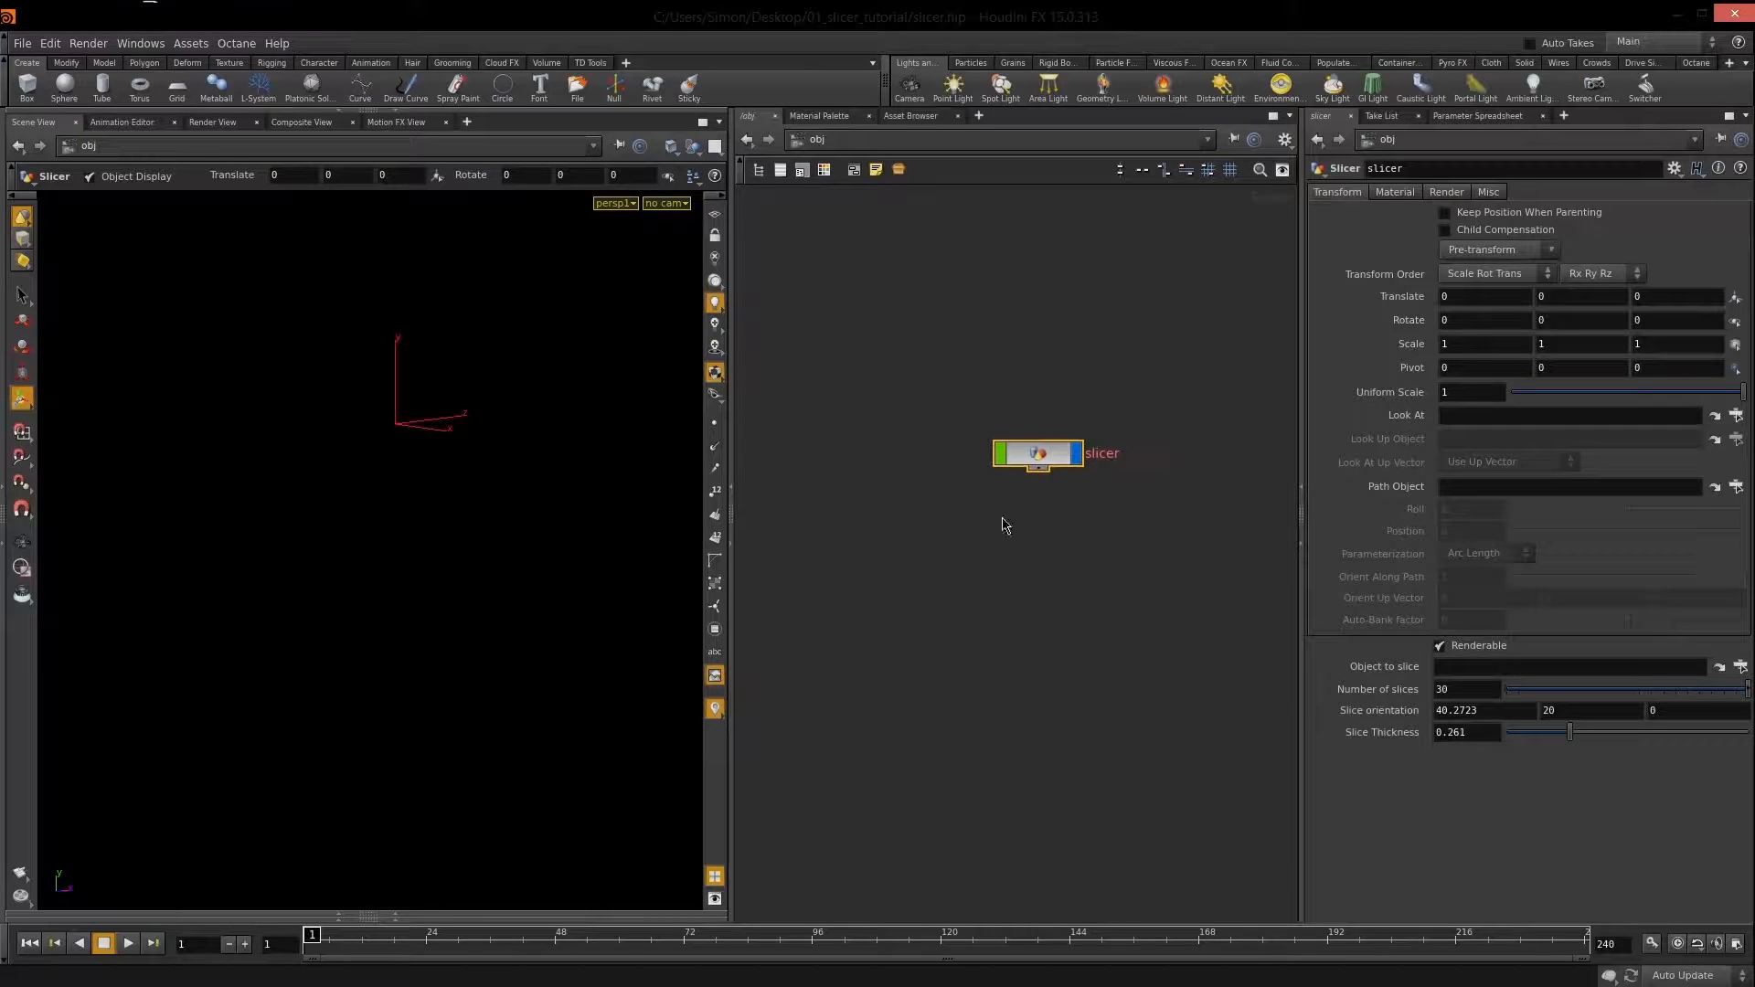
pyautogui.moveTo(1042, 458); pyautogui.dragTo(1051, 441)
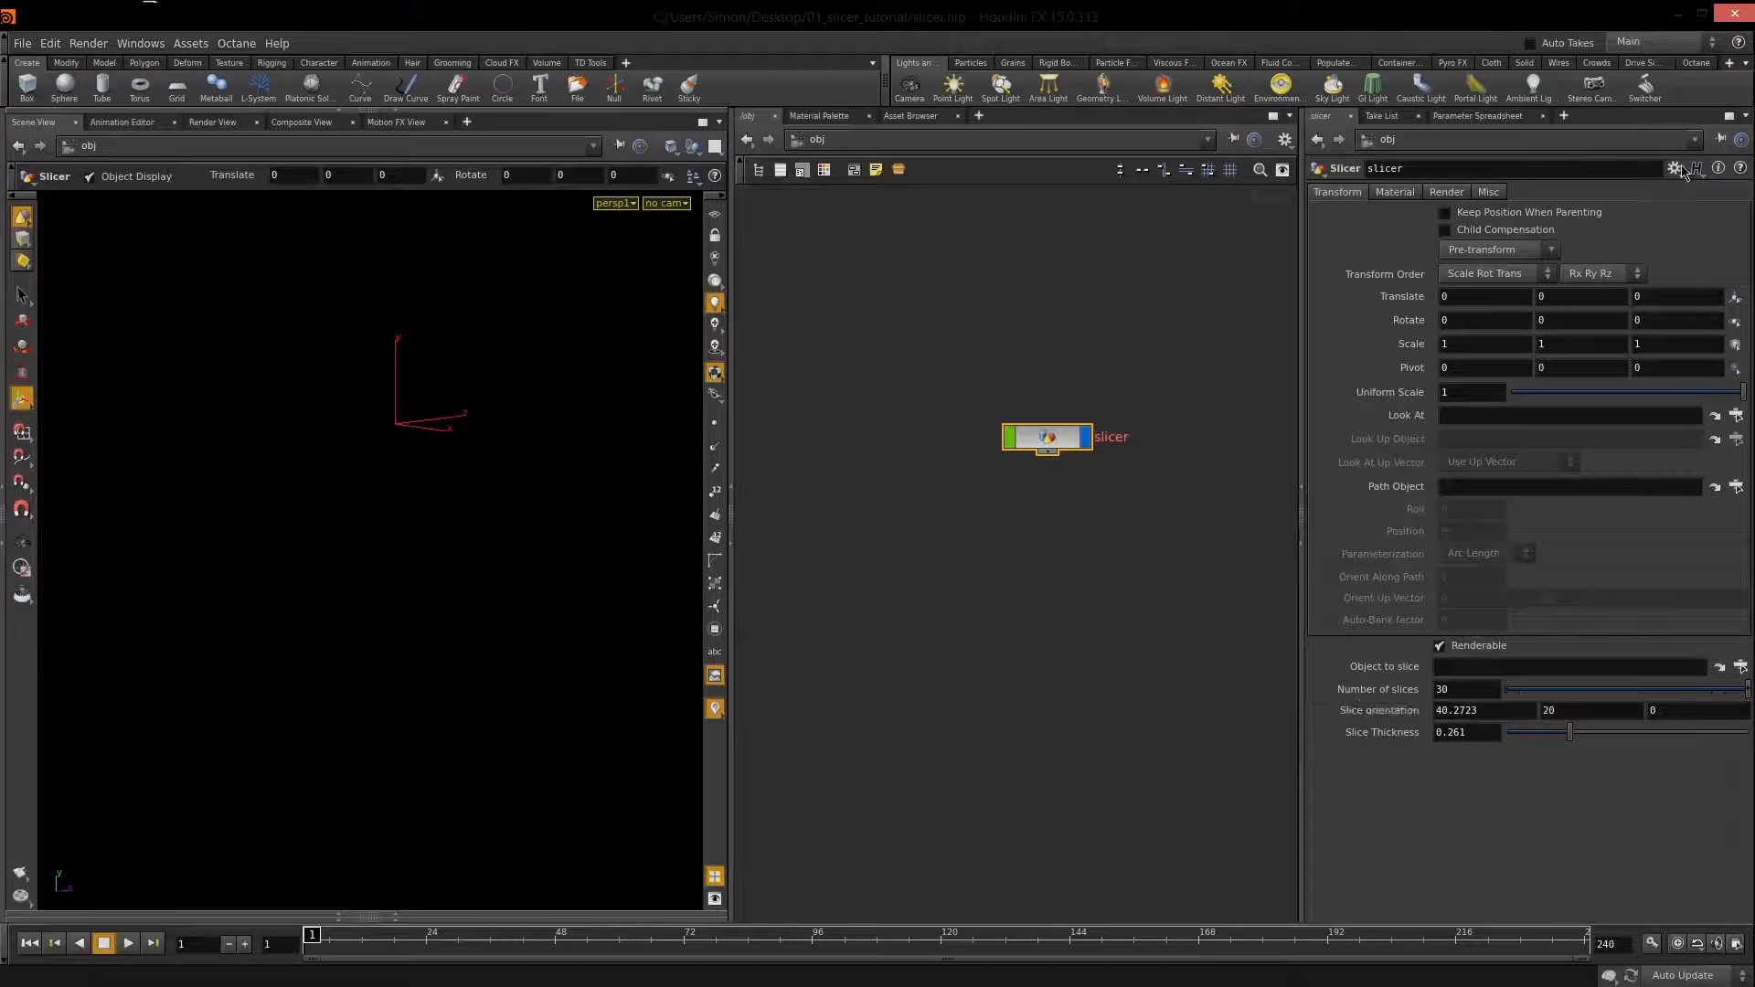
pyautogui.moveTo(1056, 443); pyautogui.dragTo(1036, 438)
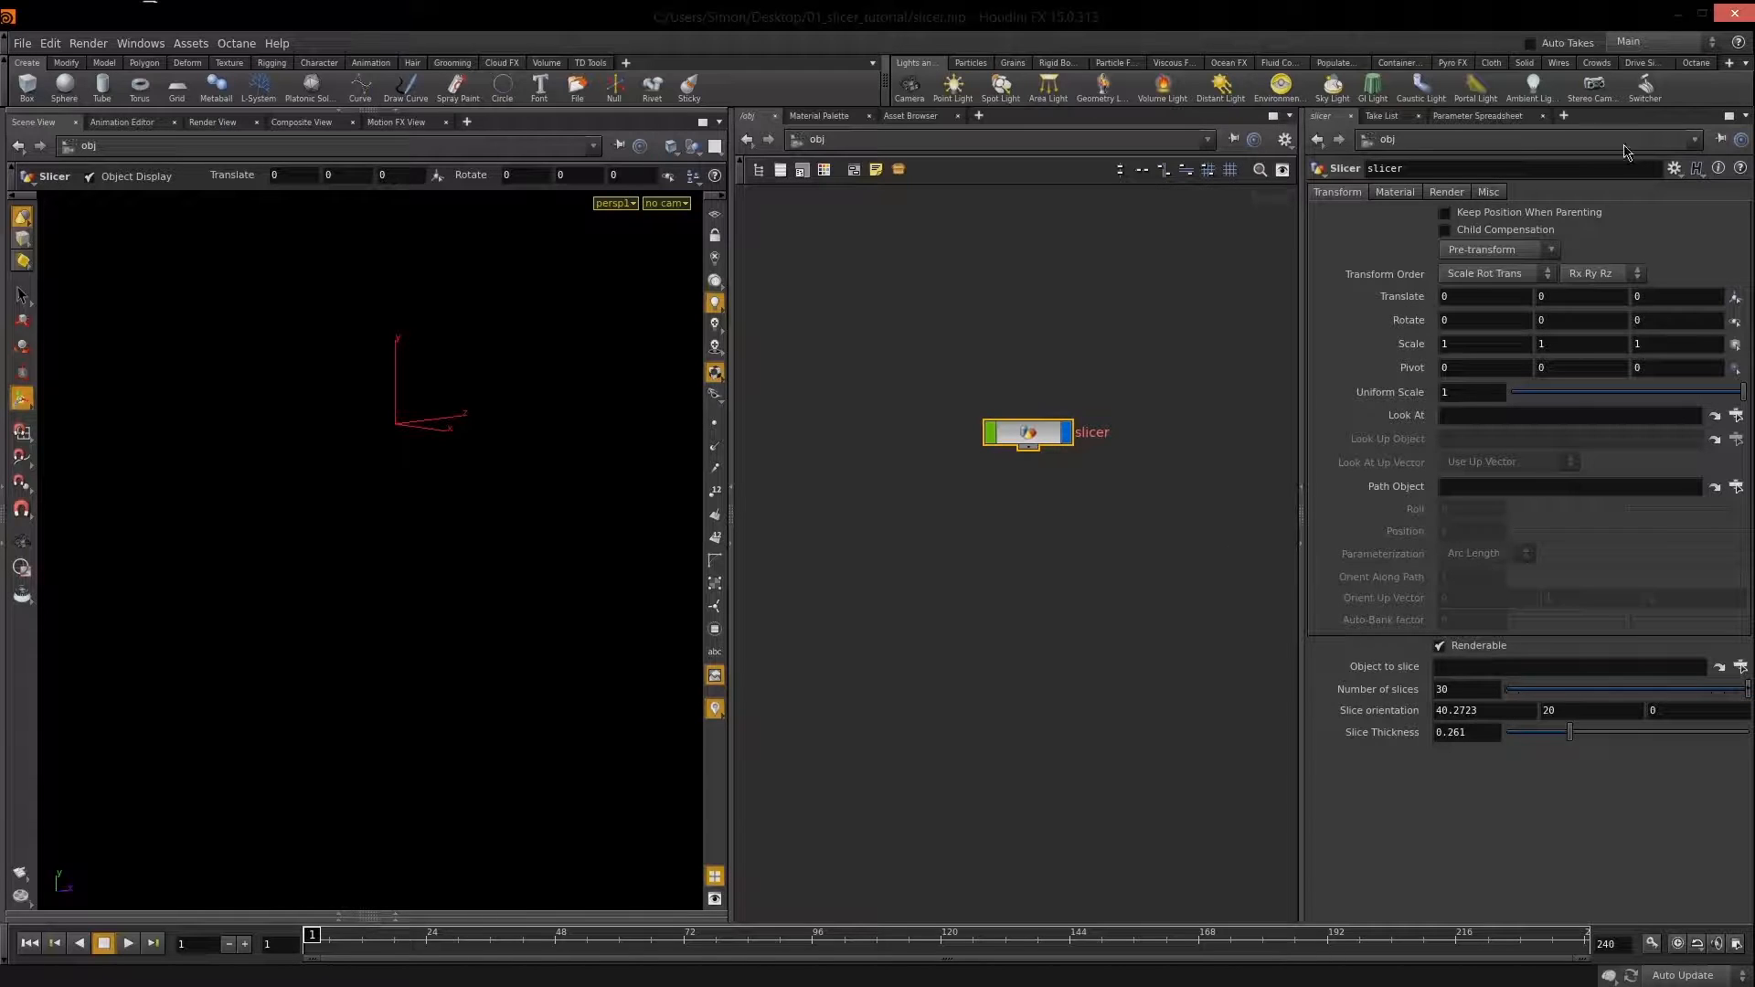
pyautogui.click(1673, 169)
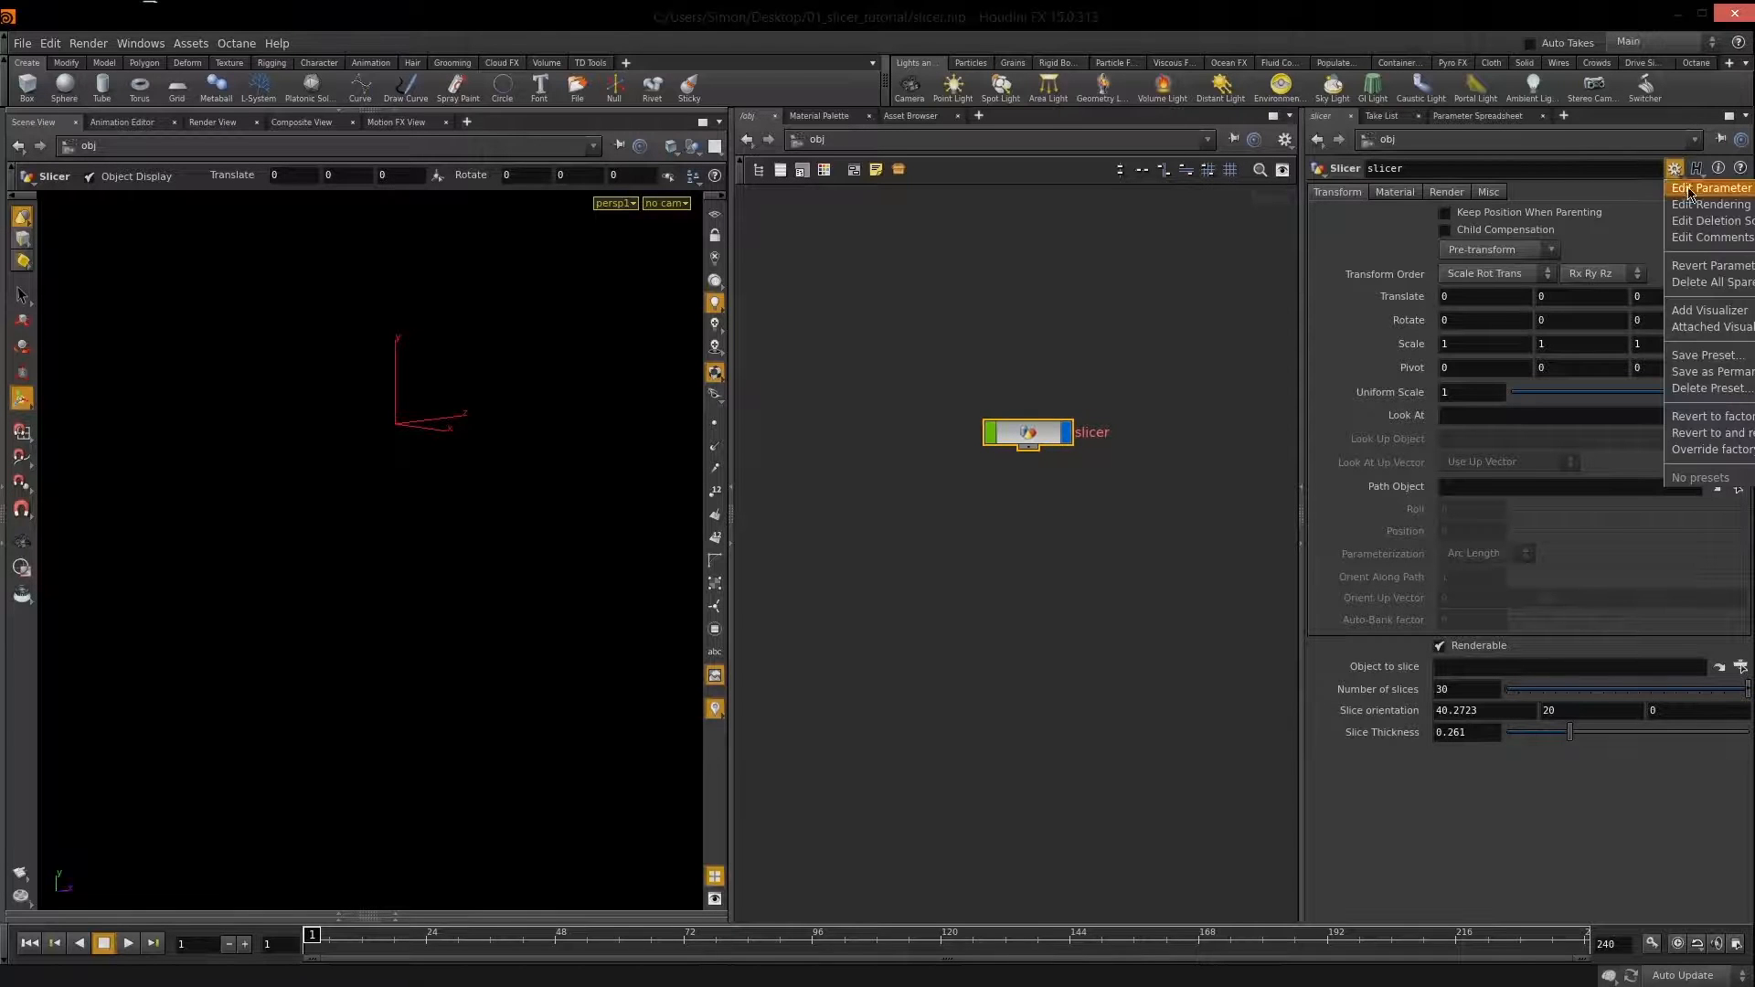
pyautogui.click(1711, 190)
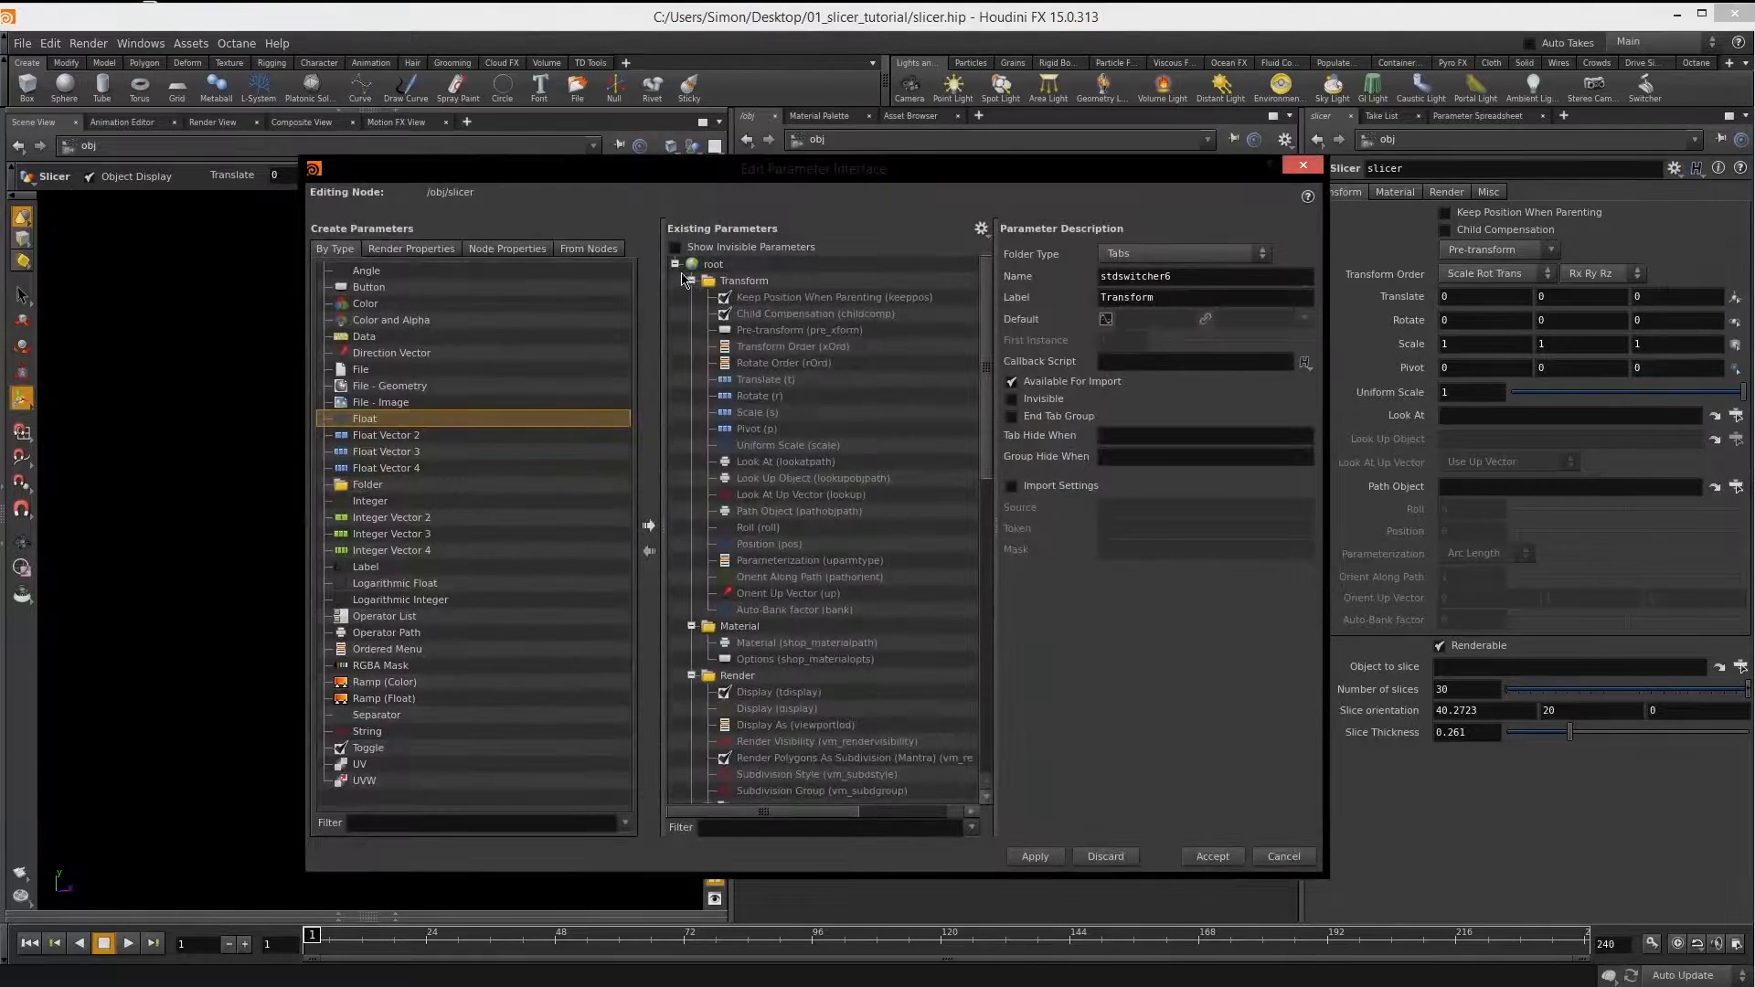
# Collapse the slicer node's standard folders and put its four slicer parameters in a new folder.
pyautogui.click(692, 281)
pyautogui.click(692, 297)
pyautogui.click(692, 314)
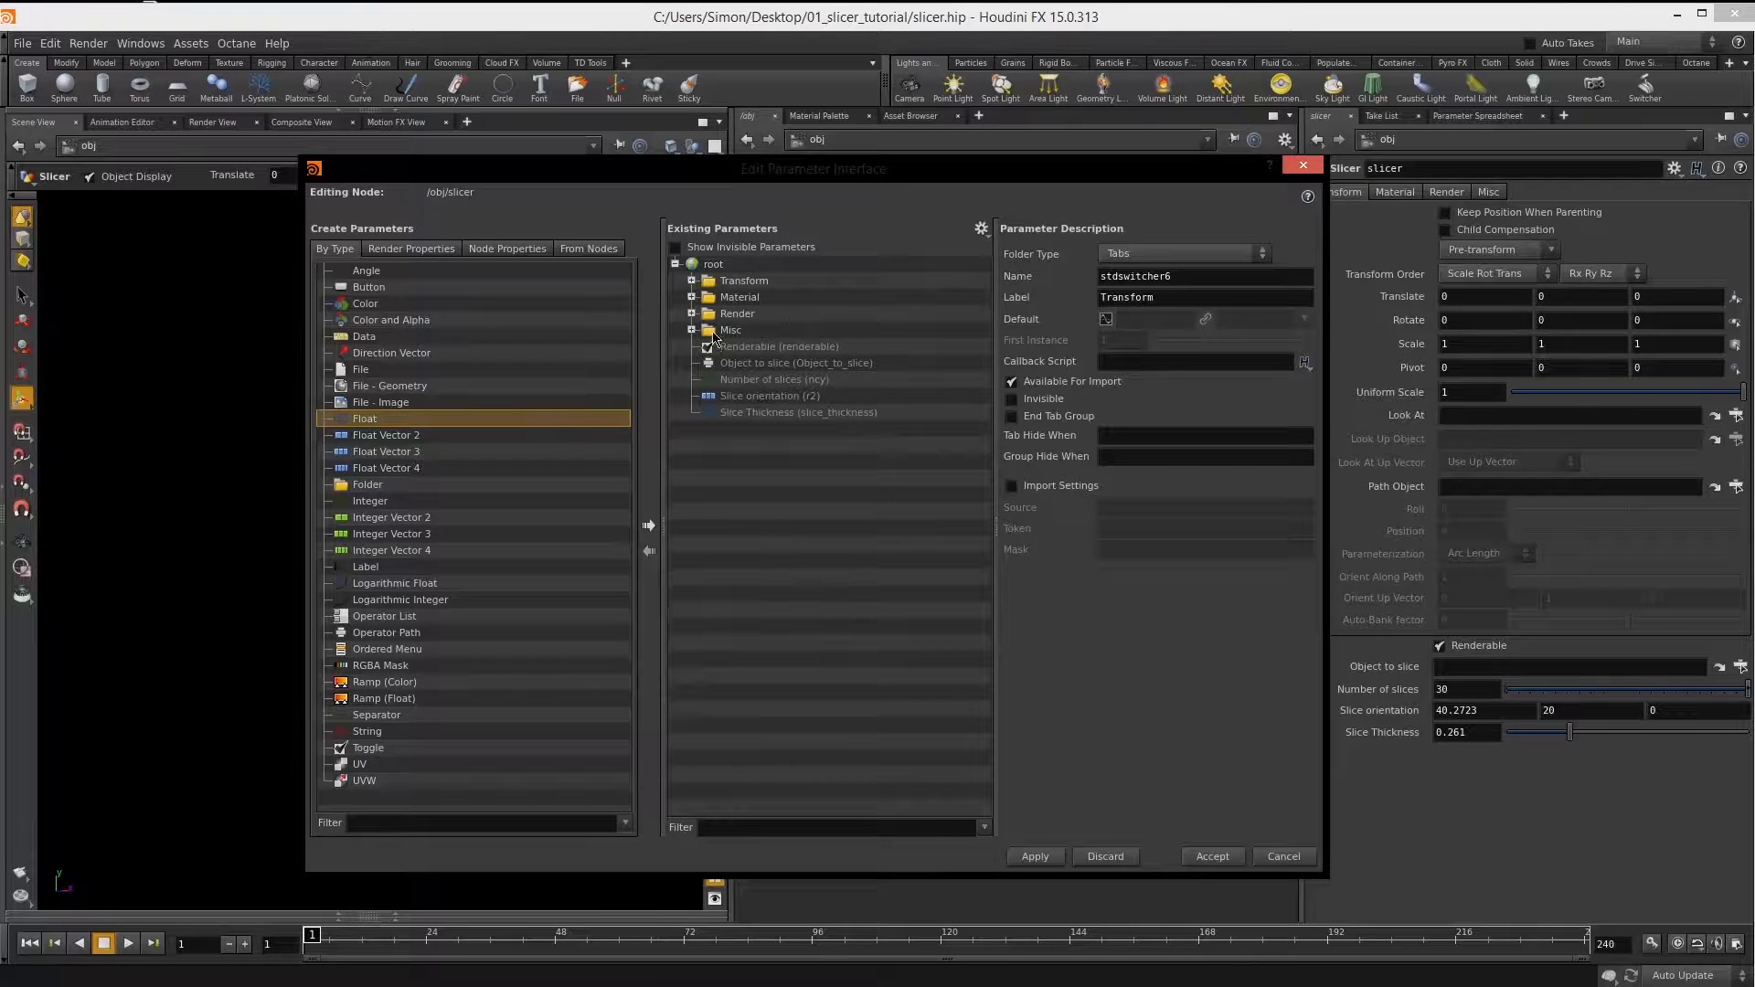
pyautogui.click(759, 363)
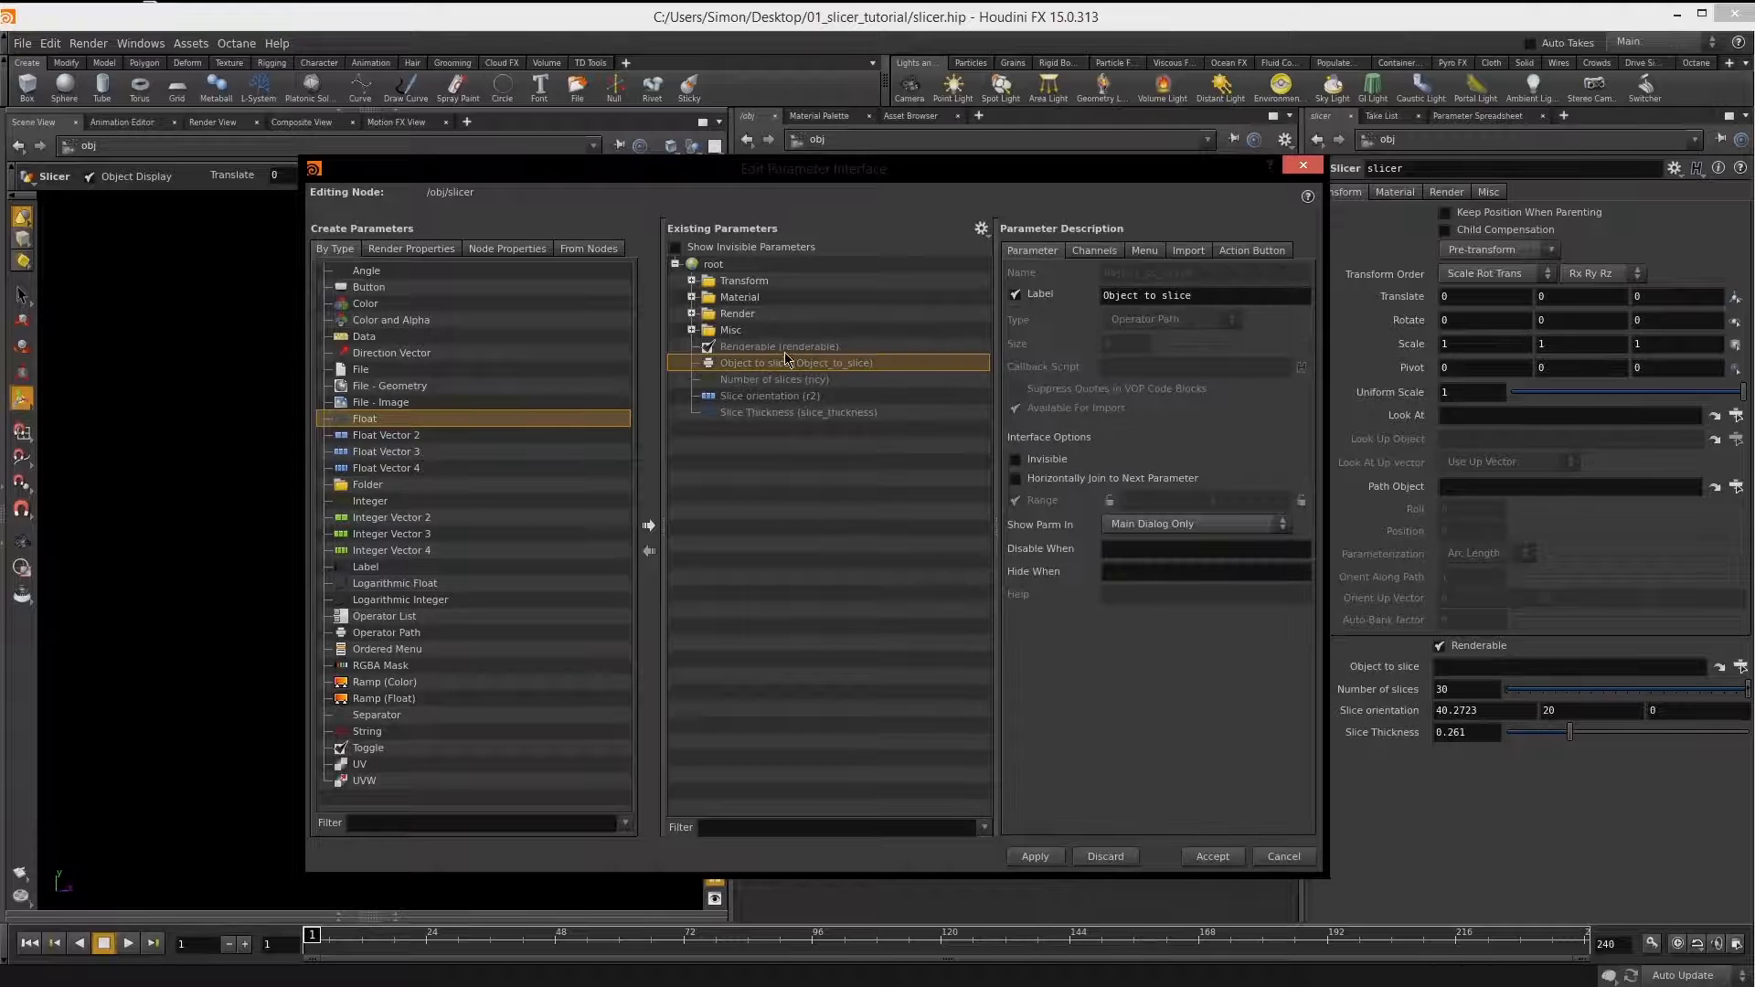
pyautogui.keyDown('shift'); pyautogui.click(767, 412); pyautogui.keyUp('shift')
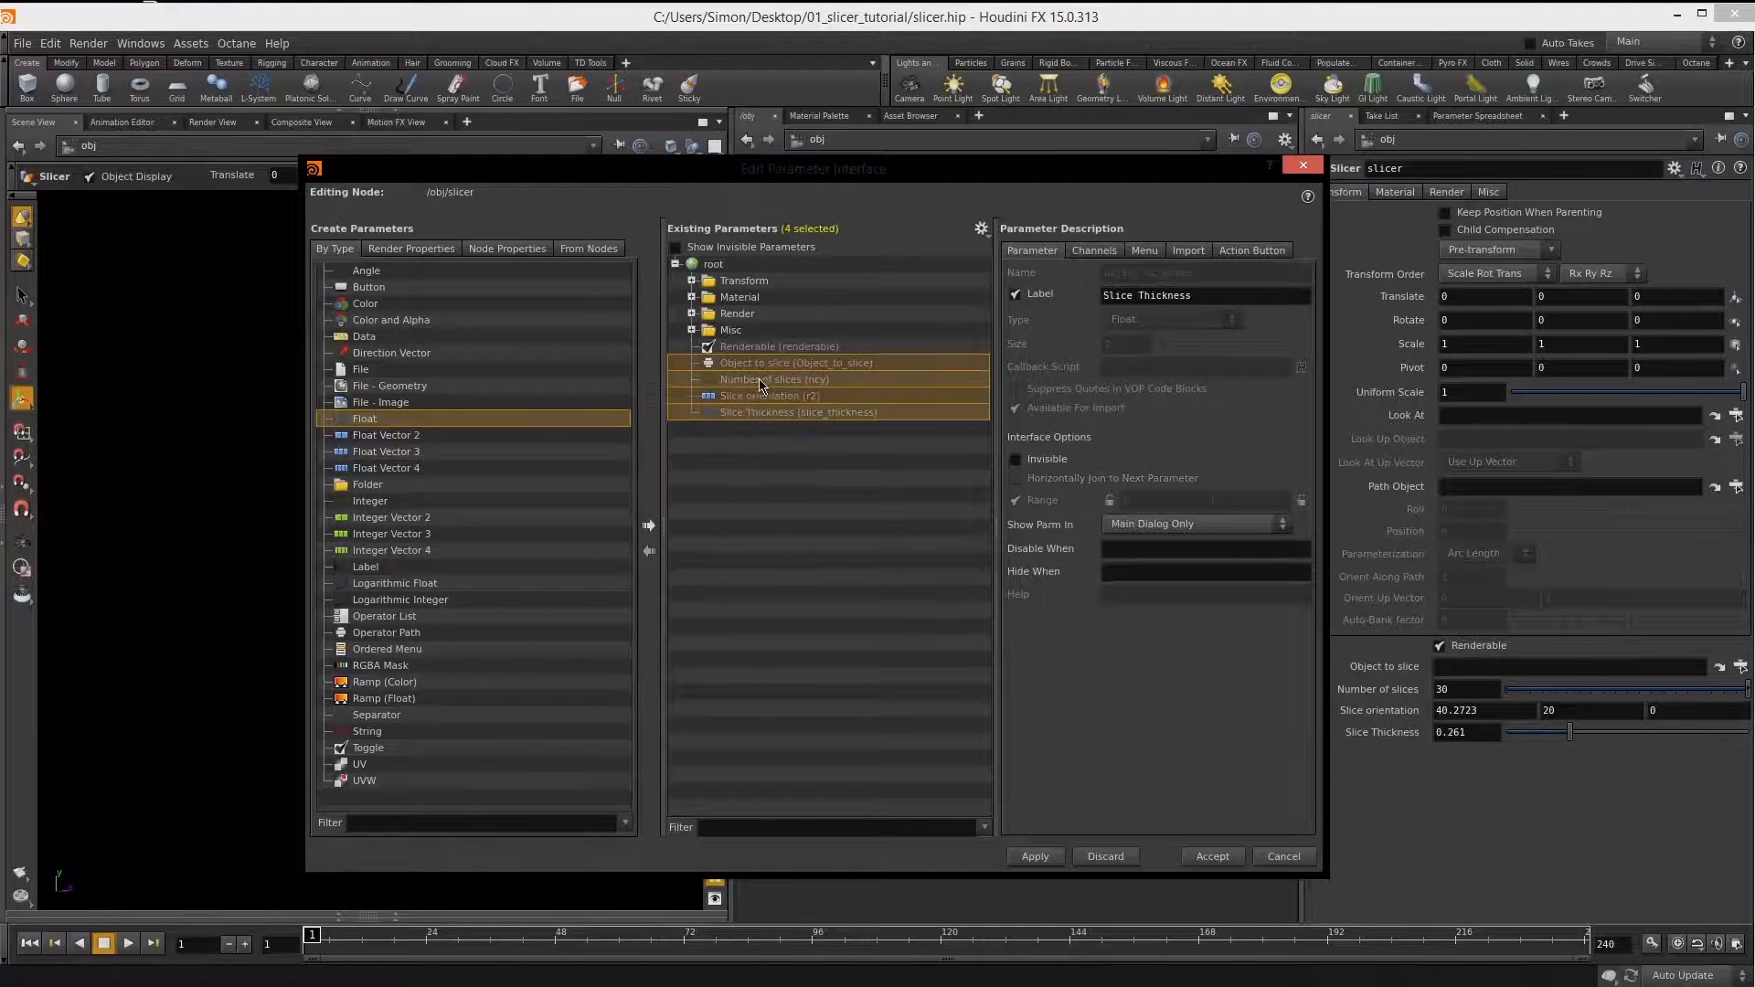
pyautogui.rightClick(754, 379)
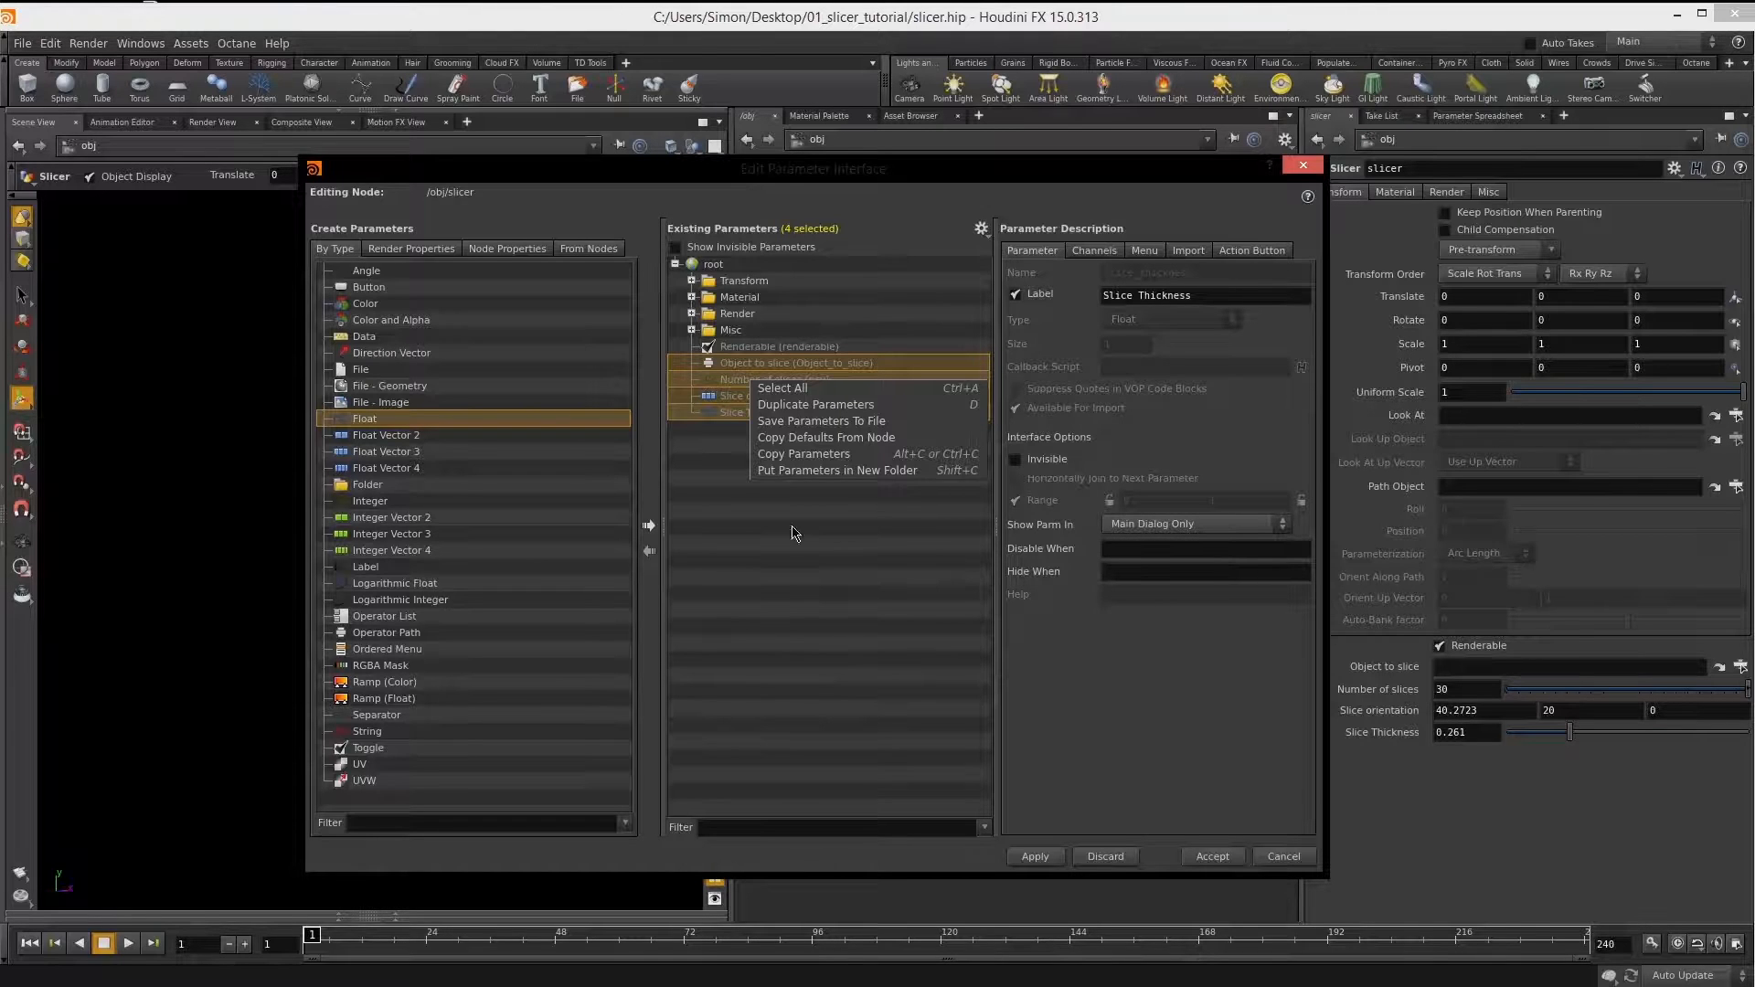
pyautogui.click(835, 472)
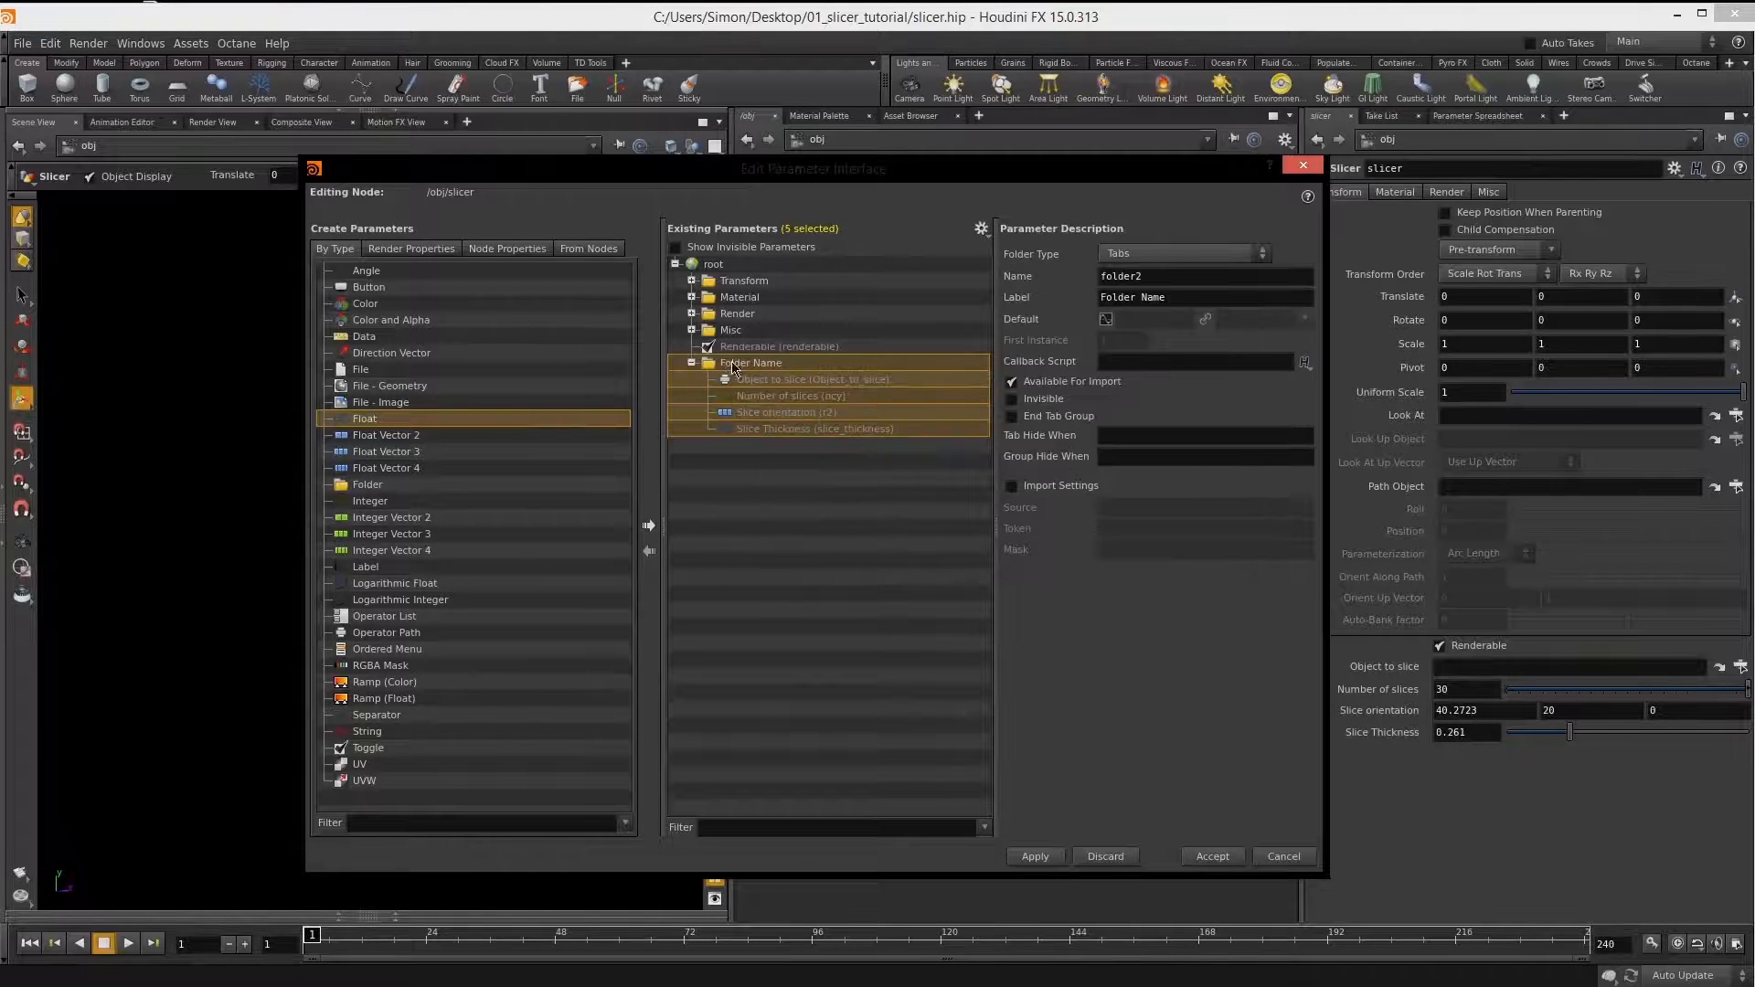
# Set the new folder's name to Slicer_parameters and its label to "Slicer Parameters", and move it directly below Misc, above Renderable.
pyautogui.doubleClick(1156, 275)
pyautogui.write('S')
pyautogui.tripleClick(1151, 297)
pyautogui.write('Slice')
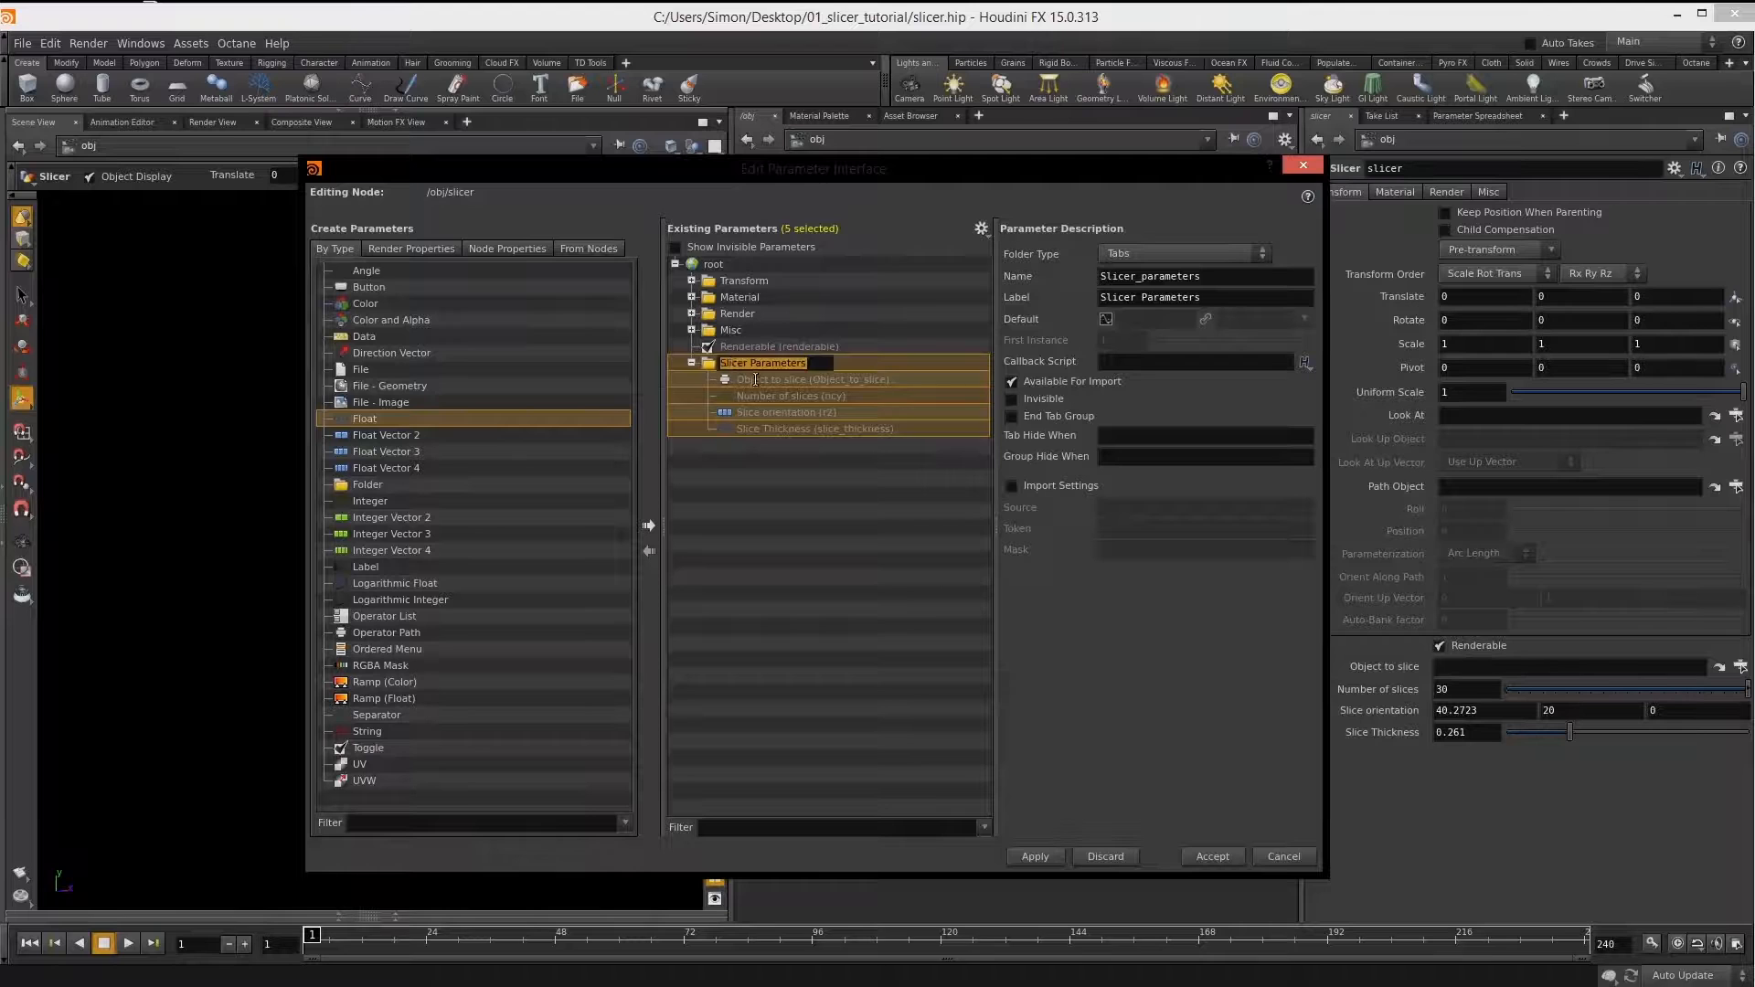
pyautogui.click(751, 470)
pyautogui.moveTo(737, 359); pyautogui.dragTo(738, 339)
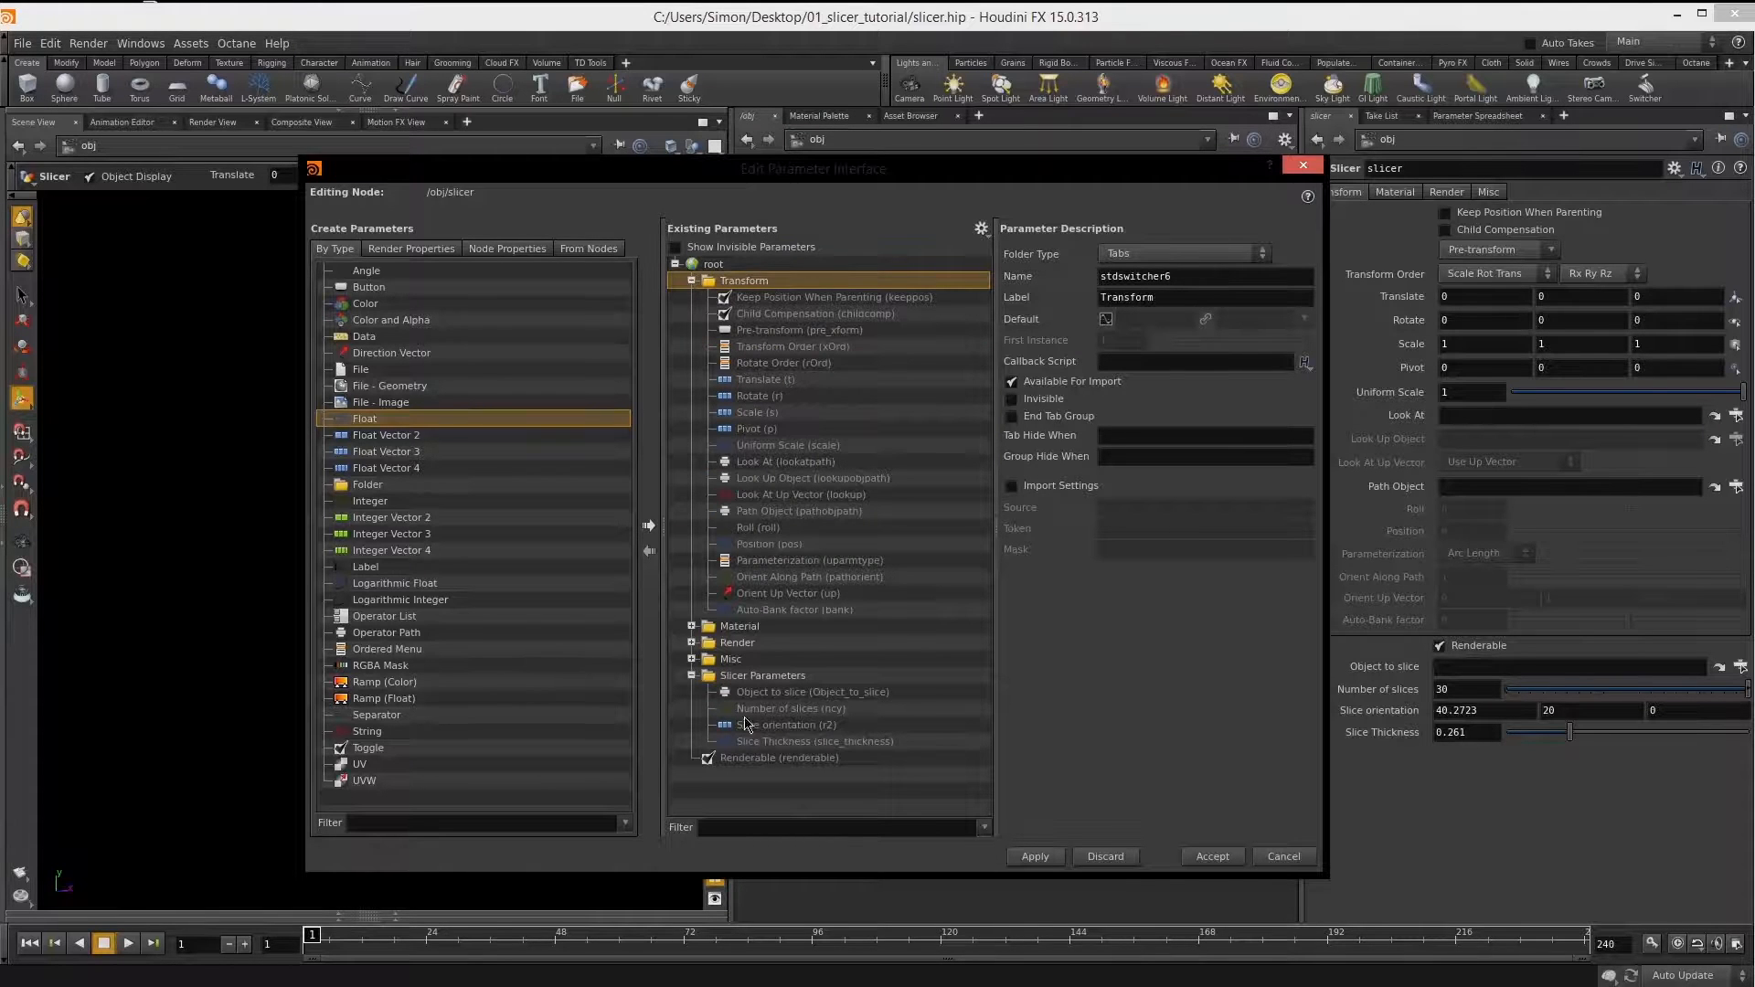
# Collapse the Transform folder in the parameter interface, then apply and accept the slicer node's Slicer Parameters folder changes.
pyautogui.click(692, 282)
pyautogui.click(762, 348)
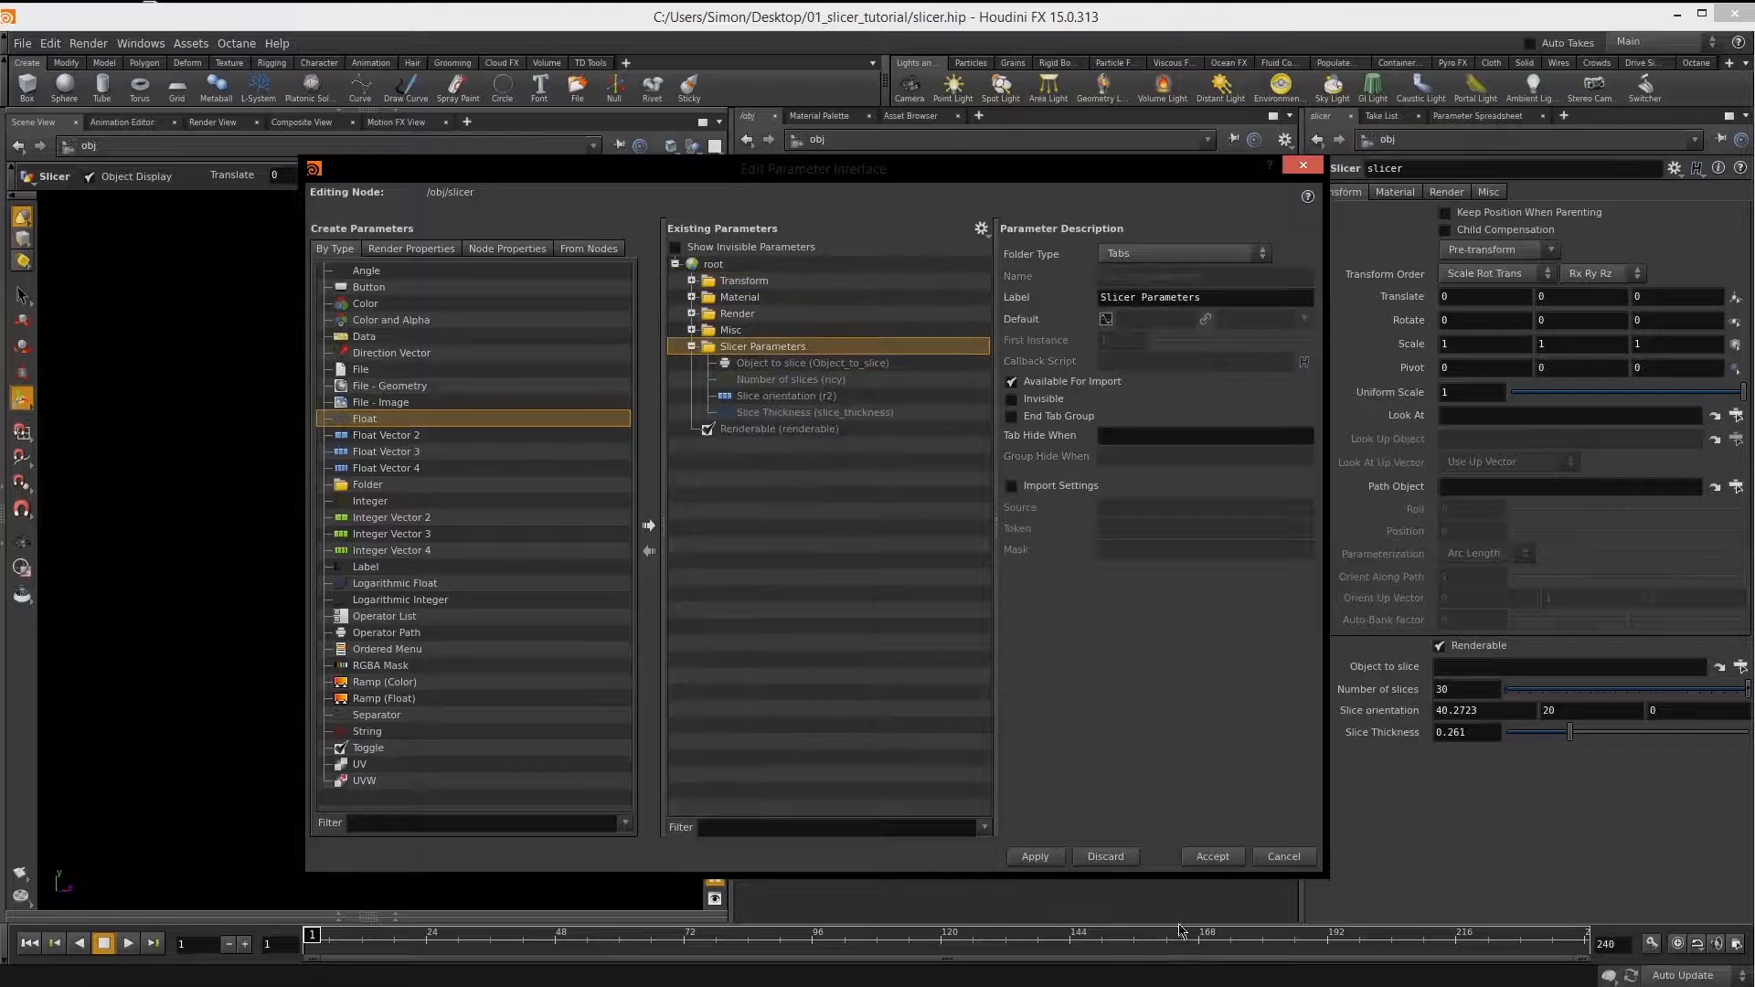
pyautogui.click(1036, 857)
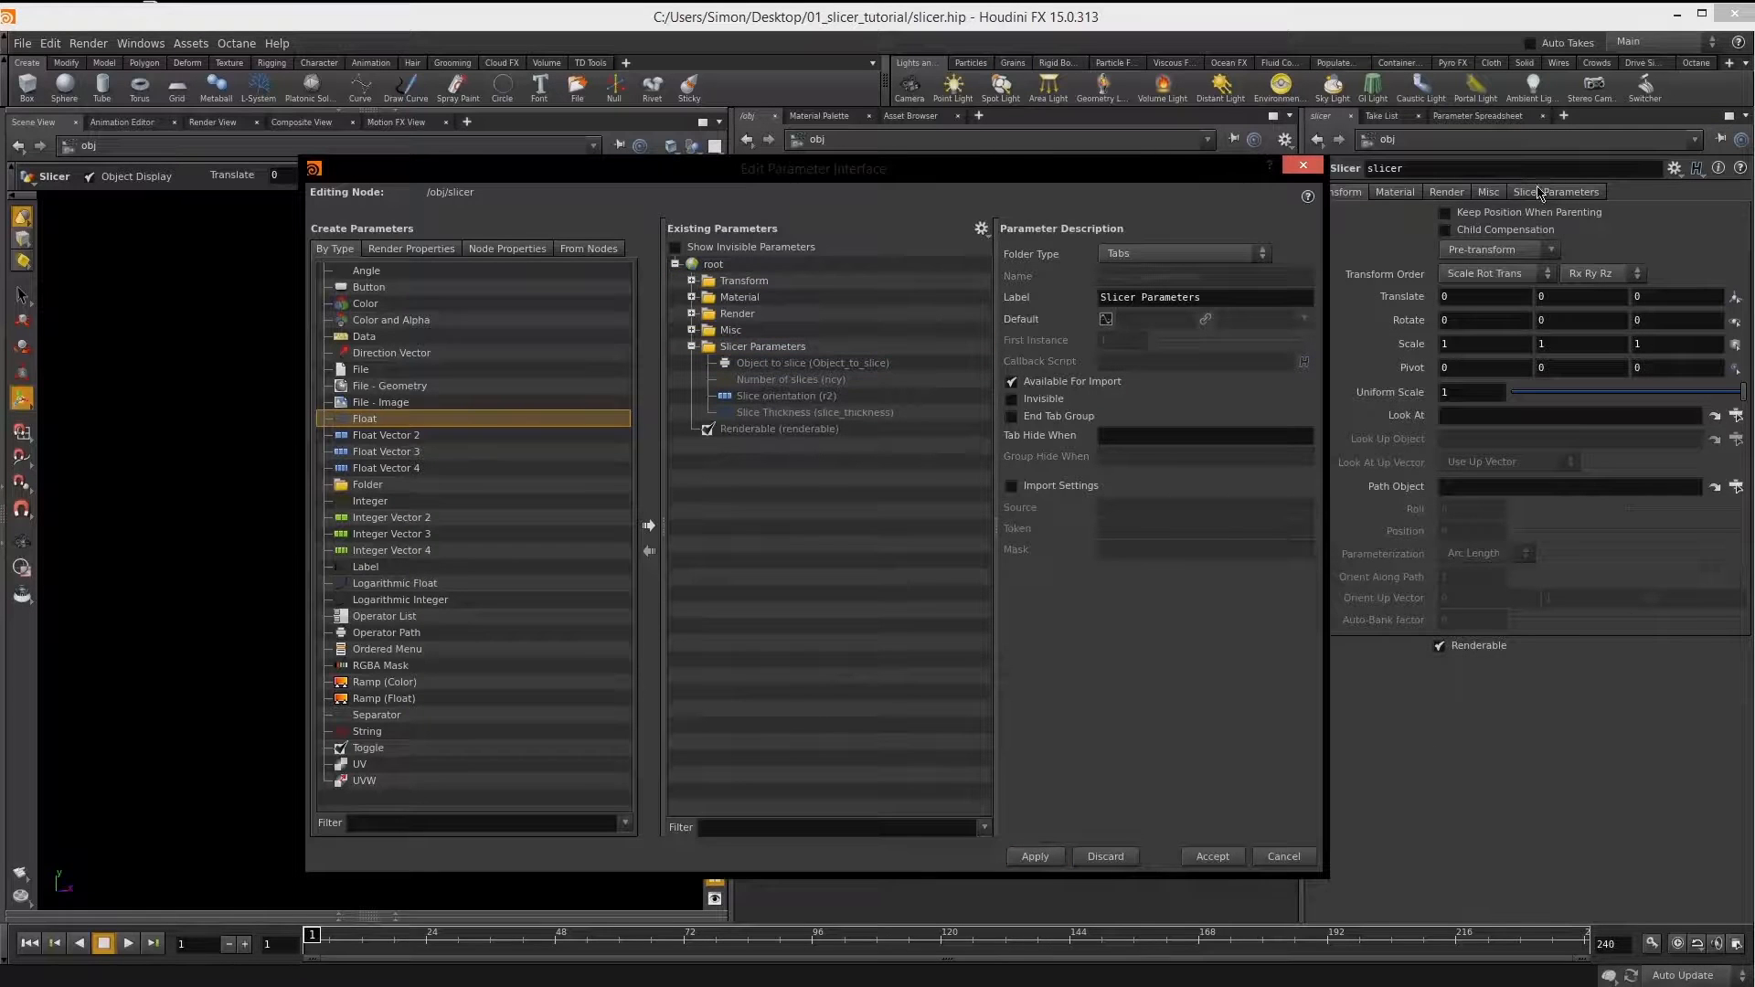
pyautogui.click(1207, 857)
pyautogui.click(1071, 541)
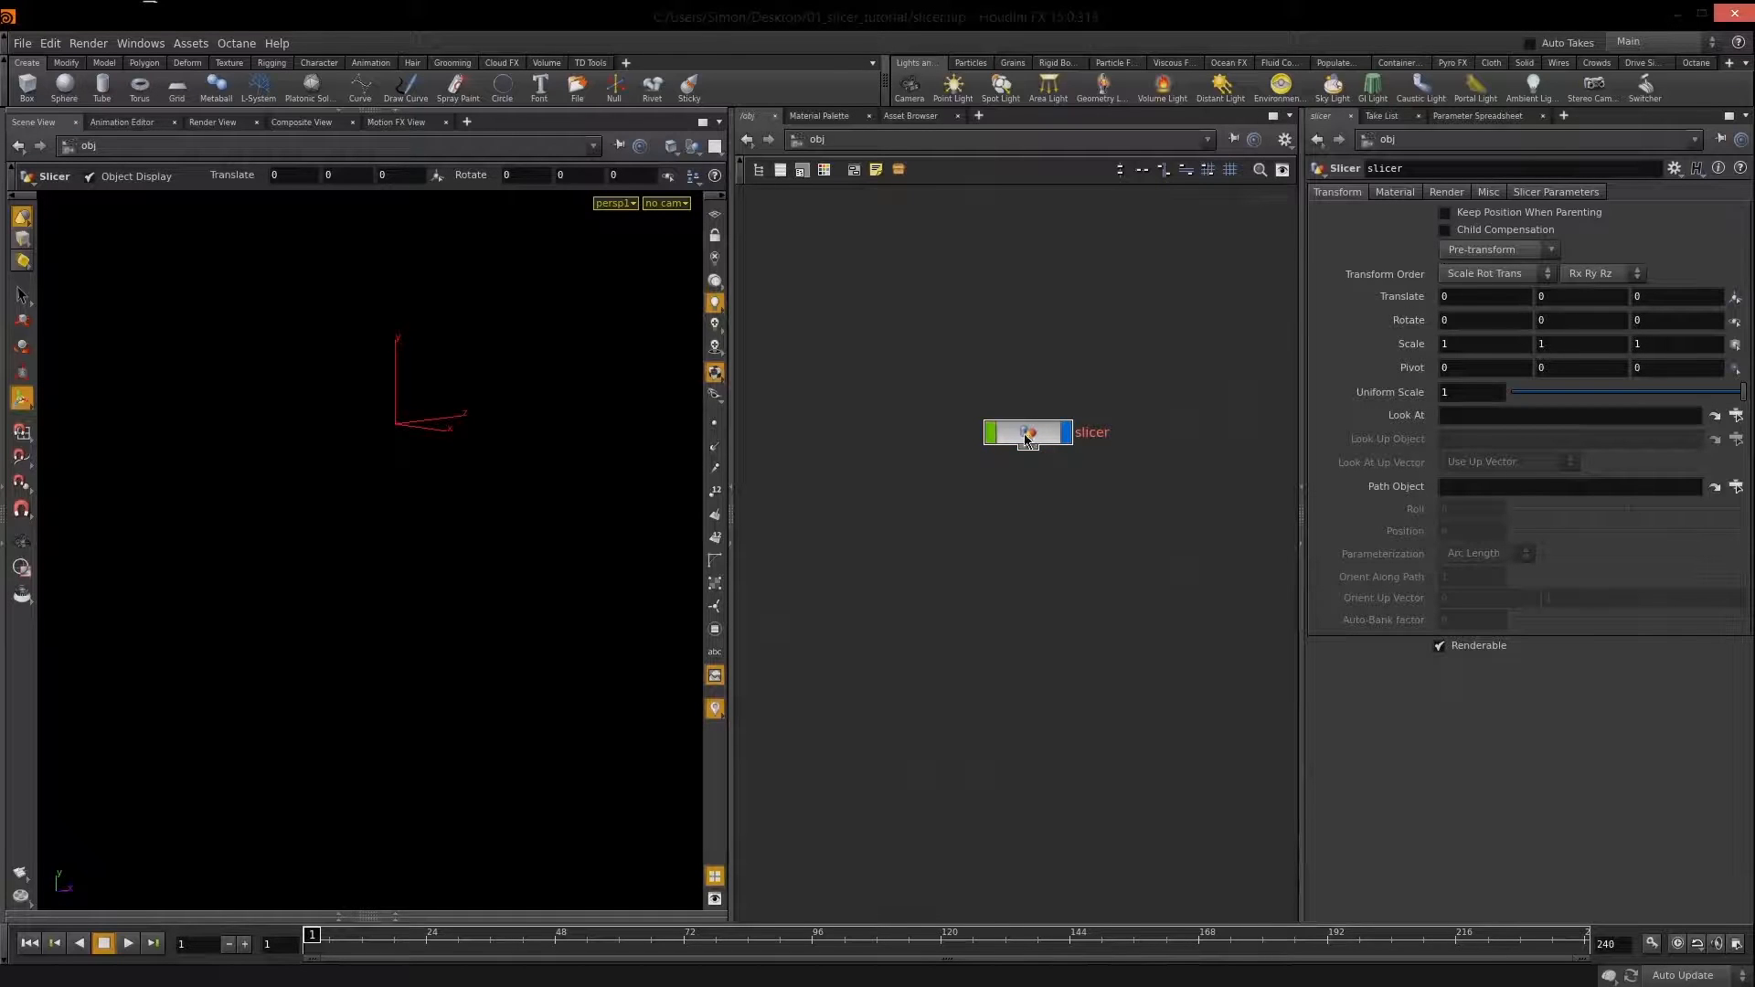
# Show the slicer node's Slicer Parameters and set the first two slice orientation values to 0.
pyautogui.moveTo(1028, 437); pyautogui.dragTo(1049, 456)
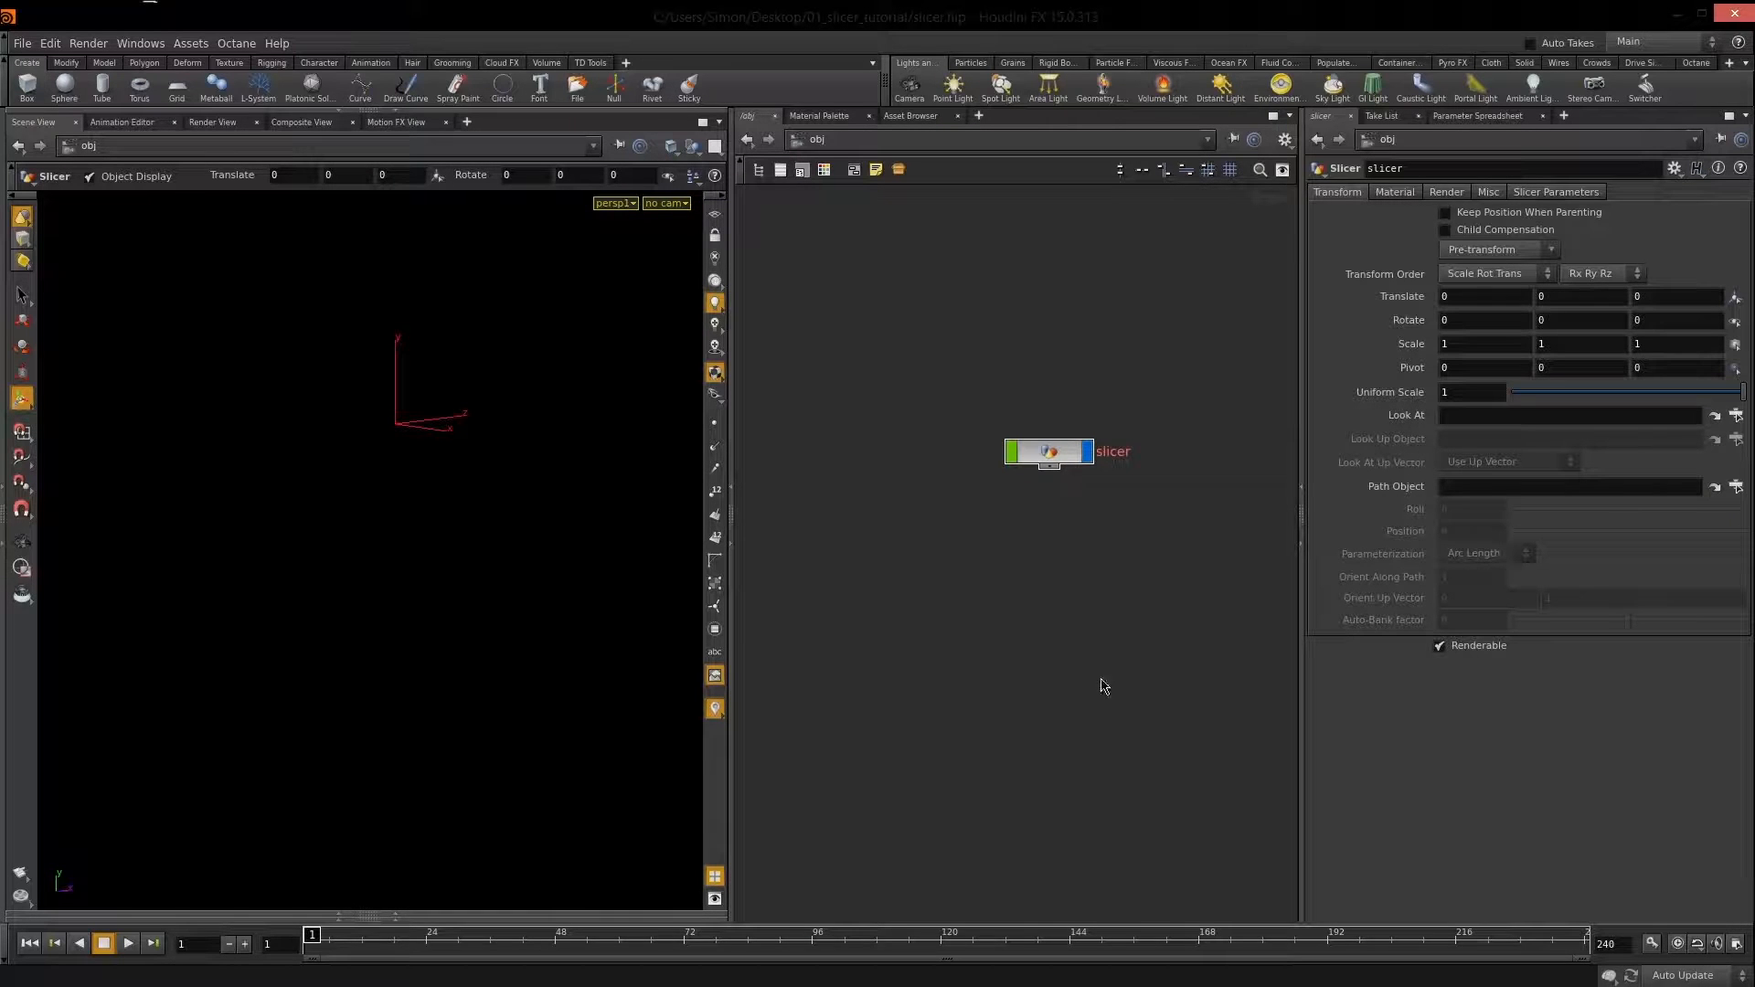
pyautogui.click(1058, 457)
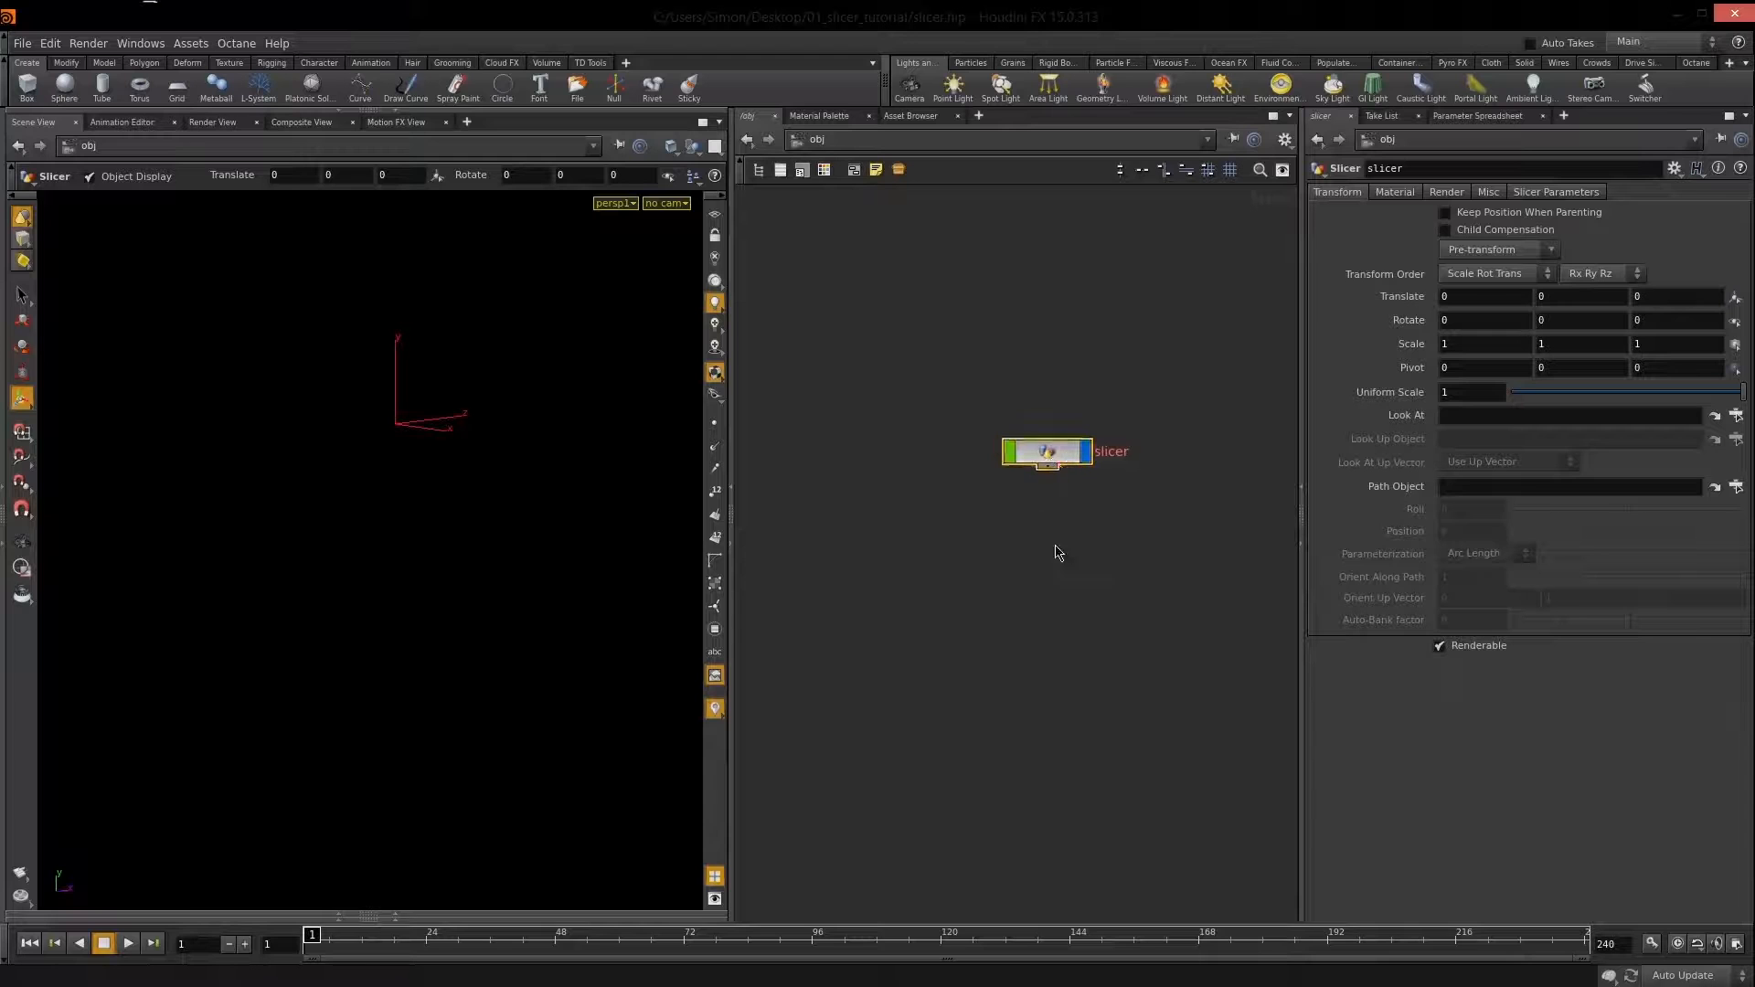
pyautogui.click(1557, 194)
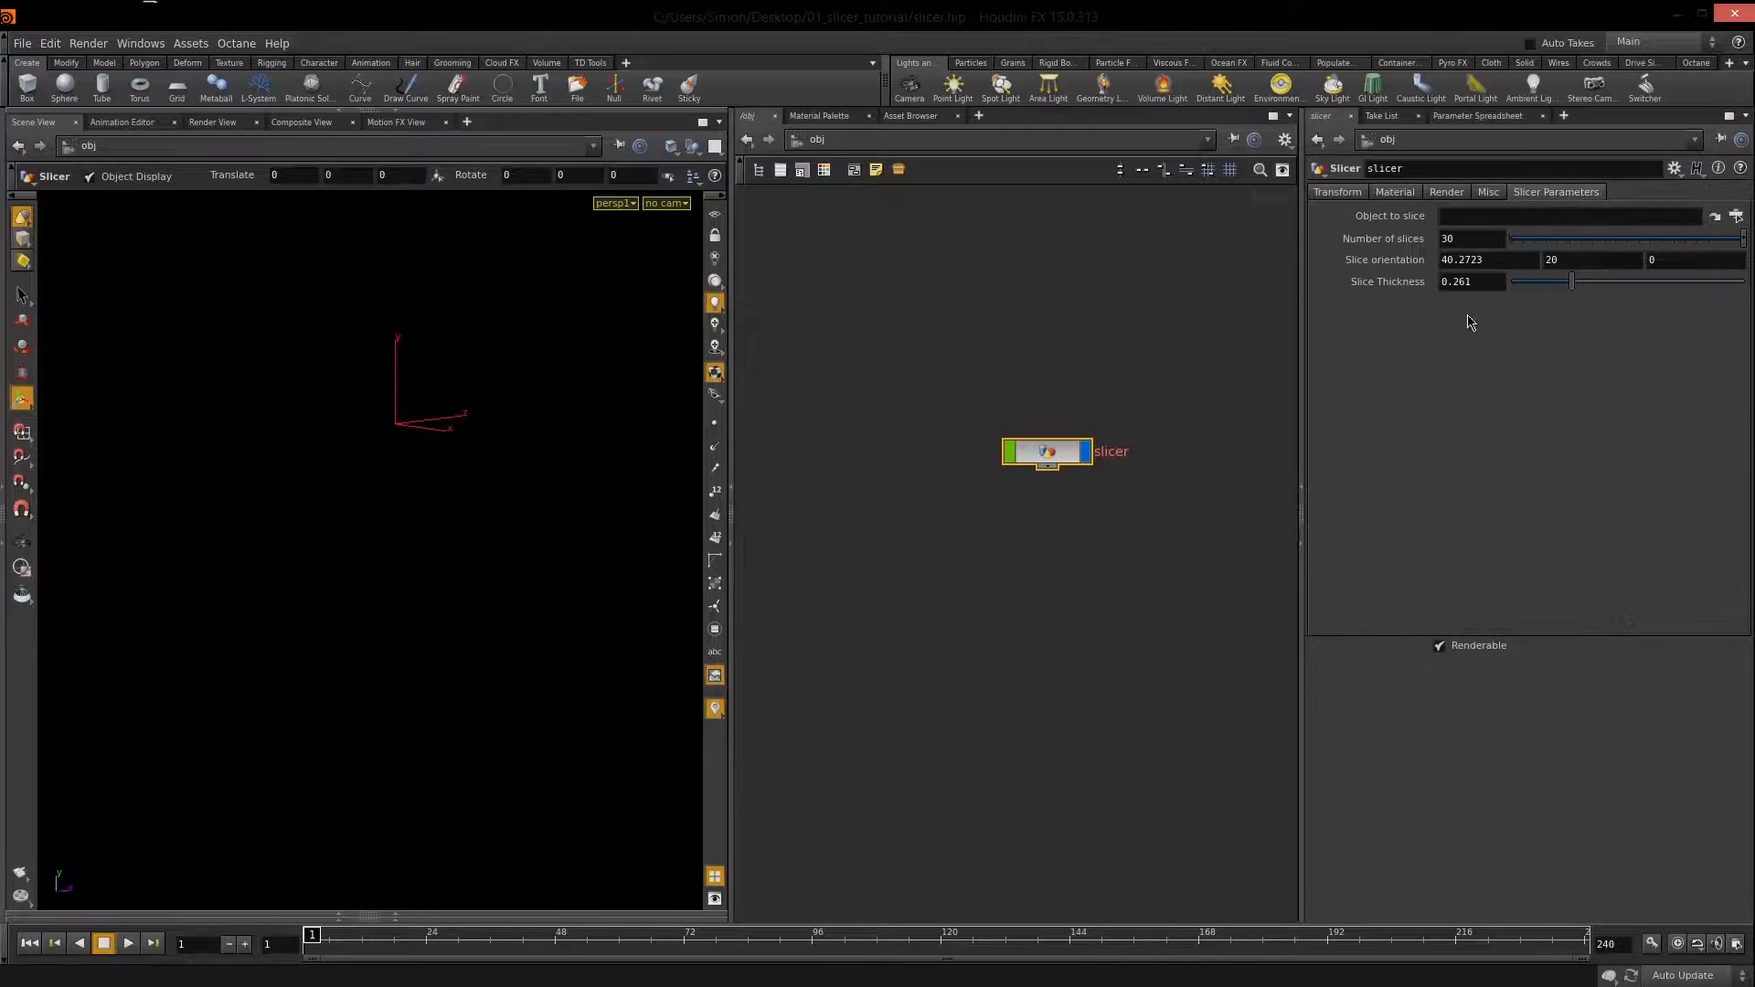
pyautogui.moveTo(1498, 259); pyautogui.dragTo(1362, 290)
pyautogui.write('0')
pyautogui.doubleClick(1551, 259)
pyautogui.write('0')
# Set the slicer's number of slices to 10 and its slice thickness to 1.
pyautogui.moveTo(1461, 239); pyautogui.dragTo(1413, 344)
pyautogui.write('10')
pyautogui.press('Return')
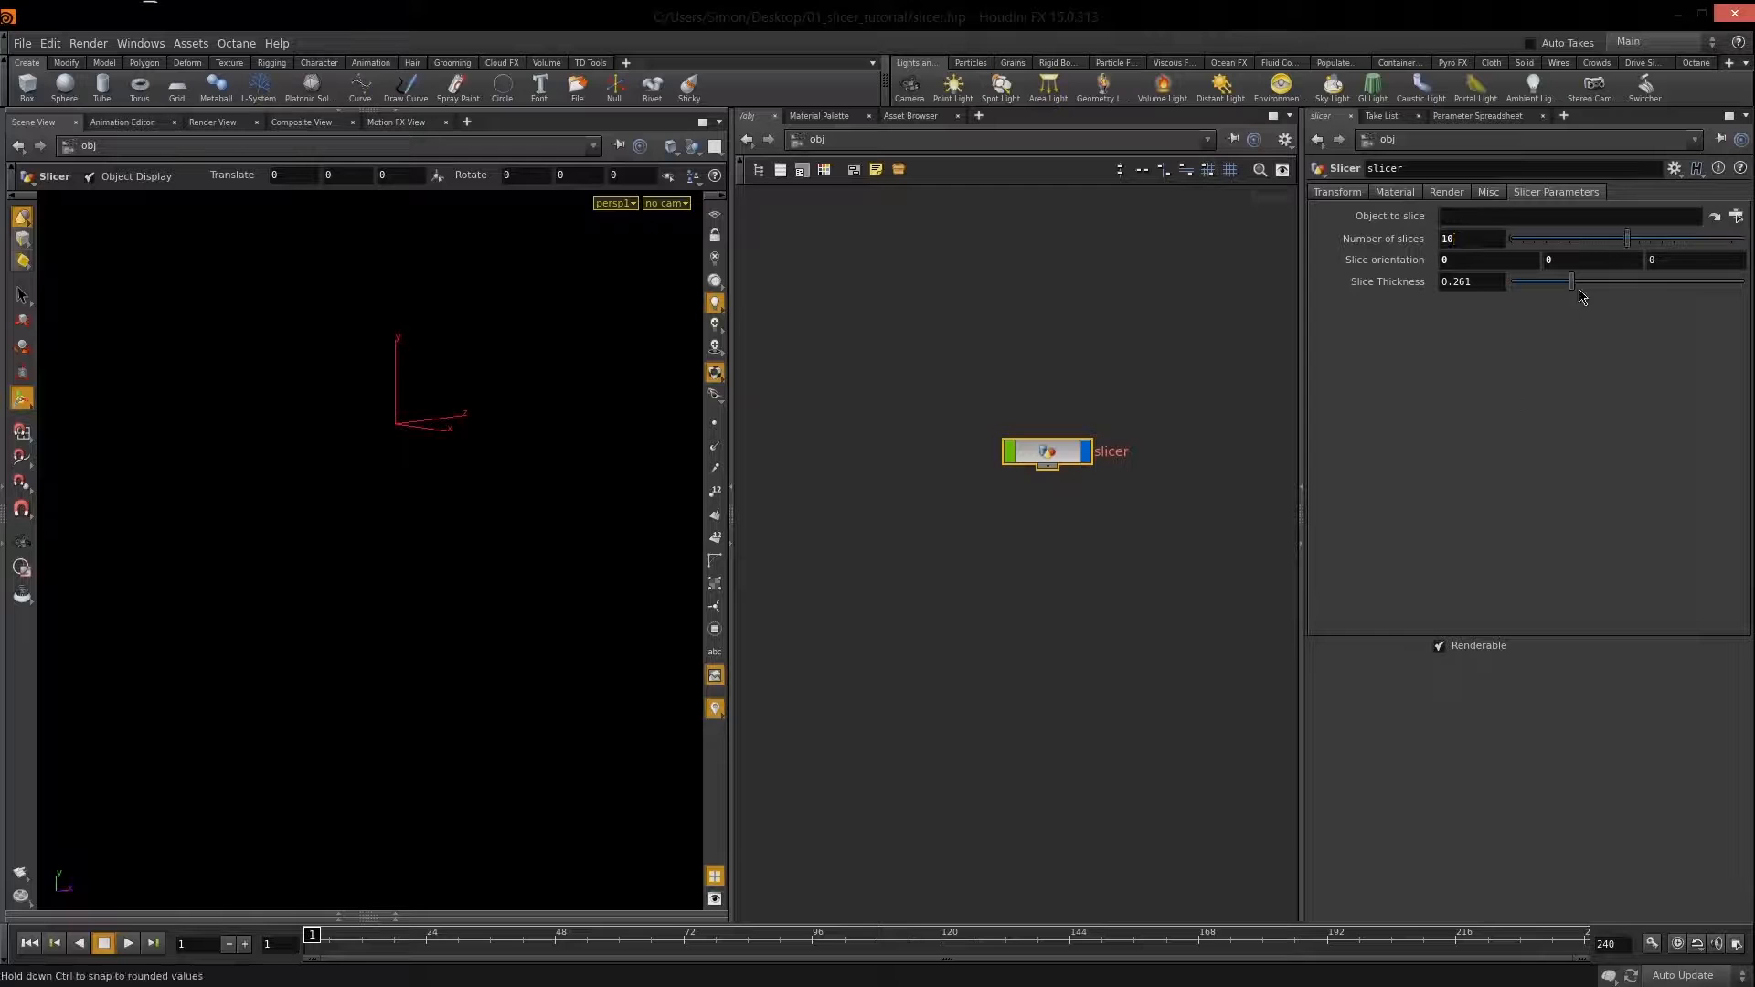
pyautogui.moveTo(1514, 285); pyautogui.dragTo(1490, 388)
pyautogui.write('1')
pyautogui.press('Return')
# Move the slicer node aside, add a Geometry node beside it and rename the new node Arnold.
pyautogui.moveTo(1022, 464); pyautogui.dragTo(1127, 449)
pyautogui.press('Tab')
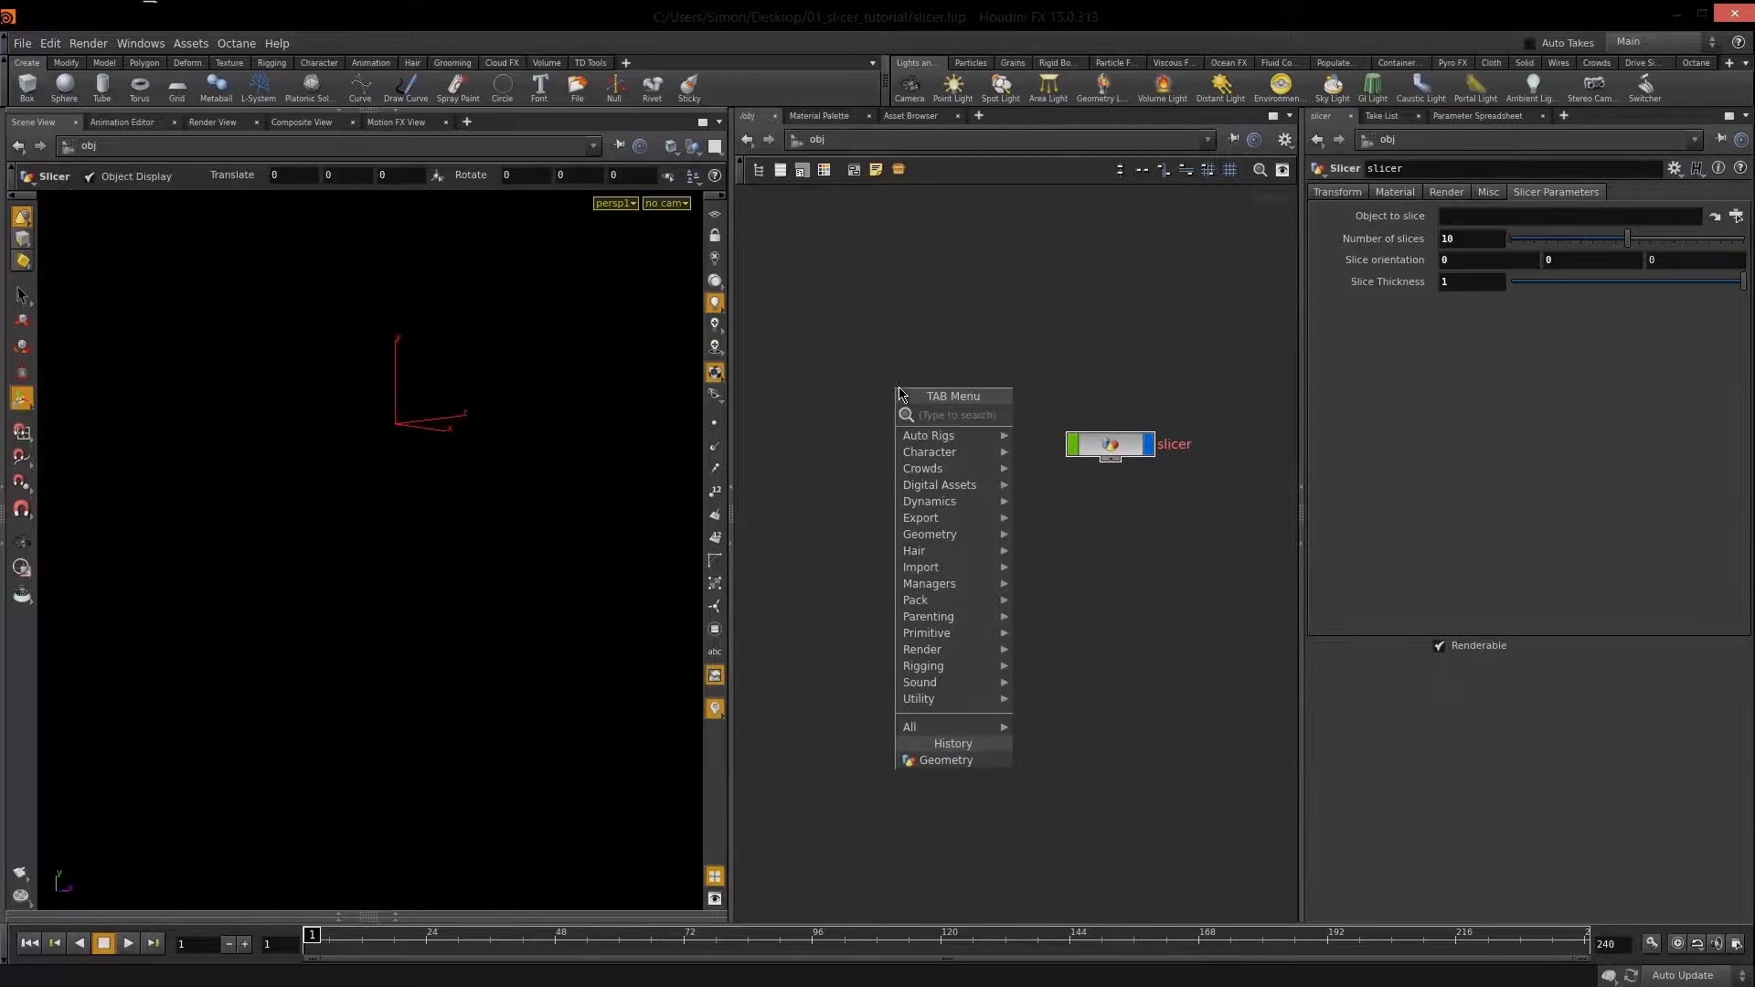
pyautogui.write('geo')
pyautogui.press('Return')
pyautogui.click(898, 386)
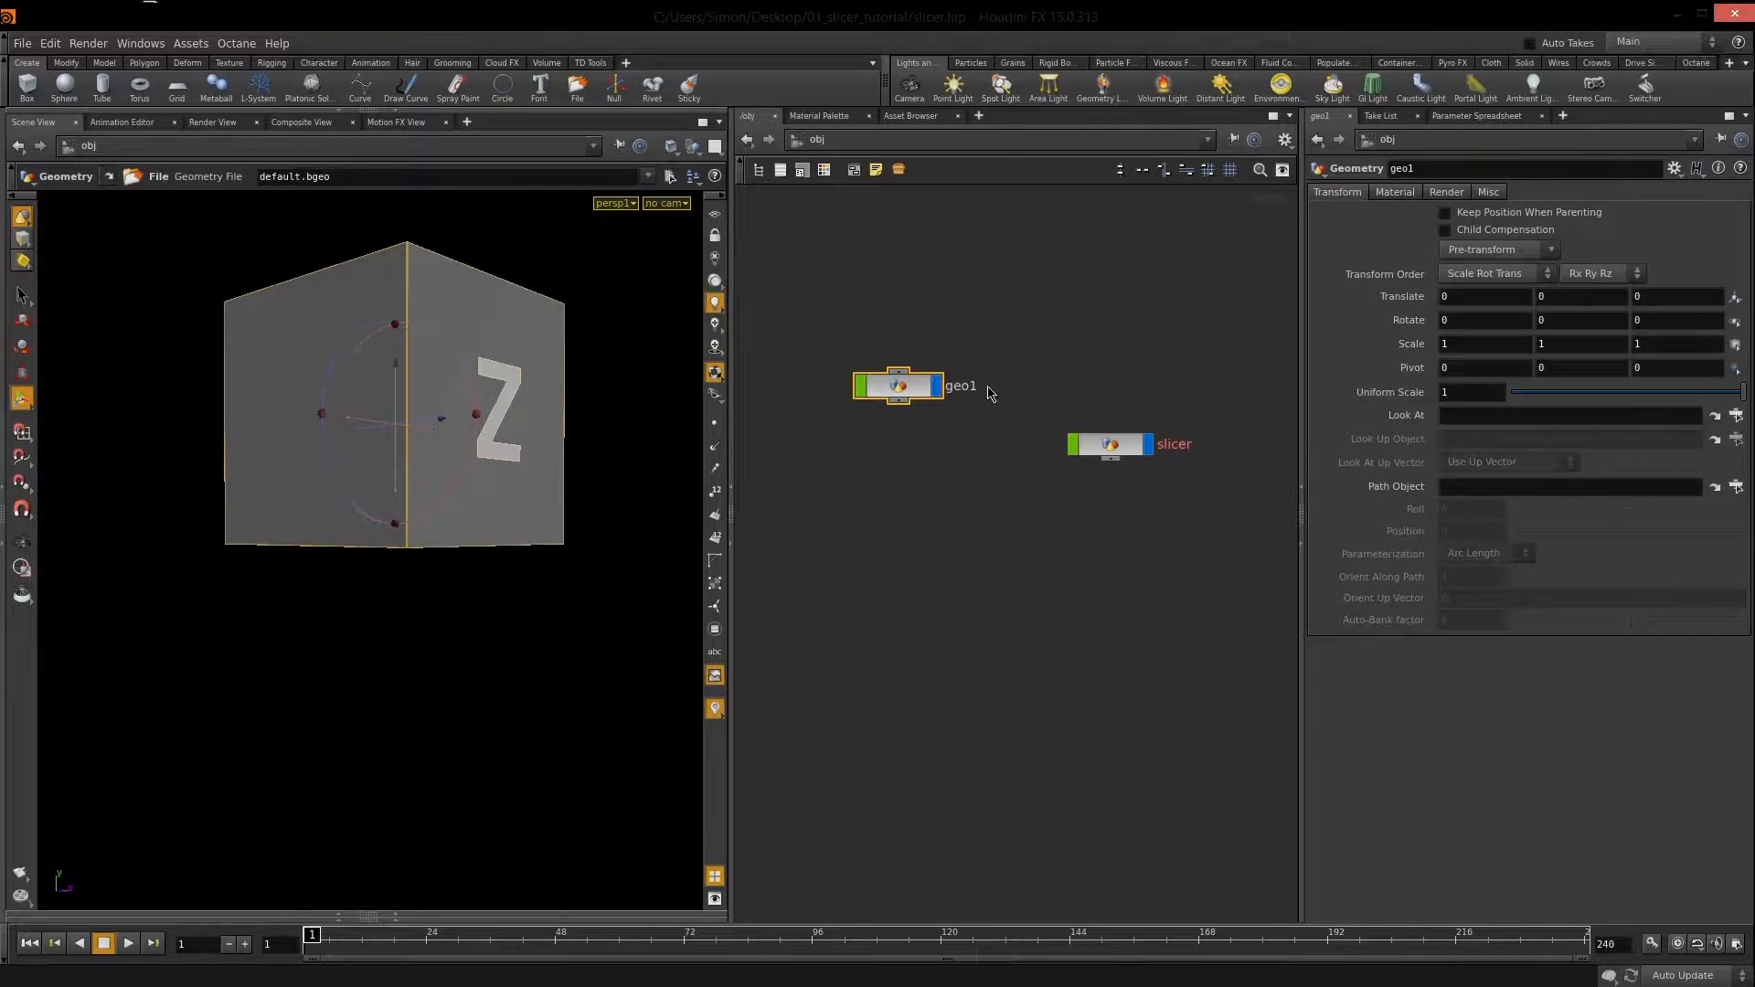
pyautogui.doubleClick(990, 393)
pyautogui.write('Arnold')
pyautogui.press('Return')
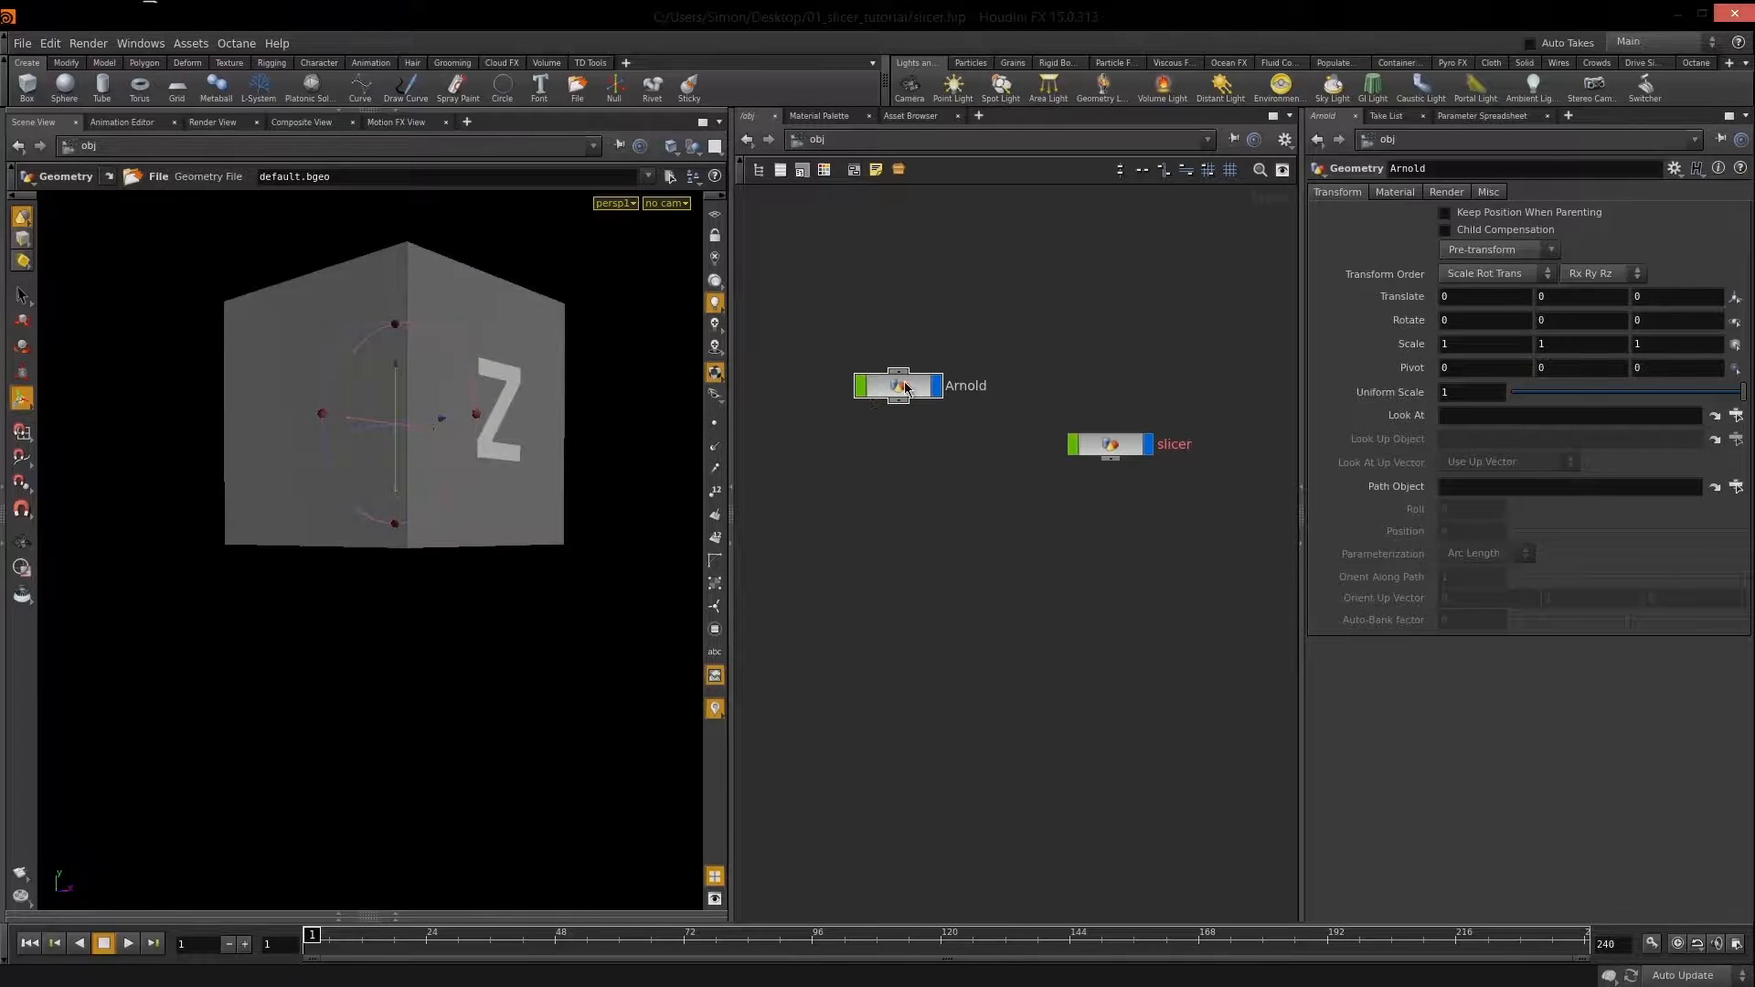
# Load ArnoldSchwarzeneggerBust.OBJ into the File node inside Arnold, then return to the obj level and hide the Arnold object.
pyautogui.doubleClick(896, 387)
pyautogui.moveTo(891, 556); pyautogui.dragTo(913, 550)
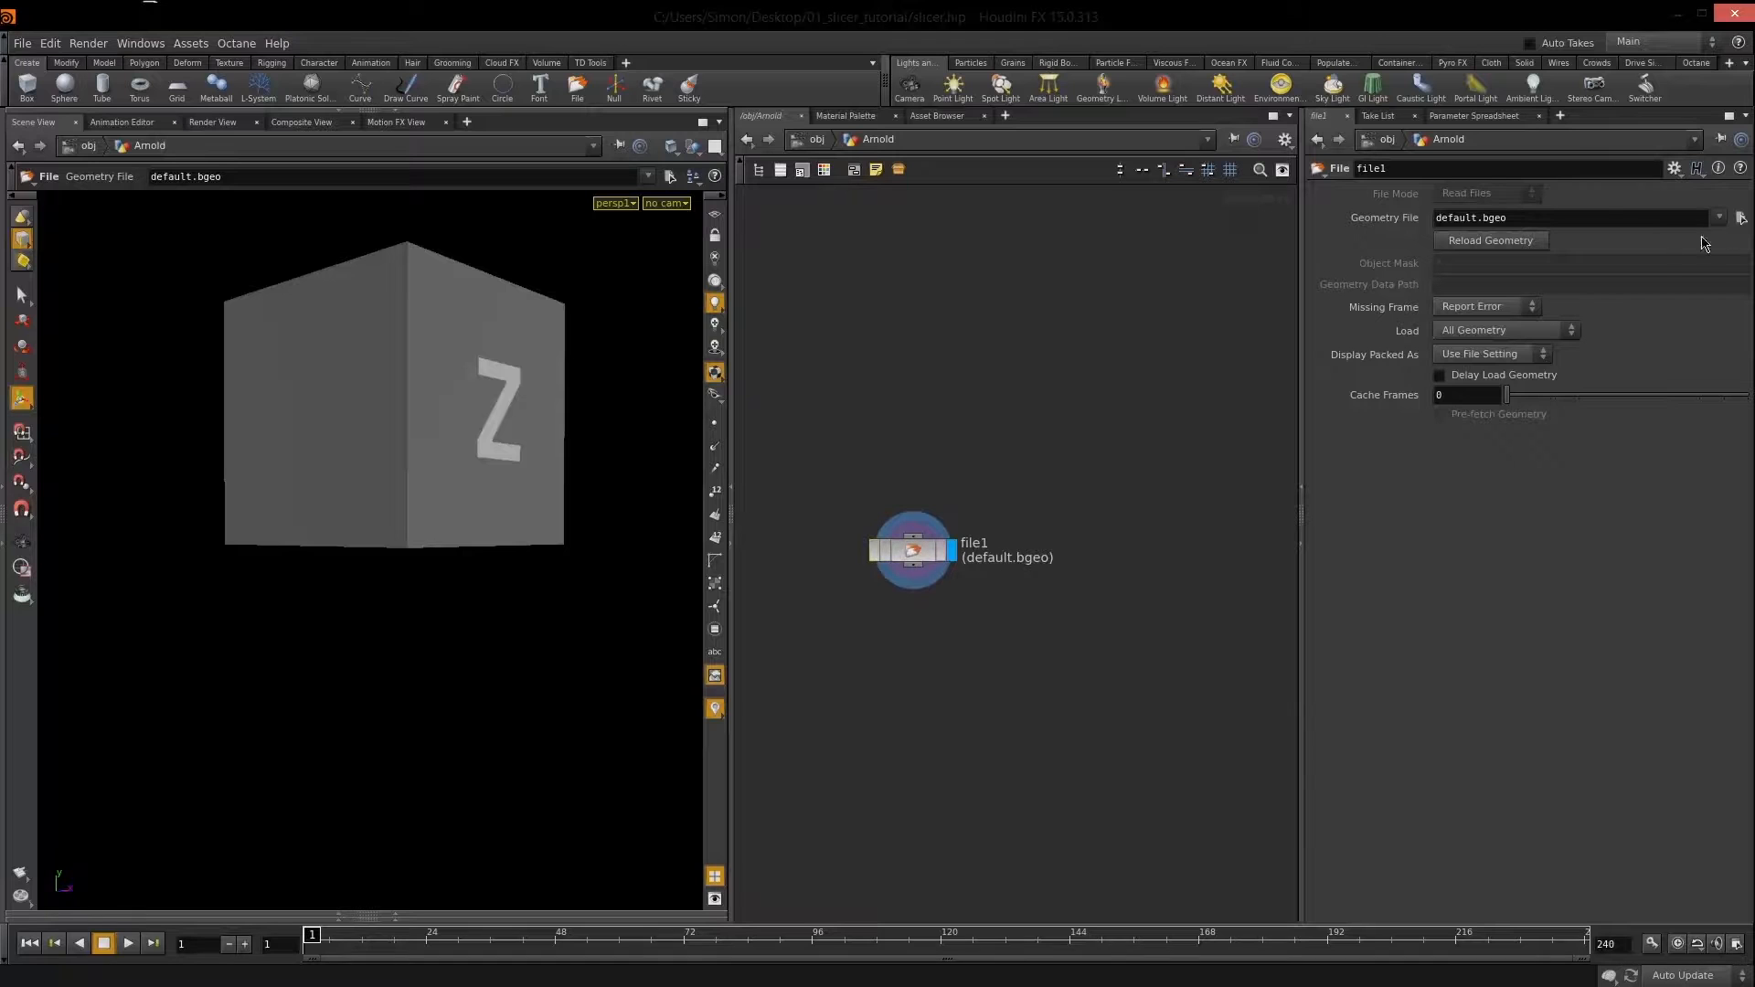
pyautogui.click(1741, 217)
pyautogui.click(1188, 327)
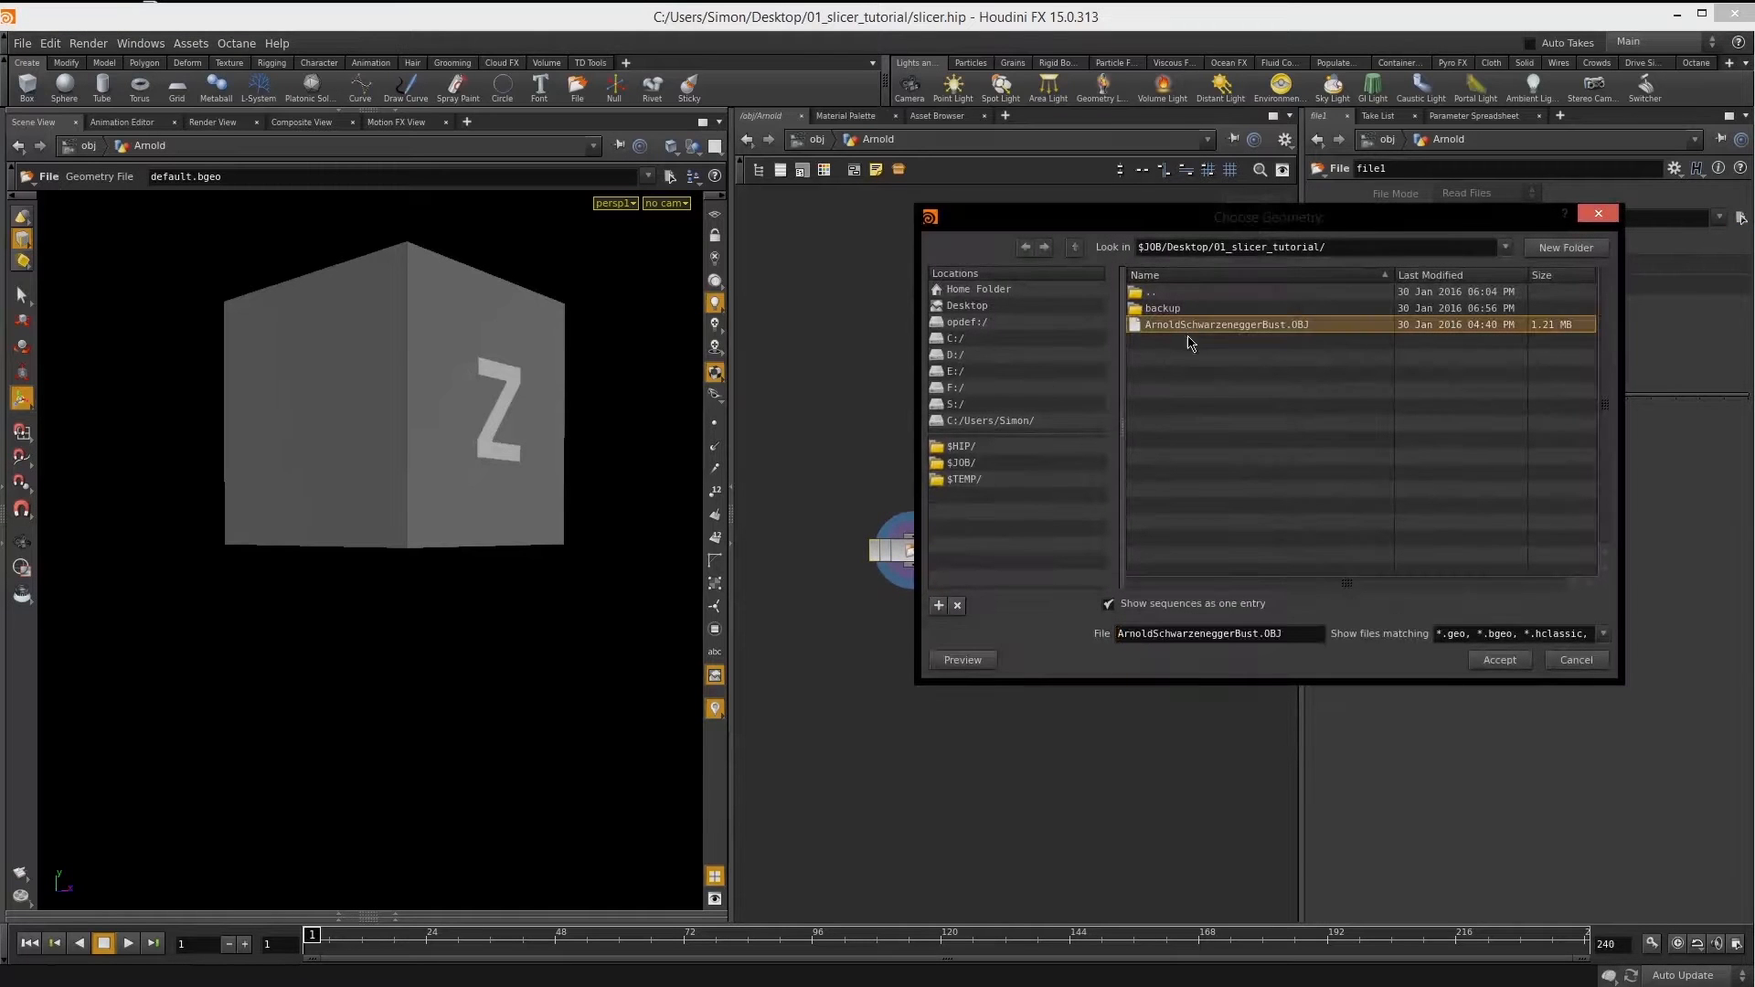
pyautogui.click(1503, 660)
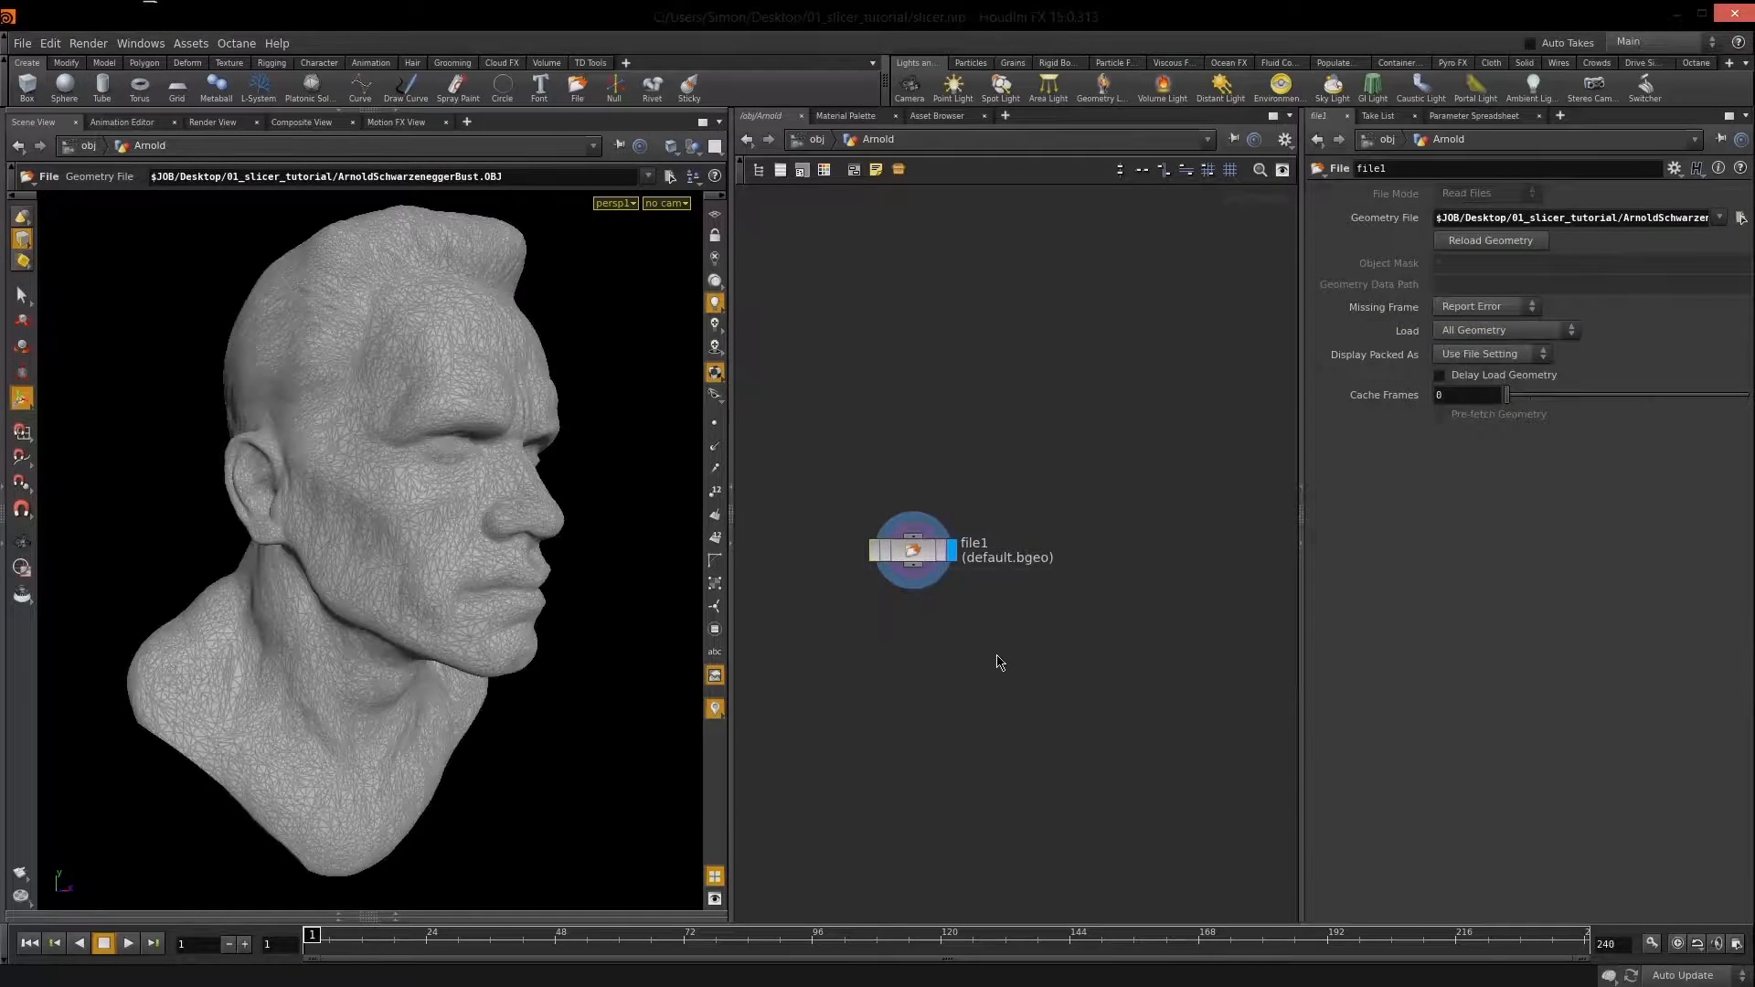
pyautogui.press('u')
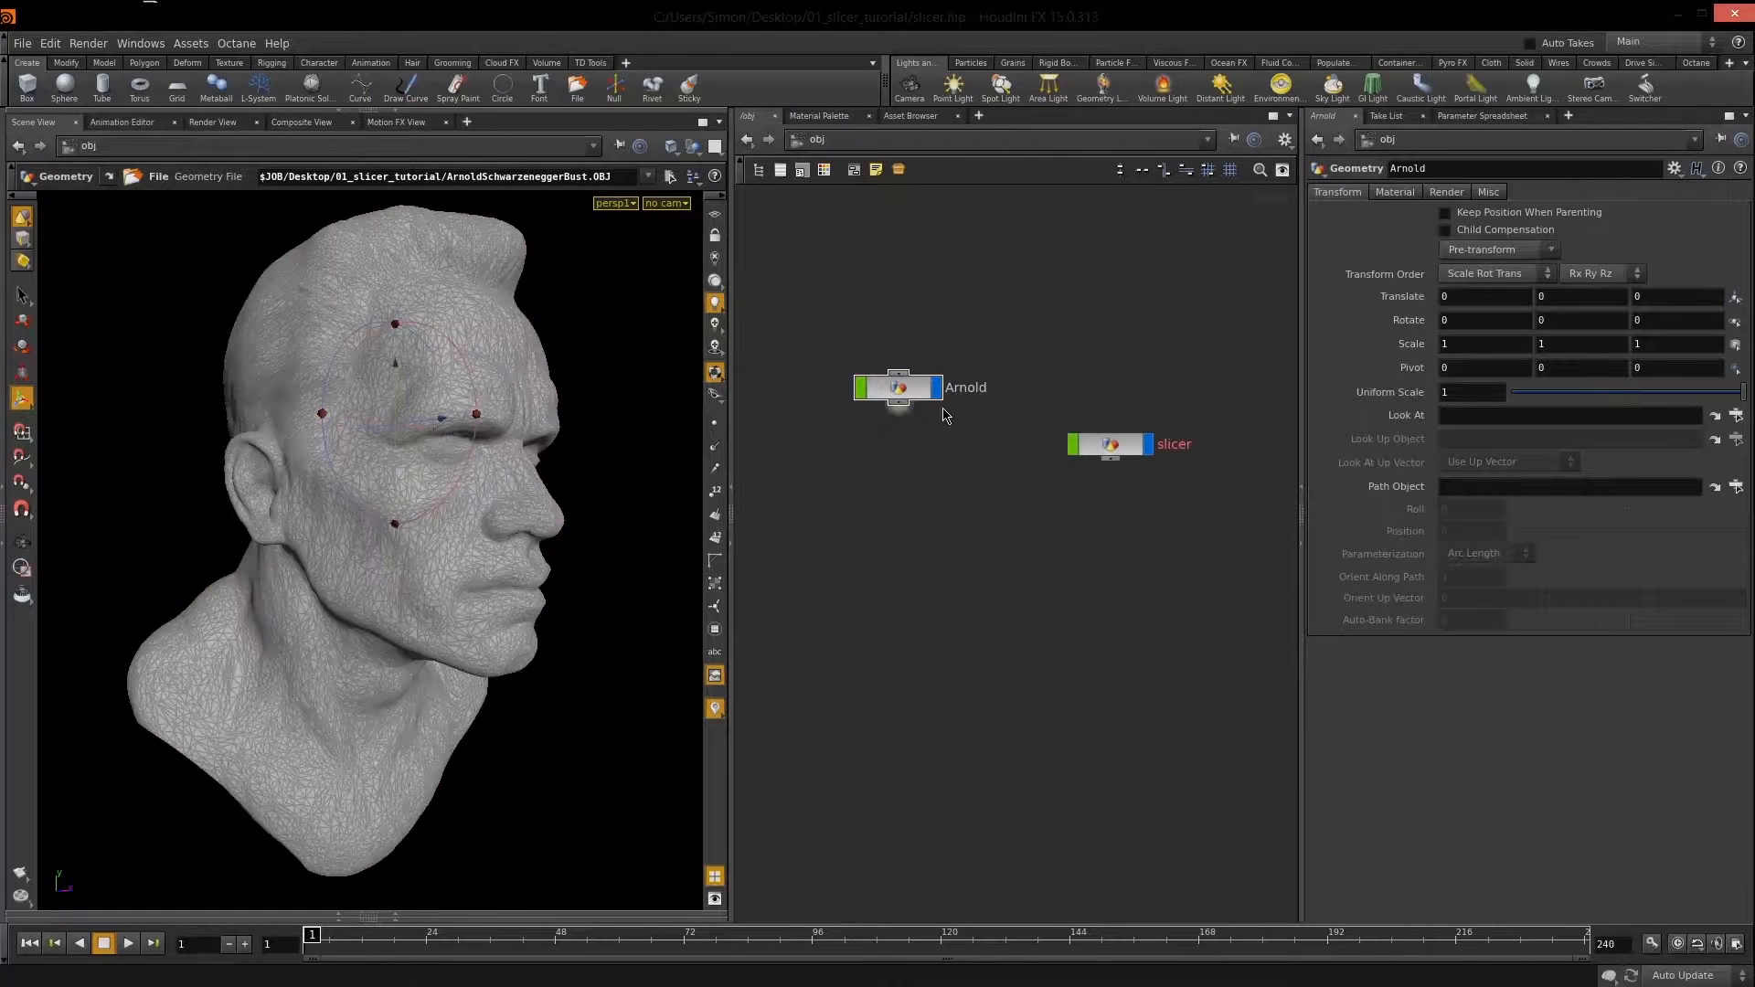
pyautogui.click(937, 387)
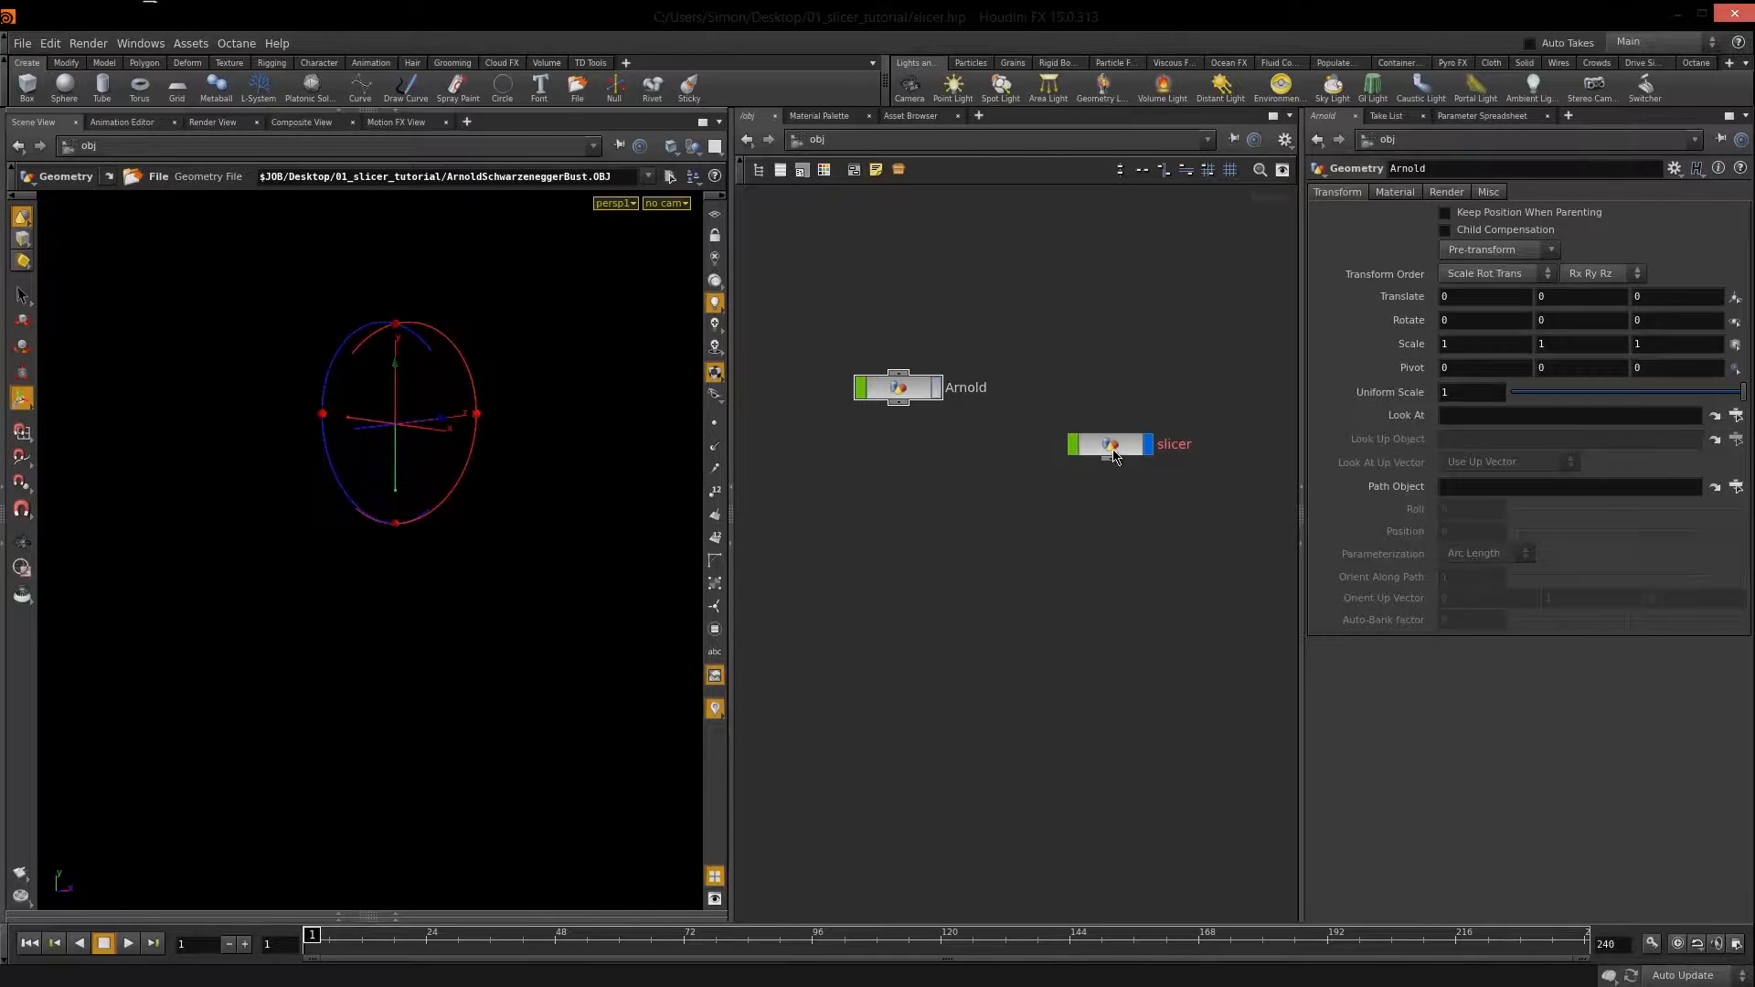
# Set the slicer's Object to slice to /obj/Arnold.
pyautogui.click(1115, 456)
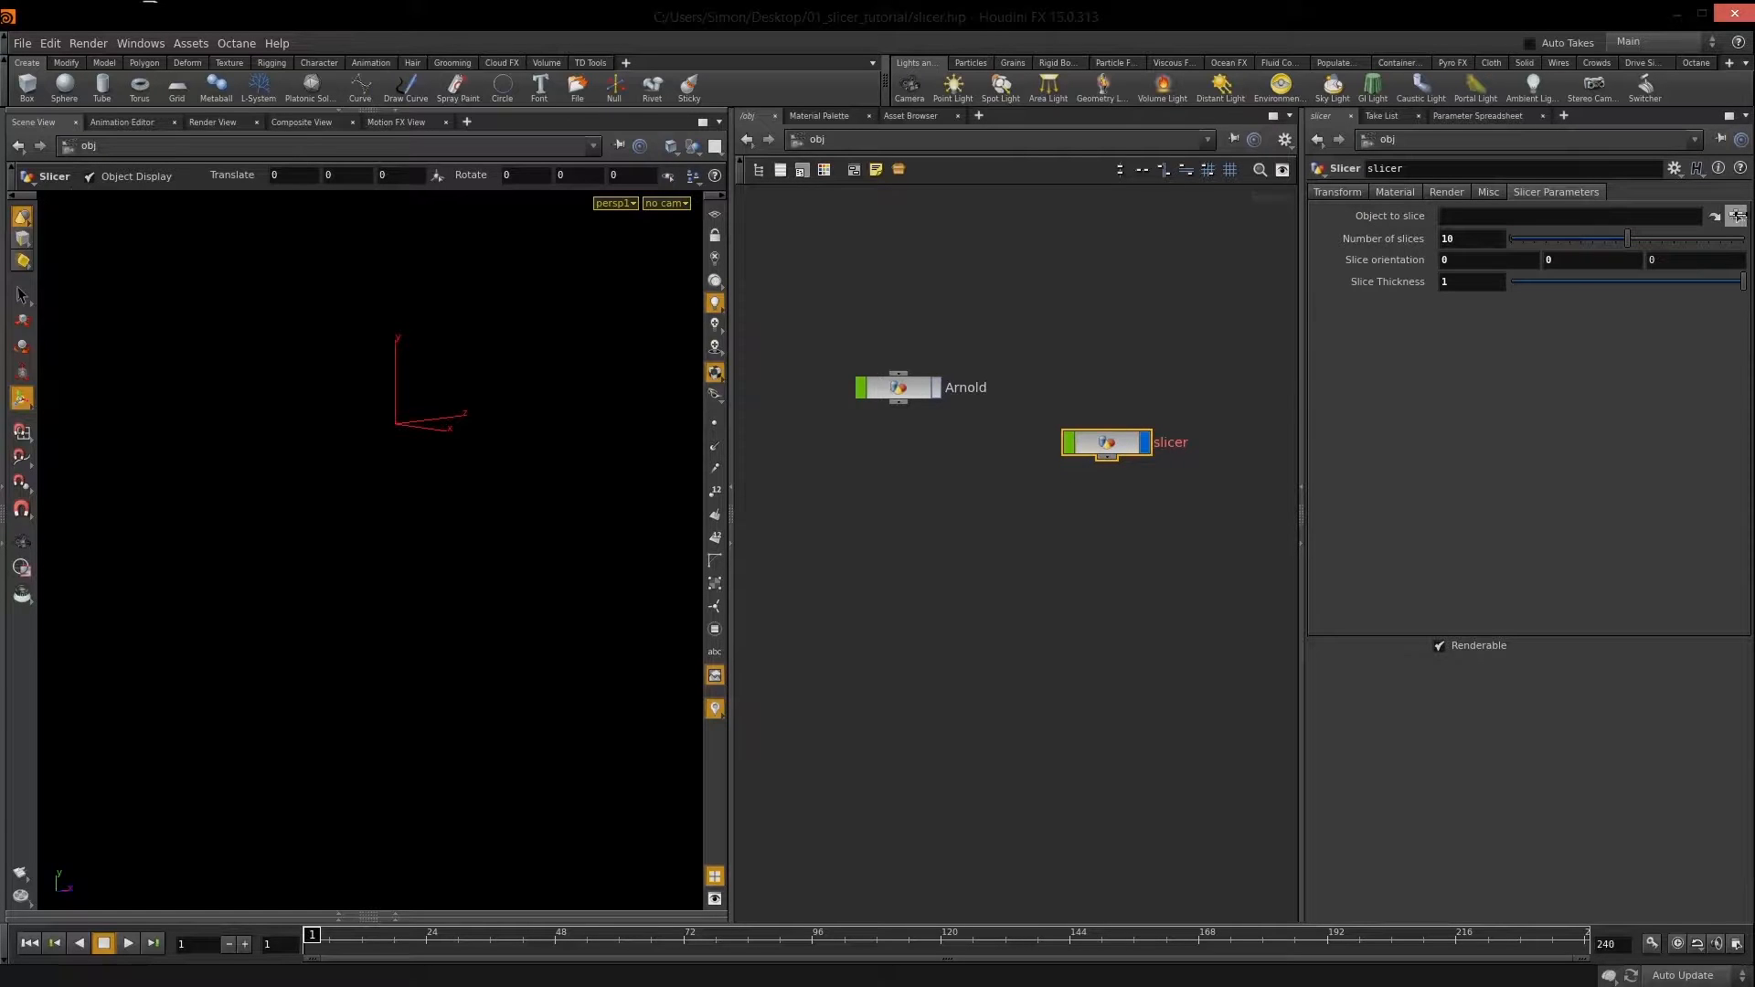
pyautogui.click(1737, 217)
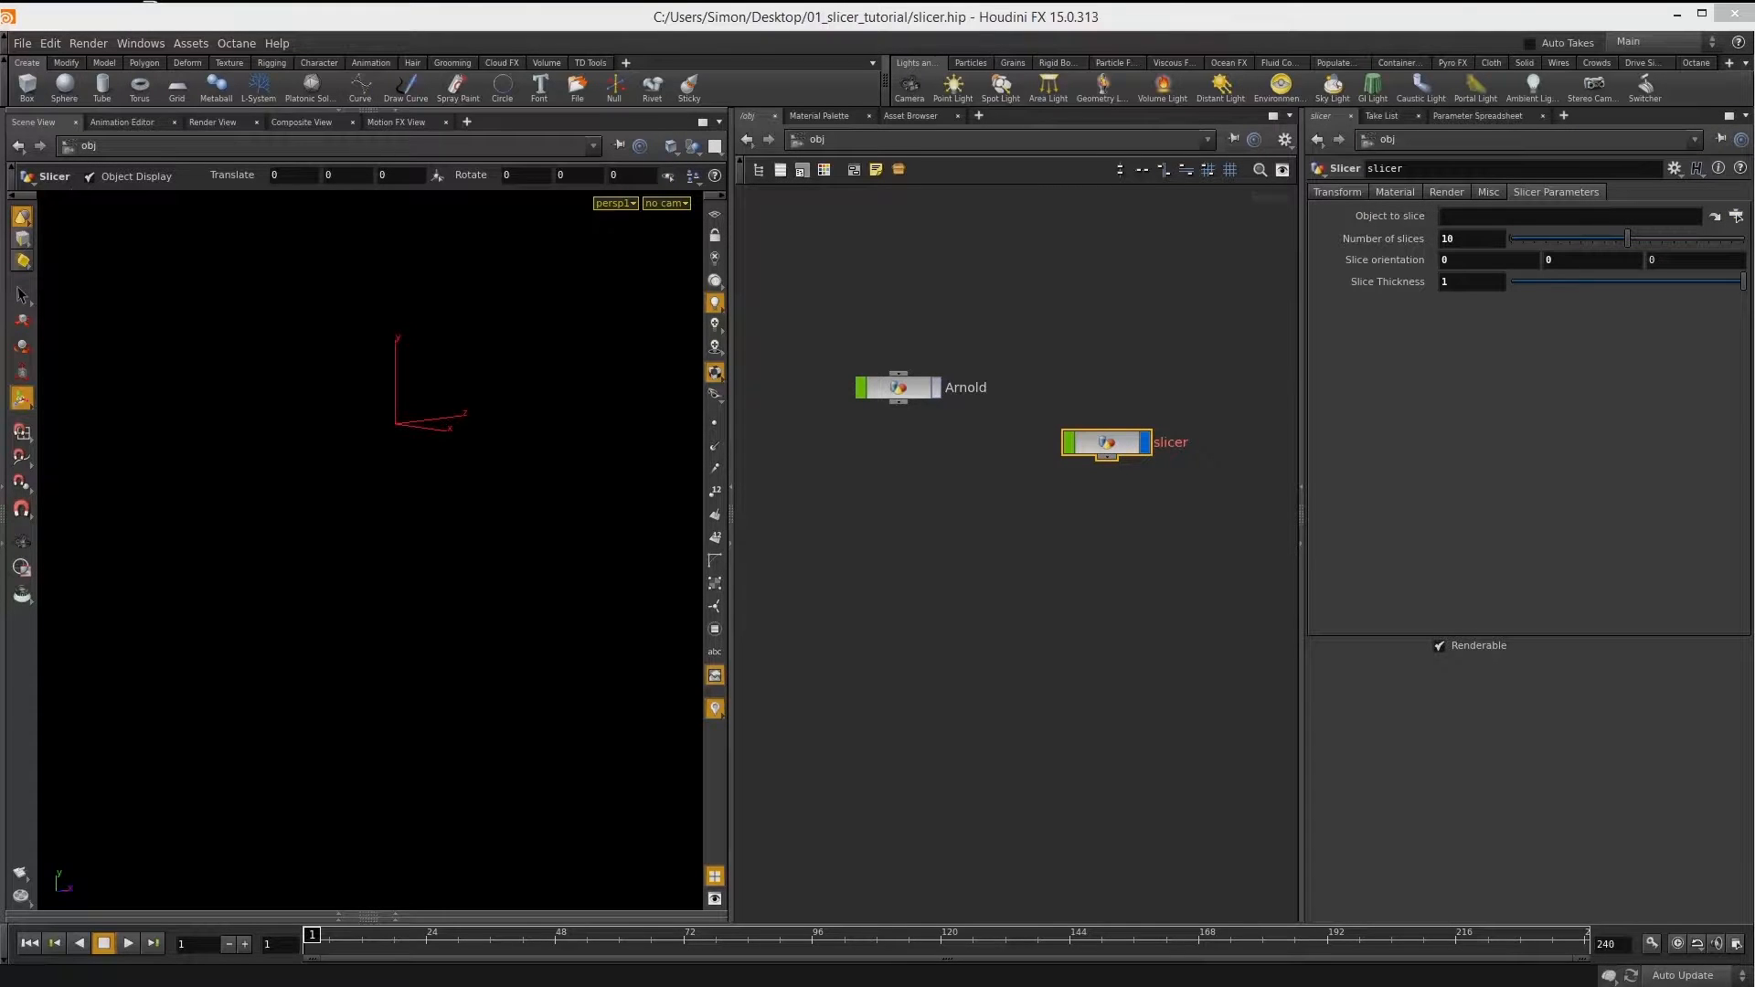
pyautogui.click(1325, 385)
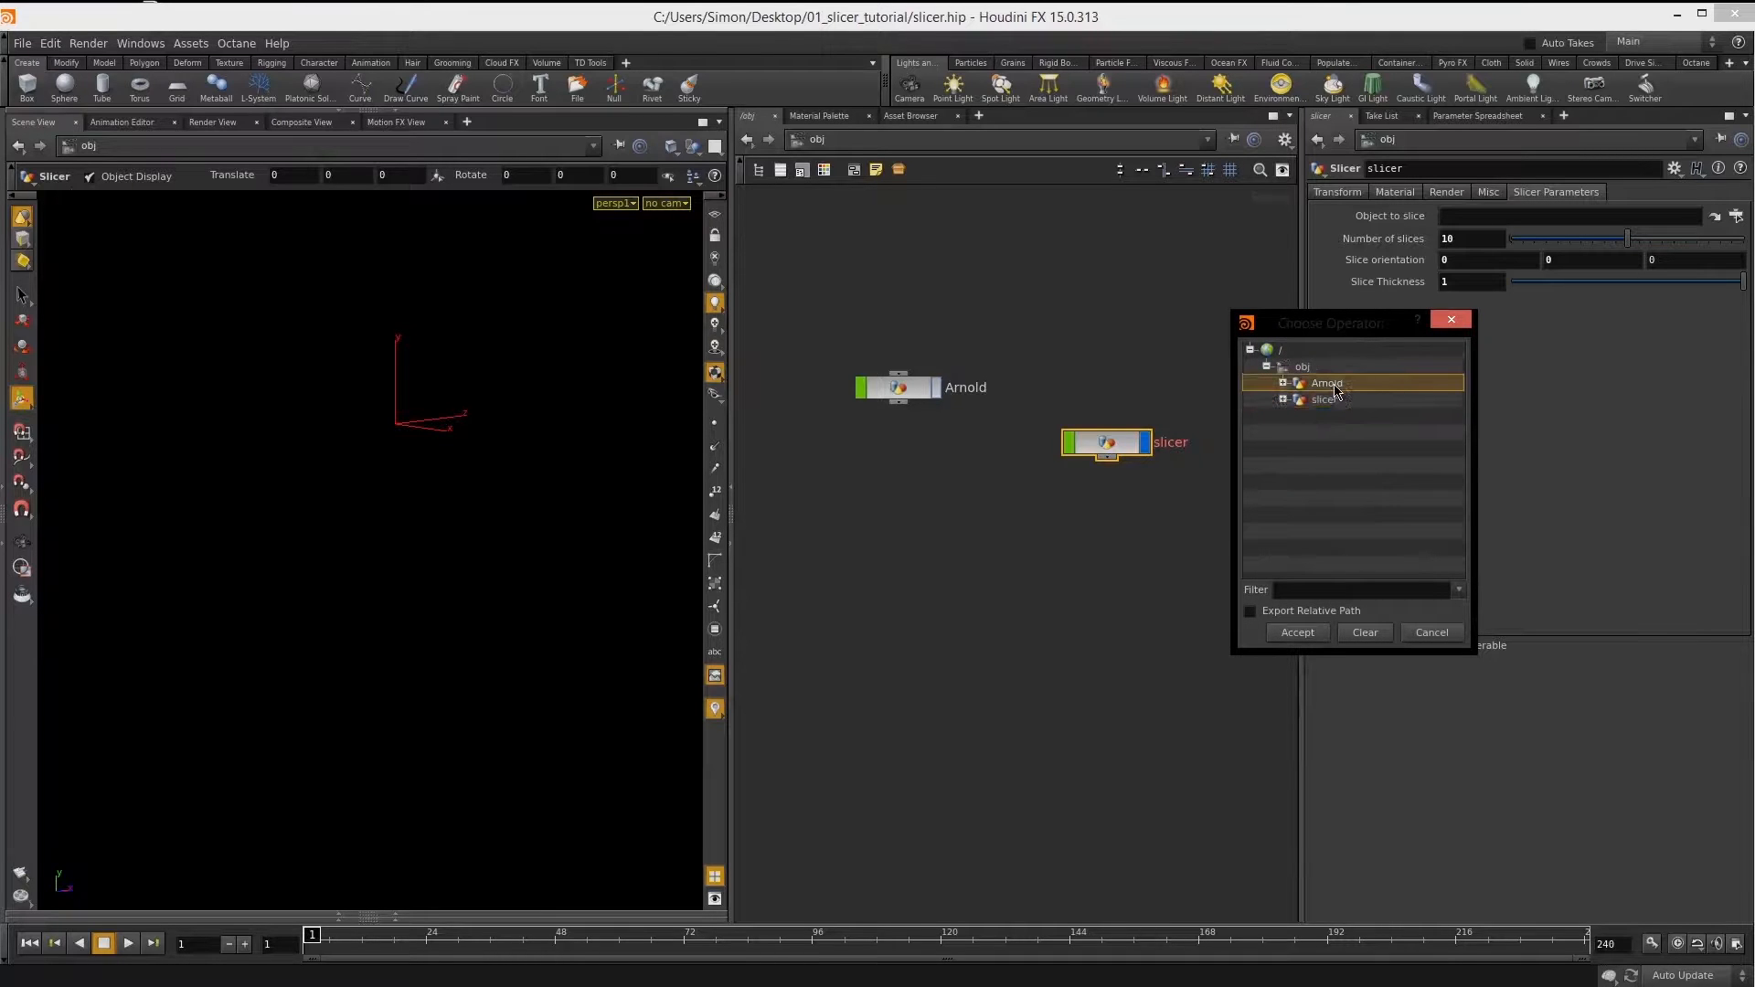
pyautogui.click(1305, 636)
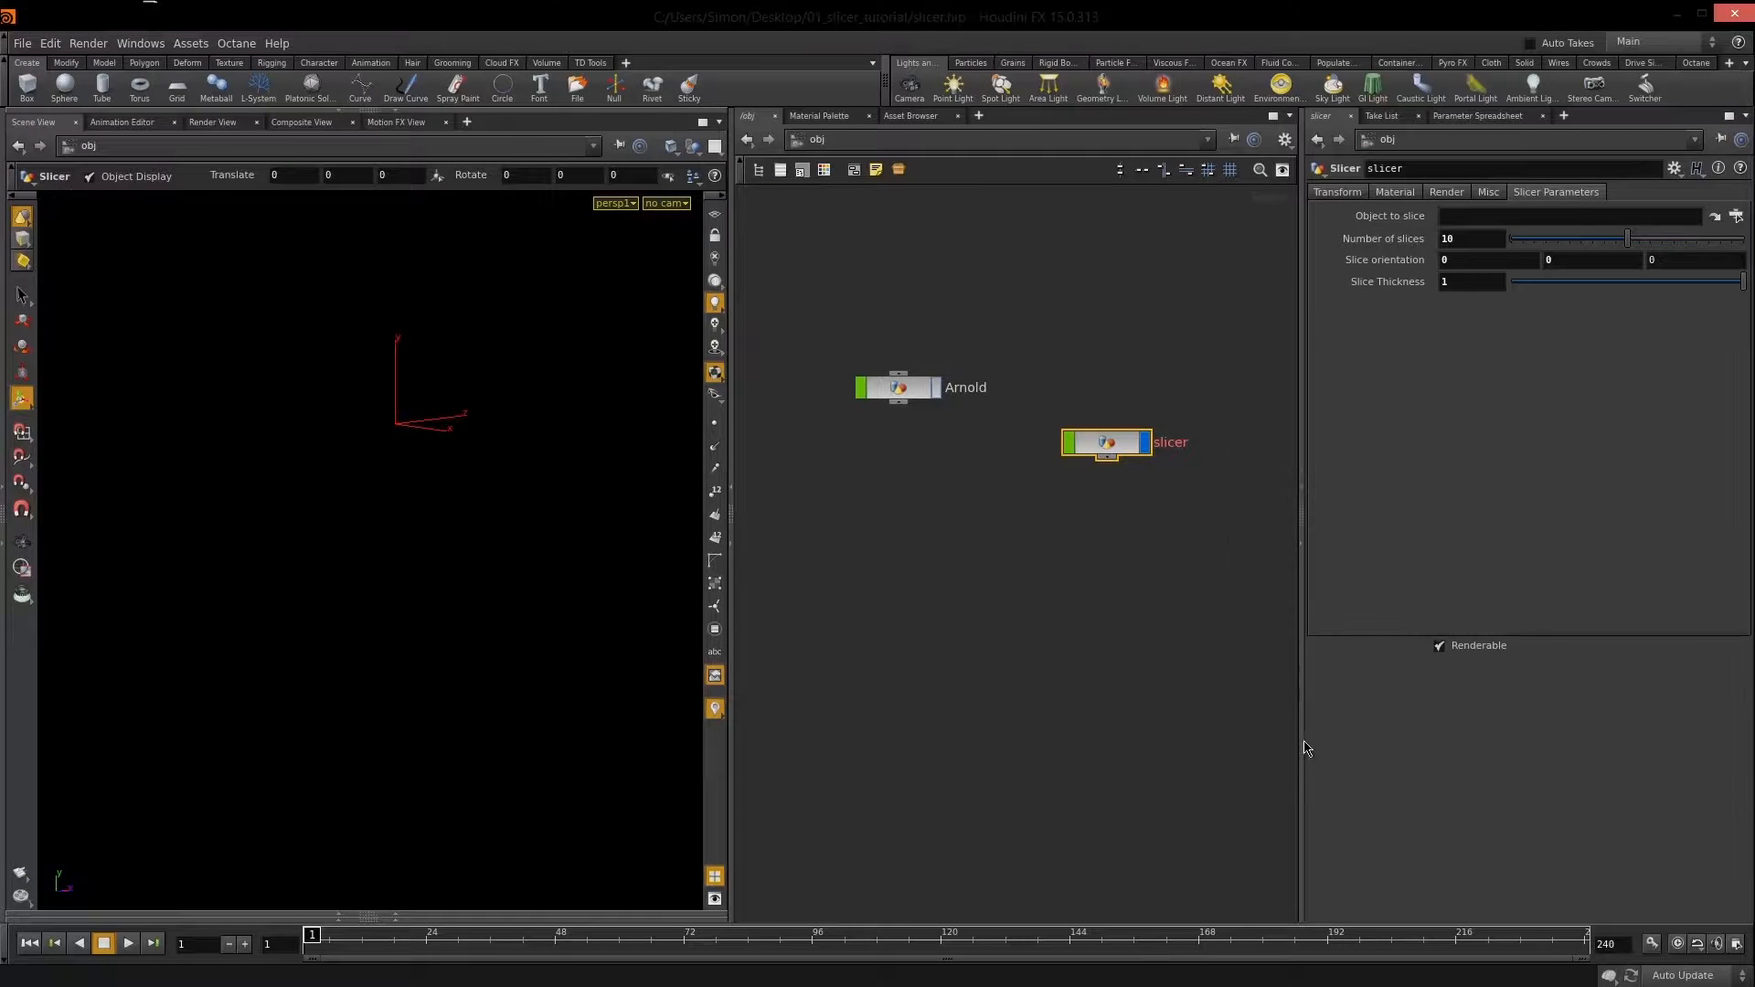
pyautogui.press('Escape')
pyautogui.moveTo(458, 537); pyautogui.dragTo(466, 574)
pyautogui.moveTo(1105, 451); pyautogui.dragTo(1103, 453)
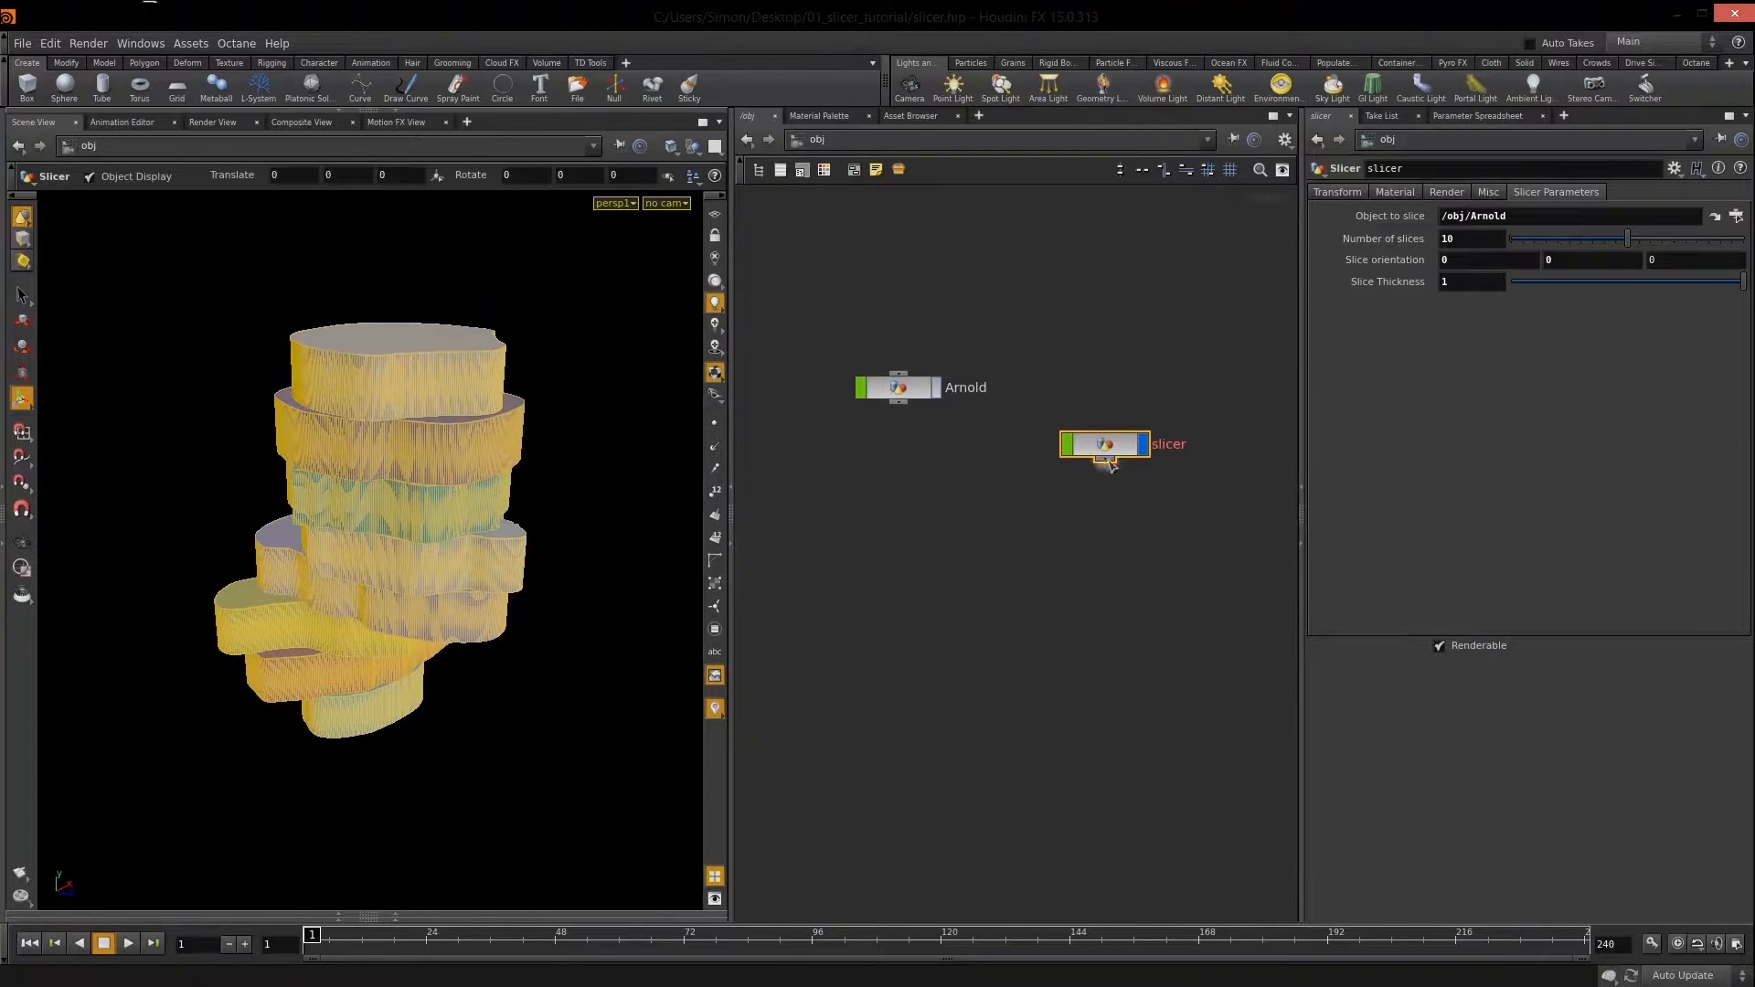
# Set the slicer's number of slices to 50.
pyautogui.click(1452, 238)
pyautogui.write('50')
pyautogui.press('Return')
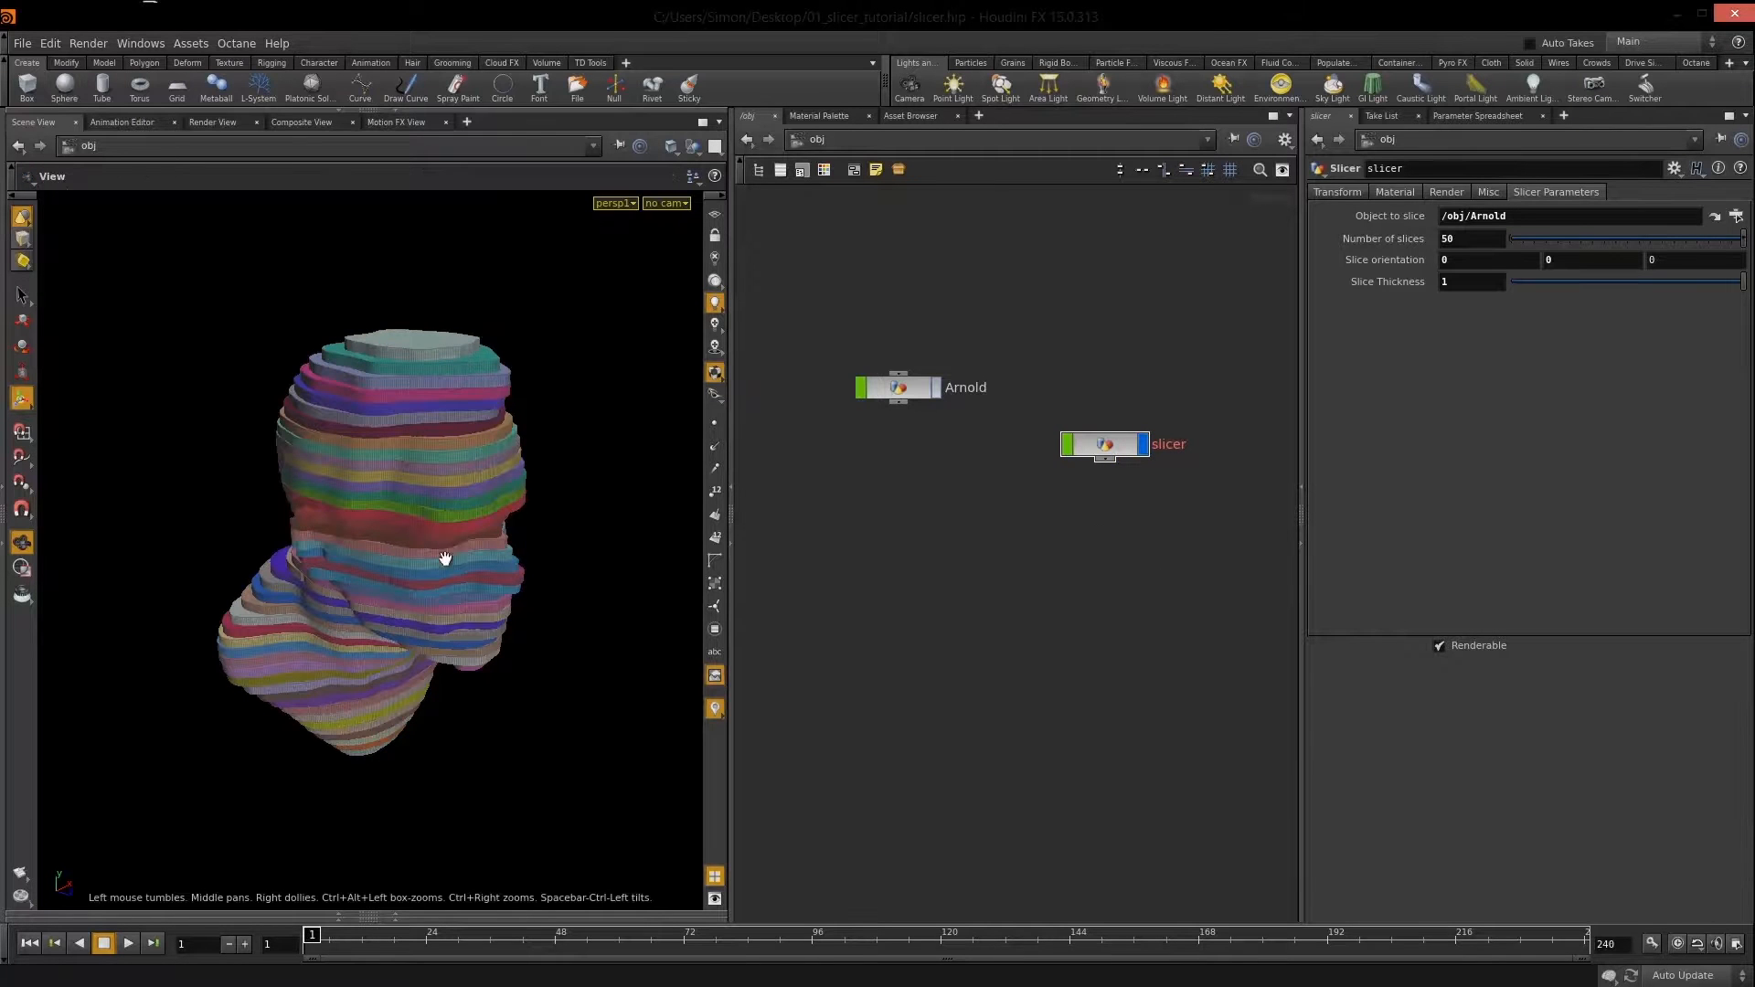
# Set the slice orientation to 45 on the first axis and 50 on the third.
pyautogui.moveTo(442, 554); pyautogui.dragTo(509, 521)
pyautogui.moveTo(1522, 263); pyautogui.dragTo(1340, 365)
pyautogui.write('45')
pyautogui.press('Return')
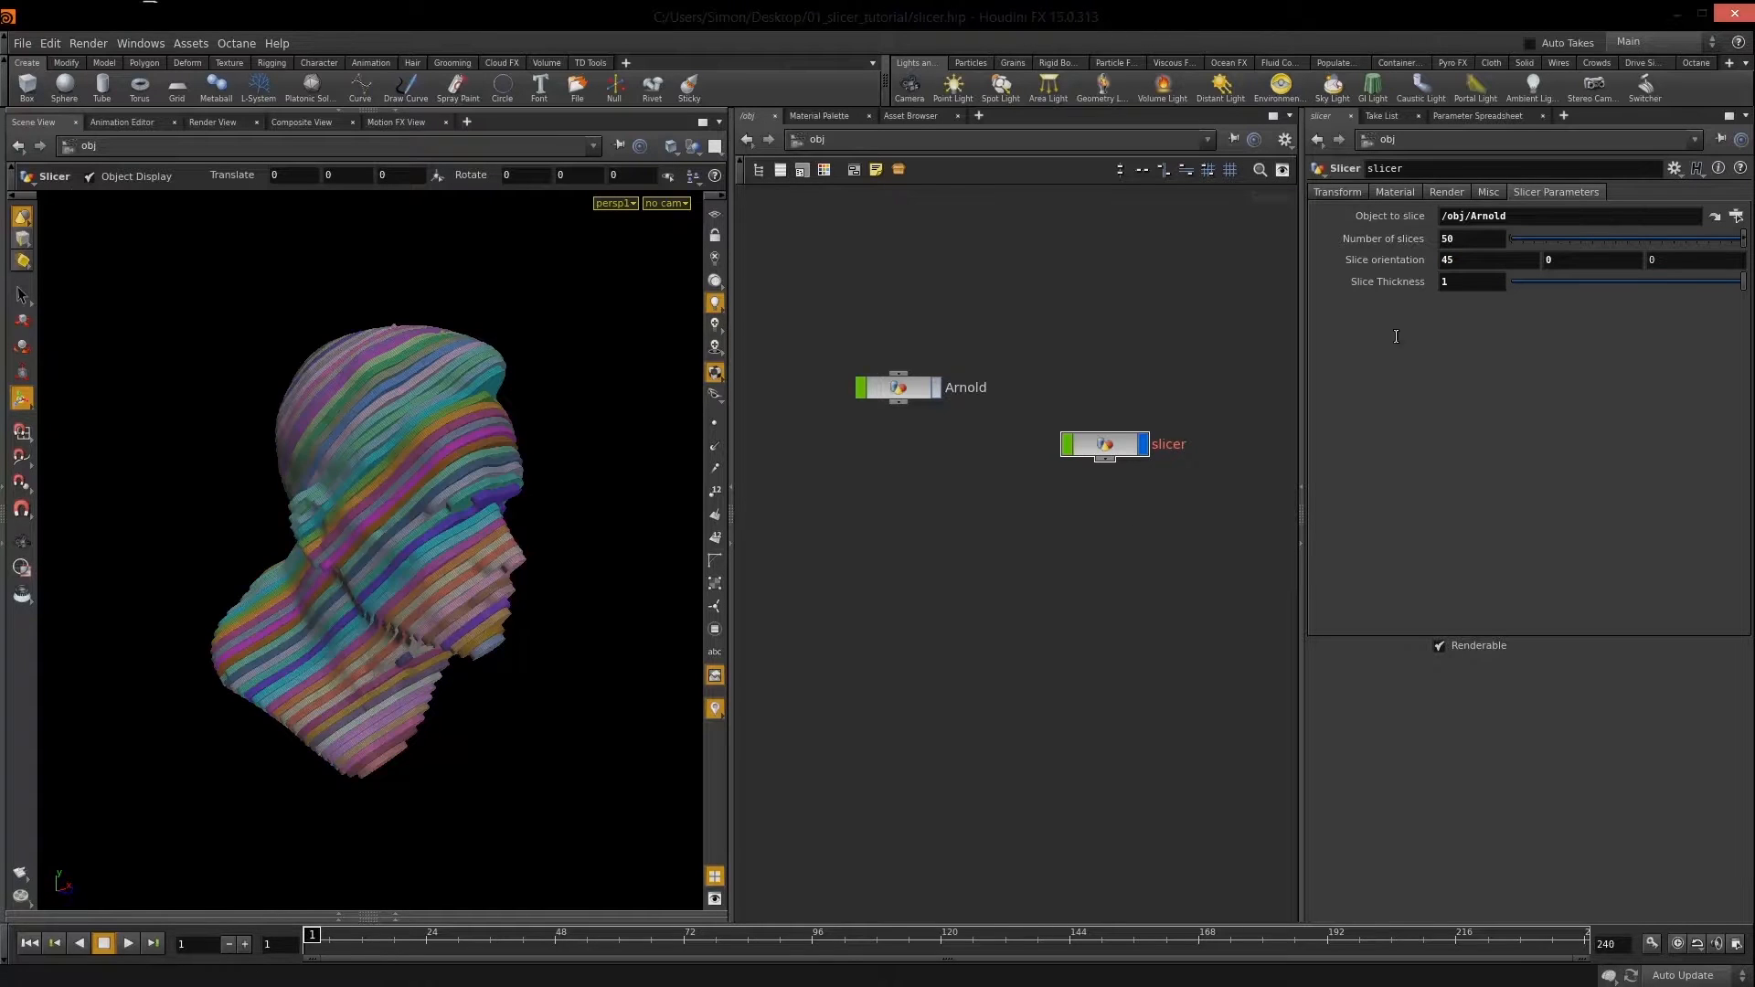
pyautogui.moveTo(1693, 263); pyautogui.dragTo(1595, 365)
pyautogui.write('50')
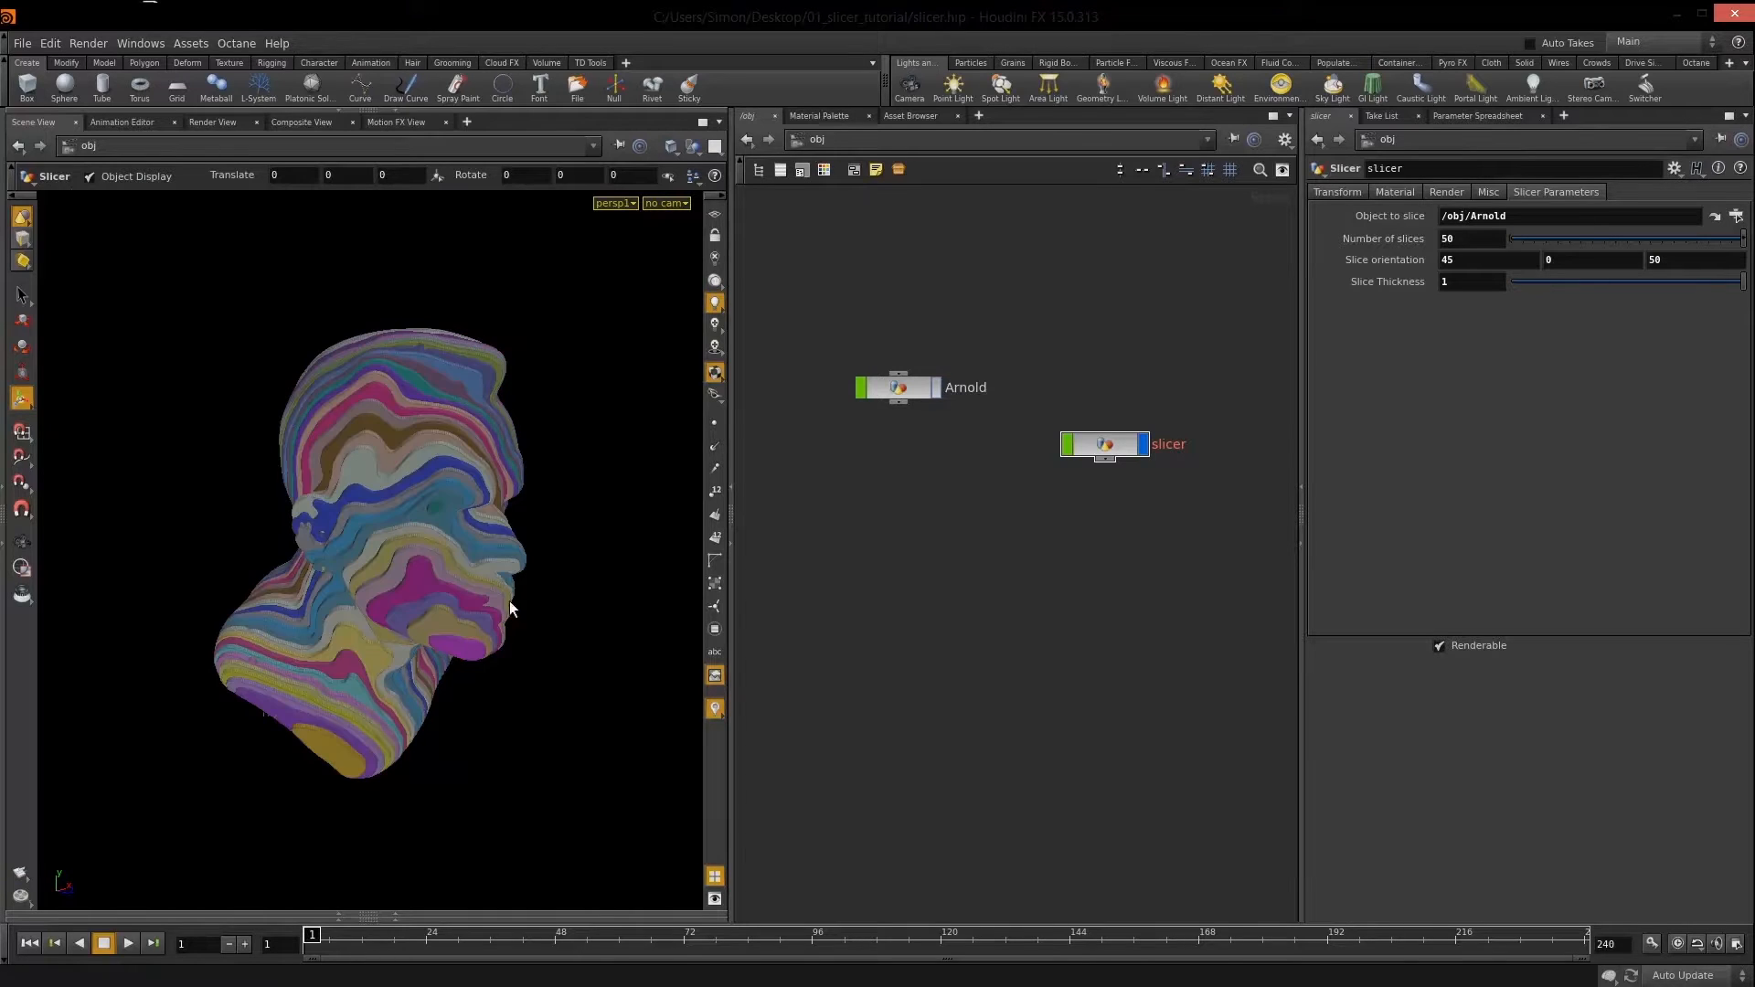
# Inspect the sliced bust up close and reduce the slice thickness to about 0.53.
pyautogui.keyDown('alt'); pyautogui.moveTo(462, 559); pyautogui.dragTo(387, 548); pyautogui.keyUp('alt')
pyautogui.keyDown('alt'); pyautogui.moveTo(388, 549); pyautogui.dragTo(509, 517, button='right'); pyautogui.keyUp('alt')
pyautogui.keyDown('alt'); pyautogui.moveTo(509, 517); pyautogui.dragTo(709, 527); pyautogui.keyUp('alt')
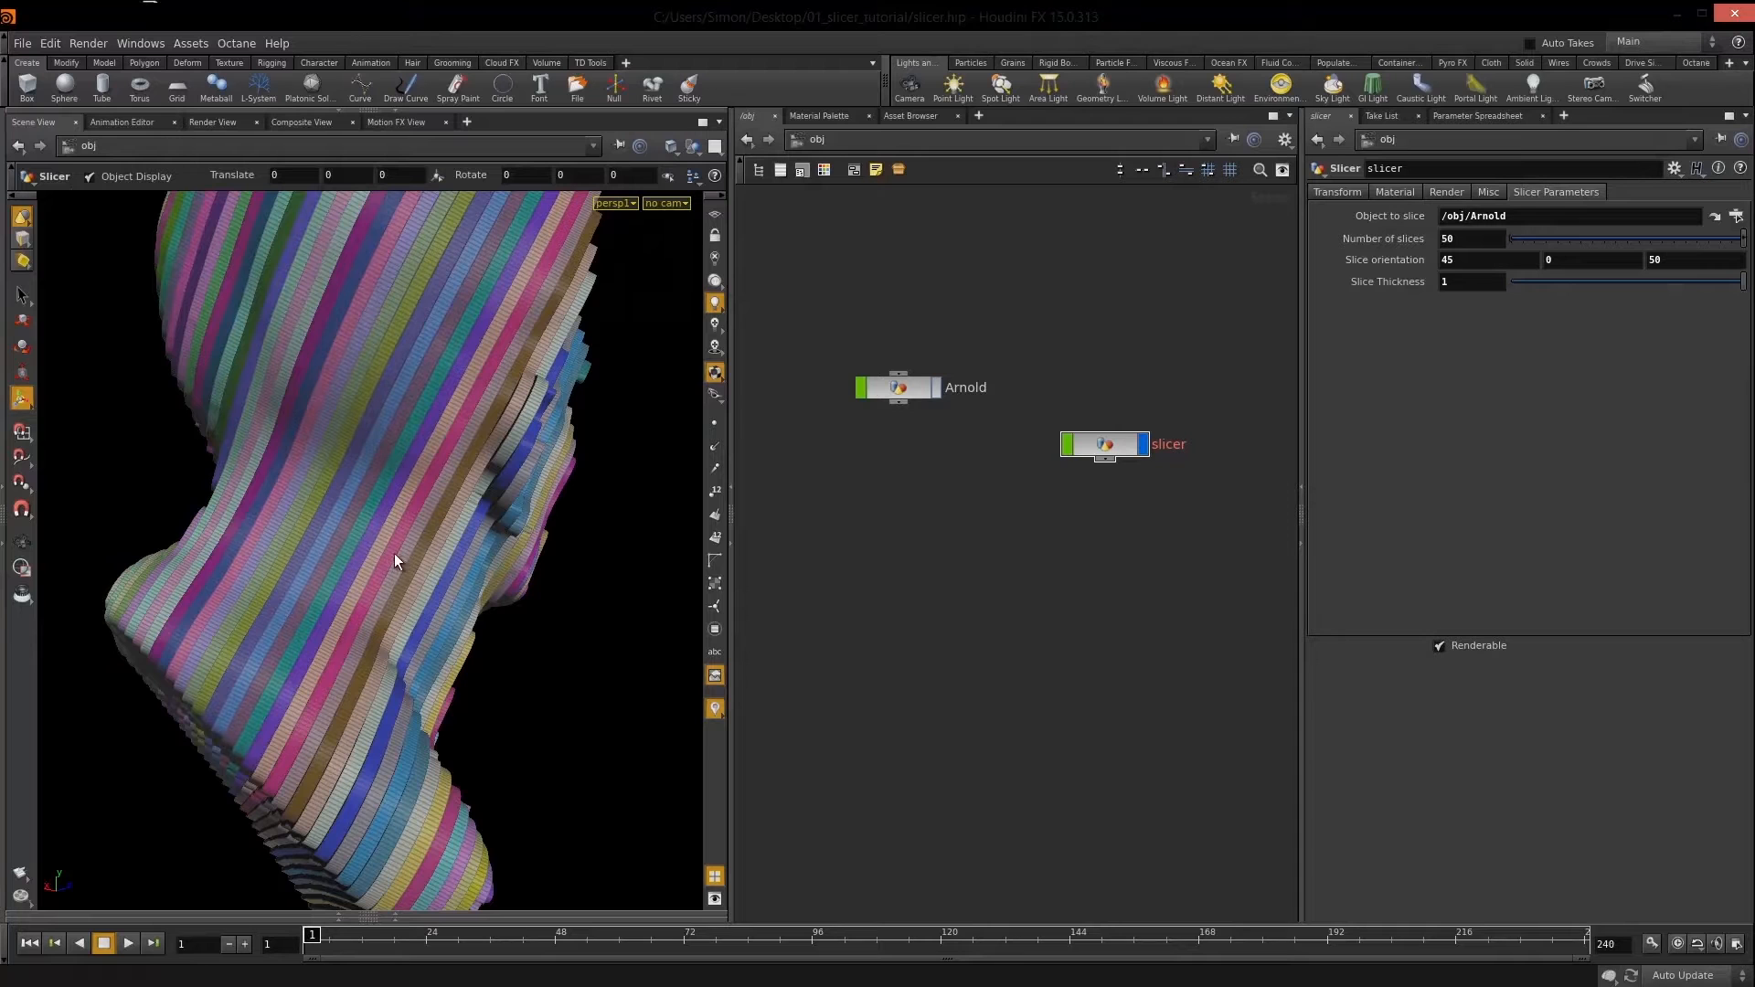
pyautogui.moveTo(1739, 281); pyautogui.dragTo(1635, 289)
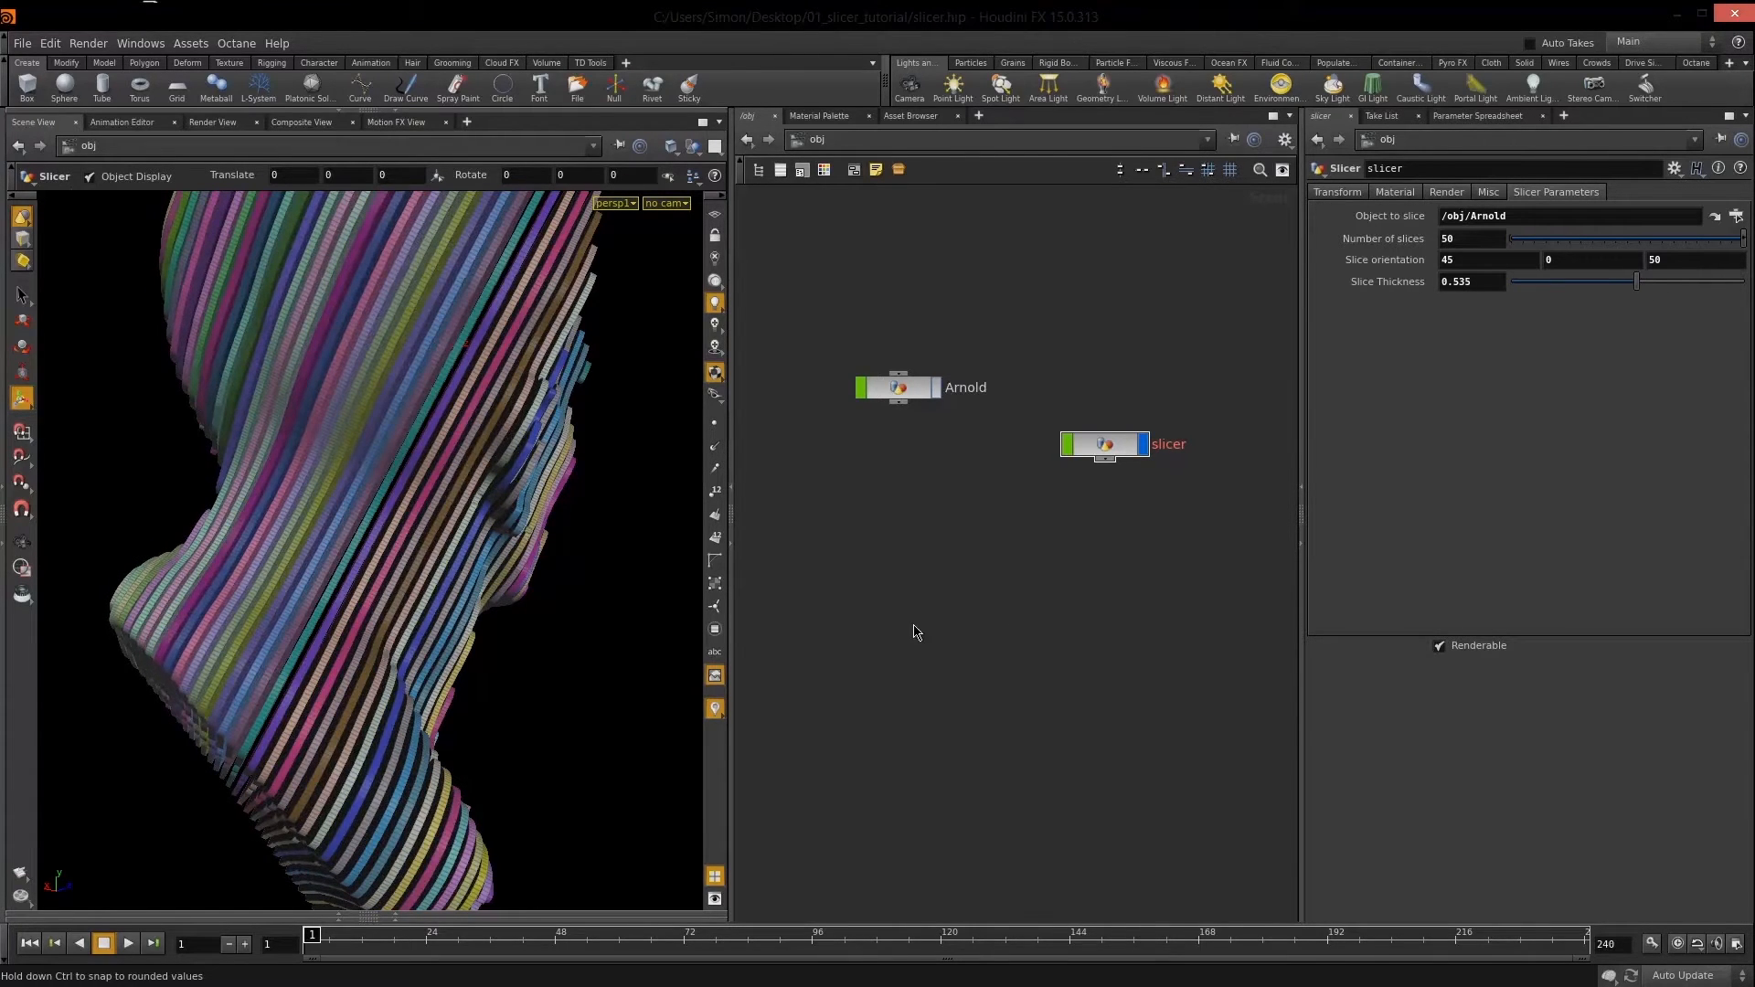
pyautogui.press('space')
pyautogui.moveTo(528, 482); pyautogui.dragTo(512, 594)
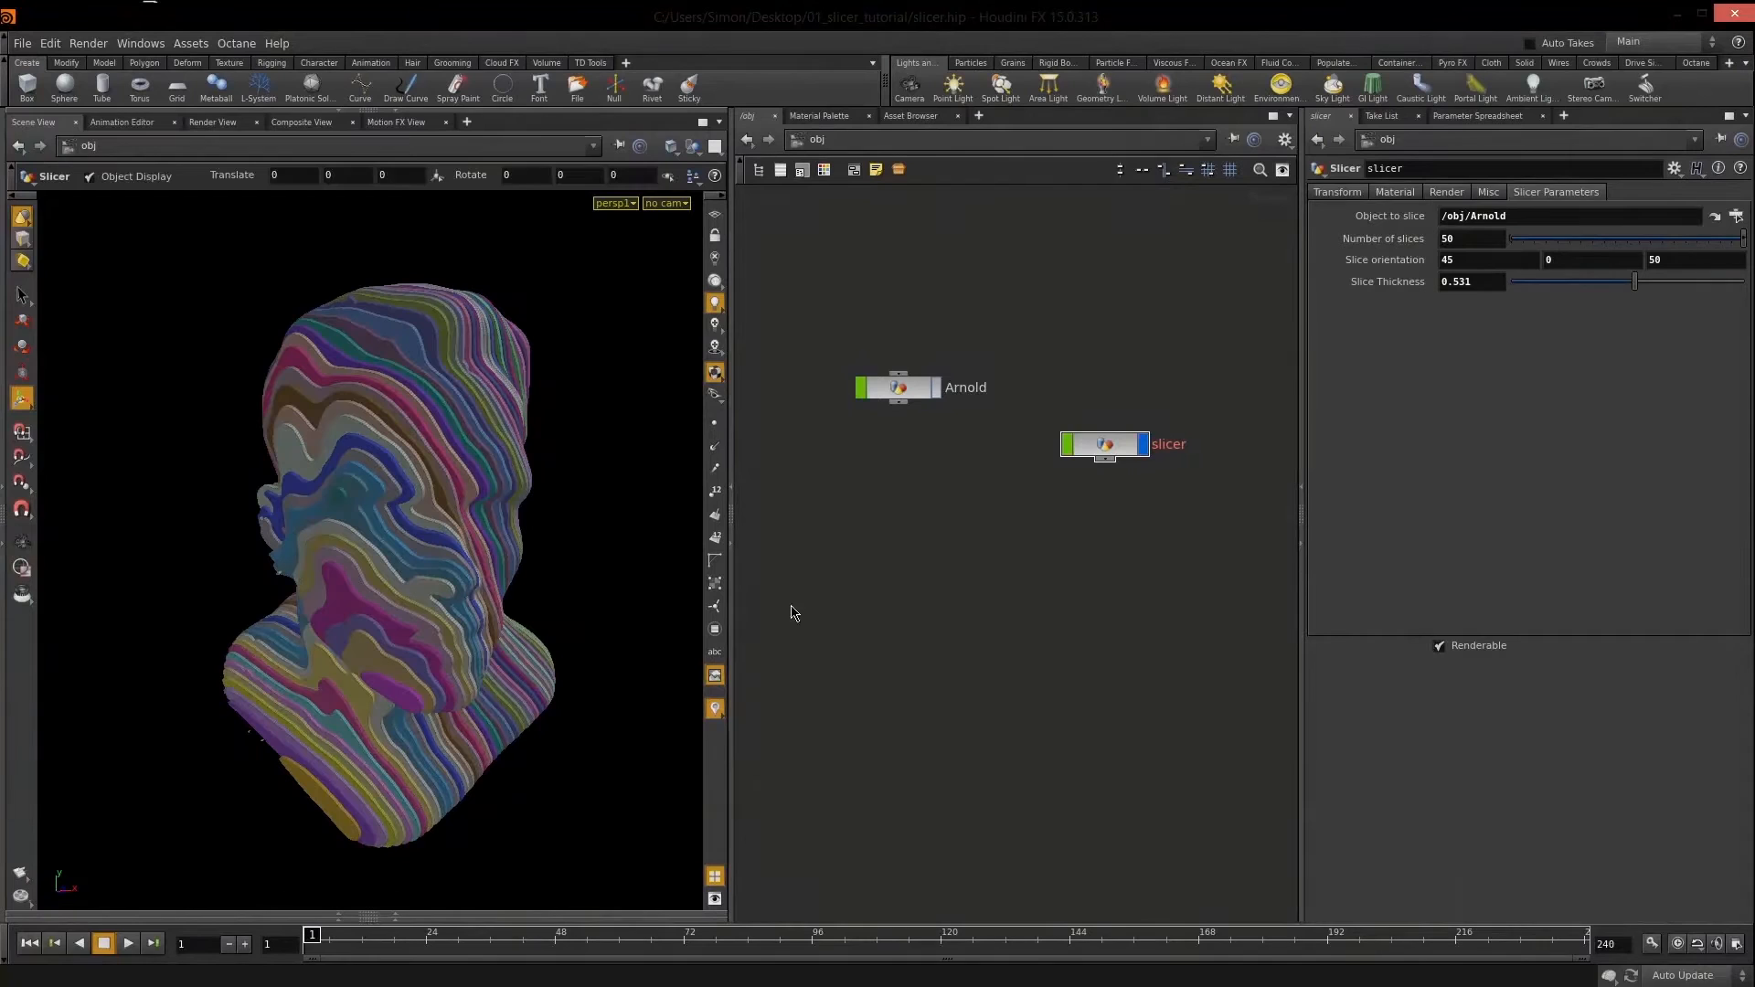